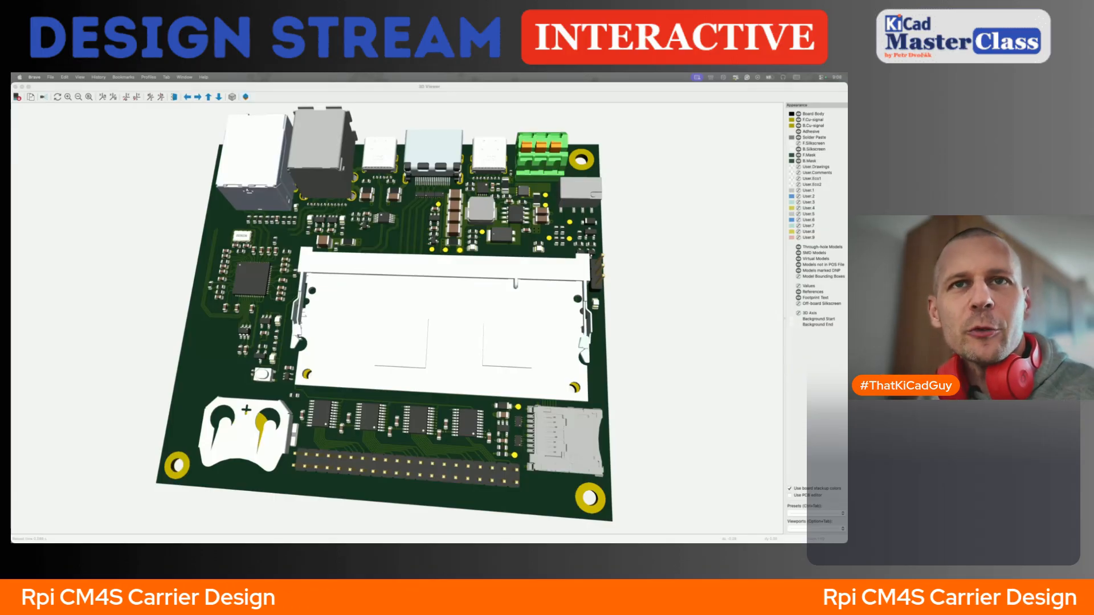
Leave the 3D board view and examine the routing around the chip with GND pad 65 in the PCB layout
{"action": "left_click", "coordinate": [273, 87]}
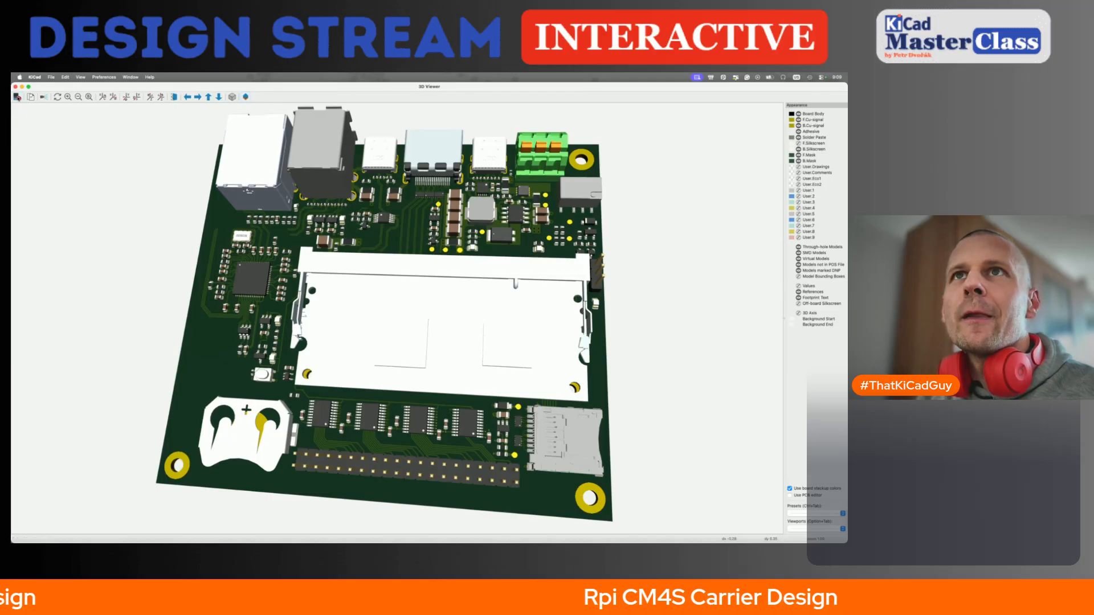
{"action": "left_click", "coordinate": [15, 86]}
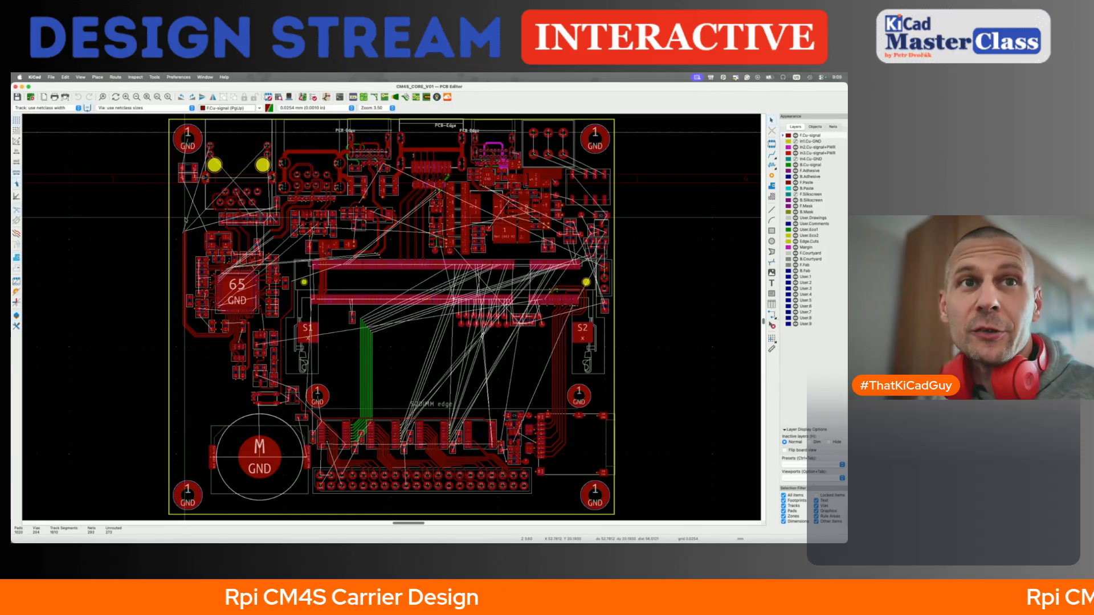
{"action": "scroll", "coordinate": [184, 219], "scroll_direction": "up", "scroll_amount": 4}
{"action": "scroll", "coordinate": [277, 249], "scroll_direction": "left", "scroll_amount": 3}
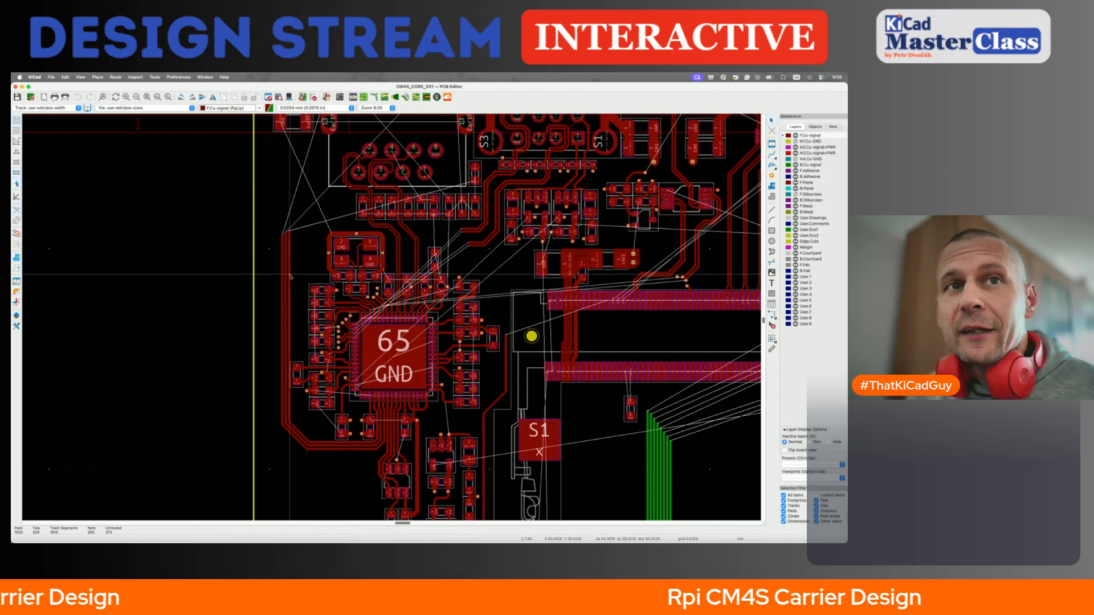
{"action": "scroll", "coordinate": [334, 302], "scroll_direction": "up", "scroll_amount": 3}
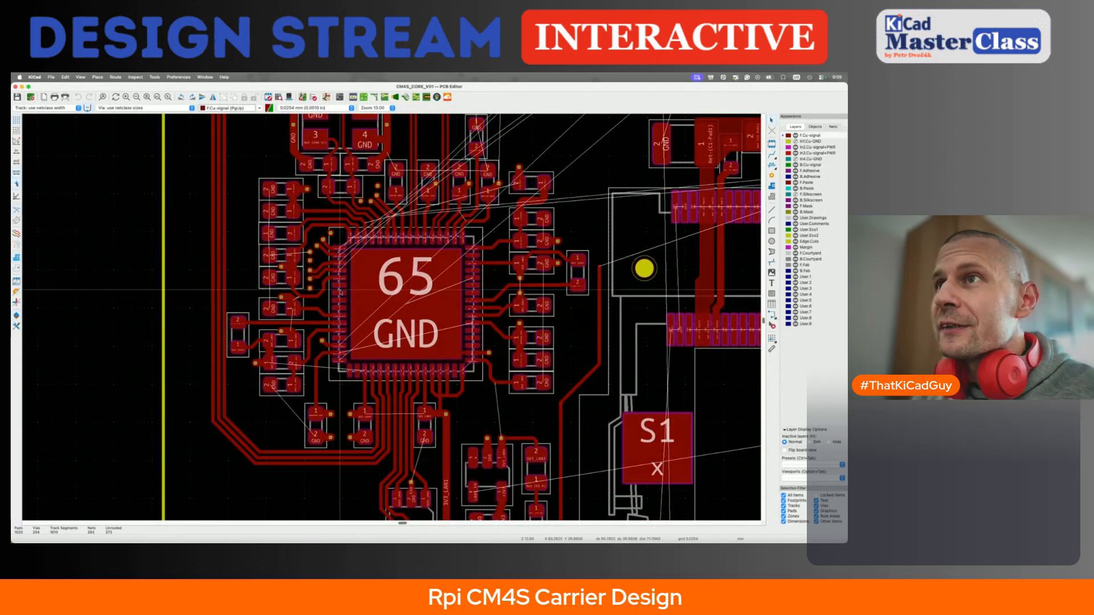
{"action": "scroll", "coordinate": [334, 302], "scroll_direction": "down", "scroll_amount": 3}
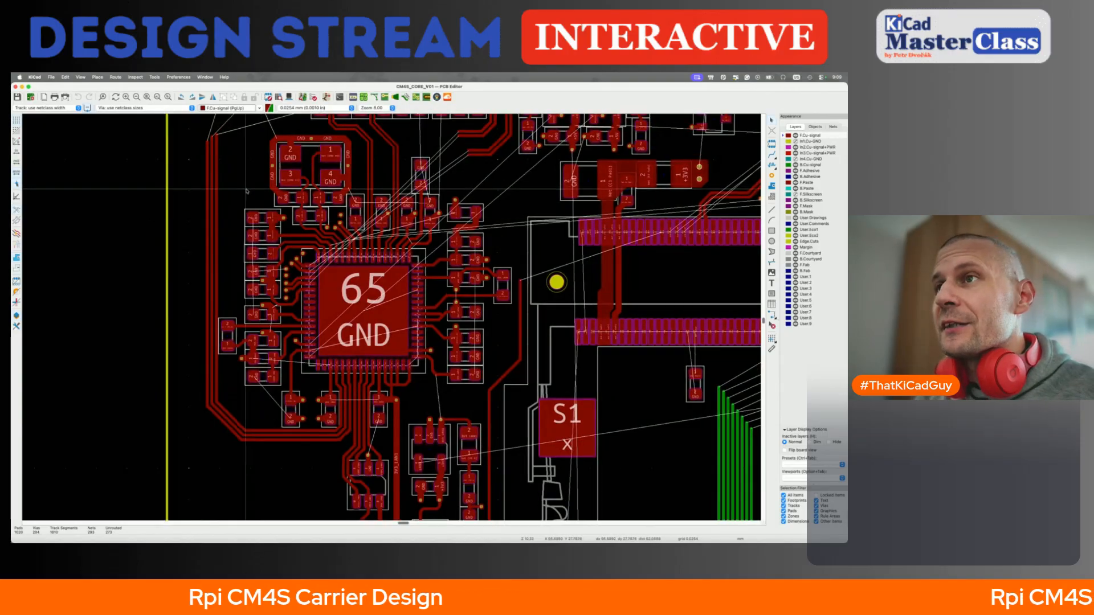
{"action": "scroll", "coordinate": [263, 218], "scroll_direction": "down", "scroll_amount": 2}
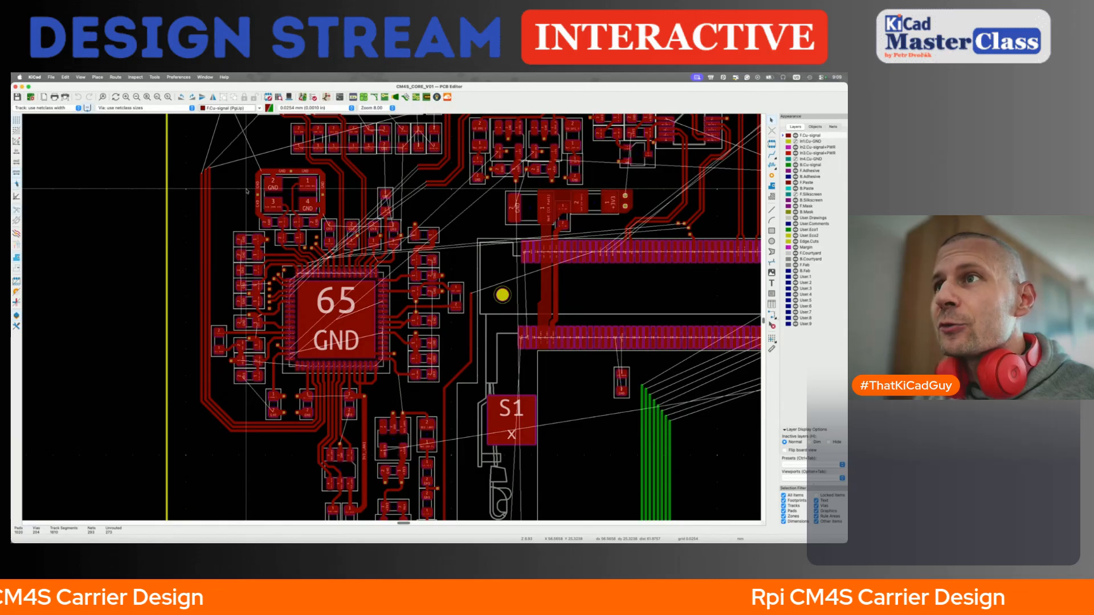
{"action": "scroll", "coordinate": [247, 191], "scroll_direction": "down", "scroll_amount": 1}
{"action": "scroll", "coordinate": [247, 191], "scroll_direction": "down", "scroll_amount": 3}
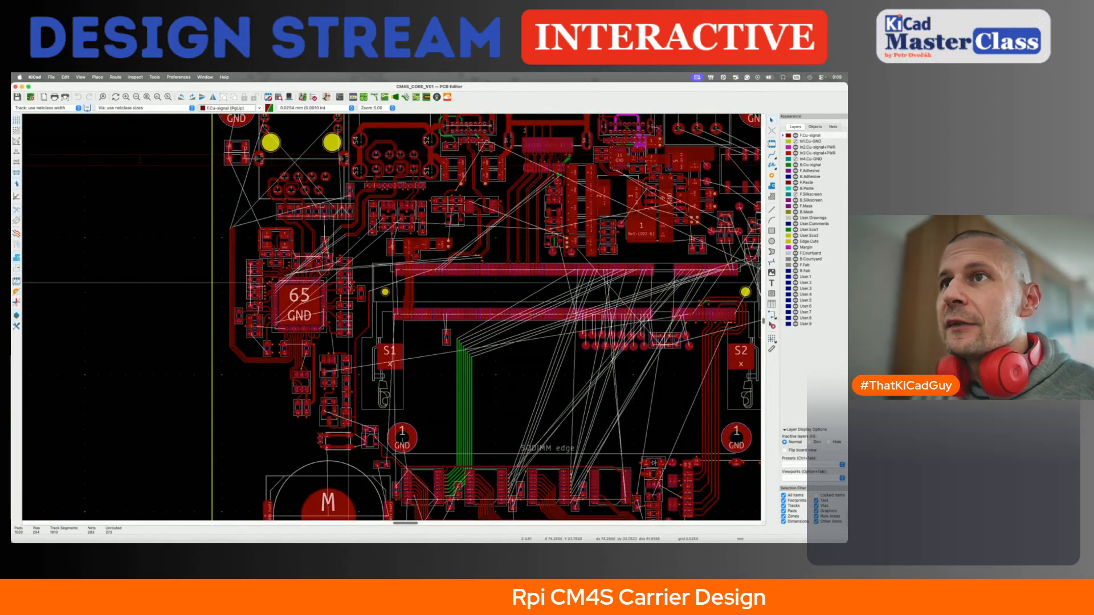
Highlight the section around the chip with GND pad 65, and the component group between it and the battery holder
{"action": "left_click_drag", "start_coordinate": [217, 218], "coordinate": [370, 374]}
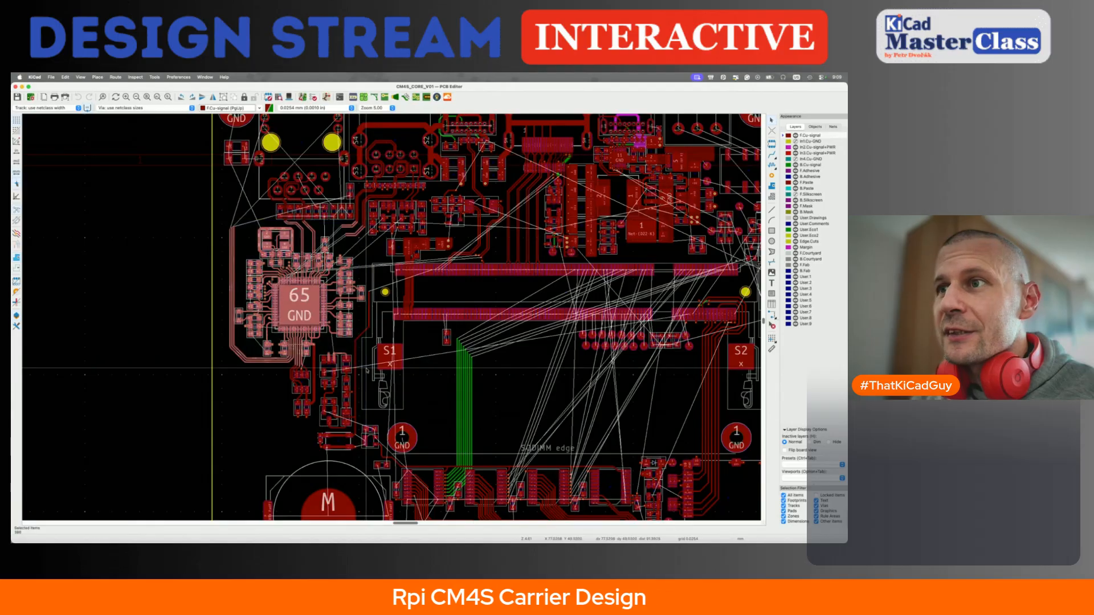
{"action": "scroll", "coordinate": [366, 371], "scroll_direction": "down", "scroll_amount": 2}
{"action": "key", "text": "Escape"}
{"action": "left_click_drag", "start_coordinate": [323, 297], "coordinate": [365, 403]}
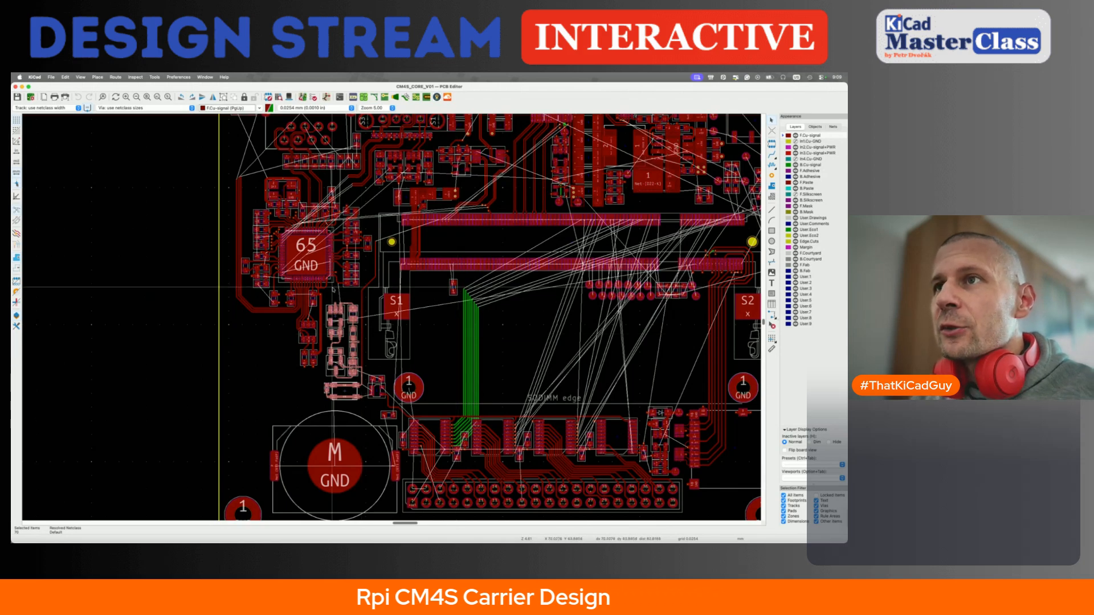
{"action": "middle_click_drag", "start_coordinate": [530, 254], "coordinate": [514, 198]}
Examine the four ICs along the SODIMM edge and their fan-out traces to the 40-pin header
{"action": "middle_click_drag", "start_coordinate": [535, 349], "coordinate": [424, 336]}
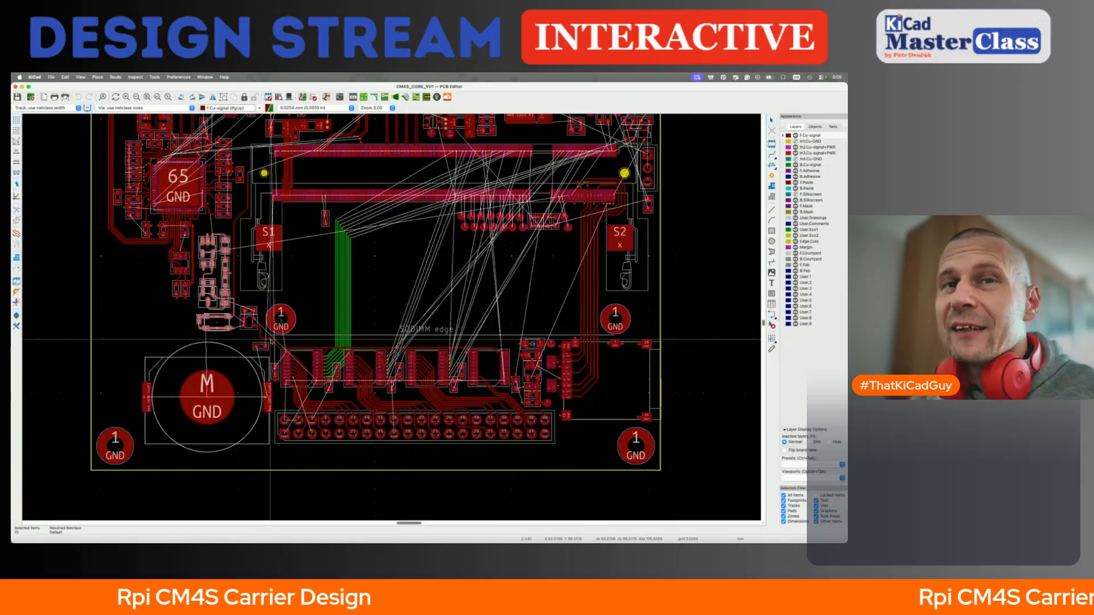
{"action": "left_click_drag", "start_coordinate": [272, 339], "coordinate": [521, 451]}
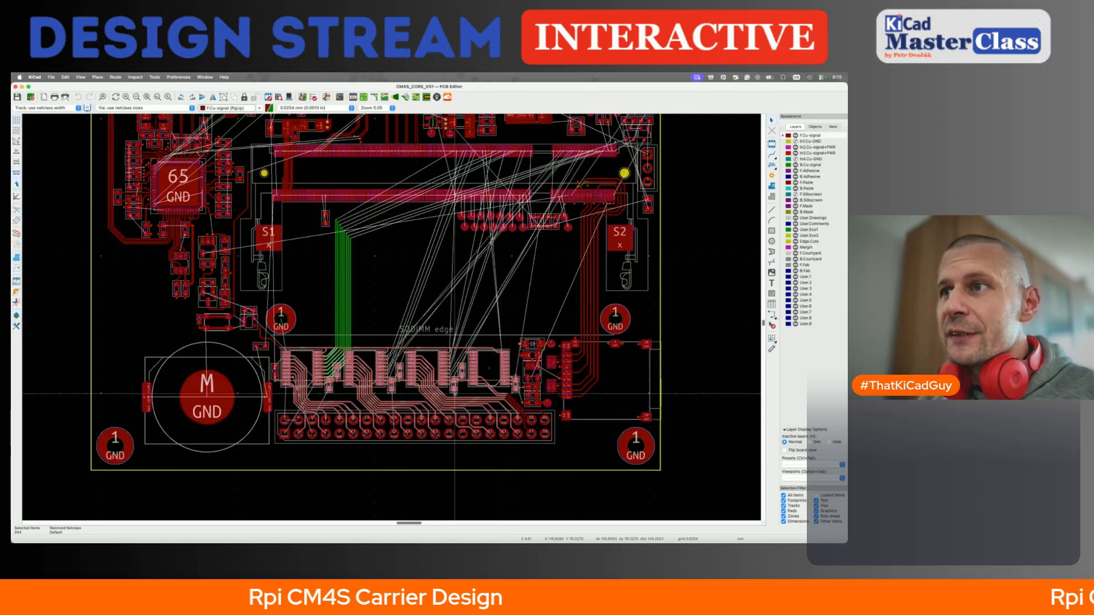
{"action": "scroll", "coordinate": [495, 395], "scroll_direction": "up", "scroll_amount": 3}
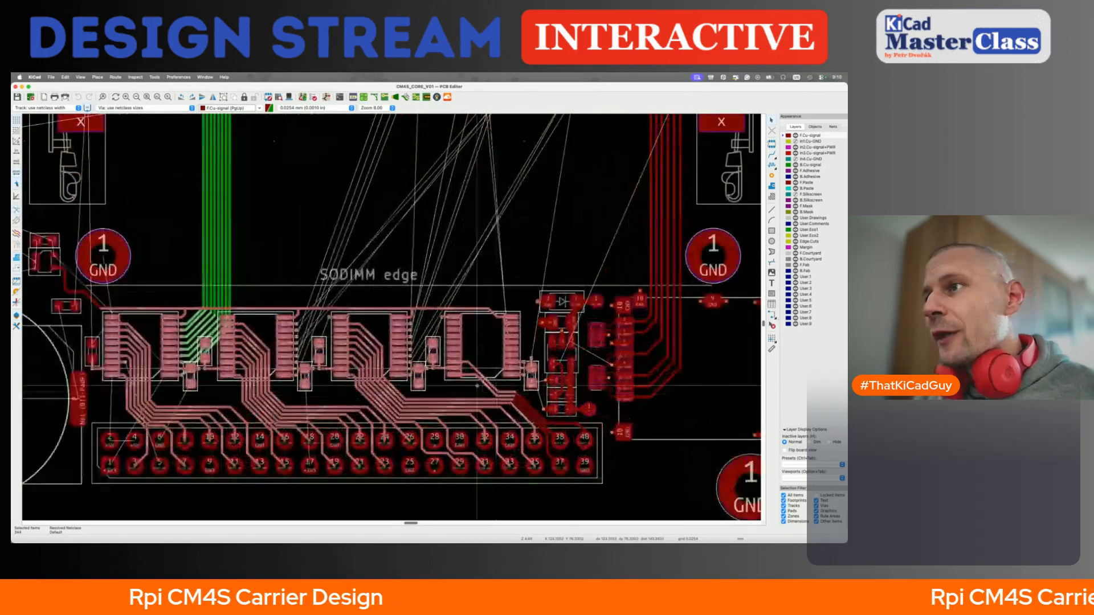
{"action": "left_click", "coordinate": [473, 331]}
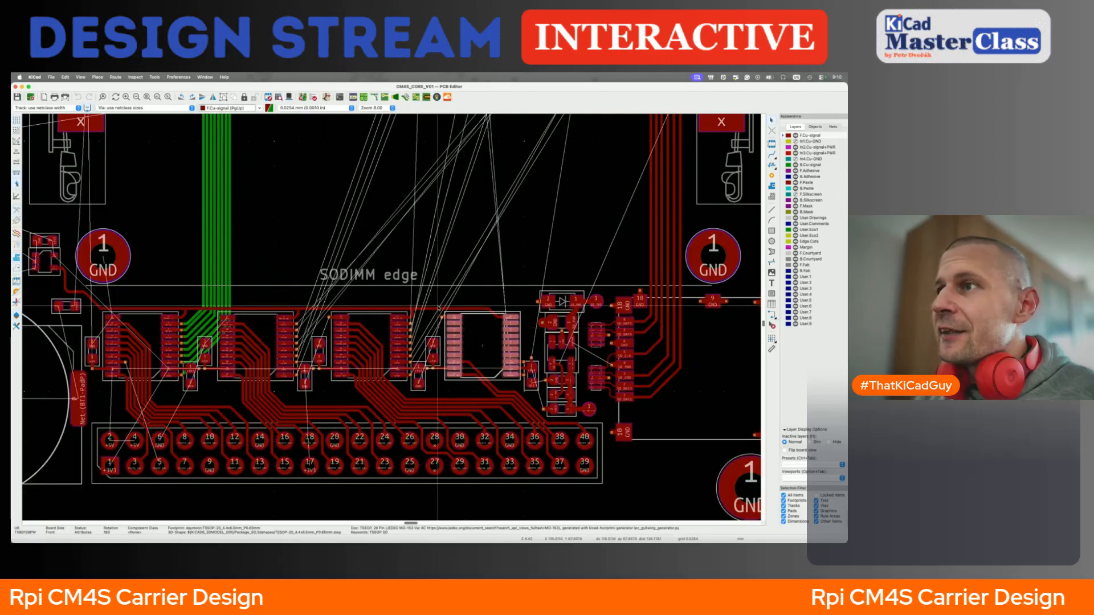
{"action": "left_click_drag", "start_coordinate": [436, 298], "coordinate": [522, 385]}
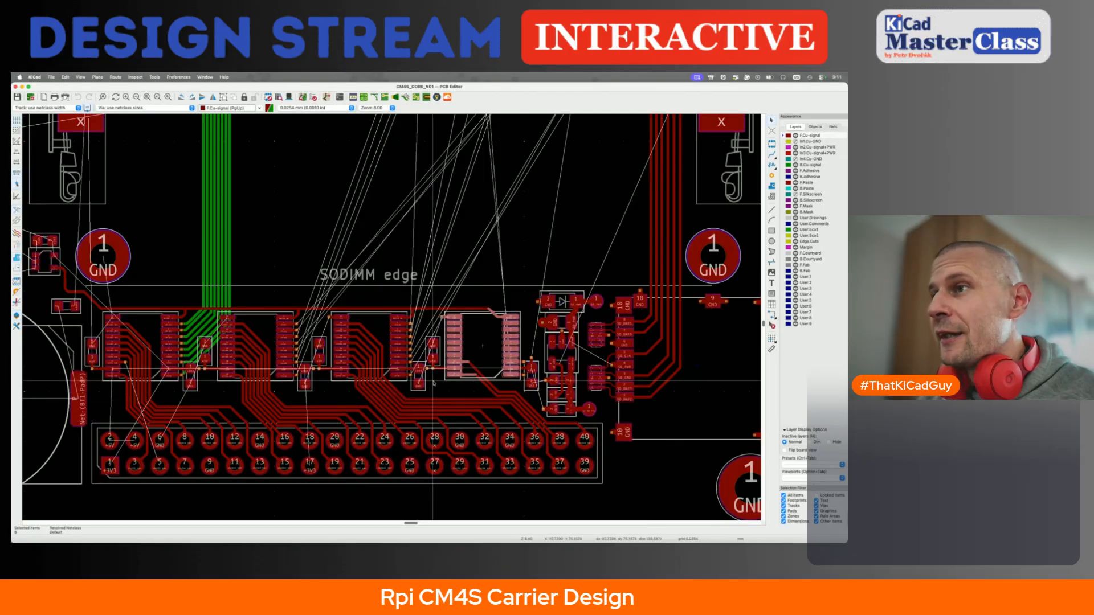
{"action": "scroll", "coordinate": [434, 383], "scroll_direction": "down", "scroll_amount": 2}
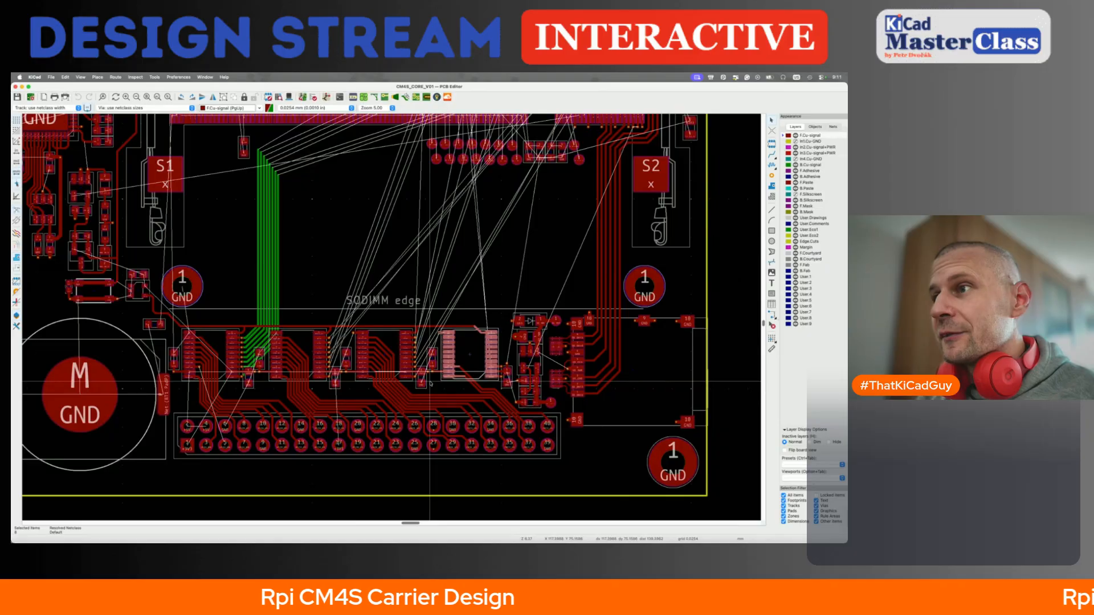
{"action": "scroll", "coordinate": [430, 383], "scroll_direction": "up", "scroll_amount": 5}
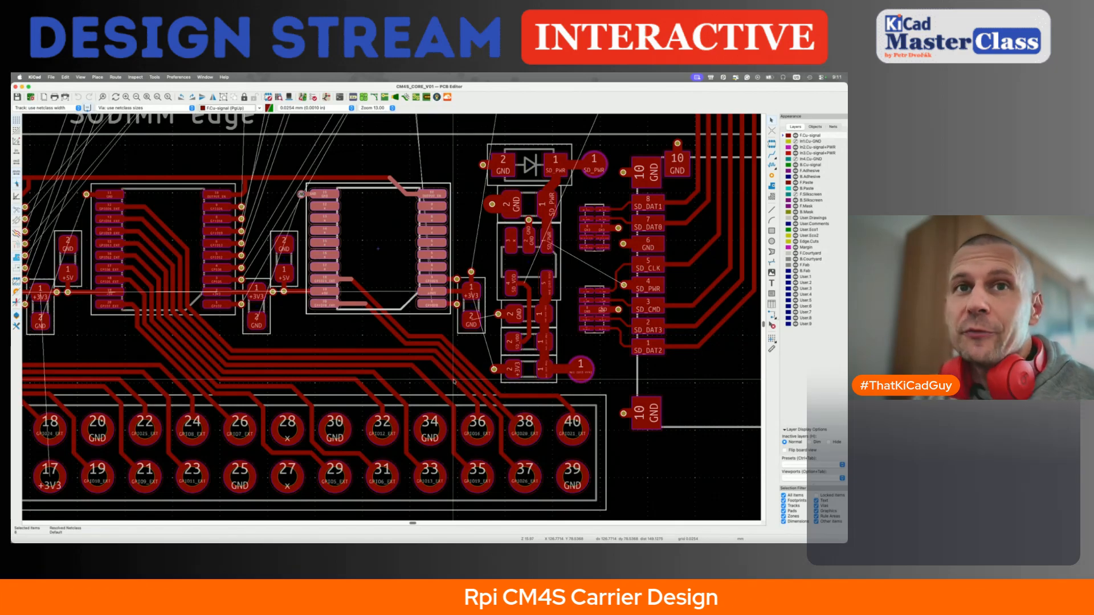
{"action": "scroll", "coordinate": [454, 382], "scroll_direction": "down", "scroll_amount": 5}
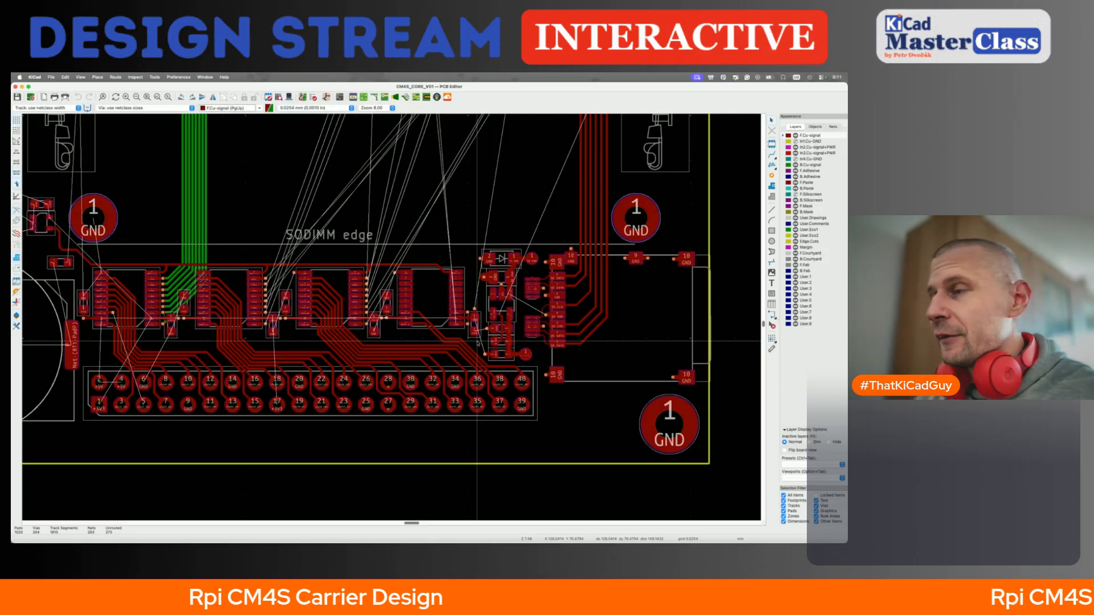
{"action": "left_click_drag", "start_coordinate": [276, 246], "coordinate": [464, 362]}
{"action": "key", "text": "Escape"}
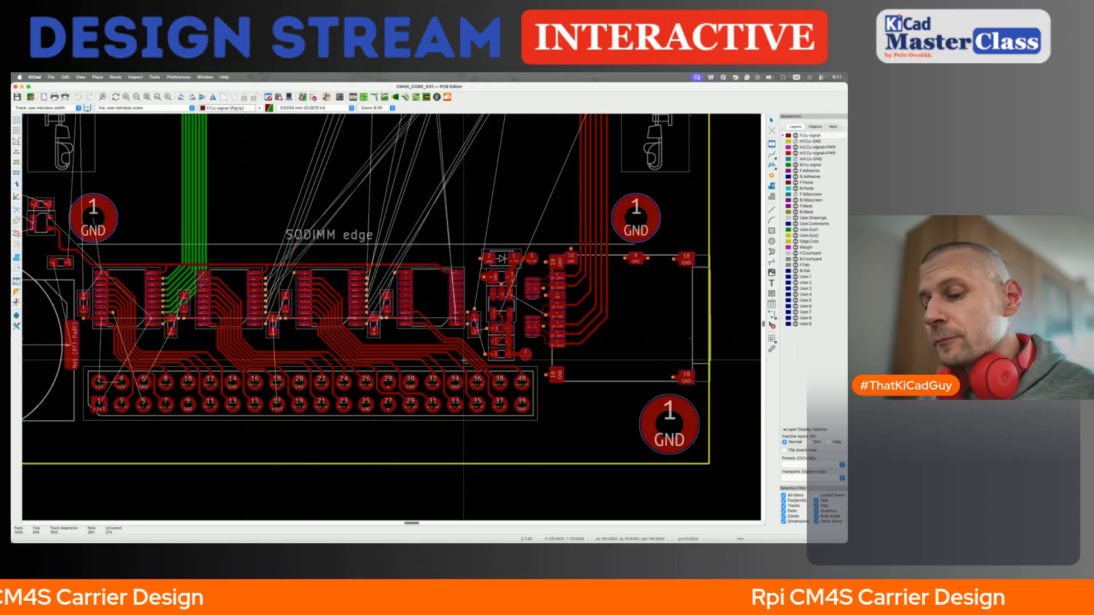
Inspect the microSD card connector, its SD data traces and the neighbouring SD power components
{"action": "scroll", "coordinate": [563, 452], "scroll_direction": "up", "scroll_amount": 3}
{"action": "scroll", "coordinate": [563, 451], "scroll_direction": "up", "scroll_amount": 5, "text": "ctrl"}
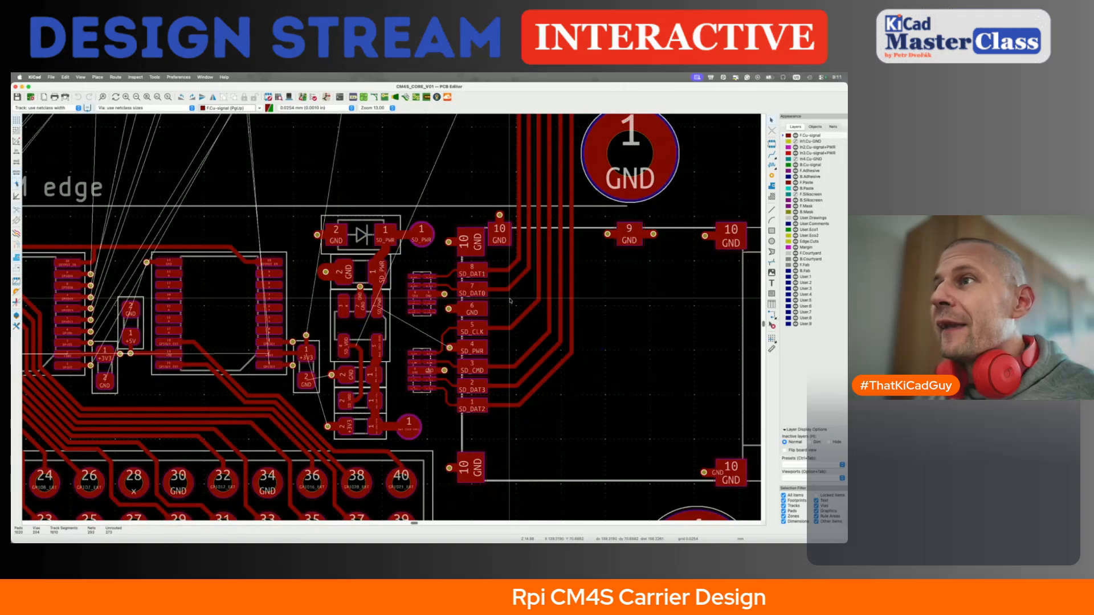
{"action": "scroll", "coordinate": [510, 301], "scroll_direction": "down", "scroll_amount": 2, "text": "ctrl"}
{"action": "scroll", "coordinate": [433, 285], "scroll_direction": "up", "scroll_amount": 2}
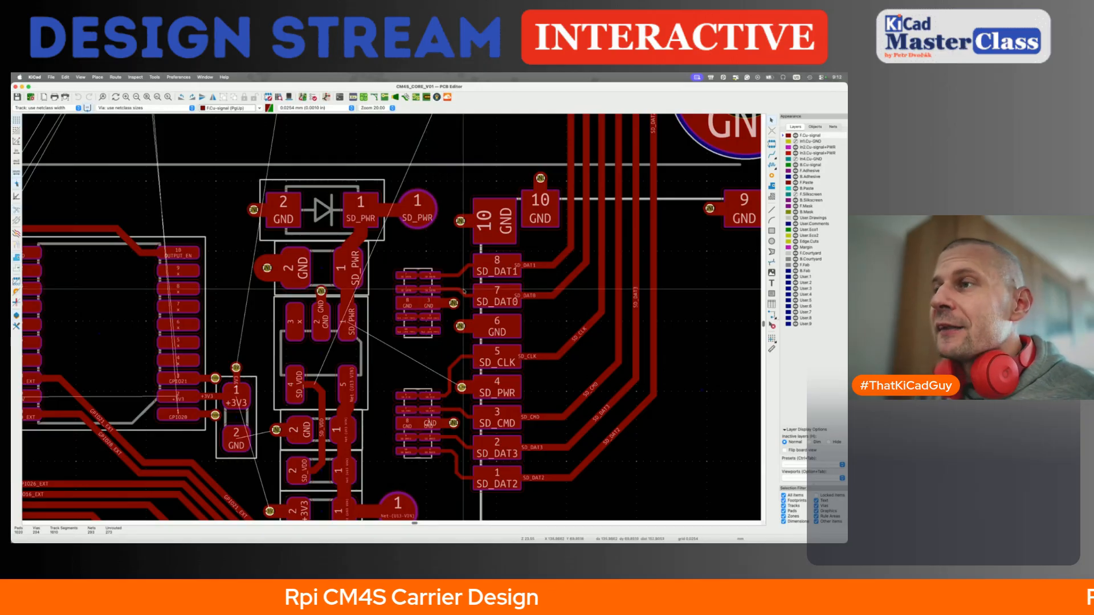
{"action": "scroll", "coordinate": [432, 289], "scroll_direction": "down", "scroll_amount": 3}
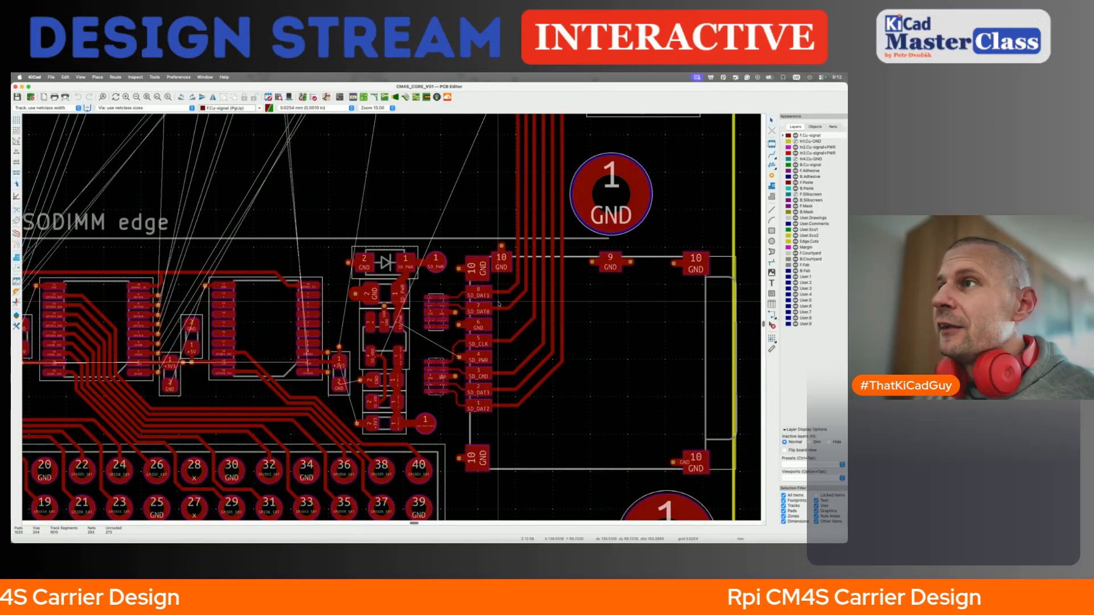
{"action": "scroll", "coordinate": [506, 297], "scroll_direction": "up", "scroll_amount": 2}
{"action": "scroll", "coordinate": [506, 297], "scroll_direction": "right", "scroll_amount": 1}
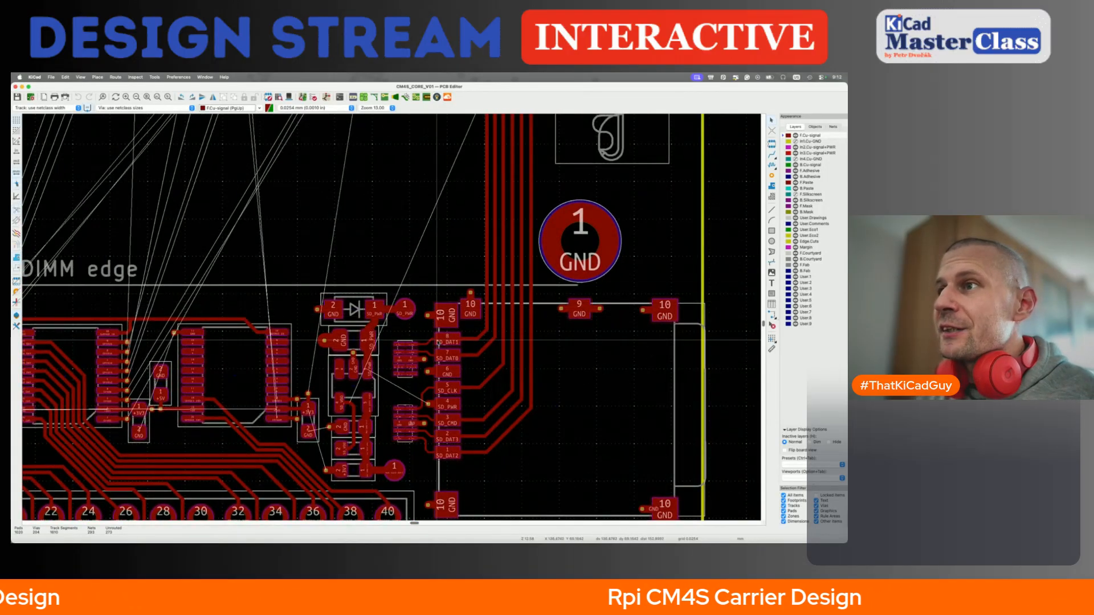
{"action": "left_click", "coordinate": [481, 368]}
{"action": "scroll", "coordinate": [481, 368], "scroll_direction": "down", "scroll_amount": 3}
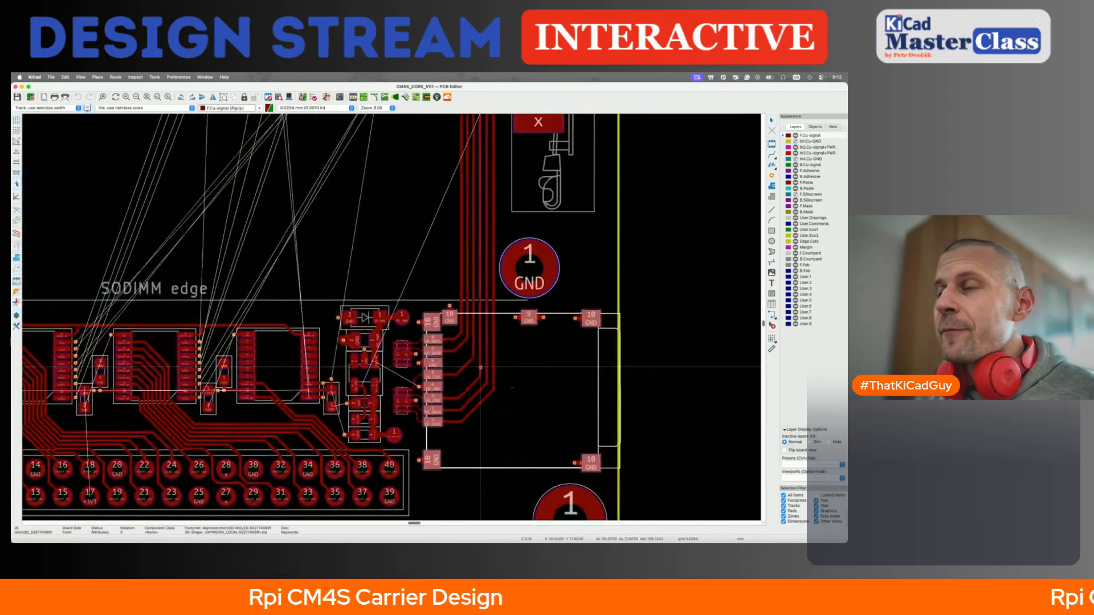
{"action": "scroll", "coordinate": [434, 358], "scroll_direction": "up", "scroll_amount": 5}
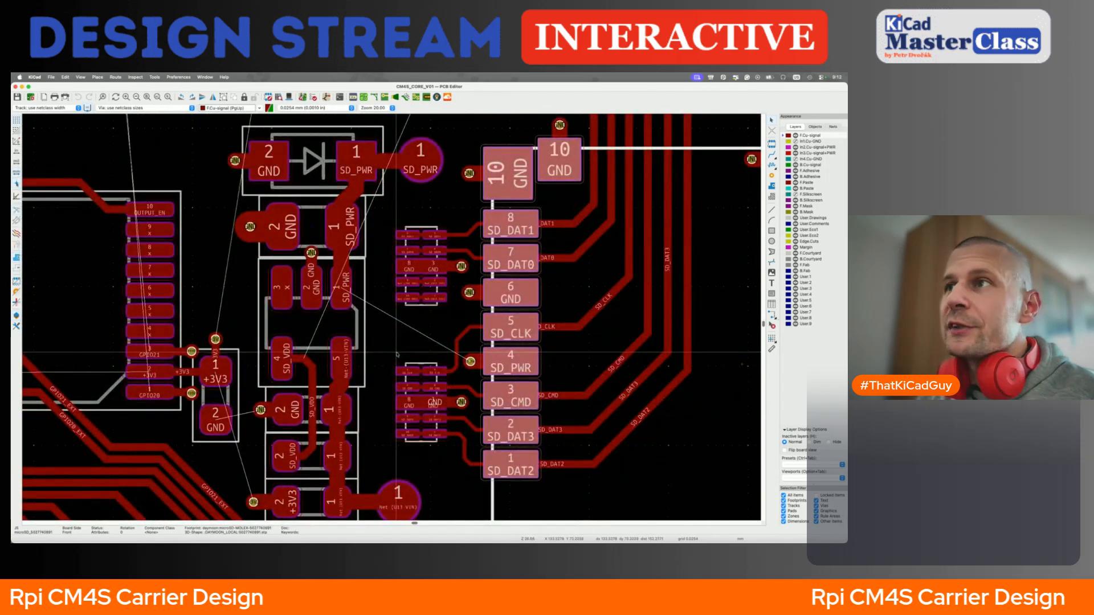
Highlight the two small protection arrays beside the microSD connector to check how the SD lines pass through them
{"action": "left_click_drag", "start_coordinate": [389, 224], "coordinate": [453, 314]}
{"action": "left_click_drag", "start_coordinate": [386, 345], "coordinate": [450, 471]}
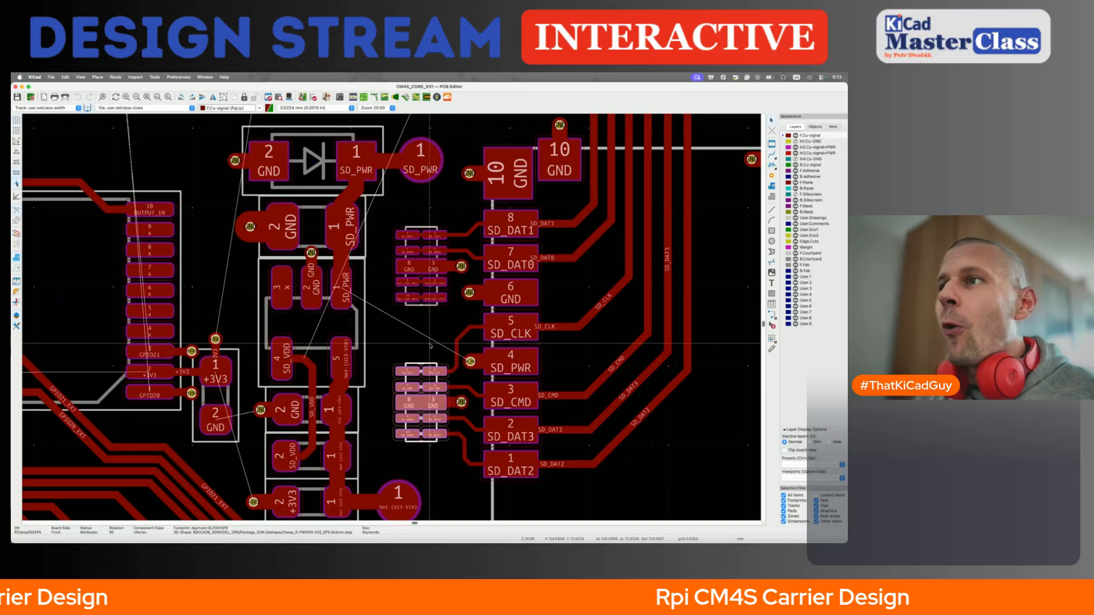
{"action": "left_click_drag", "start_coordinate": [380, 214], "coordinate": [459, 330]}
{"action": "left_click_drag", "start_coordinate": [380, 345], "coordinate": [462, 483]}
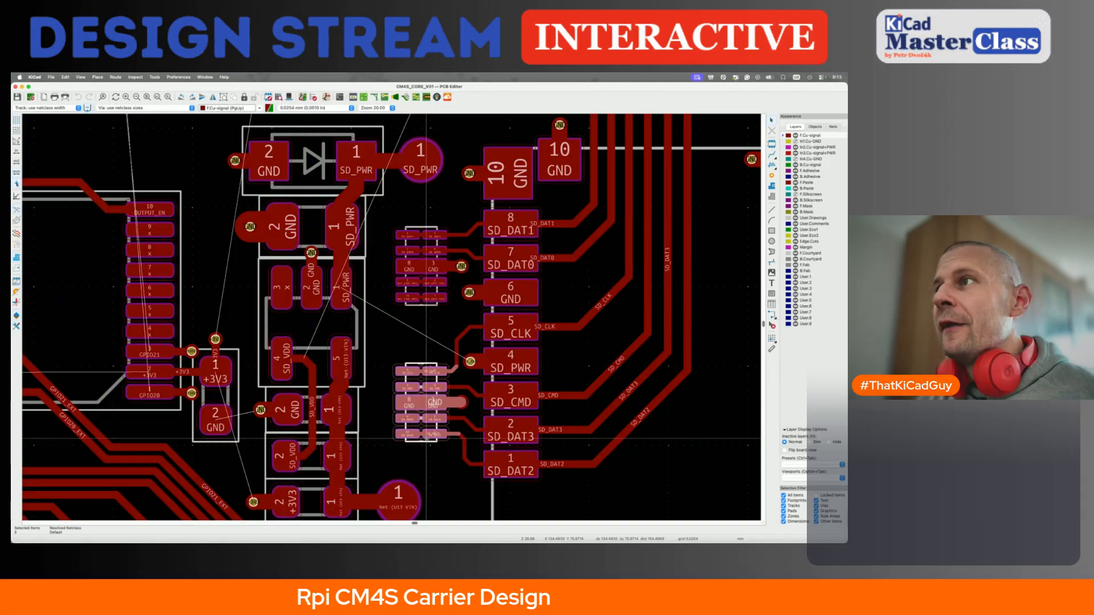
{"action": "left_click", "coordinate": [416, 340]}
{"action": "scroll", "coordinate": [416, 337], "scroll_direction": "down", "scroll_amount": 4}
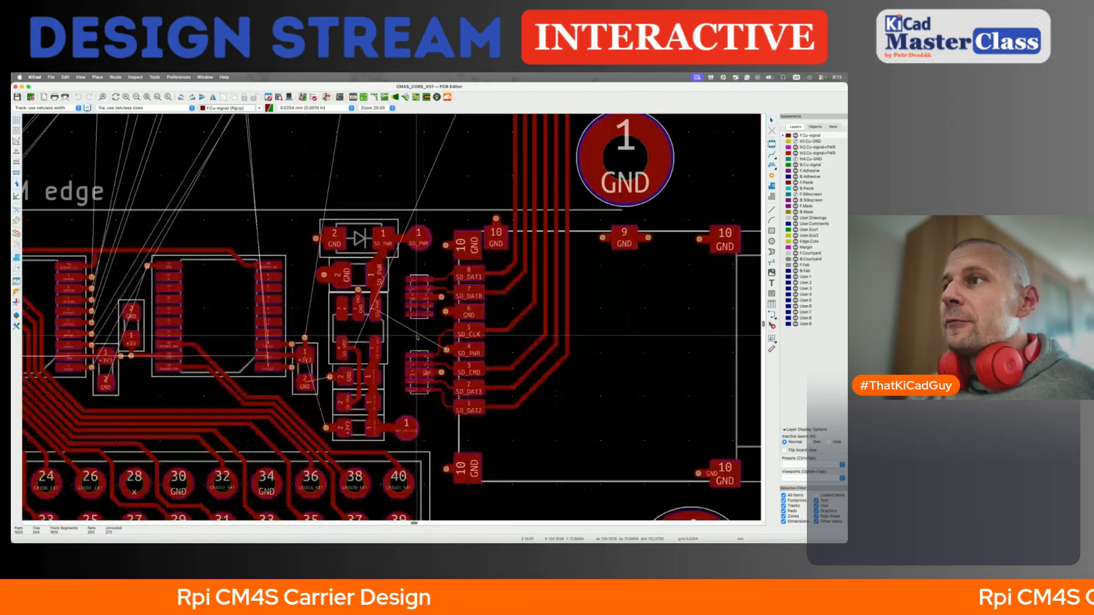
Inspect the row of protection arrays below the HDMI connector, highlighting the one beside the HDMI_5V test point, and return to the board overview
{"action": "scroll", "coordinate": [416, 337], "scroll_direction": "down", "scroll_amount": 4}
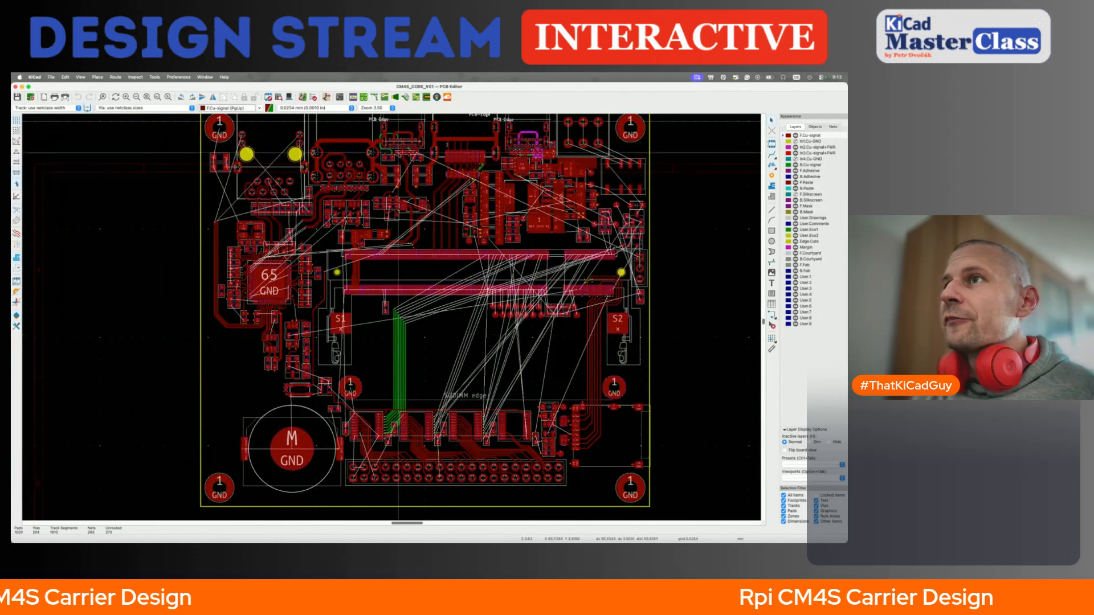
{"action": "scroll", "coordinate": [445, 155], "scroll_direction": "up", "scroll_amount": 5}
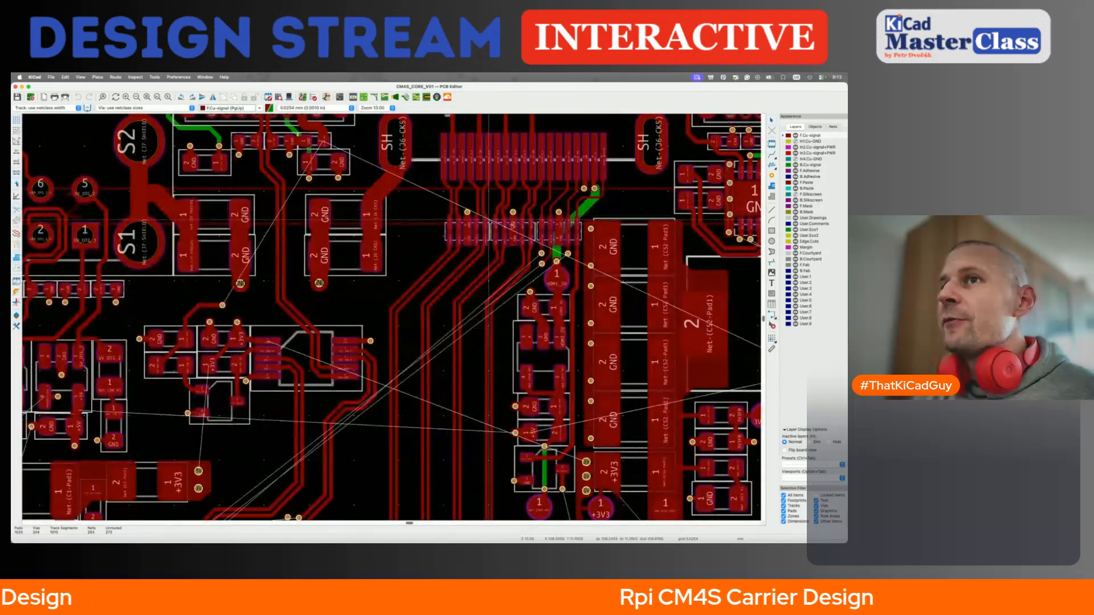
{"action": "scroll", "coordinate": [382, 217], "scroll_direction": "down", "scroll_amount": 3}
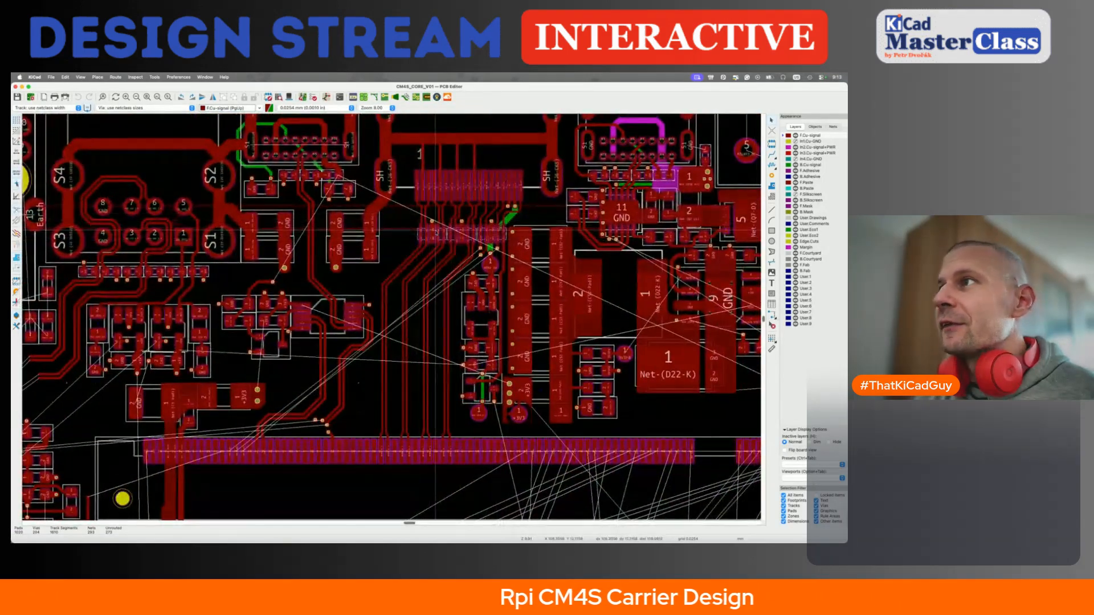
{"action": "left_click_drag", "start_coordinate": [403, 211], "coordinate": [500, 255]}
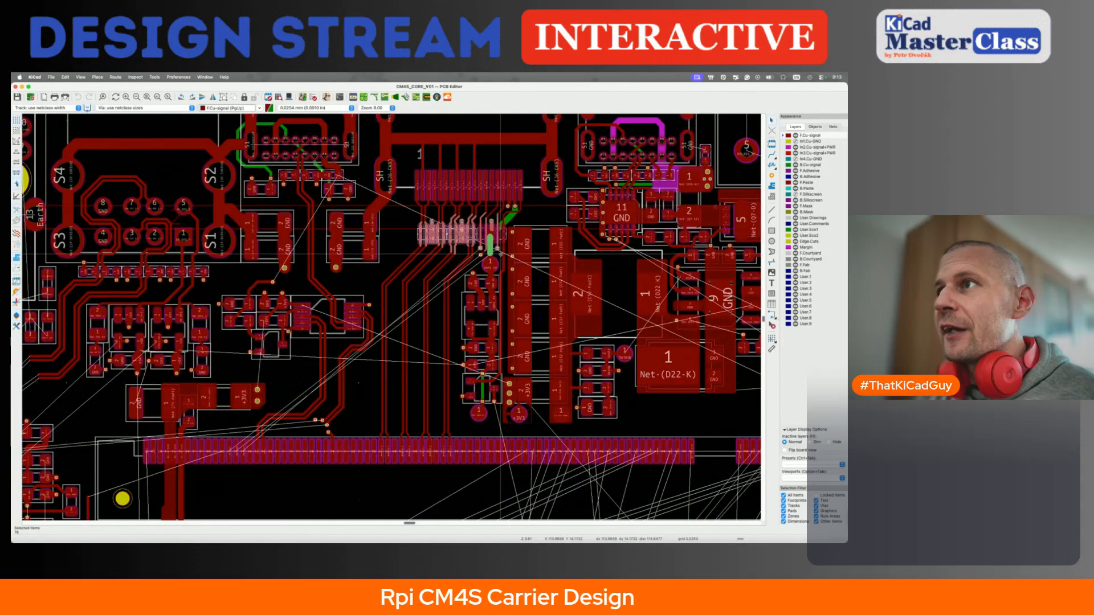
{"action": "scroll", "coordinate": [499, 242], "scroll_direction": "up", "scroll_amount": 4}
{"action": "left_click", "coordinate": [514, 231]}
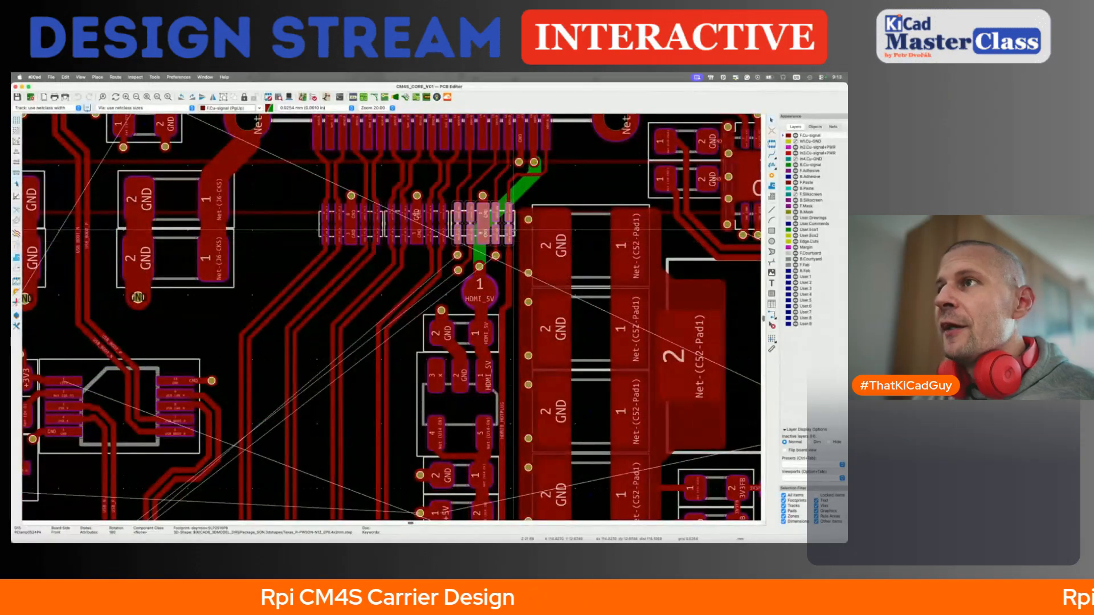
{"action": "scroll", "coordinate": [514, 230], "scroll_direction": "down", "scroll_amount": 5}
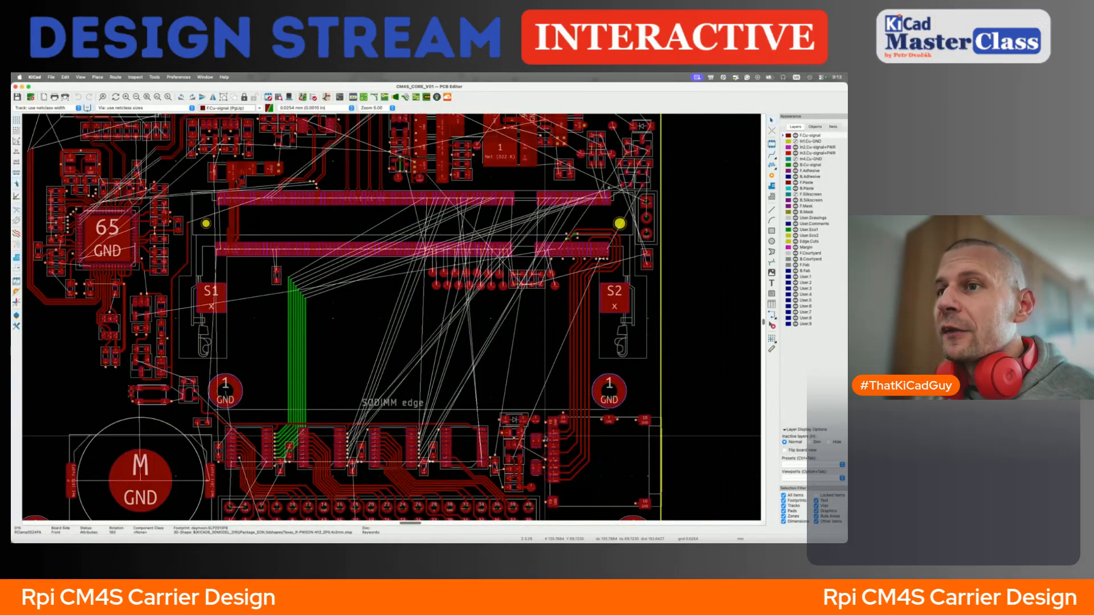
{"action": "scroll", "coordinate": [522, 392], "scroll_direction": "down", "scroll_amount": 1}
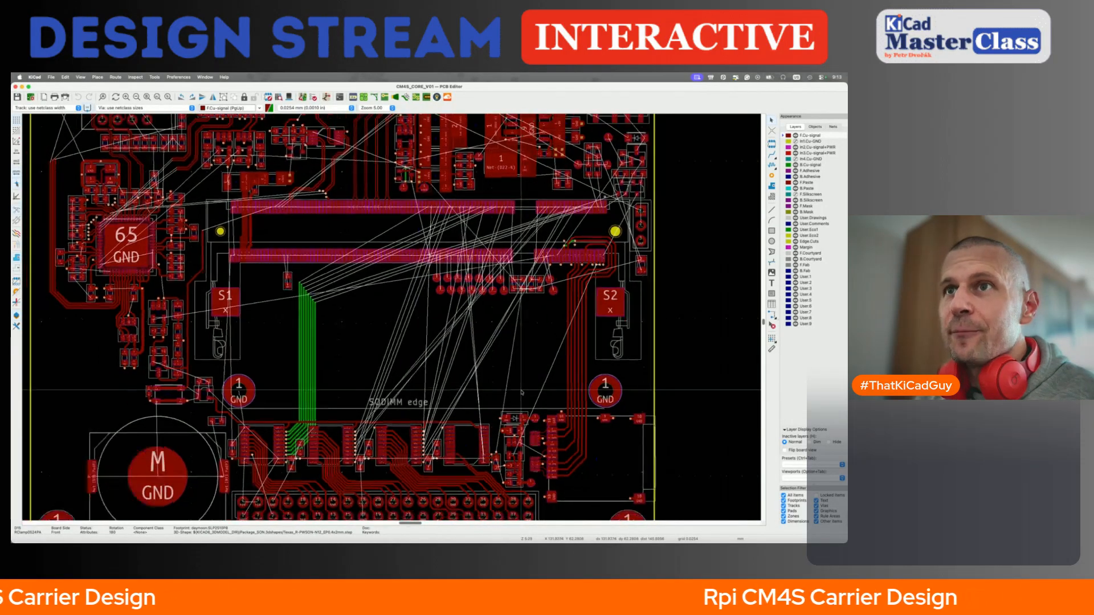
{"action": "scroll", "coordinate": [522, 392], "scroll_direction": "down", "scroll_amount": 2}
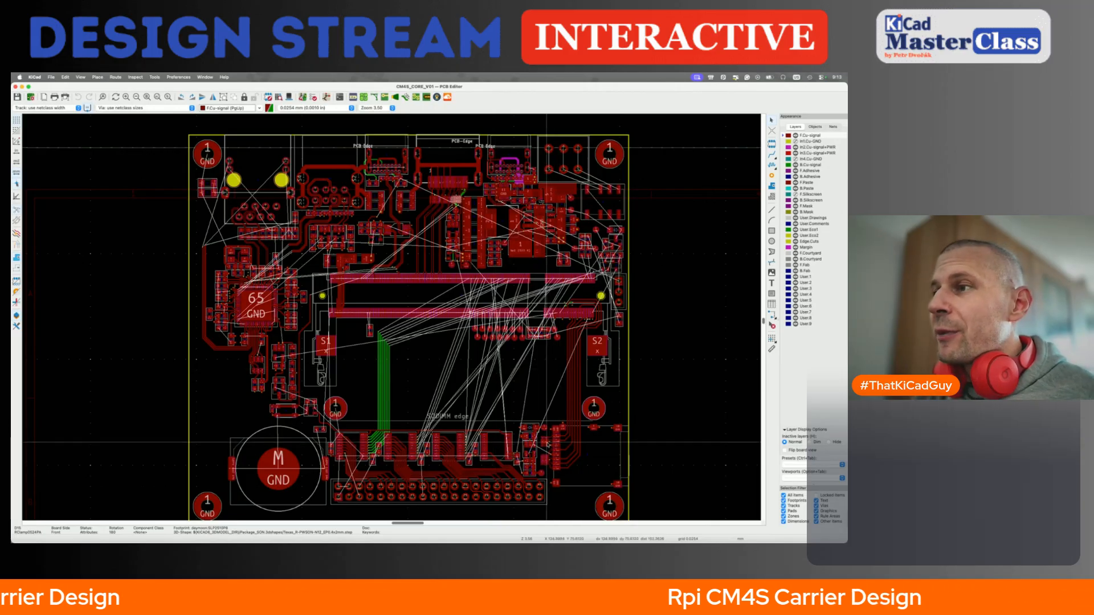
Inspect the SD traces and power components at the microSD connector and their path towards the SODIMM socket
{"action": "scroll", "coordinate": [537, 440], "scroll_direction": "up", "scroll_amount": 7}
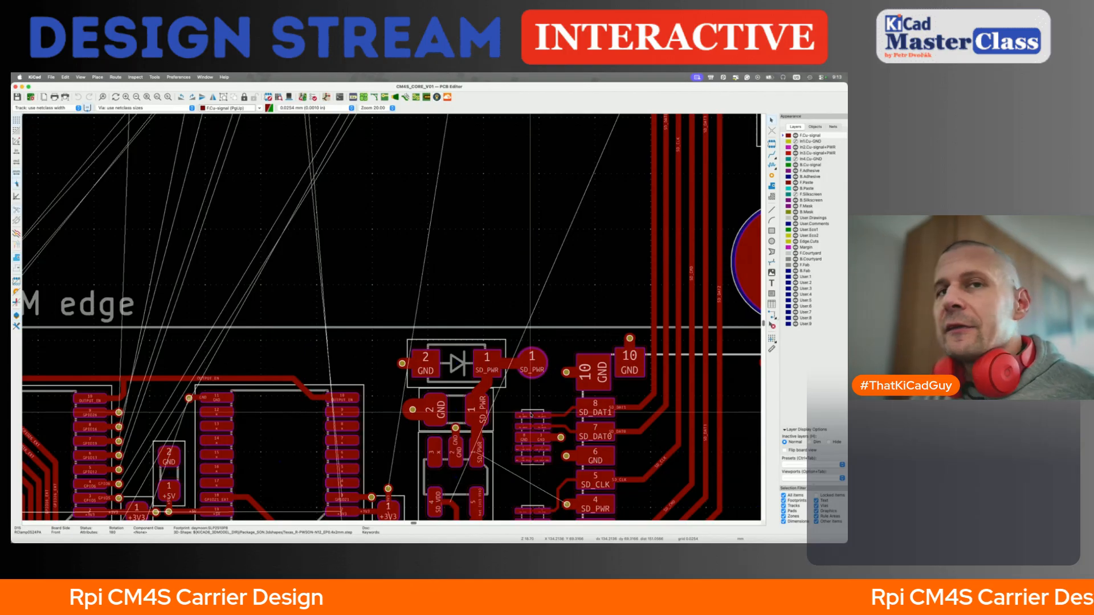
{"action": "scroll", "coordinate": [531, 412], "scroll_direction": "down", "scroll_amount": 2}
{"action": "scroll", "coordinate": [531, 414], "scroll_direction": "down", "scroll_amount": 3}
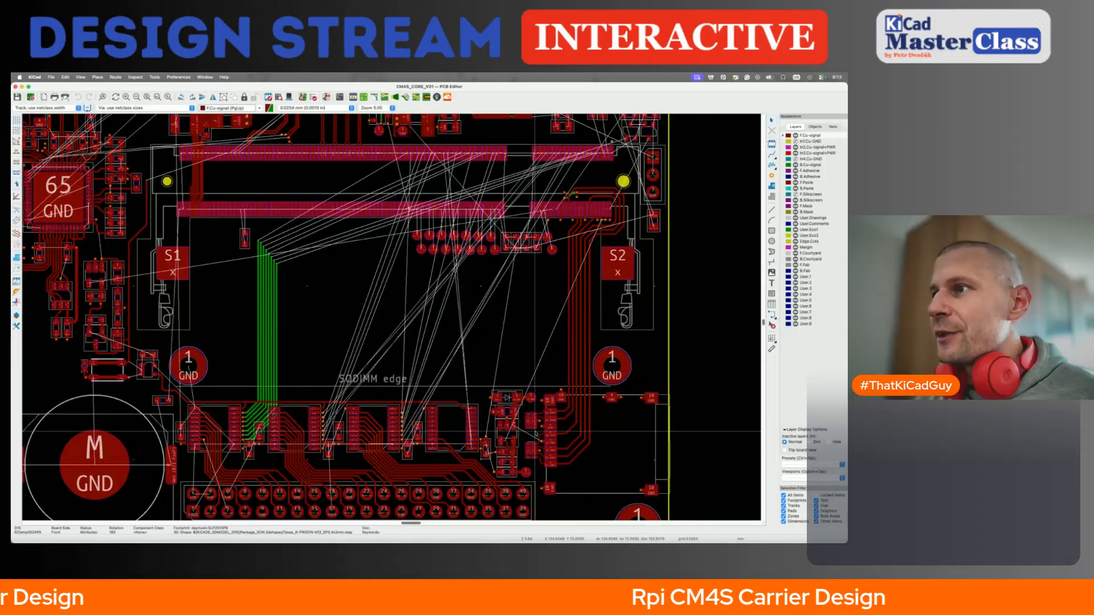
{"action": "scroll", "coordinate": [570, 226], "scroll_direction": "up", "scroll_amount": 1}
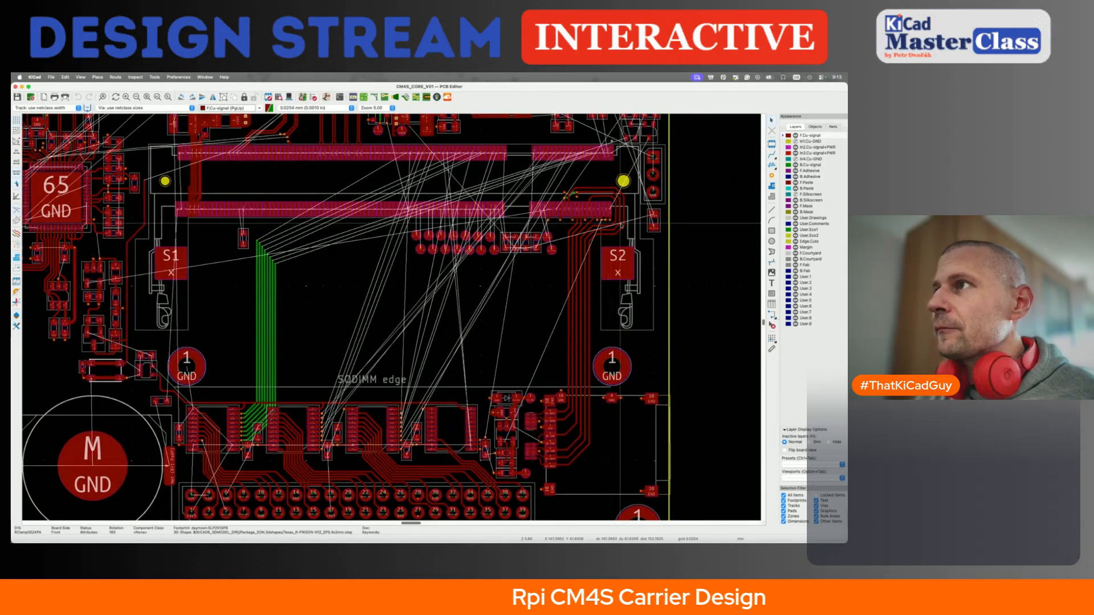
{"action": "middle_click_drag", "start_coordinate": [568, 195], "coordinate": [573, 292]}
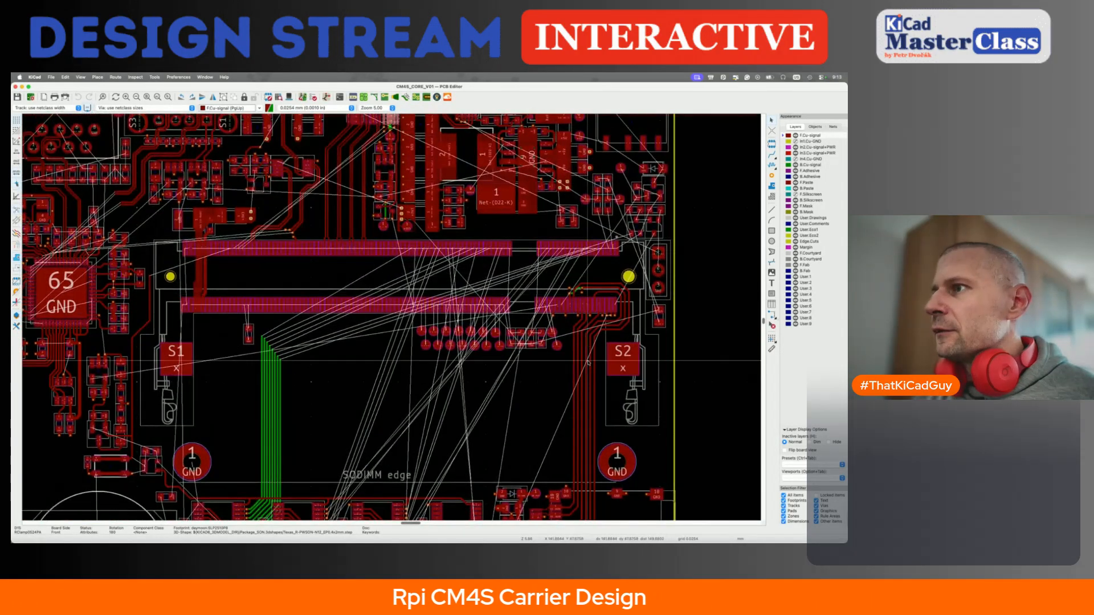
Highlight the SD_DAT0 track near the S2 pad and follow the SD lines between the SODIMM socket and the microSD connector
{"action": "scroll", "coordinate": [588, 361], "scroll_direction": "up", "scroll_amount": 5}
{"action": "left_click", "coordinate": [534, 368]}
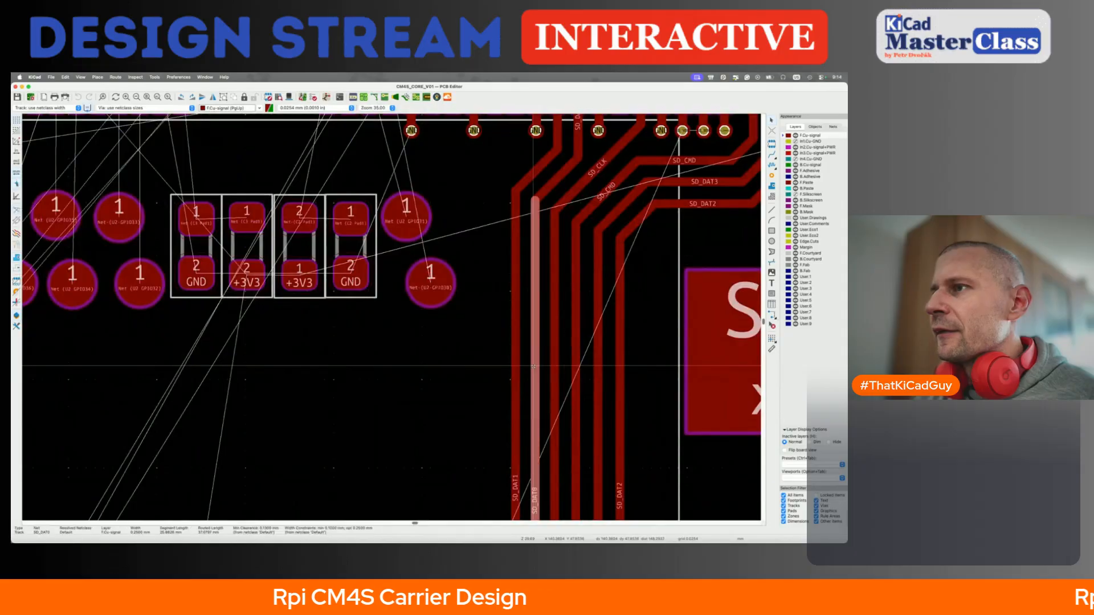
{"action": "key", "text": "Escape"}
{"action": "scroll", "coordinate": [524, 393], "scroll_direction": "down", "scroll_amount": 5}
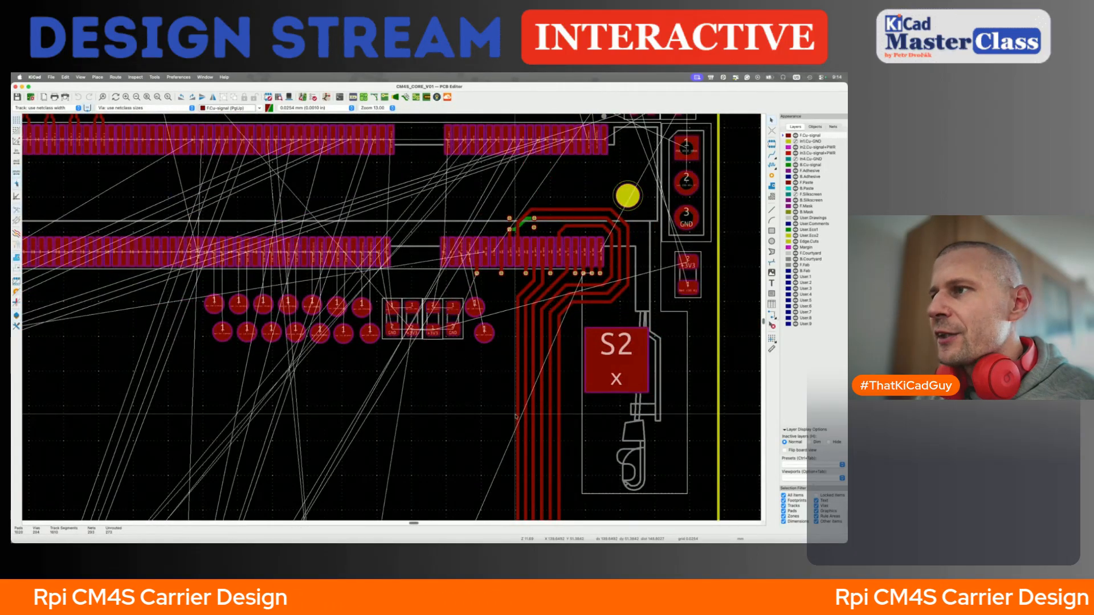
{"action": "scroll", "coordinate": [516, 416], "scroll_direction": "down", "scroll_amount": 3}
{"action": "scroll", "coordinate": [516, 416], "scroll_direction": "down", "scroll_amount": 1}
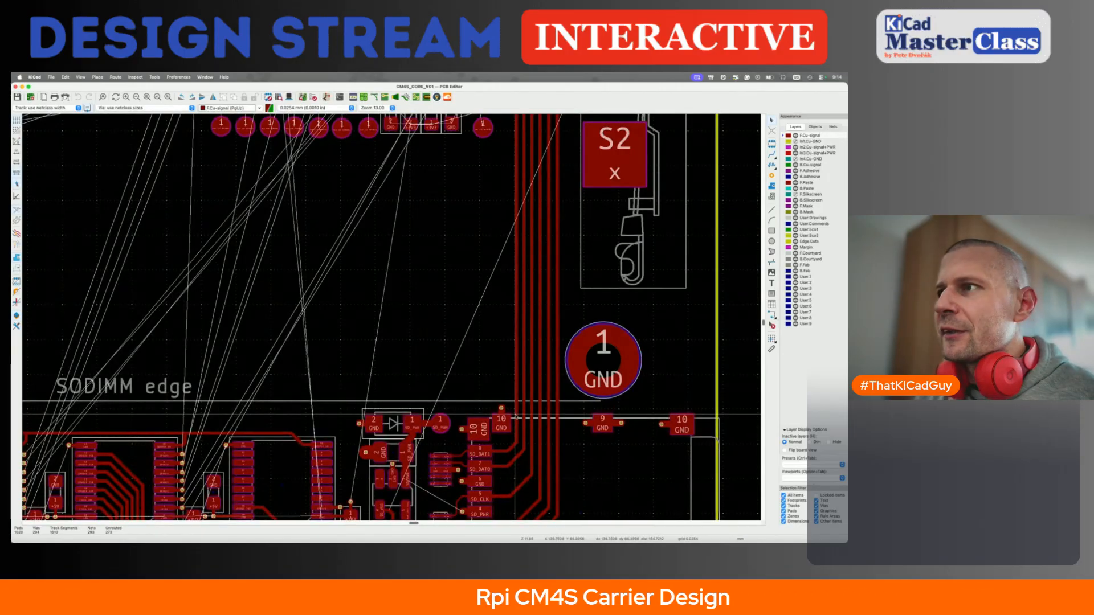
{"action": "scroll", "coordinate": [516, 416], "scroll_direction": "up", "scroll_amount": 2}
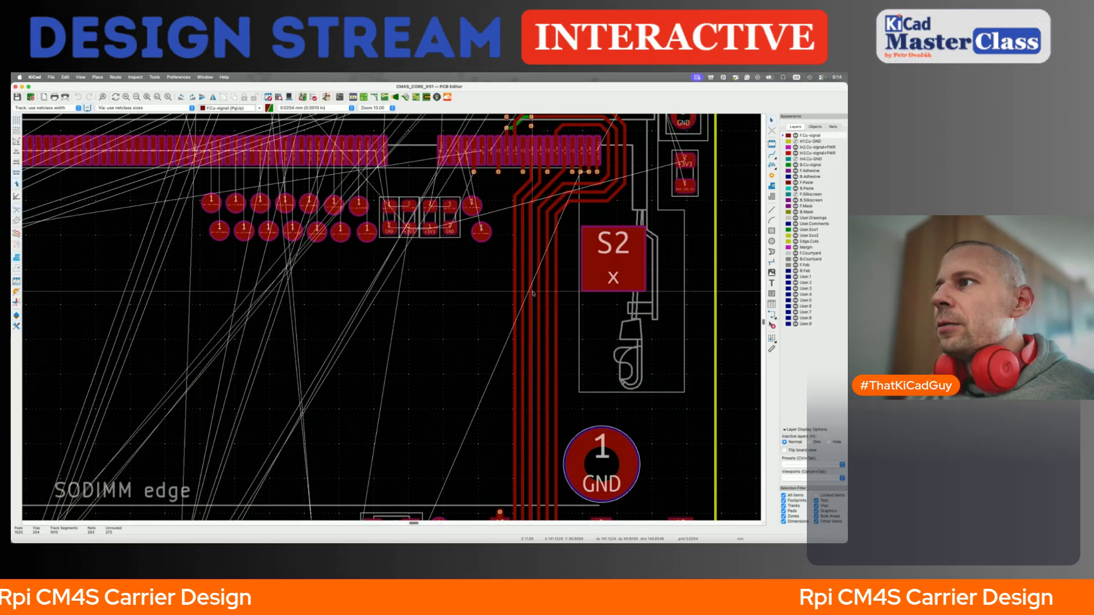
{"action": "scroll", "coordinate": [533, 293], "scroll_direction": "down", "scroll_amount": 4}
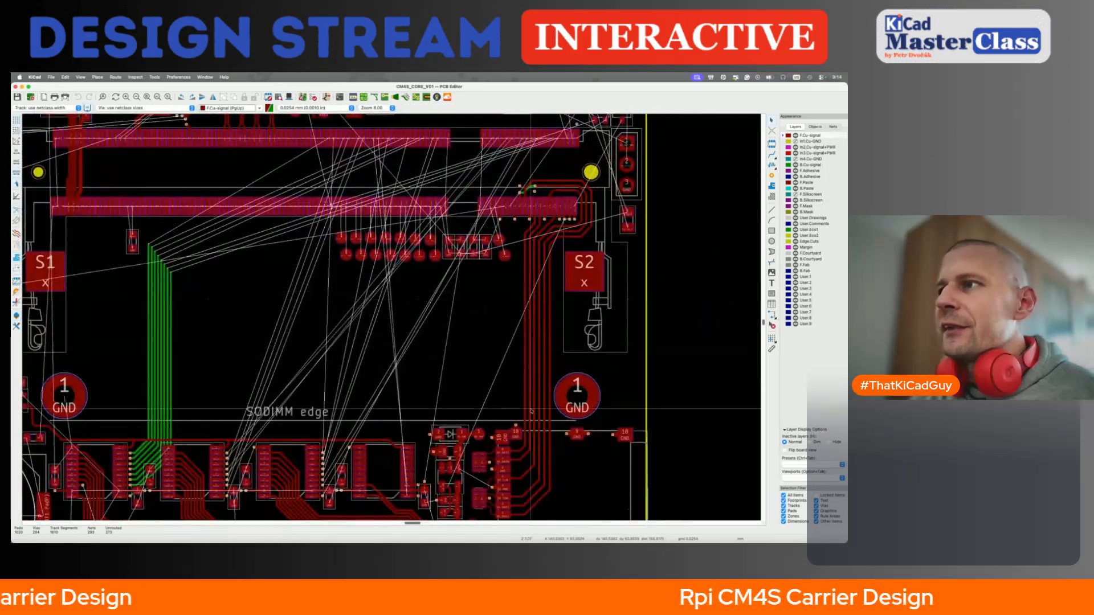
Highlight the vias beside the second IC along the SODIMM edge and the IC itself to check its connections towards the socket
{"action": "scroll", "coordinate": [531, 411], "scroll_direction": "up", "scroll_amount": 2}
{"action": "scroll", "coordinate": [531, 410], "scroll_direction": "left", "scroll_amount": 2}
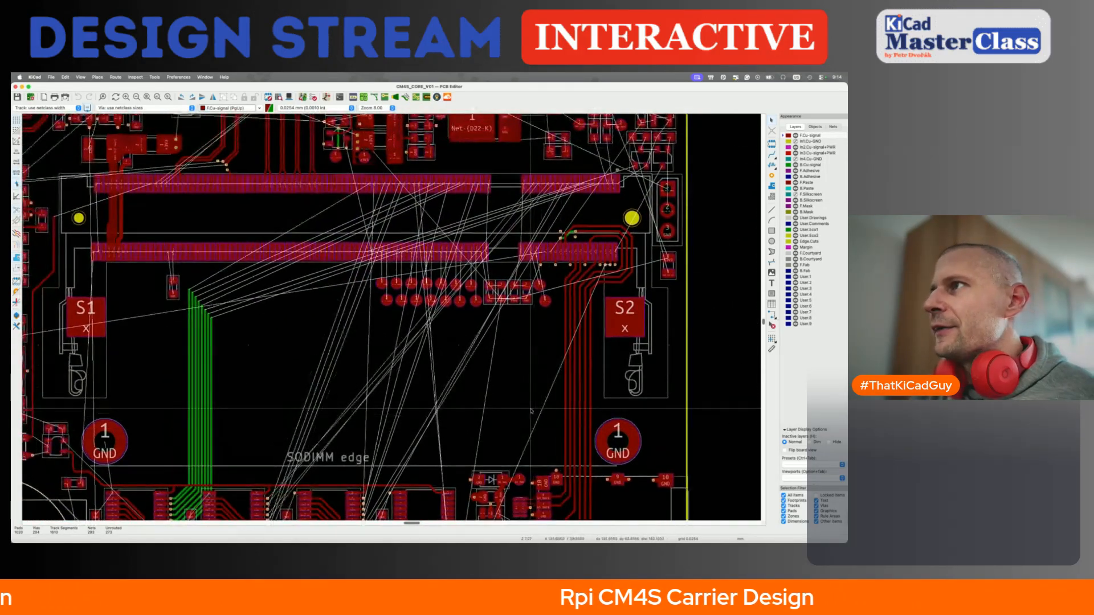
{"action": "scroll", "coordinate": [532, 410], "scroll_direction": "up", "scroll_amount": 5}
{"action": "scroll", "coordinate": [316, 410], "scroll_direction": "down", "scroll_amount": 3}
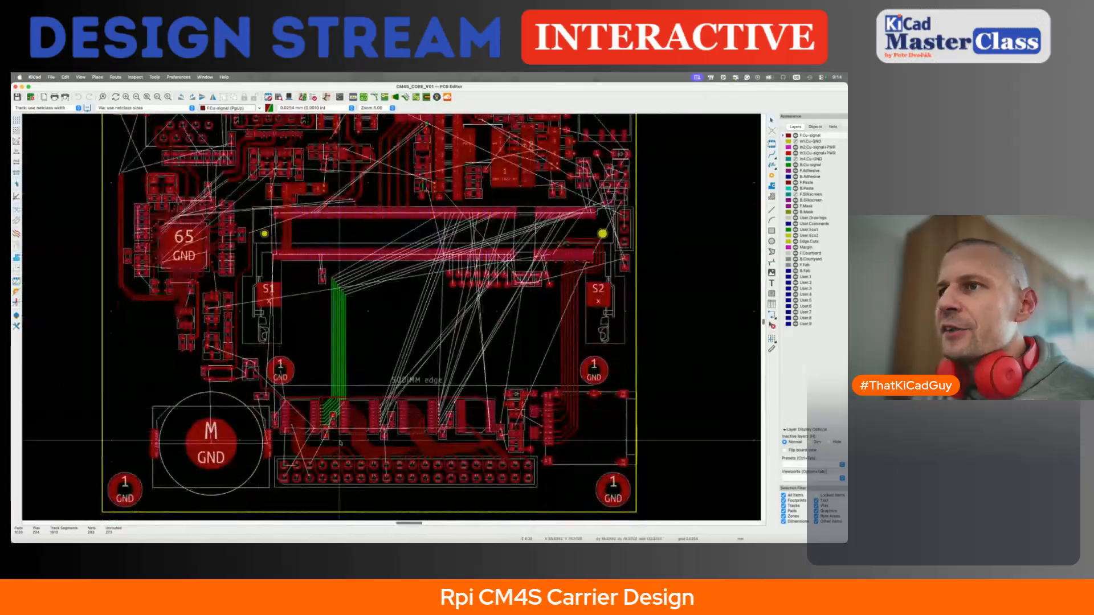
{"action": "scroll", "coordinate": [316, 410], "scroll_direction": "up", "scroll_amount": 2}
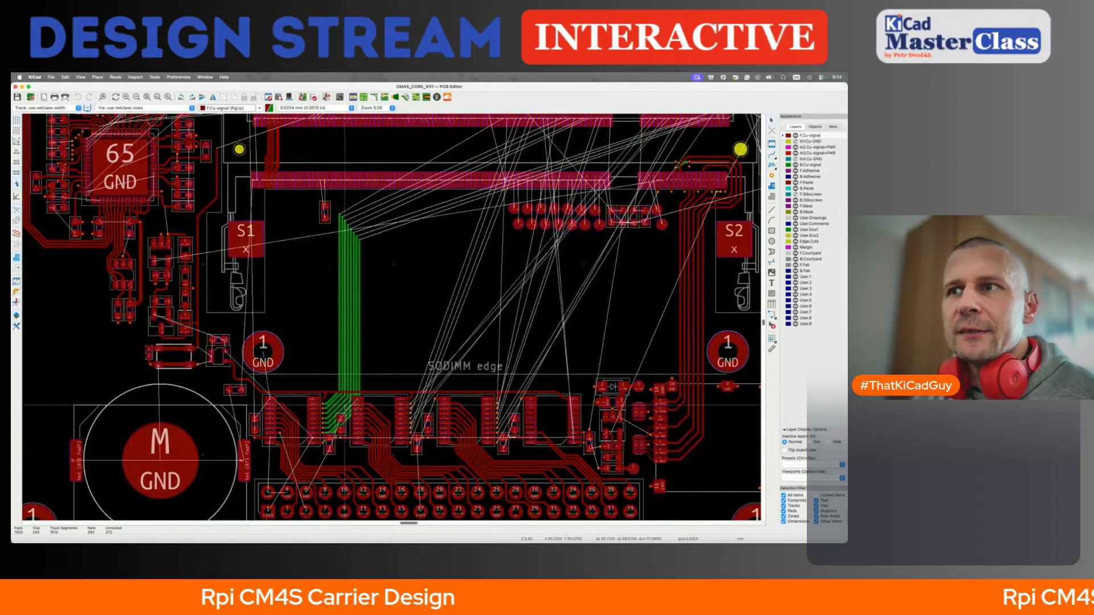
{"action": "left_click_drag", "start_coordinate": [387, 378], "coordinate": [426, 452]}
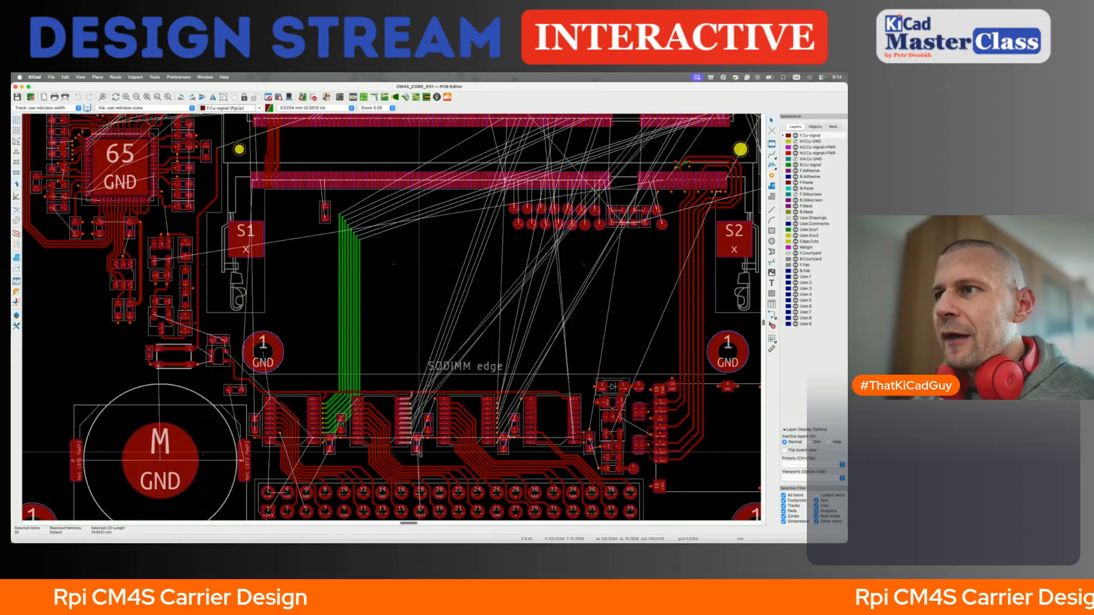
{"action": "left_click", "coordinate": [393, 414]}
{"action": "middle_click_drag", "start_coordinate": [391, 166], "coordinate": [366, 157]}
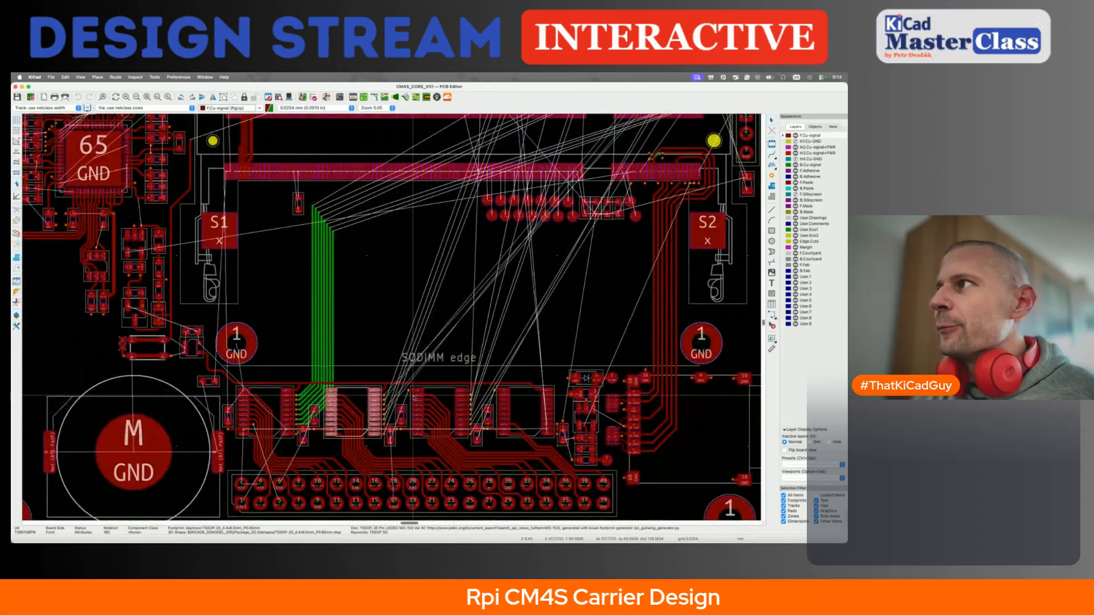
Highlight the SODIMM socket footprint and examine its two pad rows and unrouted connections to the ICs below
{"action": "left_click", "coordinate": [356, 366]}
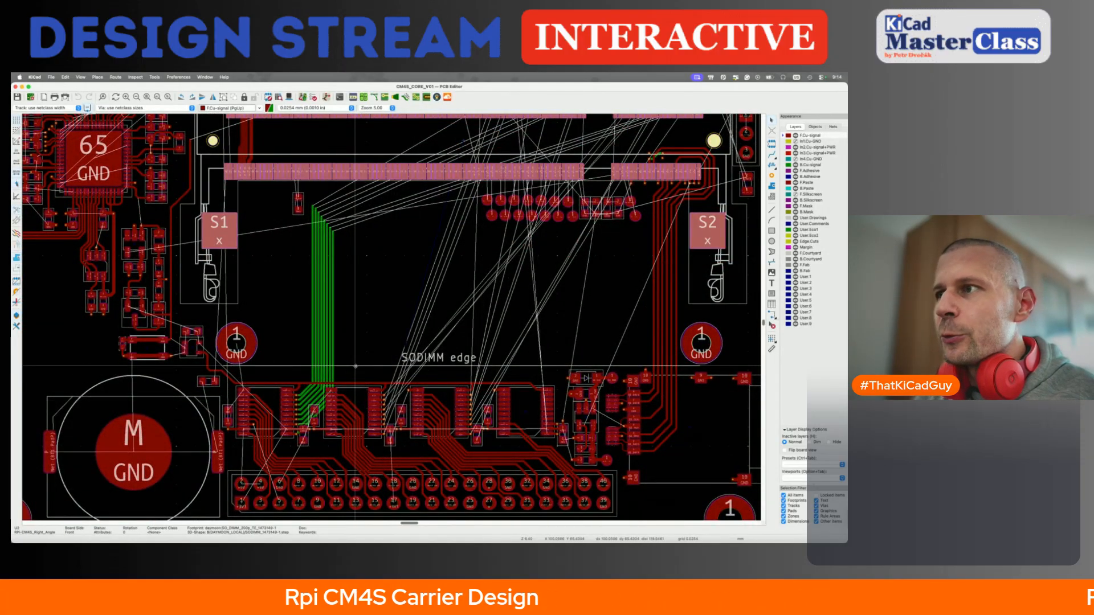
{"action": "scroll", "coordinate": [356, 366], "scroll_direction": "up", "scroll_amount": 5}
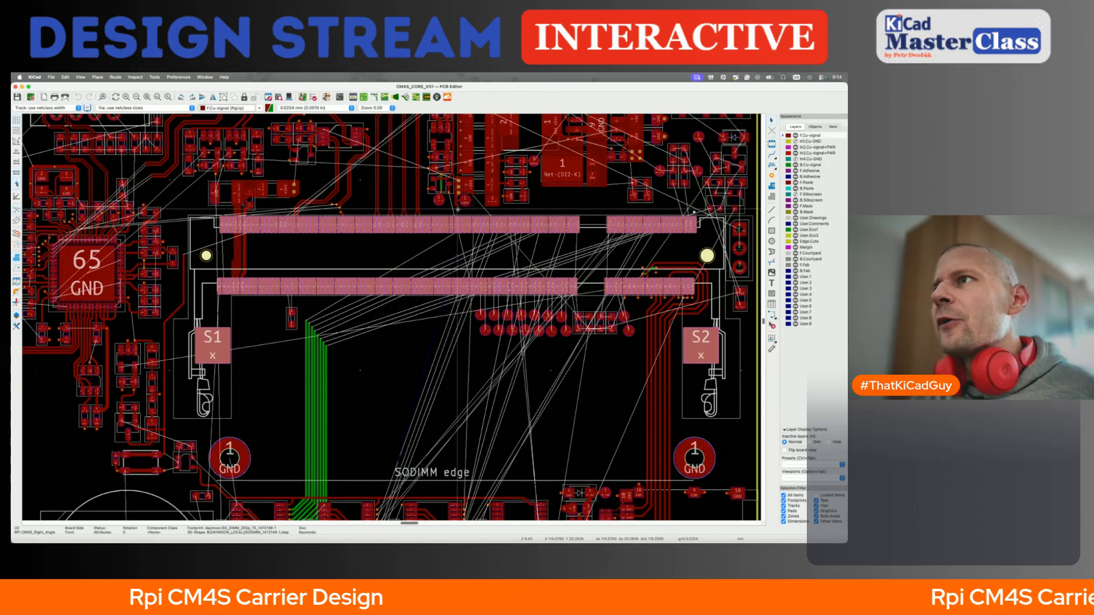
{"action": "key", "text": "Escape"}
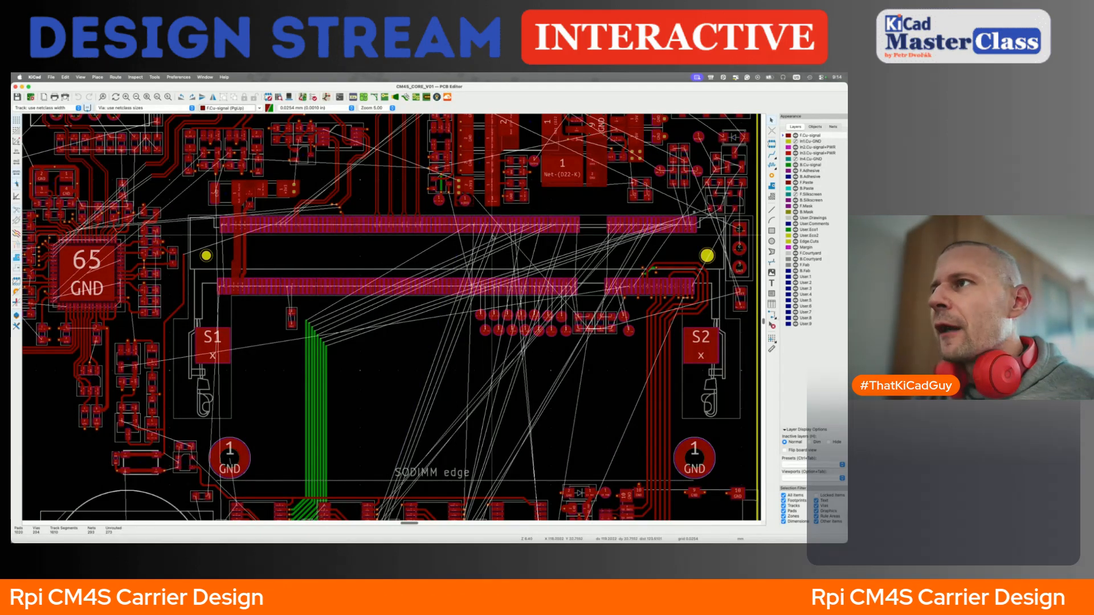
{"action": "left_click", "coordinate": [595, 234]}
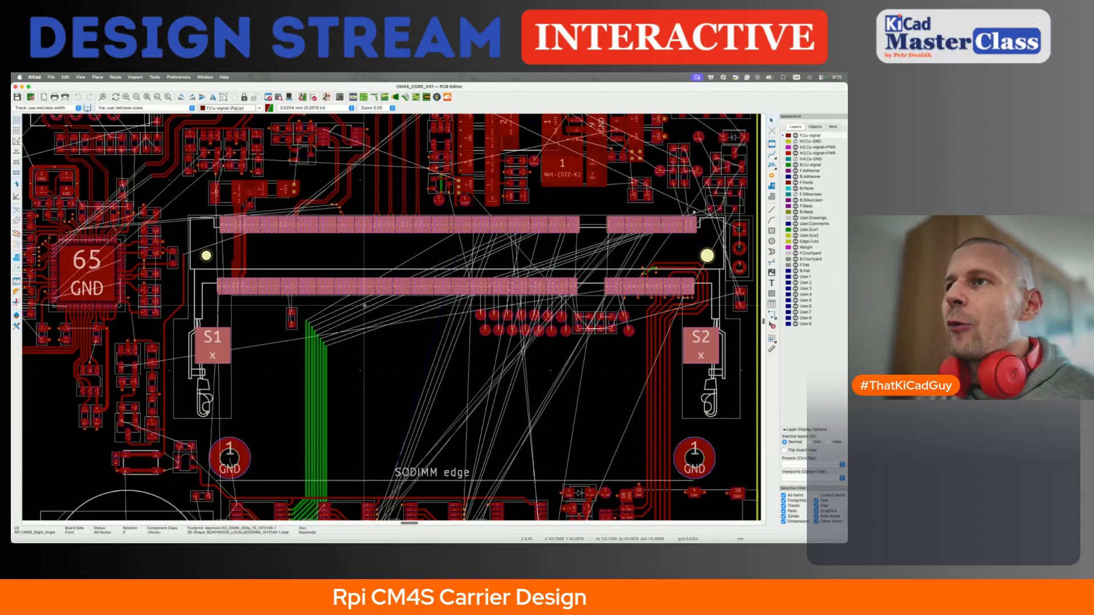
{"action": "scroll", "coordinate": [339, 394], "scroll_direction": "down", "scroll_amount": 5}
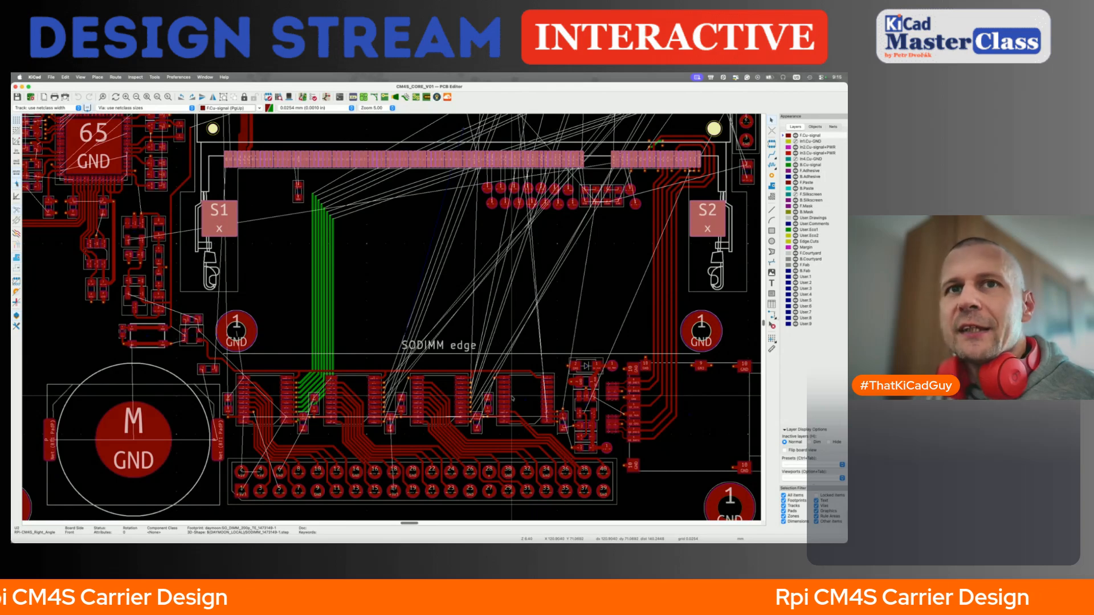
{"action": "scroll", "coordinate": [465, 378], "scroll_direction": "up", "scroll_amount": 2}
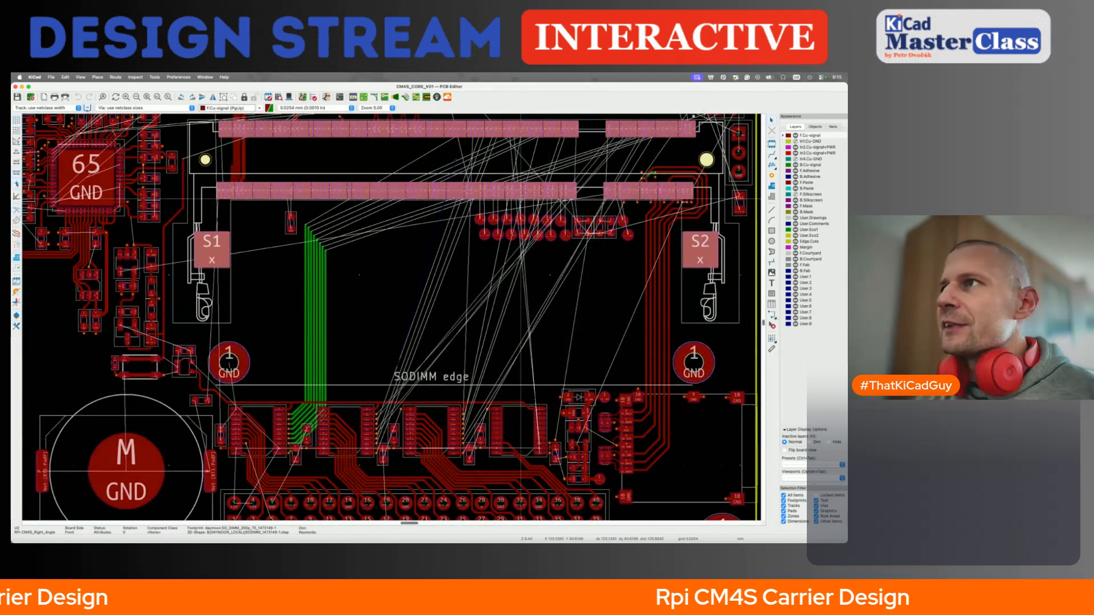
{"action": "scroll", "coordinate": [465, 378], "scroll_direction": "up", "scroll_amount": 1}
{"action": "scroll", "coordinate": [391, 316], "scroll_direction": "up", "scroll_amount": 1}
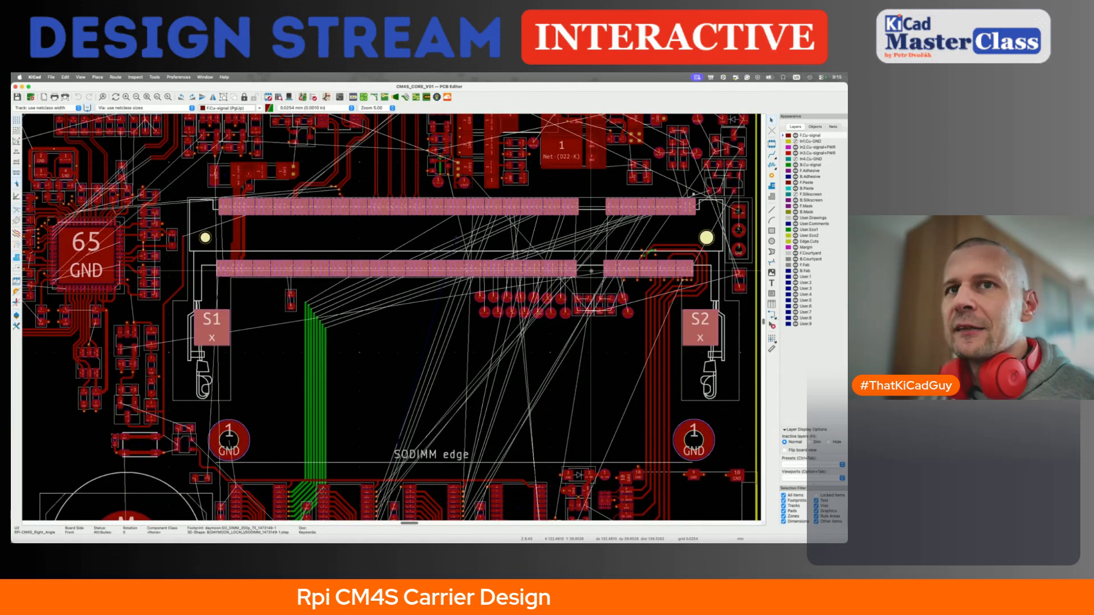
{"action": "scroll", "coordinate": [370, 258], "scroll_direction": "down", "scroll_amount": 2}
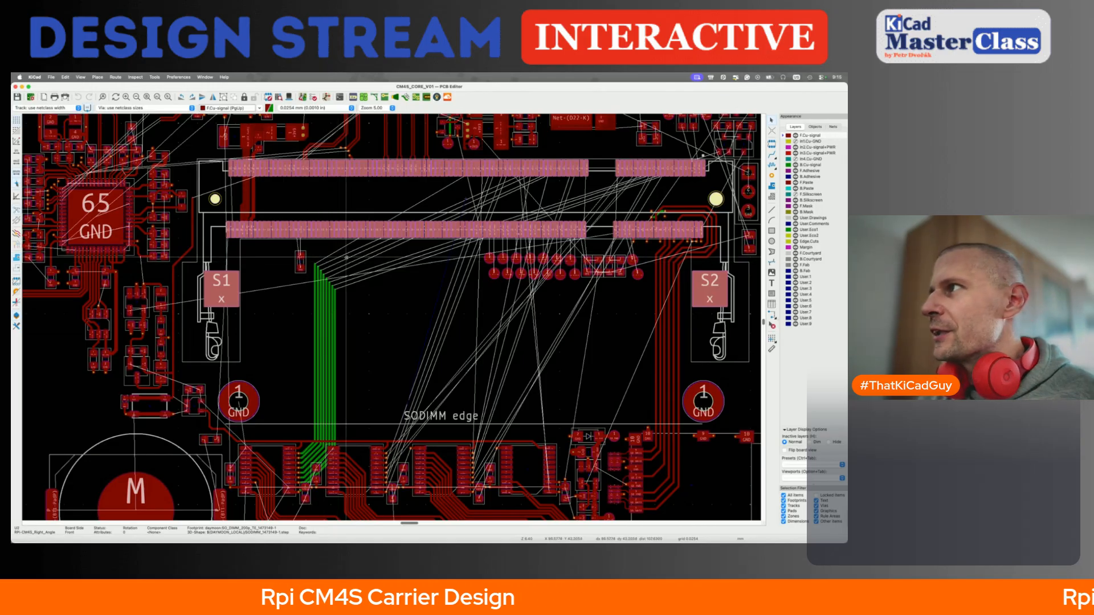
Highlight the vias where the green traces meet the first IC, and the second IC, to compare their GPIO connections
{"action": "scroll", "coordinate": [296, 459], "scroll_direction": "up", "scroll_amount": 5}
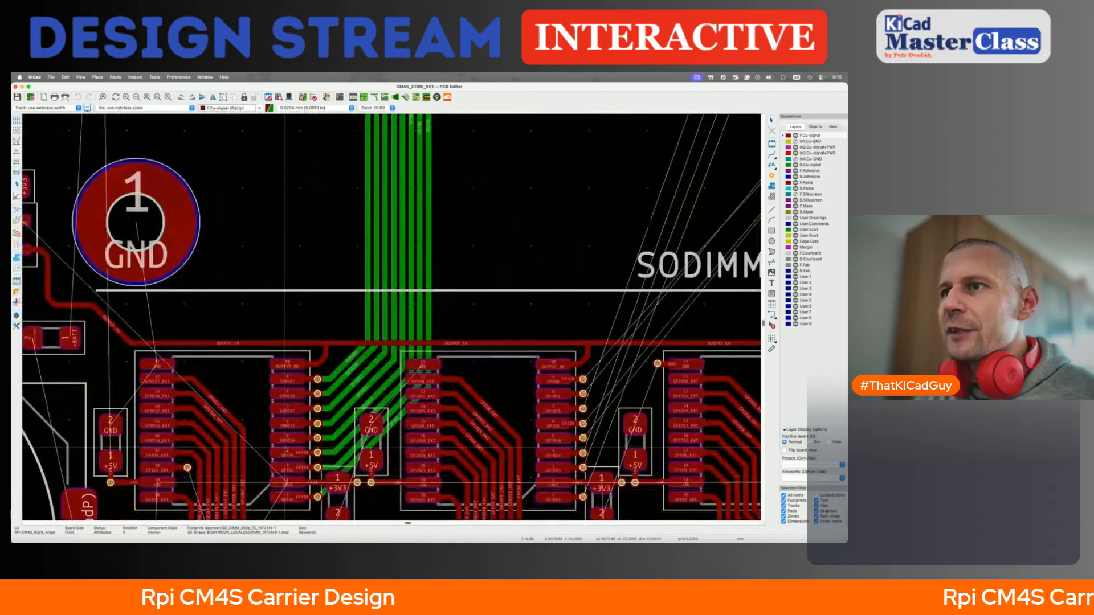
{"action": "left_click_drag", "start_coordinate": [295, 366], "coordinate": [359, 509]}
{"action": "scroll", "coordinate": [388, 487], "scroll_direction": "right", "scroll_amount": 2}
{"action": "scroll", "coordinate": [389, 487], "scroll_direction": "down", "scroll_amount": 1}
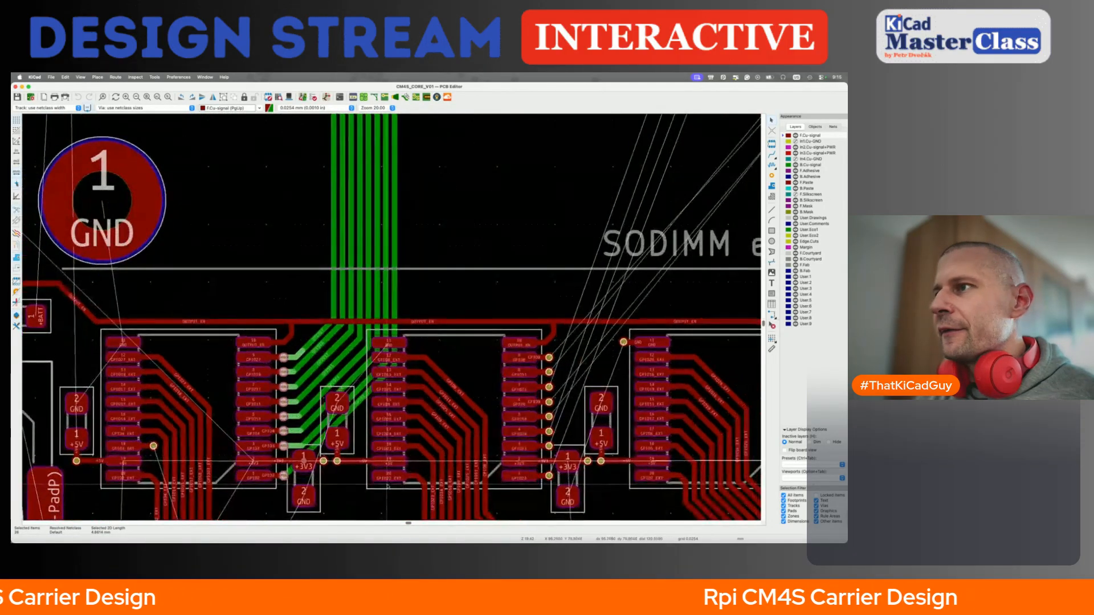
{"action": "left_click", "coordinate": [484, 379]}
{"action": "key", "text": "e"}
{"action": "key", "text": "Escape"}
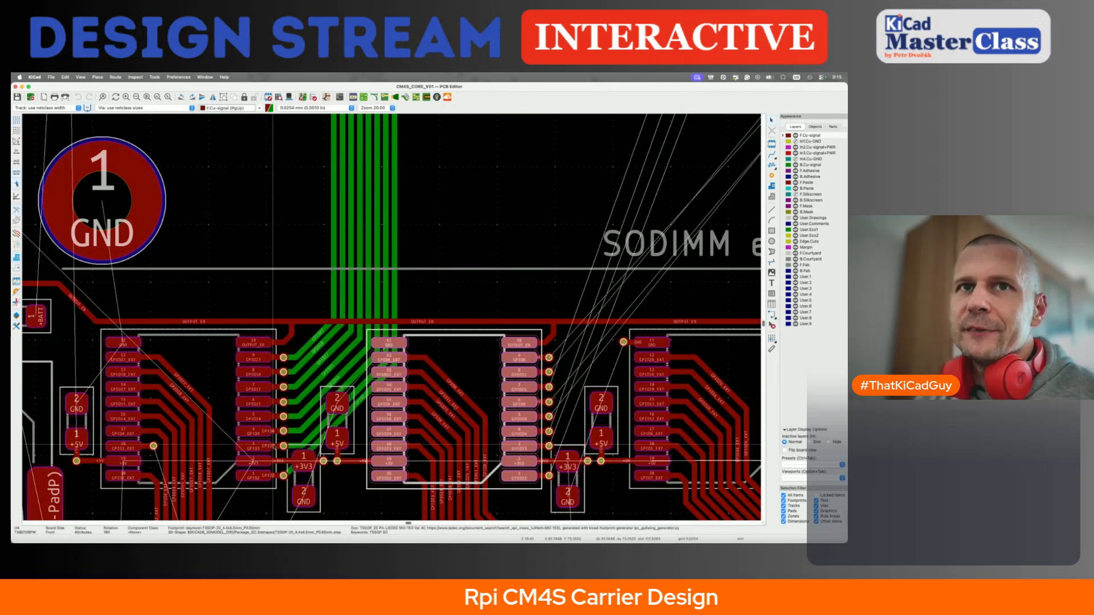
{"action": "scroll", "coordinate": [307, 364], "scroll_direction": "down", "scroll_amount": 5}
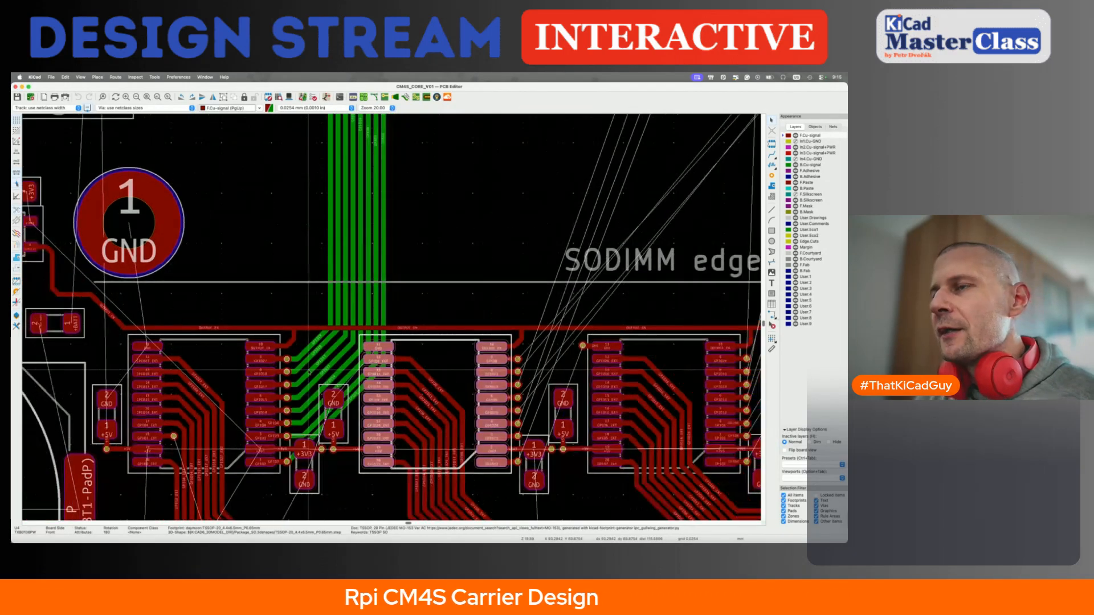
{"action": "key", "text": "Escape"}
Examine the green trace bundle from the first IC towards the SODIMM socket and the unrouted connections of the other ICs
{"action": "scroll", "coordinate": [404, 290], "scroll_direction": "up", "scroll_amount": 2}
{"action": "scroll", "coordinate": [404, 290], "scroll_direction": "up", "scroll_amount": 2}
{"action": "scroll", "coordinate": [404, 291], "scroll_direction": "down", "scroll_amount": 3}
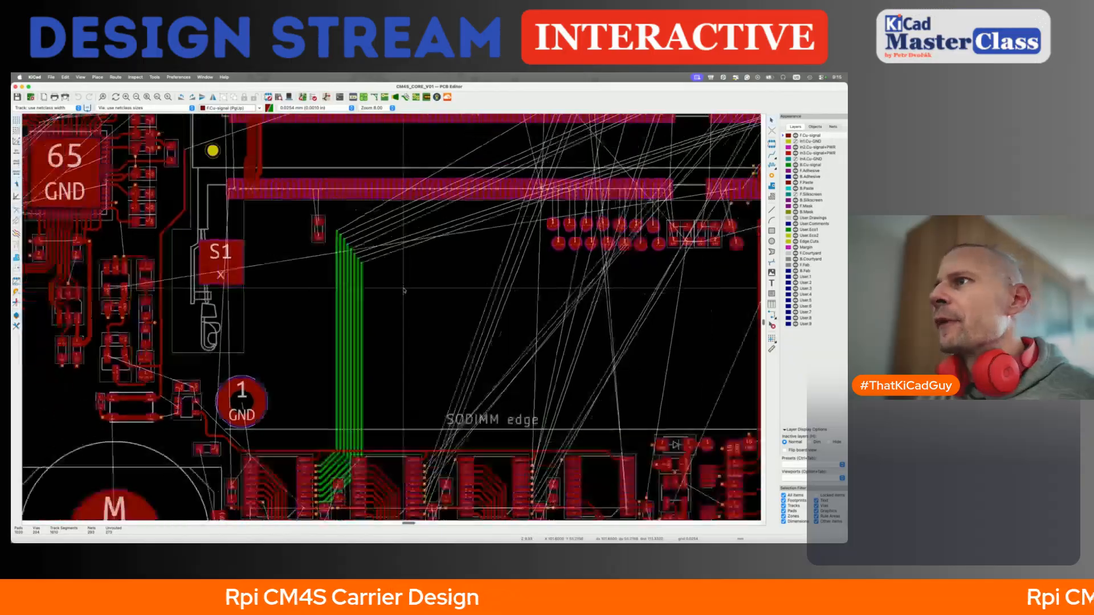
{"action": "scroll", "coordinate": [404, 291], "scroll_direction": "left", "scroll_amount": 7}
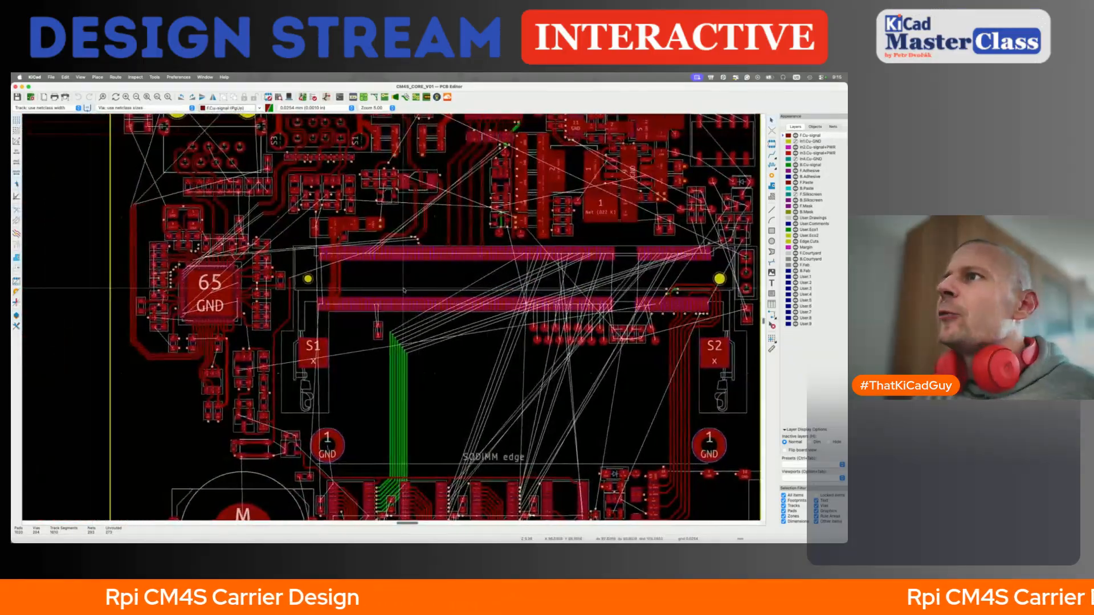
{"action": "scroll", "coordinate": [404, 291], "scroll_direction": "up", "scroll_amount": 3}
{"action": "scroll", "coordinate": [404, 291], "scroll_direction": "down", "scroll_amount": 5}
{"action": "scroll", "coordinate": [404, 290], "scroll_direction": "right", "scroll_amount": 3}
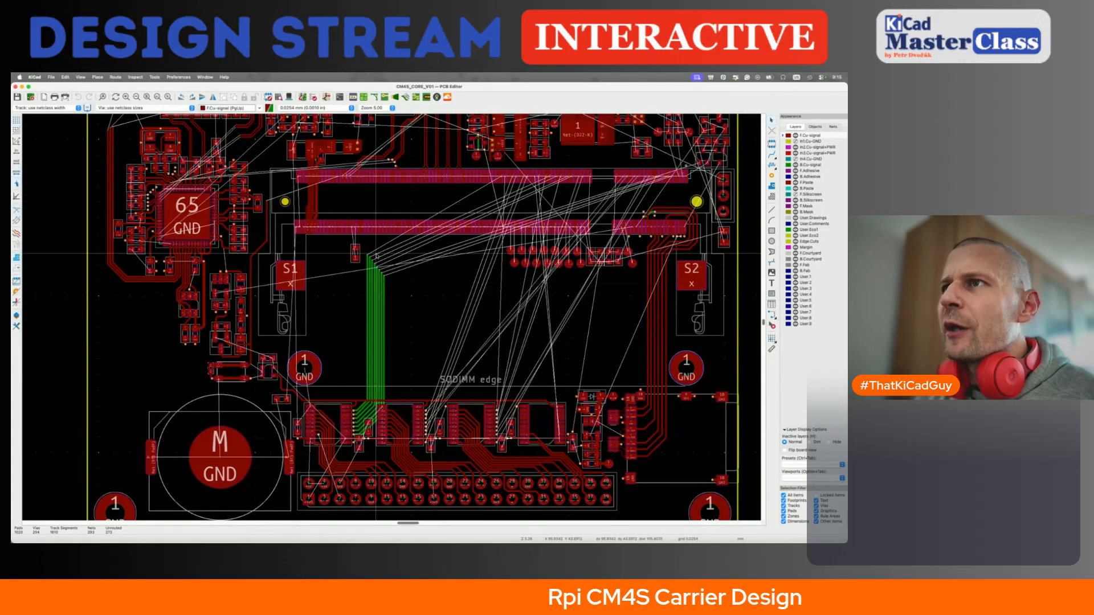
{"action": "scroll", "coordinate": [378, 286], "scroll_direction": "up", "scroll_amount": 2, "text": "ctrl"}
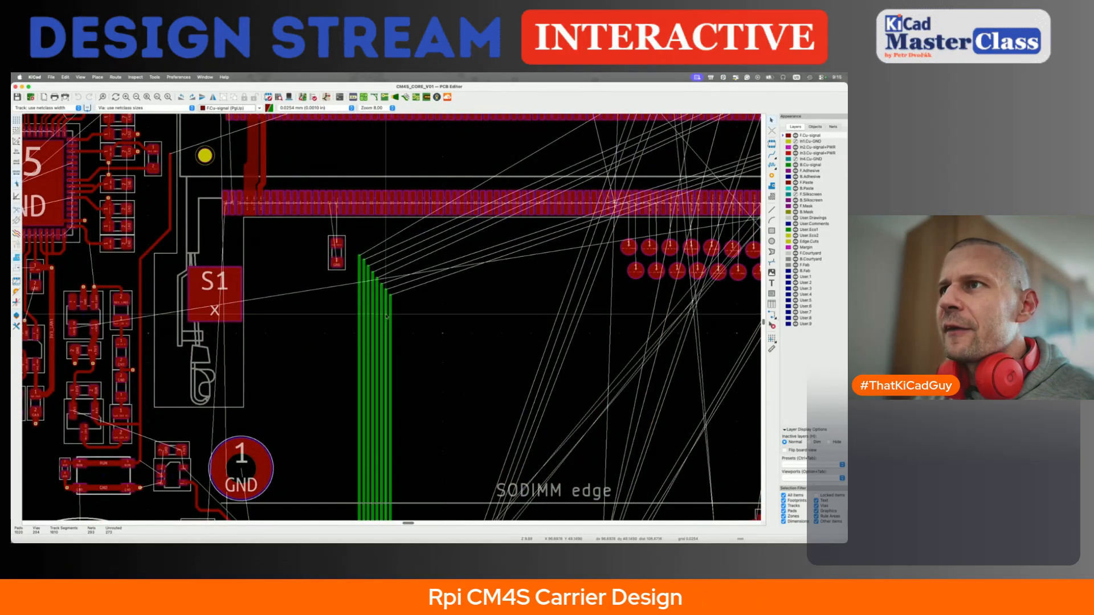
{"action": "scroll", "coordinate": [387, 317], "scroll_direction": "down", "scroll_amount": 5}
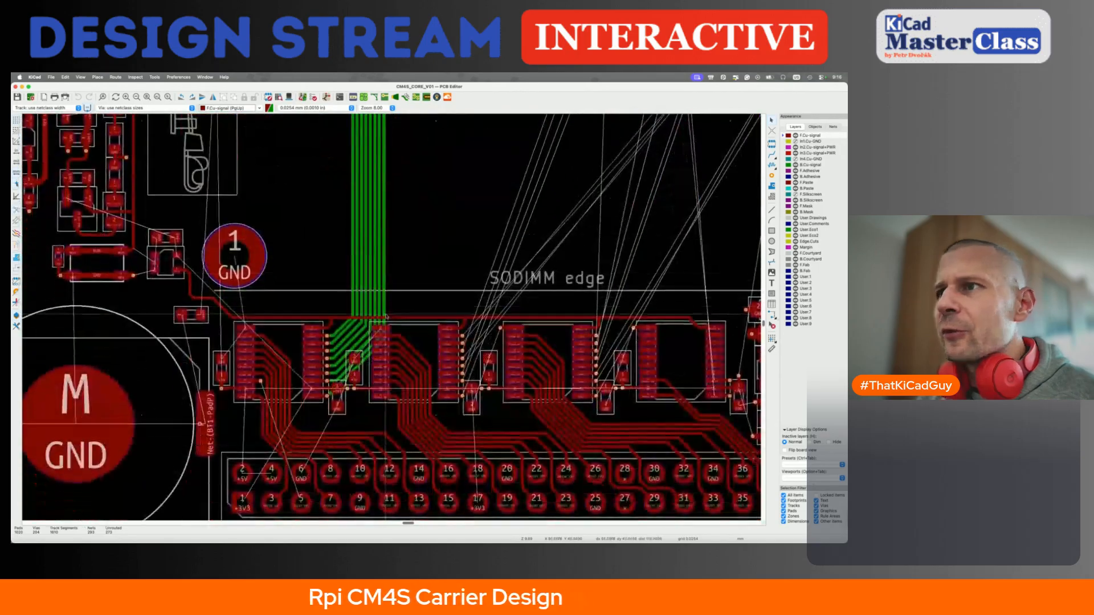
{"action": "scroll", "coordinate": [481, 247], "scroll_direction": "right", "scroll_amount": 3}
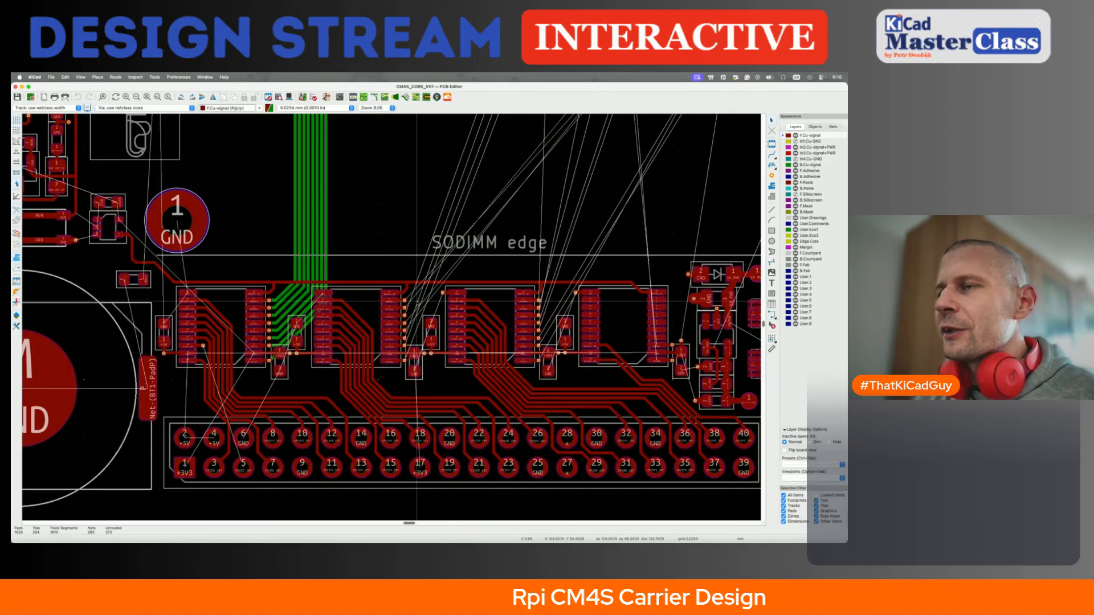
{"action": "scroll", "coordinate": [417, 304], "scroll_direction": "up", "scroll_amount": 3}
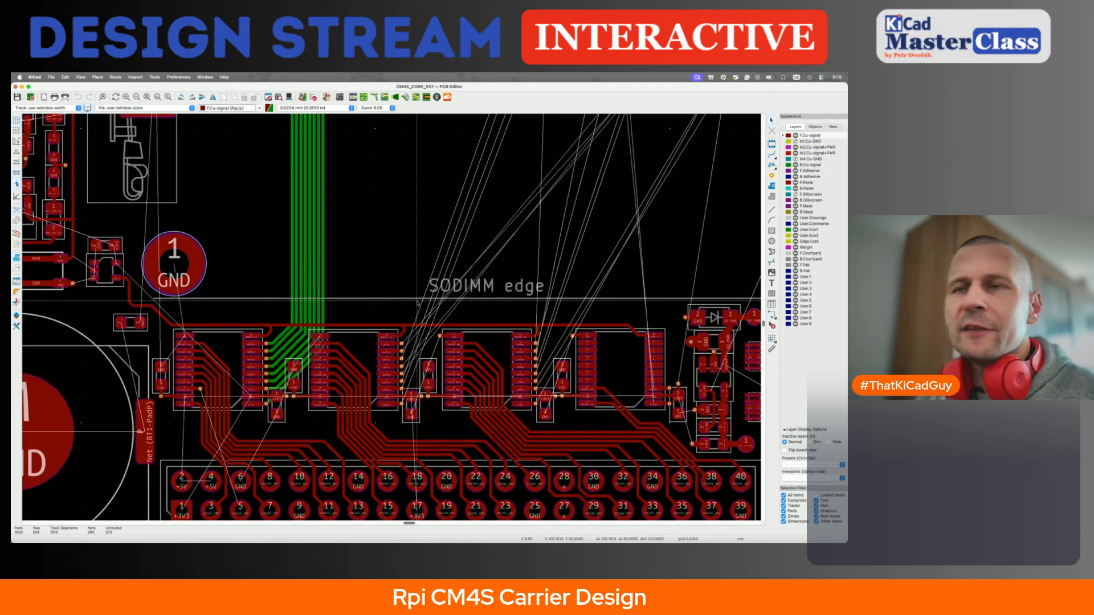
Make B.Cu-signal the active layer and lay a short track stub from the second IC's GPIO8 via
{"action": "left_click", "coordinate": [784, 165]}
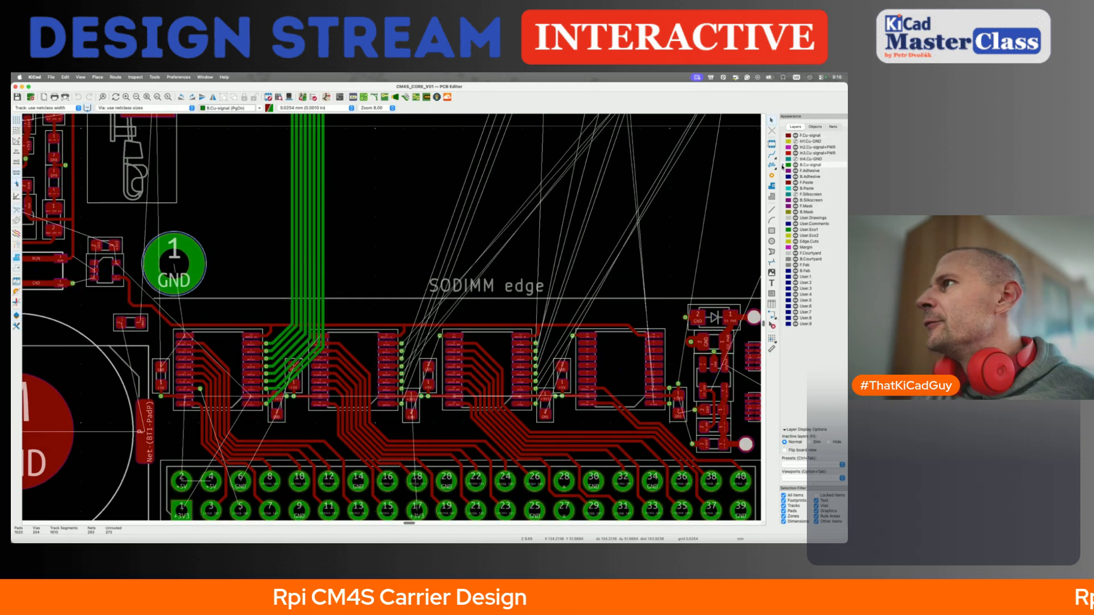
{"action": "scroll", "coordinate": [373, 362], "scroll_direction": "up", "scroll_amount": 3}
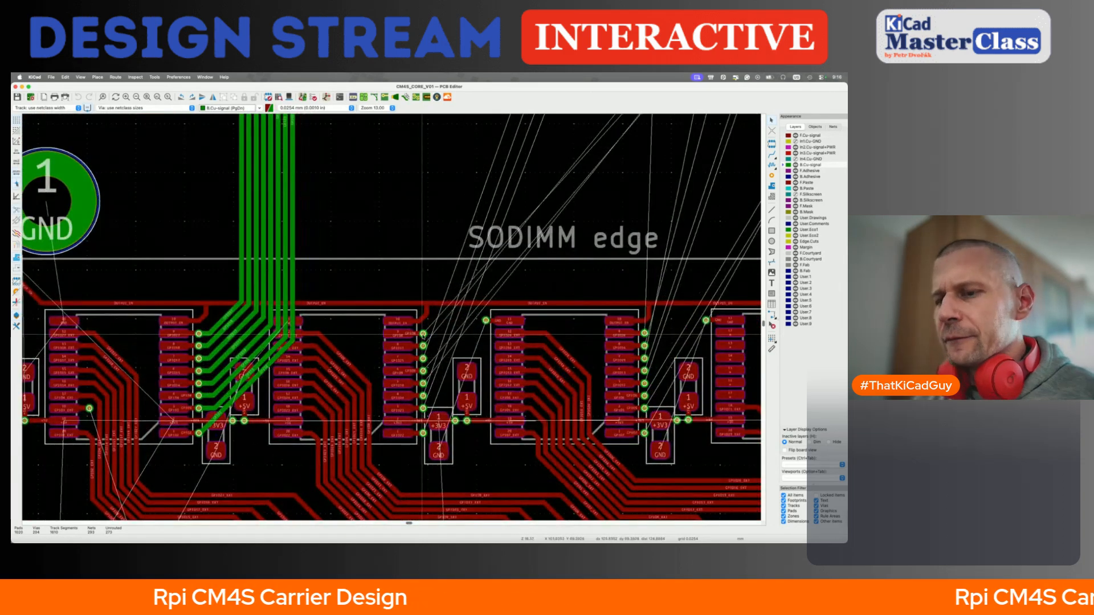
{"action": "key", "text": "x"}
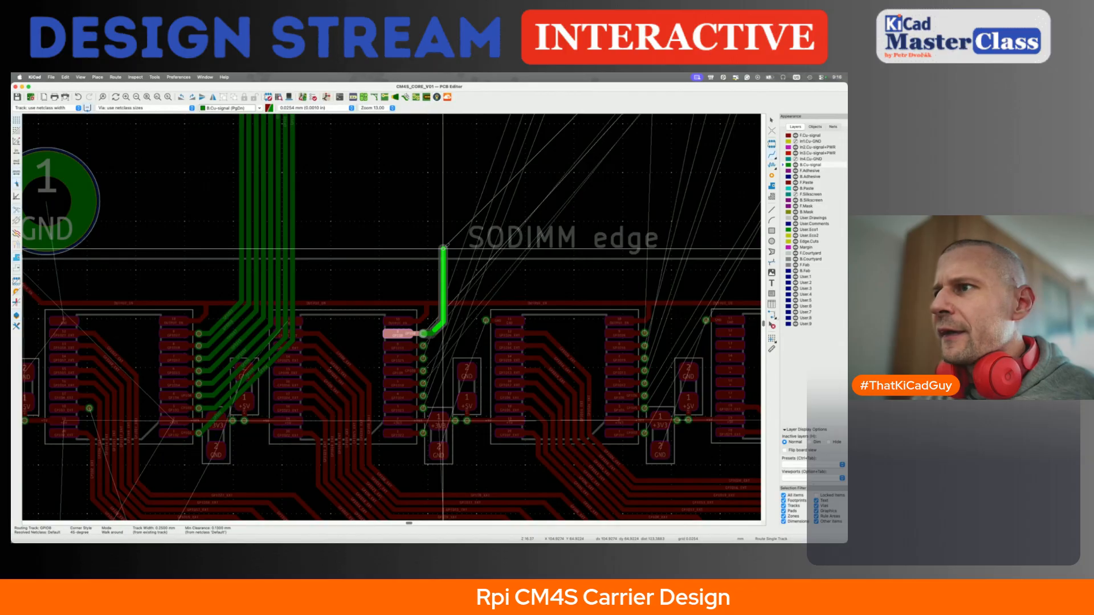
{"action": "key", "text": "Escape"}
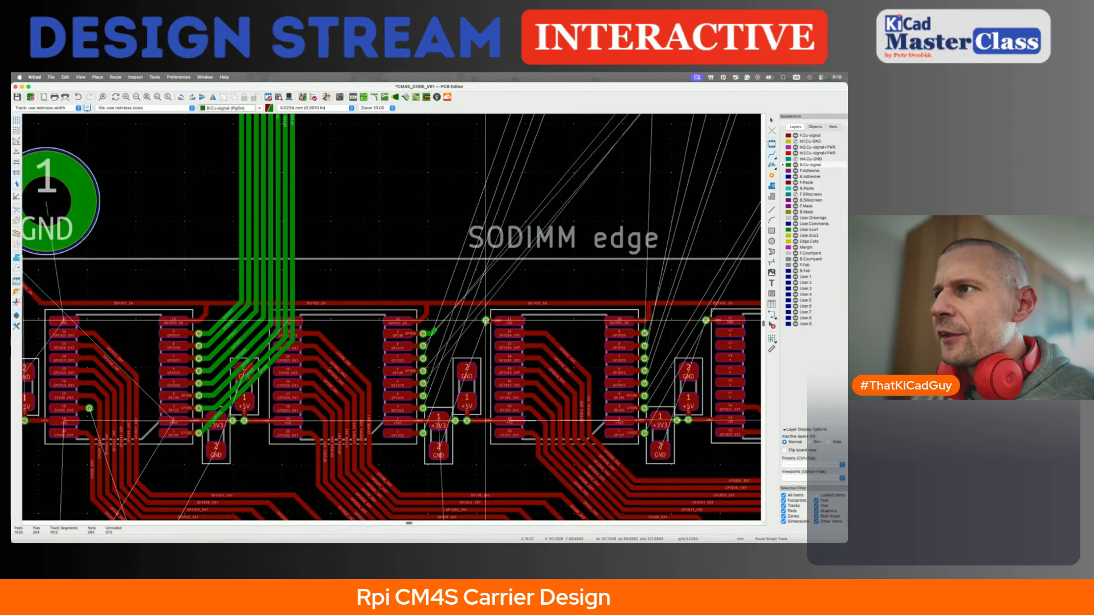
Move the first IC's GPIO3_EXT via to the outer side of pad 18, align it with the pad, and save the board
{"action": "scroll", "coordinate": [486, 320], "scroll_direction": "left", "scroll_amount": 3}
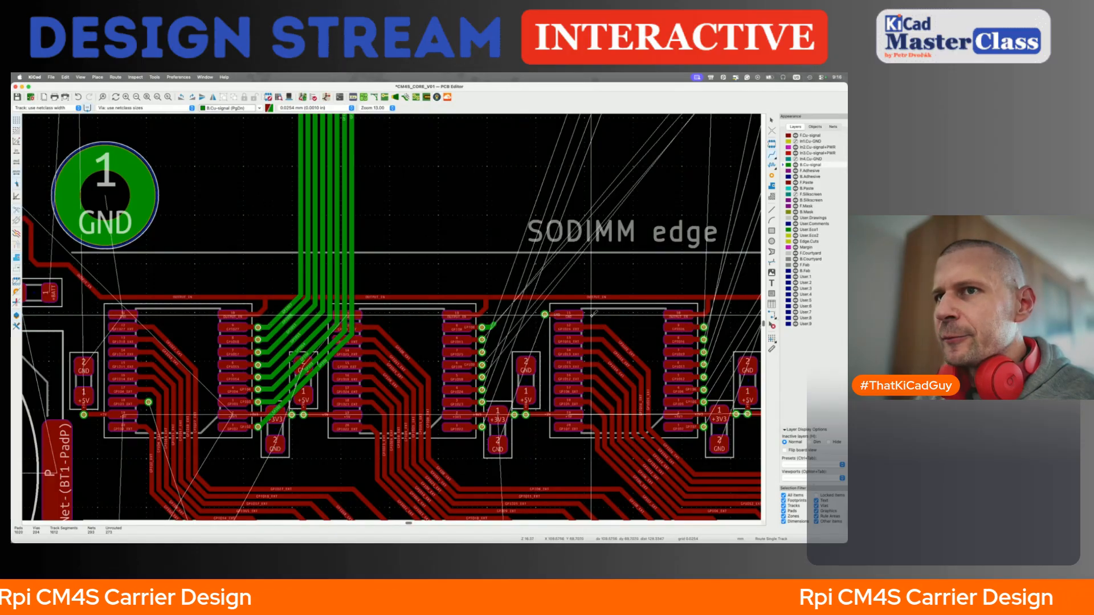
{"action": "middle_click_drag", "start_coordinate": [591, 315], "coordinate": [748, 276]}
{"action": "scroll", "coordinate": [277, 383], "scroll_direction": "up", "scroll_amount": 5}
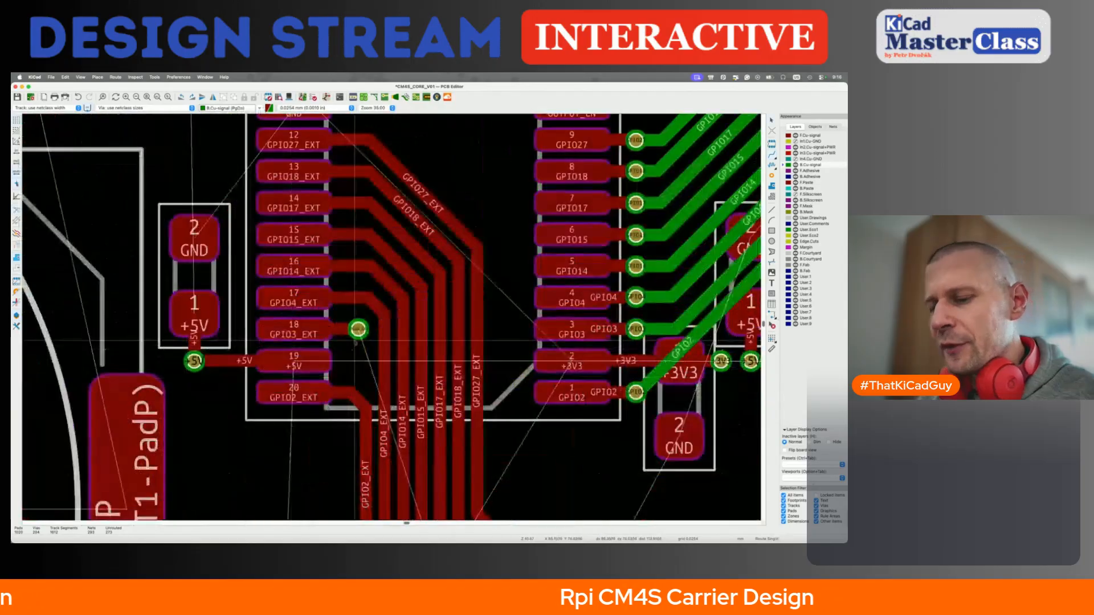
{"action": "left_click", "coordinate": [358, 329]}
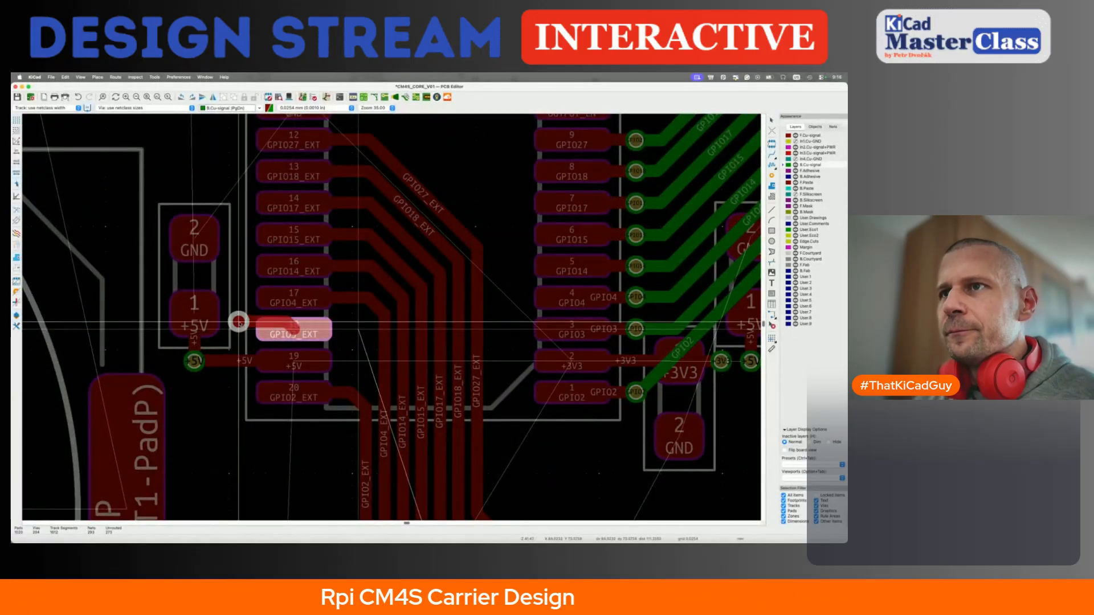
{"action": "left_click", "coordinate": [239, 322]}
{"action": "left_click", "coordinate": [239, 322]}
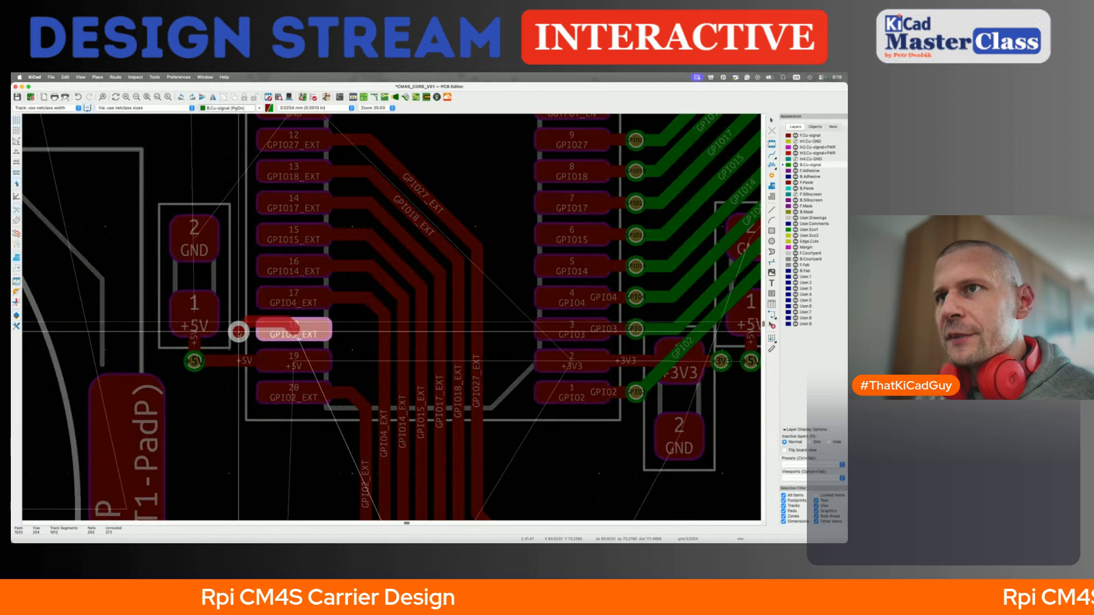
{"action": "left_click", "coordinate": [237, 330]}
{"action": "key", "text": "d"}
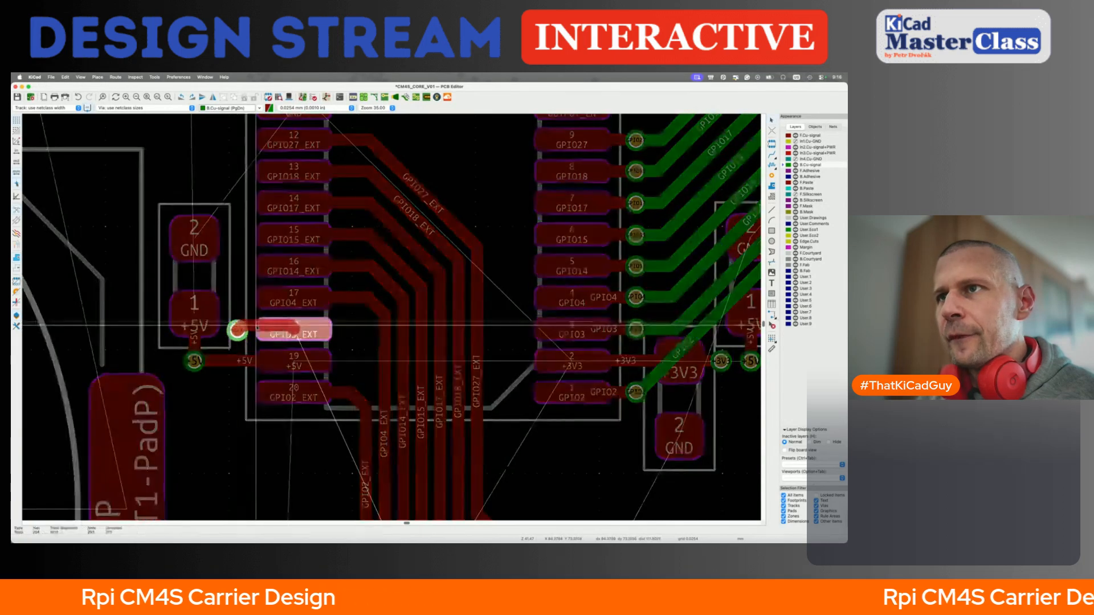
{"action": "left_click", "coordinate": [257, 330]}
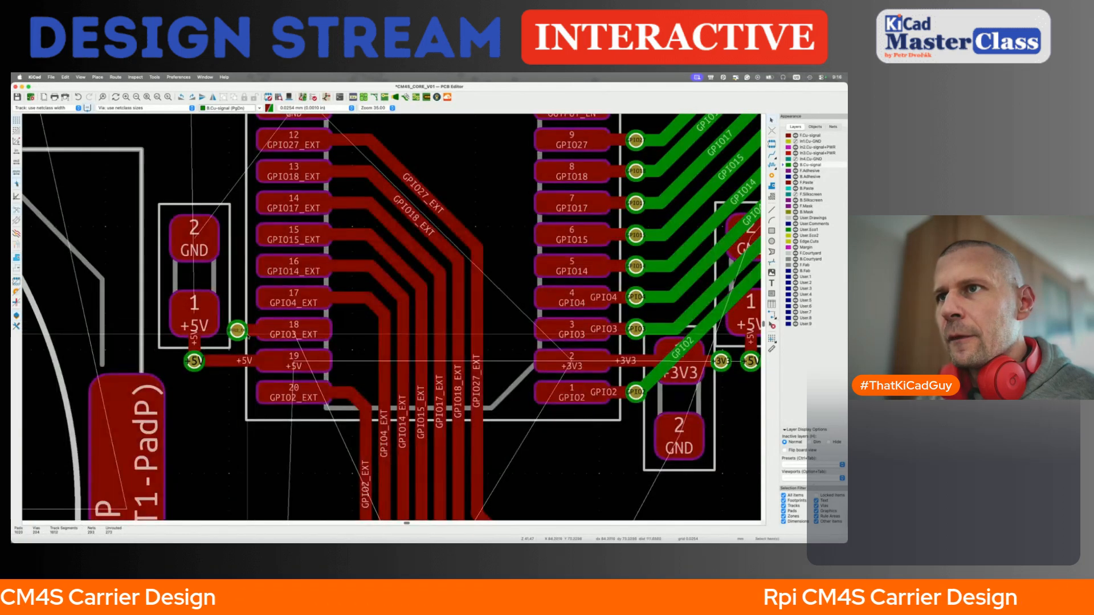
{"action": "left_click", "coordinate": [237, 332]}
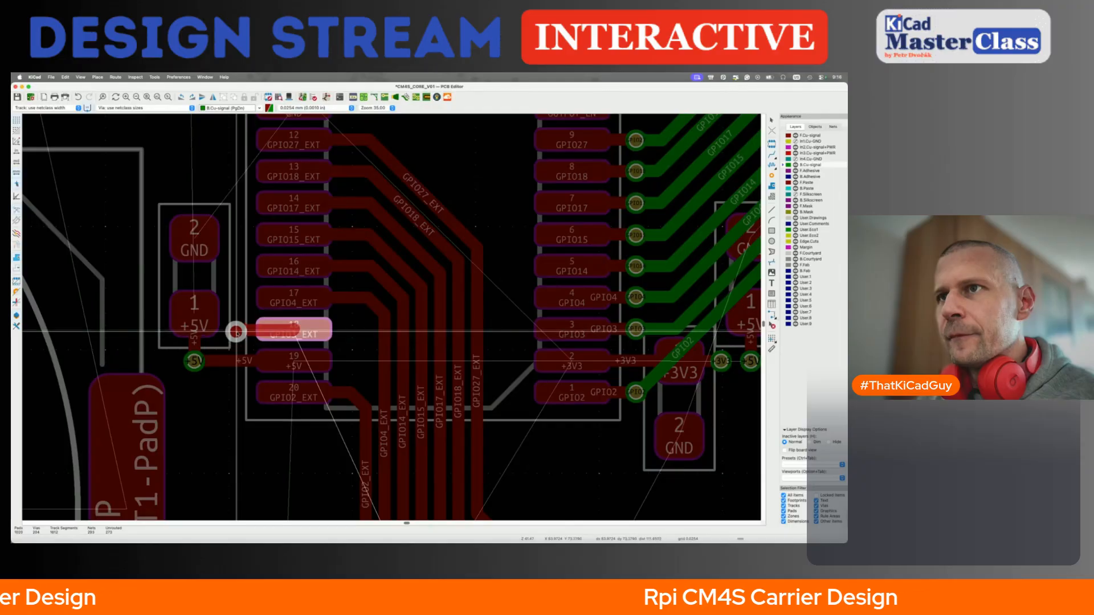
{"action": "left_click", "coordinate": [237, 332]}
{"action": "key", "text": "ctrl+s"}
Examine the surroundings of the first IC's GPIO3_EXT via, the battery holder and the neighbouring ICs, and save the board
{"action": "scroll", "coordinate": [239, 347], "scroll_direction": "down", "scroll_amount": 3}
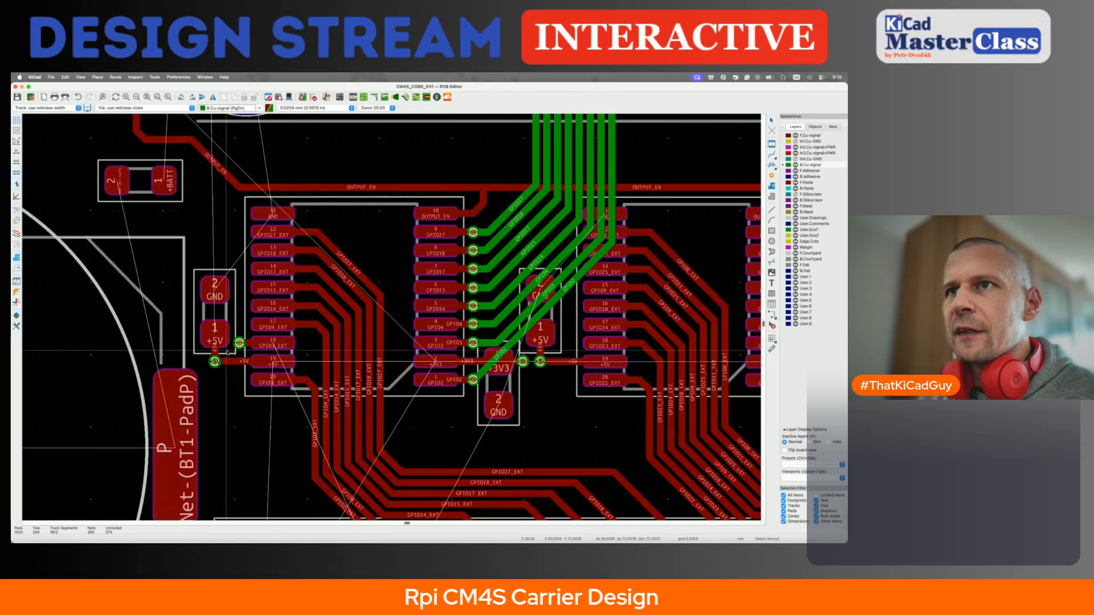
{"action": "scroll", "coordinate": [189, 277], "scroll_direction": "up", "scroll_amount": 3}
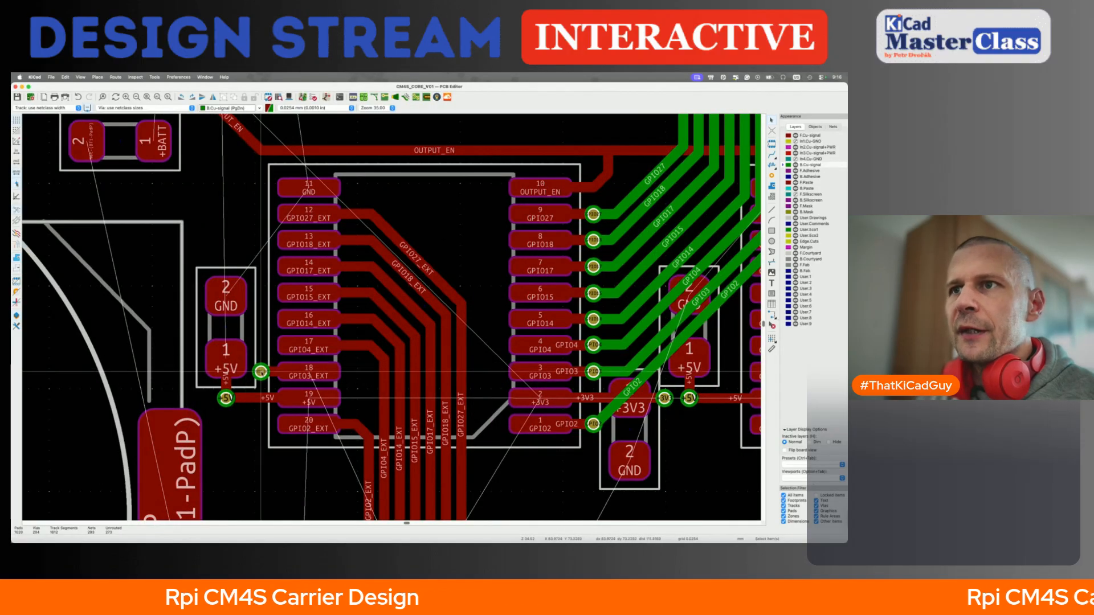
{"action": "scroll", "coordinate": [225, 371], "scroll_direction": "up", "scroll_amount": 4}
{"action": "scroll", "coordinate": [225, 373], "scroll_direction": "down", "scroll_amount": 4}
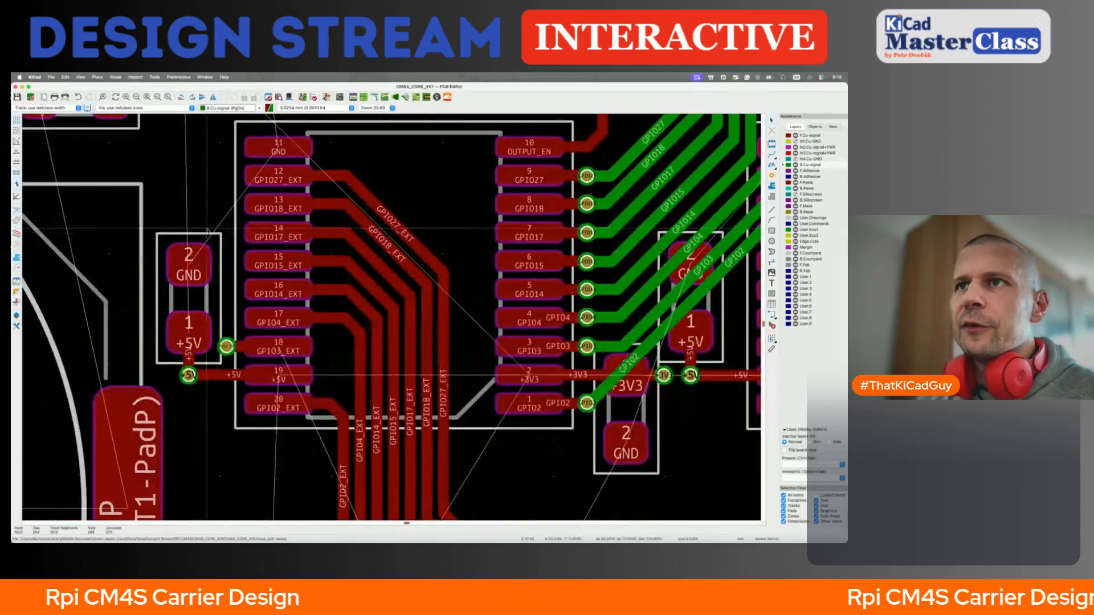
{"action": "scroll", "coordinate": [148, 295], "scroll_direction": "down", "scroll_amount": 3}
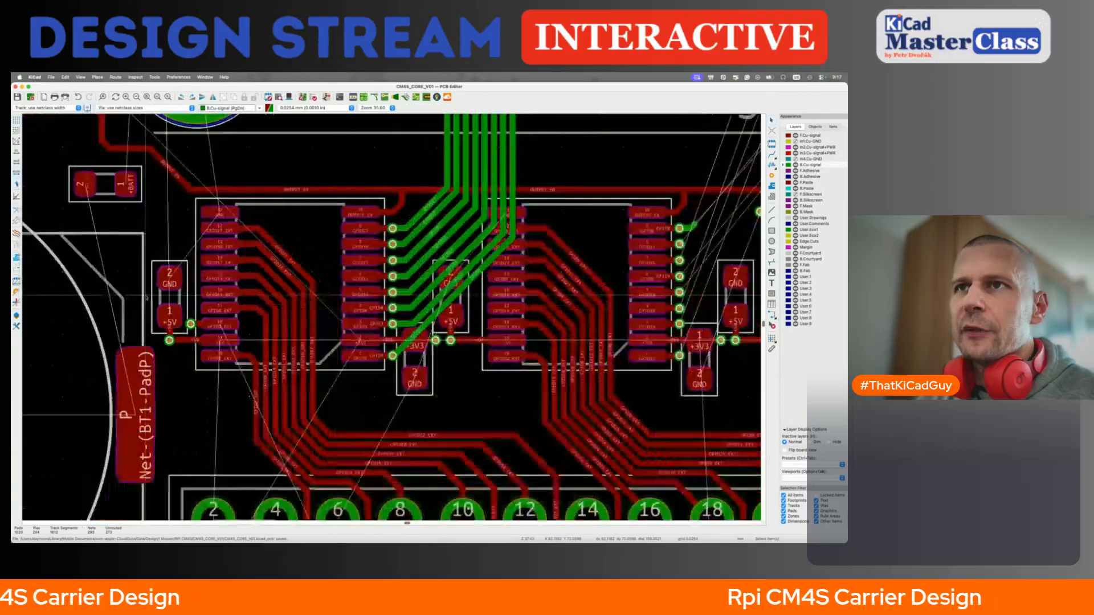
{"action": "scroll", "coordinate": [212, 298], "scroll_direction": "down", "scroll_amount": 2}
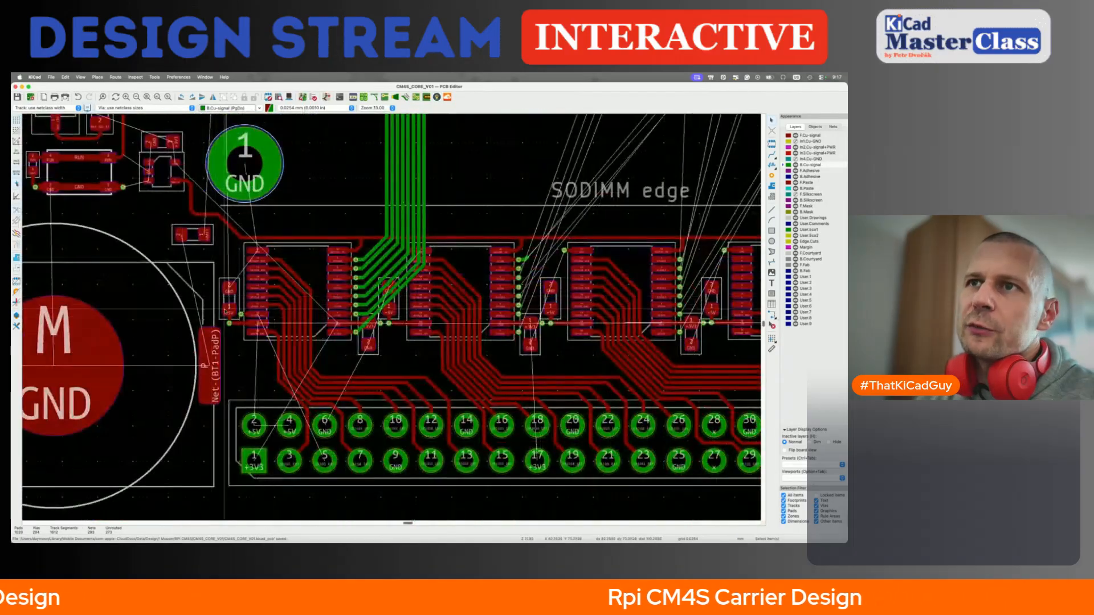
{"action": "scroll", "coordinate": [225, 309], "scroll_direction": "left", "scroll_amount": 5}
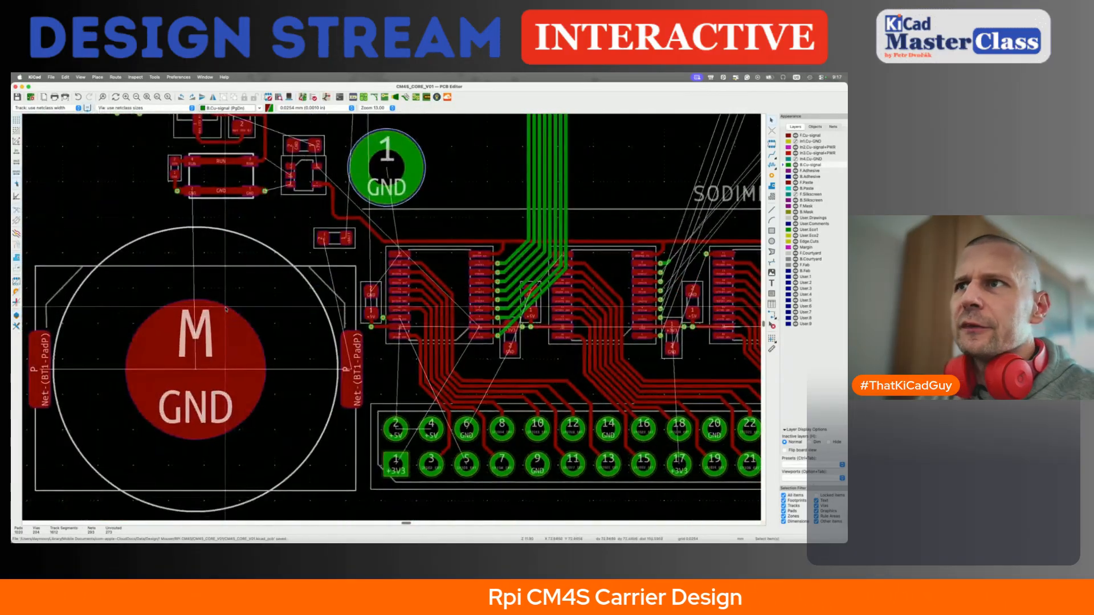
{"action": "scroll", "coordinate": [354, 315], "scroll_direction": "up", "scroll_amount": 2}
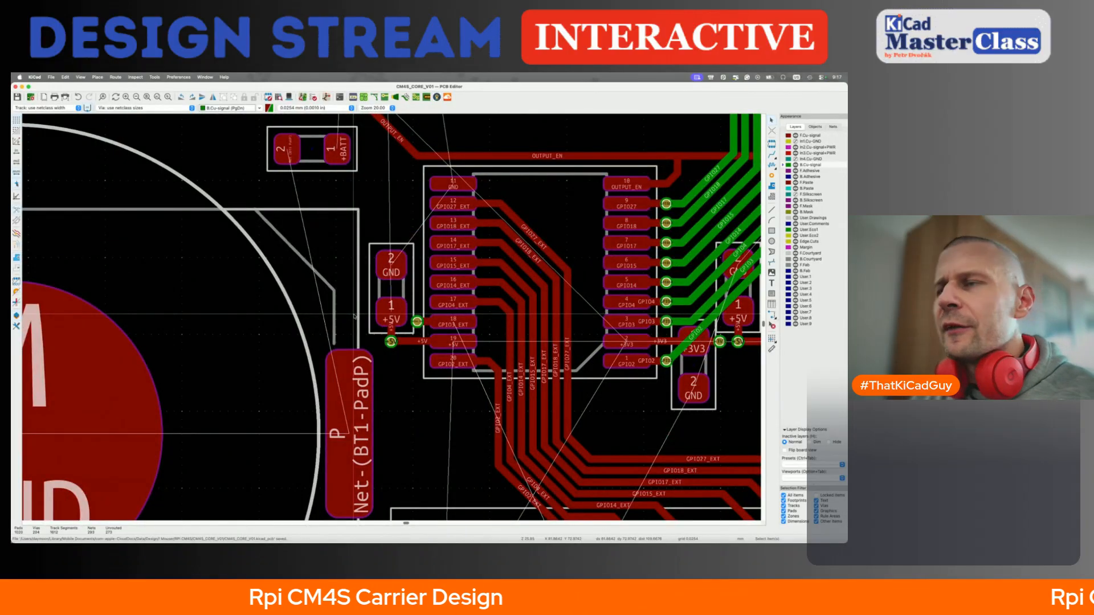
{"action": "scroll", "coordinate": [395, 304], "scroll_direction": "down", "scroll_amount": 3}
{"action": "scroll", "coordinate": [399, 297], "scroll_direction": "right", "scroll_amount": 6}
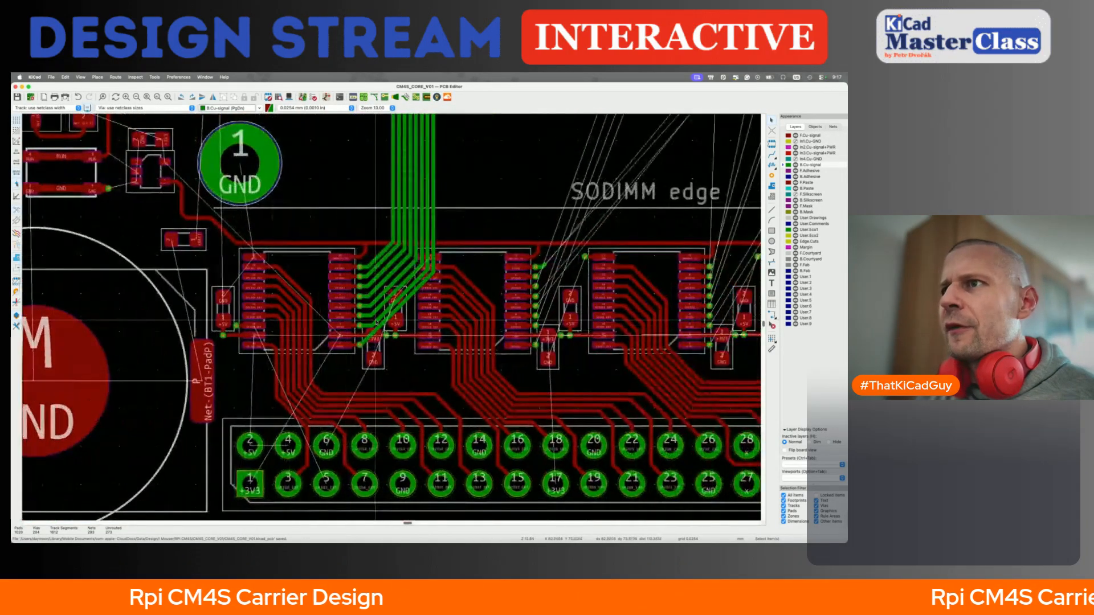
{"action": "key", "text": "super+s"}
Route the second IC's GPIO8 track from its stub on the bottom layer straight past the SODIMM edge towards the socket pads
{"action": "scroll", "coordinate": [396, 297], "scroll_direction": "right", "scroll_amount": 4}
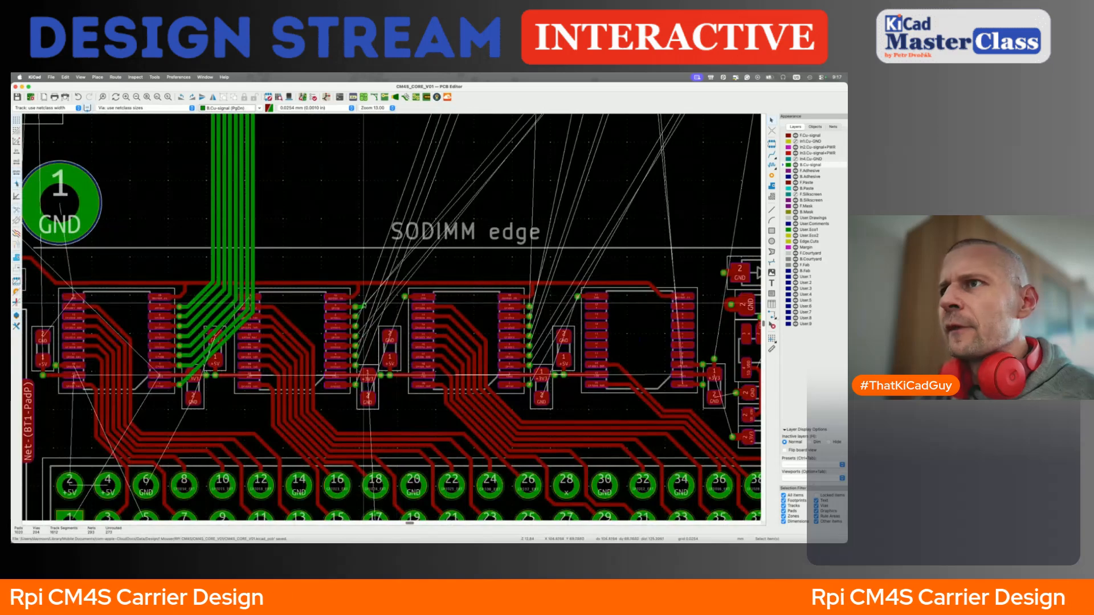
{"action": "scroll", "coordinate": [363, 306], "scroll_direction": "up", "scroll_amount": 2}
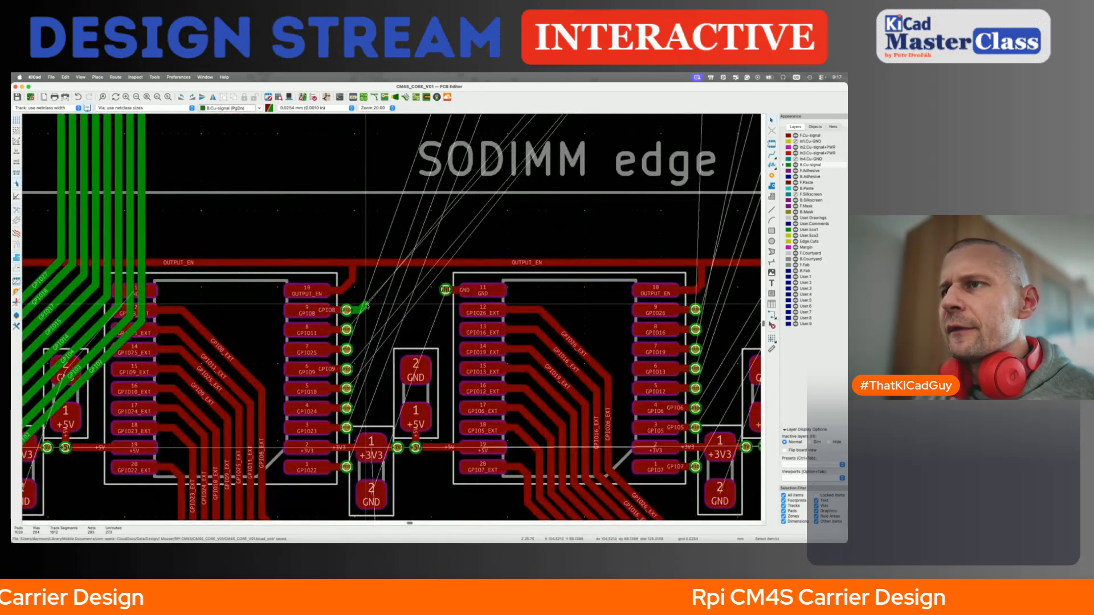
{"action": "key", "text": "x"}
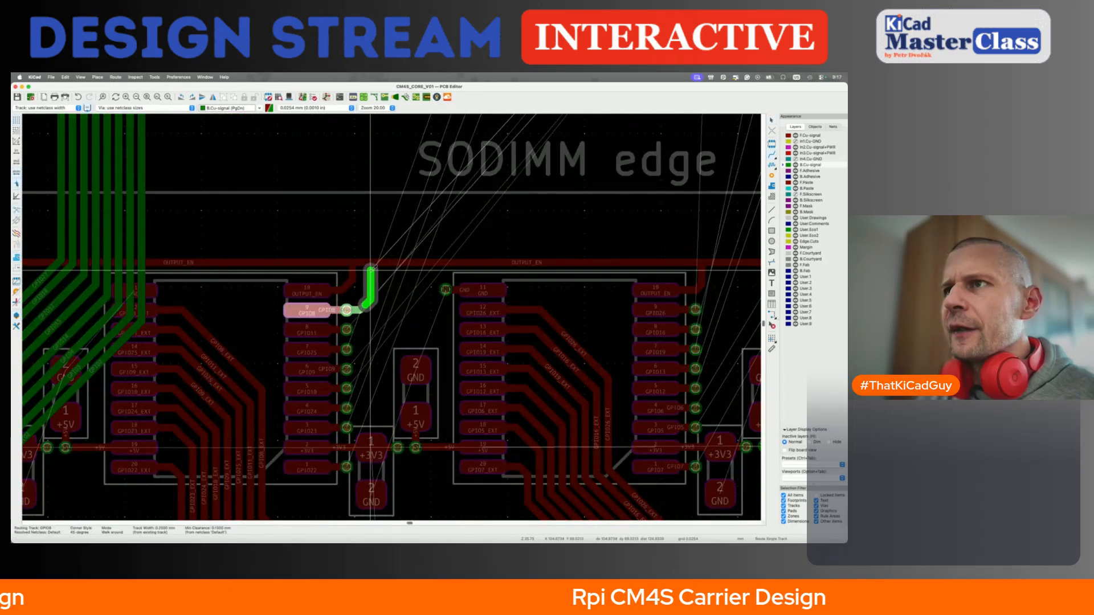
{"action": "scroll", "coordinate": [371, 268], "scroll_direction": "down", "scroll_amount": 2}
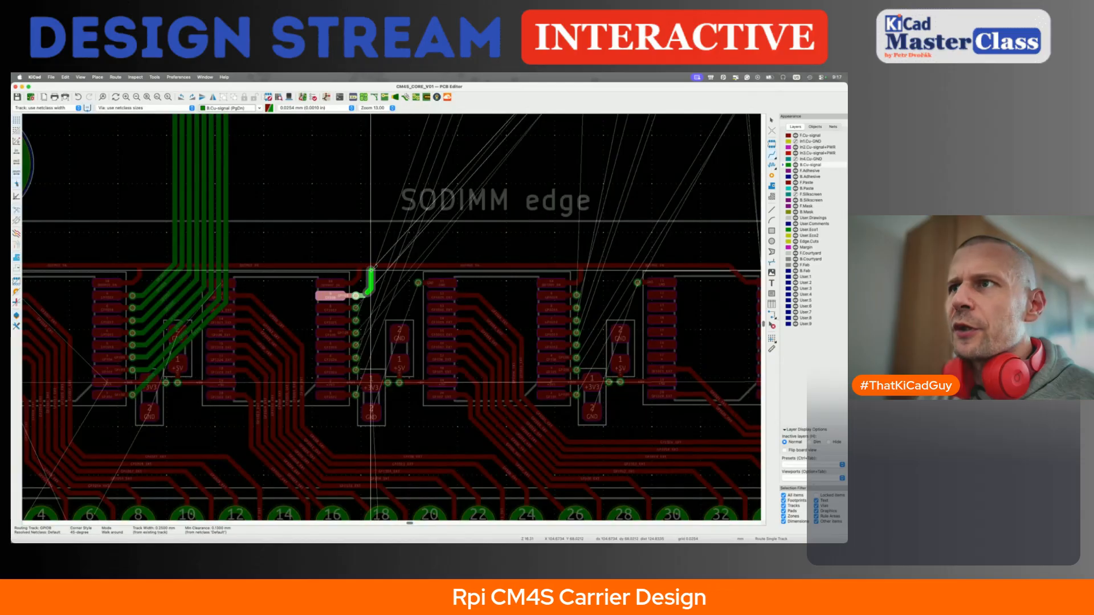
{"action": "scroll", "coordinate": [371, 268], "scroll_direction": "up", "scroll_amount": 5}
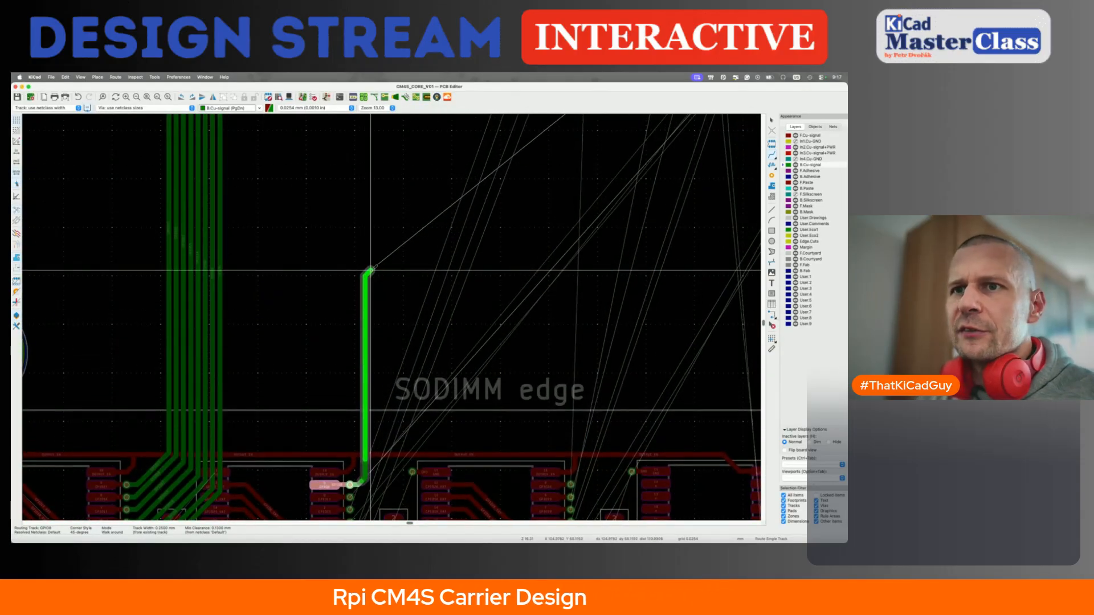
{"action": "scroll", "coordinate": [368, 262], "scroll_direction": "up", "scroll_amount": 8}
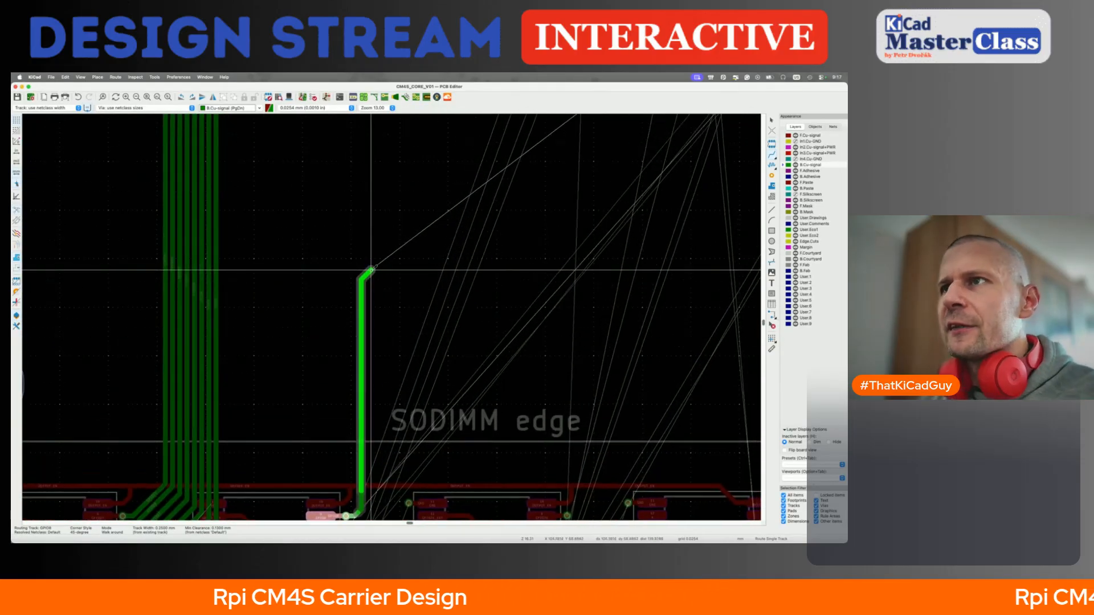
{"action": "double_click", "coordinate": [359, 226]}
{"action": "scroll", "coordinate": [359, 319], "scroll_direction": "down", "scroll_amount": 12}
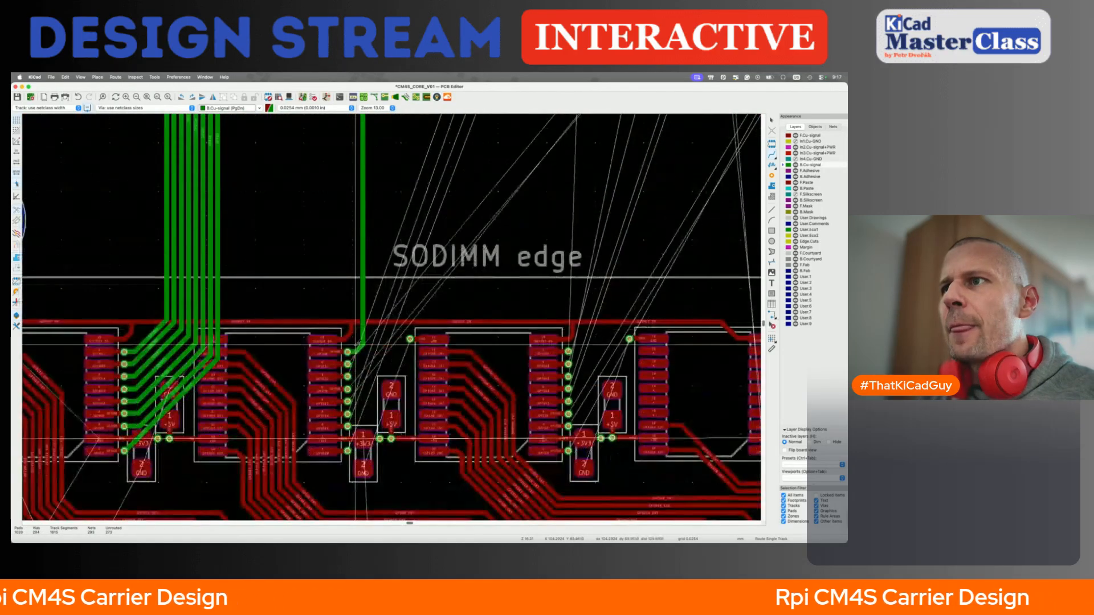
Route the GPIO11 track from the second IC's via alongside the GPIO8 track up to the area below the SODIMM socket pads
{"action": "left_click", "coordinate": [348, 364]}
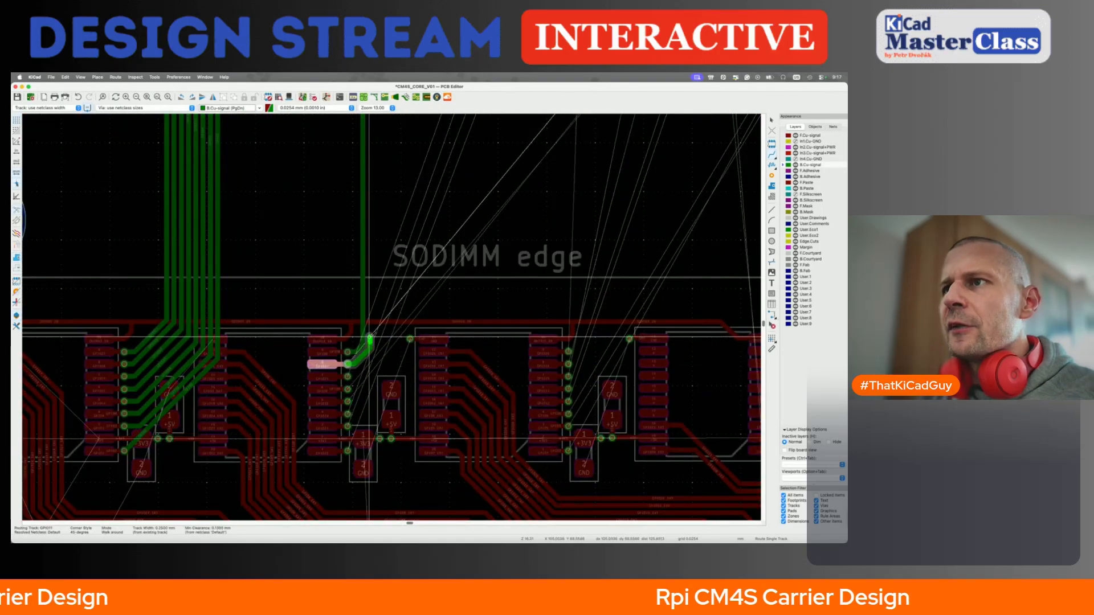
{"action": "scroll", "coordinate": [369, 339], "scroll_direction": "up", "scroll_amount": 10}
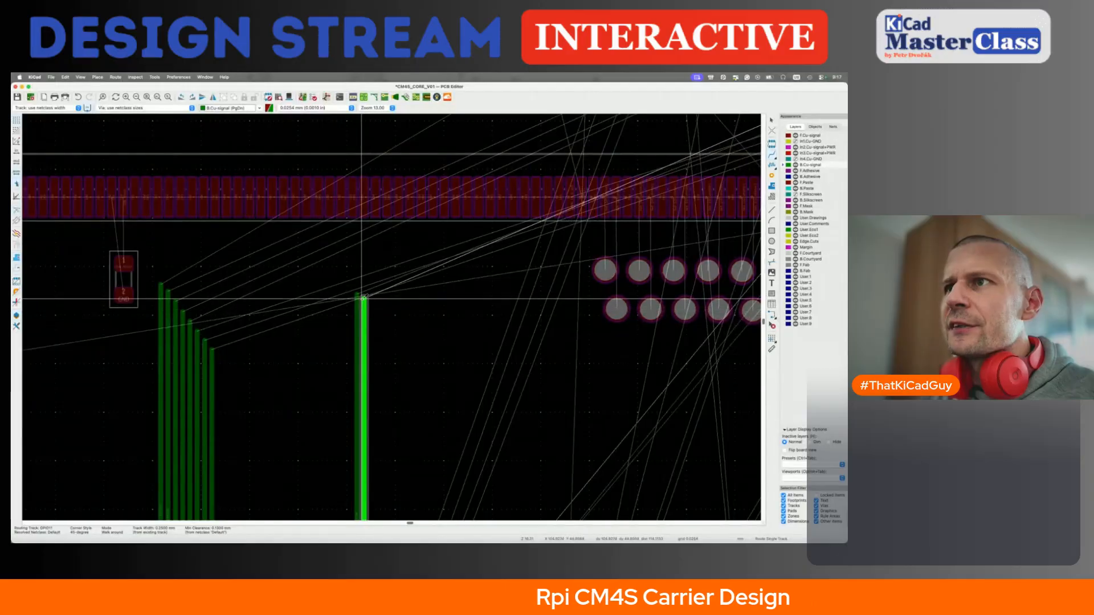
{"action": "scroll", "coordinate": [362, 297], "scroll_direction": "up", "scroll_amount": 6}
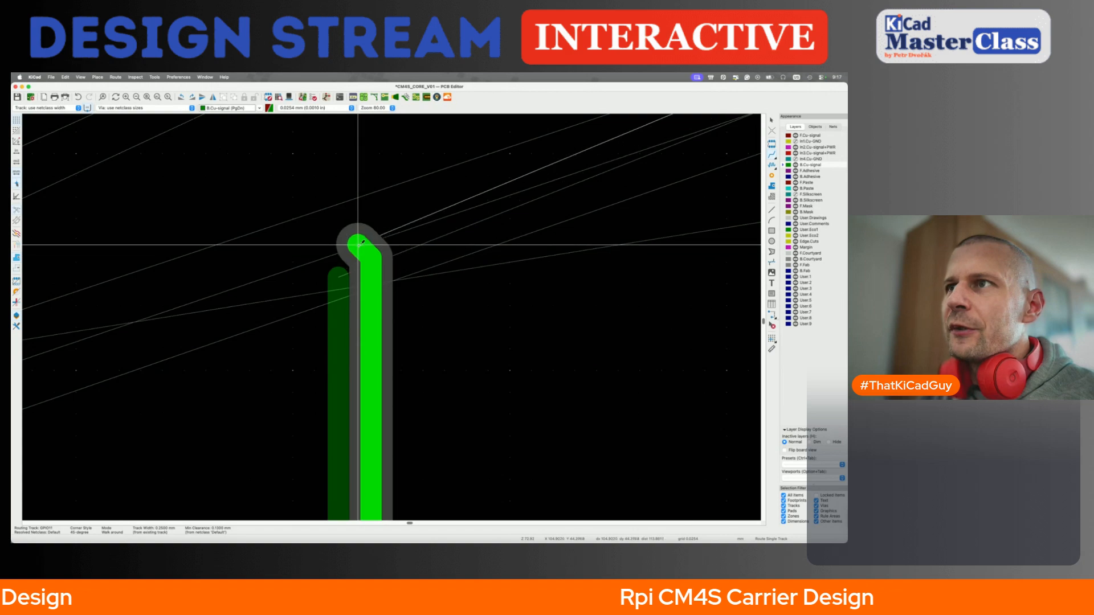
{"action": "left_click", "coordinate": [369, 238]}
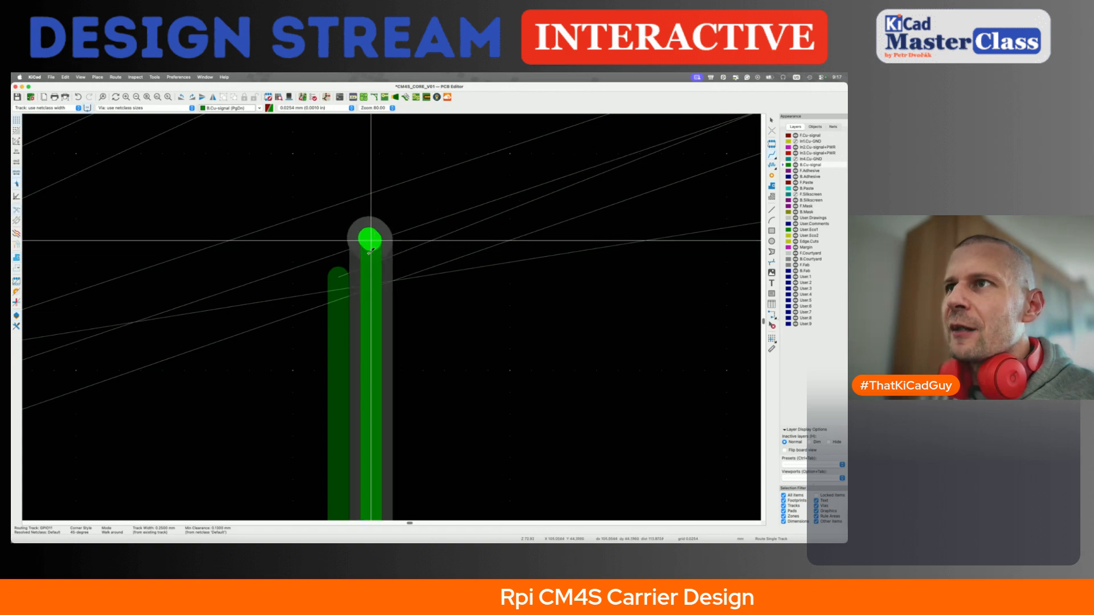
{"action": "key", "text": "Escape"}
{"action": "key", "text": "Escape"}
{"action": "key", "text": "x"}
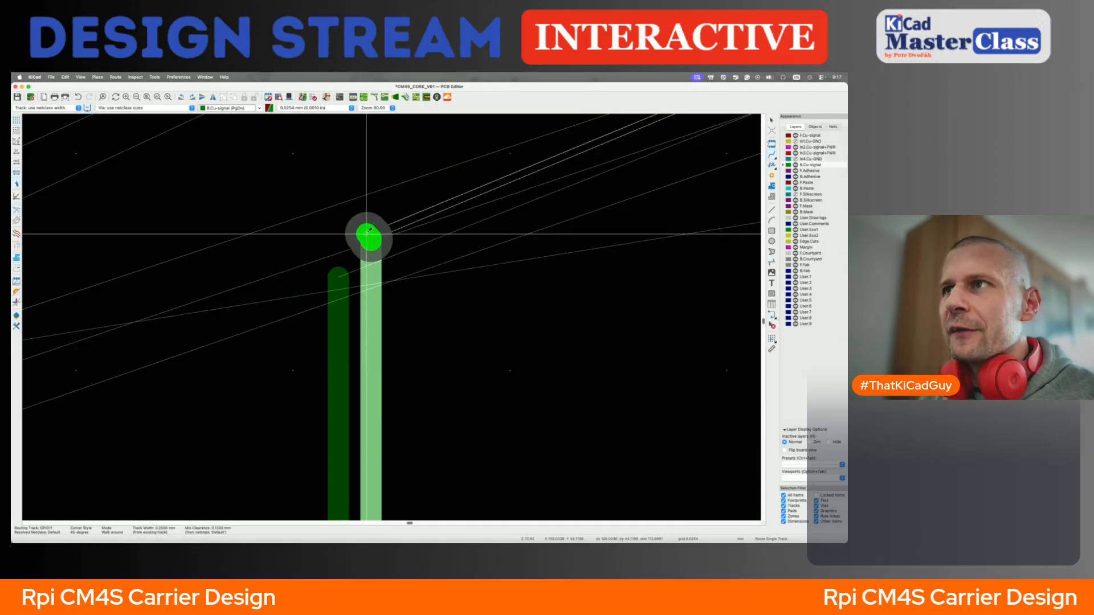
{"action": "key", "text": "Escape"}
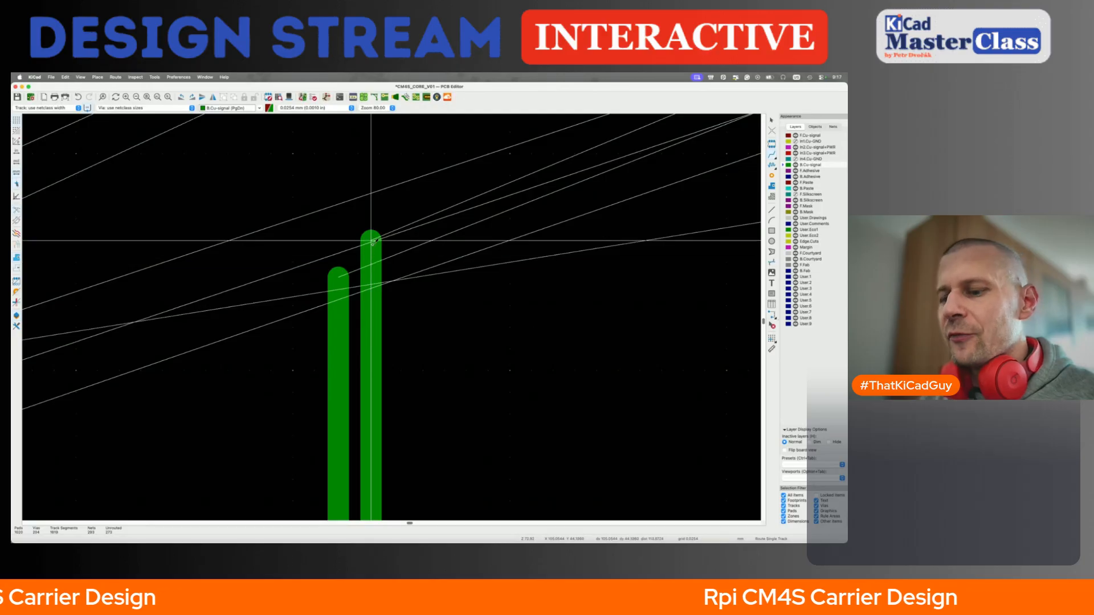
Pull back the GPIO11 track's free end and extend it to finish slightly short of the neighbouring GPIO8 track's end
{"action": "key", "text": "d"}
{"action": "key", "text": "Escape"}
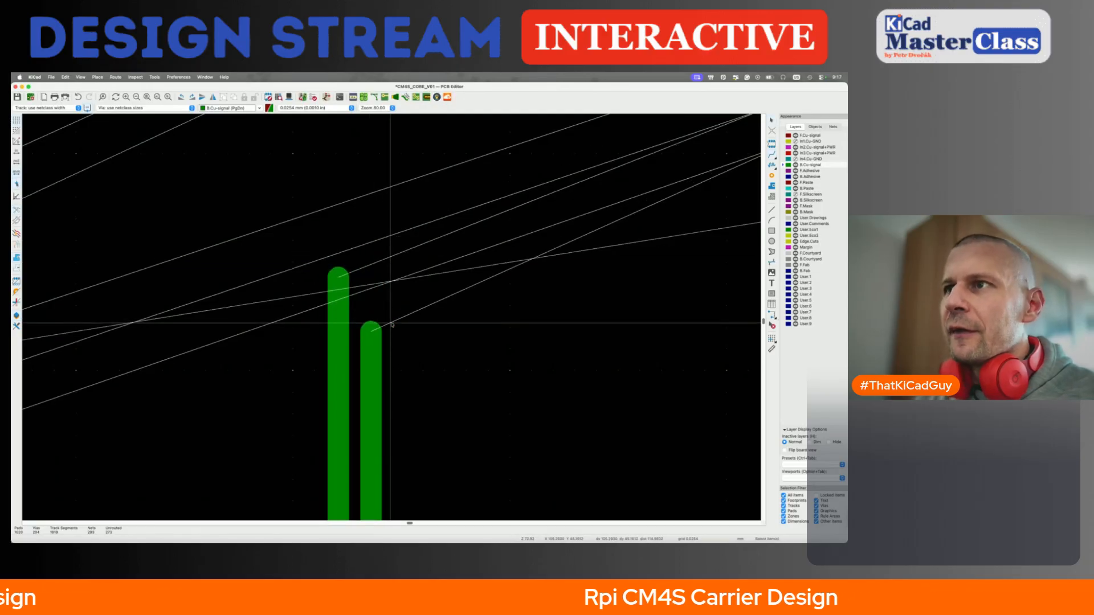
{"action": "key", "text": "x"}
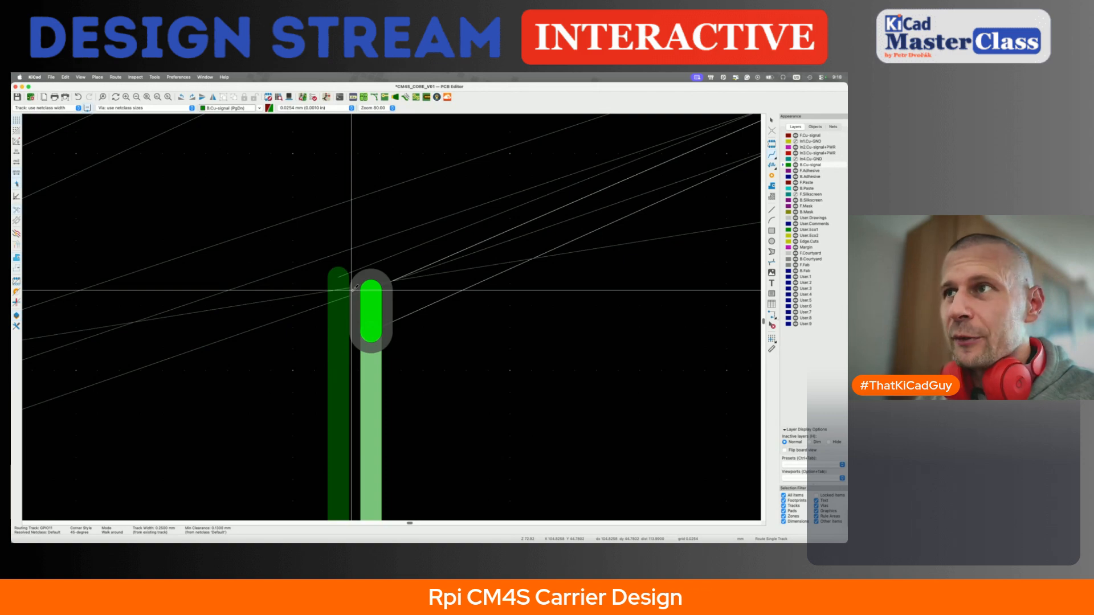
{"action": "left_click", "coordinate": [352, 291]}
{"action": "key", "text": "Escape"}
{"action": "scroll", "coordinate": [352, 396], "scroll_direction": "down", "scroll_amount": 10, "text": "shift"}
{"action": "scroll", "coordinate": [352, 396], "scroll_direction": "down", "scroll_amount": 5}
{"action": "scroll", "coordinate": [352, 397], "scroll_direction": "down", "scroll_amount": 3, "text": "shift"}
{"action": "scroll", "coordinate": [352, 397], "scroll_direction": "down", "scroll_amount": 10}
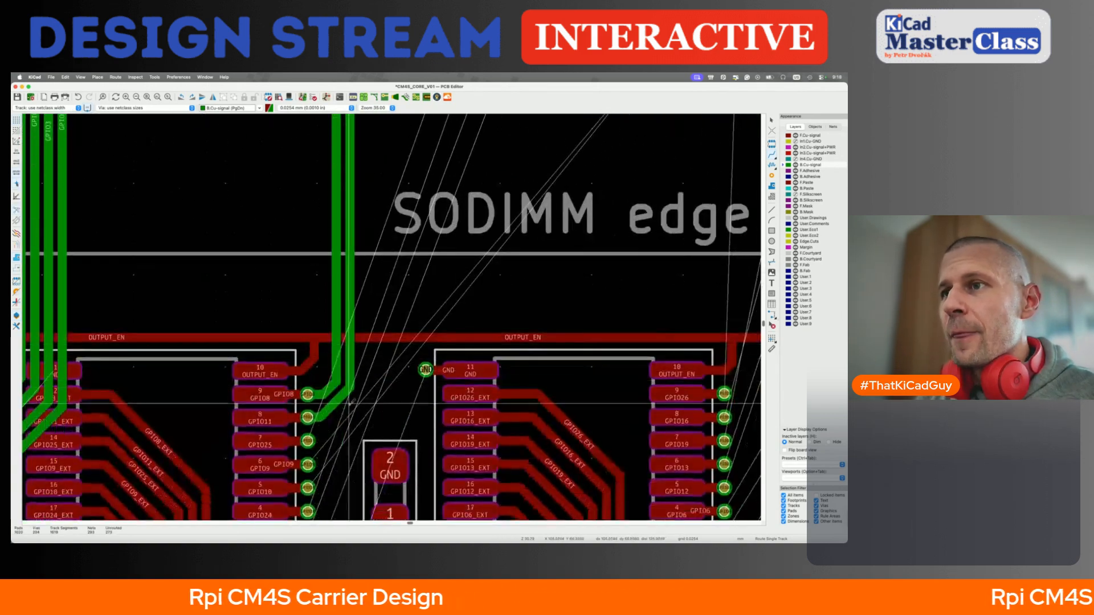
Route the second IC's GPIO25 track from its via alongside the GPIO11 track, ending slightly short of GPIO11's free end below the SODIMM socket
{"action": "left_click", "coordinate": [308, 441]}
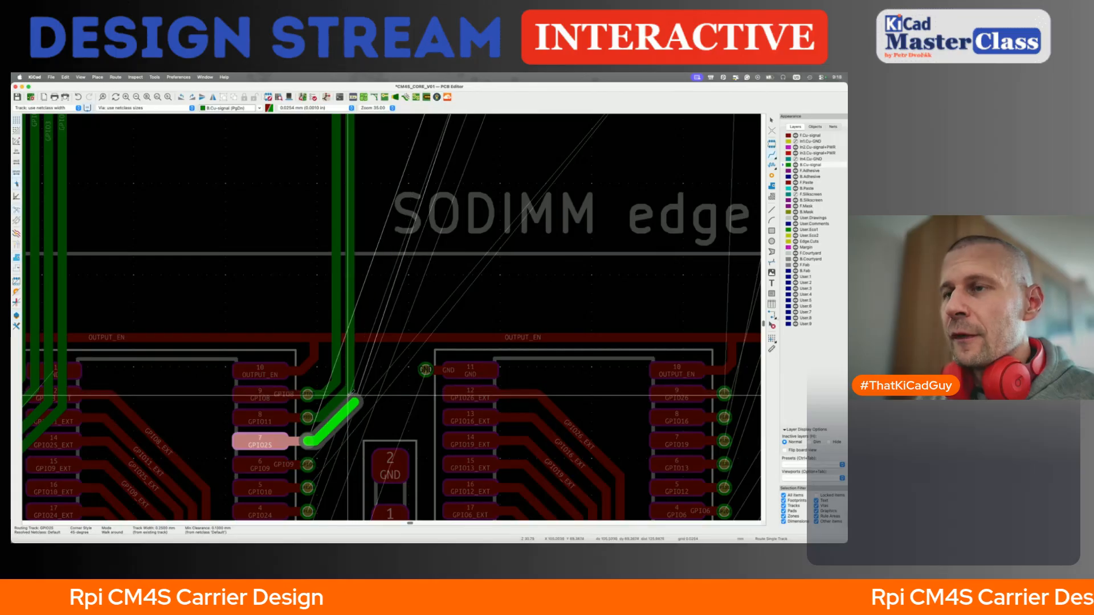
{"action": "scroll", "coordinate": [354, 402], "scroll_direction": "up", "scroll_amount": 2}
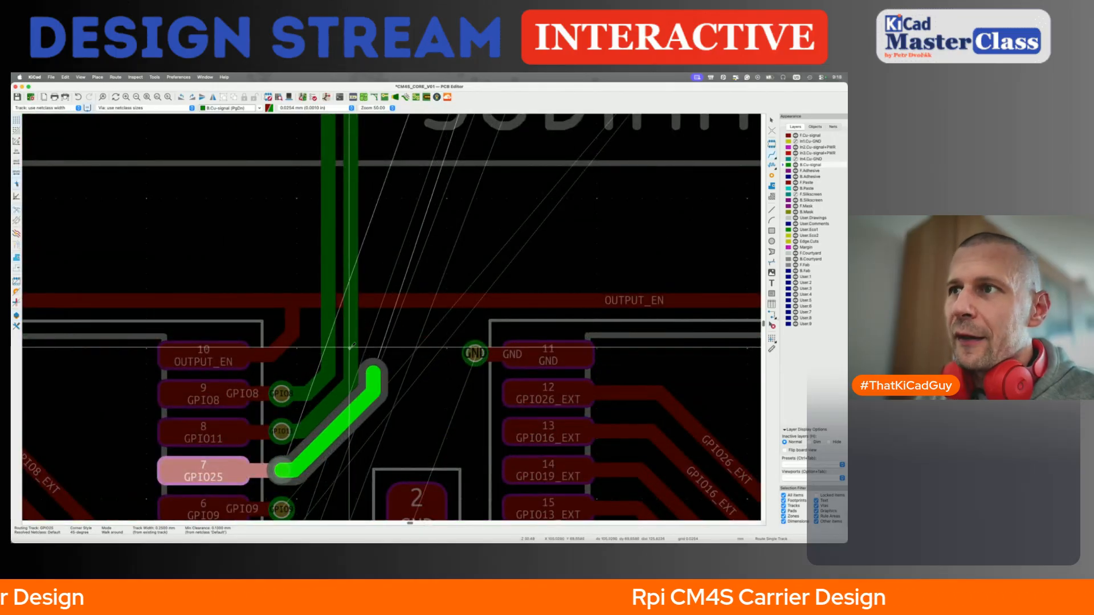
{"action": "scroll", "coordinate": [350, 347], "scroll_direction": "down", "scroll_amount": 3}
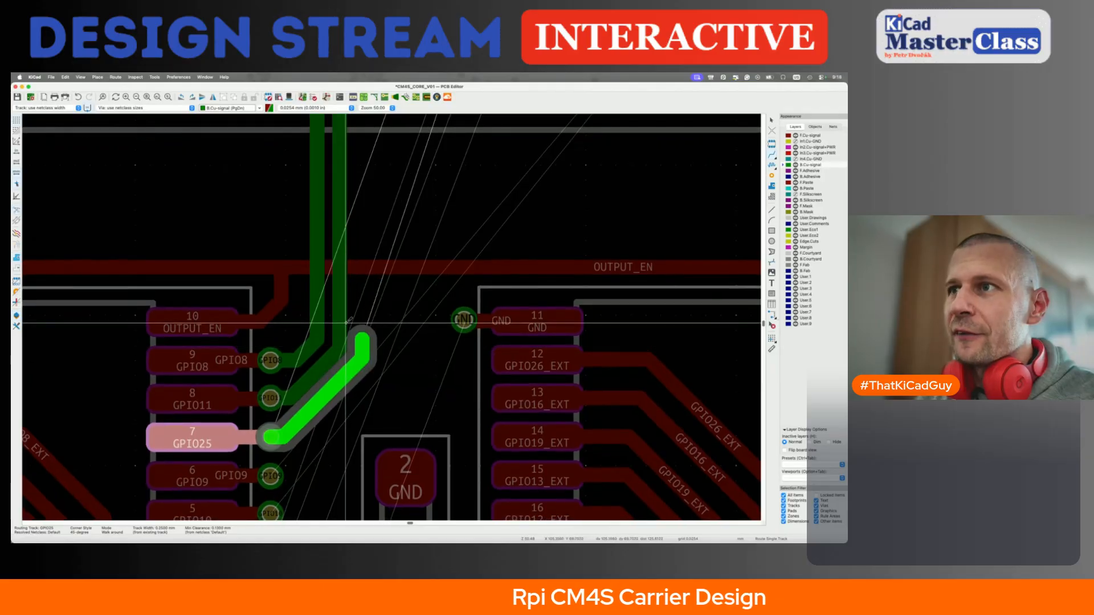
{"action": "scroll", "coordinate": [348, 306], "scroll_direction": "up", "scroll_amount": 10}
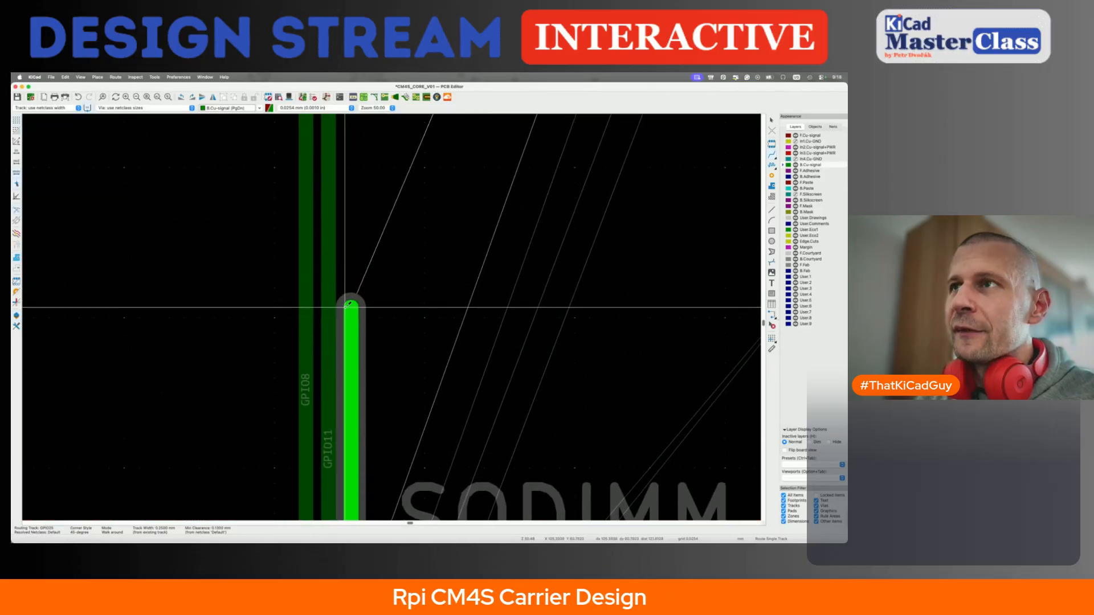
{"action": "scroll", "coordinate": [326, 297], "scroll_direction": "up", "scroll_amount": 10}
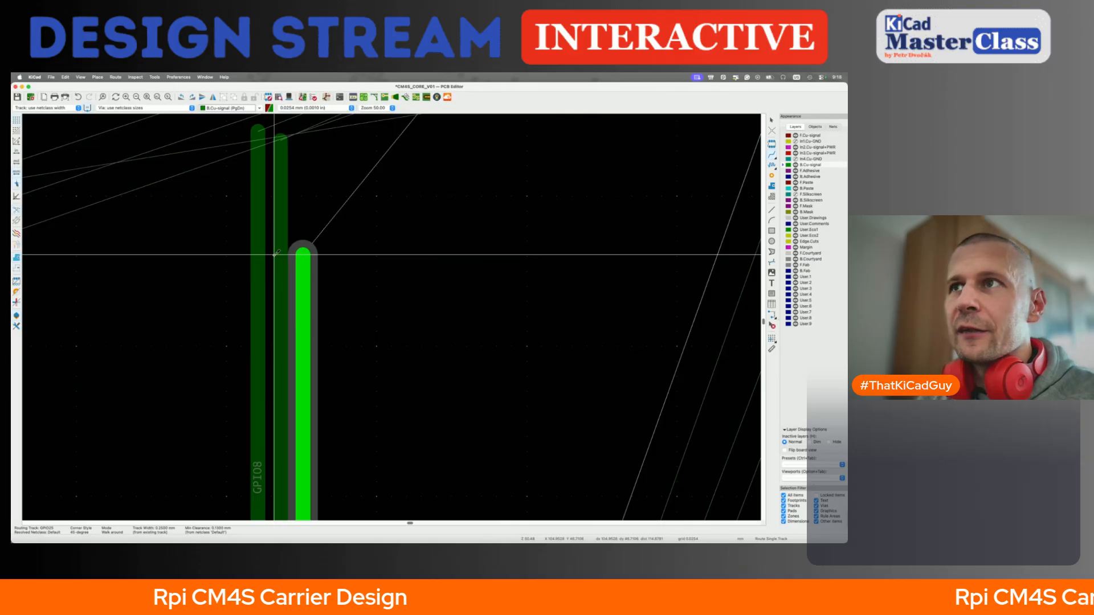
{"action": "left_click", "coordinate": [298, 149]}
{"action": "key", "text": "Escape"}
Route the GPIO9 track from the second IC's via parallel to GPIO25, finishing slightly short of the GPIO25 track's free end
{"action": "scroll", "coordinate": [303, 298], "scroll_direction": "left", "scroll_amount": 5}
{"action": "scroll", "coordinate": [337, 404], "scroll_direction": "down", "scroll_amount": 12}
{"action": "scroll", "coordinate": [338, 403], "scroll_direction": "right", "scroll_amount": 4}
{"action": "scroll", "coordinate": [340, 402], "scroll_direction": "down", "scroll_amount": 5}
{"action": "left_click", "coordinate": [269, 427]}
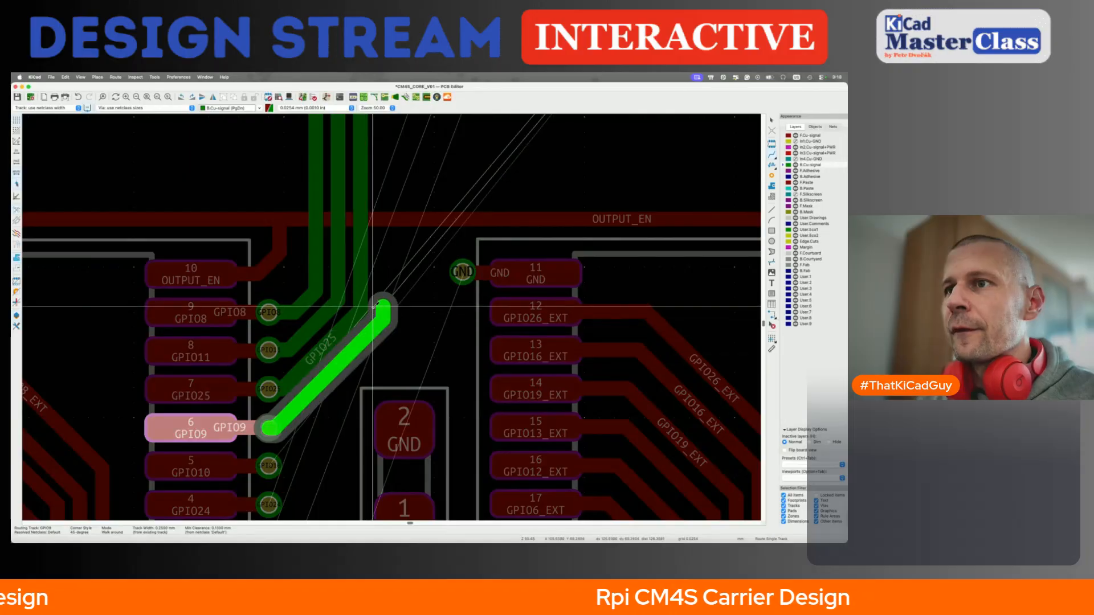
{"action": "scroll", "coordinate": [374, 279], "scroll_direction": "up", "scroll_amount": 12}
{"action": "scroll", "coordinate": [374, 279], "scroll_direction": "up", "scroll_amount": 10}
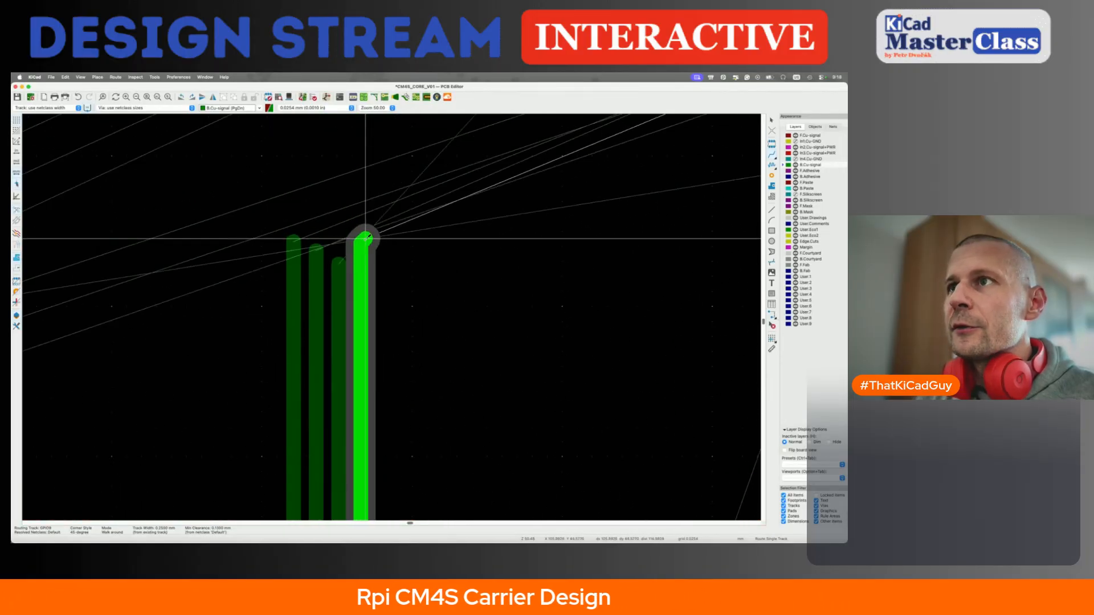
{"action": "double_click", "coordinate": [358, 279]}
Route the GPIO10 track from the second IC's via alongside the GPIO9 track past the SODIMM edge, ending slightly short of GPIO9's end
{"action": "scroll", "coordinate": [328, 406], "scroll_direction": "down", "scroll_amount": 12}
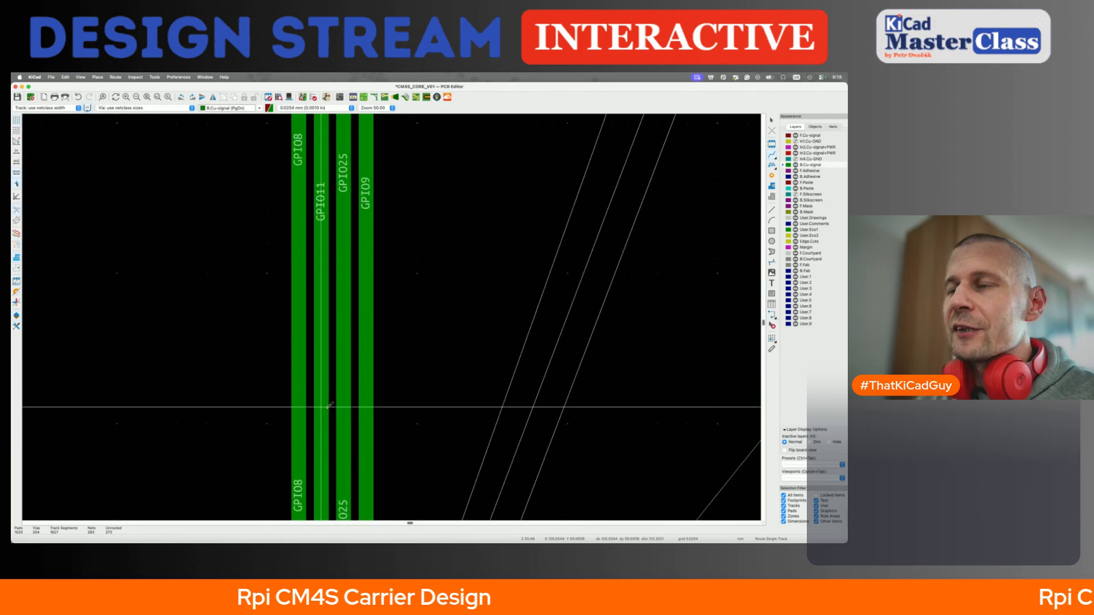
{"action": "scroll", "coordinate": [328, 406], "scroll_direction": "down", "scroll_amount": 5}
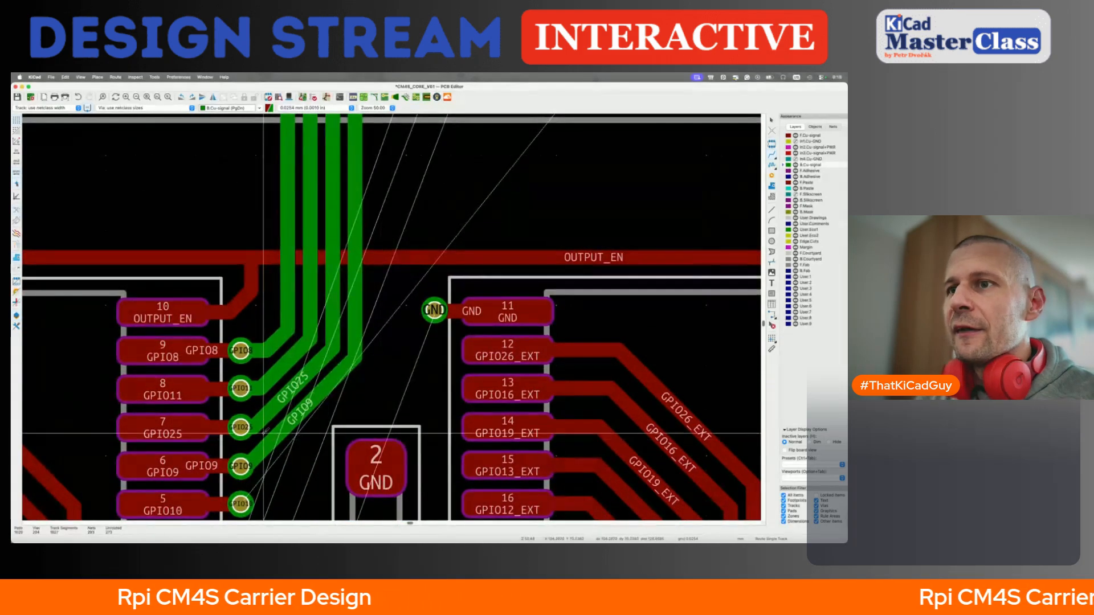
{"action": "scroll", "coordinate": [264, 431], "scroll_direction": "down", "scroll_amount": 5}
{"action": "left_click", "coordinate": [248, 341]}
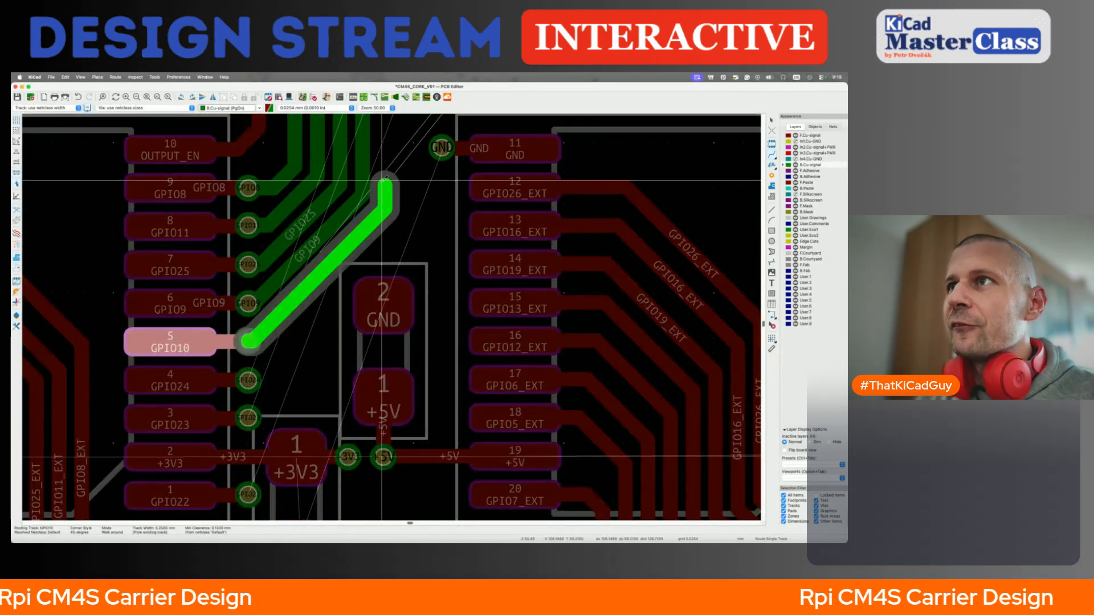
{"action": "left_click", "coordinate": [384, 175]}
{"action": "scroll", "coordinate": [399, 228], "scroll_direction": "up", "scroll_amount": 5}
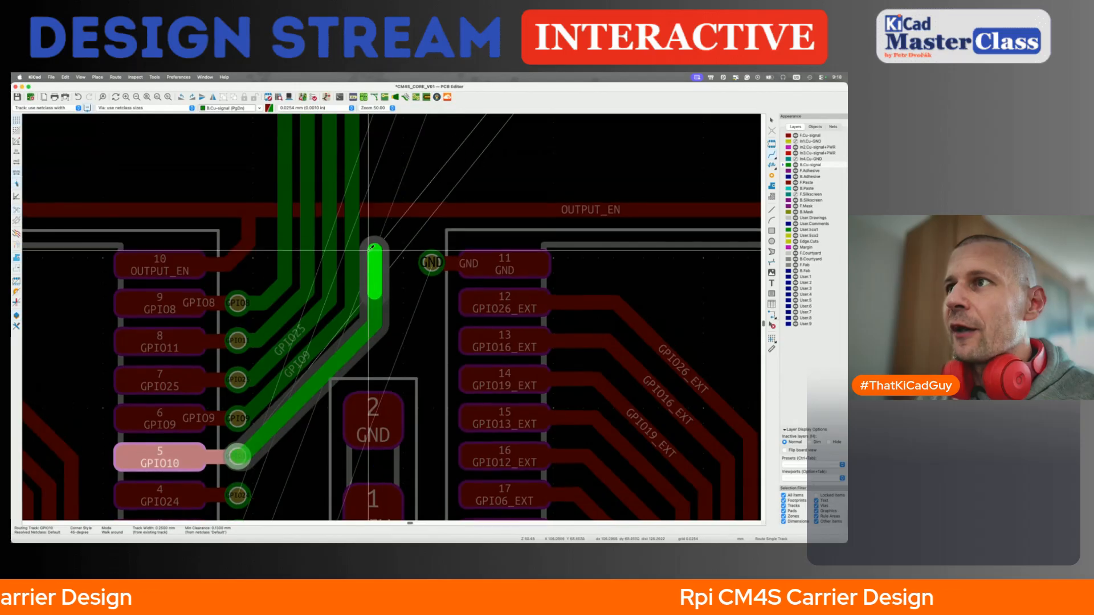
{"action": "scroll", "coordinate": [362, 265], "scroll_direction": "up", "scroll_amount": 15}
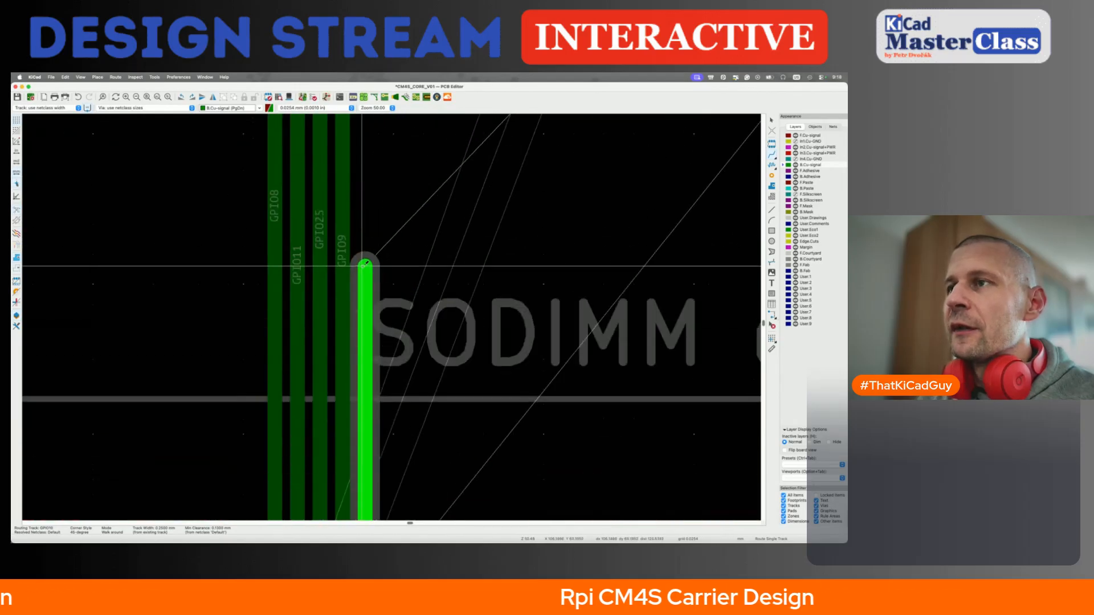
{"action": "scroll", "coordinate": [360, 266], "scroll_direction": "up", "scroll_amount": 5}
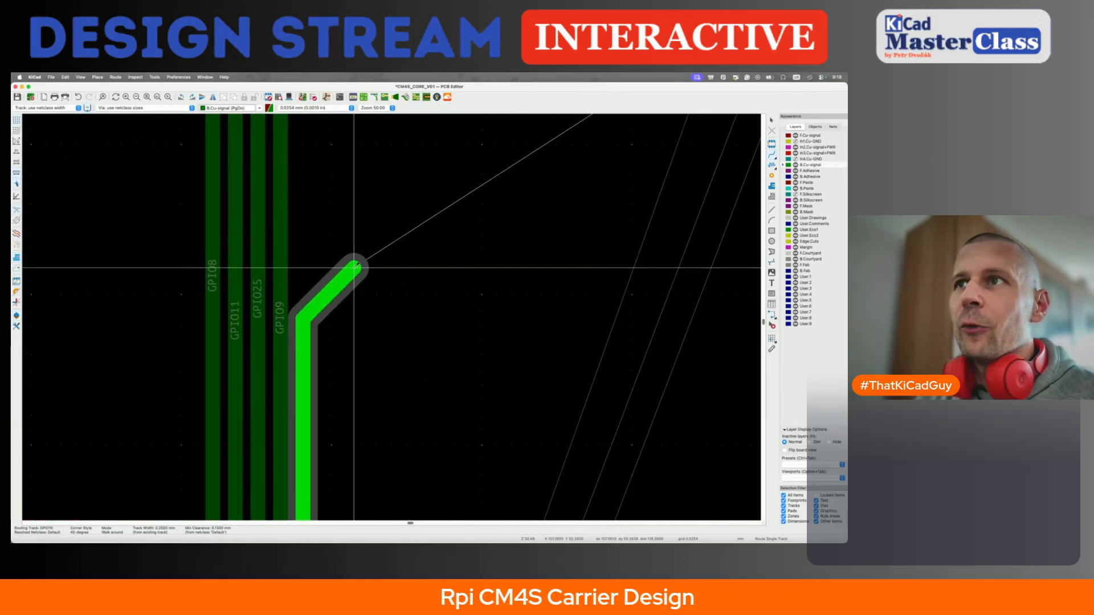
{"action": "scroll", "coordinate": [293, 245], "scroll_direction": "up", "scroll_amount": 6}
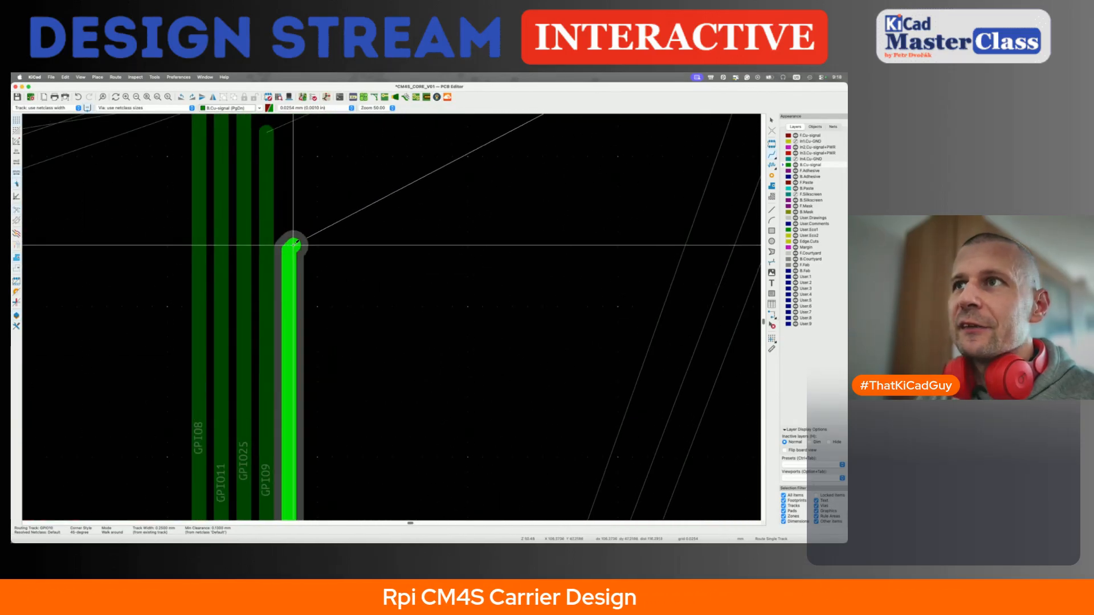
{"action": "double_click", "coordinate": [266, 158]}
Route the GPIO24 track from the second IC's via alongside the GPIO10 track up to the area below the SODIMM socket
{"action": "scroll", "coordinate": [291, 292], "scroll_direction": "down", "scroll_amount": 20}
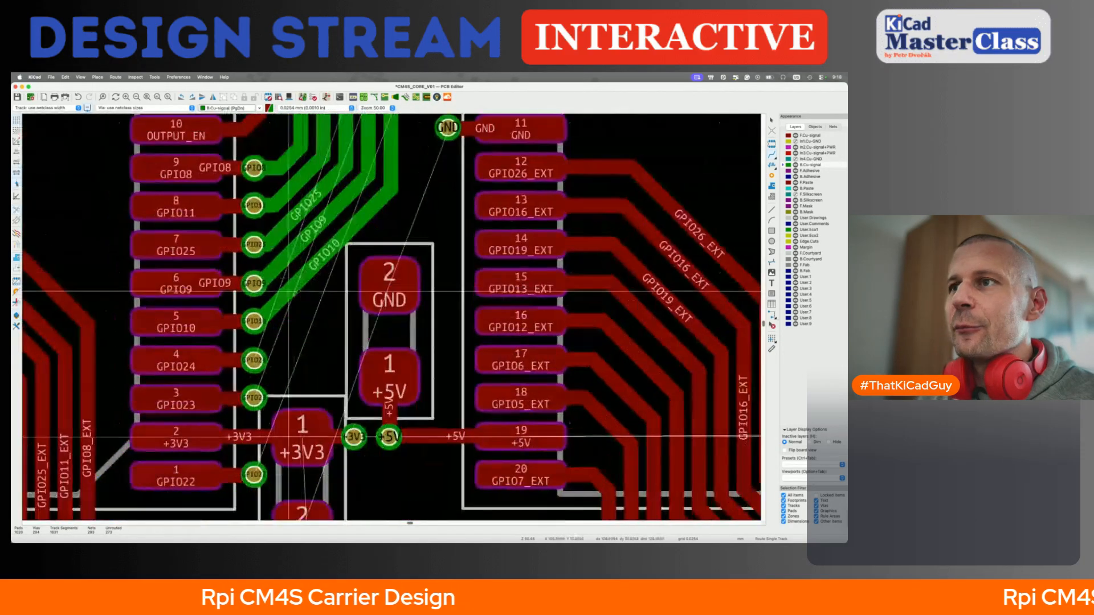
{"action": "left_click", "coordinate": [255, 361]}
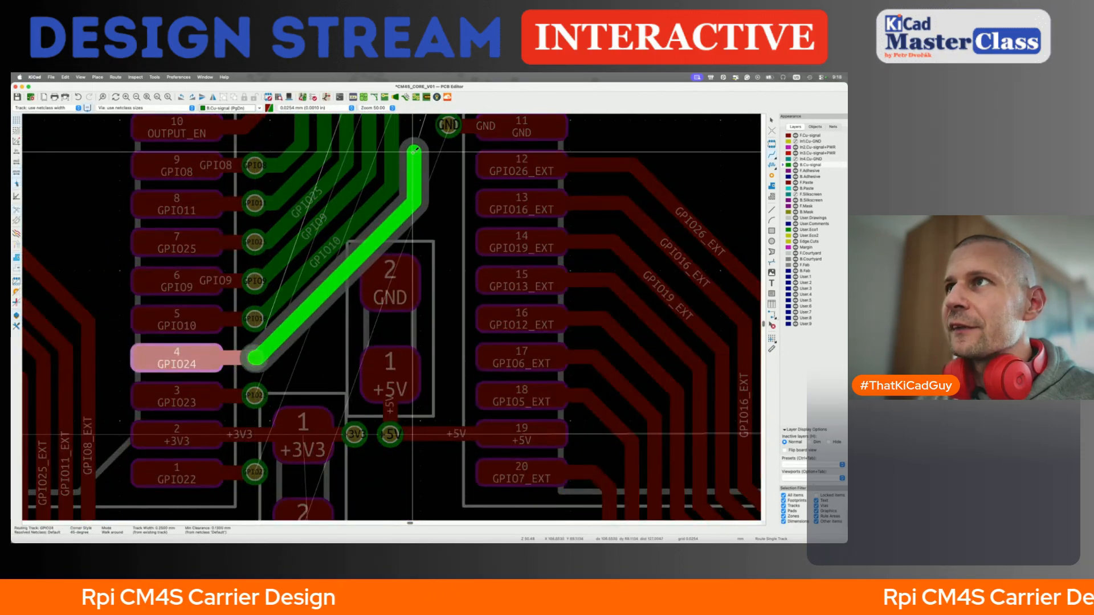
{"action": "scroll", "coordinate": [414, 152], "scroll_direction": "up", "scroll_amount": 10}
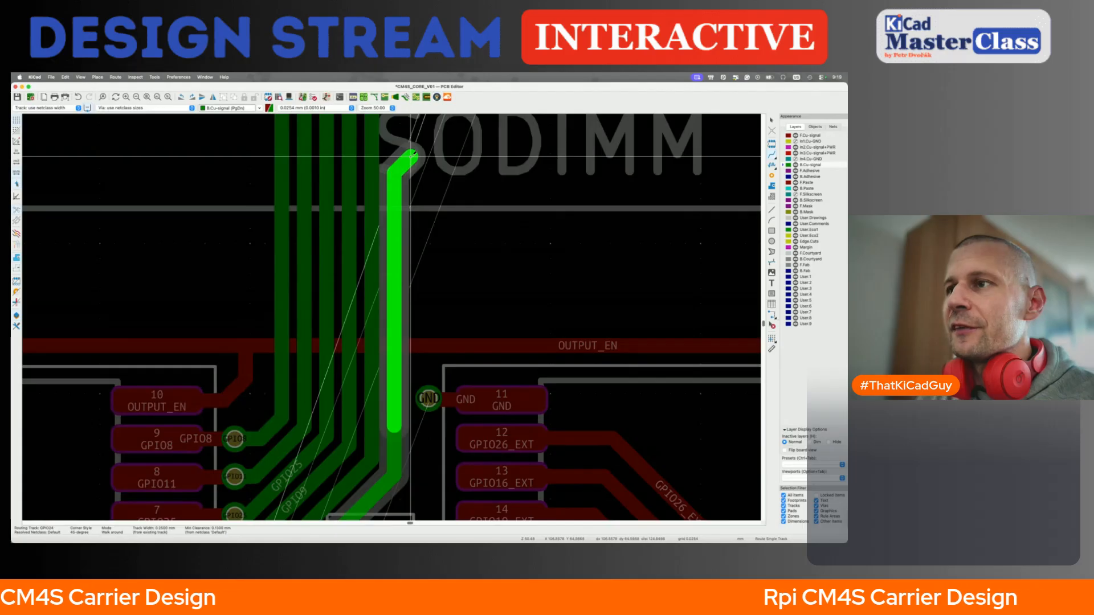
{"action": "scroll", "coordinate": [411, 153], "scroll_direction": "up", "scroll_amount": 5}
{"action": "scroll", "coordinate": [413, 154], "scroll_direction": "up", "scroll_amount": 10}
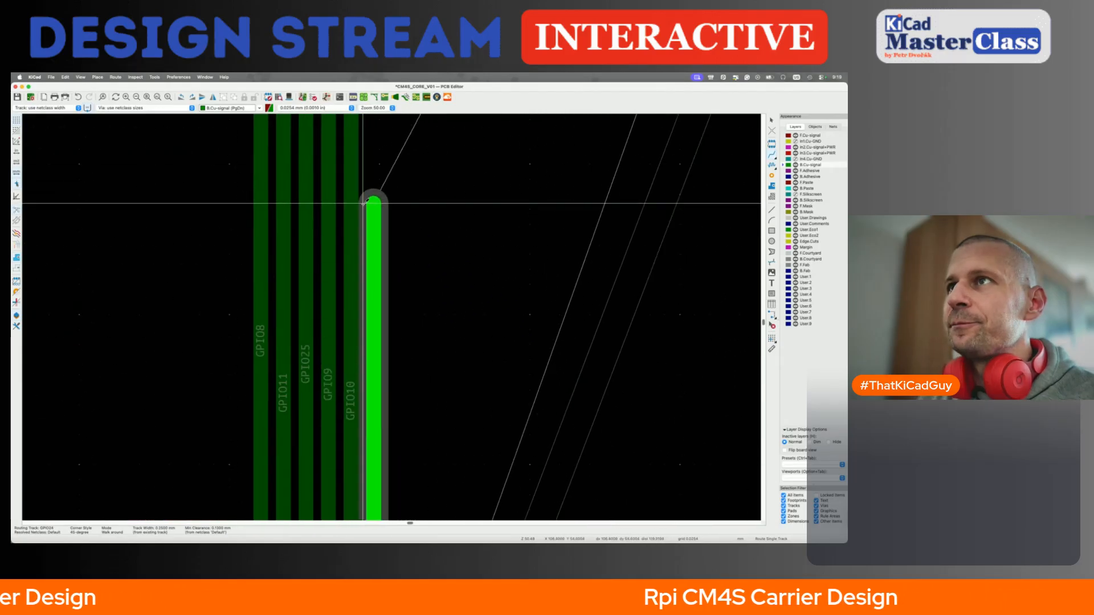
{"action": "scroll", "coordinate": [365, 203], "scroll_direction": "up", "scroll_amount": 8}
{"action": "left_click", "coordinate": [362, 202]}
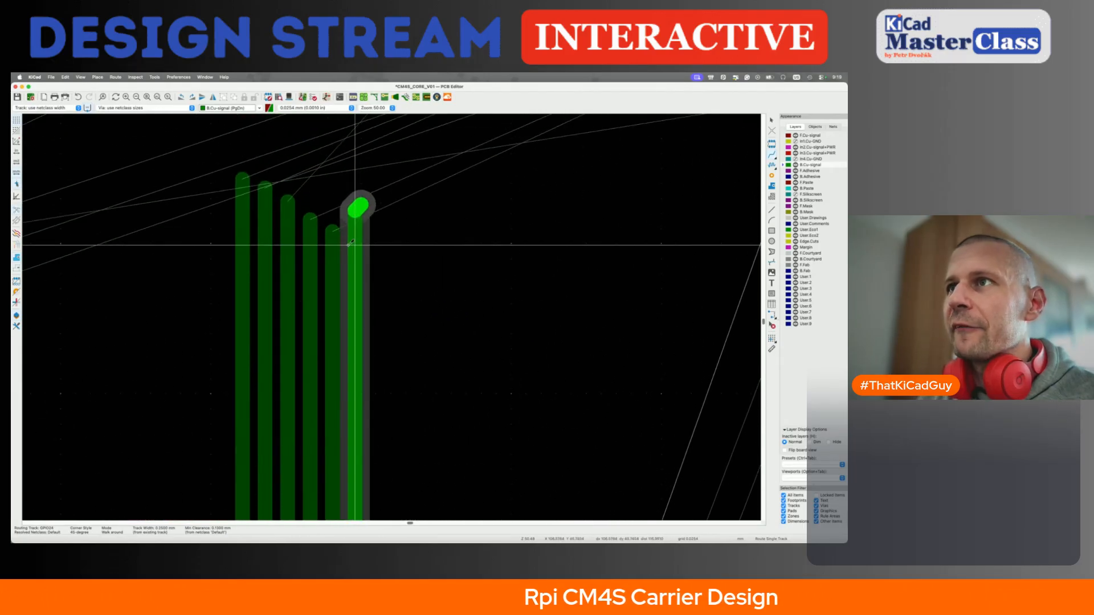
{"action": "key", "text": "Escape"}
{"action": "key", "text": "Escape"}
Pull the GPIO24 track's free end back slightly short of the GPIO10 track's end and save the board
{"action": "left_click_drag", "start_coordinate": [356, 210], "coordinate": [375, 249]}
{"action": "key", "text": "ctrl+s"}
Route the GPIO23 track from the second IC's via around the far side of the next IC's GND via, then alongside GPIO24 towards the socket
{"action": "scroll", "coordinate": [375, 249], "scroll_direction": "down", "scroll_amount": 15}
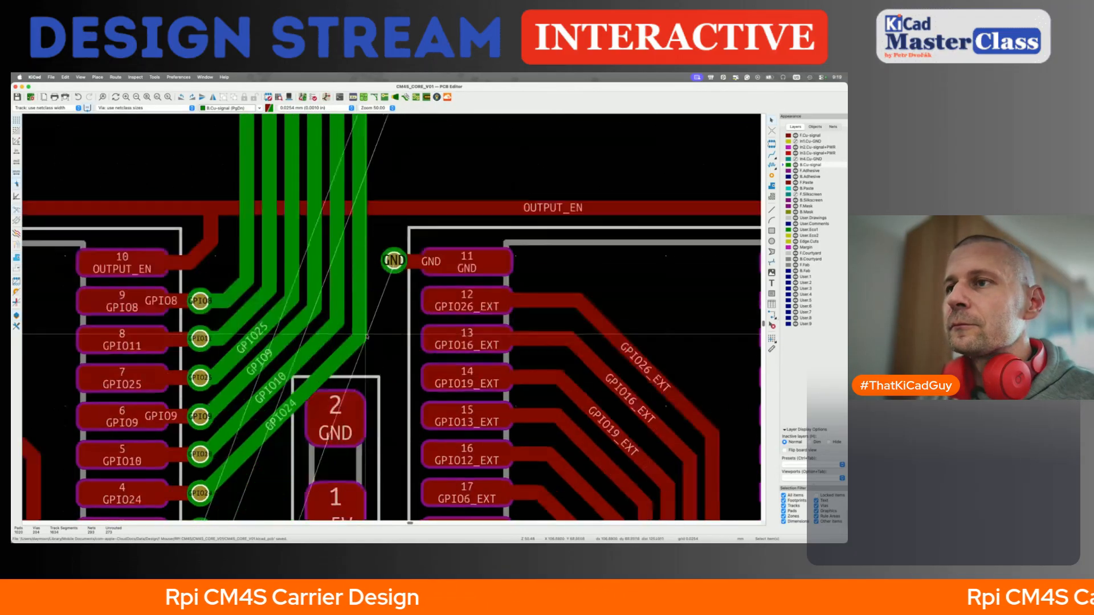
{"action": "scroll", "coordinate": [368, 337], "scroll_direction": "up", "scroll_amount": 10}
{"action": "key", "text": "x"}
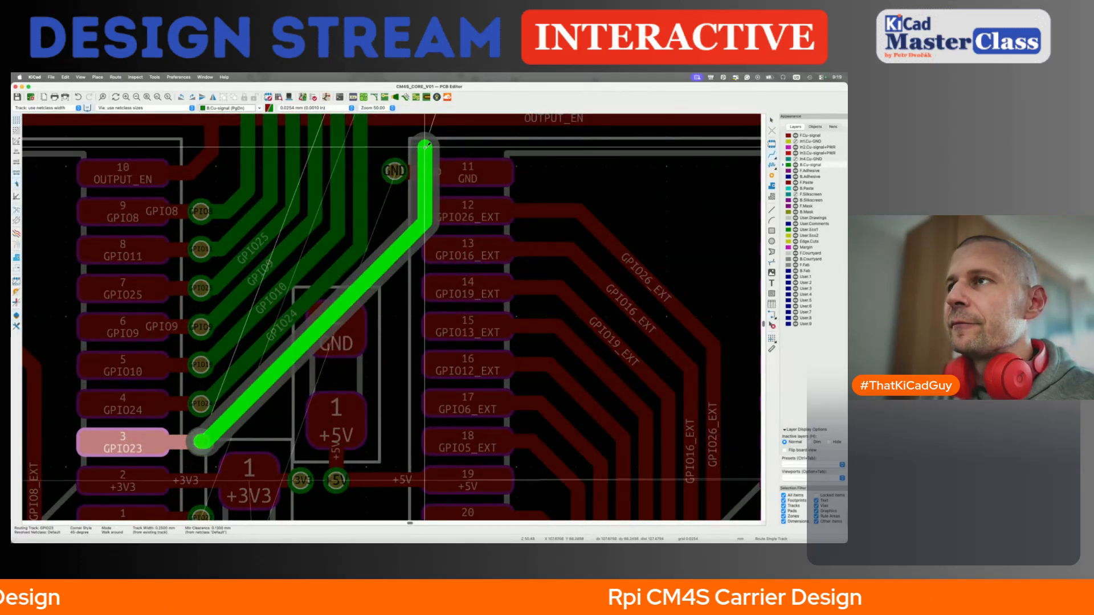
{"action": "left_click", "coordinate": [426, 146]}
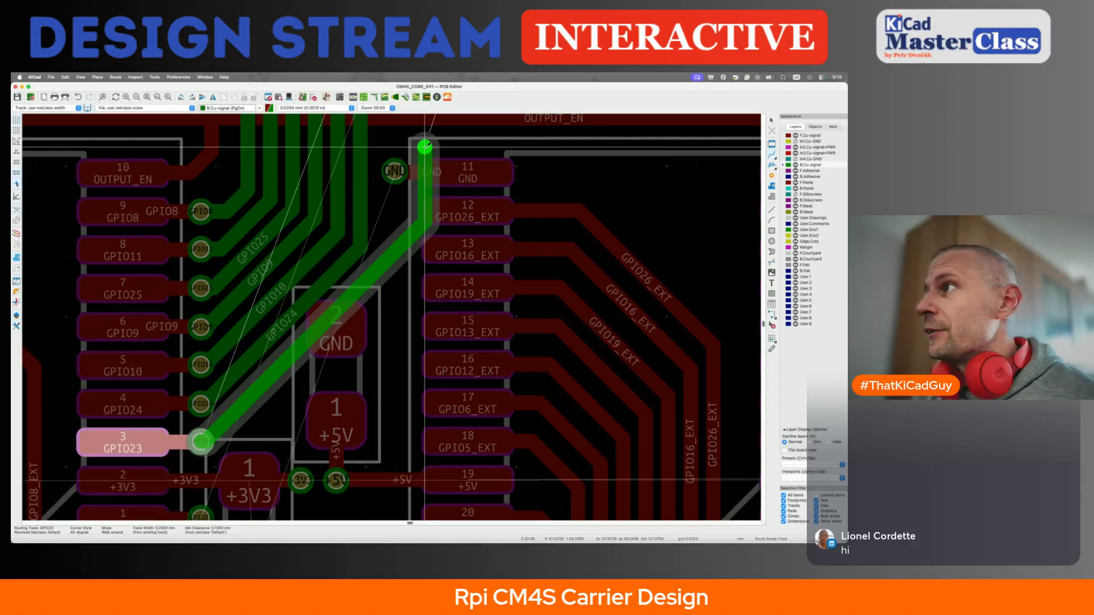
{"action": "scroll", "coordinate": [425, 147], "scroll_direction": "up", "scroll_amount": 10}
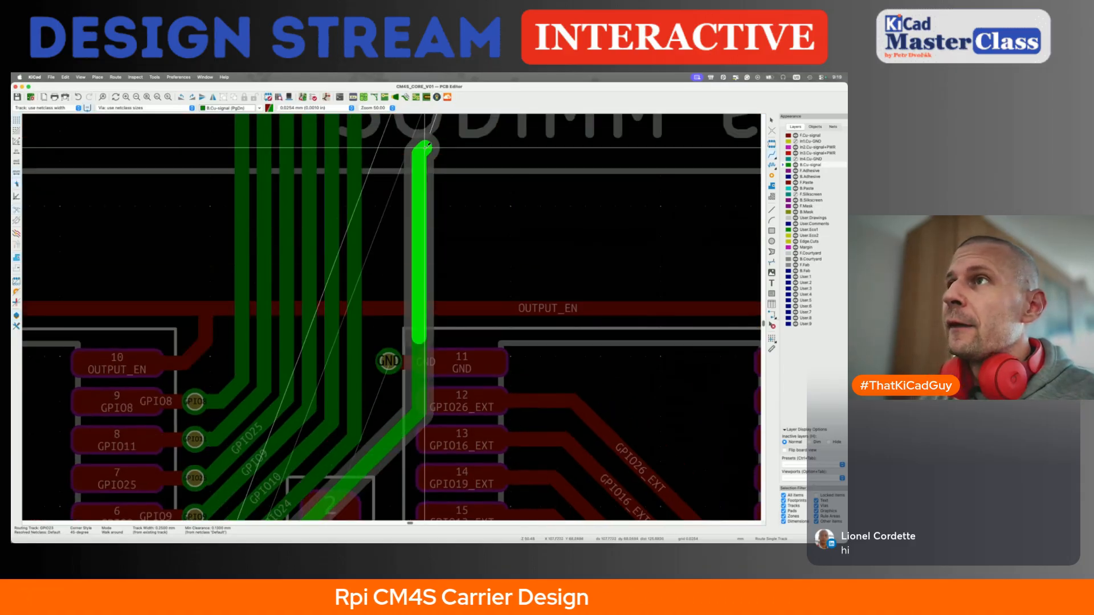
{"action": "scroll", "coordinate": [342, 357], "scroll_direction": "down", "scroll_amount": 5}
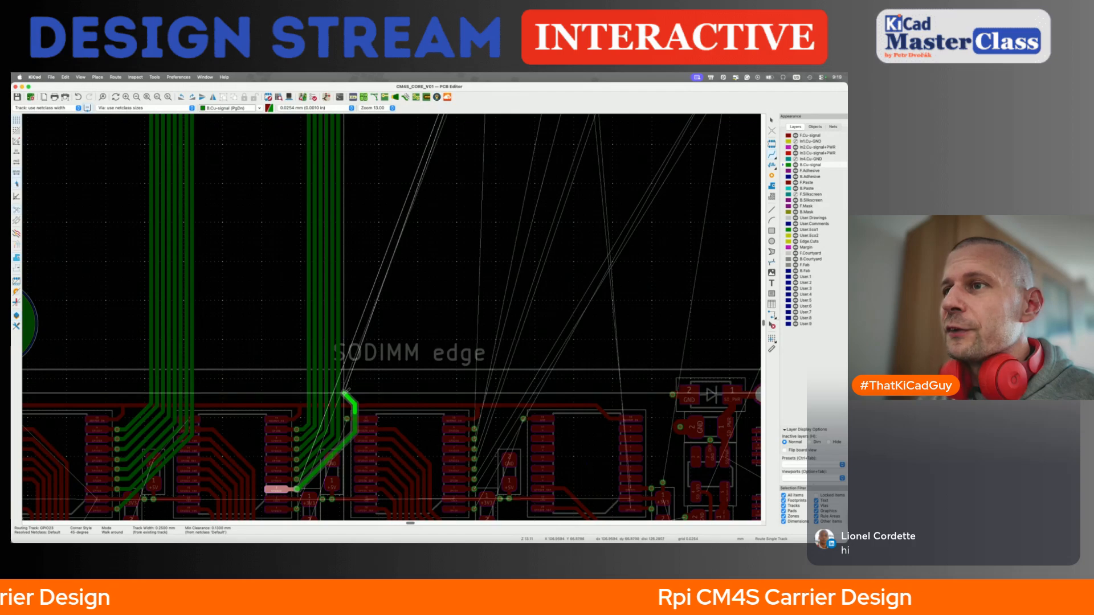
{"action": "scroll", "coordinate": [344, 393], "scroll_direction": "up", "scroll_amount": 10}
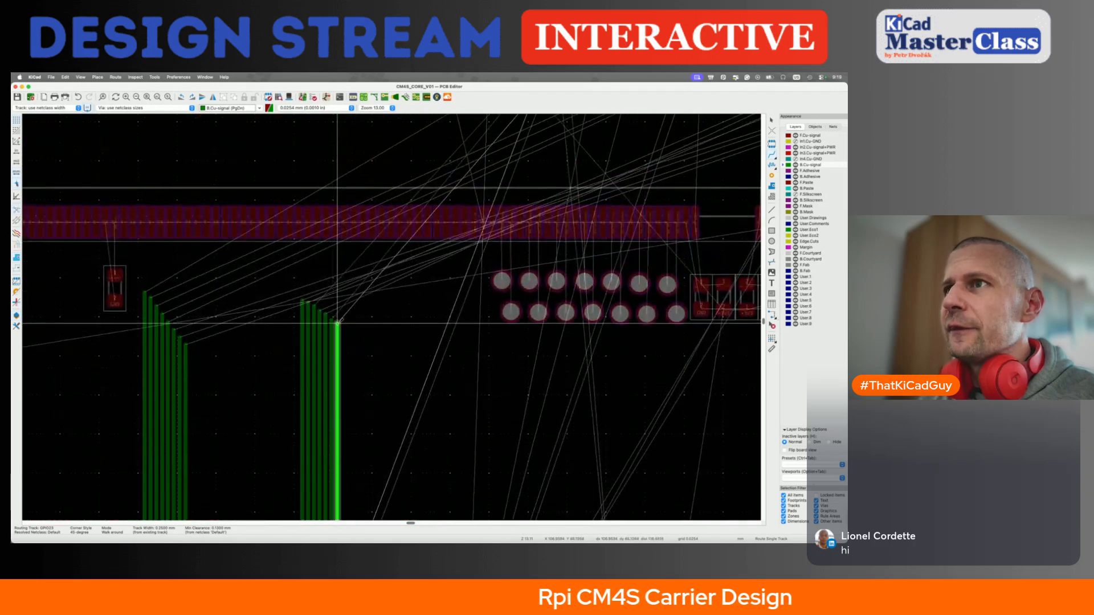
{"action": "left_click", "coordinate": [335, 323]}
{"action": "key", "text": "Escape"}
{"action": "key", "text": "Escape"}
{"action": "scroll", "coordinate": [320, 422], "scroll_direction": "down", "scroll_amount": 12}
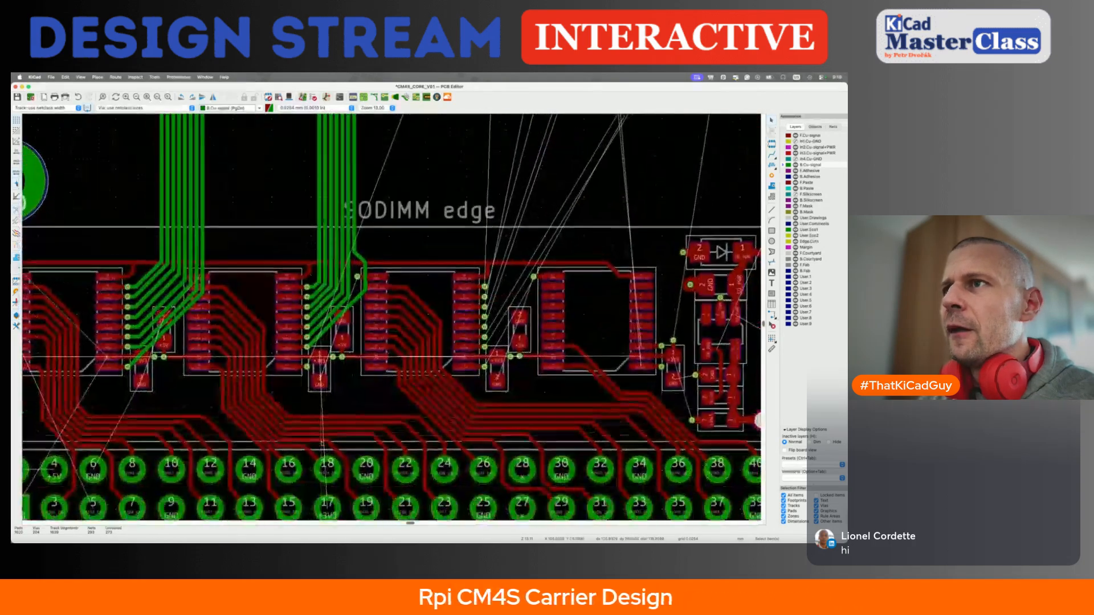
{"action": "scroll", "coordinate": [291, 374], "scroll_direction": "up", "scroll_amount": 4}
{"action": "key", "text": "x"}
{"action": "key", "text": "Escape"}
{"action": "key", "text": "Escape"}
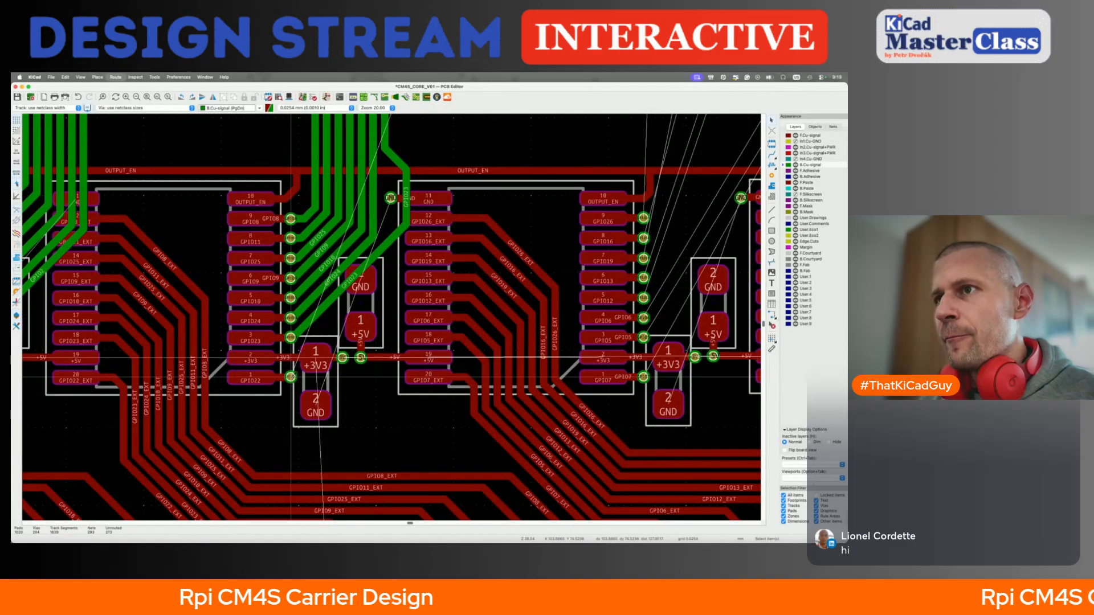
Route the GPIO22 track from the second IC's via around the GND via and alongside the GPIO23 track towards the SODIMM socket, and save the board
{"action": "key", "text": "x"}
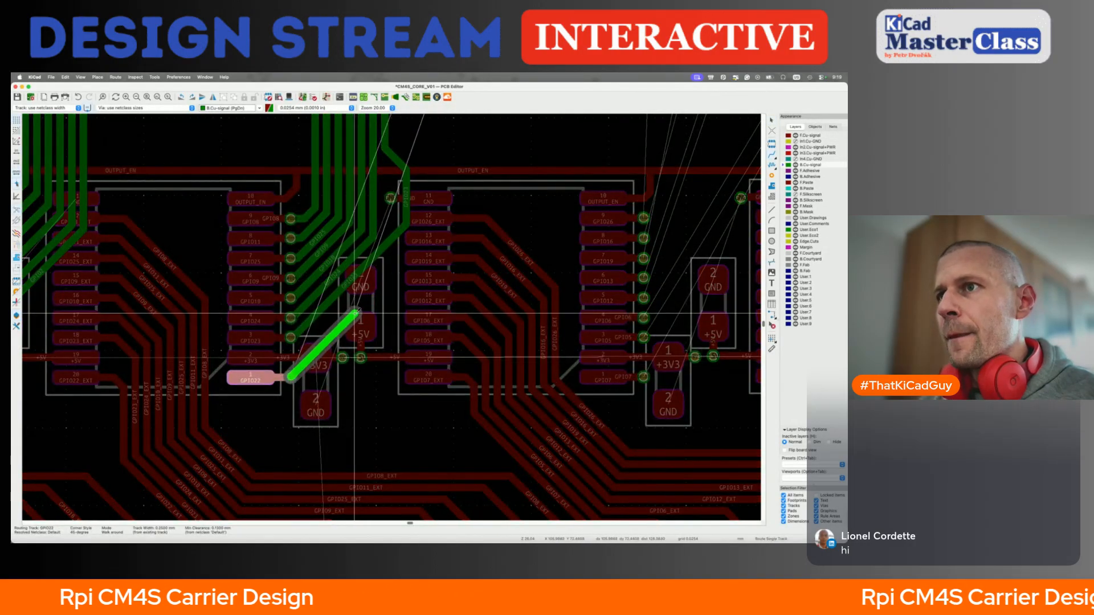
{"action": "left_click", "coordinate": [417, 195]}
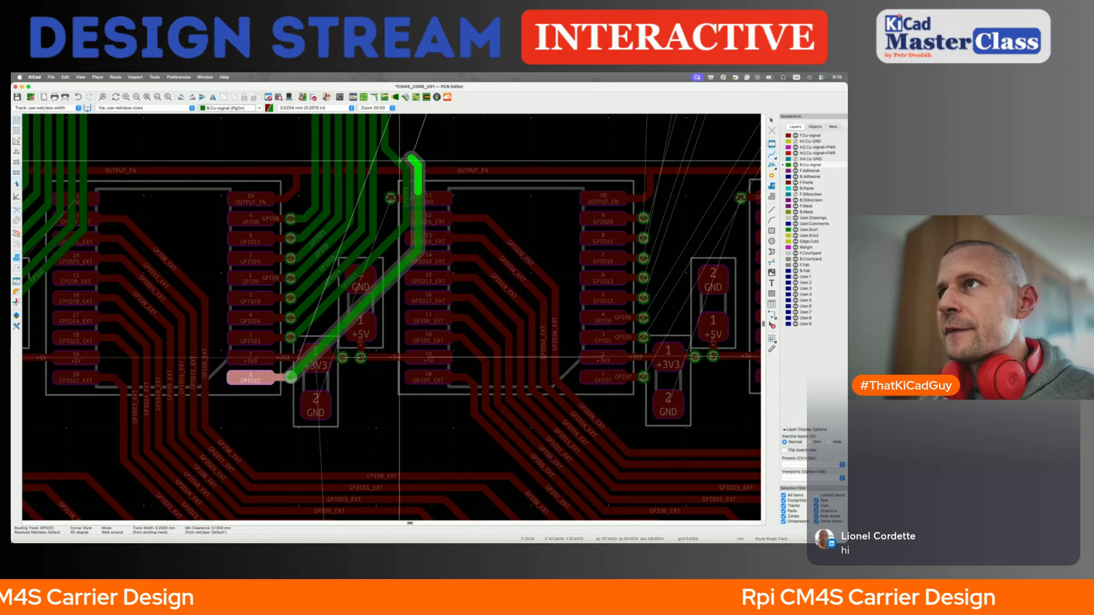
{"action": "scroll", "coordinate": [385, 128], "scroll_direction": "up", "scroll_amount": 12}
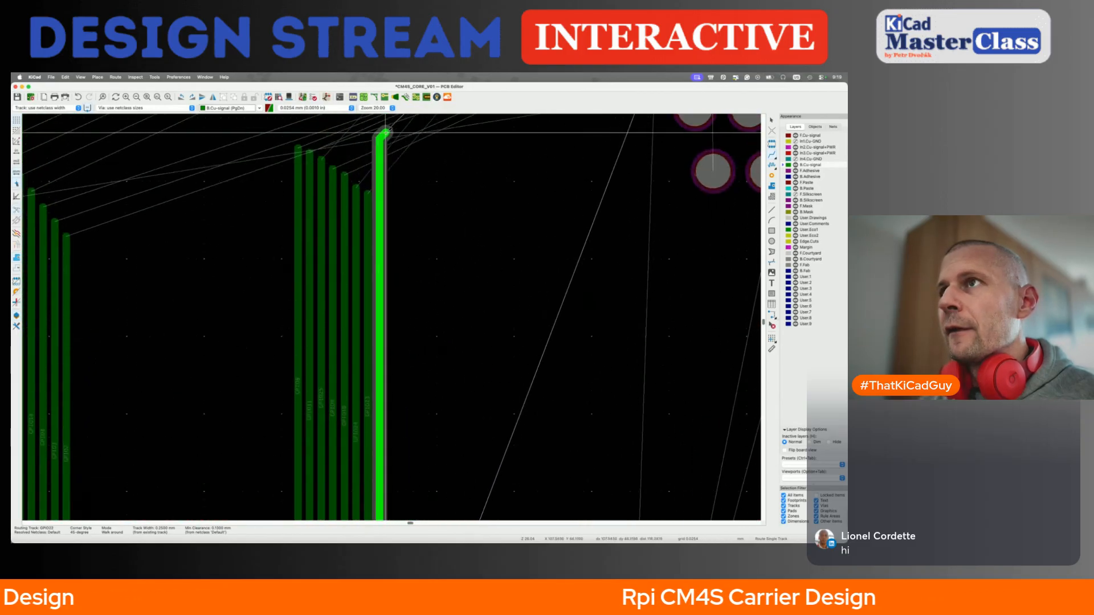
{"action": "left_click", "coordinate": [379, 203]}
{"action": "key", "text": "Escape"}
{"action": "key", "text": "Escape"}
{"action": "key", "text": "super+s"}
Examine the second IC's routed GPIO tracks and the GPIO23 and GPIO22 bends around the neighbouring IC's GND via
{"action": "scroll", "coordinate": [365, 278], "scroll_direction": "down", "scroll_amount": 6}
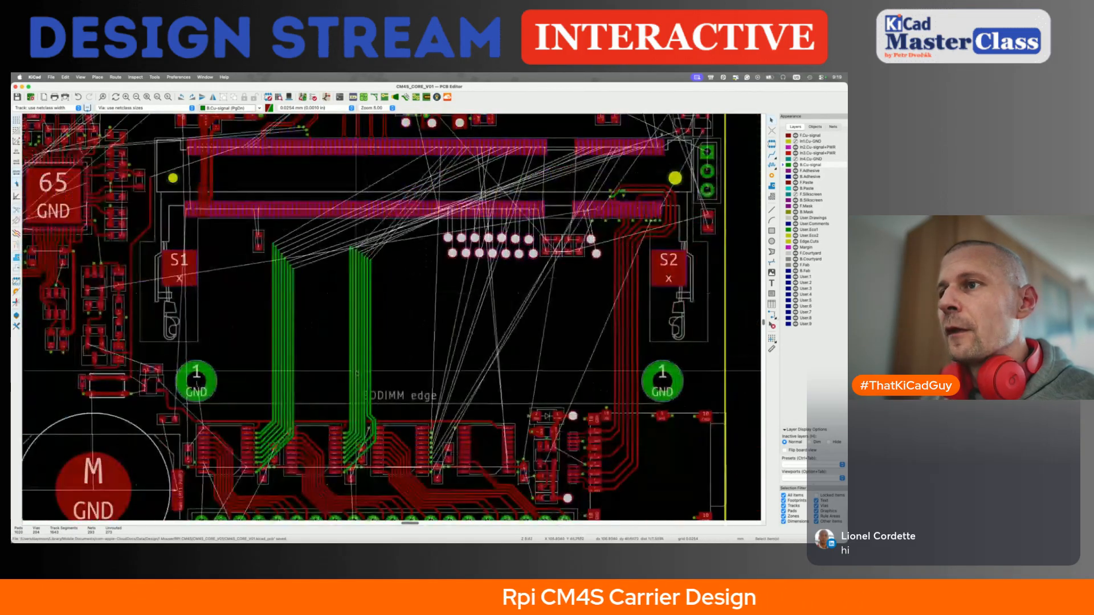
{"action": "scroll", "coordinate": [357, 374], "scroll_direction": "down", "scroll_amount": 2}
{"action": "scroll", "coordinate": [305, 450], "scroll_direction": "up", "scroll_amount": 5}
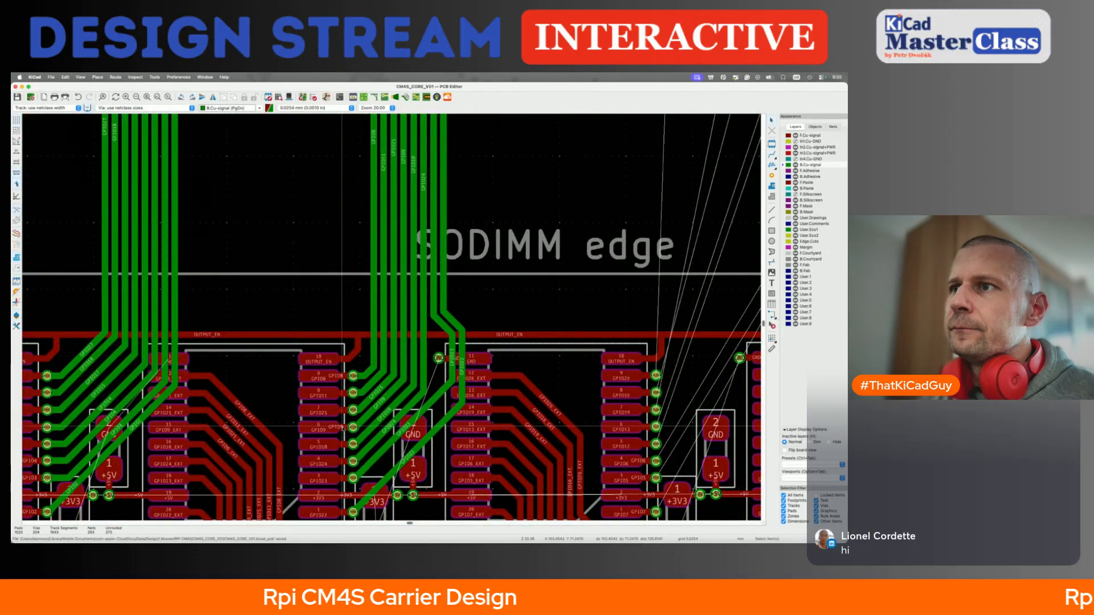
{"action": "scroll", "coordinate": [400, 379], "scroll_direction": "up", "scroll_amount": 3}
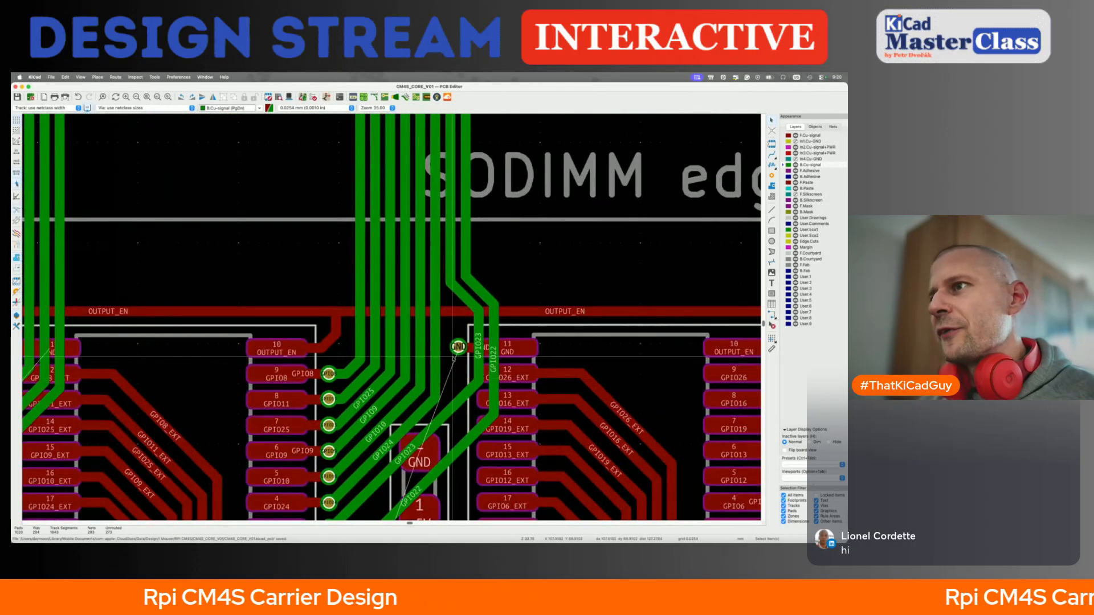
{"action": "scroll", "coordinate": [471, 354], "scroll_direction": "up", "scroll_amount": 3}
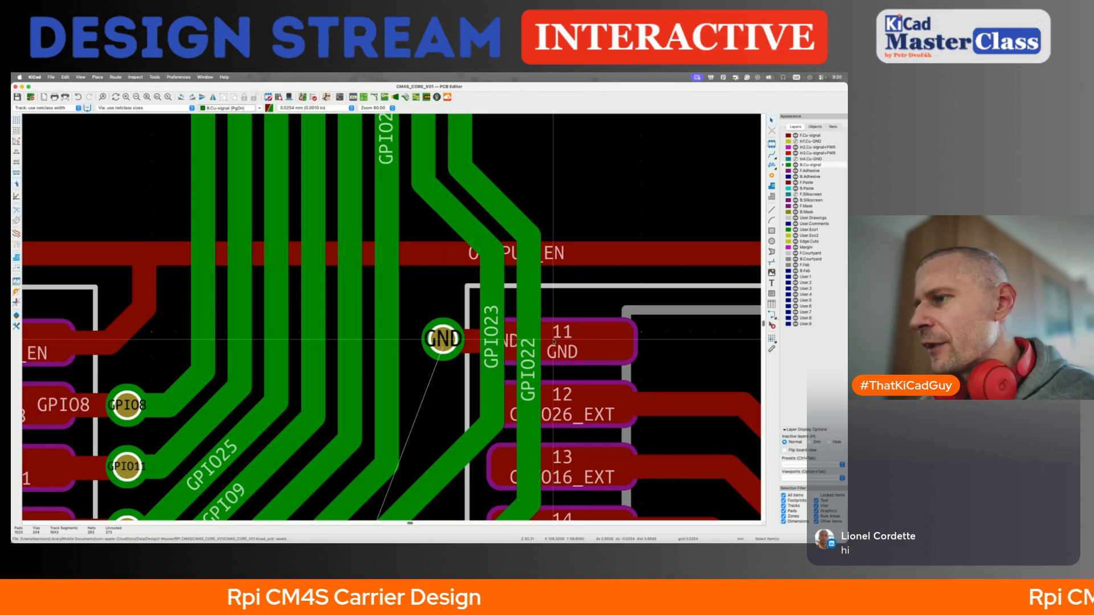
{"action": "scroll", "coordinate": [554, 341], "scroll_direction": "left", "scroll_amount": 5}
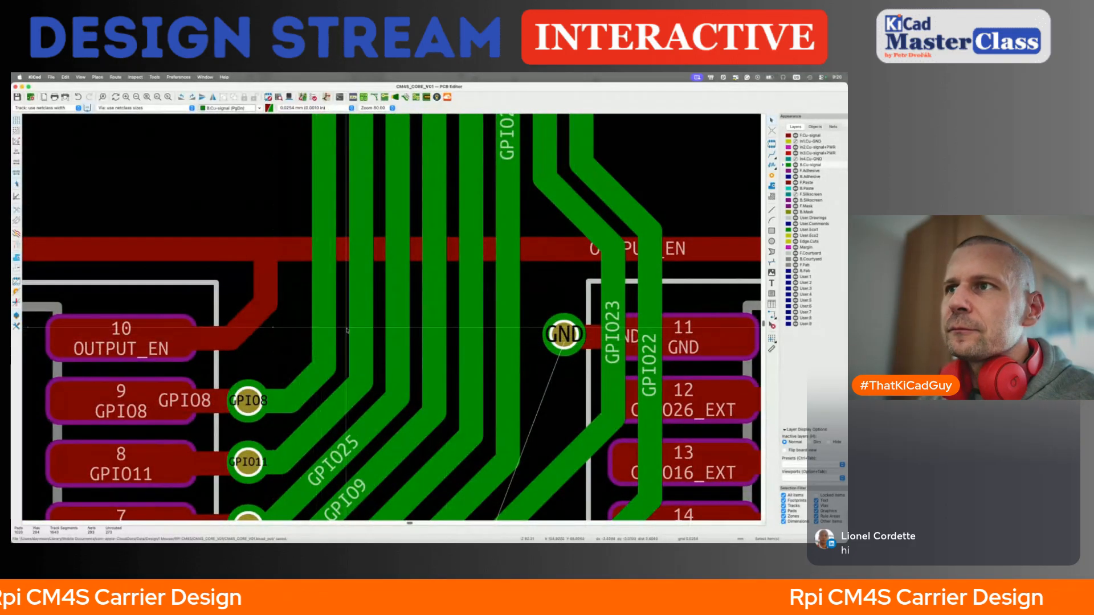
Move the GPIO8 track's segment by pin 9 so it leaves its via straight towards the SODIMM socket
{"action": "left_click", "coordinate": [317, 377]}
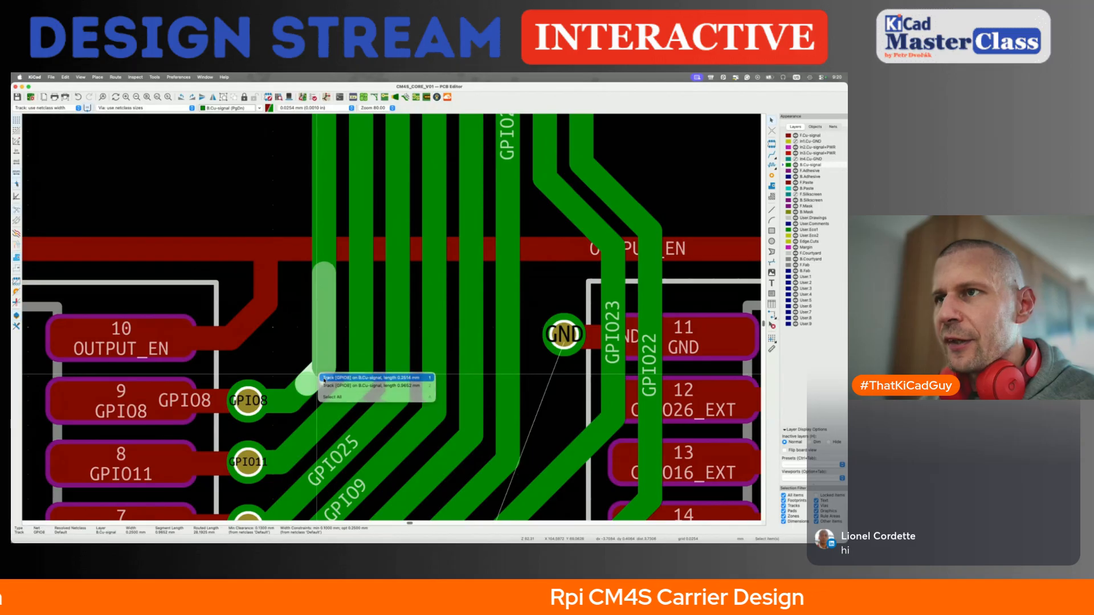
{"action": "left_click", "coordinate": [324, 381]}
{"action": "key", "text": "d"}
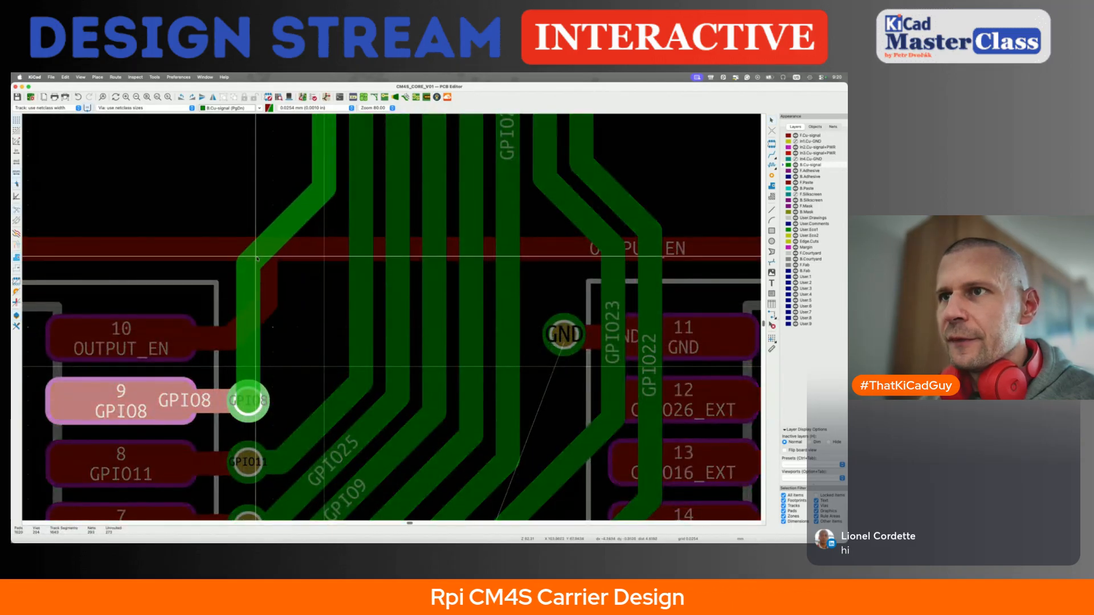
{"action": "left_click", "coordinate": [257, 259]}
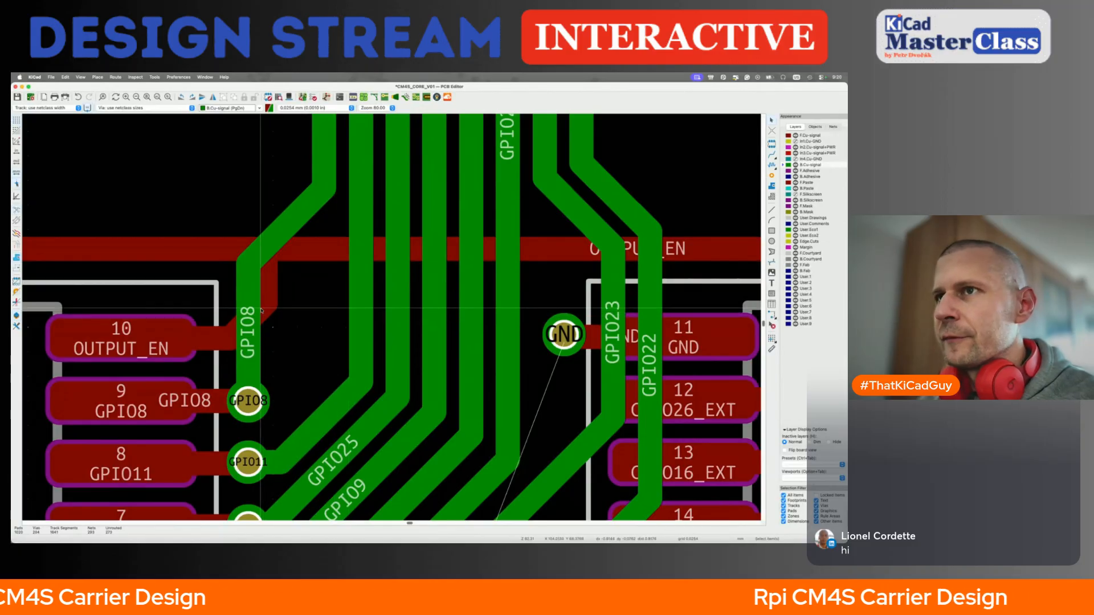
{"action": "scroll", "coordinate": [261, 310], "scroll_direction": "down", "scroll_amount": 2}
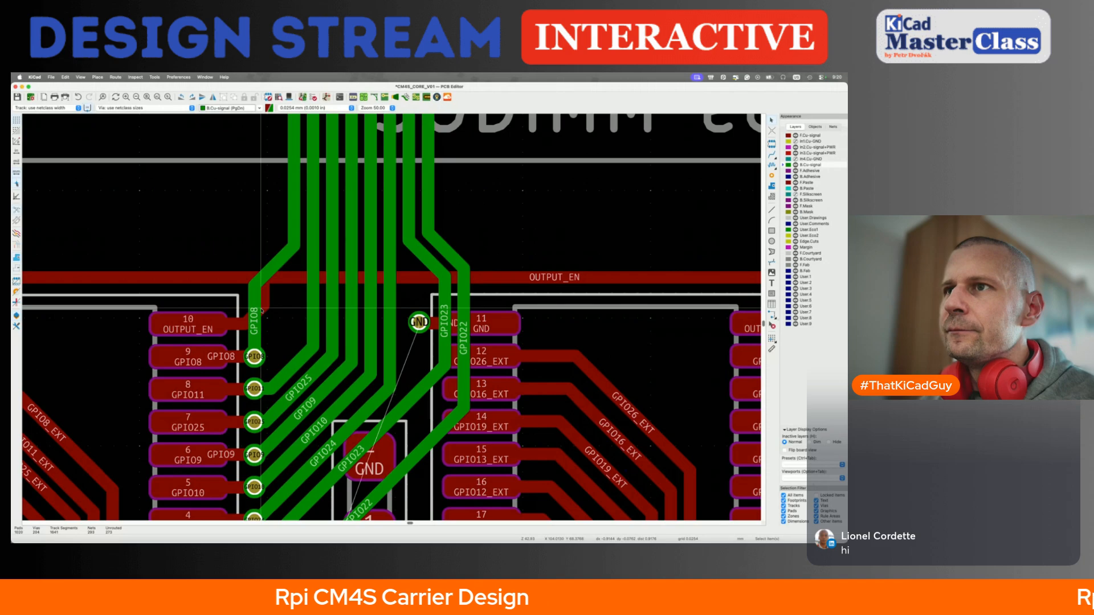
Shift GPIO8's diagonal bend towards the socket and move the GPIO11, GPIO25 and GPIO9 tracks closely alongside it
{"action": "left_click_drag", "start_coordinate": [275, 264], "coordinate": [275, 152]}
{"action": "mouse_move", "coordinate": [313, 286]}
{"action": "left_mouse_down"}
{"action": "mouse_move", "coordinate": [280, 285]}
{"action": "mouse_move", "coordinate": [299, 288]}
{"action": "left_mouse_up"}
{"action": "left_click_drag", "start_coordinate": [329, 352], "coordinate": [304, 350]}
{"action": "left_click", "coordinate": [356, 320]}
{"action": "left_click_drag", "start_coordinate": [356, 320], "coordinate": [325, 356]}
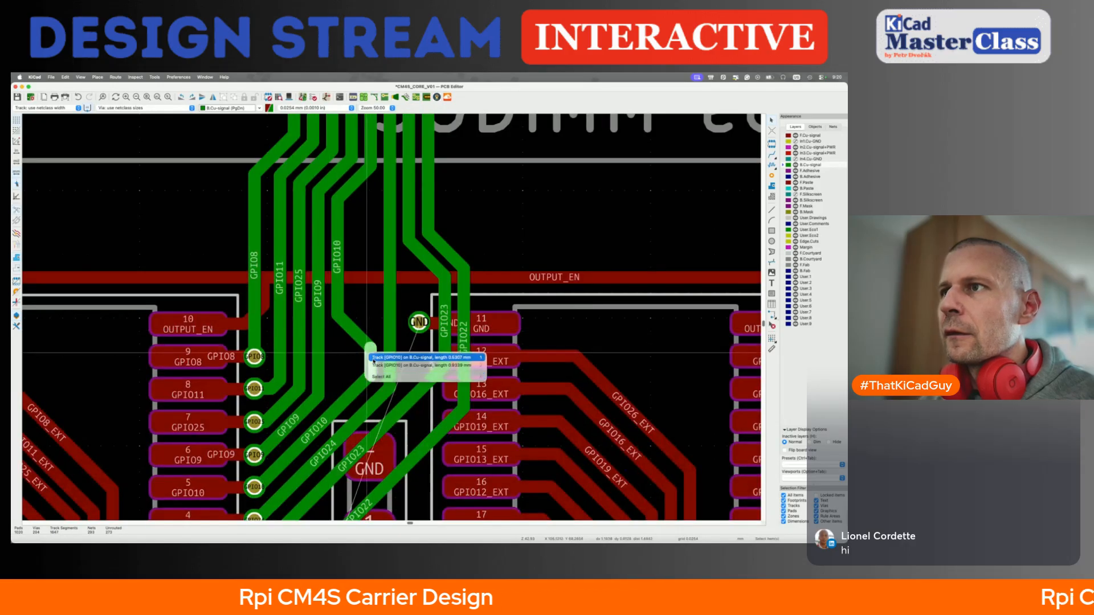
Pull the GPIO10, GPIO24 and GPIO23 tracks in beside GPIO9, taking GPIO23 to the near side of the neighbouring IC's GND via
{"action": "left_click", "coordinate": [336, 355]}
{"action": "left_click_drag", "start_coordinate": [390, 334], "coordinate": [356, 335]}
{"action": "left_click", "coordinate": [357, 335]}
{"action": "left_click", "coordinate": [446, 310]}
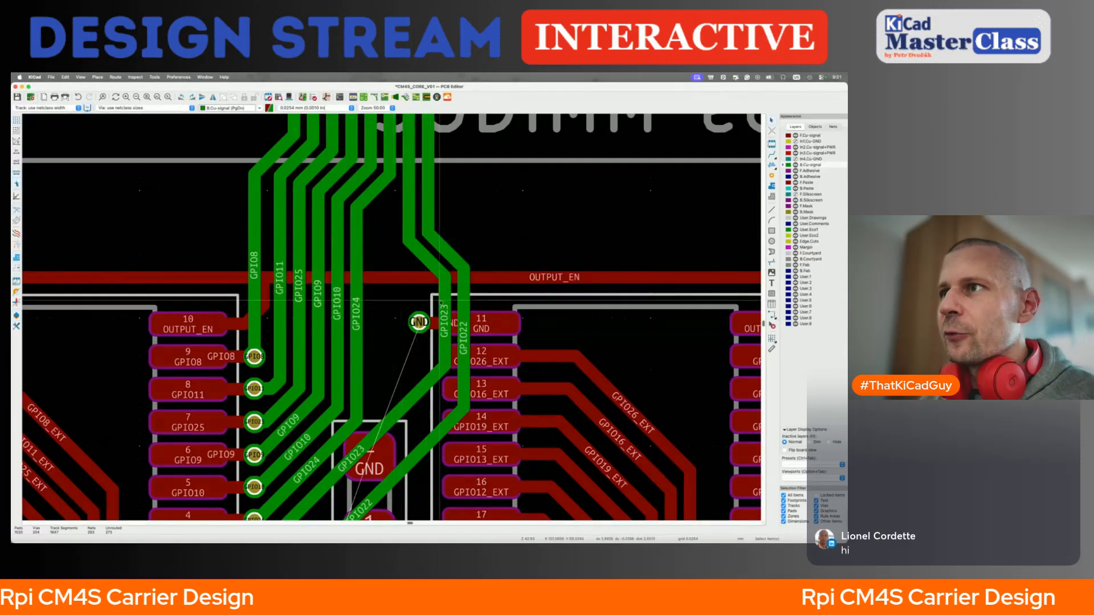
{"action": "left_click_drag", "start_coordinate": [449, 311], "coordinate": [380, 311]}
{"action": "left_click_drag", "start_coordinate": [397, 252], "coordinate": [379, 237]}
Move the GPIO22 track to the near side of the GND via so it runs alongside GPIO23
{"action": "left_click_drag", "start_coordinate": [464, 323], "coordinate": [371, 323]}
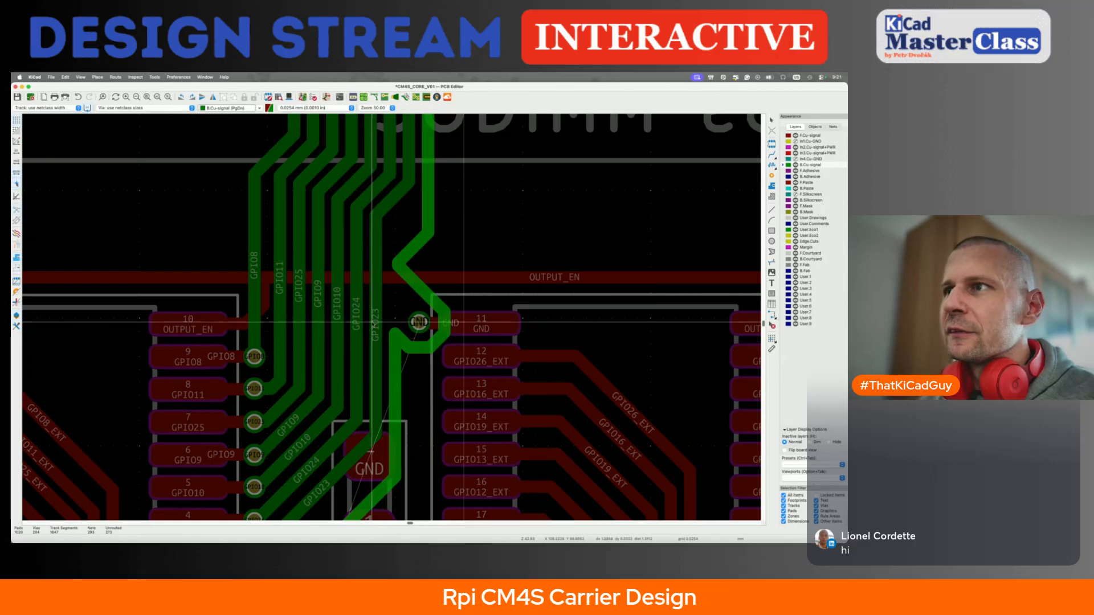
{"action": "key", "text": "Escape"}
{"action": "key", "text": "x"}
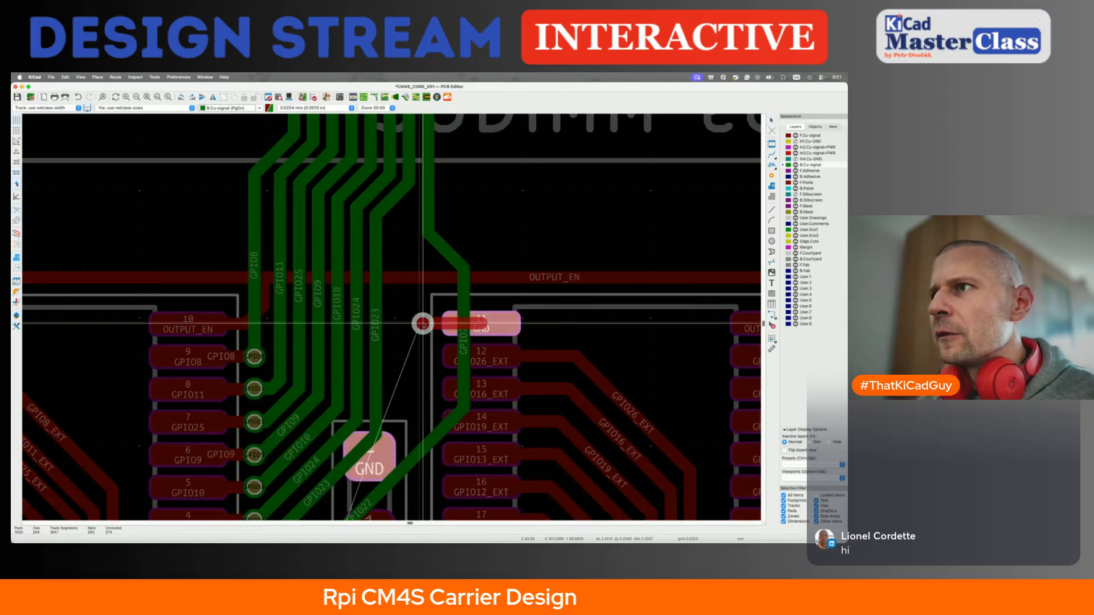
{"action": "key", "text": "Escape"}
{"action": "left_click_drag", "start_coordinate": [464, 341], "coordinate": [371, 333]}
Replace the GND track and via at the neighbouring IC's pin 11 with a short top-layer track ending in a 0.45/0.25 mm via
{"action": "scroll", "coordinate": [424, 322], "scroll_direction": "up", "scroll_amount": 3}
{"action": "key", "text": "x"}
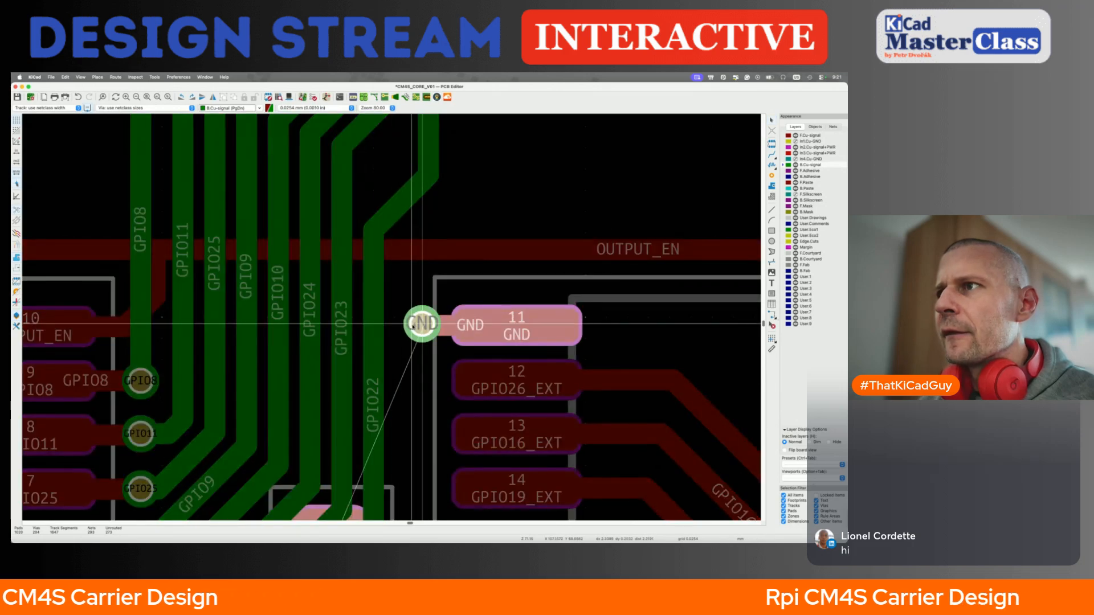
{"action": "left_click_drag", "start_coordinate": [417, 327], "coordinate": [408, 326]}
{"action": "left_click", "coordinate": [419, 327]}
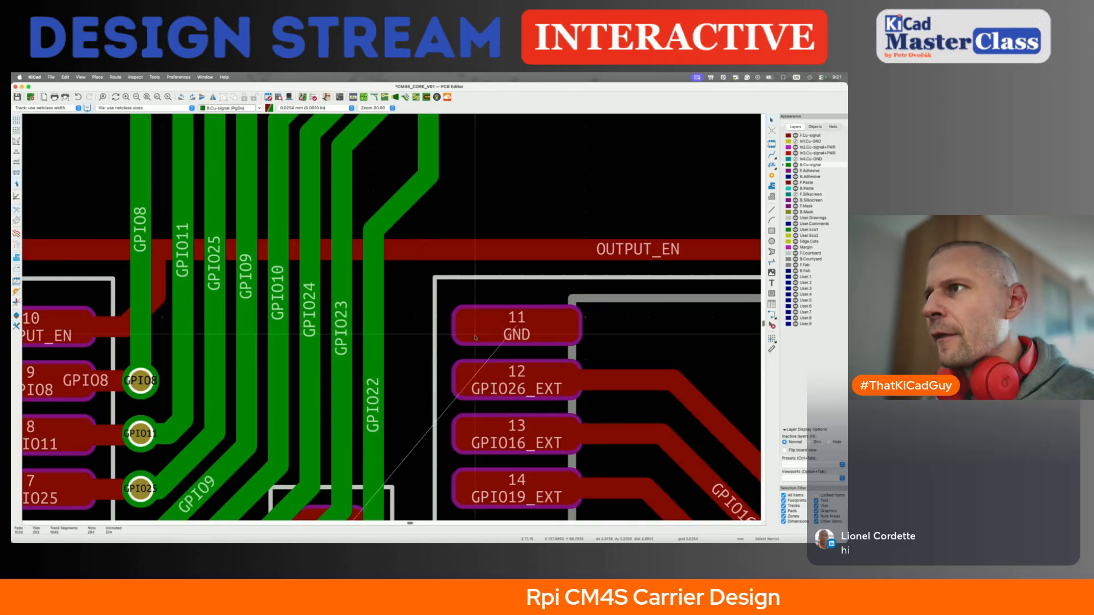
{"action": "key", "text": "x"}
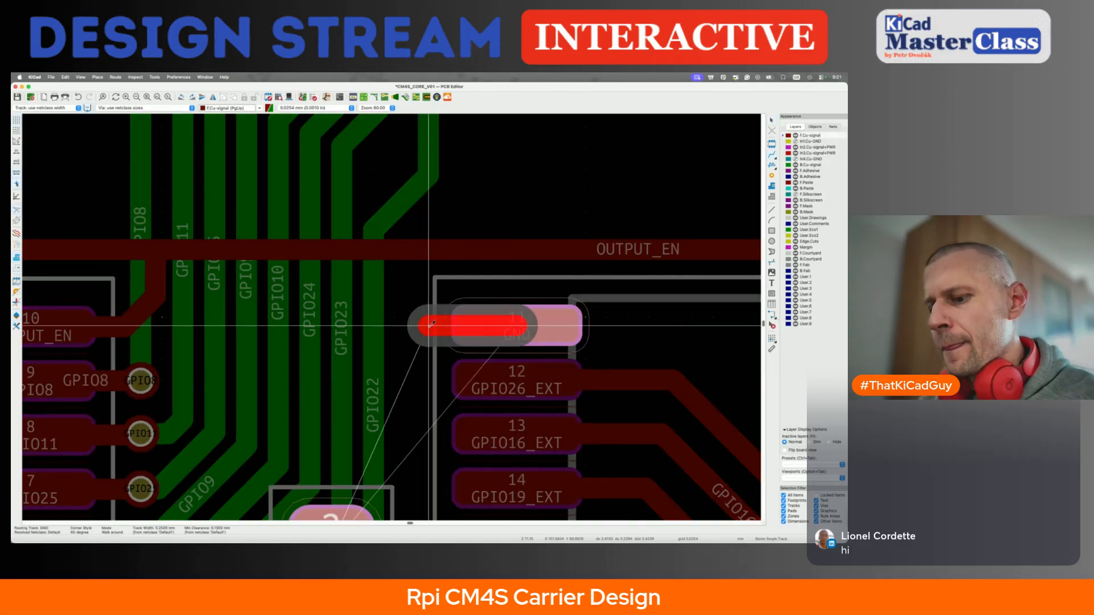
{"action": "key", "text": "v"}
{"action": "key", "text": "apostrophe"}
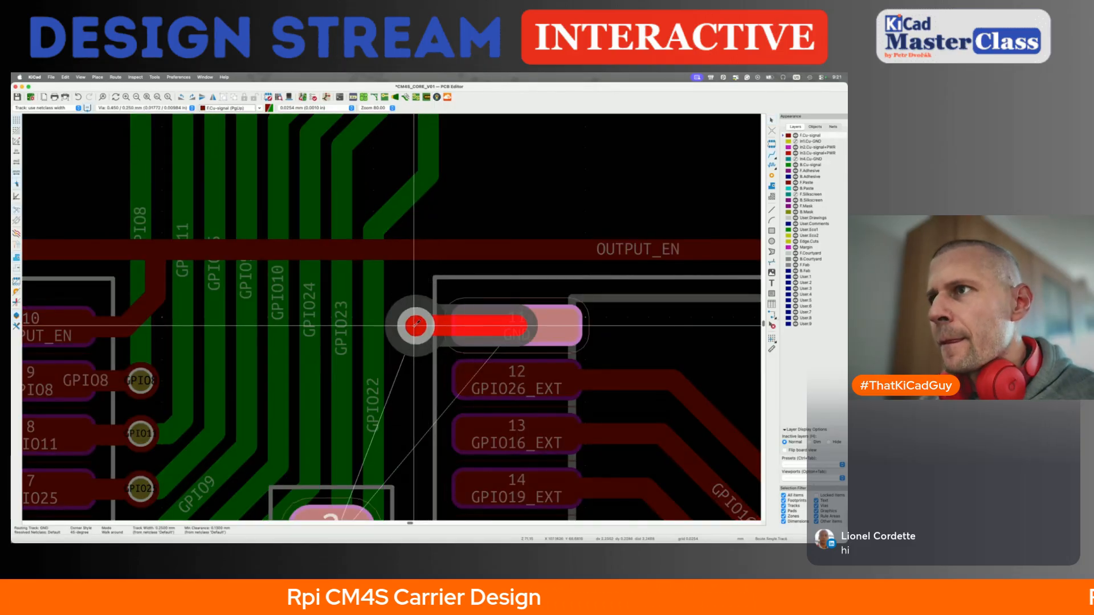
{"action": "left_click", "coordinate": [415, 324]}
{"action": "key", "text": "Escape"}
Examine the second IC's shifted GPIO bundle from its vias up to the free ends near the socket
{"action": "scroll", "coordinate": [413, 328], "scroll_direction": "down", "scroll_amount": 5}
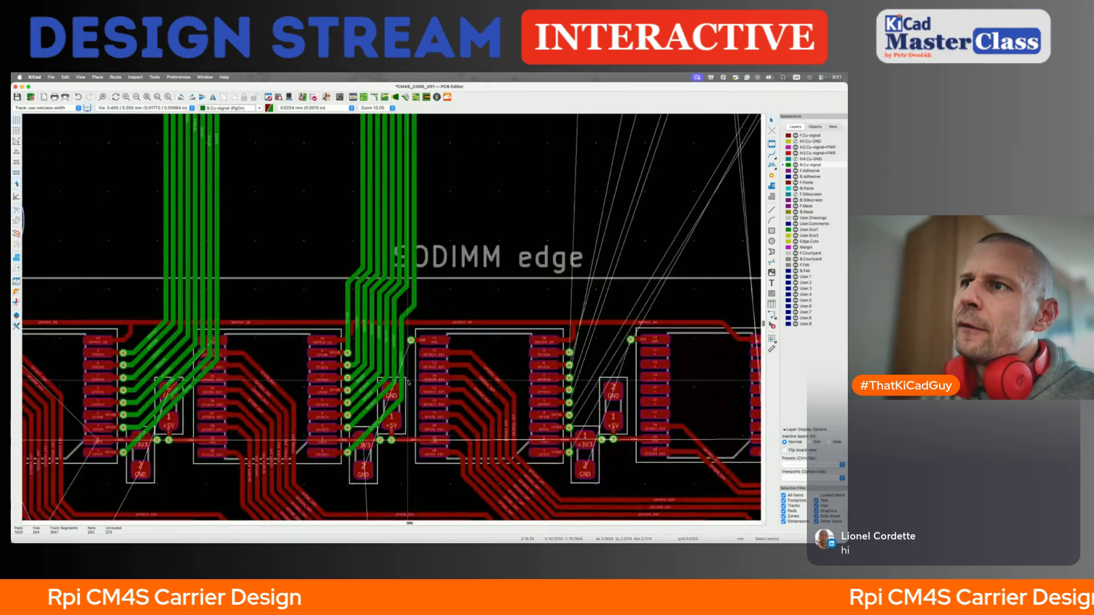
{"action": "scroll", "coordinate": [408, 383], "scroll_direction": "up", "scroll_amount": 5}
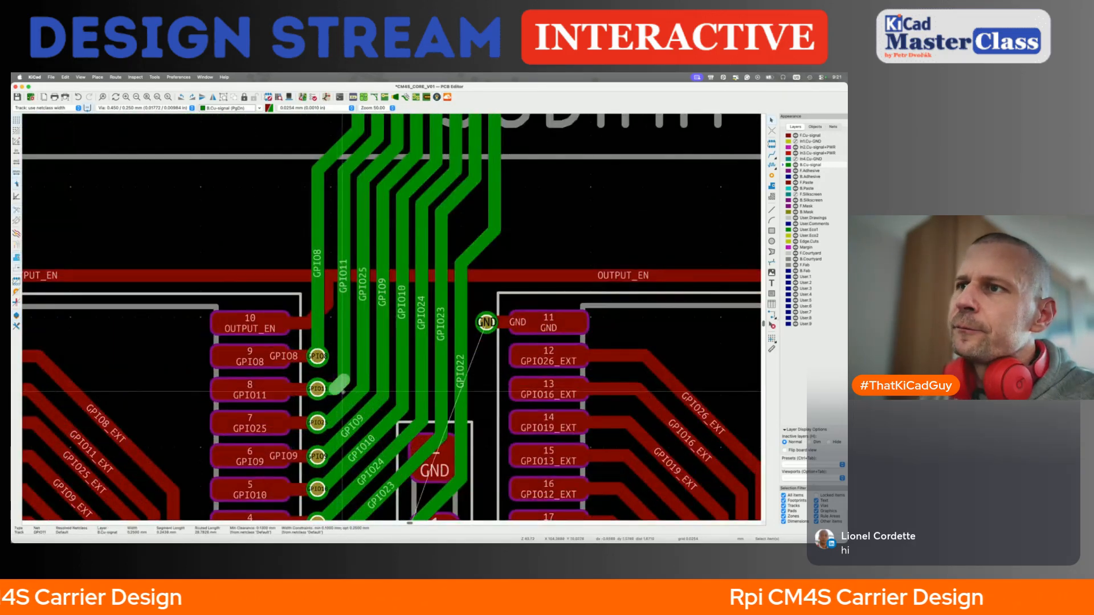
{"action": "left_click", "coordinate": [334, 380]}
{"action": "left_click_drag", "start_coordinate": [334, 380], "coordinate": [358, 426]}
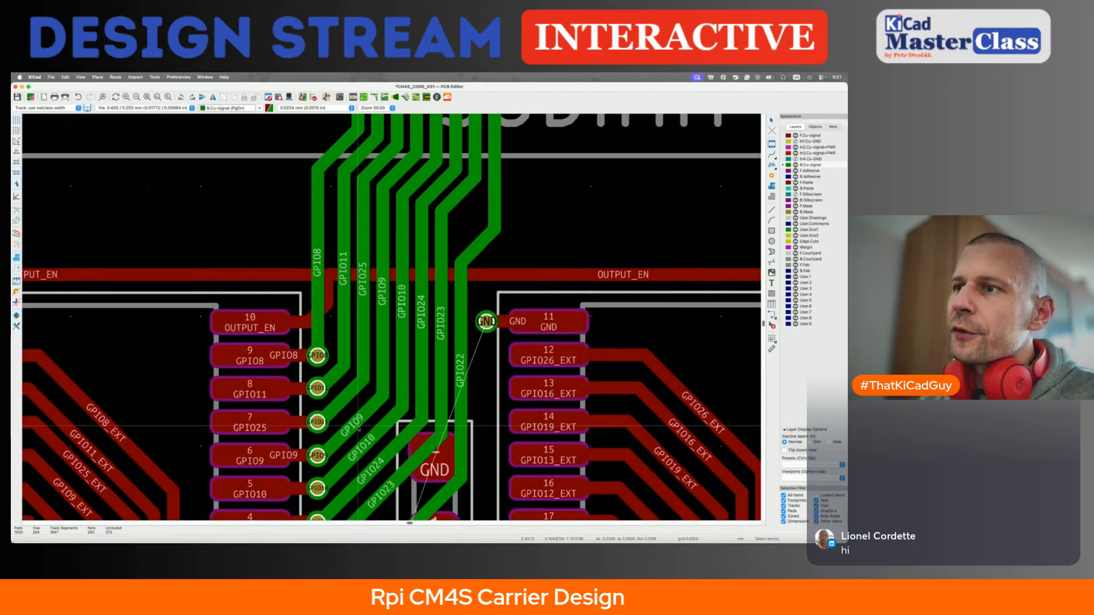
{"action": "scroll", "coordinate": [358, 427], "scroll_direction": "down", "scroll_amount": 5}
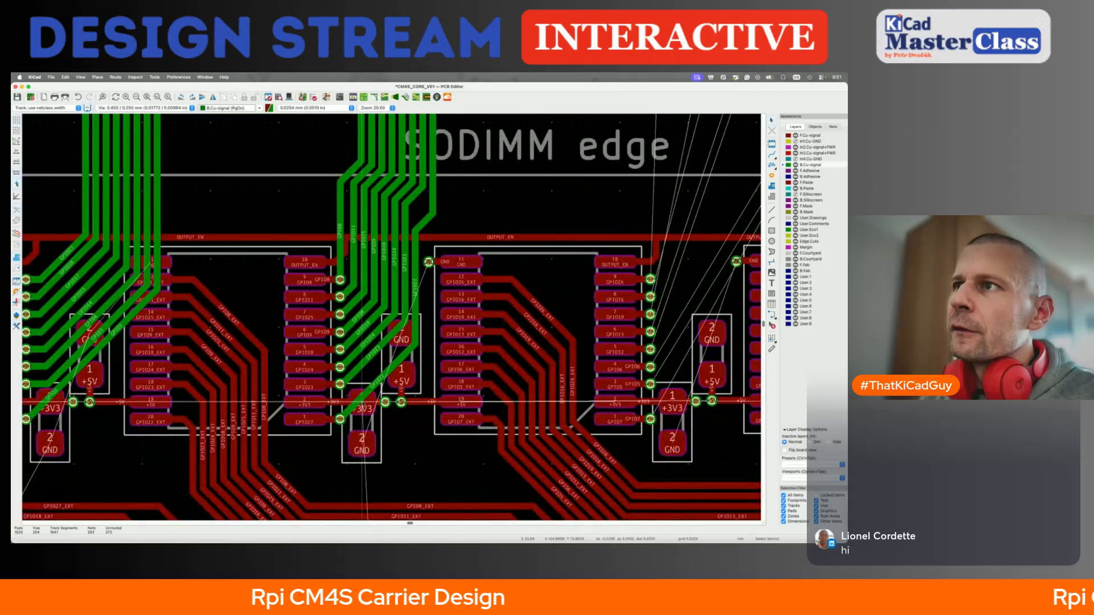
{"action": "scroll", "coordinate": [364, 403], "scroll_direction": "up", "scroll_amount": 5}
{"action": "scroll", "coordinate": [363, 403], "scroll_direction": "down", "scroll_amount": 4}
{"action": "scroll", "coordinate": [363, 401], "scroll_direction": "up", "scroll_amount": 5}
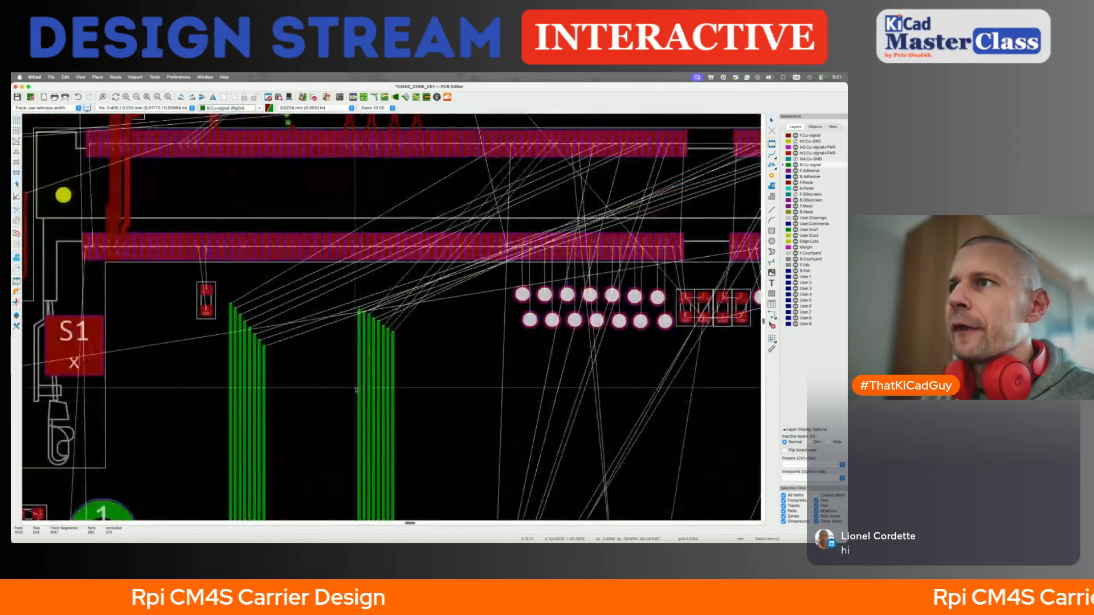
{"action": "scroll", "coordinate": [353, 375], "scroll_direction": "down", "scroll_amount": 2}
{"action": "scroll", "coordinate": [352, 374], "scroll_direction": "down", "scroll_amount": 2}
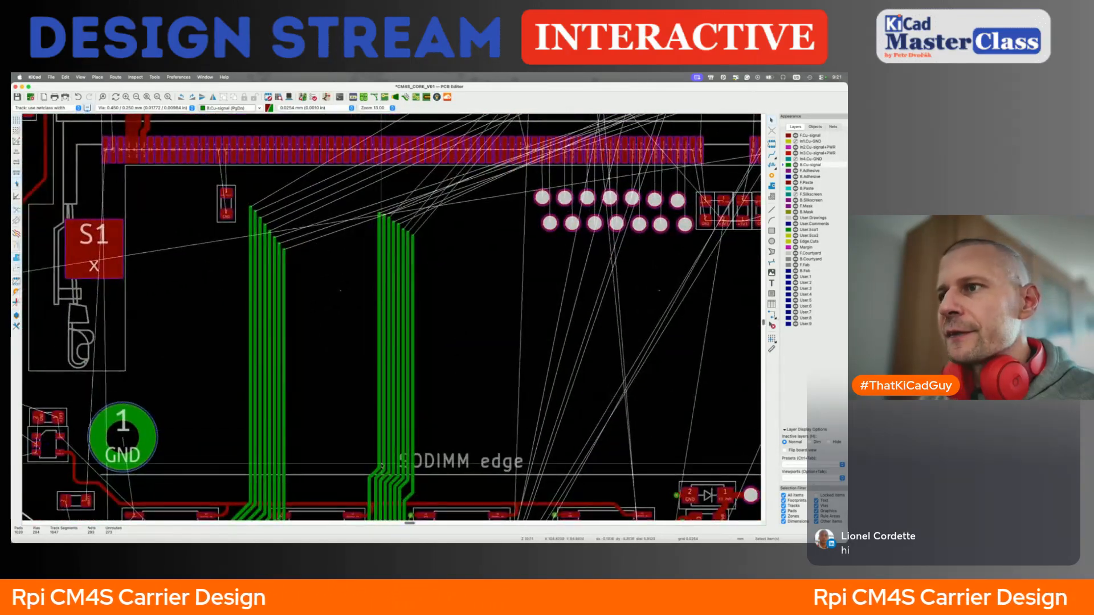
Straighten the GPIO8 track by aligning its long upper run with its via all the way towards the socket
{"action": "left_click", "coordinate": [377, 467]}
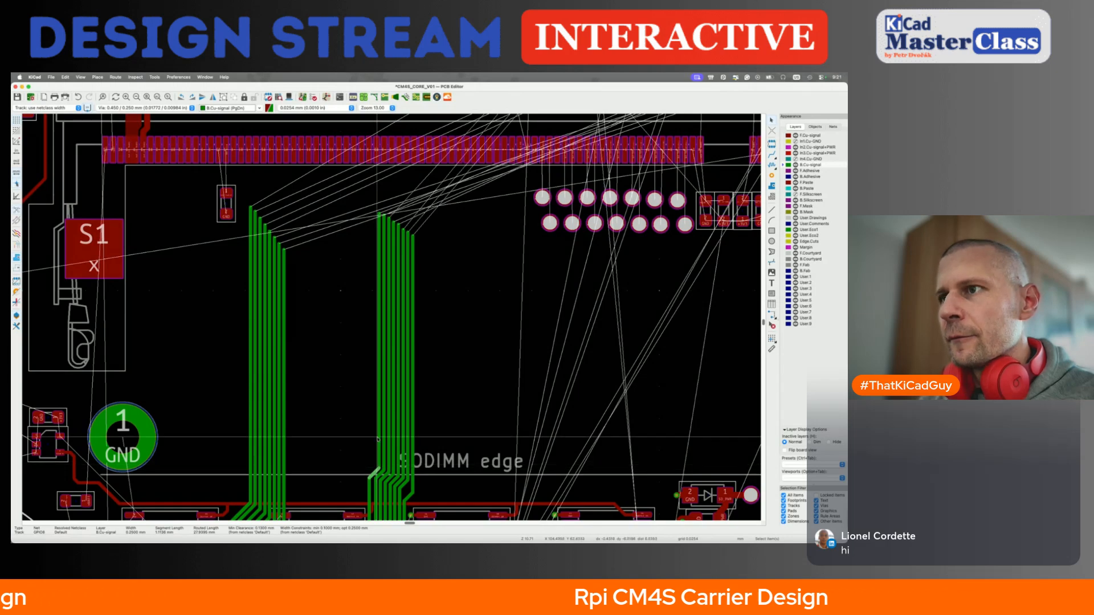
{"action": "key", "text": "Escape"}
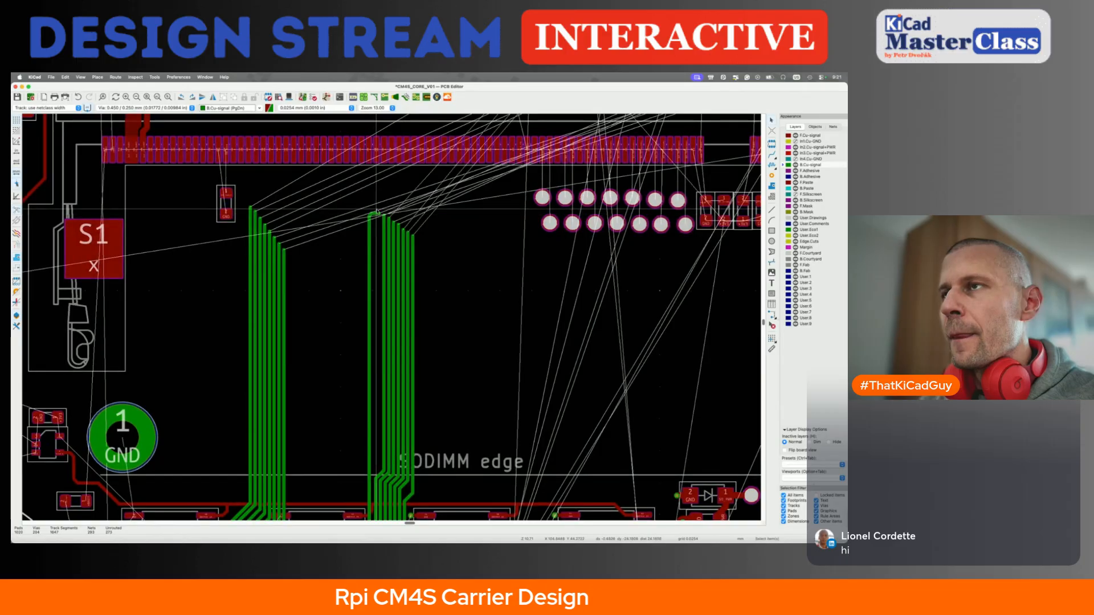
{"action": "scroll", "coordinate": [371, 217], "scroll_direction": "up", "scroll_amount": 2}
{"action": "left_click", "coordinate": [365, 223]}
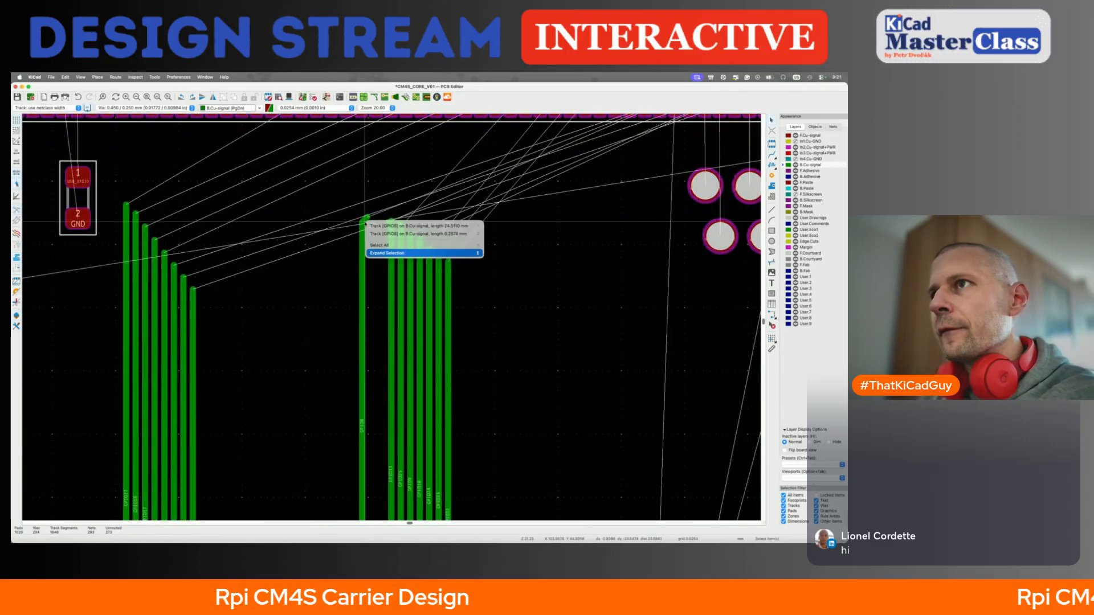
{"action": "left_click", "coordinate": [384, 227]}
{"action": "left_click", "coordinate": [361, 215]}
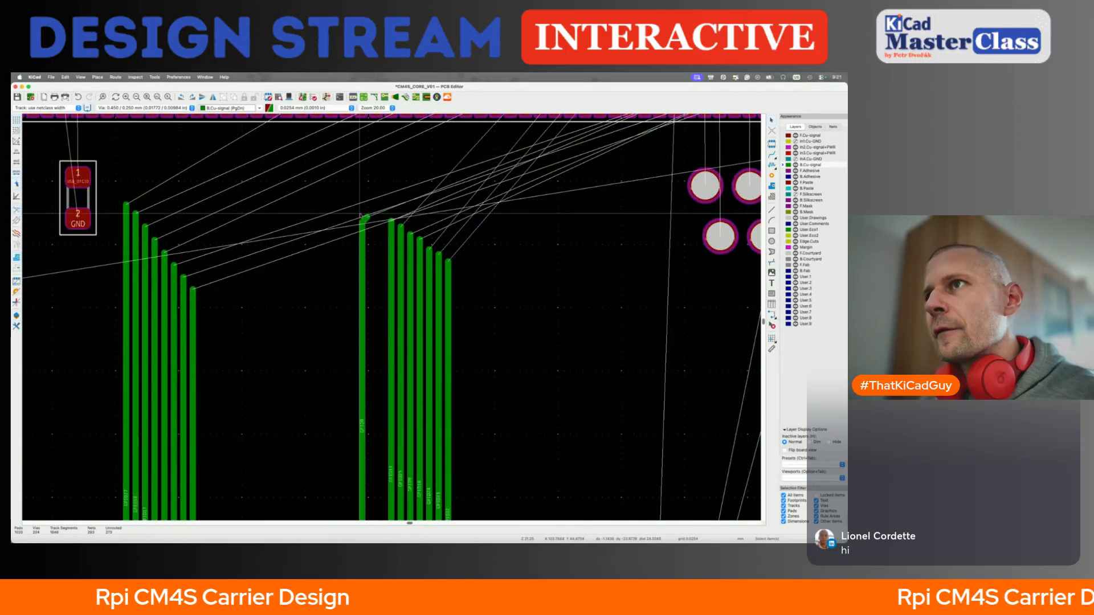
Move the GPIO11 track's long run alongside GPIO8 and delete the leftover jogs at both tracks' free ends
{"action": "left_click", "coordinate": [391, 248]}
{"action": "left_click_drag", "start_coordinate": [391, 248], "coordinate": [365, 246]}
{"action": "scroll", "coordinate": [365, 246], "scroll_direction": "down", "scroll_amount": 6}
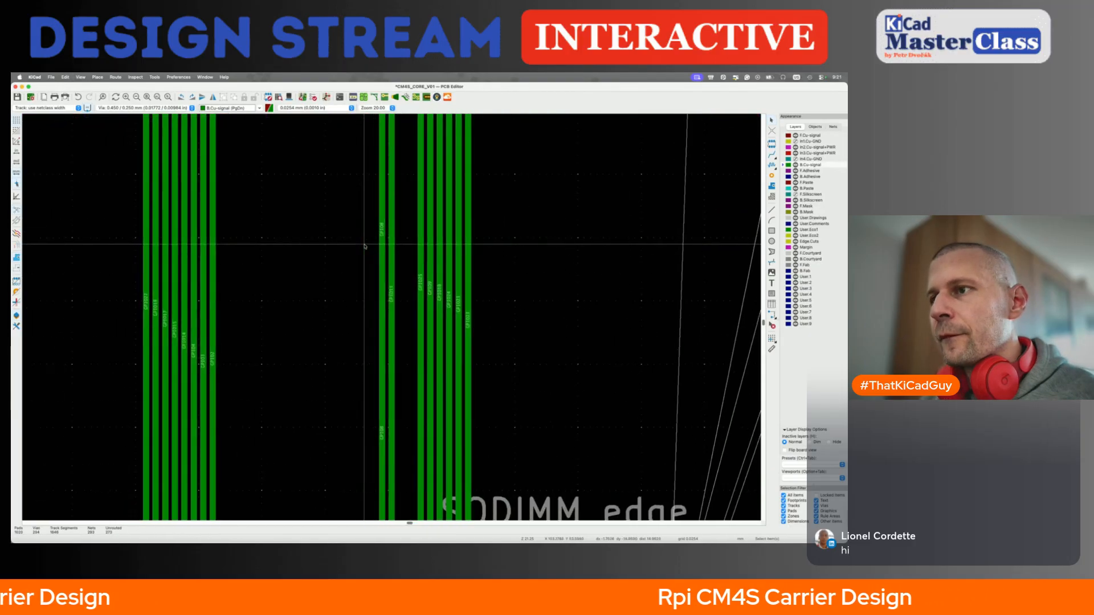
{"action": "left_click_drag", "start_coordinate": [400, 378], "coordinate": [397, 399]}
{"action": "scroll", "coordinate": [394, 377], "scroll_direction": "up", "scroll_amount": 10}
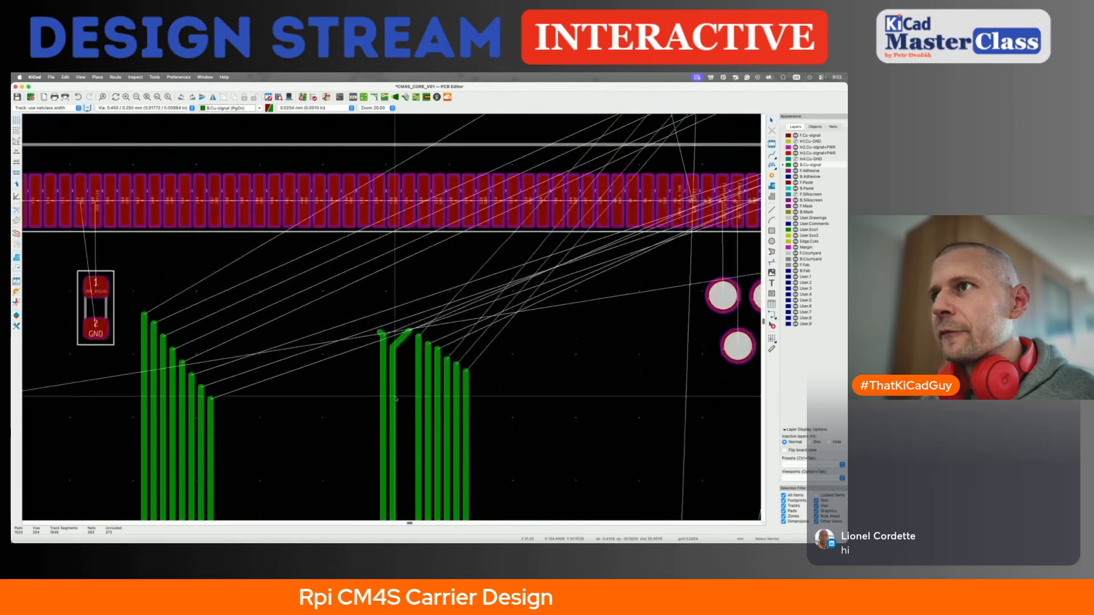
{"action": "left_click", "coordinate": [380, 338]}
{"action": "key", "text": "Delete"}
{"action": "scroll", "coordinate": [394, 371], "scroll_direction": "down", "scroll_amount": 2}
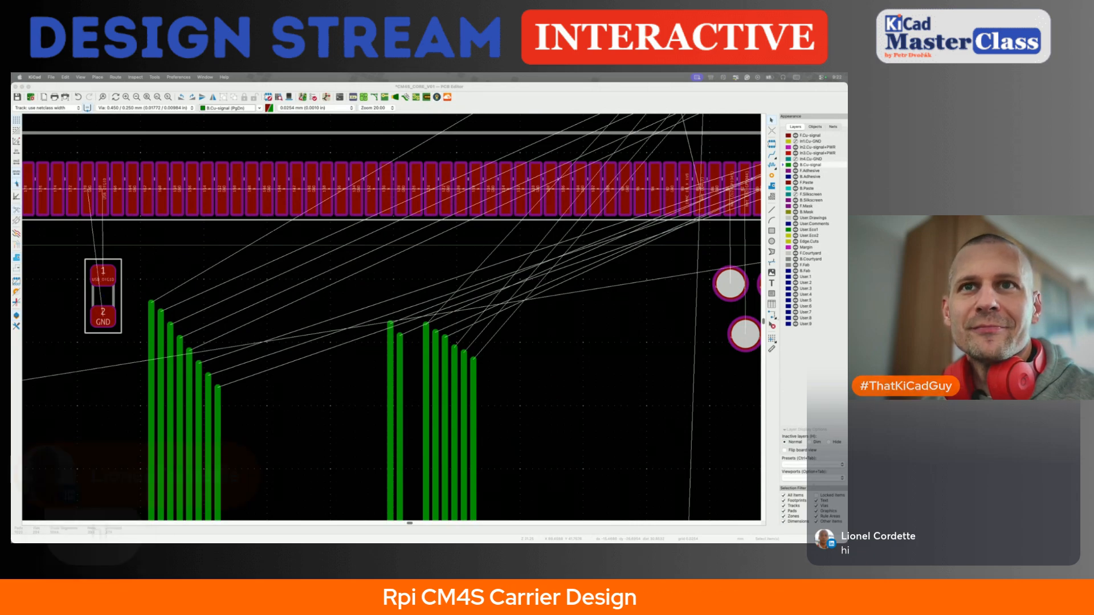
Move the GPIO25 track's long run alongside GPIO11 and delete the leftover diagonal at its free end
{"action": "left_click", "coordinate": [420, 414]}
{"action": "left_click", "coordinate": [425, 415]}
{"action": "key", "text": "d"}
{"action": "left_click", "coordinate": [398, 409]}
{"action": "left_click", "coordinate": [417, 335]}
{"action": "key", "text": "Delete"}
Move the long runs of GPIO9 and GPIO10 alongside GPIO25 and delete the diagonal leftovers at their free ends
{"action": "left_click", "coordinate": [436, 359]}
{"action": "key", "text": "d"}
{"action": "left_click", "coordinate": [415, 352]}
{"action": "key", "text": "Delete"}
{"action": "left_click", "coordinate": [444, 354]}
{"action": "key", "text": "d"}
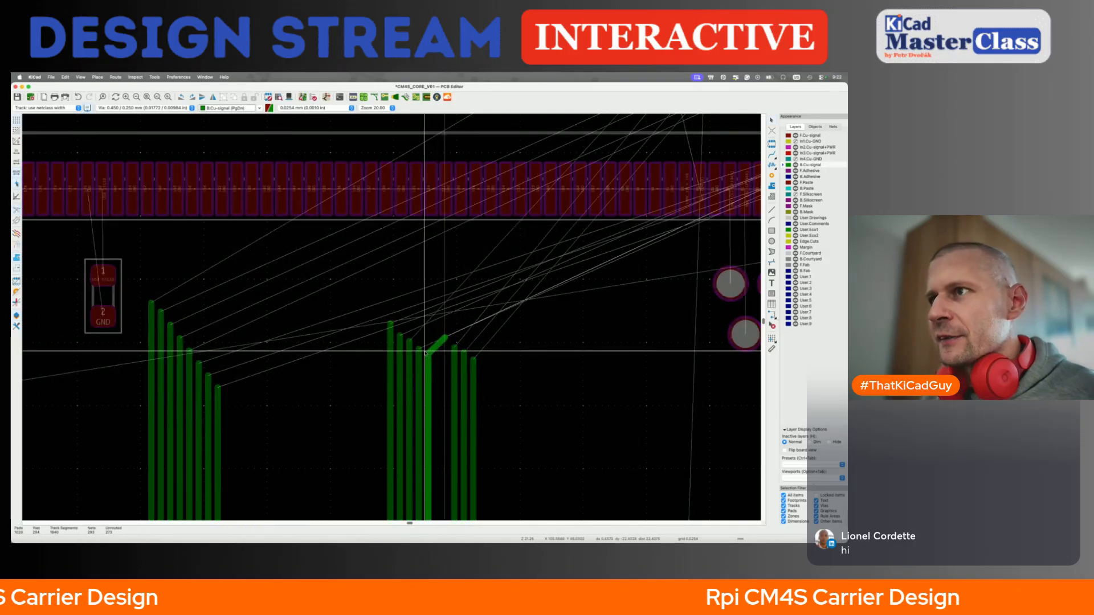
{"action": "left_click", "coordinate": [438, 349]}
{"action": "key", "text": "Delete"}
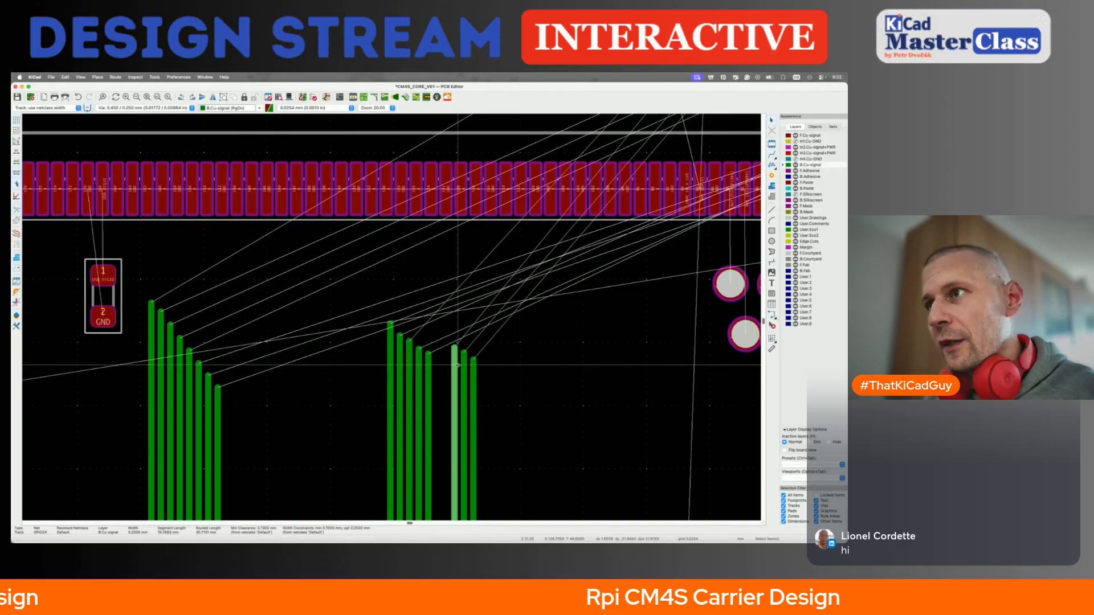
Move the long runs of GPIO24 and GPIO23 alongside GPIO10 and delete the diagonal leftovers at their free ends
{"action": "scroll", "coordinate": [454, 346], "scroll_direction": "up", "scroll_amount": 5}
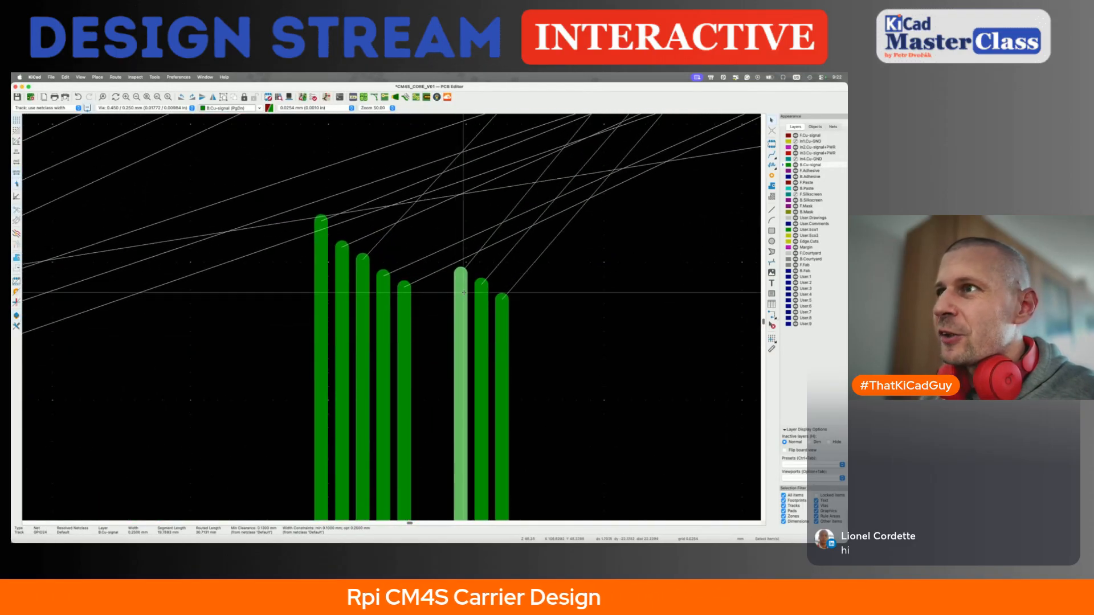
{"action": "key", "text": "d"}
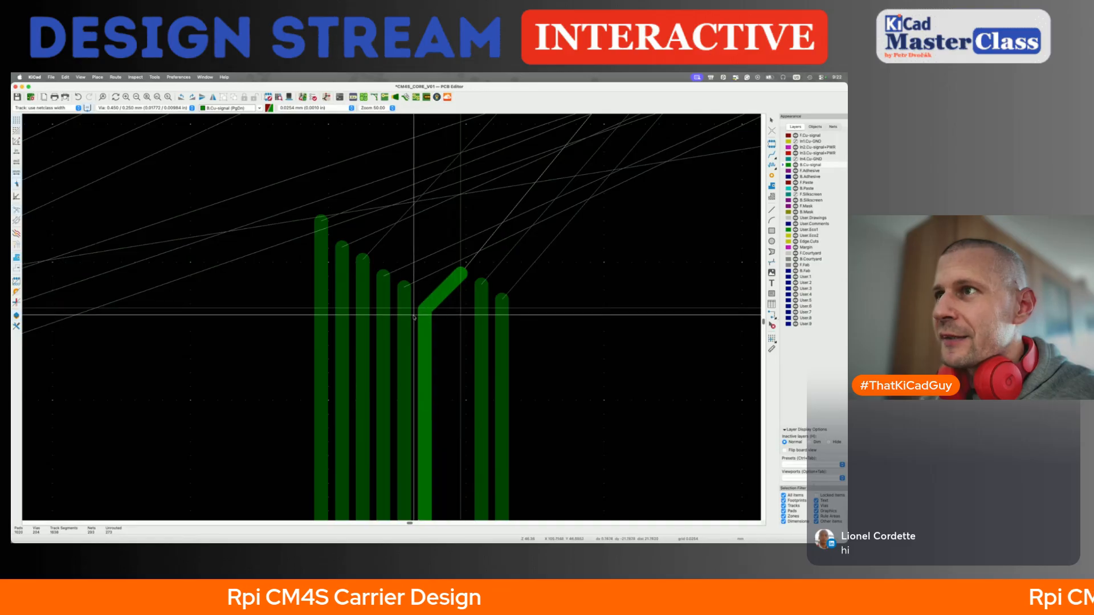
{"action": "left_click", "coordinate": [425, 316]}
{"action": "left_click", "coordinate": [443, 293]}
{"action": "key", "text": "Delete"}
{"action": "key", "text": "d"}
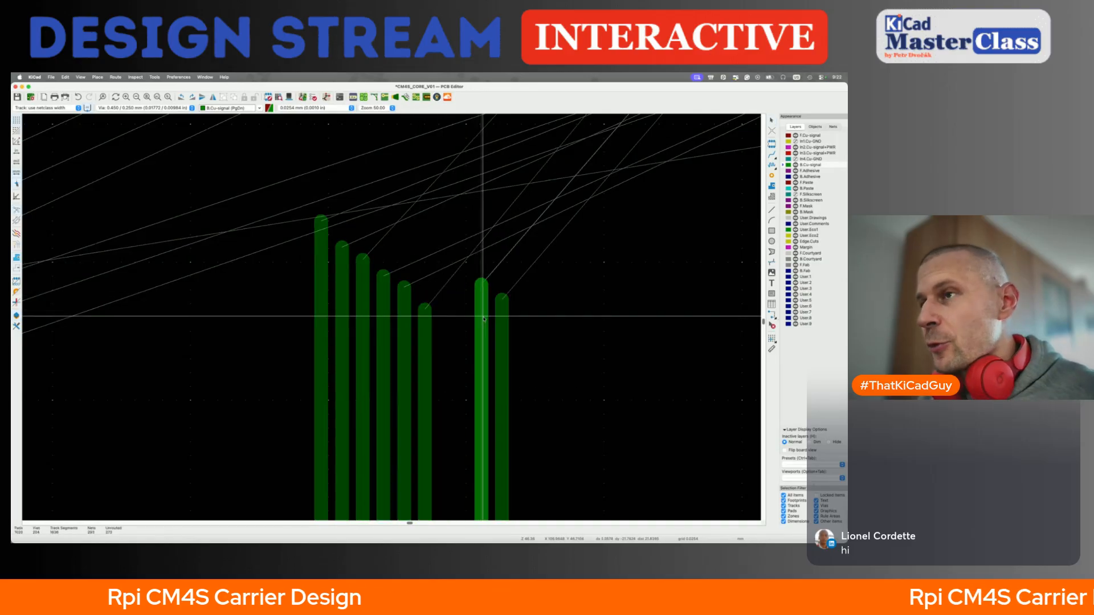
{"action": "left_click", "coordinate": [445, 317]}
{"action": "left_click", "coordinate": [465, 303]}
{"action": "key", "text": "Delete"}
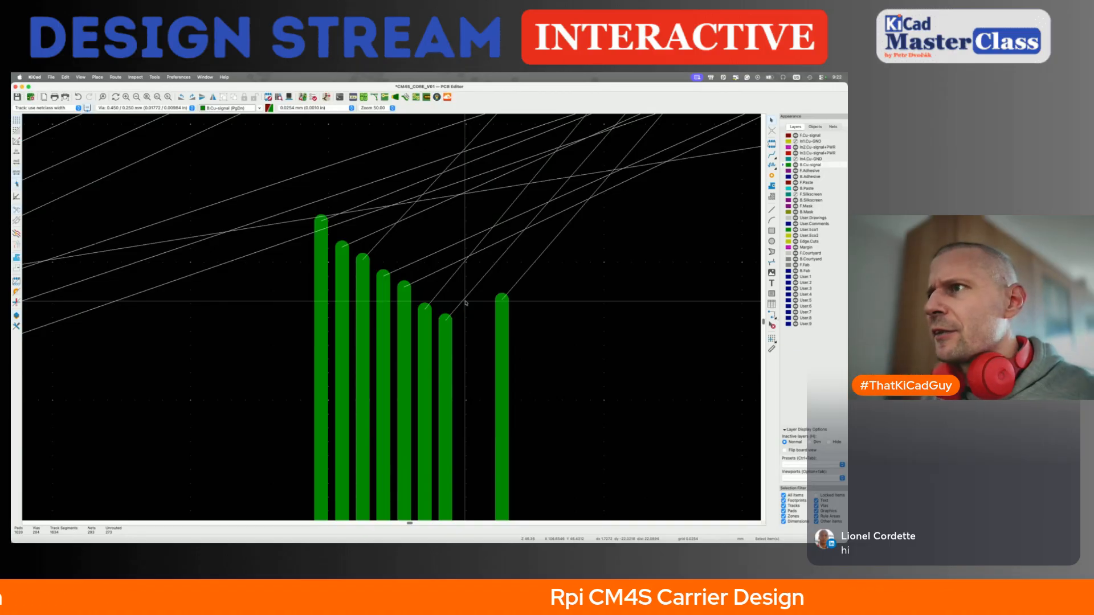
Move the GPIO22 track's long run alongside GPIO23, delete the leftover diagonal at its free end, and save the board
{"action": "left_click", "coordinate": [502, 319]}
{"action": "key", "text": "d"}
{"action": "left_click", "coordinate": [483, 312]}
{"action": "key", "text": "Delete"}
{"action": "key", "text": "super+s"}
Examine both GPIO bundles between the ICs and the SODIMM socket, including their bends around the first two ICs' vias
{"action": "scroll", "coordinate": [483, 314], "scroll_direction": "down", "scroll_amount": 5}
{"action": "scroll", "coordinate": [482, 315], "scroll_direction": "down", "scroll_amount": 8}
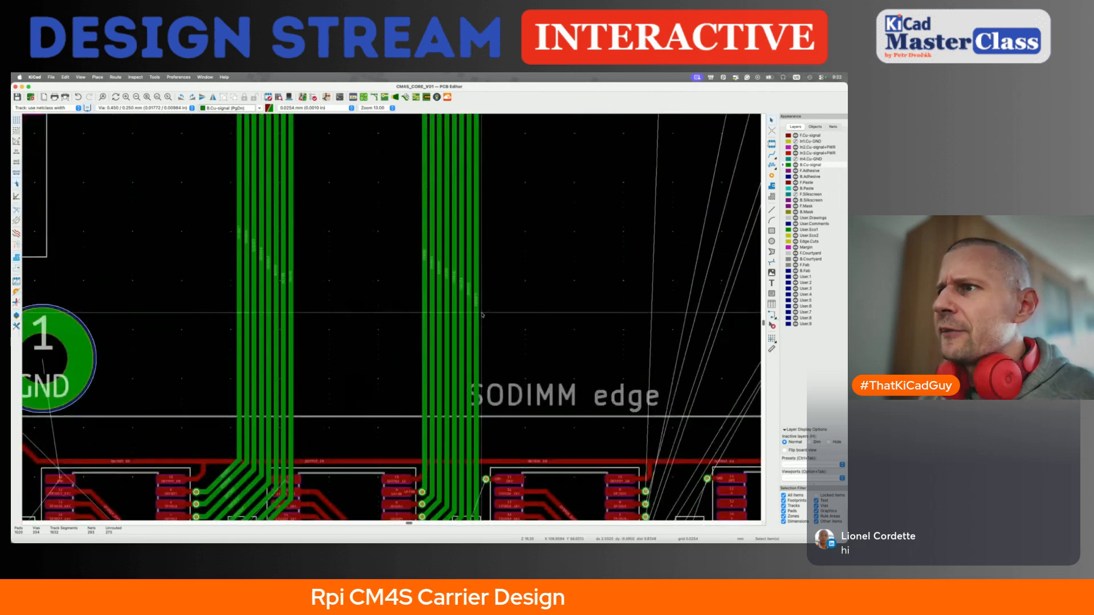
{"action": "scroll", "coordinate": [482, 314], "scroll_direction": "down", "scroll_amount": 3}
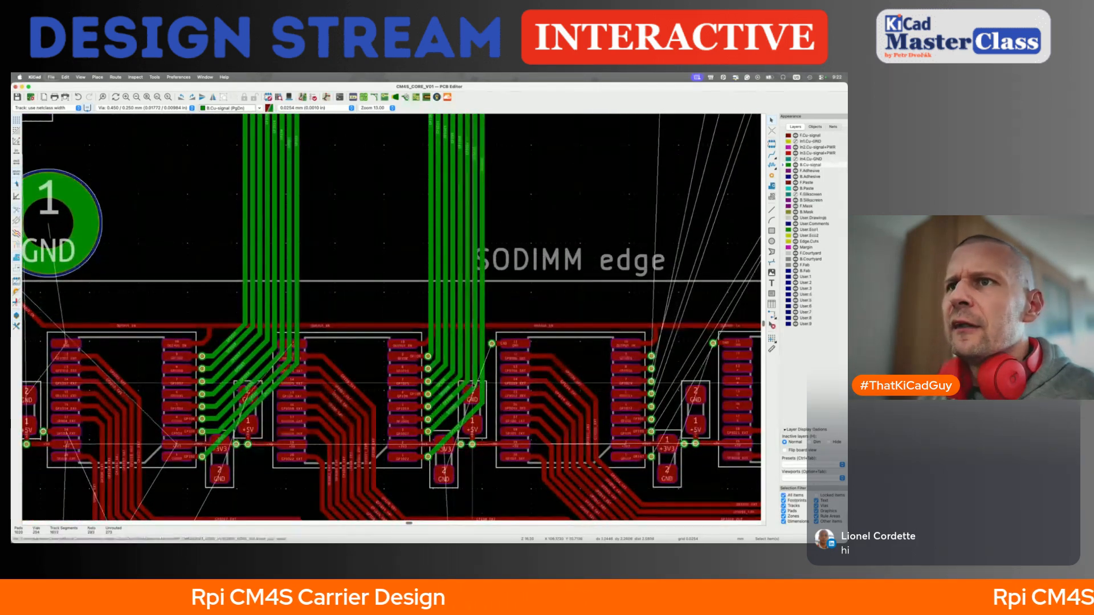
{"action": "scroll", "coordinate": [473, 384], "scroll_direction": "down", "scroll_amount": 1}
{"action": "middle_click_drag", "start_coordinate": [472, 388], "coordinate": [436, 462]}
{"action": "scroll", "coordinate": [436, 461], "scroll_direction": "down", "scroll_amount": 5}
{"action": "middle_click_drag", "start_coordinate": [436, 395], "coordinate": [437, 401]}
{"action": "scroll", "coordinate": [428, 467], "scroll_direction": "up", "scroll_amount": 5}
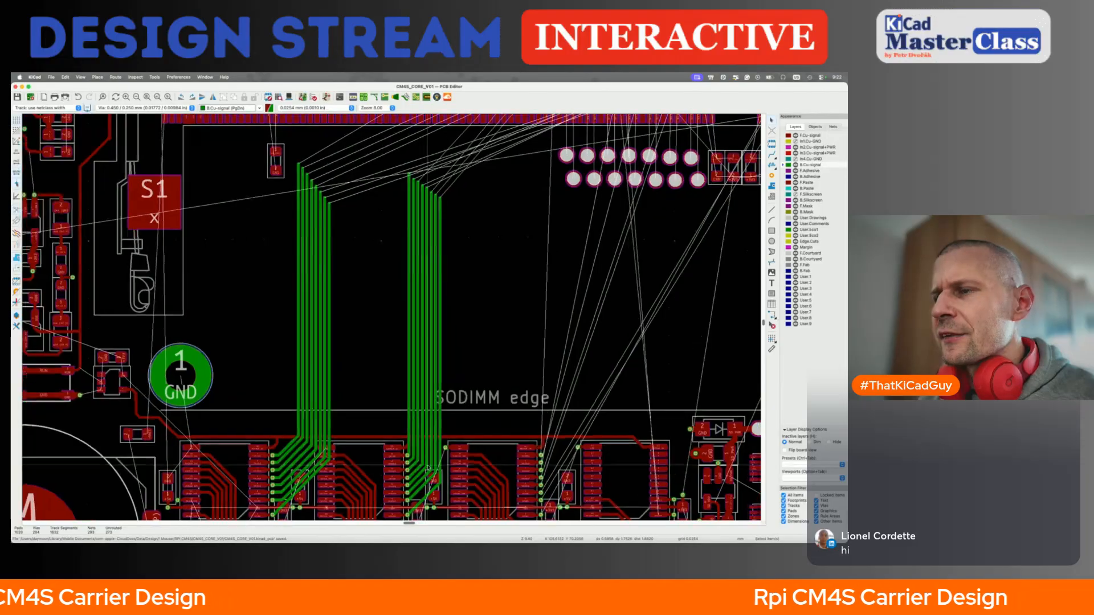
{"action": "scroll", "coordinate": [429, 468], "scroll_direction": "down", "scroll_amount": 1}
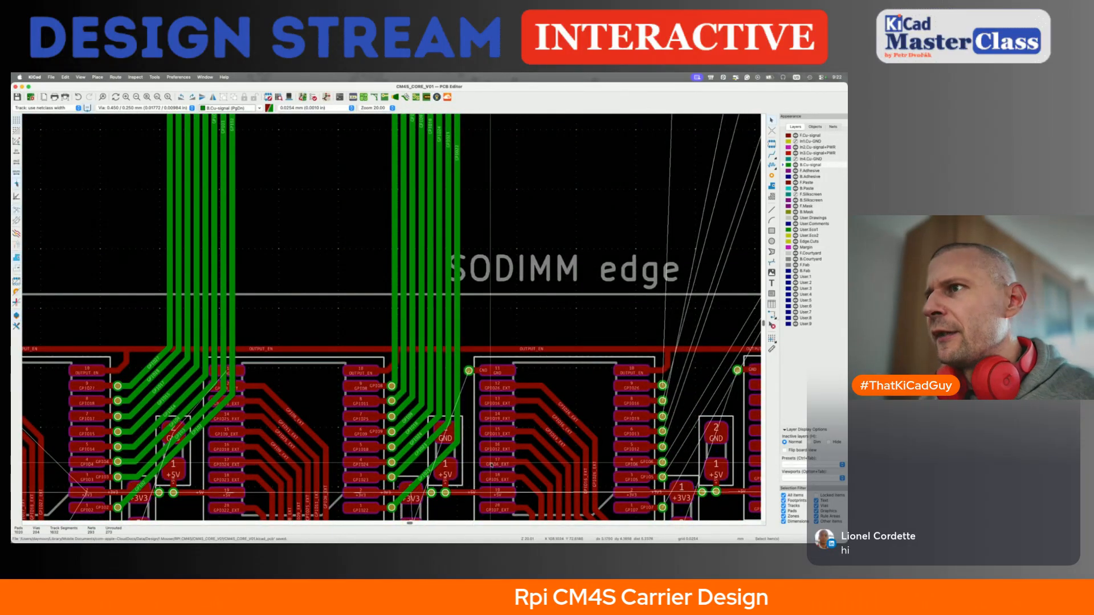
Reposition the GND via next to pin 11 of the fourth IC
{"action": "scroll", "coordinate": [491, 464], "scroll_direction": "down", "scroll_amount": 5}
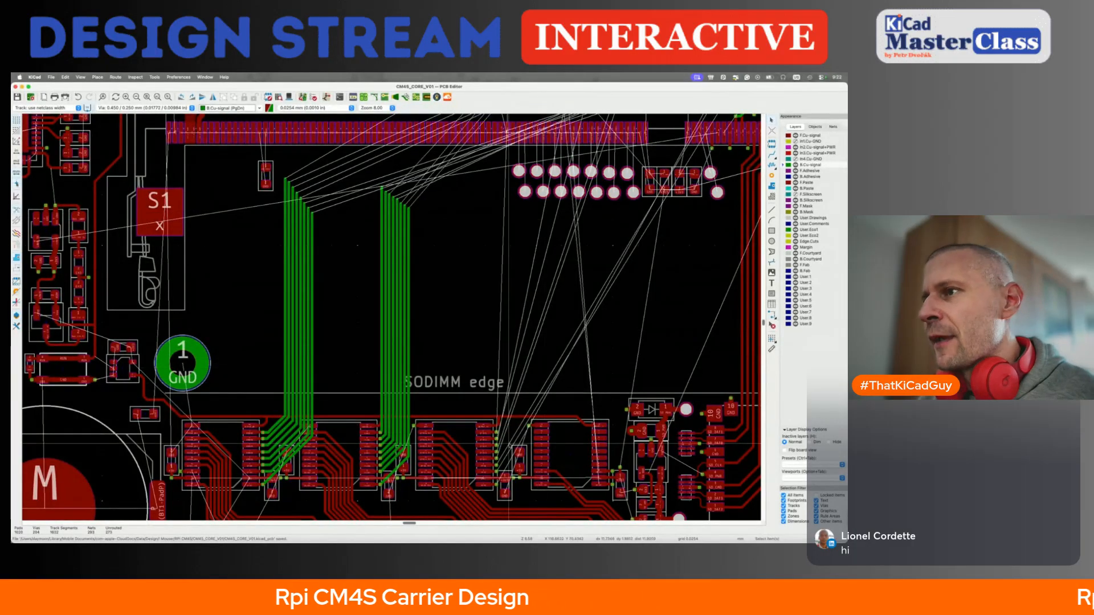
{"action": "scroll", "coordinate": [530, 456], "scroll_direction": "up", "scroll_amount": 5}
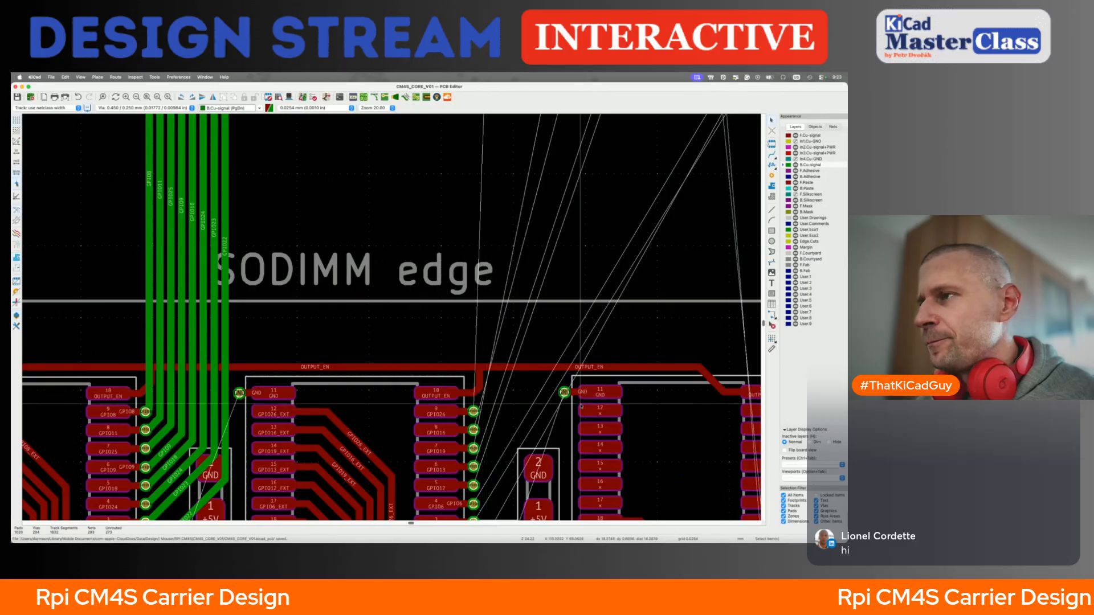
{"action": "scroll", "coordinate": [576, 410], "scroll_direction": "up", "scroll_amount": 4}
{"action": "key", "text": "d"}
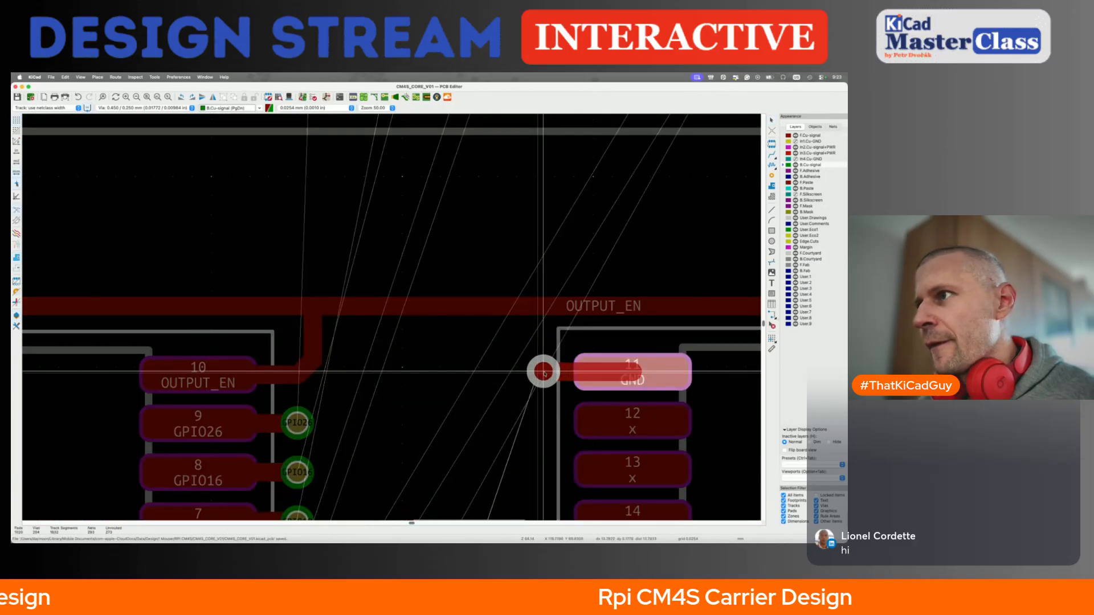
{"action": "left_click", "coordinate": [544, 373]}
{"action": "scroll", "coordinate": [543, 374], "scroll_direction": "down", "scroll_amount": 4}
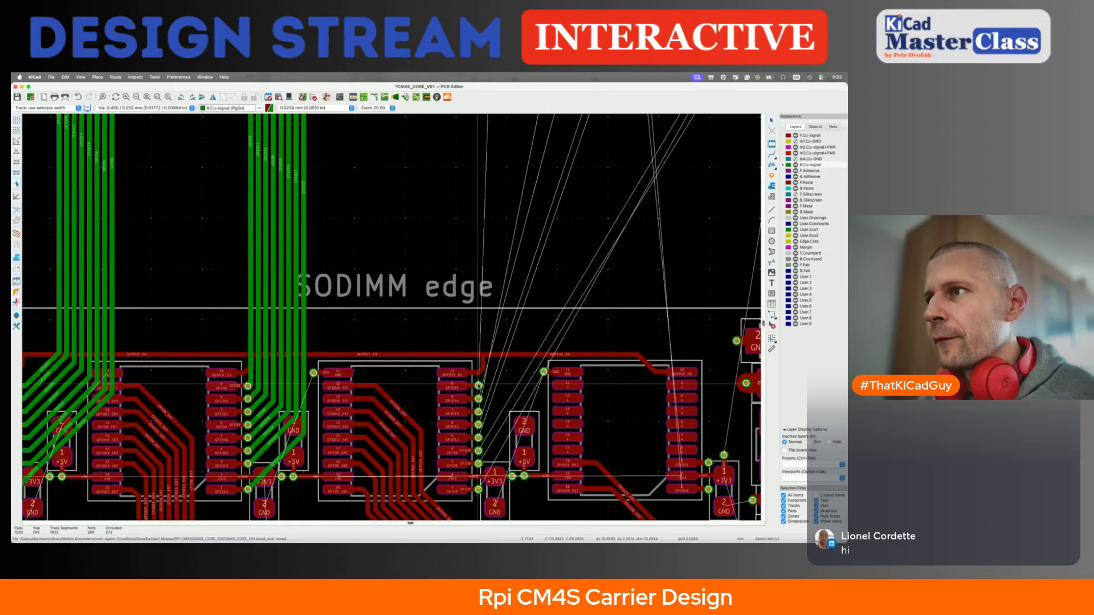
Route GPIO26 on the bottom layer from its via at the third IC straight up to just below the SODIMM socket
{"action": "key", "text": "x"}
{"action": "scroll", "coordinate": [481, 365], "scroll_direction": "up", "scroll_amount": 10}
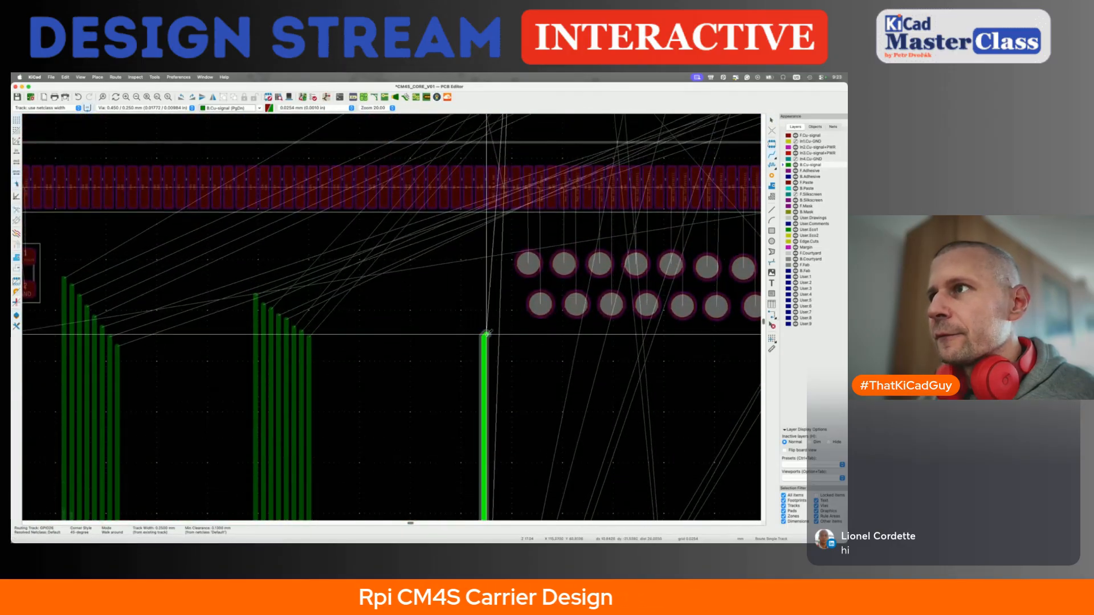
{"action": "scroll", "coordinate": [485, 313], "scroll_direction": "down", "scroll_amount": 7}
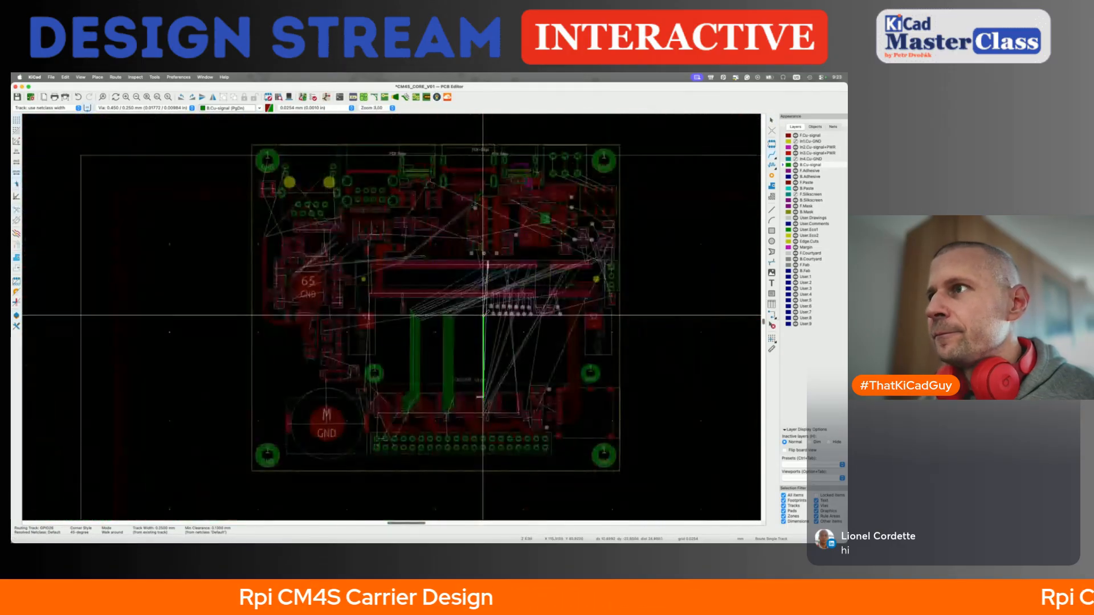
{"action": "scroll", "coordinate": [484, 315], "scroll_direction": "up", "scroll_amount": 4}
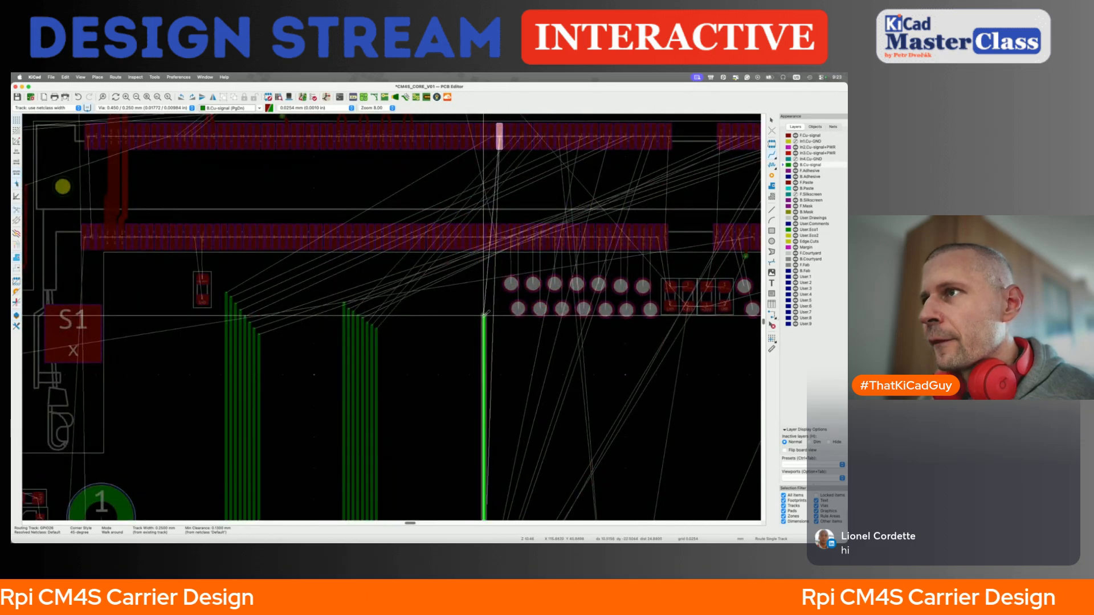
{"action": "double_click", "coordinate": [484, 316]}
{"action": "scroll", "coordinate": [484, 313], "scroll_direction": "down", "scroll_amount": 8}
{"action": "key", "text": "Escape"}
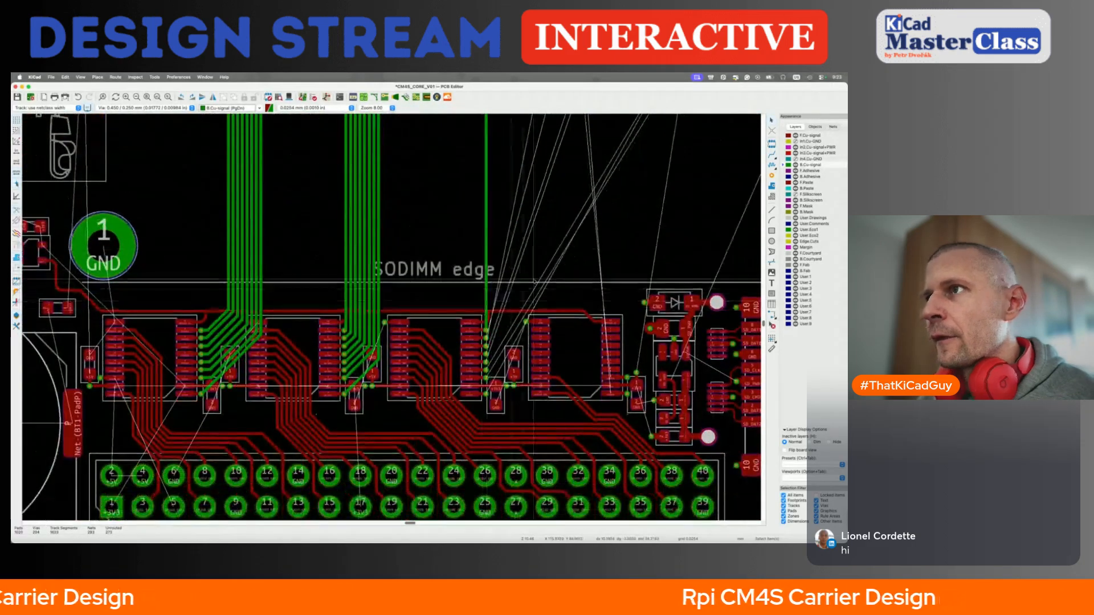
Route GPIO16 from the third IC's via up to the same height and move GPIO26's long run close alongside it
{"action": "key", "text": "x"}
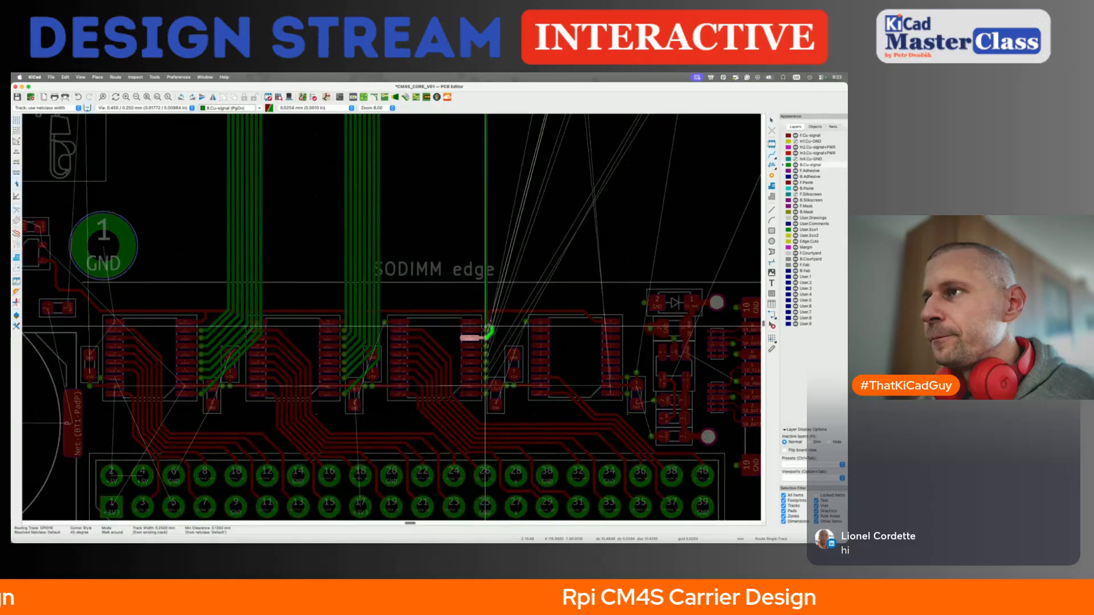
{"action": "scroll", "coordinate": [489, 328], "scroll_direction": "up", "scroll_amount": 2}
{"action": "scroll", "coordinate": [493, 322], "scroll_direction": "up", "scroll_amount": 2}
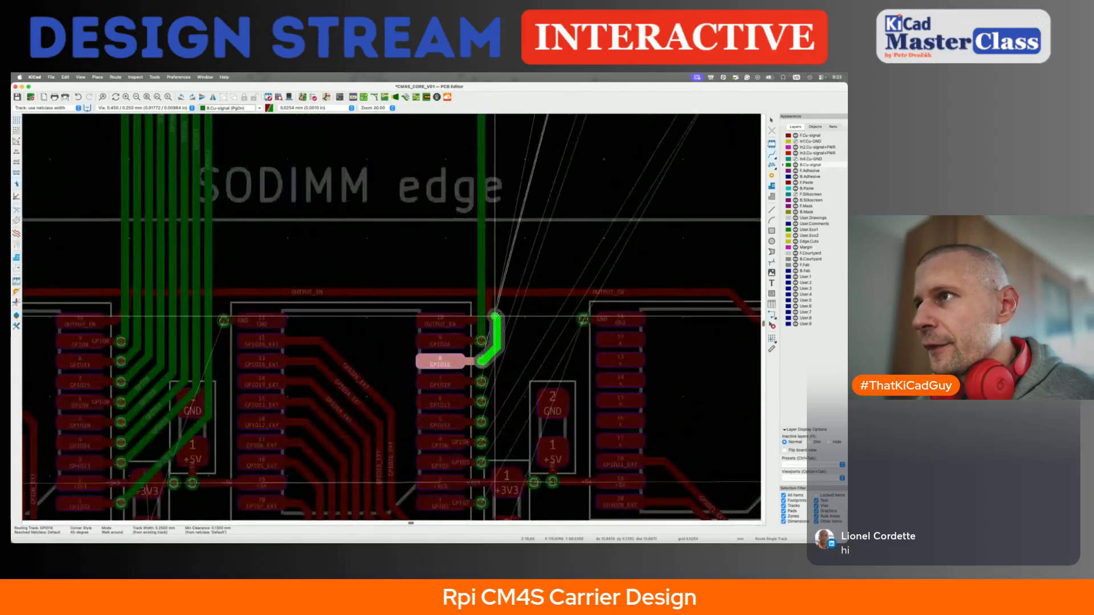
{"action": "scroll", "coordinate": [497, 315], "scroll_direction": "up", "scroll_amount": 10}
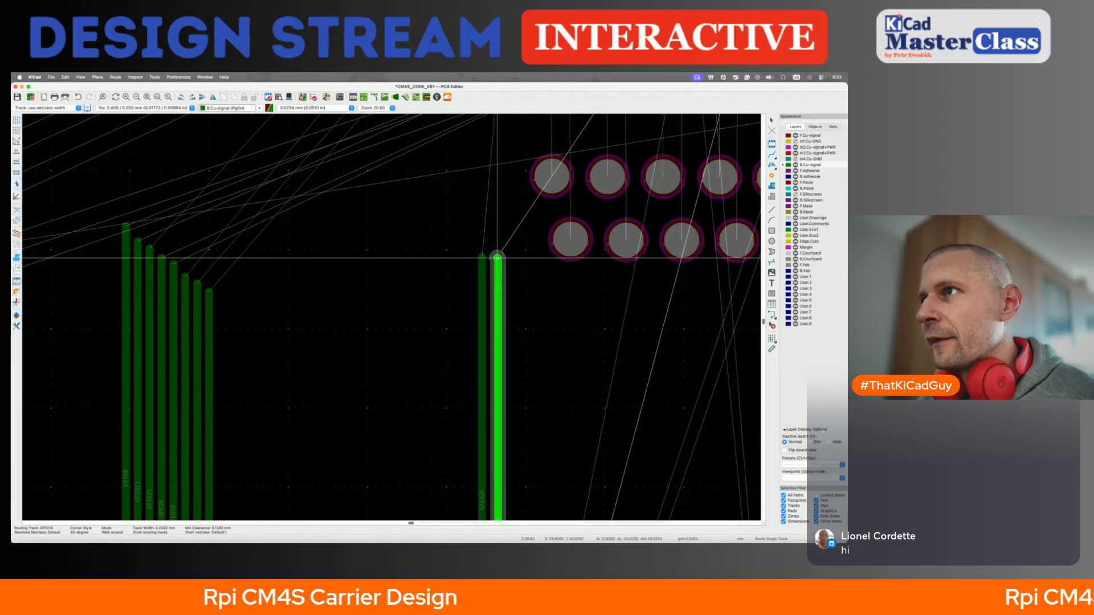
{"action": "left_click", "coordinate": [498, 258]}
{"action": "key", "text": "Escape"}
{"action": "left_click_drag", "start_coordinate": [483, 400], "coordinate": [490, 400]}
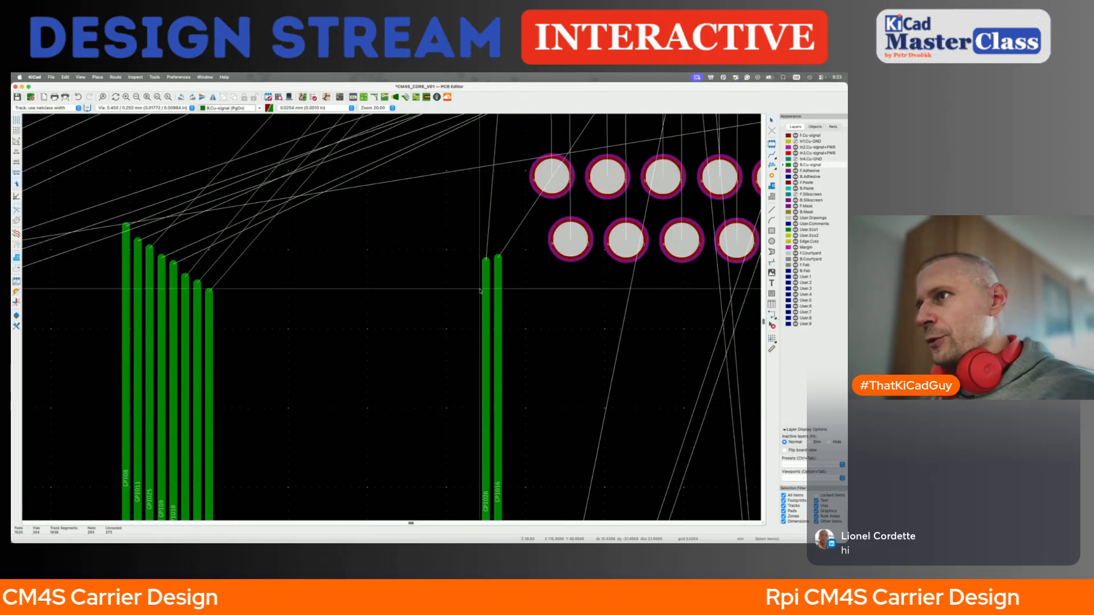
Route GPIO19 from the third IC's via up alongside GPIO16, ending just below the SODIMM socket
{"action": "scroll", "coordinate": [485, 303], "scroll_direction": "down", "scroll_amount": 3}
{"action": "scroll", "coordinate": [484, 349], "scroll_direction": "down", "scroll_amount": 5}
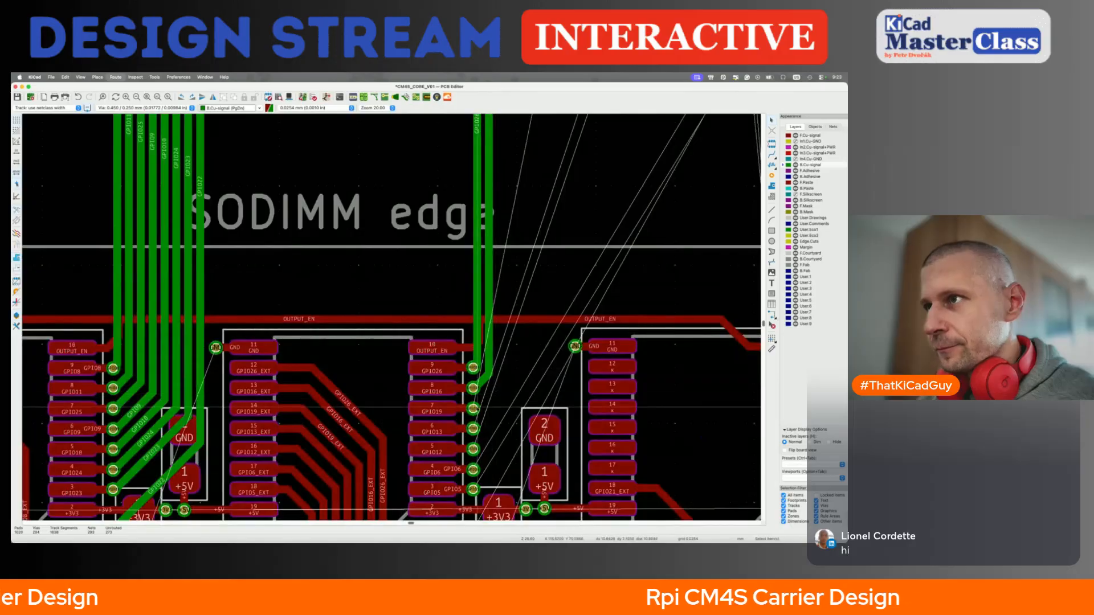
{"action": "key", "text": "x"}
{"action": "scroll", "coordinate": [498, 347], "scroll_direction": "up", "scroll_amount": 6}
{"action": "scroll", "coordinate": [498, 347], "scroll_direction": "up", "scroll_amount": 1}
{"action": "key", "text": "Escape"}
Route GPIO13 from the third IC's via up alongside GPIO19, ending slightly lower than its neighbour
{"action": "scroll", "coordinate": [491, 435], "scroll_direction": "down", "scroll_amount": 7}
{"action": "scroll", "coordinate": [490, 435], "scroll_direction": "down", "scroll_amount": 2}
{"action": "key", "text": "x"}
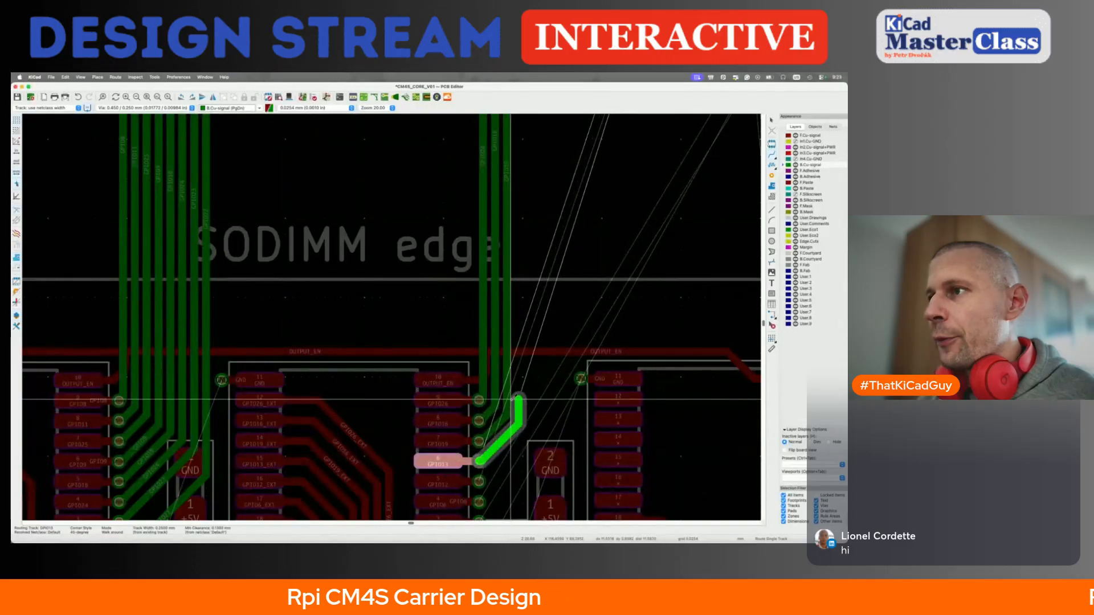
{"action": "scroll", "coordinate": [515, 396], "scroll_direction": "up", "scroll_amount": 8}
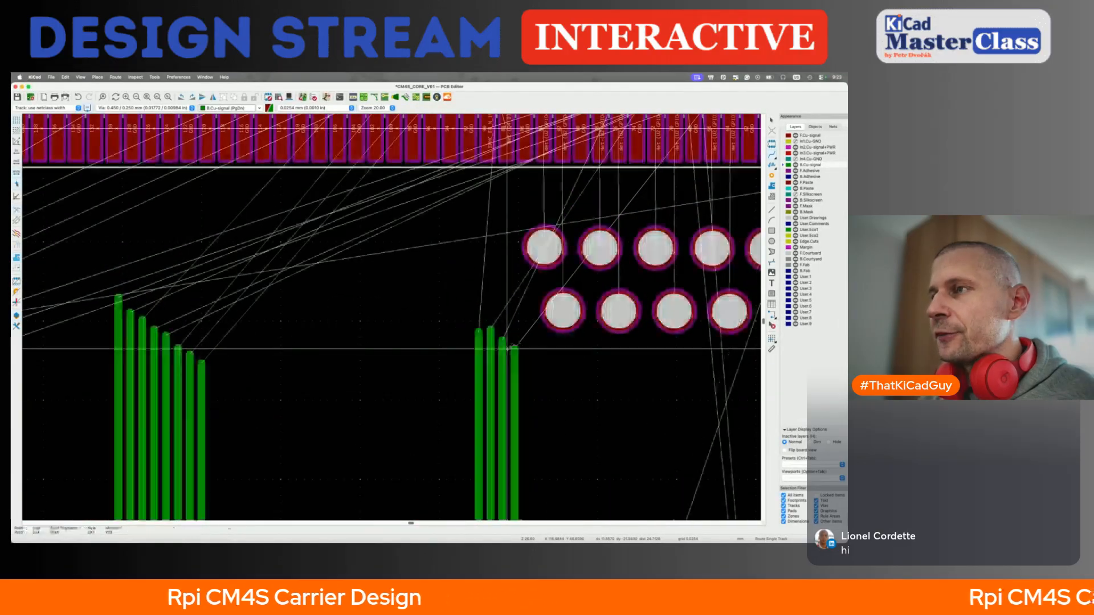
{"action": "key", "text": "Escape"}
Route GPIO12 and GPIO6 from the third IC's vias up alongside GPIO13, extending the stepped ends of the bundle
{"action": "scroll", "coordinate": [507, 349], "scroll_direction": "down", "scroll_amount": 9}
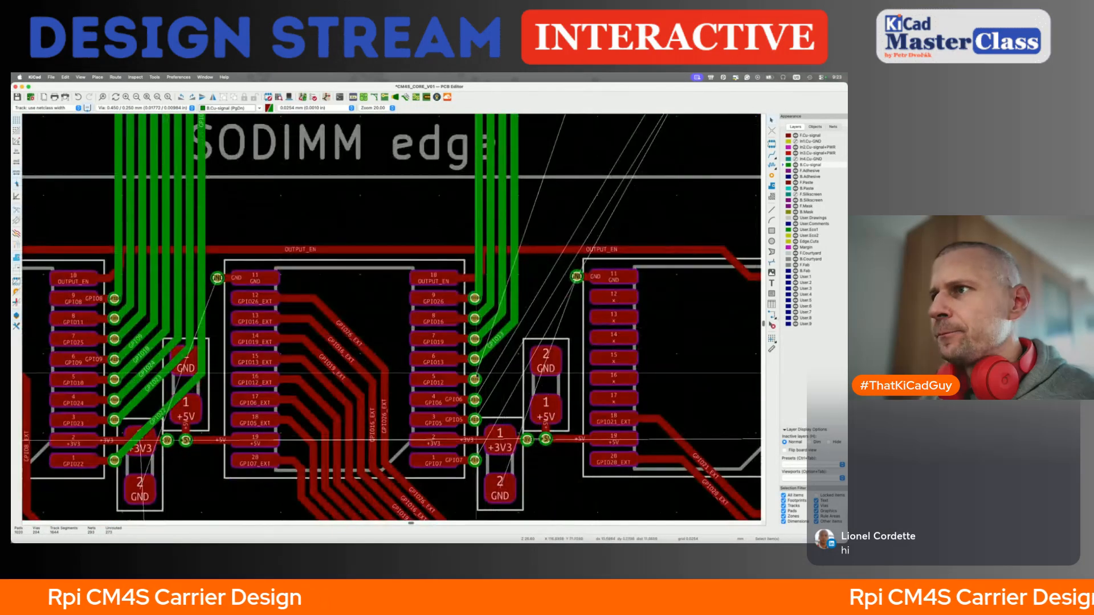
{"action": "key", "text": "x"}
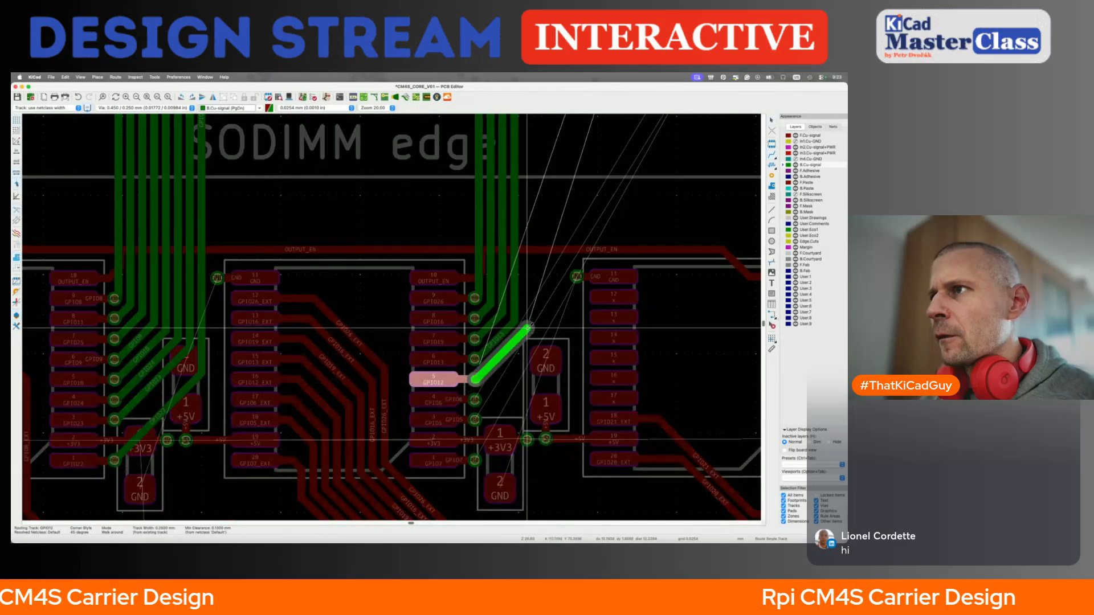
{"action": "scroll", "coordinate": [525, 305], "scroll_direction": "up", "scroll_amount": 8}
{"action": "double_click", "coordinate": [524, 295]}
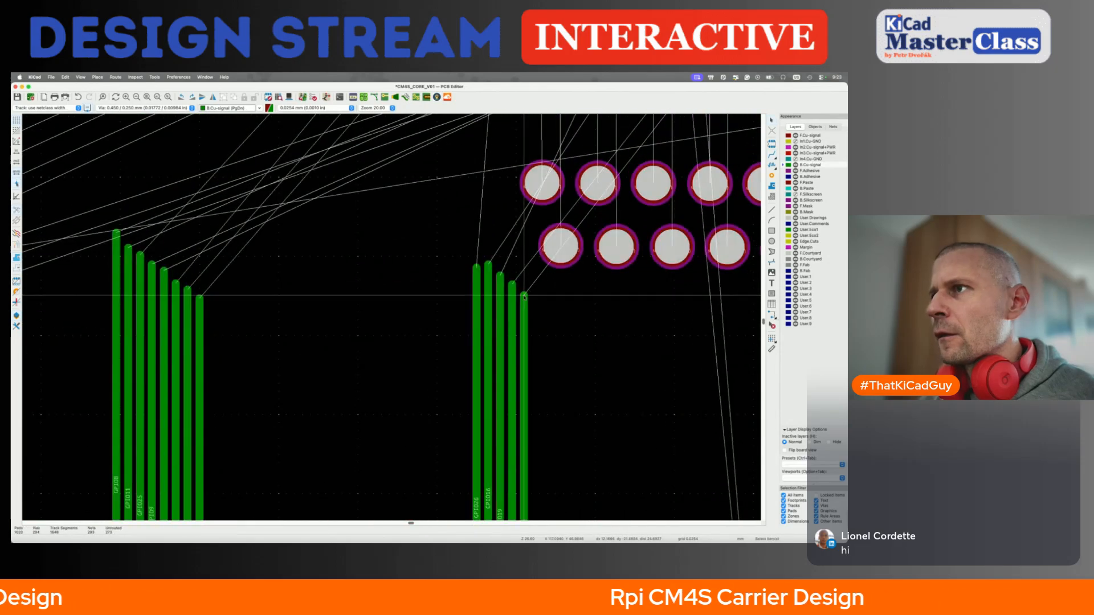
{"action": "scroll", "coordinate": [525, 295], "scroll_direction": "down", "scroll_amount": 9}
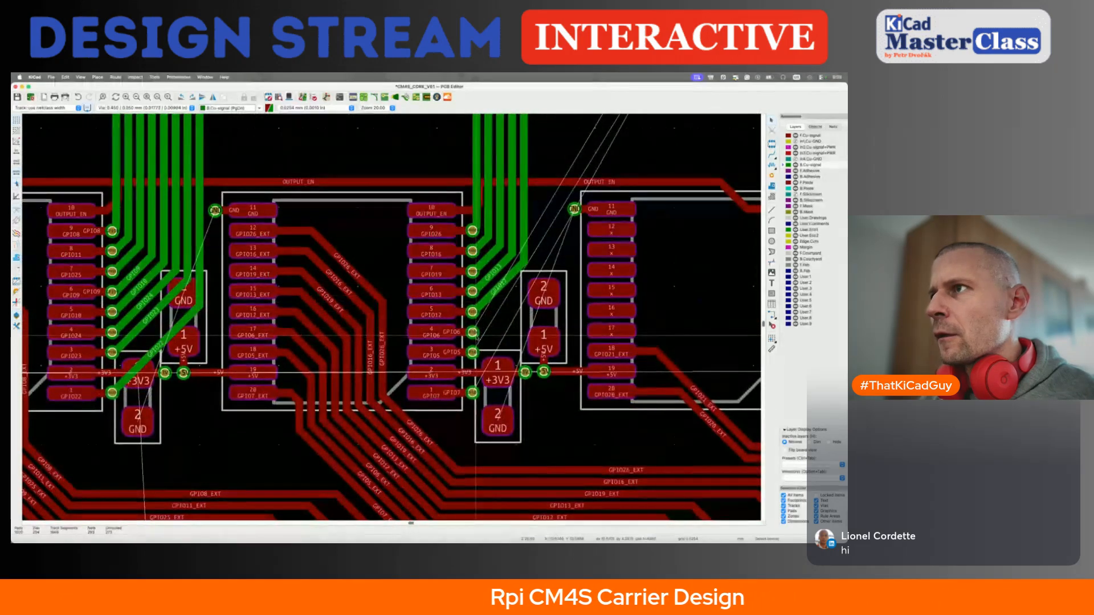
{"action": "key", "text": "x"}
{"action": "scroll", "coordinate": [535, 231], "scroll_direction": "up", "scroll_amount": 9}
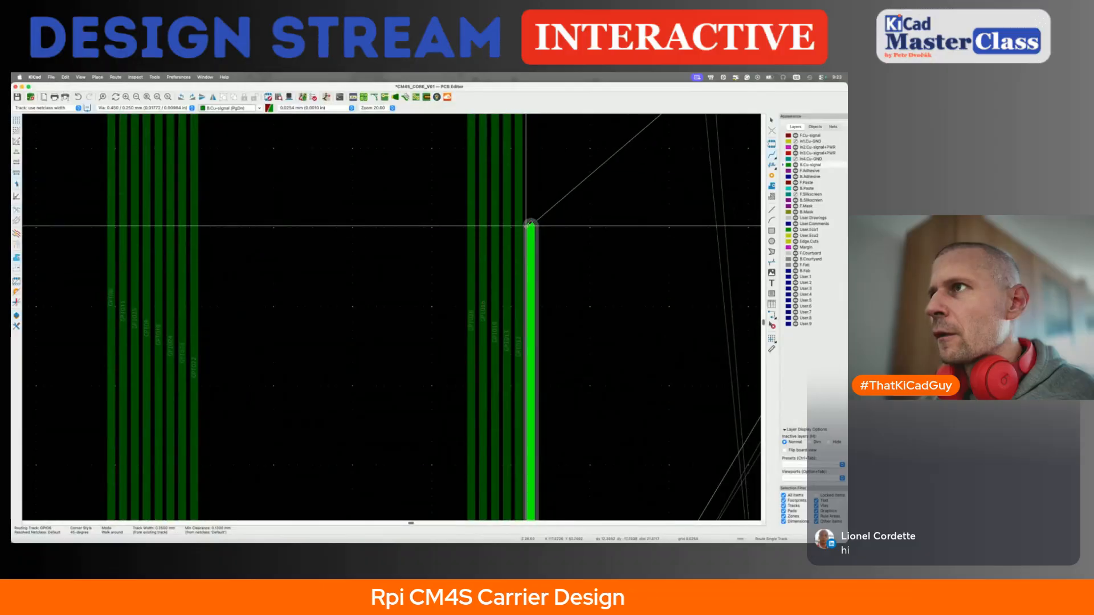
{"action": "key", "text": "Escape"}
Route GPIO5 from the third IC's via up alongside GPIO6 to the end of the bundle, and save the board
{"action": "scroll", "coordinate": [529, 367], "scroll_direction": "down", "scroll_amount": 9}
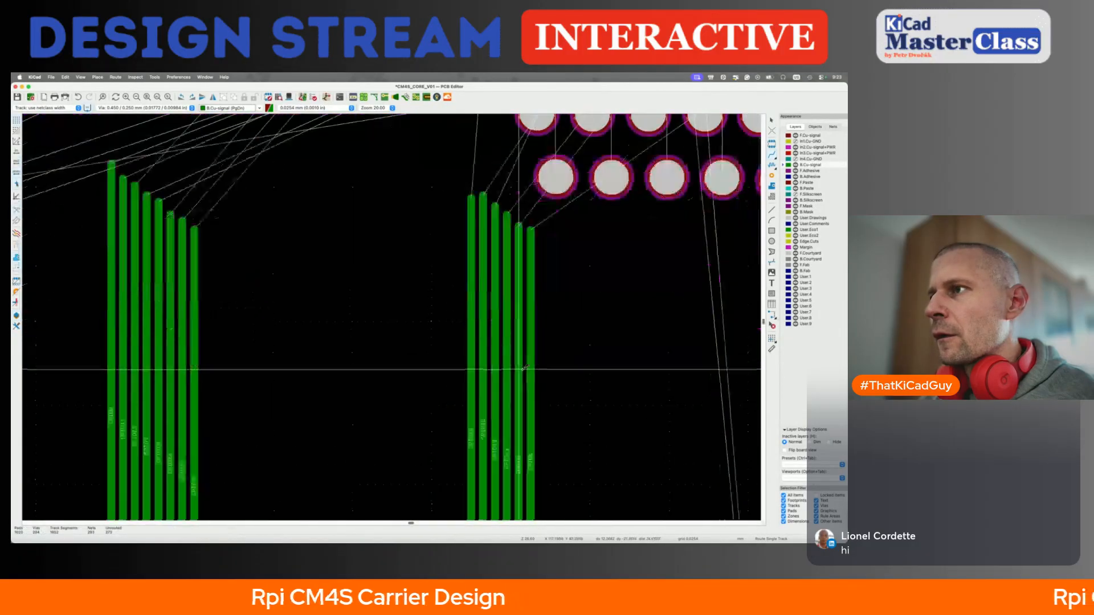
{"action": "key", "text": "x"}
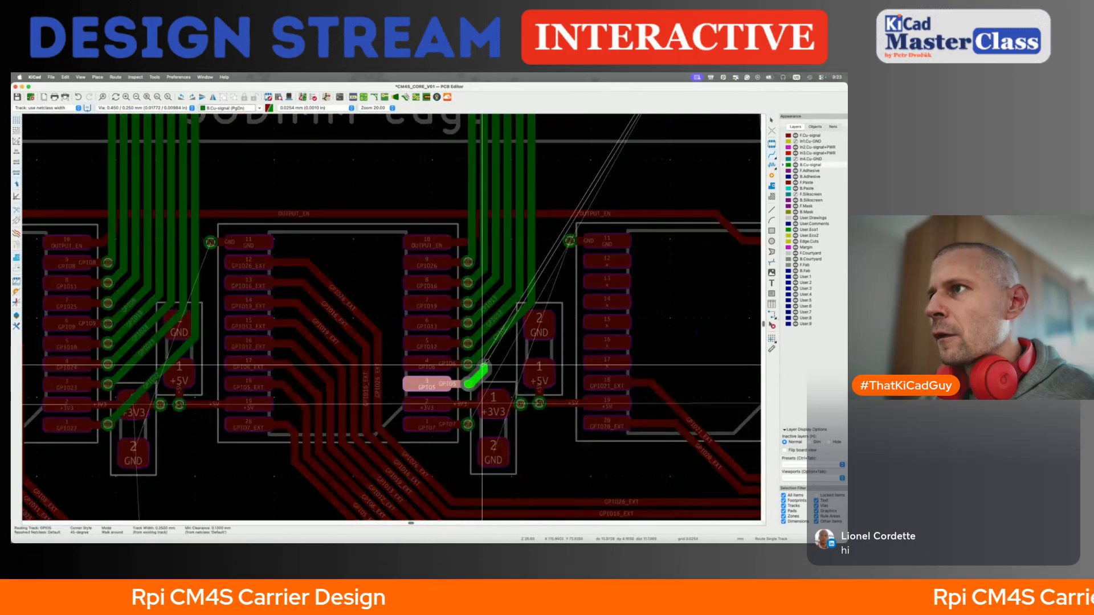
{"action": "scroll", "coordinate": [541, 265], "scroll_direction": "up", "scroll_amount": 5}
{"action": "scroll", "coordinate": [540, 265], "scroll_direction": "up", "scroll_amount": 3}
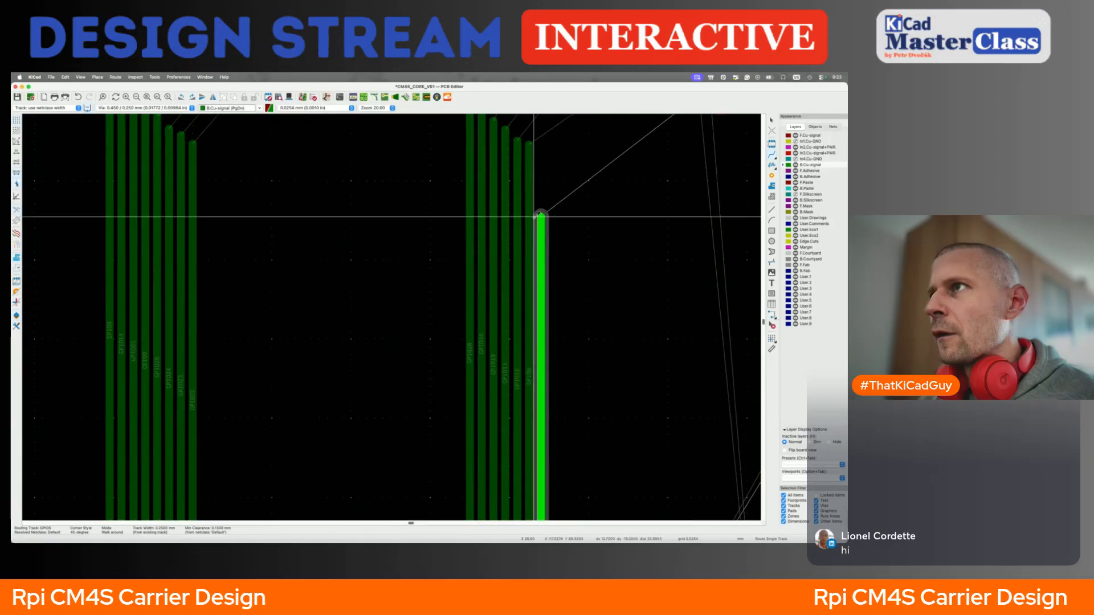
{"action": "left_click", "coordinate": [541, 149]}
{"action": "key", "text": "Escape"}
{"action": "scroll", "coordinate": [519, 387], "scroll_direction": "down", "scroll_amount": 4}
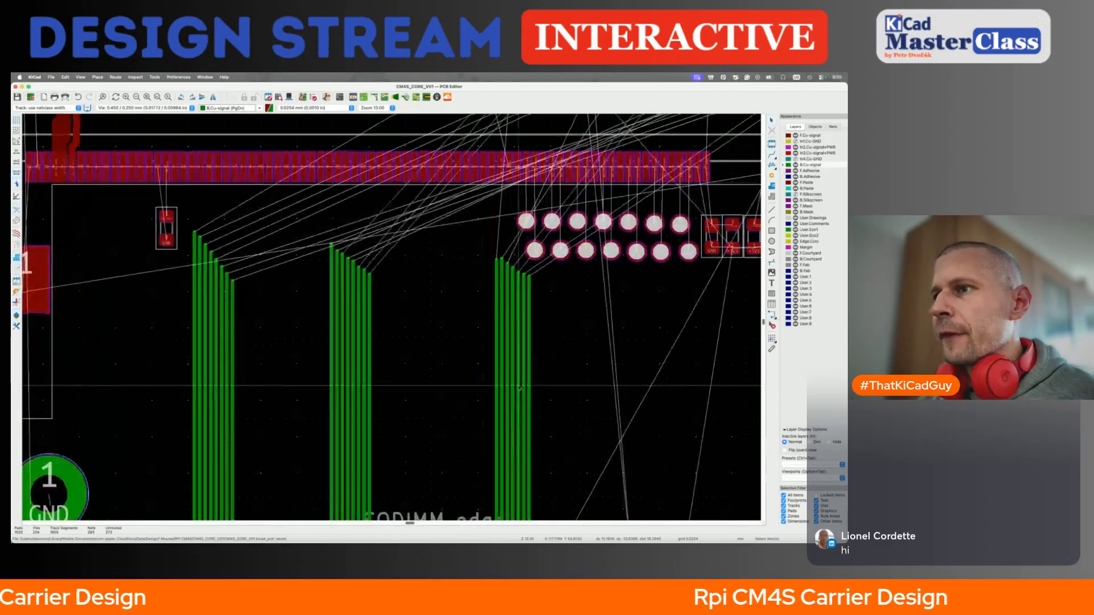
{"action": "scroll", "coordinate": [518, 386], "scroll_direction": "down", "scroll_amount": 8}
{"action": "key", "text": "super+s"}
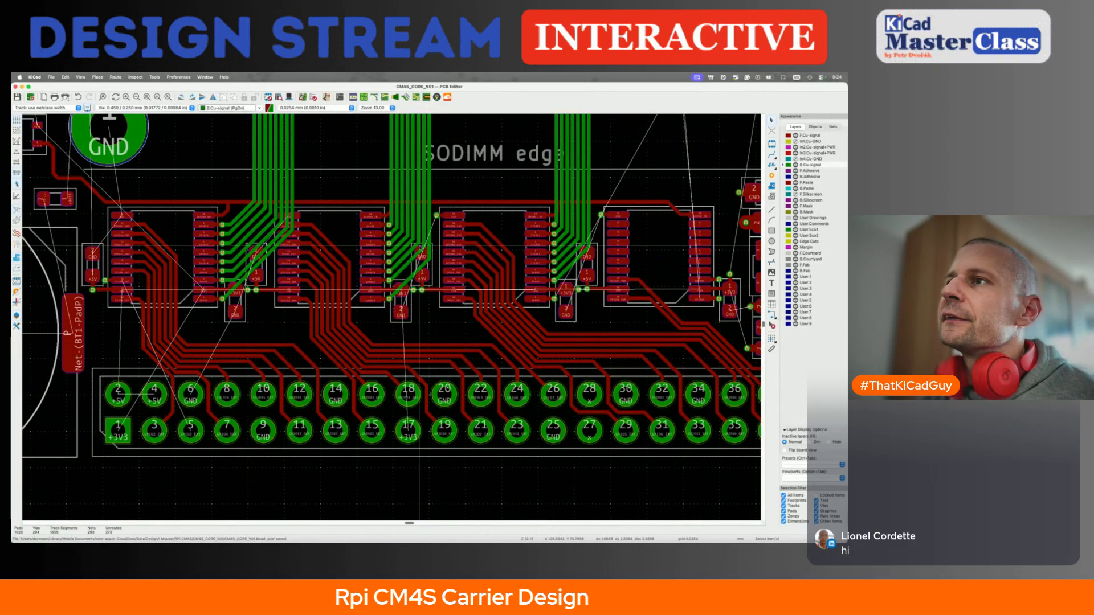
Pull GPIO22's diagonal segment beside the second IC close alongside GPIO23's diagonal, with a short vertical stub at its via
{"action": "scroll", "coordinate": [420, 246], "scroll_direction": "up", "scroll_amount": 7}
{"action": "key", "text": "d"}
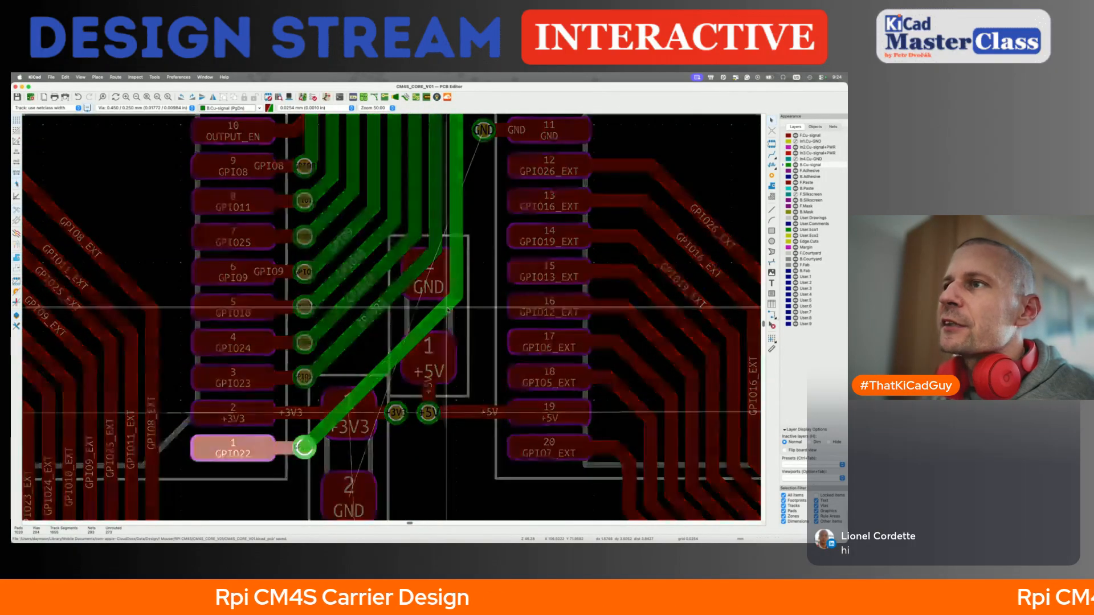
{"action": "left_click", "coordinate": [422, 297]}
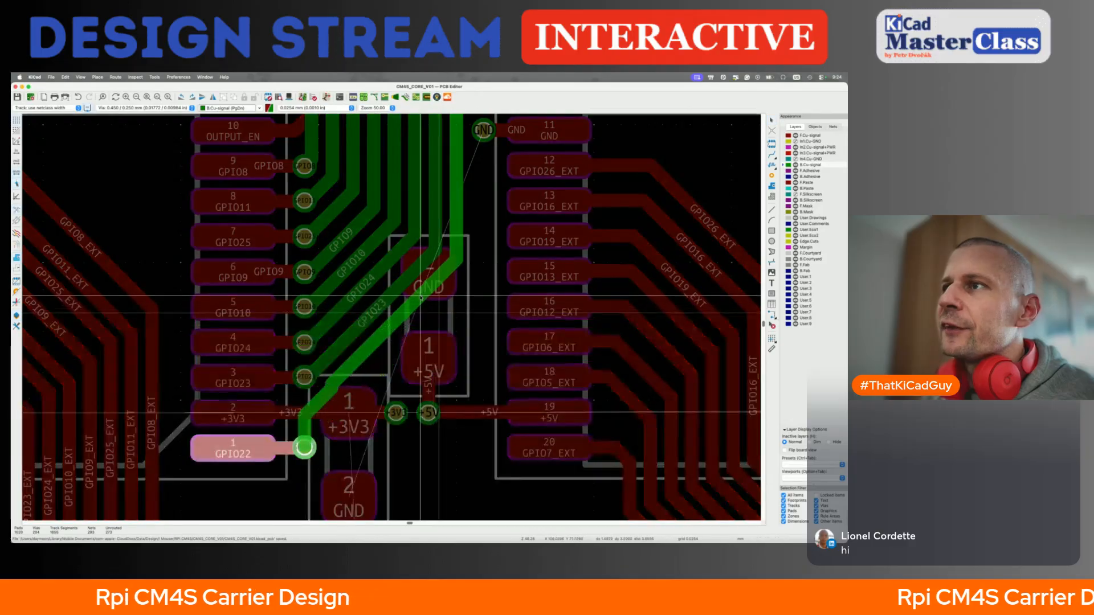
{"action": "left_click", "coordinate": [415, 308]}
{"action": "key", "text": "d"}
{"action": "left_click", "coordinate": [386, 338]}
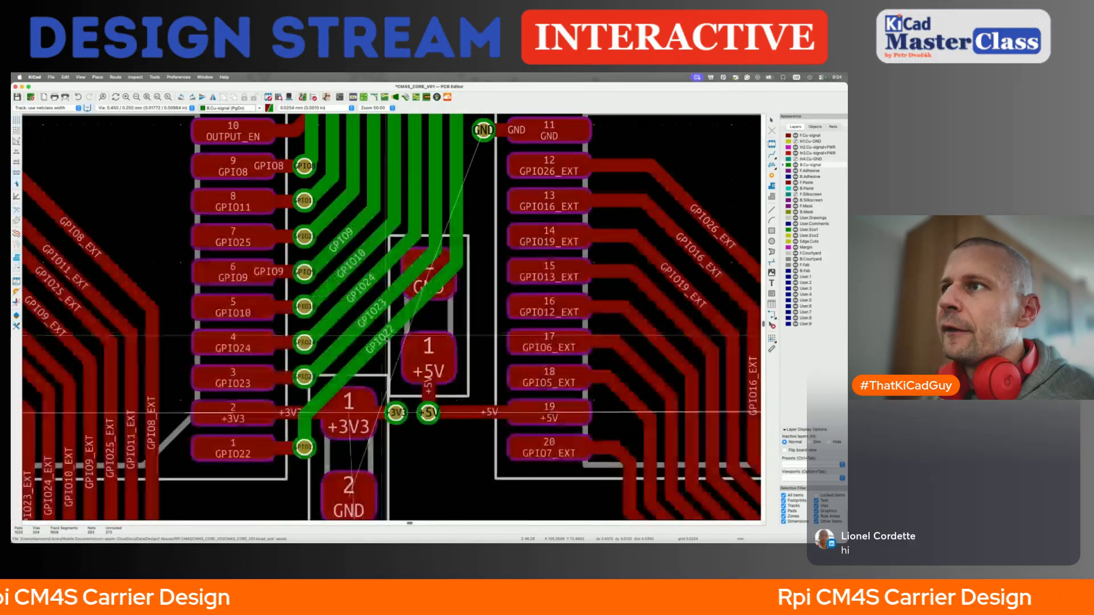
On F.Cu, route a short 0.5 mm GND track ending in a via from the +5V capacitor between the second and third ICs
{"action": "key", "text": "Page_Up"}
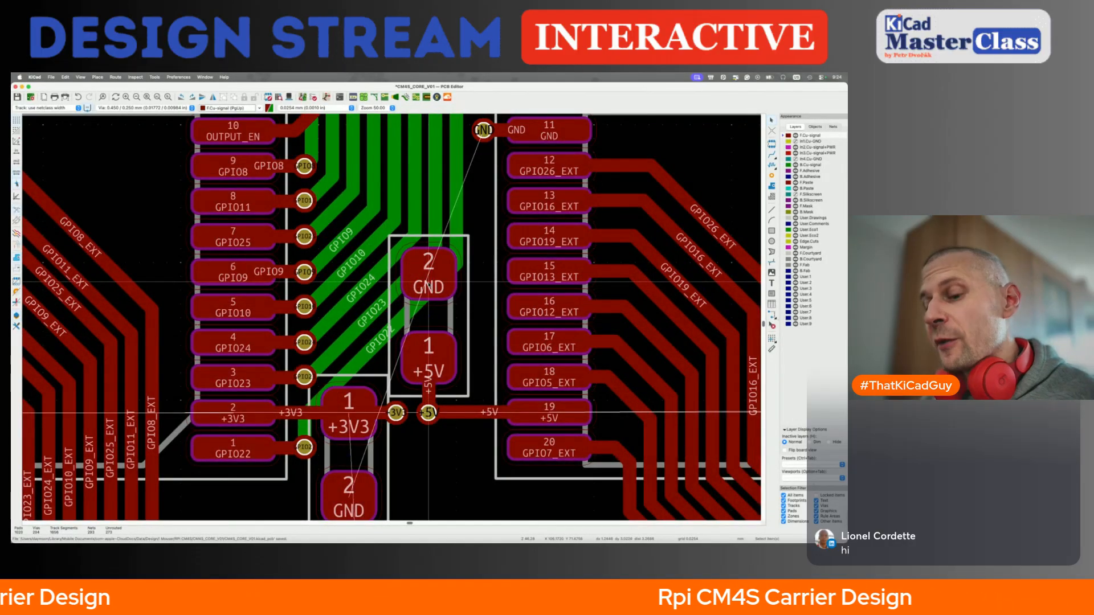
{"action": "key", "text": "x"}
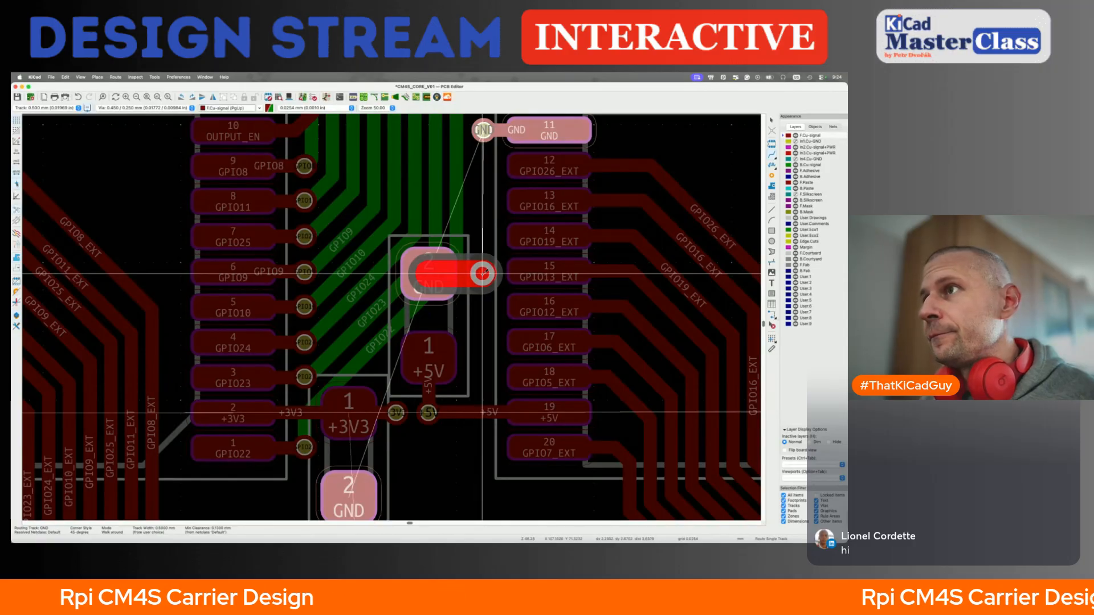
{"action": "key", "text": "Escape"}
Add the same short GND track and via at the +5V capacitor between the third and fourth ICs, and save the board
{"action": "scroll", "coordinate": [483, 274], "scroll_direction": "down", "scroll_amount": 5}
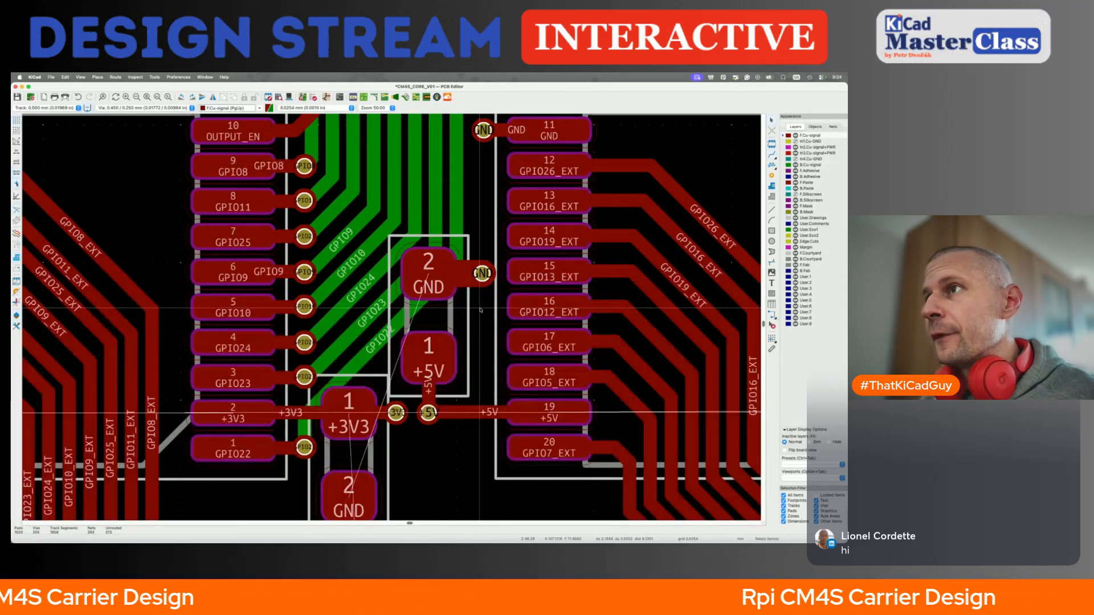
{"action": "scroll", "coordinate": [644, 315], "scroll_direction": "up", "scroll_amount": 3}
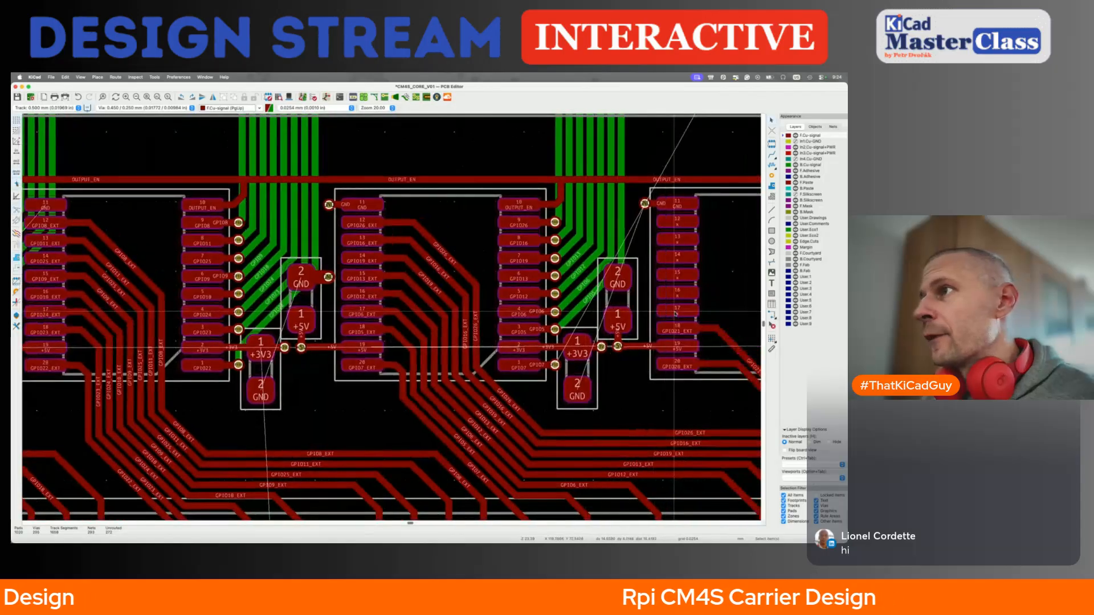
{"action": "key", "text": "x"}
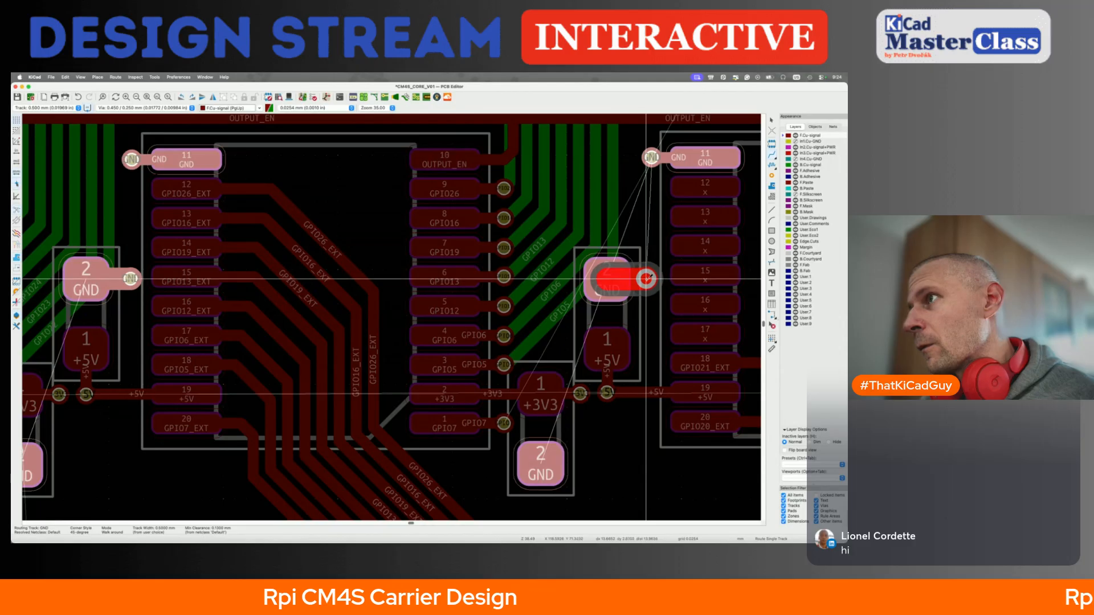
{"action": "key", "text": "Escape"}
{"action": "key", "text": "ctrl+s"}
{"action": "scroll", "coordinate": [647, 281], "scroll_direction": "down", "scroll_amount": 3}
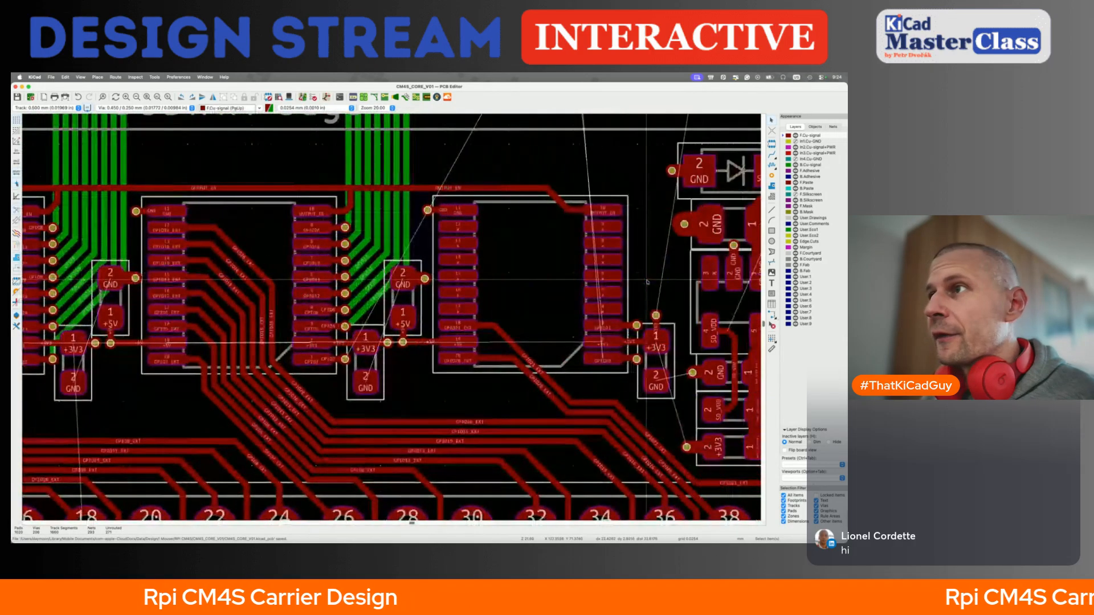
{"action": "scroll", "coordinate": [647, 280], "scroll_direction": "right", "scroll_amount": 5}
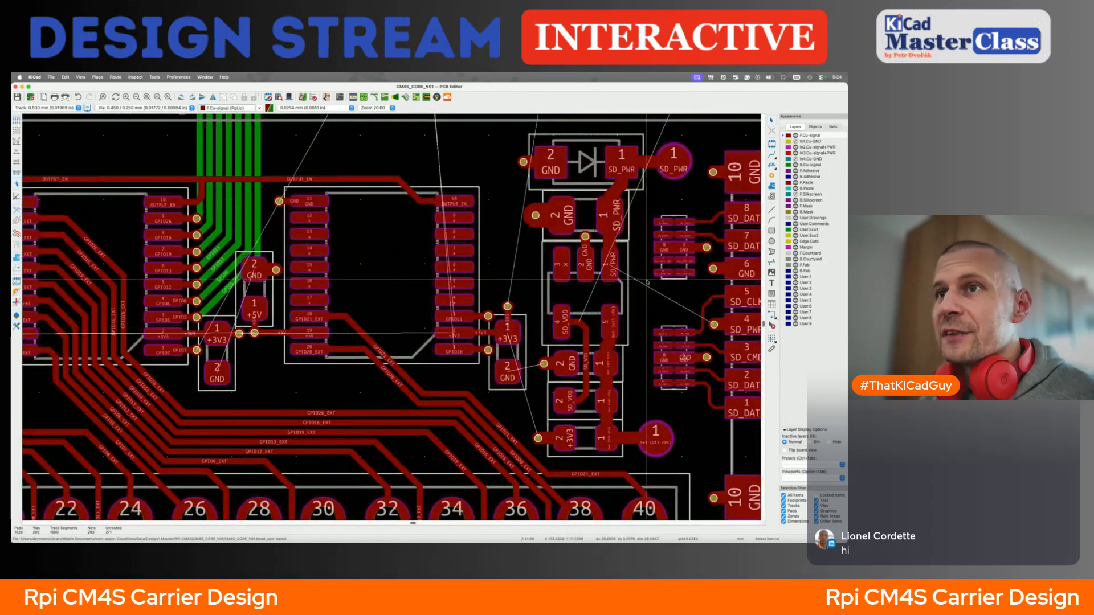
Pull the vertical runs of GPIO27 and GPIO18 beside the first IC over to sit directly above the via column
{"action": "scroll", "coordinate": [376, 396], "scroll_direction": "down", "scroll_amount": 3}
{"action": "scroll", "coordinate": [376, 396], "scroll_direction": "left", "scroll_amount": 5}
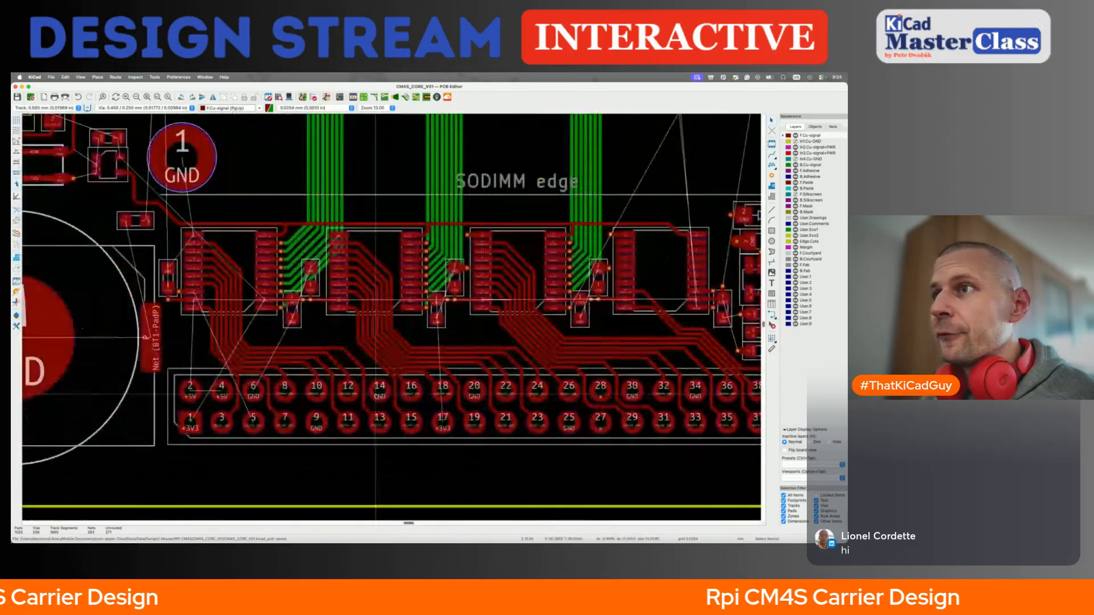
{"action": "scroll", "coordinate": [305, 272], "scroll_direction": "up", "scroll_amount": 5}
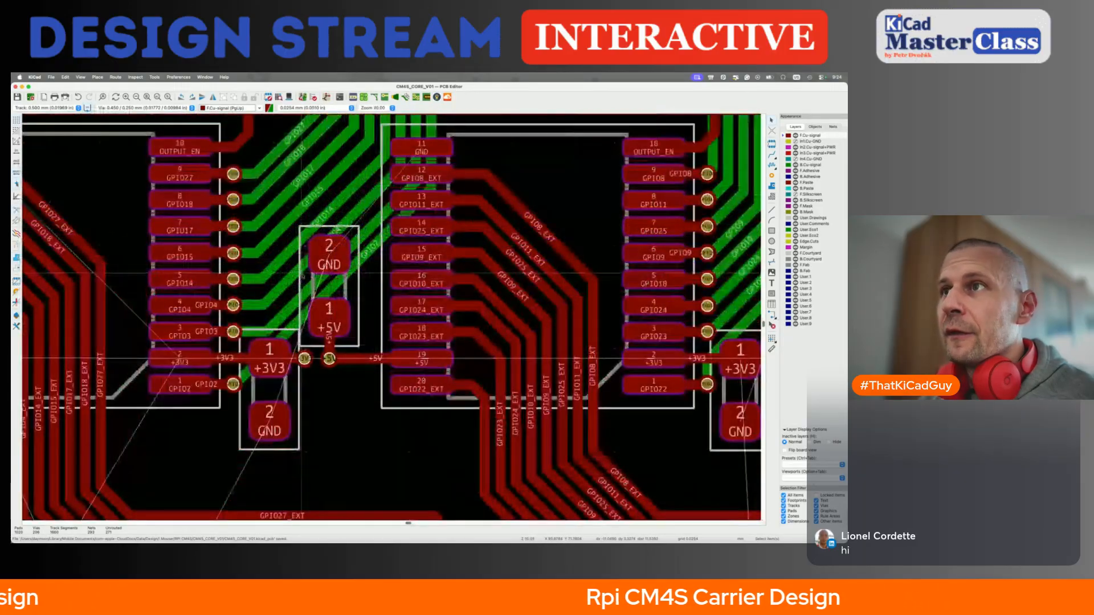
{"action": "scroll", "coordinate": [344, 265], "scroll_direction": "down", "scroll_amount": 5}
{"action": "scroll", "coordinate": [392, 307], "scroll_direction": "up", "scroll_amount": 2}
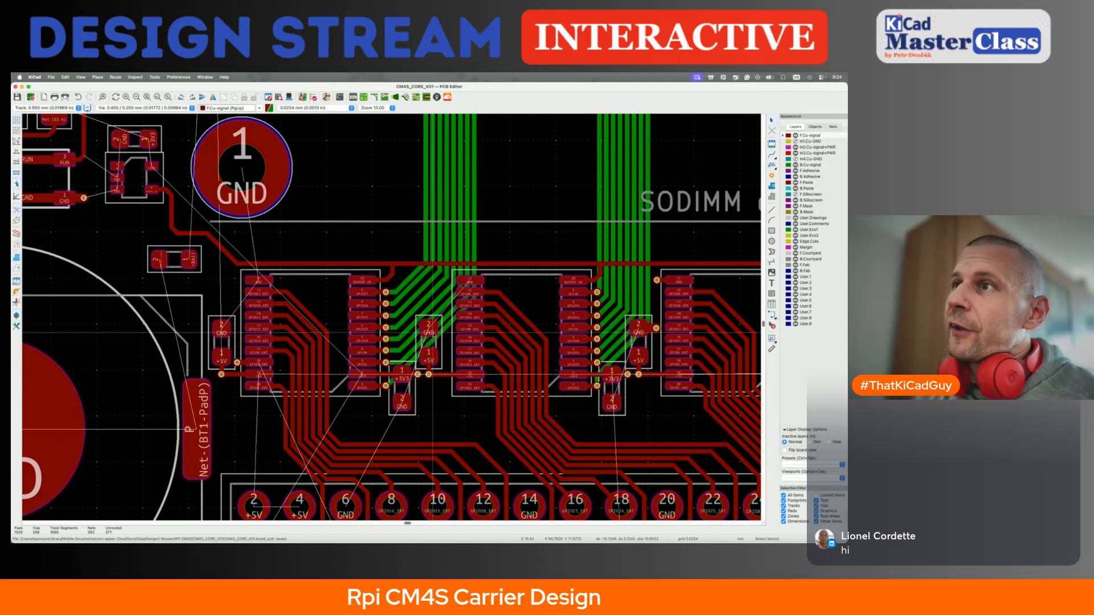
{"action": "scroll", "coordinate": [425, 399], "scroll_direction": "up", "scroll_amount": 4}
{"action": "scroll", "coordinate": [426, 323], "scroll_direction": "left", "scroll_amount": 3}
{"action": "scroll", "coordinate": [426, 323], "scroll_direction": "up", "scroll_amount": 2}
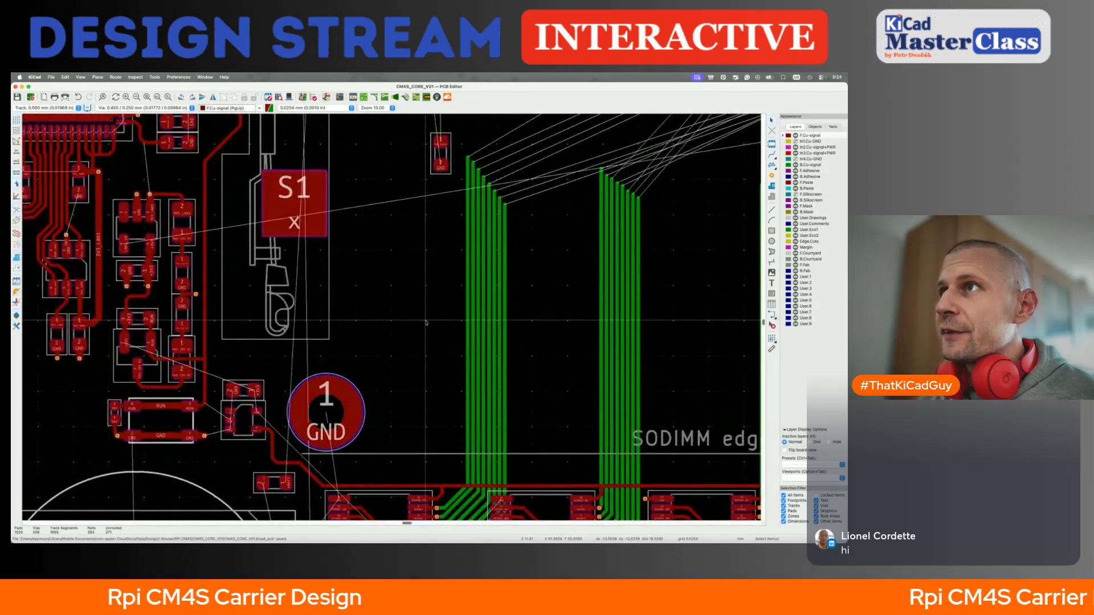
{"action": "scroll", "coordinate": [454, 368], "scroll_direction": "down", "scroll_amount": 2}
{"action": "scroll", "coordinate": [453, 368], "scroll_direction": "up", "scroll_amount": 3}
{"action": "left_click_drag", "start_coordinate": [471, 386], "coordinate": [424, 388]}
{"action": "left_click_drag", "start_coordinate": [475, 428], "coordinate": [446, 391]}
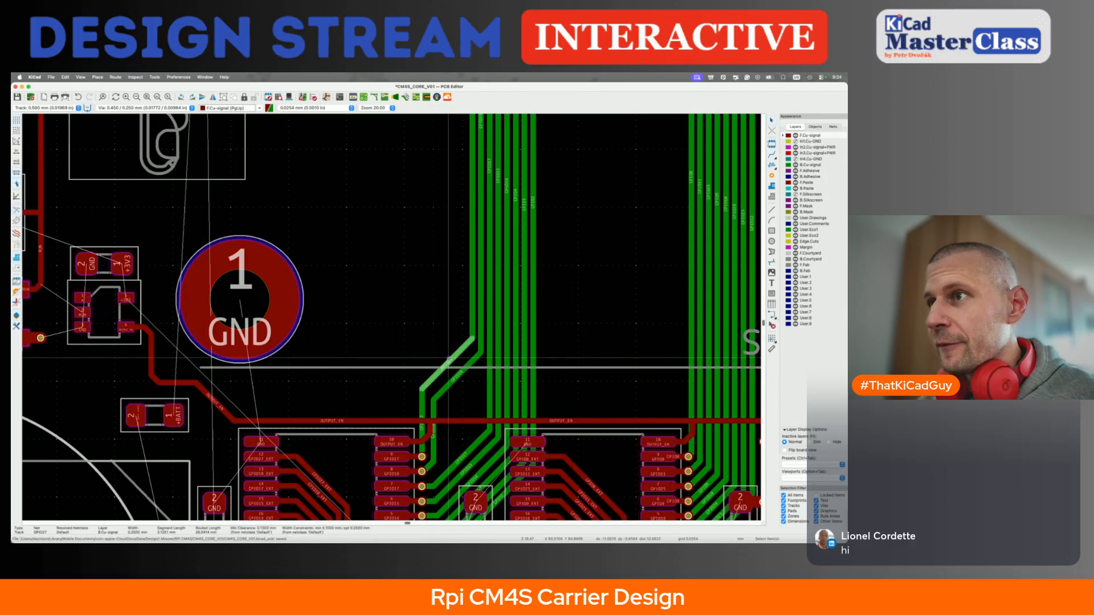
{"action": "left_click_drag", "start_coordinate": [477, 317], "coordinate": [425, 323]}
{"action": "scroll", "coordinate": [440, 324], "scroll_direction": "down", "scroll_amount": 3}
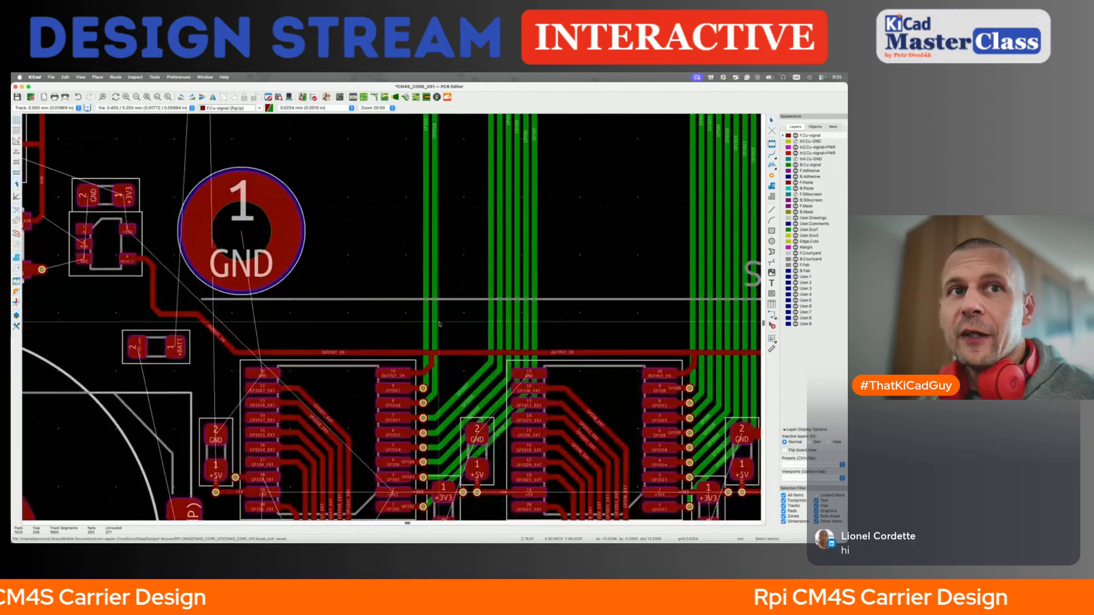
Pull the vertical runs of GPIO17, GPIO15, GPIO14, GPIO4 and GPIO3 over one by one, packing them tightly alongside GPIO18
{"action": "left_click_drag", "start_coordinate": [493, 330], "coordinate": [451, 367]}
{"action": "left_click_drag", "start_coordinate": [501, 296], "coordinate": [456, 311]}
{"action": "scroll", "coordinate": [447, 298], "scroll_direction": "down", "scroll_amount": 3}
{"action": "left_click_drag", "start_coordinate": [505, 242], "coordinate": [457, 240]}
{"action": "left_click_drag", "start_coordinate": [492, 337], "coordinate": [466, 295]}
{"action": "left_click_drag", "start_coordinate": [507, 239], "coordinate": [514, 237]}
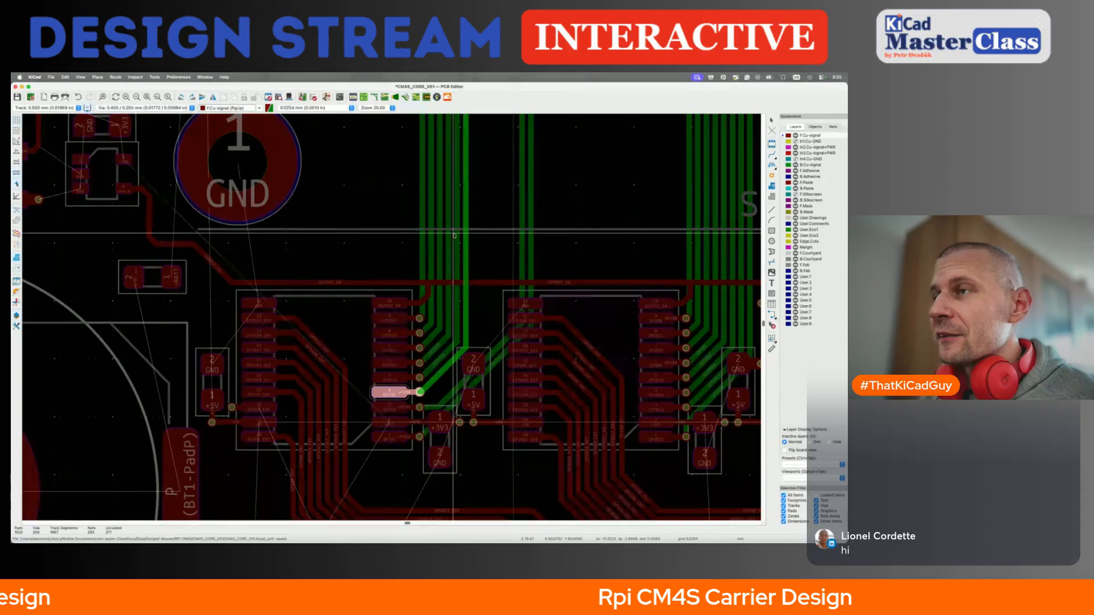
{"action": "scroll", "coordinate": [454, 236], "scroll_direction": "down", "scroll_amount": 3}
{"action": "left_click_drag", "start_coordinate": [497, 302], "coordinate": [468, 212]}
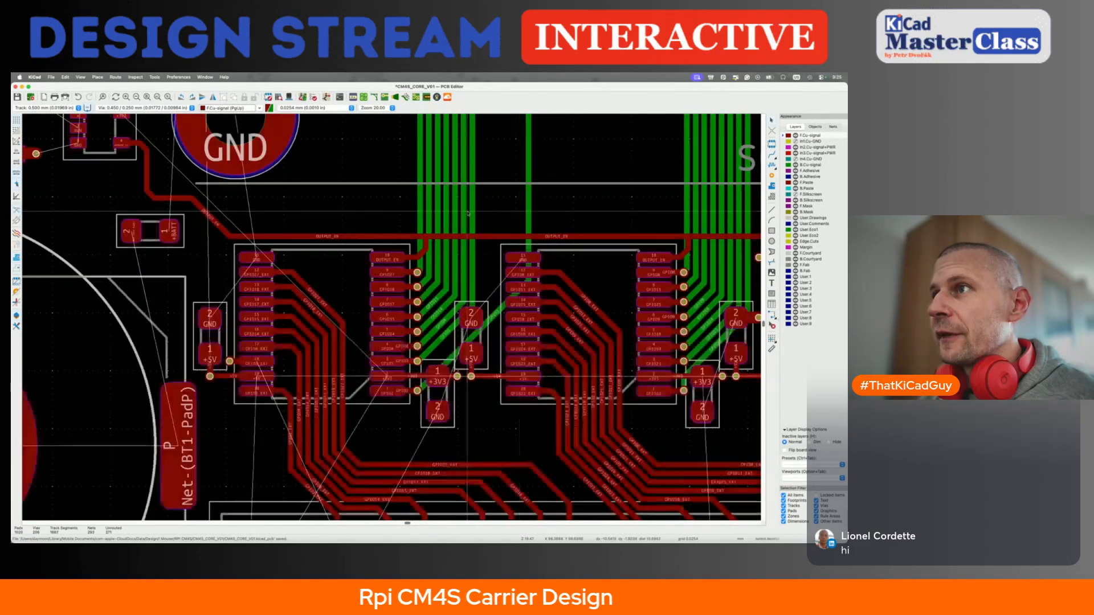
Pull GPIO2's diagonal and vertical segments close alongside GPIO3 to complete the first IC's bundle
{"action": "left_click_drag", "start_coordinate": [492, 313], "coordinate": [461, 287]}
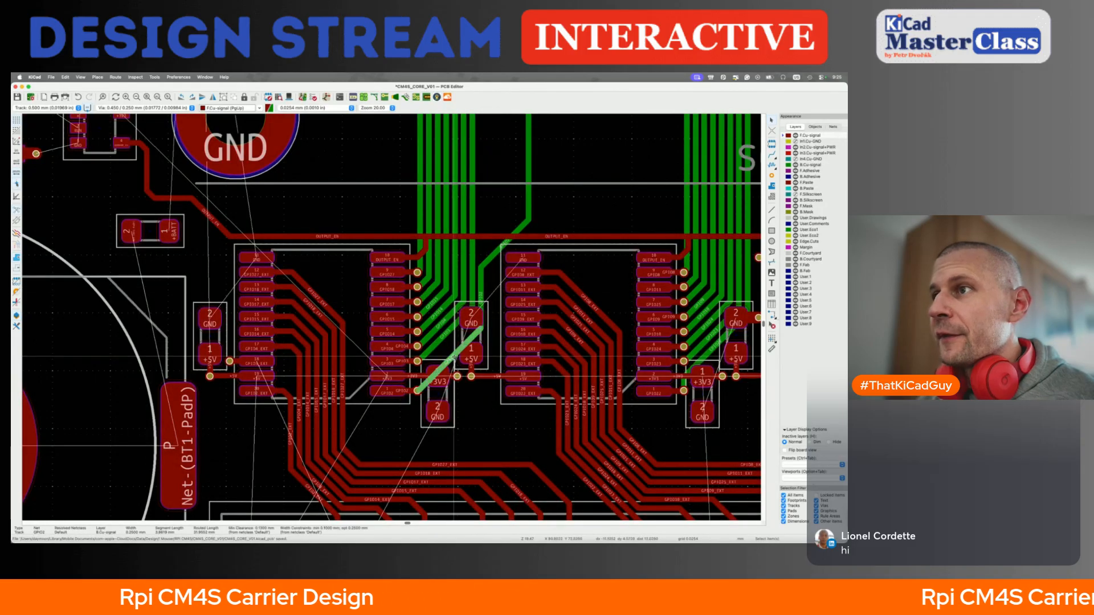
{"action": "left_click", "coordinate": [448, 347]}
{"action": "left_click_drag", "start_coordinate": [448, 348], "coordinate": [448, 348]}
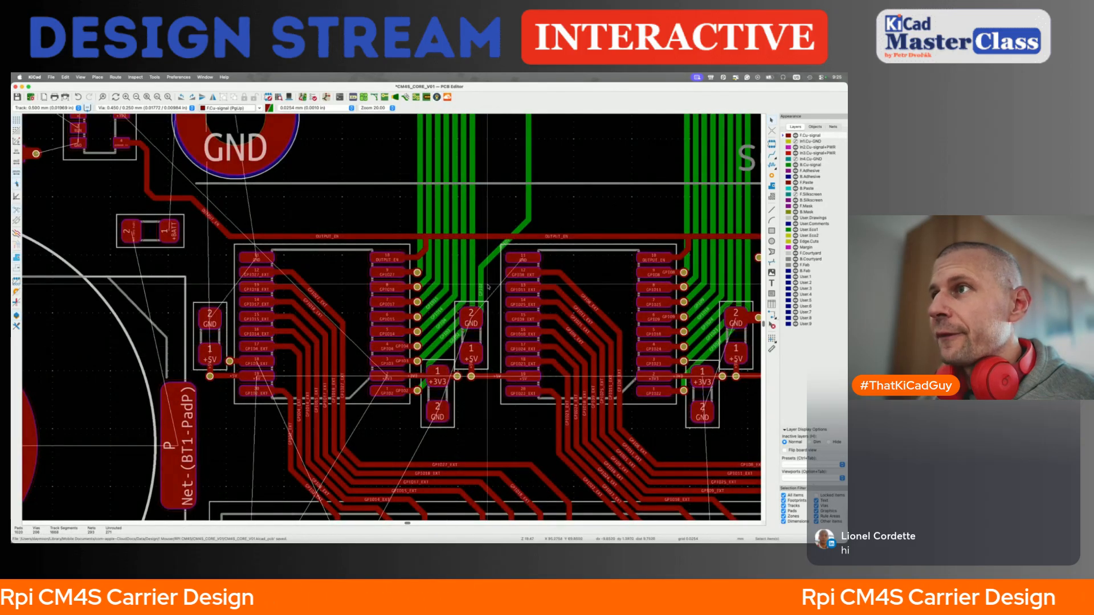
{"action": "left_click_drag", "start_coordinate": [529, 212], "coordinate": [481, 214]}
Route a short GND track ending in a via from the +5V capacitor between the first and second ICs, and save the board
{"action": "scroll", "coordinate": [481, 338], "scroll_direction": "up", "scroll_amount": 3}
{"action": "key", "text": "x"}
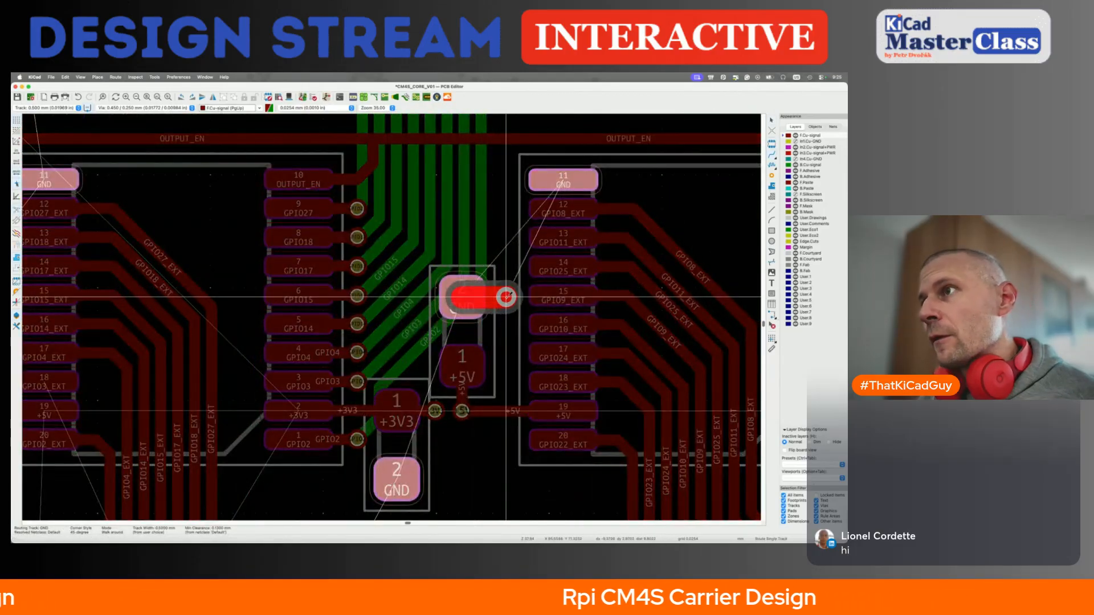
{"action": "left_click", "coordinate": [508, 296]}
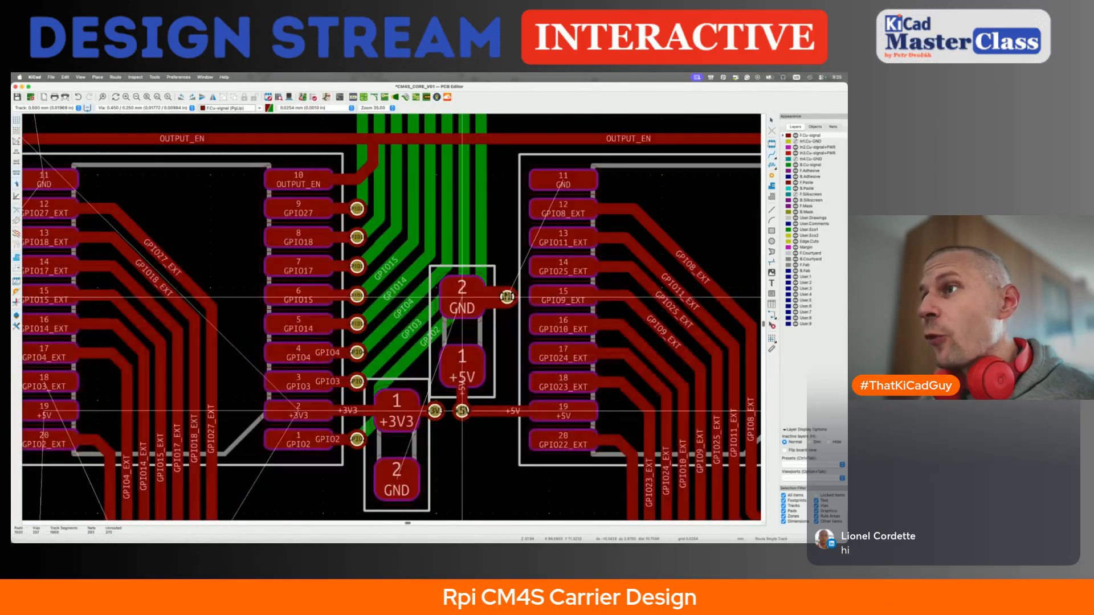
{"action": "scroll", "coordinate": [508, 296], "scroll_direction": "down", "scroll_amount": 5}
{"action": "scroll", "coordinate": [493, 342], "scroll_direction": "down", "scroll_amount": 3}
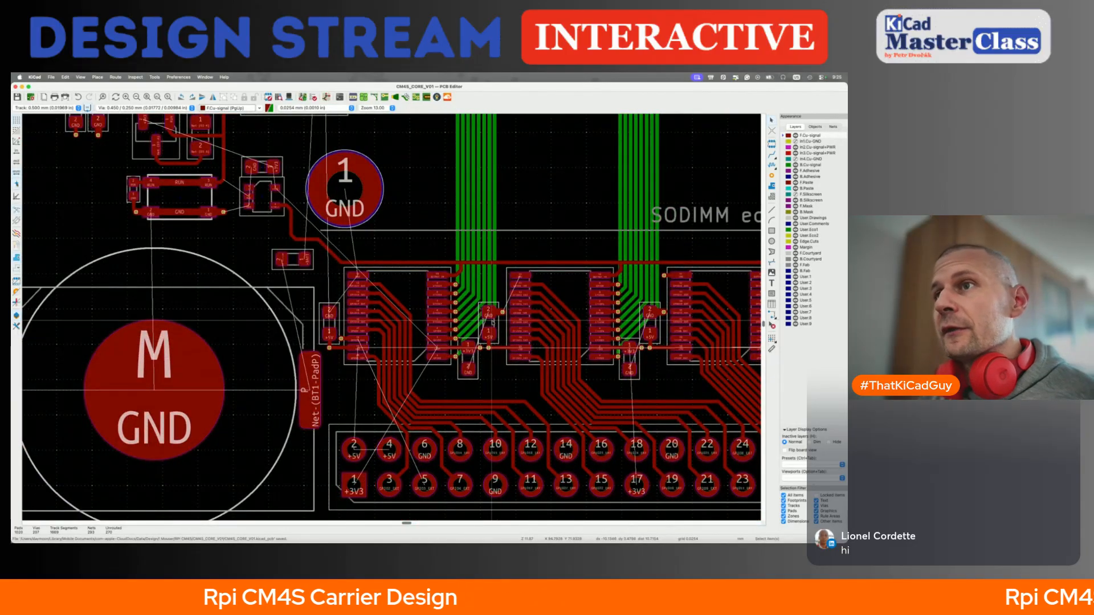
Delete the leftover diagonal stubs at the SODIMM end of the first bundle, and save the board
{"action": "scroll", "coordinate": [482, 253], "scroll_direction": "up", "scroll_amount": 5}
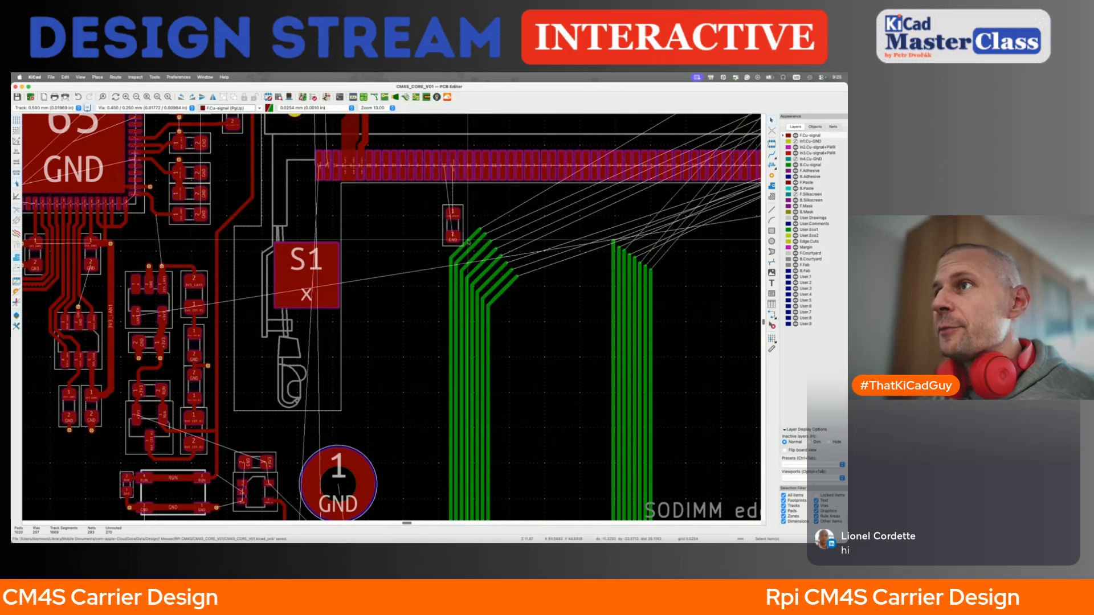
{"action": "left_click", "coordinate": [468, 242]}
{"action": "key", "text": "Delete"}
{"action": "left_click", "coordinate": [473, 247]}
{"action": "key", "text": "Delete"}
{"action": "left_click", "coordinate": [480, 252]}
{"action": "key", "text": "Delete"}
{"action": "left_click", "coordinate": [485, 259]}
{"action": "key", "text": "Delete"}
{"action": "left_click", "coordinate": [491, 265]}
{"action": "key", "text": "Delete"}
{"action": "left_click", "coordinate": [497, 270]}
{"action": "key", "text": "Delete"}
{"action": "left_click", "coordinate": [504, 276]}
{"action": "key", "text": "Delete"}
{"action": "key", "text": "super+s"}
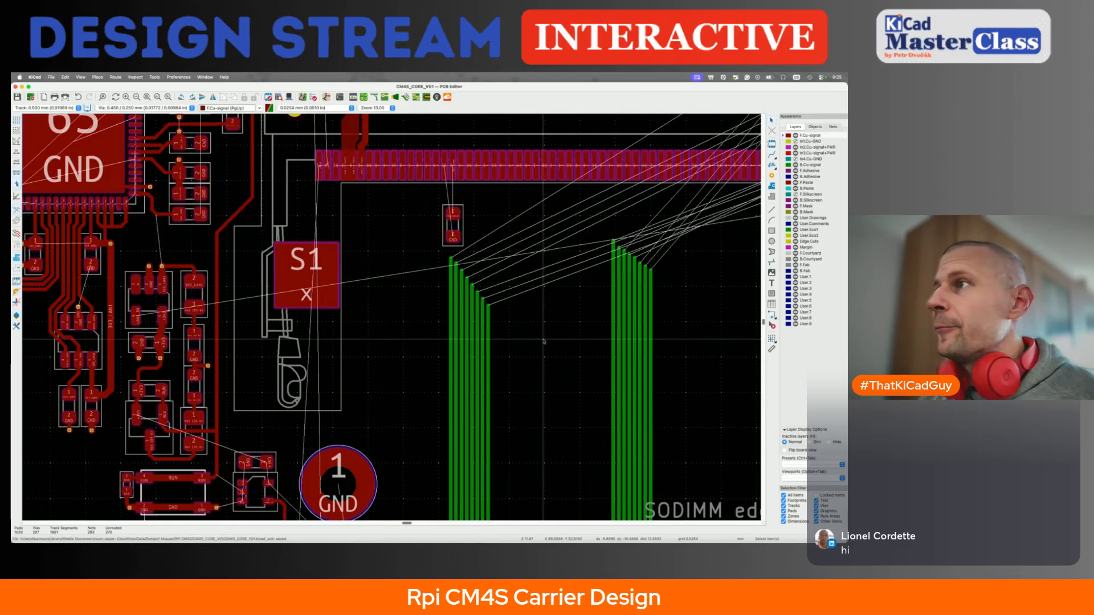
Make B.Cu the active layer for routing the fourth IC's GPIO lines
{"action": "scroll", "coordinate": [511, 280], "scroll_direction": "down", "scroll_amount": 5}
{"action": "scroll", "coordinate": [543, 342], "scroll_direction": "down", "scroll_amount": 1}
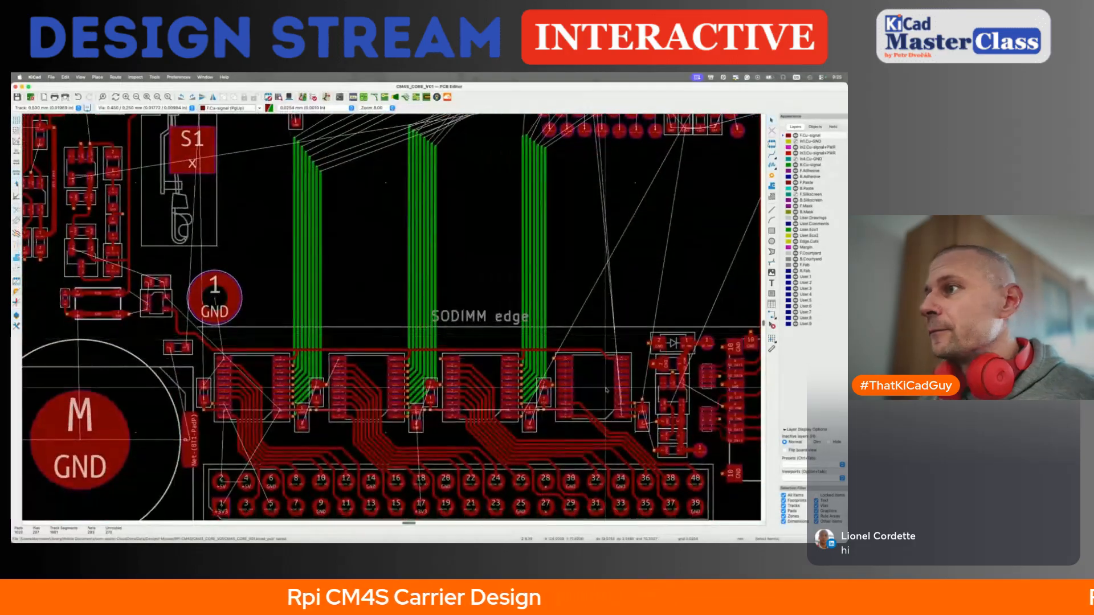
{"action": "scroll", "coordinate": [627, 394], "scroll_direction": "up", "scroll_amount": 5}
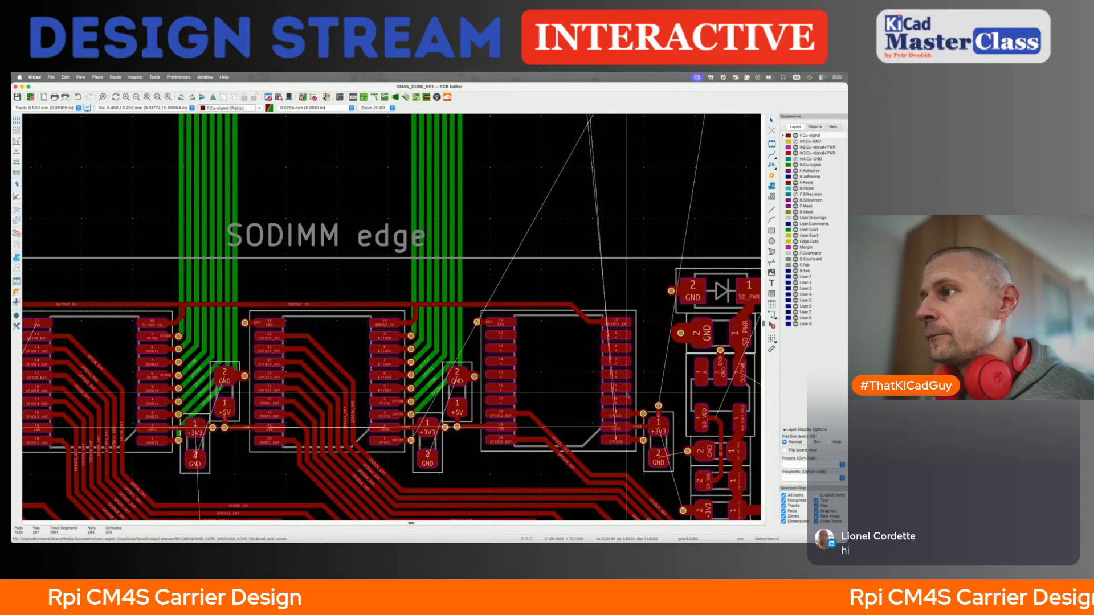
{"action": "scroll", "coordinate": [627, 395], "scroll_direction": "down", "scroll_amount": 6}
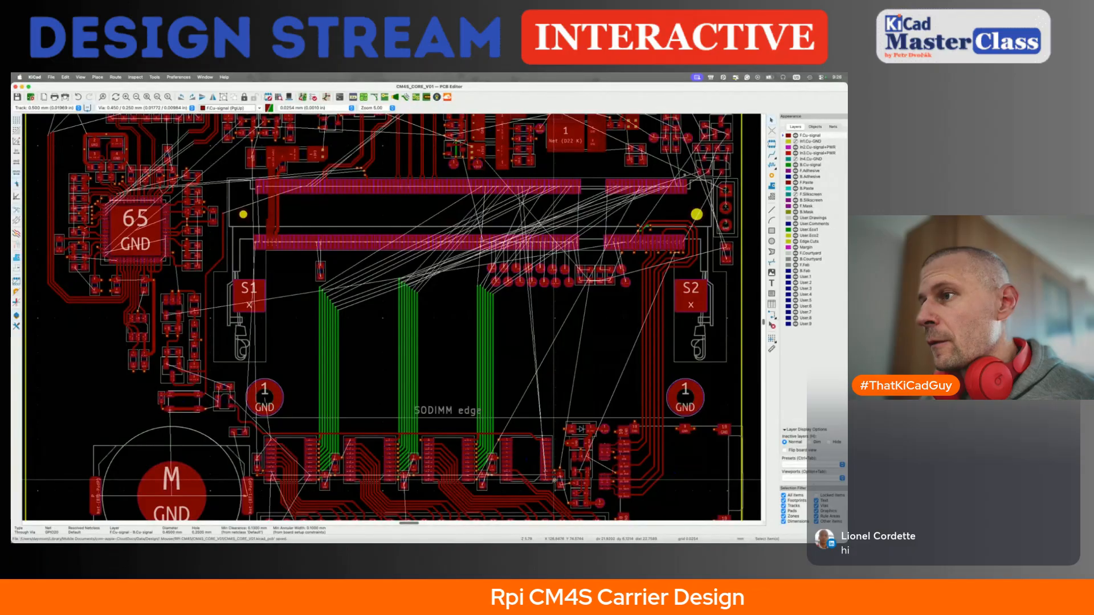
{"action": "key", "text": "x"}
{"action": "key", "text": "Escape"}
{"action": "key", "text": "Escape"}
{"action": "key", "text": "Page_Down"}
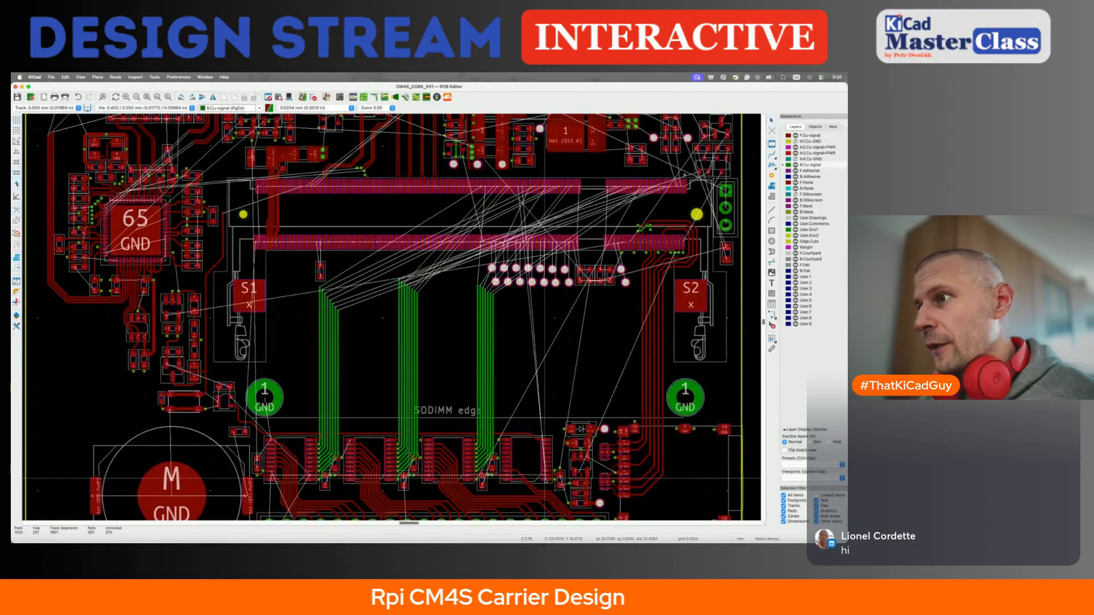
{"action": "key", "text": "x"}
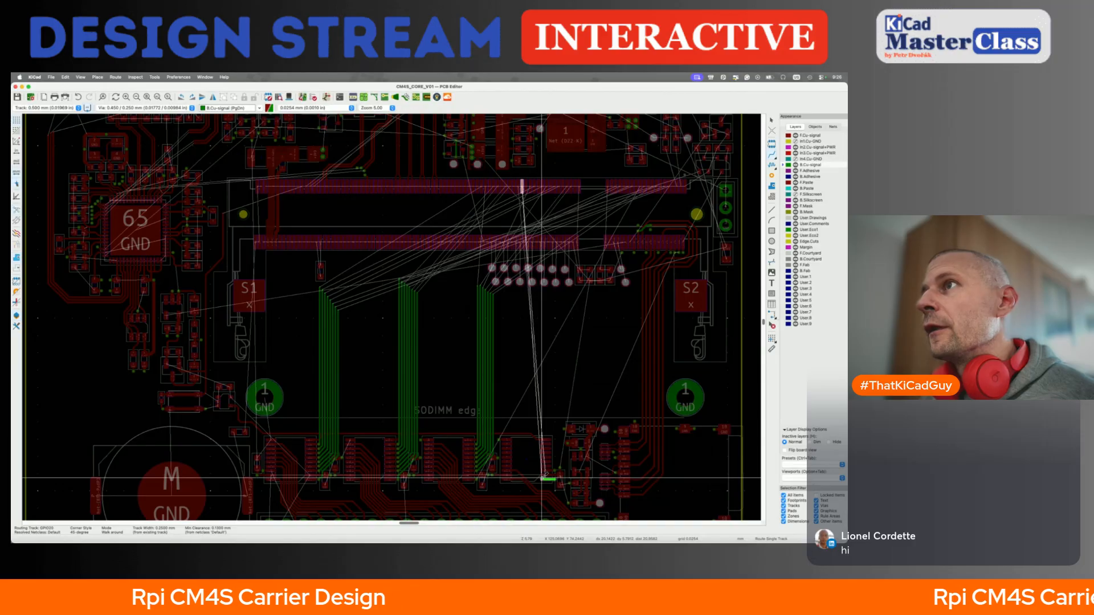
{"action": "key", "text": "Escape"}
{"action": "key", "text": "x"}
{"action": "key", "text": "Escape"}
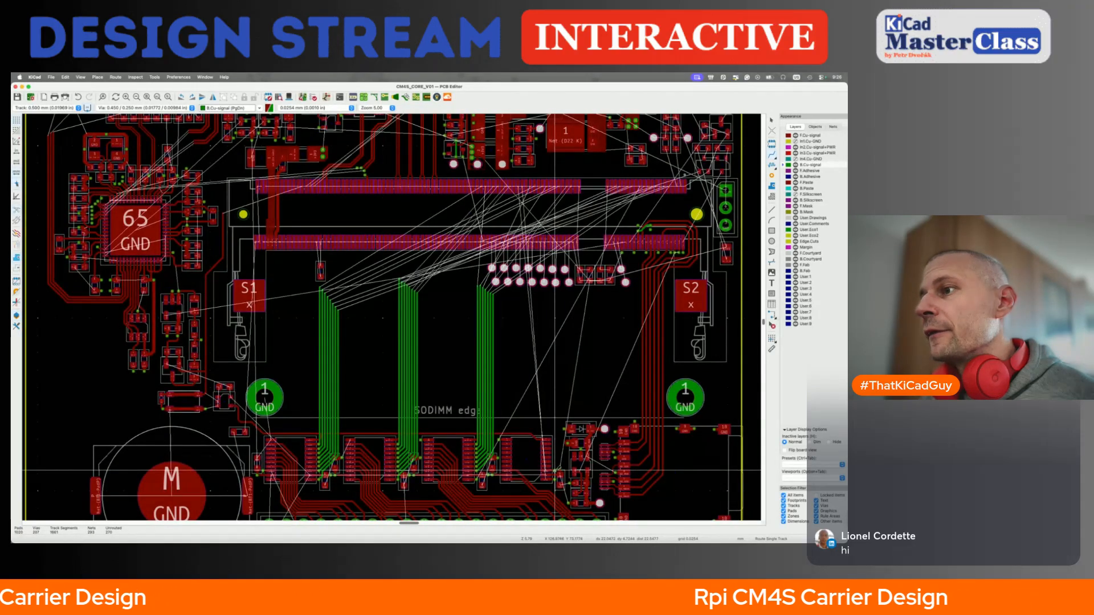
{"action": "key", "text": "x"}
{"action": "key", "text": "Escape"}
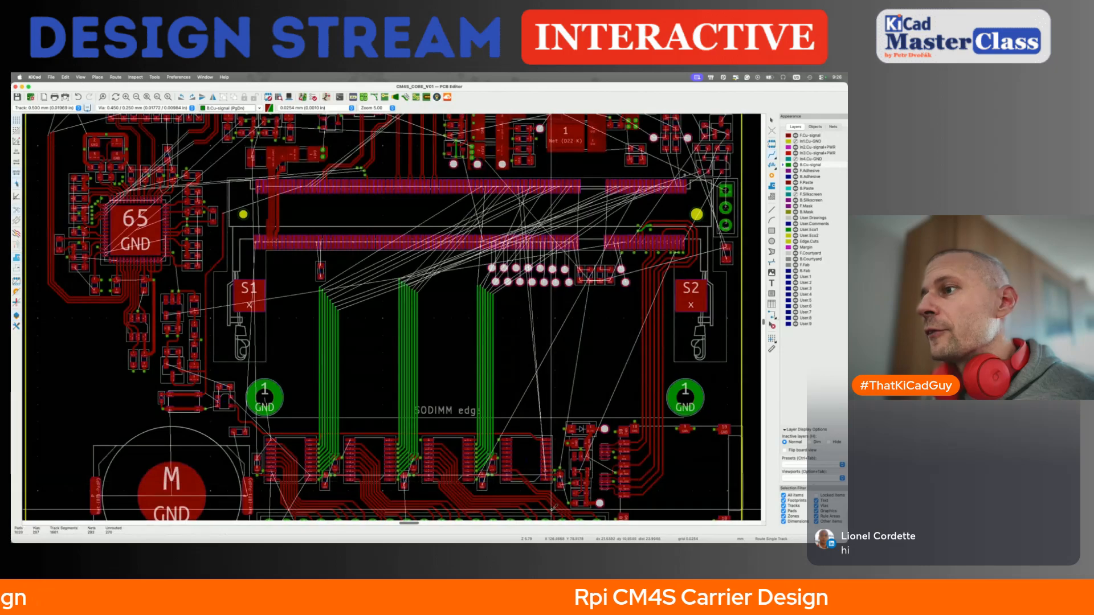
{"action": "key", "text": "x"}
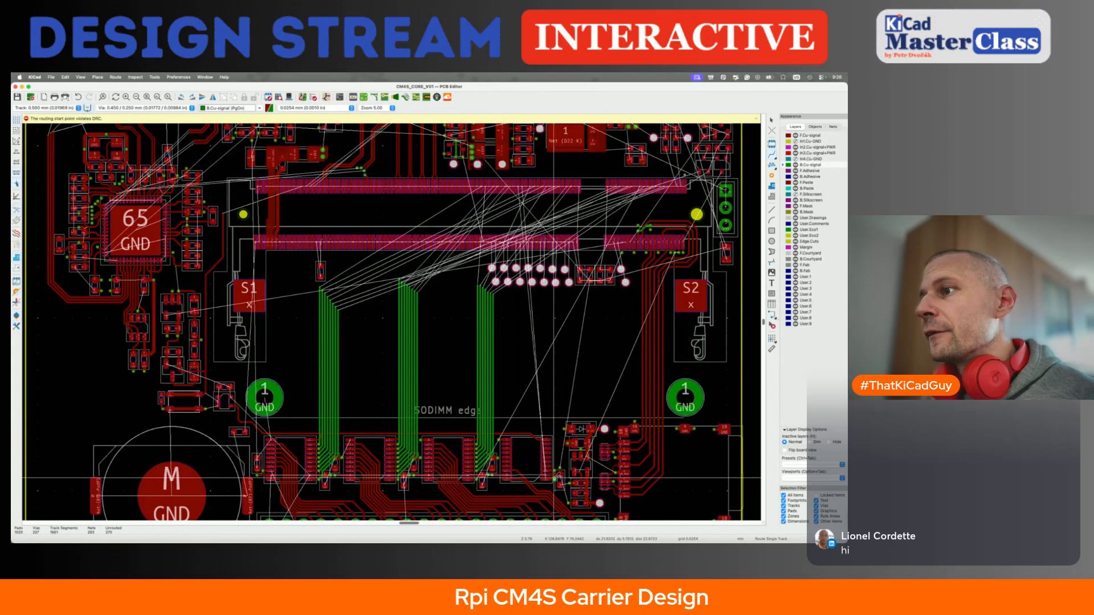
{"action": "key", "text": "x"}
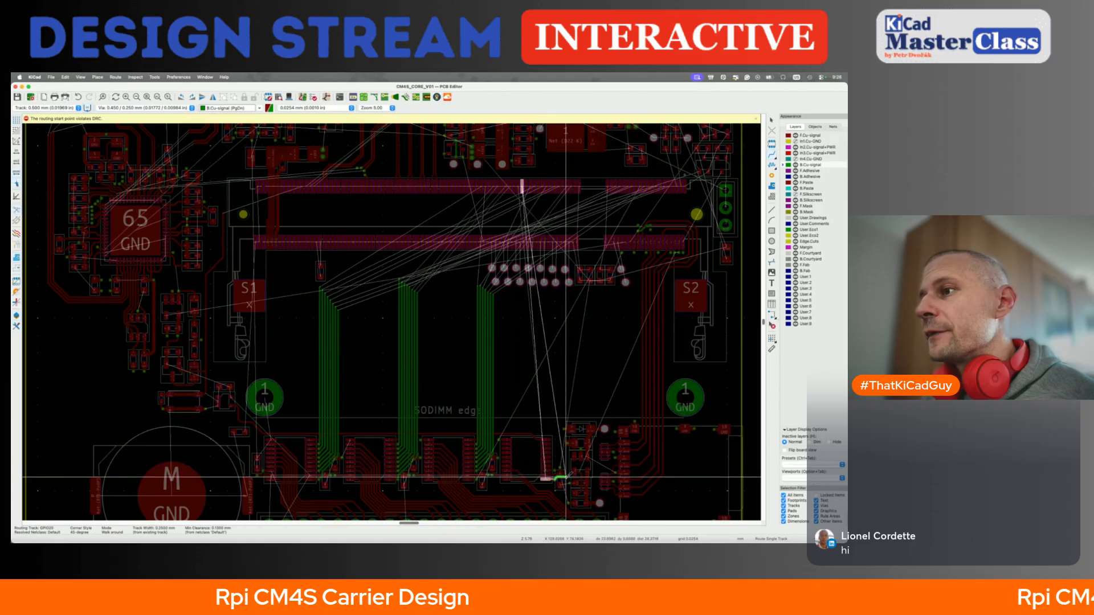
{"action": "scroll", "coordinate": [555, 478], "scroll_direction": "up", "scroll_amount": 4}
{"action": "key", "text": "Escape"}
Route GPIO21 on B.Cu from the fourth IC's via straight up to just below the round pads near the SODIMM socket
{"action": "left_click", "coordinate": [544, 465]}
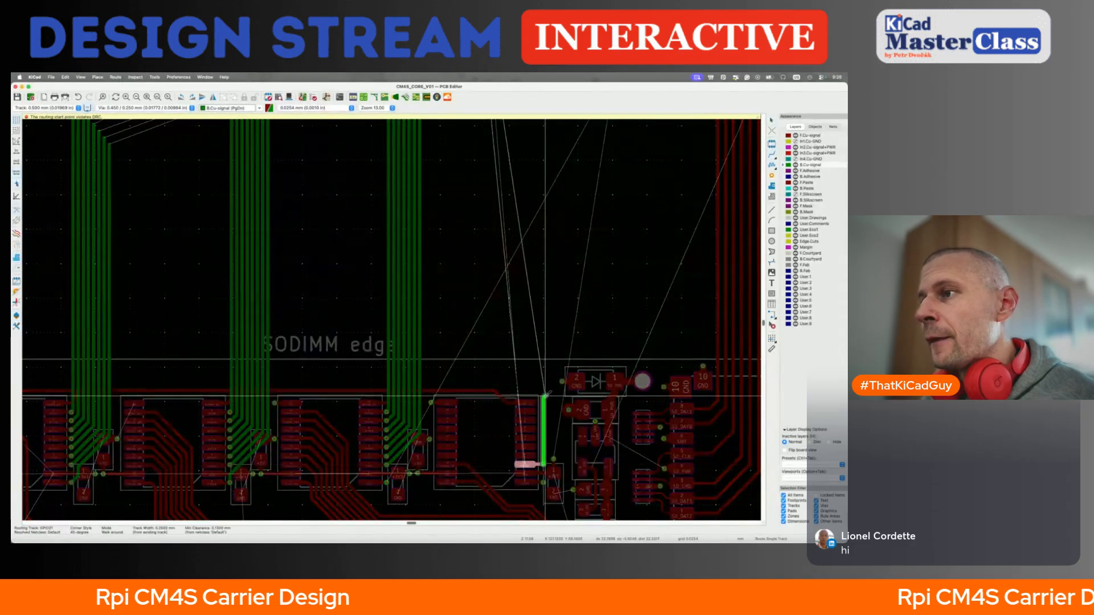
{"action": "middle_click_drag", "start_coordinate": [552, 206], "coordinate": [546, 394]}
{"action": "scroll", "coordinate": [545, 393], "scroll_direction": "up", "scroll_amount": 3}
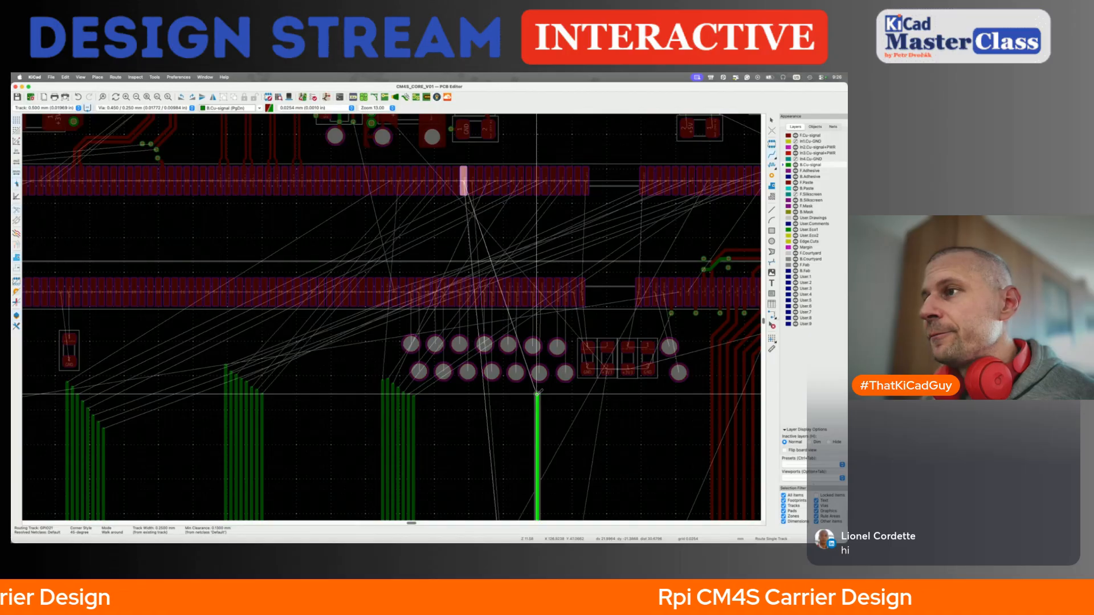
{"action": "left_click", "coordinate": [537, 393]}
{"action": "key", "text": "Escape"}
Move the +3V3 via above the fourth IC's capacitor to the outer side of its +3V3 pad, keeping it connected
{"action": "scroll", "coordinate": [530, 459], "scroll_direction": "down", "scroll_amount": 10}
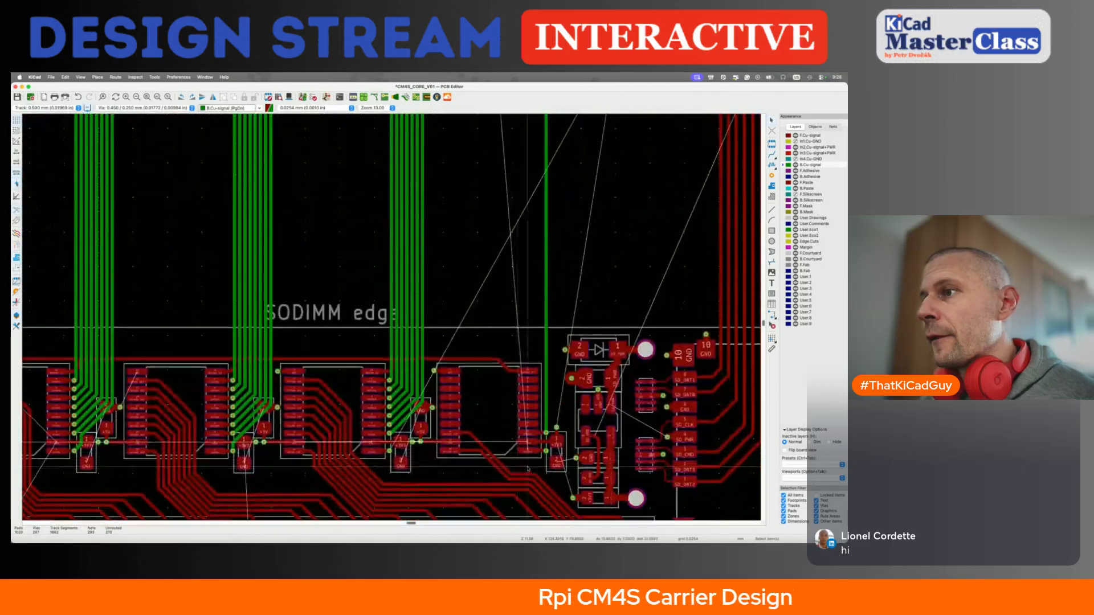
{"action": "scroll", "coordinate": [546, 453], "scroll_direction": "up", "scroll_amount": 3}
{"action": "scroll", "coordinate": [564, 428], "scroll_direction": "up", "scroll_amount": 3}
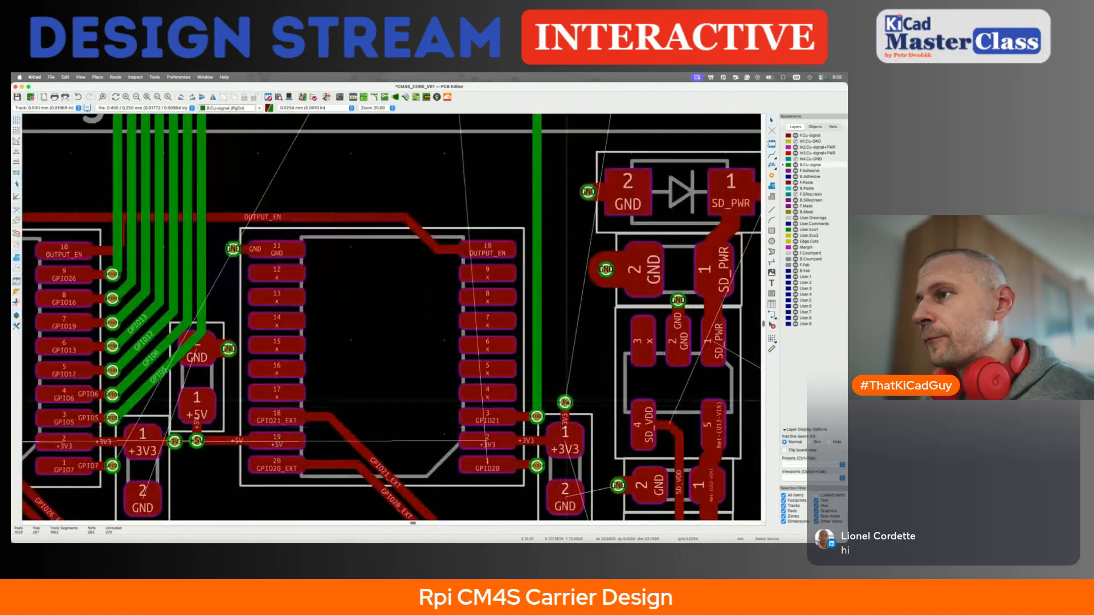
{"action": "scroll", "coordinate": [567, 402], "scroll_direction": "down", "scroll_amount": 2}
{"action": "scroll", "coordinate": [567, 401], "scroll_direction": "right", "scroll_amount": 1}
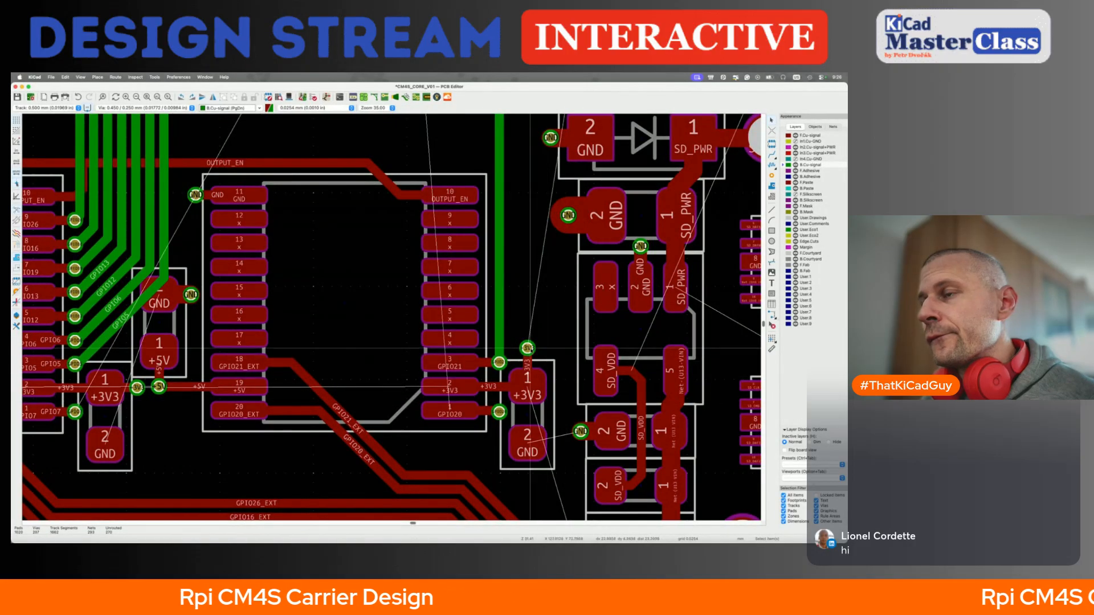
{"action": "key", "text": "d"}
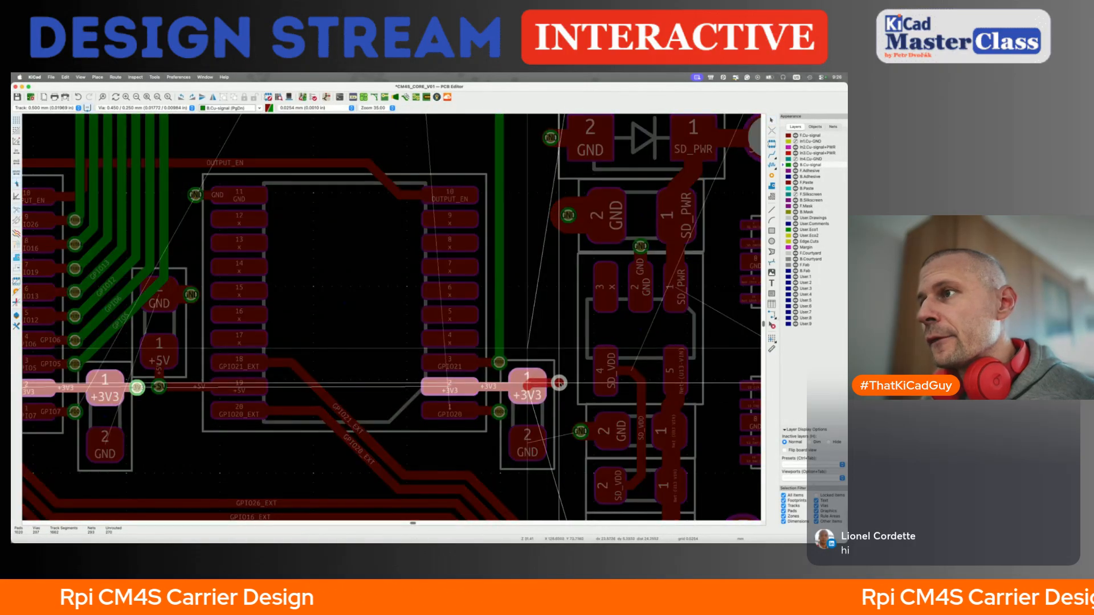
{"action": "left_click", "coordinate": [563, 386]}
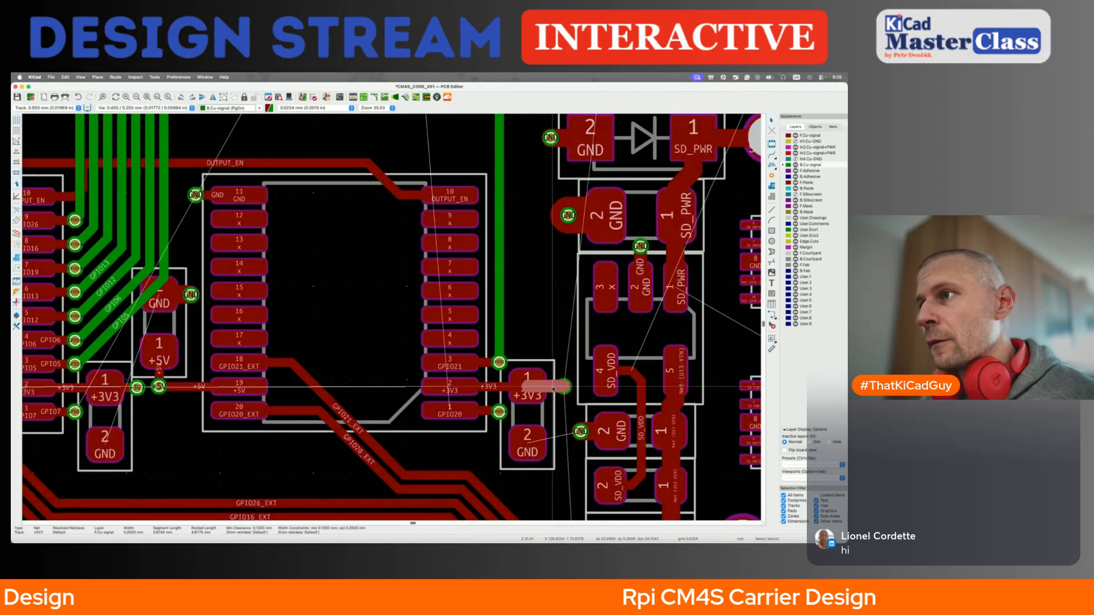
Route GPIO20 on B.Cu from the fourth IC's via diagonally past GPIO21's via and up alongside GPIO21 to its end
{"action": "key", "text": "x"}
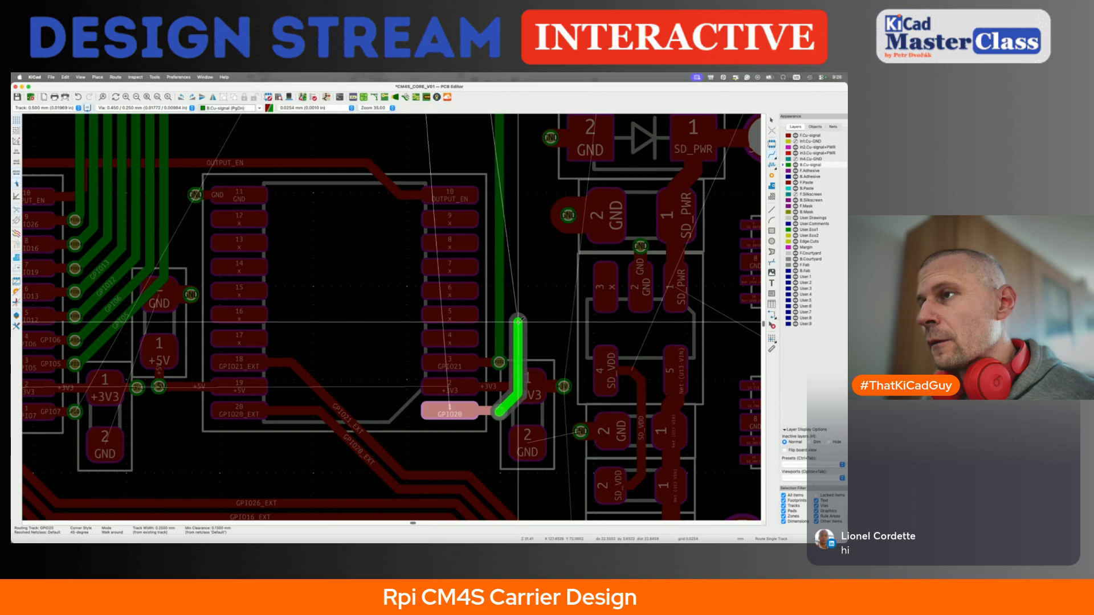
{"action": "scroll", "coordinate": [518, 322], "scroll_direction": "up", "scroll_amount": 10}
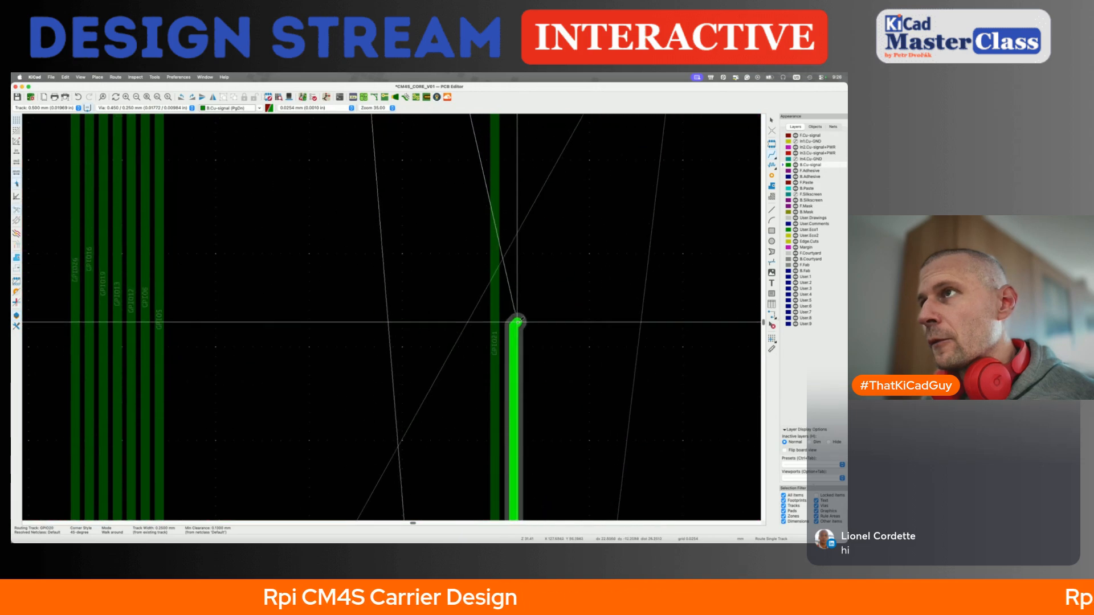
{"action": "scroll", "coordinate": [518, 322], "scroll_direction": "up", "scroll_amount": 10}
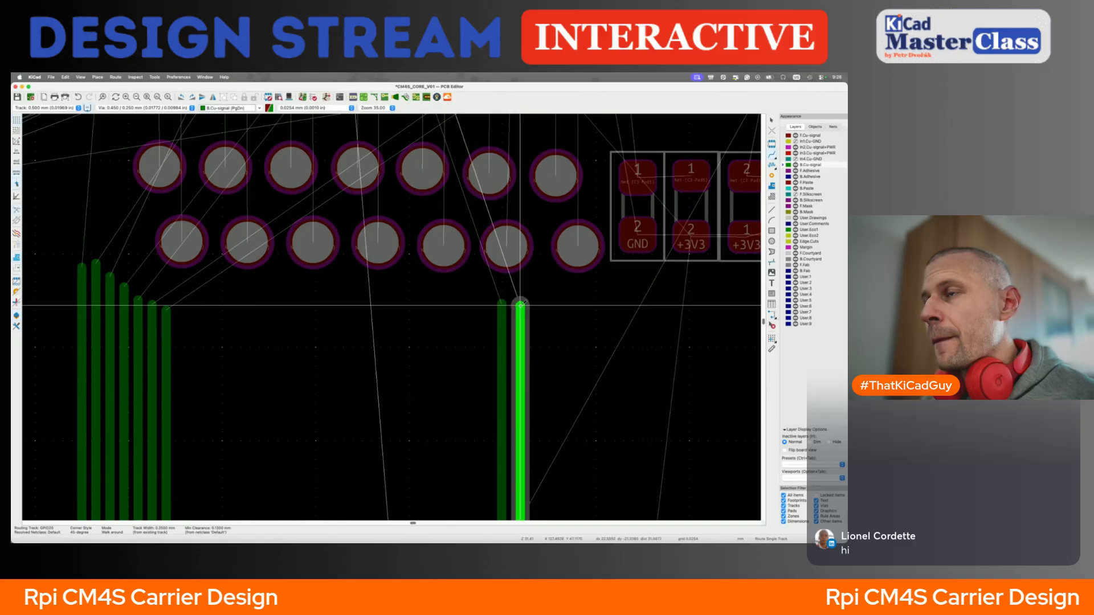
{"action": "left_click", "coordinate": [518, 305]}
{"action": "key", "text": "Escape"}
{"action": "key", "text": "Escape"}
Nudge GPIO21's vertical run closer to GPIO20 and delete the leftover stub at its SODIMM end
{"action": "left_click_drag", "start_coordinate": [503, 334], "coordinate": [508, 335]}
{"action": "left_click", "coordinate": [501, 303]}
{"action": "key", "text": "Delete"}
{"action": "scroll", "coordinate": [502, 302], "scroll_direction": "down", "scroll_amount": 10}
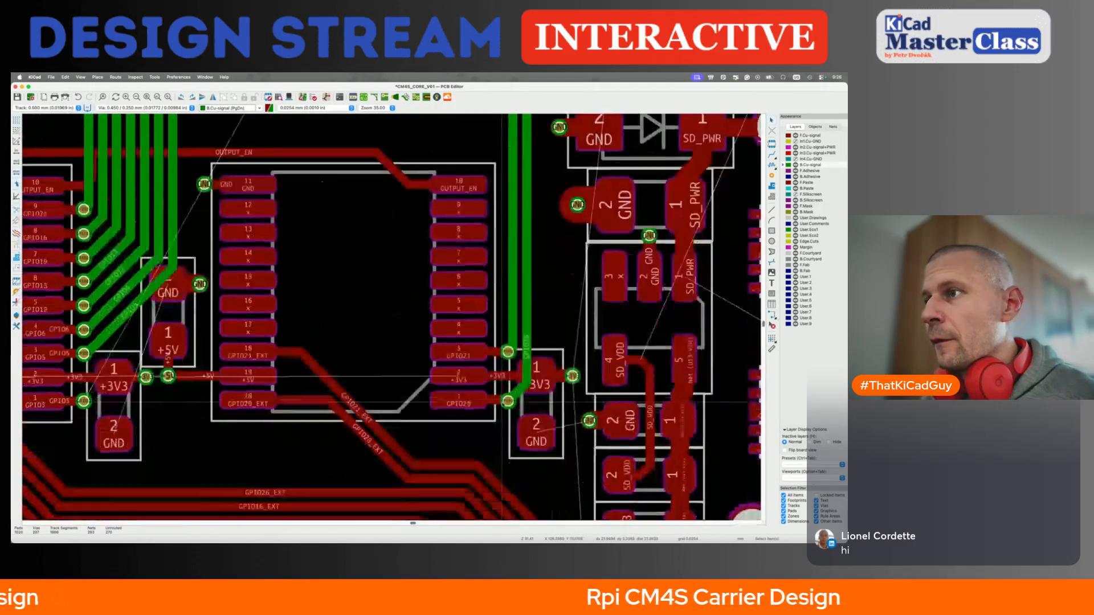
Save the board with the newly routed GPIO20 and GPIO21 tracks
{"action": "scroll", "coordinate": [502, 402], "scroll_direction": "down", "scroll_amount": 5}
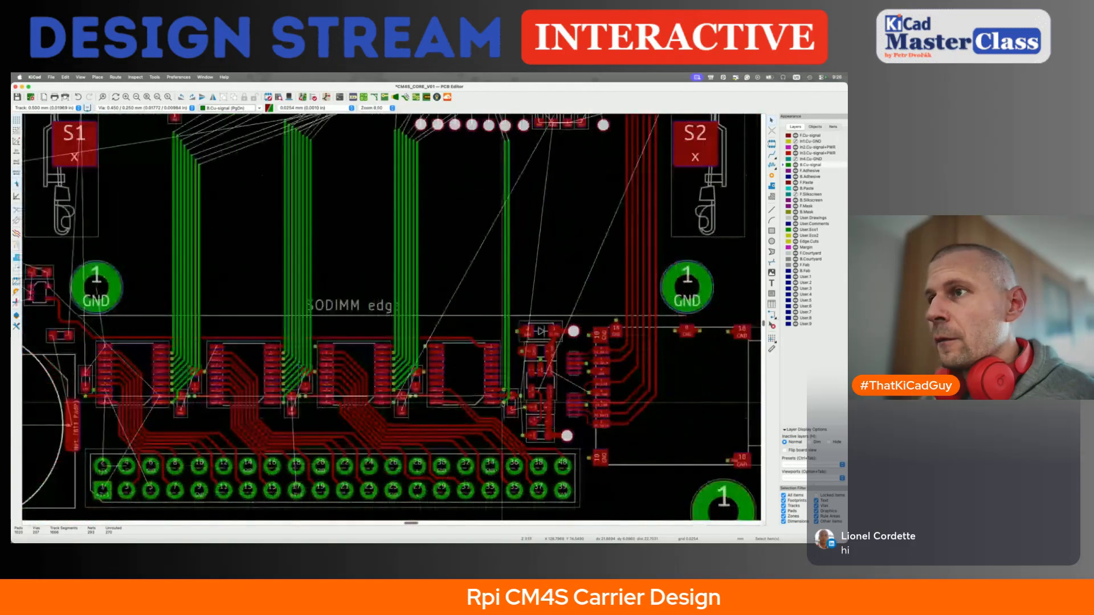
{"action": "key", "text": "super+s"}
{"action": "scroll", "coordinate": [502, 402], "scroll_direction": "left", "scroll_amount": 4}
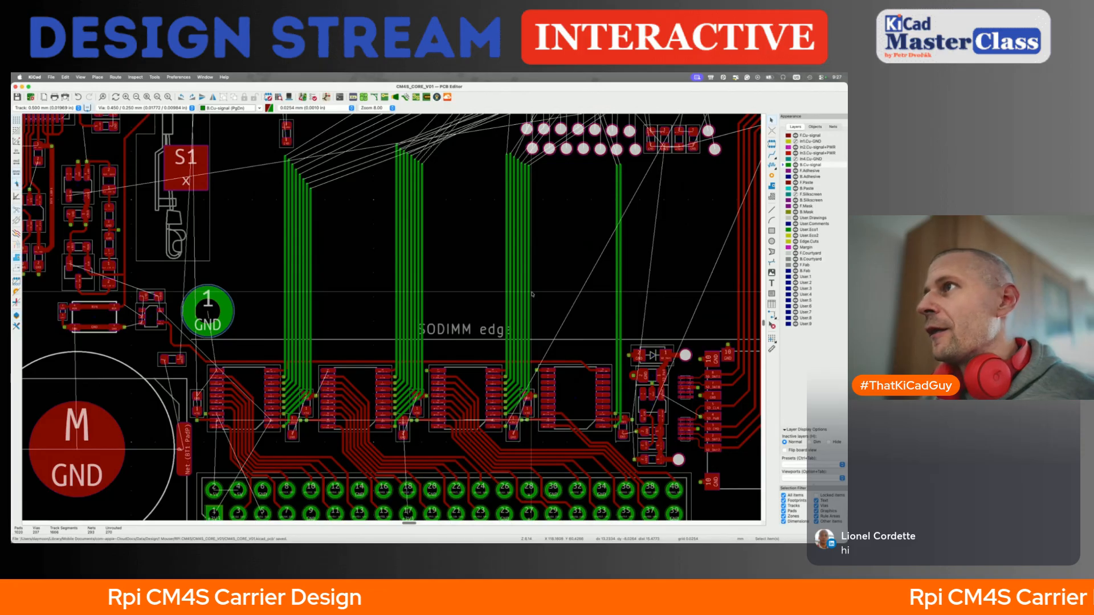
Examine the unrouted connections between the four GPIO bundles and the SODIMM socket's pad rows
{"action": "scroll", "coordinate": [532, 294], "scroll_direction": "up", "scroll_amount": 6}
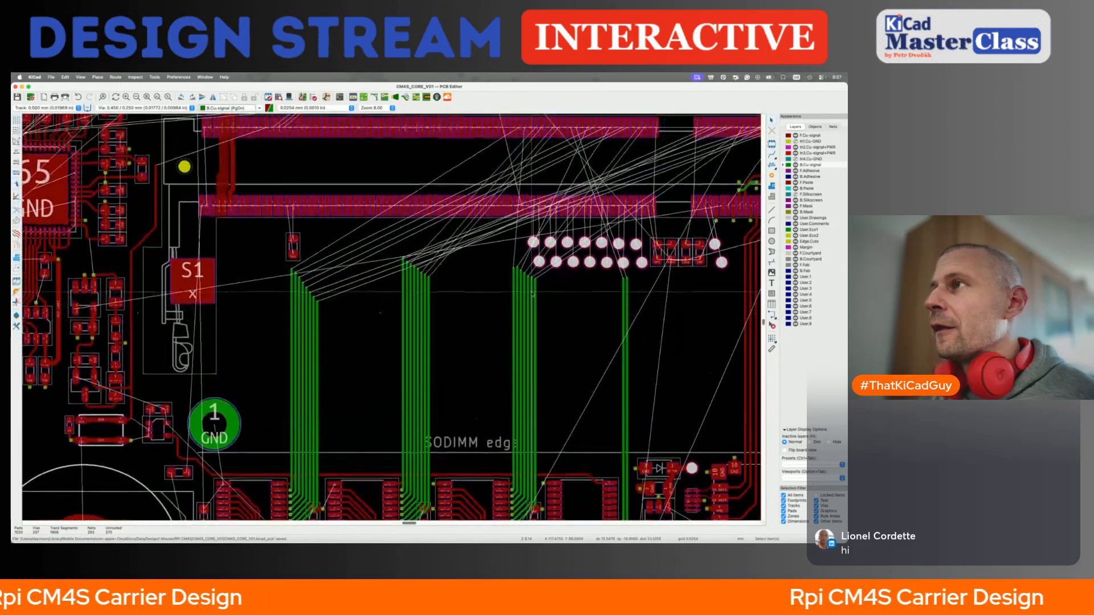
{"action": "scroll", "coordinate": [556, 325], "scroll_direction": "down", "scroll_amount": 3}
{"action": "scroll", "coordinate": [556, 325], "scroll_direction": "right", "scroll_amount": 2}
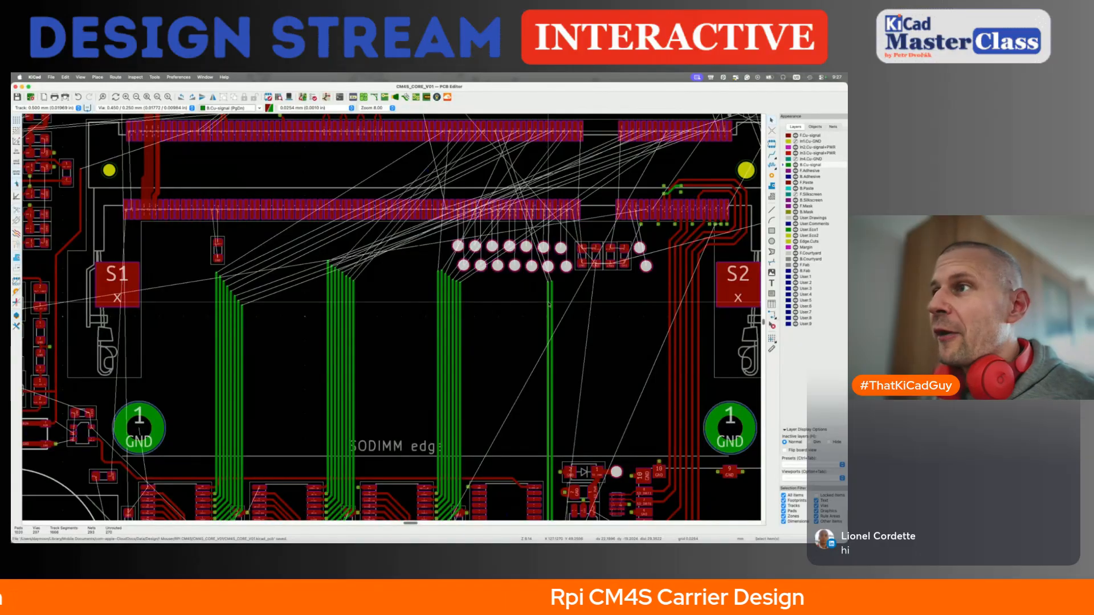
{"action": "scroll", "coordinate": [575, 312], "scroll_direction": "up", "scroll_amount": 3}
{"action": "scroll", "coordinate": [575, 312], "scroll_direction": "left", "scroll_amount": 2}
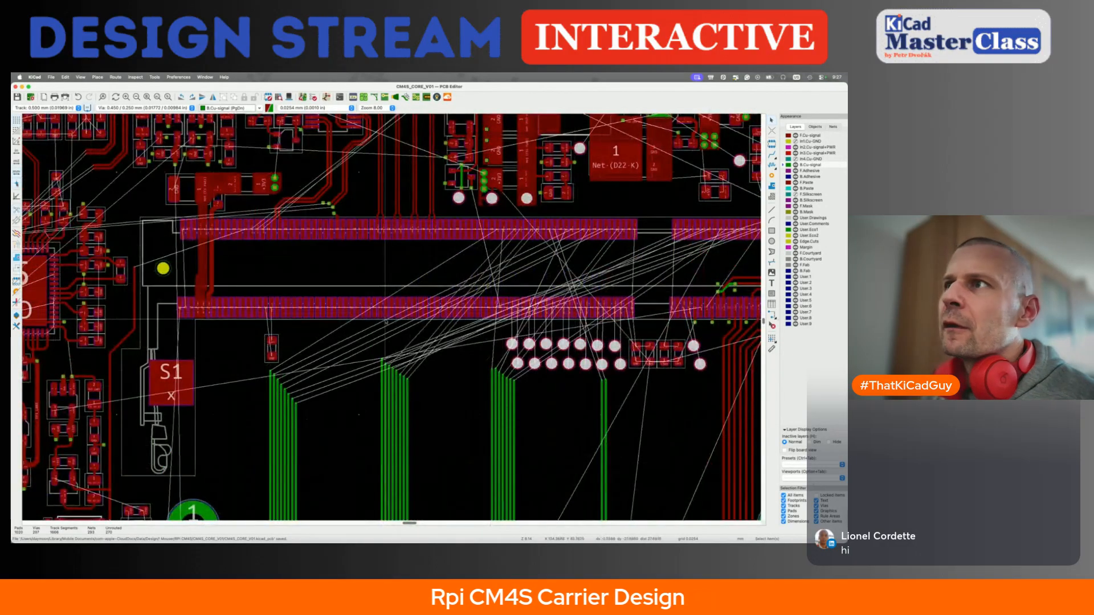
{"action": "scroll", "coordinate": [386, 321], "scroll_direction": "down", "scroll_amount": 5}
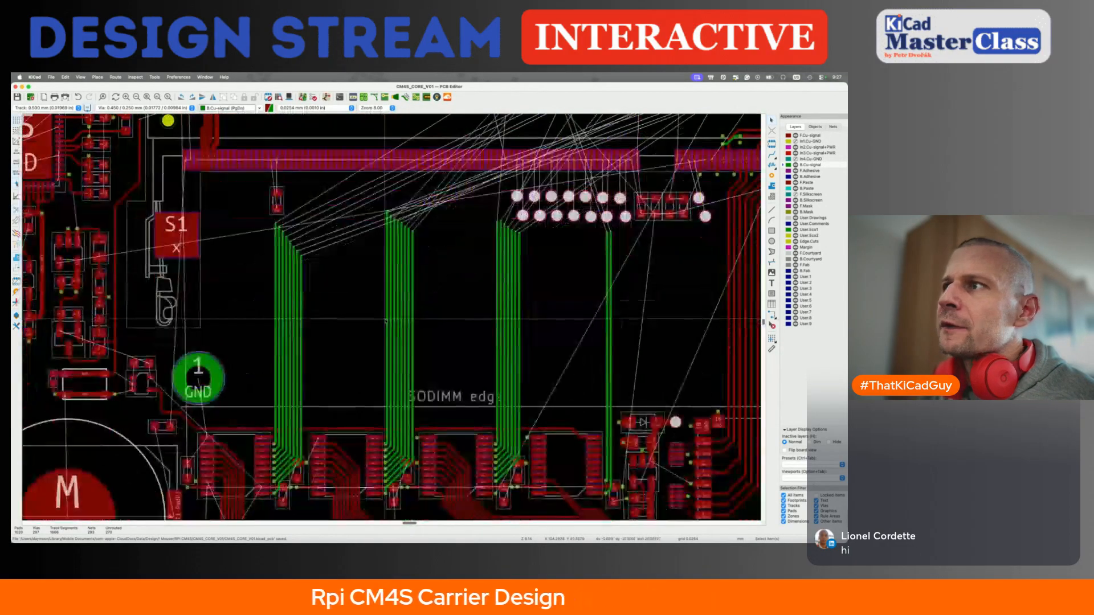
{"action": "scroll", "coordinate": [386, 321], "scroll_direction": "up", "scroll_amount": 4}
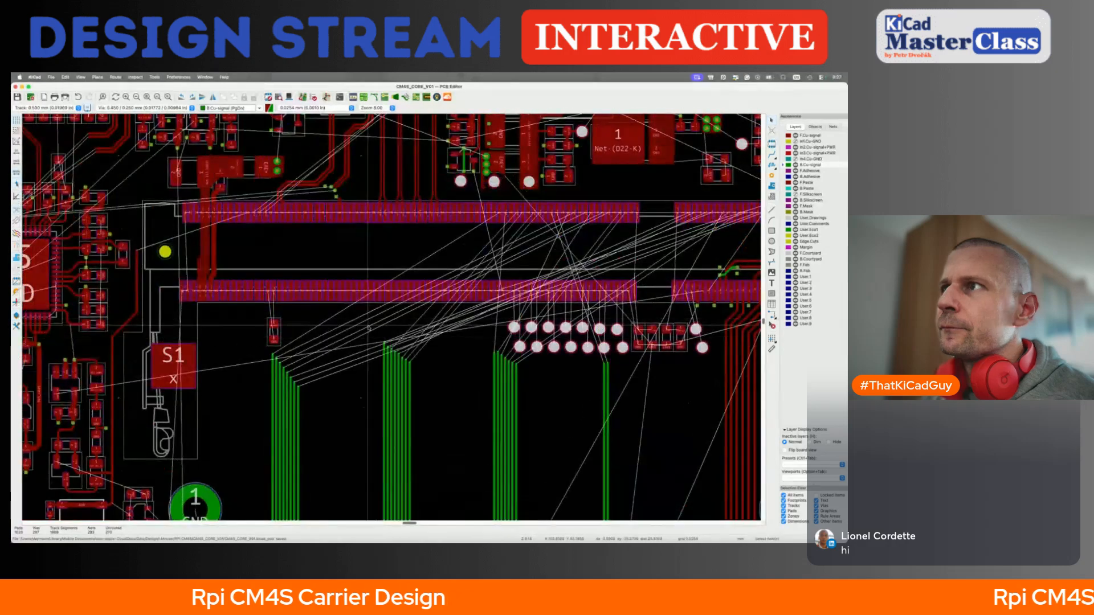
{"action": "scroll", "coordinate": [311, 356], "scroll_direction": "up", "scroll_amount": 2}
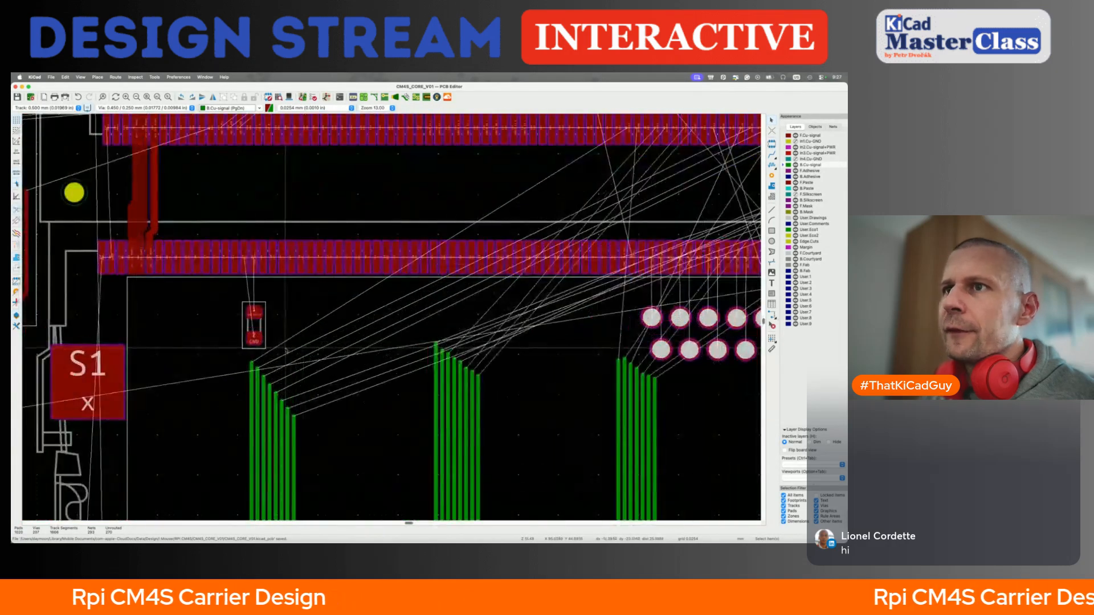
Extend GPIO27, GPIO18 and GPIO17 on B.Cu diagonally under the SODIMM's lower pad row, ending in short horizontal stubs between the two rows
{"action": "key", "text": "x"}
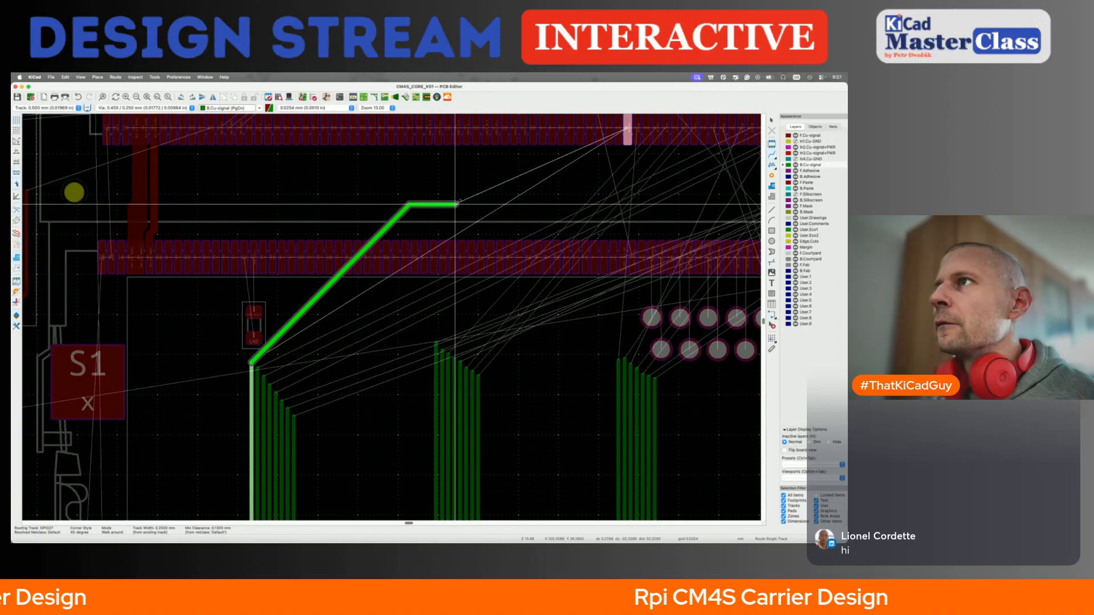
{"action": "double_click", "coordinate": [487, 171]}
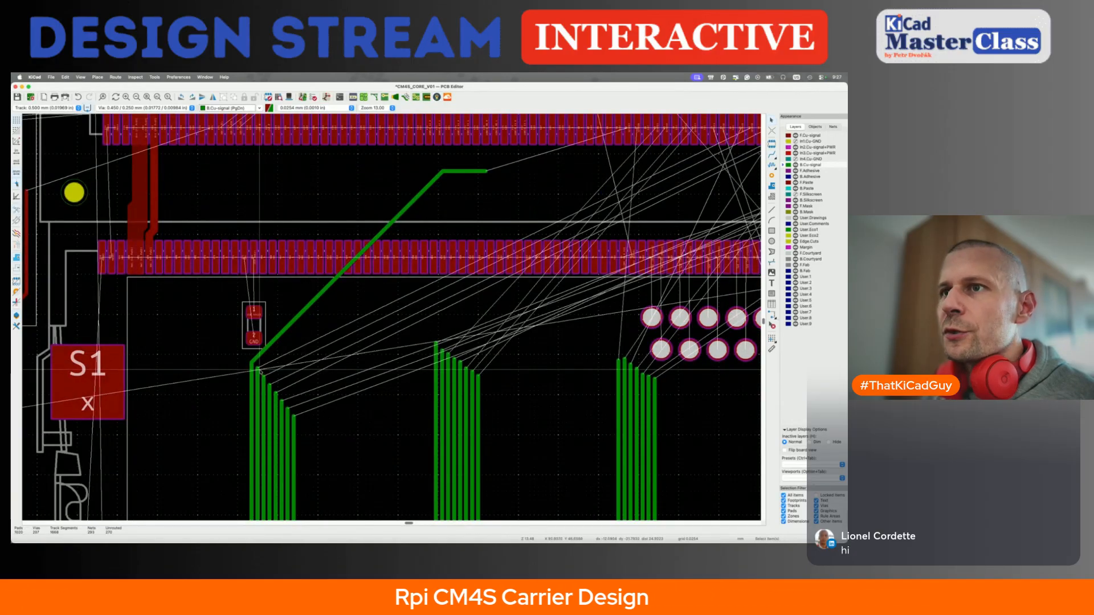
{"action": "key", "text": "x"}
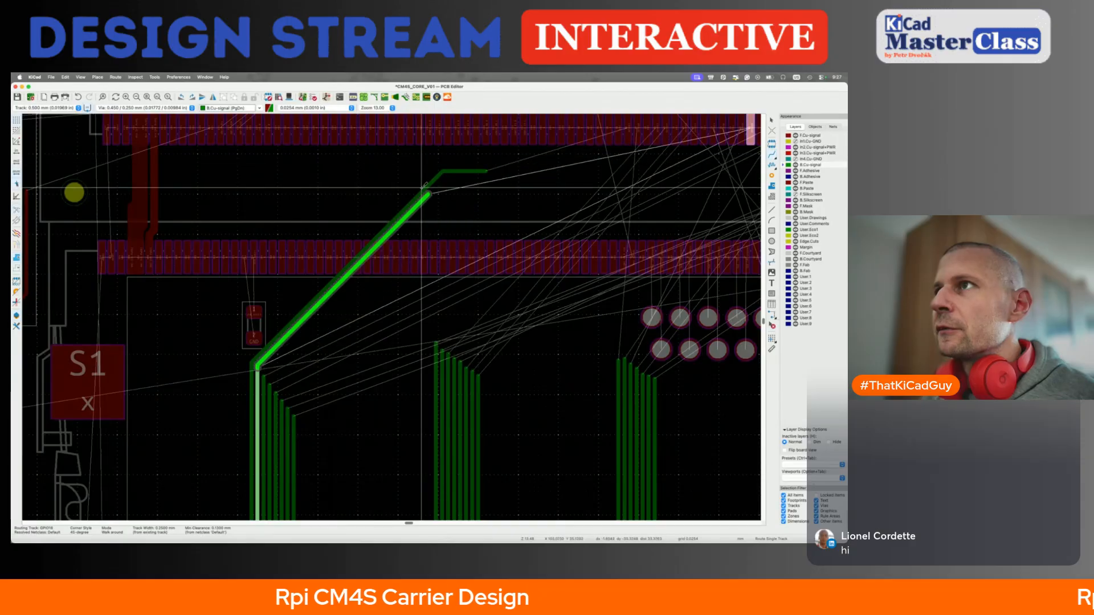
{"action": "double_click", "coordinate": [481, 176]}
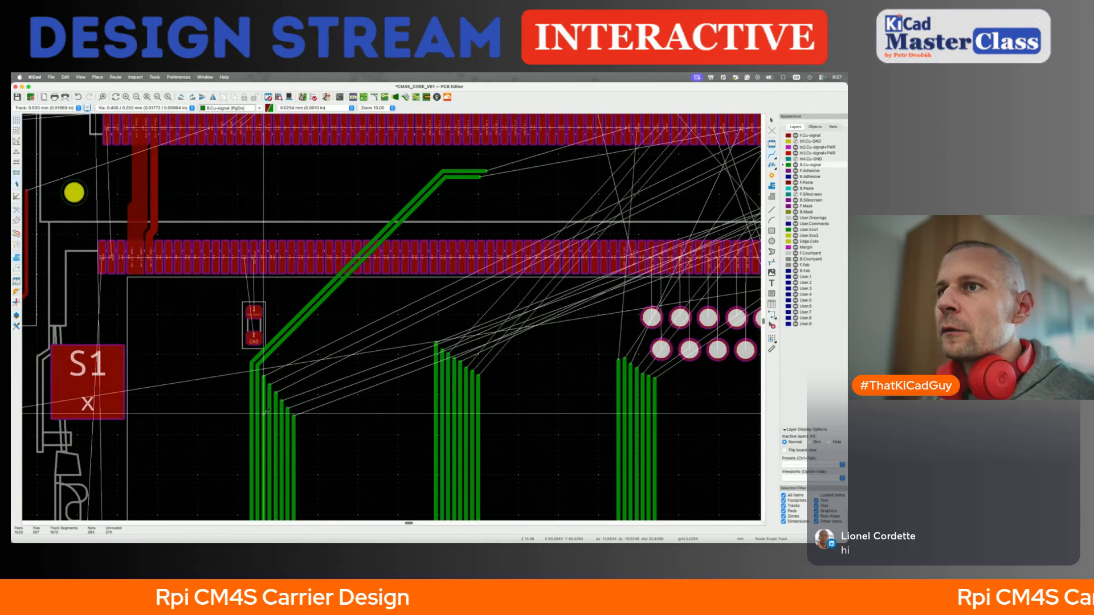
{"action": "key", "text": "x"}
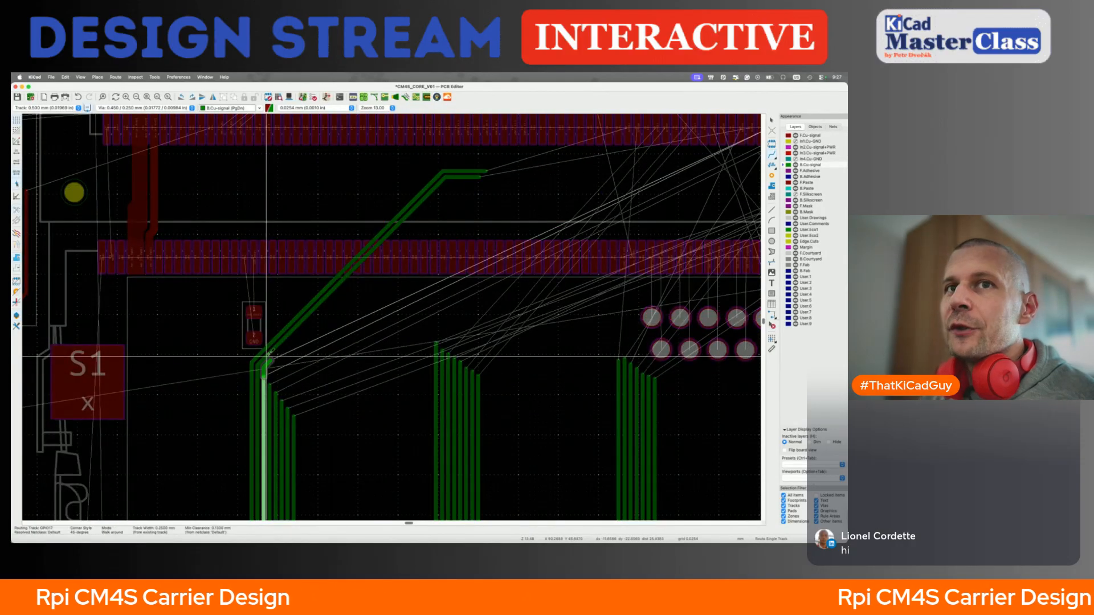
{"action": "double_click", "coordinate": [481, 183]}
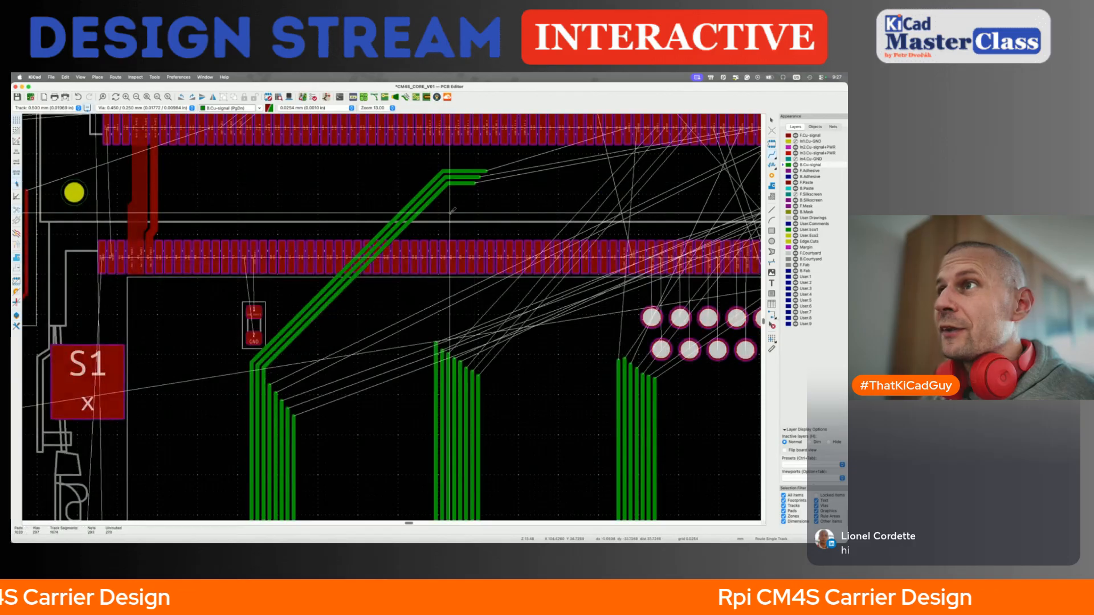
Extend the first bundle's GPIO15, GPIO14 and GPIO4 on B.Cu in parallel beside GPIO17, ending between the SODIMM's pad rows
{"action": "key", "text": "x"}
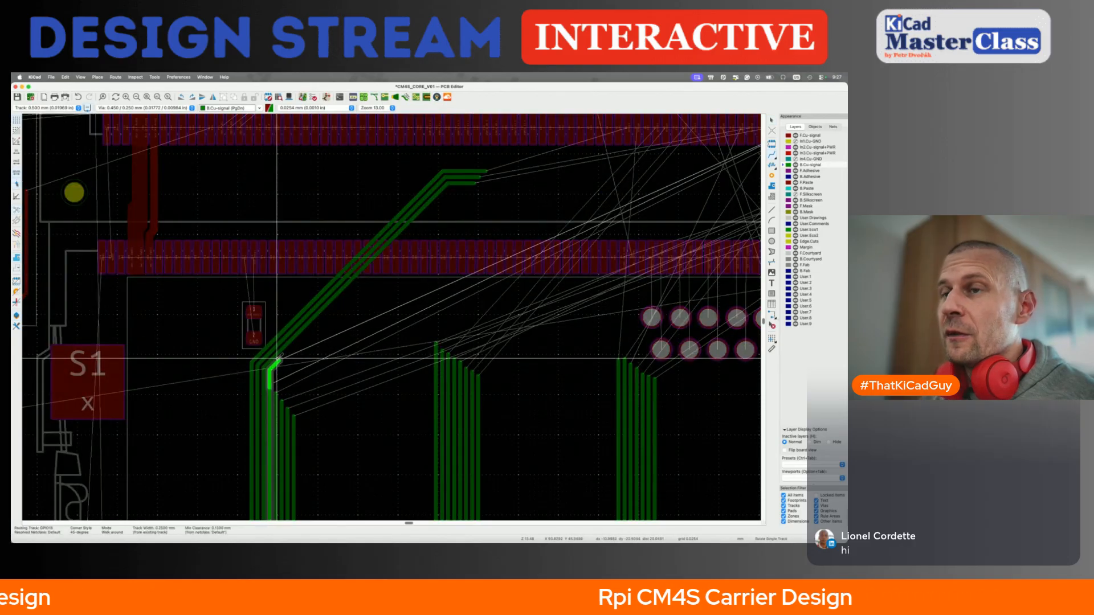
{"action": "double_click", "coordinate": [469, 184]}
{"action": "left_click", "coordinate": [276, 393]}
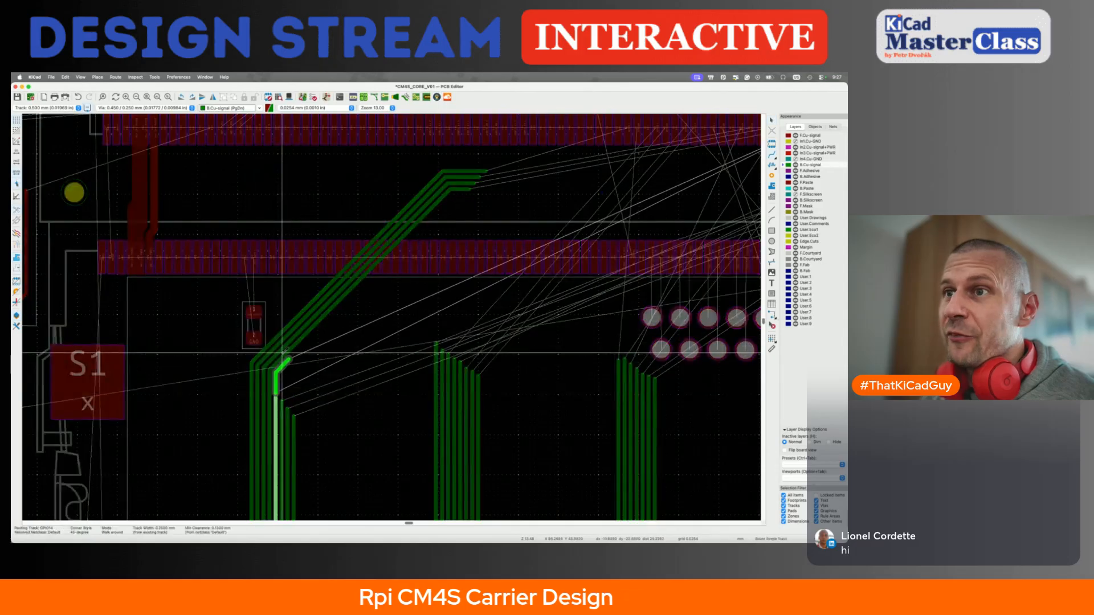
{"action": "double_click", "coordinate": [465, 194]}
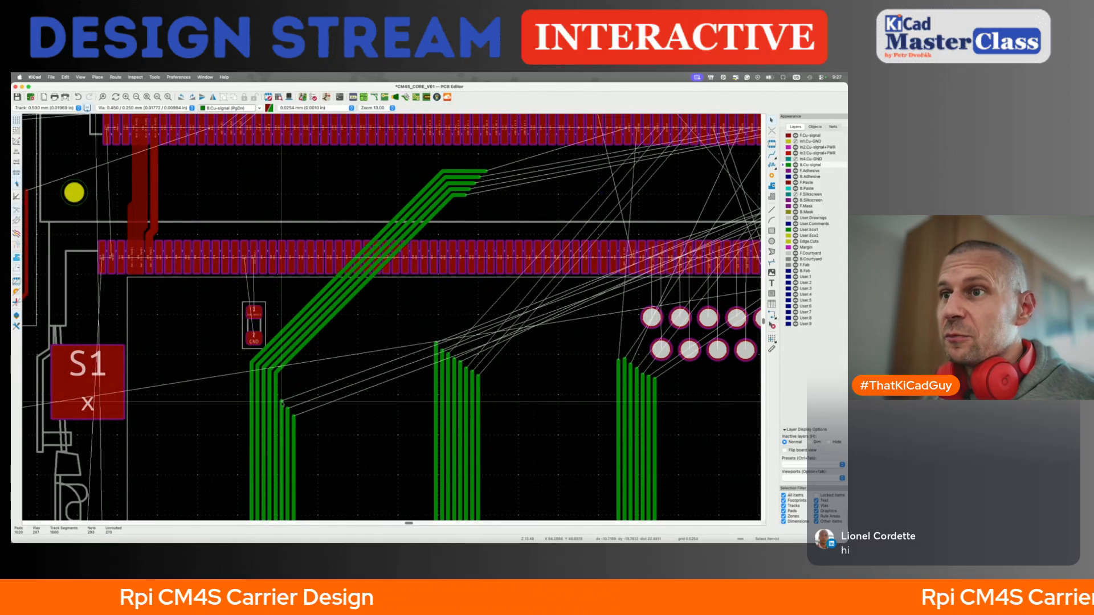
{"action": "left_click", "coordinate": [282, 403]}
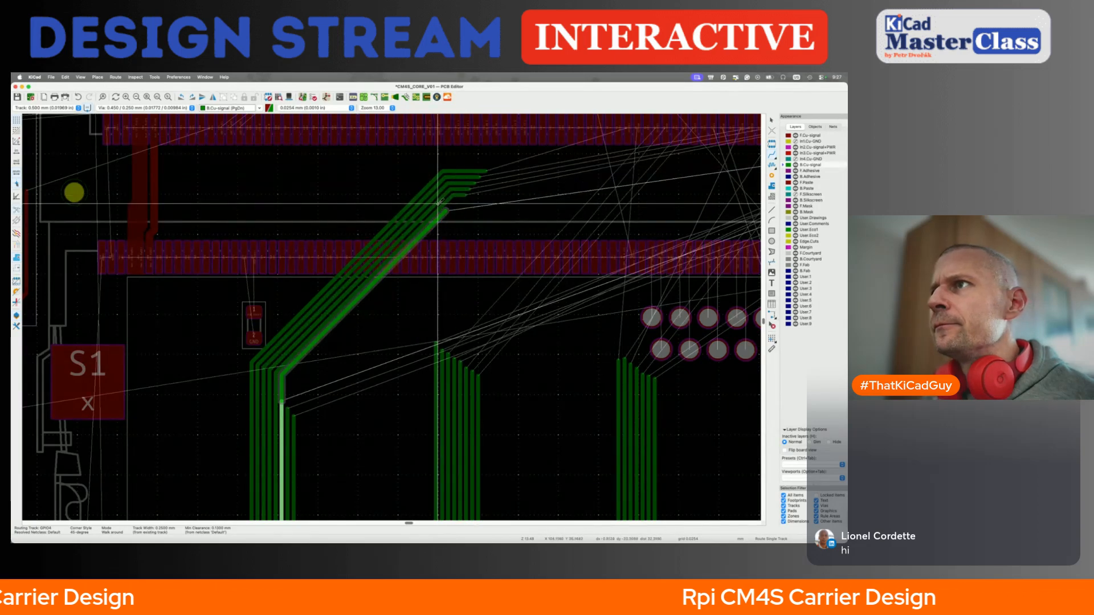
{"action": "key", "text": "Escape"}
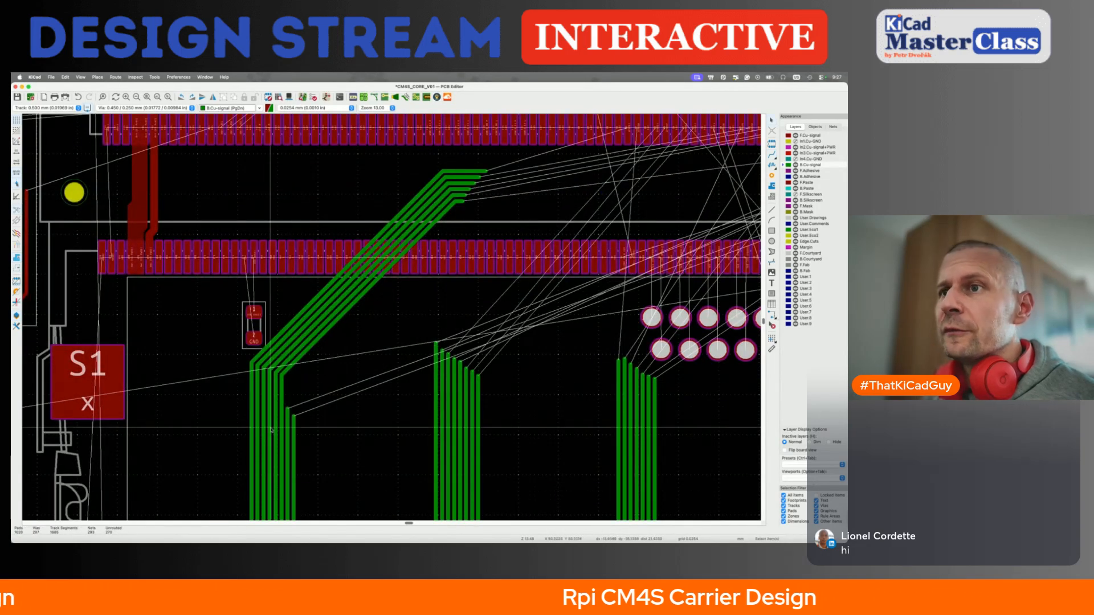
Extend the first bundle's last two tracks, GPIO3 and GPIO2, diagonally beside GPIO4 to between the SODIMM's pad rows and save the board
{"action": "left_click", "coordinate": [290, 395]}
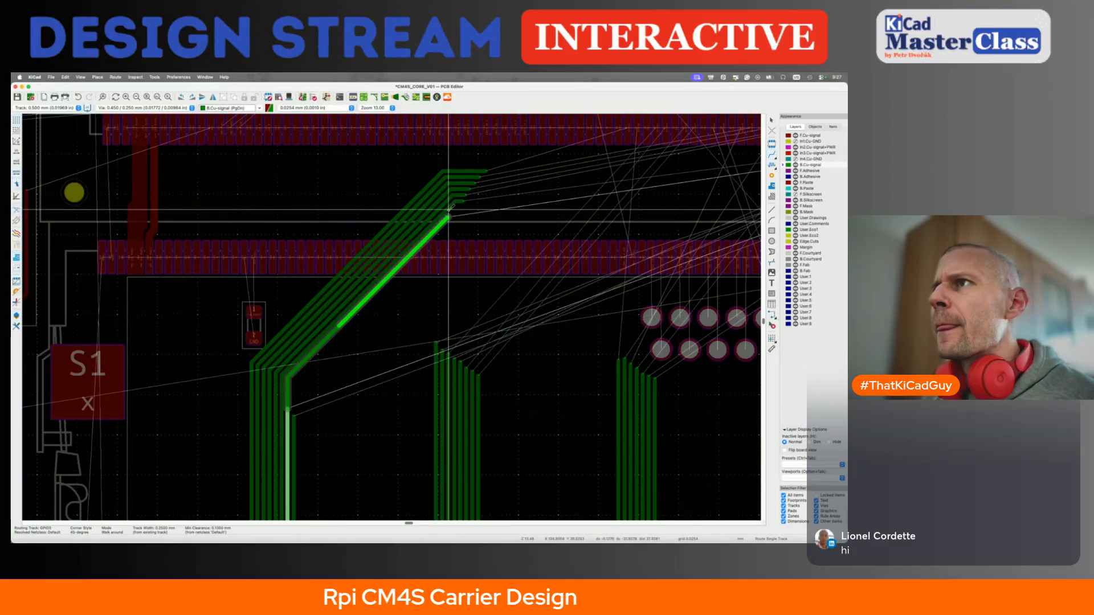
{"action": "double_click", "coordinate": [448, 210]}
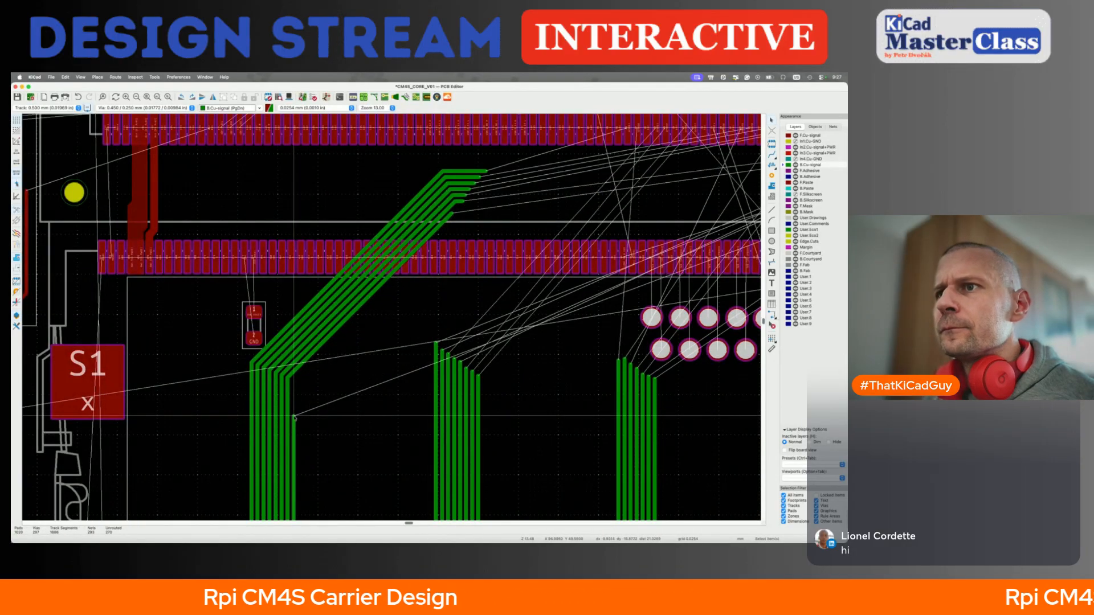
{"action": "left_click", "coordinate": [294, 414]}
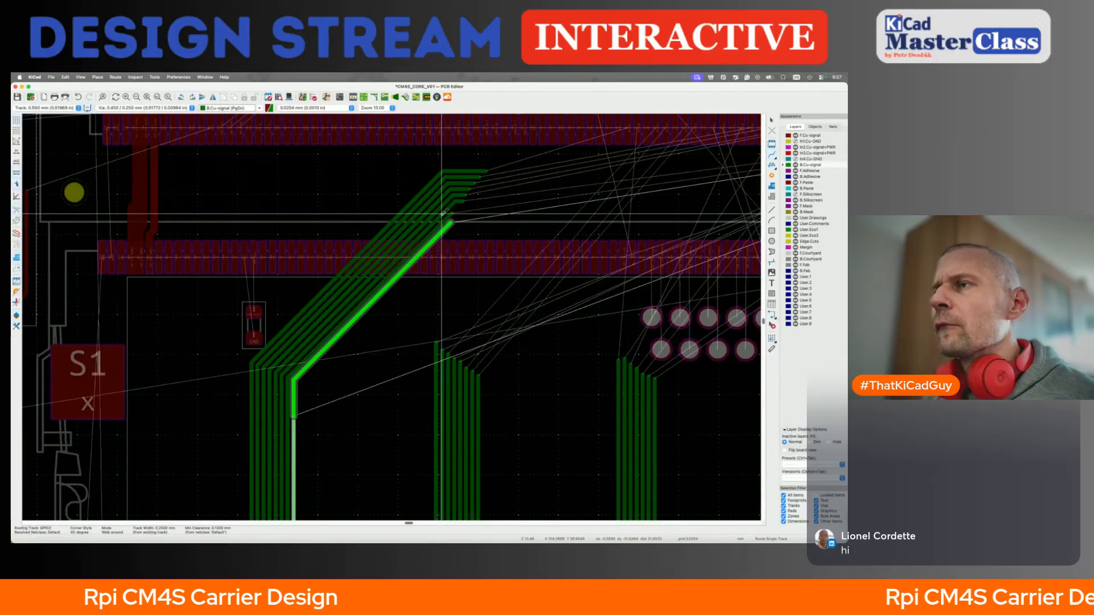
{"action": "double_click", "coordinate": [442, 214]}
{"action": "key", "text": "Escape"}
{"action": "key", "text": "ctrl+s"}
Examine the net assignments along the SODIMM socket's upper pad row, from the GPIO pads to the +BATT end
{"action": "scroll", "coordinate": [442, 214], "scroll_direction": "down", "scroll_amount": 3}
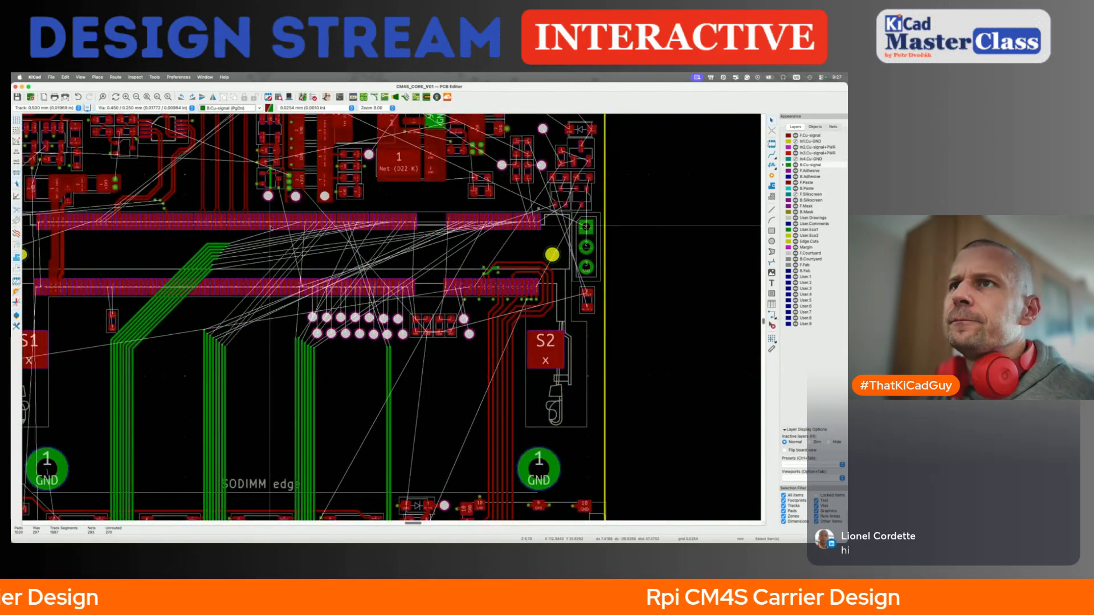
{"action": "scroll", "coordinate": [271, 228], "scroll_direction": "up", "scroll_amount": 3}
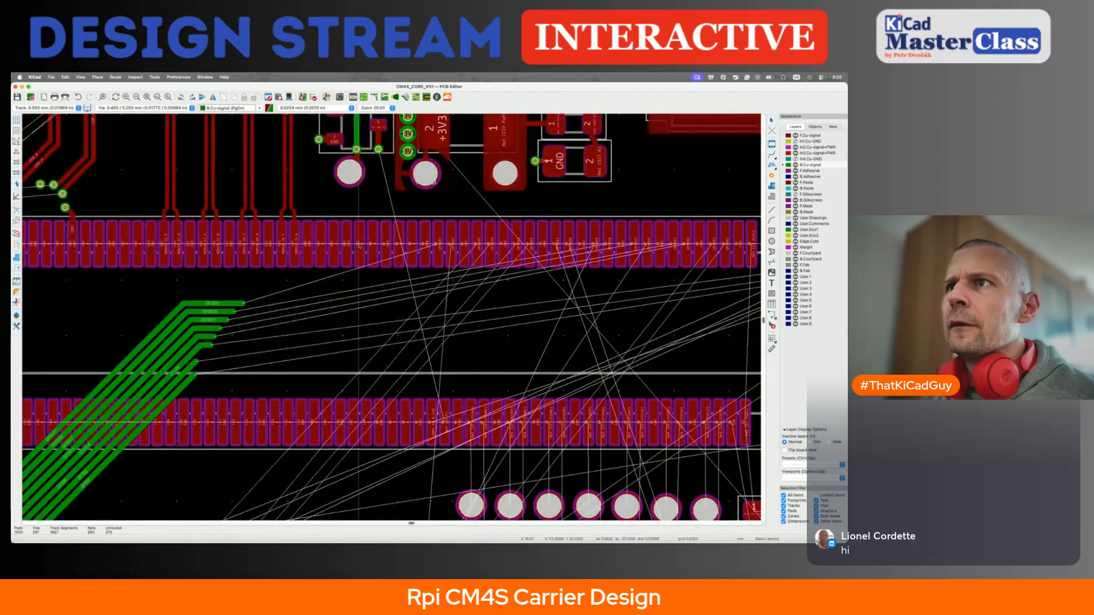
{"action": "scroll", "coordinate": [360, 245], "scroll_direction": "up", "scroll_amount": 3}
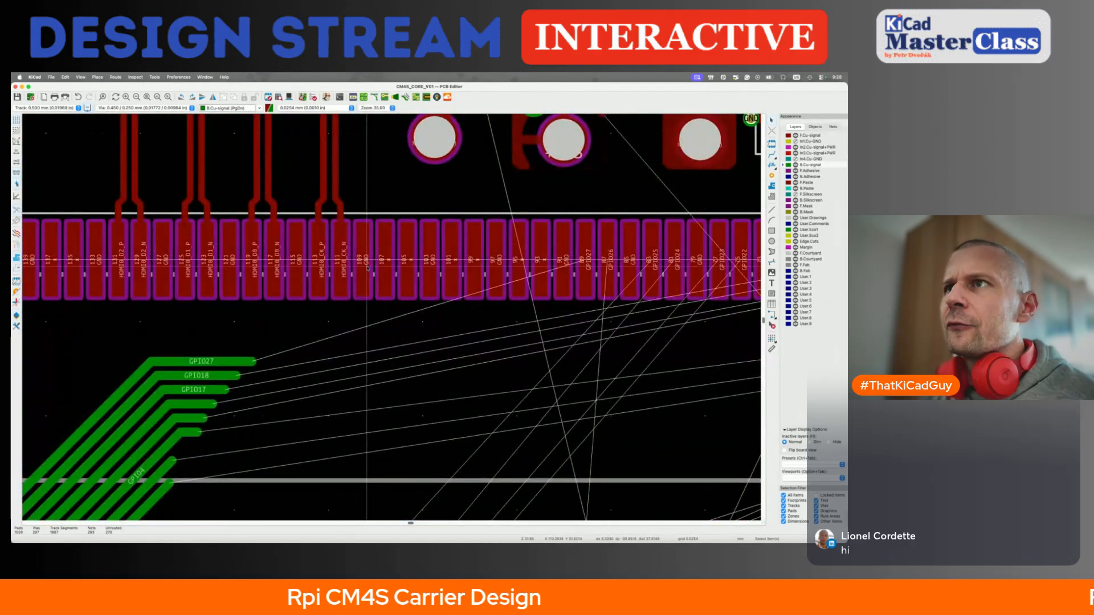
{"action": "scroll", "coordinate": [368, 268], "scroll_direction": "down", "scroll_amount": 2}
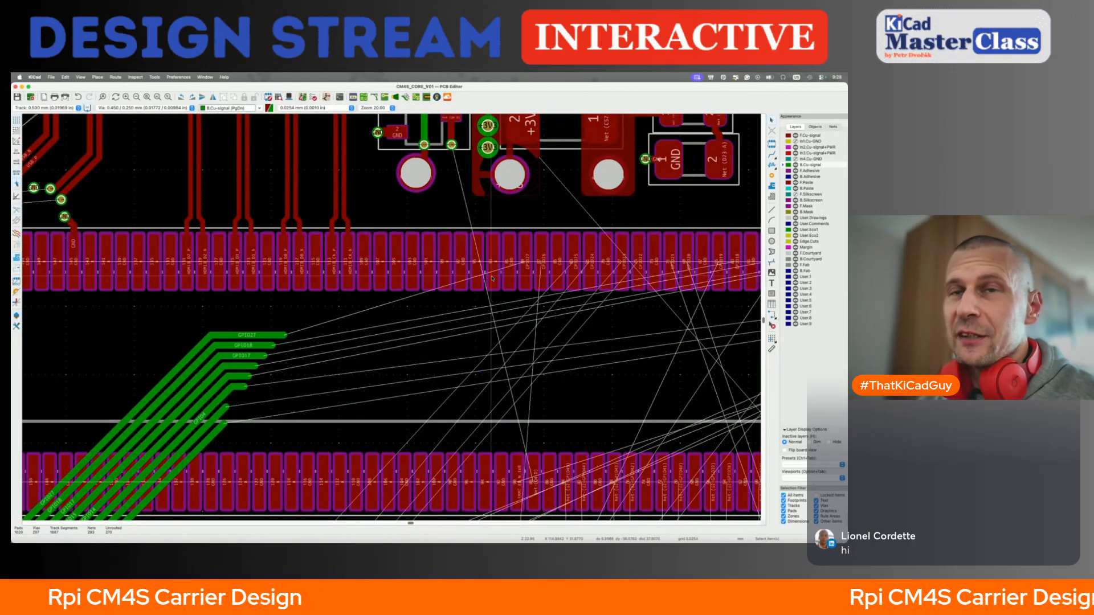
{"action": "scroll", "coordinate": [492, 278], "scroll_direction": "left", "scroll_amount": 5}
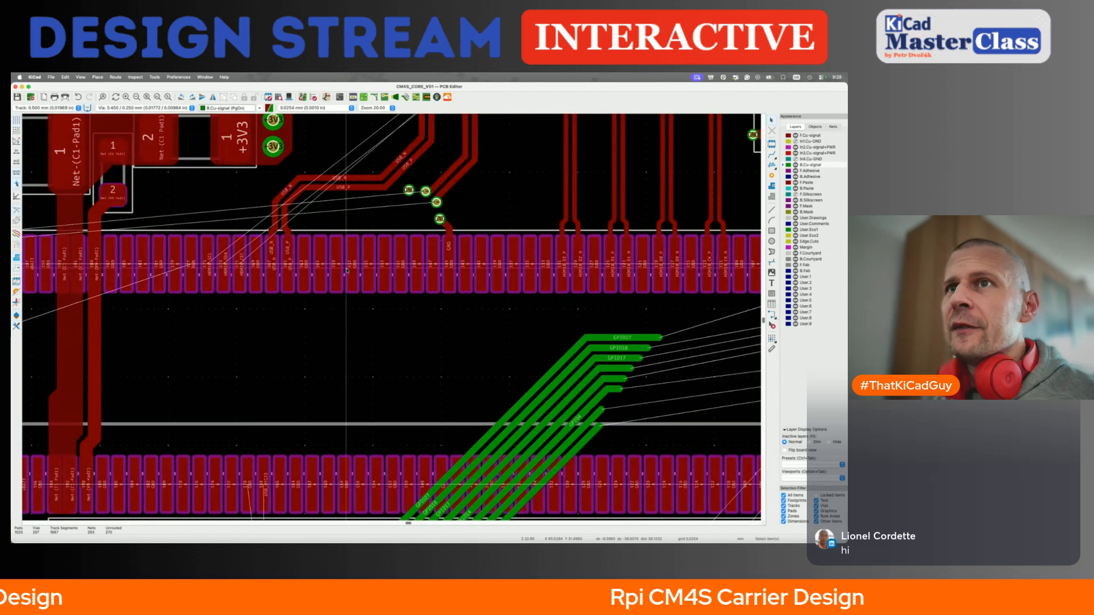
{"action": "scroll", "coordinate": [347, 271], "scroll_direction": "left", "scroll_amount": 3}
{"action": "scroll", "coordinate": [233, 264], "scroll_direction": "up", "scroll_amount": 2}
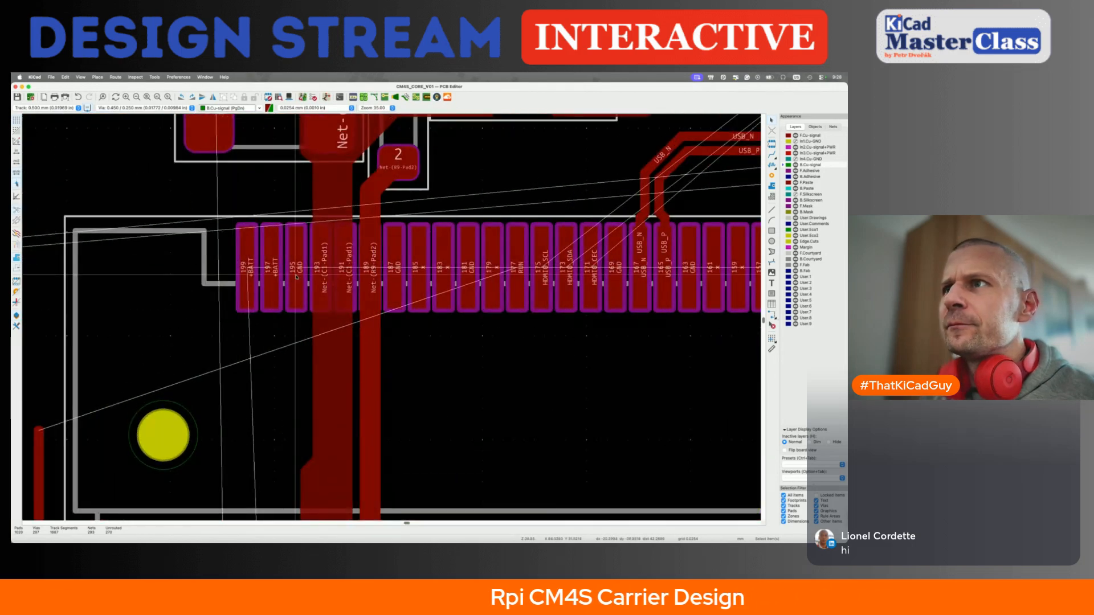
{"action": "scroll", "coordinate": [393, 268], "scroll_direction": "right", "scroll_amount": 2}
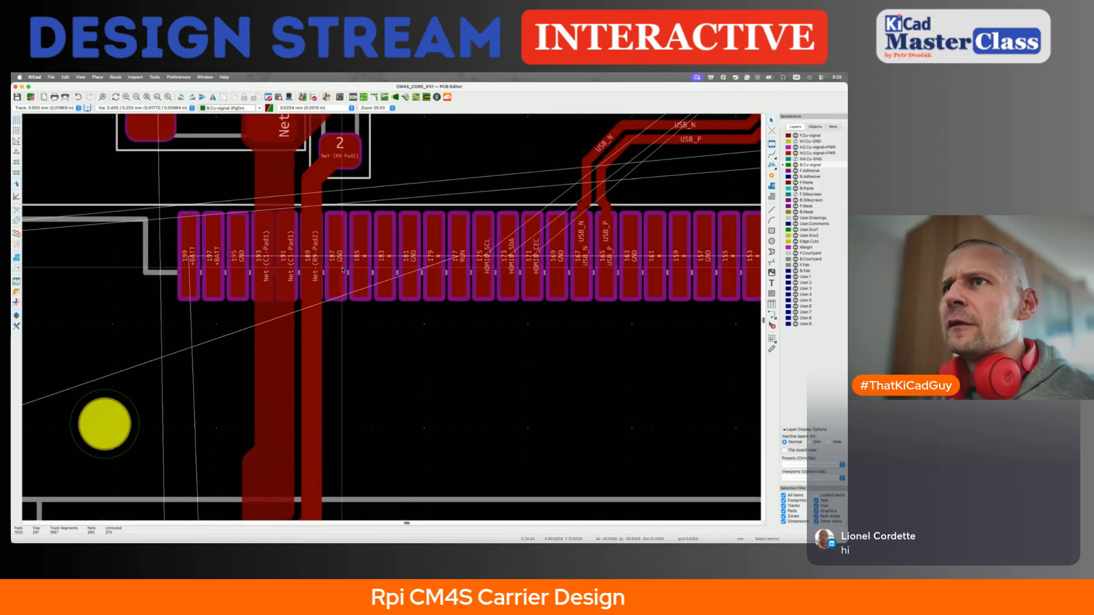
Route a 0.35 mm F.Cu track from SODIMM pad 195 (GND) straight up and end it in a via just above the pad row
{"action": "scroll", "coordinate": [343, 270], "scroll_direction": "left", "scroll_amount": 2}
{"action": "scroll", "coordinate": [323, 208], "scroll_direction": "up", "scroll_amount": 3}
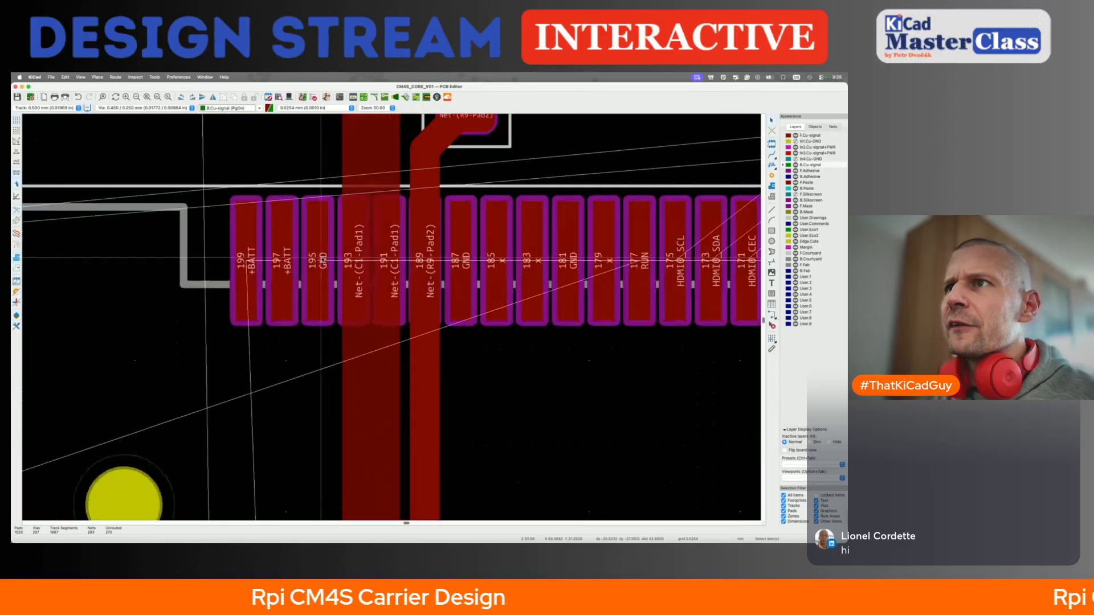
{"action": "key", "text": "x"}
{"action": "scroll", "coordinate": [323, 206], "scroll_direction": "up", "scroll_amount": 3}
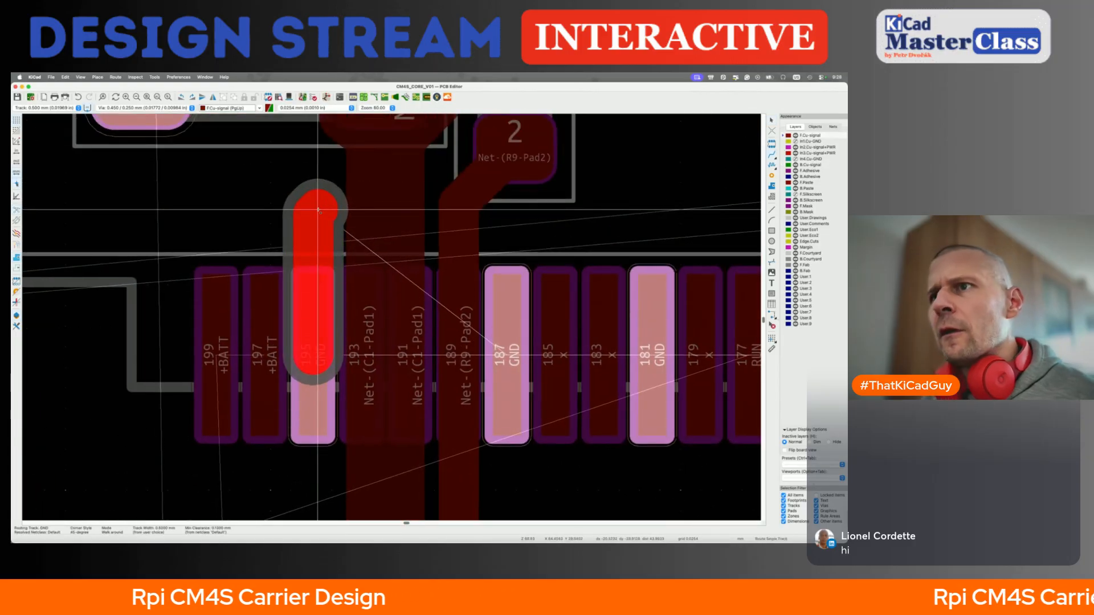
{"action": "key", "text": "shift+w"}
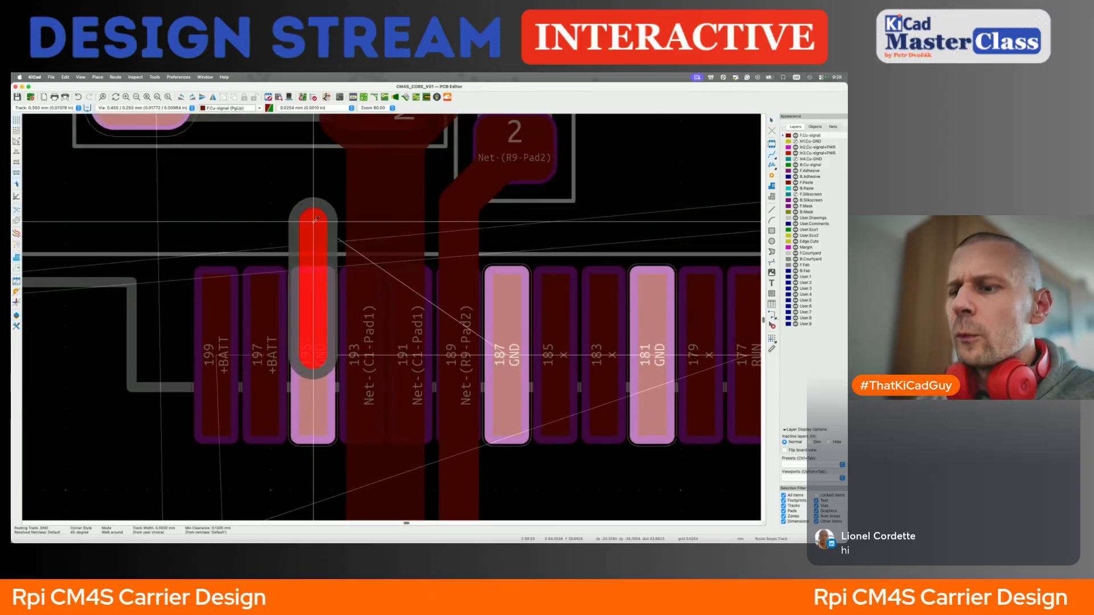
{"action": "key", "text": "v"}
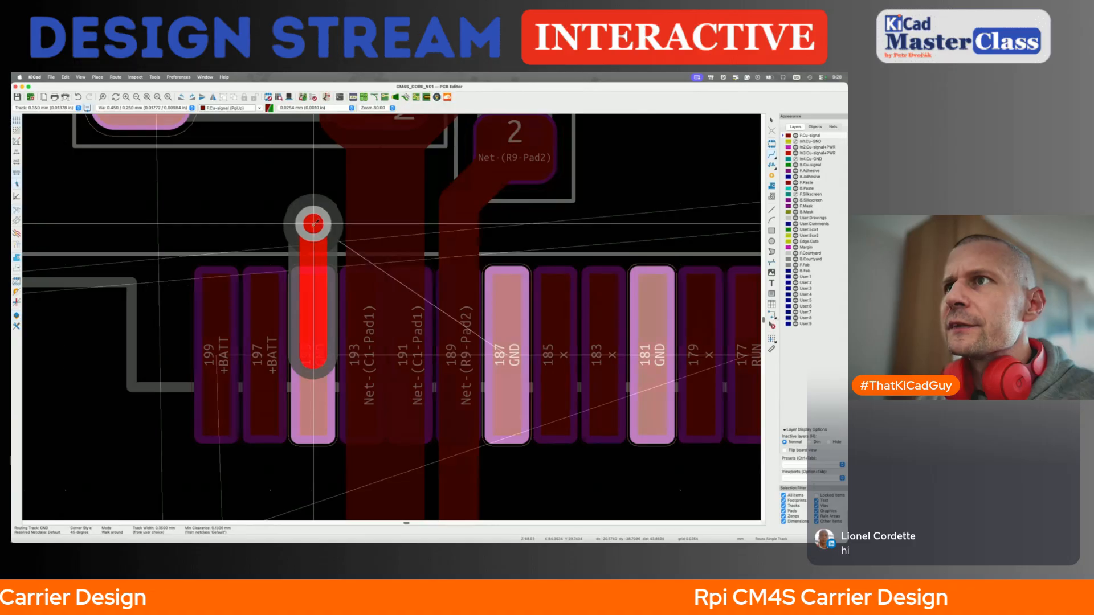
{"action": "double_click", "coordinate": [314, 221]}
{"action": "key", "text": "Escape"}
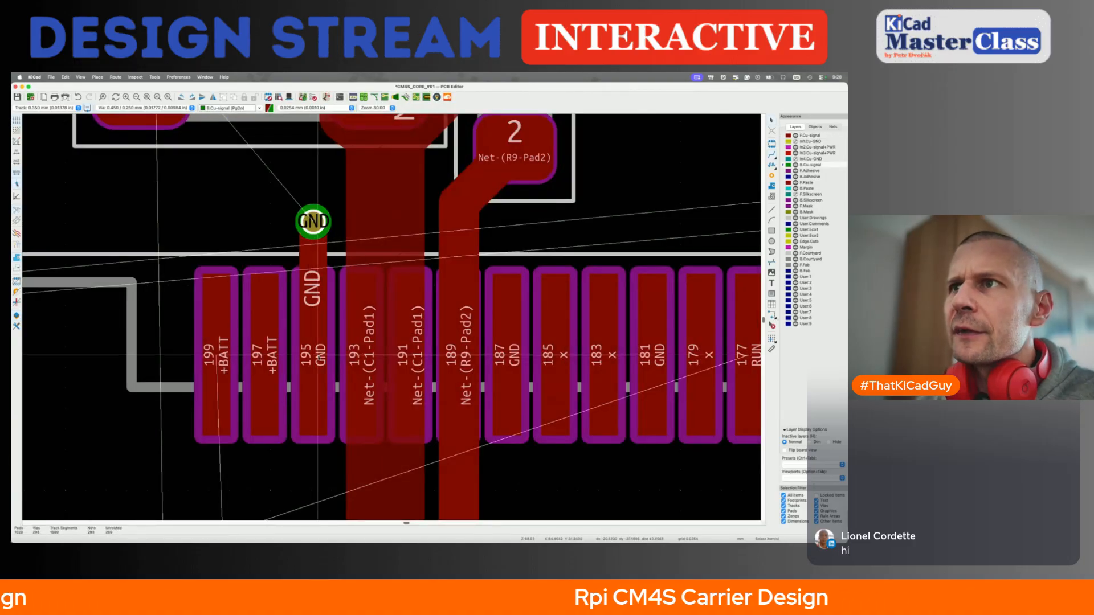
{"action": "scroll", "coordinate": [323, 374], "scroll_direction": "up", "scroll_amount": 3}
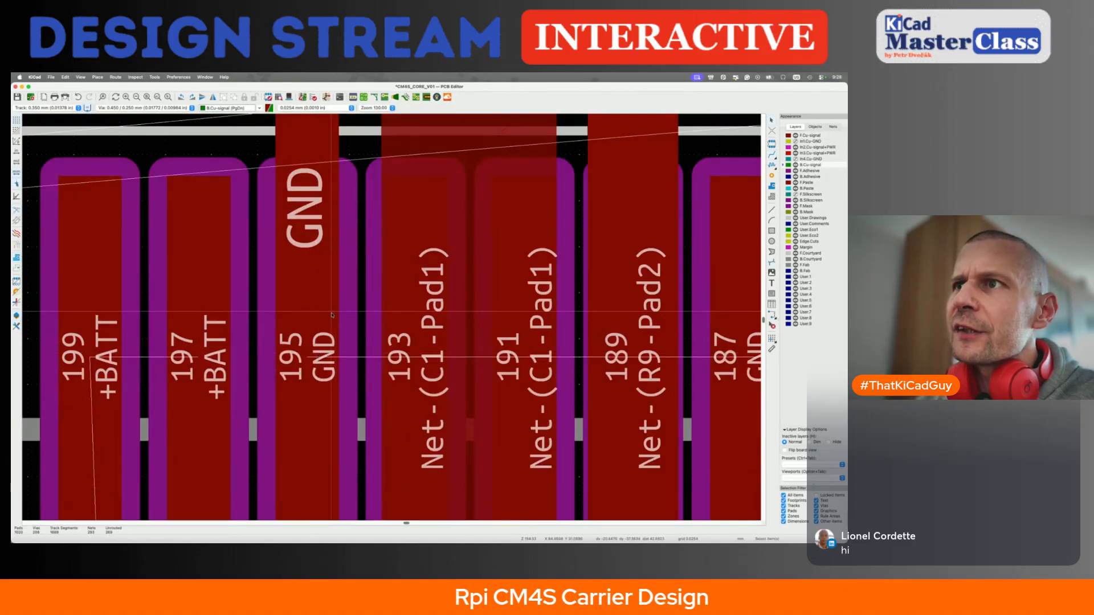
Save the board and shift the diagonal bend of the Net-(R9-Pad2) track up toward its component pad, clearing space above pad 187
{"action": "key", "text": "super+s"}
{"action": "scroll", "coordinate": [444, 349], "scroll_direction": "down", "scroll_amount": 5}
{"action": "key", "text": "x"}
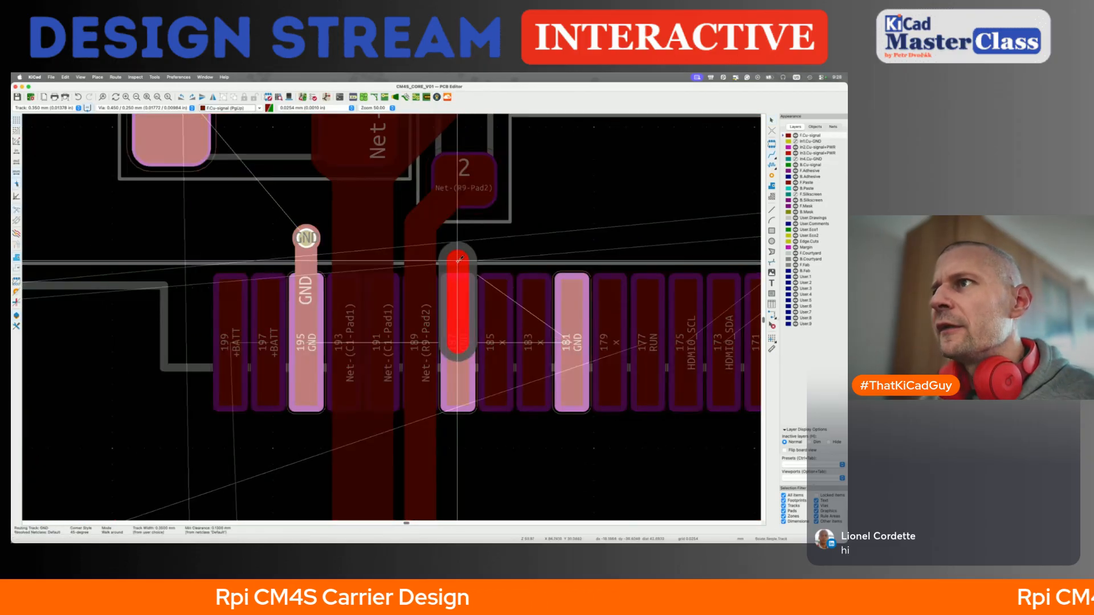
{"action": "key", "text": "Escape"}
{"action": "key", "text": "Escape"}
{"action": "key", "text": "d"}
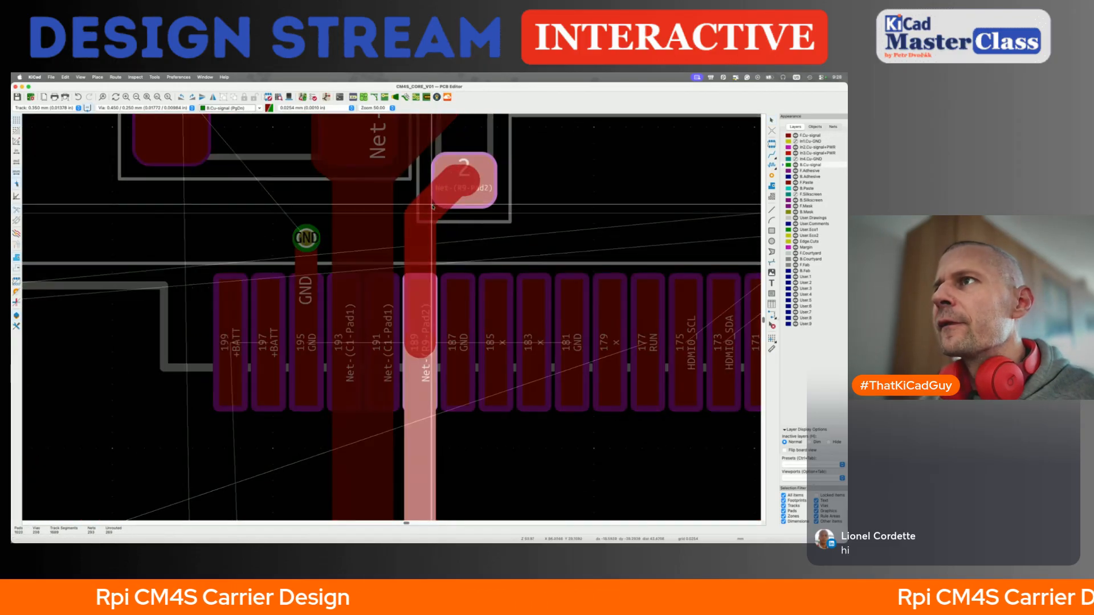
{"action": "left_click", "coordinate": [428, 199]}
Route 0.35 mm F.Cu tracks from GND pads 187 and 181 straight up, ending each in a via just above the pad row
{"action": "key", "text": "x"}
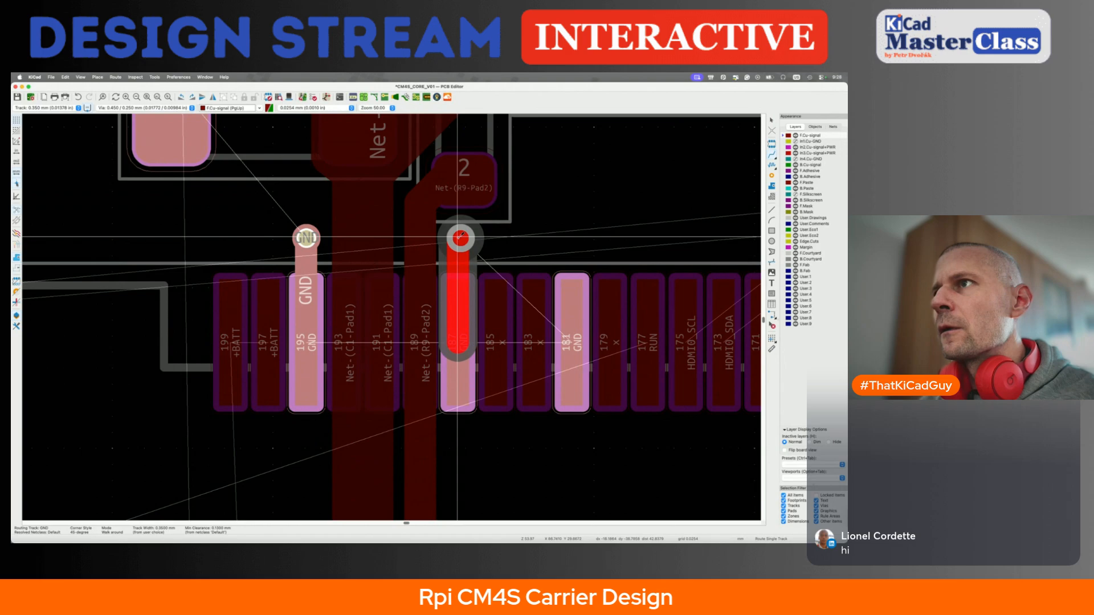
{"action": "left_click", "coordinate": [460, 237]}
{"action": "key", "text": "Escape"}
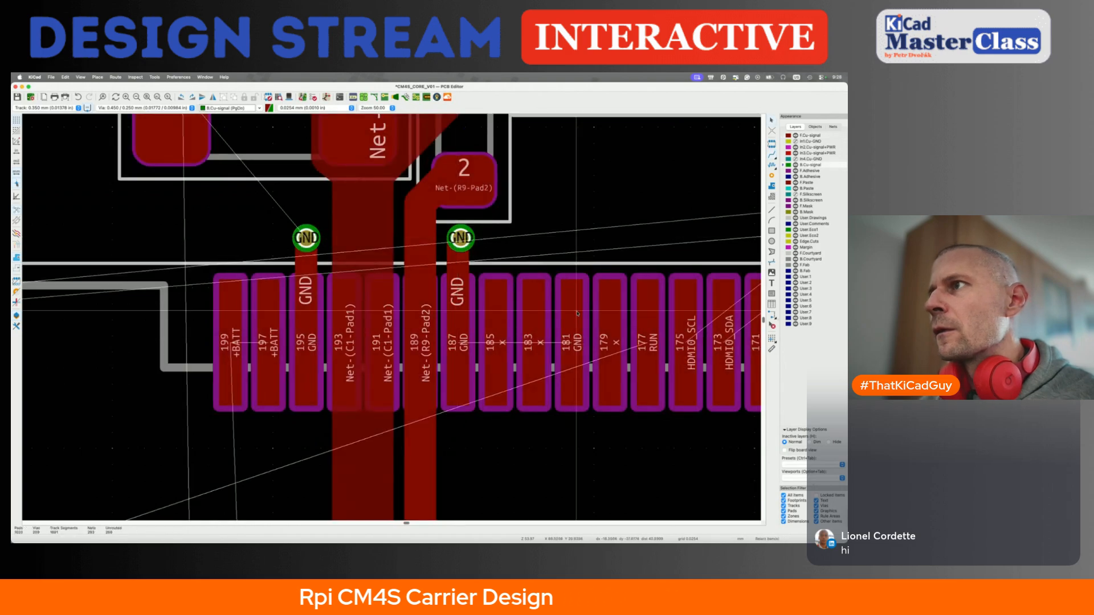
{"action": "key", "text": "x"}
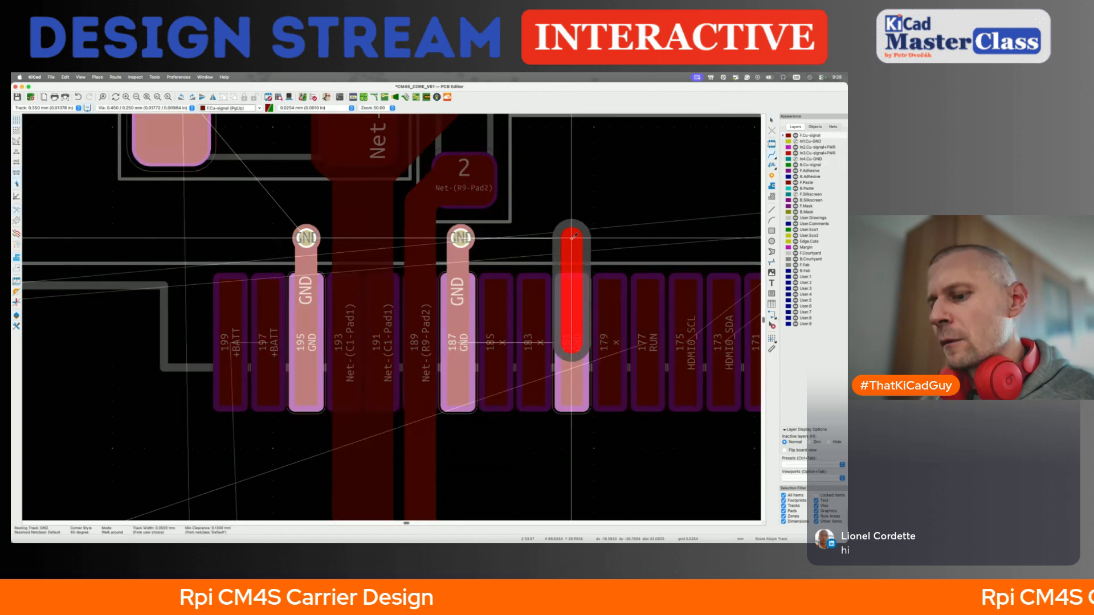
{"action": "left_click", "coordinate": [572, 238]}
{"action": "key", "text": "Escape"}
Route 0.35 mm F.Cu tracks from GND pads 169 and 163 straight up to vias in line with the existing ones
{"action": "scroll", "coordinate": [571, 238], "scroll_direction": "right", "scroll_amount": 5}
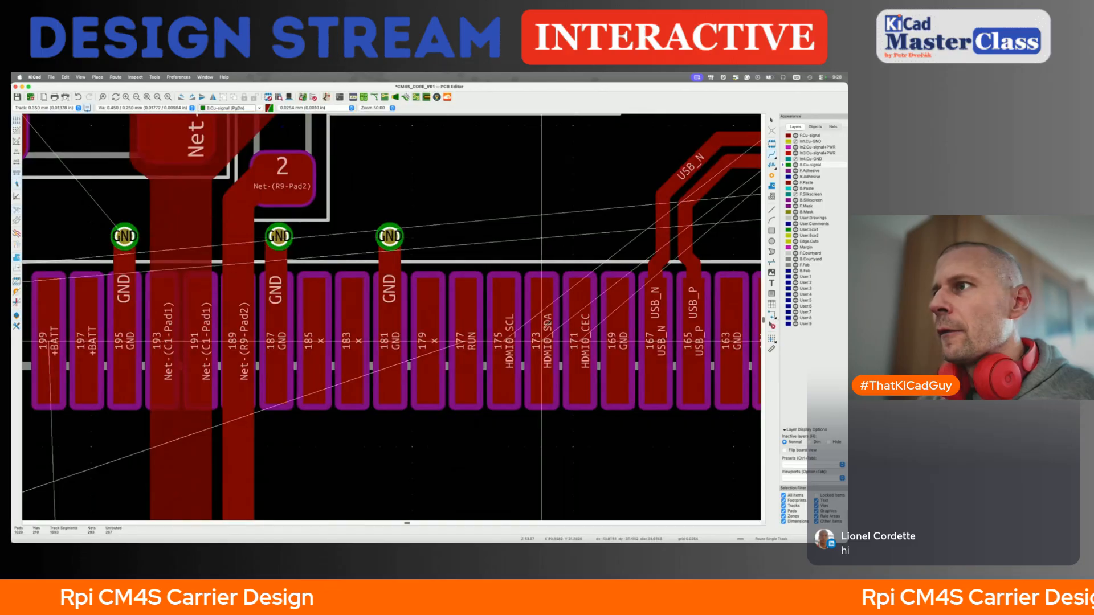
{"action": "key", "text": "x"}
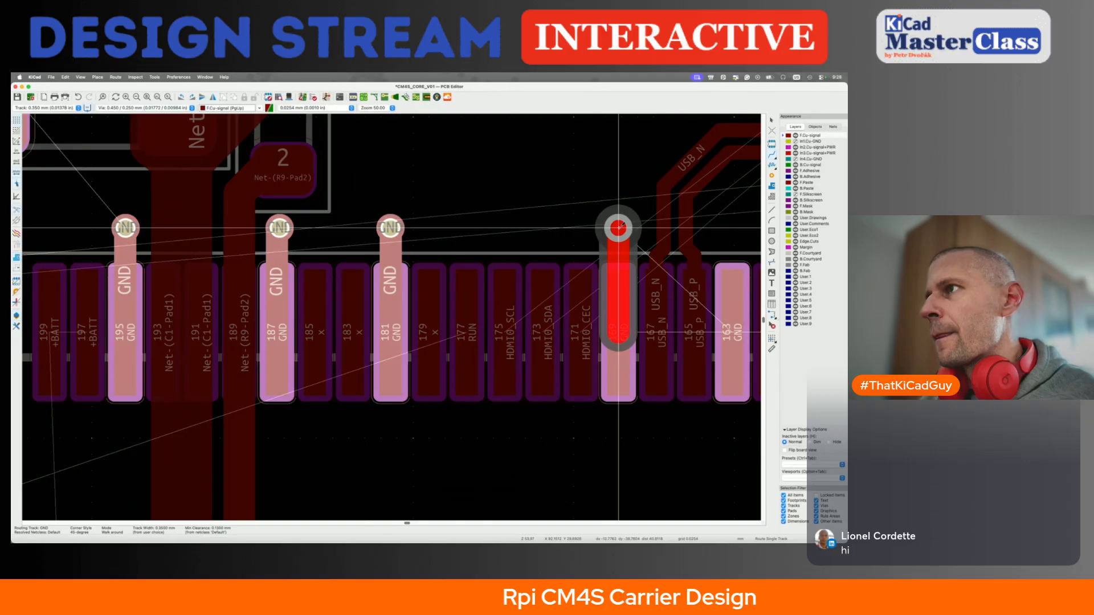
{"action": "left_click", "coordinate": [619, 228]}
{"action": "key", "text": "Escape"}
{"action": "scroll", "coordinate": [619, 228], "scroll_direction": "right", "scroll_amount": 5}
{"action": "left_click", "coordinate": [406, 329]}
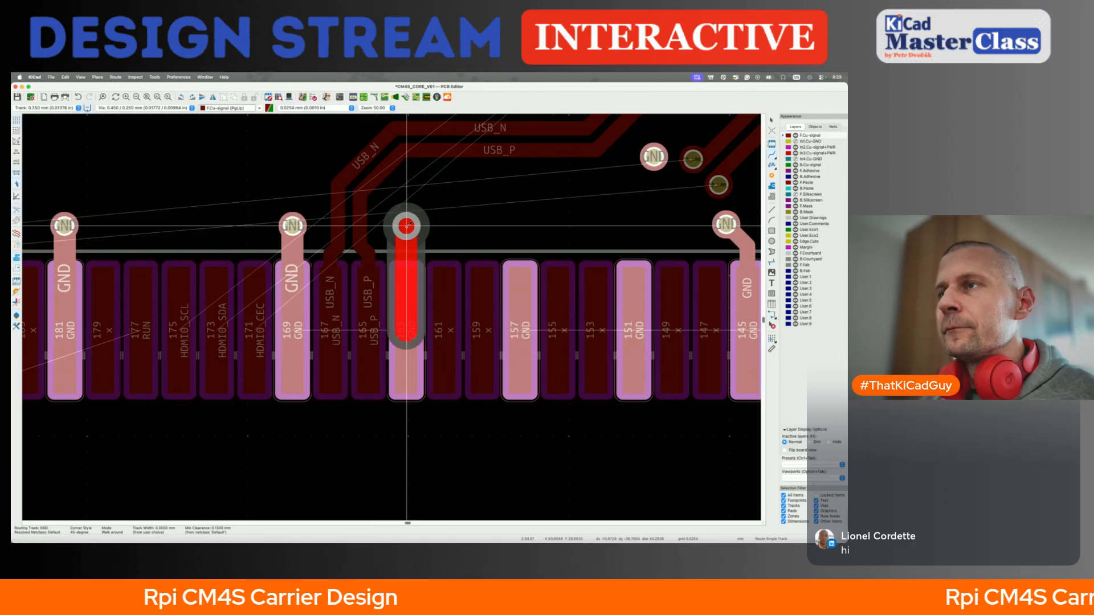
{"action": "left_click", "coordinate": [407, 226]}
{"action": "key", "text": "Escape"}
Route 0.35 mm F.Cu tracks from GND pads 157 and 151 straight up, each ending in a via in the same row
{"action": "left_click", "coordinate": [521, 324]}
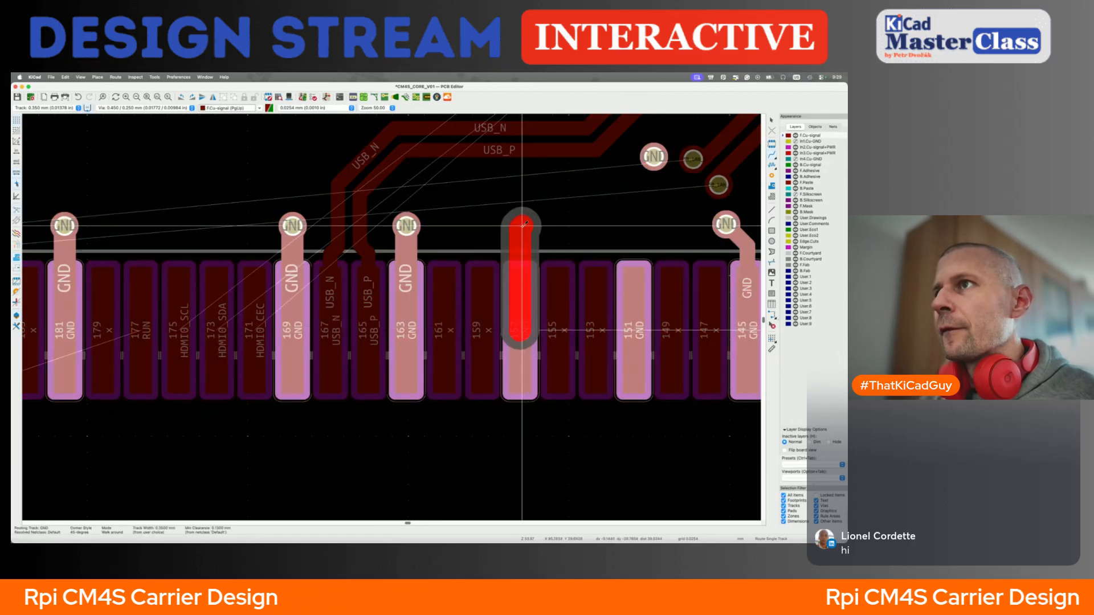
{"action": "key", "text": "v"}
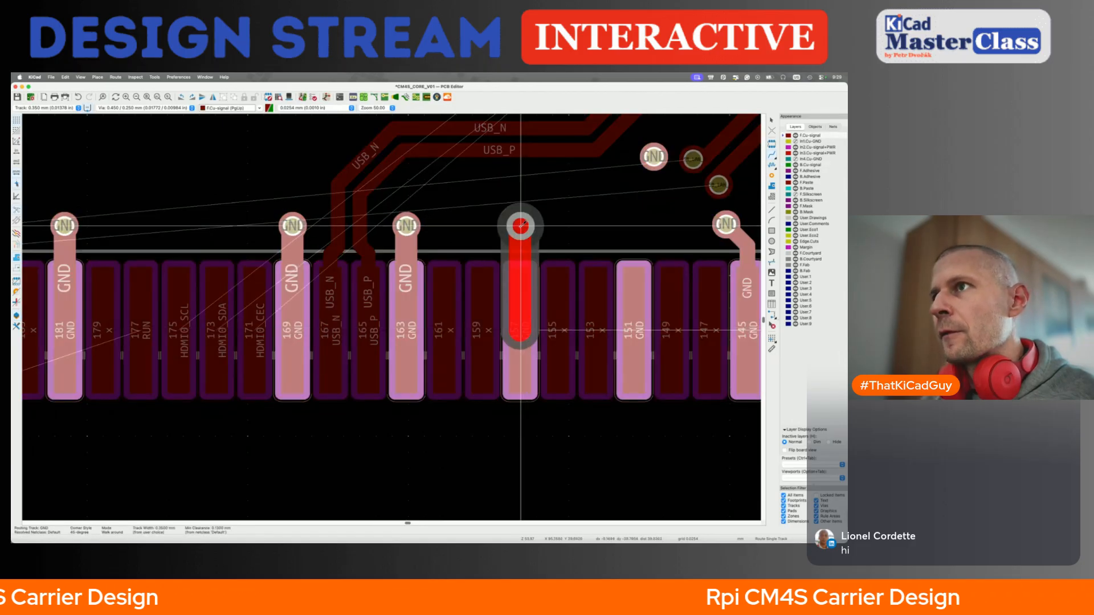
{"action": "left_click", "coordinate": [520, 227]}
{"action": "key", "text": "Escape"}
{"action": "right_click", "coordinate": [557, 271]}
{"action": "key", "text": "Escape"}
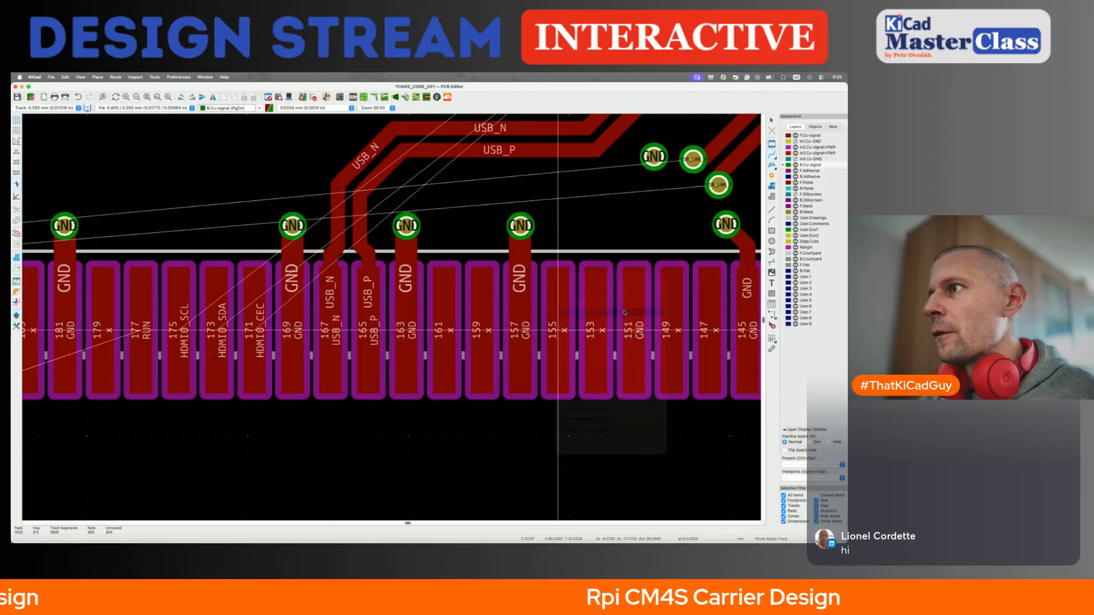
{"action": "left_click", "coordinate": [633, 317]}
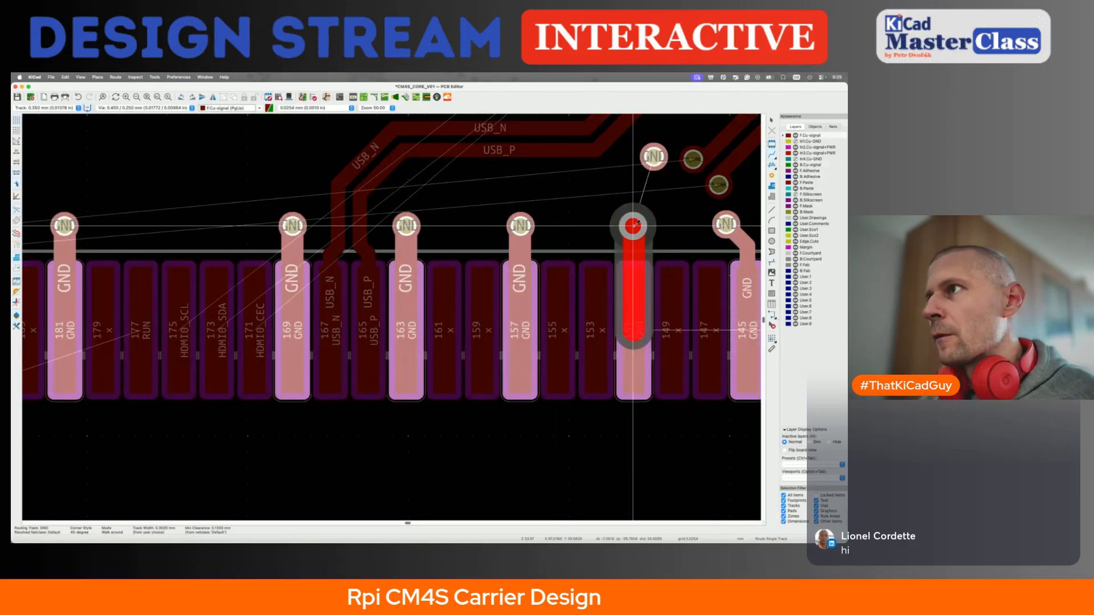
{"action": "left_click", "coordinate": [633, 226]}
{"action": "key", "text": "Escape"}
Examine the USB_LAN via pair above the SODIMM's upper pad row and its surroundings, with In2.Cu and B.Cu active in turn
{"action": "scroll", "coordinate": [634, 224], "scroll_direction": "right", "scroll_amount": 8}
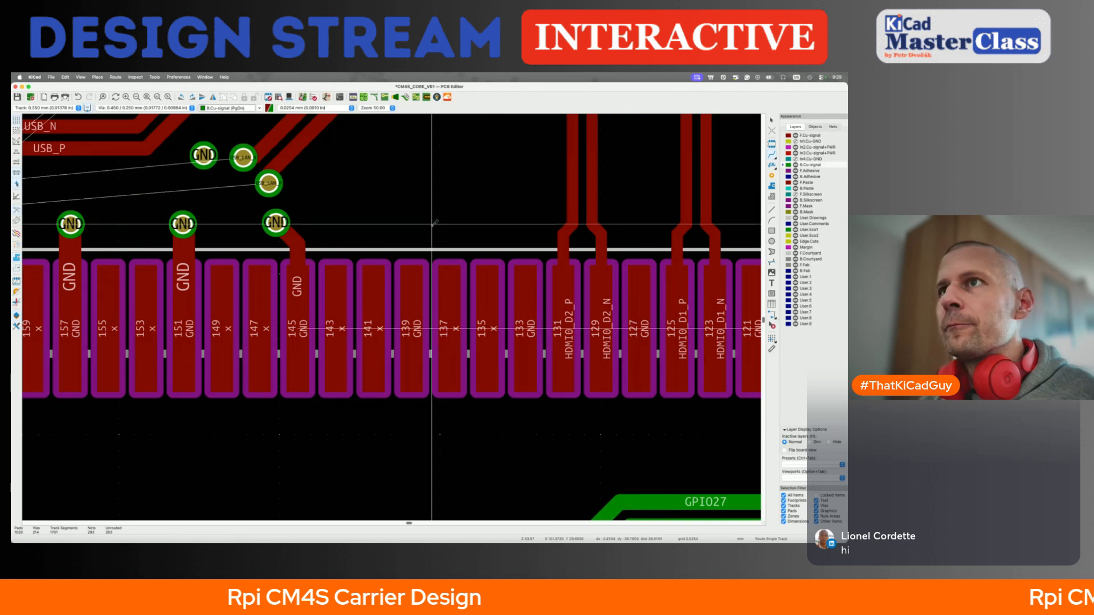
{"action": "scroll", "coordinate": [504, 283], "scroll_direction": "left", "scroll_amount": 4}
{"action": "scroll", "coordinate": [503, 283], "scroll_direction": "up", "scroll_amount": 1}
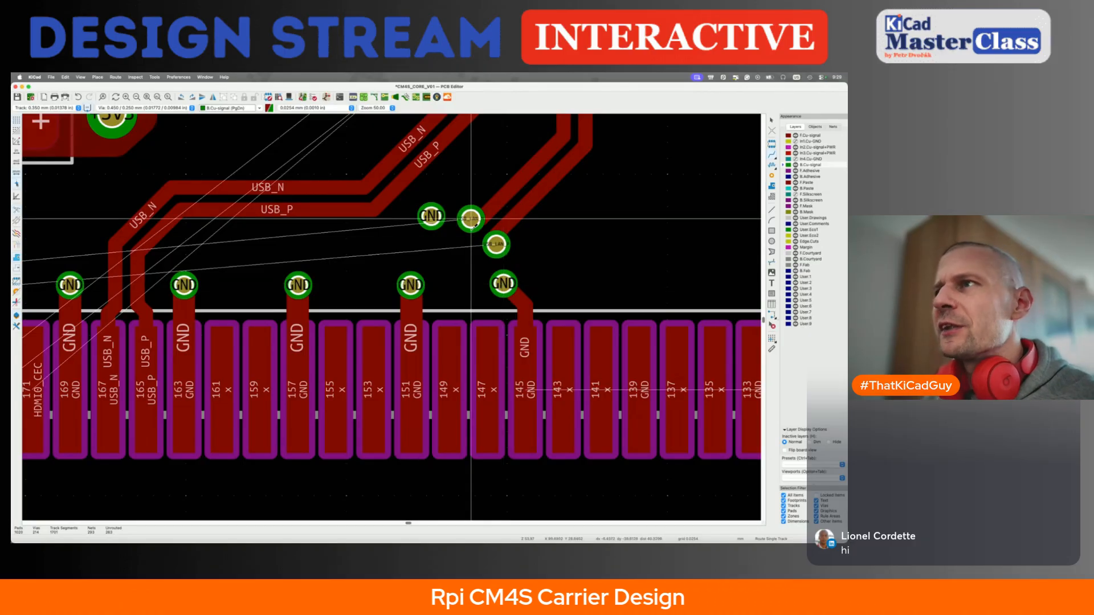
{"action": "key", "text": "Escape"}
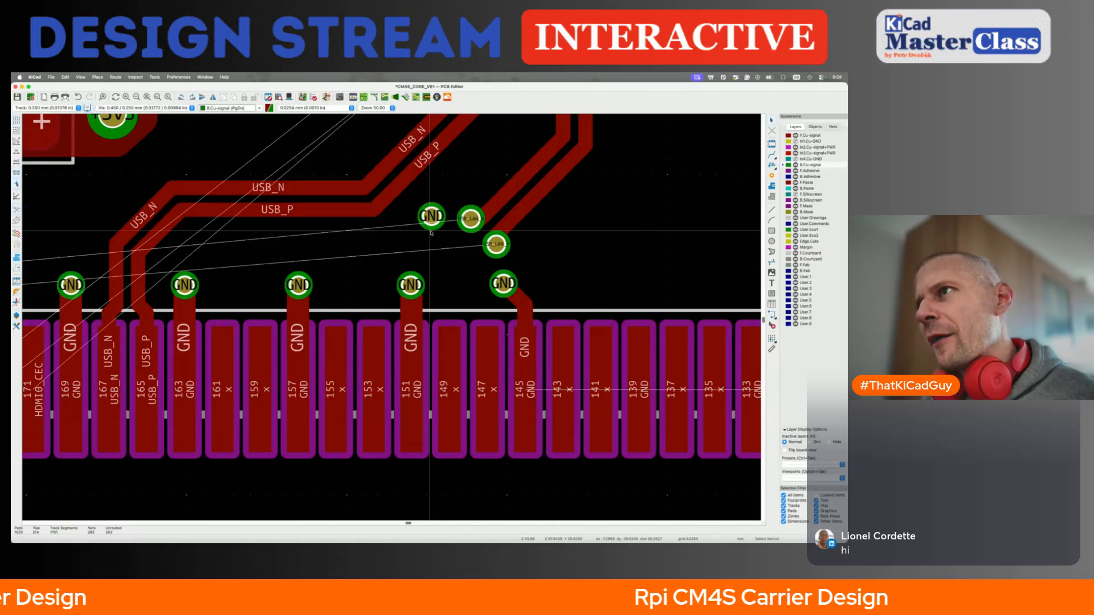
{"action": "scroll", "coordinate": [475, 231], "scroll_direction": "down", "scroll_amount": 5}
{"action": "scroll", "coordinate": [475, 230], "scroll_direction": "down", "scroll_amount": 3}
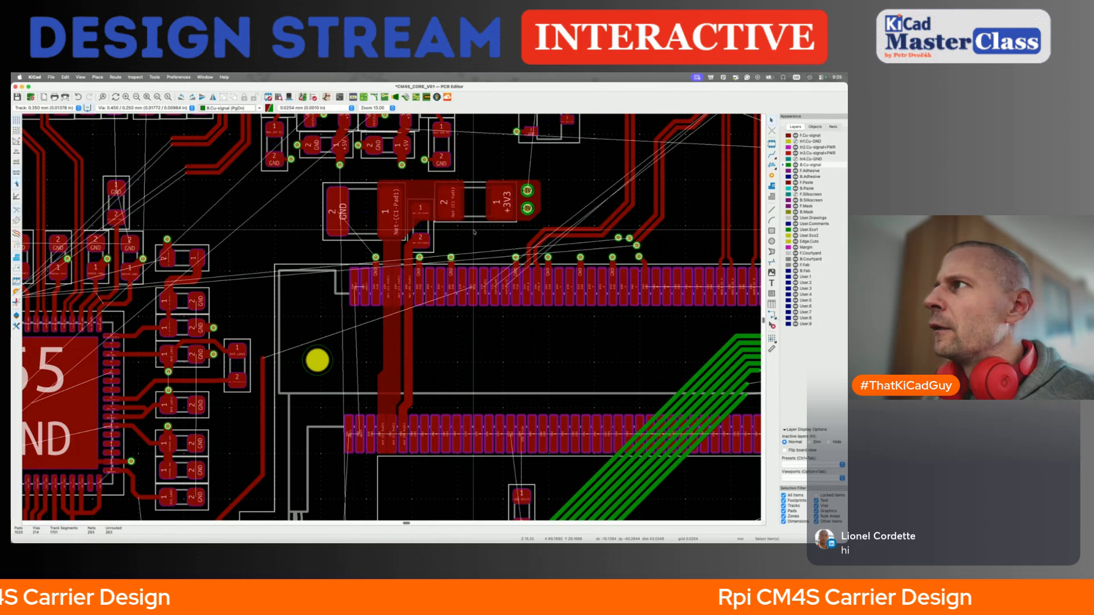
{"action": "key", "text": "ctrl+s"}
{"action": "left_click", "coordinate": [785, 148]}
{"action": "scroll", "coordinate": [689, 245], "scroll_direction": "up", "scroll_amount": 3}
{"action": "scroll", "coordinate": [689, 245], "scroll_direction": "down", "scroll_amount": 6}
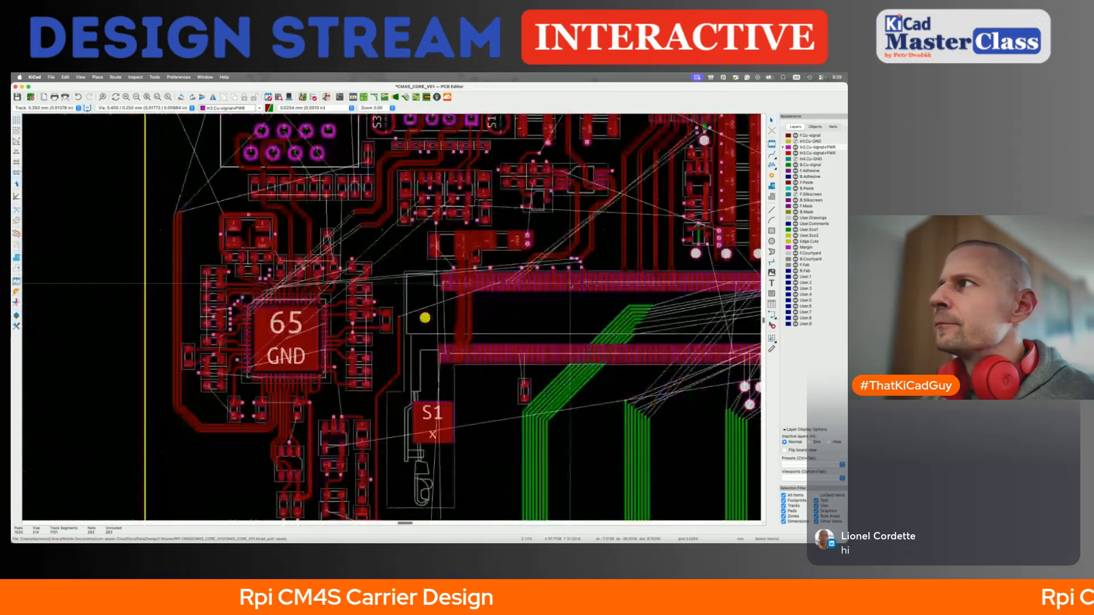
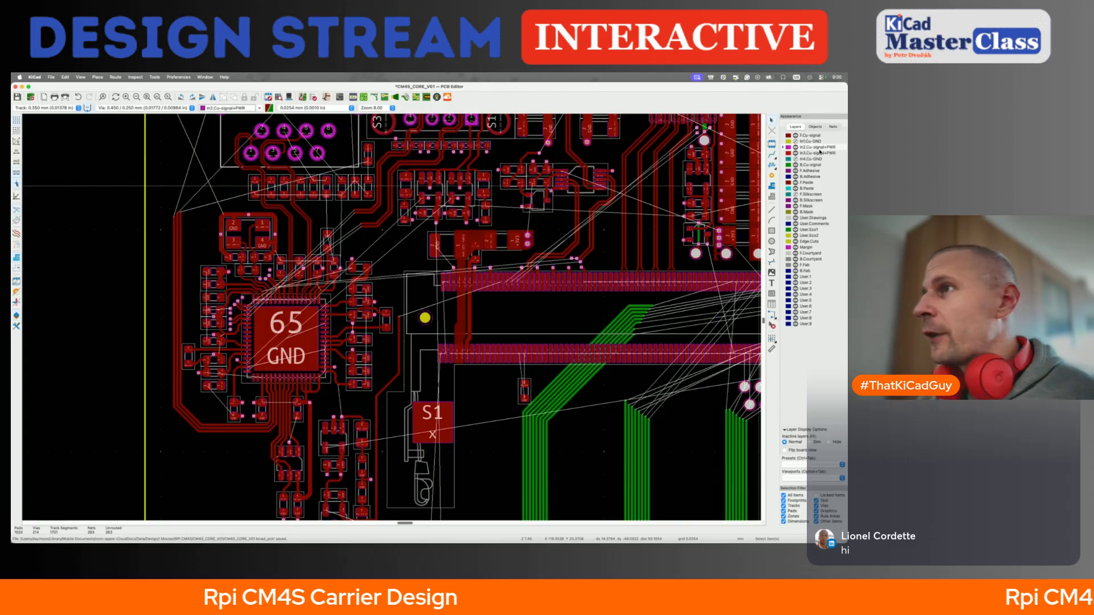
{"action": "key", "text": "Page_Down"}
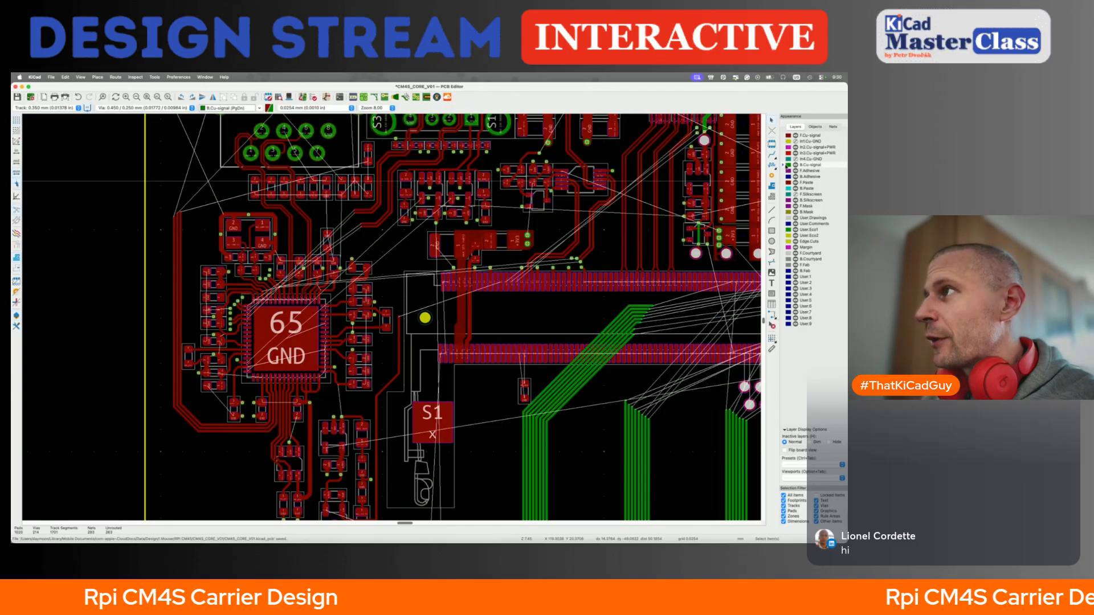
{"action": "scroll", "coordinate": [524, 260], "scroll_direction": "up", "scroll_amount": 5}
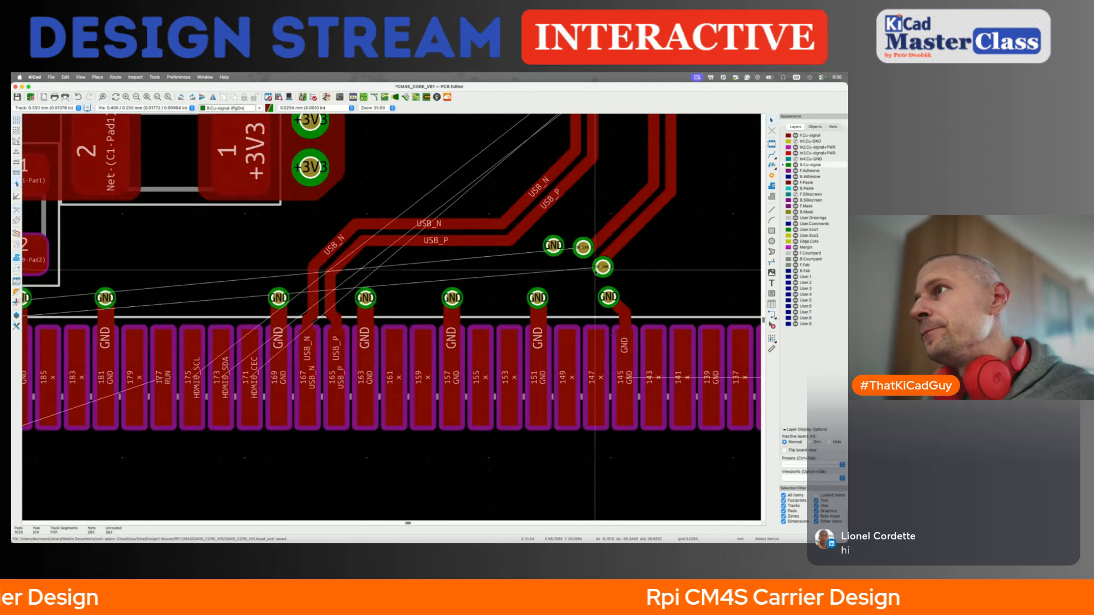
Move the GND via beside the USB_LAN vias up to just below the bend of the USB_P track
{"action": "key", "text": "6"}
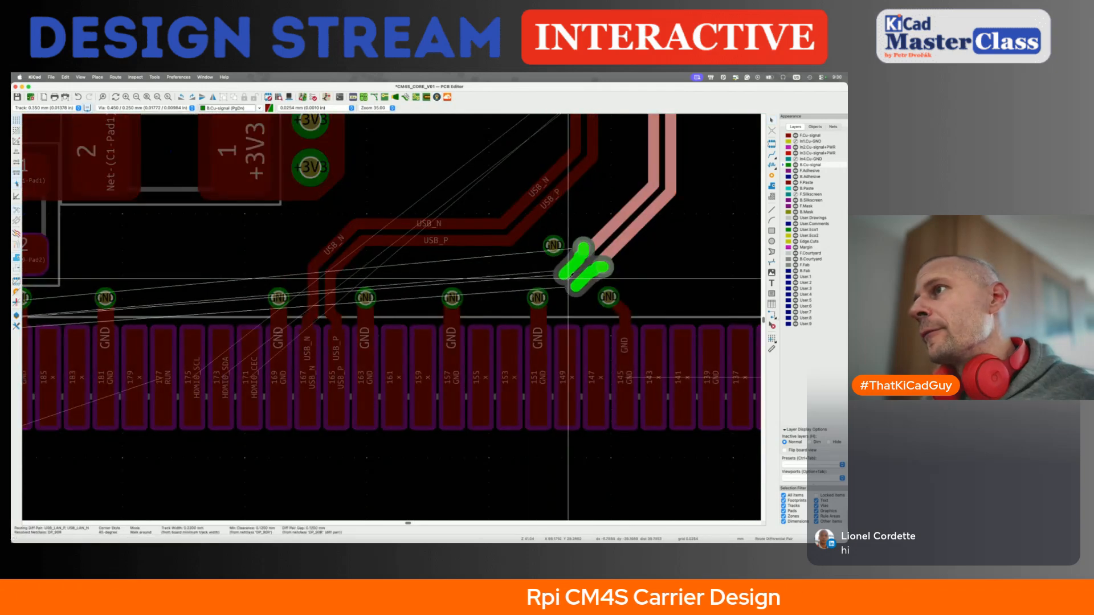
{"action": "key", "text": "Escape"}
{"action": "left_click", "coordinate": [545, 296]}
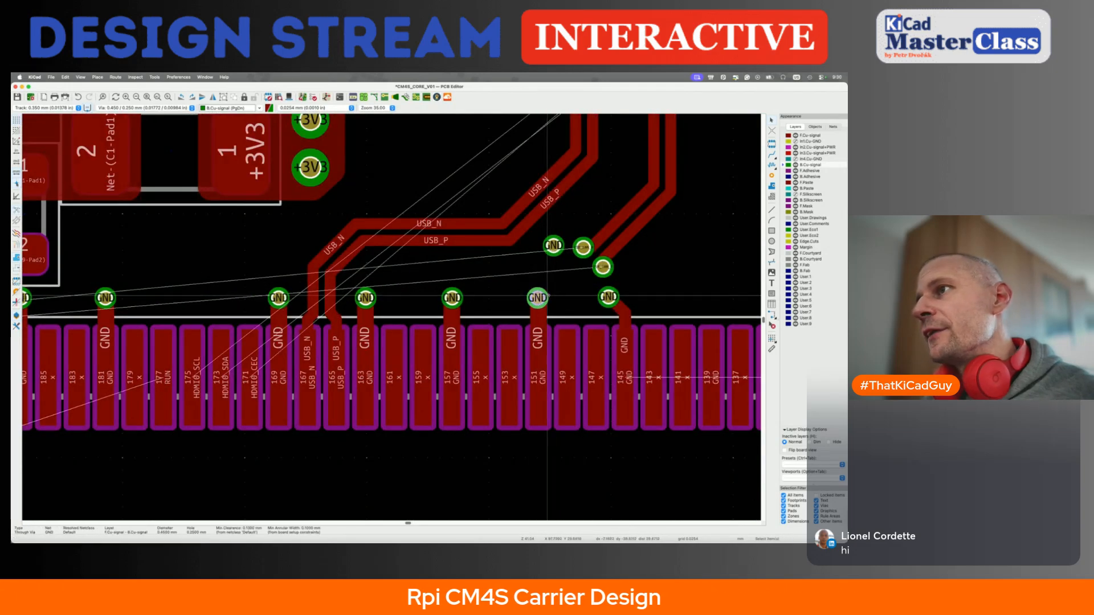
{"action": "left_click", "coordinate": [555, 249]}
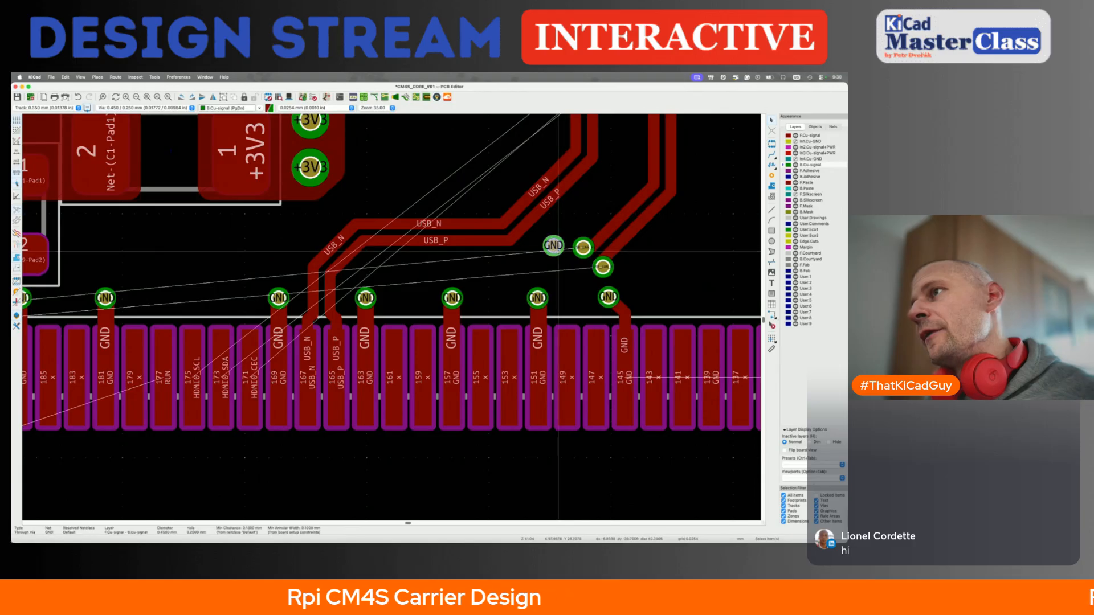
{"action": "left_click_drag", "start_coordinate": [556, 248], "coordinate": [580, 208]}
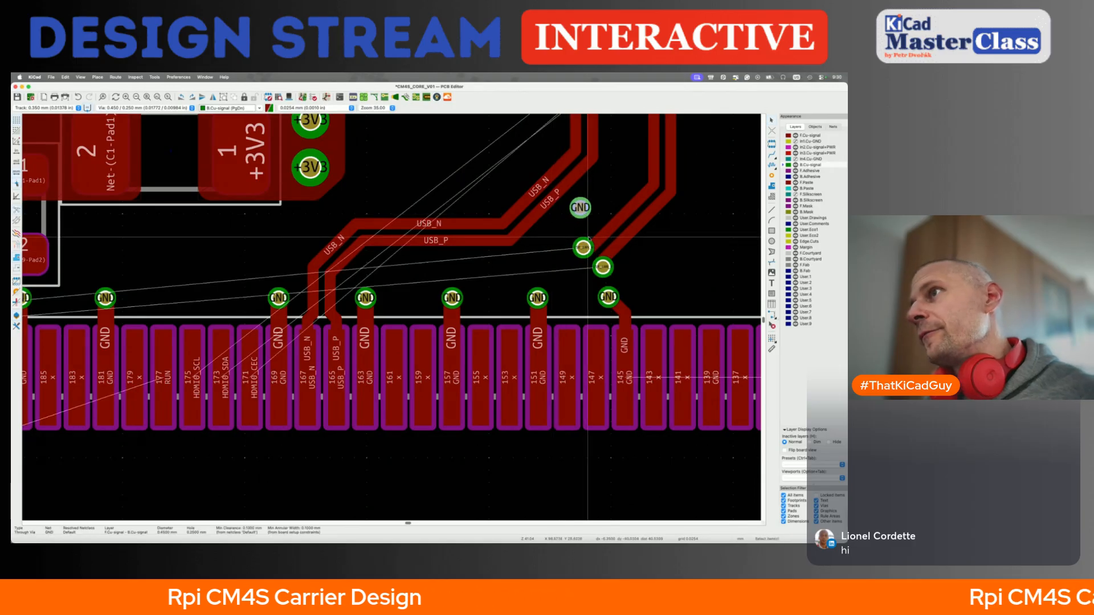
{"action": "scroll", "coordinate": [599, 266], "scroll_direction": "down", "scroll_amount": 2}
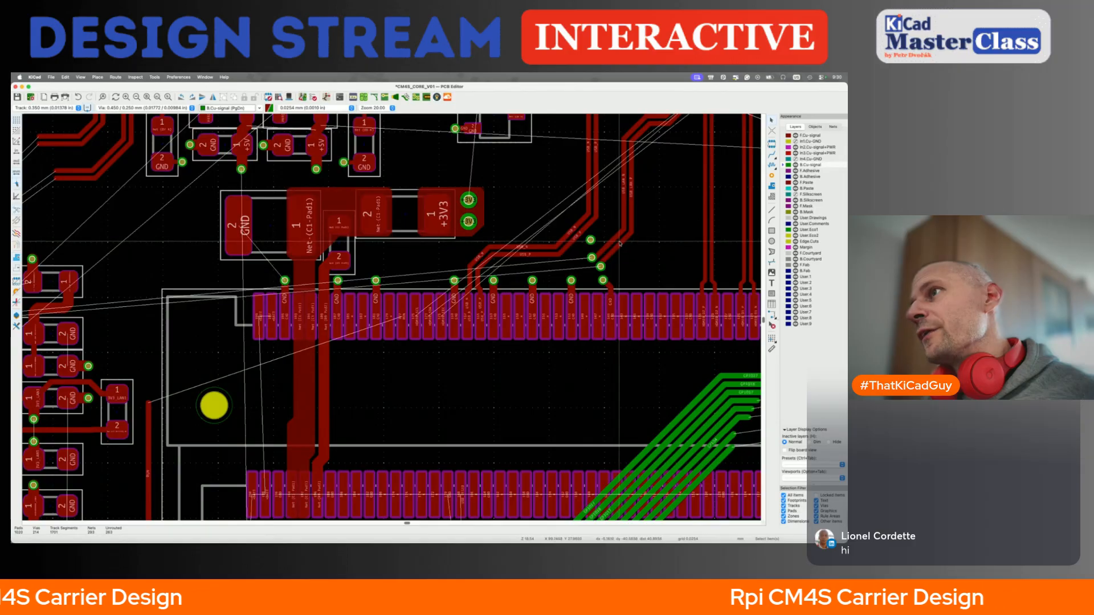
Replace pad 145's angled GND connection with a straight 0.35 mm F.Cu track ending in a via aligned with the other GND vias
{"action": "scroll", "coordinate": [620, 244], "scroll_direction": "up", "scroll_amount": 1}
{"action": "scroll", "coordinate": [609, 285], "scroll_direction": "up", "scroll_amount": 3}
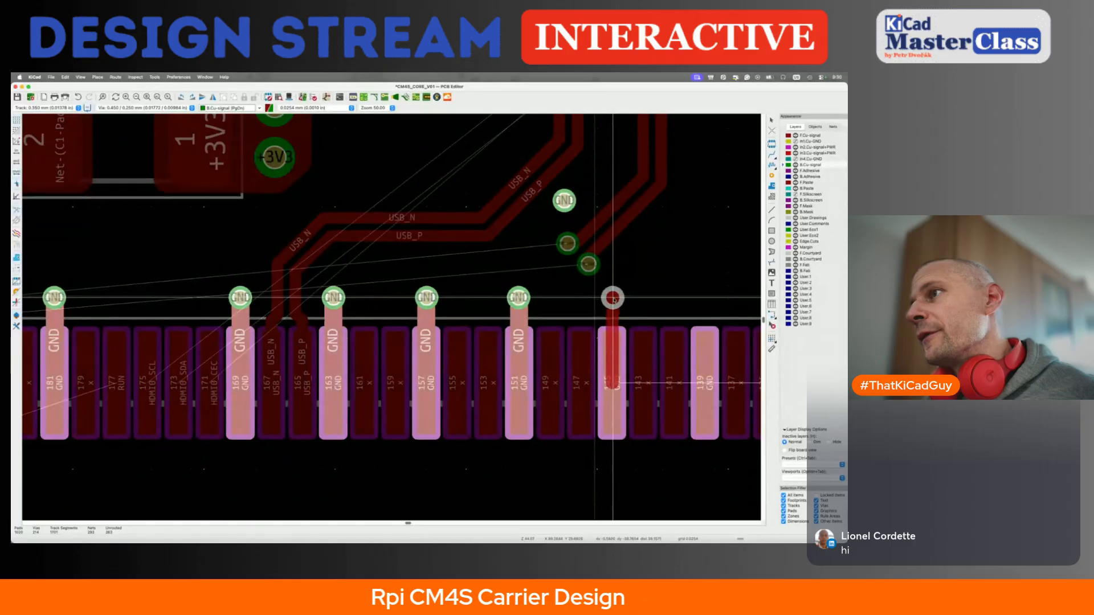
{"action": "key", "text": "Escape"}
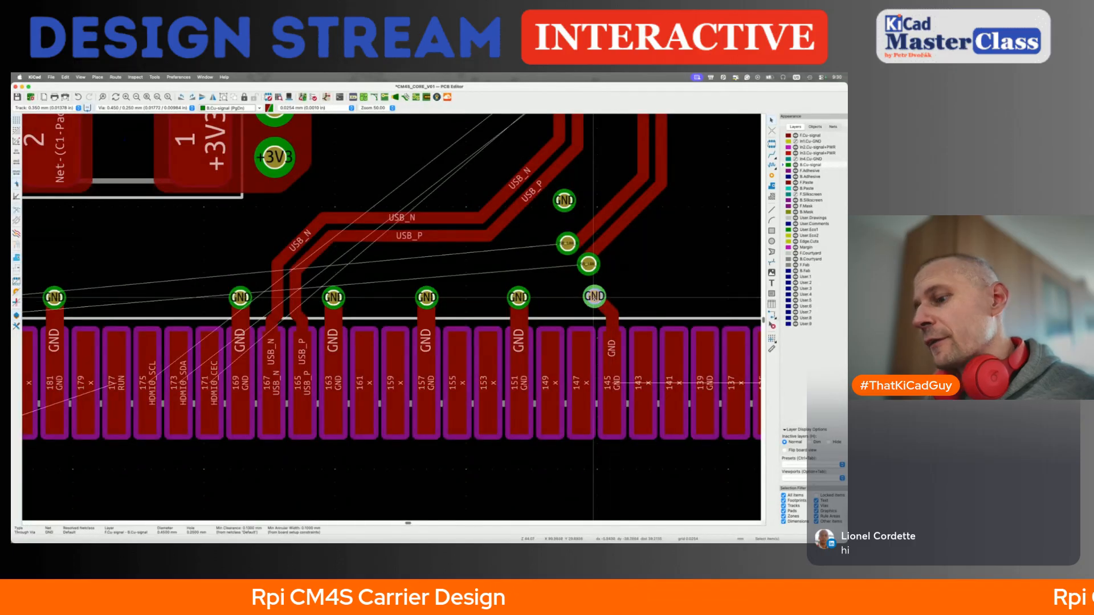
{"action": "key", "text": "x"}
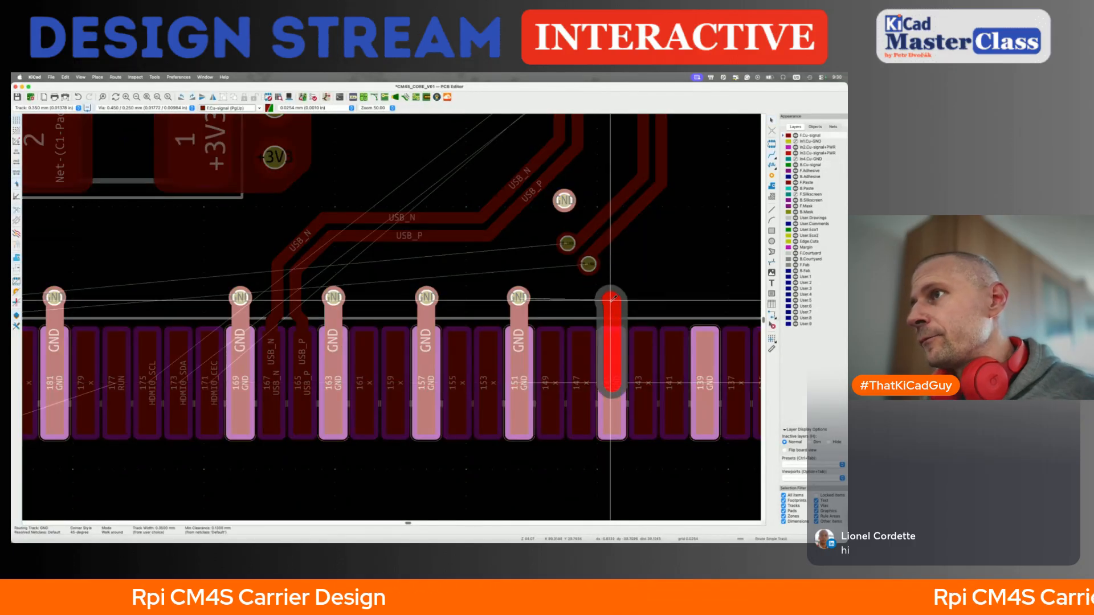
{"action": "key", "text": "v"}
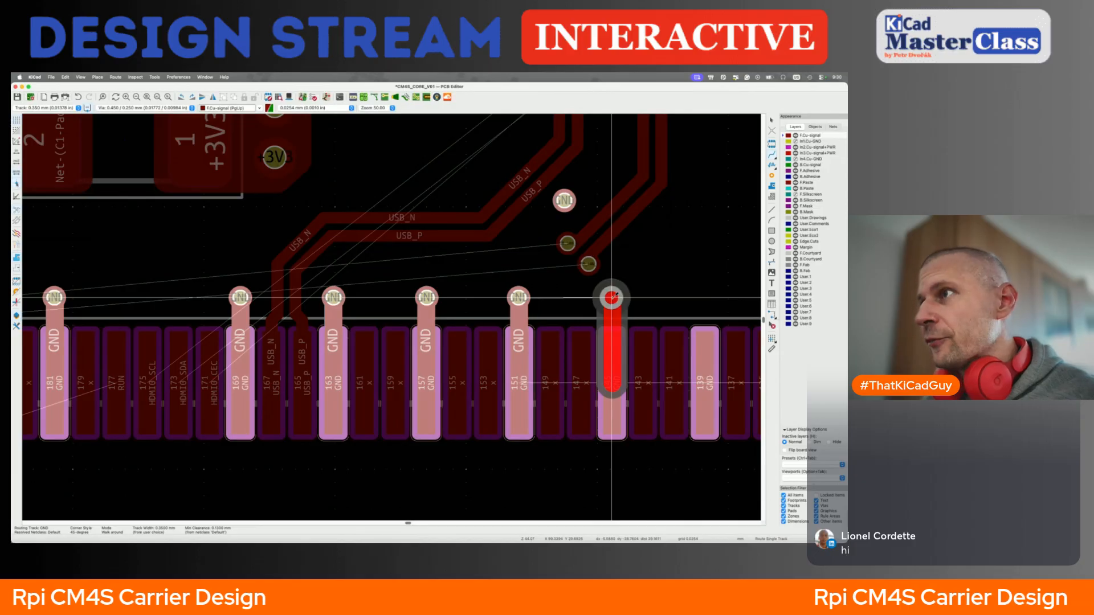
{"action": "double_click", "coordinate": [611, 296]}
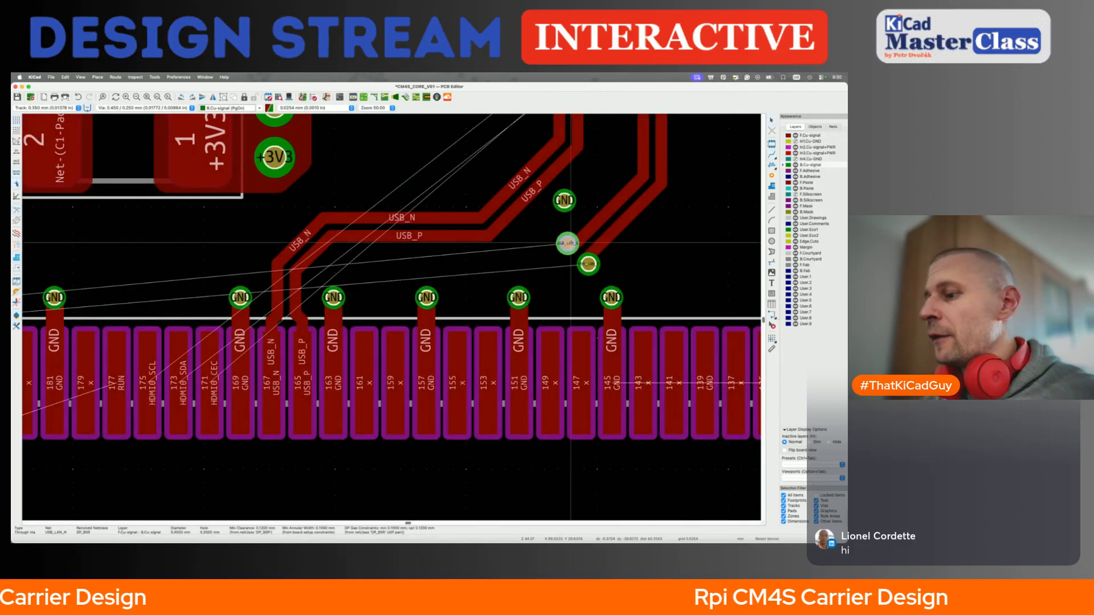
Delete the USB_LAN pair's two vias and diagonal track ends, along with the nearby free-standing GND via
{"action": "left_click", "coordinate": [579, 243]}
{"action": "left_click", "coordinate": [583, 244]}
{"action": "key", "text": "Delete"}
{"action": "left_click", "coordinate": [574, 245]}
{"action": "key", "text": "Delete"}
{"action": "left_click", "coordinate": [588, 264]}
{"action": "key", "text": "Delete"}
{"action": "left_click", "coordinate": [589, 261]}
{"action": "key", "text": "Delete"}
{"action": "left_click", "coordinate": [600, 251]}
{"action": "key", "text": "Delete"}
{"action": "left_click", "coordinate": [569, 205]}
{"action": "key", "text": "Delete"}
Delete the remaining vertical segments of the USB_LAN pair back to the diagonal section above
{"action": "scroll", "coordinate": [569, 205], "scroll_direction": "down", "scroll_amount": 3}
{"action": "middle_click_drag", "start_coordinate": [646, 162], "coordinate": [545, 229]}
{"action": "left_click", "coordinate": [520, 244]}
{"action": "key", "text": "Delete"}
{"action": "left_click", "coordinate": [511, 240]}
{"action": "key", "text": "Delete"}
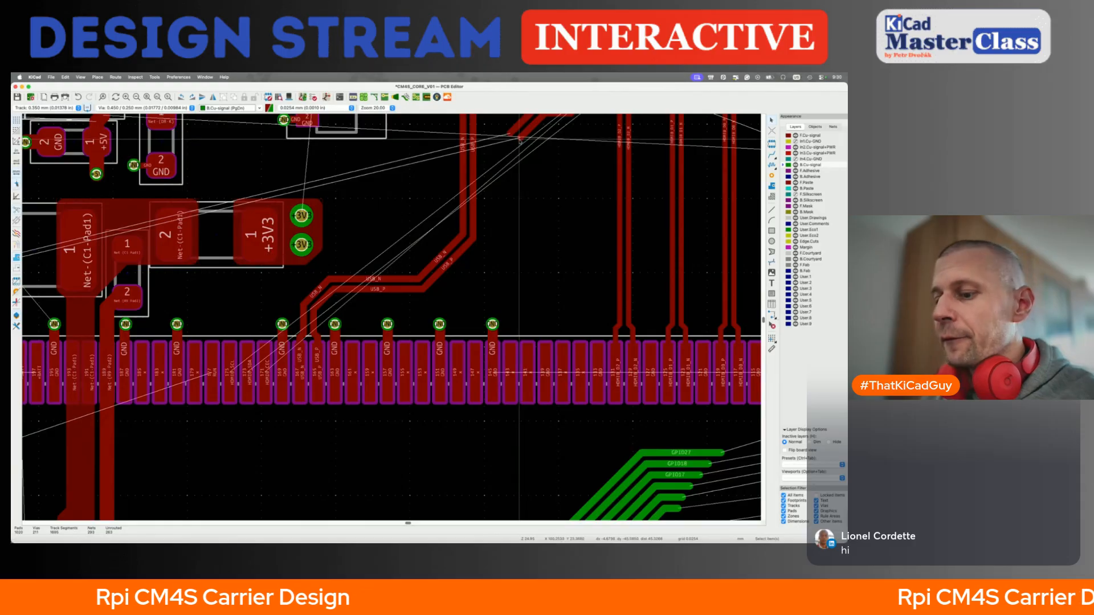
Route the USB_LAN differential pair straight down on F.Cu and end it in two vias above the GND via of pad 145
{"action": "key", "text": "6"}
{"action": "key", "text": "v"}
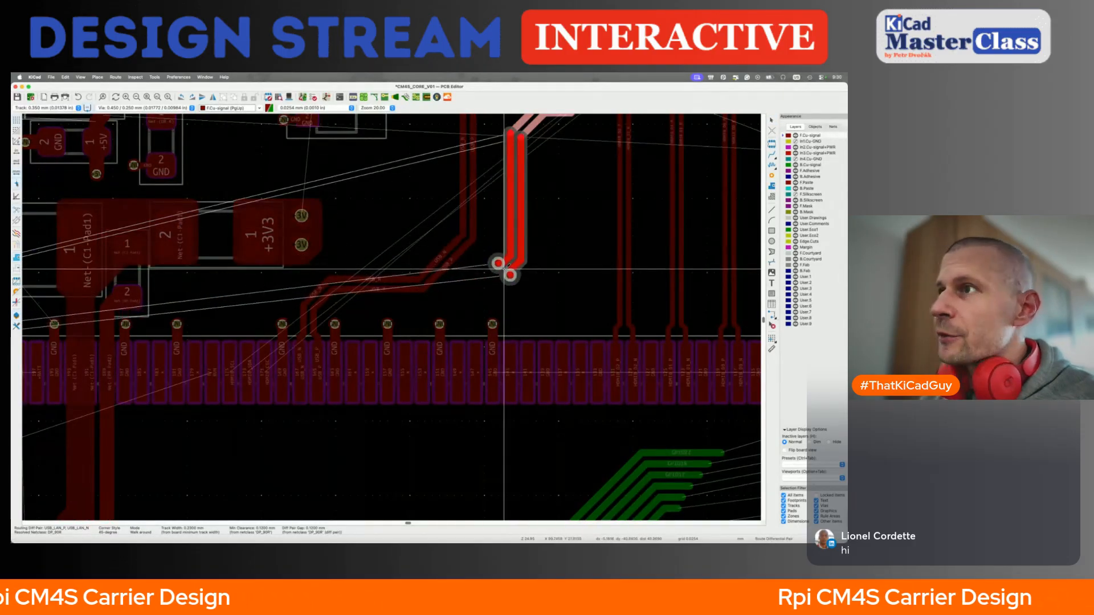
{"action": "left_click", "coordinate": [503, 270]}
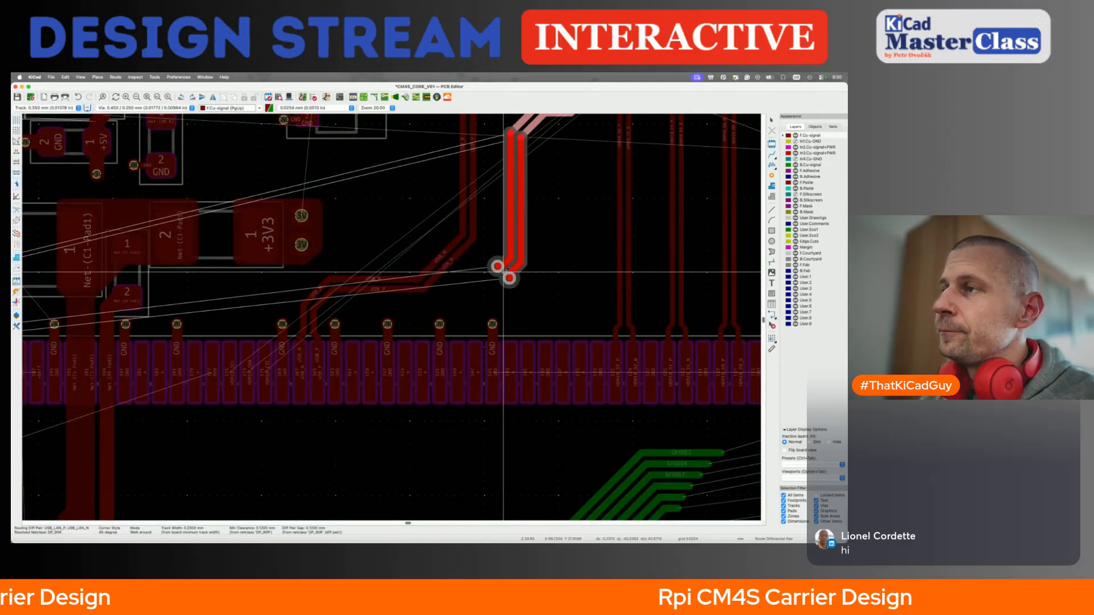
{"action": "key", "text": "Escape"}
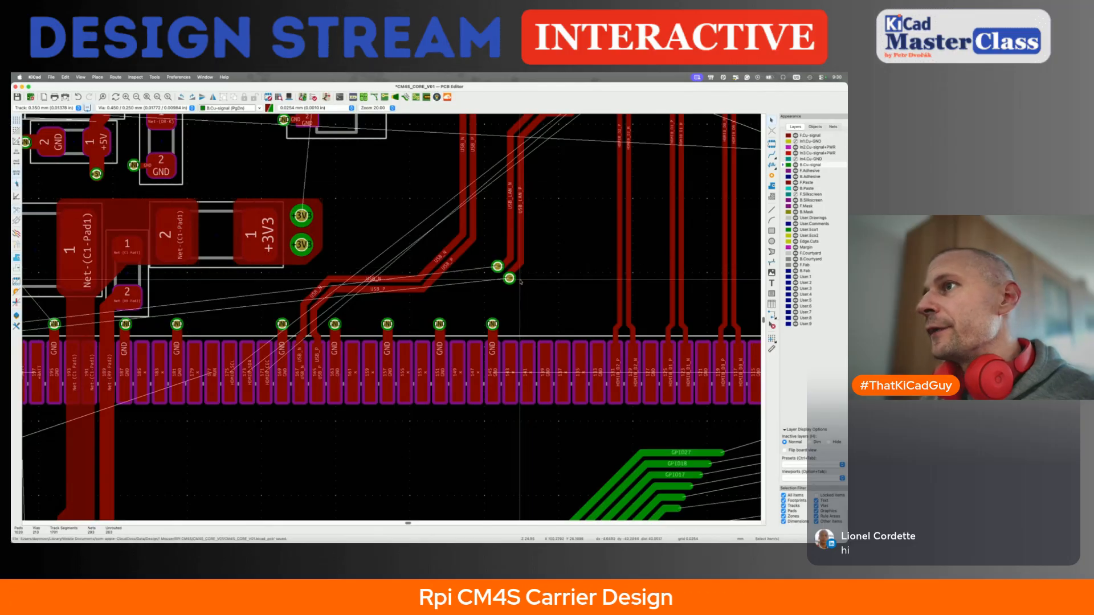
Route the USB_LAN differential pair on B.Cu from its two new vias horizontally between the +3V3 components and the SODIMM GND vias
{"action": "key", "text": "6"}
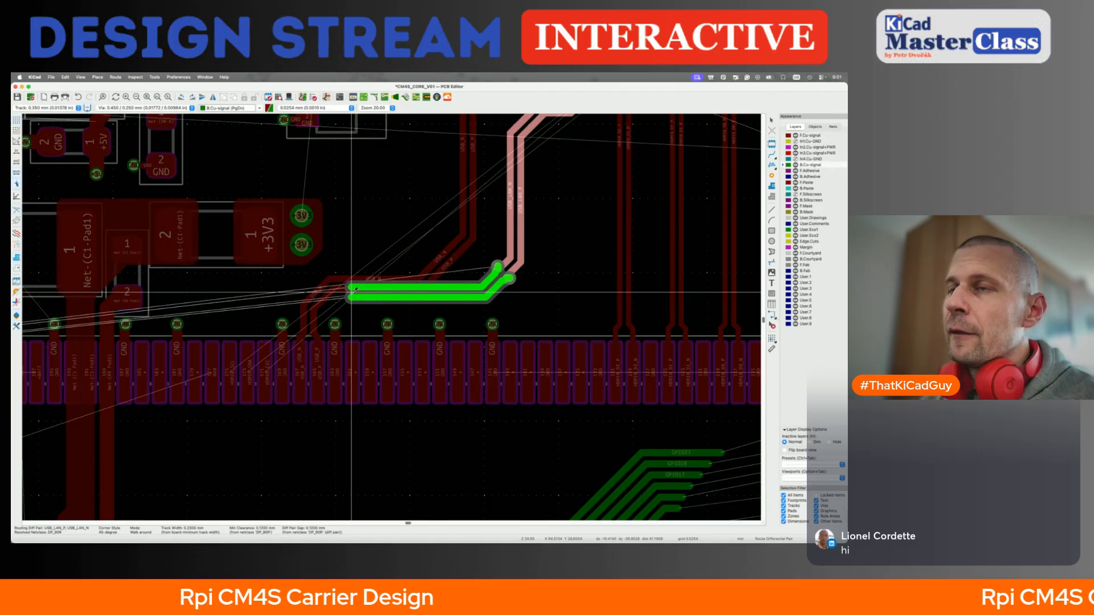
{"action": "scroll", "coordinate": [351, 292], "scroll_direction": "down", "scroll_amount": 5}
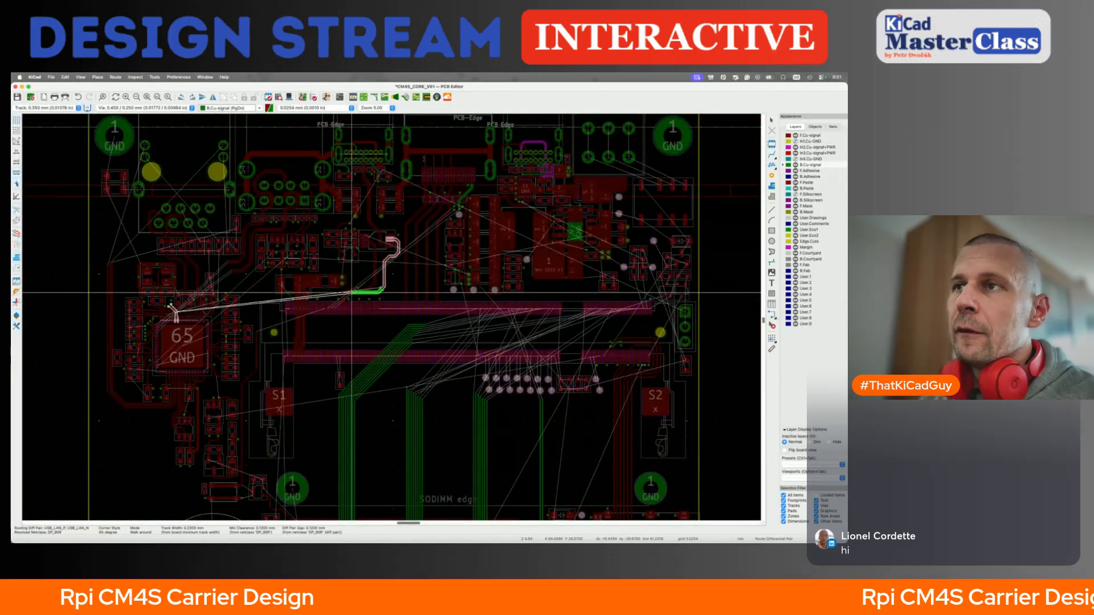
{"action": "scroll", "coordinate": [345, 292], "scroll_direction": "up", "scroll_amount": 5}
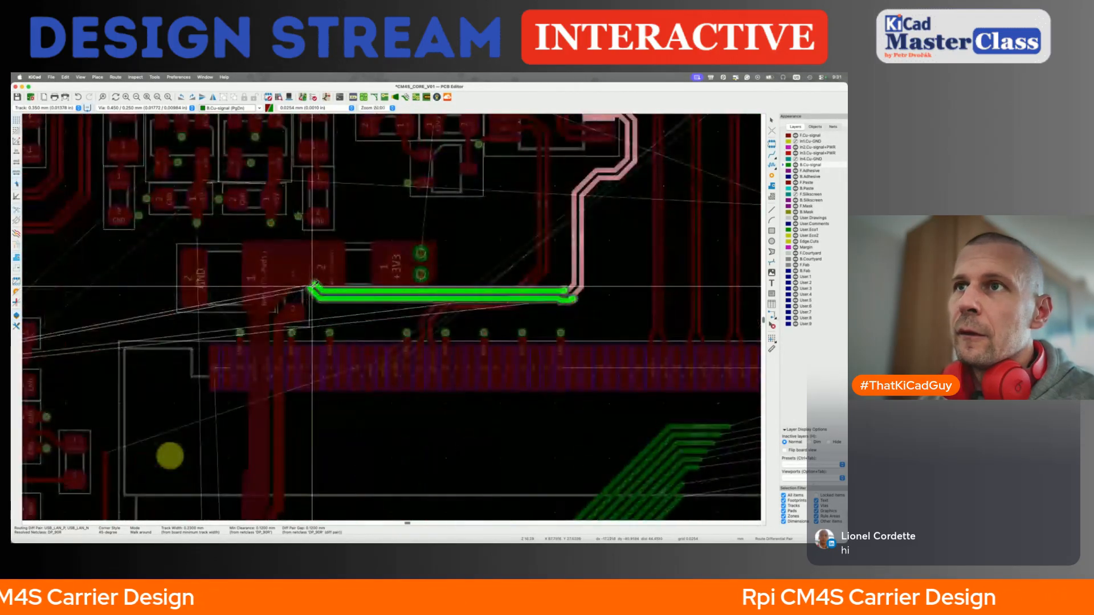
{"action": "left_click", "coordinate": [244, 310]}
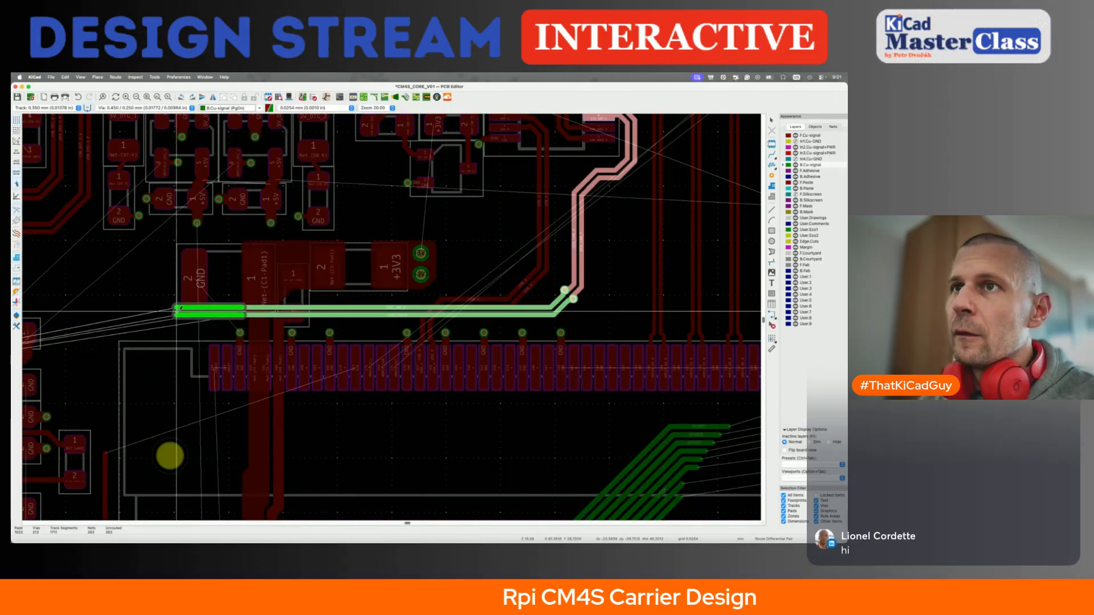
Continue the USB_LAN pair on B.Cu diagonally down and across to the two vias above the 65-pad IC, and save the board
{"action": "scroll", "coordinate": [180, 311], "scroll_direction": "left", "scroll_amount": 5}
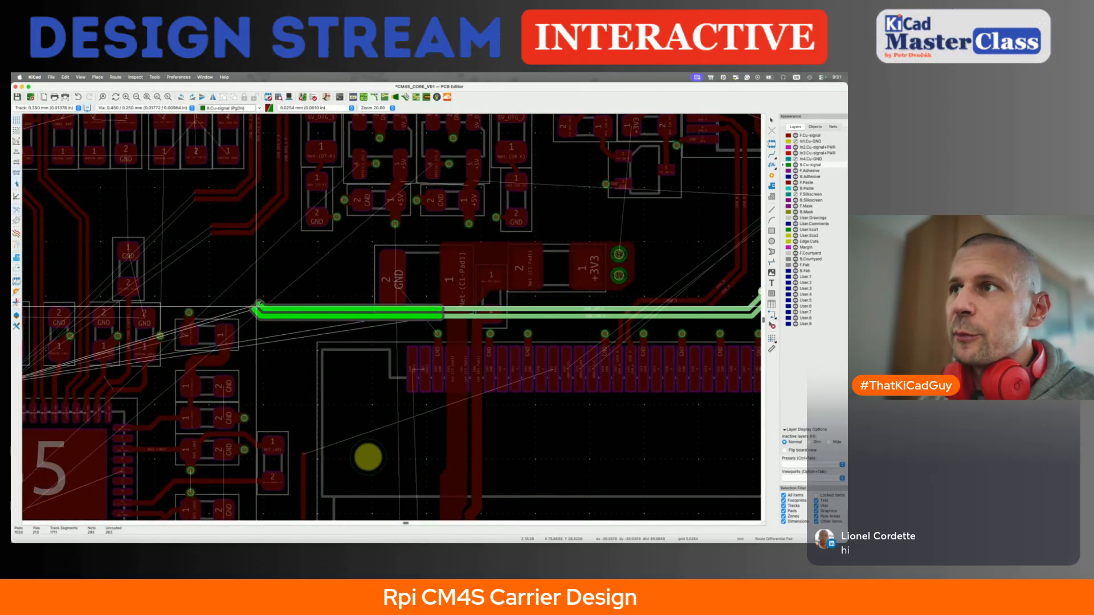
{"action": "scroll", "coordinate": [258, 308], "scroll_direction": "down", "scroll_amount": 2}
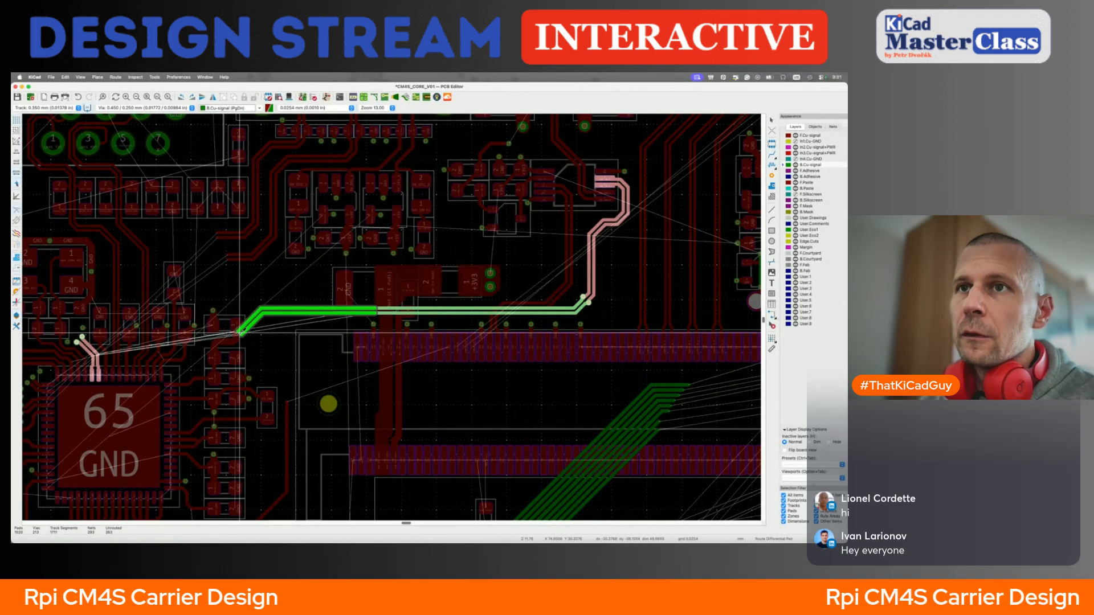
{"action": "left_click", "coordinate": [240, 333]}
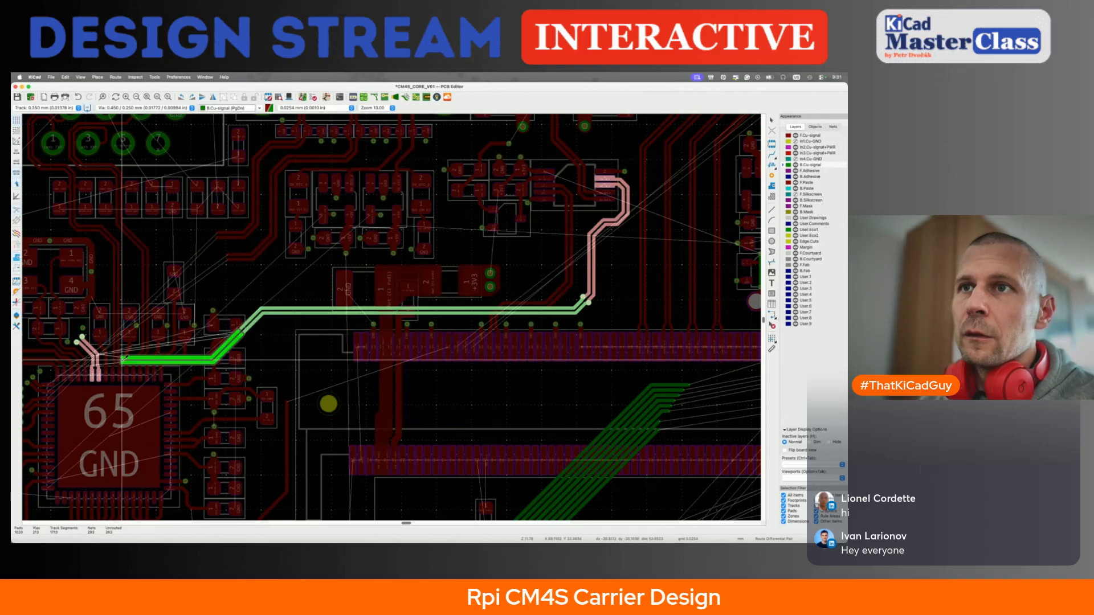
{"action": "left_click", "coordinate": [122, 358]}
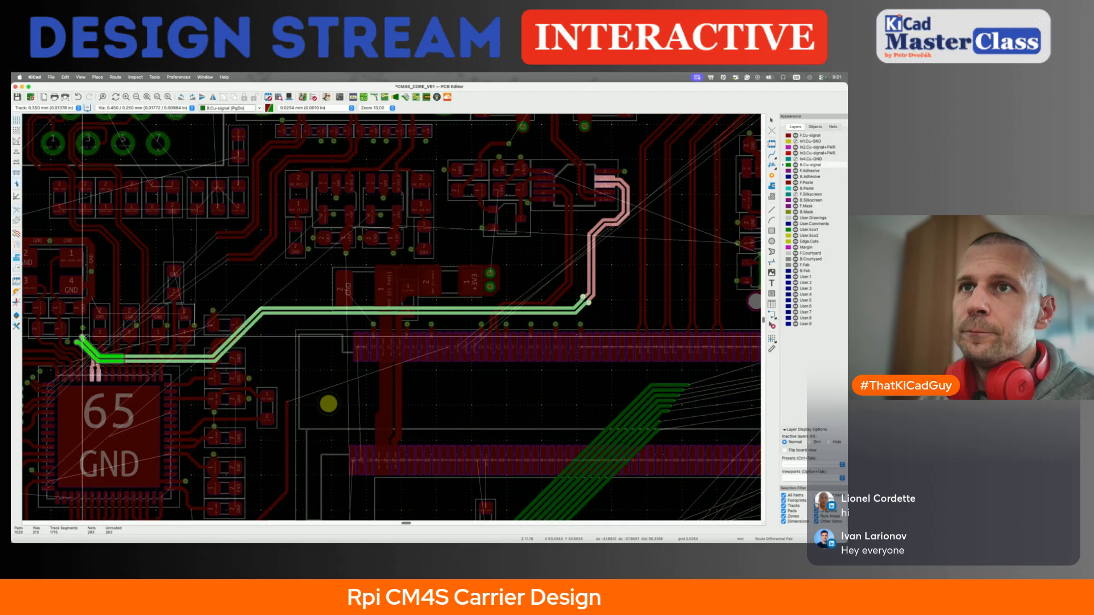
{"action": "left_click", "coordinate": [79, 340]}
{"action": "key", "text": "super+s"}
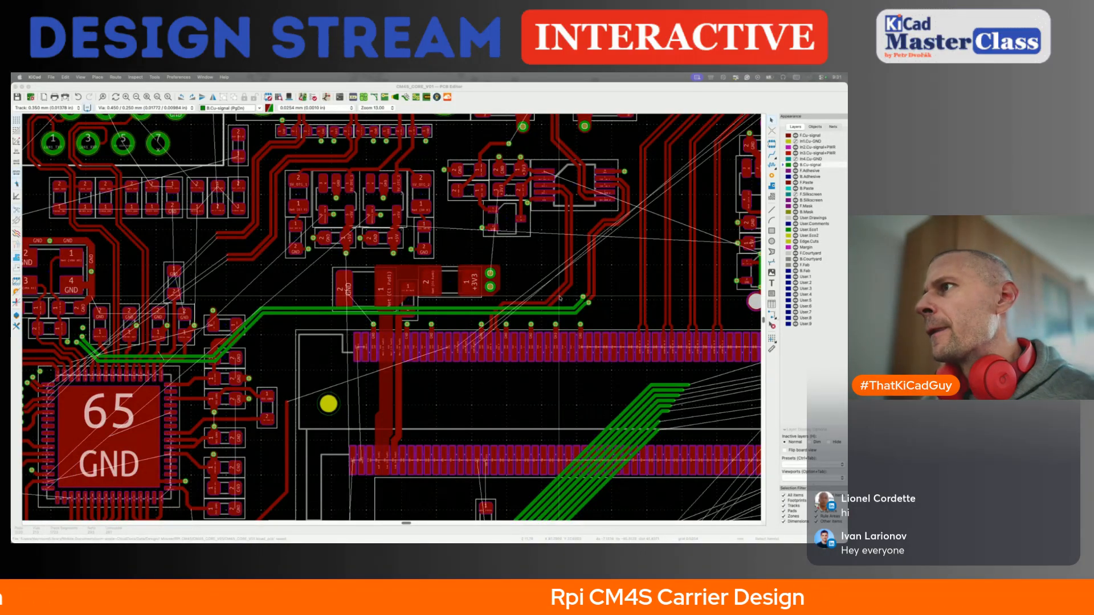
Route straight 0.35 mm F.Cu tracks up from SODIMM GND pads 139 and 133, ending in vias aligned with the existing GND via row
{"action": "middle_click_drag", "start_coordinate": [755, 357], "coordinate": [485, 385]}
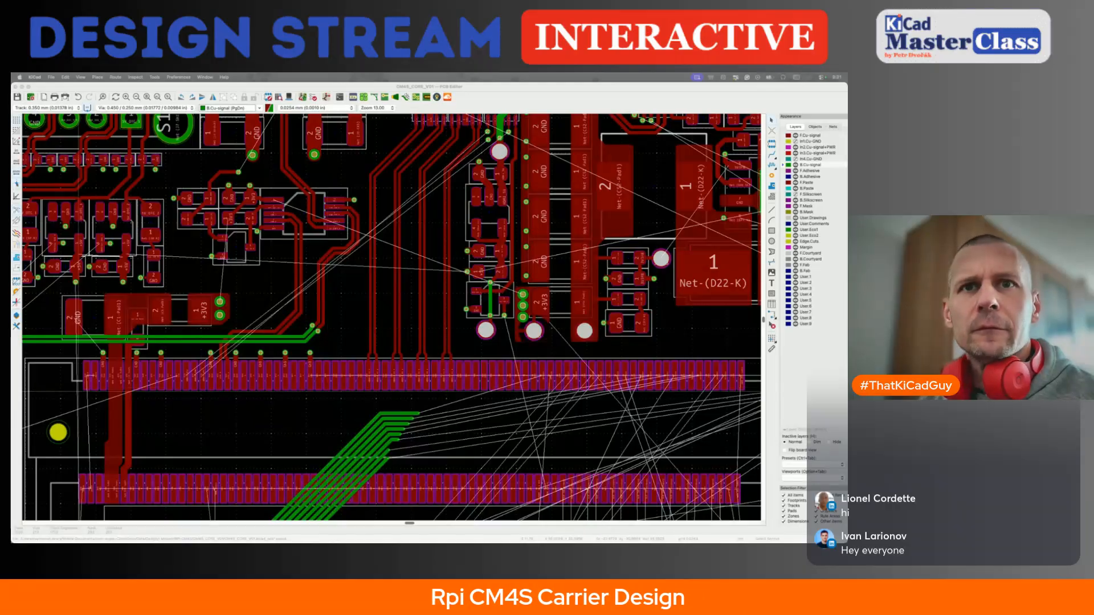
{"action": "left_click", "coordinate": [430, 330]}
{"action": "scroll", "coordinate": [430, 329], "scroll_direction": "up", "scroll_amount": 4}
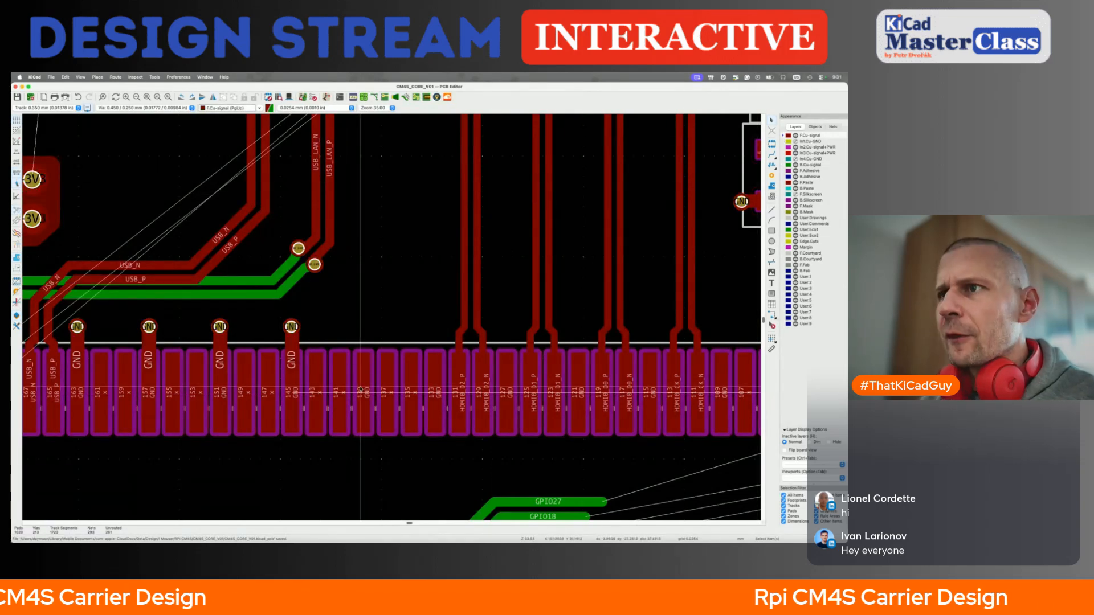
{"action": "key", "text": "x"}
{"action": "key", "text": "v"}
{"action": "left_click", "coordinate": [365, 326]}
{"action": "key", "text": "x"}
{"action": "key", "text": "v"}
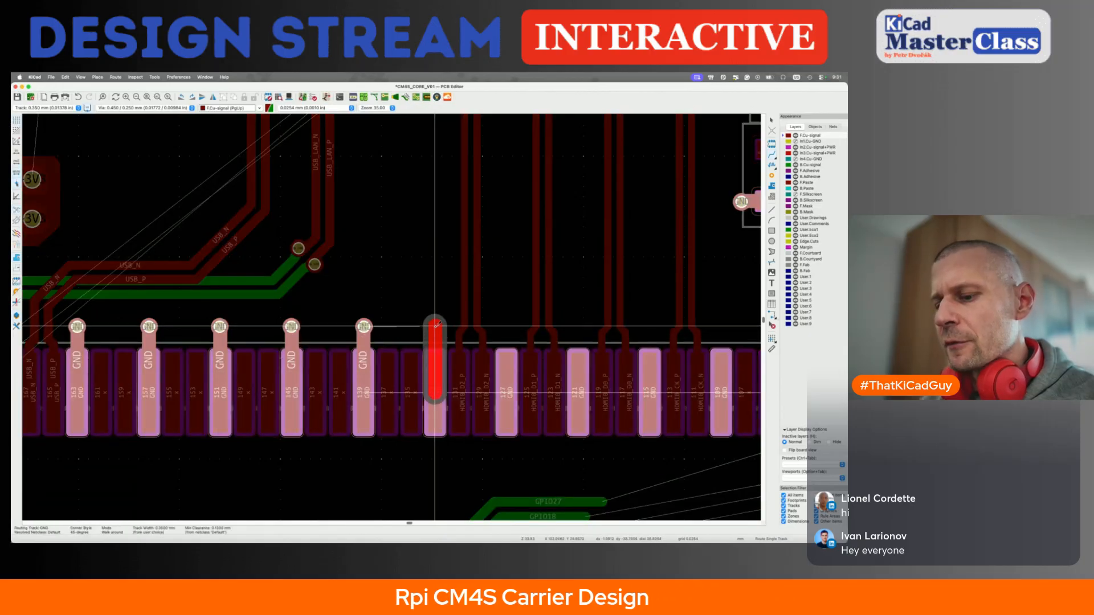
Fan out GND pads 133 and 127 of the upper connector row with short upward tracks ending in vias aligned with their neighbours
{"action": "left_click", "coordinate": [435, 326]}
{"action": "key", "text": "x"}
{"action": "key", "text": "x"}
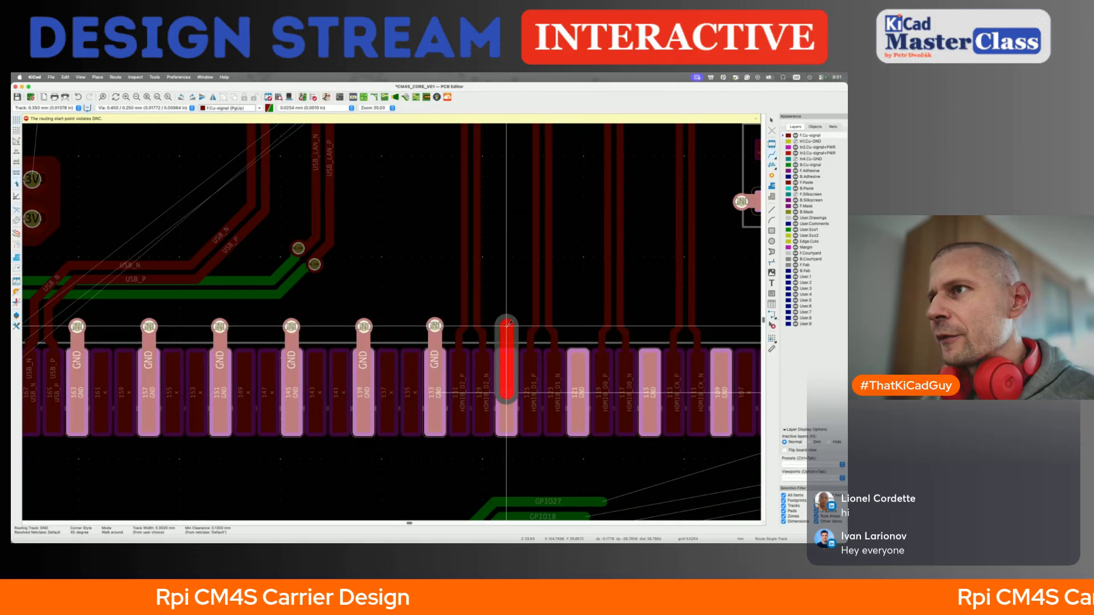
{"action": "left_click", "coordinate": [507, 326]}
Route short GND tracks up from connector pads 121 and 115 and end each with a via in line with the existing row
{"action": "middle_click_drag", "start_coordinate": [506, 327], "coordinate": [372, 307]}
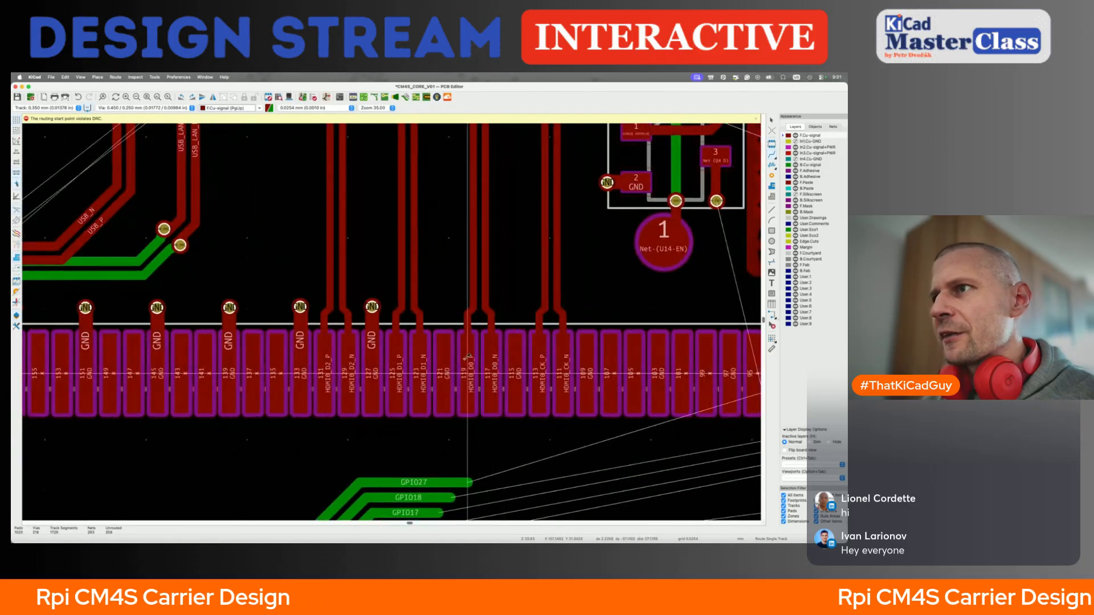
{"action": "key", "text": "x"}
{"action": "key", "text": "v"}
{"action": "left_click", "coordinate": [444, 307]}
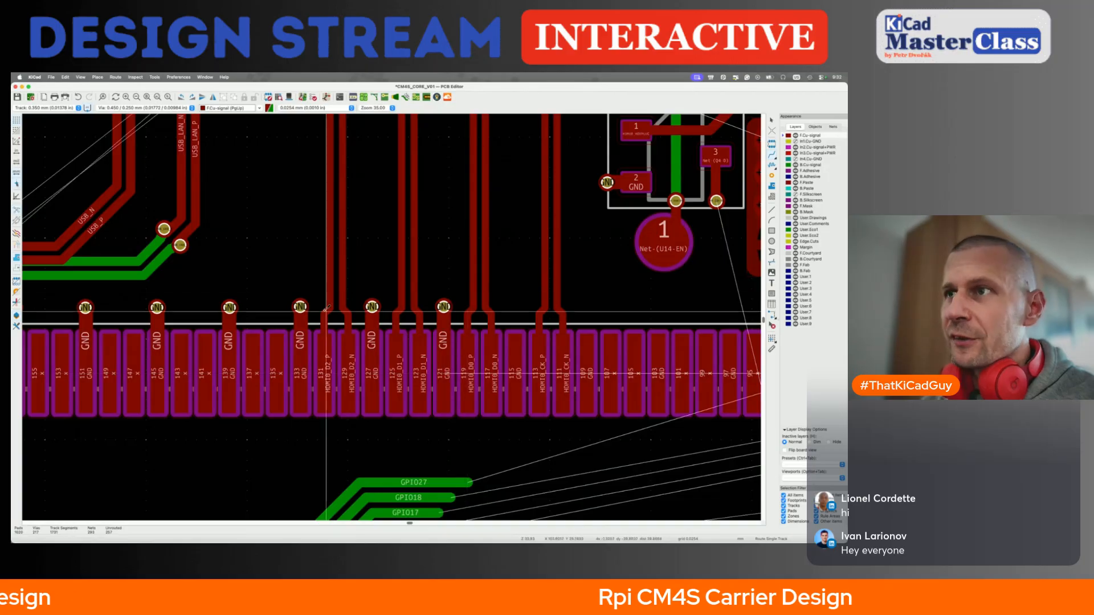
{"action": "left_click", "coordinate": [514, 376]}
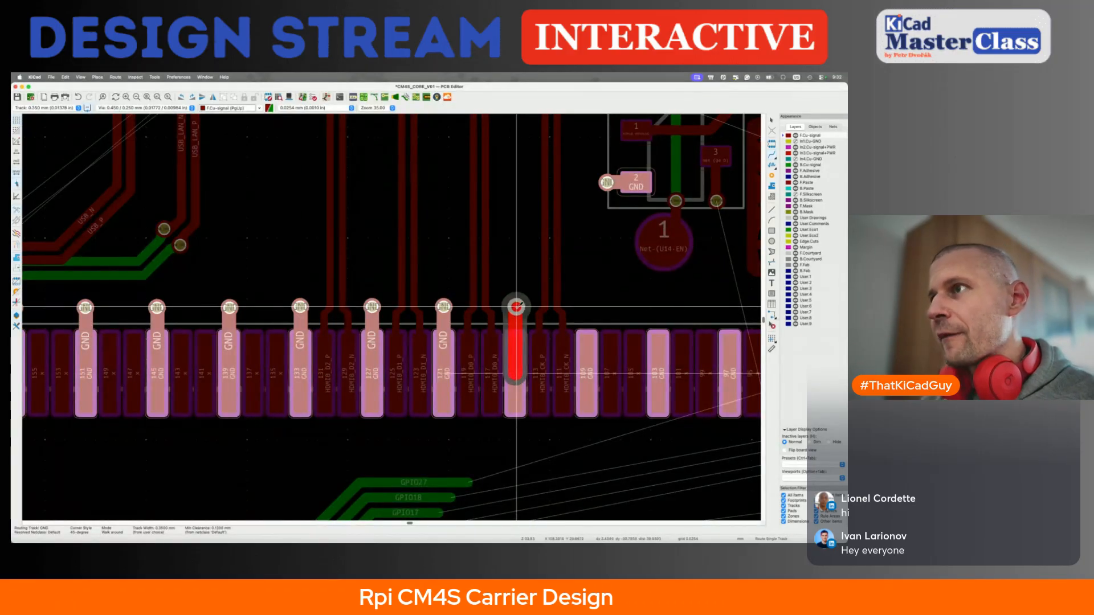
{"action": "left_click", "coordinate": [516, 306]}
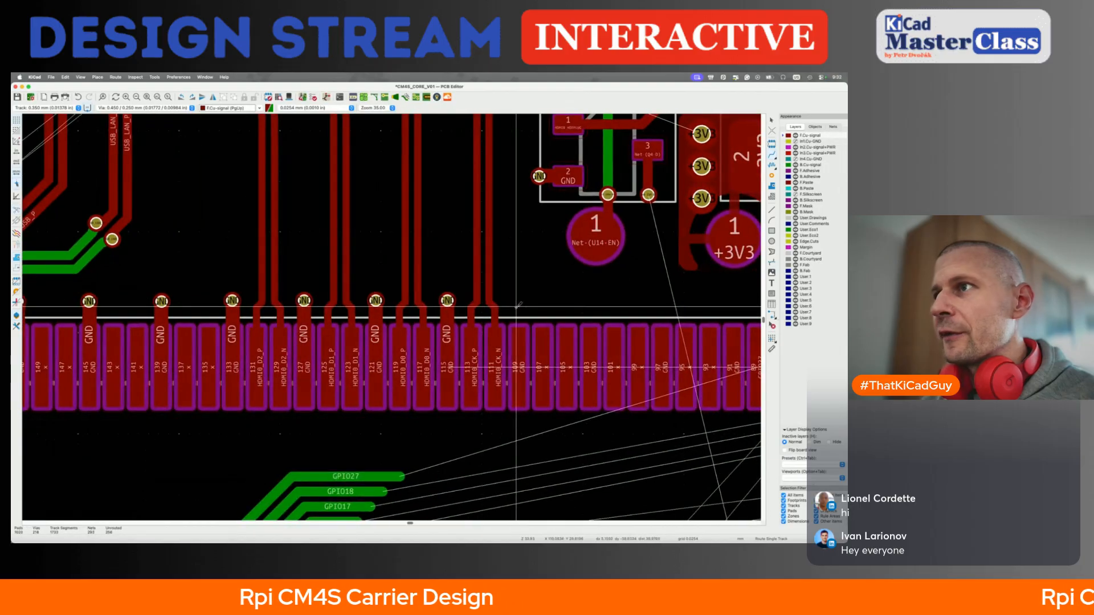
Add upward GND track stubs with aligned vias to connector pads 109 and 103, dismissing any via properties without changes
{"action": "left_click", "coordinate": [516, 349]}
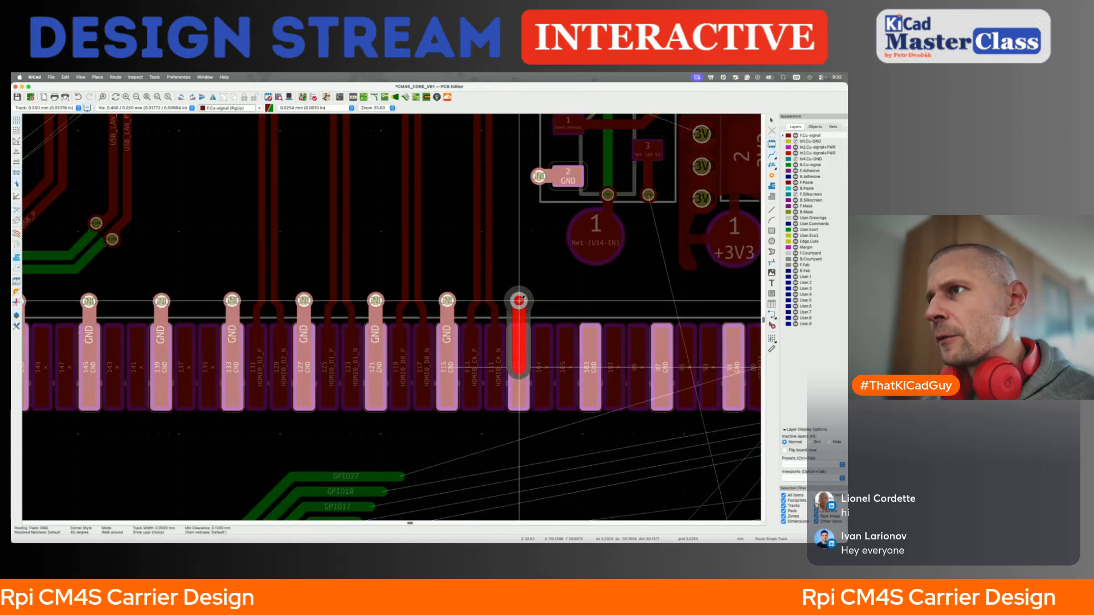
{"action": "left_click", "coordinate": [519, 301]}
{"action": "left_click", "coordinate": [590, 347]}
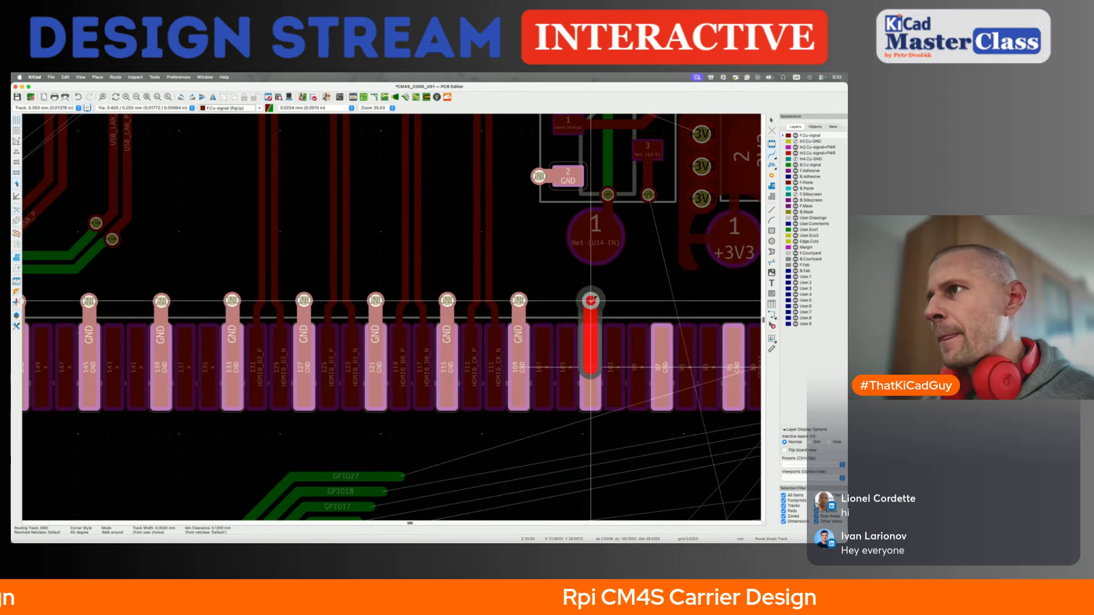
{"action": "double_click", "coordinate": [590, 301]}
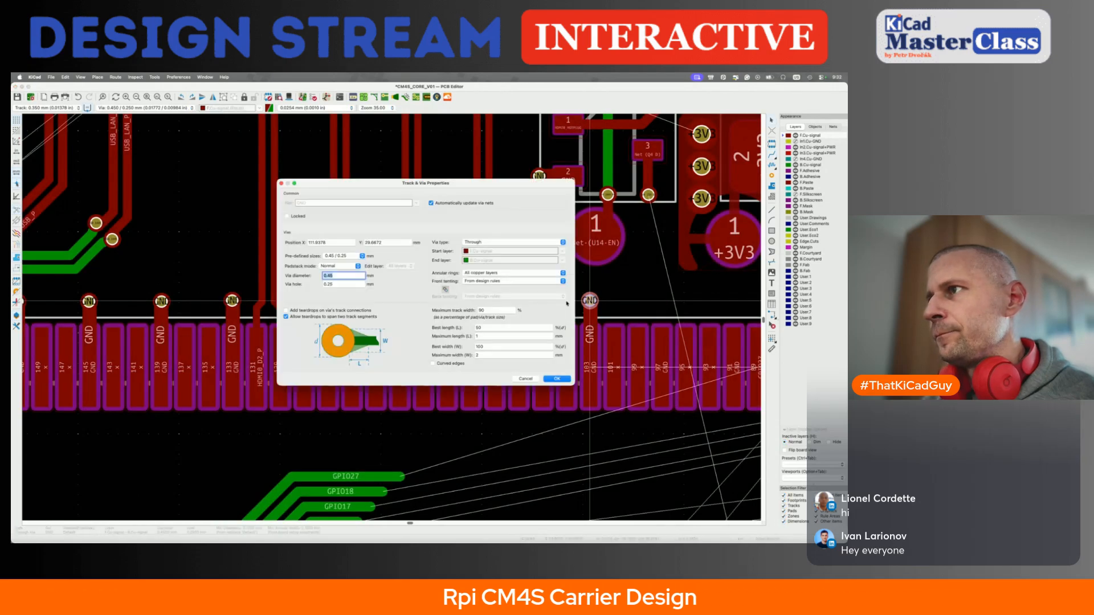
{"action": "key", "text": "Escape"}
Fan out GND pads 97, 91 and 85 upward to vias aligned with the existing row, and save the board
{"action": "scroll", "coordinate": [608, 331], "scroll_direction": "right", "scroll_amount": 5}
{"action": "key", "text": "x"}
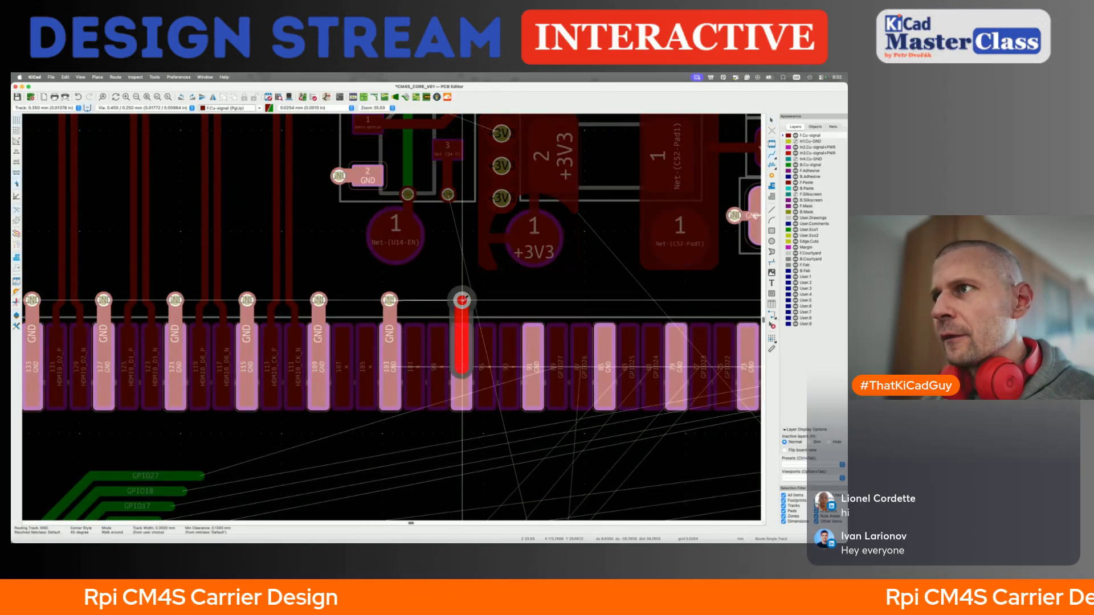
{"action": "double_click", "coordinate": [461, 300]}
{"action": "key", "text": "x"}
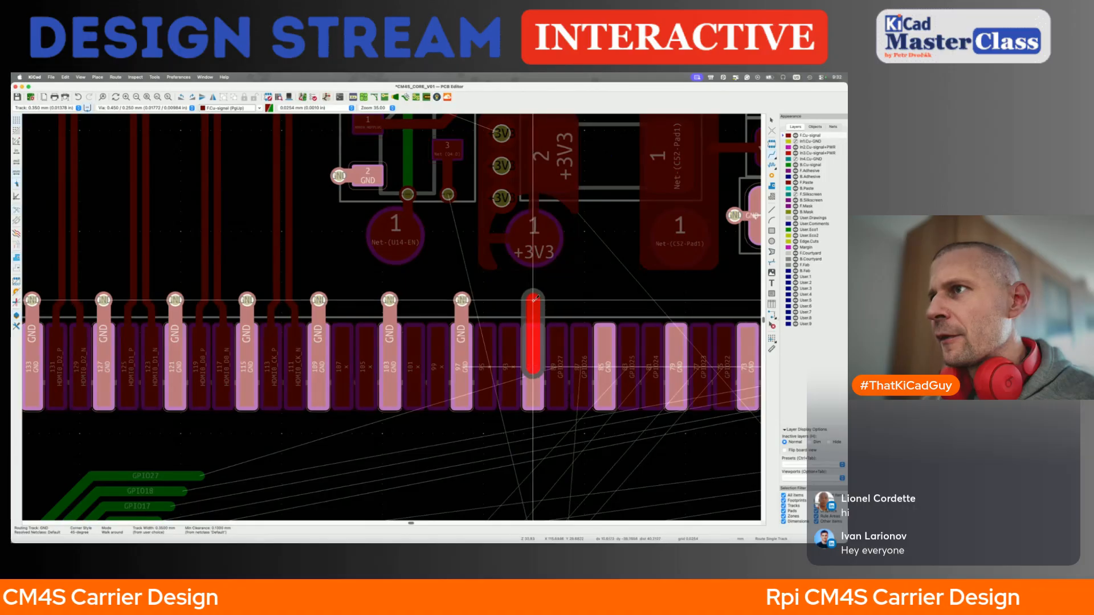
{"action": "double_click", "coordinate": [534, 299]}
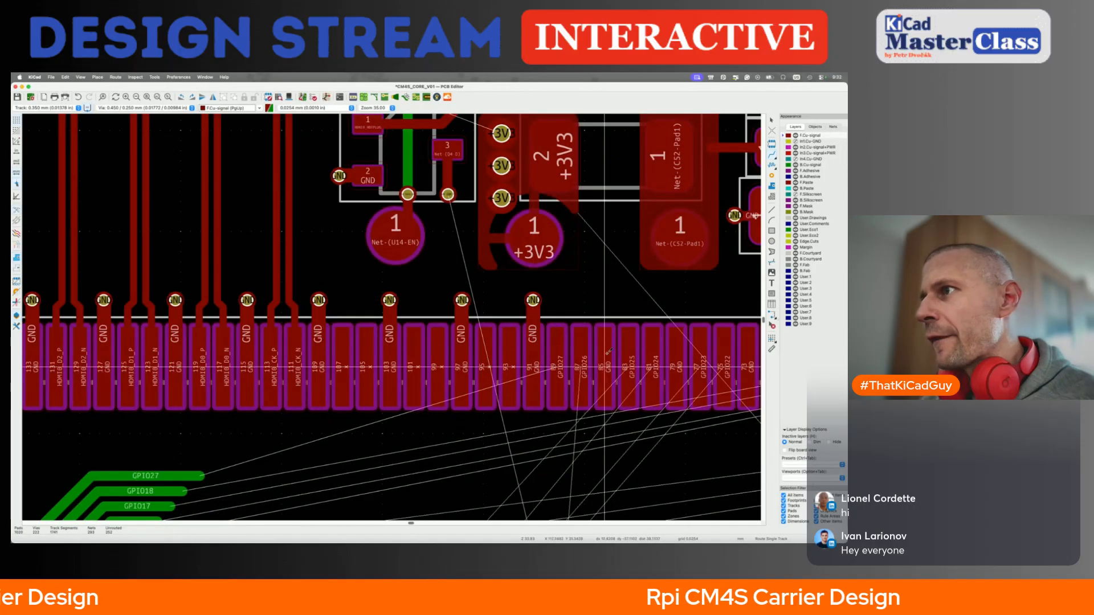
{"action": "key", "text": "x"}
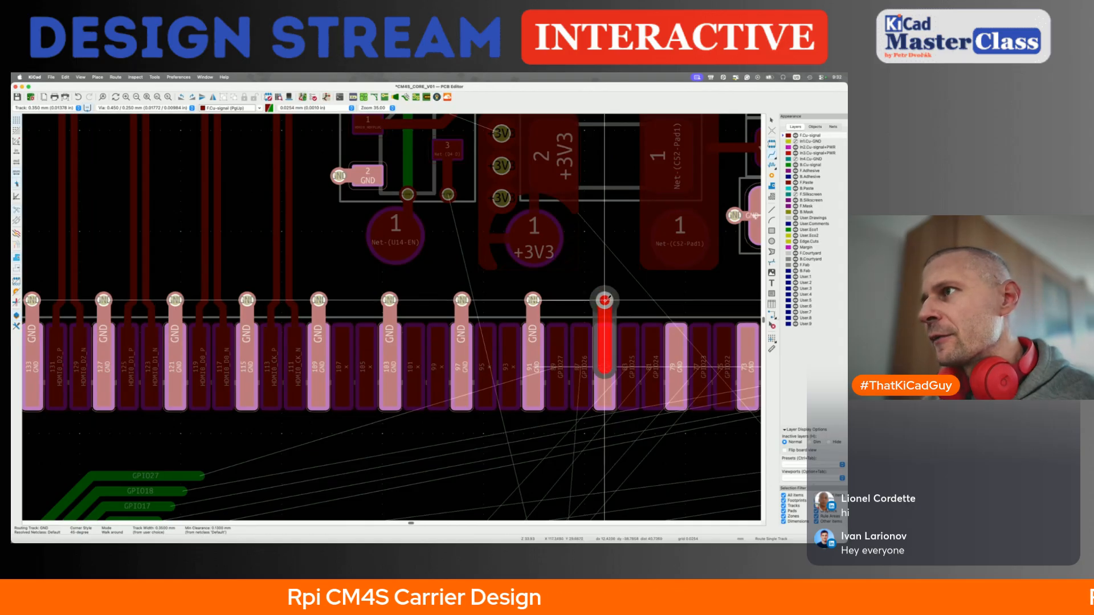
{"action": "double_click", "coordinate": [605, 300]}
{"action": "key", "text": "super+s"}
Route GND pads 79 and 73 straight up to vias level with the previous ones
{"action": "middle_click_drag", "start_coordinate": [605, 299], "coordinate": [530, 298]}
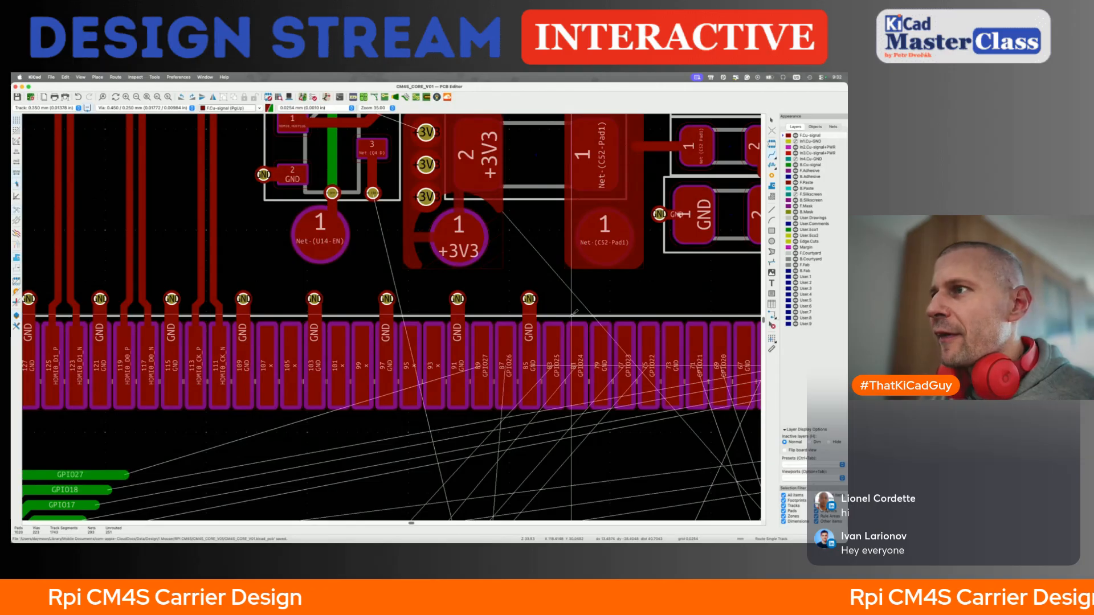
{"action": "left_click", "coordinate": [600, 315]}
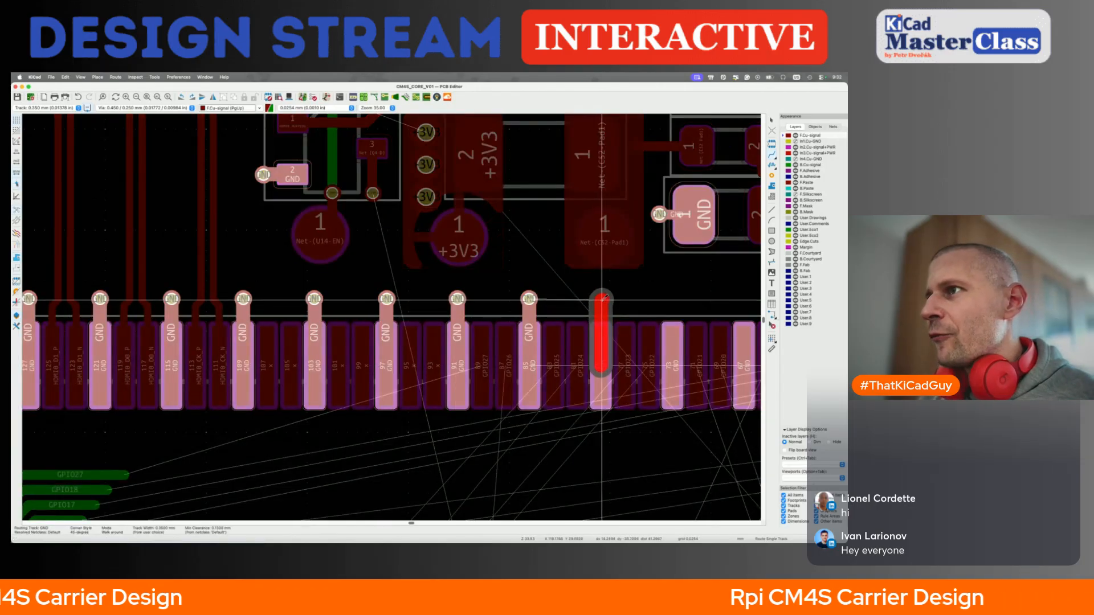
{"action": "key", "text": "v"}
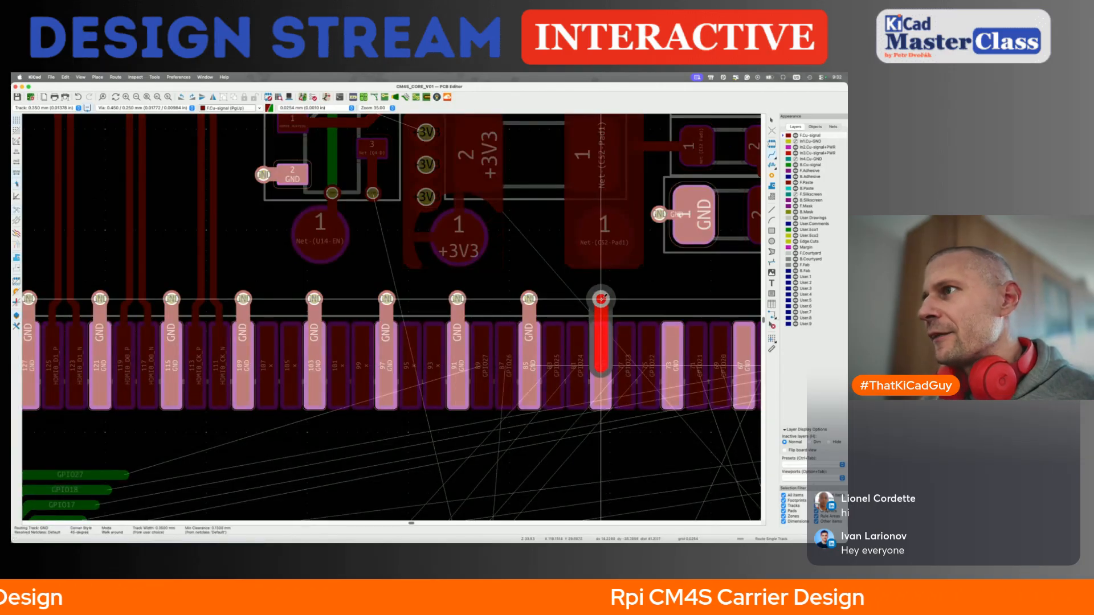
{"action": "left_click", "coordinate": [602, 298]}
{"action": "key", "text": "Escape"}
{"action": "middle_click_drag", "start_coordinate": [672, 342], "coordinate": [632, 339]}
{"action": "left_click", "coordinate": [632, 337]}
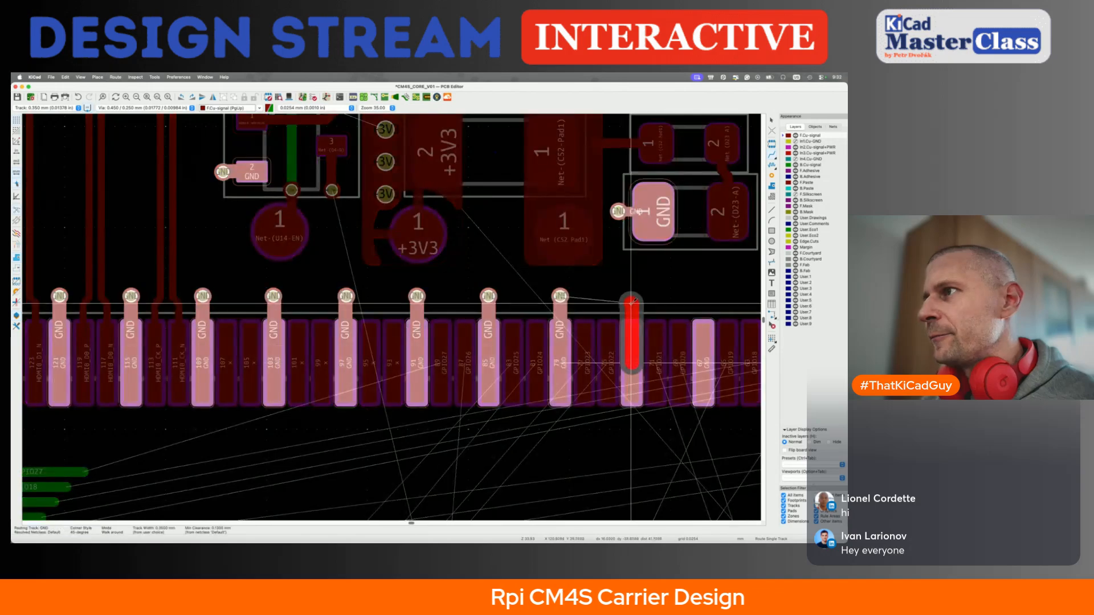
{"action": "left_click", "coordinate": [632, 296]}
Connect GND pads 67 and 61 to vias above them with short vertical tracks, and save the board
{"action": "key", "text": "Escape"}
{"action": "middle_click_drag", "start_coordinate": [678, 299], "coordinate": [546, 297]}
{"action": "left_click", "coordinate": [571, 348]}
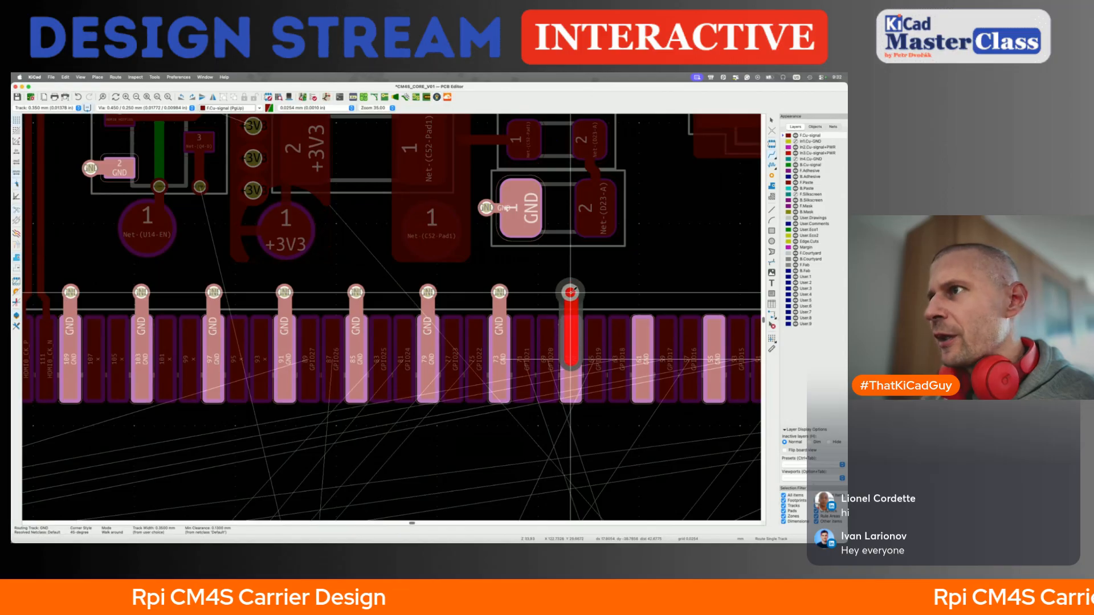
{"action": "left_click", "coordinate": [572, 292]}
{"action": "key", "text": "Escape"}
{"action": "left_click", "coordinate": [642, 351]}
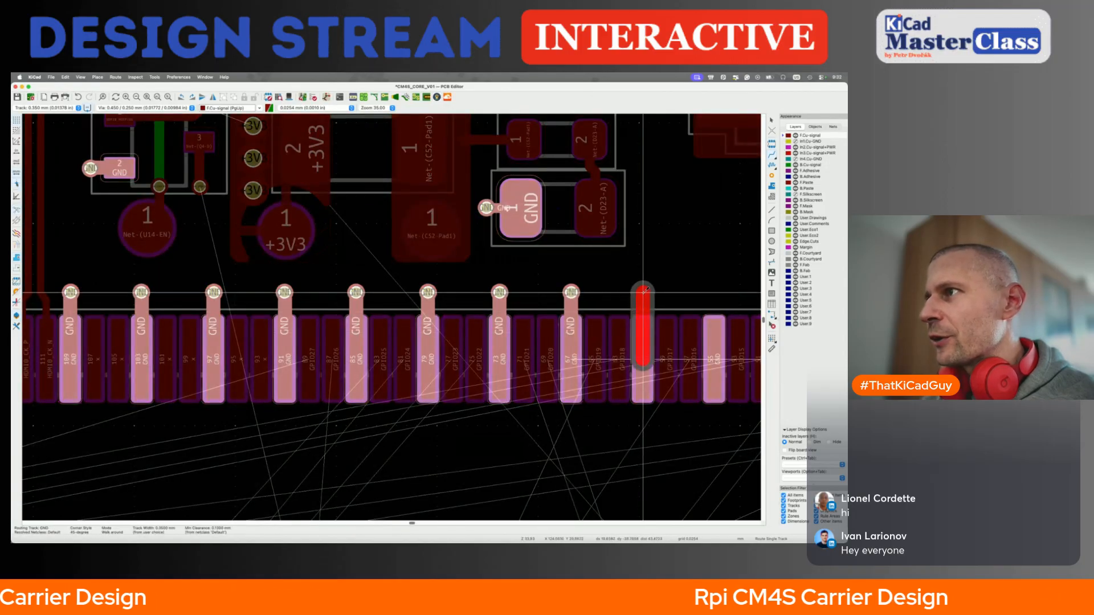
{"action": "key", "text": "Escape"}
{"action": "key", "text": "super+s"}
Route a short vertical track from GND pad 55 of the upper connector row to a via aligned with the row
{"action": "scroll", "coordinate": [643, 292], "scroll_direction": "down", "scroll_amount": 8}
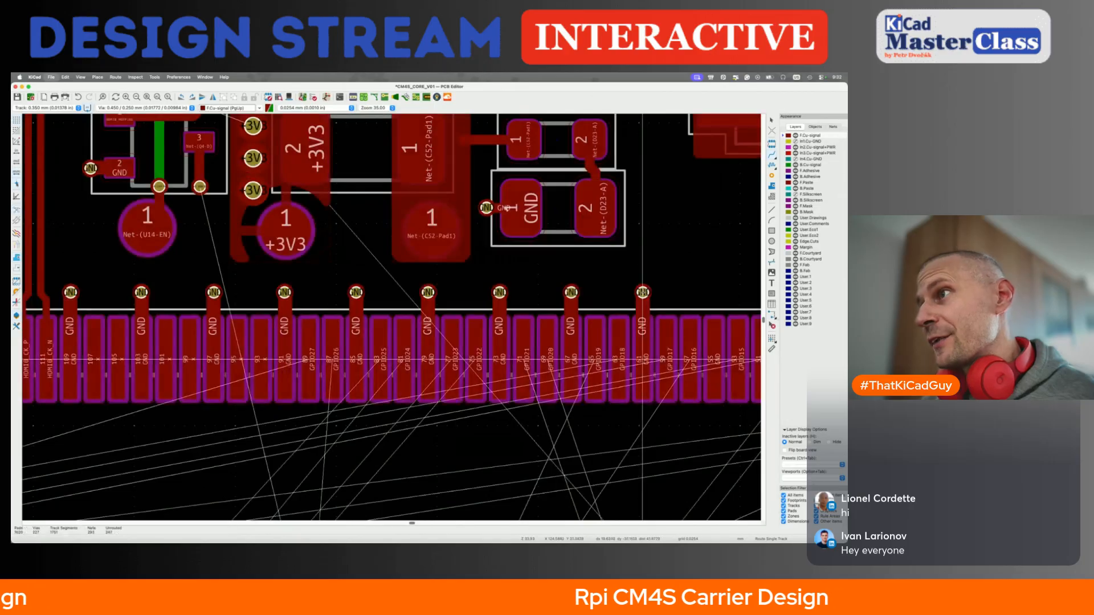
{"action": "scroll", "coordinate": [643, 292], "scroll_direction": "down", "scroll_amount": 3}
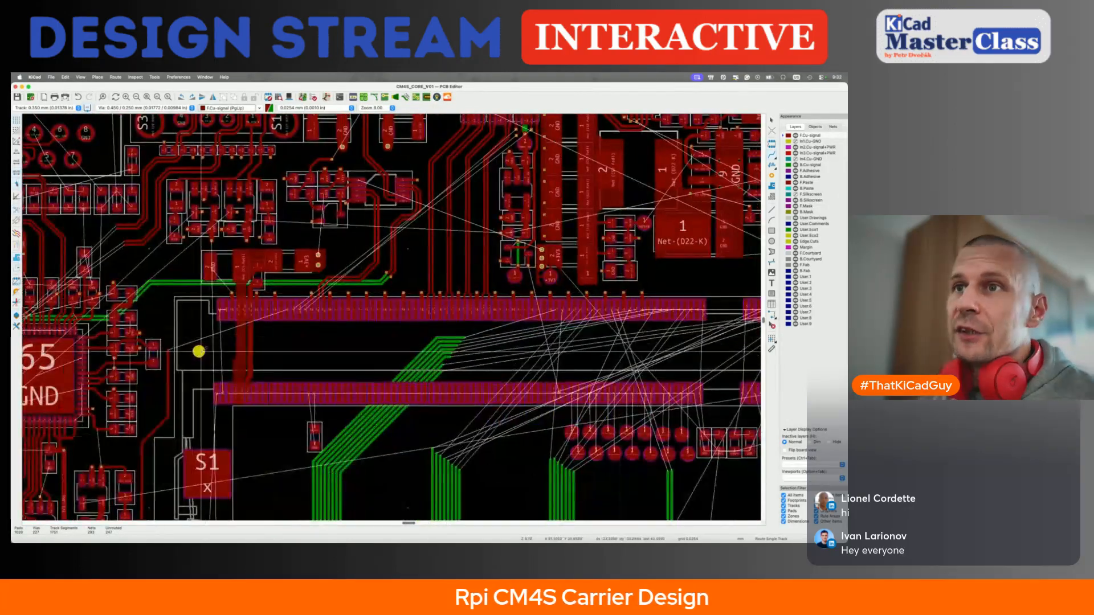
{"action": "scroll", "coordinate": [476, 356], "scroll_direction": "right", "scroll_amount": 1}
{"action": "scroll", "coordinate": [476, 357], "scroll_direction": "right", "scroll_amount": 3}
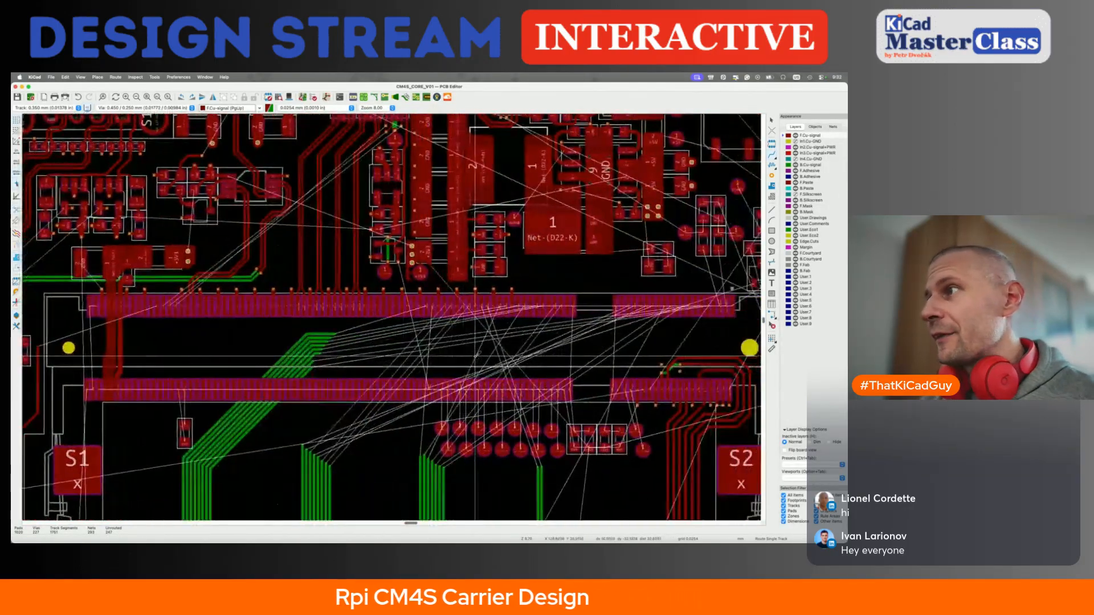
{"action": "scroll", "coordinate": [476, 357], "scroll_direction": "right", "scroll_amount": 2}
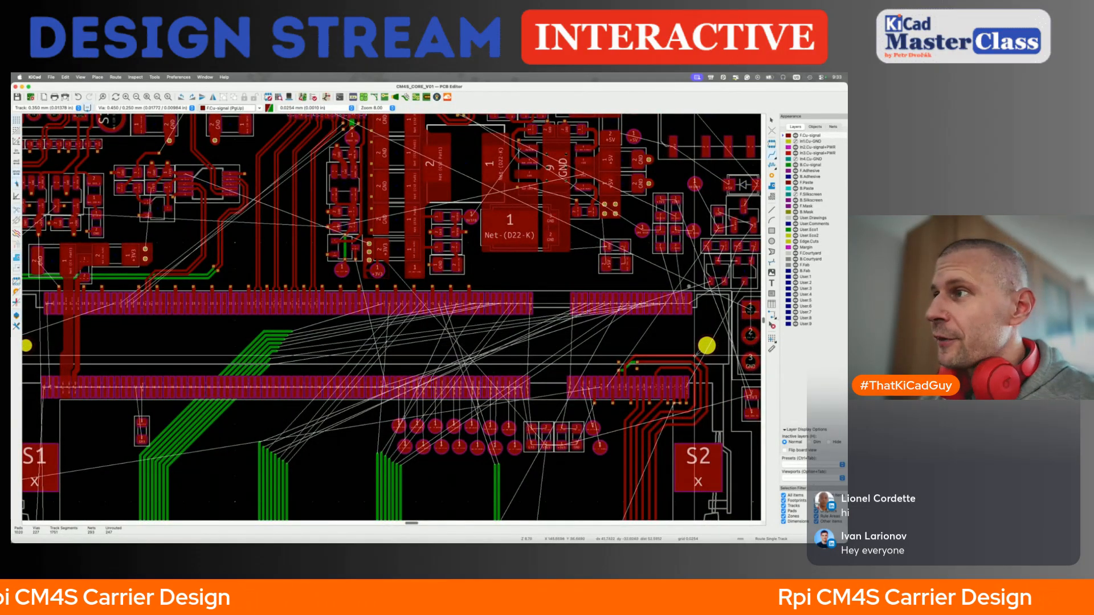
{"action": "scroll", "coordinate": [391, 317], "scroll_direction": "left", "scroll_amount": 1}
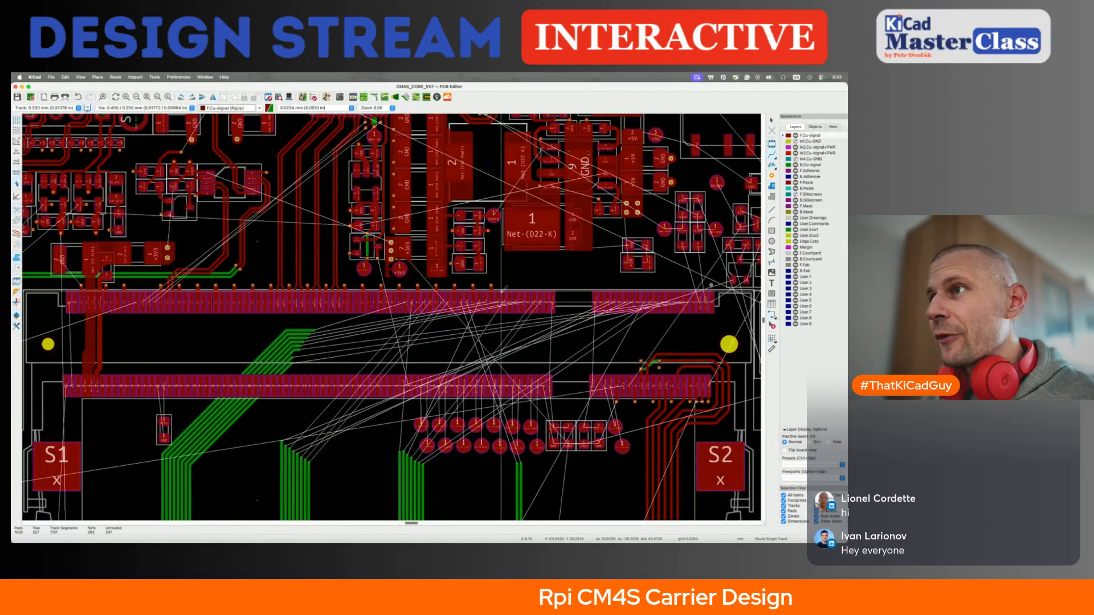
{"action": "scroll", "coordinate": [492, 292], "scroll_direction": "up", "scroll_amount": 6}
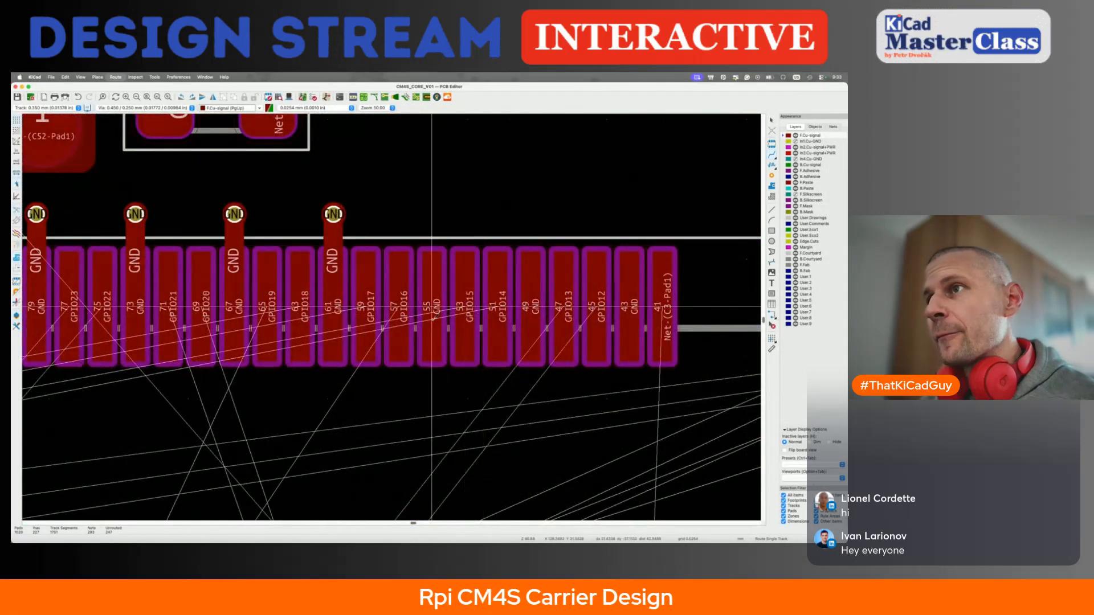
{"action": "left_click", "coordinate": [433, 313]}
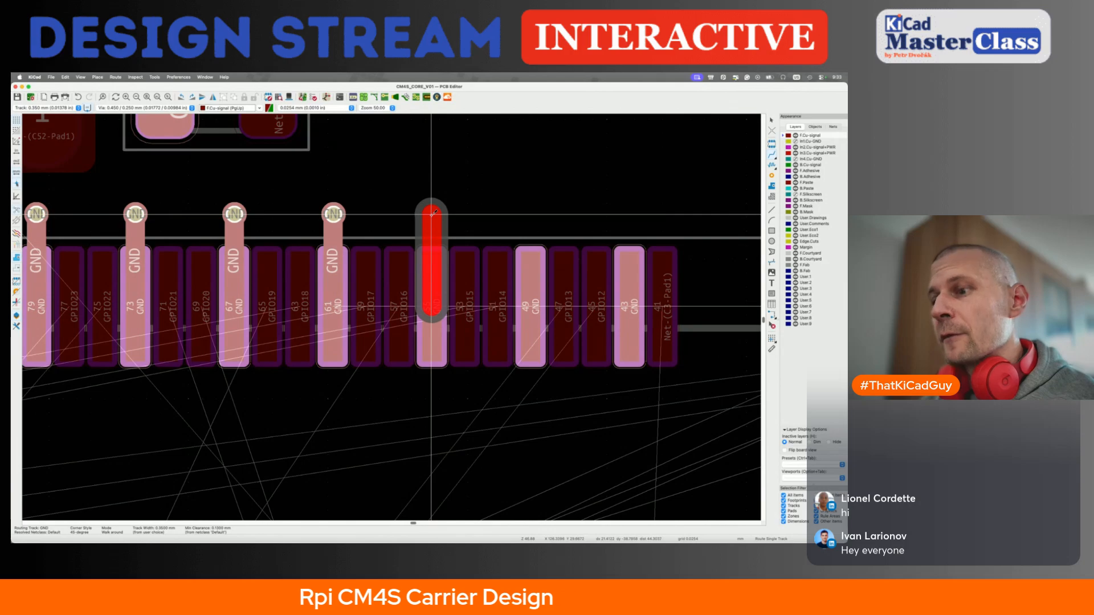
{"action": "double_click", "coordinate": [432, 214]}
Fan out GND pads 49 and 43 with upward tracks ending in aligned vias, and save the board
{"action": "left_click", "coordinate": [531, 308]}
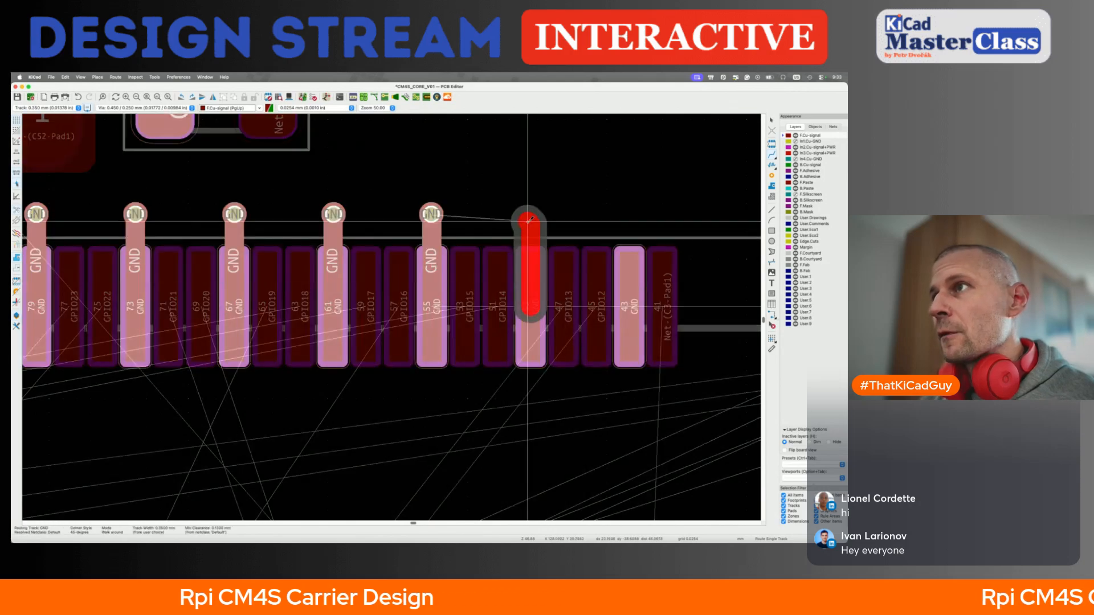
{"action": "key", "text": "v"}
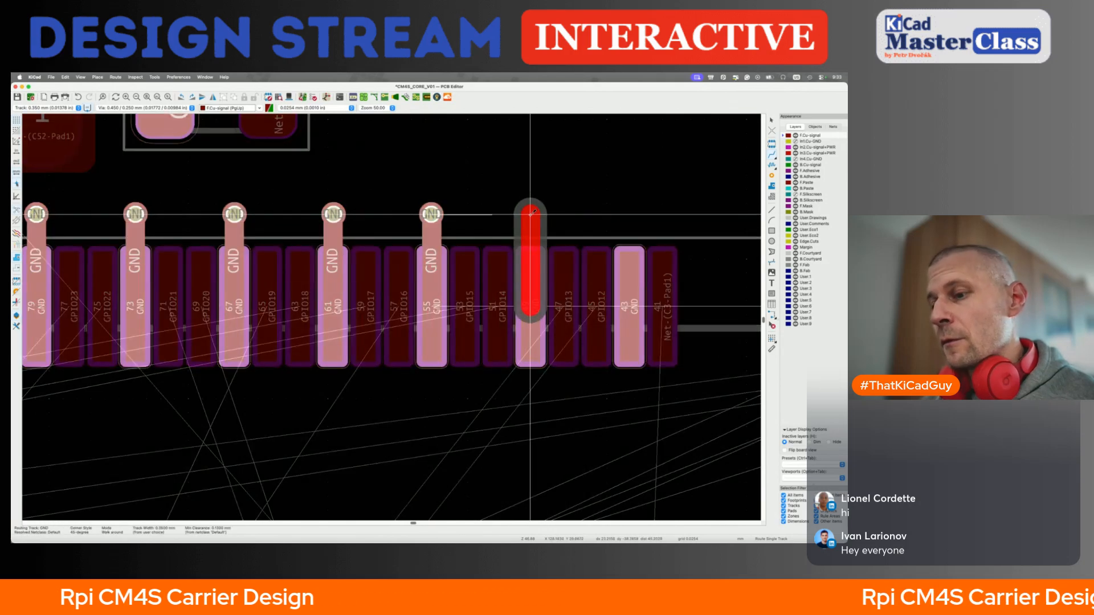
{"action": "double_click", "coordinate": [530, 213]}
{"action": "left_click", "coordinate": [630, 308]}
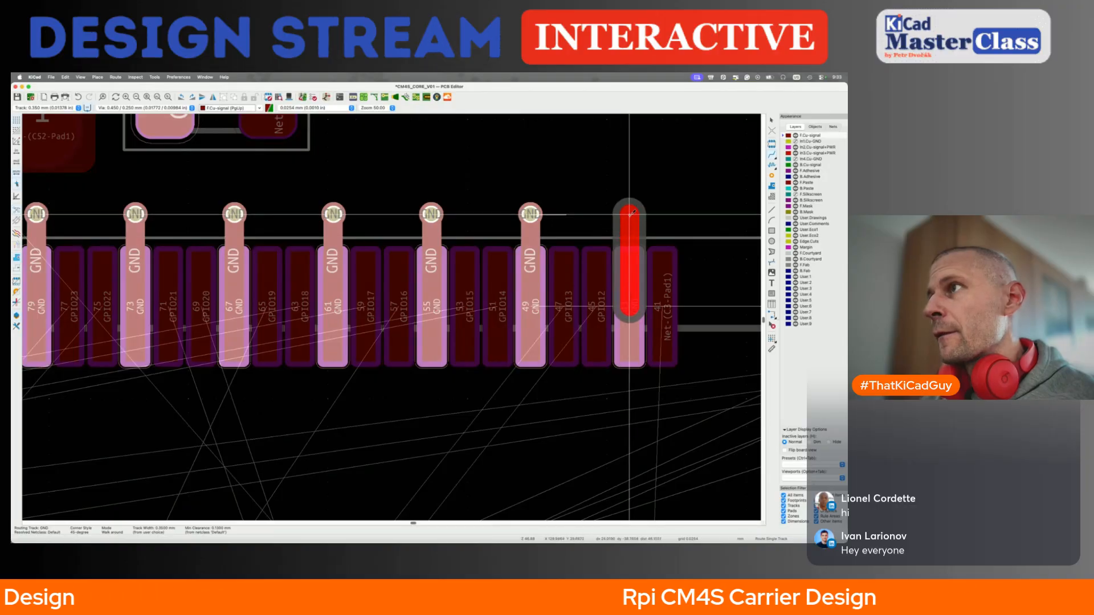
{"action": "double_click", "coordinate": [630, 215]}
{"action": "key", "text": "super+s"}
In the connector's shorter pad group past the gap, route GND pads 37 and 31 up to vias level with pad 43's via
{"action": "scroll", "coordinate": [627, 273], "scroll_direction": "down", "scroll_amount": 6}
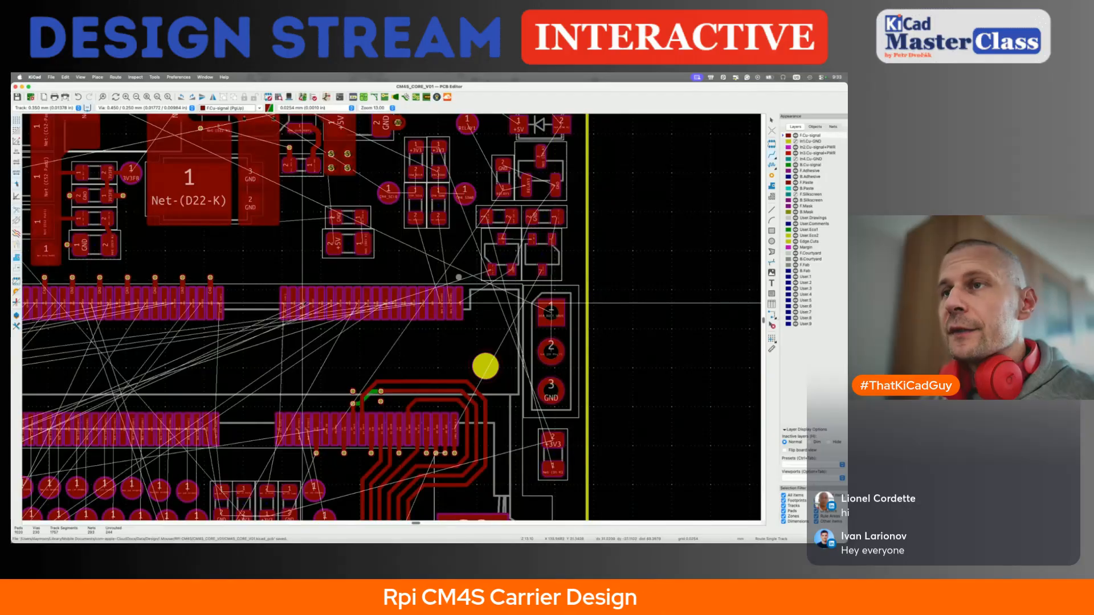
{"action": "scroll", "coordinate": [291, 293], "scroll_direction": "up", "scroll_amount": 5}
{"action": "scroll", "coordinate": [287, 292], "scroll_direction": "left", "scroll_amount": 3}
{"action": "left_click", "coordinate": [354, 302]}
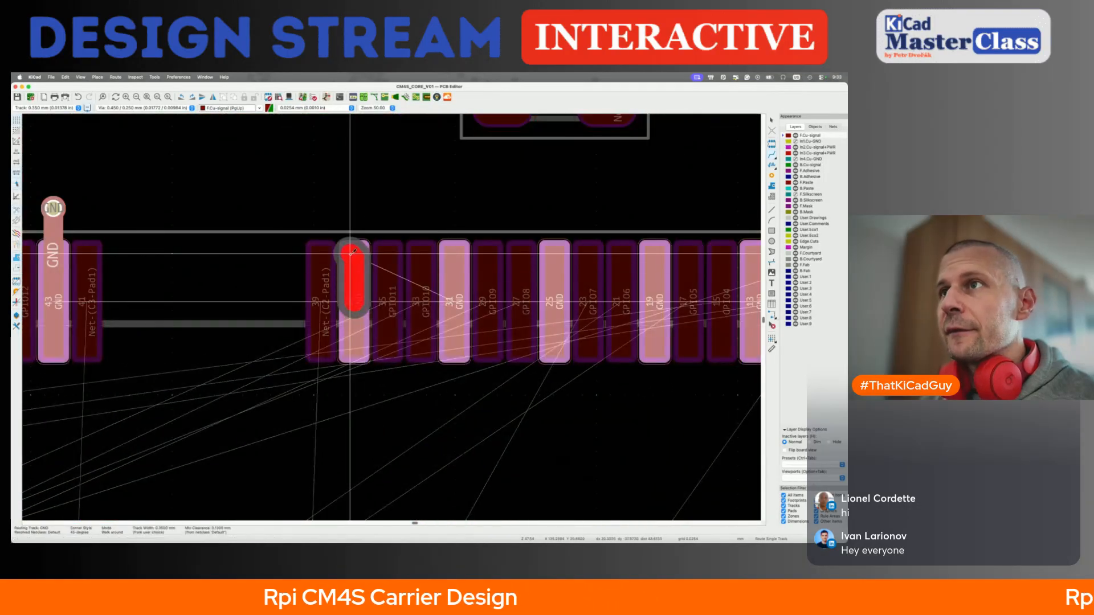
{"action": "key", "text": "v"}
{"action": "double_click", "coordinate": [356, 207]}
{"action": "left_click", "coordinate": [454, 288]}
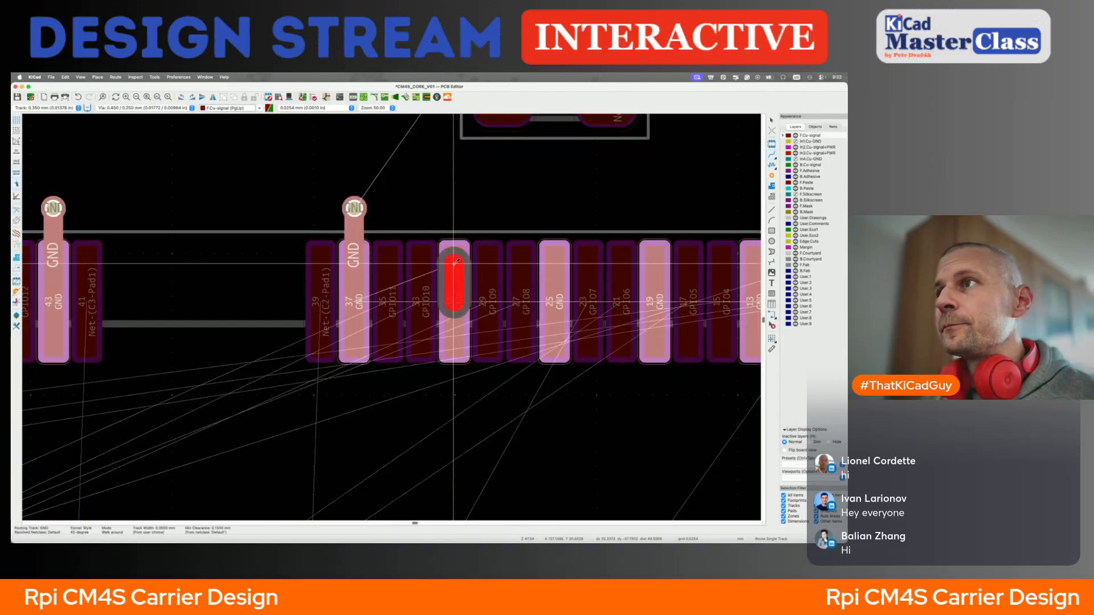
{"action": "key", "text": "v"}
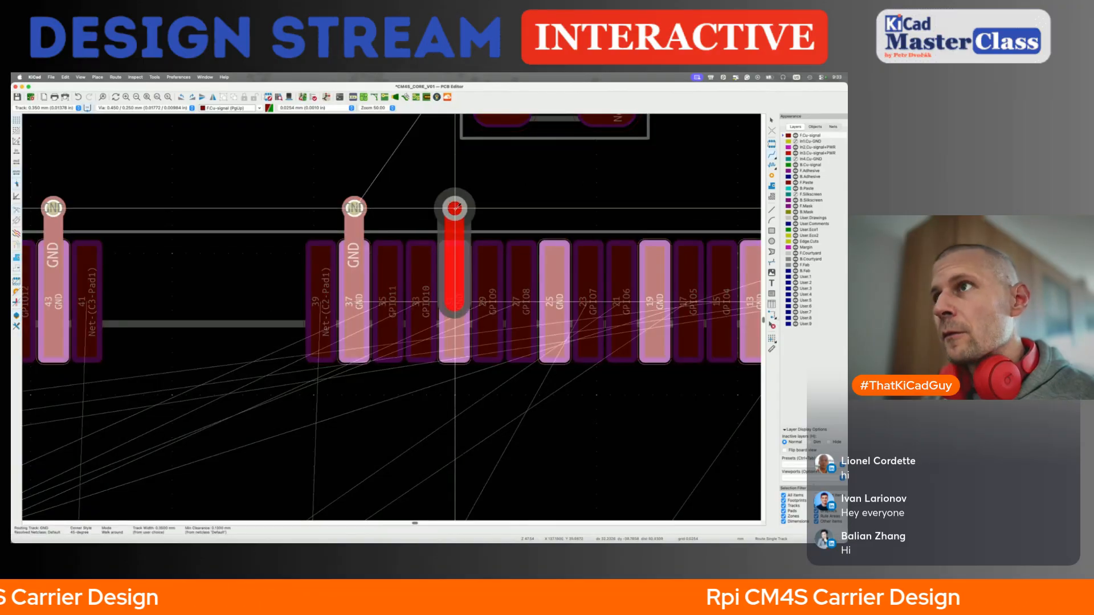
{"action": "double_click", "coordinate": [455, 208]}
Route short vertical tracks from GND pads 25 and 19 of the upper connector row up to vias aligned with pad 31's via
{"action": "left_click", "coordinate": [554, 296]}
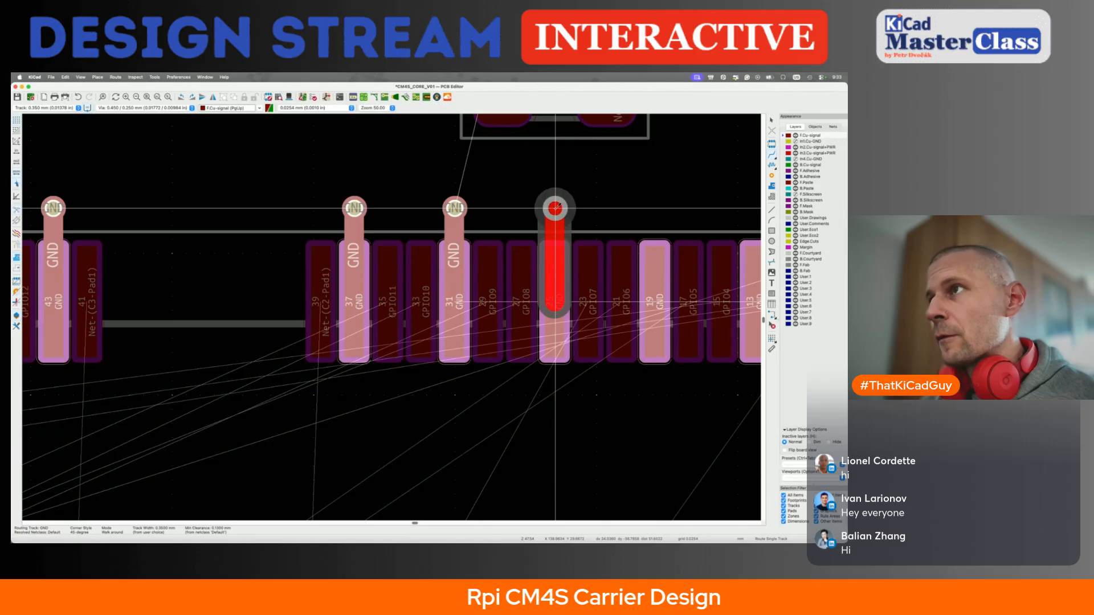
{"action": "double_click", "coordinate": [555, 208]}
{"action": "scroll", "coordinate": [555, 228], "scroll_direction": "right", "scroll_amount": 4}
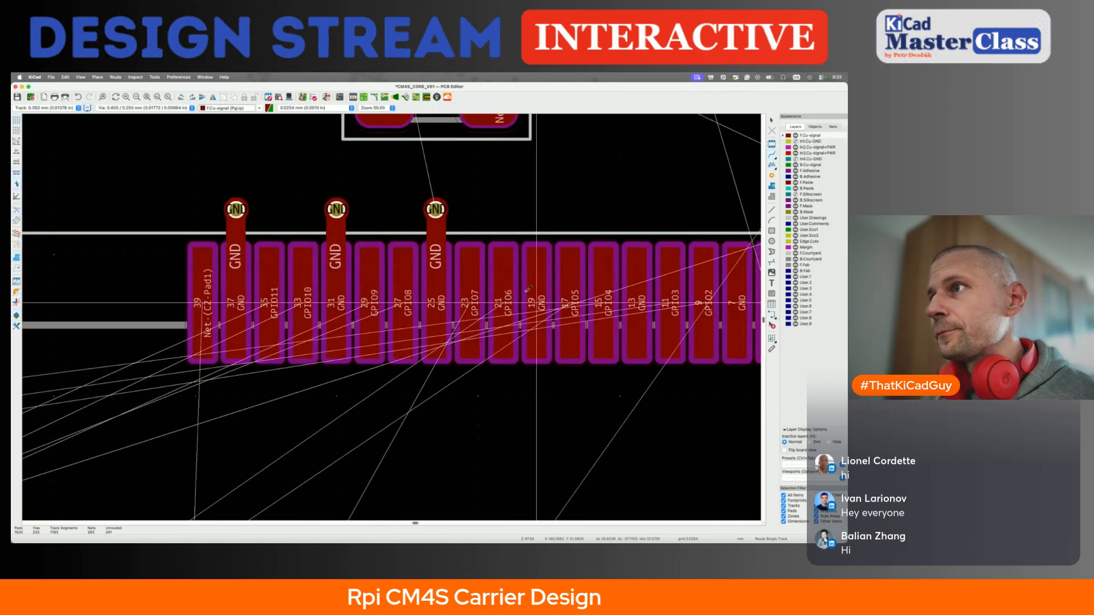
{"action": "left_click", "coordinate": [536, 294]}
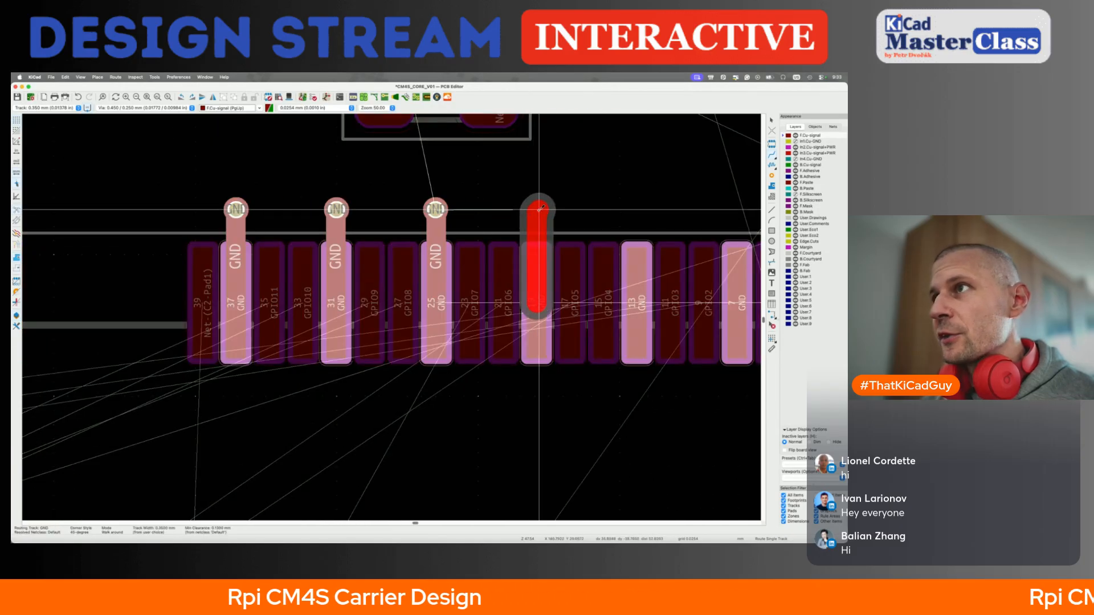
{"action": "key", "text": "v"}
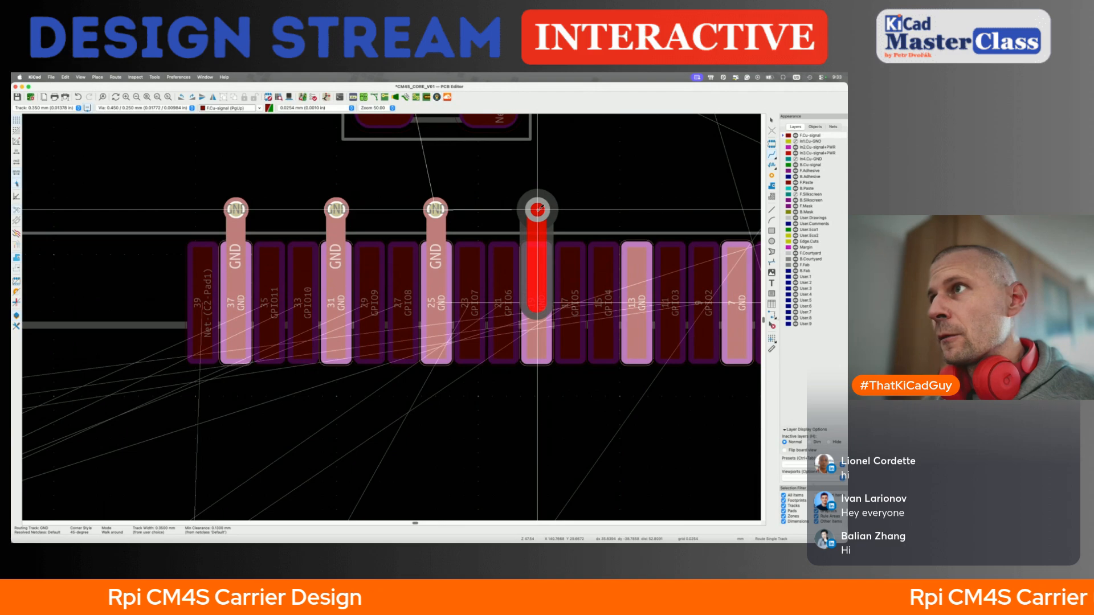
{"action": "double_click", "coordinate": [537, 209]}
Fan out GND pads 13, 7 and 1 with upward tracks ending in aligned vias, and save the board
{"action": "left_click", "coordinate": [637, 288]}
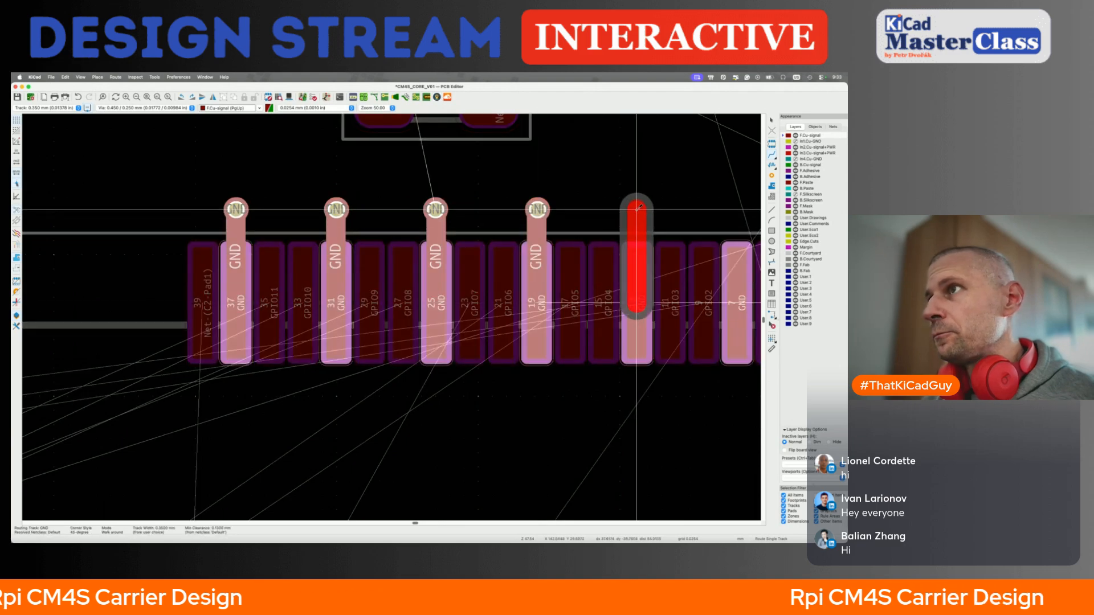
{"action": "double_click", "coordinate": [639, 207]}
{"action": "scroll", "coordinate": [548, 211], "scroll_direction": "right", "scroll_amount": 5}
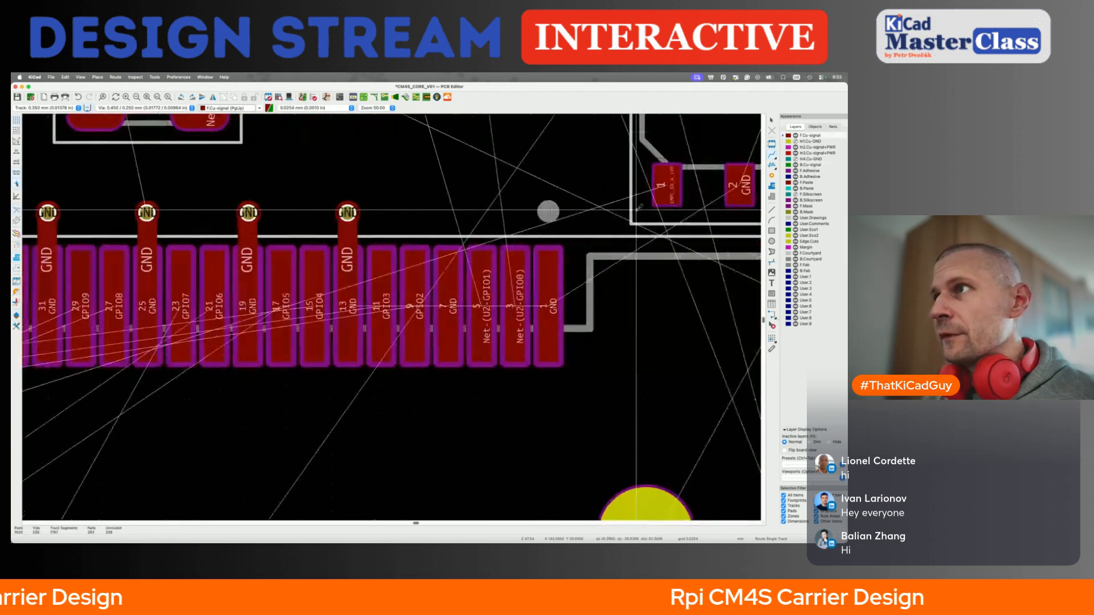
{"action": "left_click", "coordinate": [449, 311]}
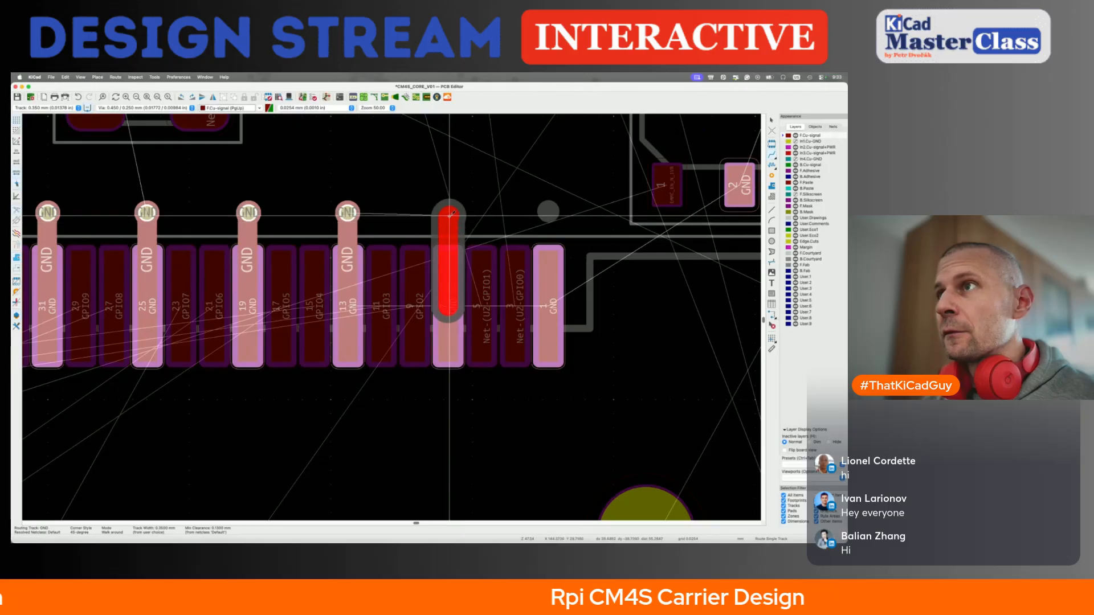
{"action": "double_click", "coordinate": [448, 213]}
{"action": "left_click", "coordinate": [548, 308]}
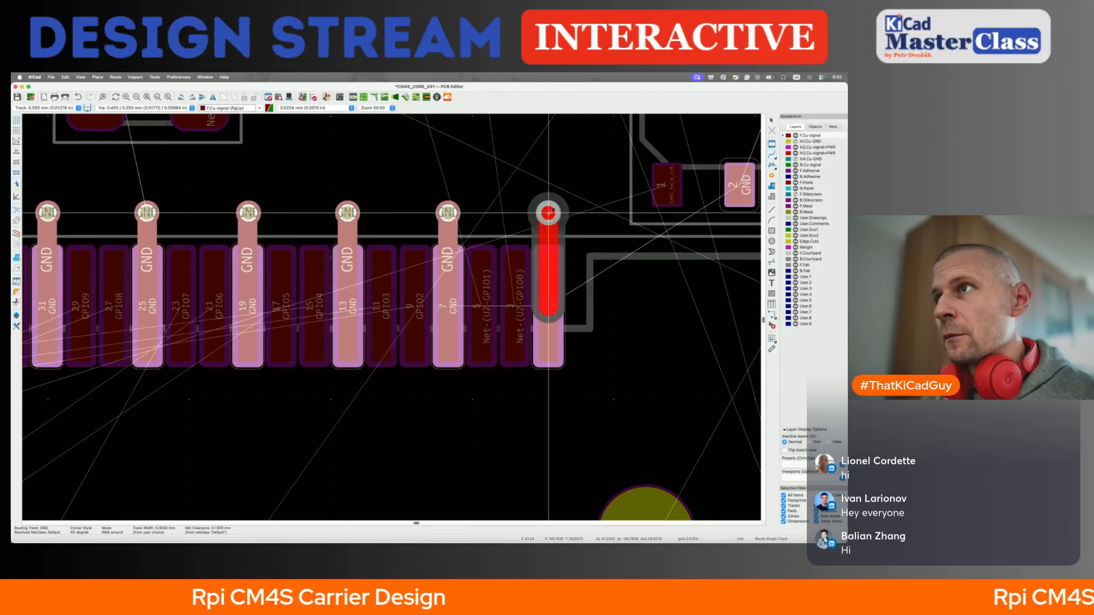
{"action": "double_click", "coordinate": [548, 213]}
{"action": "key", "text": "ctrl+s"}
In the lower connector row, route a short vertical track from GND pad 196 down to a via below the pad
{"action": "scroll", "coordinate": [530, 342], "scroll_direction": "down", "scroll_amount": 2}
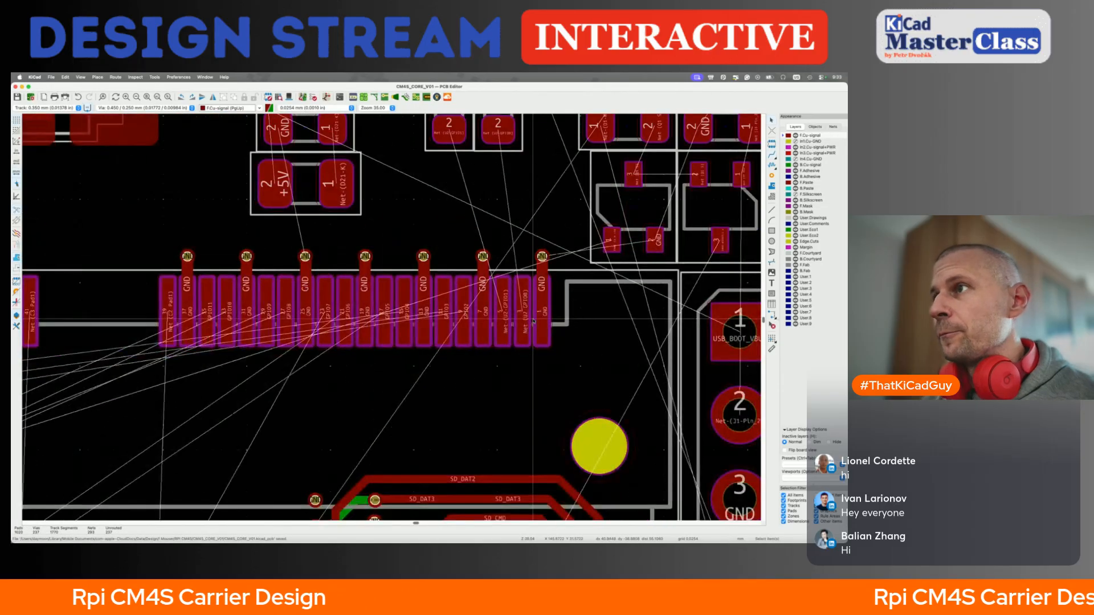
{"action": "scroll", "coordinate": [533, 321], "scroll_direction": "left", "scroll_amount": 20}
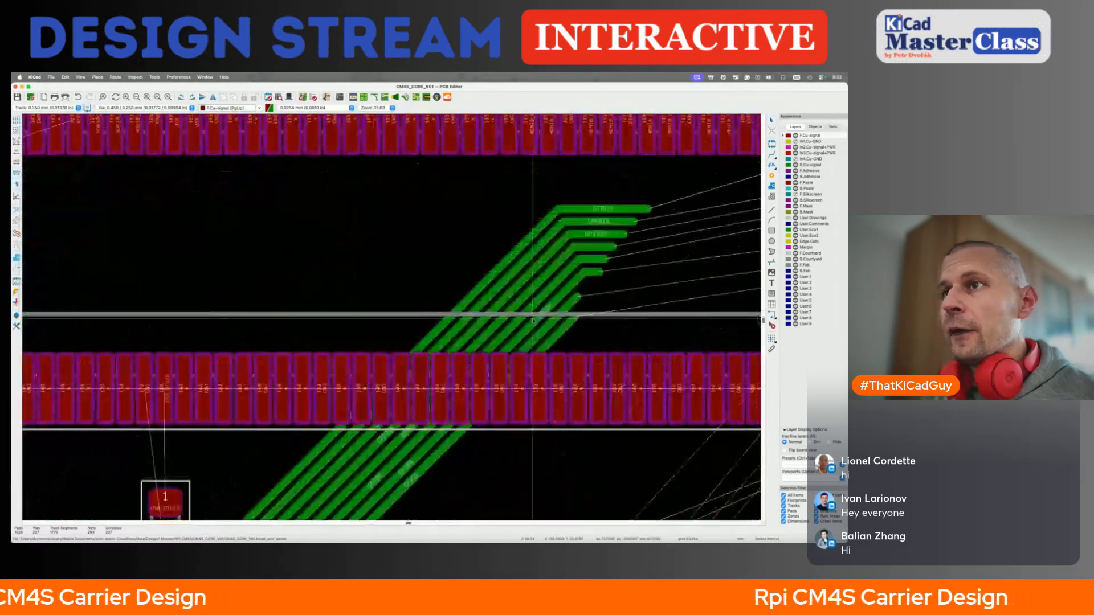
{"action": "scroll", "coordinate": [534, 321], "scroll_direction": "right", "scroll_amount": 10}
{"action": "scroll", "coordinate": [534, 322], "scroll_direction": "down", "scroll_amount": 3}
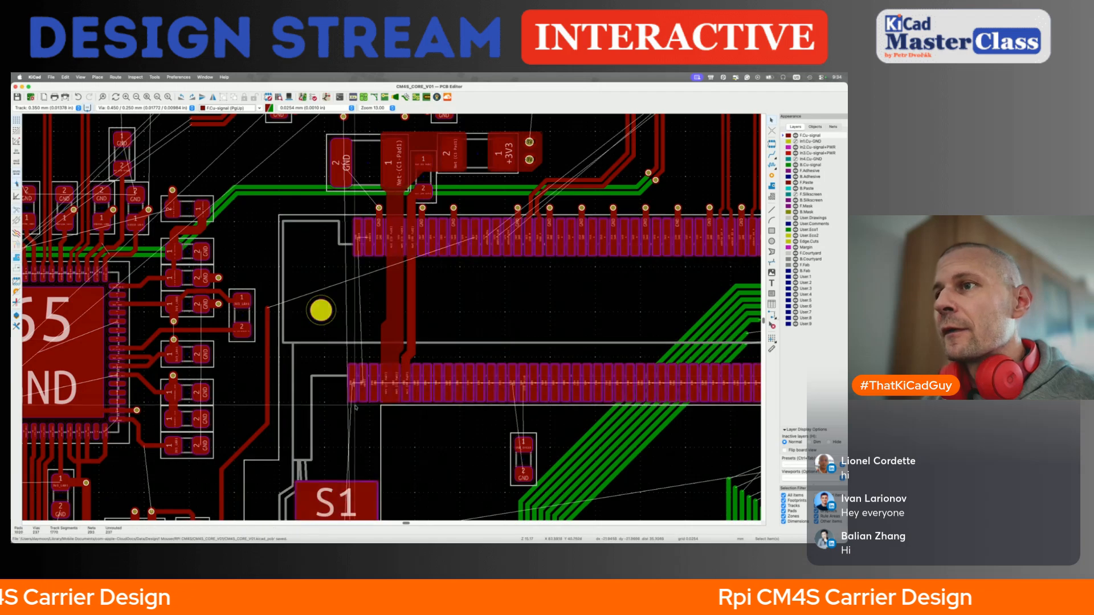
{"action": "scroll", "coordinate": [411, 374], "scroll_direction": "up", "scroll_amount": 5}
{"action": "scroll", "coordinate": [411, 374], "scroll_direction": "down", "scroll_amount": 2}
{"action": "key", "text": "x"}
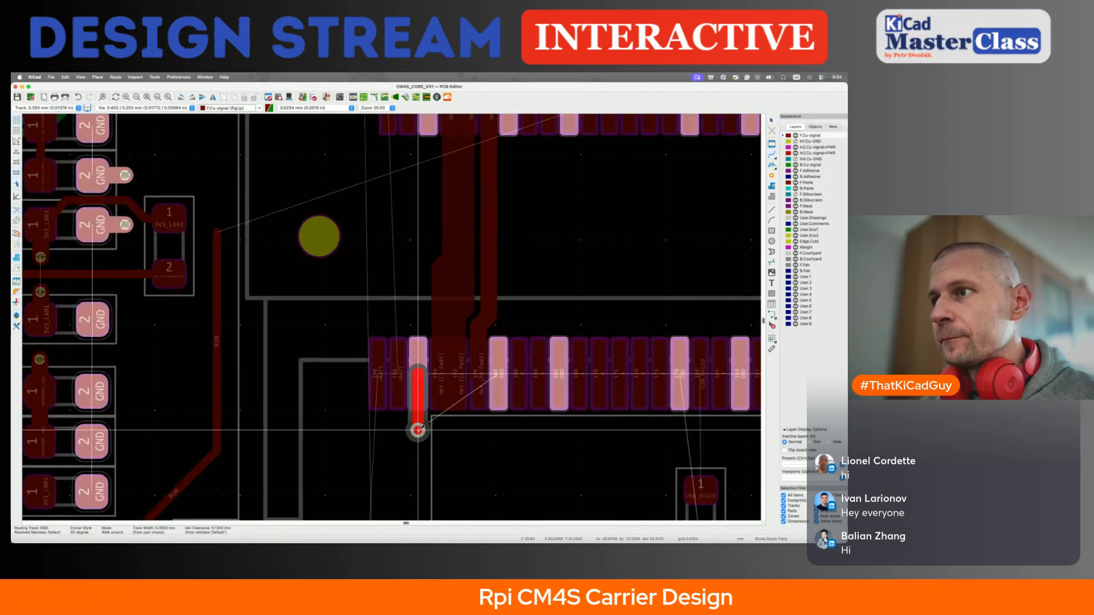
{"action": "left_click", "coordinate": [418, 430]}
{"action": "scroll", "coordinate": [418, 430], "scroll_direction": "up", "scroll_amount": 5}
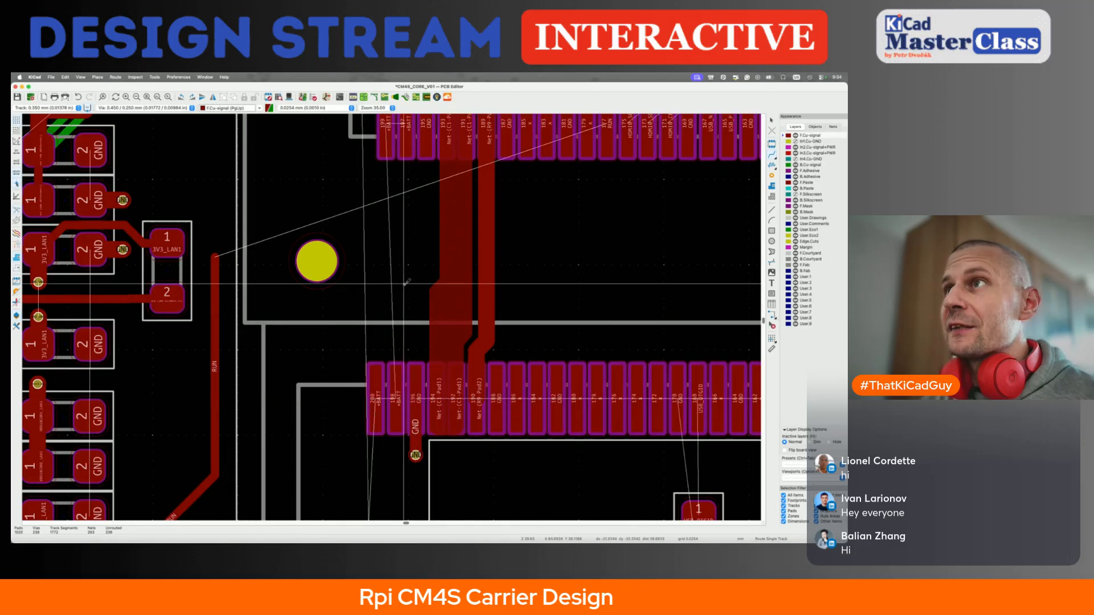
Connect GND pads 188 and 182 of the lower row to vias below them, level with pad 196's via, and save the board
{"action": "scroll", "coordinate": [477, 331], "scroll_direction": "down", "scroll_amount": 5}
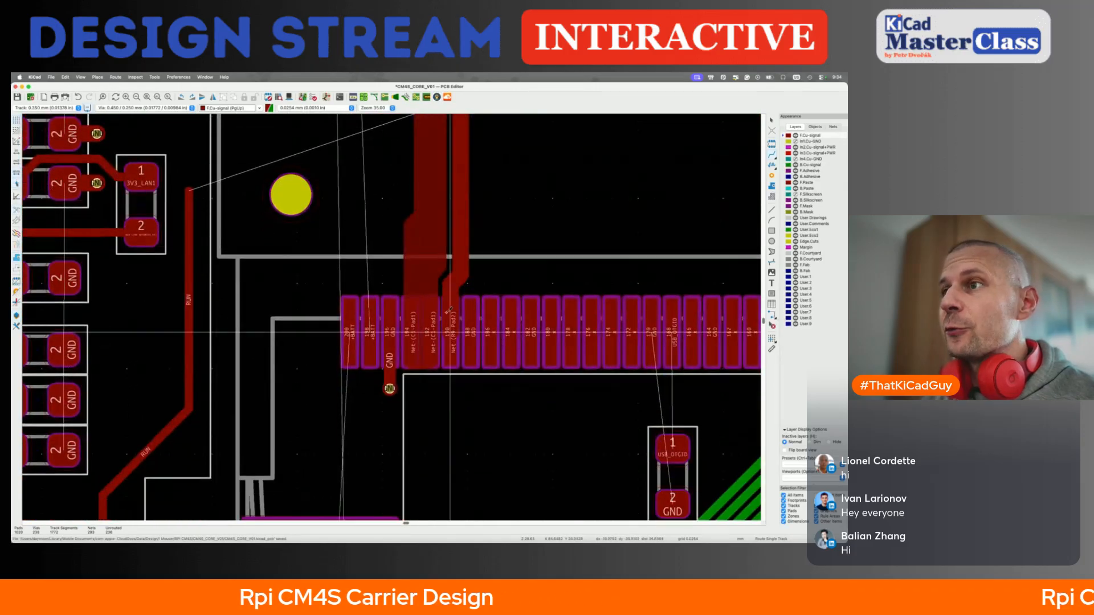
{"action": "key", "text": "x"}
{"action": "scroll", "coordinate": [478, 329], "scroll_direction": "up", "scroll_amount": 2}
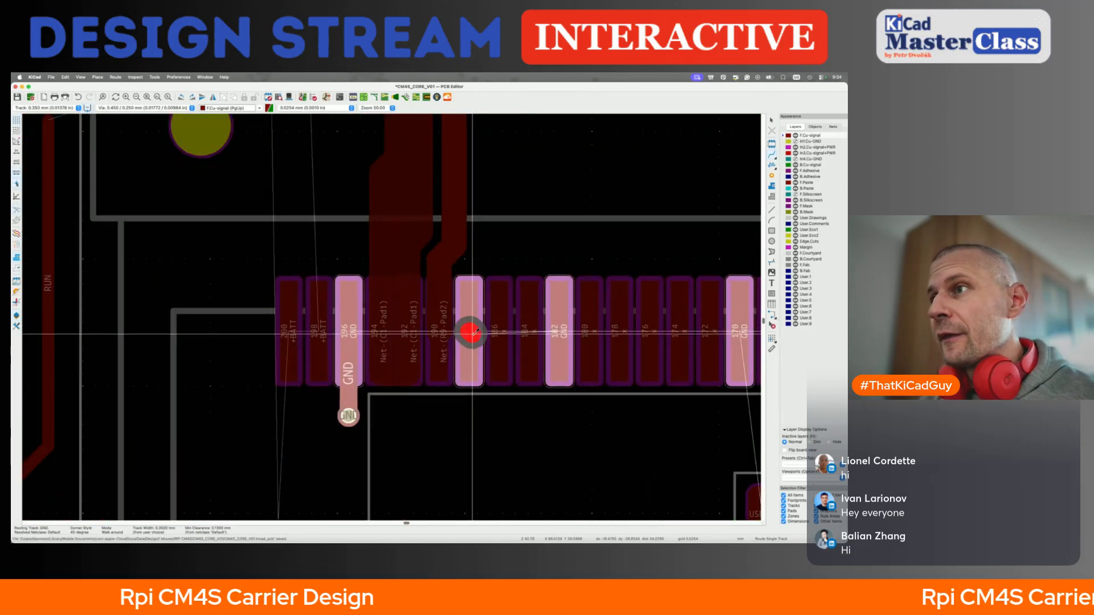
{"action": "key", "text": "v"}
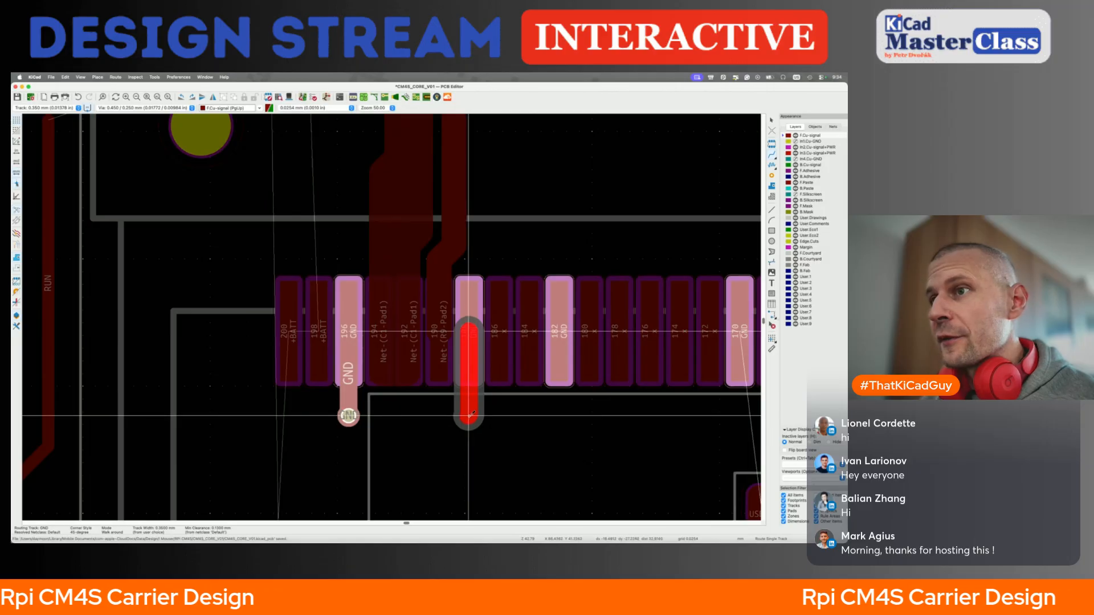
{"action": "double_click", "coordinate": [469, 415]}
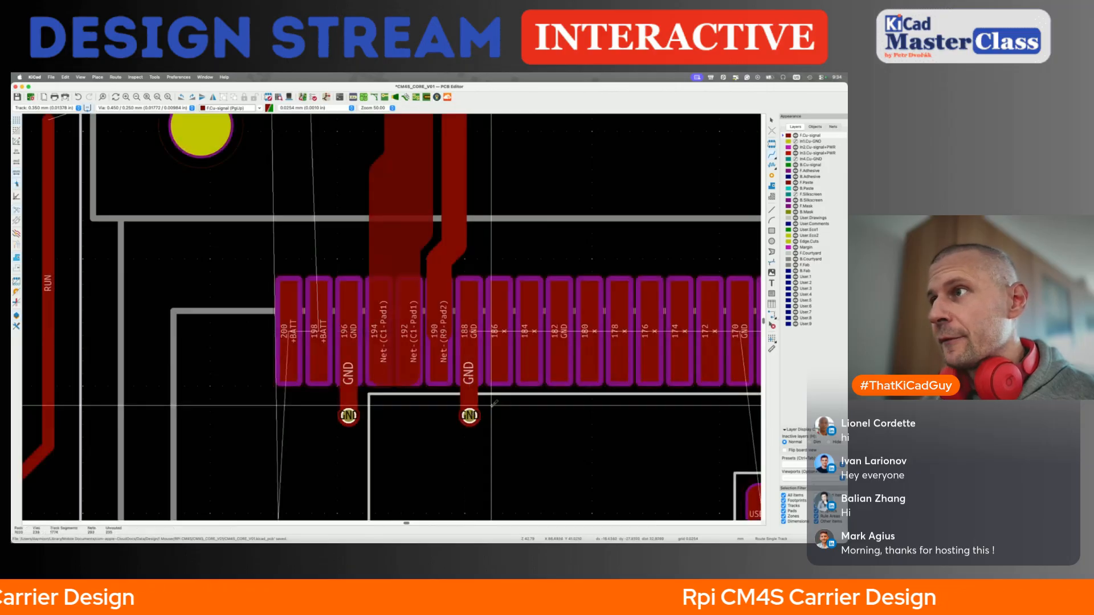
{"action": "key", "text": "x"}
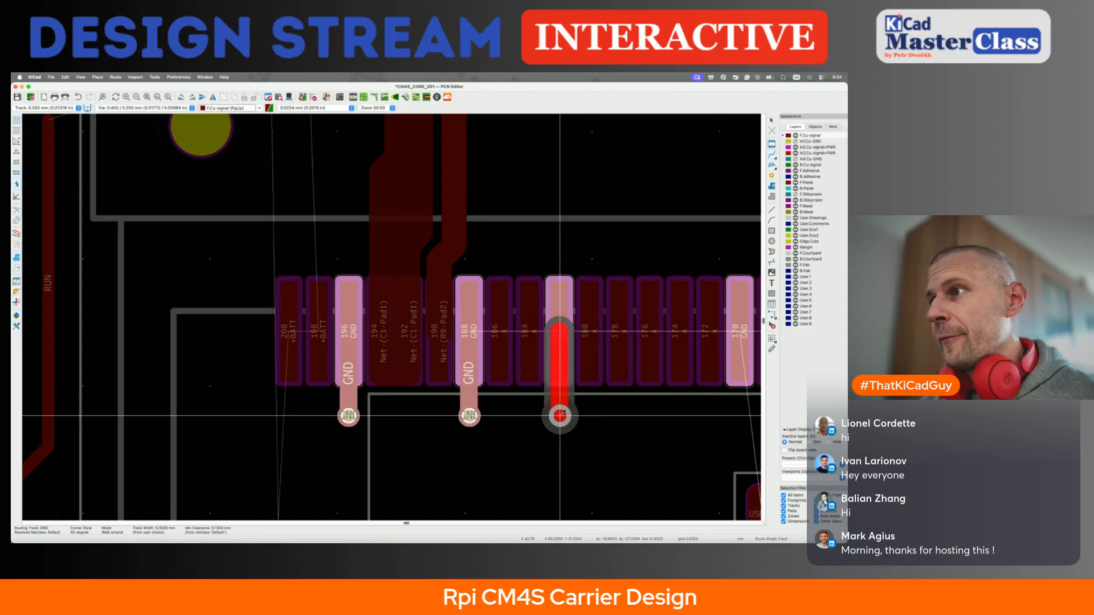
{"action": "double_click", "coordinate": [559, 415]}
{"action": "key", "text": "super+s"}
Examine the GND via fanout and the existing tracks along both CM4S connector rows
{"action": "scroll", "coordinate": [559, 415], "scroll_direction": "down", "scroll_amount": 3}
{"action": "middle_click_drag", "start_coordinate": [591, 302], "coordinate": [500, 396]}
{"action": "scroll", "coordinate": [500, 396], "scroll_direction": "down", "scroll_amount": 3}
{"action": "middle_click_drag", "start_coordinate": [714, 297], "coordinate": [442, 298]}
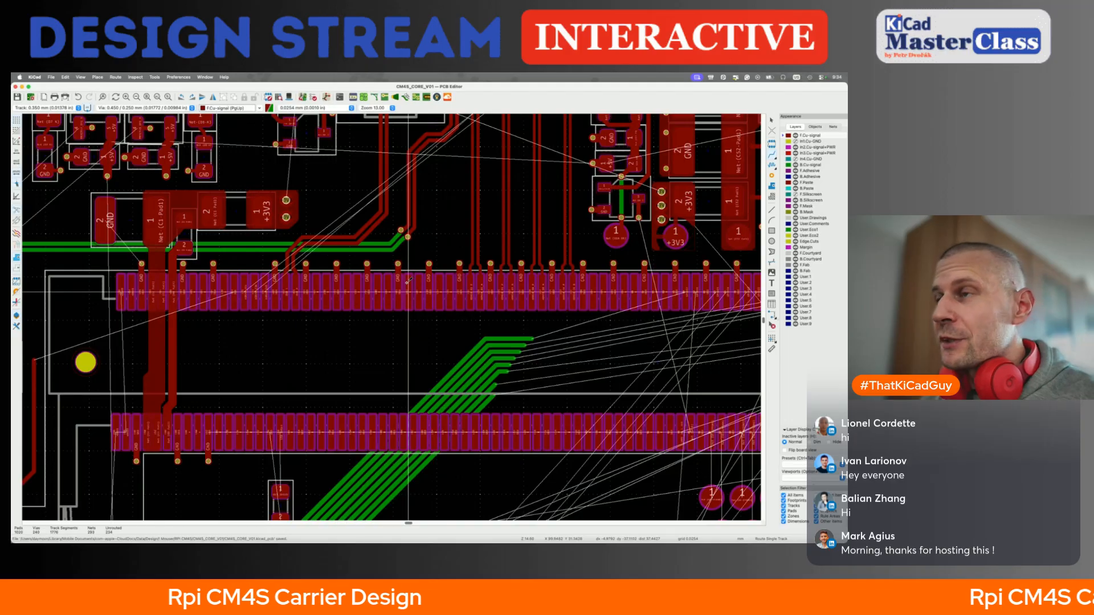
{"action": "scroll", "coordinate": [408, 279], "scroll_direction": "right", "scroll_amount": 3}
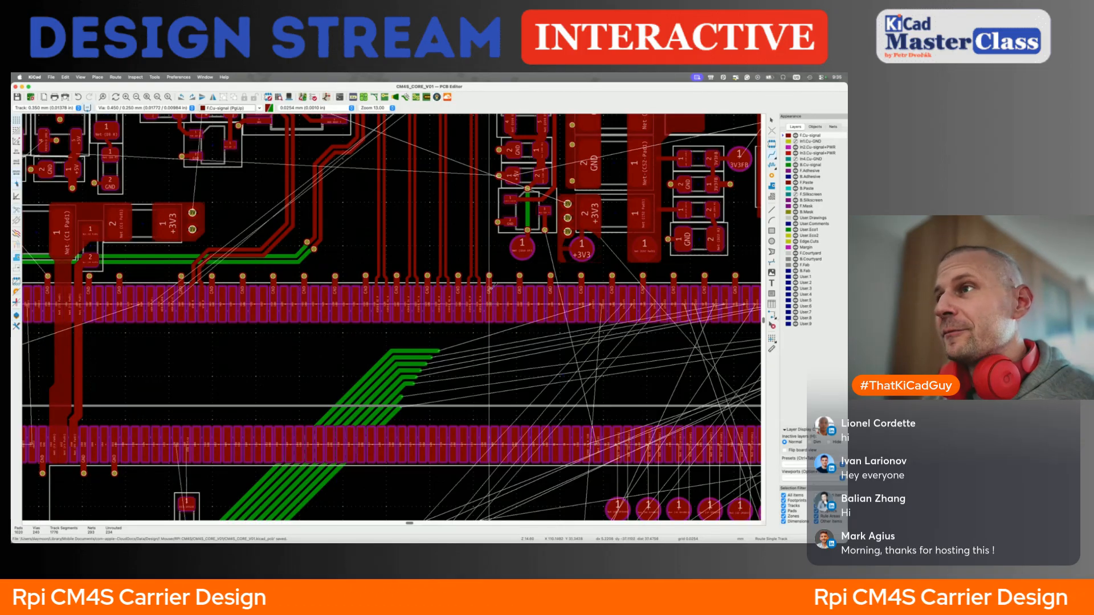
{"action": "middle_click_drag", "start_coordinate": [489, 289], "coordinate": [537, 276]}
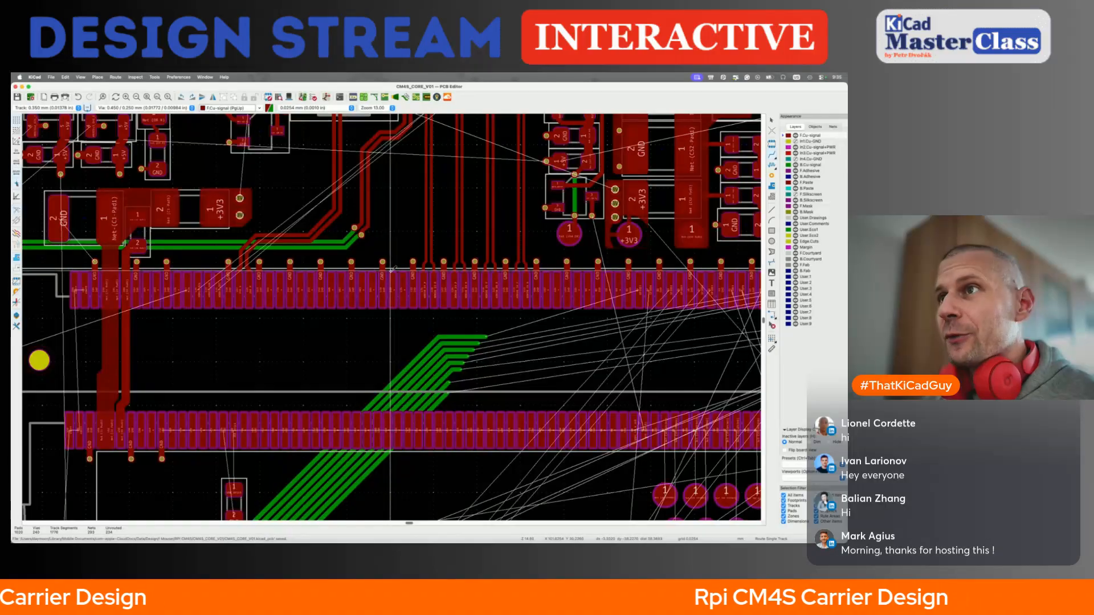
{"action": "scroll", "coordinate": [183, 431], "scroll_direction": "up", "scroll_amount": 4}
{"action": "middle_click_drag", "start_coordinate": [184, 432], "coordinate": [274, 404]}
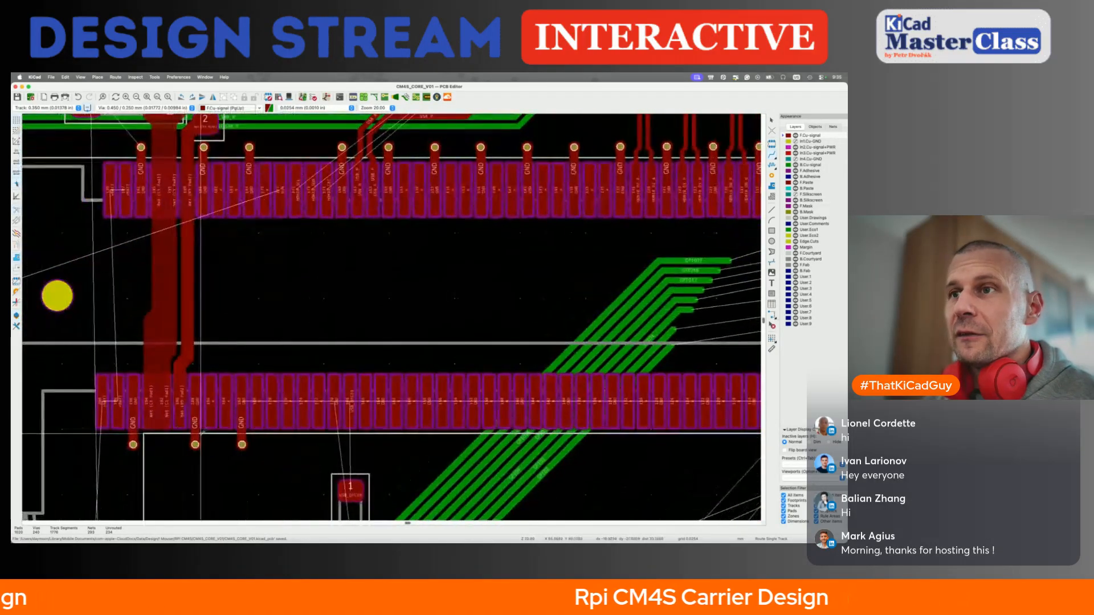
Save the board and route GND pad 170 of the lower row down to a via level with pad 182's via
{"action": "key", "text": "super+s"}
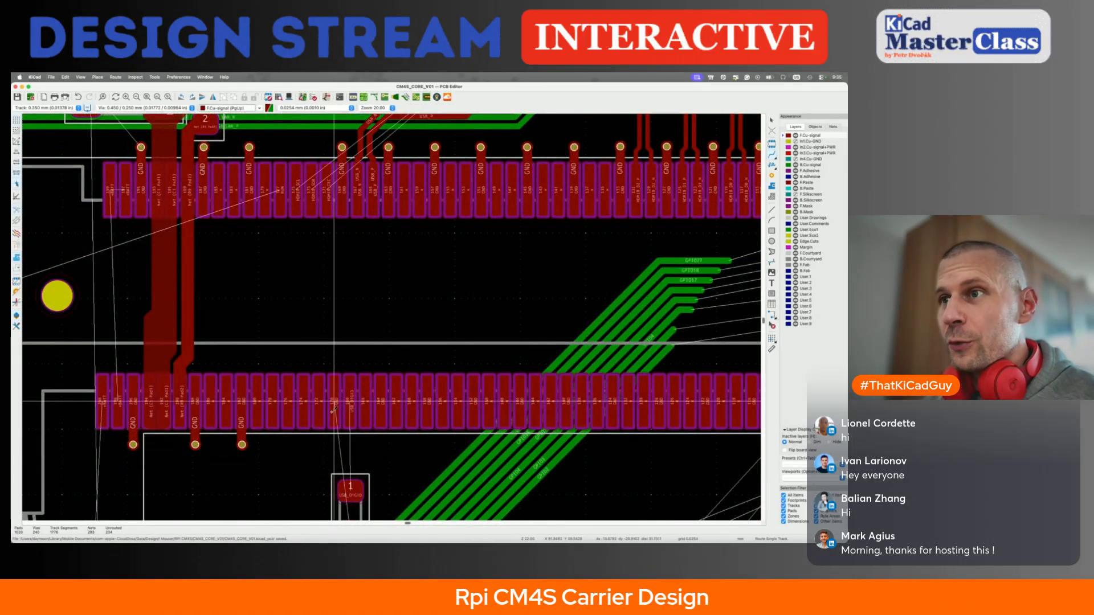
{"action": "left_click", "coordinate": [334, 410]}
{"action": "scroll", "coordinate": [335, 412], "scroll_direction": "up", "scroll_amount": 3}
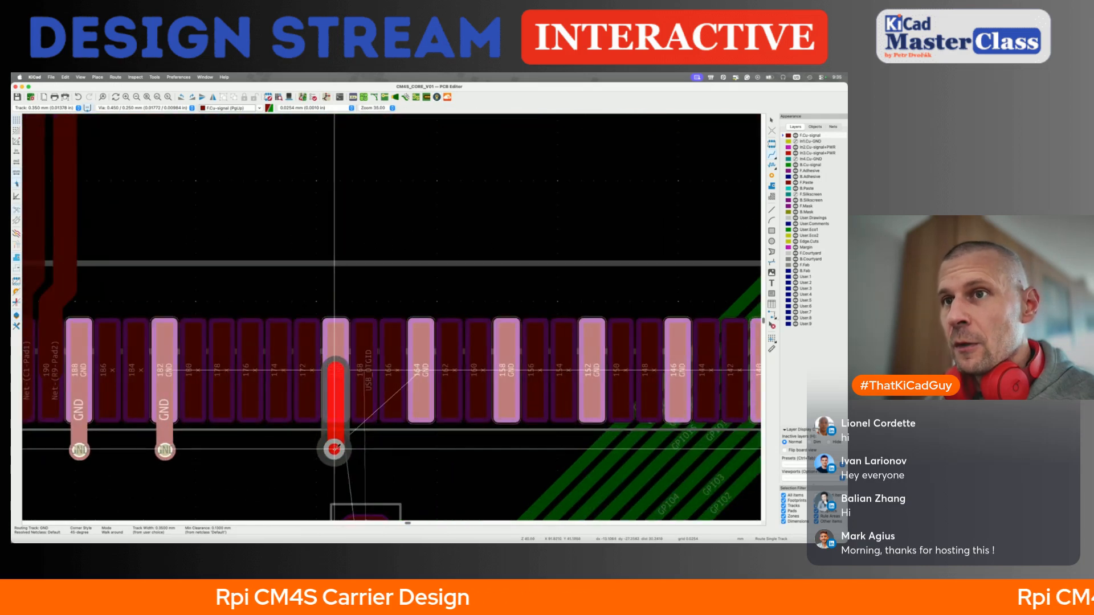
{"action": "left_click", "coordinate": [335, 449]}
{"action": "key", "text": "Escape"}
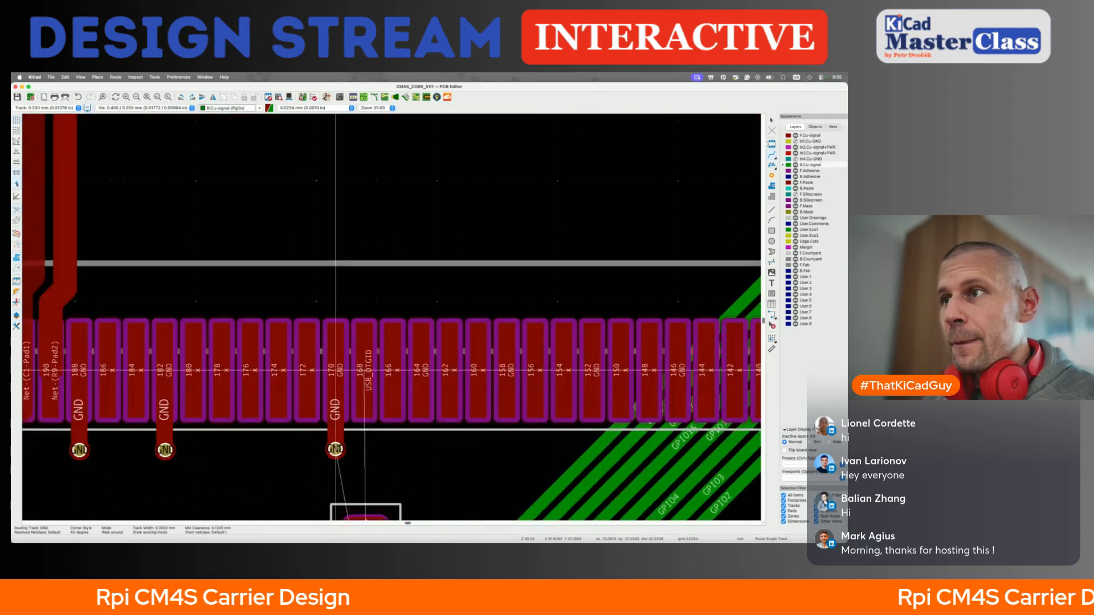
Fan out GND pads 164 and 158 with downward tracks ending in vias aligned with pad 170's via
{"action": "left_click", "coordinate": [421, 425]}
{"action": "left_click", "coordinate": [421, 407]}
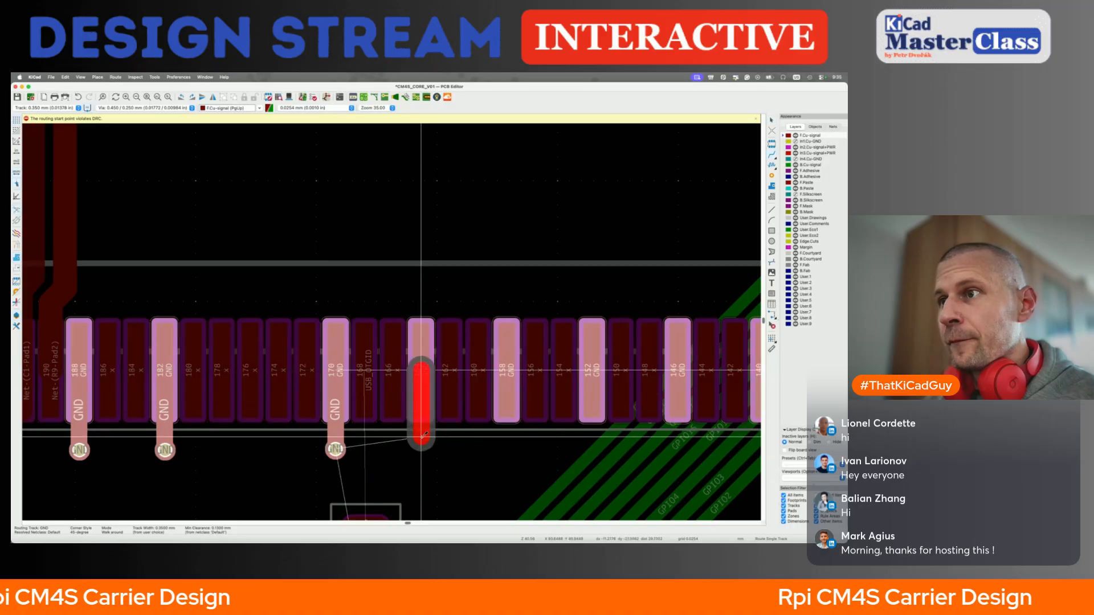
{"action": "key", "text": "v"}
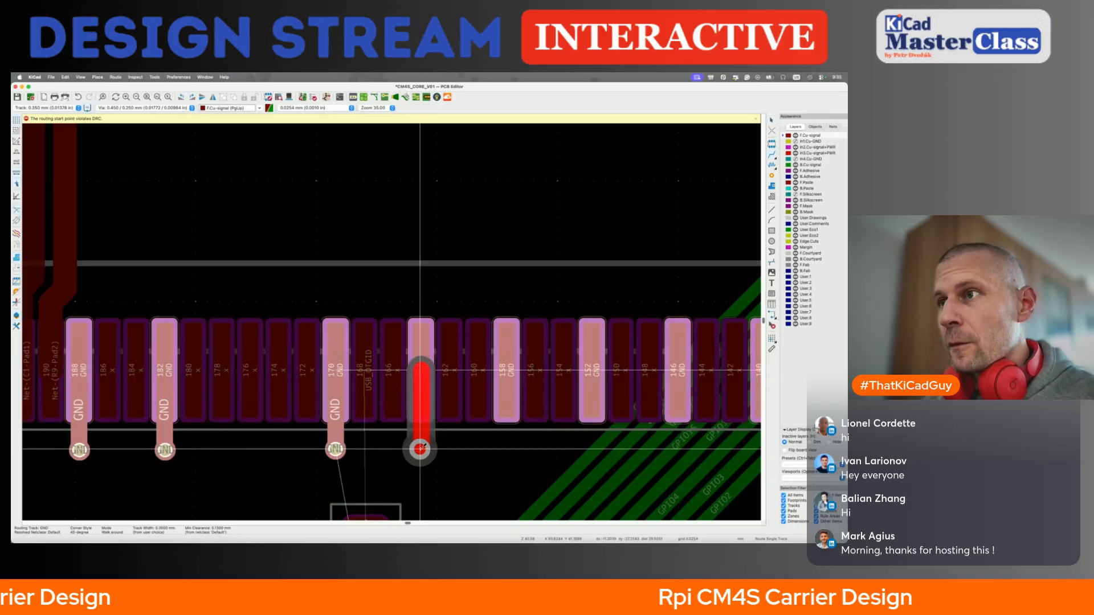
{"action": "left_click", "coordinate": [421, 450]}
{"action": "key", "text": "Escape"}
{"action": "left_click", "coordinate": [506, 379]}
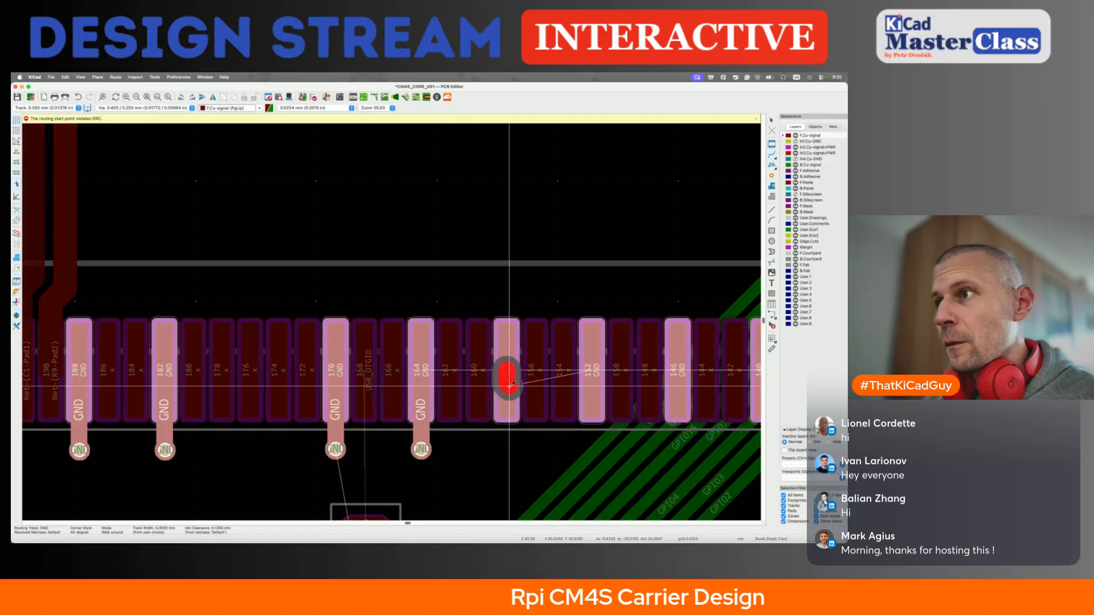
{"action": "left_click", "coordinate": [507, 449]}
{"action": "key", "text": "Escape"}
{"action": "scroll", "coordinate": [506, 450], "scroll_direction": "right", "scroll_amount": 3}
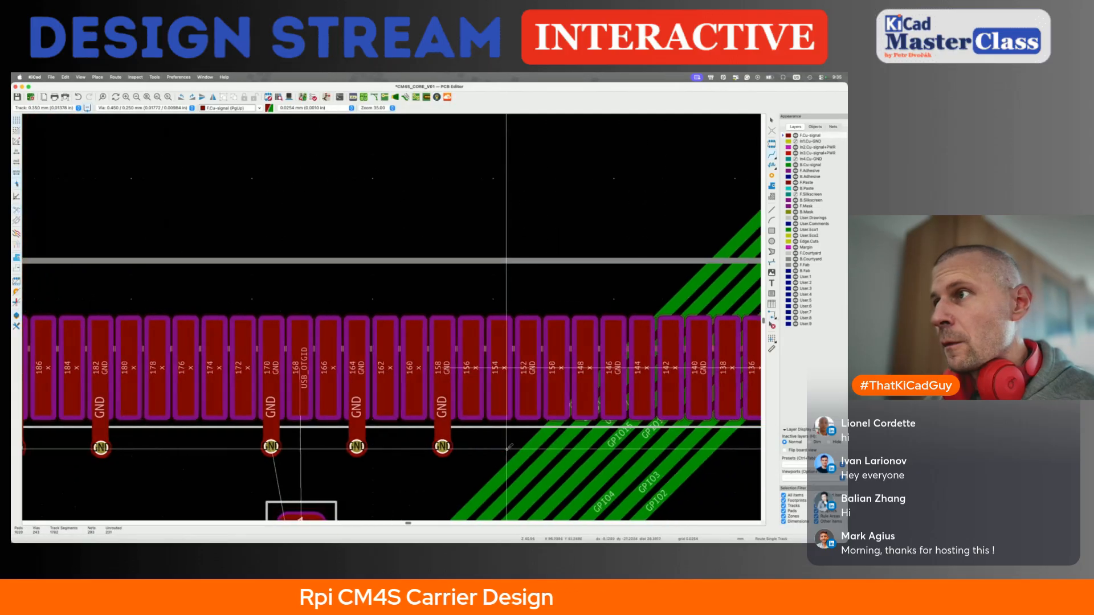
{"action": "scroll", "coordinate": [527, 403], "scroll_direction": "down", "scroll_amount": 5}
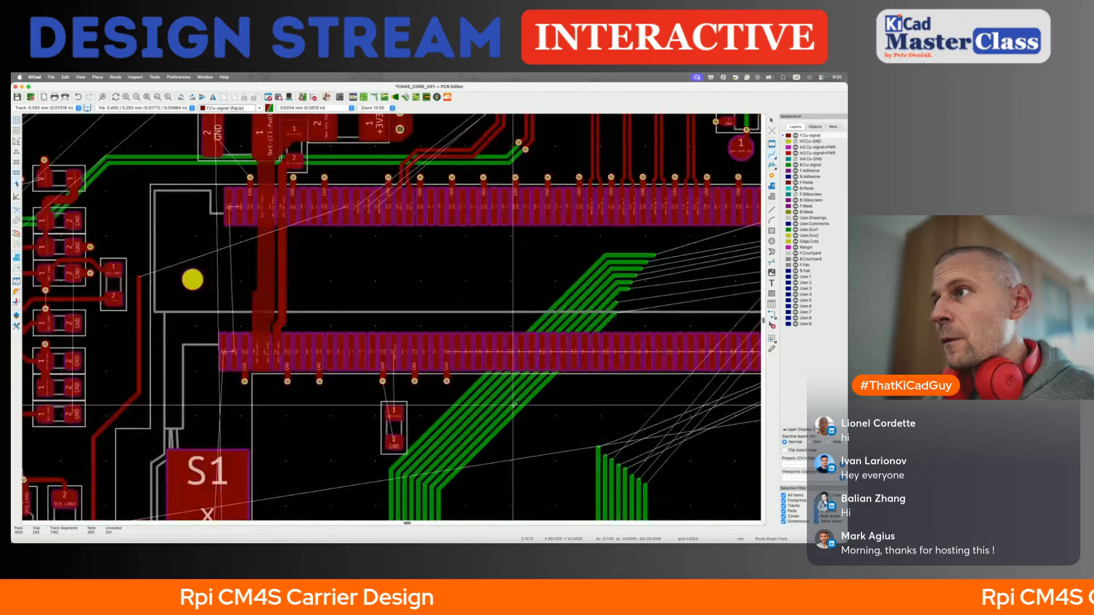
{"action": "scroll", "coordinate": [418, 315], "scroll_direction": "up", "scroll_amount": 5}
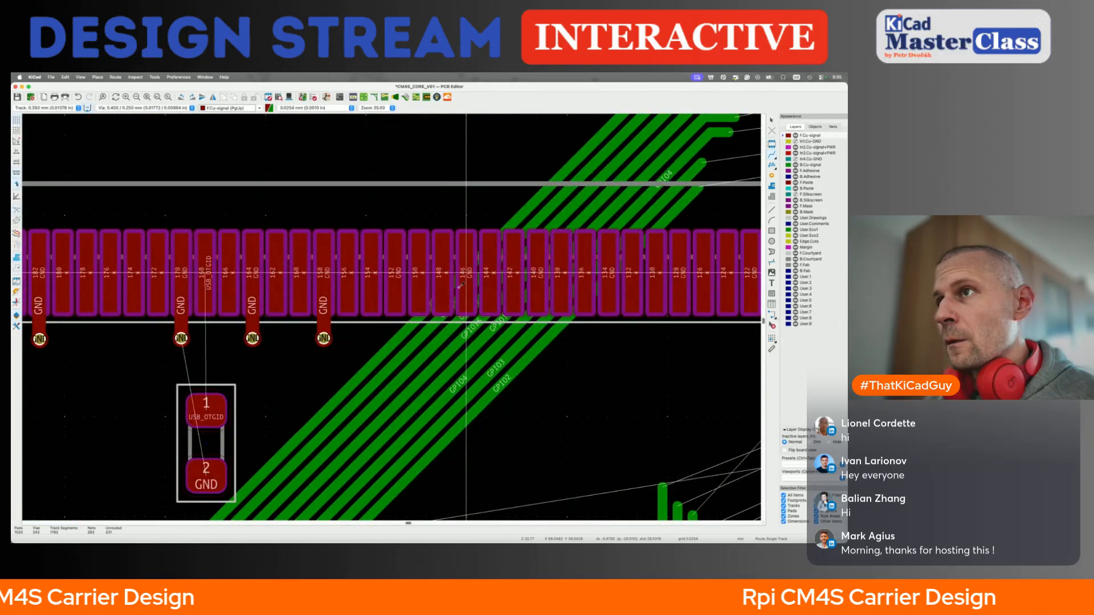
{"action": "left_click", "coordinate": [462, 285]}
{"action": "key", "text": "Escape"}
Delete the diagonal B.Cu GPIO track segments that cross the lower CM4S connector row
{"action": "scroll", "coordinate": [463, 283], "scroll_direction": "down", "scroll_amount": 5}
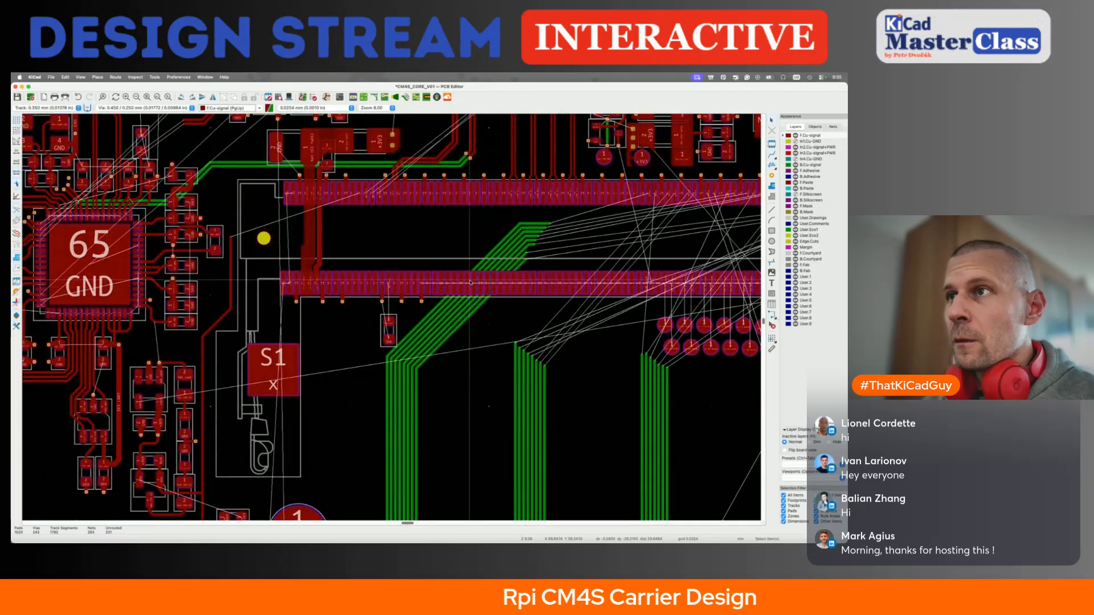
{"action": "scroll", "coordinate": [471, 282], "scroll_direction": "up", "scroll_amount": 3}
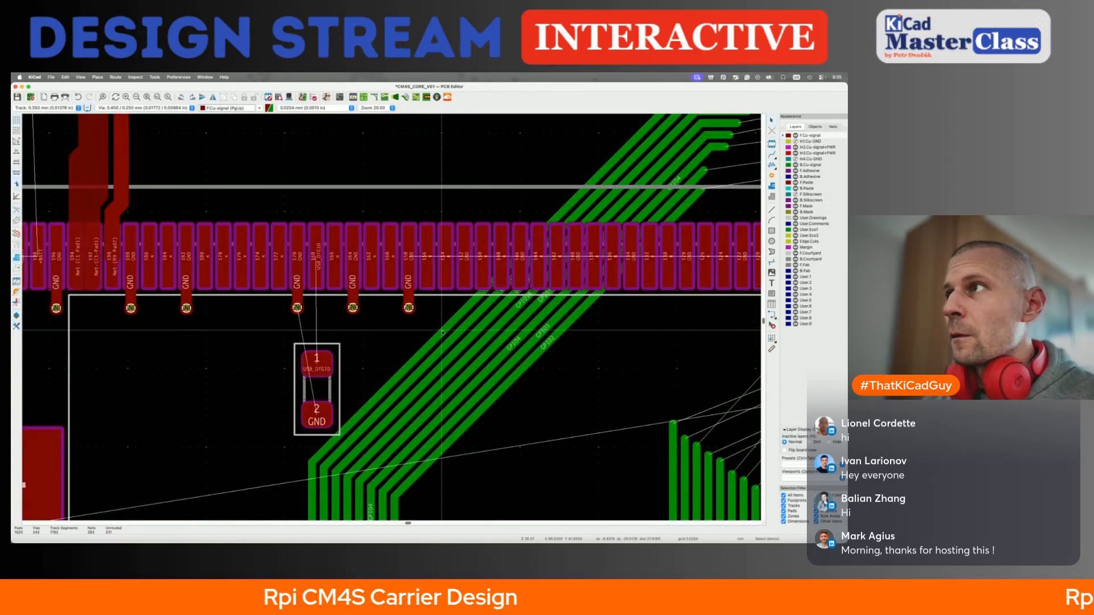
{"action": "scroll", "coordinate": [442, 330], "scroll_direction": "down", "scroll_amount": 2}
{"action": "key", "text": "Delete"}
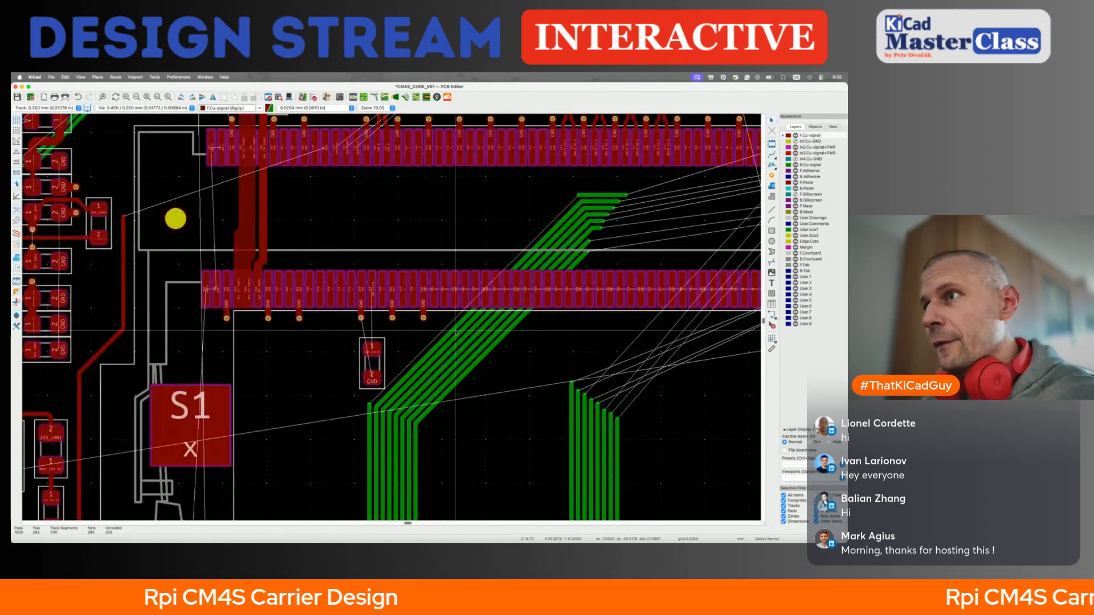
{"action": "left_click", "coordinate": [451, 333]}
{"action": "key", "text": "Delete"}
{"action": "left_click", "coordinate": [457, 334]}
{"action": "key", "text": "Delete"}
{"action": "left_click", "coordinate": [467, 336]}
{"action": "key", "text": "Delete"}
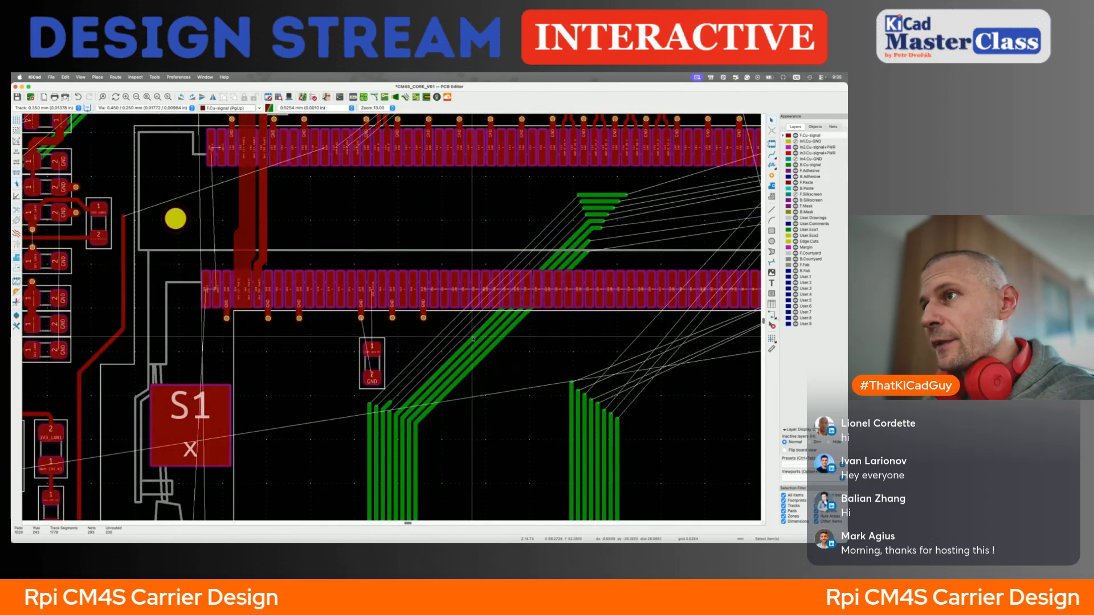
{"action": "left_click", "coordinate": [474, 338]}
{"action": "key", "text": "Delete"}
{"action": "left_click", "coordinate": [481, 339]}
{"action": "key", "text": "Delete"}
{"action": "left_click", "coordinate": [489, 341]}
{"action": "key", "text": "Delete"}
{"action": "left_click", "coordinate": [497, 342]}
{"action": "key", "text": "Delete"}
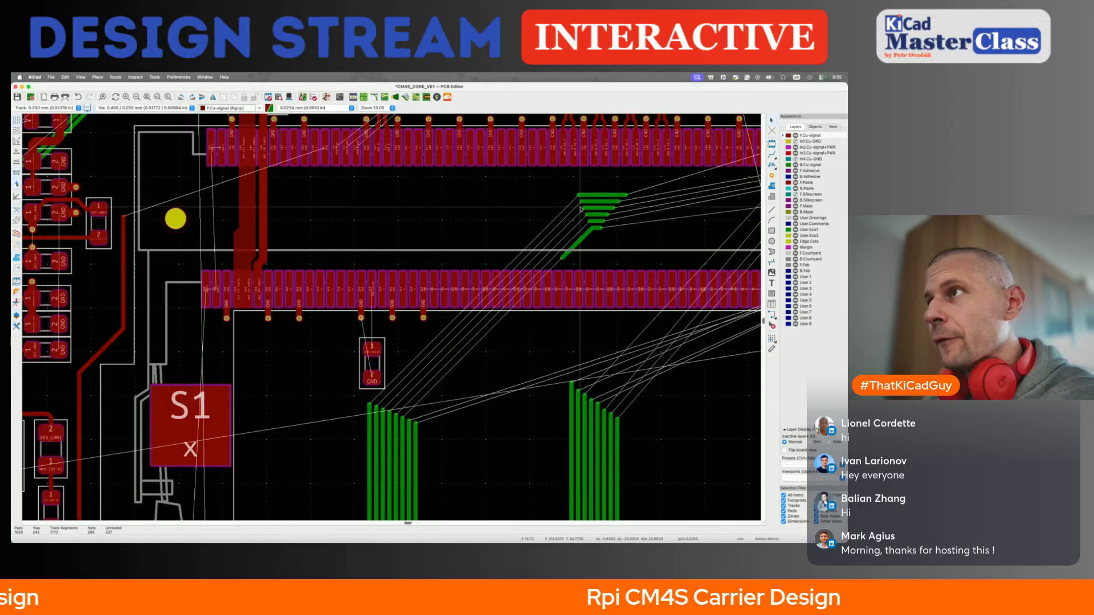
Delete the leftover B.Cu GPIO track stubs between the two connector rows and save the board
{"action": "left_click_drag", "start_coordinate": [572, 182], "coordinate": [643, 247]}
{"action": "key", "text": "Delete"}
{"action": "scroll", "coordinate": [662, 267], "scroll_direction": "right", "scroll_amount": 3}
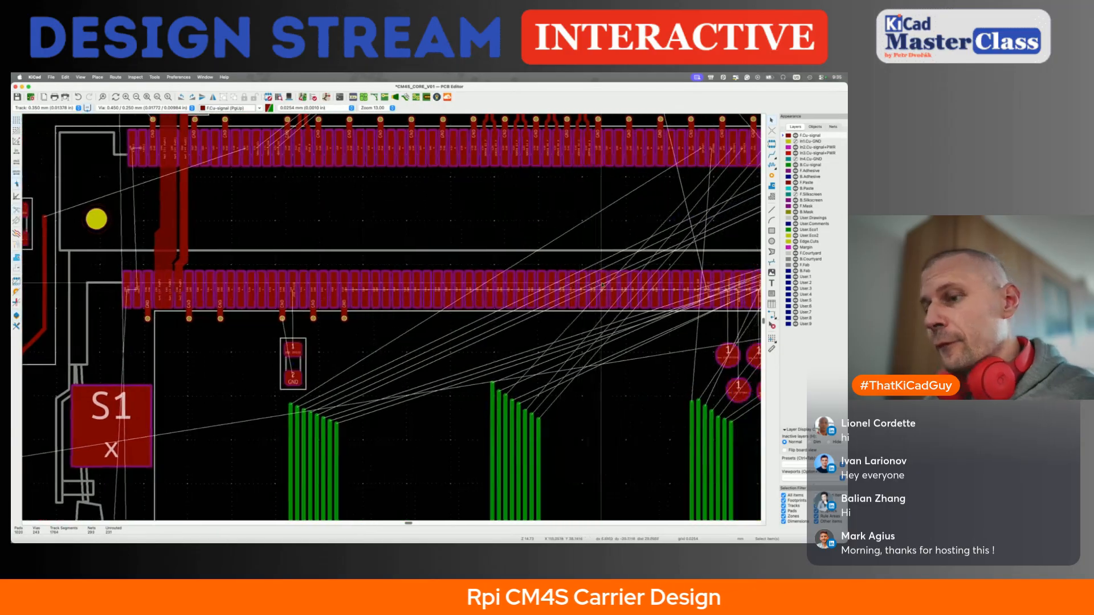
{"action": "key", "text": "super+s"}
Fan out GND pads 152 and 146 of the lower row with downward tracks ending in vias level with pad 158's via
{"action": "scroll", "coordinate": [431, 282], "scroll_direction": "up", "scroll_amount": 5}
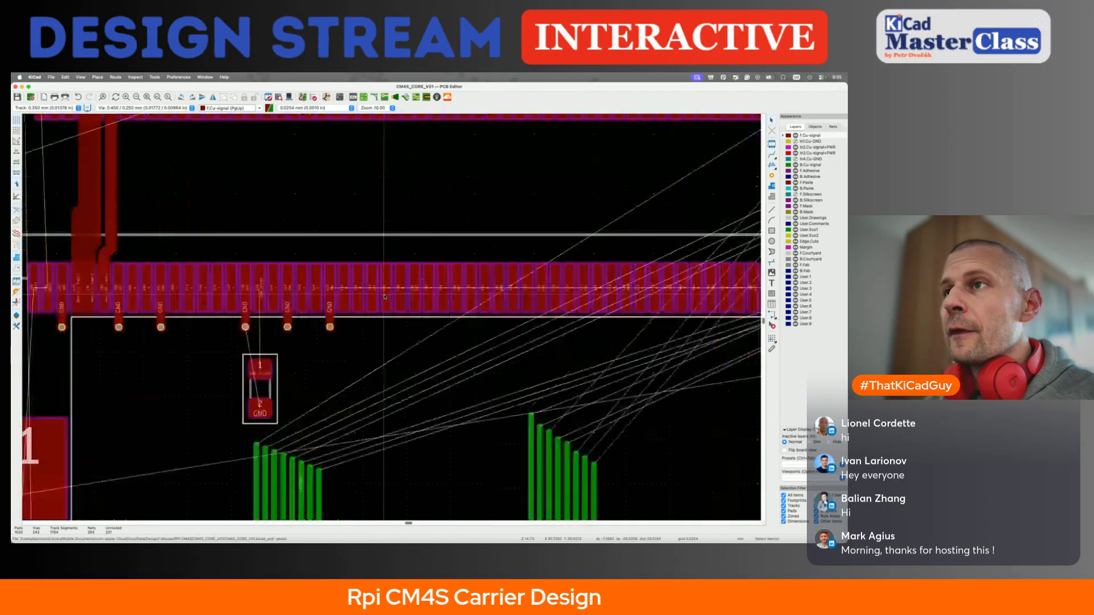
{"action": "key", "text": "x"}
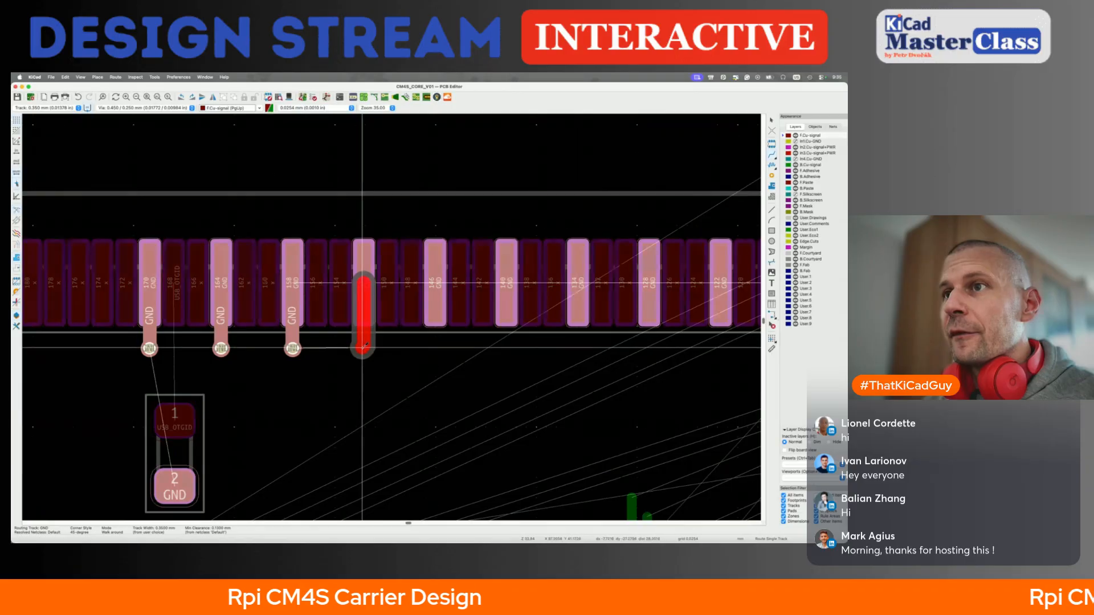
{"action": "double_click", "coordinate": [362, 348]}
{"action": "left_click", "coordinate": [435, 284]}
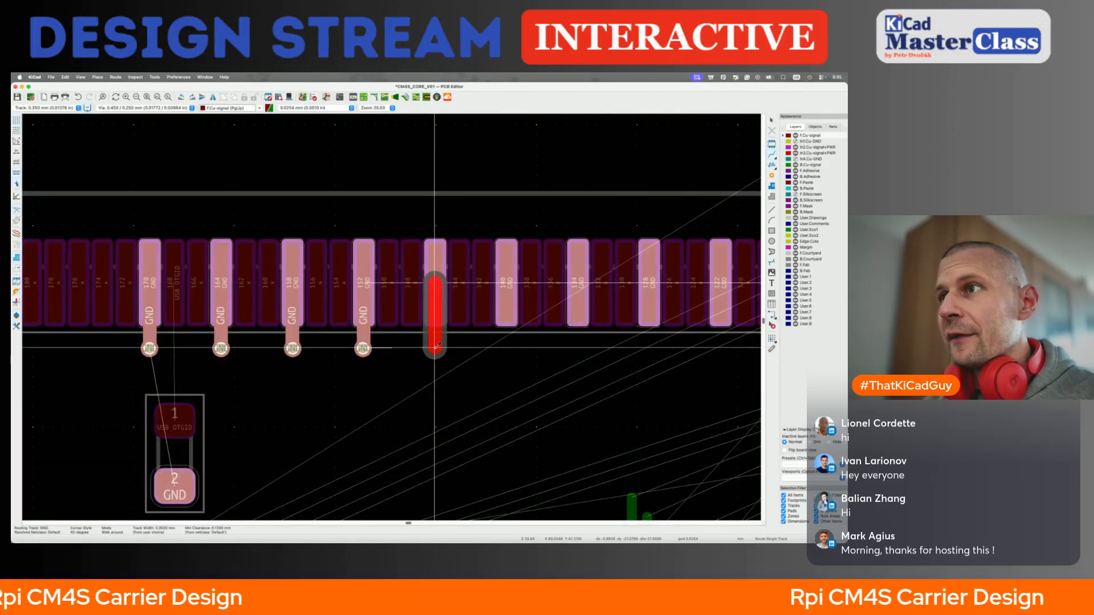
{"action": "key", "text": "v"}
{"action": "double_click", "coordinate": [435, 347]}
Route GND pads 140 and 134 down to vias aligned with pad 146's via
{"action": "left_click", "coordinate": [506, 292]}
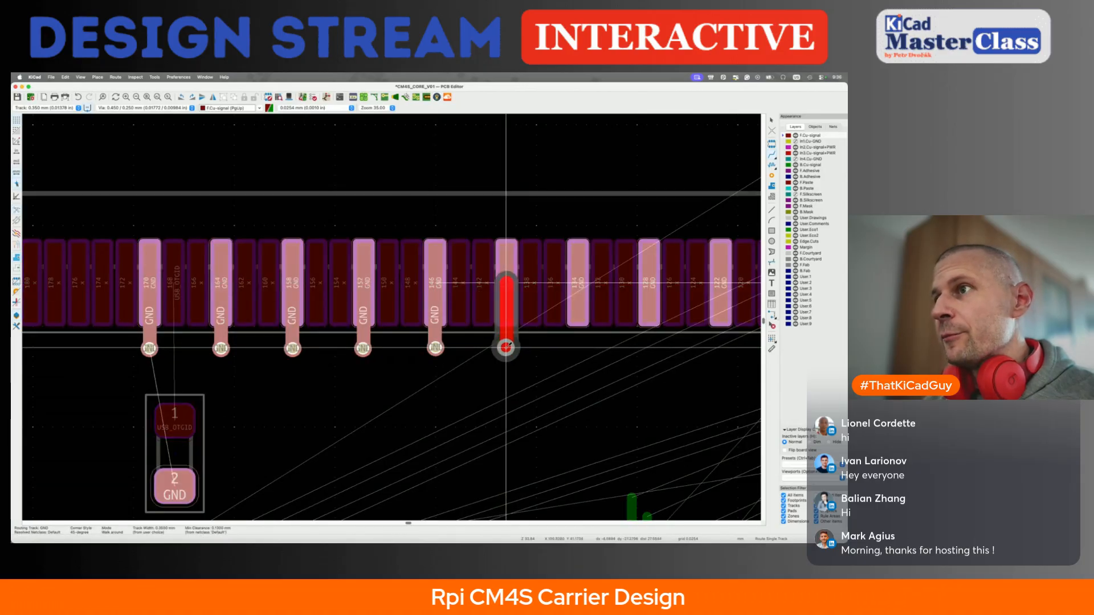
{"action": "double_click", "coordinate": [507, 347]}
{"action": "left_click", "coordinate": [578, 292]}
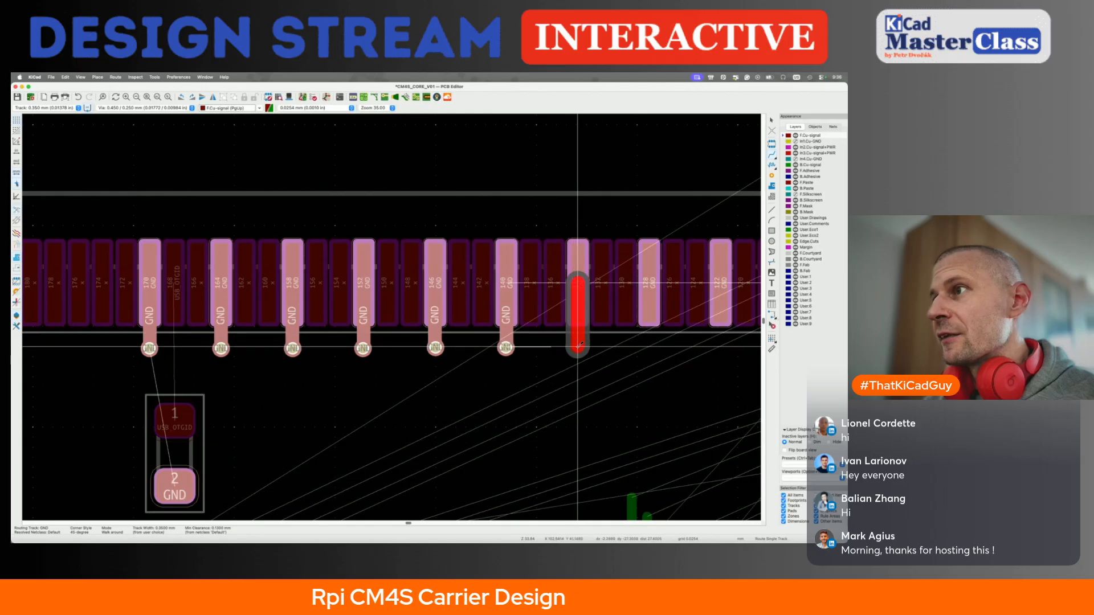
{"action": "double_click", "coordinate": [578, 346]}
Connect GND pads 128 and 122 of the lower row to vias below them, in line with pad 134's via
{"action": "left_click", "coordinate": [649, 293]}
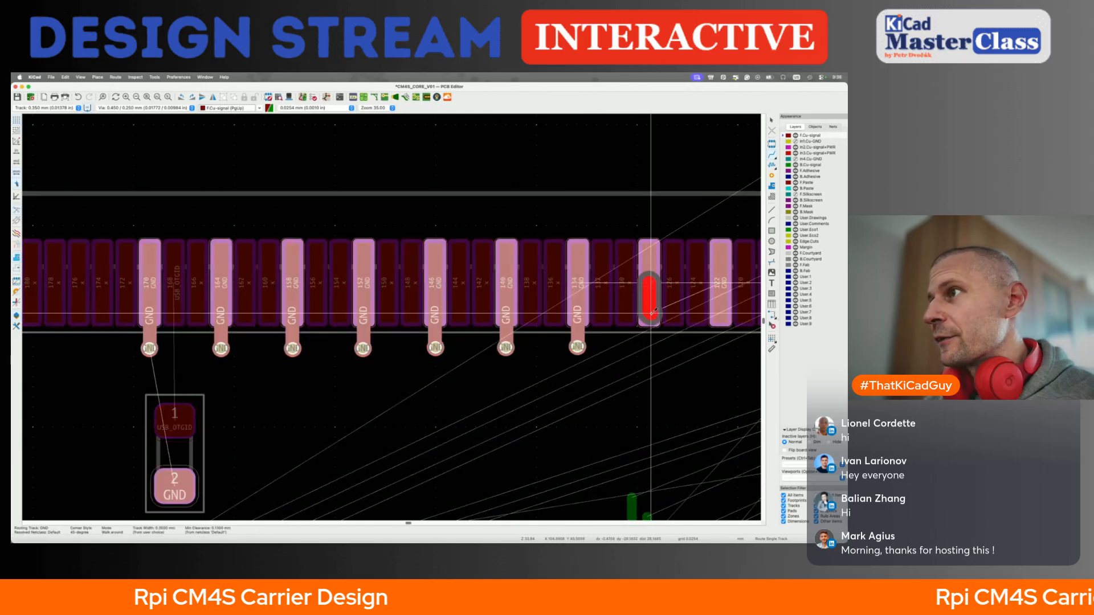
{"action": "double_click", "coordinate": [649, 346]}
{"action": "scroll", "coordinate": [692, 306], "scroll_direction": "right", "scroll_amount": 3}
{"action": "scroll", "coordinate": [692, 306], "scroll_direction": "right", "scroll_amount": 3}
{"action": "left_click", "coordinate": [552, 290]}
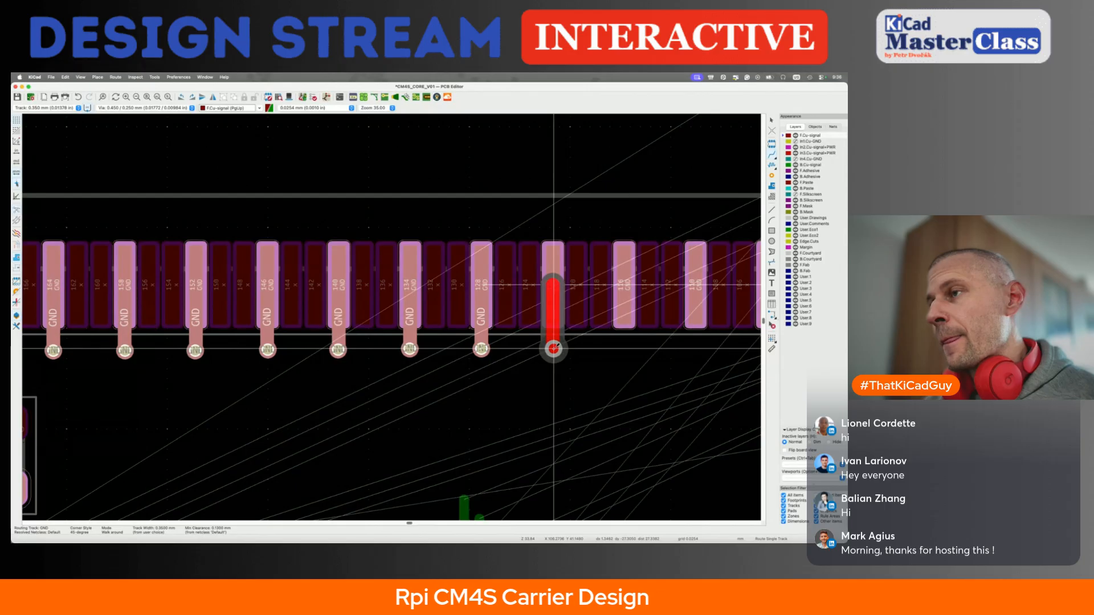
{"action": "double_click", "coordinate": [553, 349]}
Fan out GND pads 116 and 110 with short downward tracks and vias level with pad 122's via
{"action": "scroll", "coordinate": [508, 354], "scroll_direction": "down", "scroll_amount": 1}
{"action": "scroll", "coordinate": [507, 353], "scroll_direction": "down", "scroll_amount": 3}
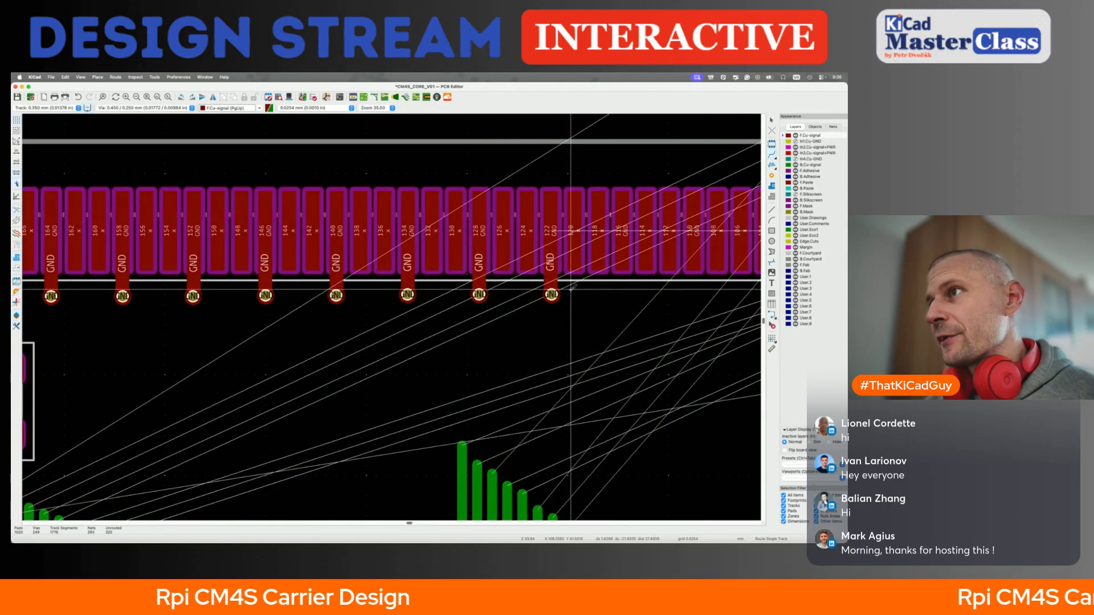
{"action": "scroll", "coordinate": [572, 294], "scroll_direction": "right", "scroll_amount": 2}
{"action": "left_click", "coordinate": [589, 296]}
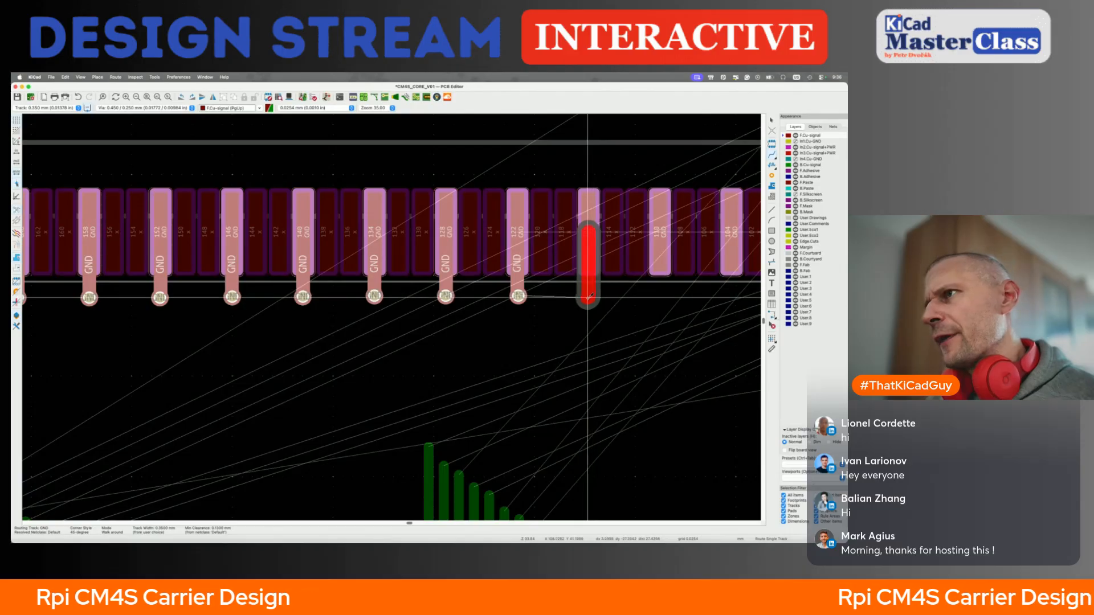
{"action": "key", "text": "v"}
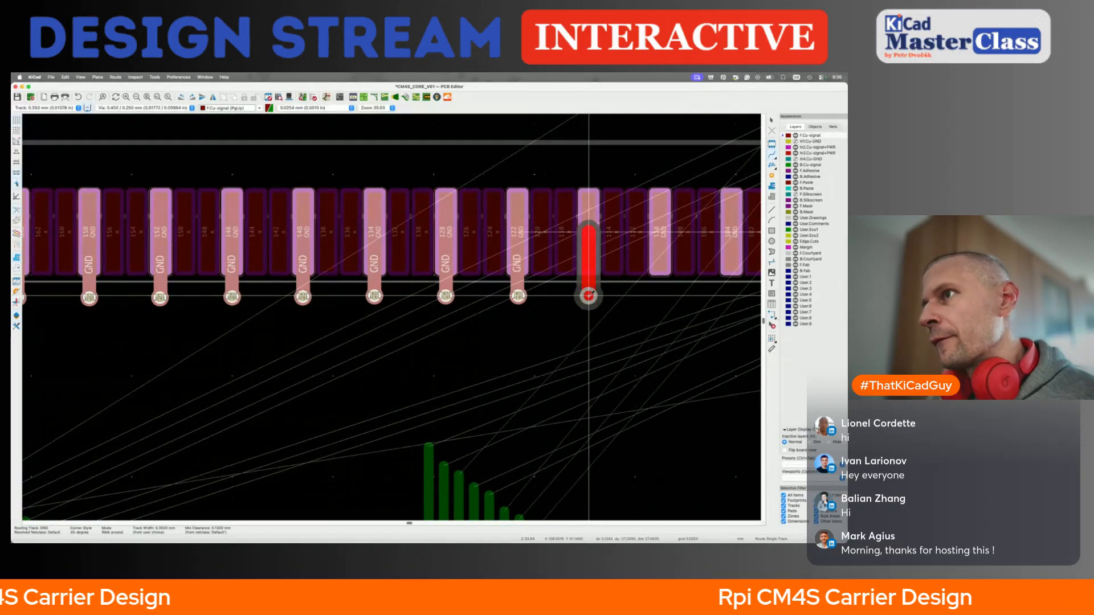
{"action": "double_click", "coordinate": [588, 296]}
{"action": "scroll", "coordinate": [581, 279], "scroll_direction": "right", "scroll_amount": 4}
{"action": "left_click", "coordinate": [564, 232]}
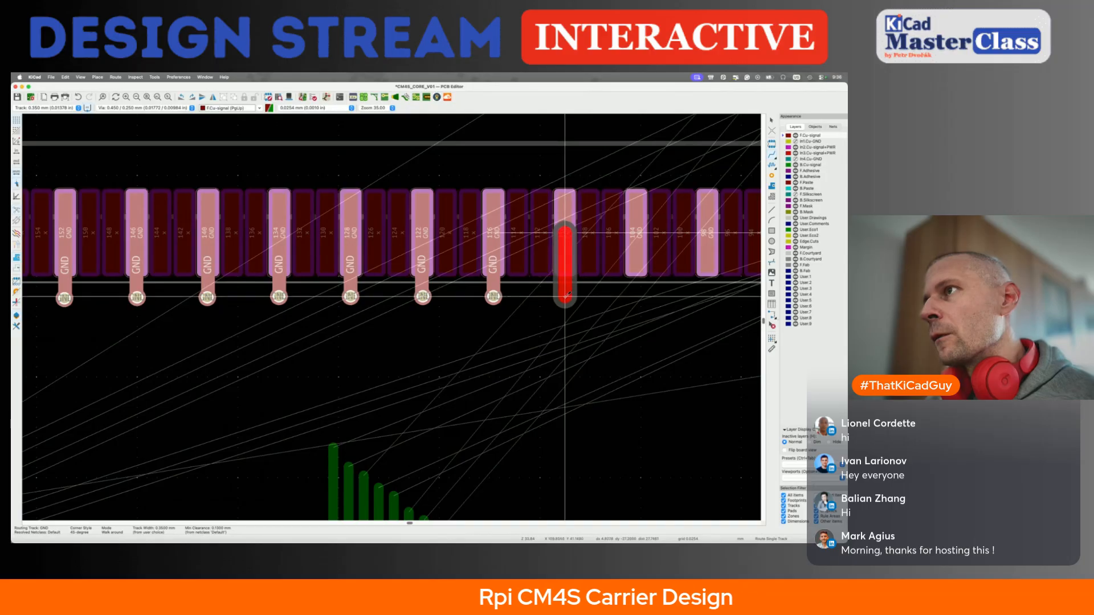
{"action": "key", "text": "x"}
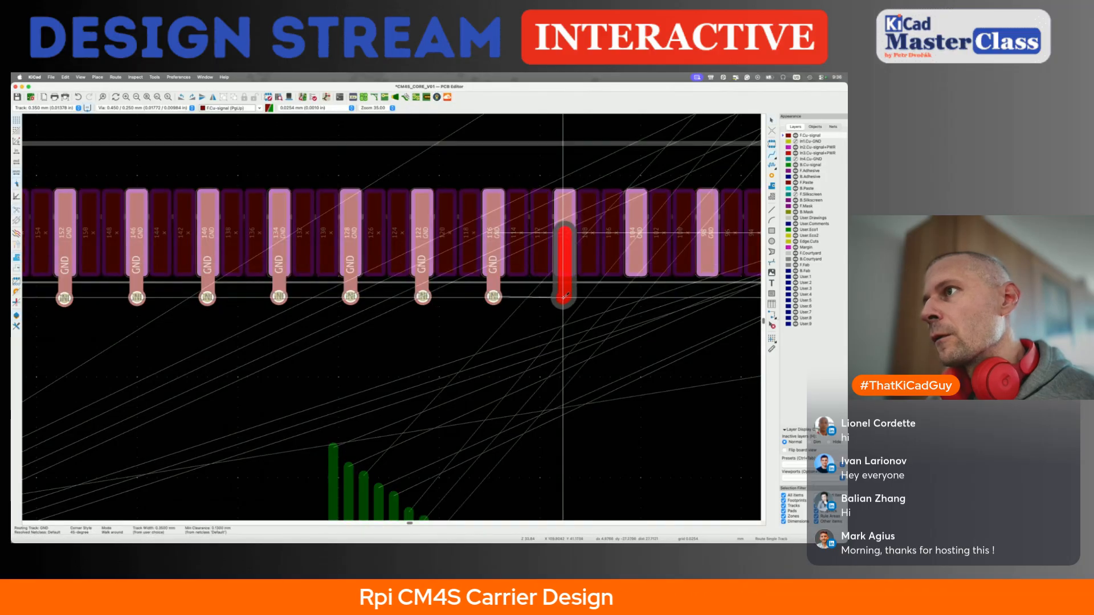
{"action": "double_click", "coordinate": [564, 296]}
Route GND pads 104 and 98 down to vias aligned with pad 110's via
{"action": "left_click", "coordinate": [636, 232]}
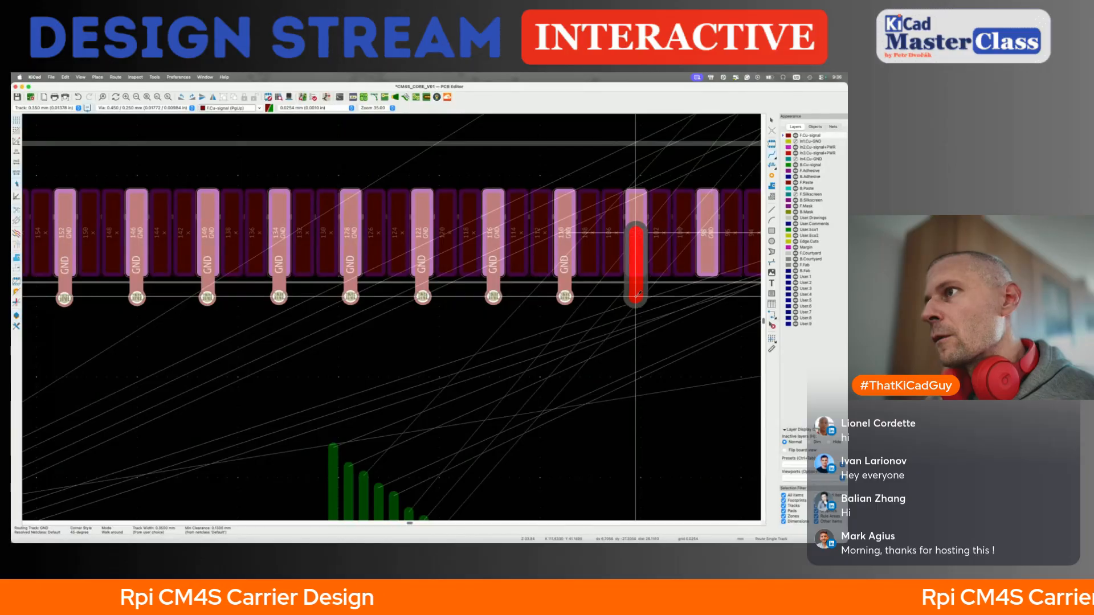
{"action": "key", "text": "v"}
{"action": "middle_click_drag", "start_coordinate": [636, 296], "coordinate": [539, 294]}
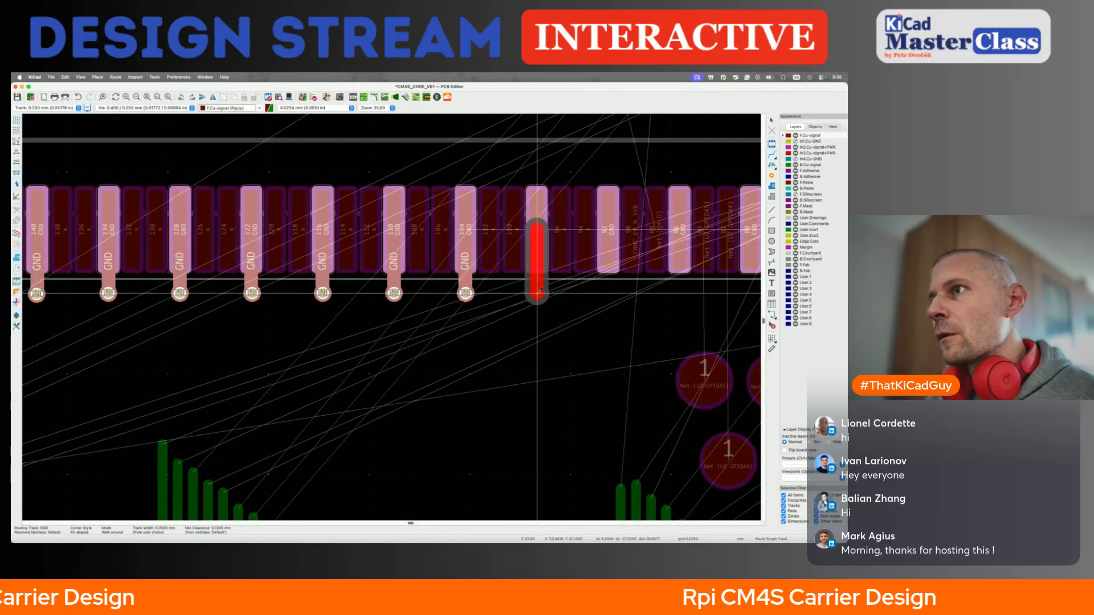
{"action": "double_click", "coordinate": [537, 293]}
Connect GND pads 92 and 86 of the lower row to vias below them, level with pad 98's via
{"action": "left_click", "coordinate": [608, 268]}
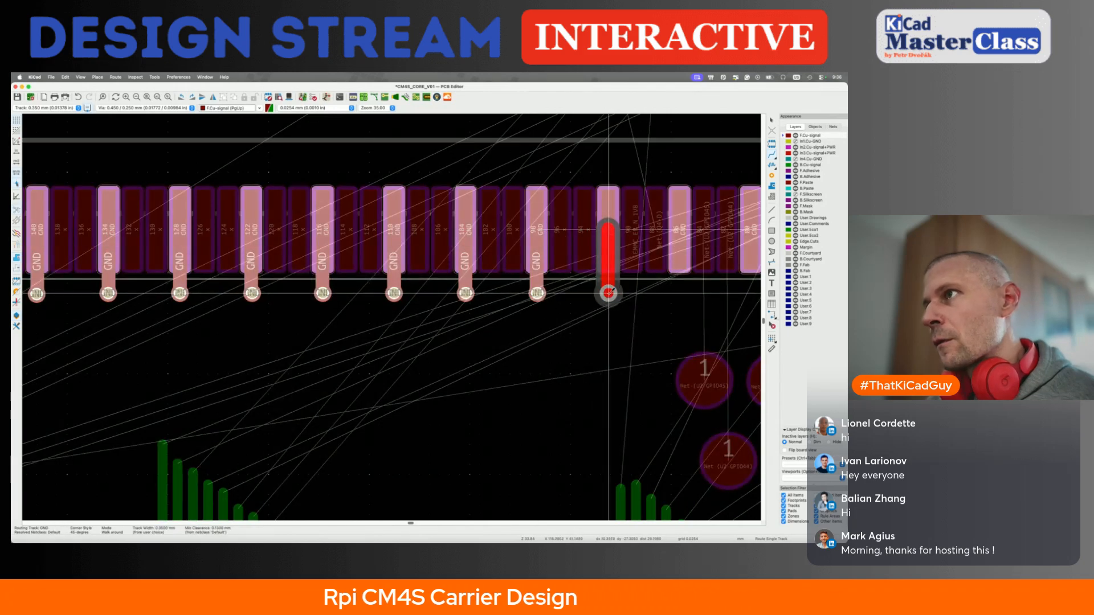
{"action": "double_click", "coordinate": [608, 293]}
{"action": "left_click", "coordinate": [679, 268]}
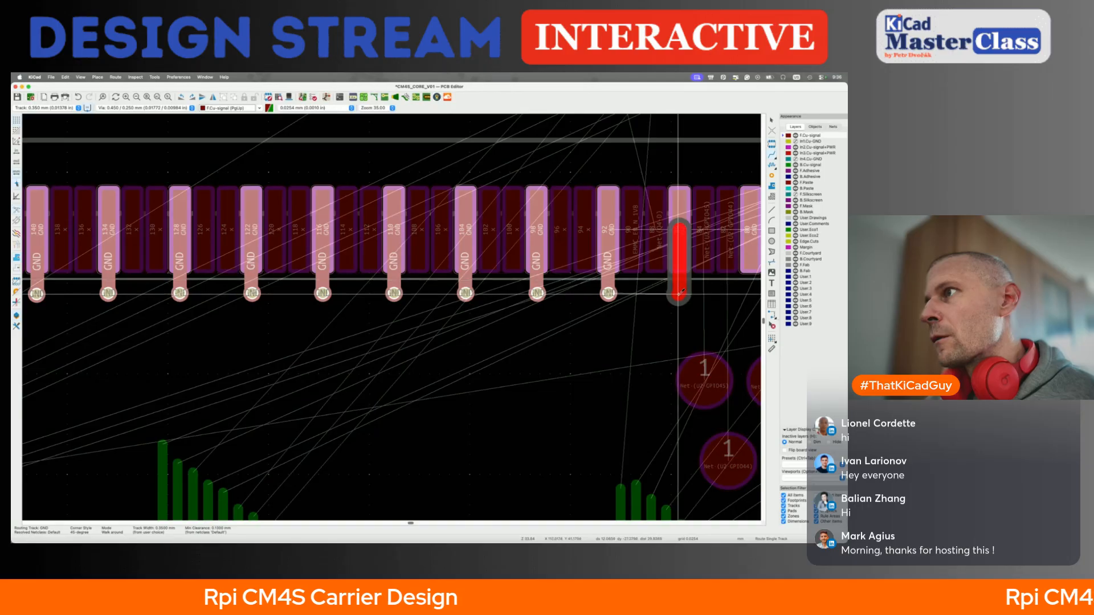
{"action": "key", "text": "v"}
{"action": "double_click", "coordinate": [681, 294]}
Fan out GND pads 80 and 74 with downward tracks ending in vias aligned with pad 86's via
{"action": "middle_click_drag", "start_coordinate": [682, 294], "coordinate": [403, 291]}
{"action": "left_click", "coordinate": [476, 225]}
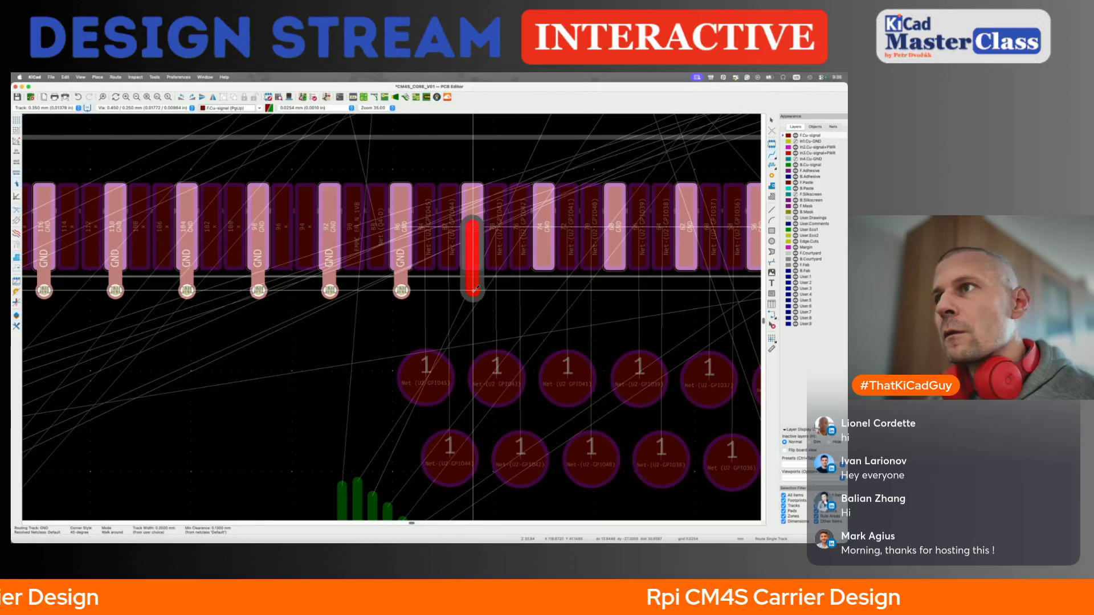
{"action": "key", "text": "v"}
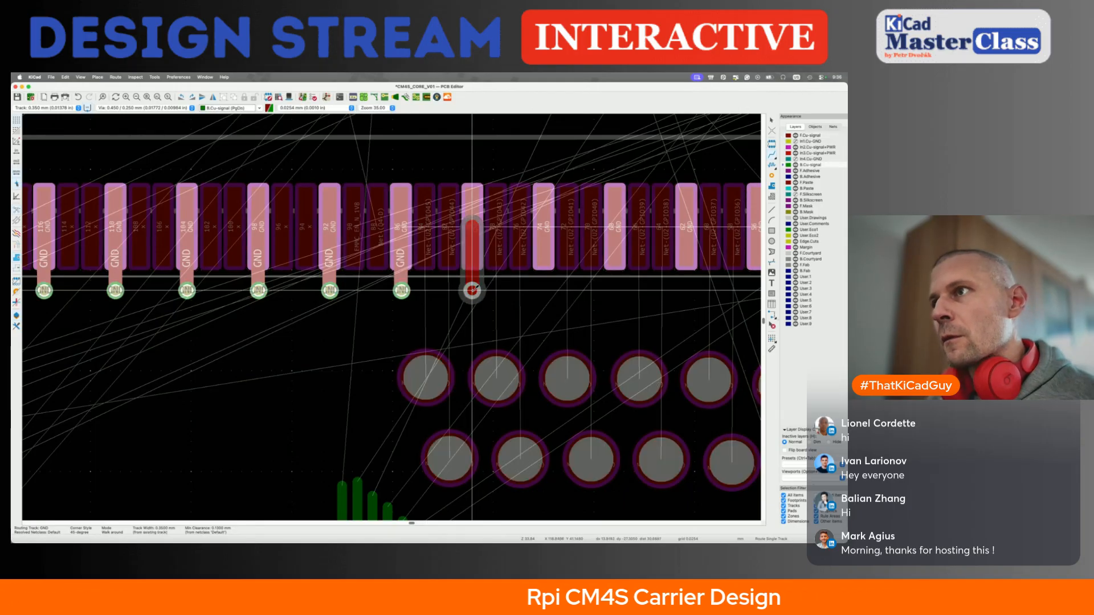
{"action": "double_click", "coordinate": [473, 290]}
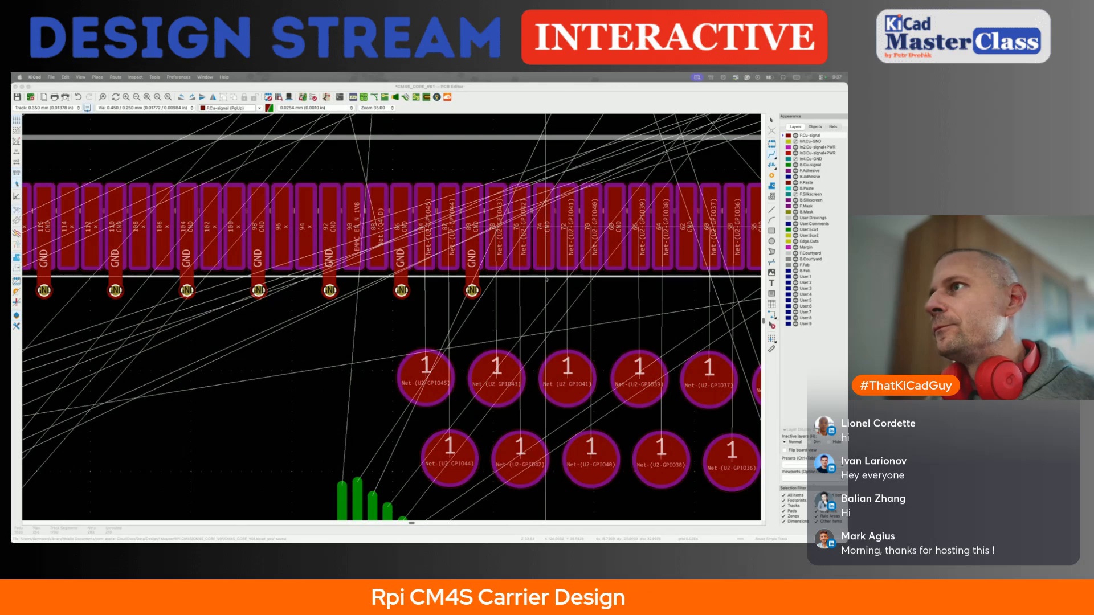
{"action": "left_click", "coordinate": [544, 235]}
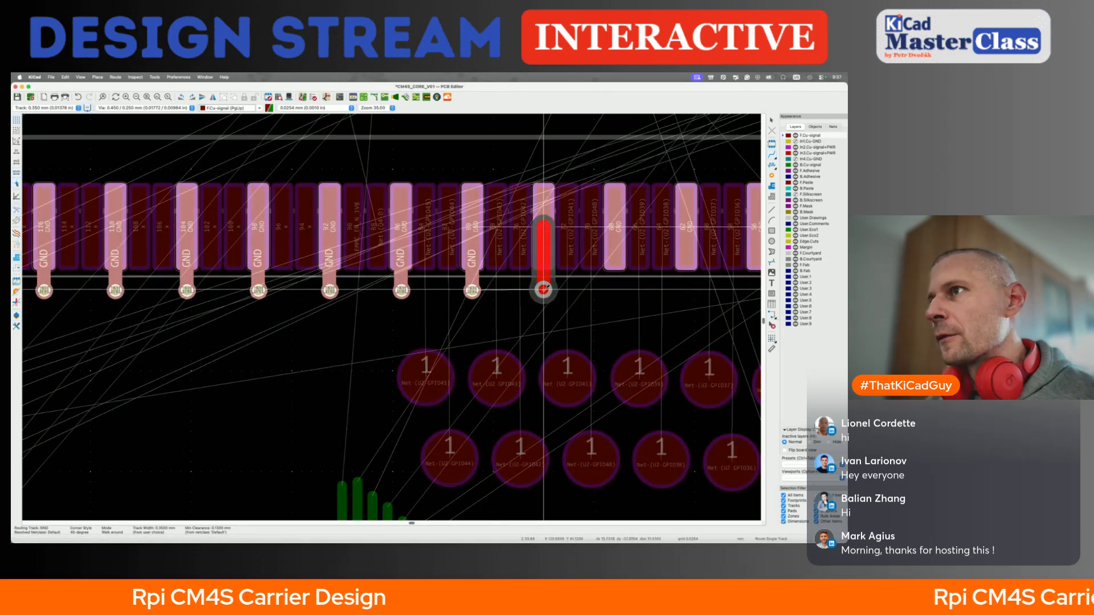
{"action": "left_click", "coordinate": [543, 290]}
Route GND pads 68 and 62 of the lower row down to vias level with pad 74's via
{"action": "left_click", "coordinate": [615, 233]}
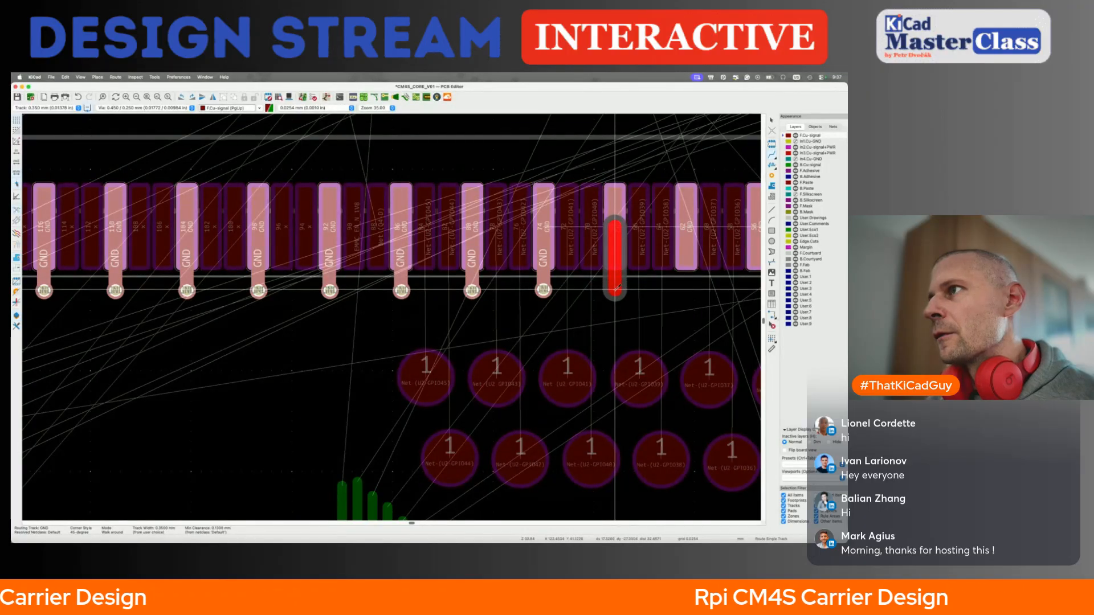
{"action": "key", "text": "v"}
{"action": "left_click", "coordinate": [615, 289]}
{"action": "key", "text": "Escape"}
{"action": "scroll", "coordinate": [616, 288], "scroll_direction": "right", "scroll_amount": 3}
{"action": "scroll", "coordinate": [616, 288], "scroll_direction": "right", "scroll_amount": 3}
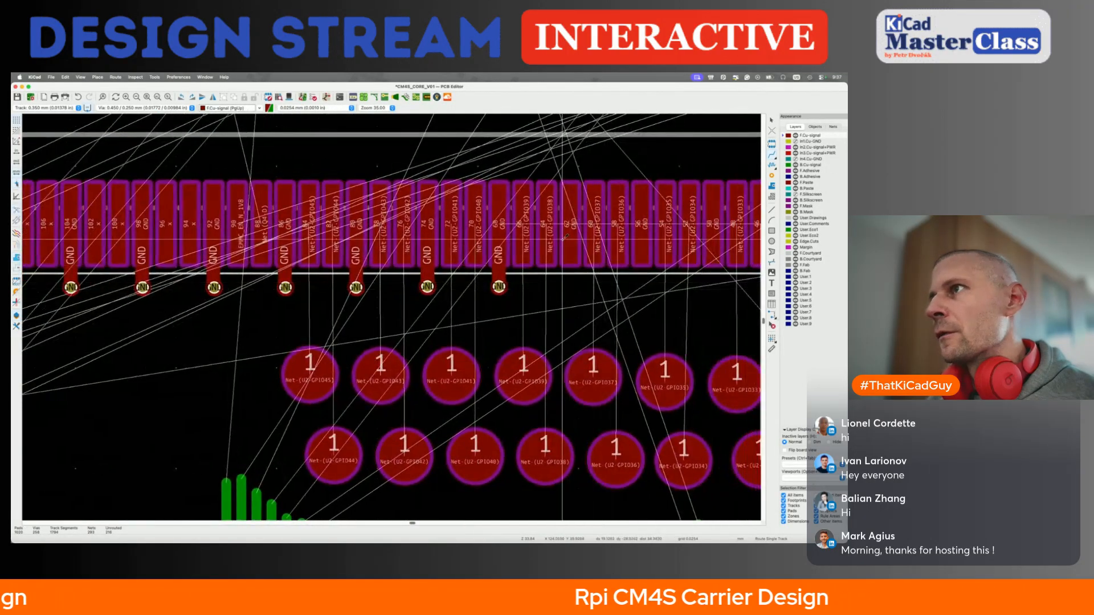
{"action": "left_click", "coordinate": [570, 240]}
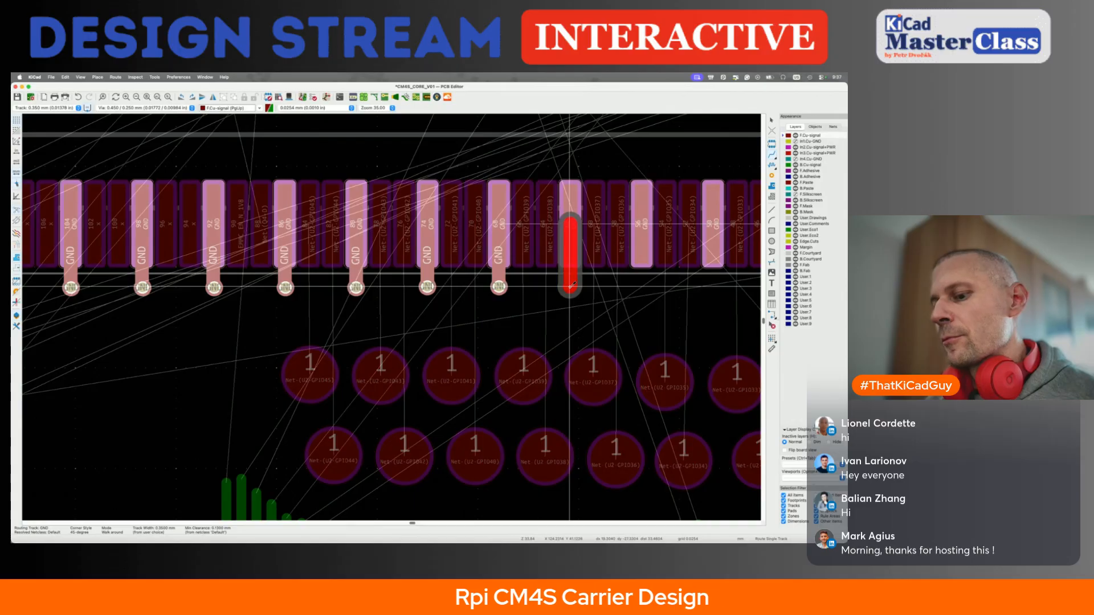
{"action": "left_click", "coordinate": [570, 286]}
{"action": "key", "text": "Escape"}
Fan out GND pads 56 and 50 with short downward tracks and vias aligned with pad 62's via
{"action": "scroll", "coordinate": [570, 287], "scroll_direction": "right", "scroll_amount": 3}
{"action": "left_click", "coordinate": [525, 245]}
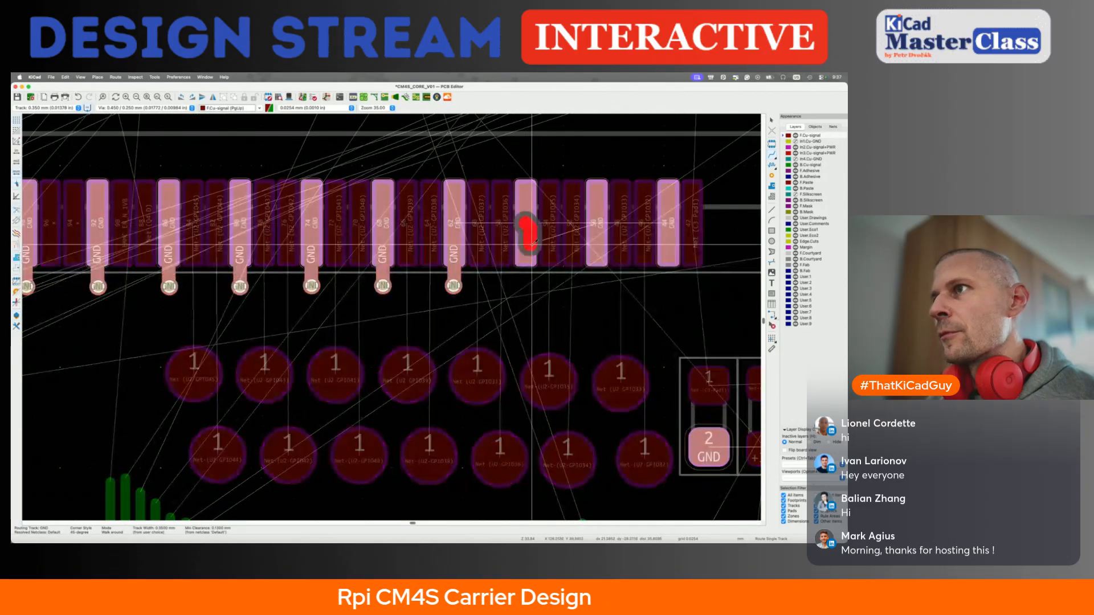
{"action": "left_click", "coordinate": [525, 285]}
{"action": "key", "text": "Escape"}
{"action": "left_click", "coordinate": [596, 242]}
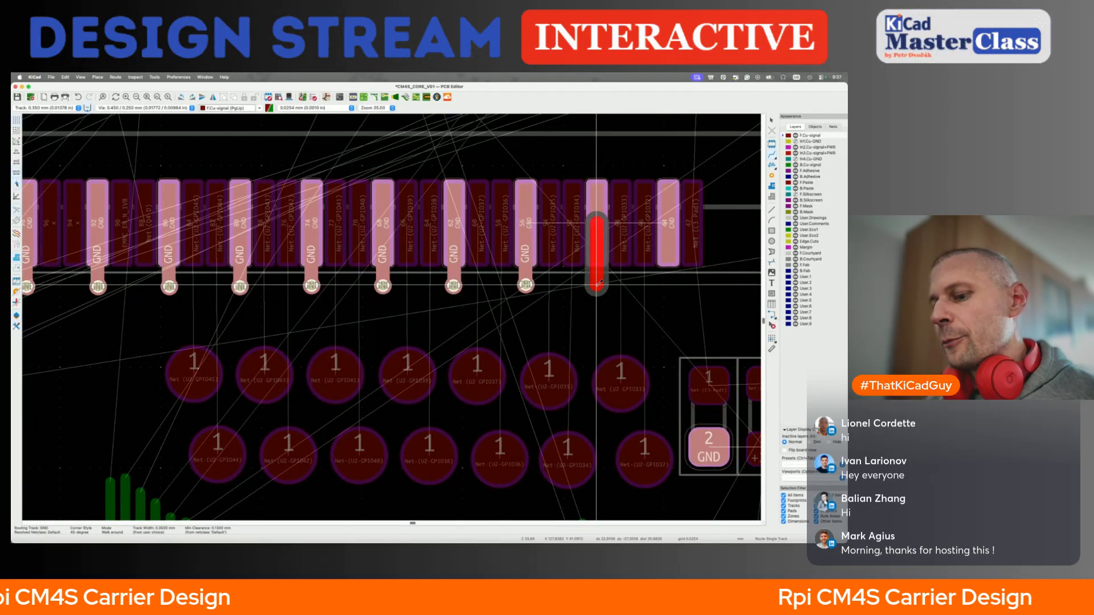
{"action": "left_click", "coordinate": [596, 283]}
{"action": "key", "text": "Escape"}
Look over the connector area and the GPIO tracks down to the pin header, and open the board's 3D view
{"action": "scroll", "coordinate": [334, 350], "scroll_direction": "down", "scroll_amount": 3}
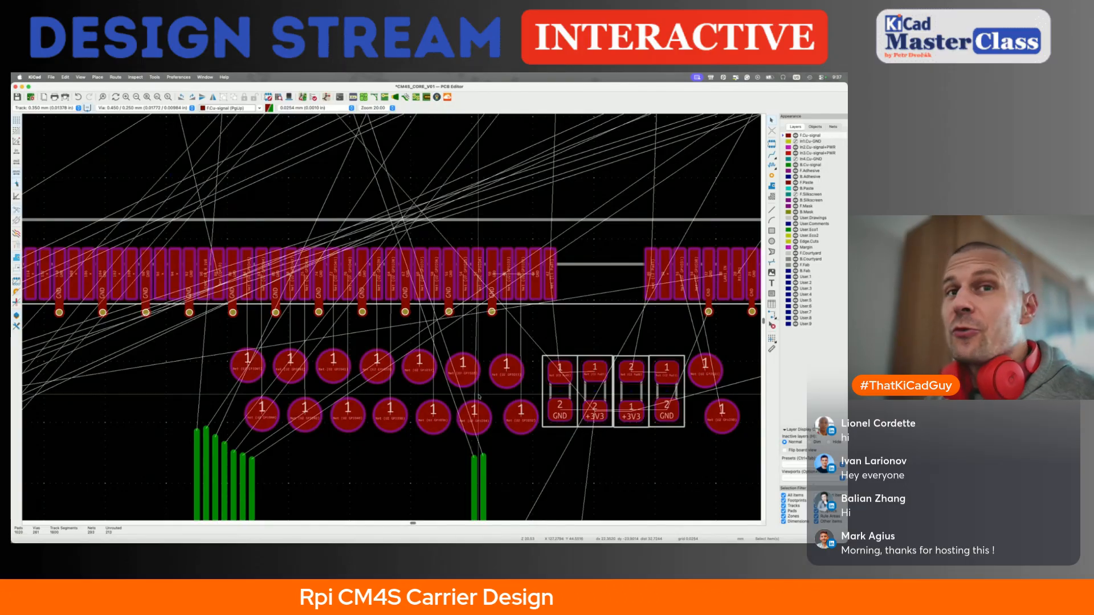
{"action": "scroll", "coordinate": [423, 400], "scroll_direction": "down", "scroll_amount": 4}
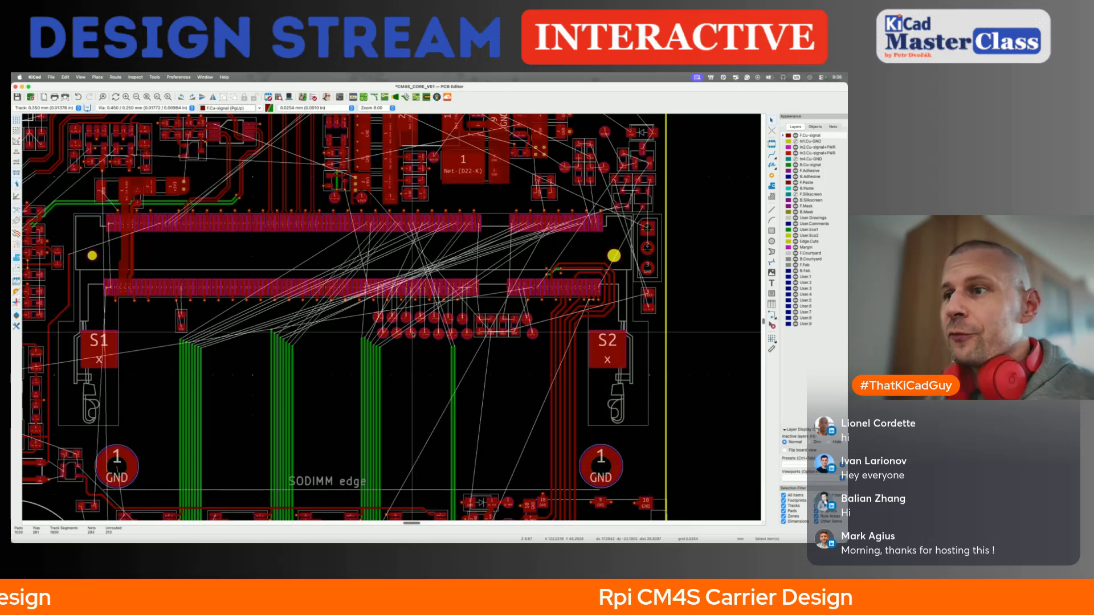
{"action": "scroll", "coordinate": [413, 334], "scroll_direction": "down", "scroll_amount": 6}
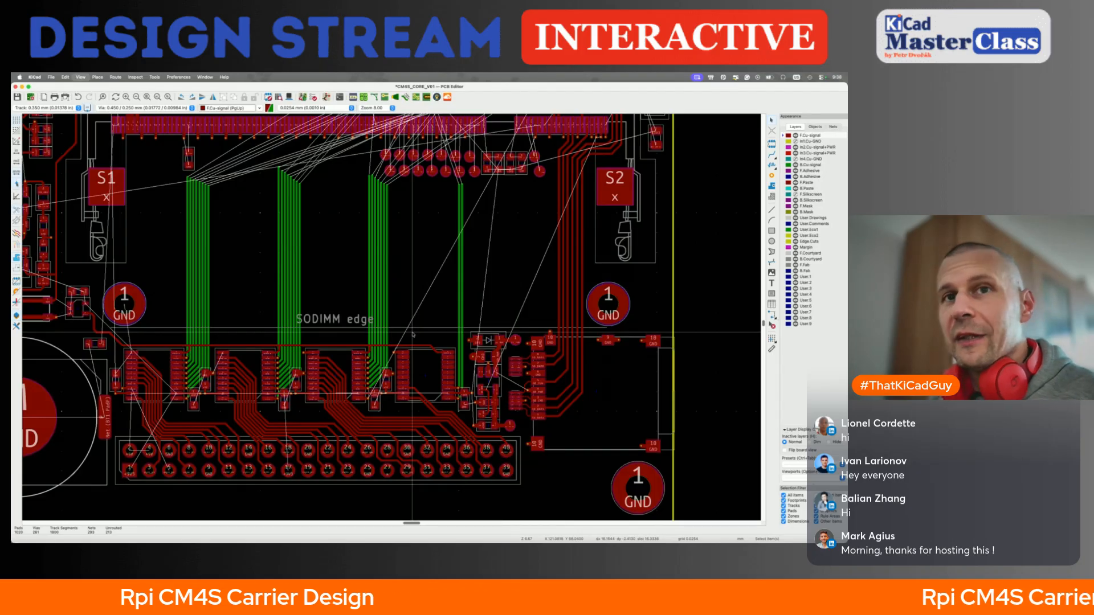
{"action": "key", "text": "alt+3"}
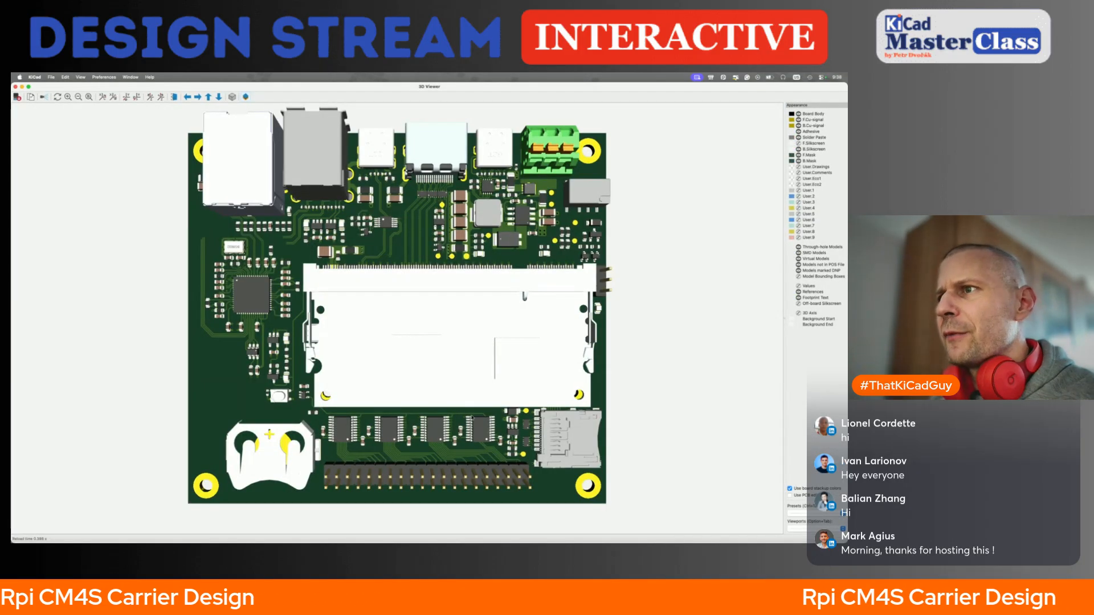
Inspect the CM4S connector area in the 3D view with orthographic projection toggled, and return to the PCB layout
{"action": "scroll", "coordinate": [396, 317], "scroll_direction": "up", "scroll_amount": 4}
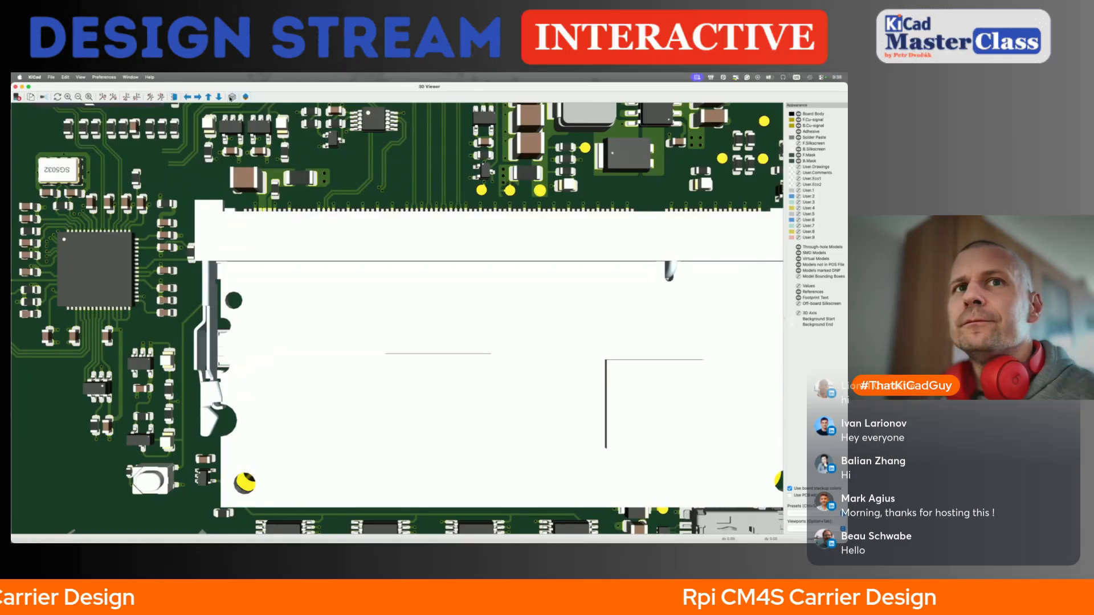
{"action": "left_click", "coordinate": [231, 98]}
{"action": "scroll", "coordinate": [306, 394], "scroll_direction": "down", "scroll_amount": 5}
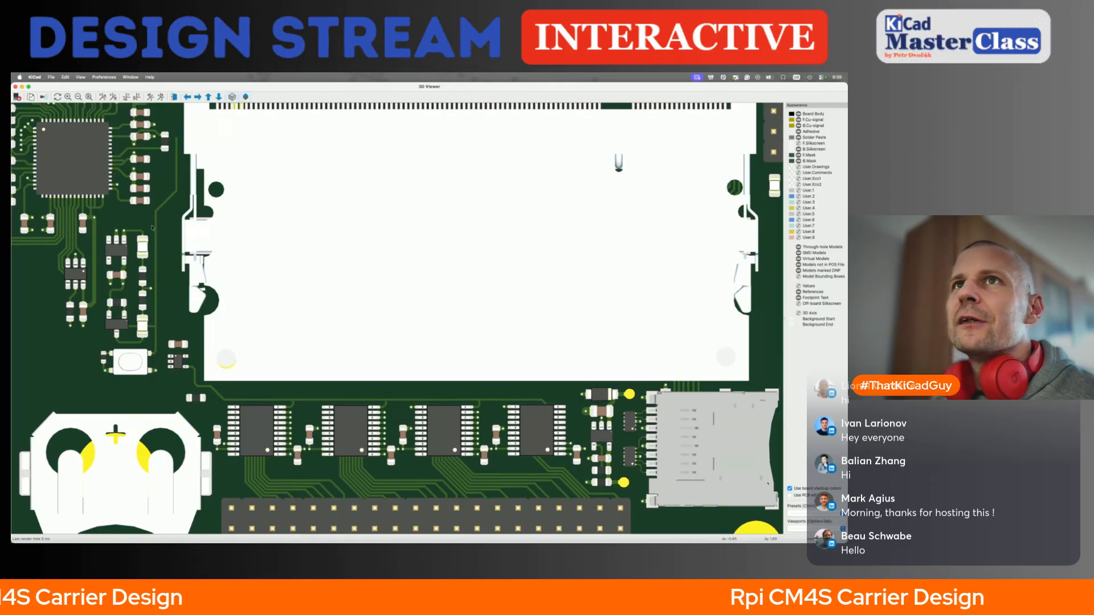
{"action": "left_click", "coordinate": [15, 86]}
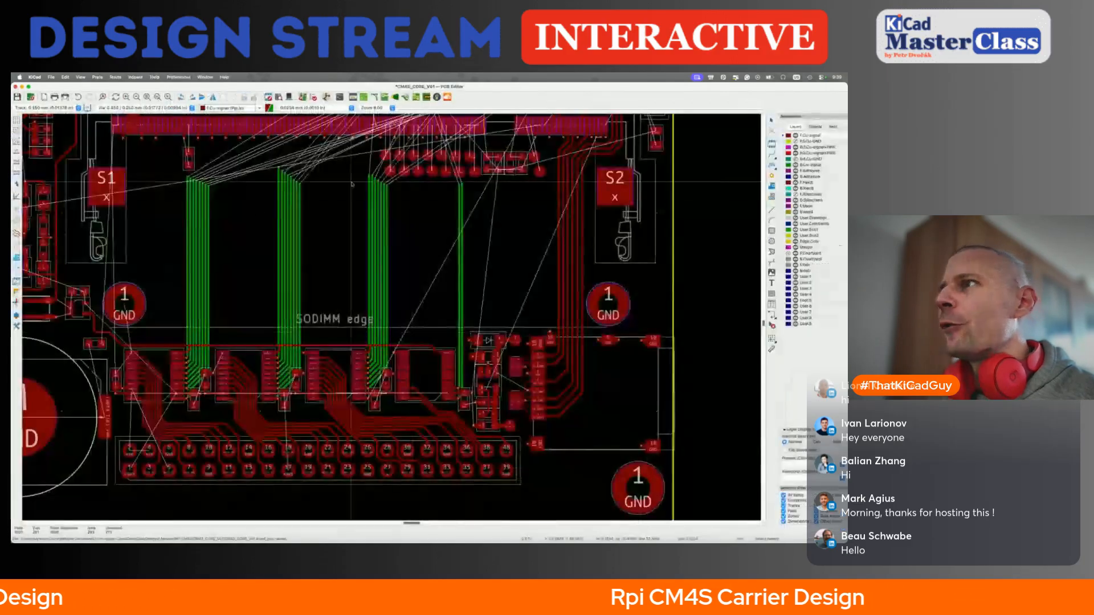
Examine the CM4S connector rows, the test points below them and the nearby GPIO and SD tracks
{"action": "scroll", "coordinate": [517, 175], "scroll_direction": "up", "scroll_amount": 2}
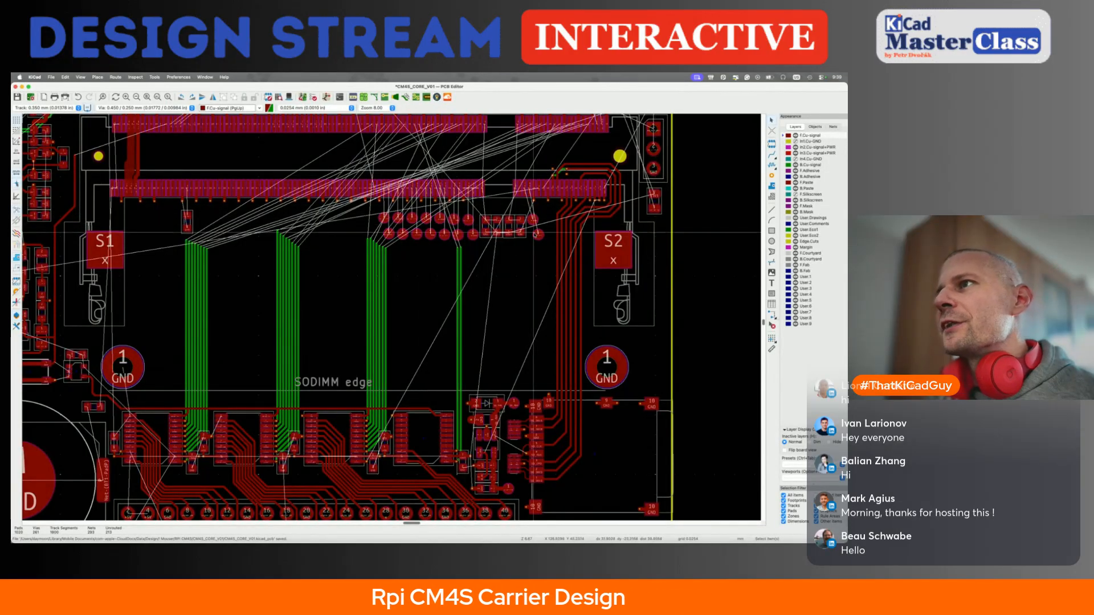
{"action": "scroll", "coordinate": [391, 316], "scroll_direction": "down", "scroll_amount": 2}
{"action": "scroll", "coordinate": [333, 394], "scroll_direction": "down", "scroll_amount": 1}
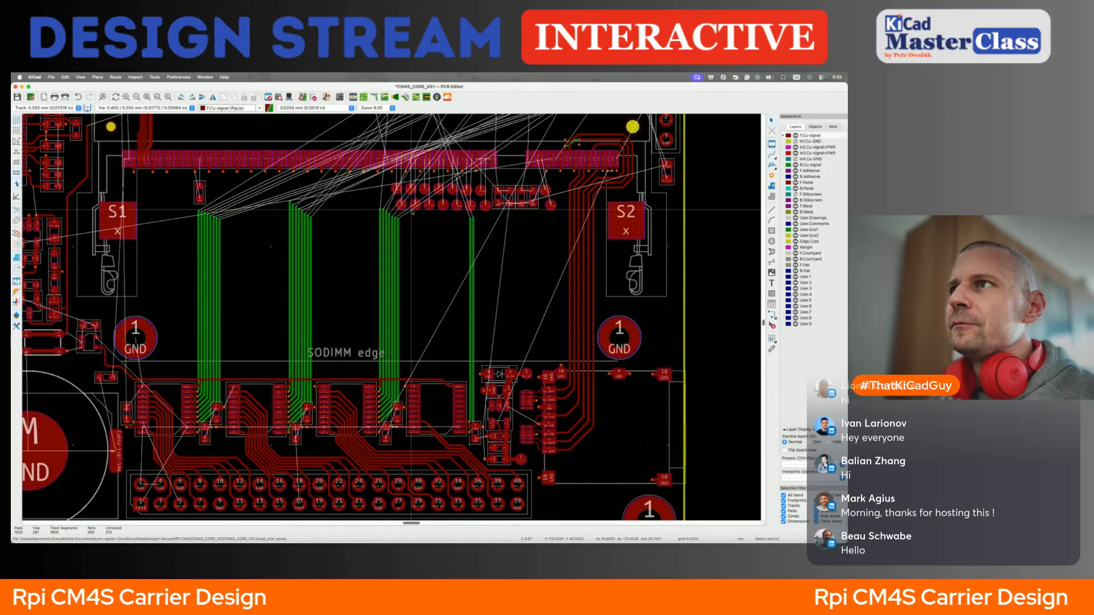
{"action": "scroll", "coordinate": [412, 212], "scroll_direction": "up", "scroll_amount": 5}
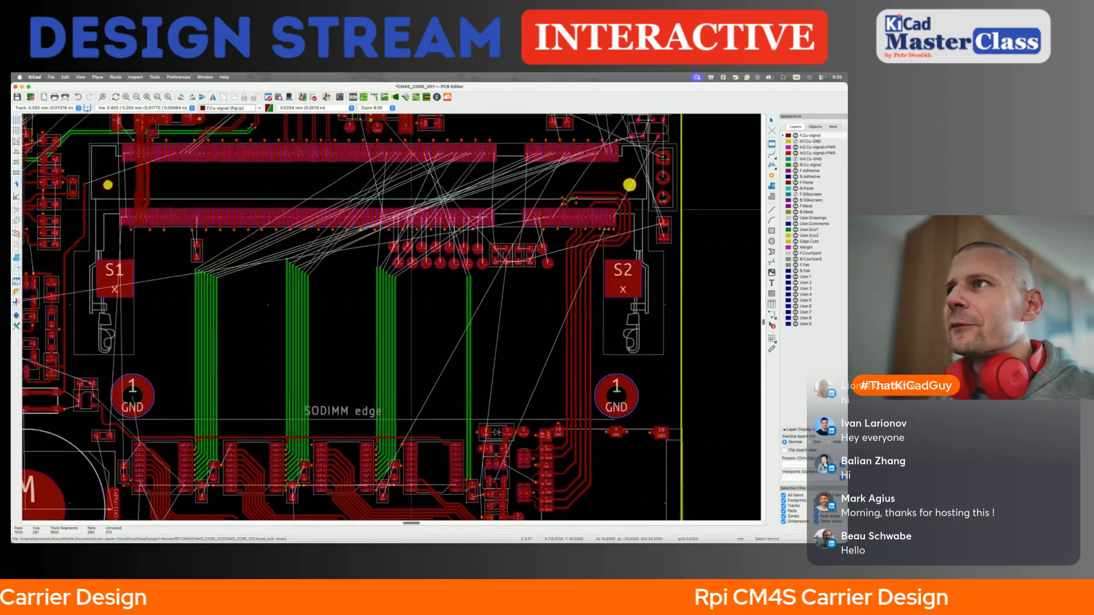
{"action": "right_click", "coordinate": [411, 208]}
{"action": "left_click", "coordinate": [393, 314]}
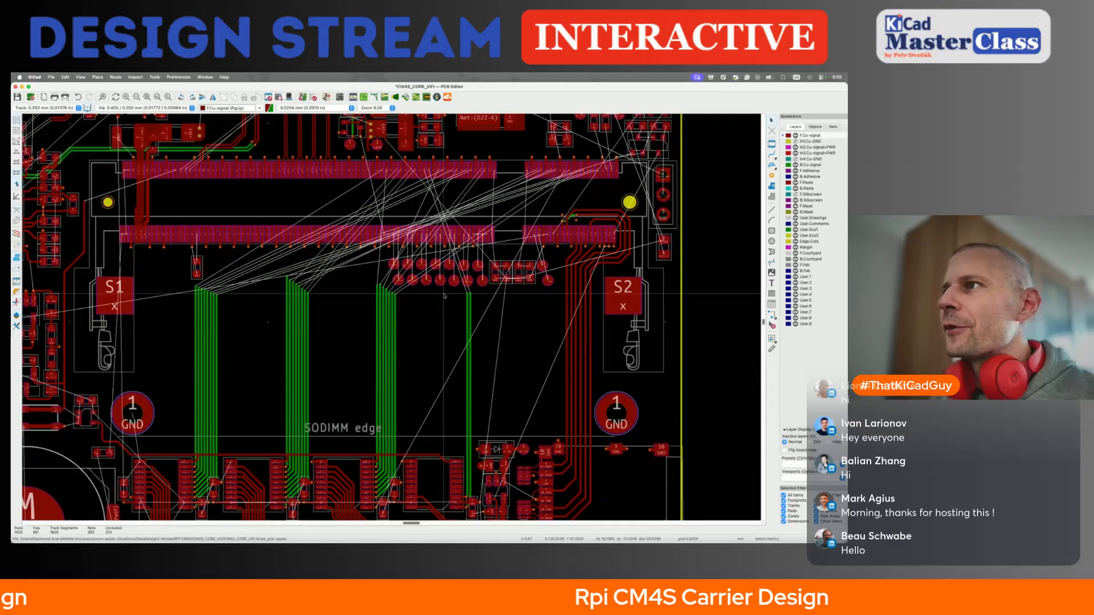
{"action": "scroll", "coordinate": [390, 331], "scroll_direction": "up", "scroll_amount": 4}
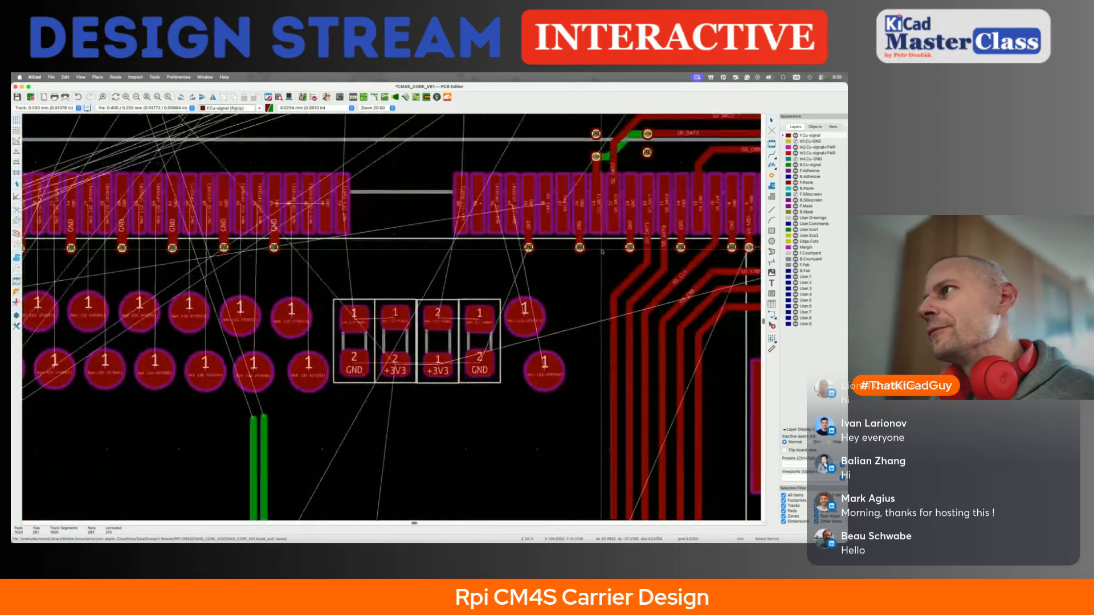
{"action": "scroll", "coordinate": [602, 252], "scroll_direction": "right", "scroll_amount": 5}
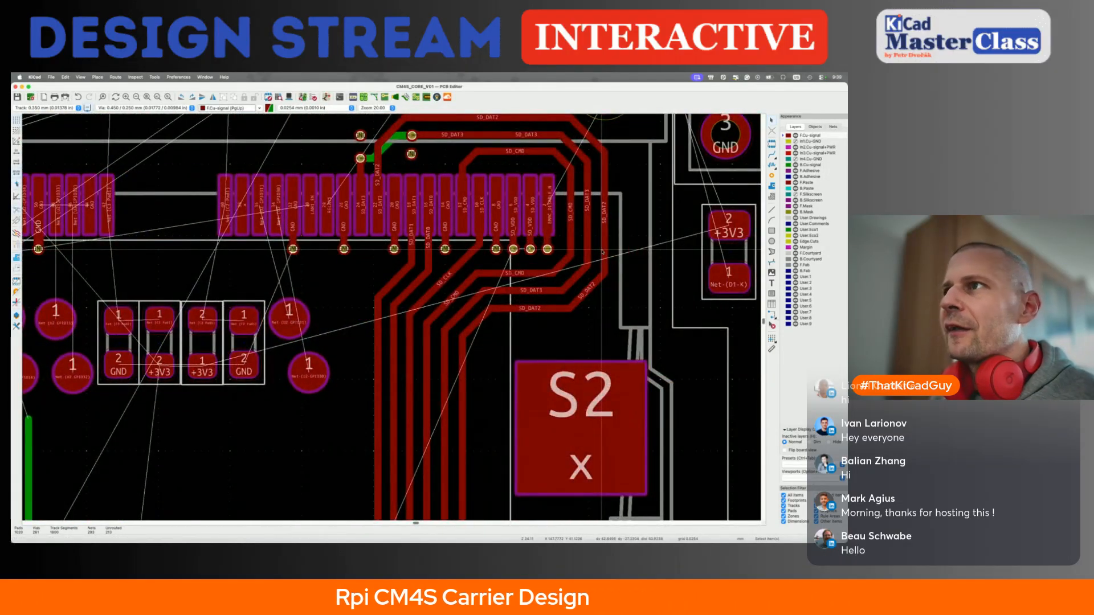
{"action": "scroll", "coordinate": [603, 251], "scroll_direction": "down", "scroll_amount": 2}
{"action": "scroll", "coordinate": [603, 252], "scroll_direction": "left", "scroll_amount": 5}
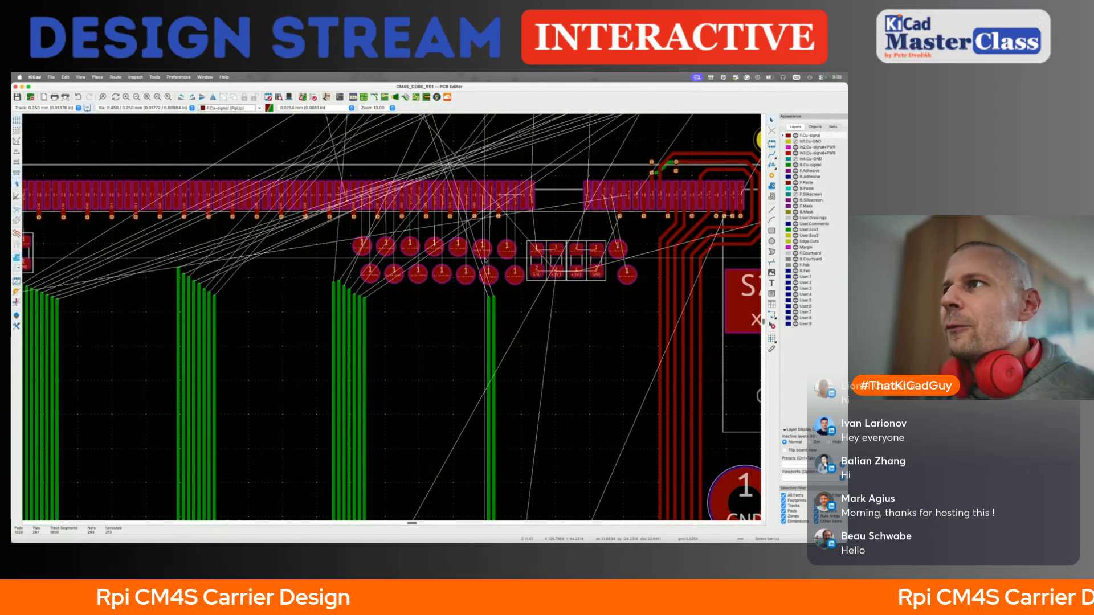
{"action": "scroll", "coordinate": [602, 251], "scroll_direction": "down", "scroll_amount": 2}
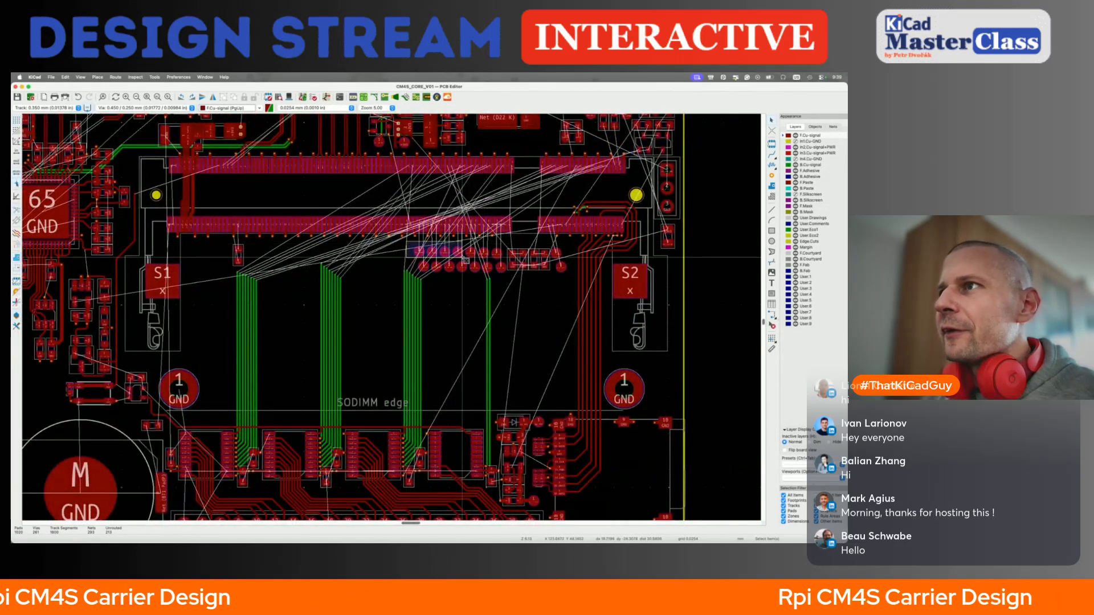
Move test point footprint TP18 from the group under the connector to just below the lower-left GND mounting hole
{"action": "left_click_drag", "start_coordinate": [466, 260], "coordinate": [509, 278]}
{"action": "left_click", "coordinate": [509, 278]}
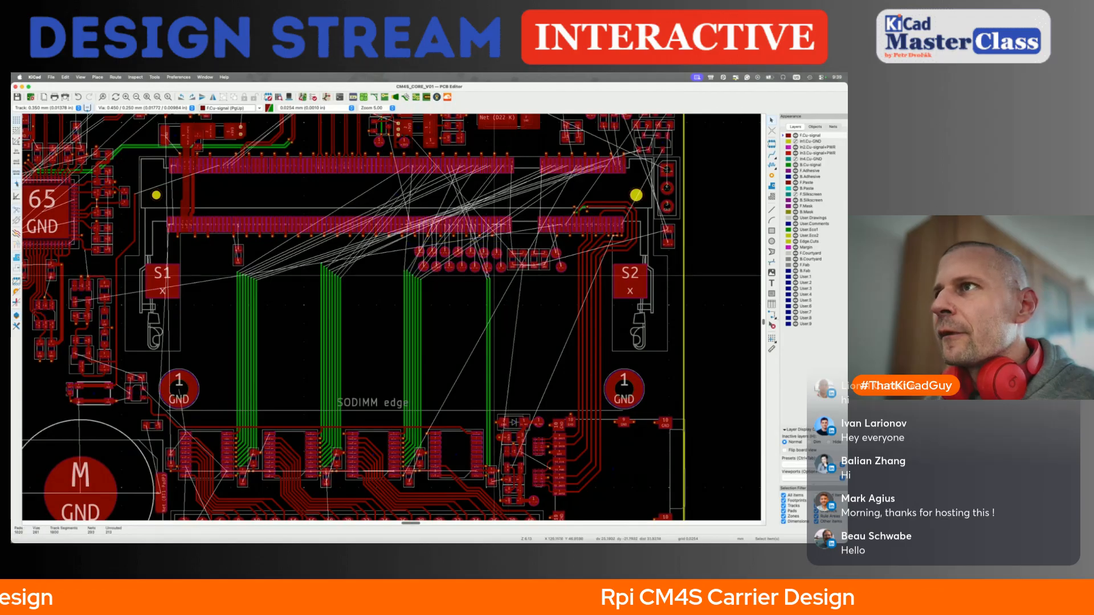
{"action": "left_click", "coordinate": [420, 252]}
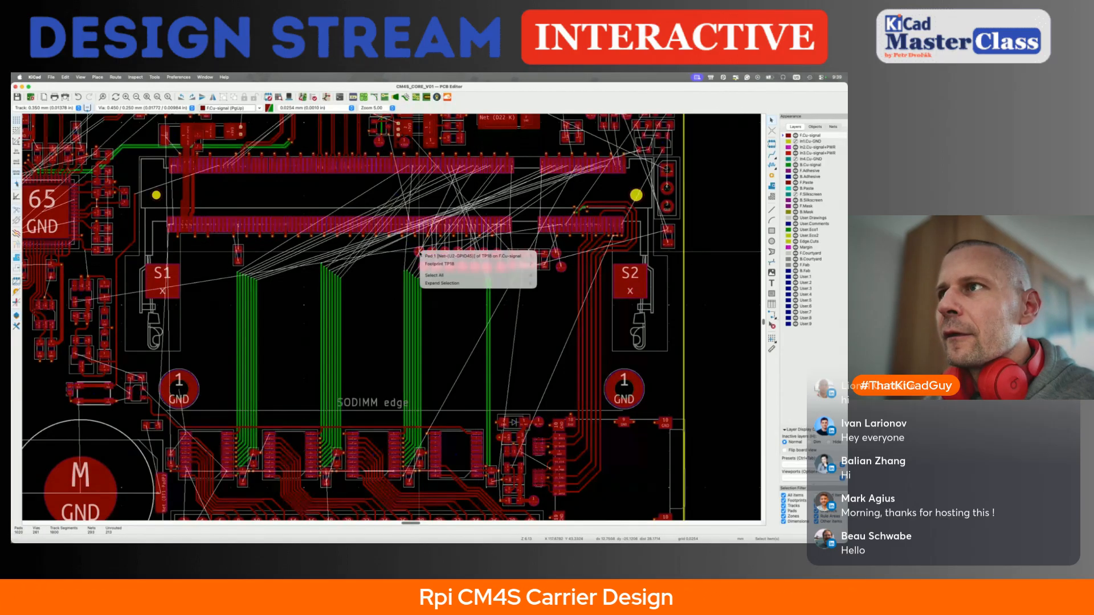
{"action": "left_click", "coordinate": [420, 254]}
{"action": "left_click", "coordinate": [419, 252]}
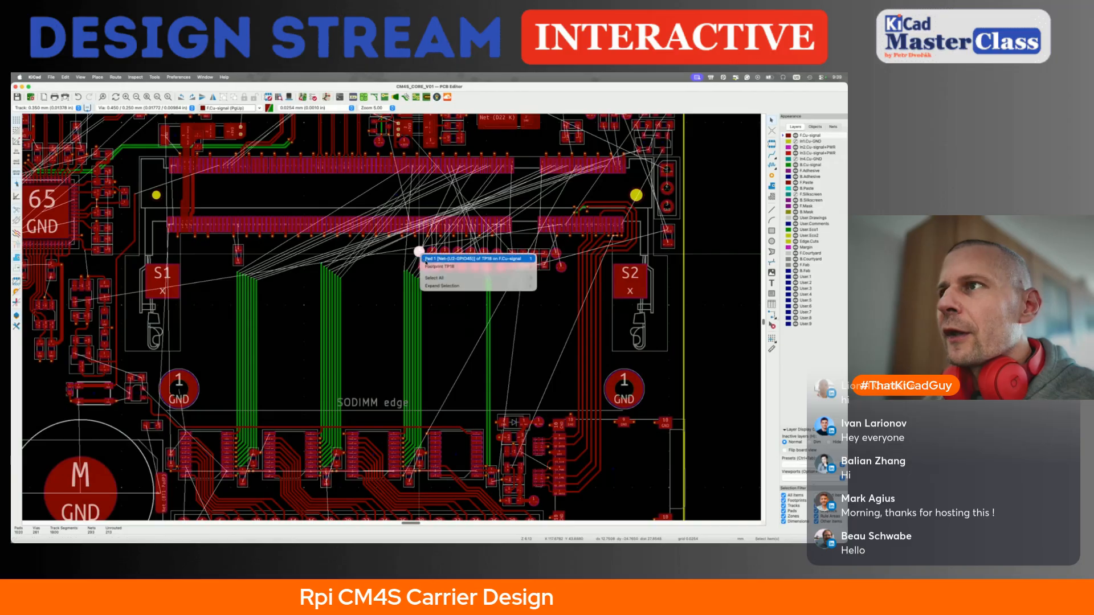
{"action": "left_click", "coordinate": [426, 268]}
{"action": "key", "text": "m"}
{"action": "scroll", "coordinate": [353, 313], "scroll_direction": "left", "scroll_amount": 3}
{"action": "scroll", "coordinate": [354, 313], "scroll_direction": "down", "scroll_amount": 2}
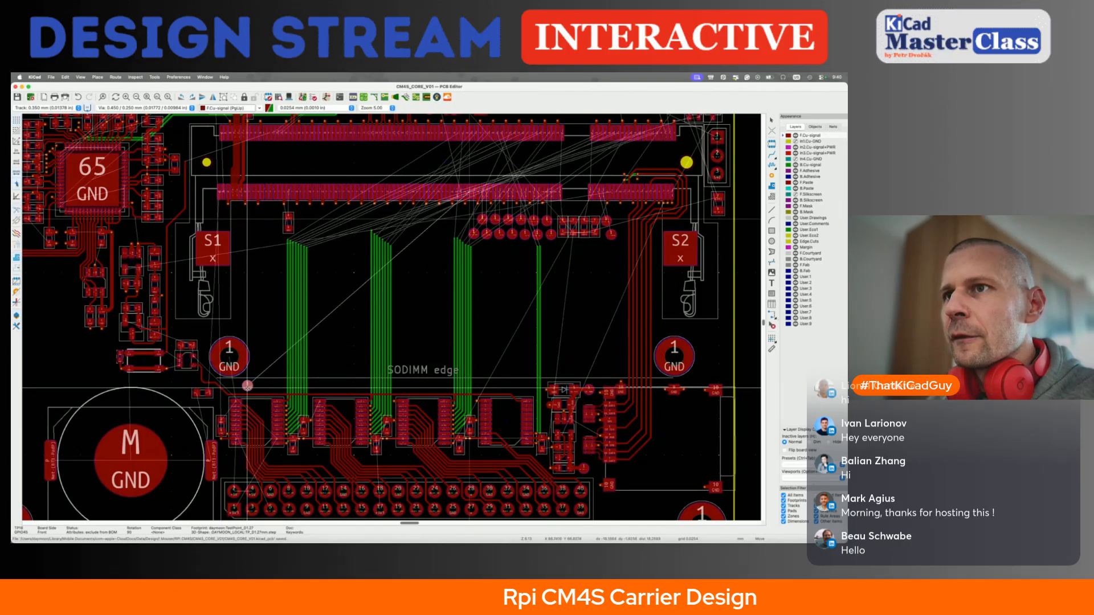
{"action": "left_click", "coordinate": [248, 387]}
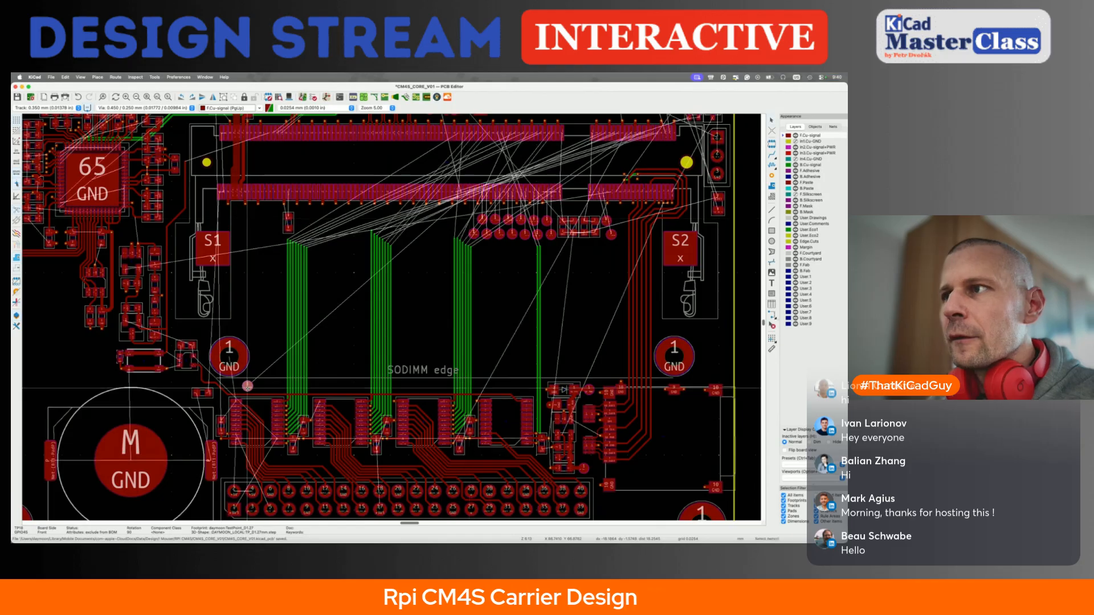
{"action": "key", "text": "Escape"}
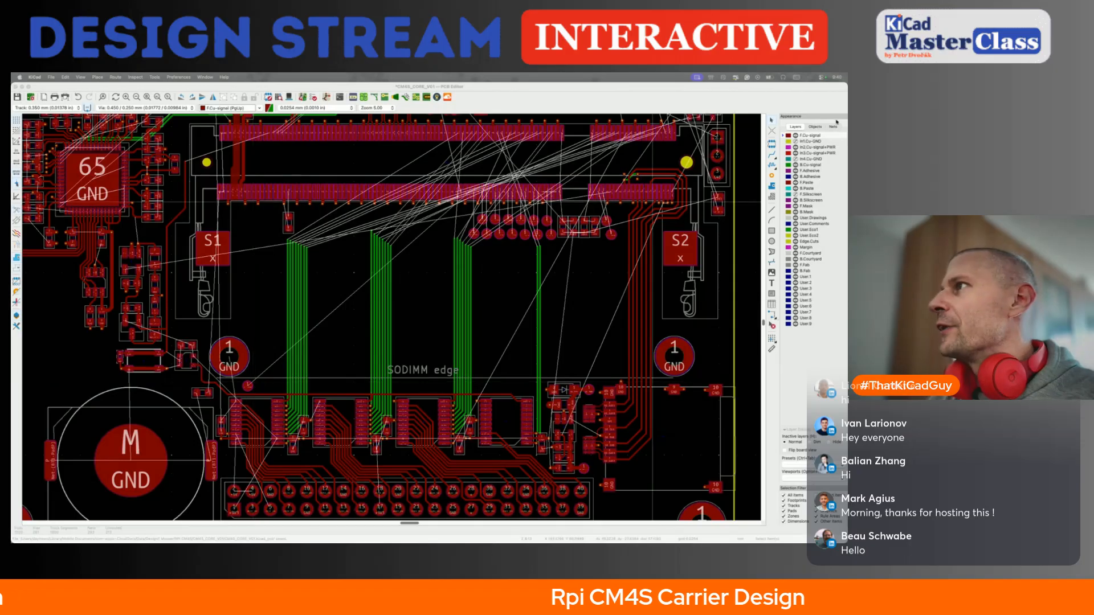
Make F.Silkscreen the active layer
{"action": "left_click", "coordinate": [795, 196]}
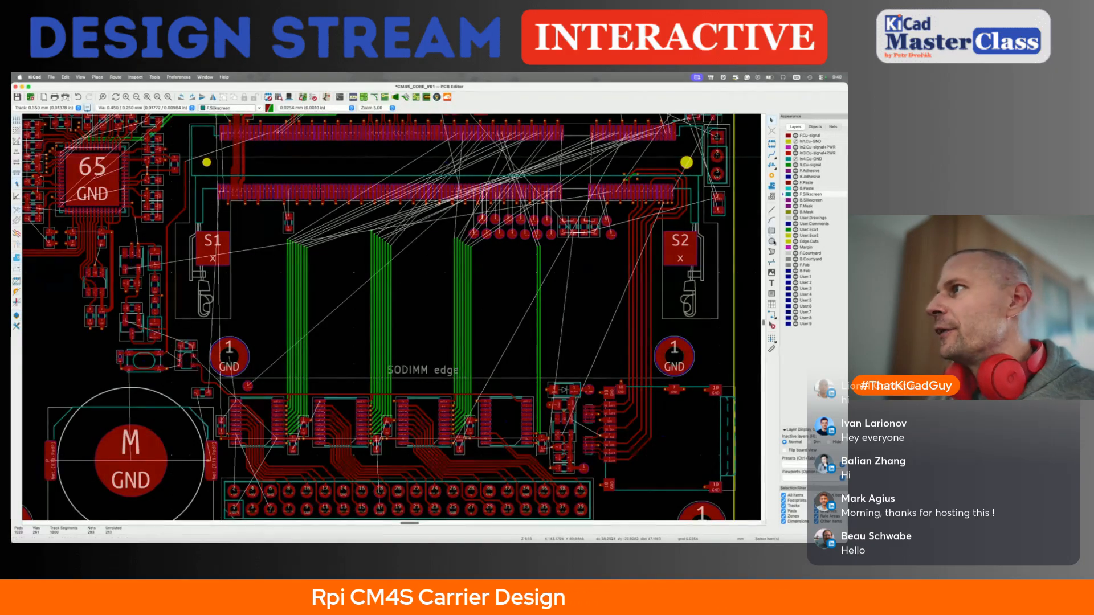
{"action": "left_click", "coordinate": [772, 284]}
{"action": "left_click", "coordinate": [276, 384]}
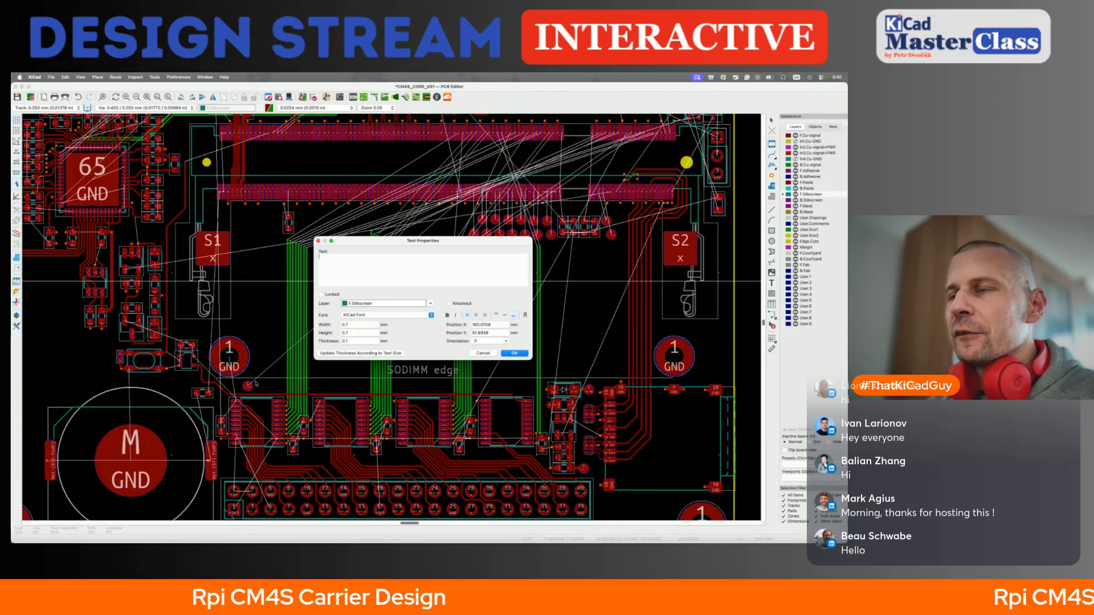
{"action": "key", "text": "Escape"}
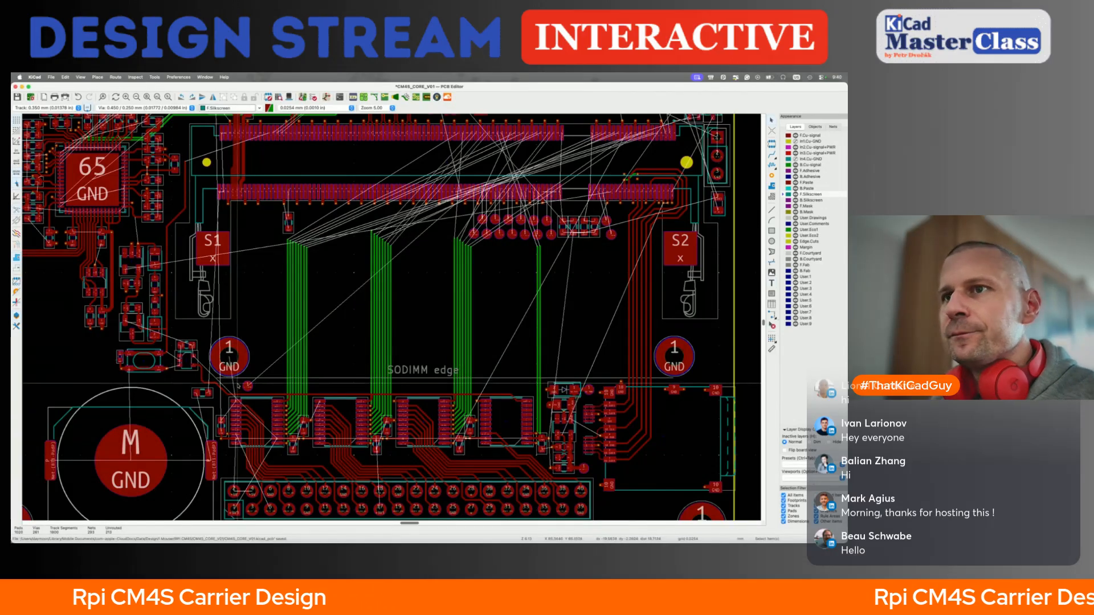
Place the silkscreen text "IO45" immediately to the right of test point TP18
{"action": "scroll", "coordinate": [240, 387], "scroll_direction": "up", "scroll_amount": 1}
{"action": "scroll", "coordinate": [240, 387], "scroll_direction": "up", "scroll_amount": 5}
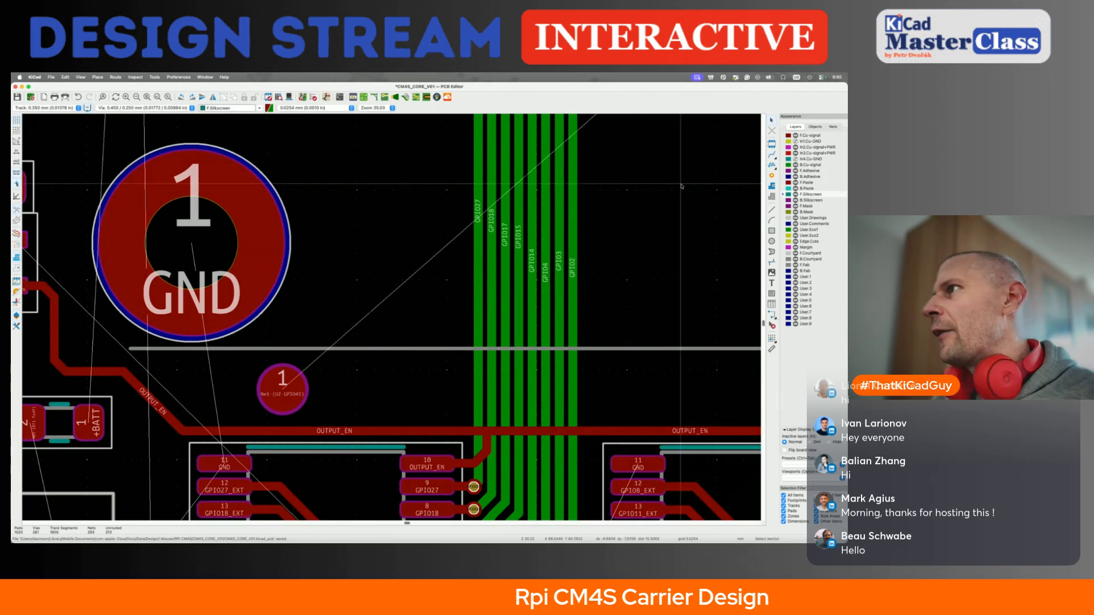
{"action": "left_click", "coordinate": [772, 285]}
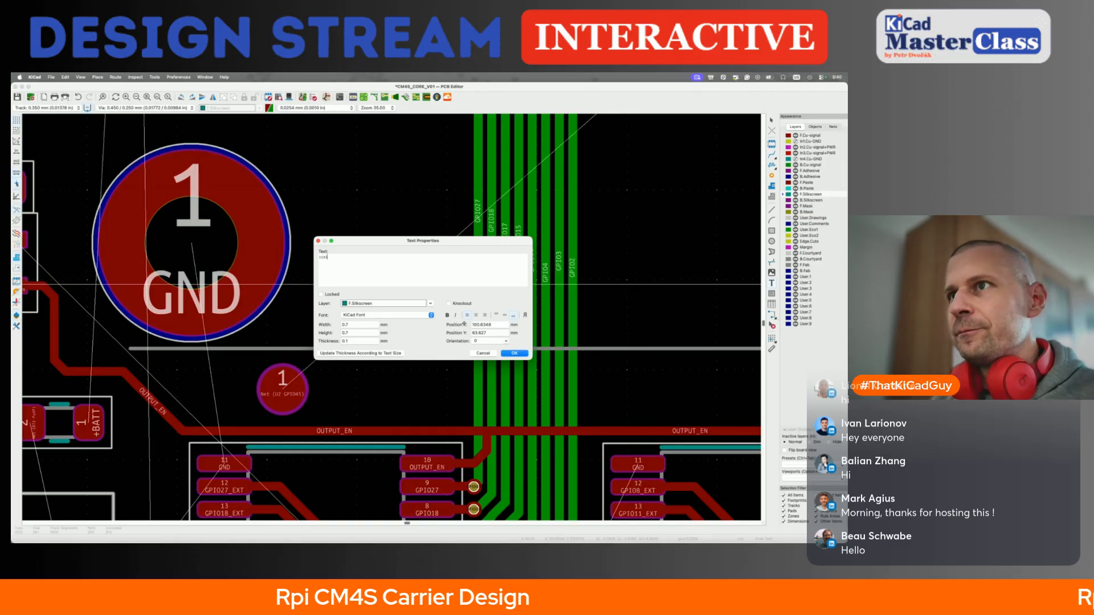
{"action": "left_click", "coordinate": [515, 353]}
{"action": "left_click", "coordinate": [314, 390]}
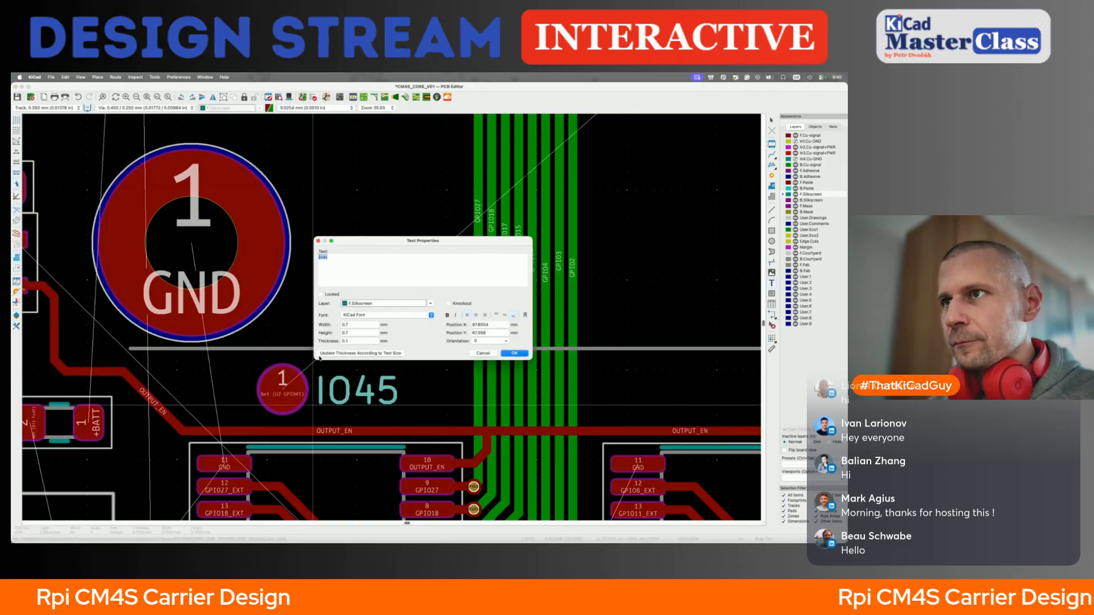
Set the IO45 text to 0.8 mm width and 1 mm height, and move it closer to its test point
{"action": "double_click", "coordinate": [345, 325]}
{"action": "type", "text": "0.8"}
{"action": "key", "text": "Tab"}
{"action": "type", "text": "1"}
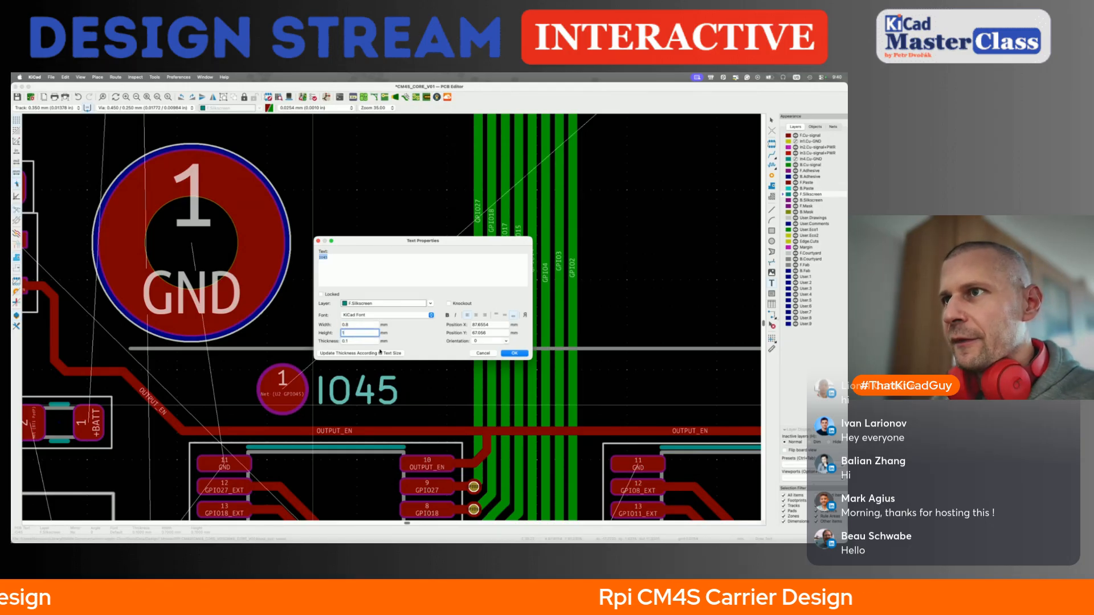
{"action": "left_click", "coordinate": [522, 353]}
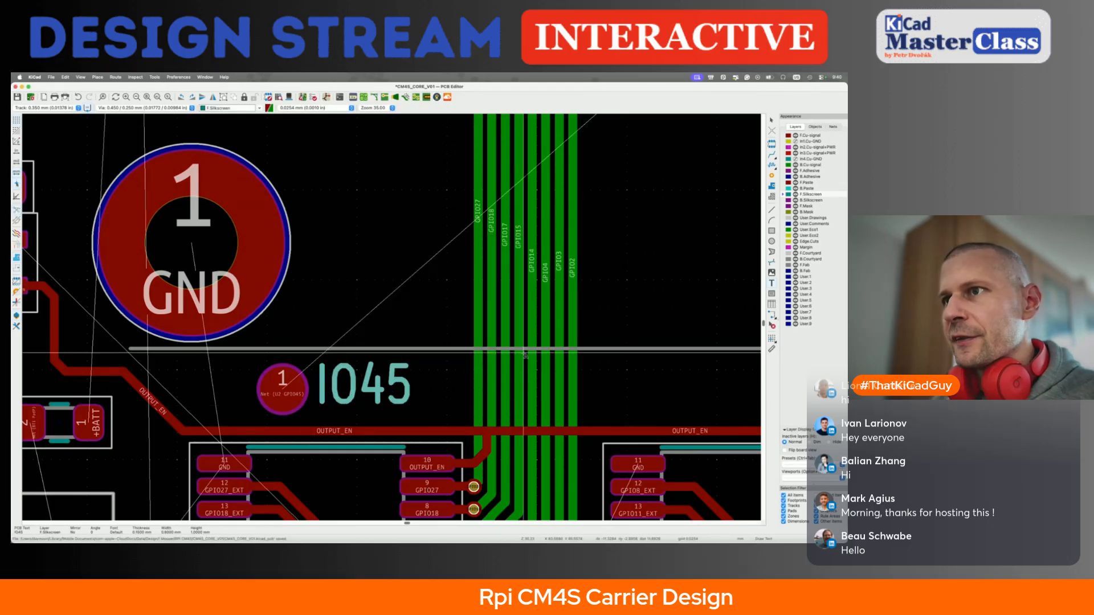
{"action": "key", "text": "m"}
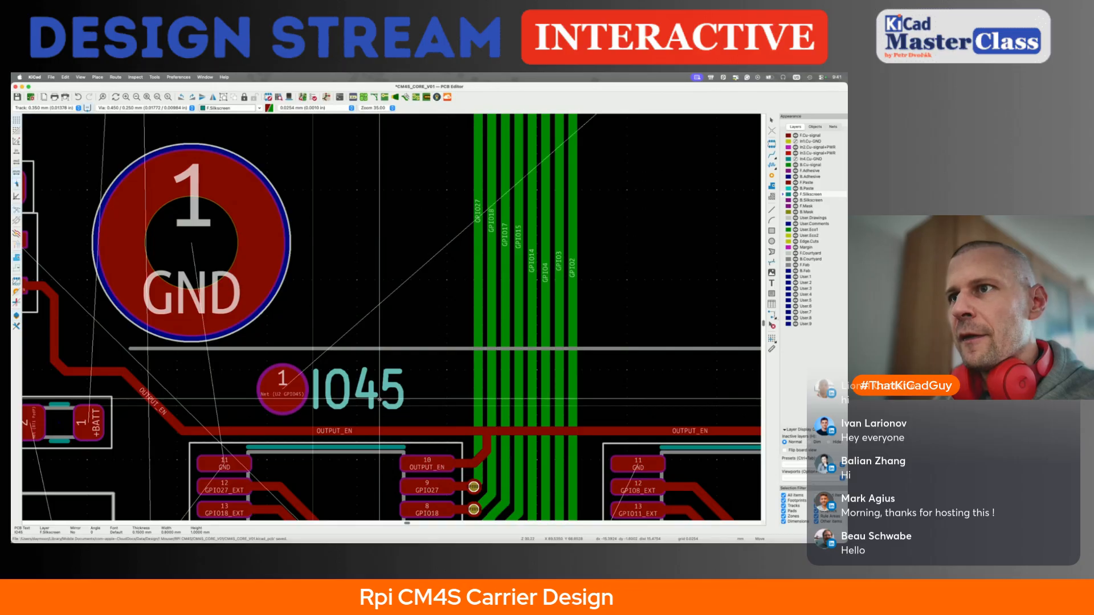
{"action": "left_click", "coordinate": [379, 400]}
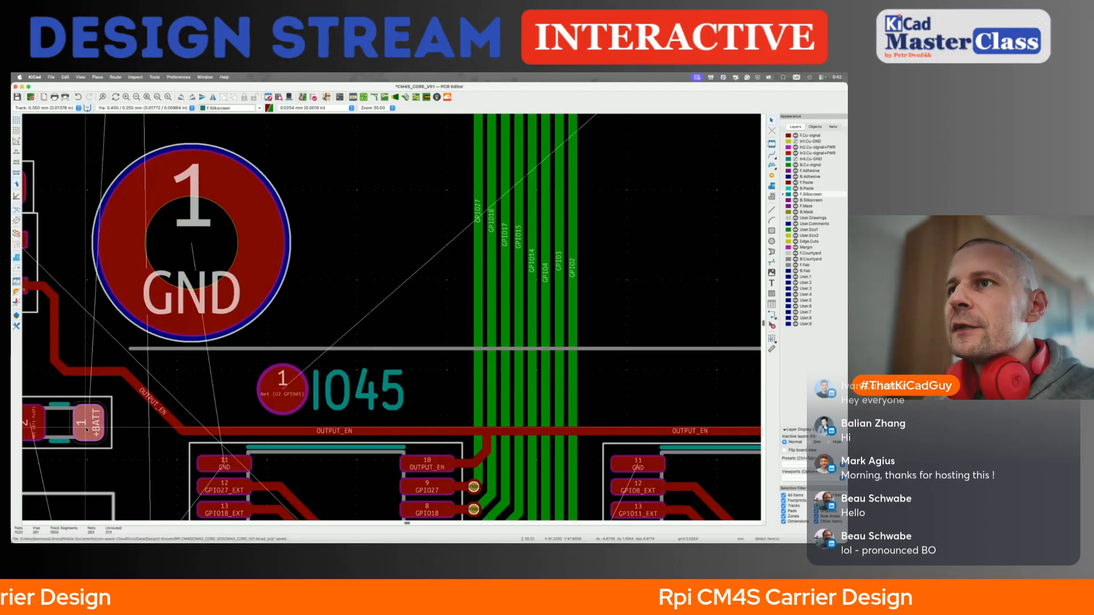
Drag the OUTPUT_EN track's diagonal segment below the GND mounting hole slightly down and left to free space for the test point
{"action": "scroll", "coordinate": [88, 422], "scroll_direction": "down", "scroll_amount": 3}
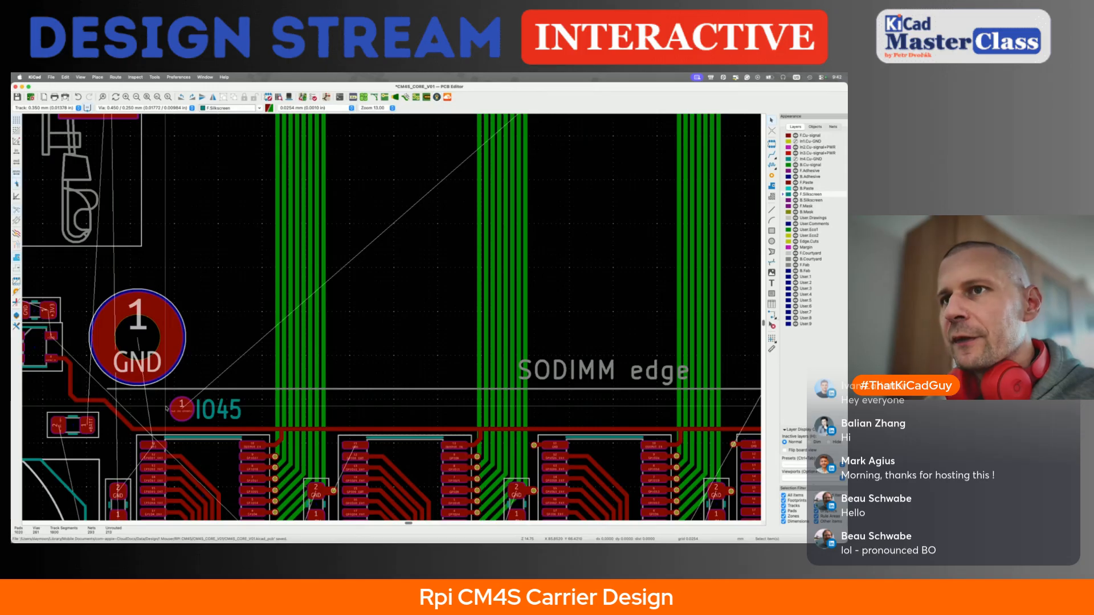
{"action": "scroll", "coordinate": [559, 414], "scroll_direction": "right", "scroll_amount": 5}
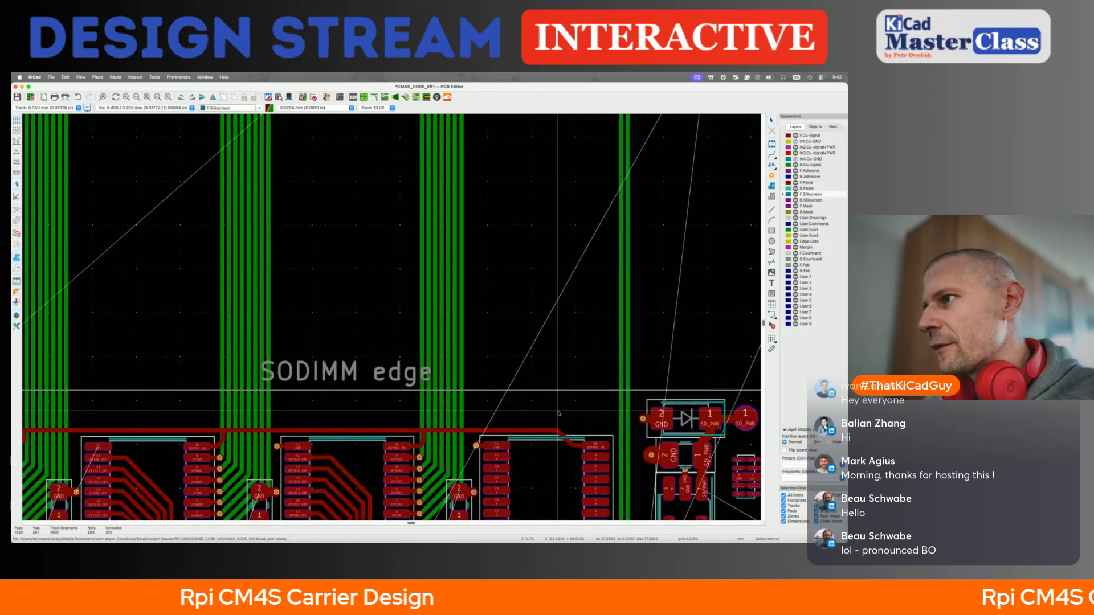
{"action": "scroll", "coordinate": [559, 413], "scroll_direction": "down", "scroll_amount": 2}
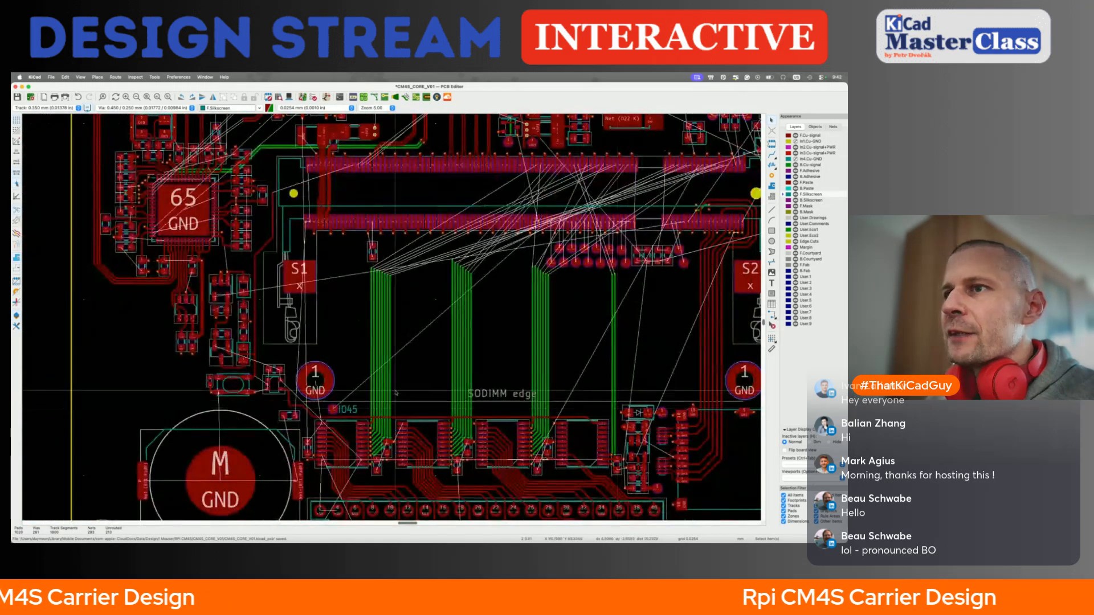
{"action": "scroll", "coordinate": [371, 380], "scroll_direction": "up", "scroll_amount": 4}
{"action": "left_click", "coordinate": [371, 379]}
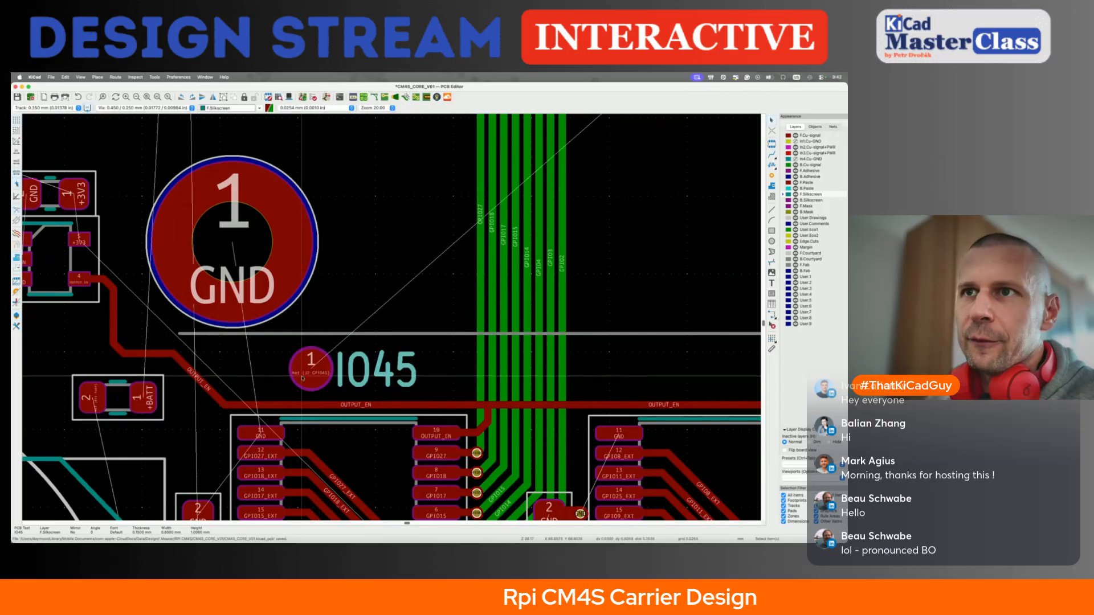
{"action": "left_click", "coordinate": [207, 386]}
{"action": "key", "text": "d"}
{"action": "left_click", "coordinate": [192, 393]}
{"action": "key", "text": "d"}
{"action": "left_click", "coordinate": [176, 374]}
Move test point TP18 together with its IO45 label left, closer to the OUTPUT_EN track's diagonal segment
{"action": "left_click", "coordinate": [363, 369]}
{"action": "key", "text": "m"}
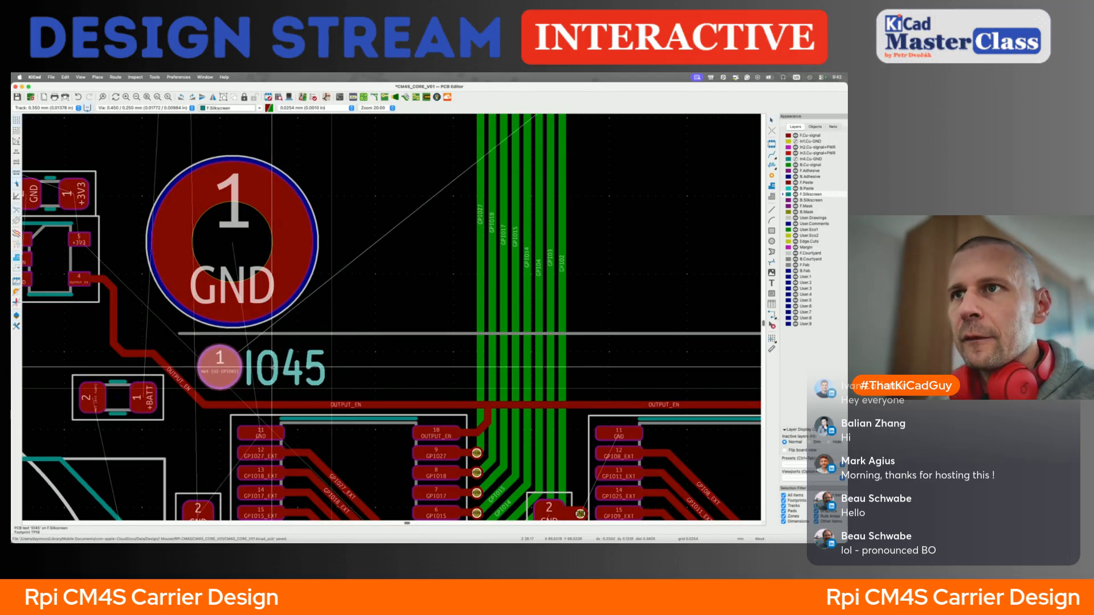
{"action": "left_click", "coordinate": [272, 368]}
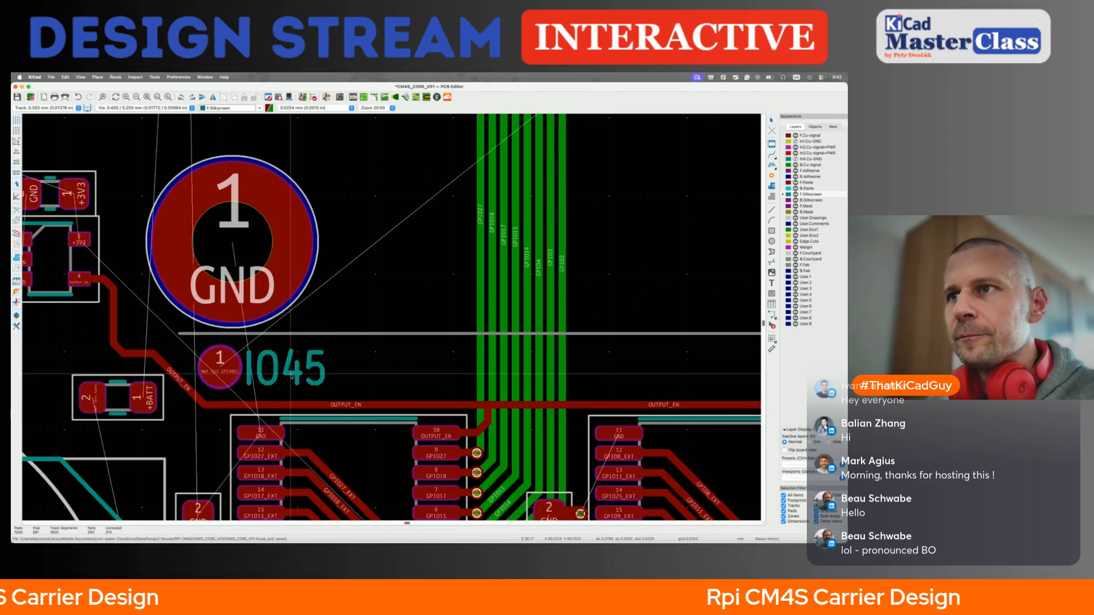
Resize the IO45 silkscreen text to 0.7 mm width and 0.8 mm height
{"action": "left_click", "coordinate": [292, 373]}
{"action": "key", "text": "e"}
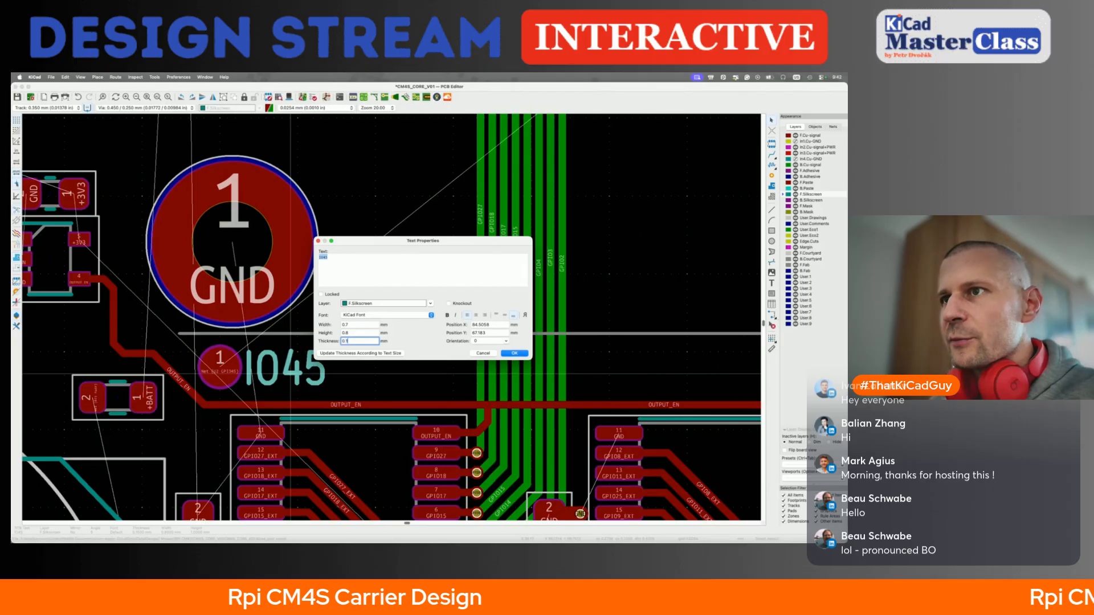
{"action": "left_click", "coordinate": [511, 354]}
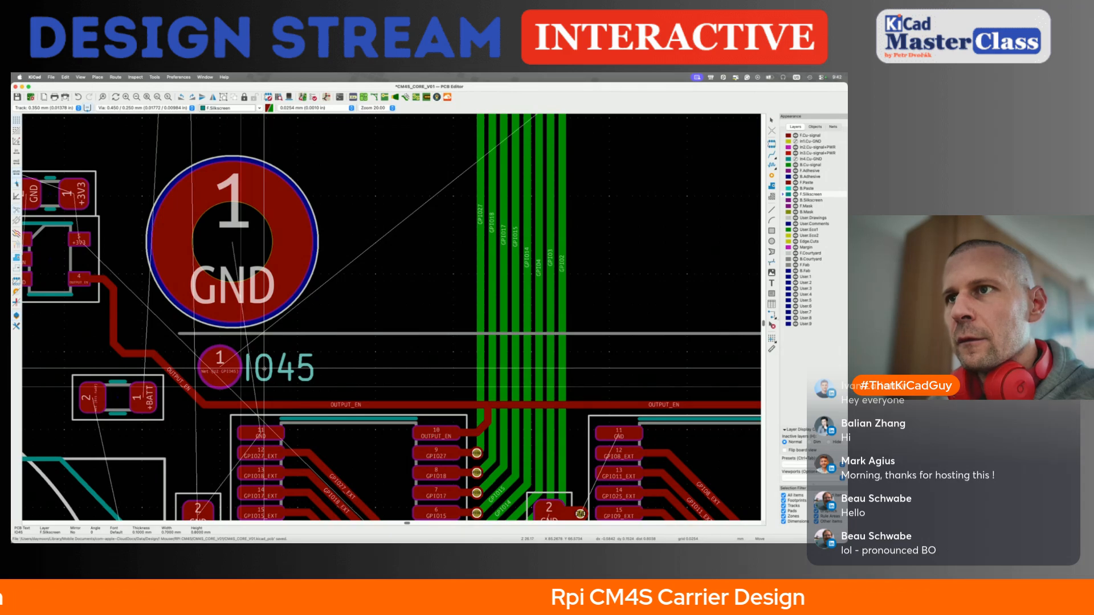
Split the IO45 silkscreen label into two centre-aligned lines, IO over 45, and place it beside test point TP18
{"action": "left_click", "coordinate": [266, 352]}
{"action": "key", "text": "e"}
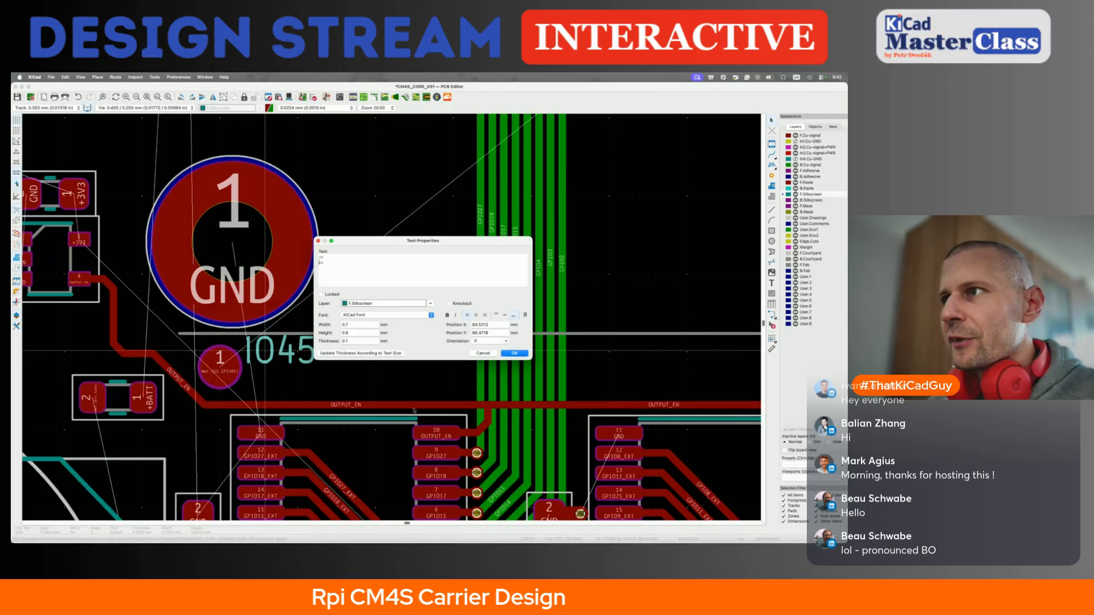
{"action": "left_click", "coordinate": [514, 354]}
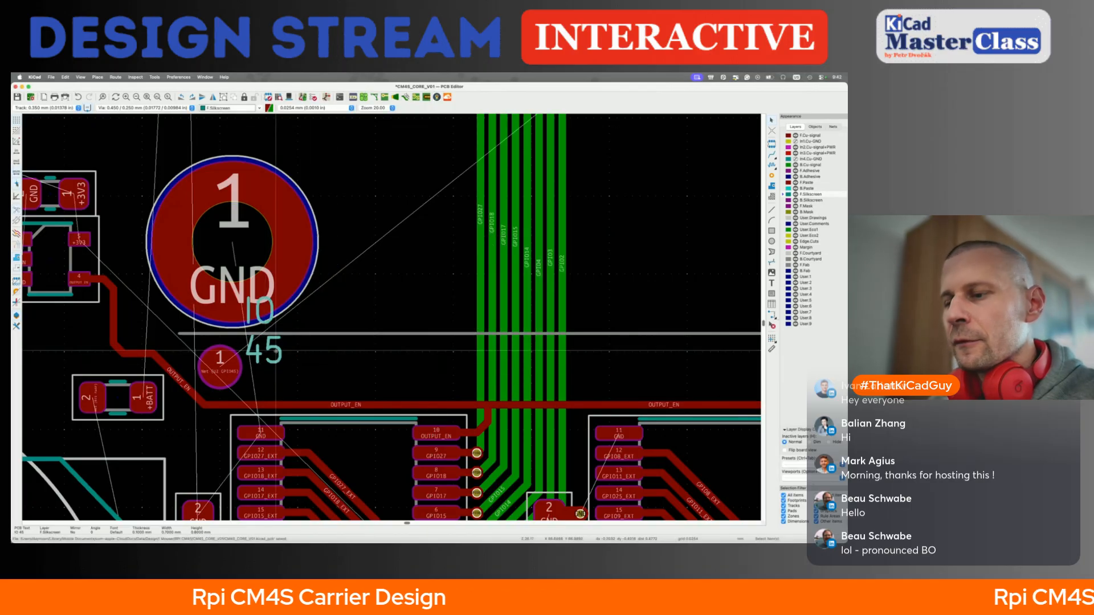
{"action": "key", "text": "e"}
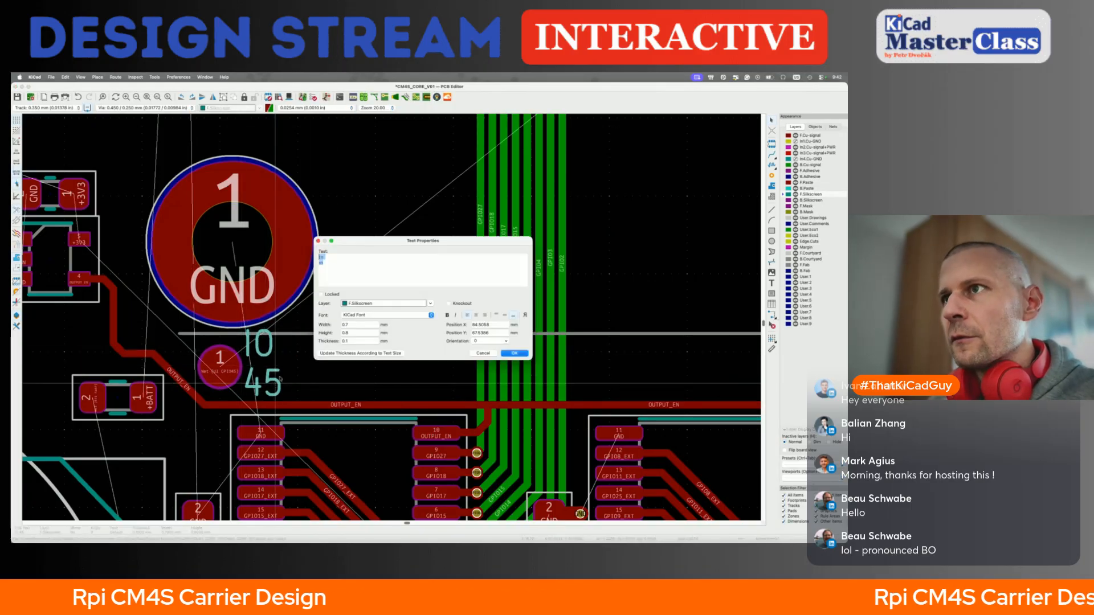
{"action": "left_click", "coordinate": [476, 315]}
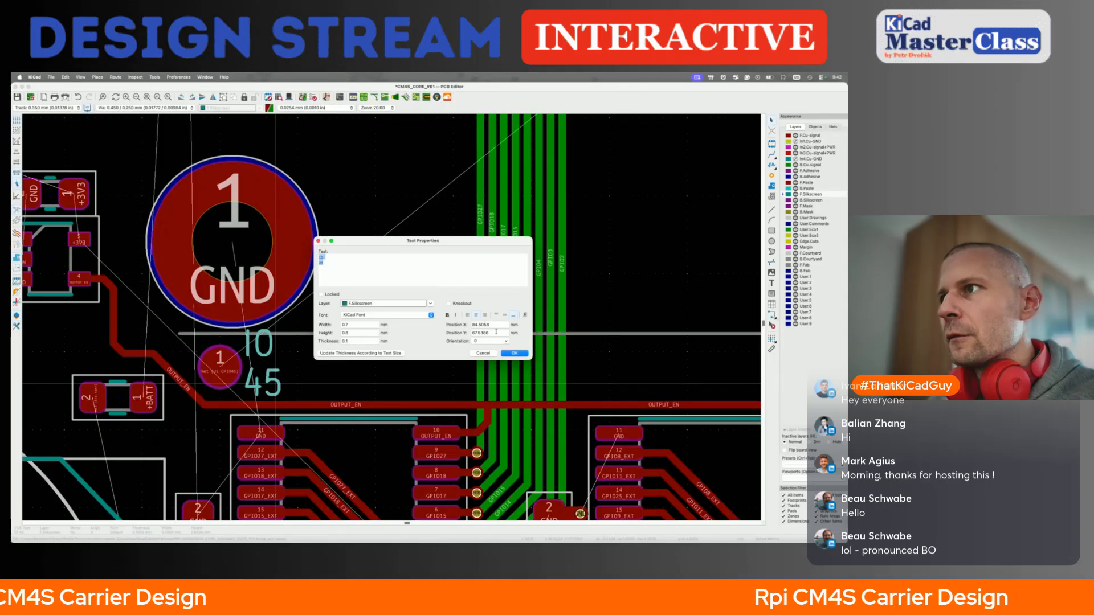
{"action": "left_click", "coordinate": [514, 354]}
{"action": "key", "text": "m"}
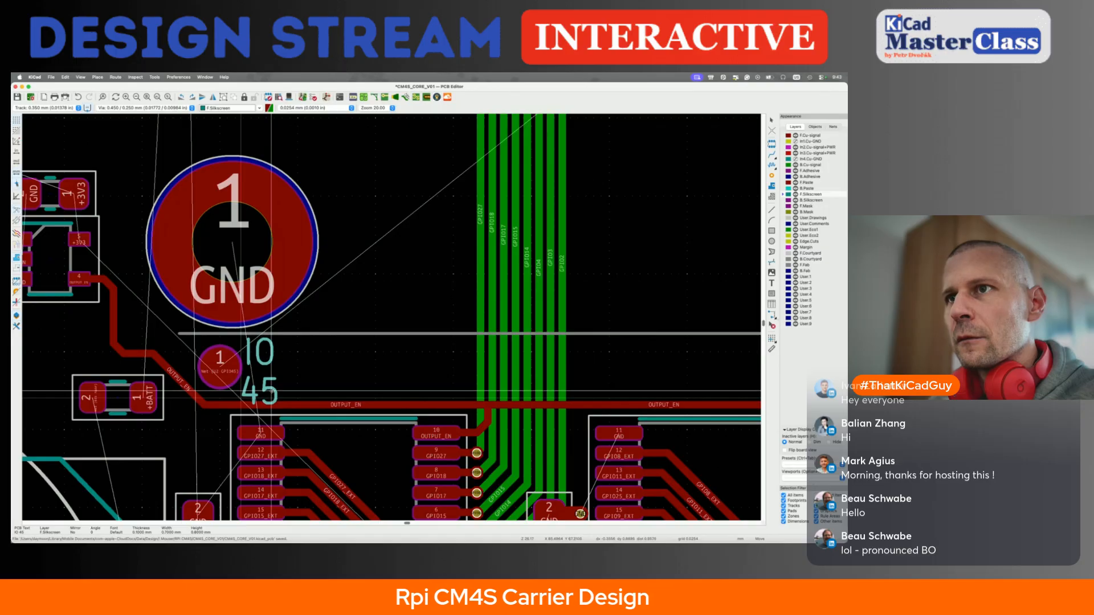
{"action": "left_click", "coordinate": [249, 402]}
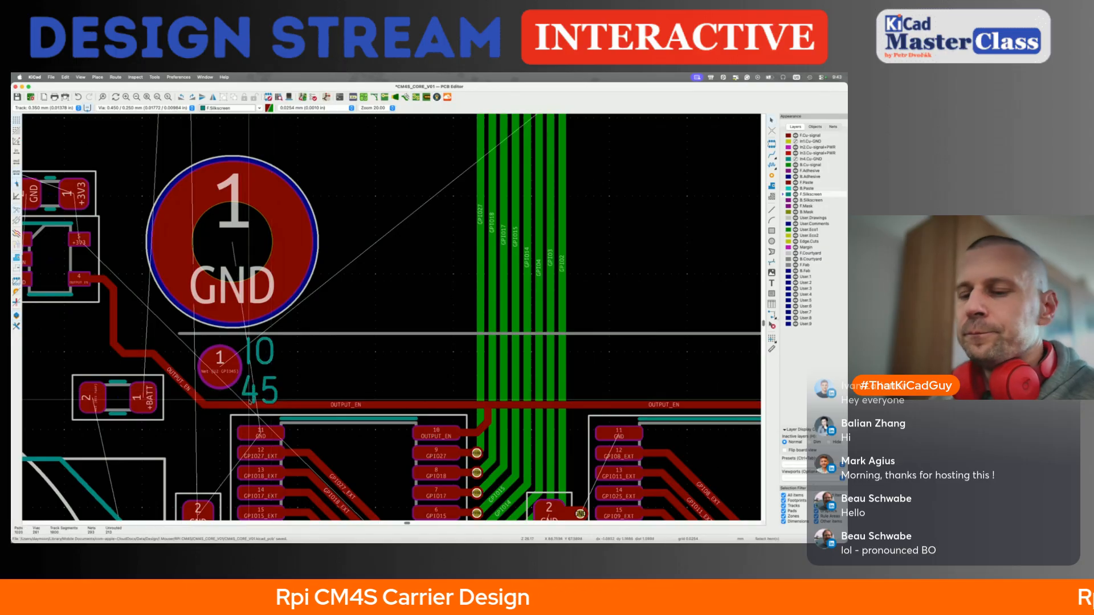
Examine the two-line IO 45 label next to its test point in the 3D viewer
{"action": "key", "text": "alt+3"}
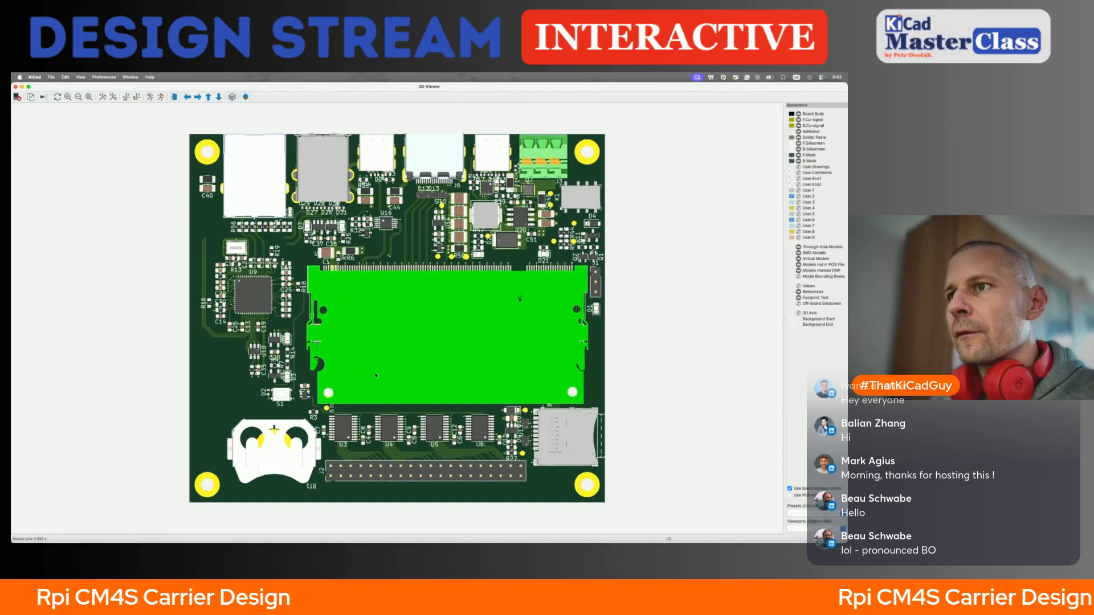
{"action": "scroll", "coordinate": [327, 413], "scroll_direction": "up", "scroll_amount": 12}
{"action": "middle_click_drag", "start_coordinate": [248, 469], "coordinate": [559, 206]}
{"action": "scroll", "coordinate": [249, 469], "scroll_direction": "down", "scroll_amount": 2}
{"action": "scroll", "coordinate": [249, 469], "scroll_direction": "left", "scroll_amount": 1}
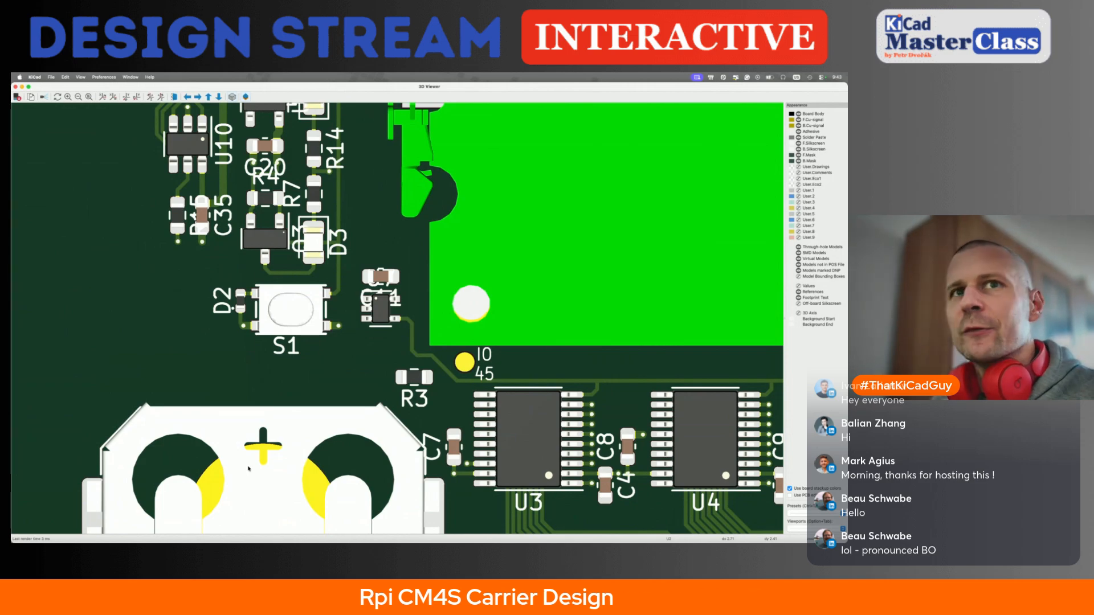
{"action": "key", "text": "super+w"}
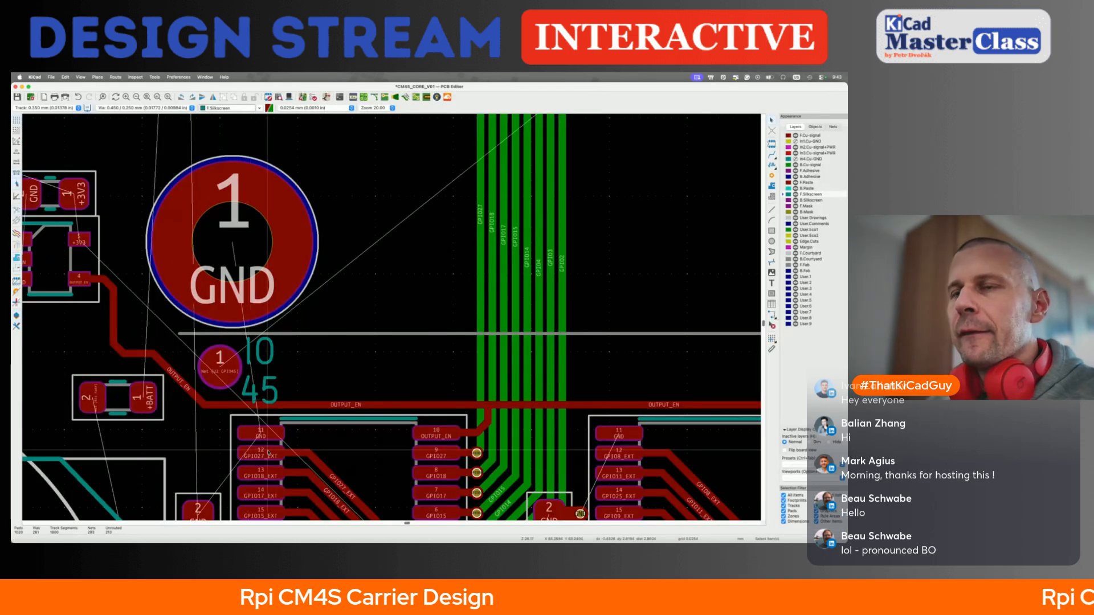
Try the shorter variants /45 and :45 as the silkscreen label text of test point TP18
{"action": "scroll", "coordinate": [255, 386], "scroll_direction": "up", "scroll_amount": 3}
{"action": "double_click", "coordinate": [254, 386]}
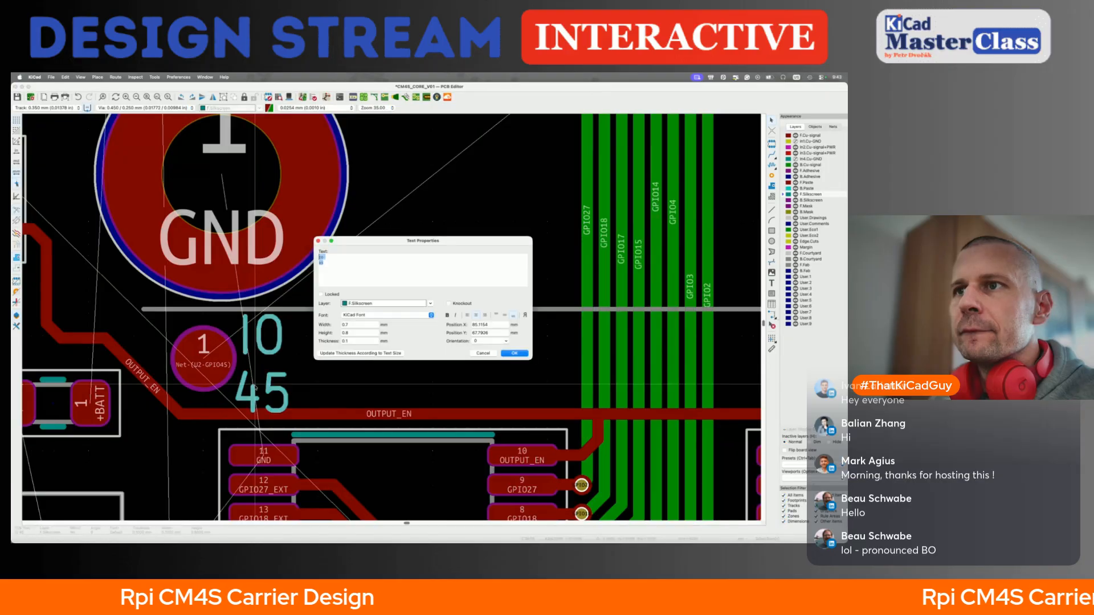
{"action": "key", "text": "Delete"}
{"action": "key", "text": "Delete"}
{"action": "key", "text": "Delete"}
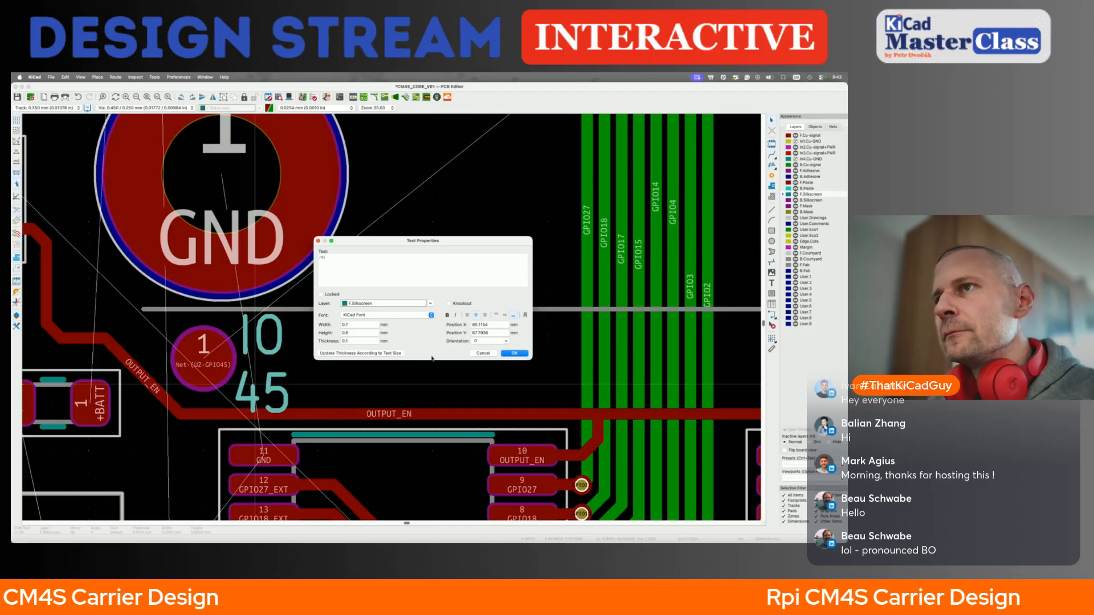
{"action": "left_click", "coordinate": [514, 353]}
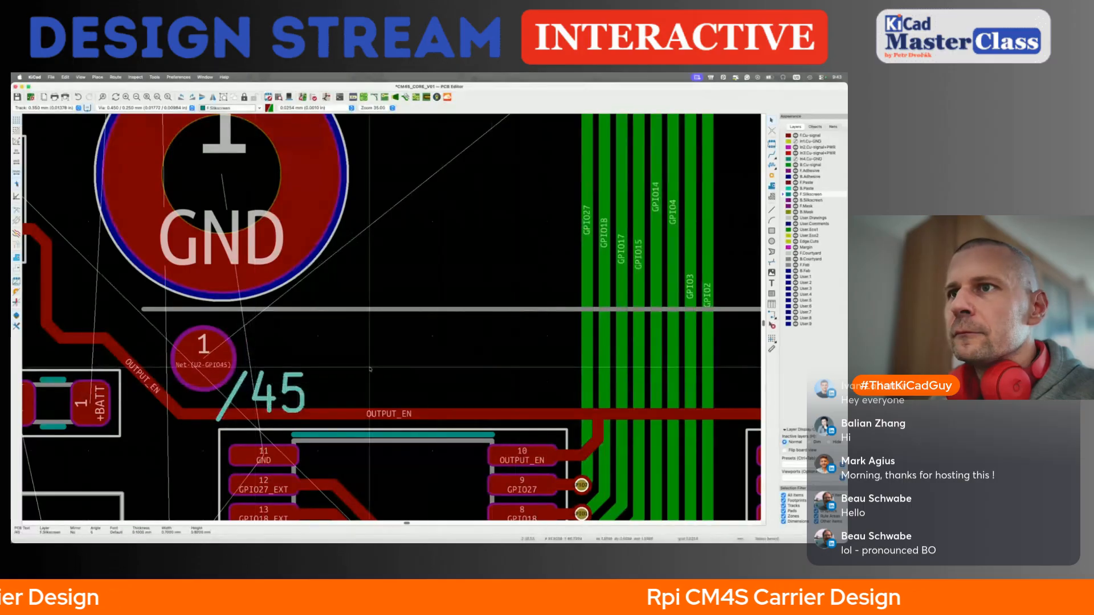
{"action": "double_click", "coordinate": [281, 391]}
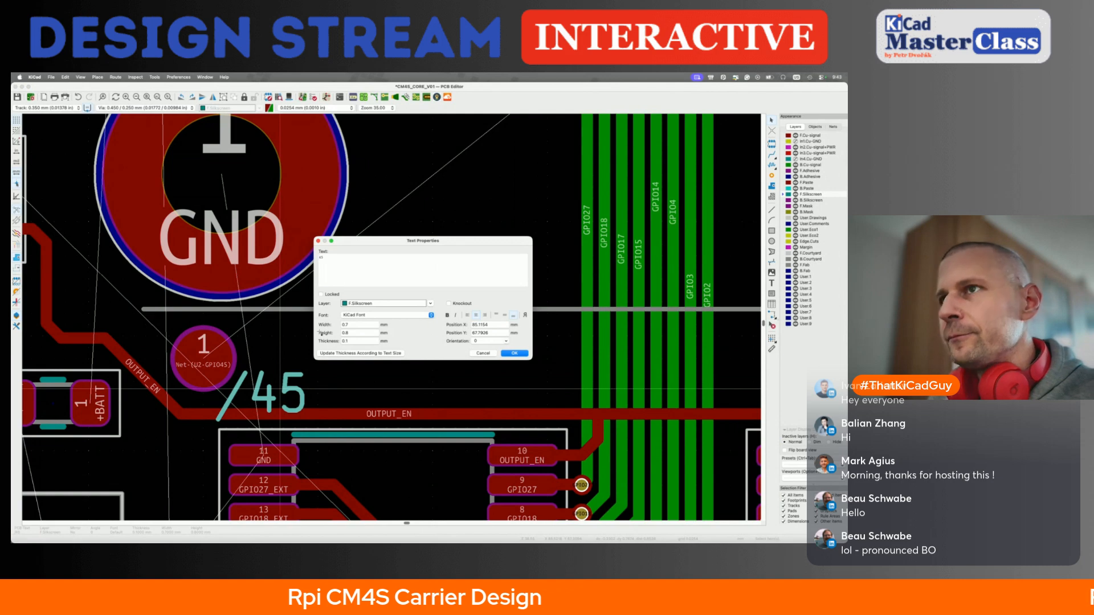
{"action": "left_click", "coordinate": [523, 352]}
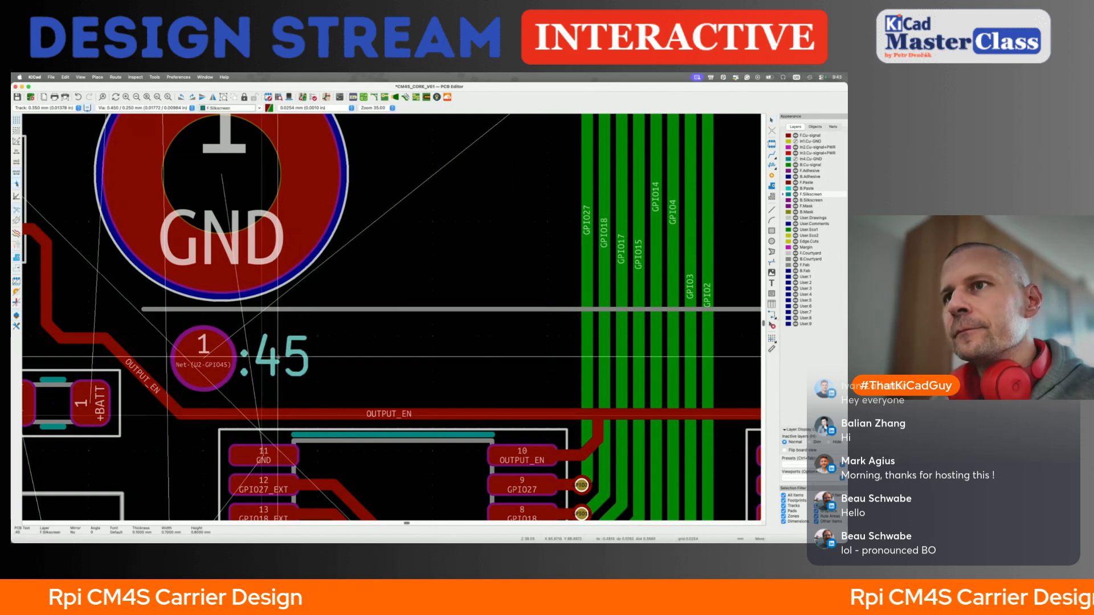
Change the test point label to lowercase io with 45 on a second line, and place it beside TP18
{"action": "double_click", "coordinate": [279, 357]}
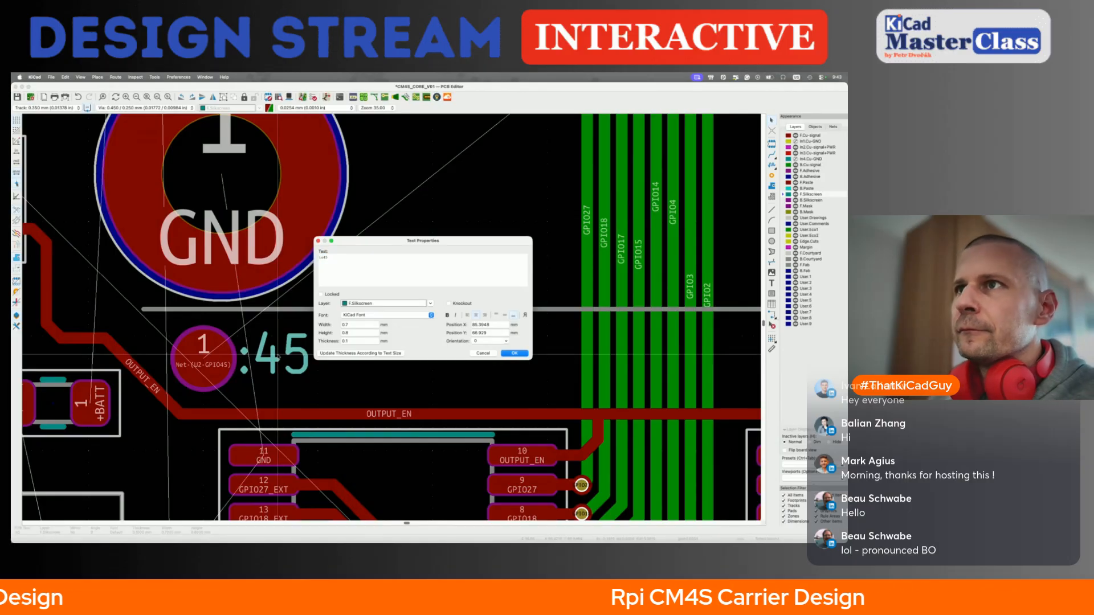
{"action": "left_click", "coordinate": [516, 354]}
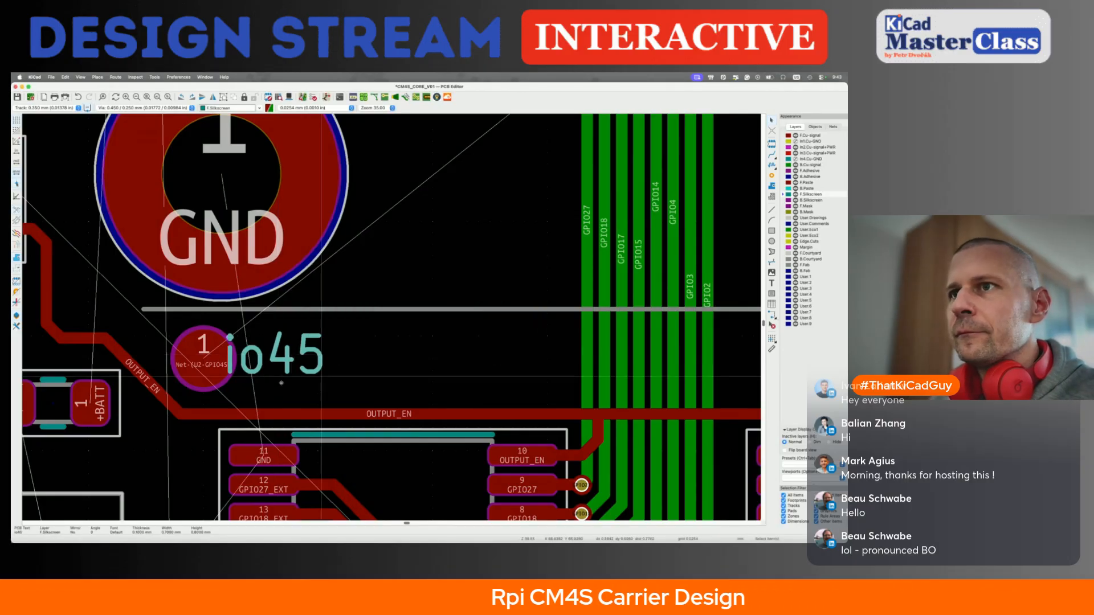
{"action": "left_click_drag", "start_coordinate": [291, 363], "coordinate": [312, 342]}
{"action": "double_click", "coordinate": [312, 342]}
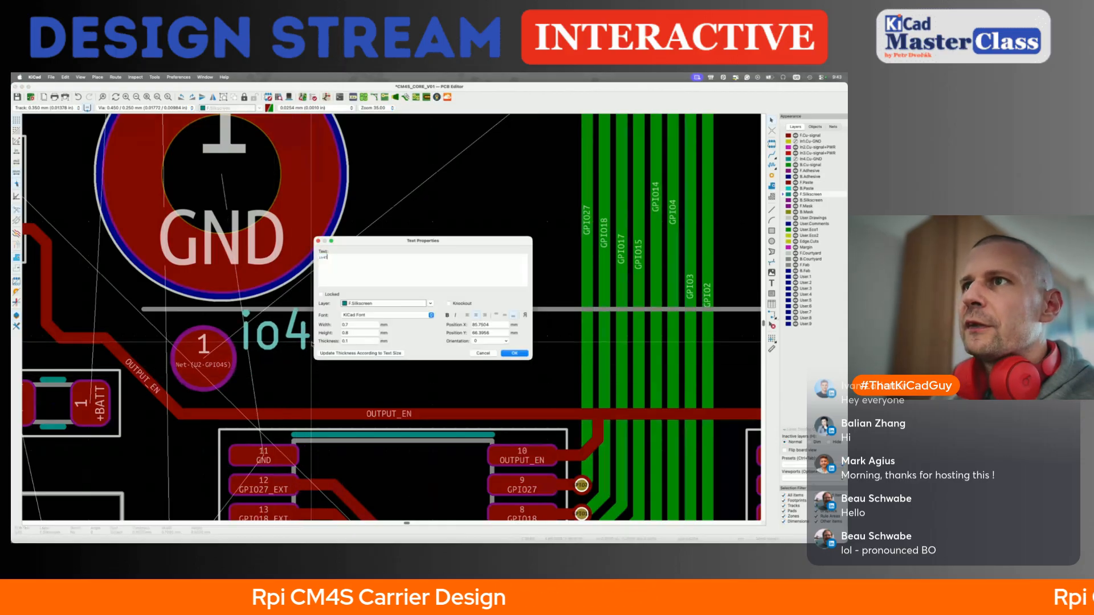
{"action": "left_click", "coordinate": [515, 353]}
{"action": "left_click_drag", "start_coordinate": [312, 337], "coordinate": [284, 389]}
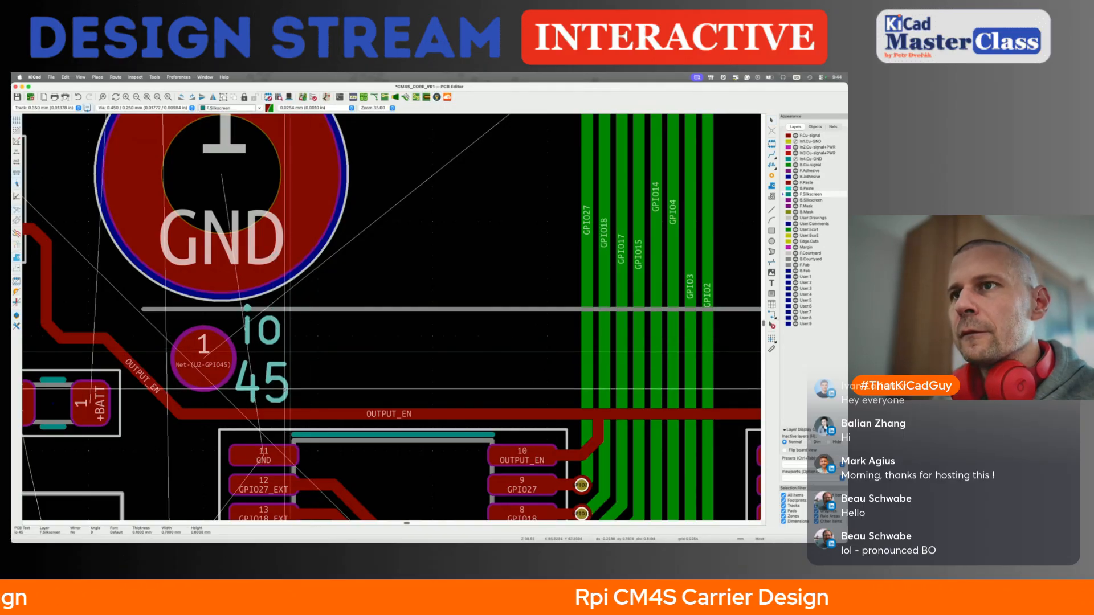
{"action": "left_click", "coordinate": [285, 388]}
Check the io 45 label in the 3D viewer and move it slightly down and left beside TP18
{"action": "key", "text": "alt+3"}
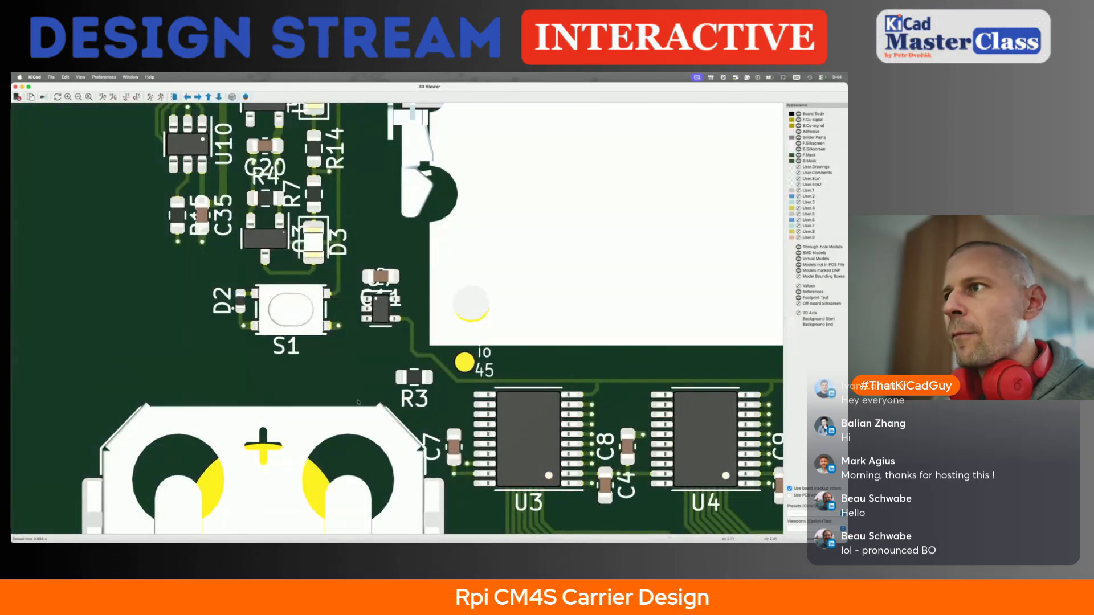
{"action": "key", "text": "super+w"}
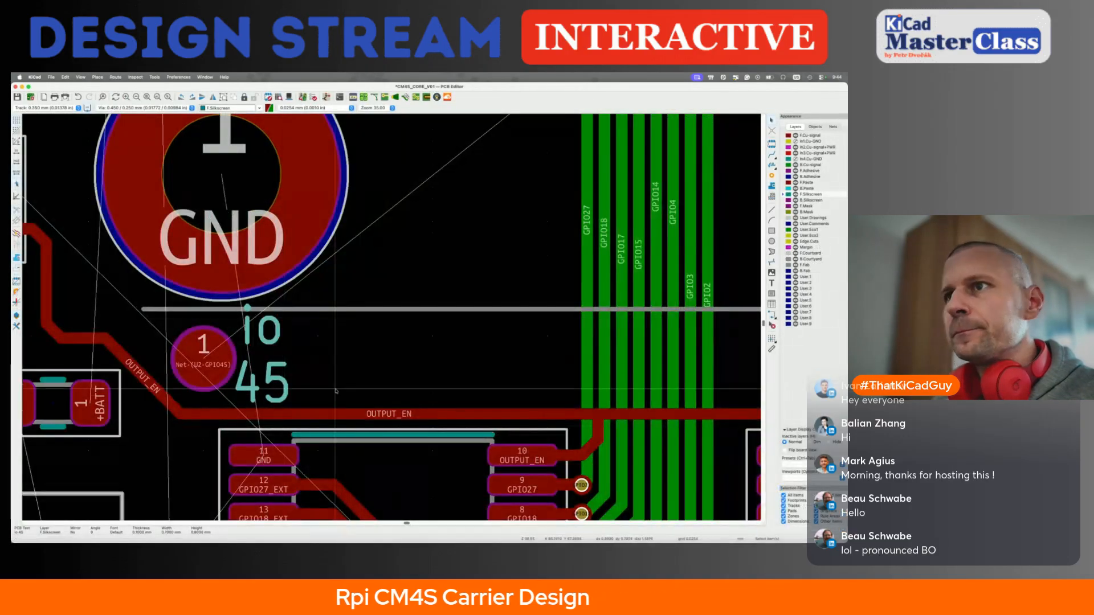
{"action": "key", "text": "m"}
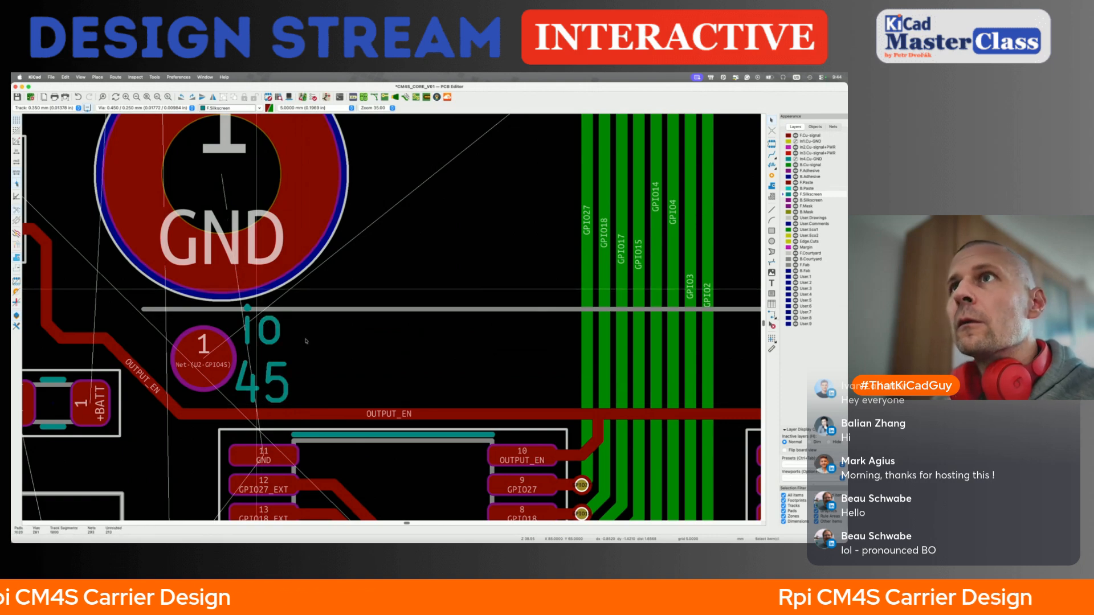
{"action": "key", "text": "Escape"}
{"action": "key", "text": "m"}
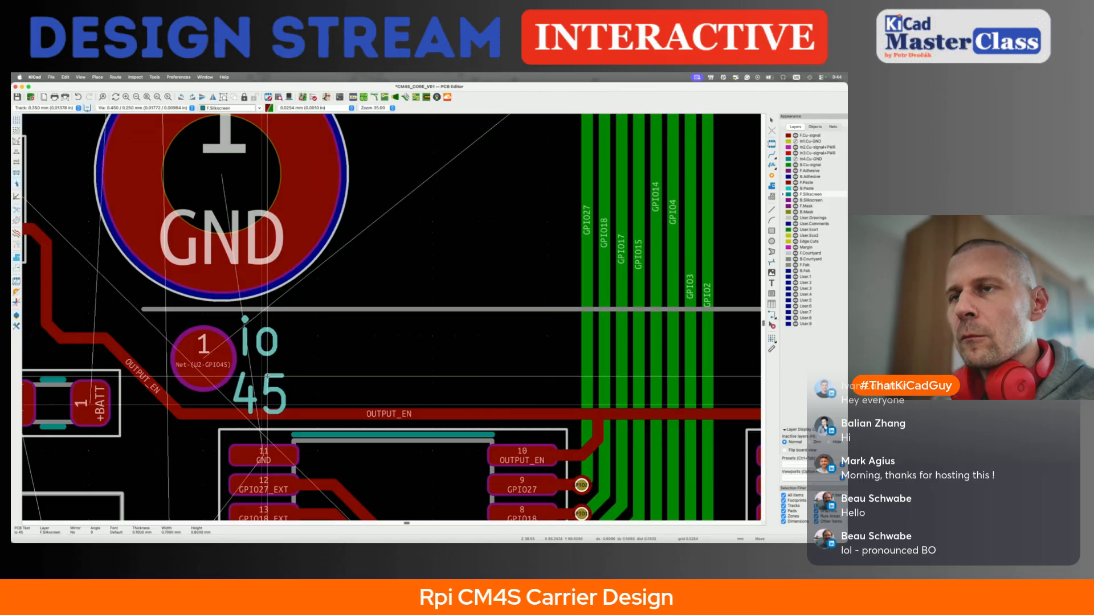
{"action": "left_click", "coordinate": [268, 376]}
{"action": "key", "text": "alt+3"}
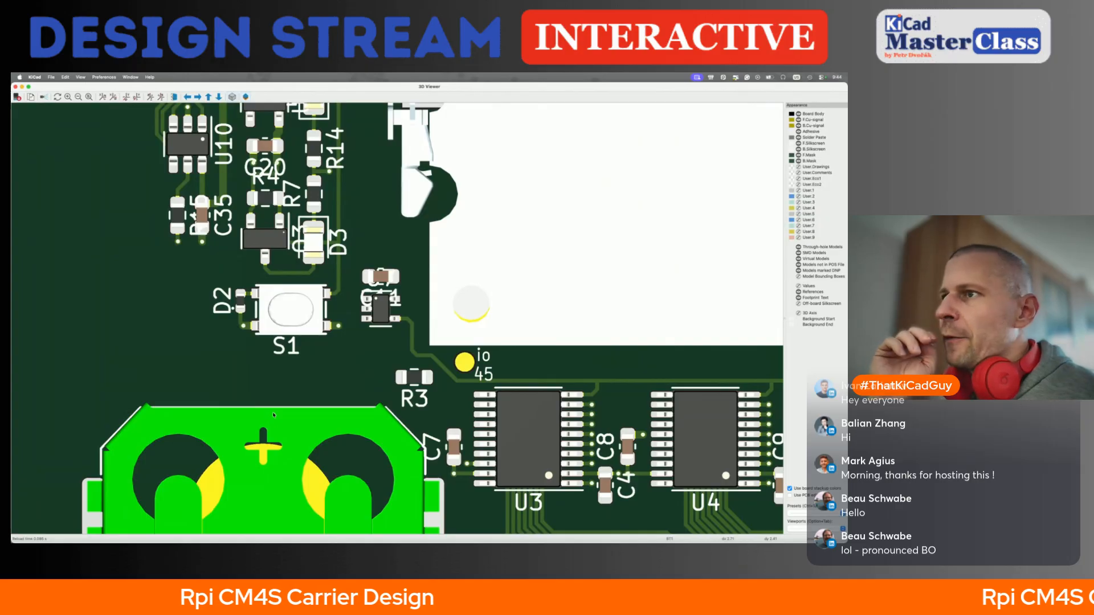
{"action": "key", "text": "super+w"}
{"action": "left_click", "coordinate": [164, 370]}
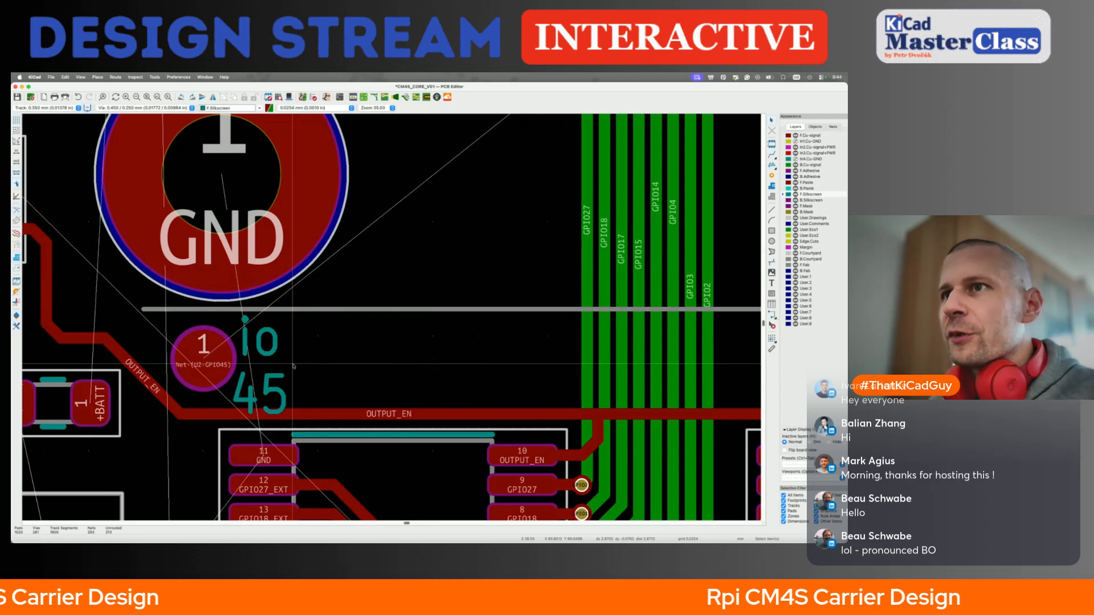
Move the +BATT resistor R3 up and left, directly below the small IC that feeds the OUTPUT_EN track
{"action": "scroll", "coordinate": [294, 367], "scroll_direction": "down", "scroll_amount": 3}
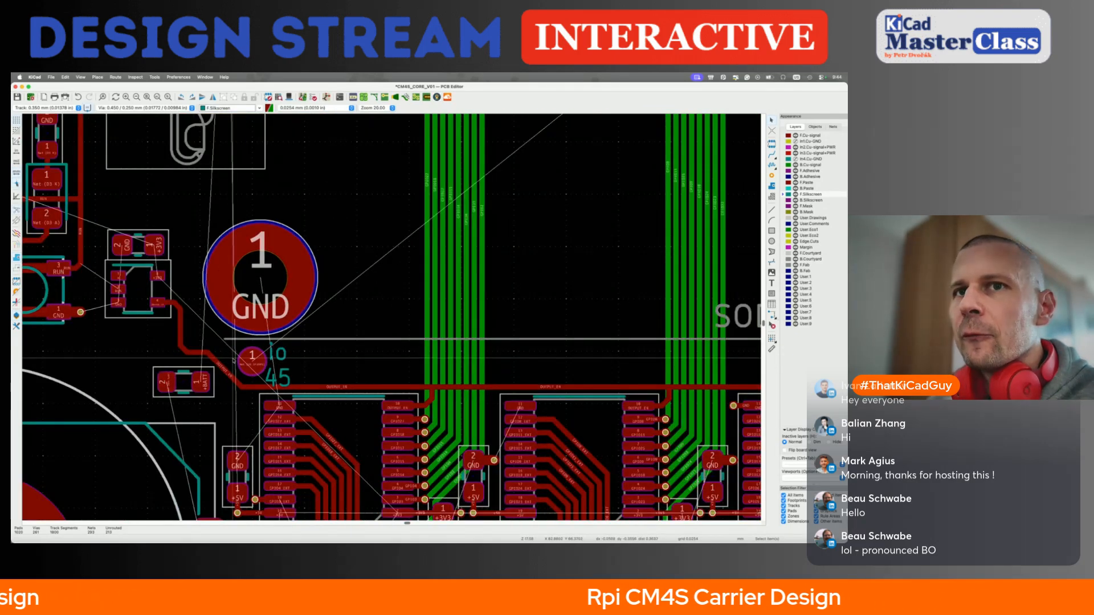
{"action": "scroll", "coordinate": [391, 317], "scroll_direction": "right", "scroll_amount": 15}
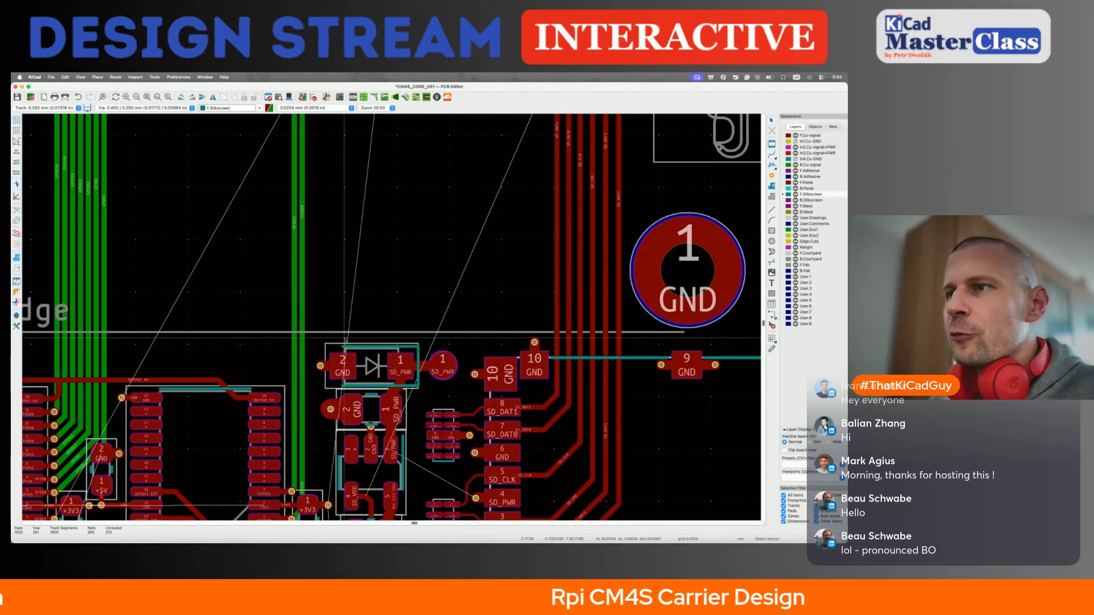
{"action": "scroll", "coordinate": [354, 339], "scroll_direction": "left", "scroll_amount": 15}
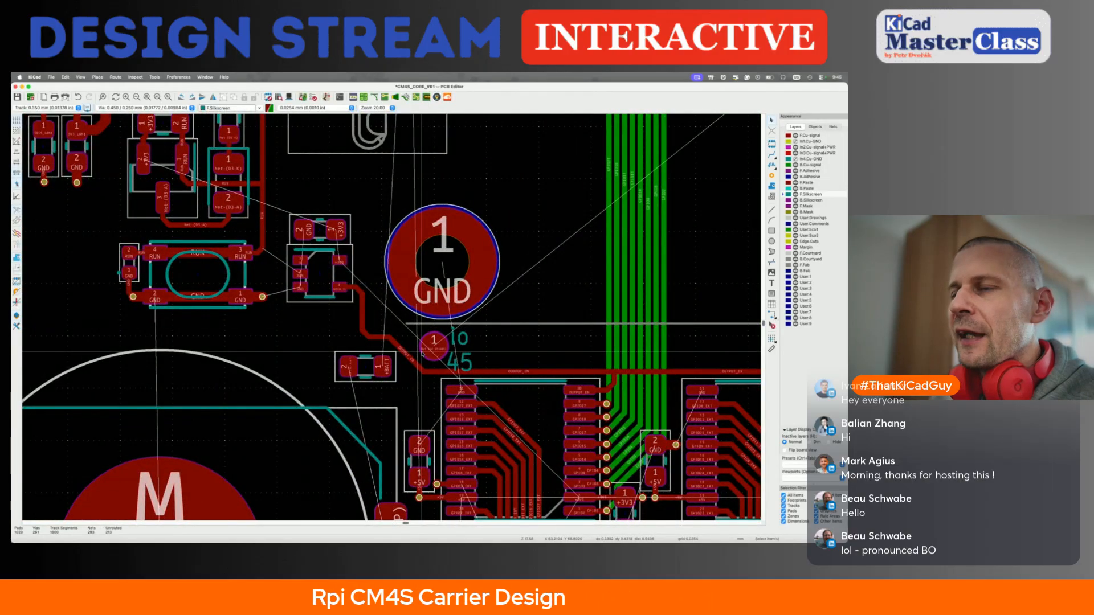
{"action": "left_click", "coordinate": [378, 377]}
{"action": "key", "text": "m"}
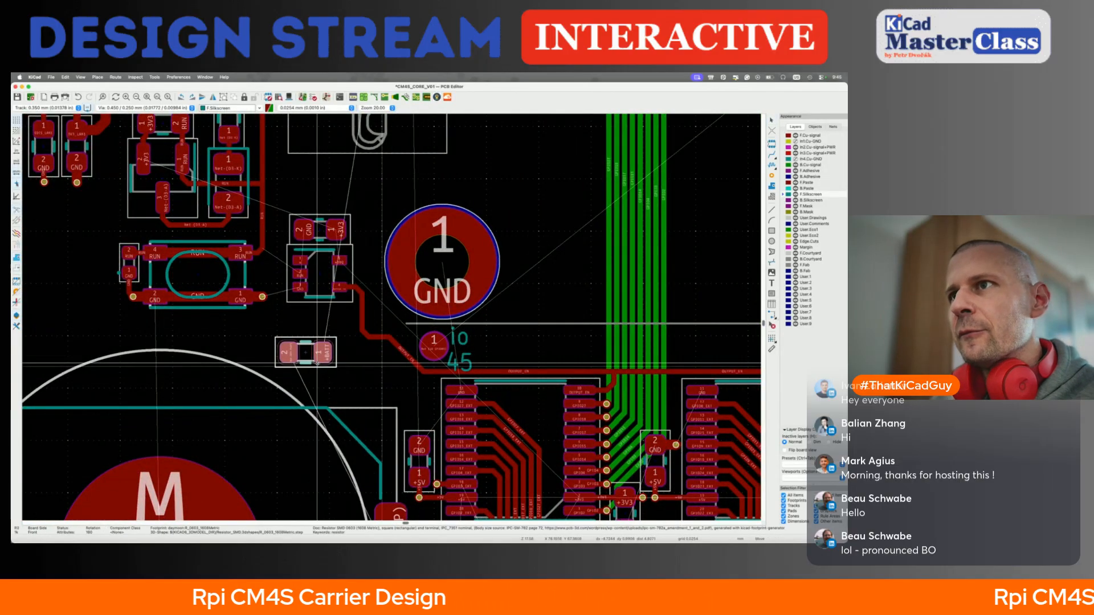
{"action": "left_click", "coordinate": [319, 333]}
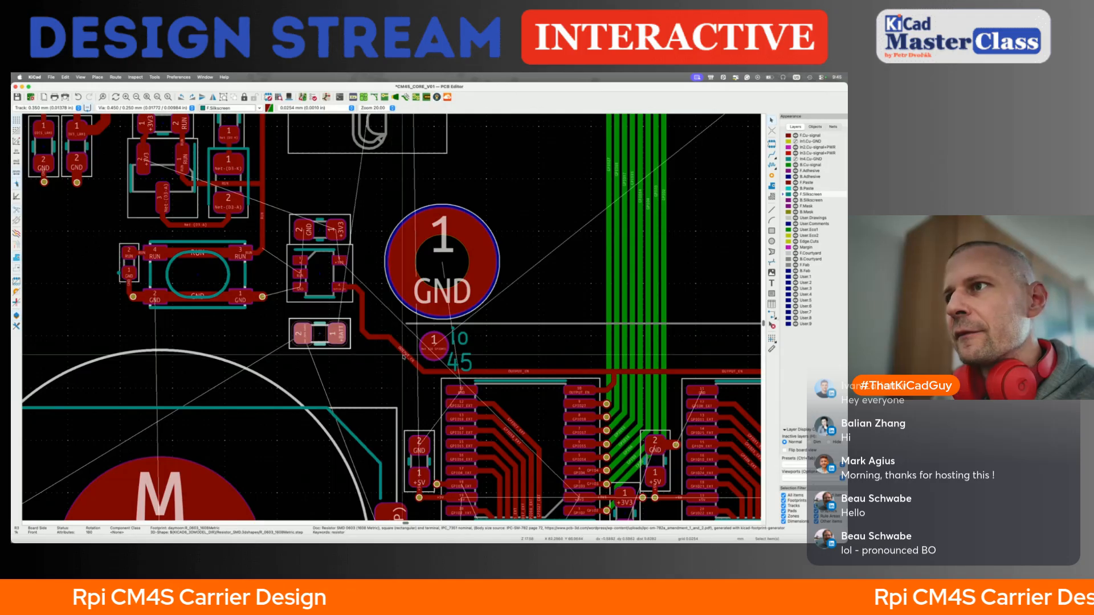
Drag the OUTPUT_EN track's diagonal segment down and left into the space freed by resistor R3
{"action": "left_click", "coordinate": [403, 355]}
{"action": "key", "text": "Escape"}
{"action": "left_click", "coordinate": [402, 355]}
{"action": "key", "text": "d"}
{"action": "left_click", "coordinate": [393, 360]}
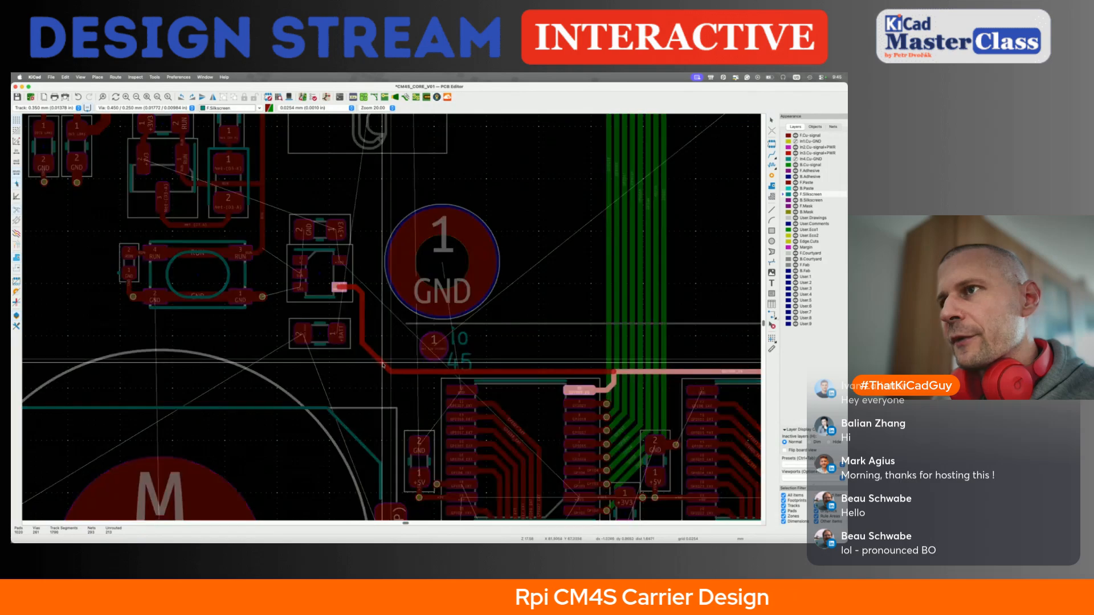
{"action": "left_click", "coordinate": [373, 362]}
Move test point TP18 together with its io 45 label left, closer to the OUTPUT_EN track's diagonal segment
{"action": "left_click", "coordinate": [428, 347]}
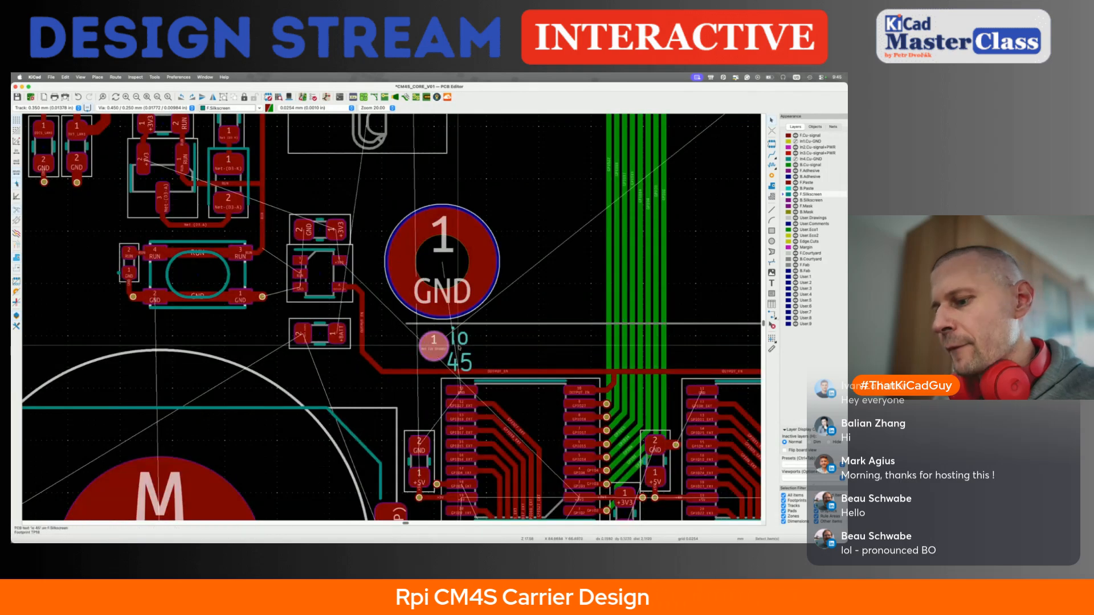
{"action": "key", "text": "m"}
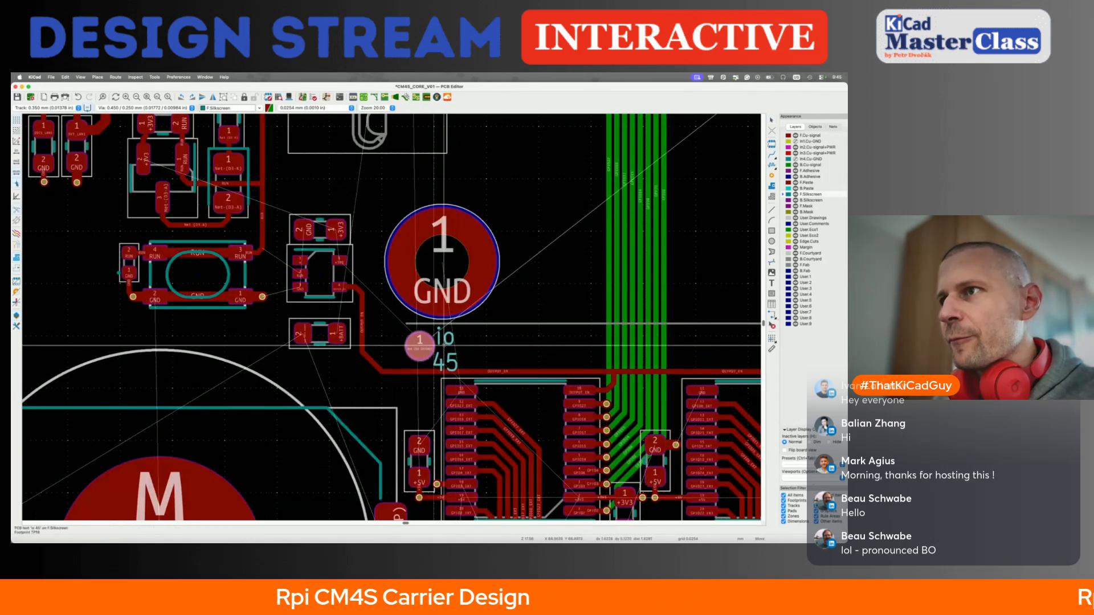
{"action": "left_click", "coordinate": [400, 346]}
{"action": "scroll", "coordinate": [400, 346], "scroll_direction": "down", "scroll_amount": 5}
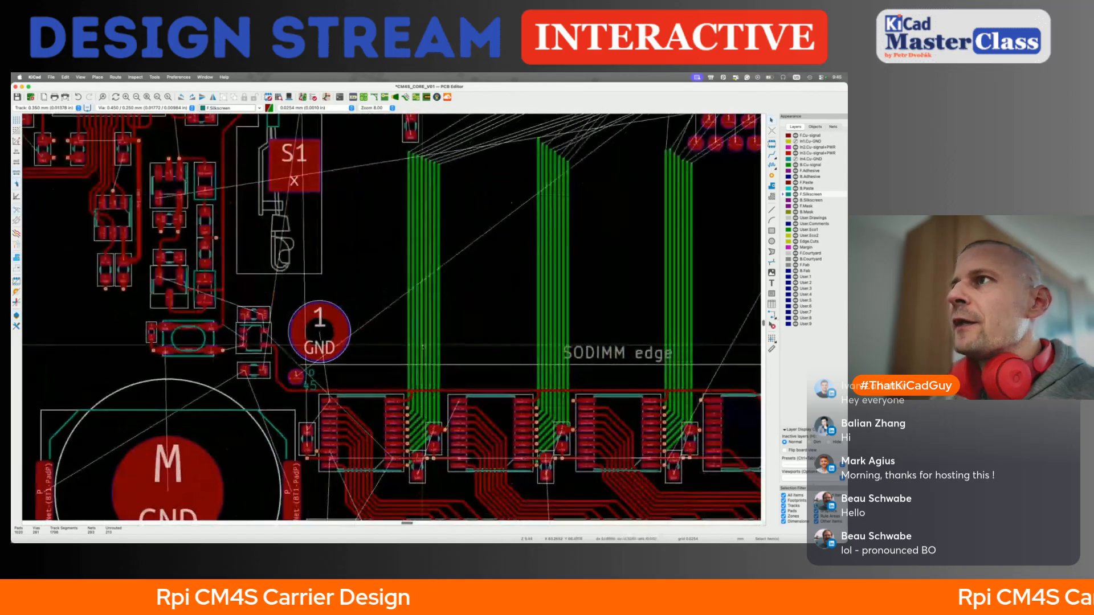
{"action": "scroll", "coordinate": [327, 369], "scroll_direction": "down", "scroll_amount": 1}
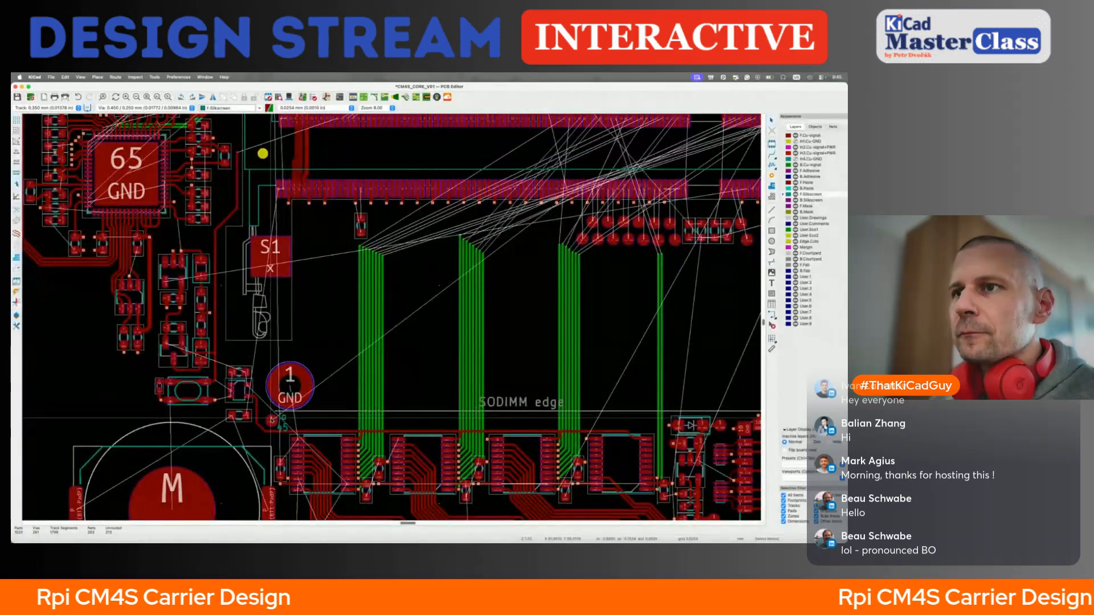
{"action": "scroll", "coordinate": [272, 419], "scroll_direction": "up", "scroll_amount": 4}
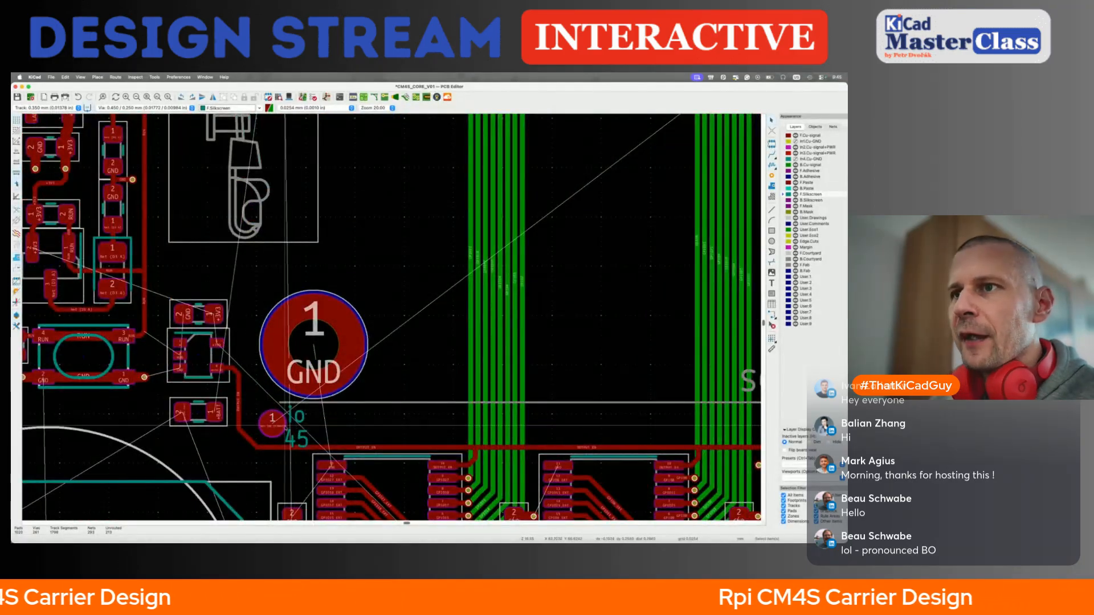
Move the GPIO44 test point TP17 from the cluster below the connector to just beside the io 45 label, level with TP18
{"action": "scroll", "coordinate": [279, 427], "scroll_direction": "down", "scroll_amount": 2}
{"action": "middle_click_drag", "start_coordinate": [279, 427], "coordinate": [90, 525]}
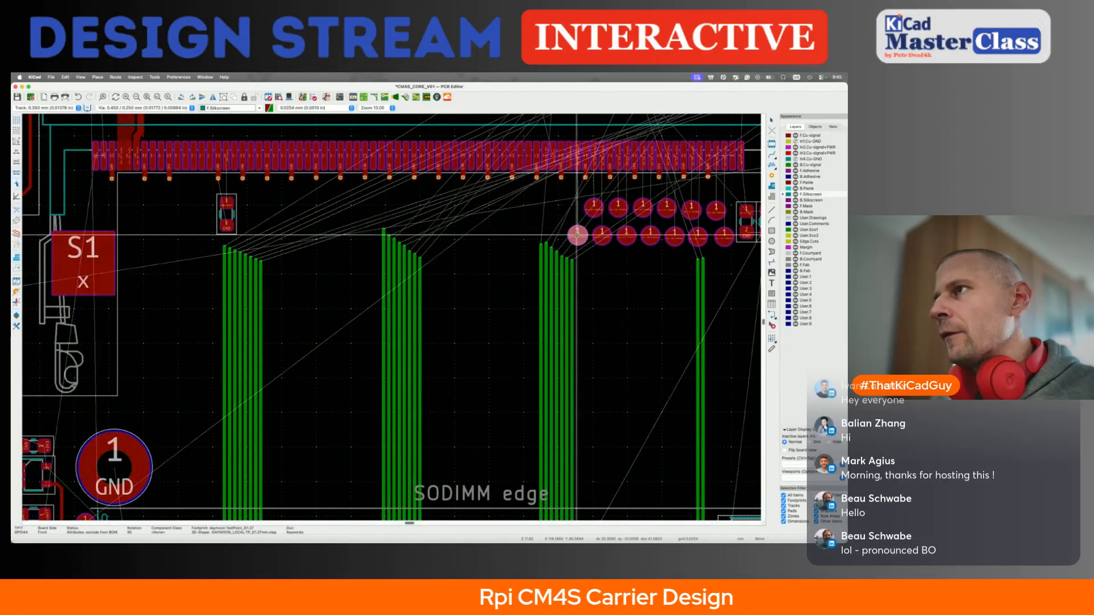
{"action": "scroll", "coordinate": [576, 235], "scroll_direction": "down", "scroll_amount": 2}
{"action": "scroll", "coordinate": [575, 235], "scroll_direction": "down", "scroll_amount": 1}
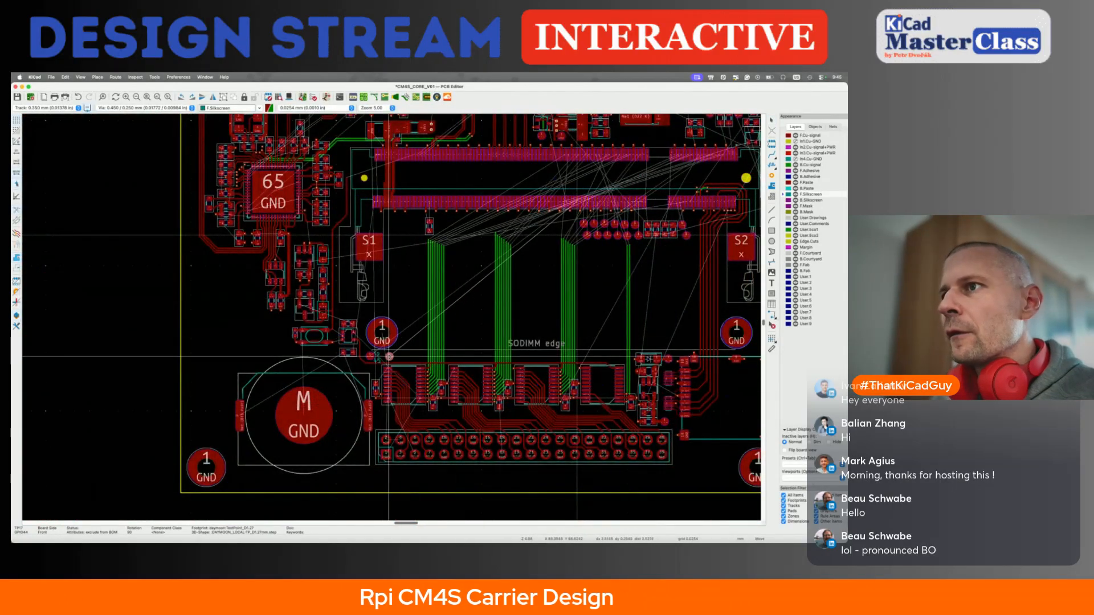
{"action": "scroll", "coordinate": [377, 358], "scroll_direction": "up", "scroll_amount": 3}
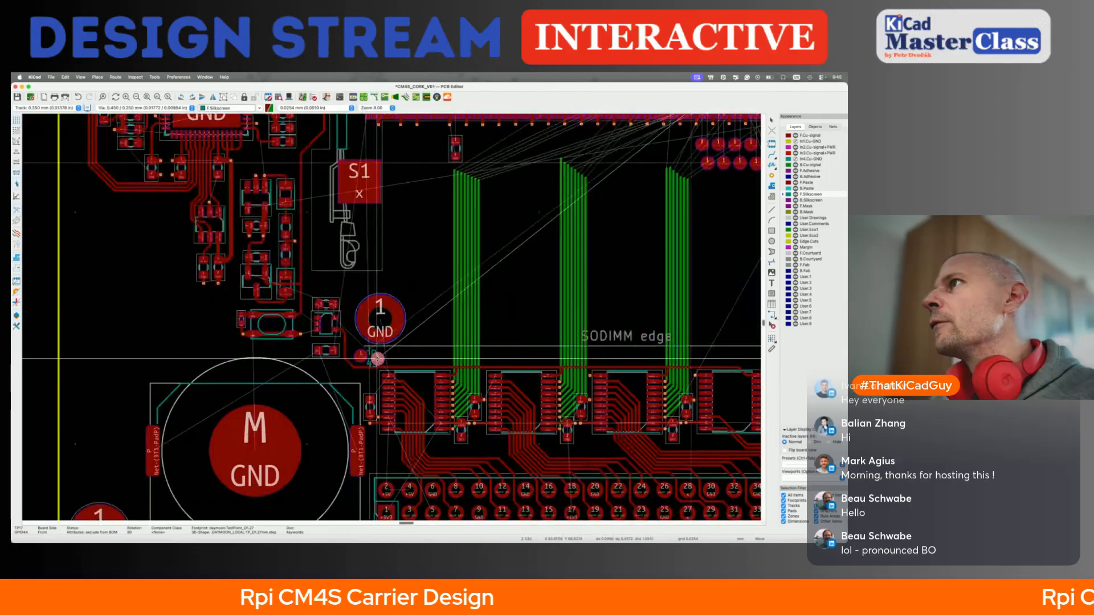
{"action": "scroll", "coordinate": [377, 358], "scroll_direction": "up", "scroll_amount": 3}
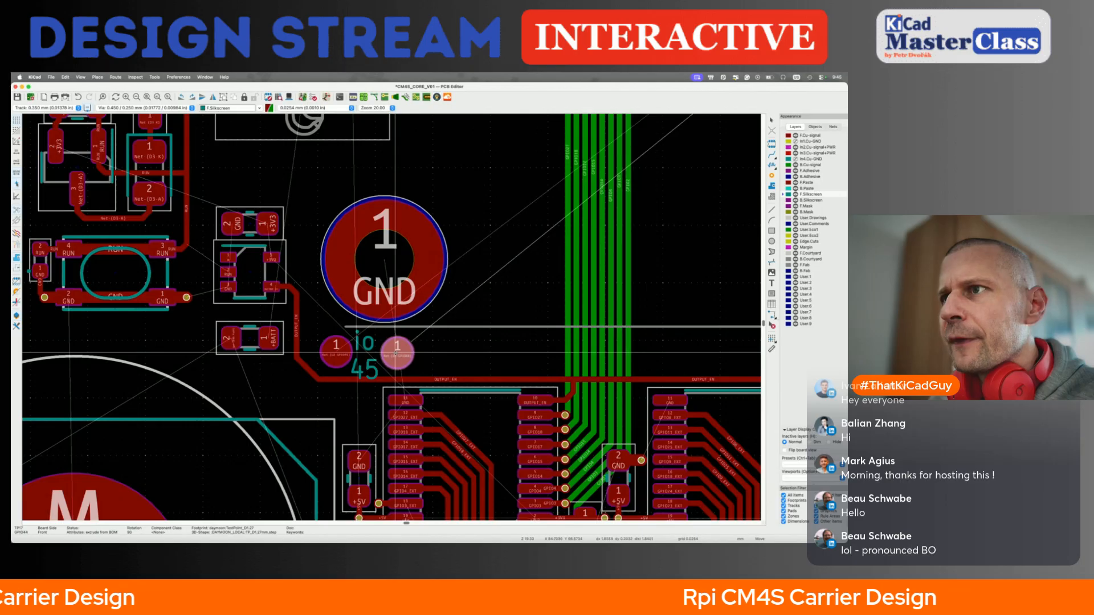
{"action": "key", "text": "Escape"}
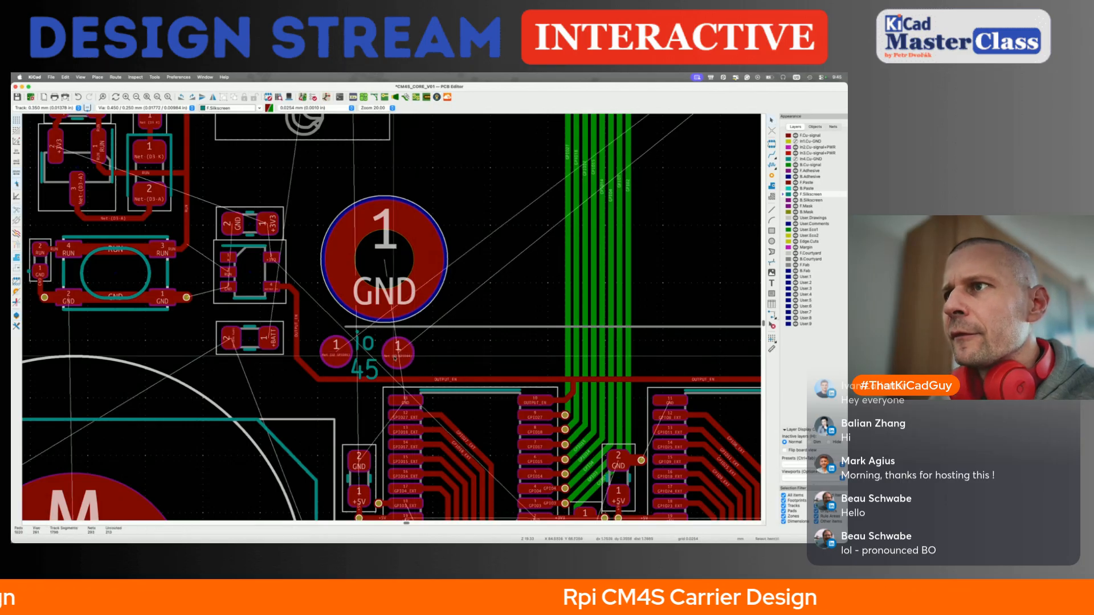
Work out the horizontal spacing between TP17 and TP18 from their footprint positions by subtracting 84.8304 from TP18's X value
{"action": "scroll", "coordinate": [428, 354], "scroll_direction": "up", "scroll_amount": 3}
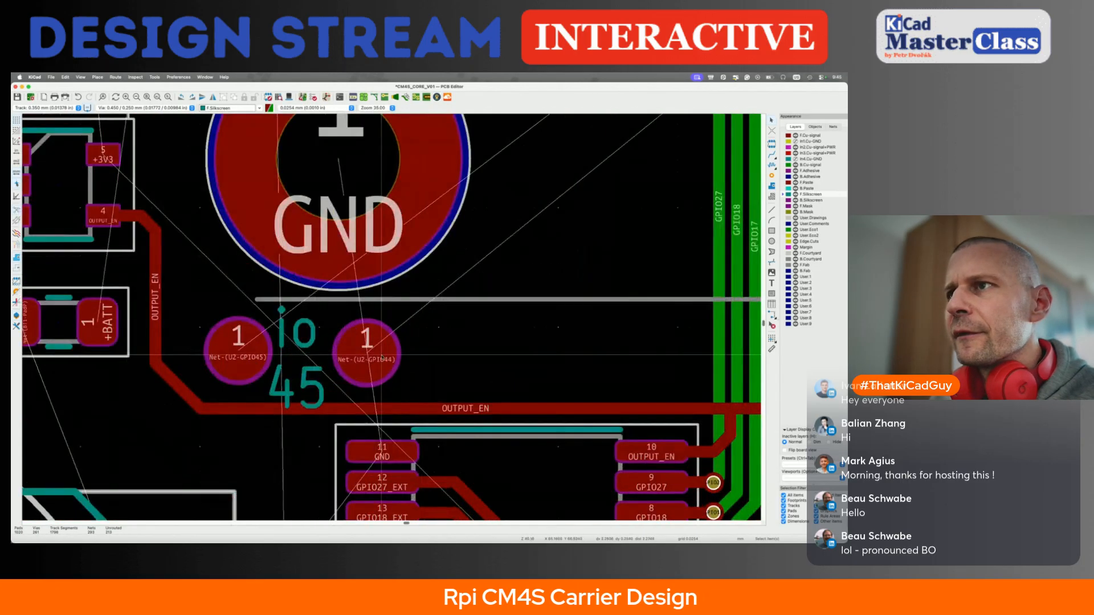
{"action": "left_click", "coordinate": [374, 357]}
{"action": "key", "text": "e"}
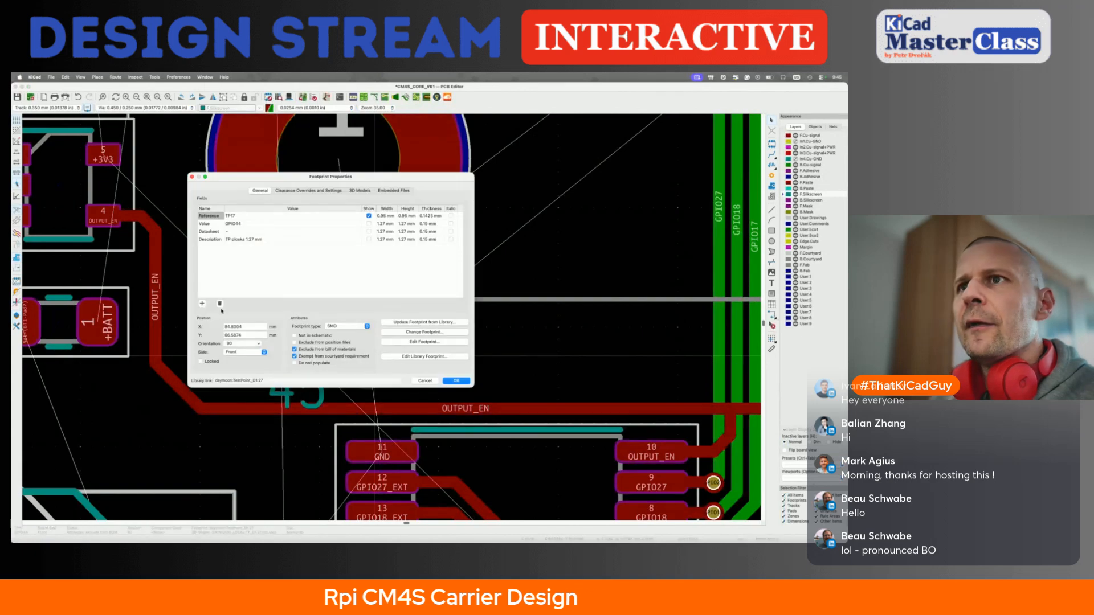
{"action": "key", "text": "Escape"}
{"action": "left_click", "coordinate": [239, 356]}
{"action": "key", "text": "e"}
{"action": "left_click", "coordinate": [258, 327]}
{"action": "type", "text": "-"}
{"action": "type", "text": "84.8304"}
{"action": "key", "text": "Tab"}
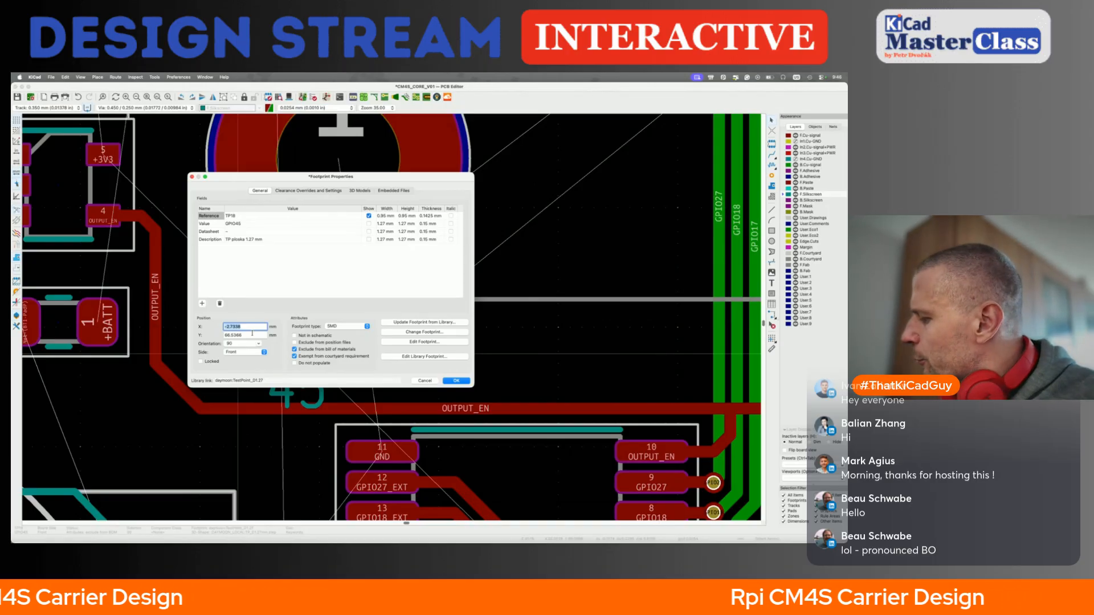
{"action": "key", "text": "Return"}
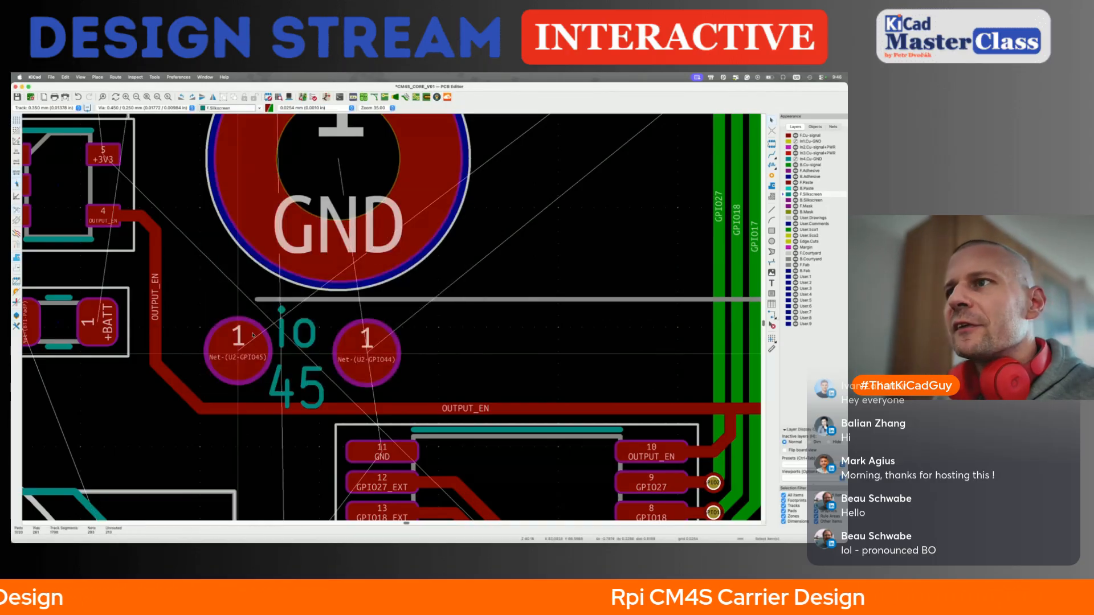
Position TP17 relative to test point TP18 with an X offset of 2.87 mm and a Y offset of 0
{"action": "left_click", "coordinate": [378, 353]}
{"action": "key", "text": "shift+p"}
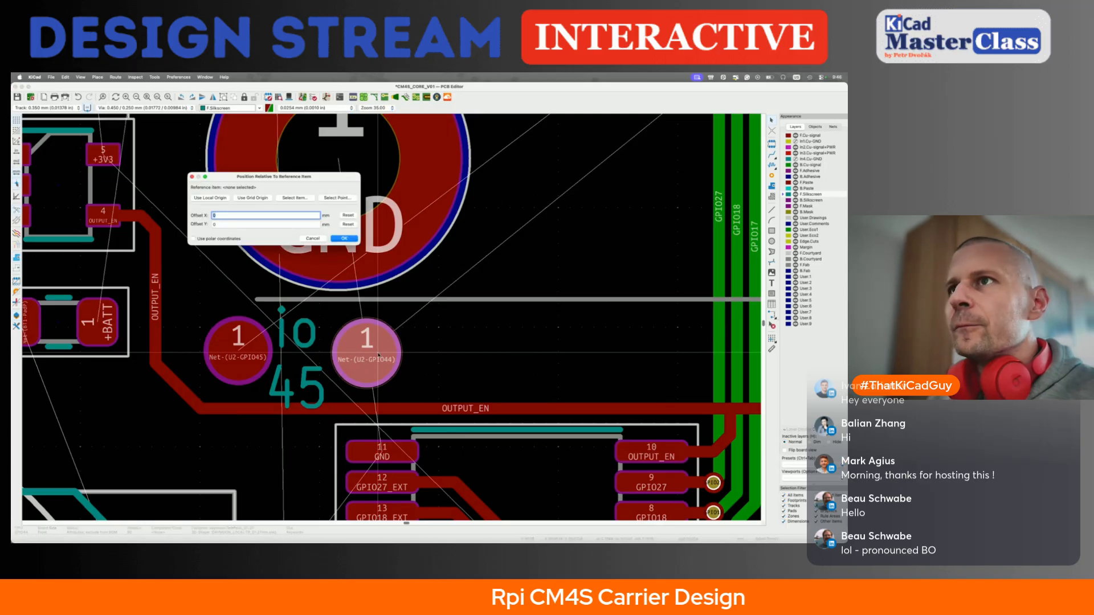
{"action": "left_click", "coordinate": [294, 200]}
{"action": "left_click", "coordinate": [236, 342]}
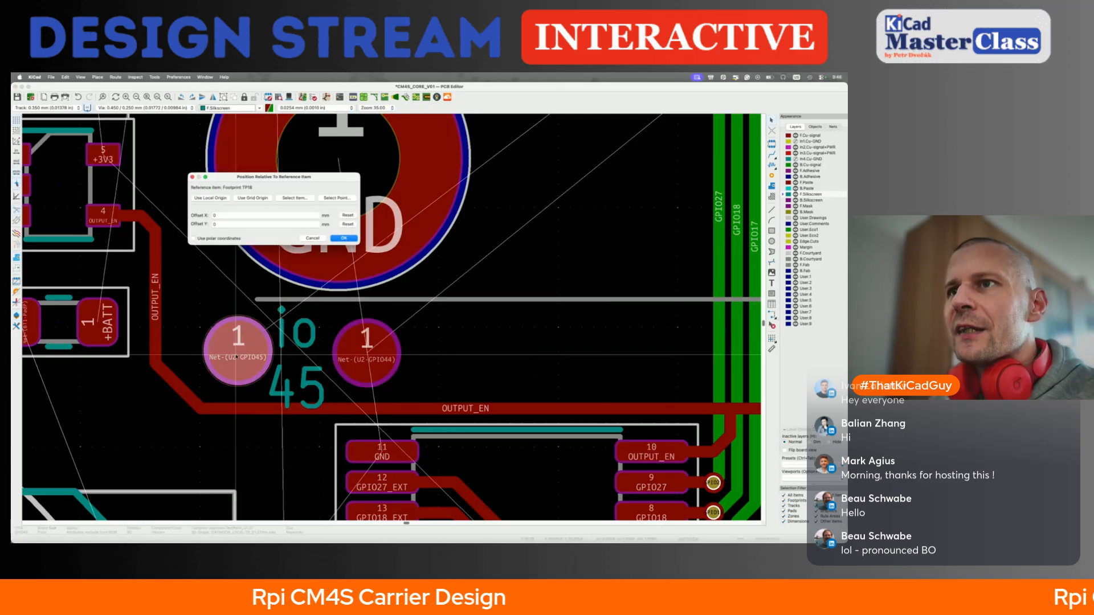
{"action": "left_click", "coordinate": [283, 217]}
{"action": "type", "text": "2.87*1"}
{"action": "left_click", "coordinate": [352, 240]}
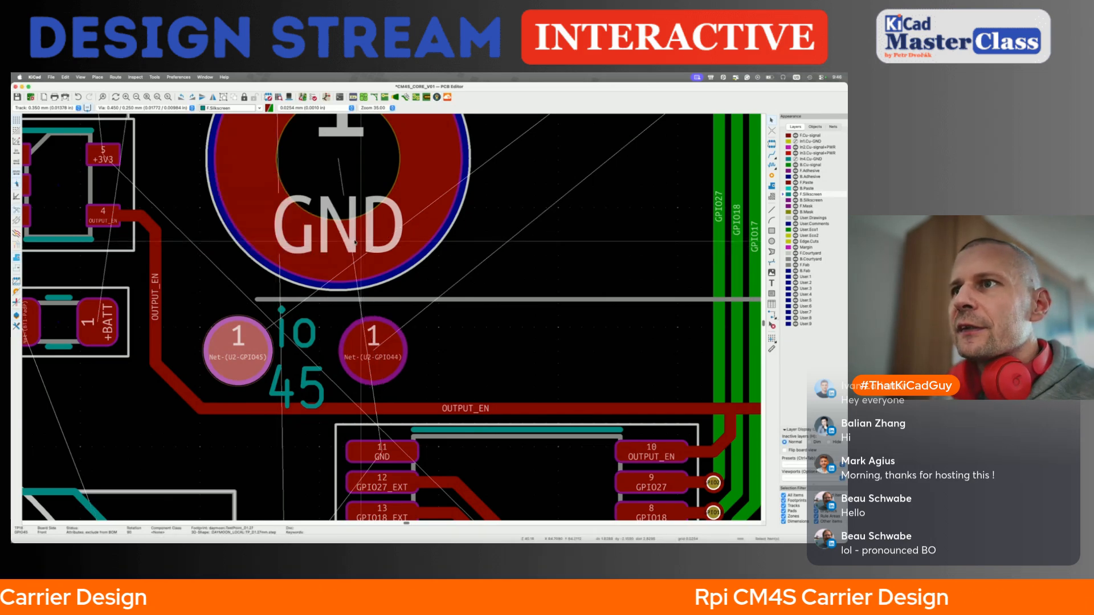
Place the next two GPIO test points in TP18's row, at X offsets of 2.87*2 and 2.87*3 mm from TP18
{"action": "scroll", "coordinate": [376, 349], "scroll_direction": "down", "scroll_amount": 5}
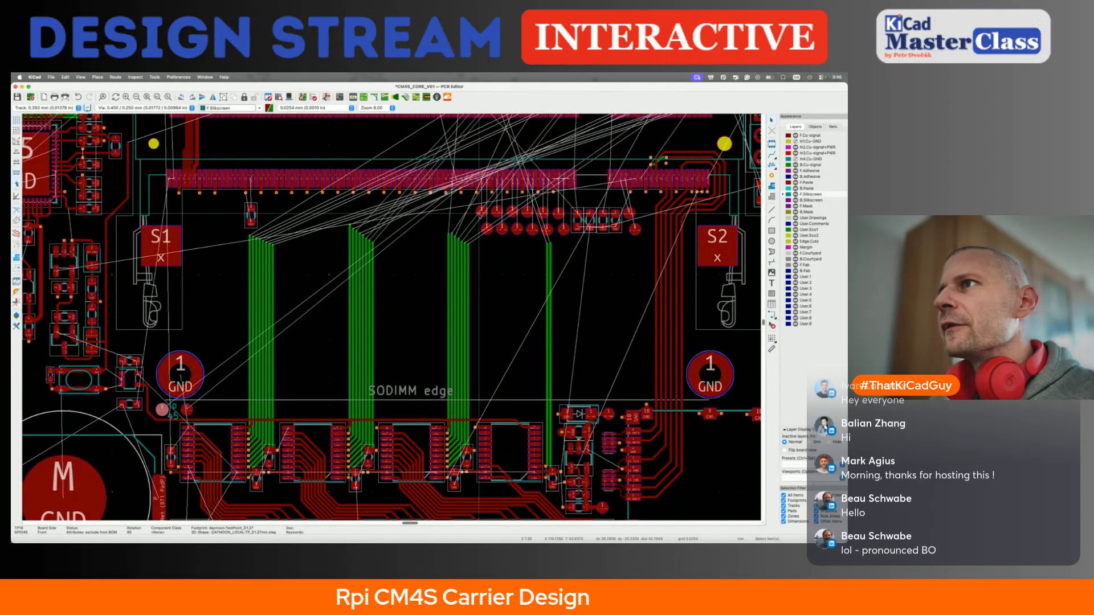
{"action": "key", "text": "shift+p"}
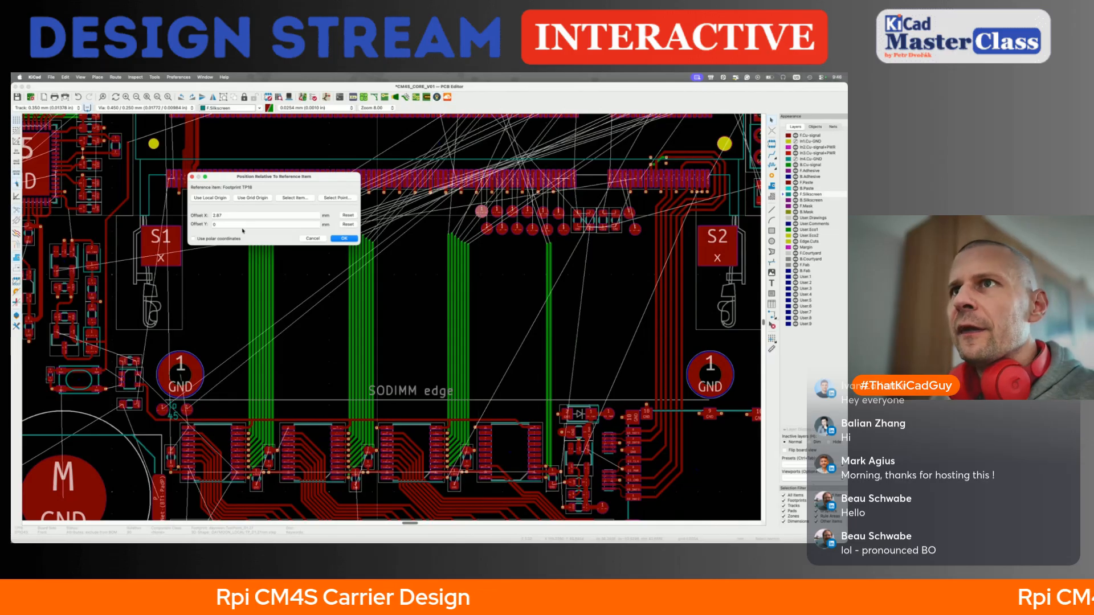
{"action": "type", "text": "*2"}
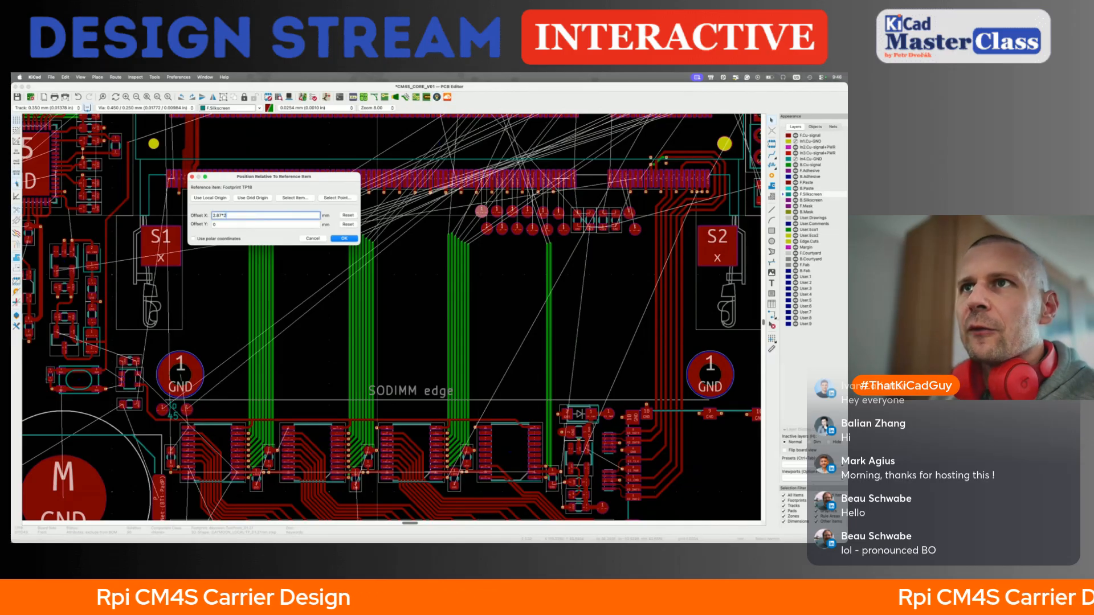
{"action": "left_click", "coordinate": [344, 239]}
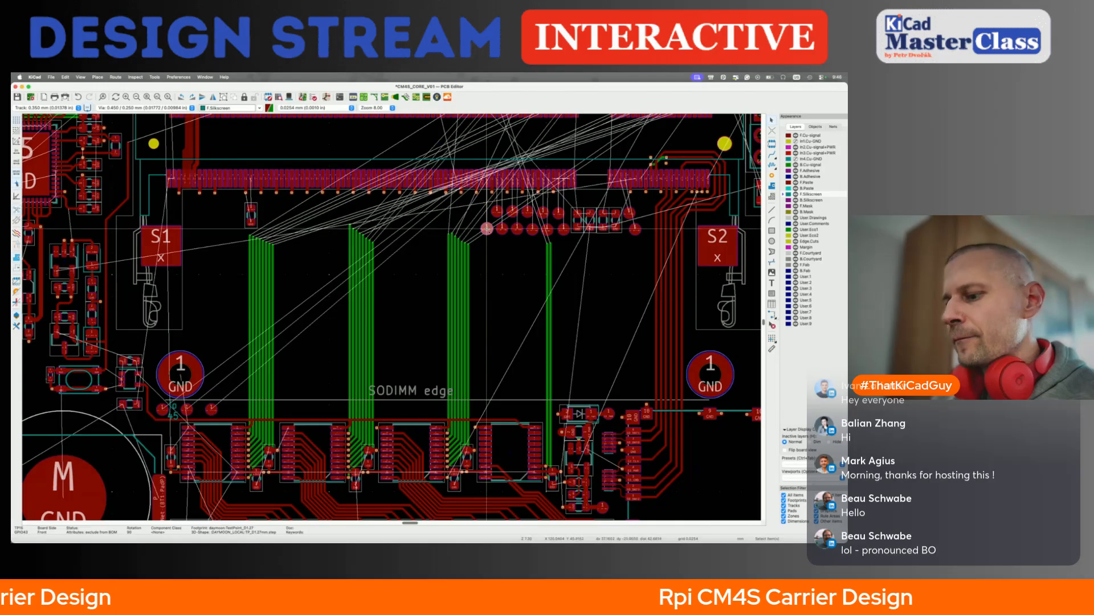
{"action": "key", "text": "shift+p"}
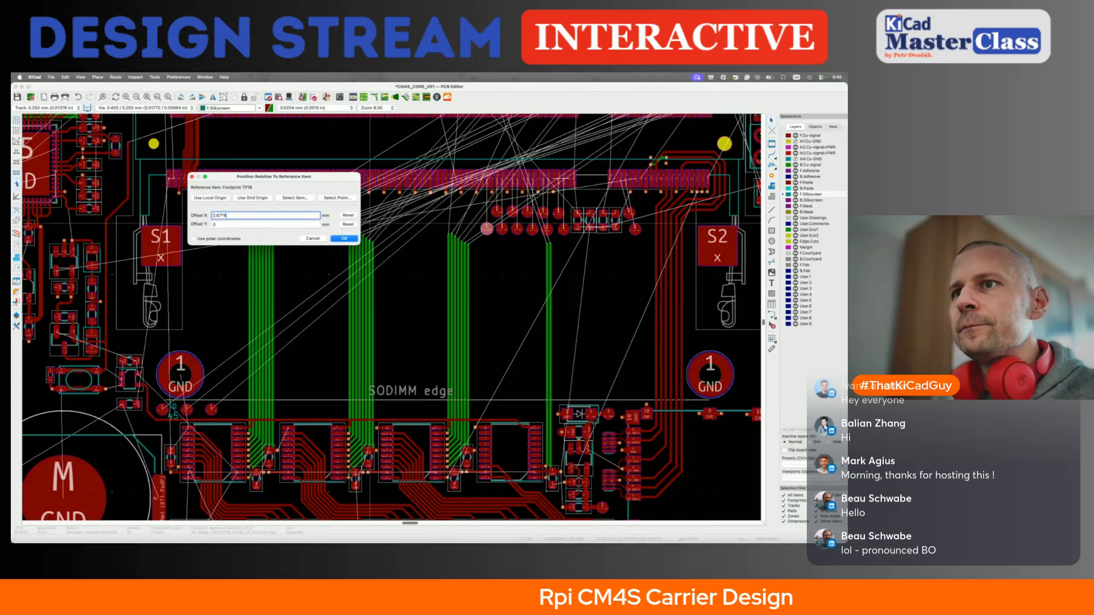
{"action": "type", "text": "2.87*4"}
{"action": "key", "text": "Return"}
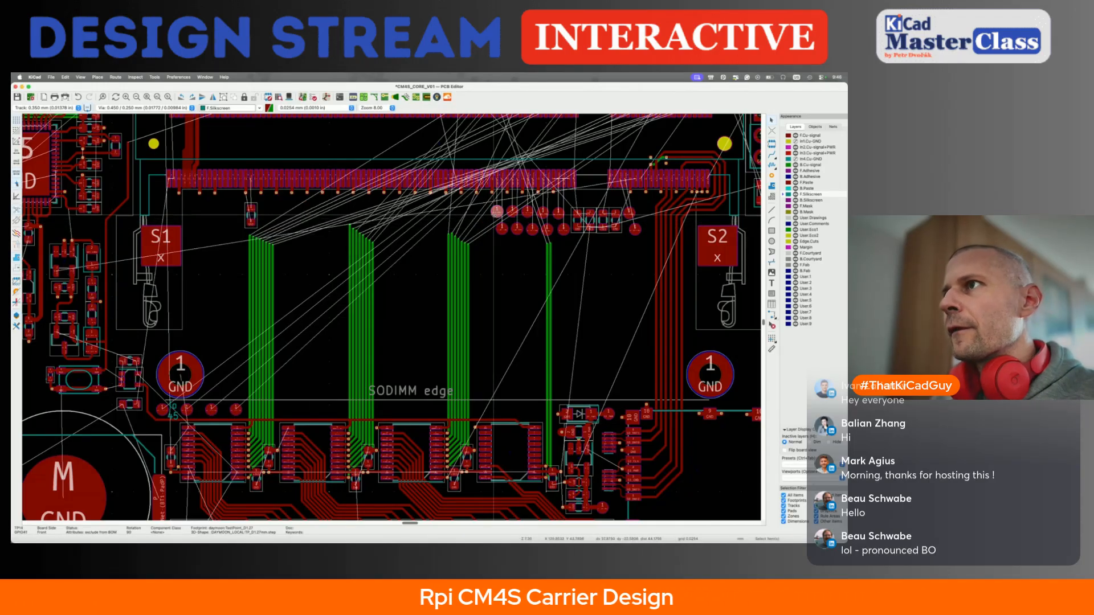
Place the following two GPIO test points in the row, at X offsets of 2.87*4 and 2.87*5 mm from TP18
{"action": "key", "text": "shift+p"}
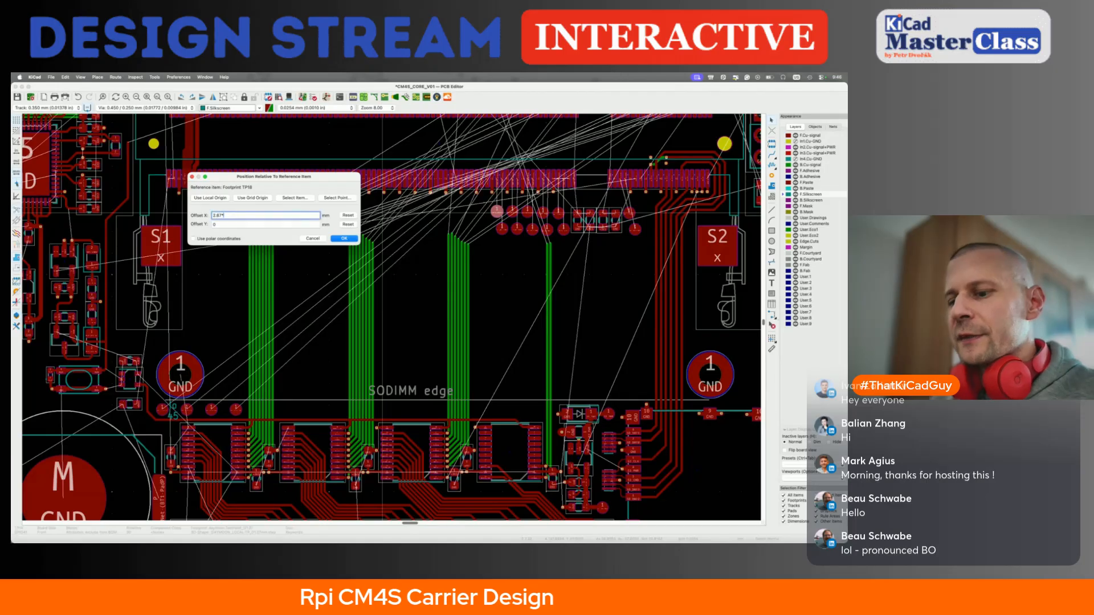
{"action": "type", "text": "2.87*3"}
{"action": "key", "text": "Return"}
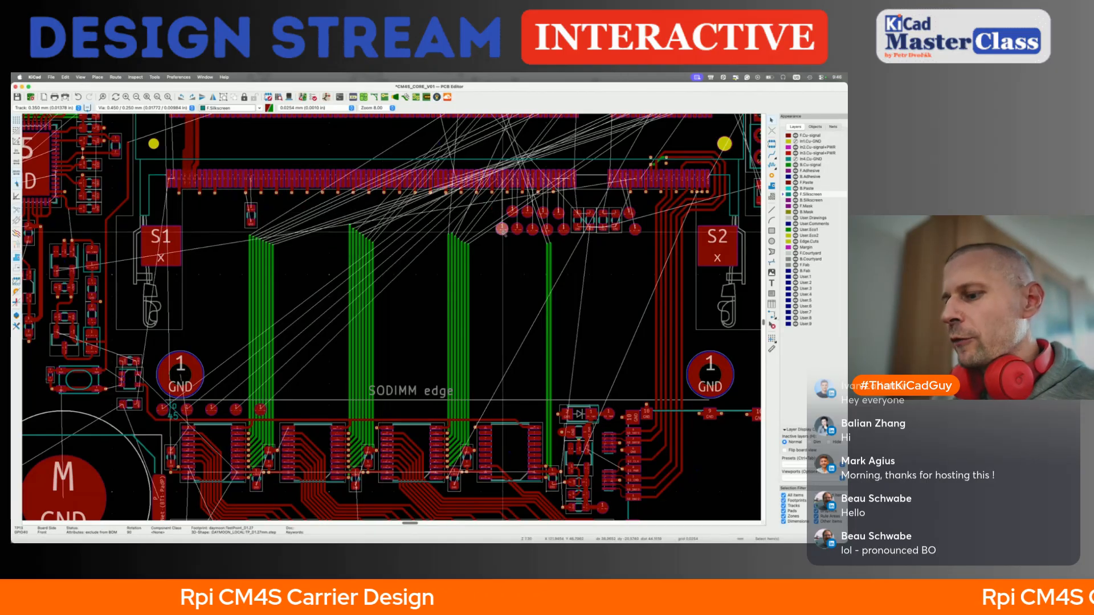
{"action": "key", "text": "shift+p"}
{"action": "type", "text": "2.87*"}
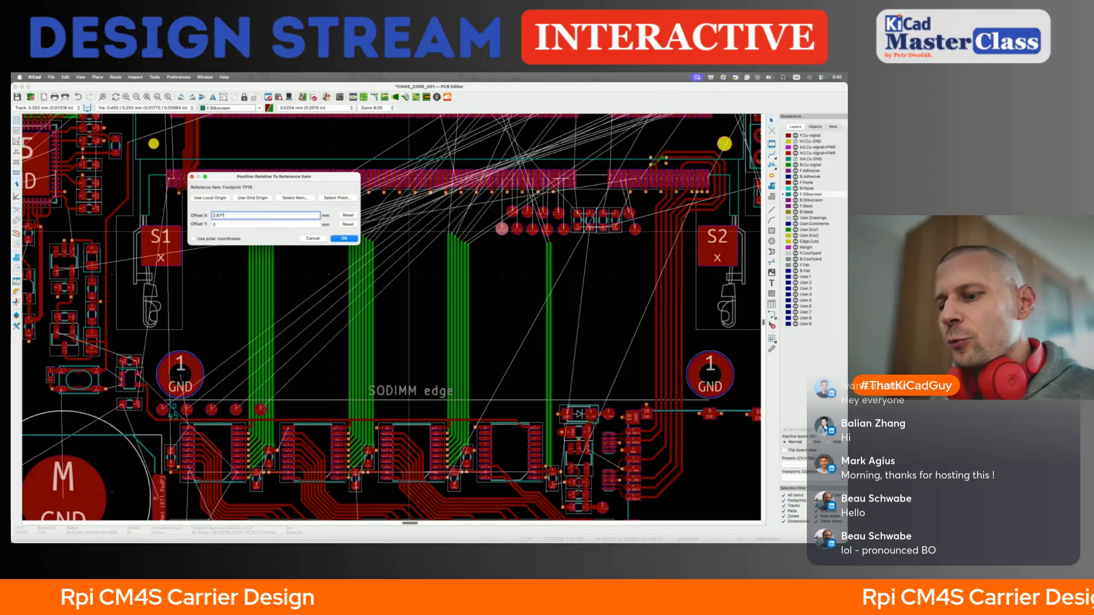
{"action": "type", "text": "5"}
{"action": "key", "text": "Return"}
Position two more GPIO test points from the cluster relative to TP18, at X offsets of 2.87*6 and 2.87*7 mm
{"action": "left_click", "coordinate": [507, 214]}
{"action": "left_click", "coordinate": [512, 211]}
{"action": "key", "text": "shift+p"}
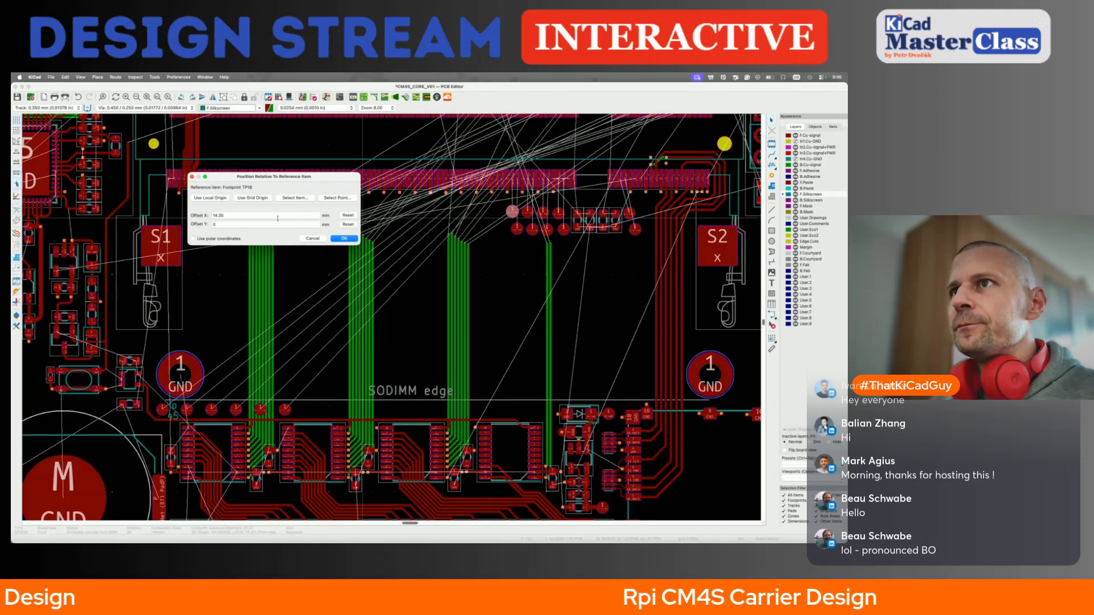
{"action": "type", "text": "2.87*6"}
{"action": "key", "text": "Return"}
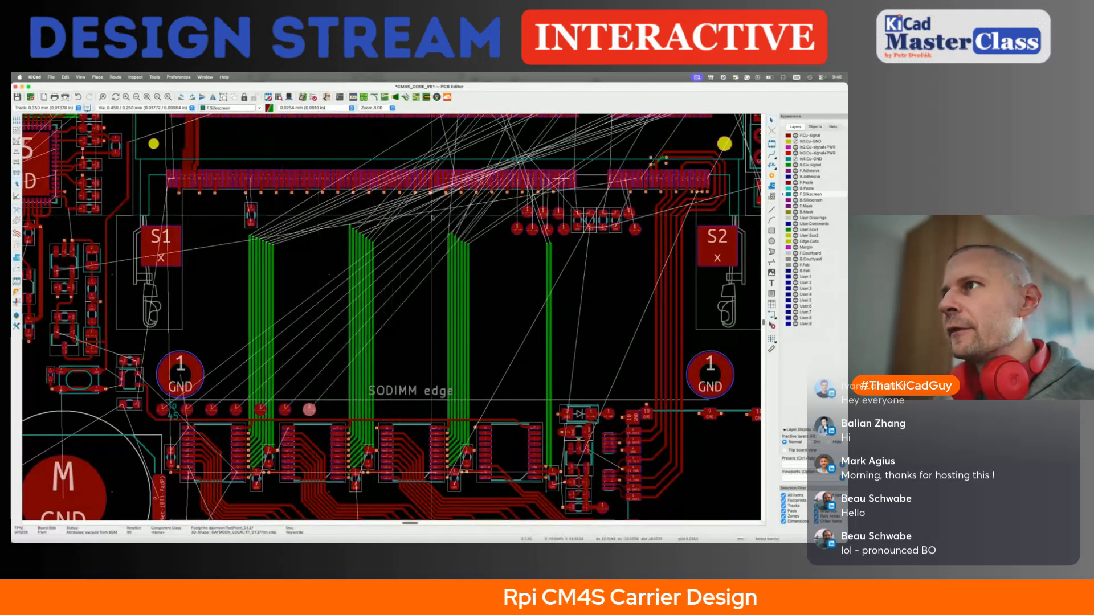
{"action": "key", "text": "shift+p"}
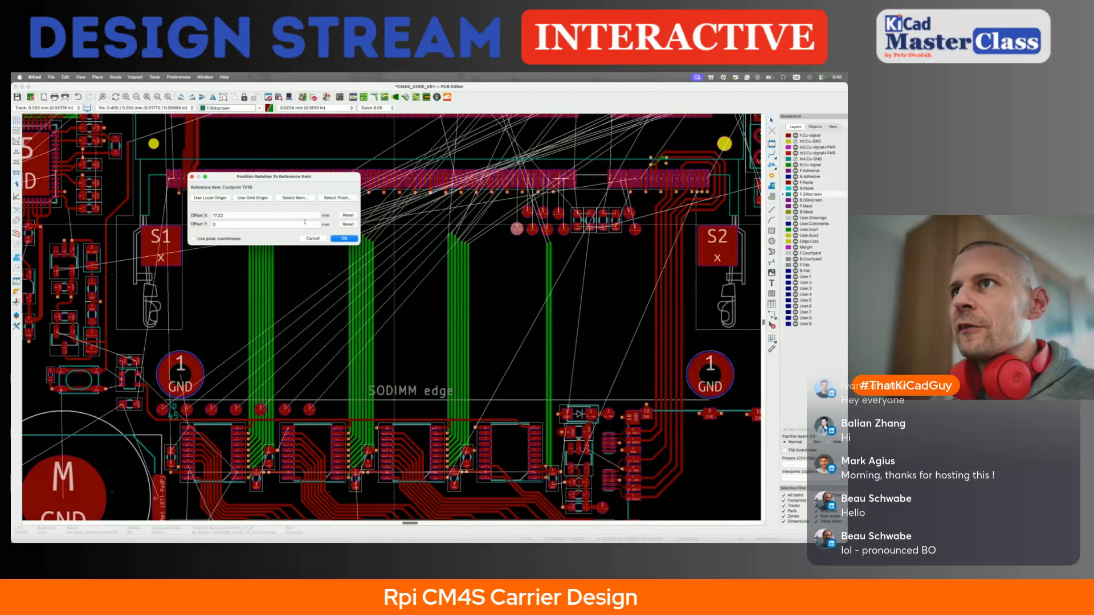
{"action": "type", "text": "2.87*7"}
{"action": "key", "text": "Return"}
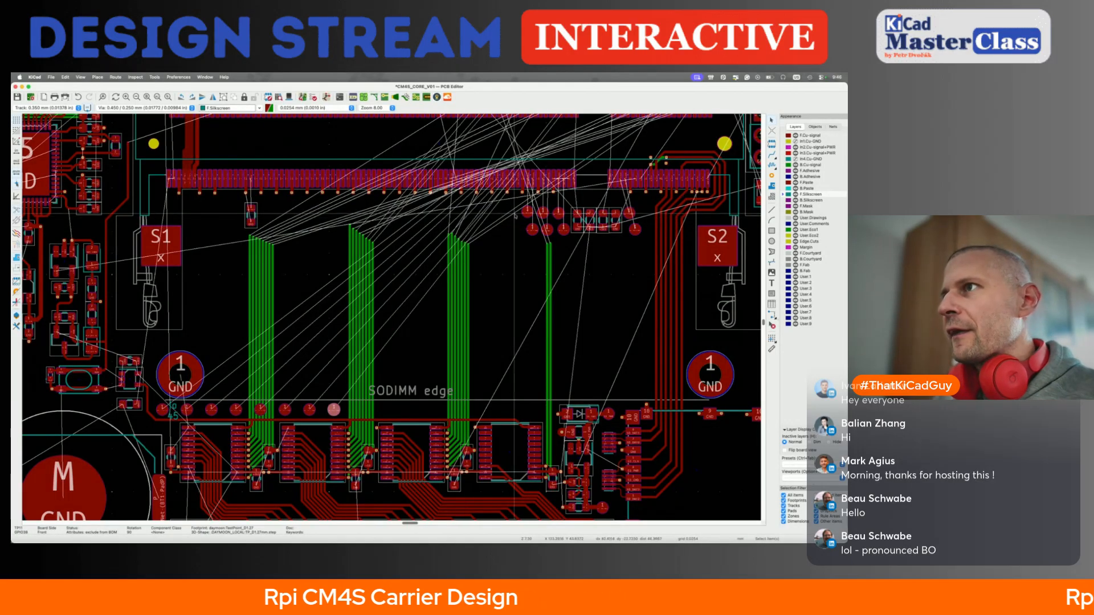
Extend the row with the next two GPIO test points, at X offsets of 2.87*8 and 2.87*9 mm from TP18
{"action": "key", "text": "shift+p"}
{"action": "type", "text": "2.87*"}
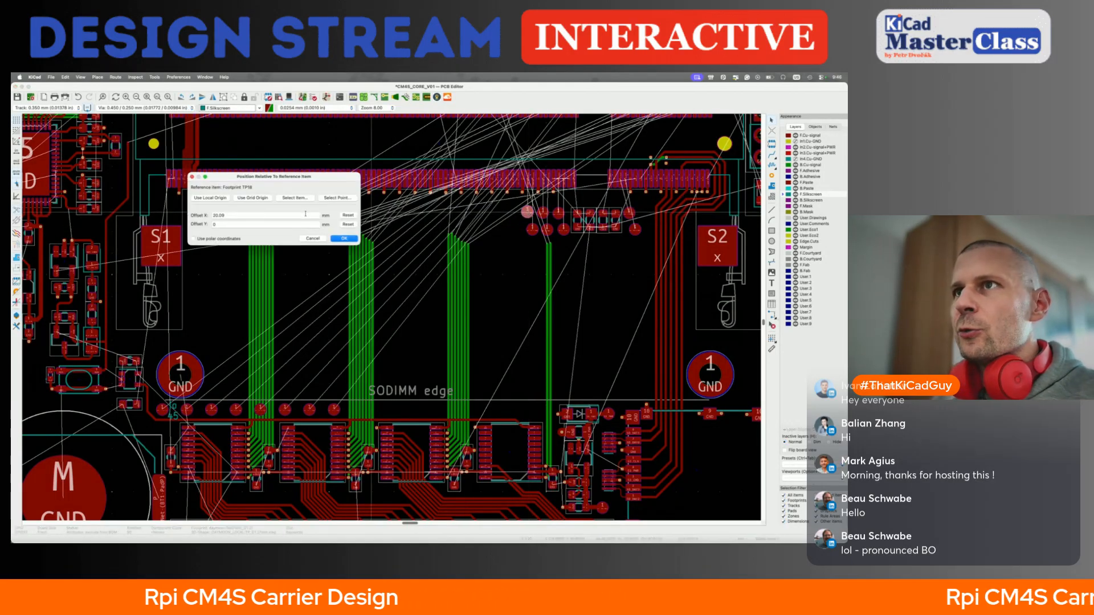
{"action": "type", "text": "8"}
{"action": "key", "text": "Return"}
{"action": "left_click", "coordinate": [532, 230]}
{"action": "key", "text": "shift+p"}
{"action": "left_click", "coordinate": [305, 217]}
{"action": "key", "text": "BackSpace"}
{"action": "type", "text": "9"}
{"action": "key", "text": "Return"}
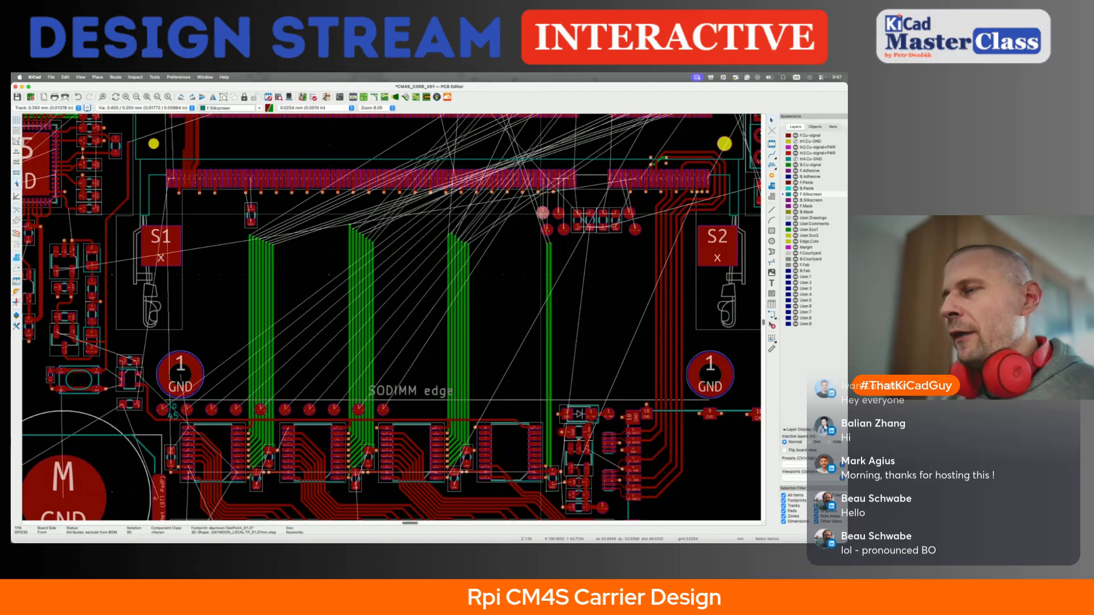
Position the next two GPIO test points relative to TP18, at X offsets of 2.87*10 and 2.87*11 mm
{"action": "key", "text": "shift+p"}
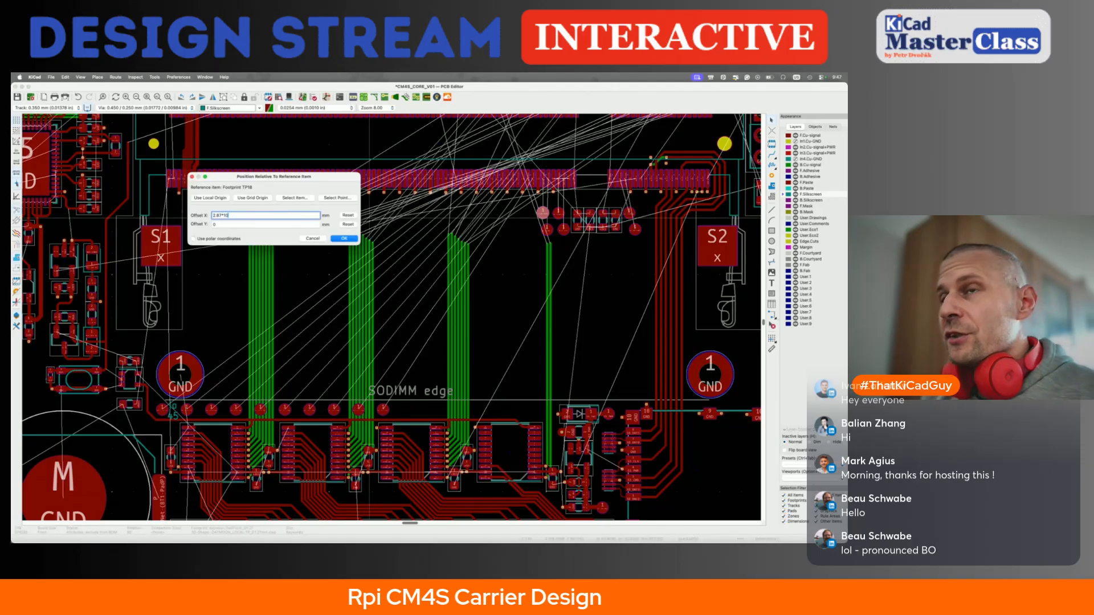
{"action": "type", "text": "2.87*10"}
{"action": "key", "text": "Return"}
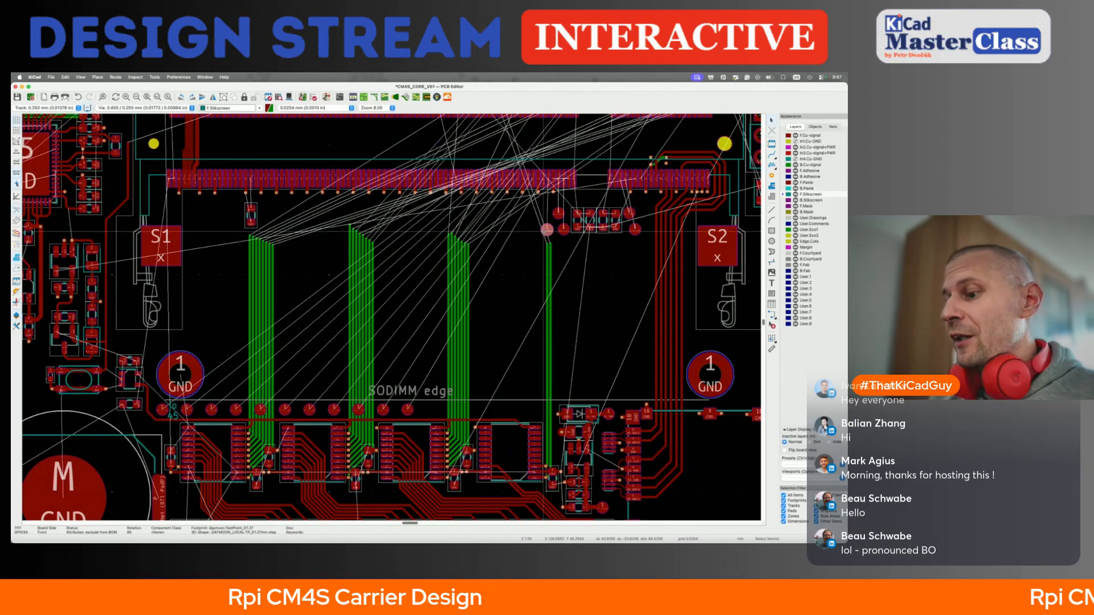
{"action": "key", "text": "shift+p"}
{"action": "type", "text": "2.87*1"}
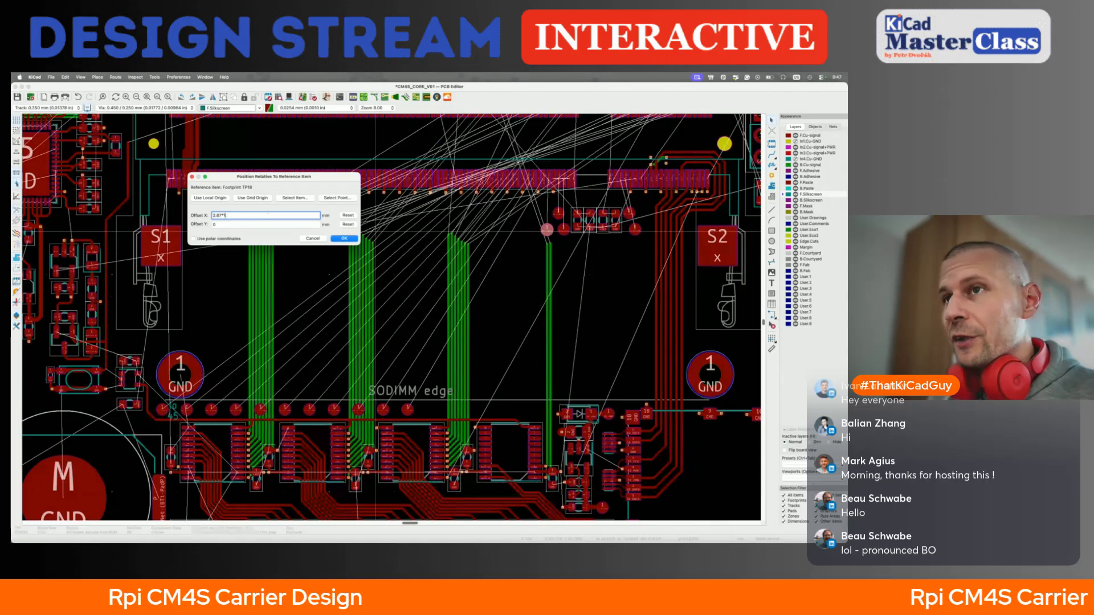
{"action": "key", "text": "Return"}
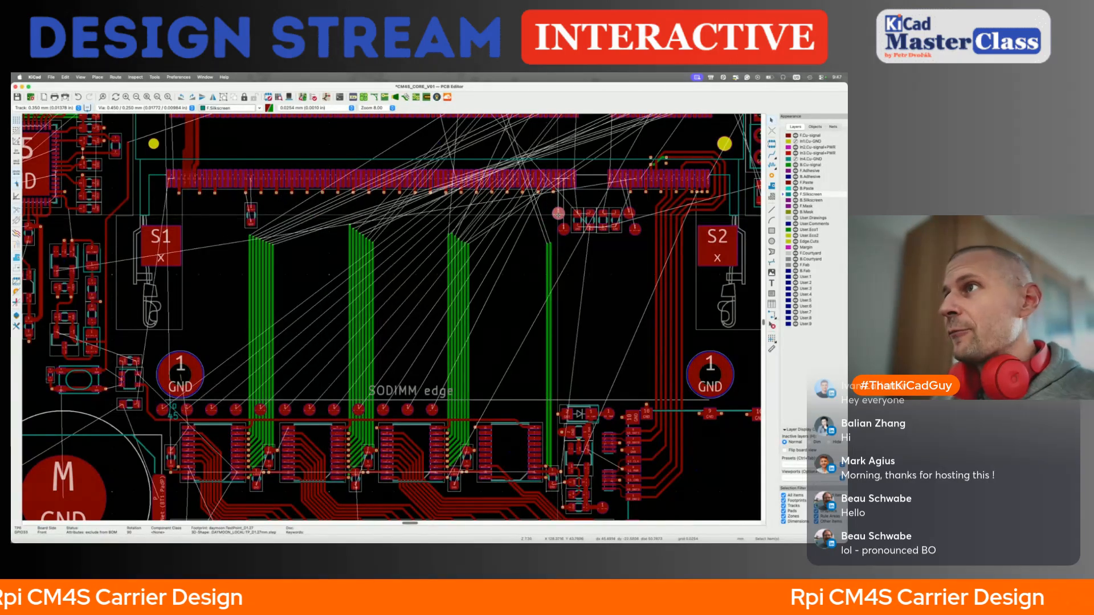
Add two further GPIO test points to the row, at X offsets of 2.87*12 and 2.87*13 mm from TP18
{"action": "key", "text": "shift+p"}
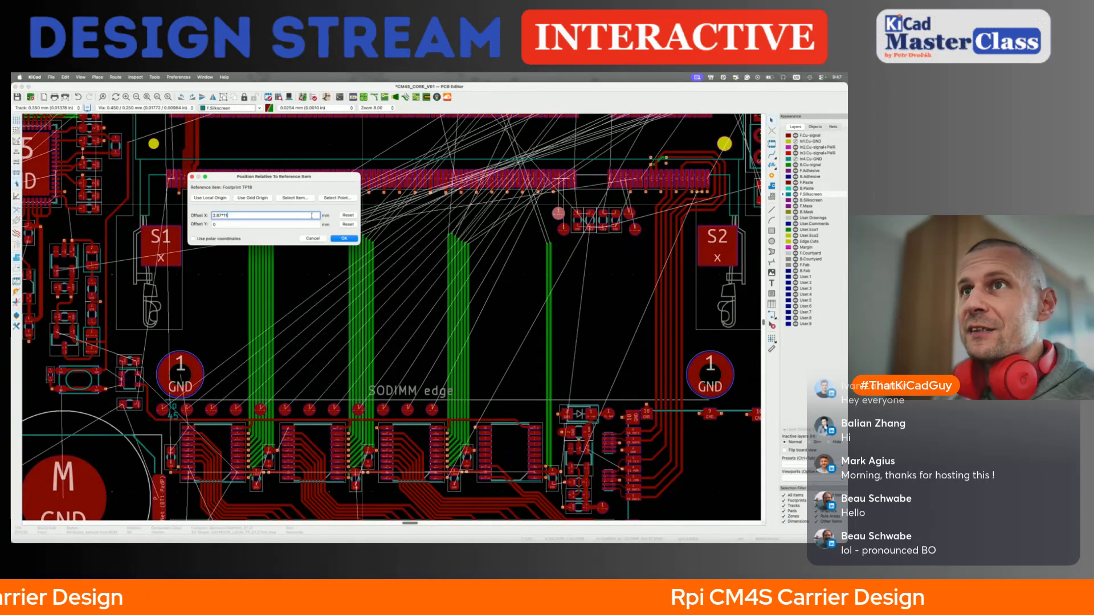
{"action": "type", "text": "2.87*1"}
{"action": "key", "text": "Return"}
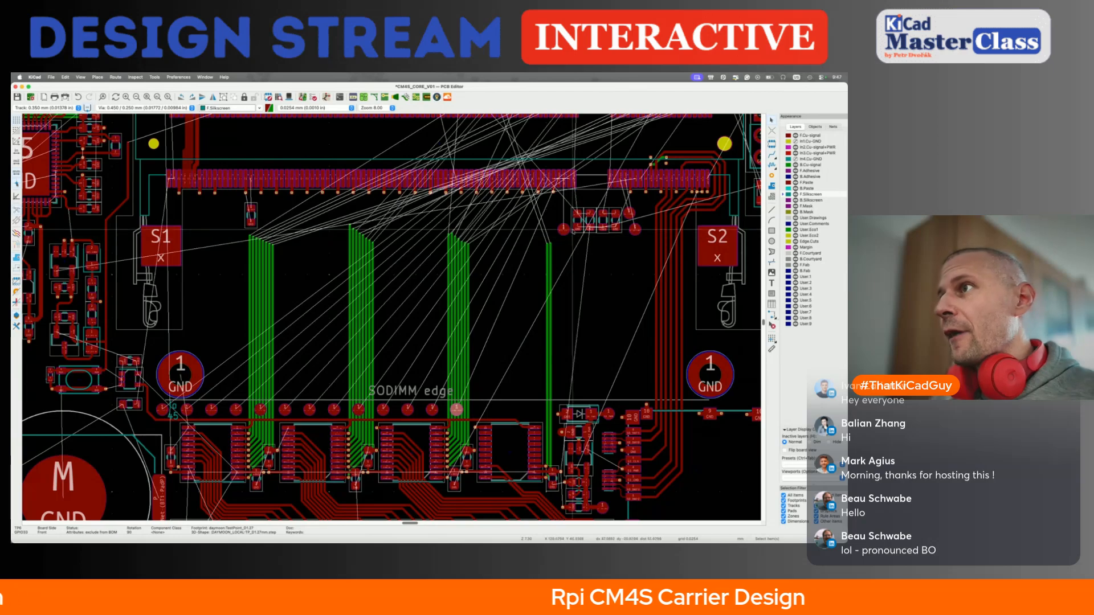
{"action": "key", "text": "shift+p"}
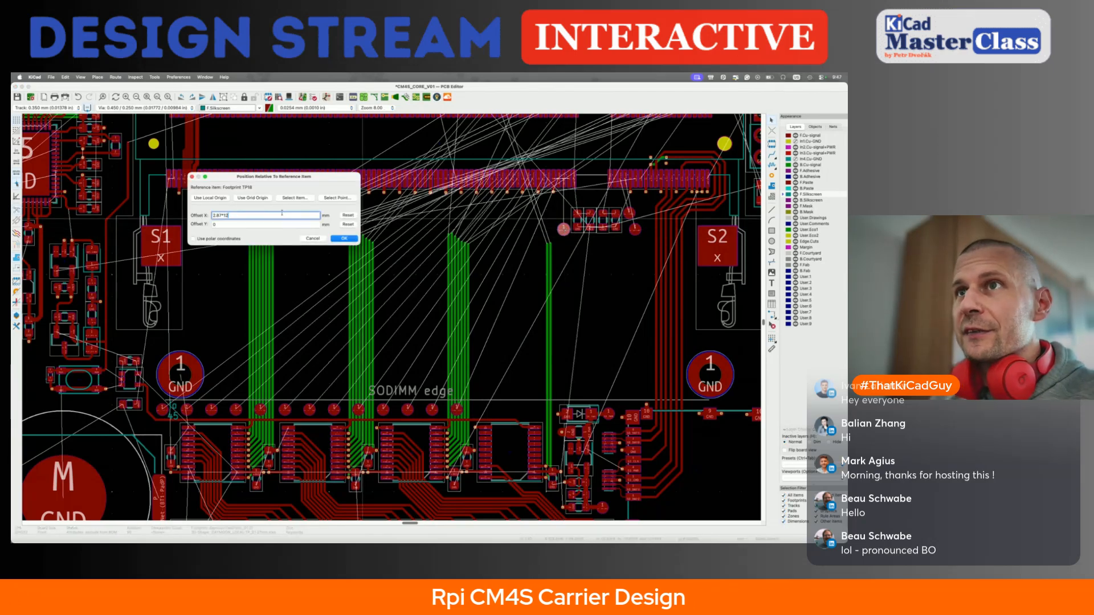
{"action": "key", "text": "Return"}
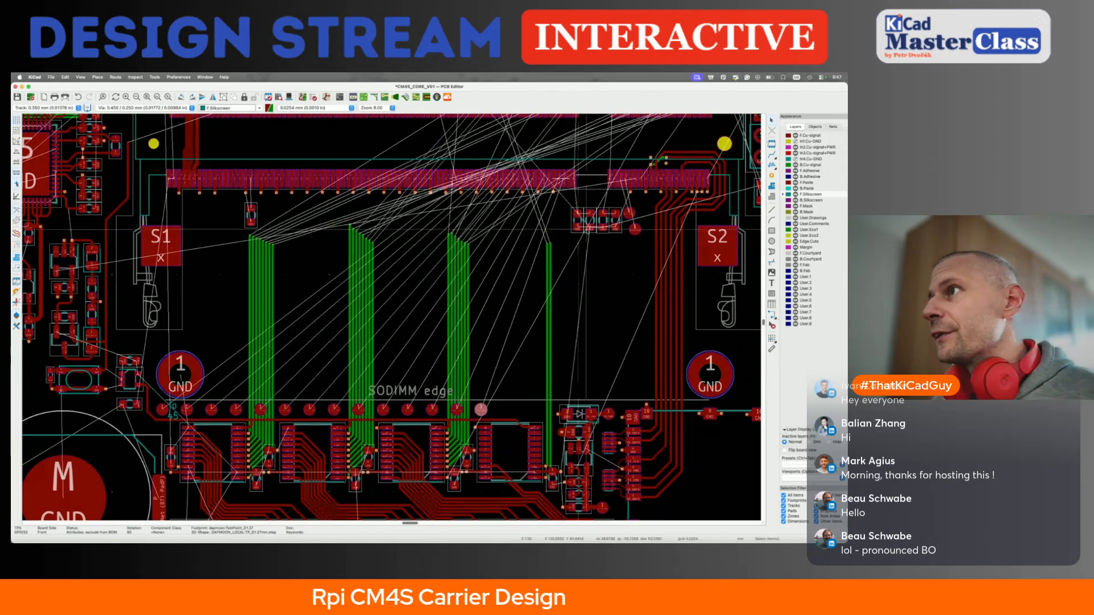
Position the last two GPIO test points relative to TP18, continuing the row at multiples of 2.87 mm in X
{"action": "key", "text": "shift+p"}
{"action": "left_click", "coordinate": [311, 216]}
{"action": "key", "text": "BackSpace"}
{"action": "type", "text": "3"}
{"action": "key", "text": "Return"}
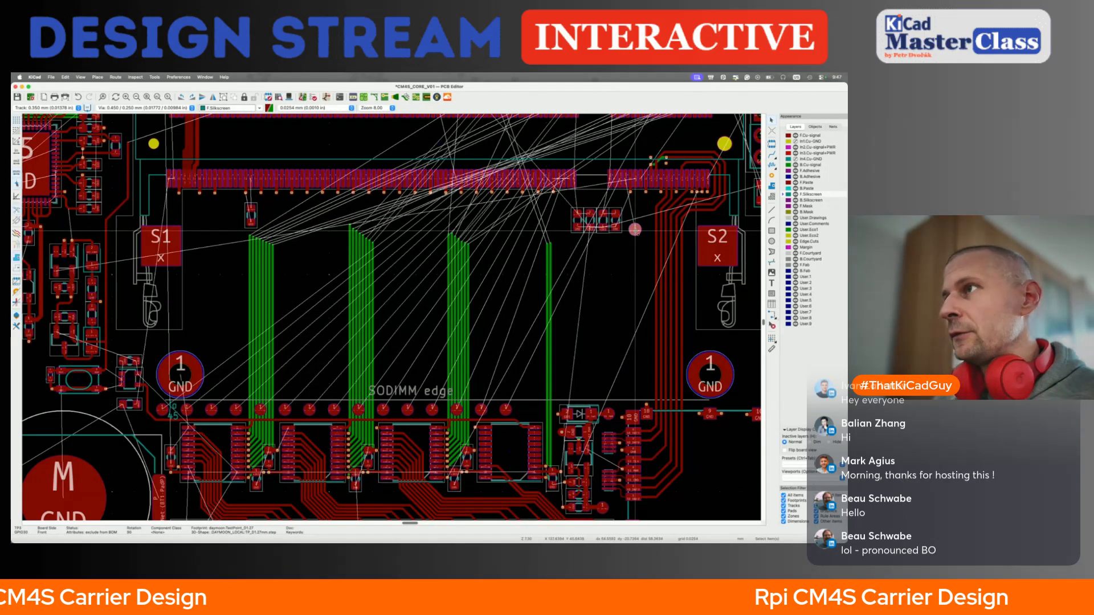
{"action": "key", "text": "shift+p"}
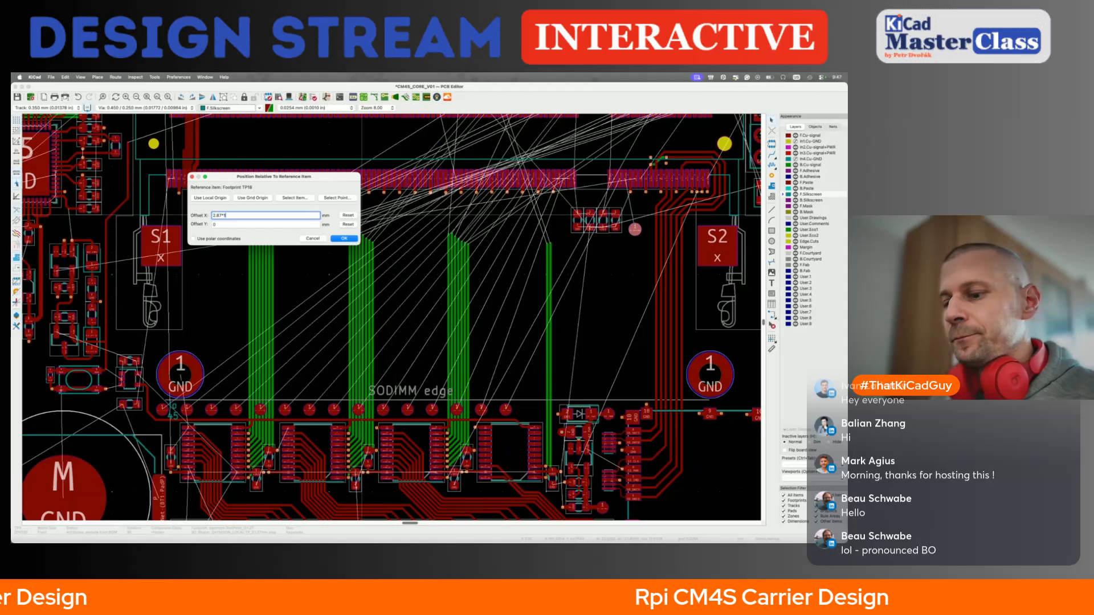
{"action": "type", "text": "2.87*1"}
{"action": "key", "text": "Return"}
Check the GPIO test point row below the module in the 3D viewer
{"action": "scroll", "coordinate": [284, 350], "scroll_direction": "down", "scroll_amount": 2}
{"action": "scroll", "coordinate": [284, 350], "scroll_direction": "left", "scroll_amount": 1}
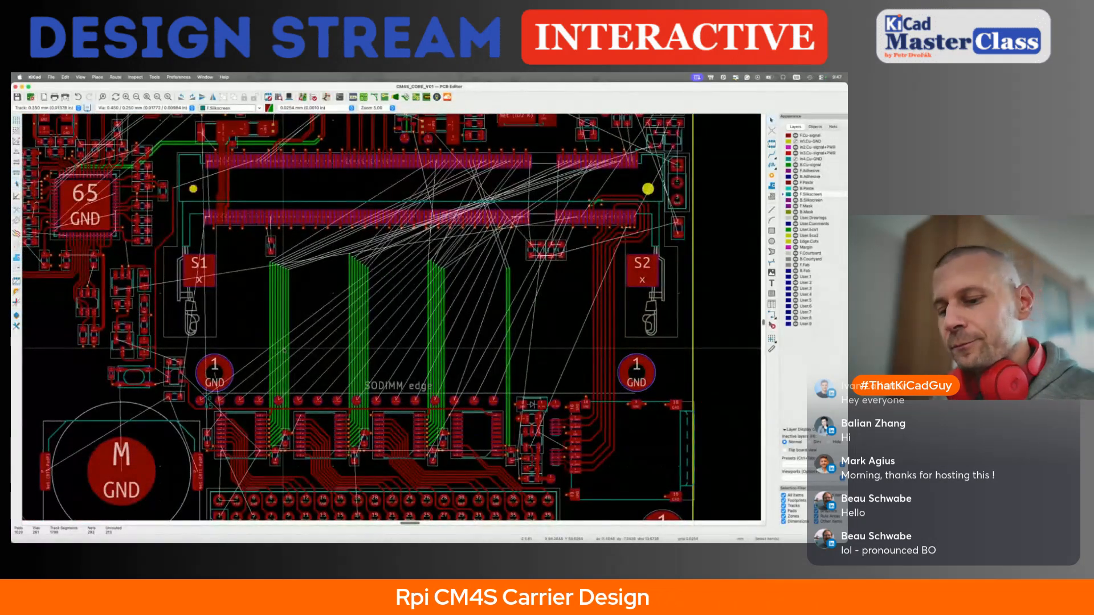
{"action": "key", "text": "alt+3"}
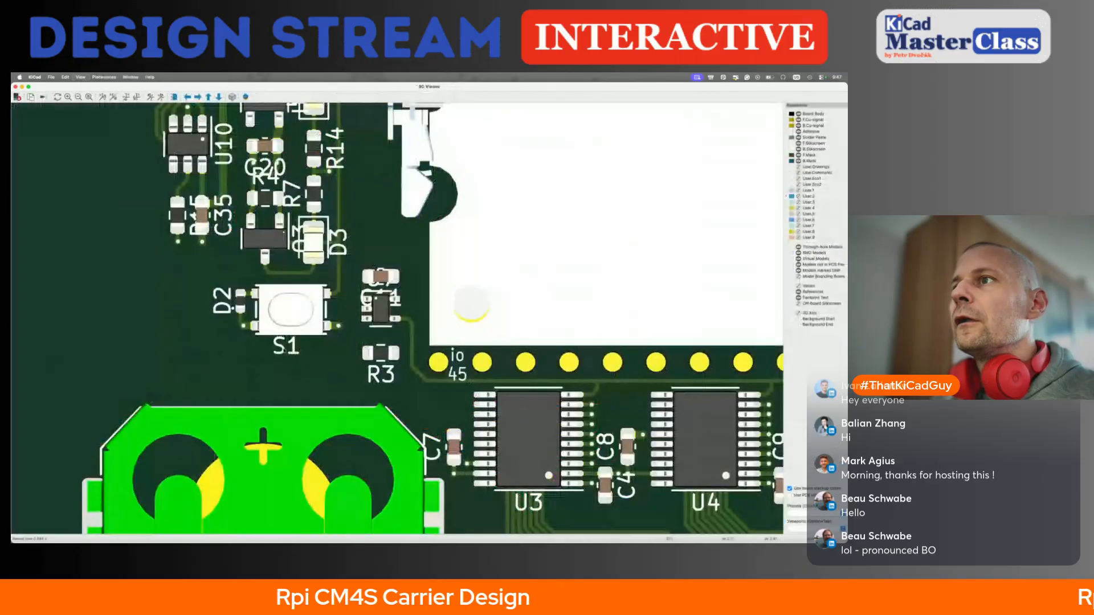
{"action": "scroll", "coordinate": [500, 398], "scroll_direction": "down", "scroll_amount": 8}
{"action": "scroll", "coordinate": [500, 399], "scroll_direction": "right", "scroll_amount": 2}
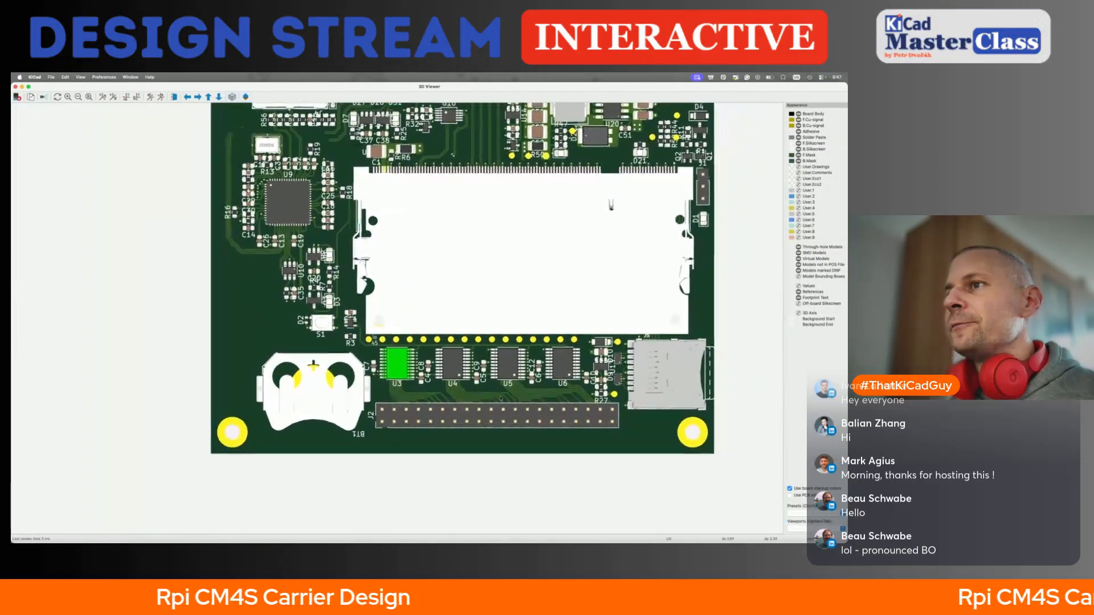
{"action": "key", "text": "super+grave"}
{"action": "key", "text": "super+grave"}
{"action": "key", "text": "super+grave"}
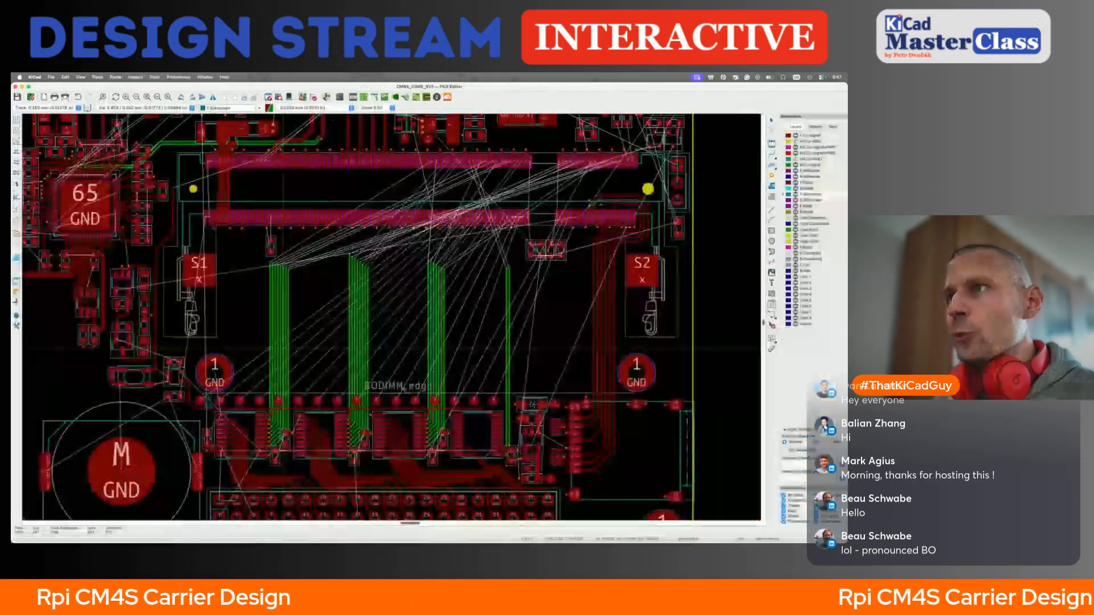
Array the "io 45" silkscreen label into 16 columns and 1 row at 2.87 mm horizontal spacing, keeping the source item in place
{"action": "scroll", "coordinate": [231, 393], "scroll_direction": "up", "scroll_amount": 5}
{"action": "scroll", "coordinate": [162, 424], "scroll_direction": "up", "scroll_amount": 3}
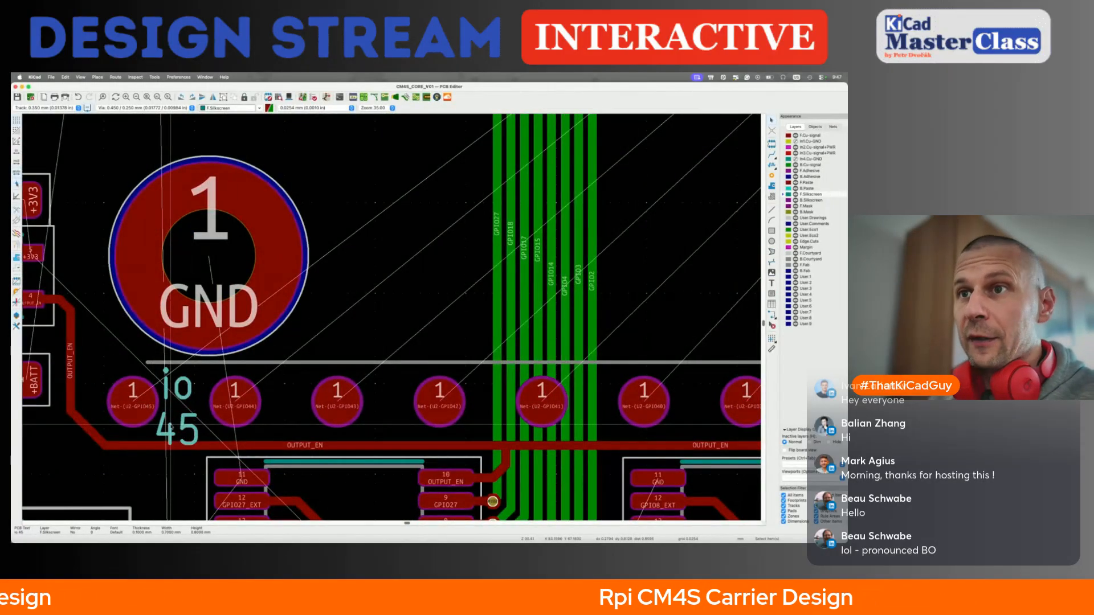
{"action": "key", "text": "Escape"}
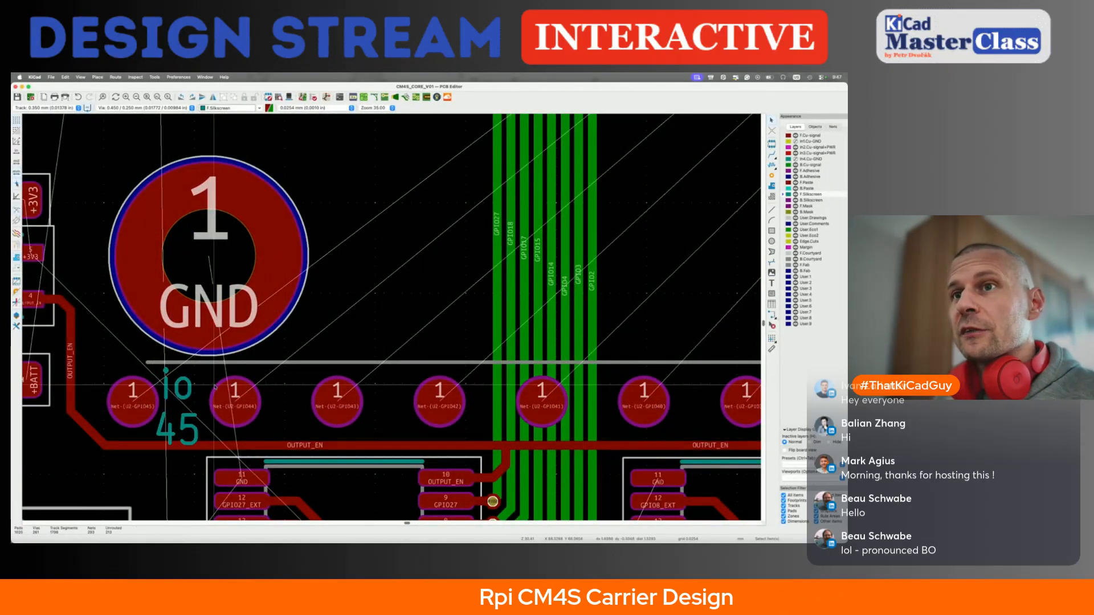
{"action": "left_click", "coordinate": [198, 388]}
{"action": "key", "text": "ctrl+shift+t"}
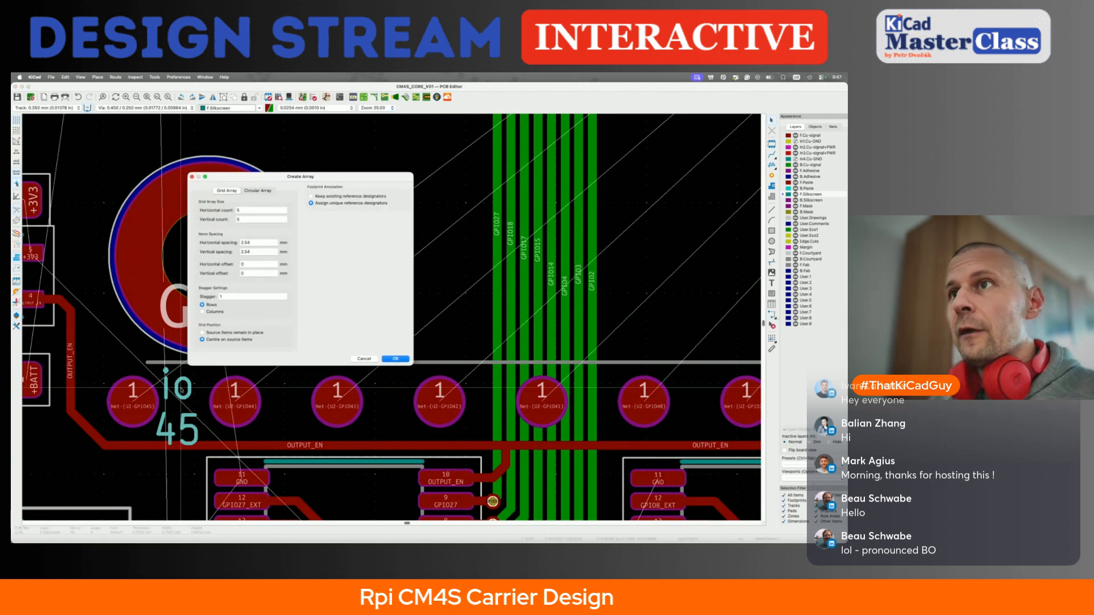
{"action": "left_click_drag", "start_coordinate": [265, 180], "coordinate": [377, 144]}
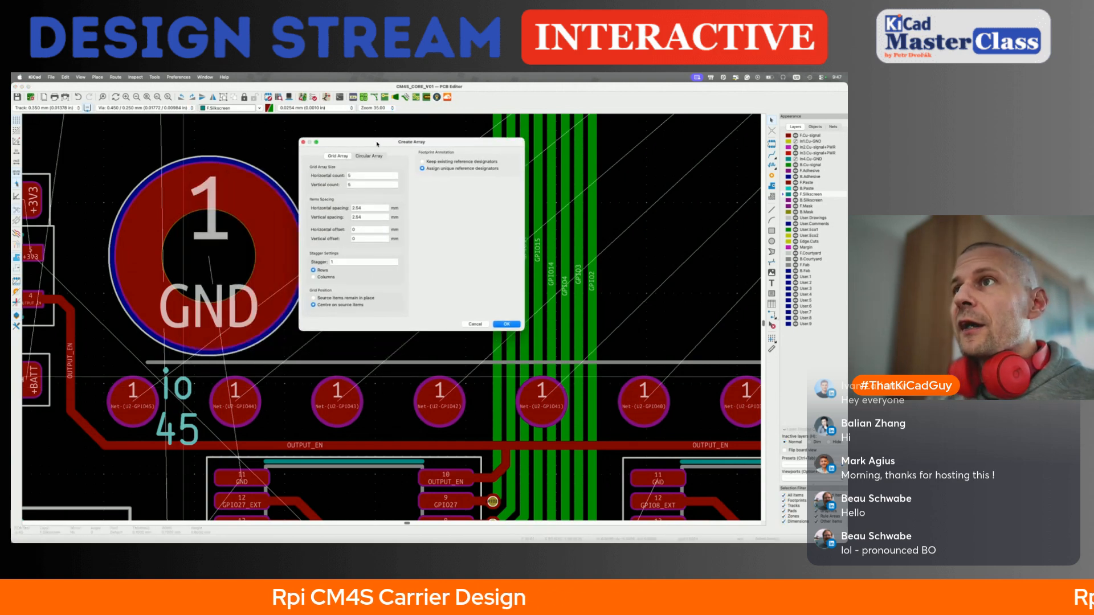
{"action": "double_click", "coordinate": [354, 184]}
{"action": "type", "text": "1"}
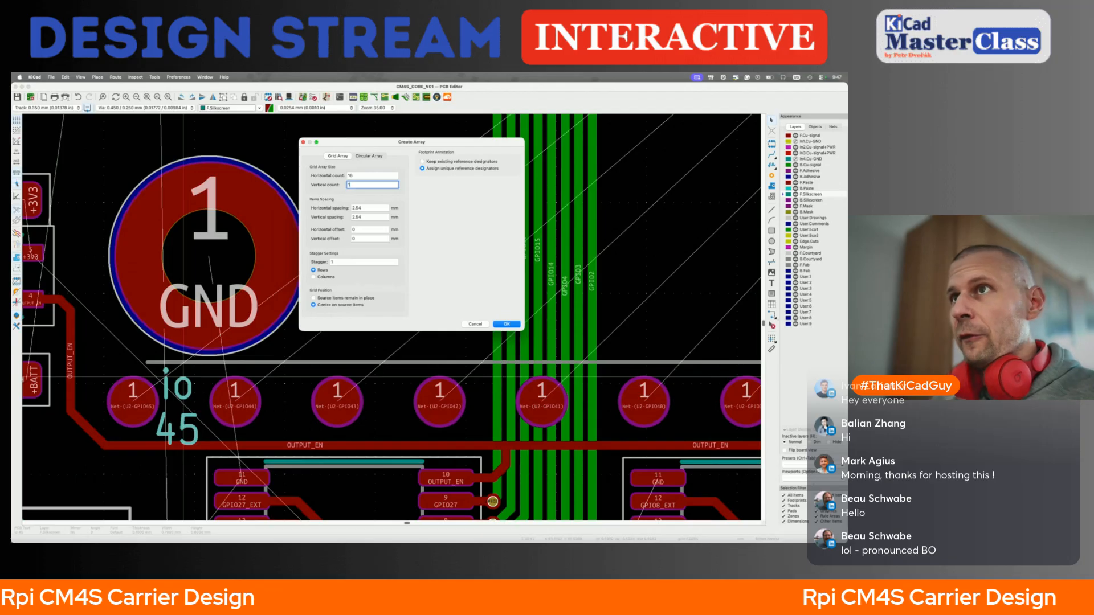
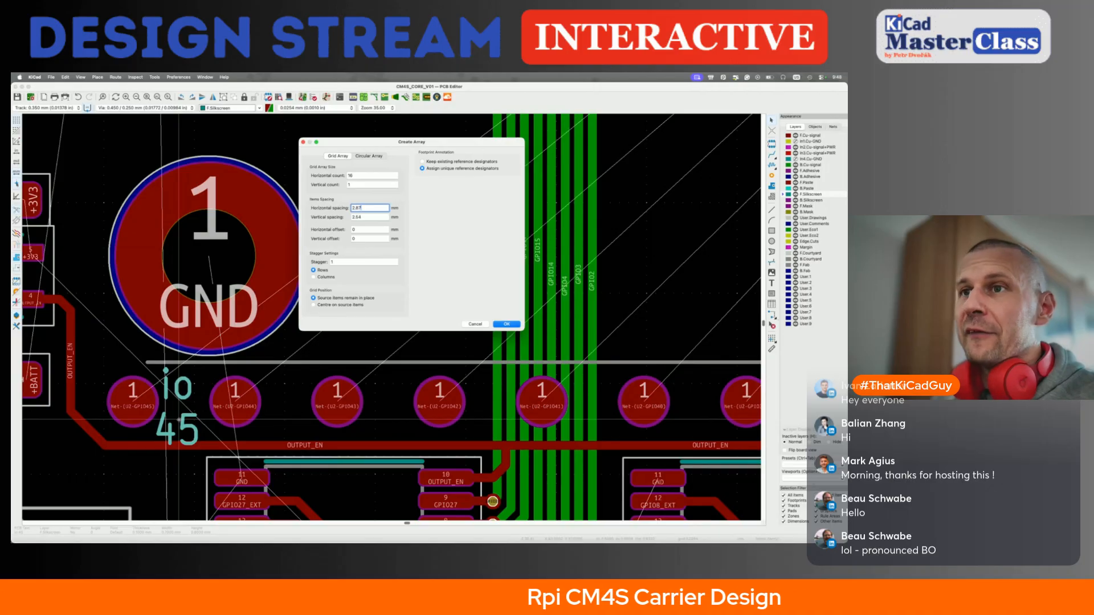
{"action": "left_click", "coordinate": [516, 324]}
{"action": "key", "text": "Home"}
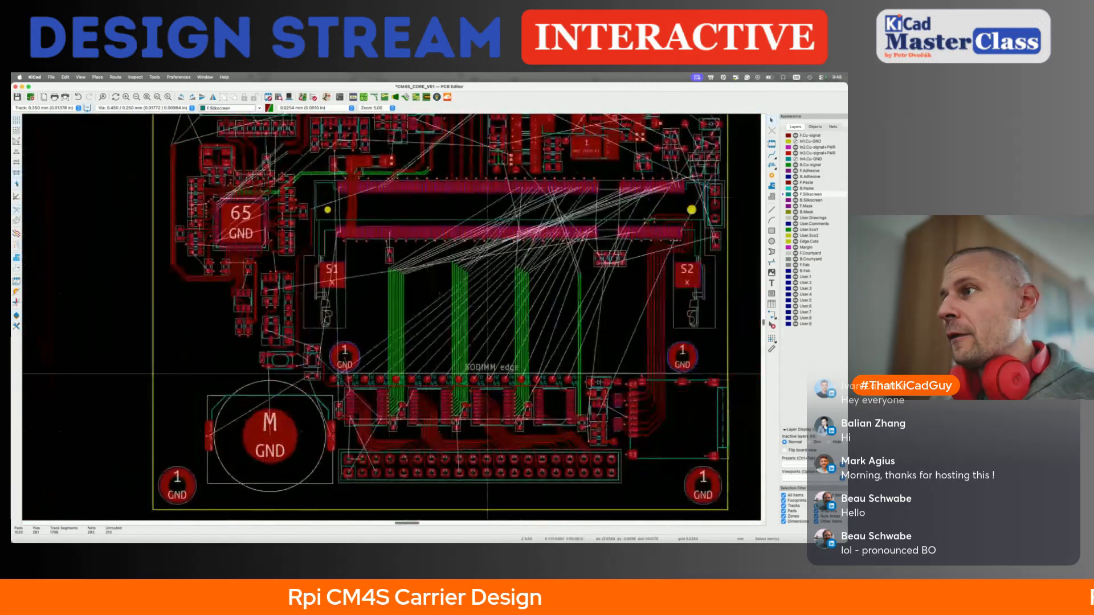
{"action": "key", "text": "alt+3"}
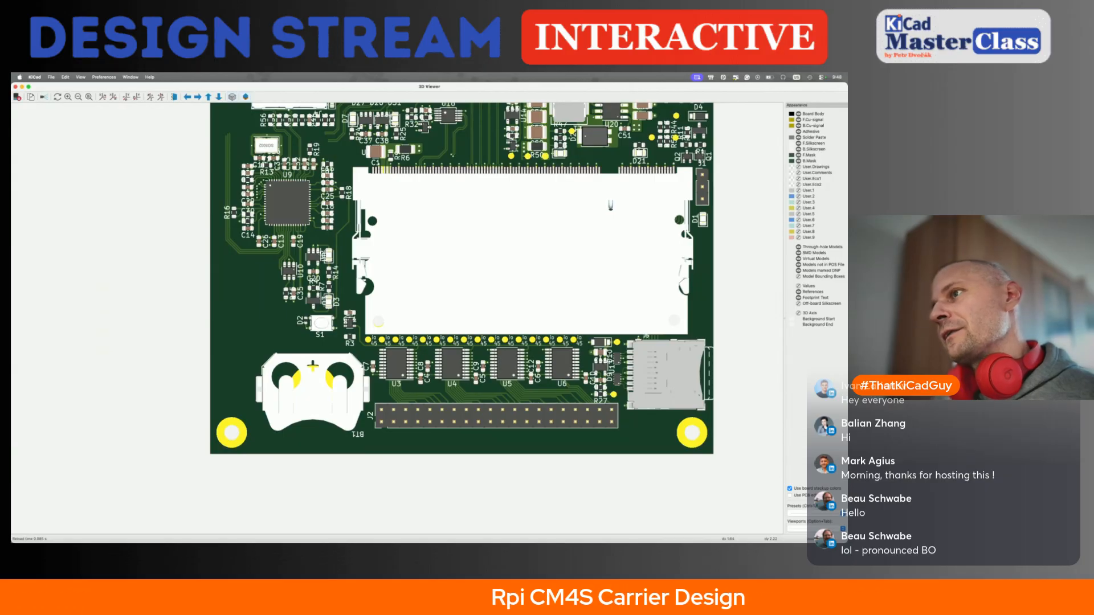
{"action": "key", "text": "super+w"}
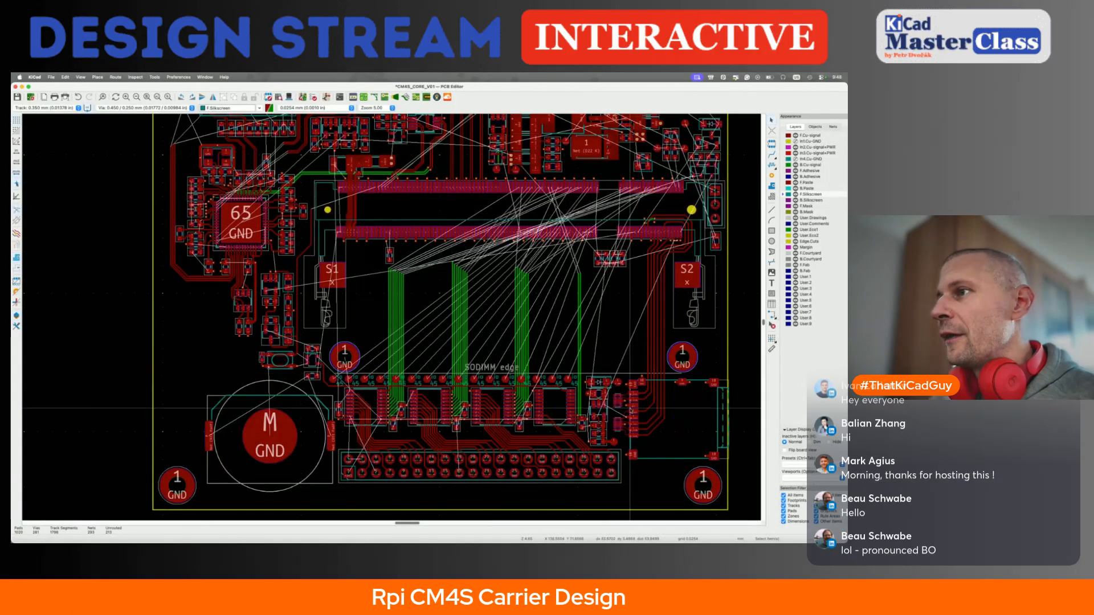
Move the SD_PWR test point beside the diode up into line with the GPIO test point row
{"action": "scroll", "coordinate": [609, 388], "scroll_direction": "up", "scroll_amount": 8}
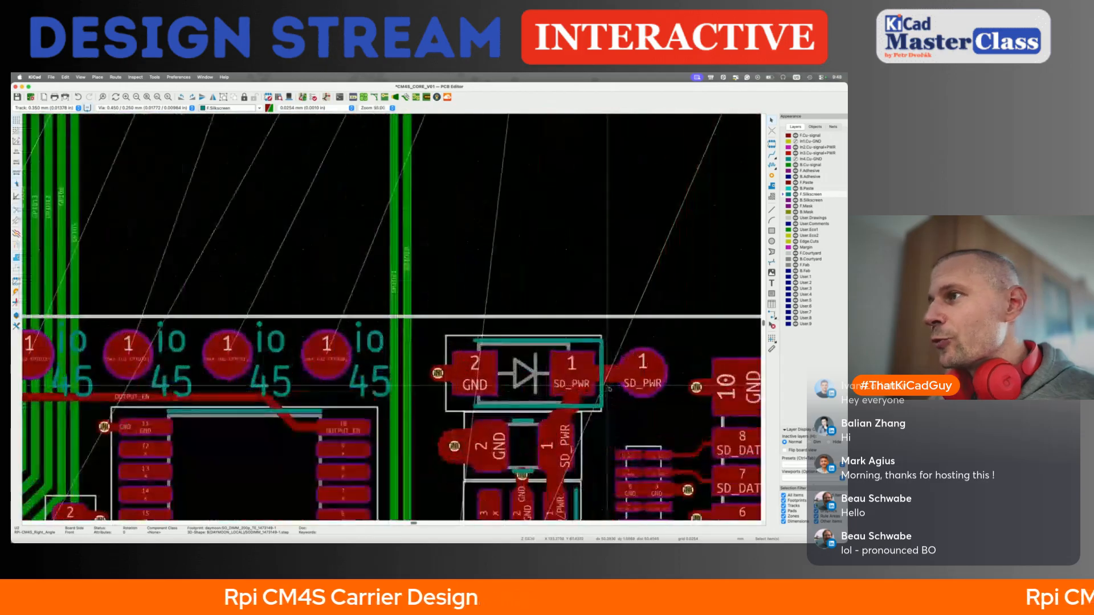
{"action": "left_click", "coordinate": [643, 372]}
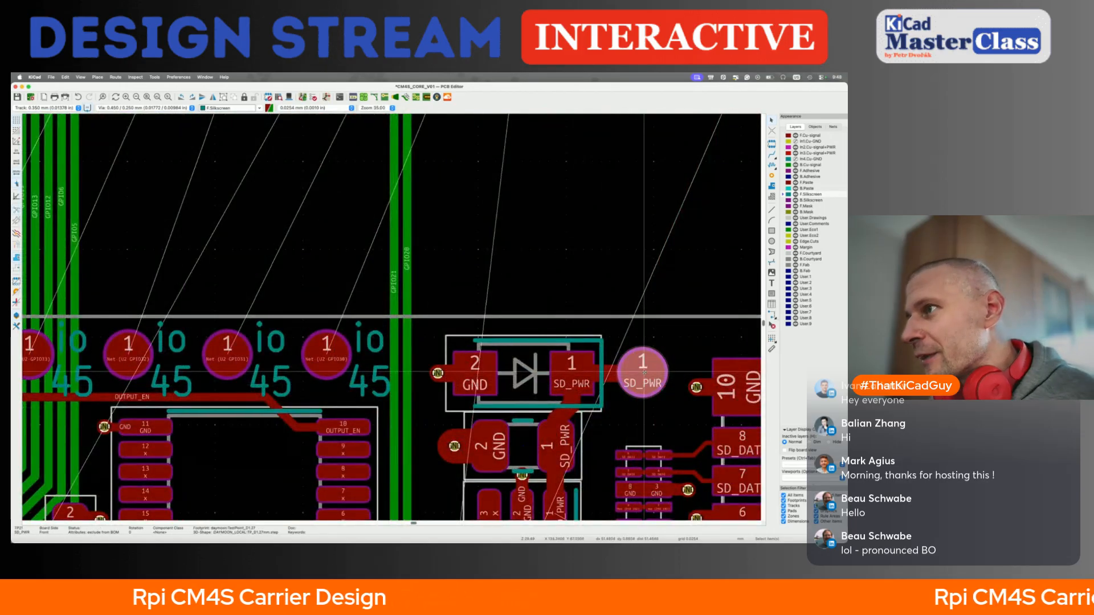
{"action": "key", "text": "m"}
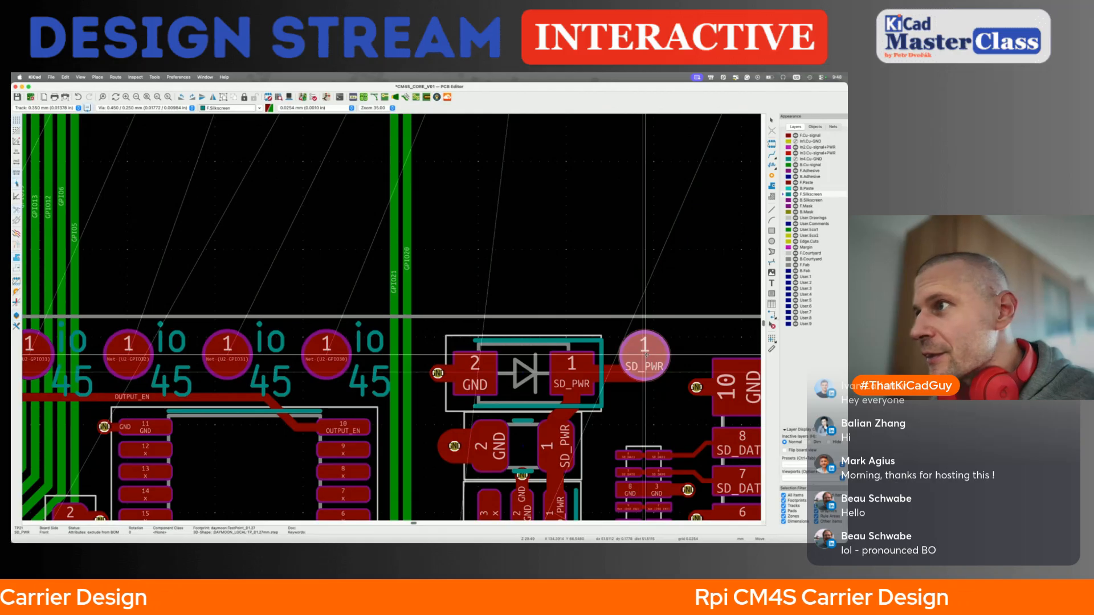
{"action": "left_click", "coordinate": [645, 354]}
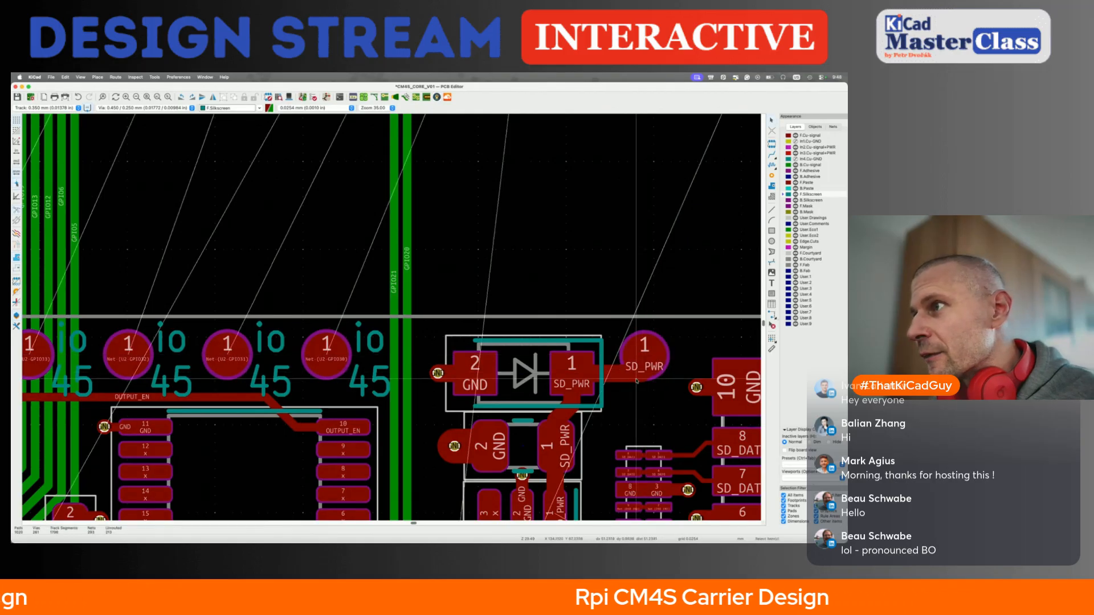
{"action": "left_click", "coordinate": [635, 380]}
{"action": "key", "text": "d"}
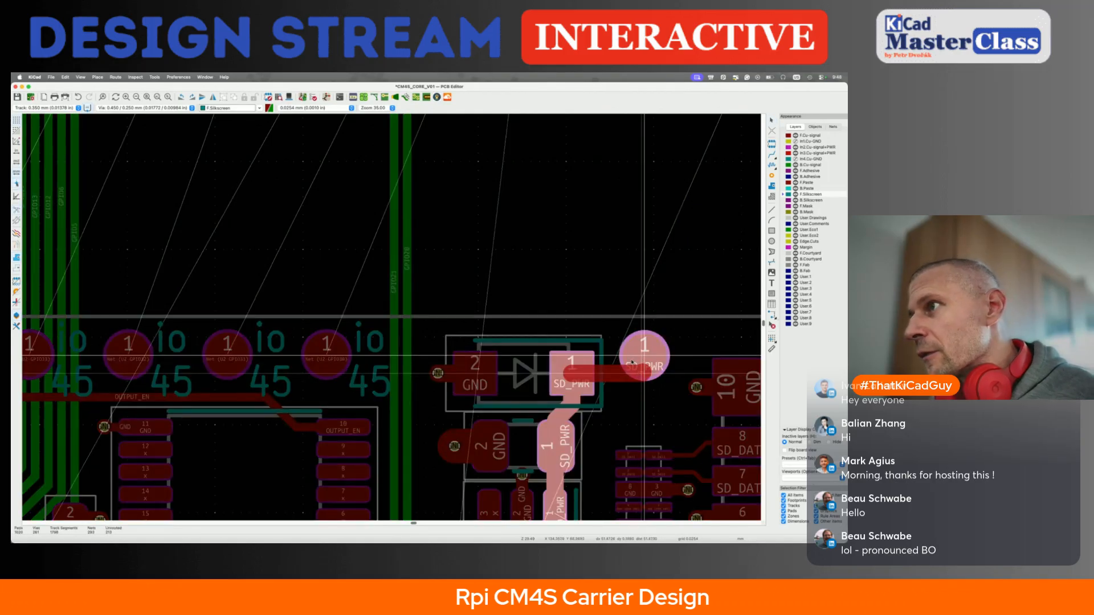
{"action": "key", "text": "Escape"}
{"action": "left_click", "coordinate": [642, 369]}
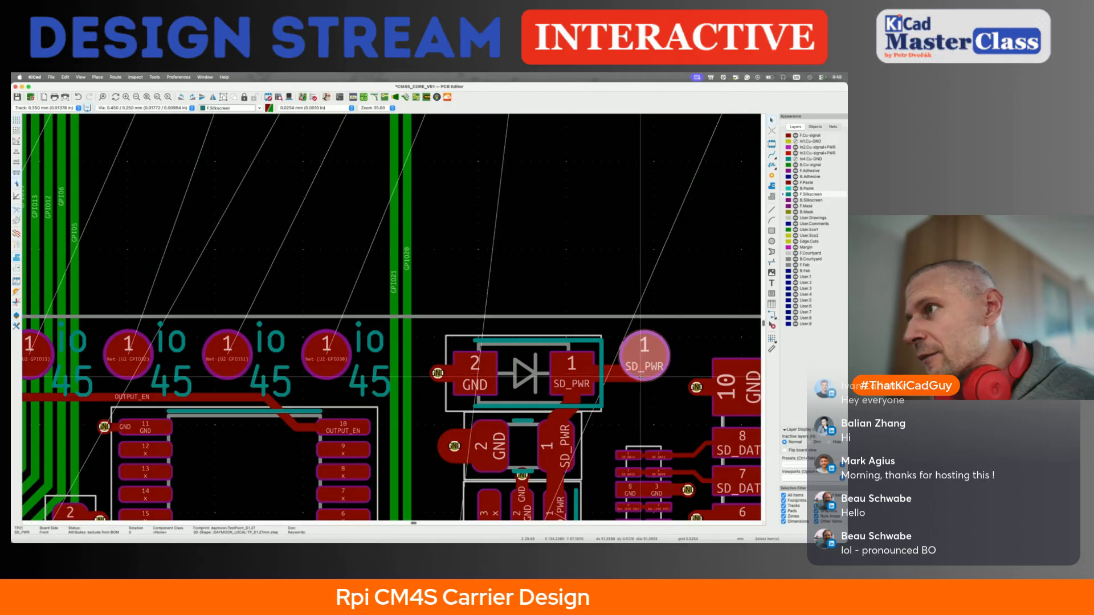
{"action": "left_click", "coordinate": [641, 388]}
Replace the trace between the SD_PWR test point and pad 1 of the diode, and save the board
{"action": "left_click", "coordinate": [615, 375]}
{"action": "key", "text": "Delete"}
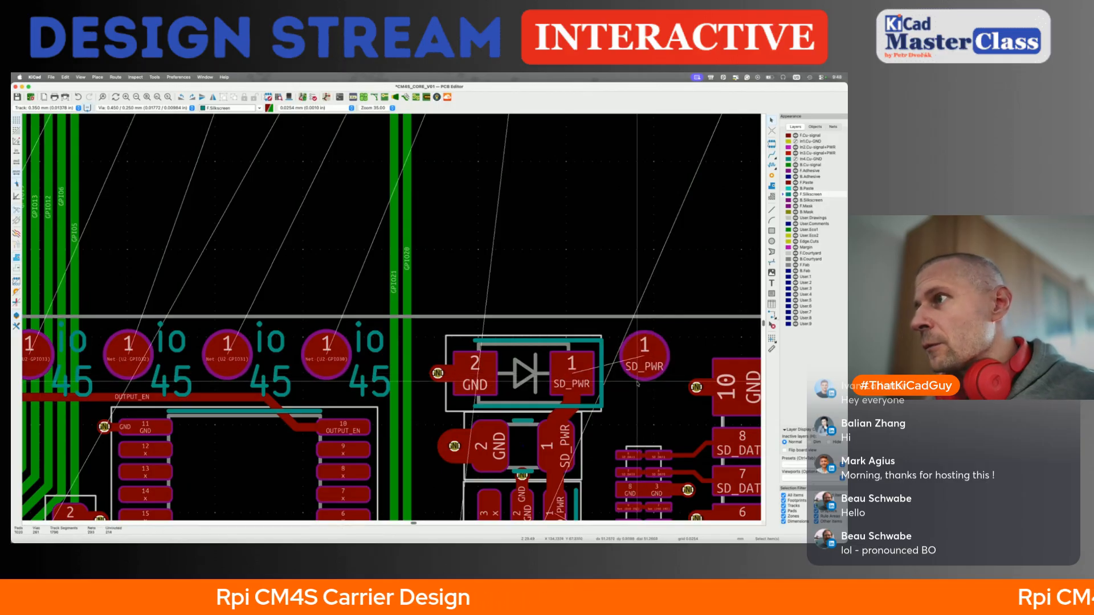
{"action": "key", "text": "x"}
{"action": "left_click", "coordinate": [643, 360]}
{"action": "key", "text": "super+s"}
{"action": "scroll", "coordinate": [611, 402], "scroll_direction": "down", "scroll_amount": 5}
{"action": "key", "text": "alt+3"}
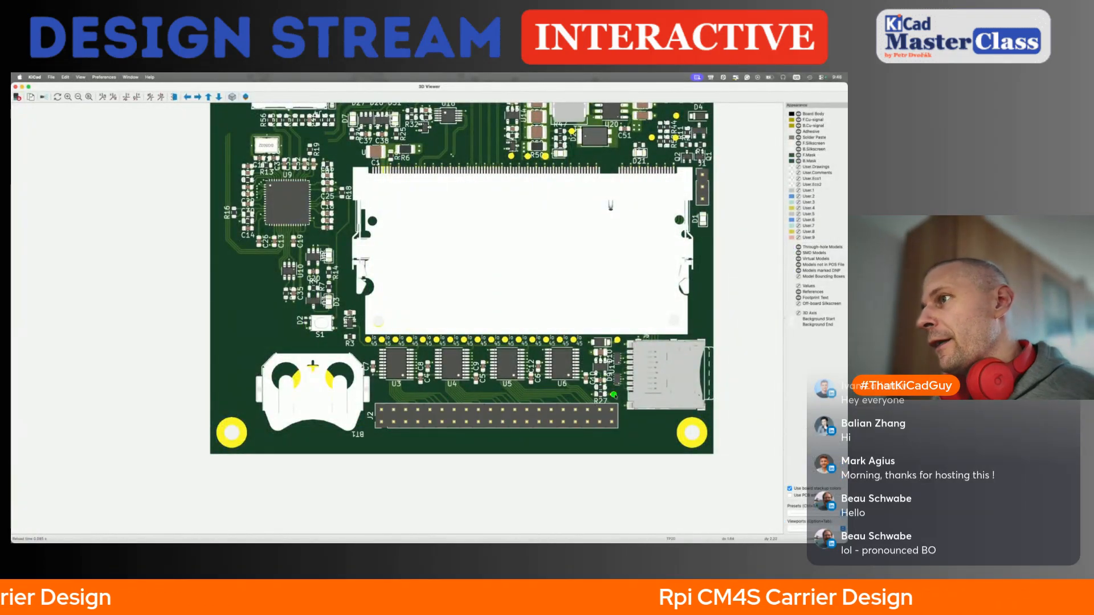
{"action": "key", "text": "super+w"}
Move the lower test point next to the SD card components directly beneath the SD_PWR test point and save the board
{"action": "middle_click_drag", "start_coordinate": [617, 510], "coordinate": [615, 426]}
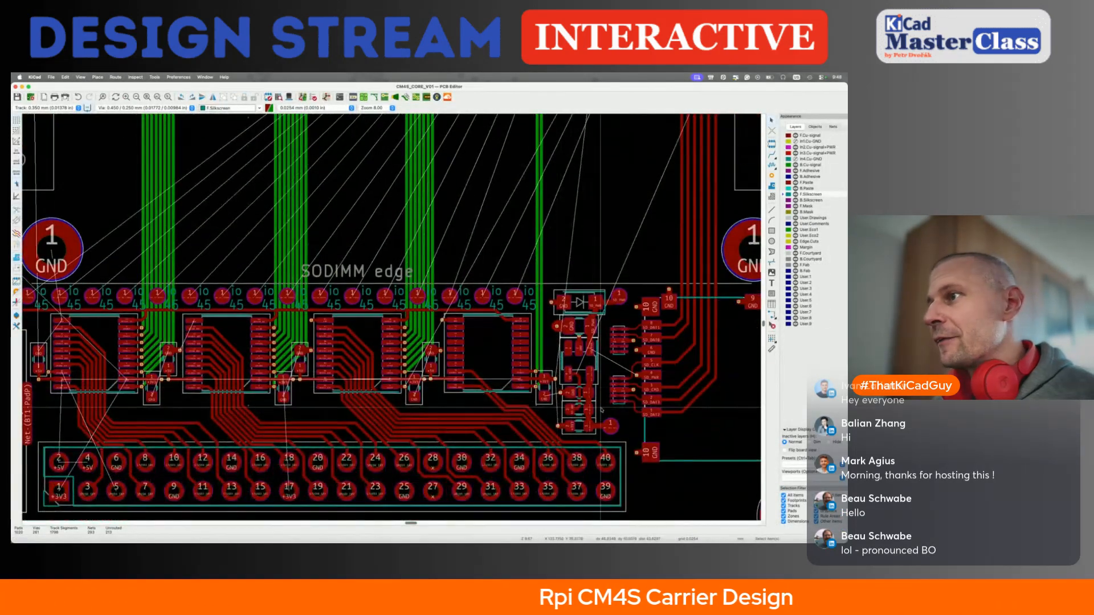
{"action": "scroll", "coordinate": [614, 425], "scroll_direction": "up", "scroll_amount": 4}
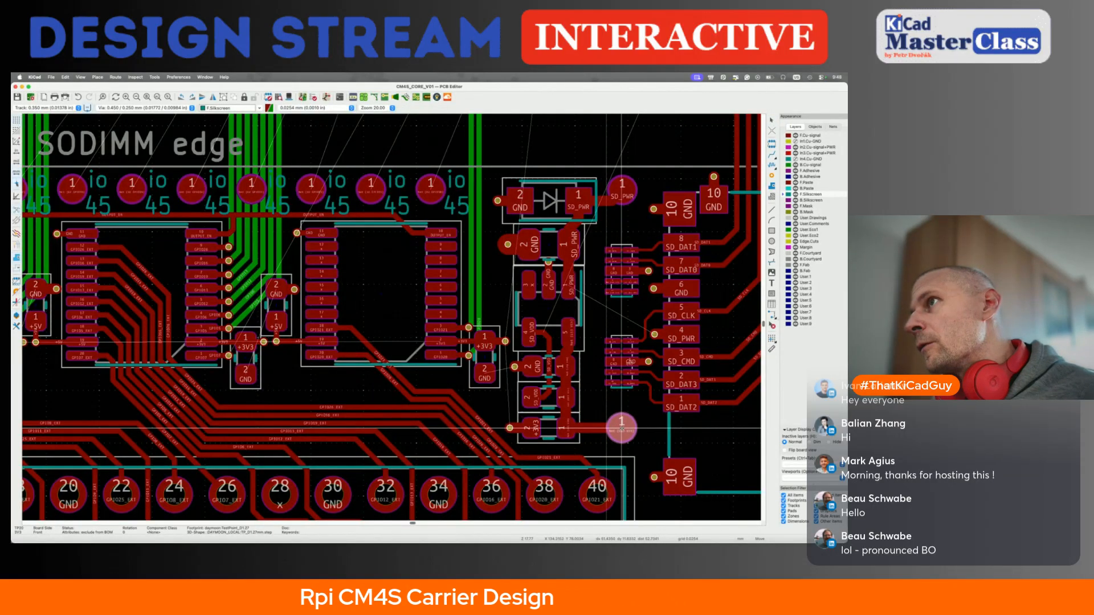
{"action": "left_click", "coordinate": [622, 427]}
{"action": "key", "text": "super+s"}
Inspect the module, test point row and card socket in a tilted perspective 3D view
{"action": "key", "text": "alt+3"}
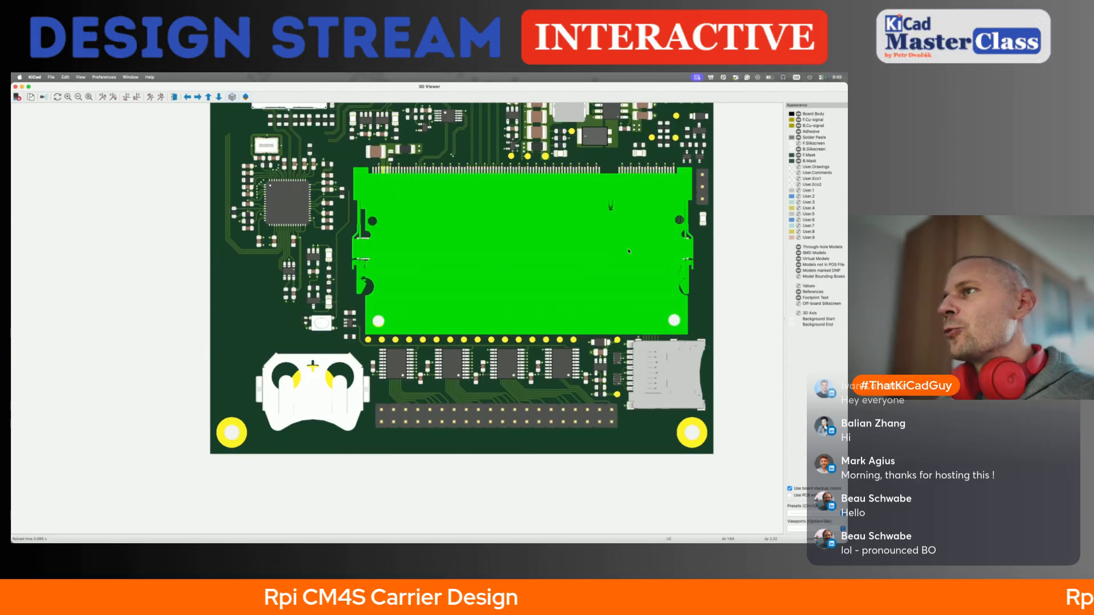
{"action": "left_click_drag", "start_coordinate": [630, 250], "coordinate": [564, 310]}
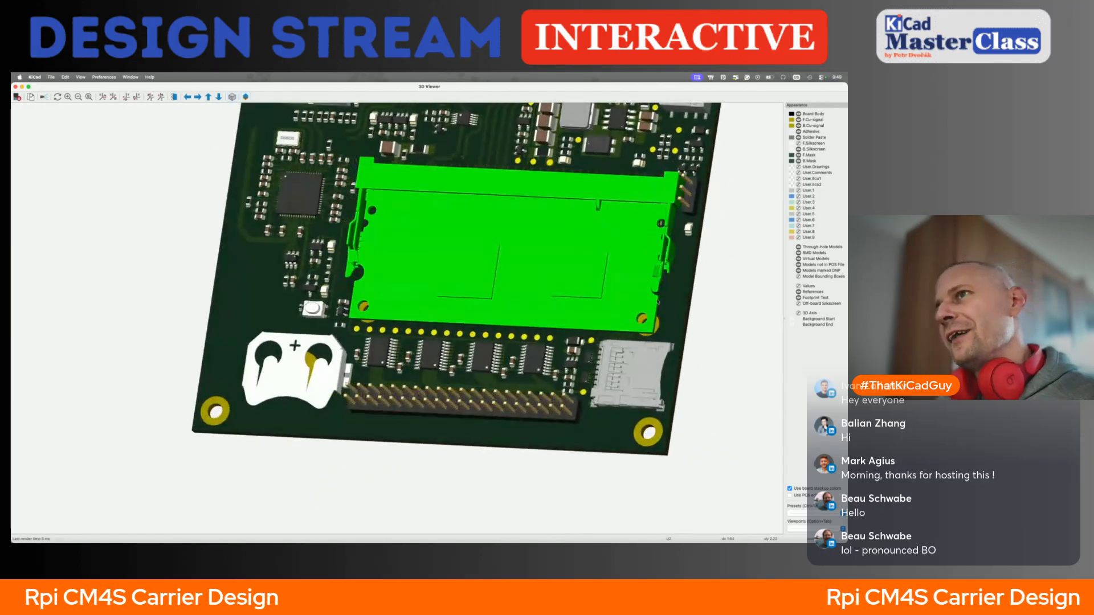
{"action": "scroll", "coordinate": [470, 296], "scroll_direction": "up", "scroll_amount": 4}
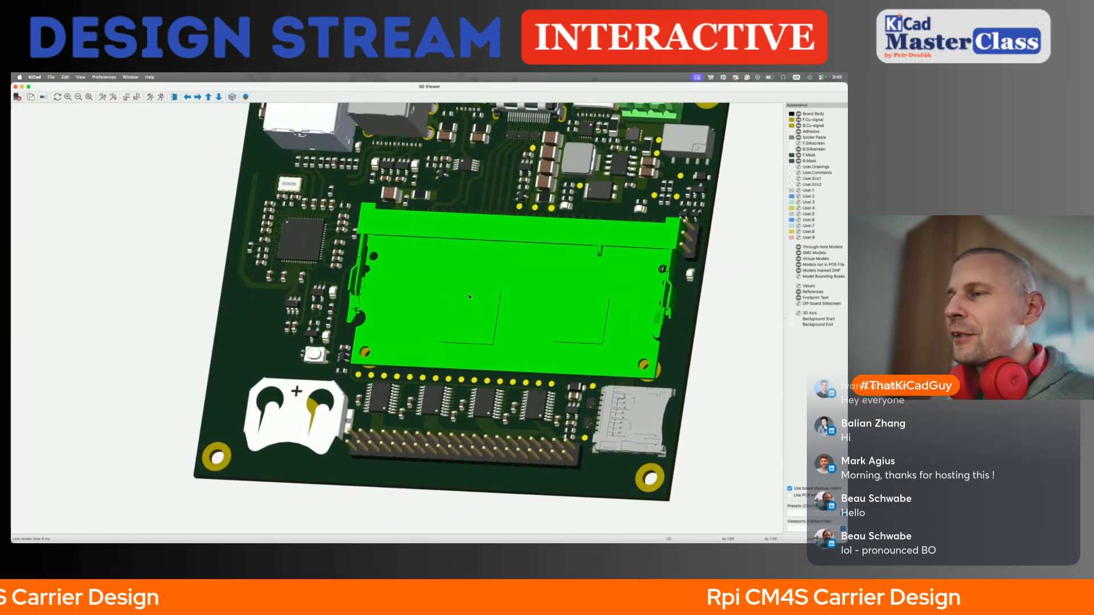
{"action": "left_click", "coordinate": [231, 98]}
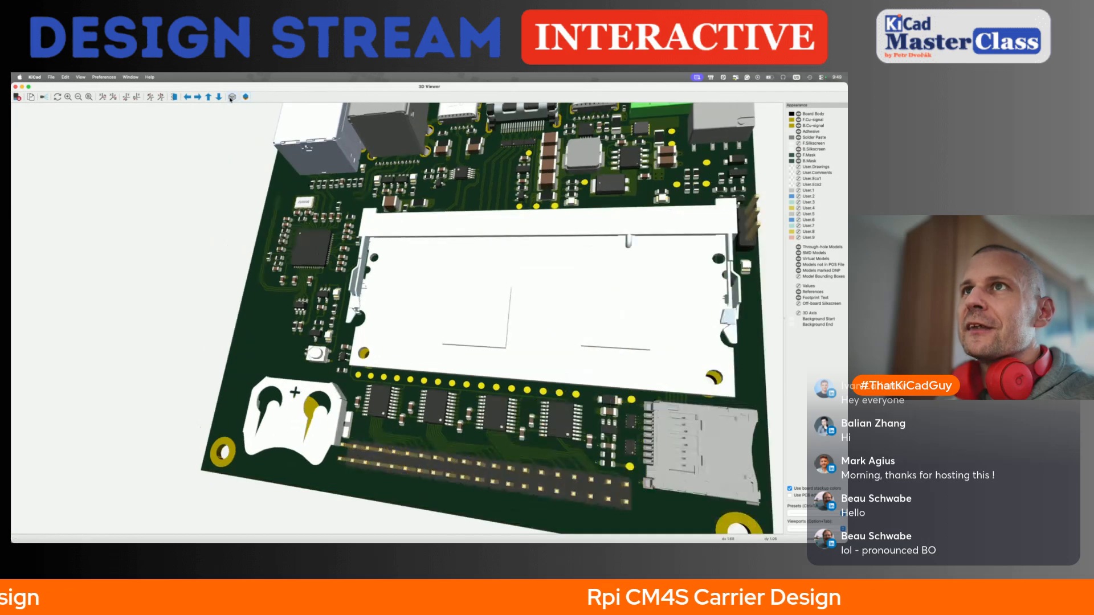
{"action": "scroll", "coordinate": [236, 212], "scroll_direction": "right", "scroll_amount": 3}
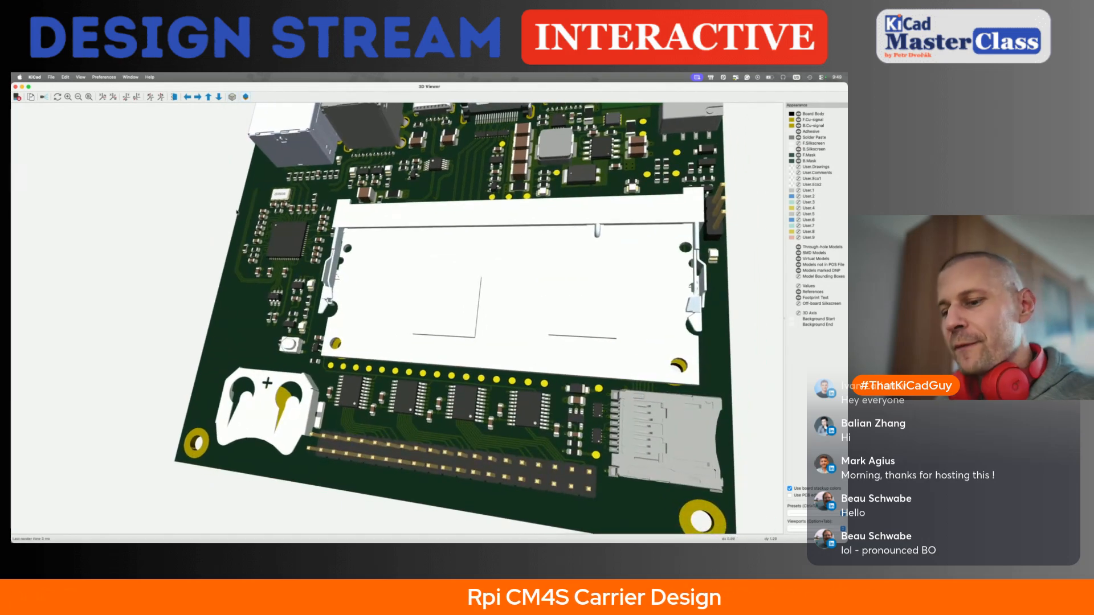
{"action": "left_click", "coordinate": [15, 87]}
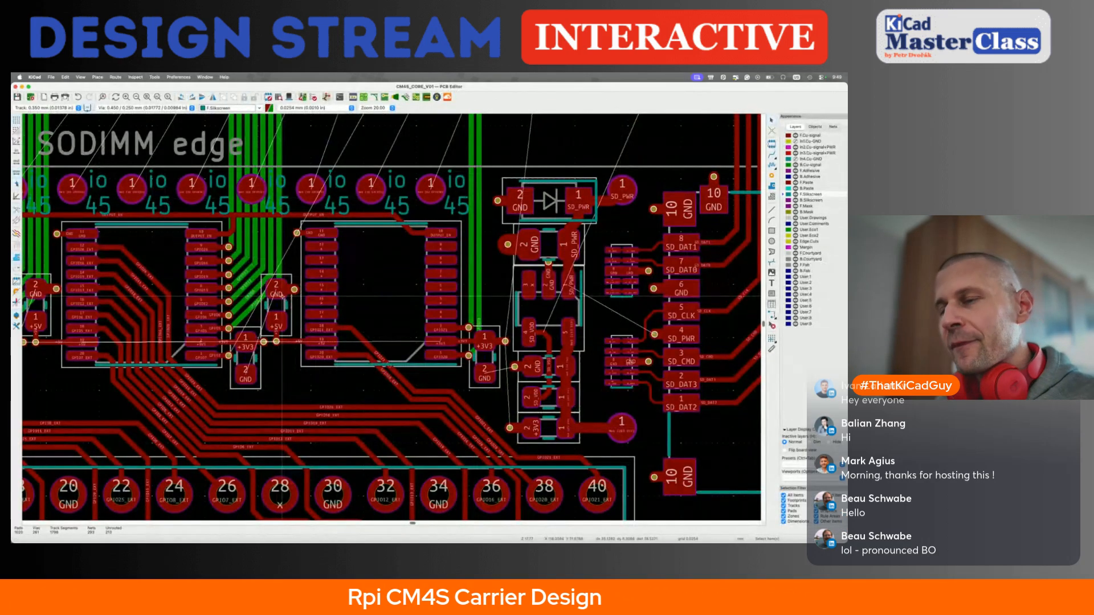
Save the board, hide the F.Silkscreen layer and make F.Cu-signal the active layer
{"action": "key", "text": "super+s"}
{"action": "scroll", "coordinate": [417, 323], "scroll_direction": "down", "scroll_amount": 3}
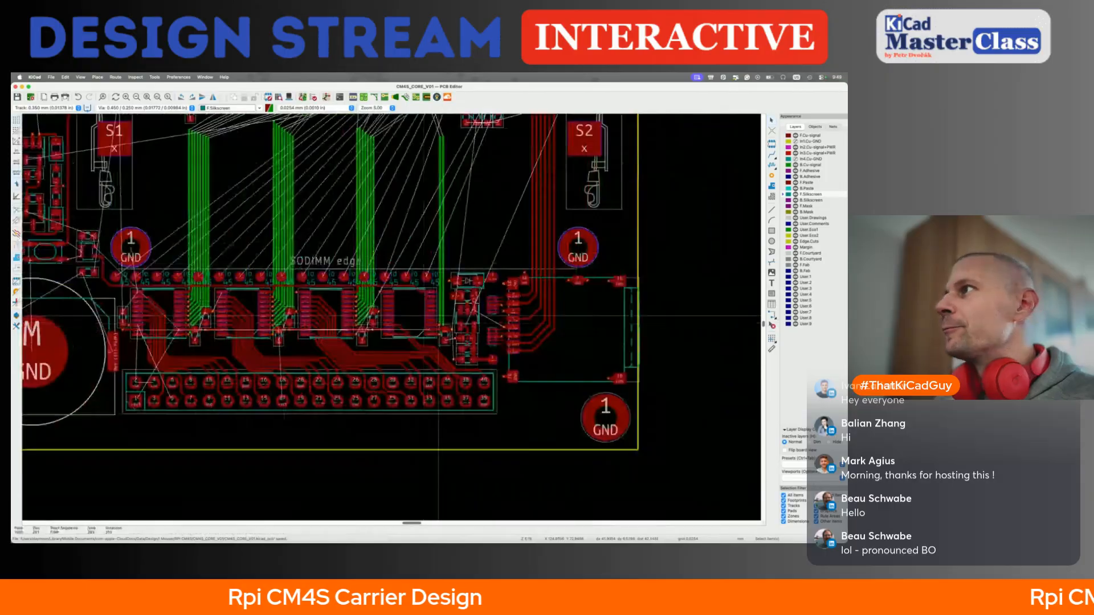
{"action": "left_click", "coordinate": [796, 194]}
{"action": "left_click", "coordinate": [788, 136]}
Examine the connector pads above S2 and the four small components placed below them
{"action": "middle_click_drag", "start_coordinate": [231, 135], "coordinate": [375, 242]}
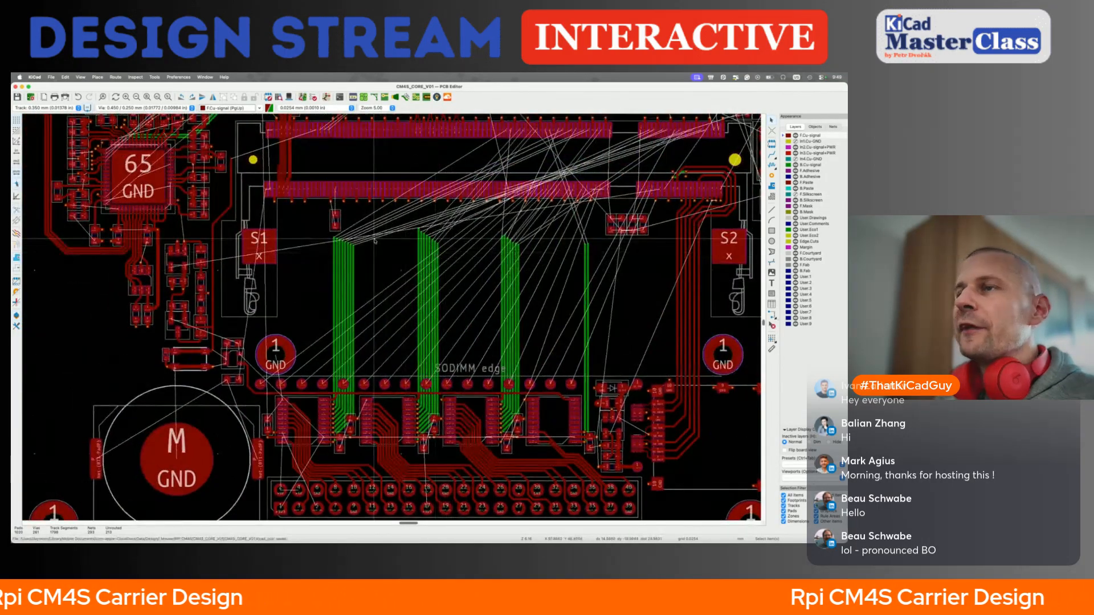
{"action": "scroll", "coordinate": [375, 241], "scroll_direction": "up", "scroll_amount": 4}
{"action": "scroll", "coordinate": [456, 285], "scroll_direction": "right", "scroll_amount": 8}
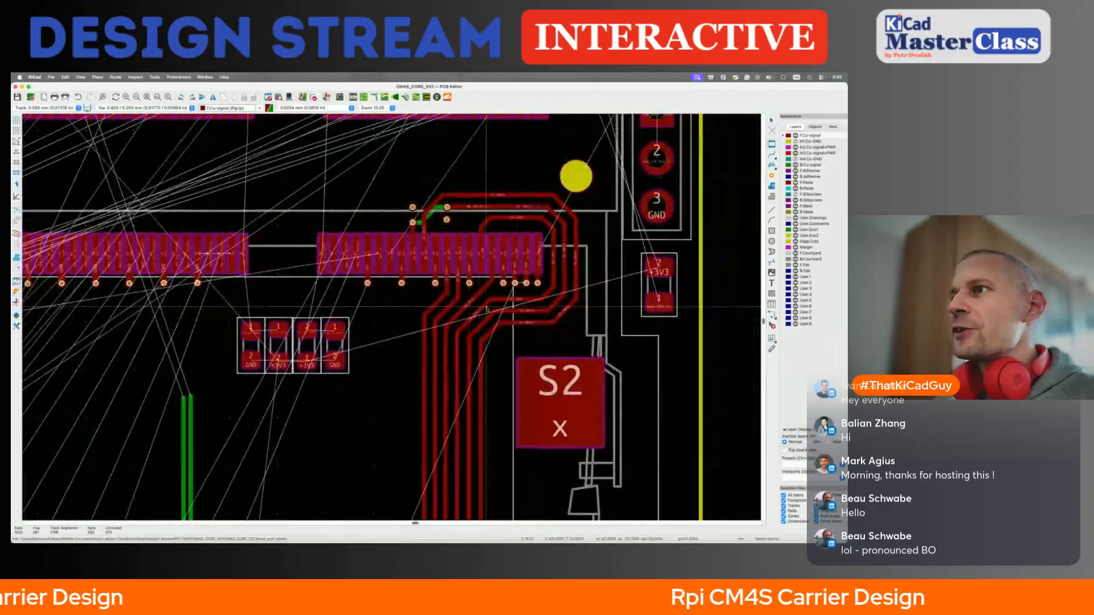
{"action": "scroll", "coordinate": [487, 310], "scroll_direction": "right", "scroll_amount": 2}
{"action": "scroll", "coordinate": [332, 287], "scroll_direction": "up", "scroll_amount": 3}
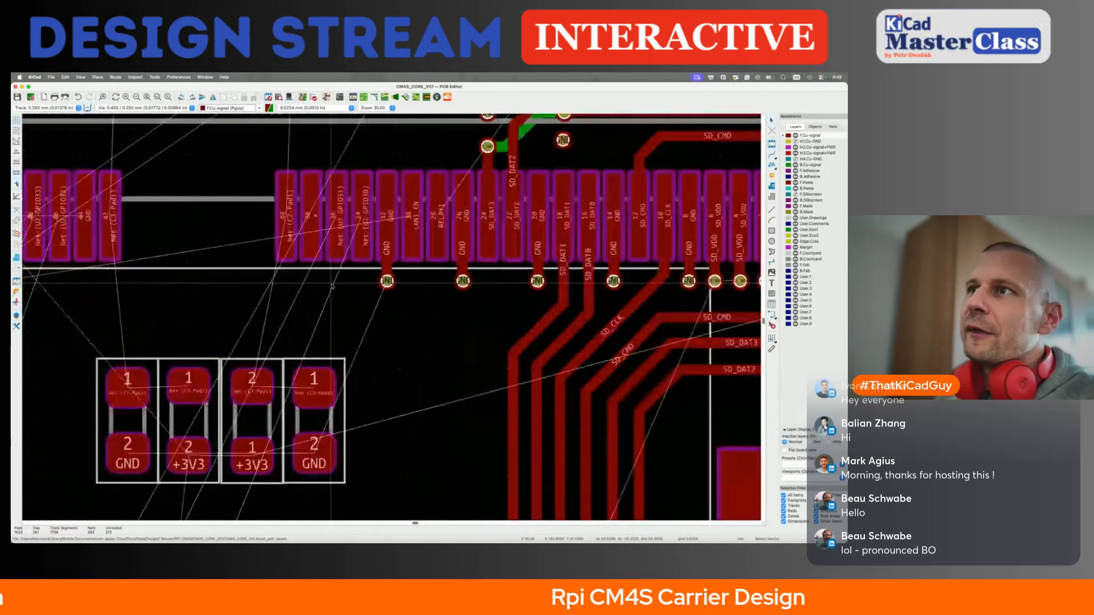
{"action": "scroll", "coordinate": [395, 261], "scroll_direction": "down", "scroll_amount": 2}
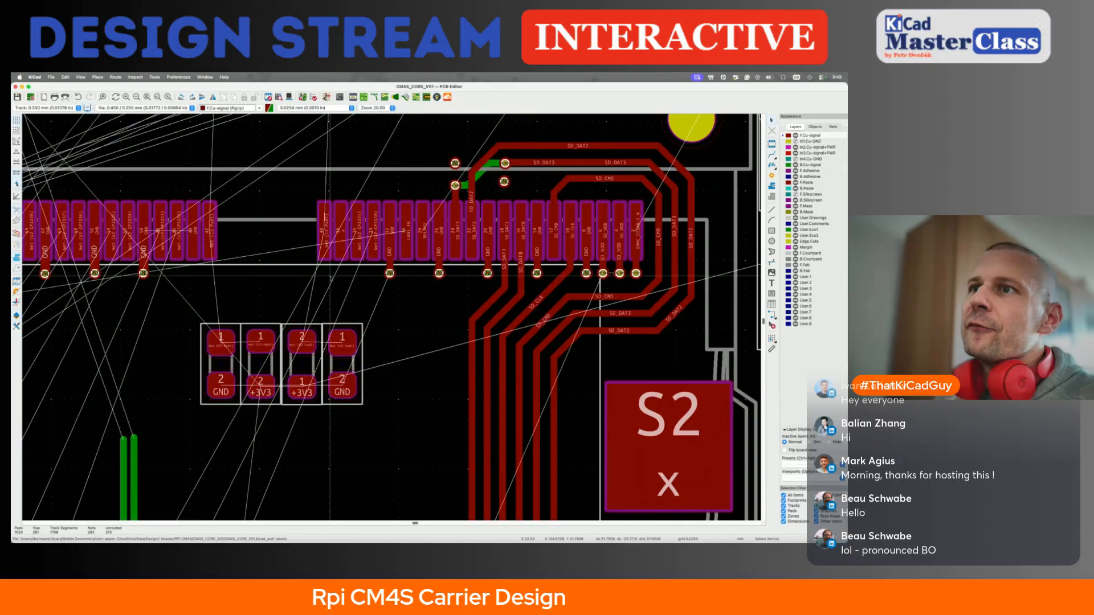
{"action": "scroll", "coordinate": [331, 278], "scroll_direction": "down", "scroll_amount": 5}
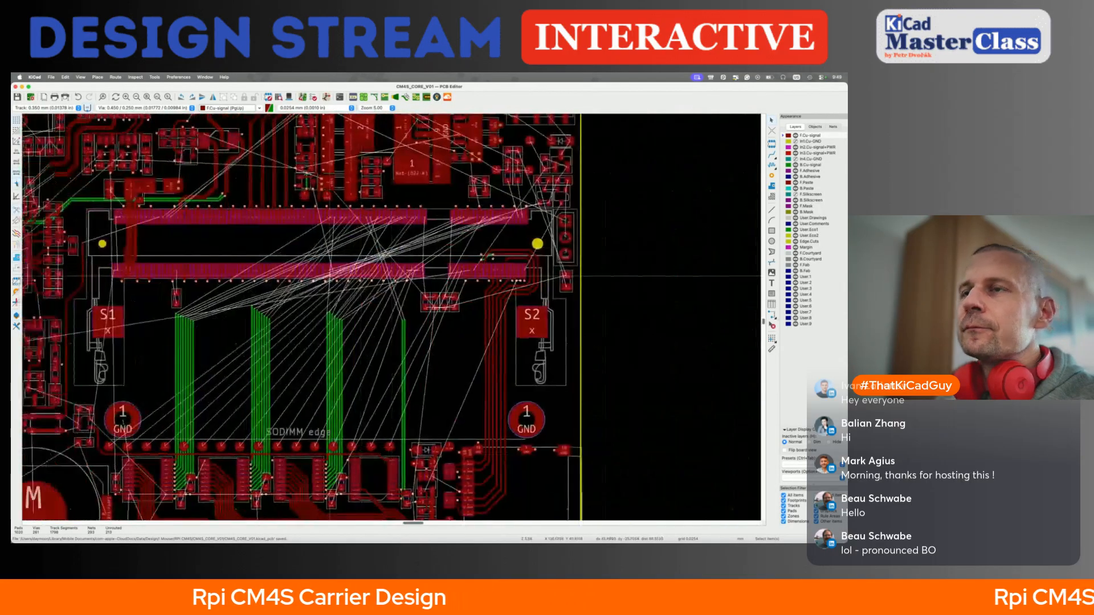
{"action": "scroll", "coordinate": [174, 297], "scroll_direction": "up", "scroll_amount": 3}
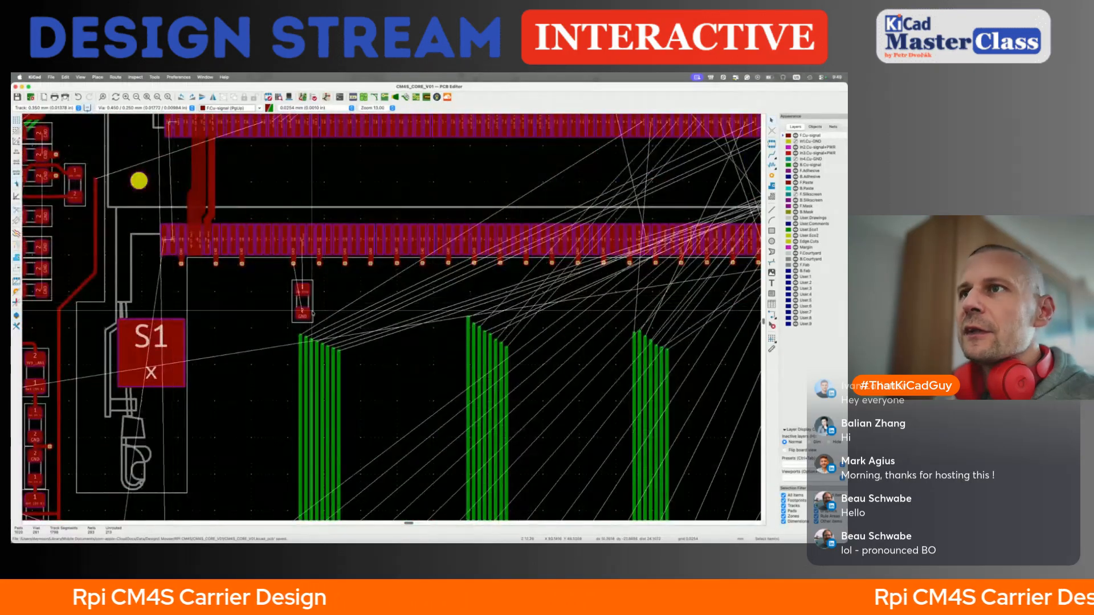
{"action": "scroll", "coordinate": [312, 313], "scroll_direction": "up", "scroll_amount": 3}
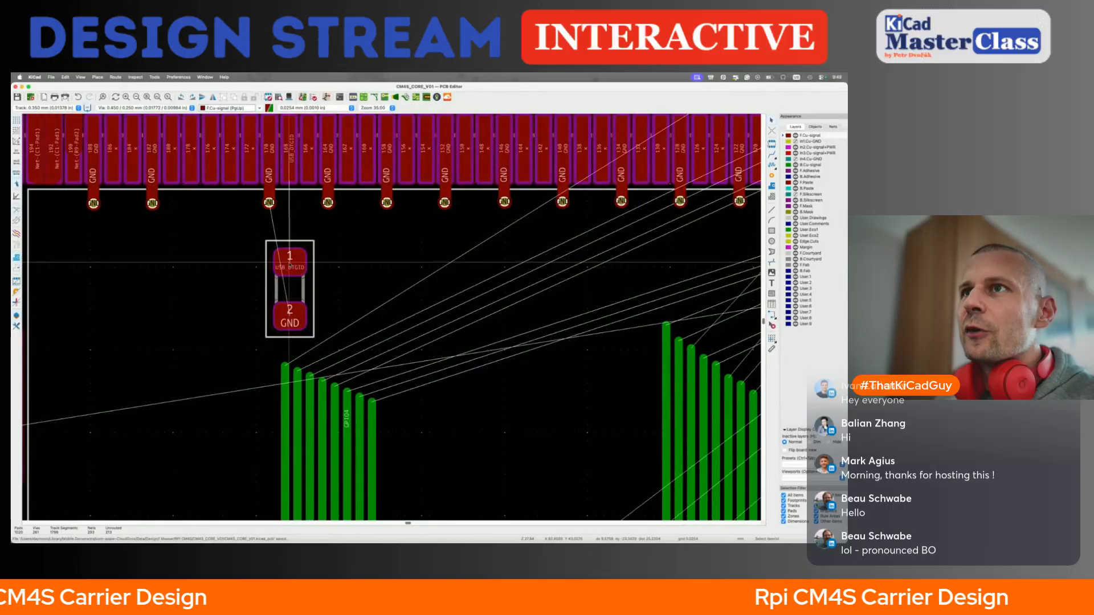
{"action": "key", "text": "x"}
{"action": "key", "text": "Escape"}
{"action": "key", "text": "Escape"}
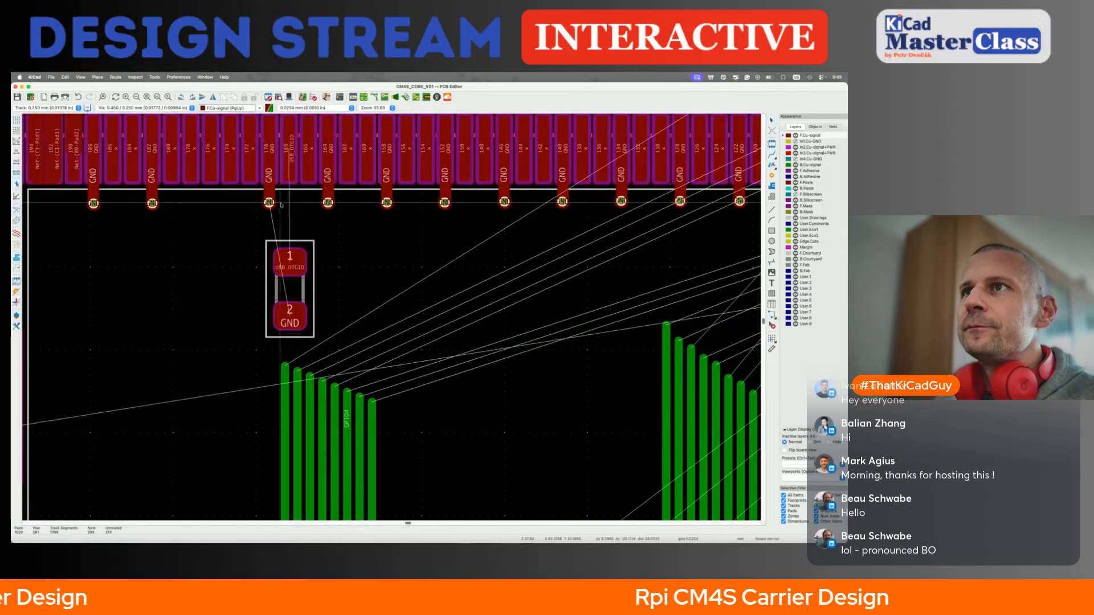
Look up the USB_OTGID resistor, placed below the connector near S1, in the schematic and examine its connections
{"action": "scroll", "coordinate": [306, 254], "scroll_direction": "up", "scroll_amount": 1}
{"action": "scroll", "coordinate": [309, 256], "scroll_direction": "down", "scroll_amount": 3}
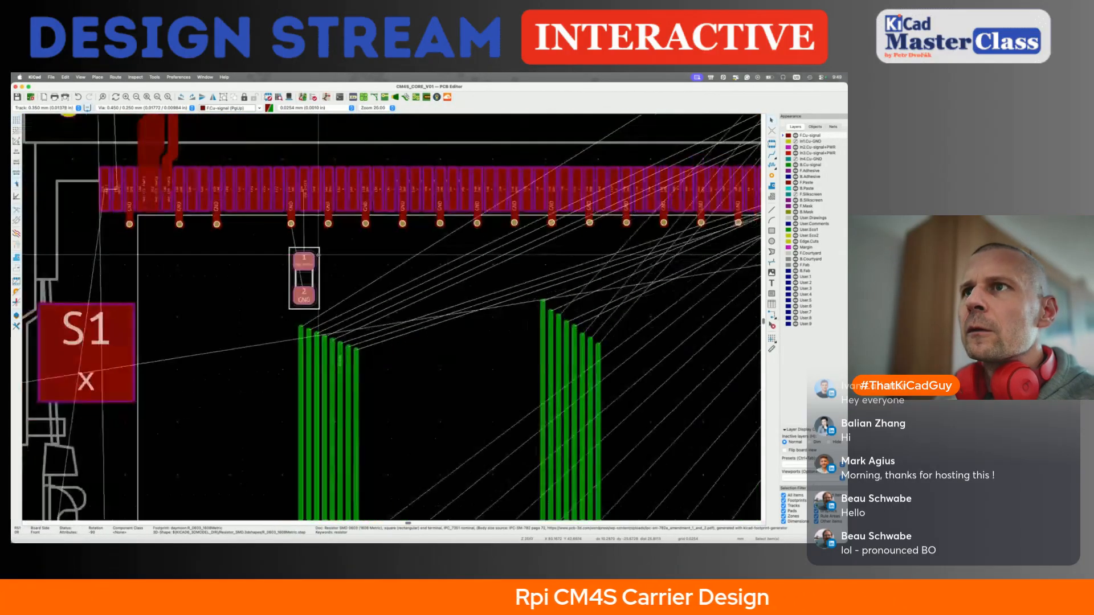
{"action": "key", "text": "super+grave"}
{"action": "key", "text": "super+grave"}
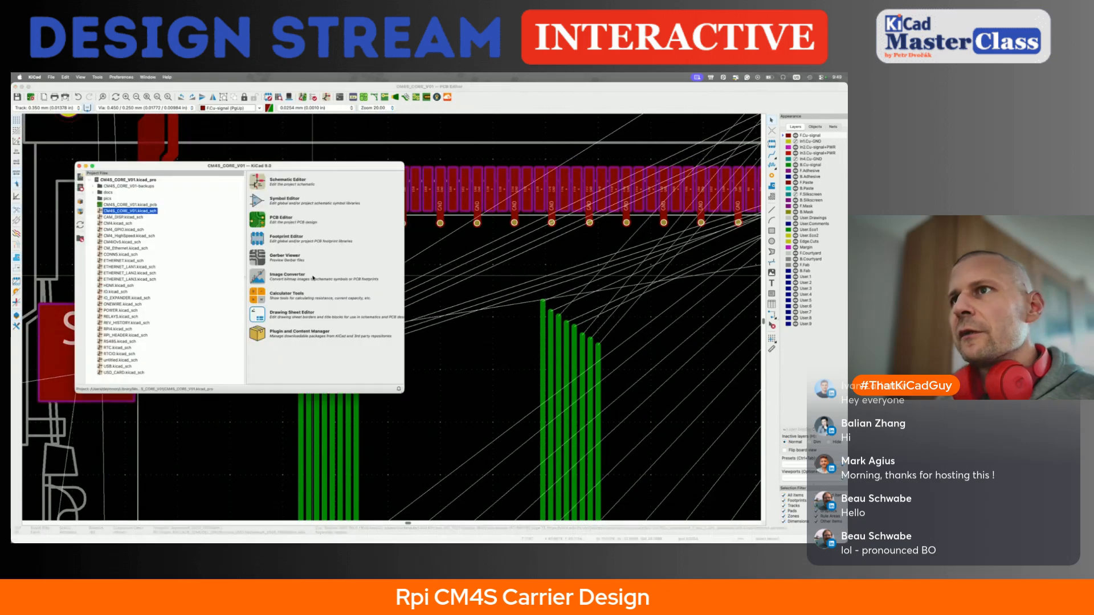
{"action": "scroll", "coordinate": [375, 335], "scroll_direction": "down", "scroll_amount": 4}
{"action": "scroll", "coordinate": [401, 353], "scroll_direction": "up", "scroll_amount": 2}
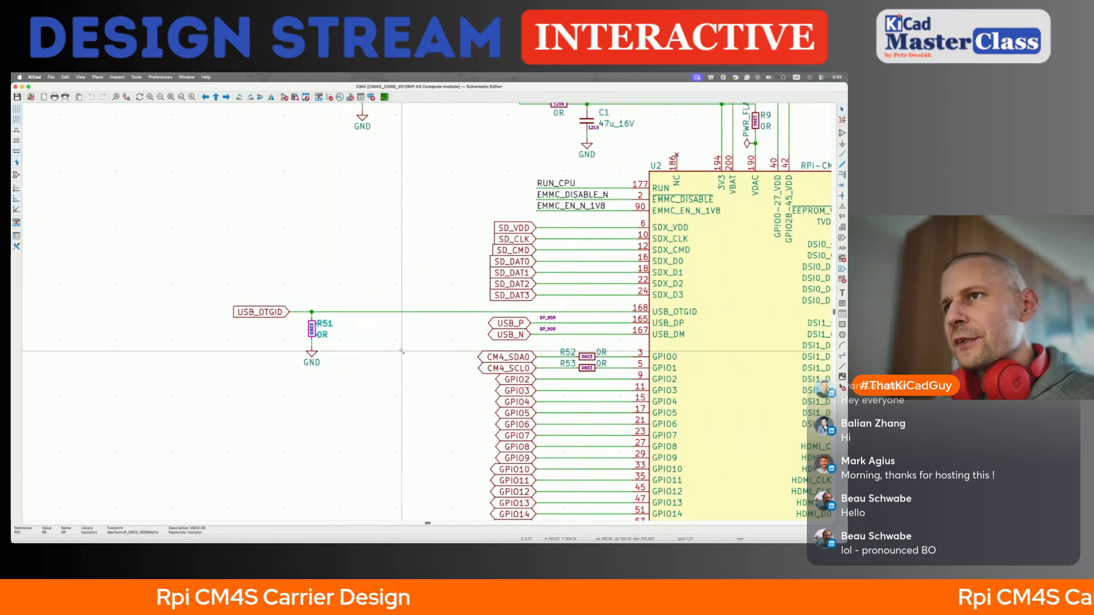
Align the USB_OTGID resistor beneath its connector pad and route a straight F.Cu-signal track from the pad to resistor pad 1
{"action": "key", "text": "super+grave"}
{"action": "scroll", "coordinate": [338, 272], "scroll_direction": "up", "scroll_amount": 3}
{"action": "key", "text": "m"}
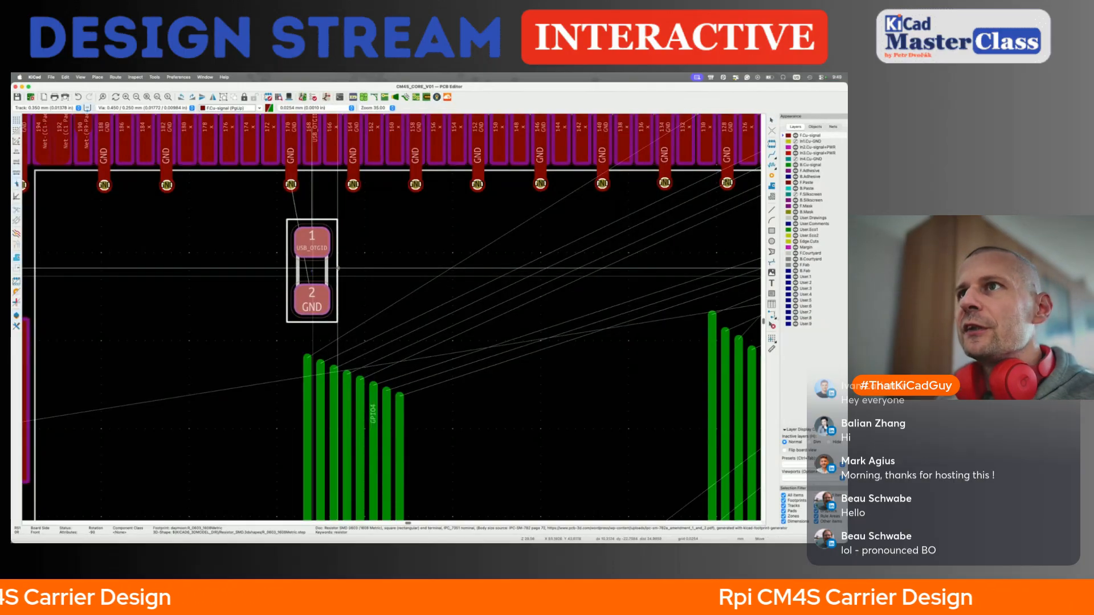
{"action": "left_click", "coordinate": [338, 268]}
{"action": "scroll", "coordinate": [314, 247], "scroll_direction": "up", "scroll_amount": 3}
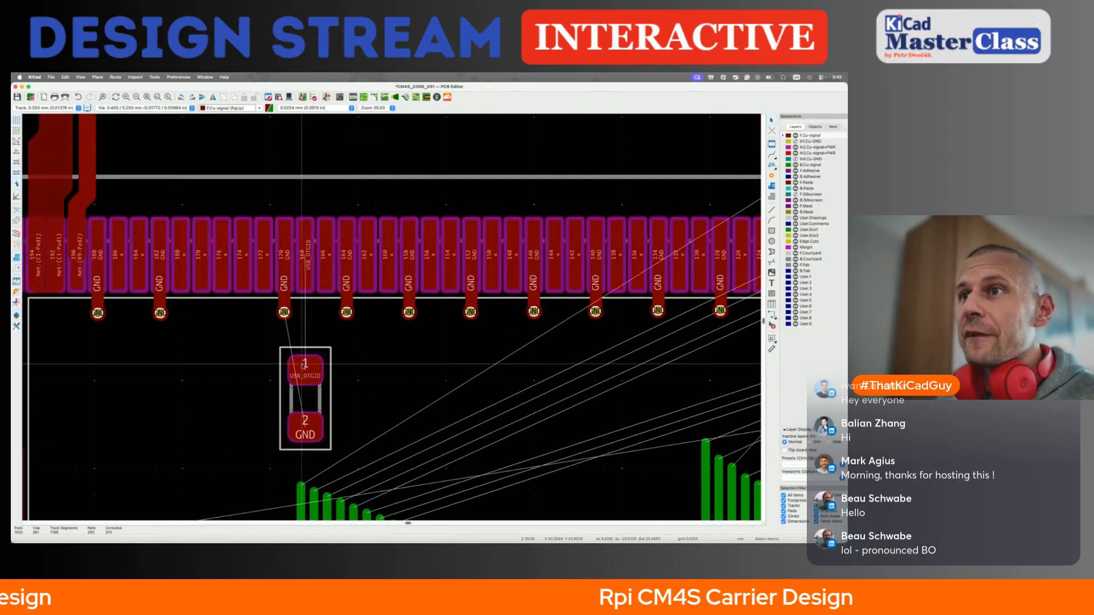
{"action": "key", "text": "x"}
{"action": "left_click", "coordinate": [308, 274]}
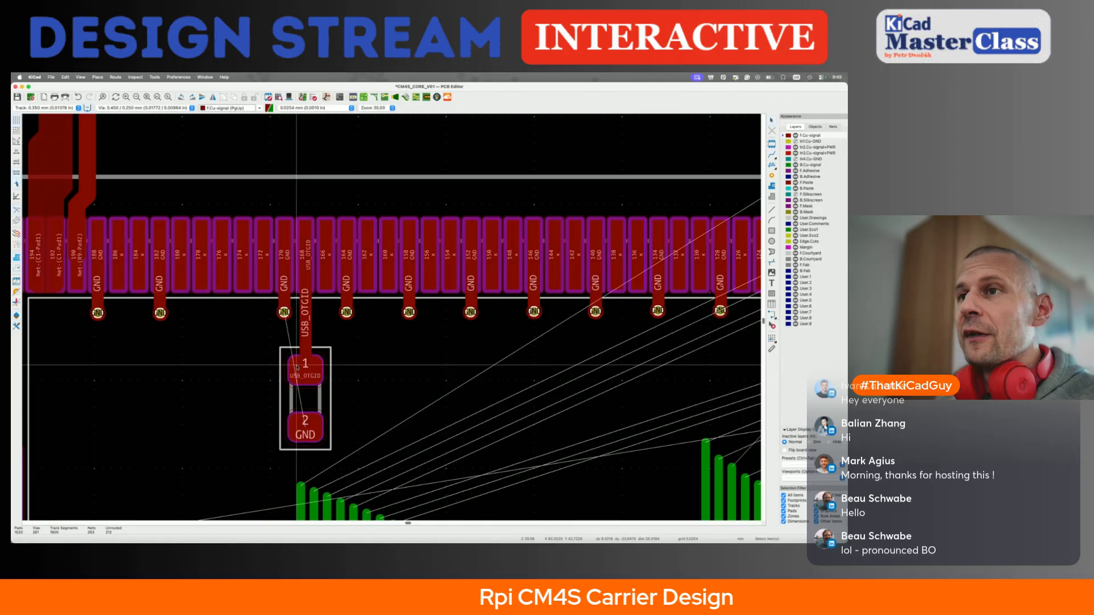
Extend the GPIO27 track on B.Cu-signal diagonally past the USB_OTGID resistor and straight up across the connector's lower pad row
{"action": "scroll", "coordinate": [297, 368], "scroll_direction": "down", "scroll_amount": 5}
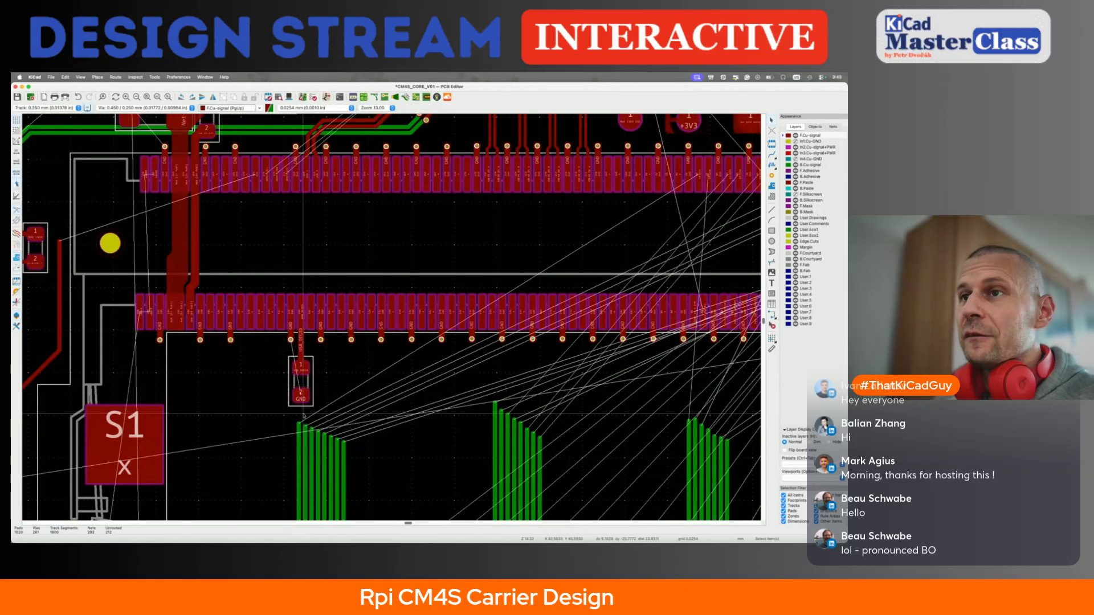
{"action": "scroll", "coordinate": [304, 416], "scroll_direction": "up", "scroll_amount": 2}
{"action": "key", "text": "x"}
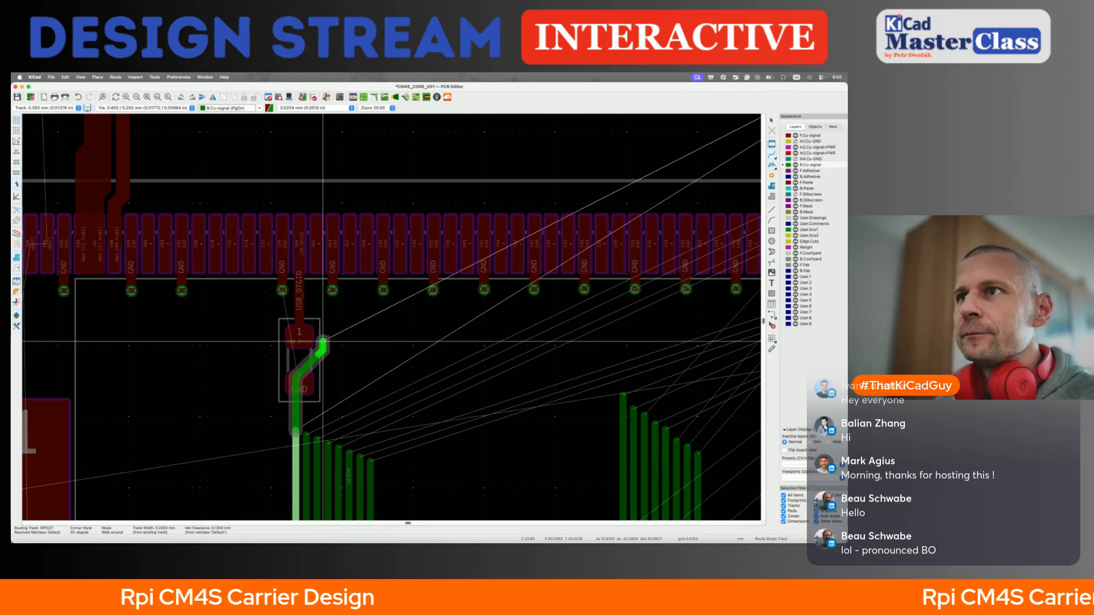
{"action": "left_click", "coordinate": [348, 203]}
{"action": "key", "text": "Escape"}
{"action": "scroll", "coordinate": [346, 202], "scroll_direction": "up", "scroll_amount": 2}
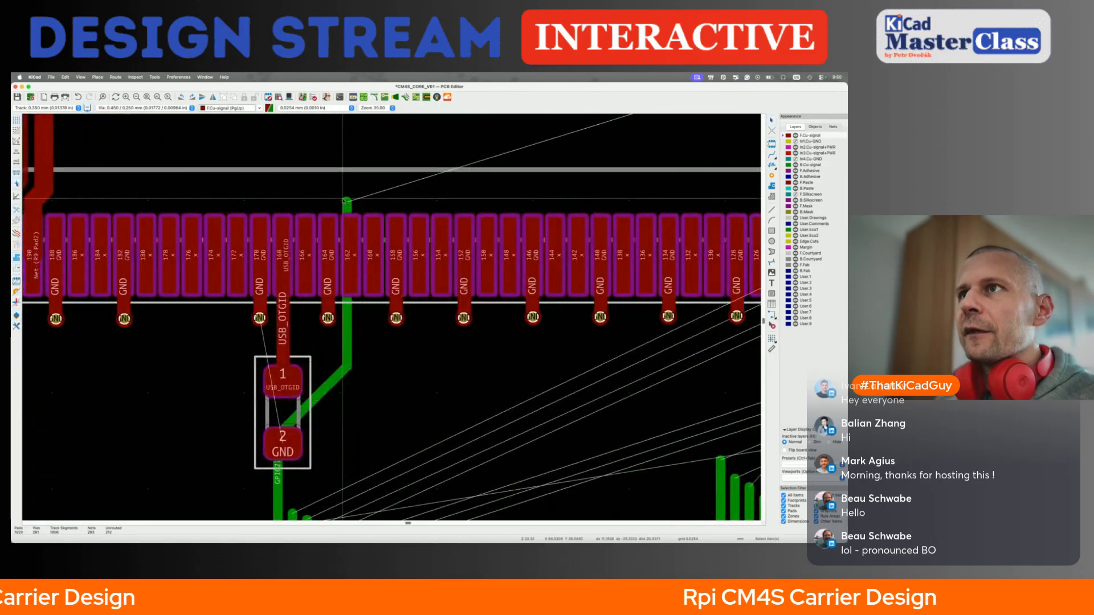
Extend the GPIO18 and GPIO17 tracks on B.Cu-signal parallel to GPIO27, ending at the upper edge of the lower pad row
{"action": "key", "text": "Page_Down"}
{"action": "scroll", "coordinate": [313, 463], "scroll_direction": "down", "scroll_amount": 2}
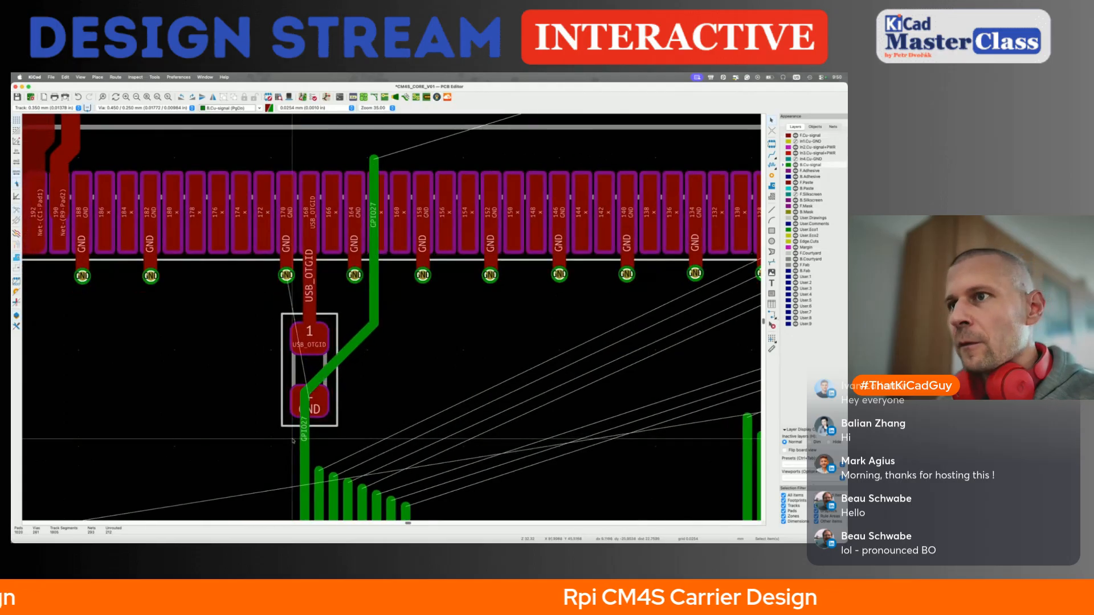
{"action": "key", "text": "x"}
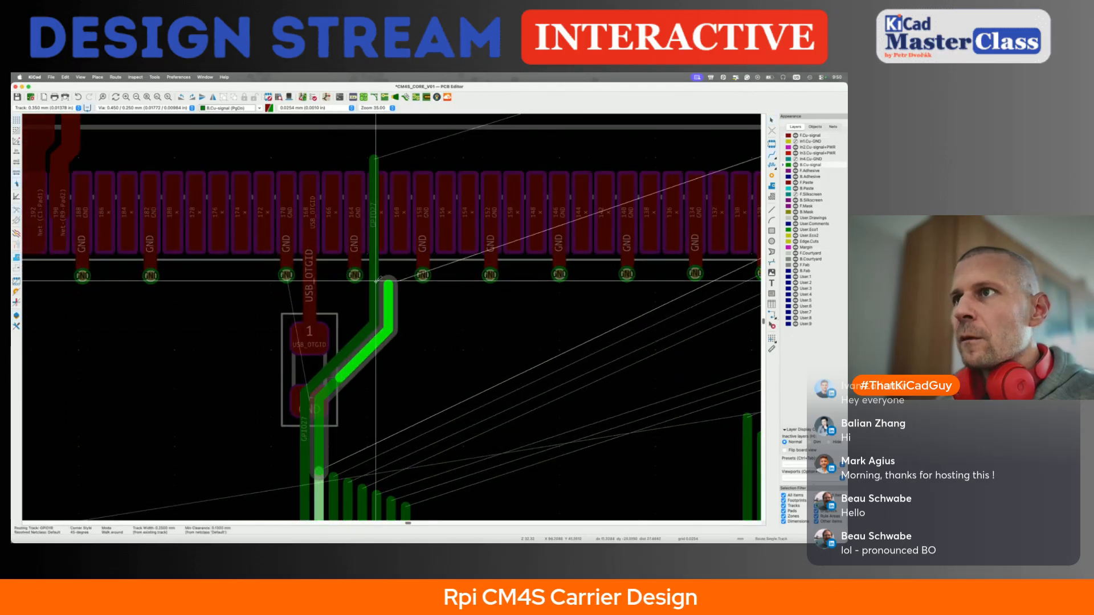
{"action": "double_click", "coordinate": [388, 167]}
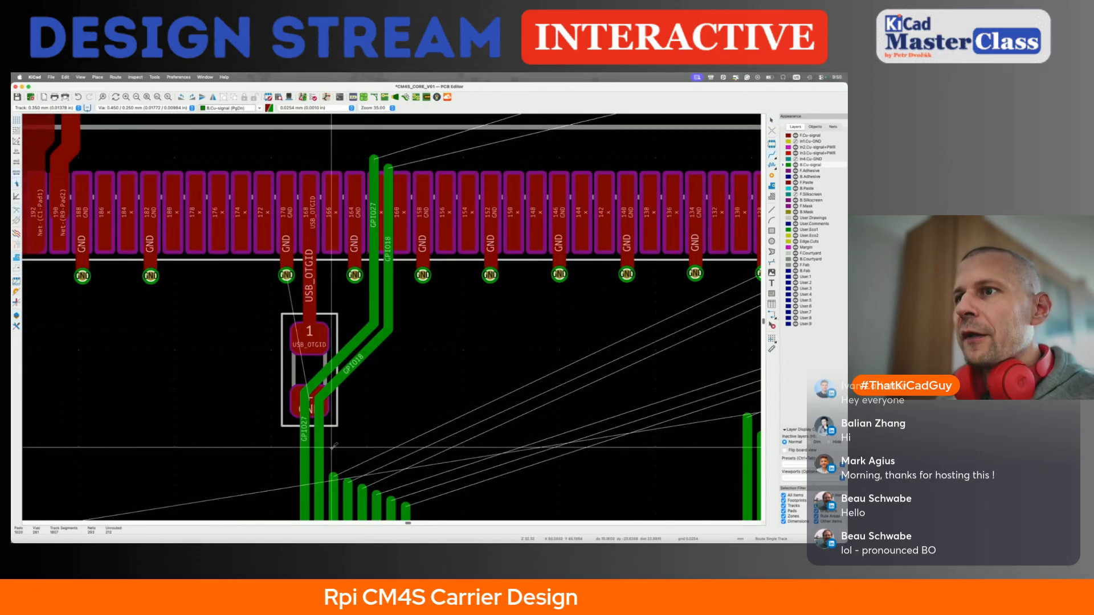
{"action": "key", "text": "x"}
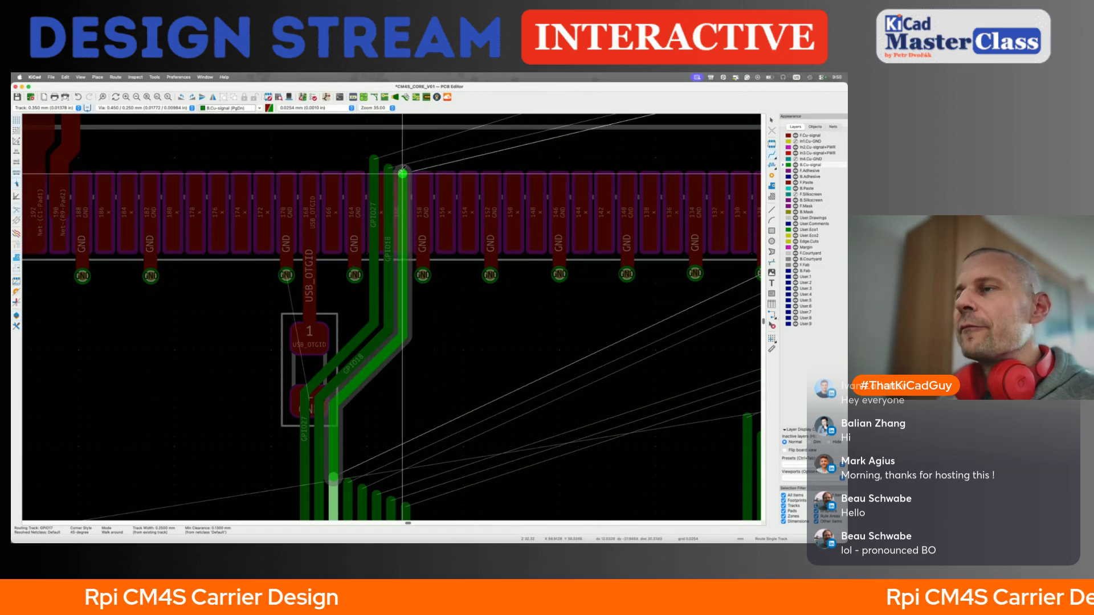
{"action": "double_click", "coordinate": [403, 171]}
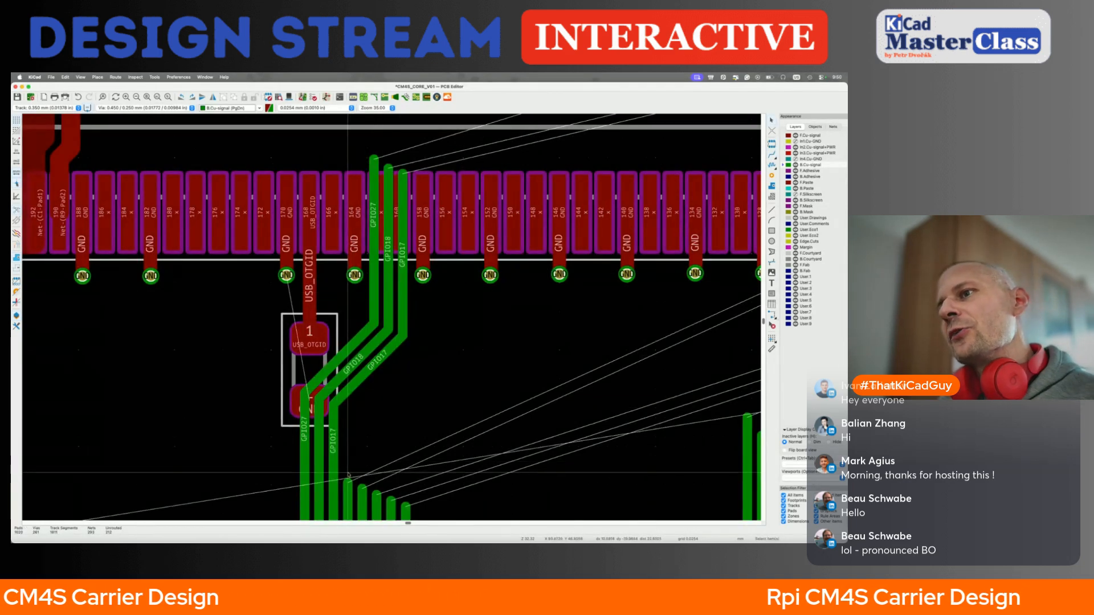
Route GPIO15, GPIO14 and GPIO4 on B.Cu-signal as a parallel group through the gap between the next two GND vias
{"action": "key", "text": "x"}
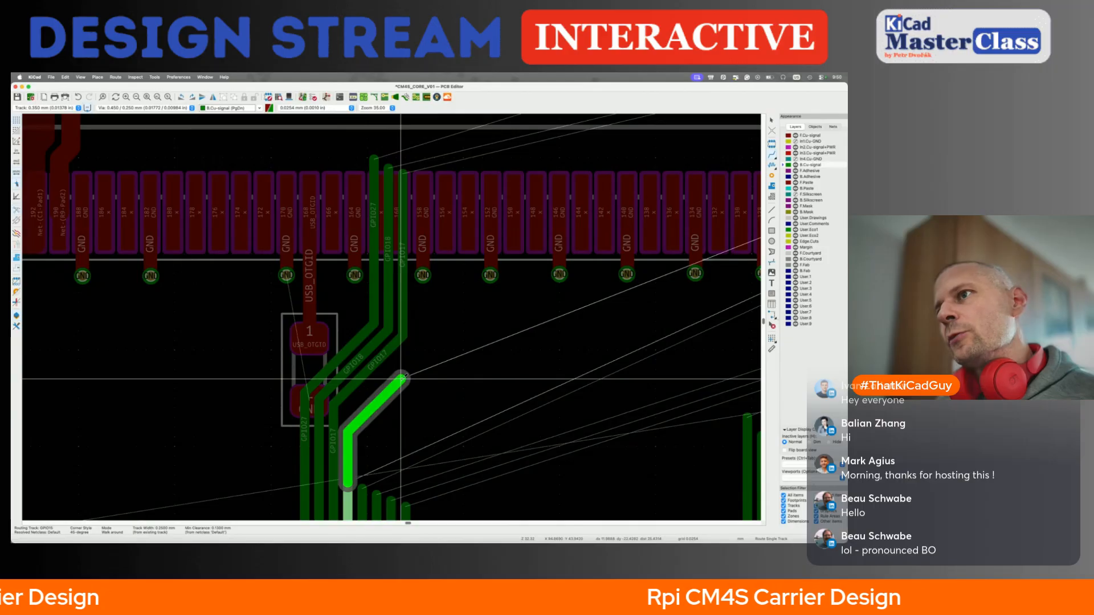
{"action": "left_click", "coordinate": [402, 354]}
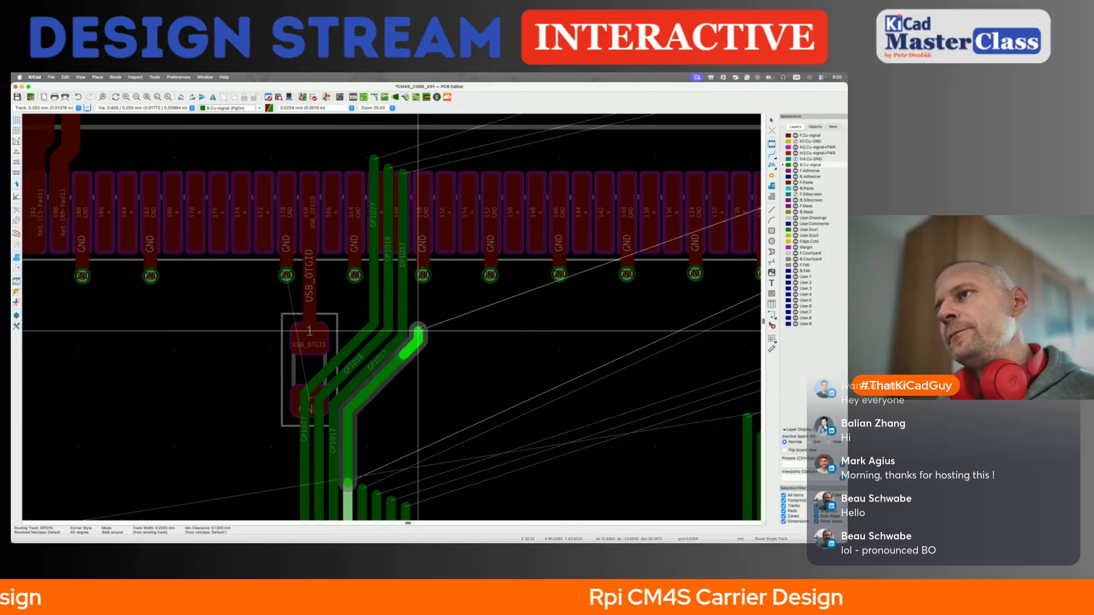
{"action": "left_click", "coordinate": [442, 174]}
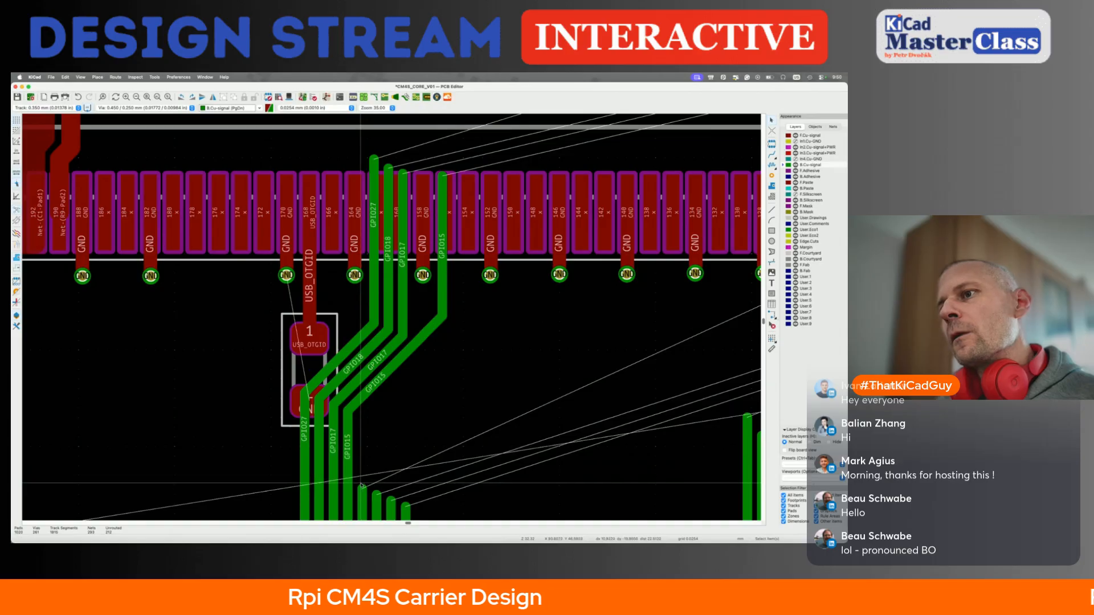
{"action": "key", "text": "x"}
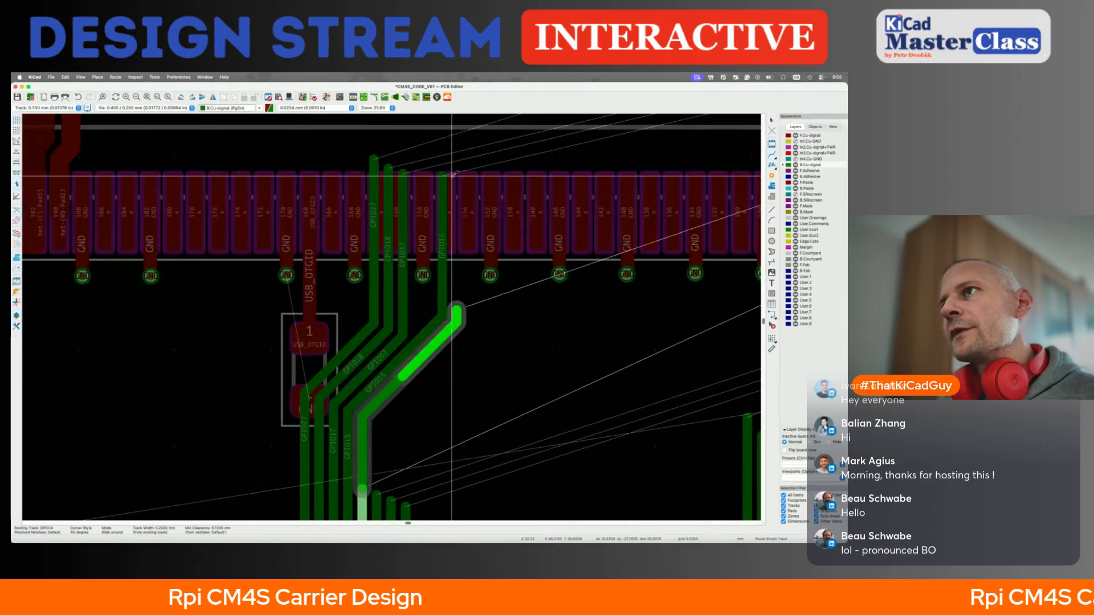
{"action": "left_click", "coordinate": [452, 174]}
{"action": "key", "text": "x"}
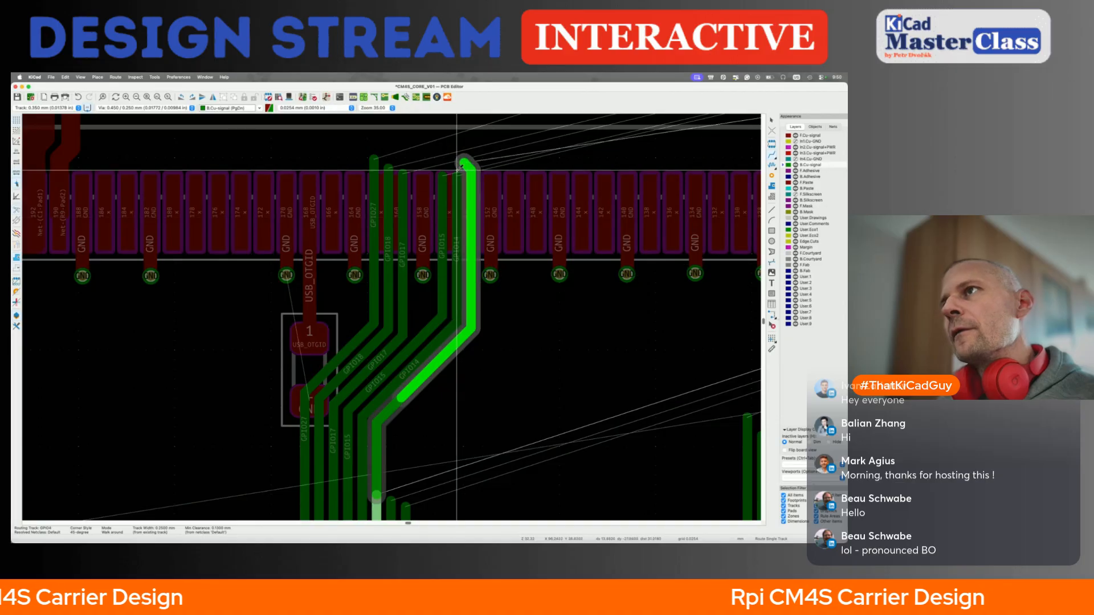
{"action": "left_click", "coordinate": [471, 178]}
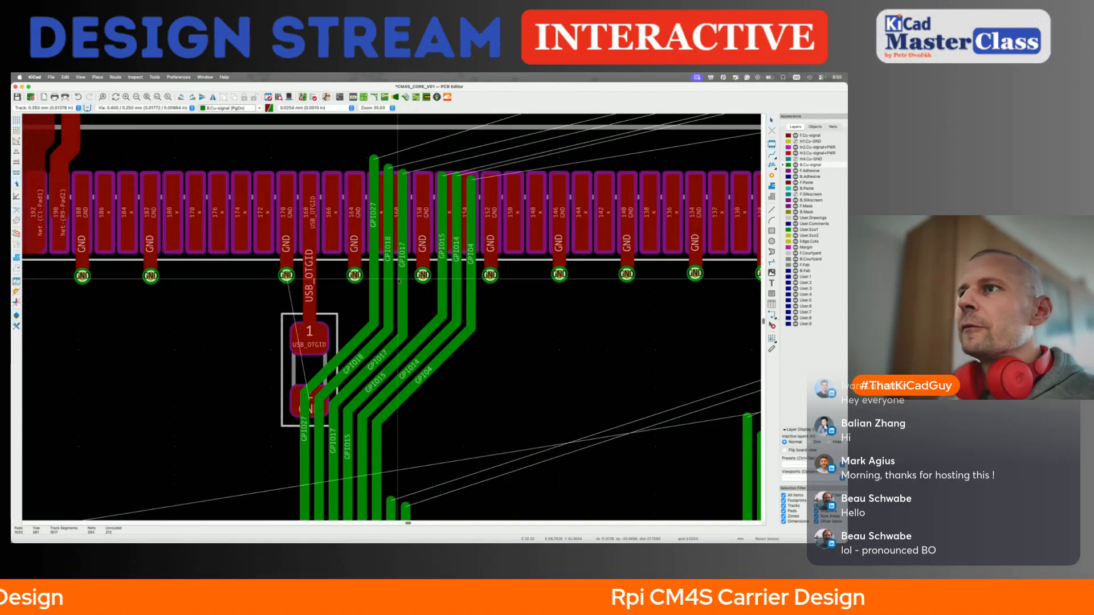
Route GPIO3 on B.Cu-signal alongside GPIO4, passing beyond the next GND via and up across the connector pads
{"action": "scroll", "coordinate": [399, 280], "scroll_direction": "down", "scroll_amount": 4}
{"action": "key", "text": "x"}
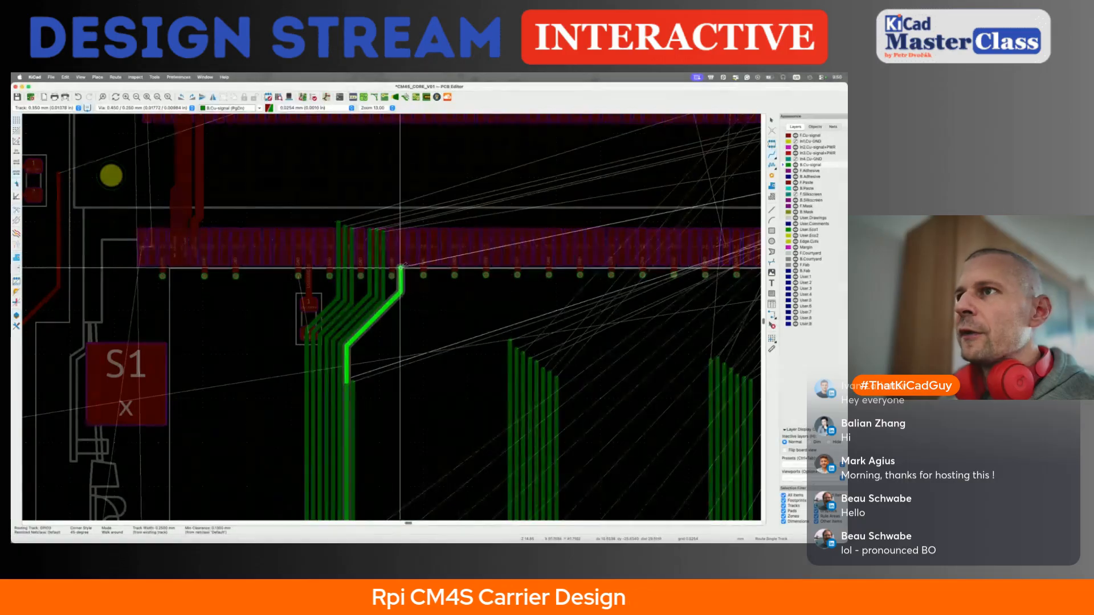
{"action": "scroll", "coordinate": [400, 267], "scroll_direction": "up", "scroll_amount": 4}
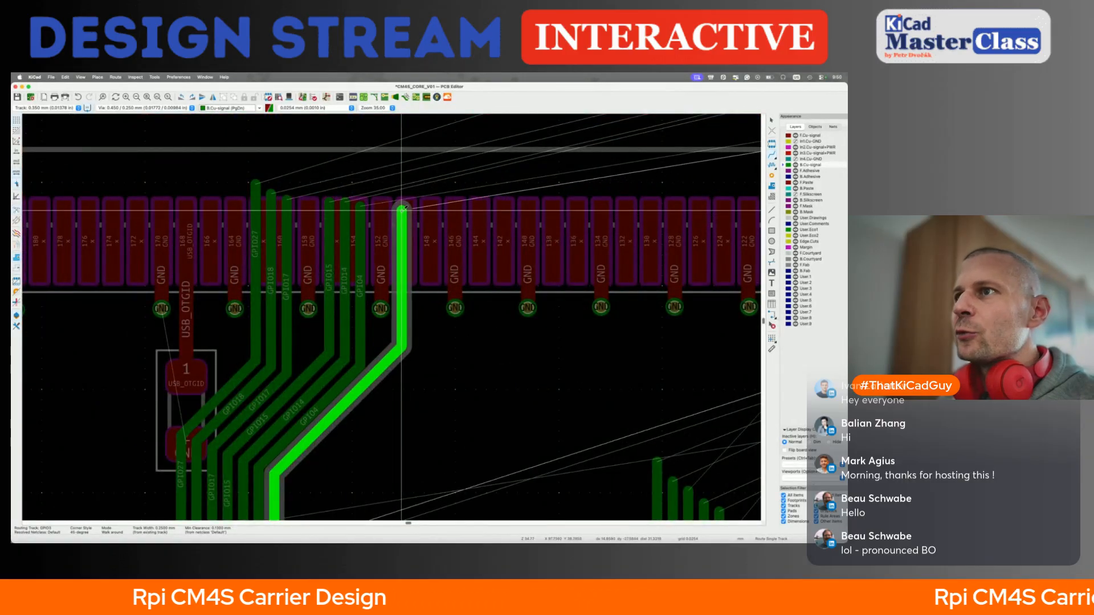
{"action": "left_click", "coordinate": [402, 210]}
{"action": "key", "text": "Escape"}
Route GPIO2 on B.Cu-signal parallel to GPIO3 up across the connector pads and save the board
{"action": "scroll", "coordinate": [350, 444], "scroll_direction": "down", "scroll_amount": 5}
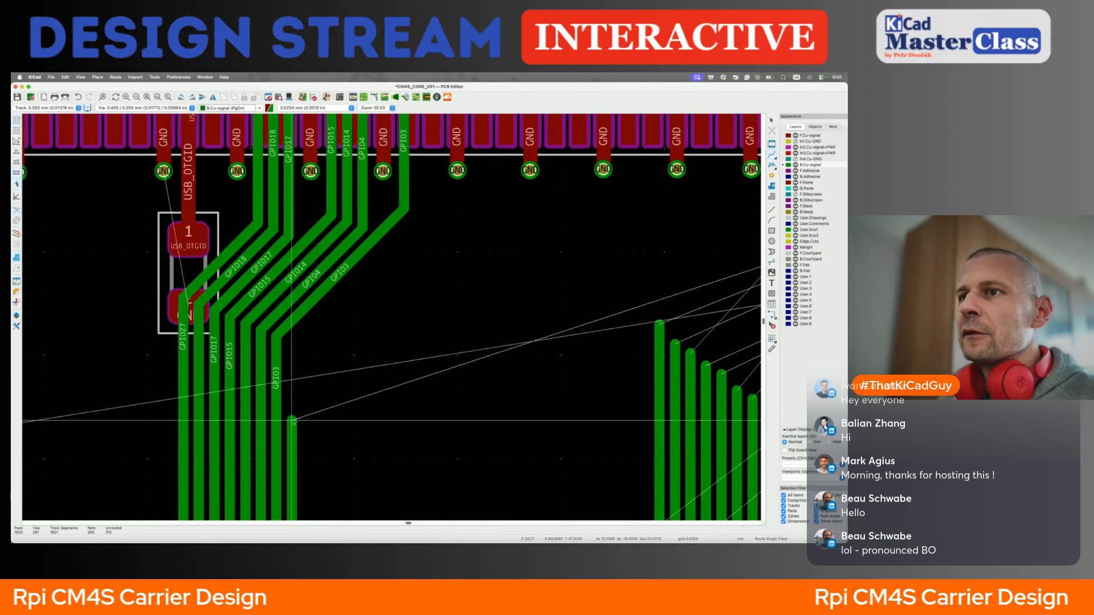
{"action": "key", "text": "x"}
{"action": "left_click", "coordinate": [303, 326]}
{"action": "scroll", "coordinate": [303, 325], "scroll_direction": "up", "scroll_amount": 4}
{"action": "scroll", "coordinate": [304, 326], "scroll_direction": "right", "scroll_amount": 2}
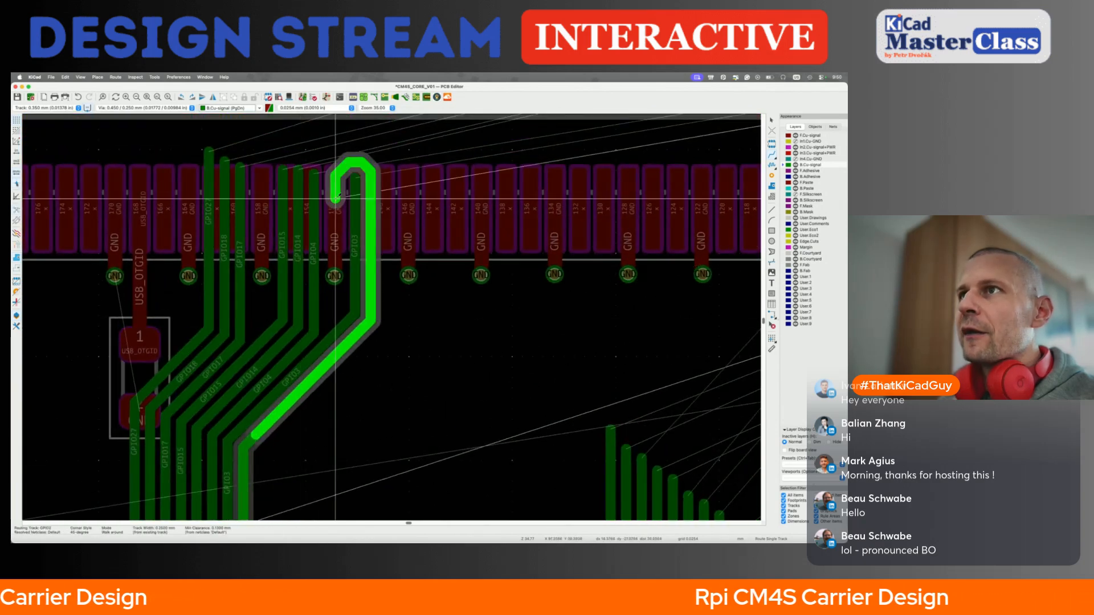
{"action": "left_click", "coordinate": [355, 191]}
{"action": "scroll", "coordinate": [355, 190], "scroll_direction": "down", "scroll_amount": 5}
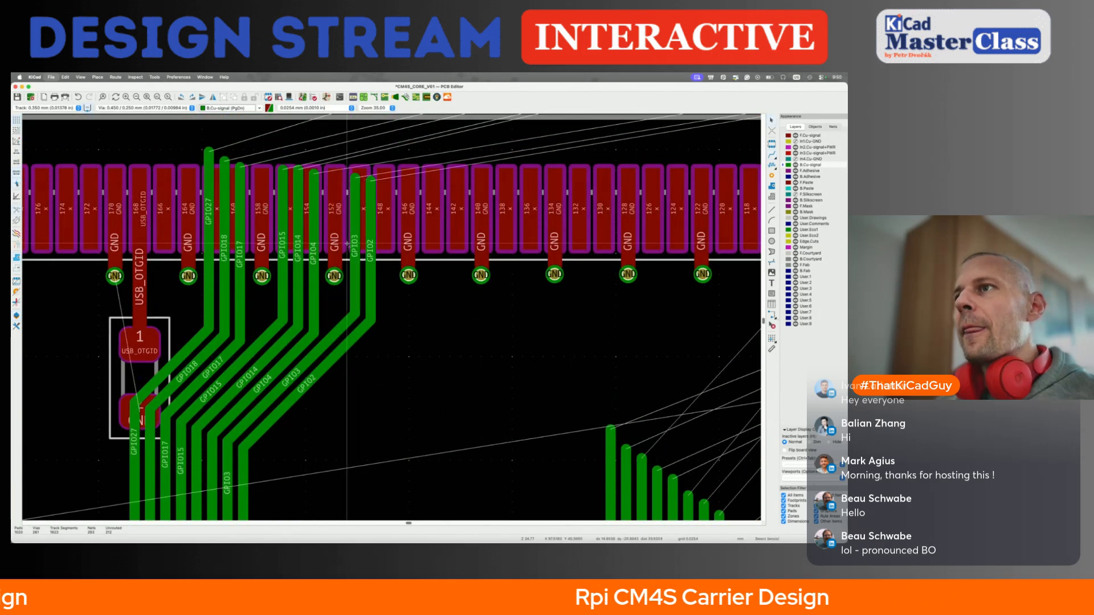
{"action": "key", "text": "cmd+s"}
Delete the vertical ends of GPIO3 and GPIO2, reroute them slightly farther from the neighbouring GND via, and save the board
{"action": "scroll", "coordinate": [337, 292], "scroll_direction": "up", "scroll_amount": 5}
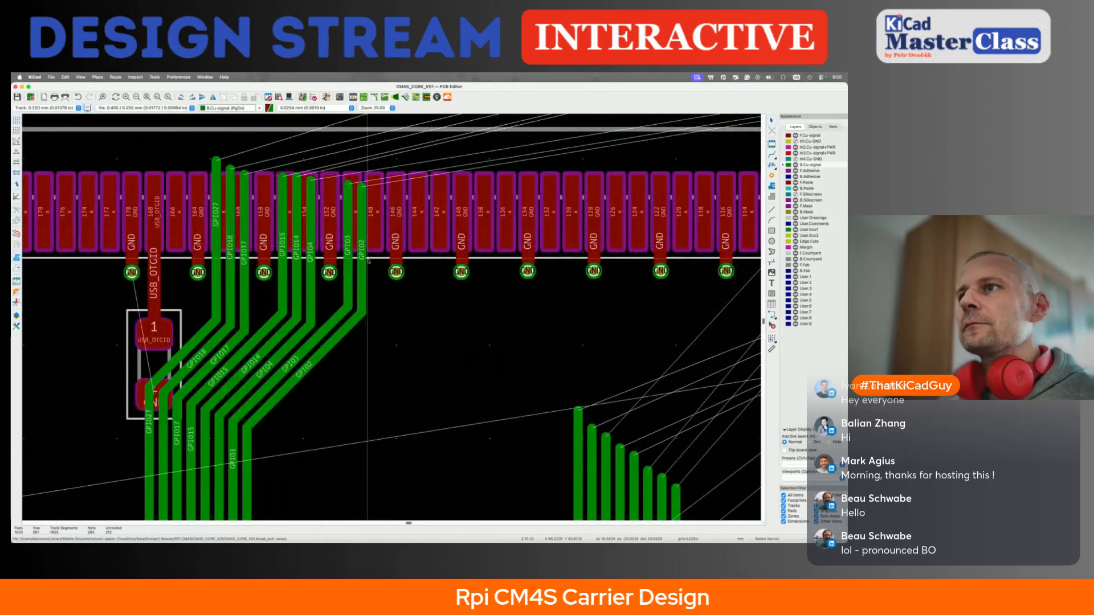
{"action": "key", "text": "Delete"}
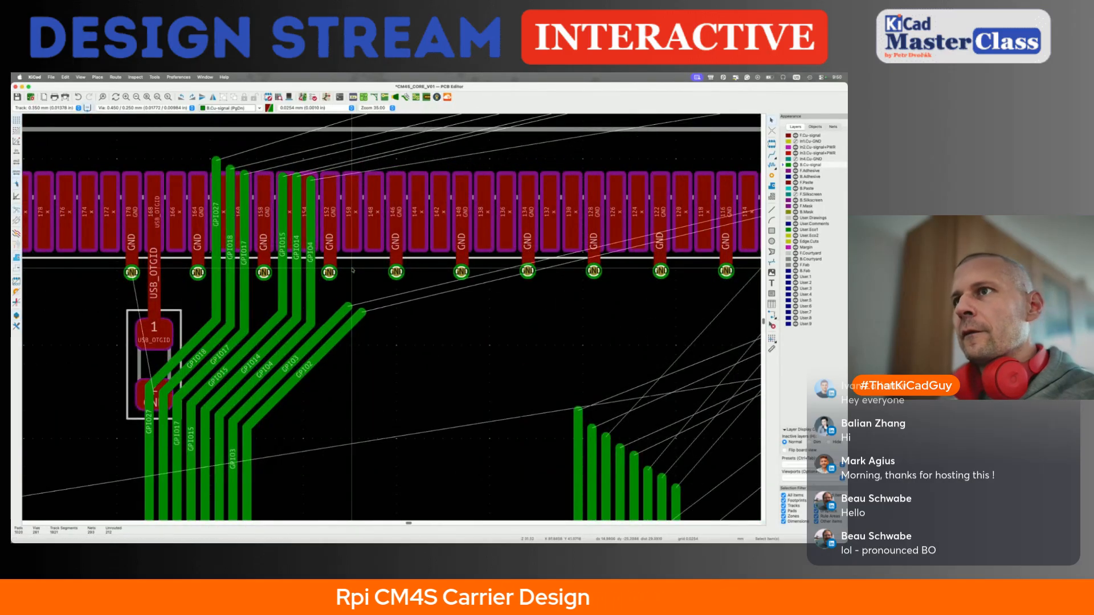
{"action": "key", "text": "x"}
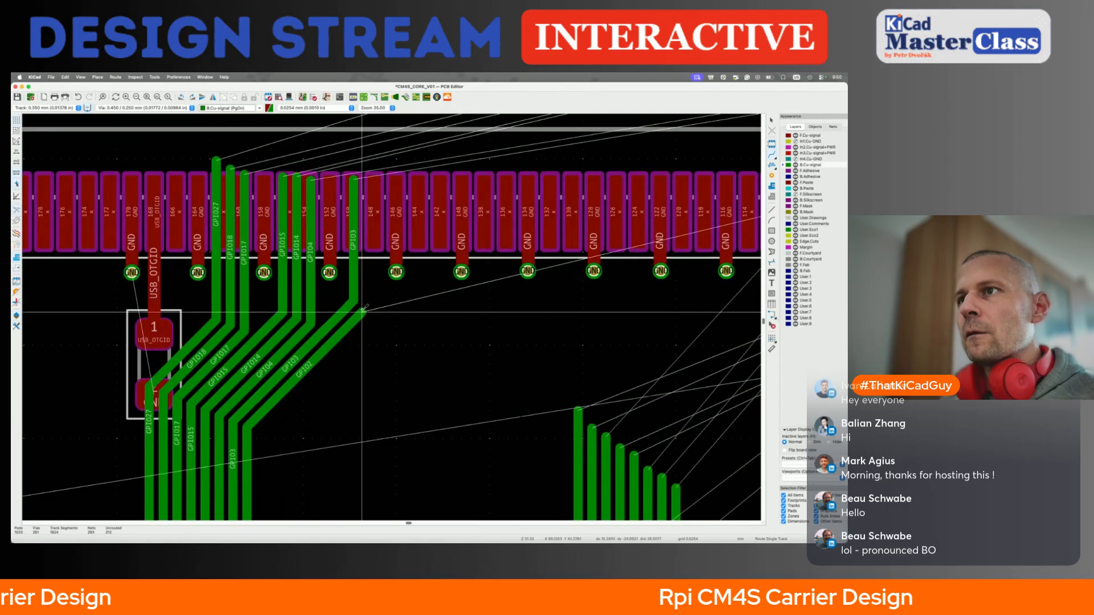
{"action": "left_click", "coordinate": [354, 179]}
{"action": "key", "text": "x"}
{"action": "left_click", "coordinate": [365, 199]}
{"action": "key", "text": "ctrl+s"}
{"action": "scroll", "coordinate": [365, 205], "scroll_direction": "down", "scroll_amount": 5}
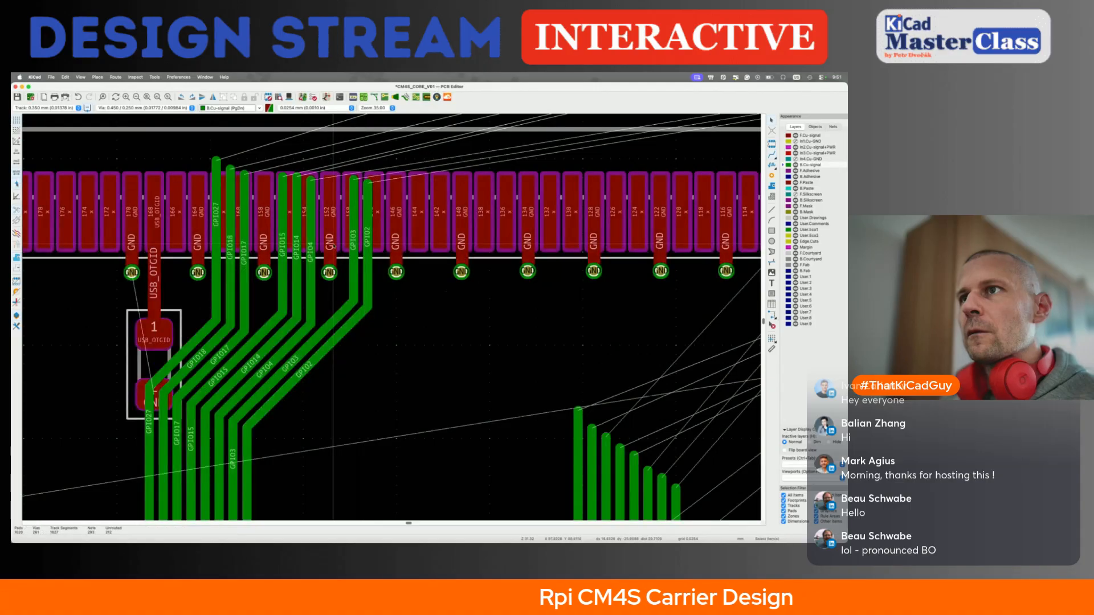
{"action": "scroll", "coordinate": [293, 333], "scroll_direction": "down", "scroll_amount": 2}
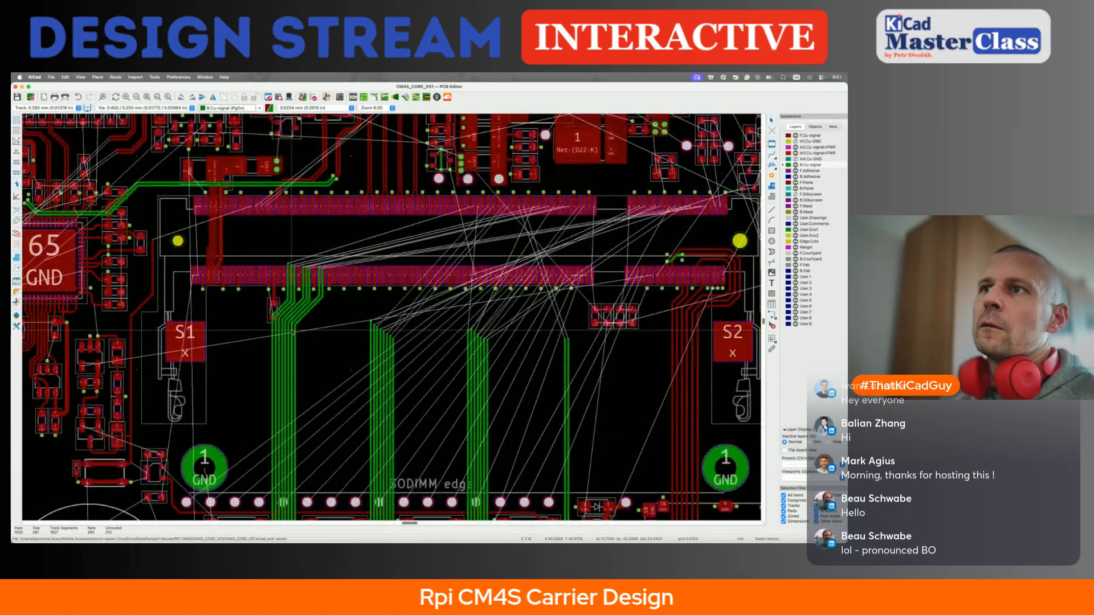
Route GPIO27 on B.Cu-signal from its end over the lower connector row up and along beneath the upper row to pad 89
{"action": "scroll", "coordinate": [355, 342], "scroll_direction": "down", "scroll_amount": 3}
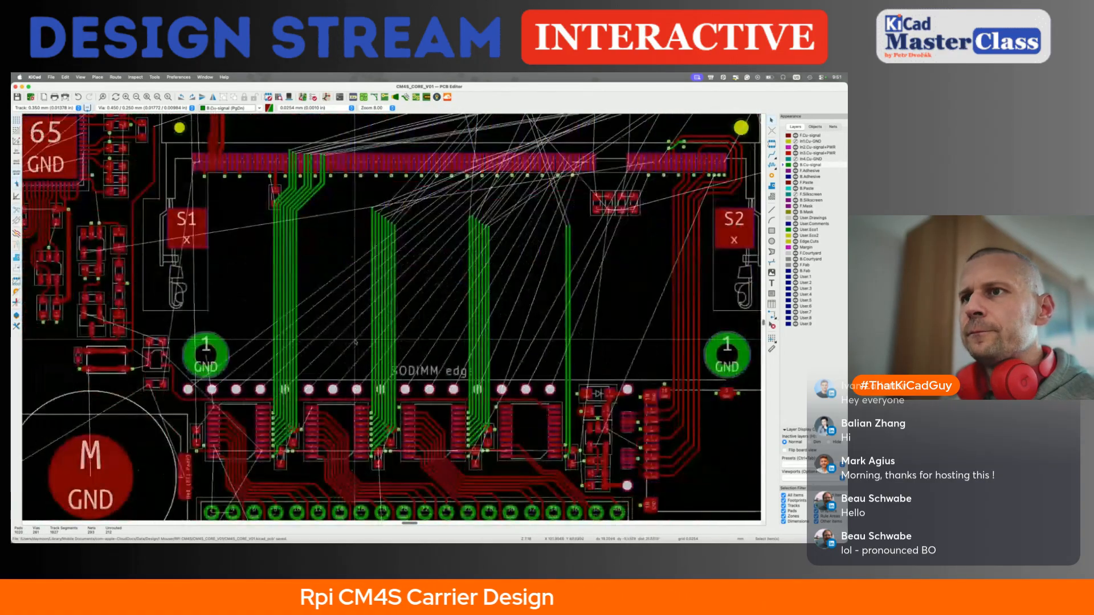
{"action": "scroll", "coordinate": [355, 341], "scroll_direction": "up", "scroll_amount": 4}
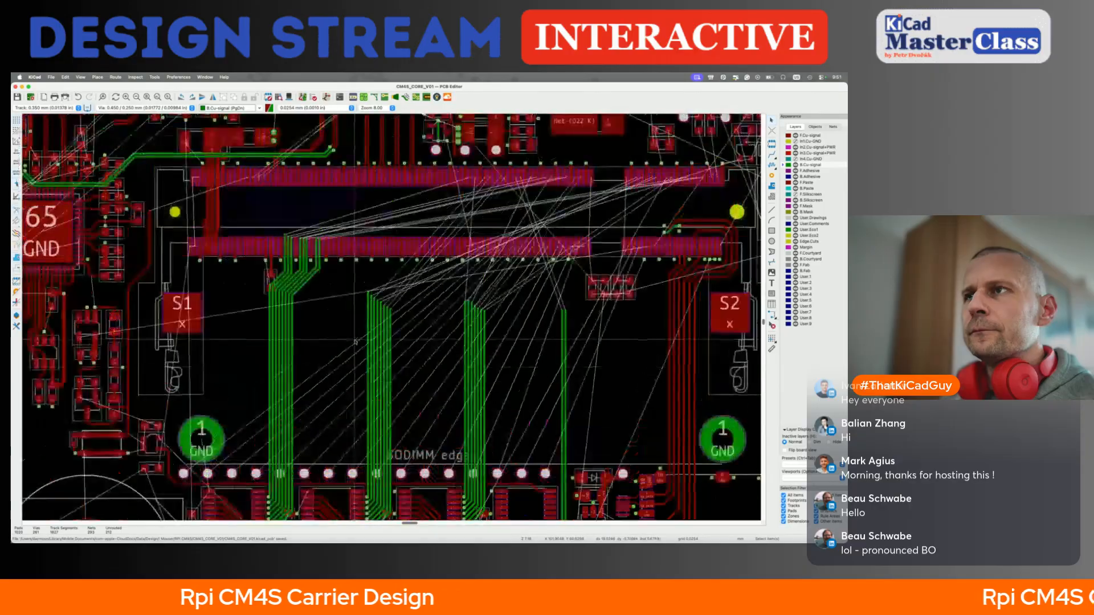
{"action": "scroll", "coordinate": [374, 339], "scroll_direction": "up", "scroll_amount": 4}
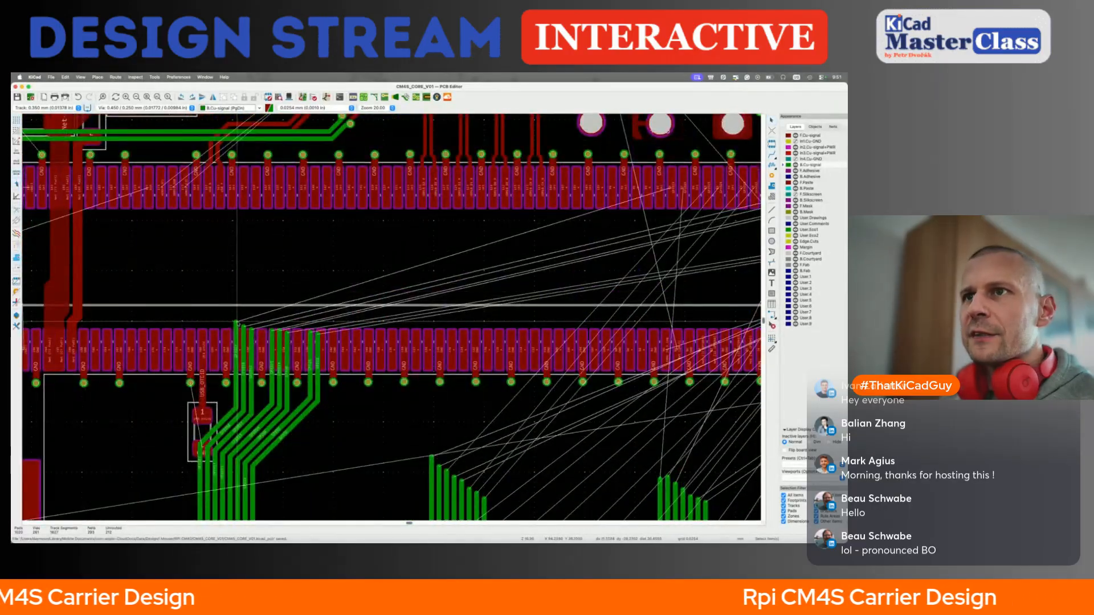
{"action": "key", "text": "x"}
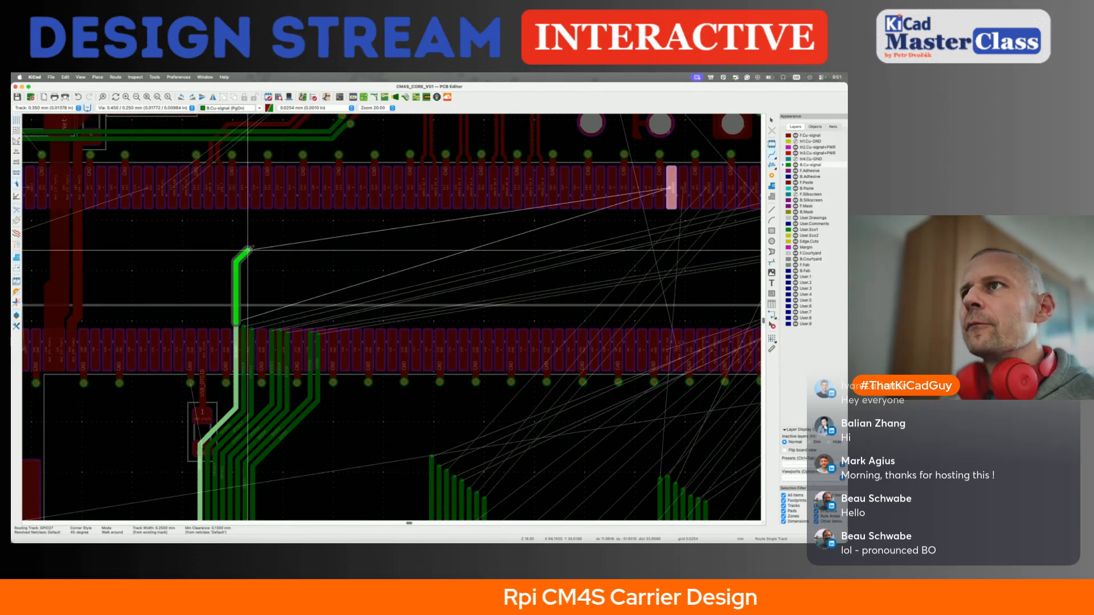
{"action": "left_click", "coordinate": [330, 221]}
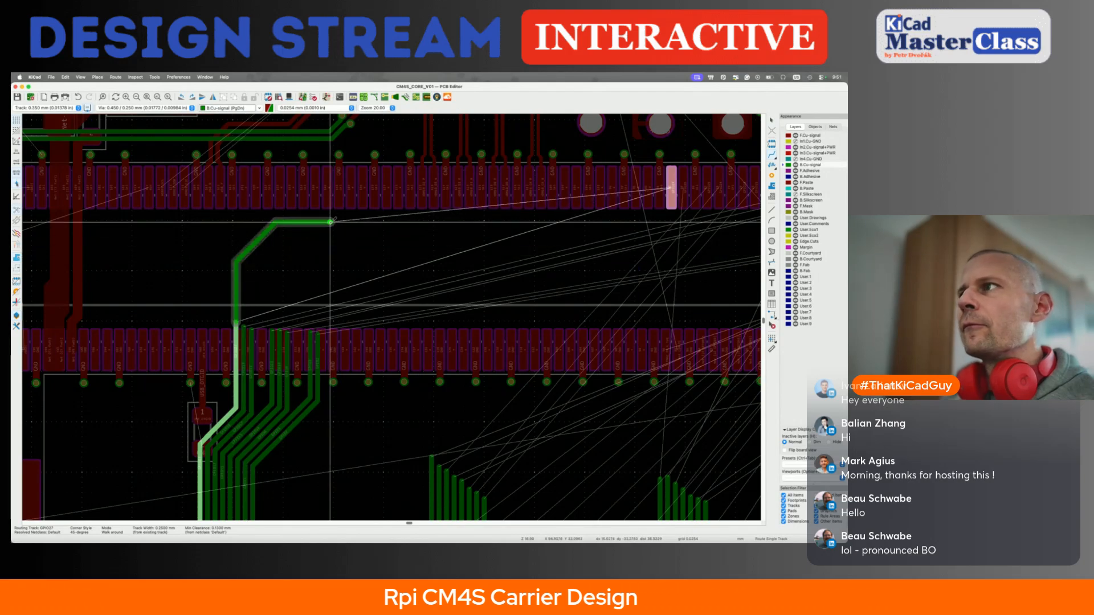
{"action": "left_click", "coordinate": [677, 184]}
Bring GPIO27 up across pad 89 and end it with a via in line with the GND vias
{"action": "scroll", "coordinate": [677, 164], "scroll_direction": "up", "scroll_amount": 5}
{"action": "scroll", "coordinate": [665, 139], "scroll_direction": "up", "scroll_amount": 1}
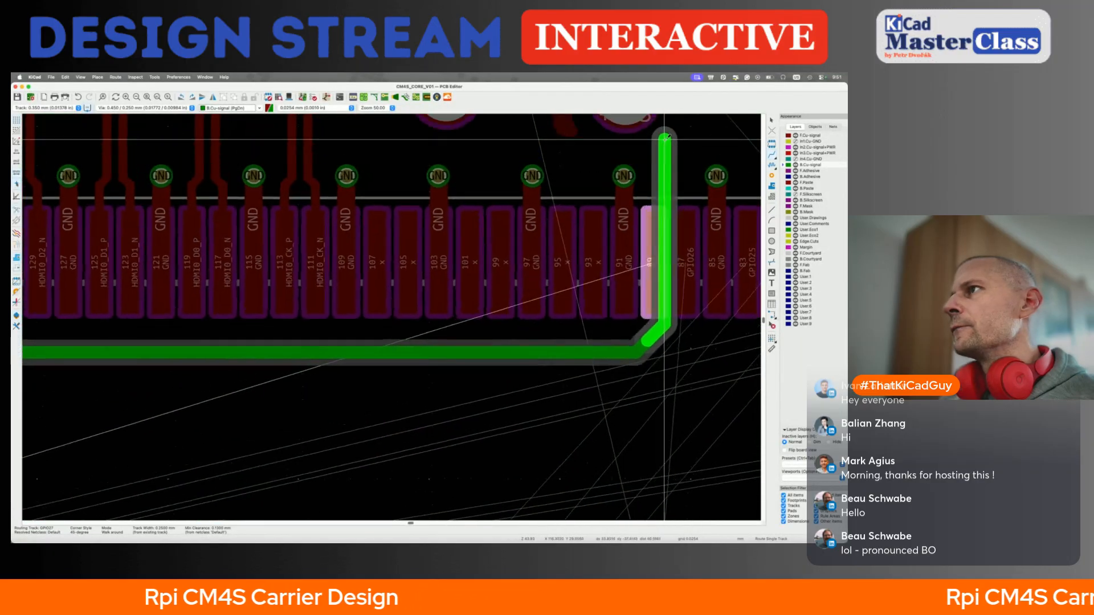
{"action": "scroll", "coordinate": [666, 138], "scroll_direction": "up", "scroll_amount": 1}
{"action": "key", "text": "v"}
{"action": "left_click", "coordinate": [656, 197]}
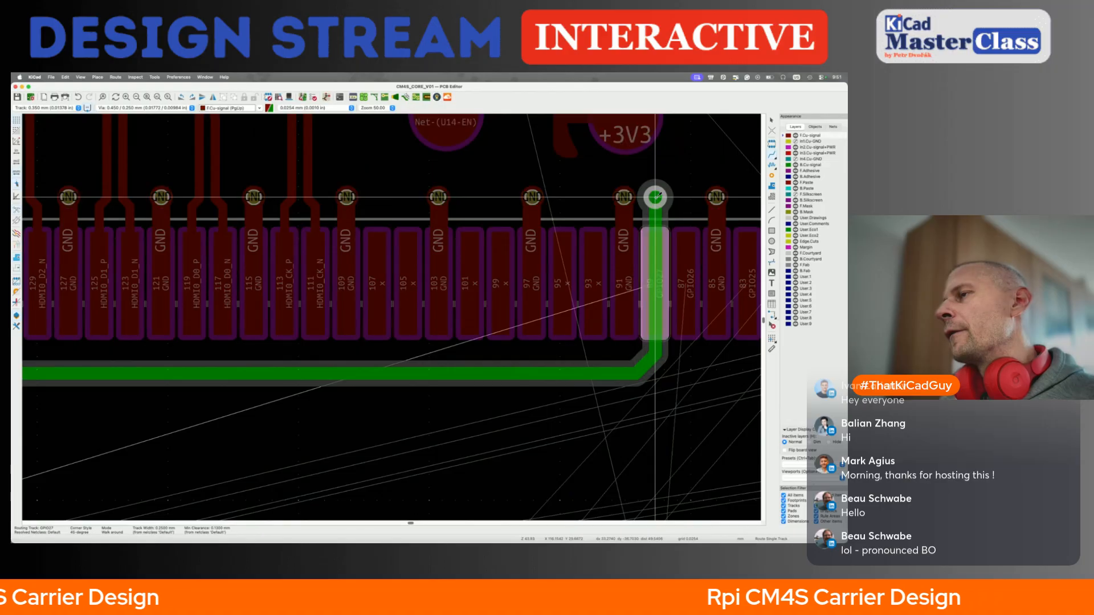
{"action": "key", "text": "Escape"}
{"action": "key", "text": "Escape"}
Route GPIO18 on B.Cu-signal parallel to GPIO27 and up across the upper connector pads, between GPIO27's via and the next GND via
{"action": "scroll", "coordinate": [594, 289], "scroll_direction": "down", "scroll_amount": 3}
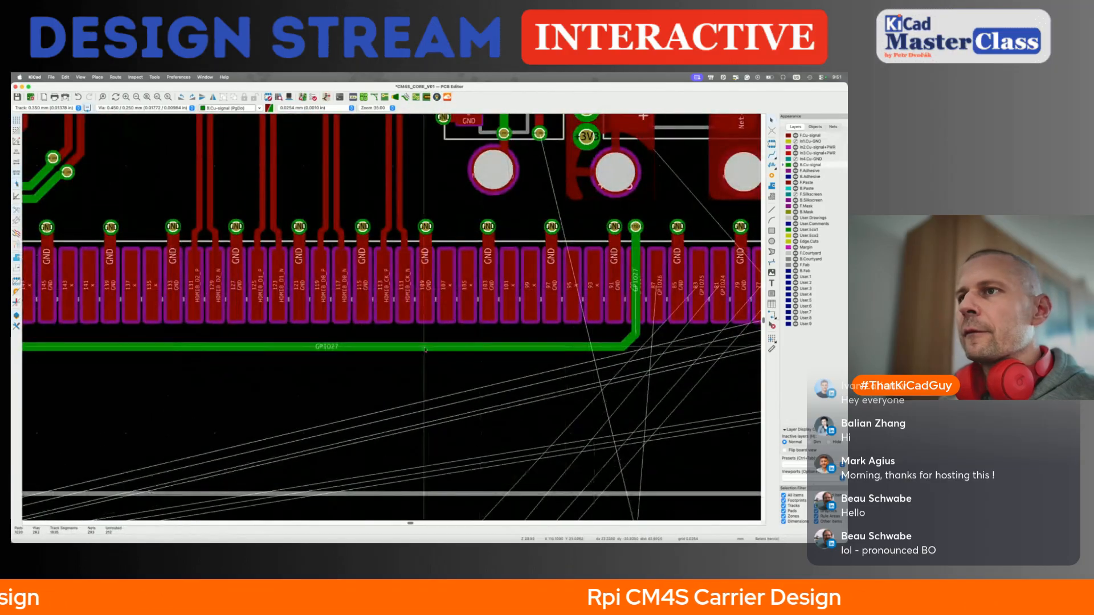
{"action": "scroll", "coordinate": [426, 350], "scroll_direction": "down", "scroll_amount": 5}
{"action": "key", "text": "x"}
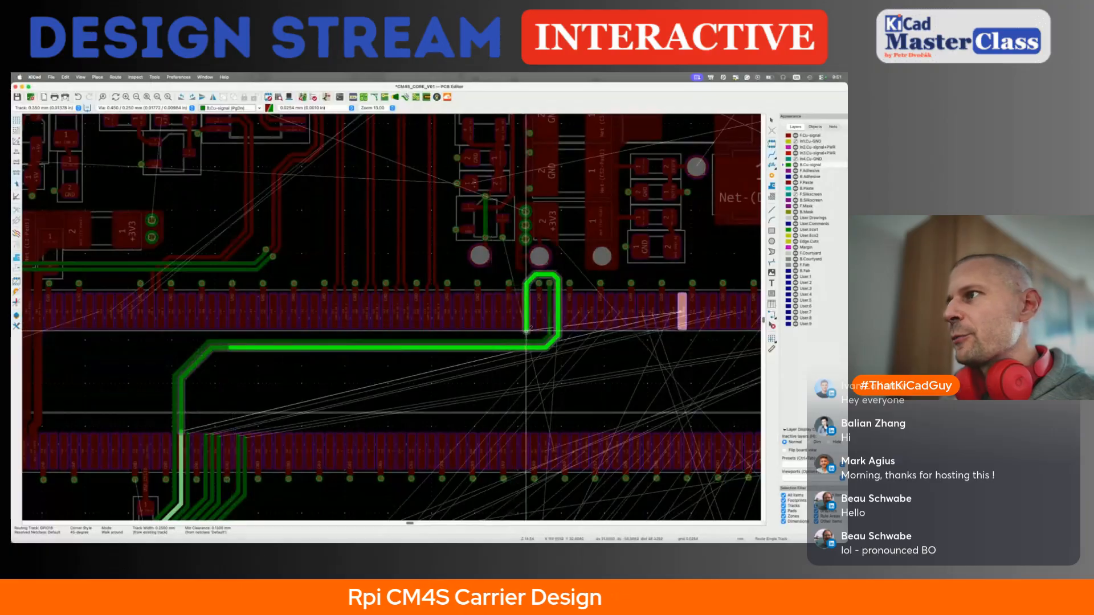
{"action": "scroll", "coordinate": [561, 308], "scroll_direction": "up", "scroll_amount": 1}
{"action": "scroll", "coordinate": [561, 308], "scroll_direction": "up", "scroll_amount": 4}
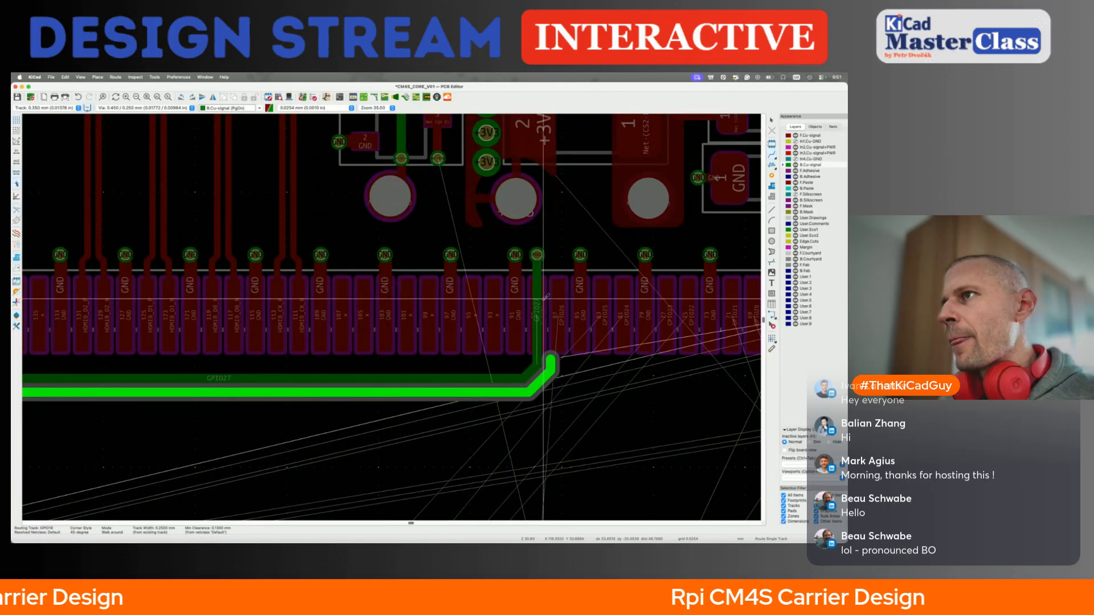
{"action": "scroll", "coordinate": [545, 297], "scroll_direction": "down", "scroll_amount": 4}
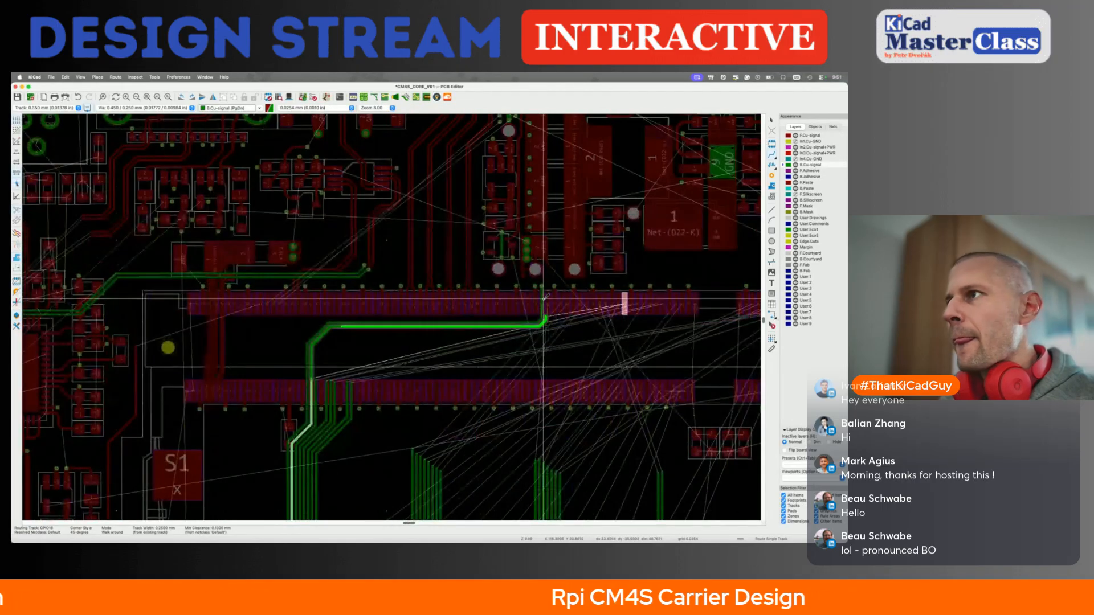
{"action": "scroll", "coordinate": [545, 297], "scroll_direction": "up", "scroll_amount": 5}
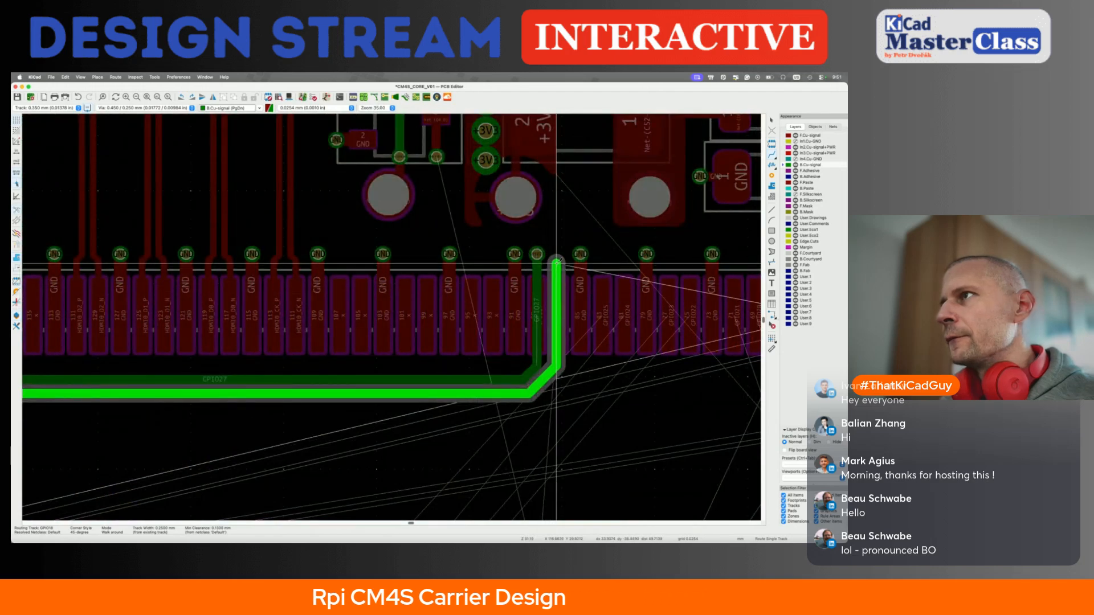
{"action": "left_click", "coordinate": [557, 262]}
{"action": "key", "text": "Escape"}
{"action": "key", "text": "Escape"}
Set the pad connection to zones of the +3V3 test point above GPIO27 to Solid and refill the zones
{"action": "left_click", "coordinate": [526, 209]}
{"action": "left_click", "coordinate": [547, 222]}
{"action": "key", "text": "e"}
{"action": "left_click", "coordinate": [321, 192]}
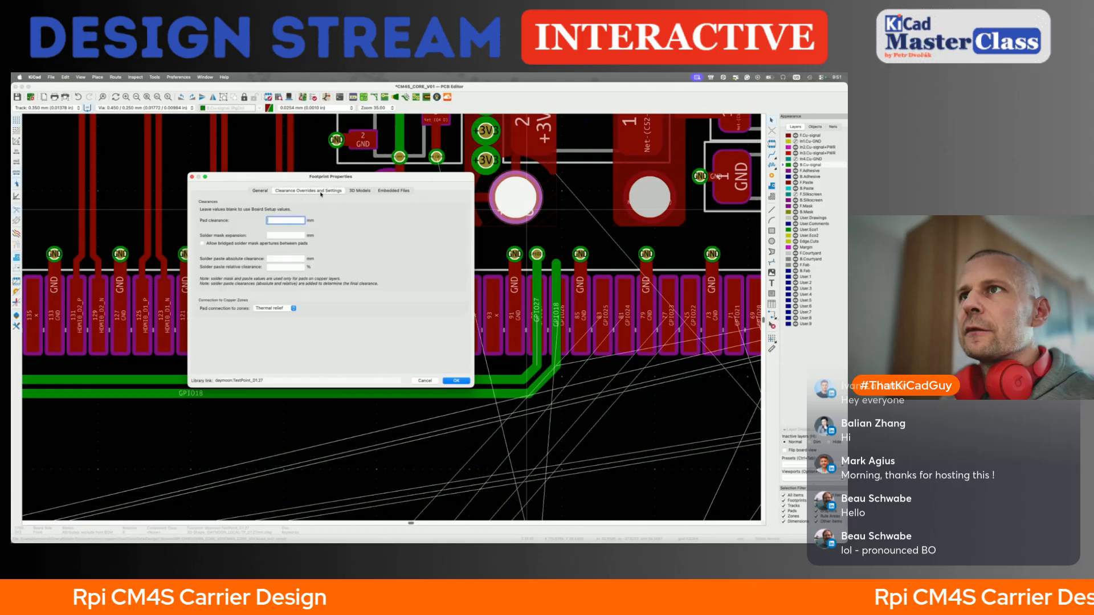
{"action": "left_click", "coordinate": [262, 308]}
{"action": "left_click", "coordinate": [268, 317]}
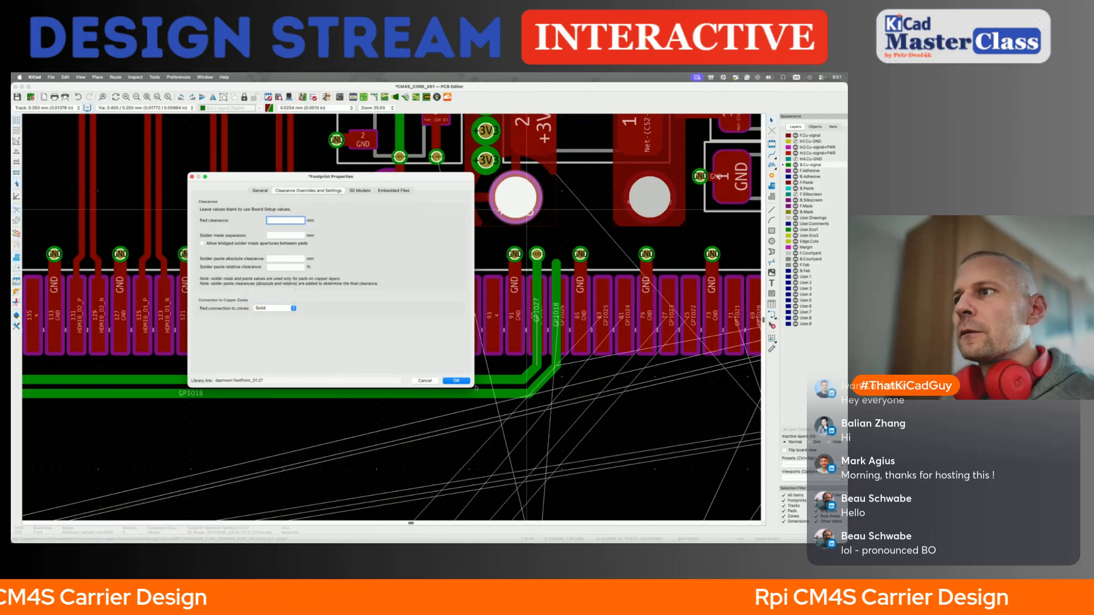
{"action": "left_click", "coordinate": [456, 381]}
{"action": "key", "text": "b"}
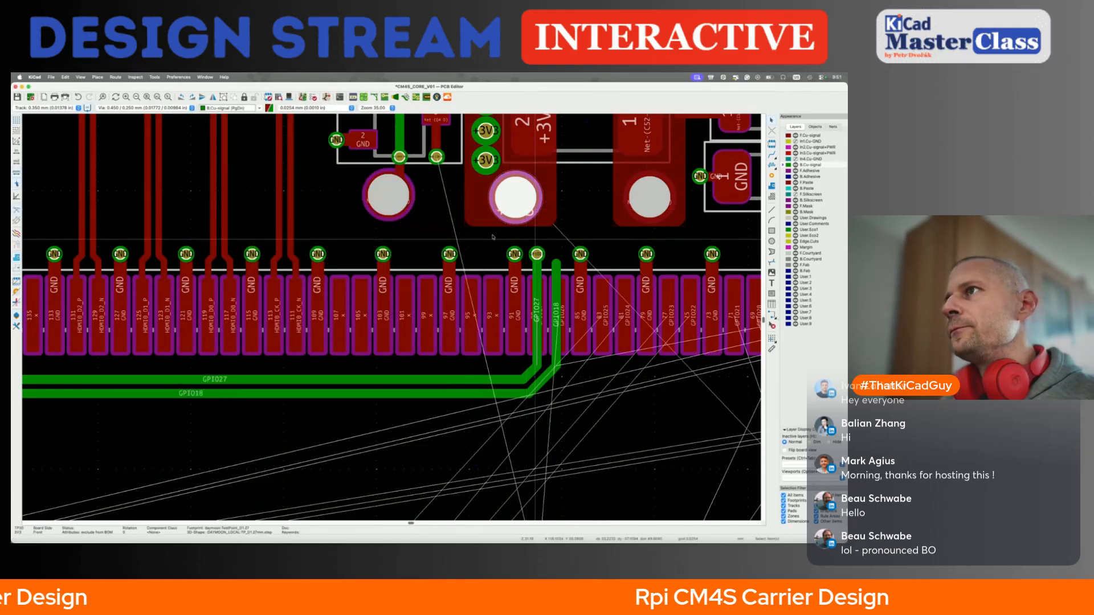
{"action": "left_click", "coordinate": [493, 238]}
Extend the end of GPIO18 up past the GND via row with a short diagonal tip
{"action": "key", "text": "x"}
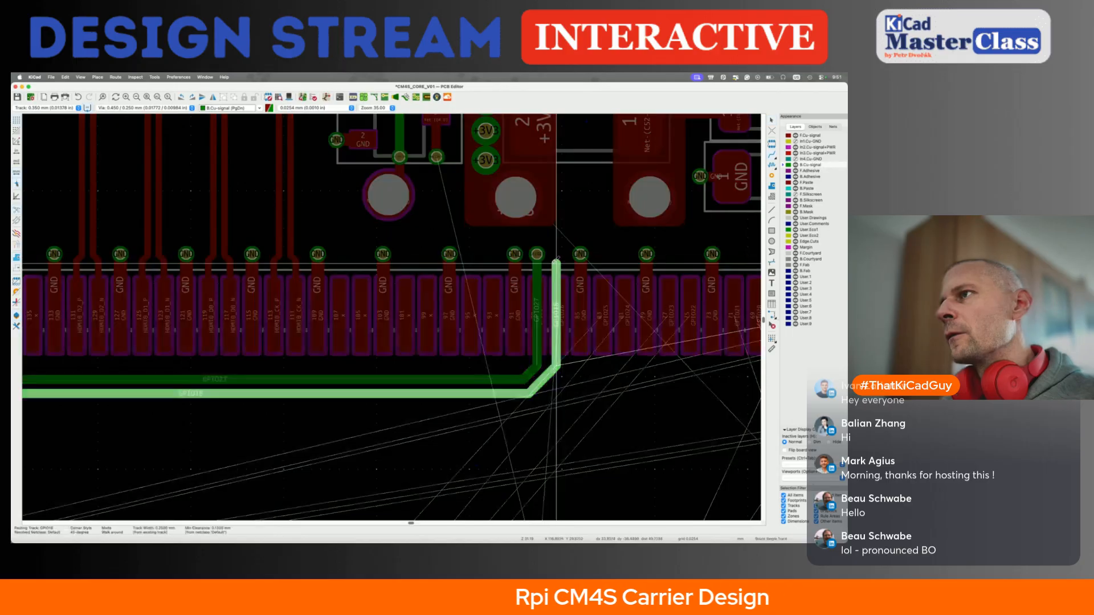
{"action": "double_click", "coordinate": [563, 222]}
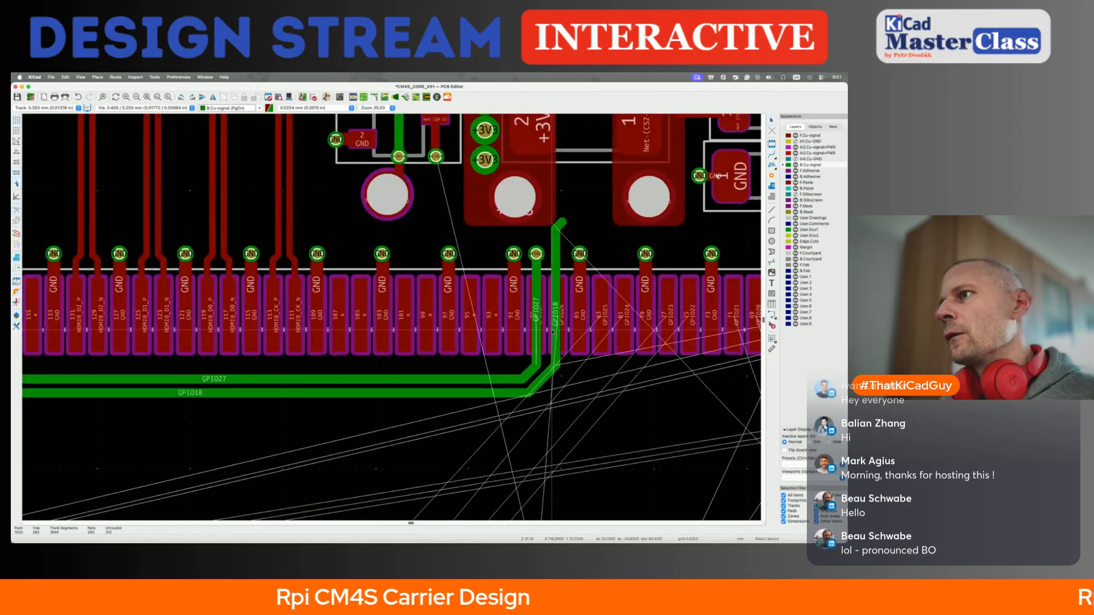
Route GPIO17 on B.Cu-signal parallel to GPIO18, up beyond the next GND via and past the via row, and save the board
{"action": "scroll", "coordinate": [553, 330], "scroll_direction": "down", "scroll_amount": 2}
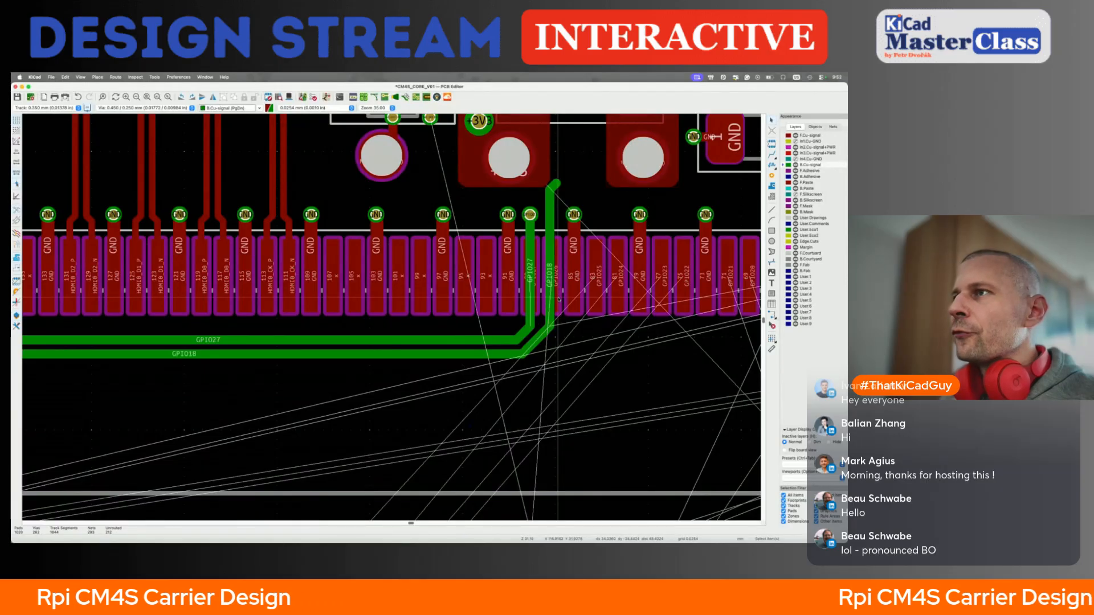
{"action": "scroll", "coordinate": [558, 299], "scroll_direction": "down", "scroll_amount": 5}
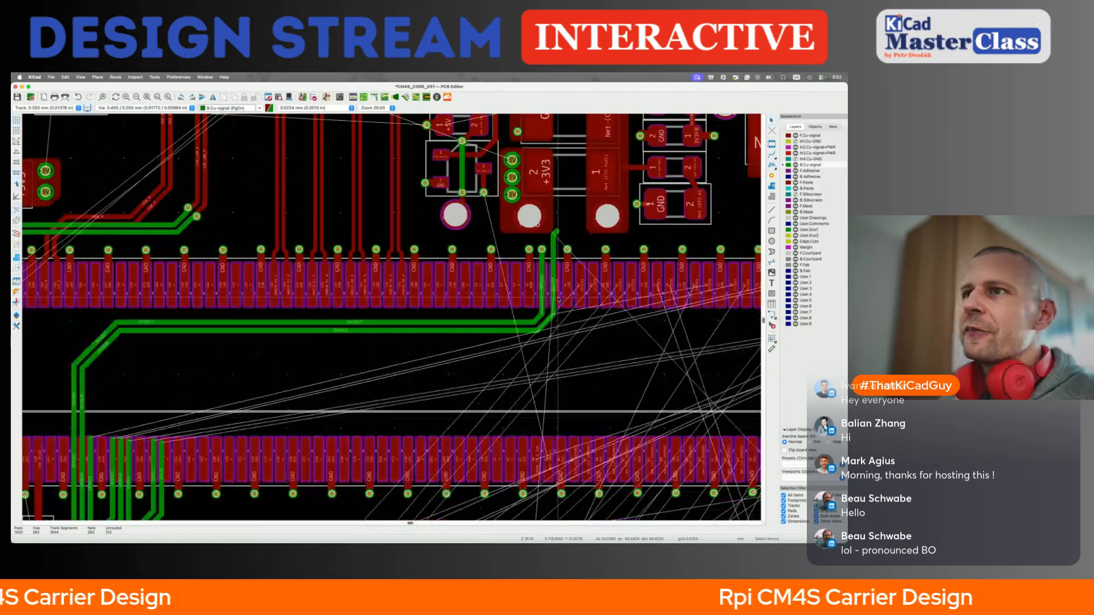
{"action": "key", "text": "x"}
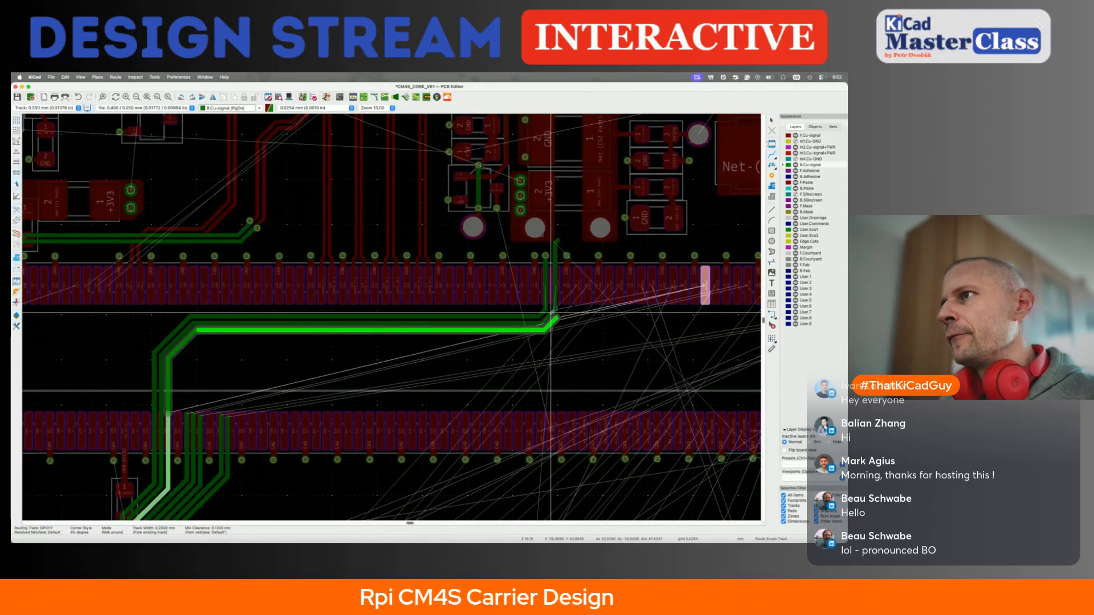
{"action": "left_click", "coordinate": [551, 313]}
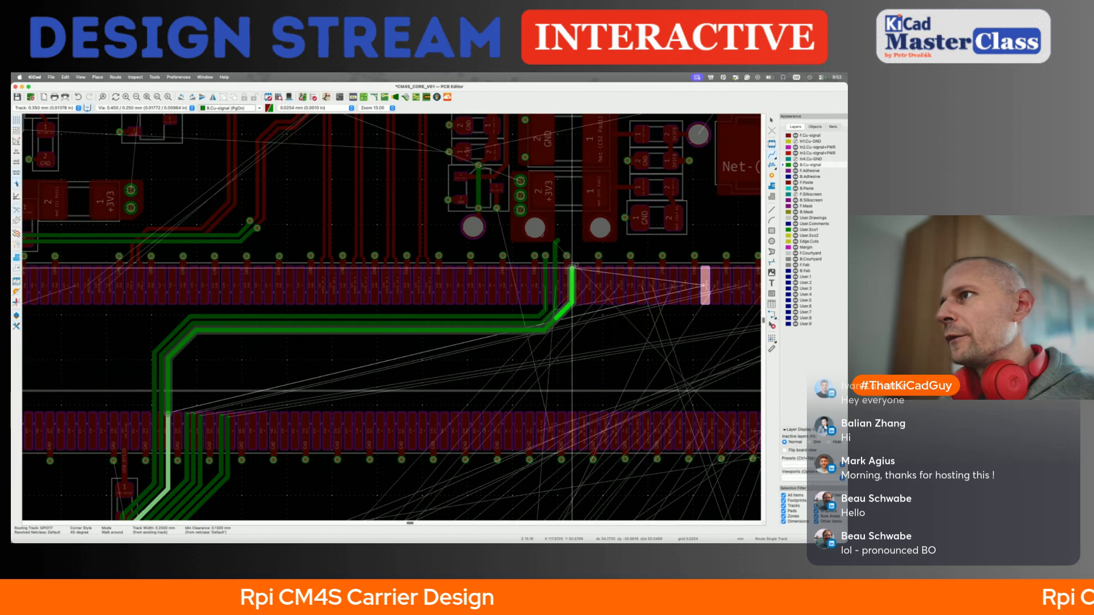
{"action": "scroll", "coordinate": [570, 274], "scroll_direction": "up", "scroll_amount": 4}
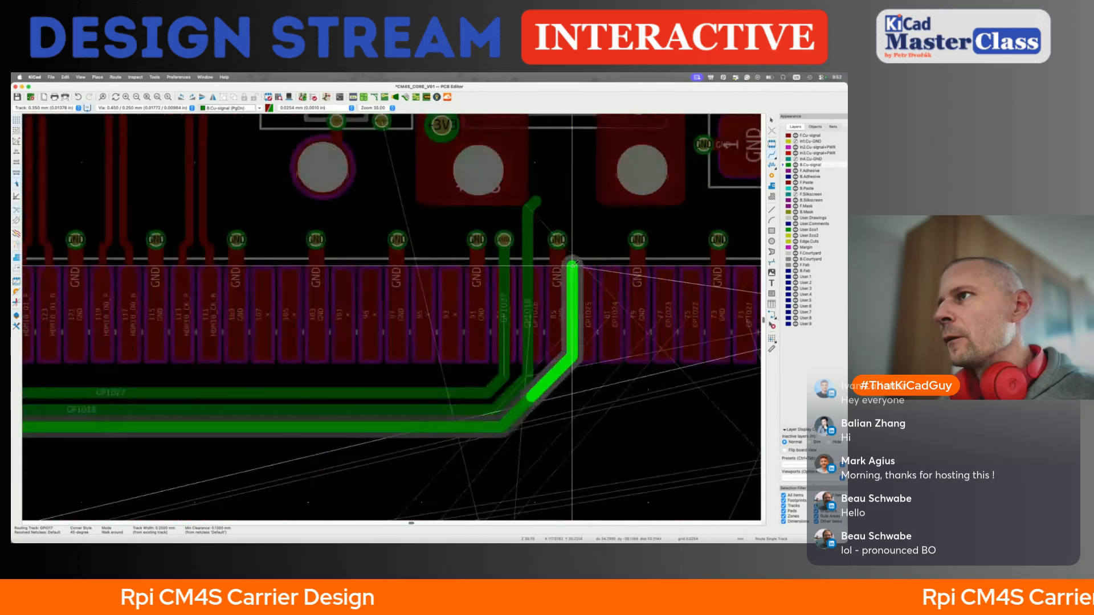
{"action": "double_click", "coordinate": [584, 214]}
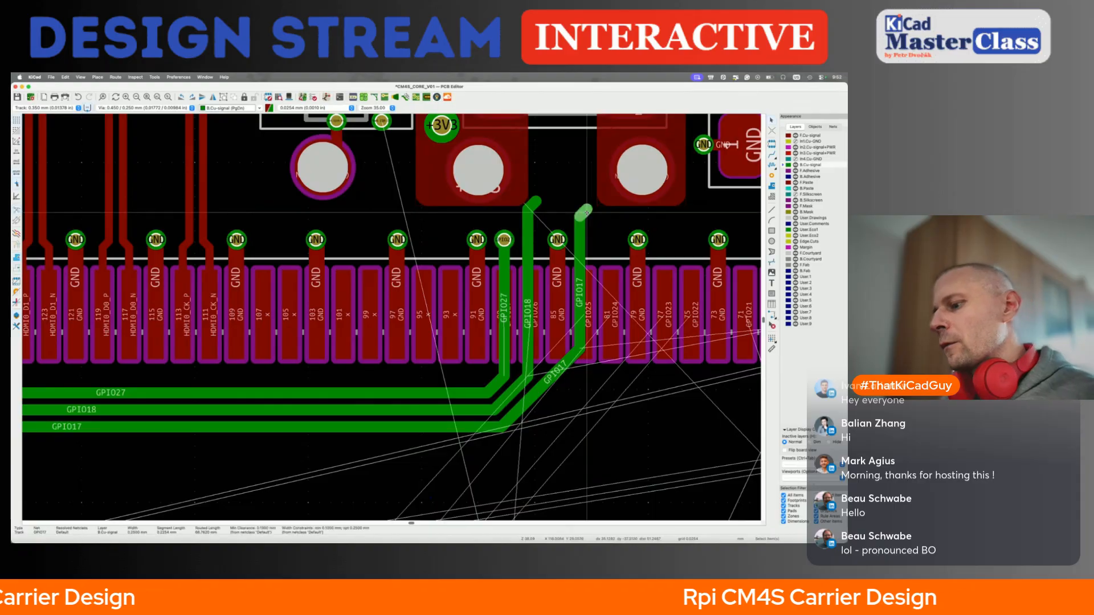
{"action": "key", "text": "super+s"}
{"action": "scroll", "coordinate": [538, 259], "scroll_direction": "down", "scroll_amount": 1}
{"action": "scroll", "coordinate": [539, 260], "scroll_direction": "down", "scroll_amount": 5}
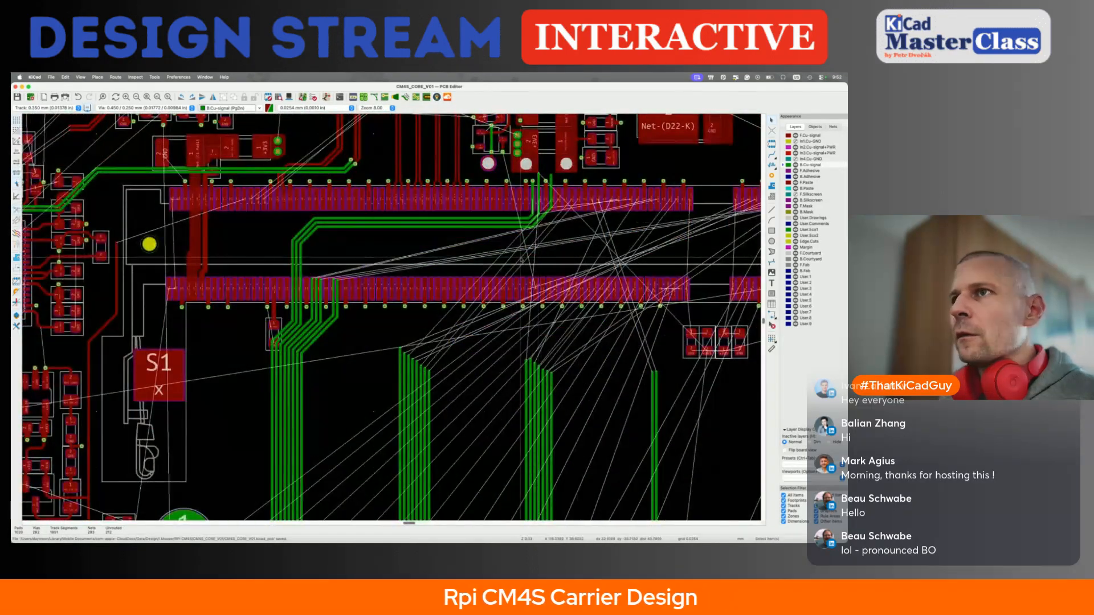
{"action": "scroll", "coordinate": [313, 280], "scroll_direction": "up", "scroll_amount": 3}
{"action": "key", "text": "x"}
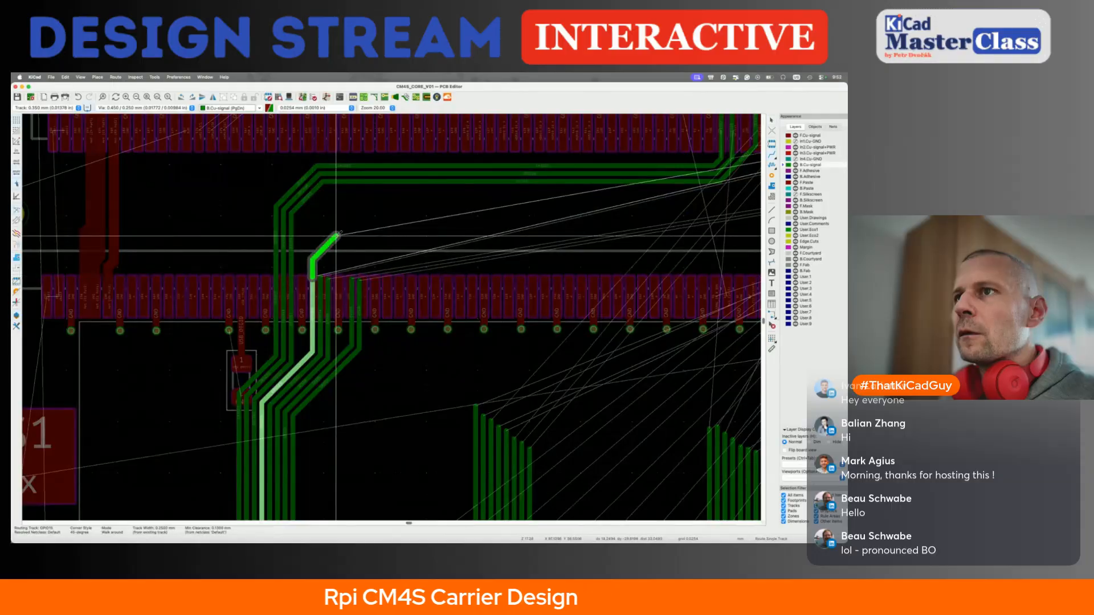
{"action": "scroll", "coordinate": [338, 234], "scroll_direction": "down", "scroll_amount": 3}
{"action": "scroll", "coordinate": [337, 235], "scroll_direction": "down", "scroll_amount": 3}
{"action": "key", "text": "Escape"}
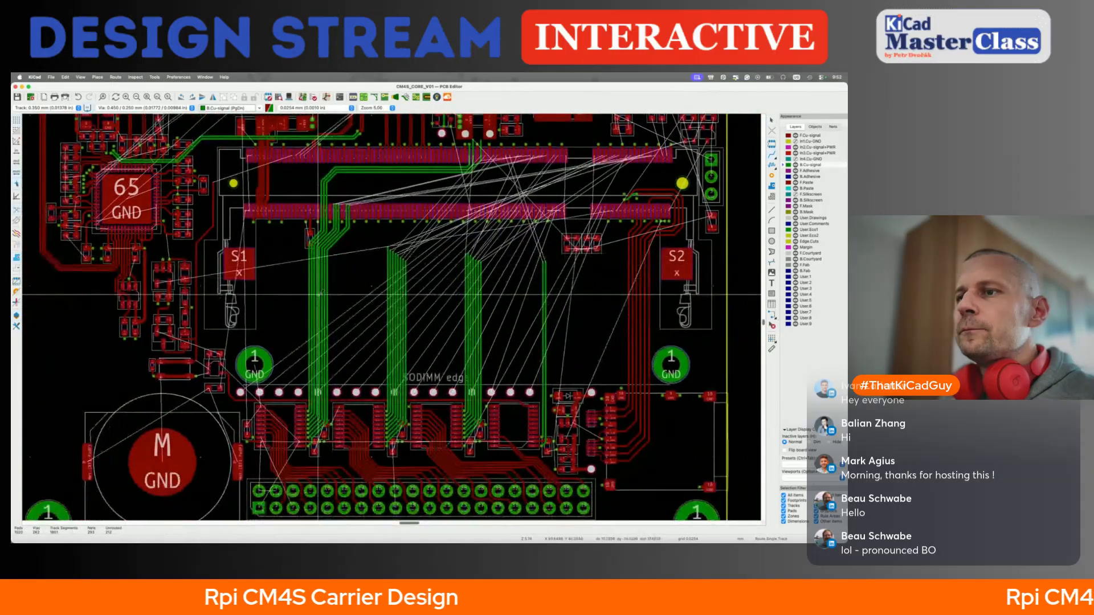
{"action": "scroll", "coordinate": [319, 294], "scroll_direction": "down", "scroll_amount": 1}
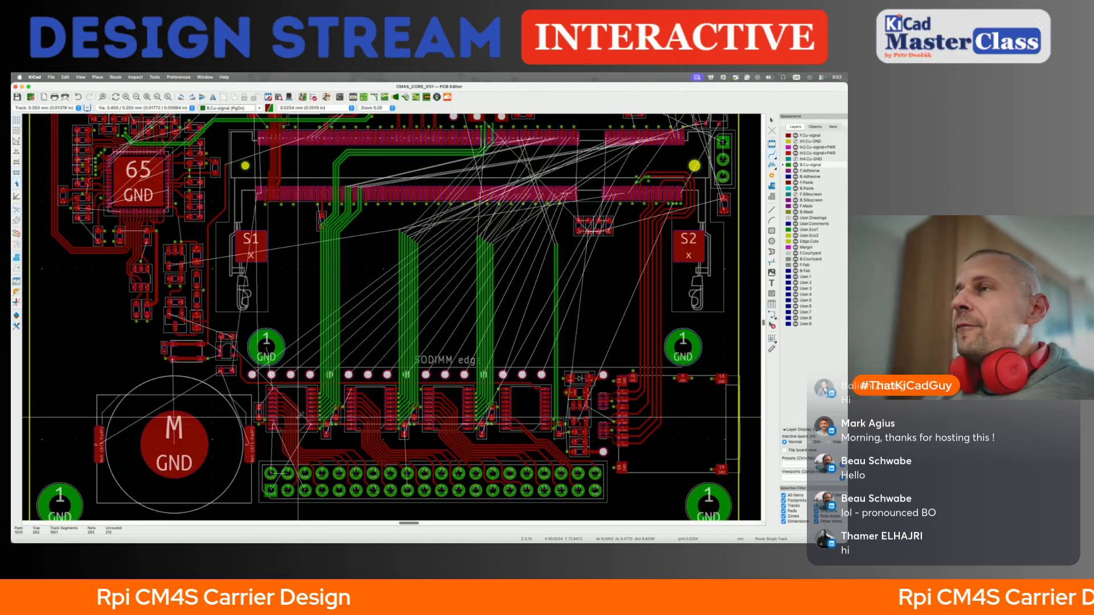
Route GPIO15 on B.Cu-signal parallel to GPIO17 between the connector rows and up past the upper GND via row
{"action": "scroll", "coordinate": [468, 269], "scroll_direction": "up", "scroll_amount": 5}
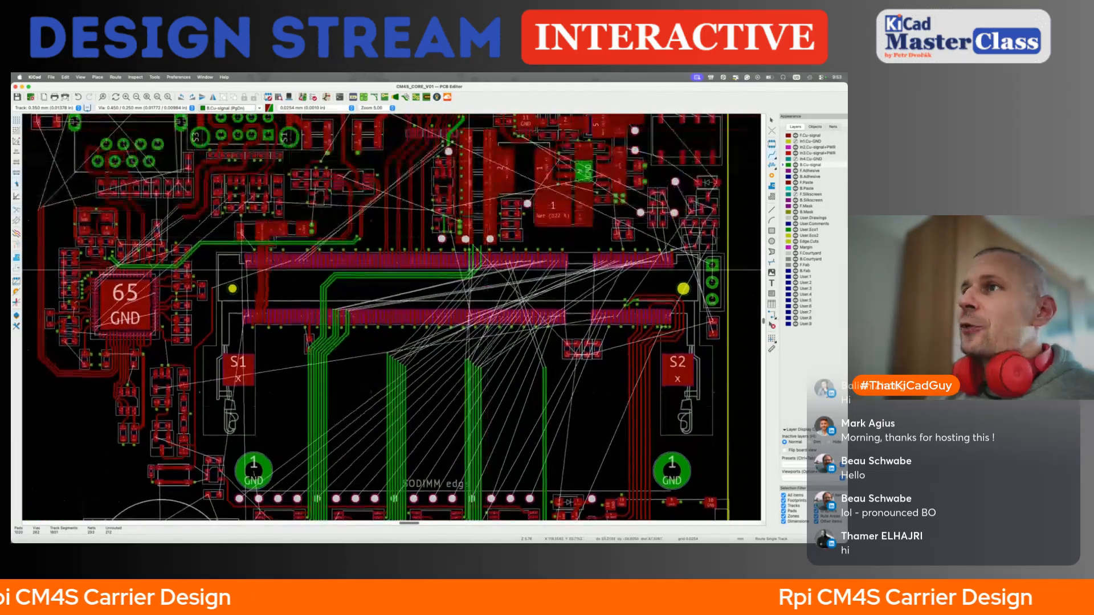
{"action": "scroll", "coordinate": [469, 270], "scroll_direction": "up", "scroll_amount": 5}
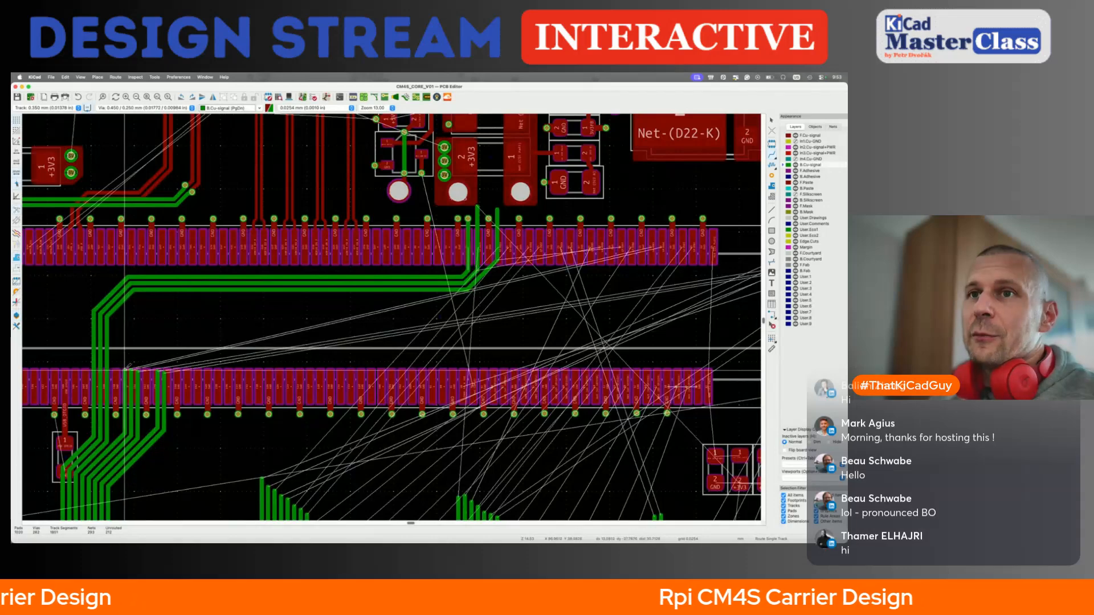
{"action": "left_click", "coordinate": [124, 369]}
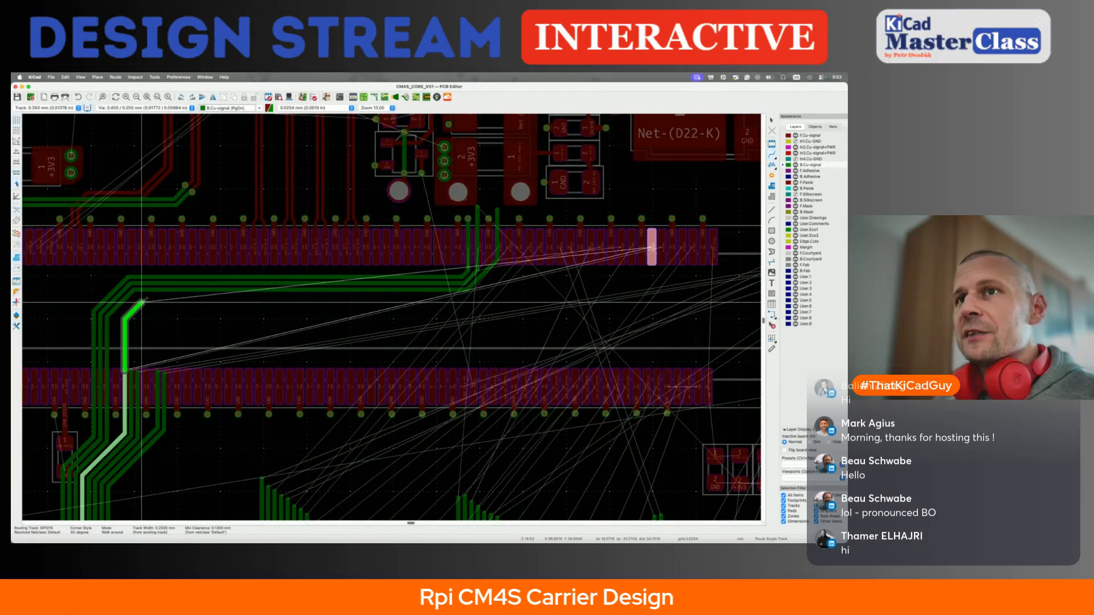
{"action": "left_click", "coordinate": [147, 297]}
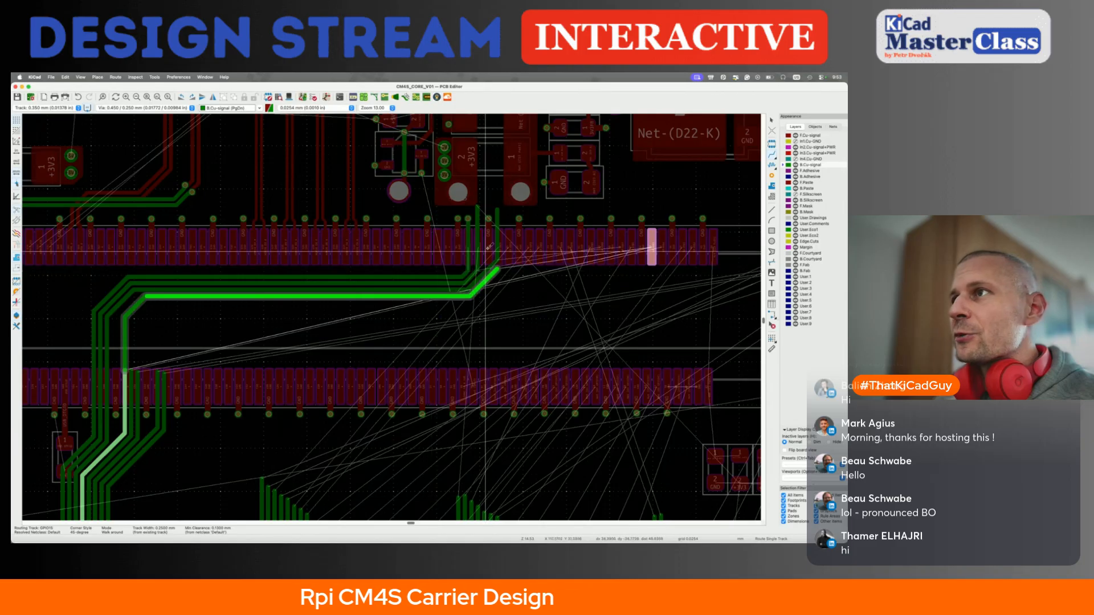
{"action": "left_click", "coordinate": [503, 211]}
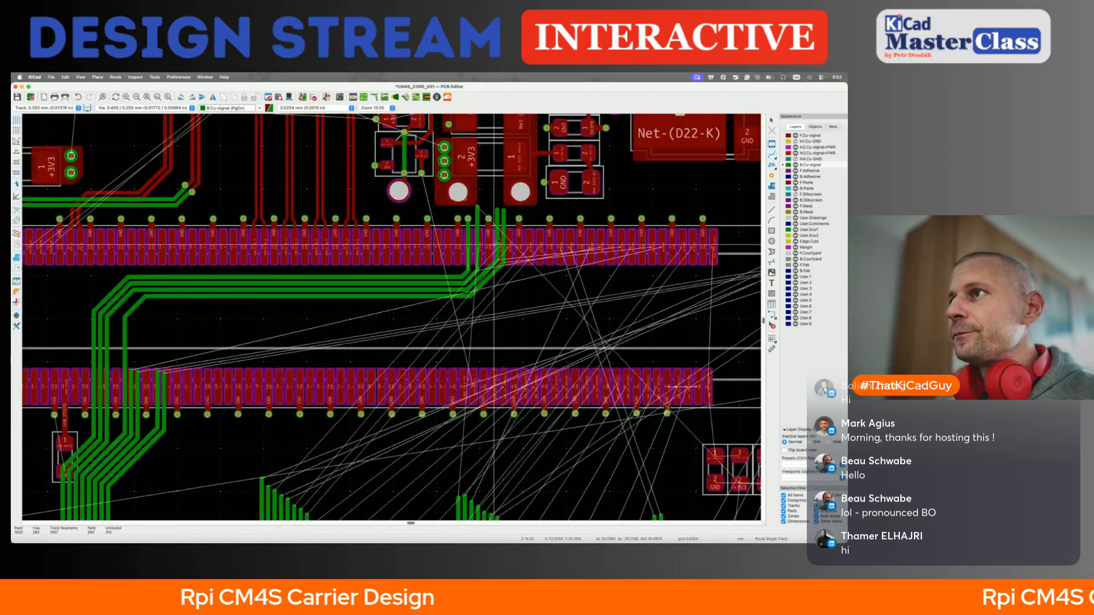
Route GPIO14 on B.Cu-signal alongside GPIO15 between the connector rows and up past the upper GND via row
{"action": "left_click", "coordinate": [132, 368]}
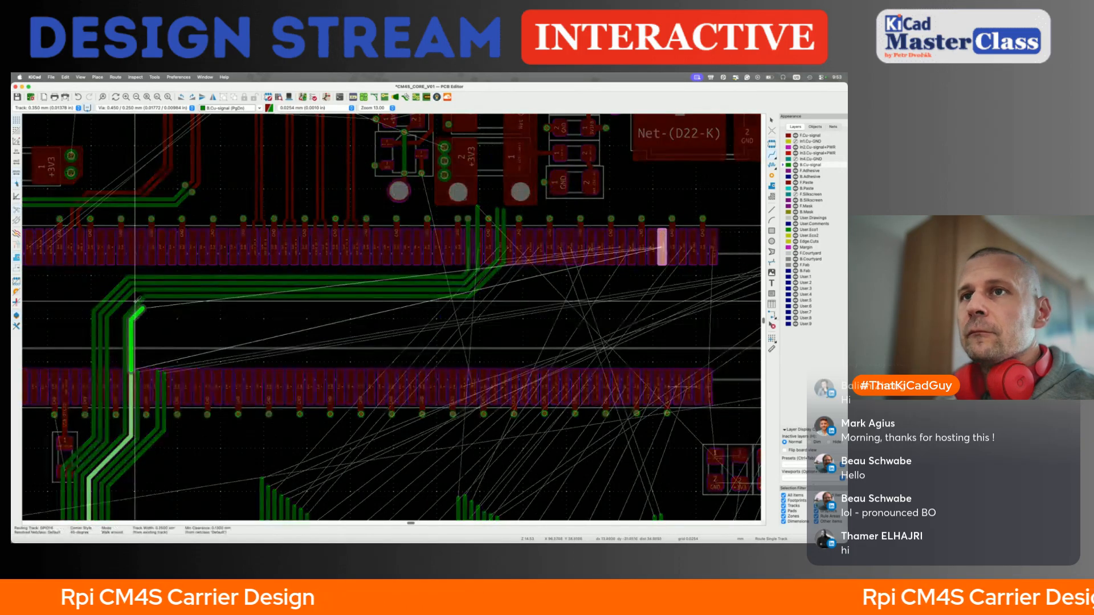
{"action": "left_click", "coordinate": [473, 279]}
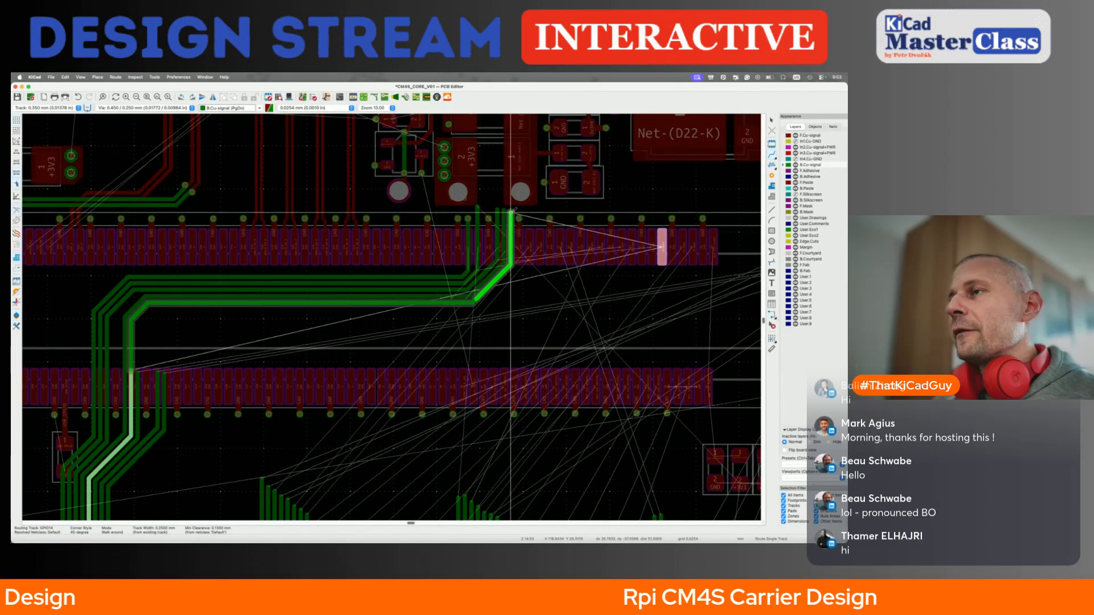
{"action": "left_click", "coordinate": [511, 212]}
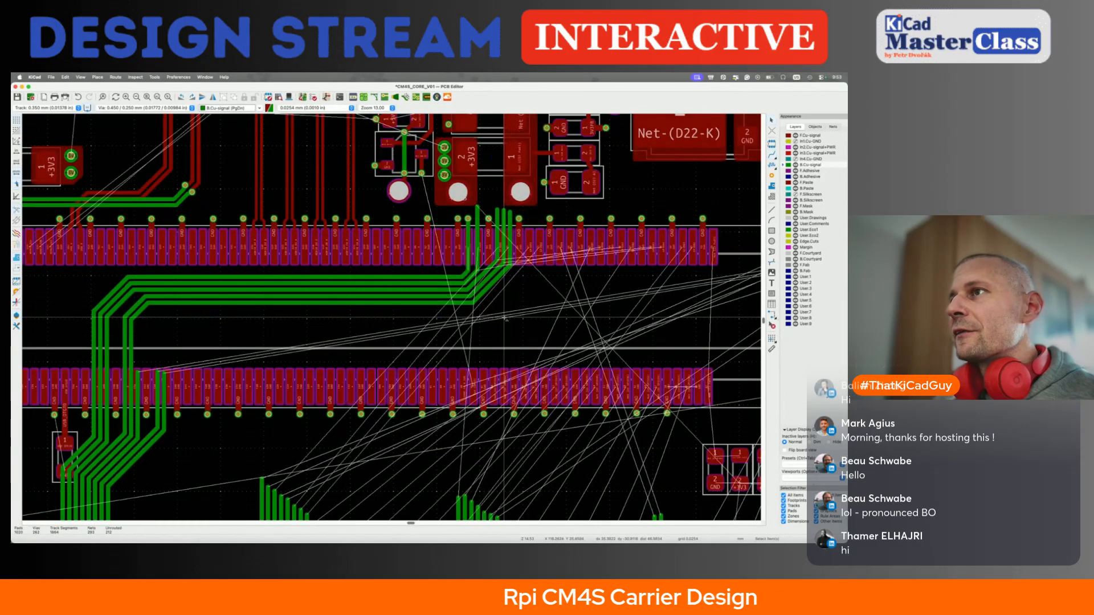
Save the board and adjust the GPIO27 corner where the track turns up into the upper connector row
{"action": "scroll", "coordinate": [504, 319], "scroll_direction": "up", "scroll_amount": 4}
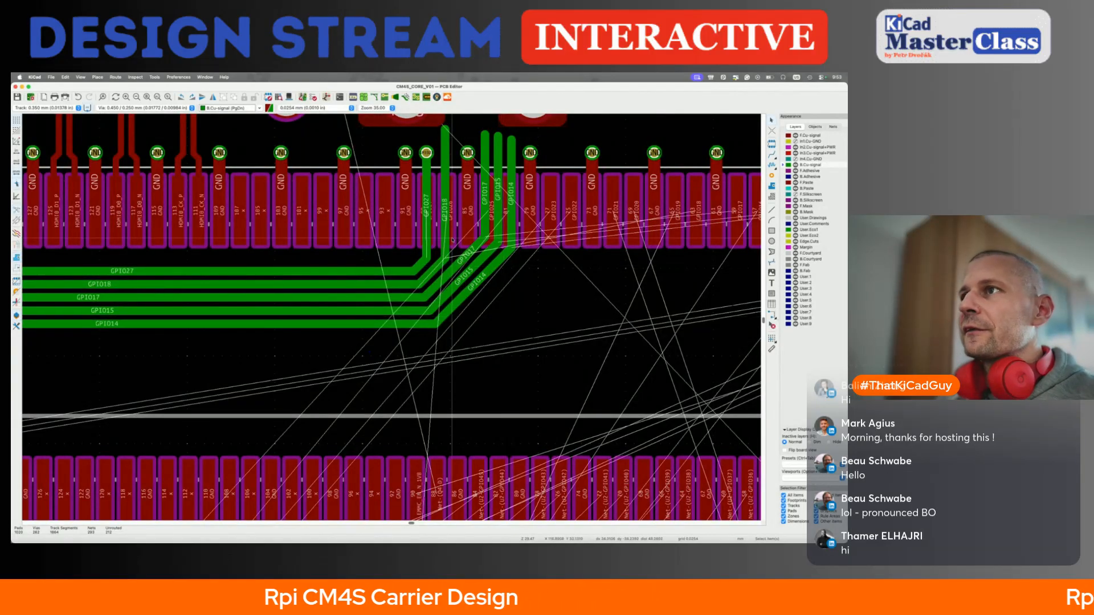
{"action": "scroll", "coordinate": [448, 239], "scroll_direction": "down", "scroll_amount": 3}
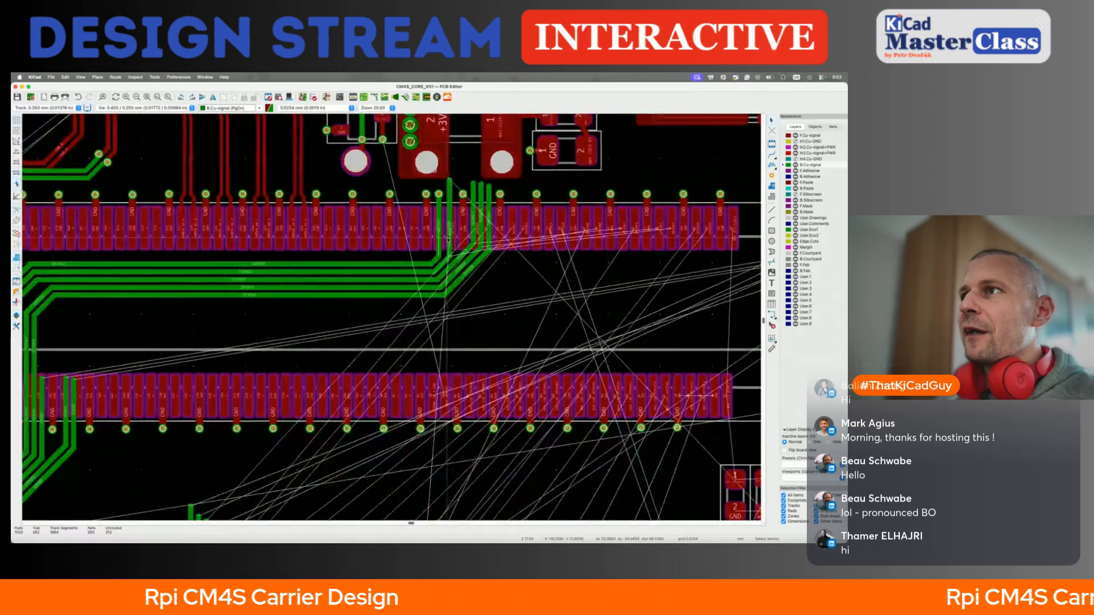
{"action": "middle_click_drag", "start_coordinate": [449, 240], "coordinate": [514, 246]}
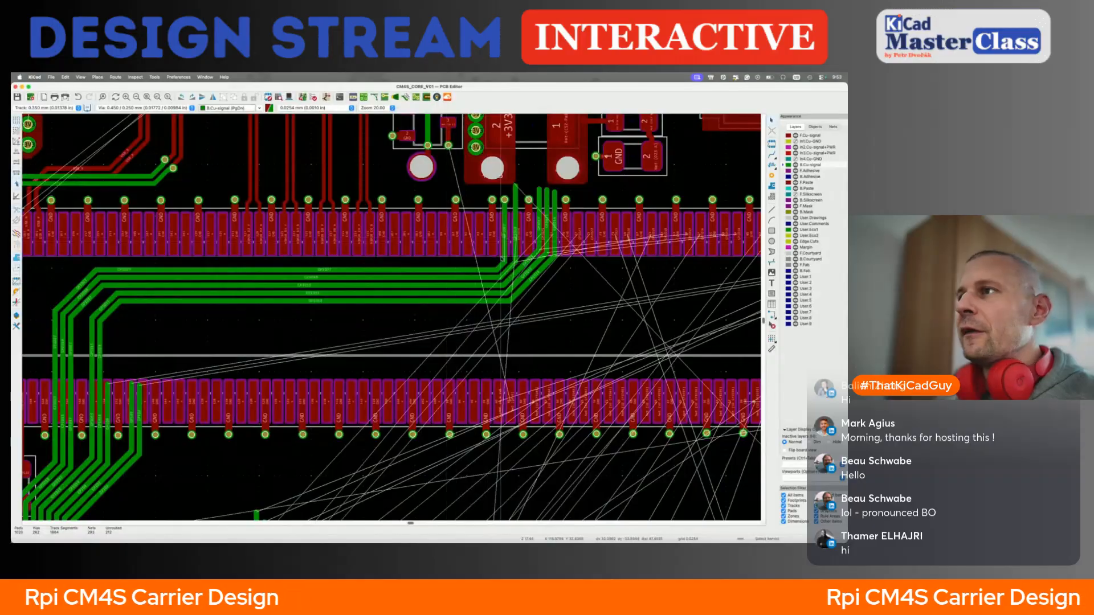
{"action": "left_click", "coordinate": [503, 266]}
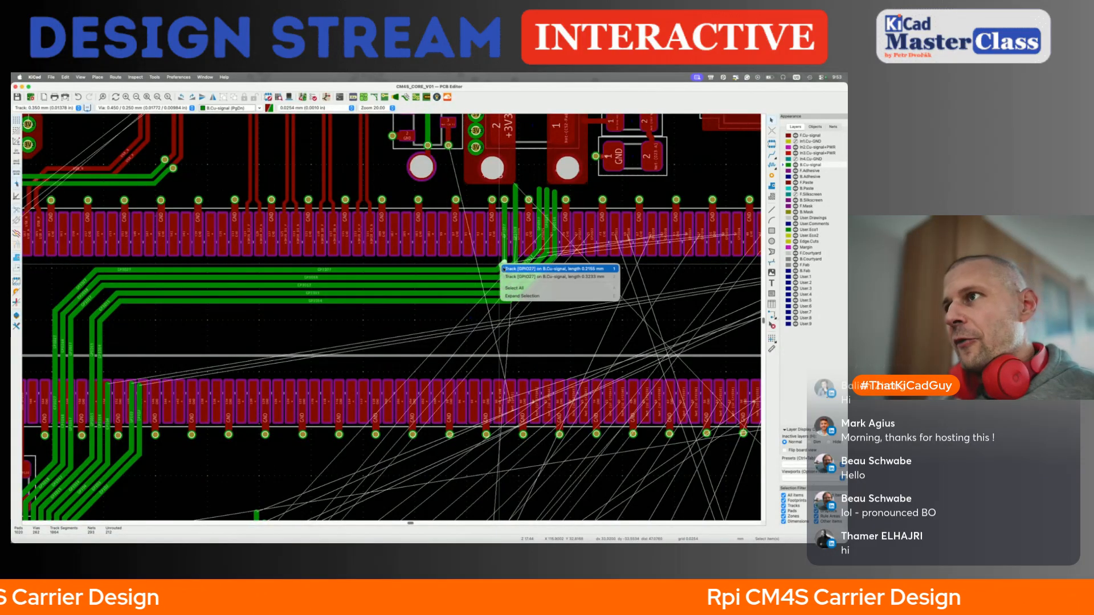
{"action": "left_click", "coordinate": [505, 268]}
{"action": "key", "text": "ctrl+s"}
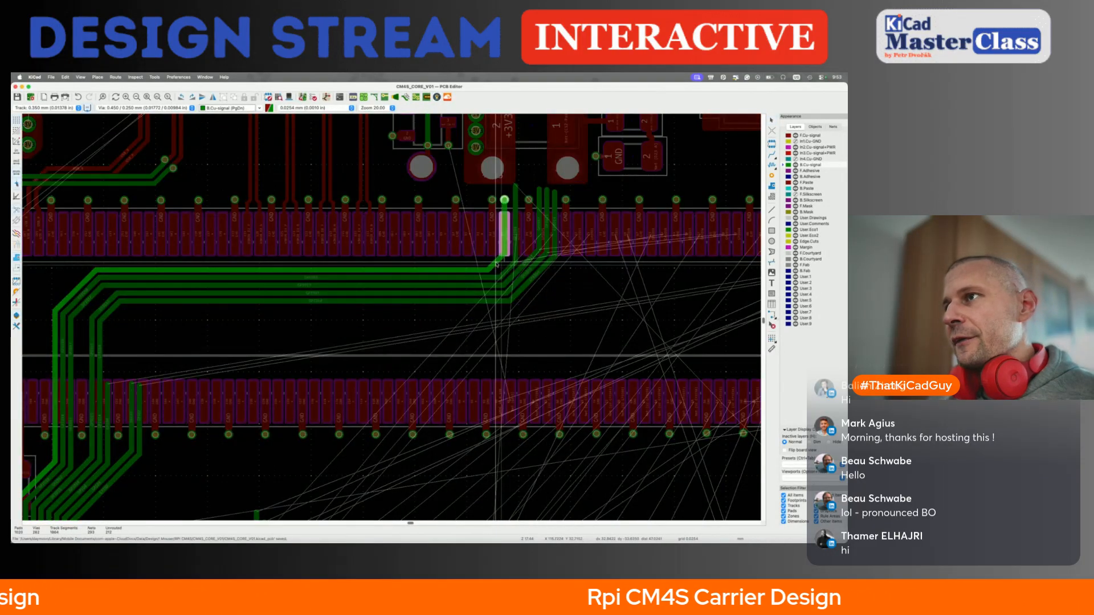
{"action": "left_click", "coordinate": [496, 264]}
{"action": "left_click_drag", "start_coordinate": [499, 262], "coordinate": [504, 267]}
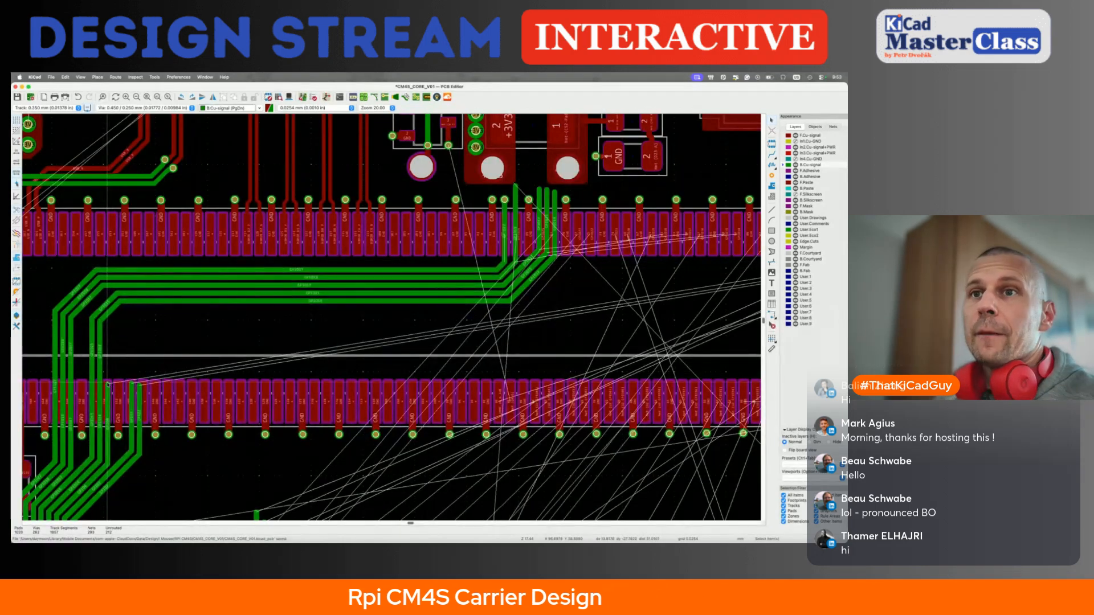
Route GPIO4 on B.Cu-signal alongside GPIO14 between the connector rows and up through the upper connector pads
{"action": "key", "text": "x"}
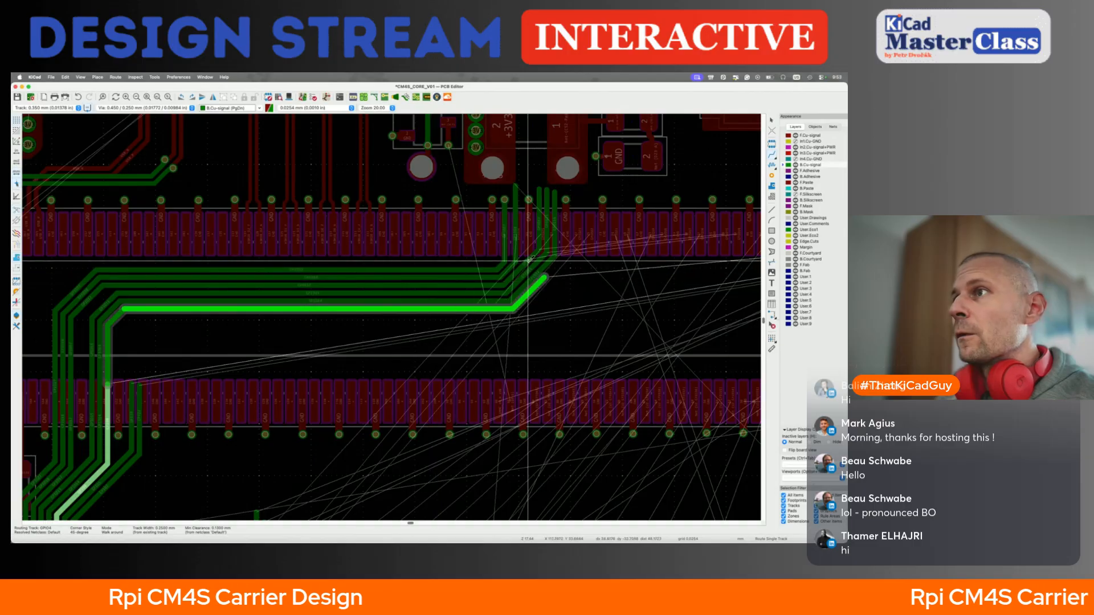
{"action": "scroll", "coordinate": [528, 259], "scroll_direction": "down", "scroll_amount": 3}
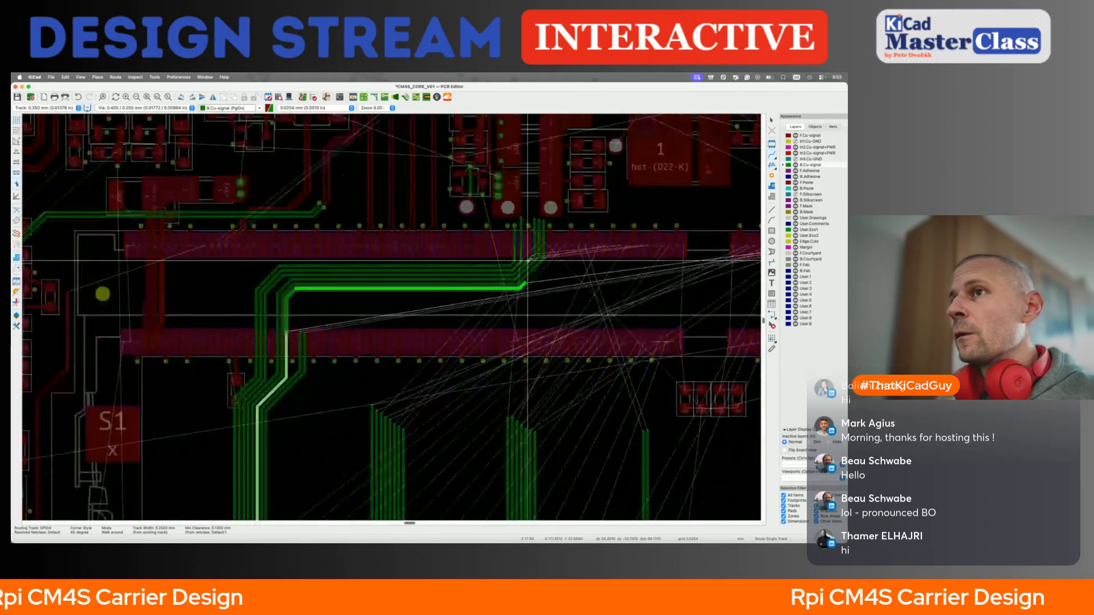
{"action": "key", "text": "Escape"}
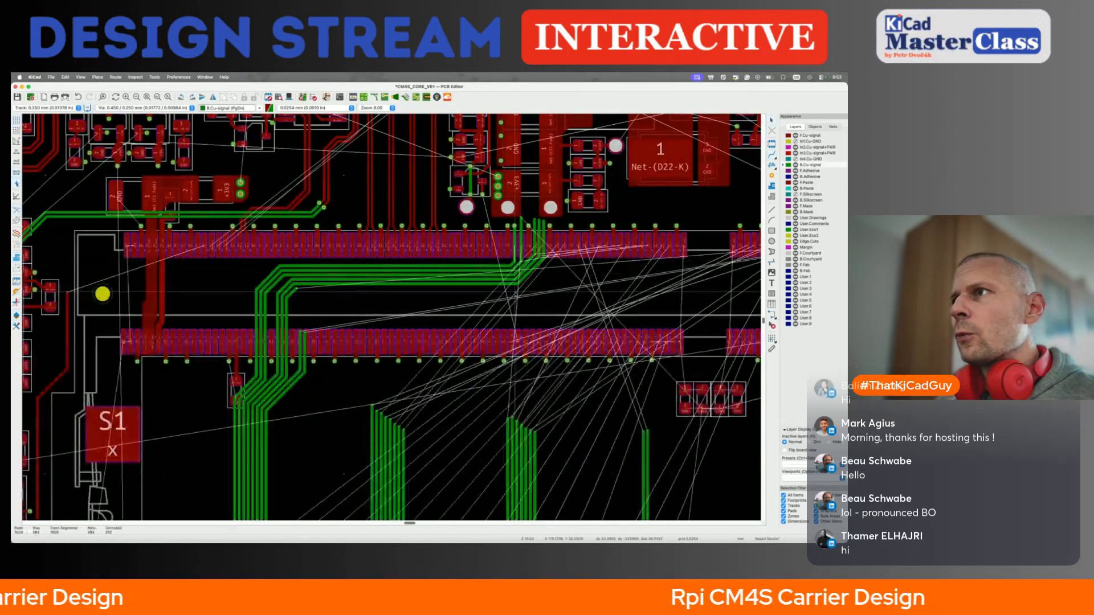
{"action": "scroll", "coordinate": [298, 296], "scroll_direction": "up", "scroll_amount": 3}
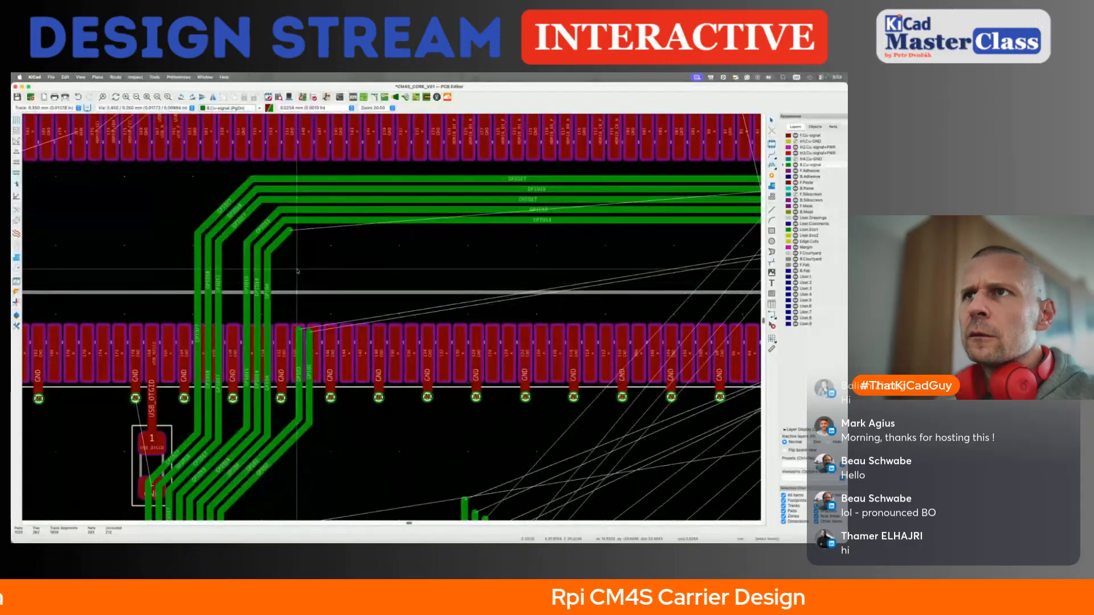
{"action": "key", "text": "x"}
{"action": "scroll", "coordinate": [290, 229], "scroll_direction": "down", "scroll_amount": 3}
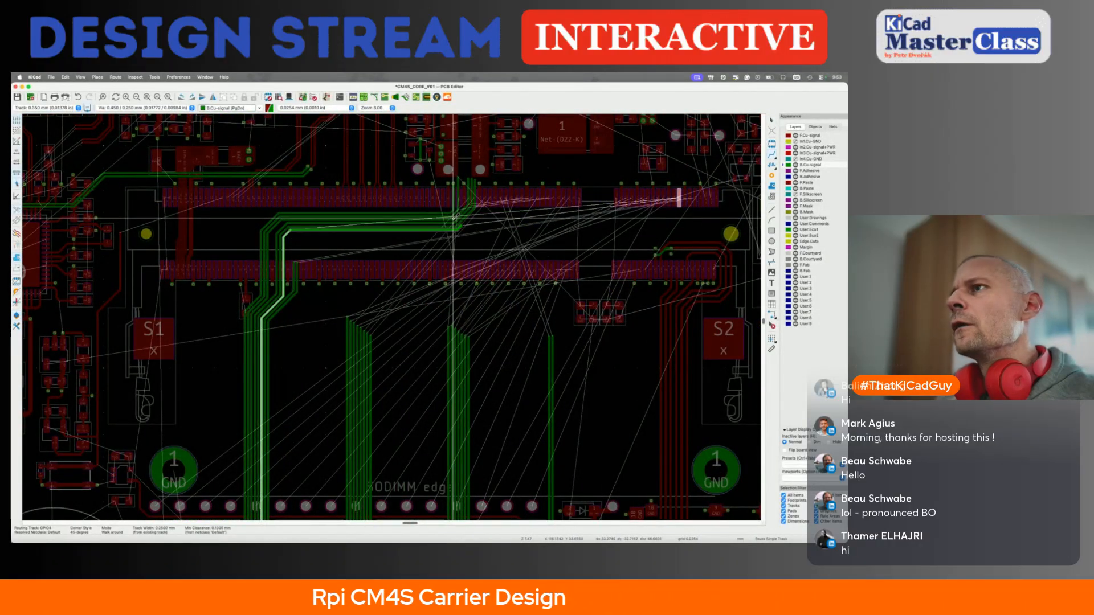
{"action": "left_click", "coordinate": [484, 185]}
{"action": "key", "text": "Escape"}
{"action": "key", "text": "Escape"}
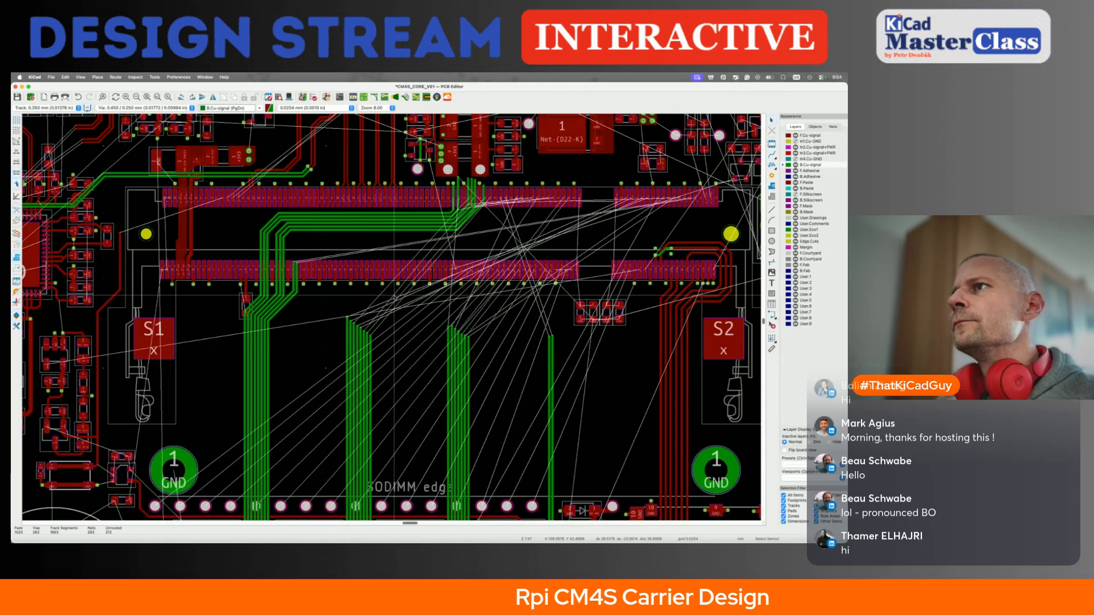
Delete the diagonal and vertical end segments of GPIO17, GPIO15, GPIO14, GPIO4 and GPIO18 at the upper connector row
{"action": "scroll", "coordinate": [473, 193], "scroll_direction": "up", "scroll_amount": 5}
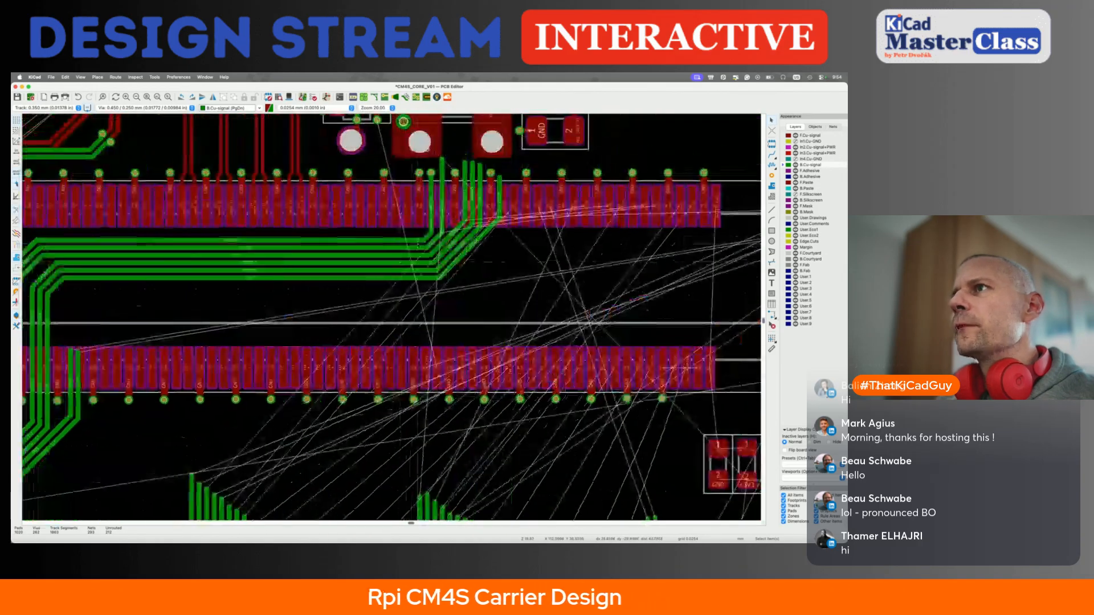
{"action": "left_click", "coordinate": [451, 233]}
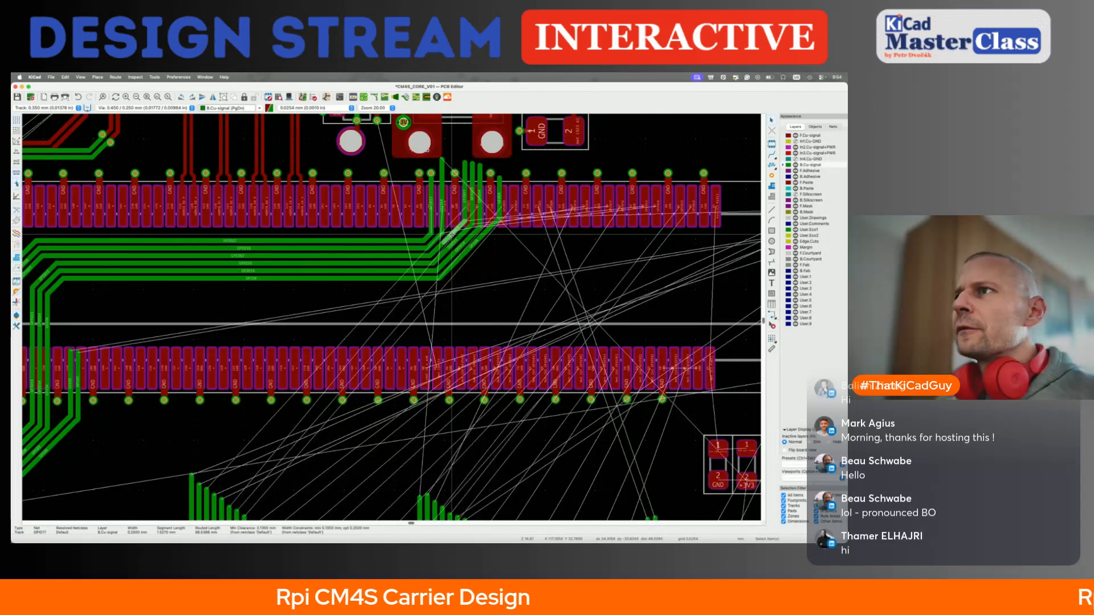
{"action": "key", "text": "Delete"}
{"action": "left_click", "coordinate": [455, 242]}
{"action": "key", "text": "Delete"}
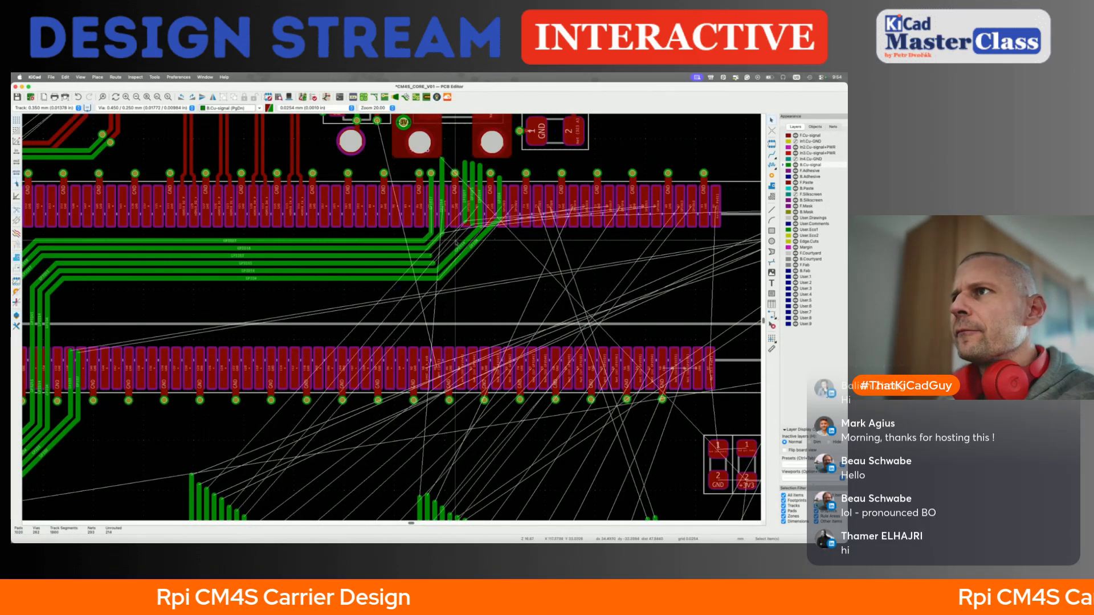
{"action": "left_click", "coordinate": [473, 214]}
{"action": "key", "text": "Delete"}
{"action": "left_click", "coordinate": [480, 211]}
{"action": "key", "text": "Delete"}
{"action": "left_click", "coordinate": [465, 167]}
{"action": "key", "text": "Delete"}
{"action": "left_click", "coordinate": [474, 234]}
{"action": "key", "text": "Delete"}
{"action": "left_click", "coordinate": [477, 242]}
{"action": "key", "text": "Delete"}
{"action": "left_click", "coordinate": [440, 268]}
{"action": "key", "text": "Delete"}
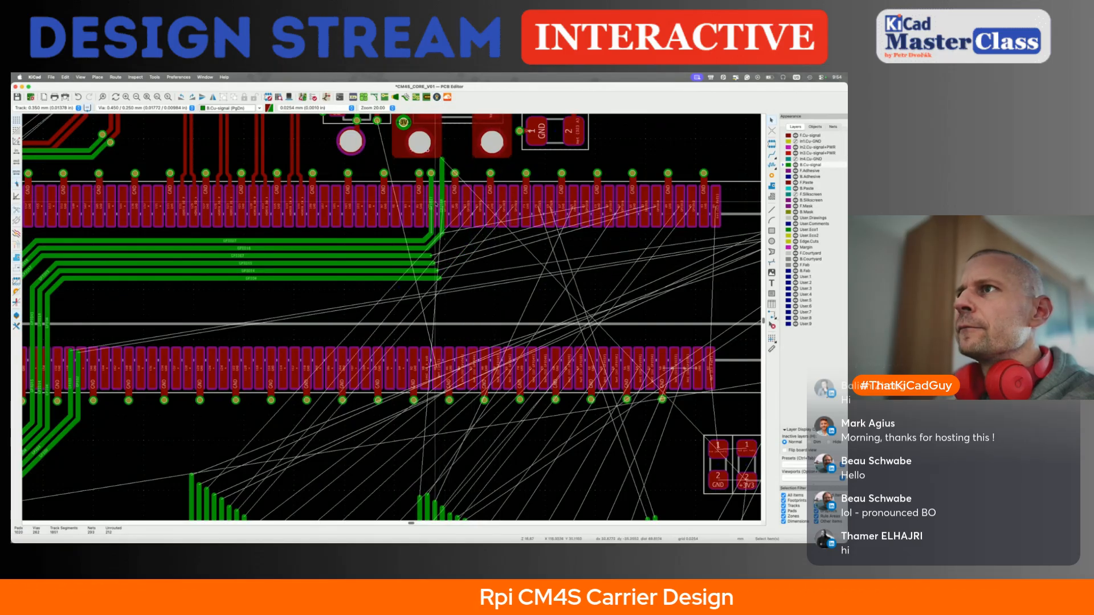
{"action": "left_click", "coordinate": [439, 234]}
{"action": "key", "text": "Delete"}
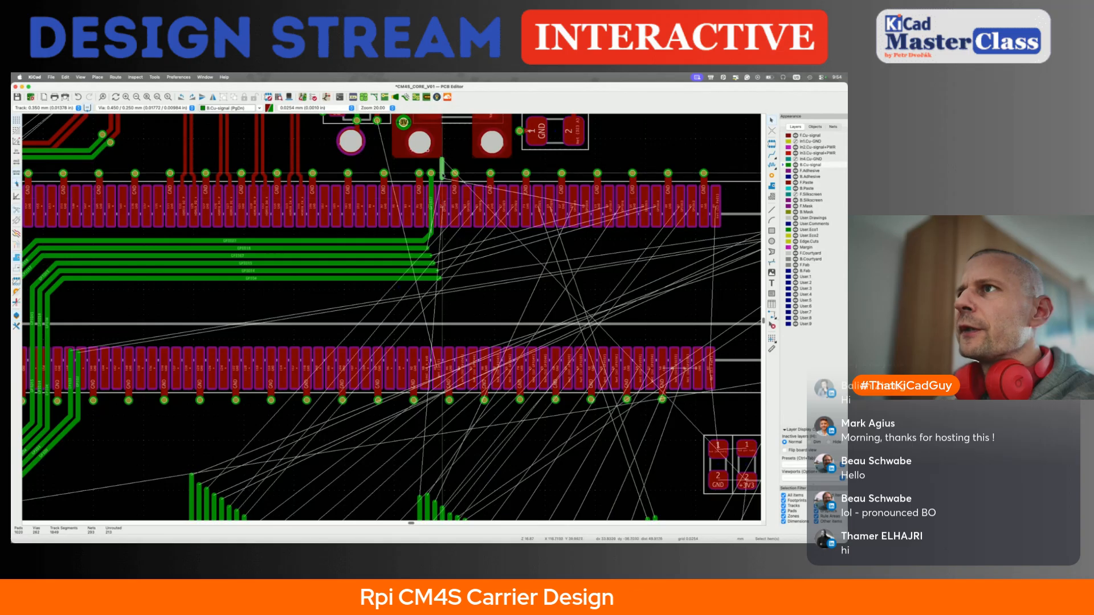
Route the GPIO18 and GPIO17 tracks on the B.Cu-signal layer, ending each in a via below its connector pad
{"action": "key", "text": "x"}
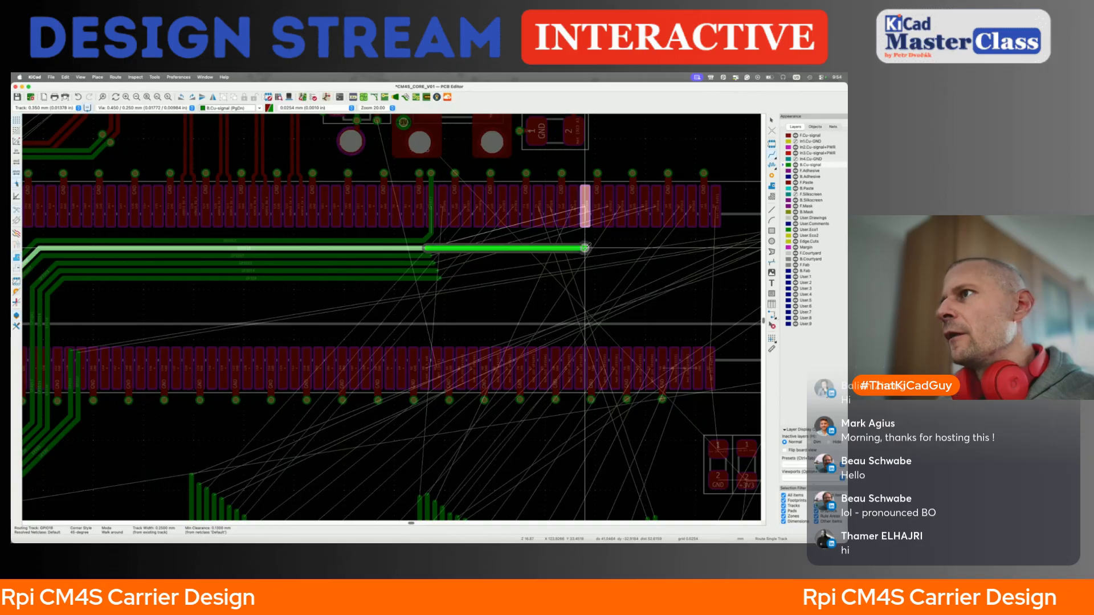
{"action": "left_click", "coordinate": [585, 248]}
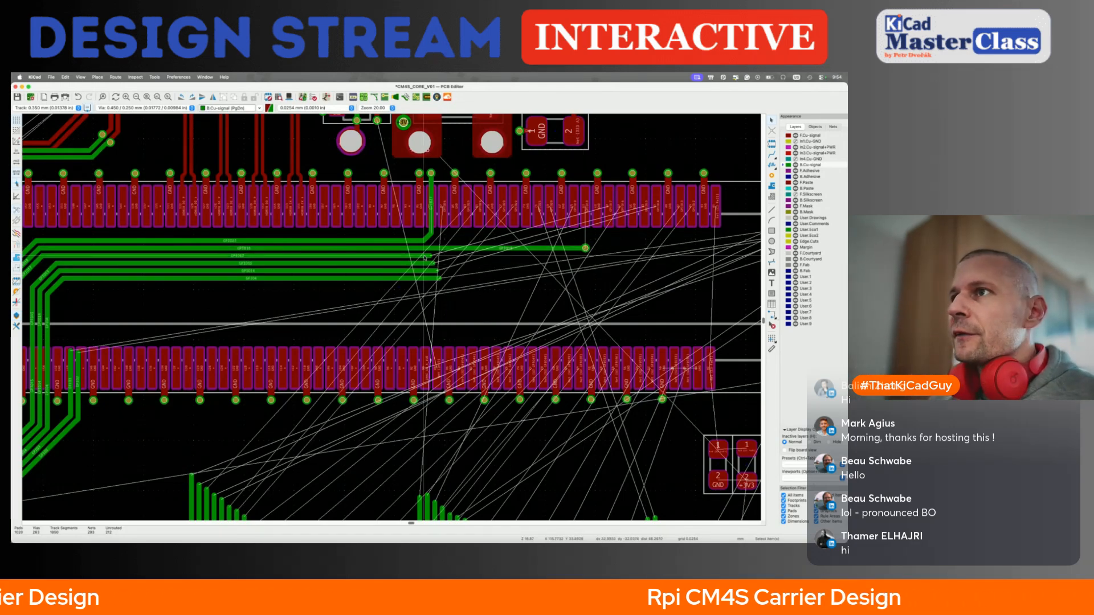
{"action": "key", "text": "x"}
{"action": "scroll", "coordinate": [609, 254], "scroll_direction": "up", "scroll_amount": 3}
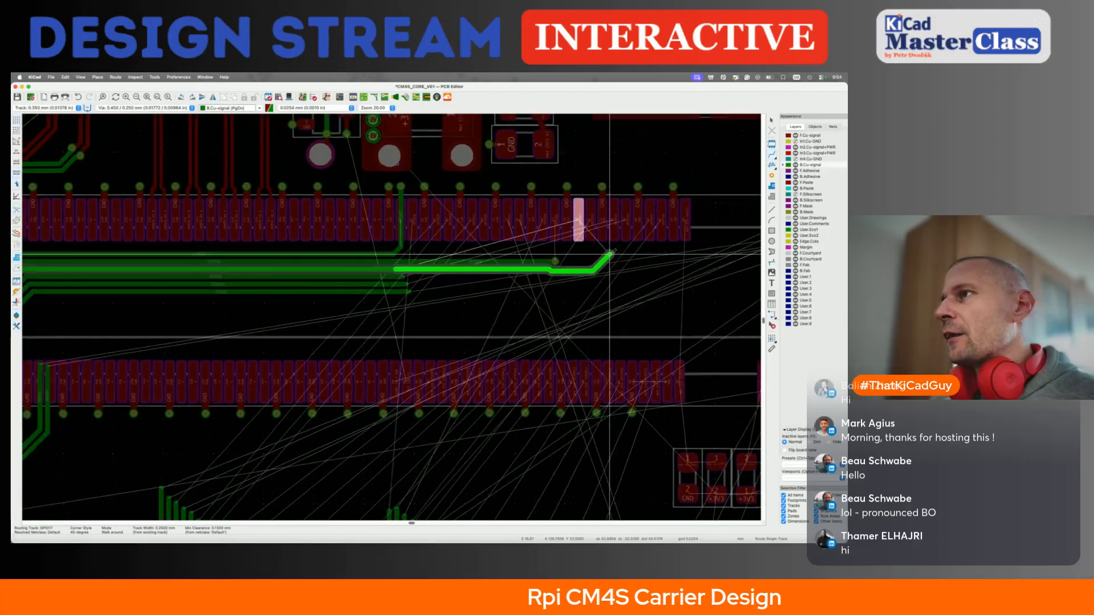
{"action": "scroll", "coordinate": [548, 277], "scroll_direction": "up", "scroll_amount": 3}
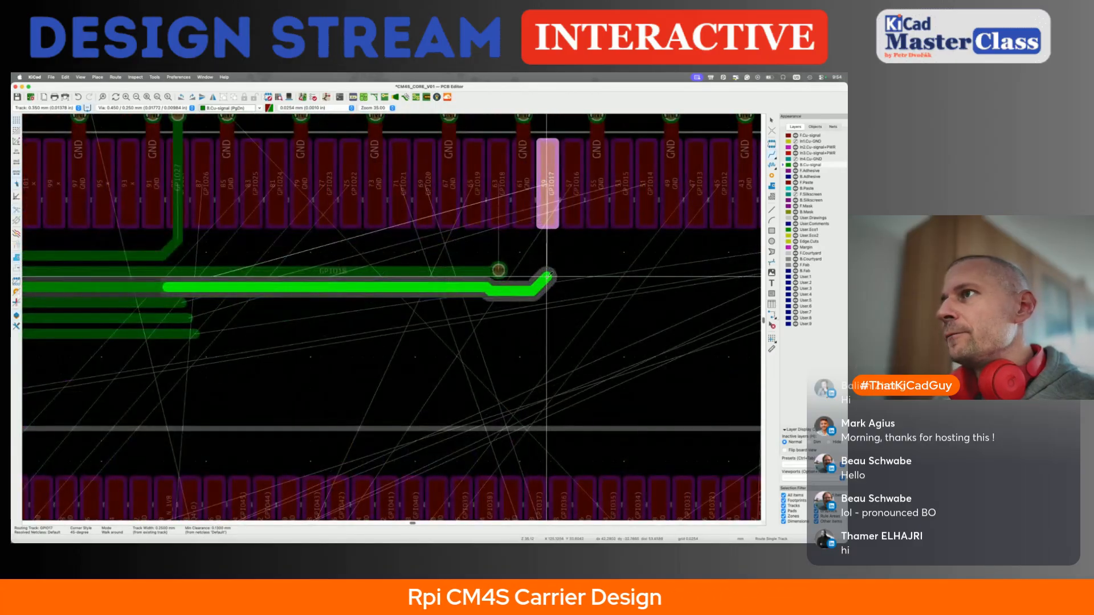
{"action": "key", "text": "v"}
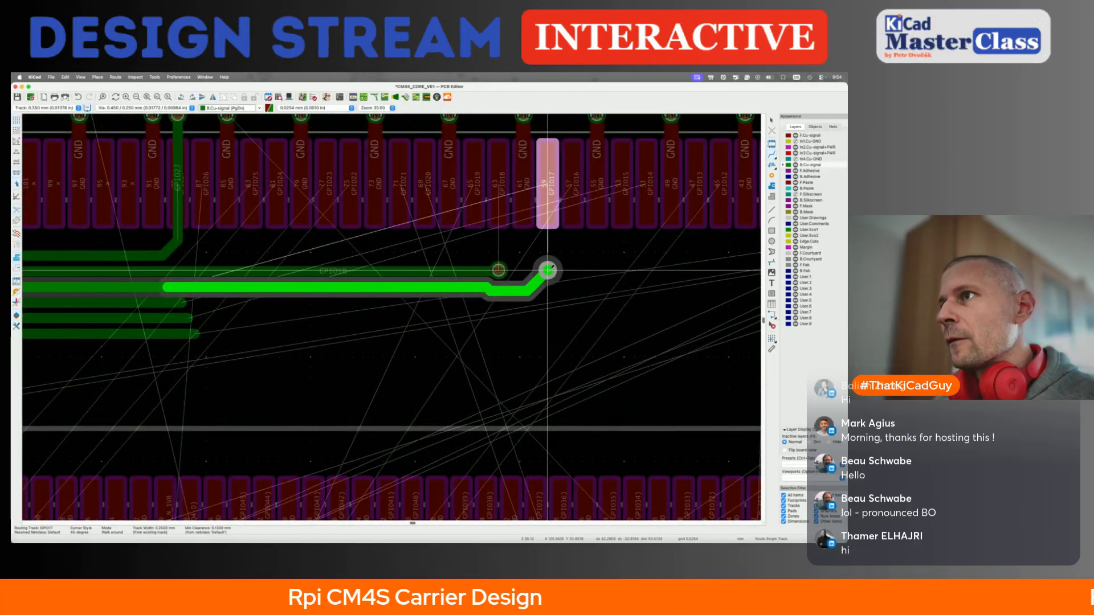
{"action": "left_click", "coordinate": [547, 270]}
{"action": "key", "text": "Escape"}
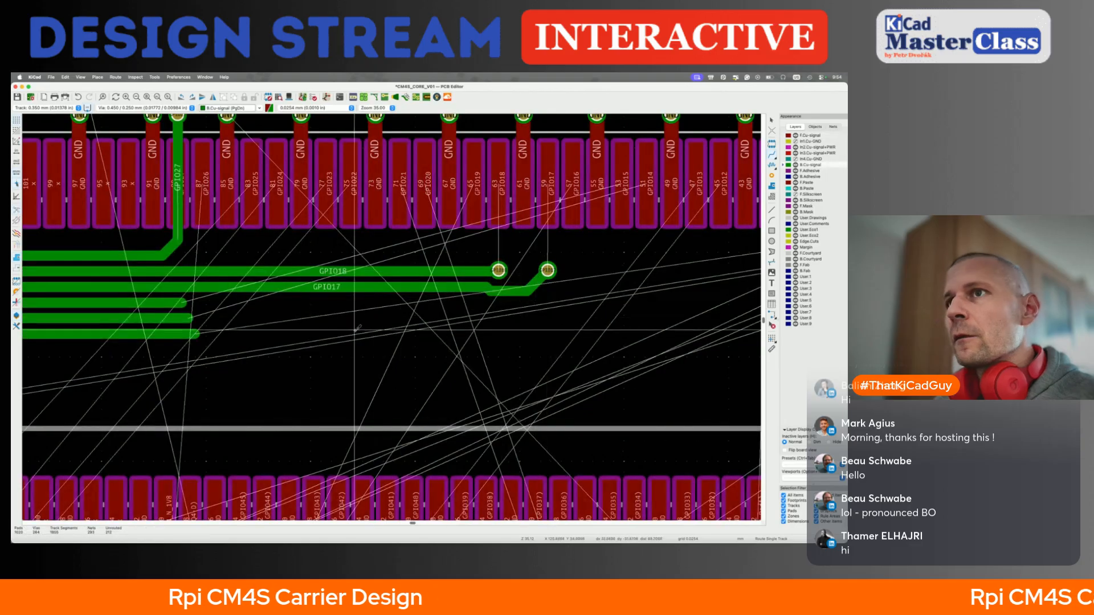
Extend the GPIO15 and GPIO14 tracks around the existing vias and end each in a via below its pad
{"action": "left_click", "coordinate": [182, 303]}
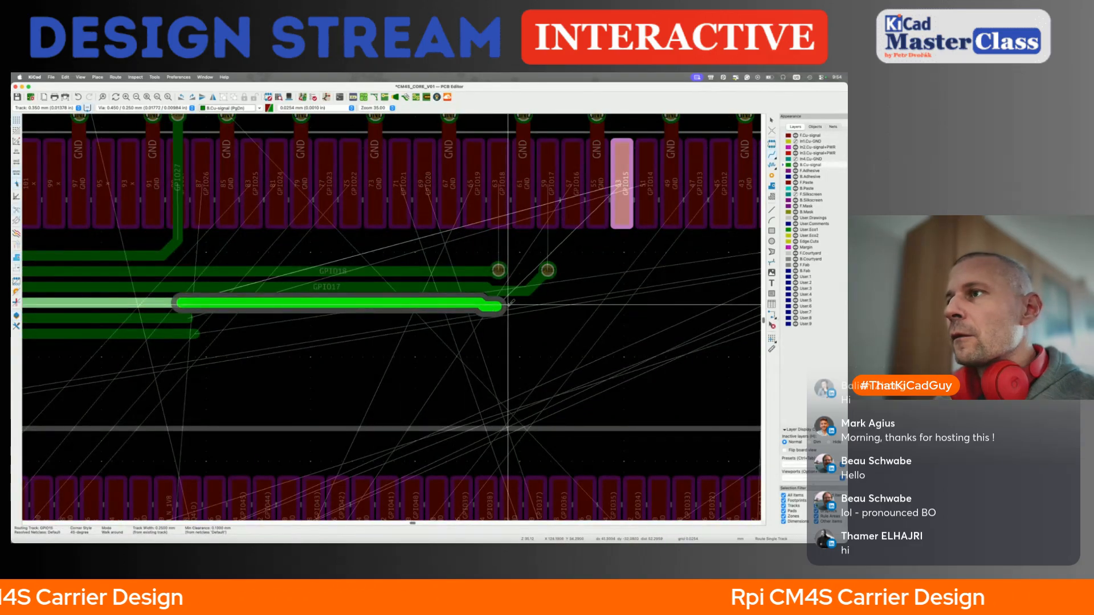
{"action": "left_click", "coordinate": [489, 303]}
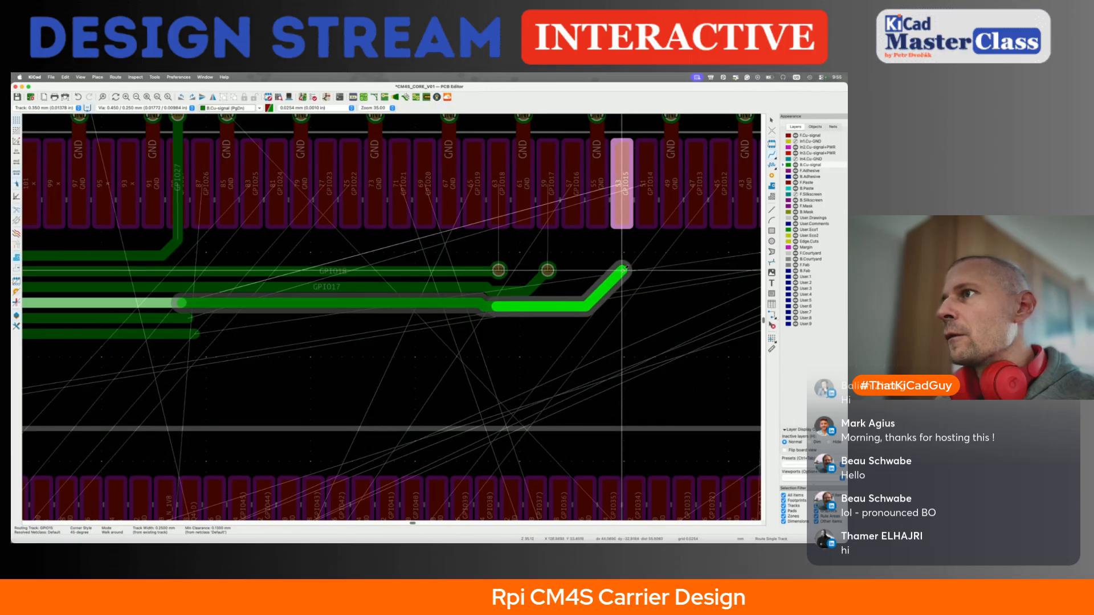
{"action": "left_click", "coordinate": [622, 269]}
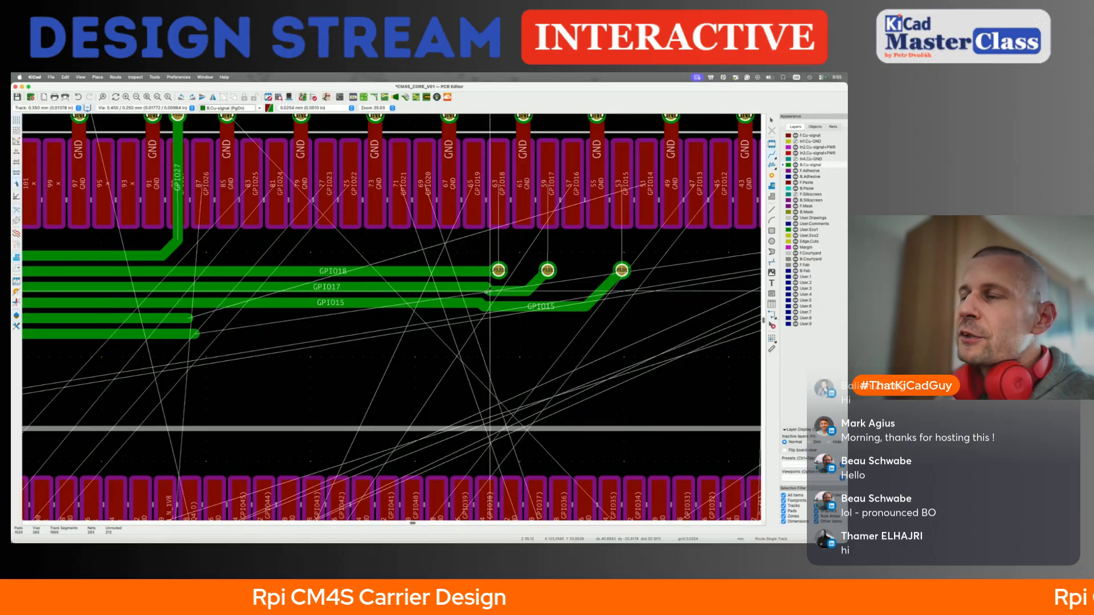
{"action": "left_click", "coordinate": [191, 318]}
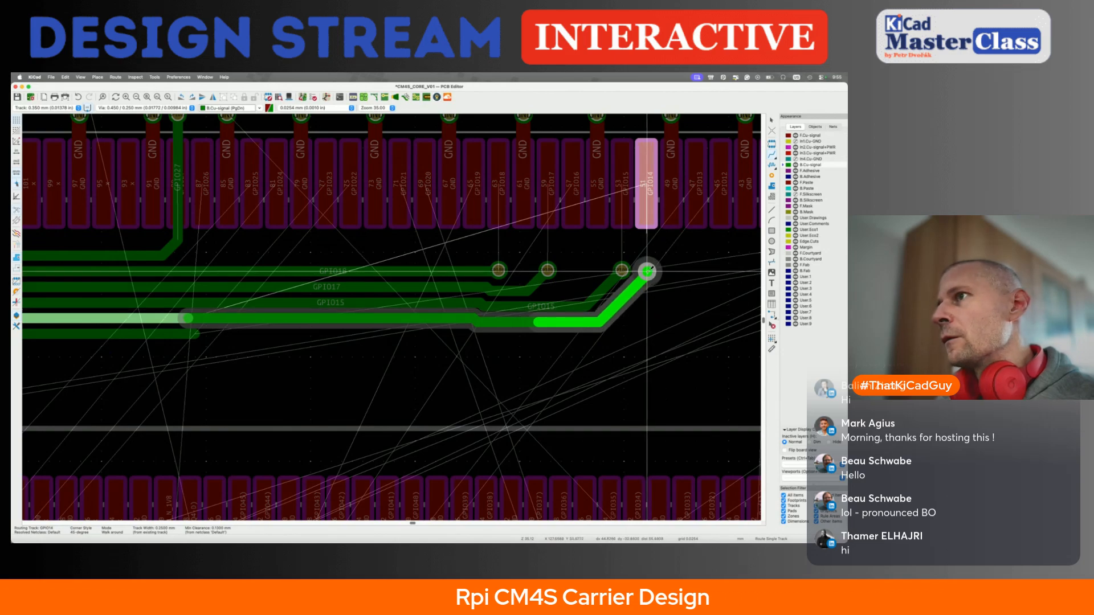
{"action": "left_click", "coordinate": [648, 269]}
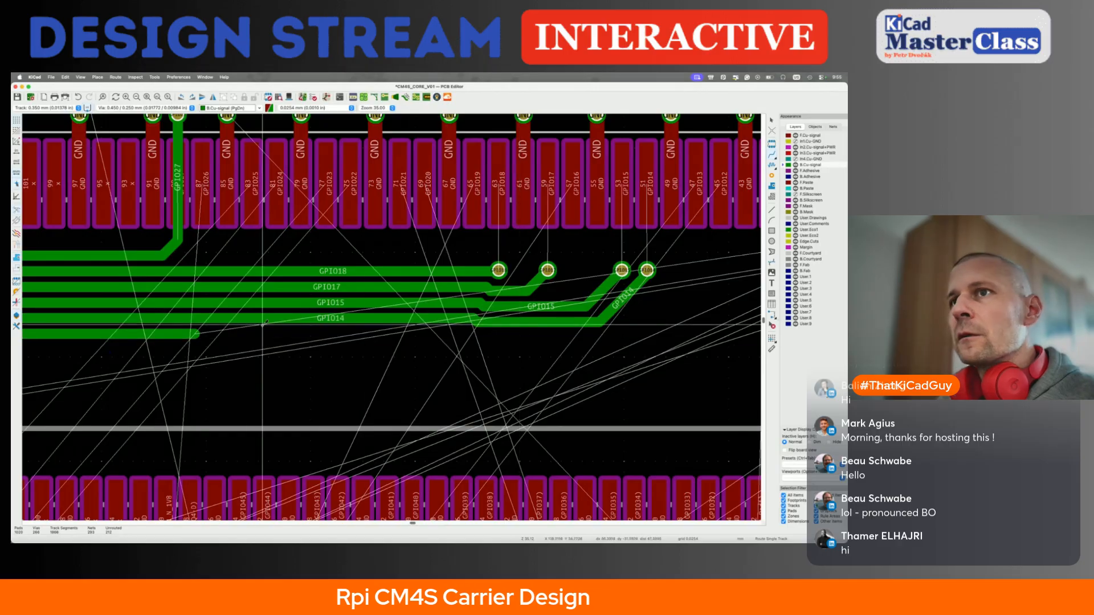
Route the GPIO4 track across to the second connector section and end it in a via below its pad
{"action": "left_click", "coordinate": [191, 333]}
{"action": "scroll", "coordinate": [454, 336], "scroll_direction": "right", "scroll_amount": 2}
{"action": "left_click", "coordinate": [463, 331]}
{"action": "scroll", "coordinate": [552, 326], "scroll_direction": "down", "scroll_amount": 4}
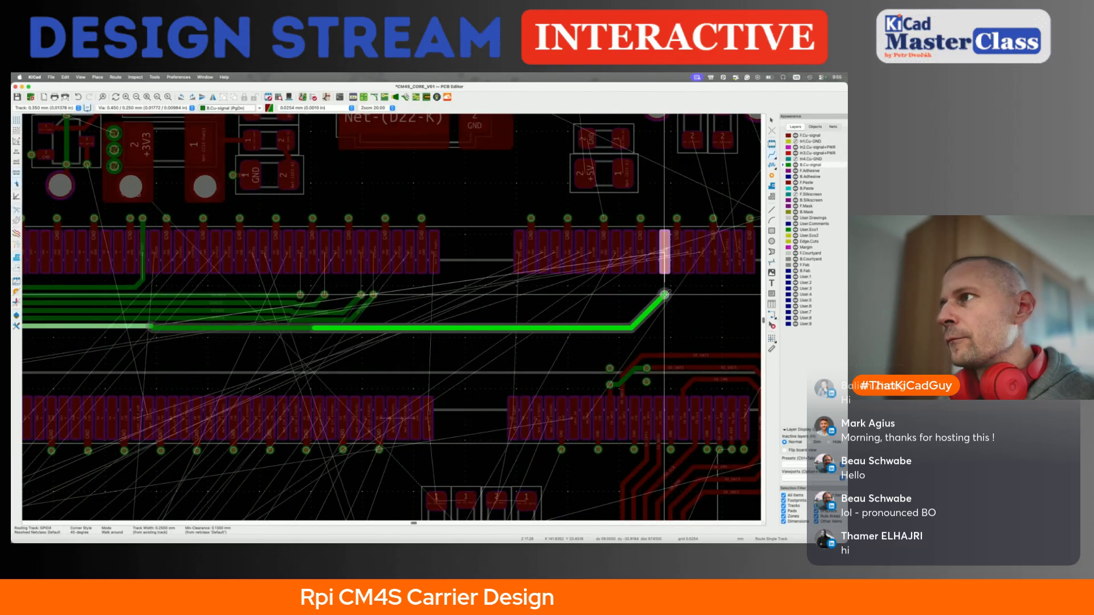
{"action": "left_click", "coordinate": [664, 294]}
{"action": "key", "text": "Escape"}
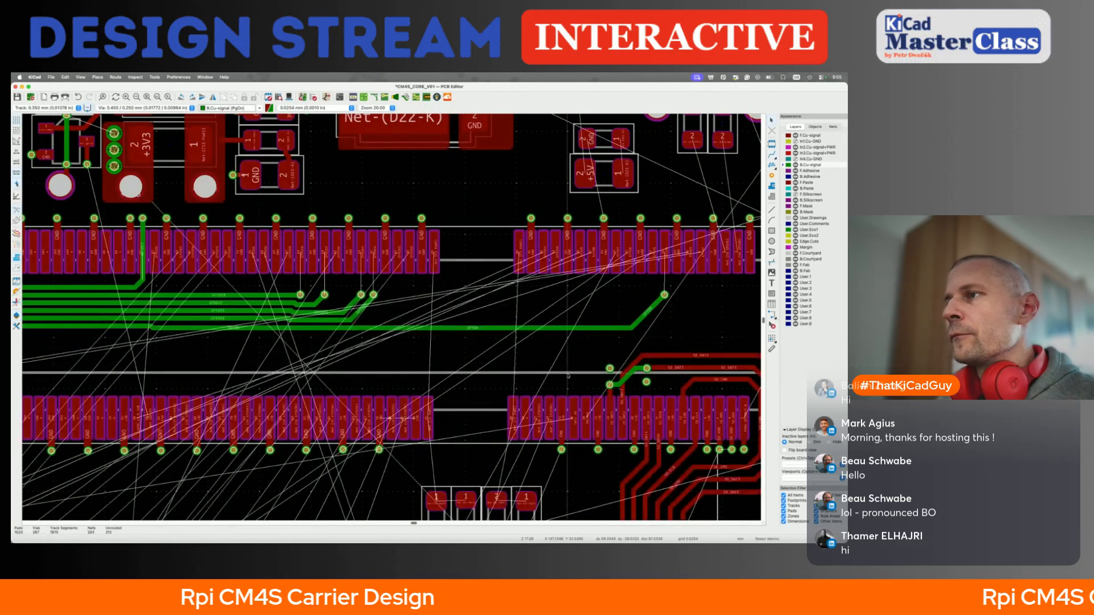
Drag the GPIO4, GPIO14 and GPIO15 tracks between the connector rows to straighten their jogs and pack them evenly
{"action": "scroll", "coordinate": [569, 376], "scroll_direction": "down", "scroll_amount": 5}
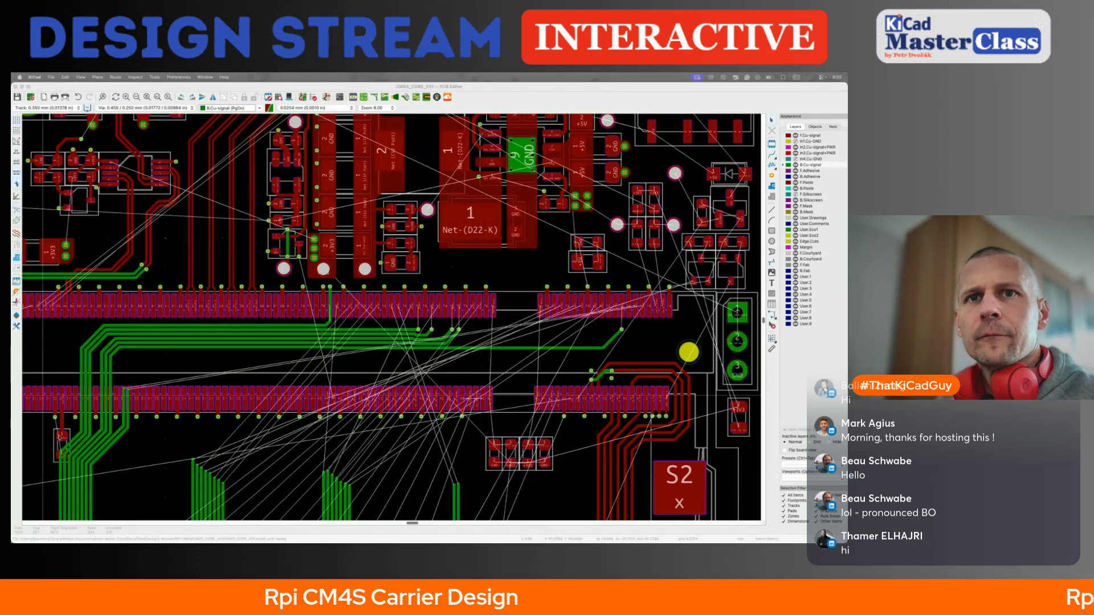
{"action": "scroll", "coordinate": [272, 348], "scroll_direction": "up", "scroll_amount": 5}
{"action": "left_click", "coordinate": [272, 348]}
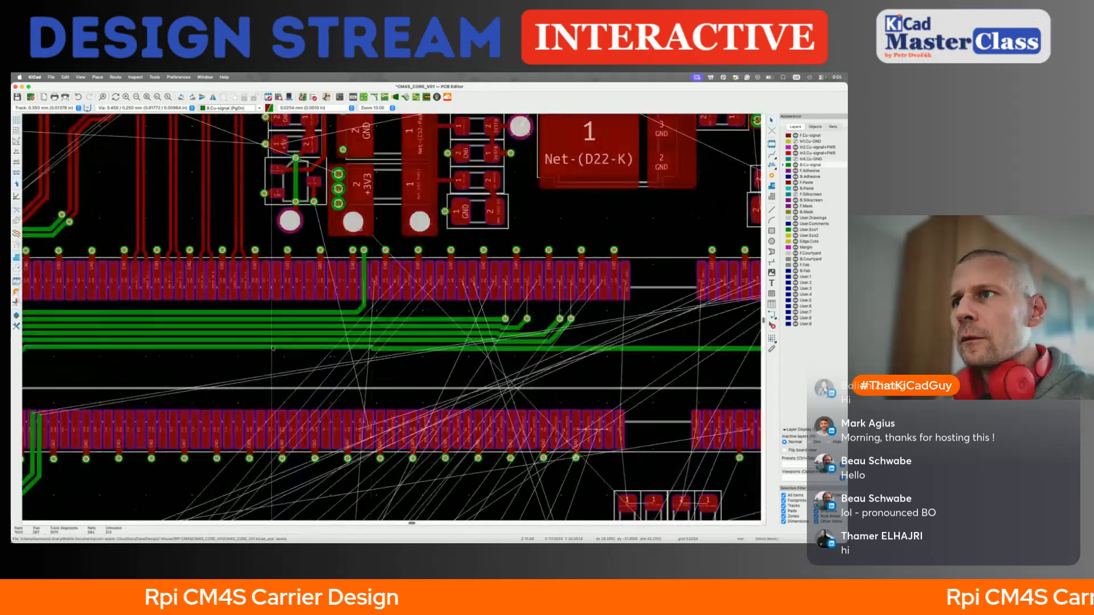
{"action": "left_click", "coordinate": [277, 353]}
{"action": "key", "text": "d"}
{"action": "left_click", "coordinate": [265, 351]}
{"action": "key", "text": "d"}
{"action": "left_click", "coordinate": [270, 340]}
{"action": "key", "text": "d"}
{"action": "left_click", "coordinate": [270, 338]}
{"action": "key", "text": "d"}
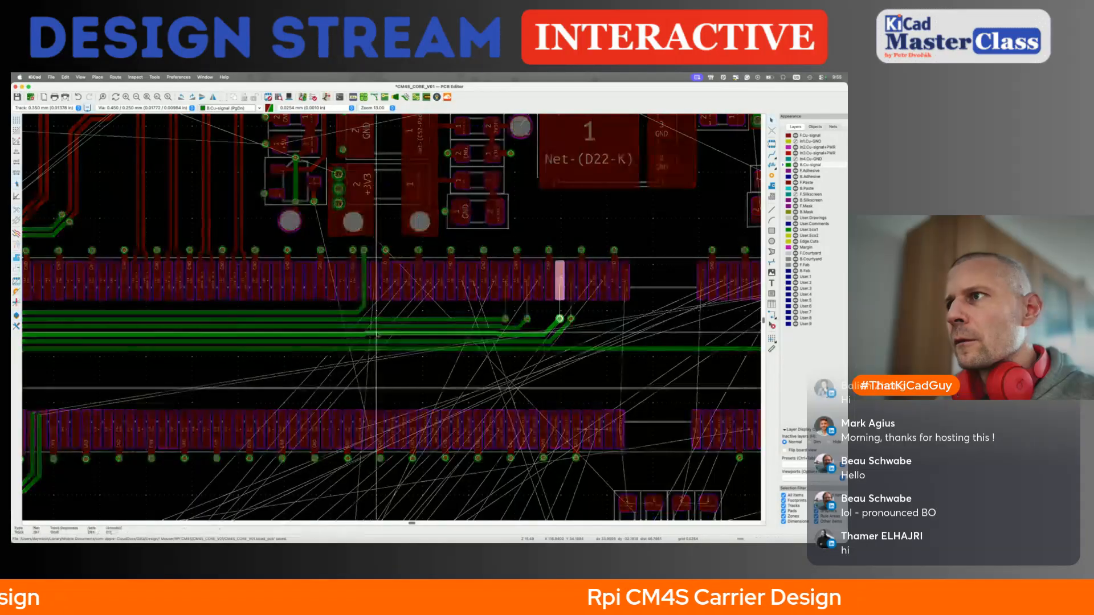
Drag the GPIO15 and GPIO17 tracks below the upper connector row to straighten their remaining jogs
{"action": "left_click", "coordinate": [374, 333]}
{"action": "key", "text": "d"}
{"action": "left_click", "coordinate": [377, 333]}
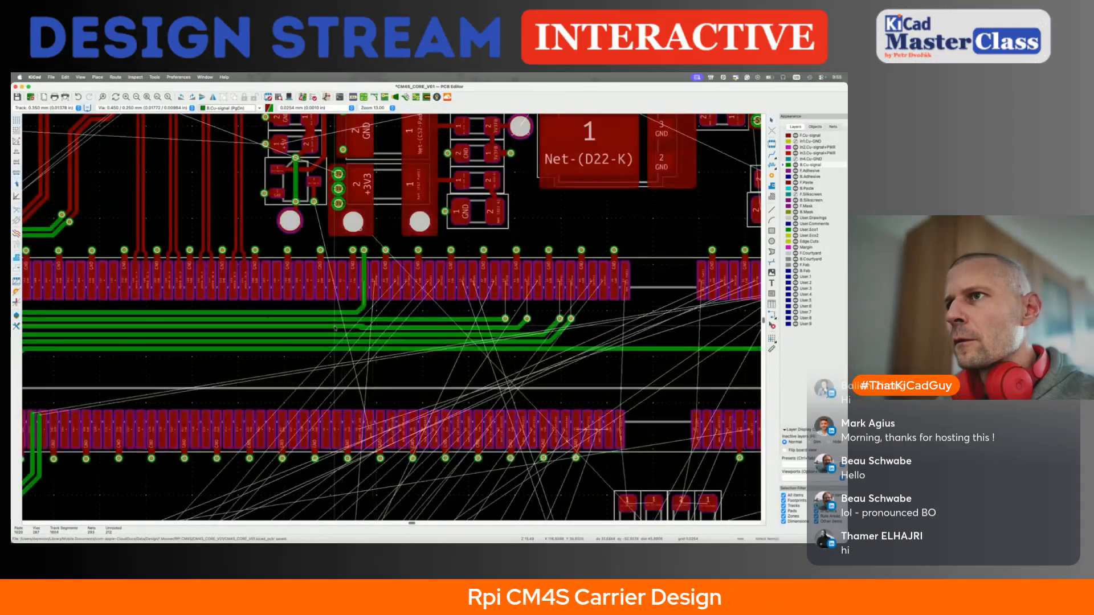
{"action": "key", "text": "d"}
{"action": "left_click", "coordinate": [333, 328]}
Delete the GPIO17 track segments containing the leftover bump beneath the GPIO27 bend
{"action": "scroll", "coordinate": [332, 328], "scroll_direction": "up", "scroll_amount": 5}
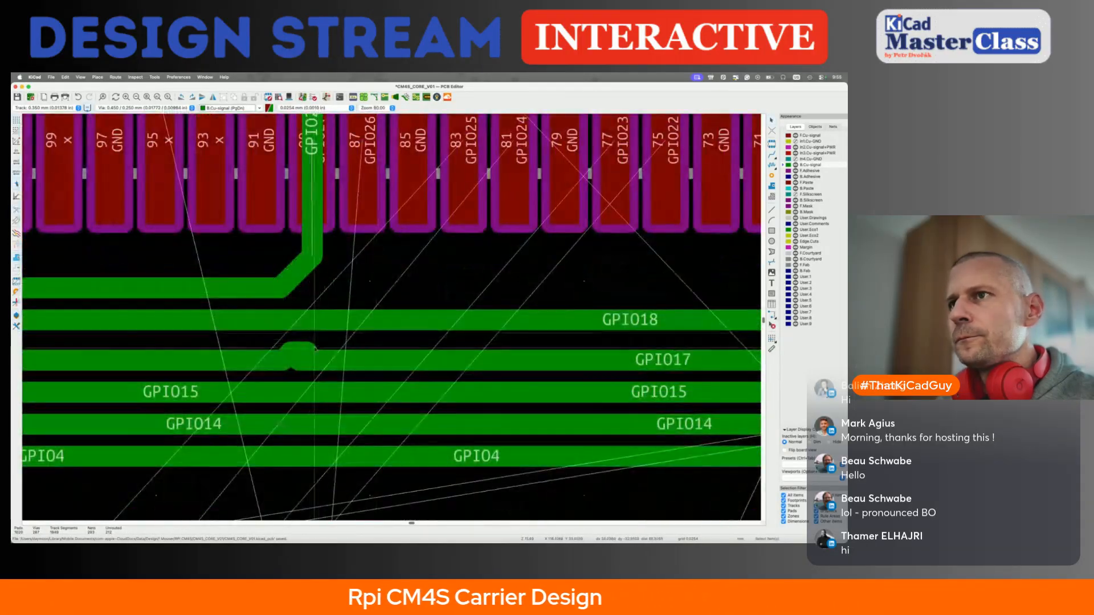
{"action": "key", "text": "Delete"}
{"action": "key", "text": "Delete"}
{"action": "left_click", "coordinate": [298, 359]}
{"action": "key", "text": "Delete"}
{"action": "left_click", "coordinate": [291, 352]}
{"action": "key", "text": "Delete"}
Reroute the missing GPIO17 section straight to the stub at its via and even out the bus spacing
{"action": "key", "text": "x"}
{"action": "scroll", "coordinate": [286, 360], "scroll_direction": "down", "scroll_amount": 3}
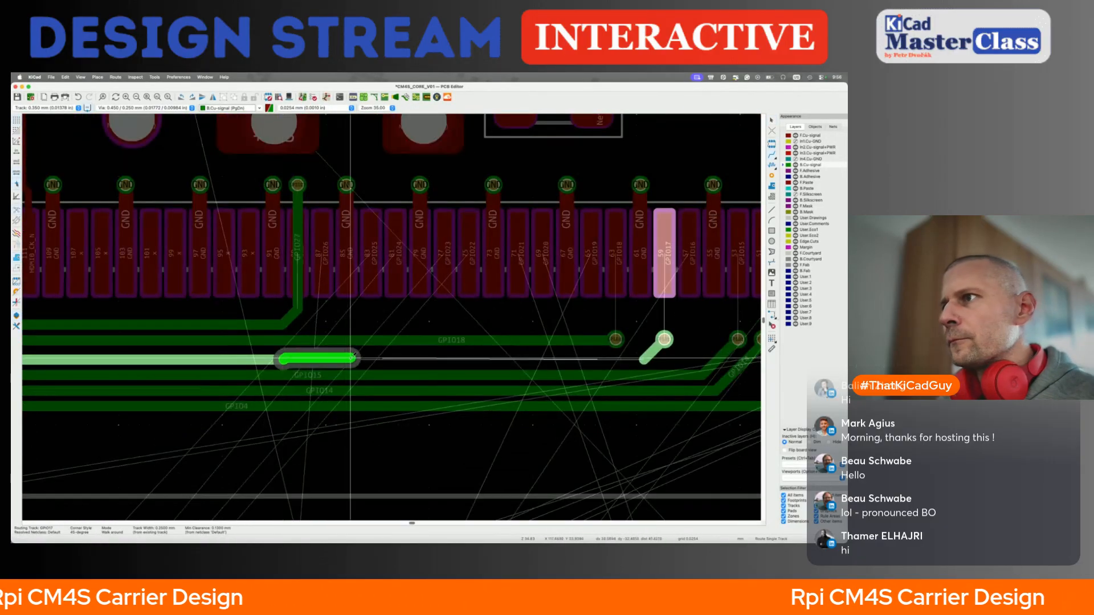
{"action": "left_click", "coordinate": [644, 359]}
{"action": "key", "text": "Escape"}
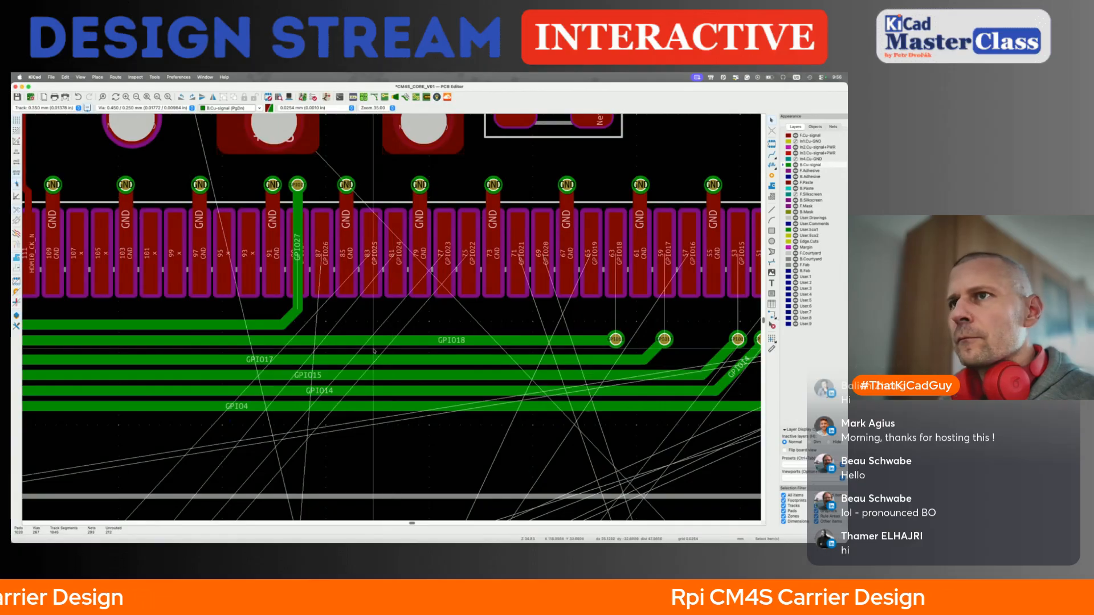
{"action": "scroll", "coordinate": [359, 342], "scroll_direction": "down", "scroll_amount": 4}
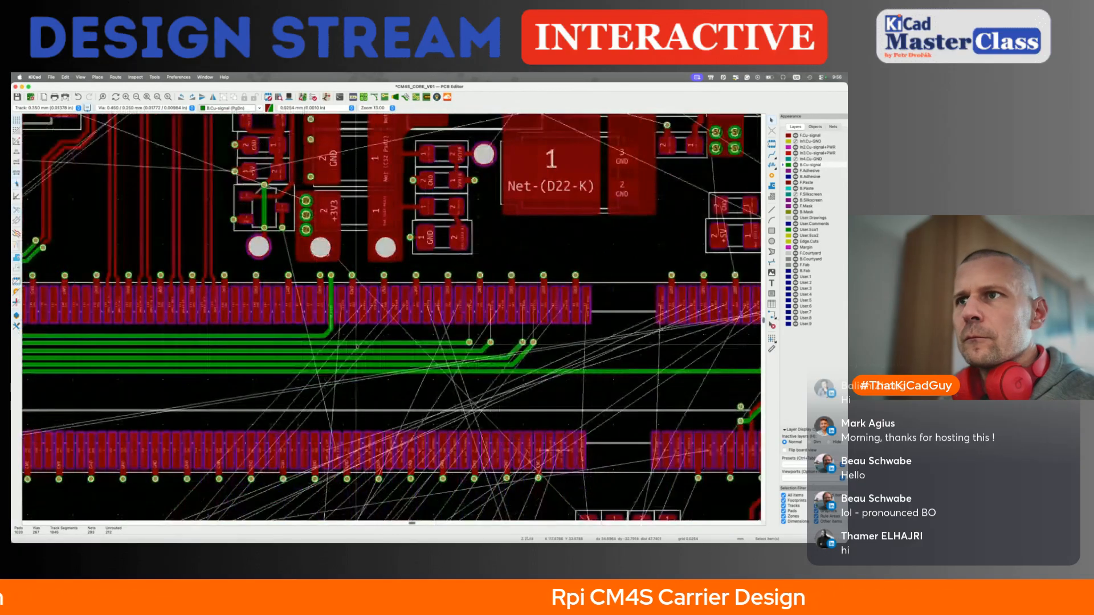
{"action": "left_click_drag", "start_coordinate": [355, 353], "coordinate": [302, 341]}
{"action": "scroll", "coordinate": [302, 346], "scroll_direction": "left", "scroll_amount": 5}
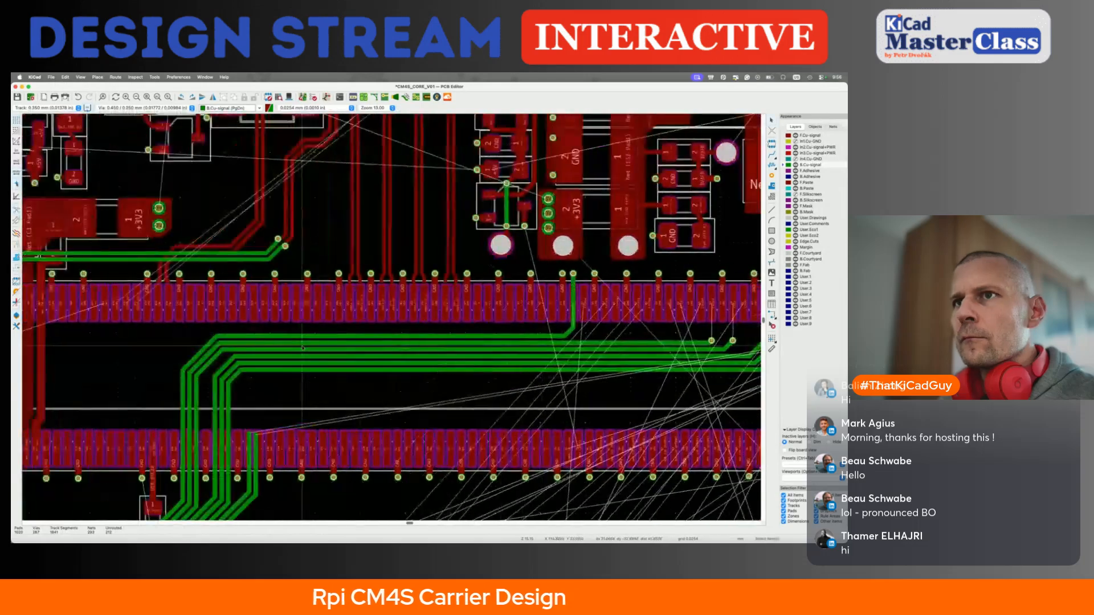
Route the GPIO3 track alongside the GPIO4 track and end it in a via below its pad in the second connector section
{"action": "scroll", "coordinate": [303, 347], "scroll_direction": "down", "scroll_amount": 6}
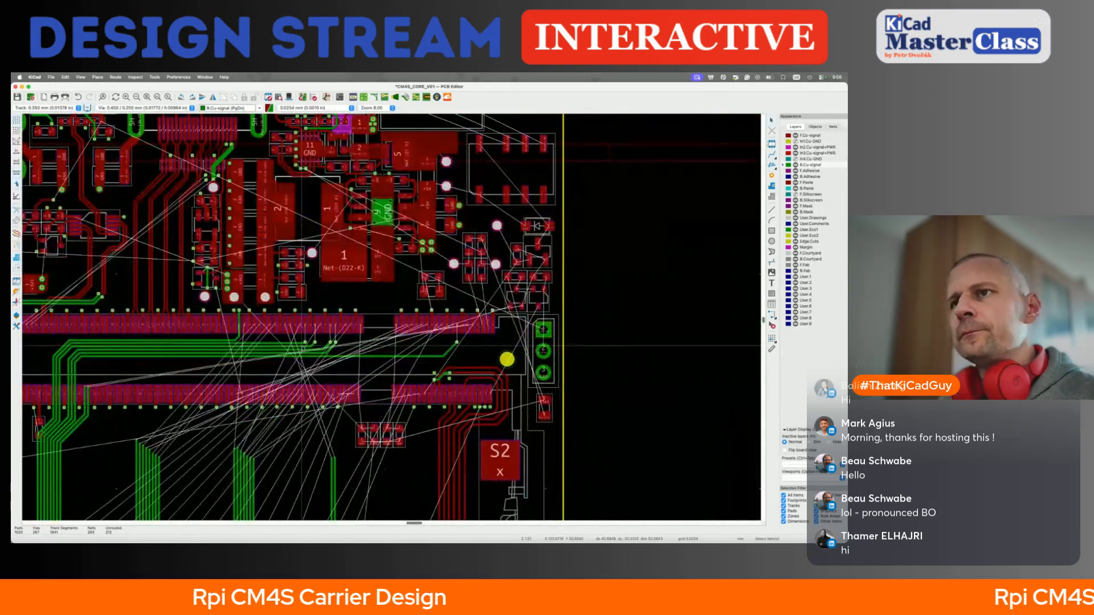
{"action": "scroll", "coordinate": [60, 376], "scroll_direction": "up", "scroll_amount": 3}
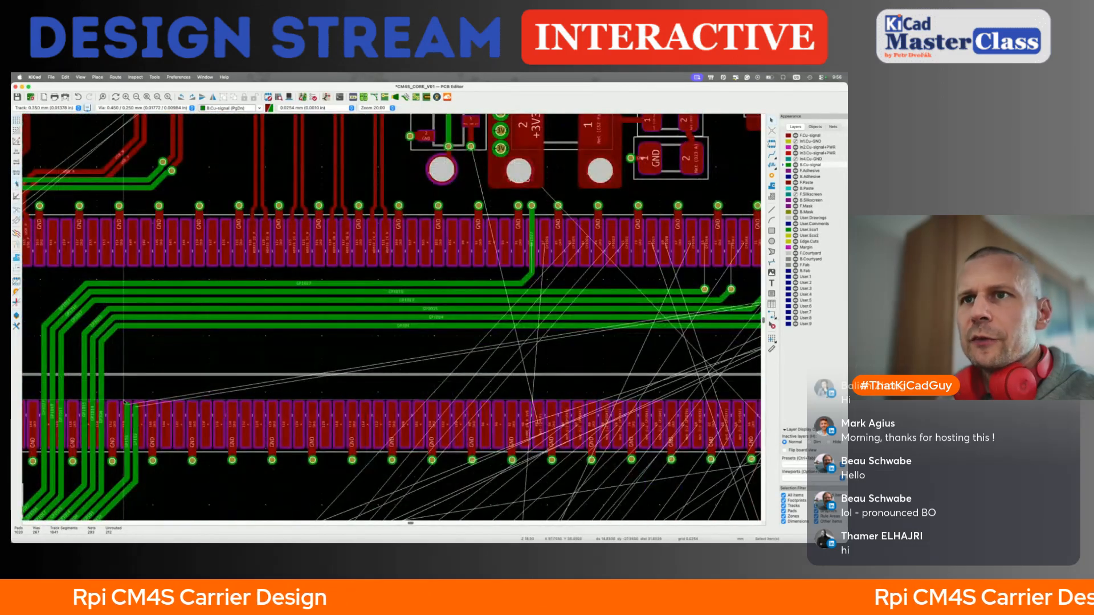
{"action": "key", "text": "x"}
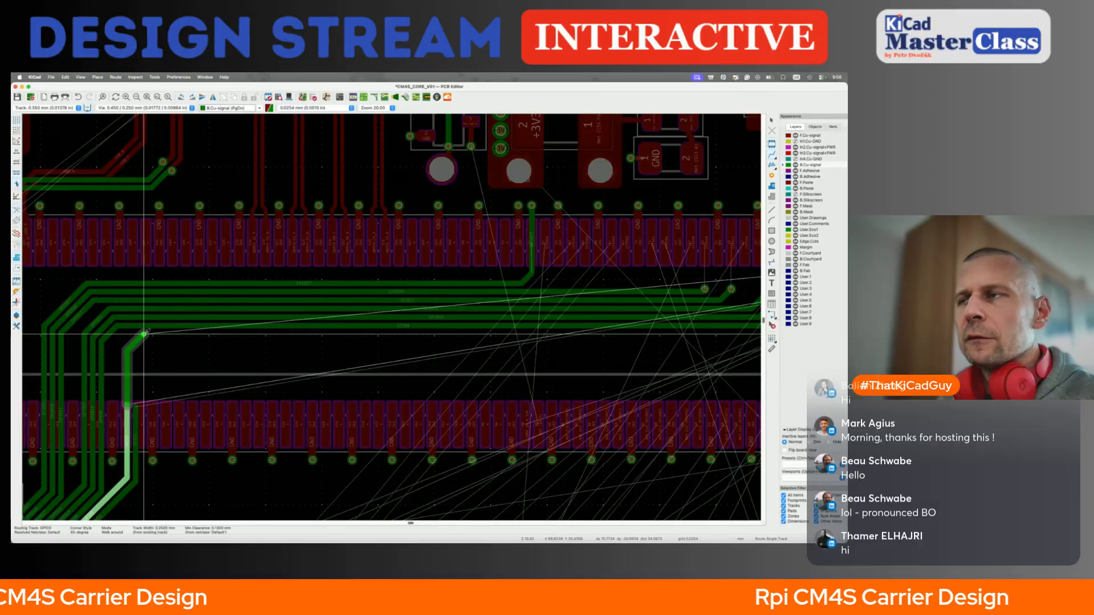
{"action": "scroll", "coordinate": [334, 334], "scroll_direction": "right", "scroll_amount": 9}
{"action": "scroll", "coordinate": [333, 334], "scroll_direction": "down", "scroll_amount": 2}
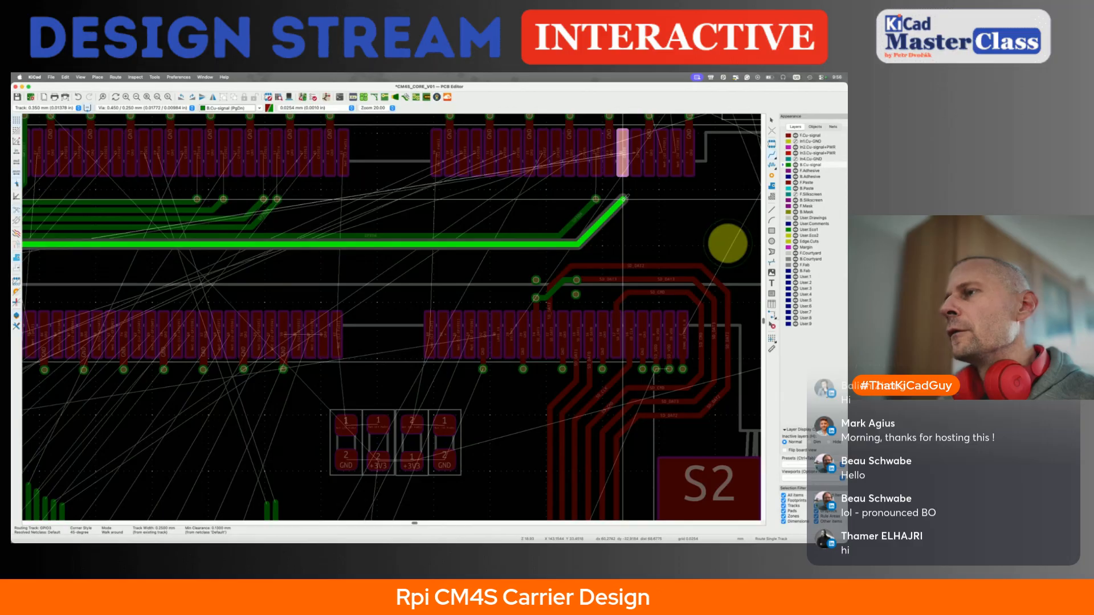
{"action": "left_click", "coordinate": [623, 199]}
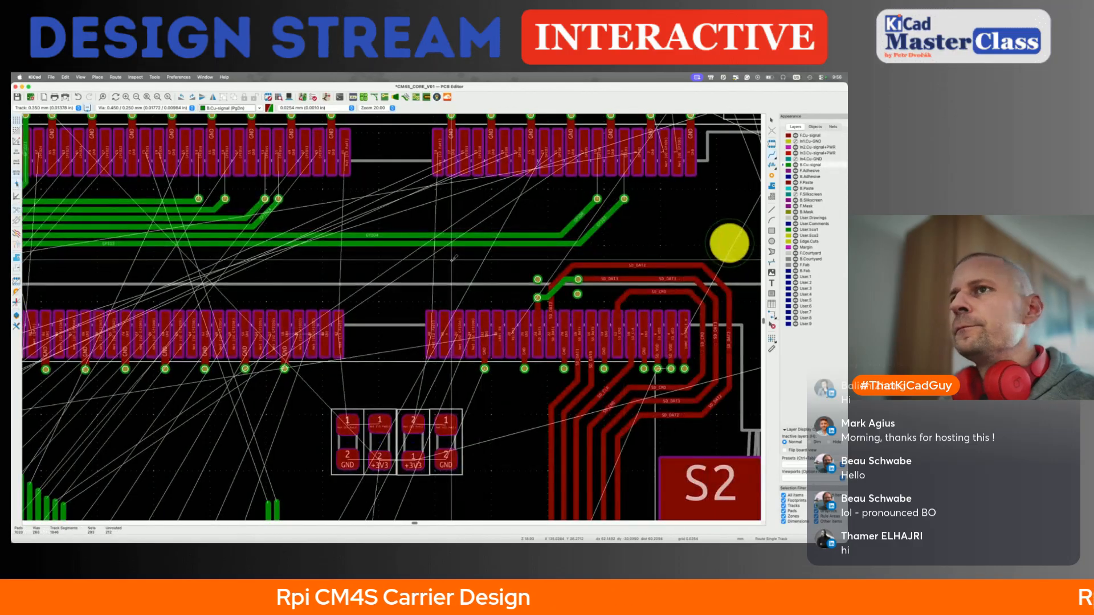
Route the GPIO2 track alongside the GPIO3 track and end it in a via below its pad in the second connector section
{"action": "scroll", "coordinate": [246, 222], "scroll_direction": "left", "scroll_amount": 6}
{"action": "scroll", "coordinate": [246, 222], "scroll_direction": "down", "scroll_amount": 1}
{"action": "scroll", "coordinate": [248, 219], "scroll_direction": "left", "scroll_amount": 10}
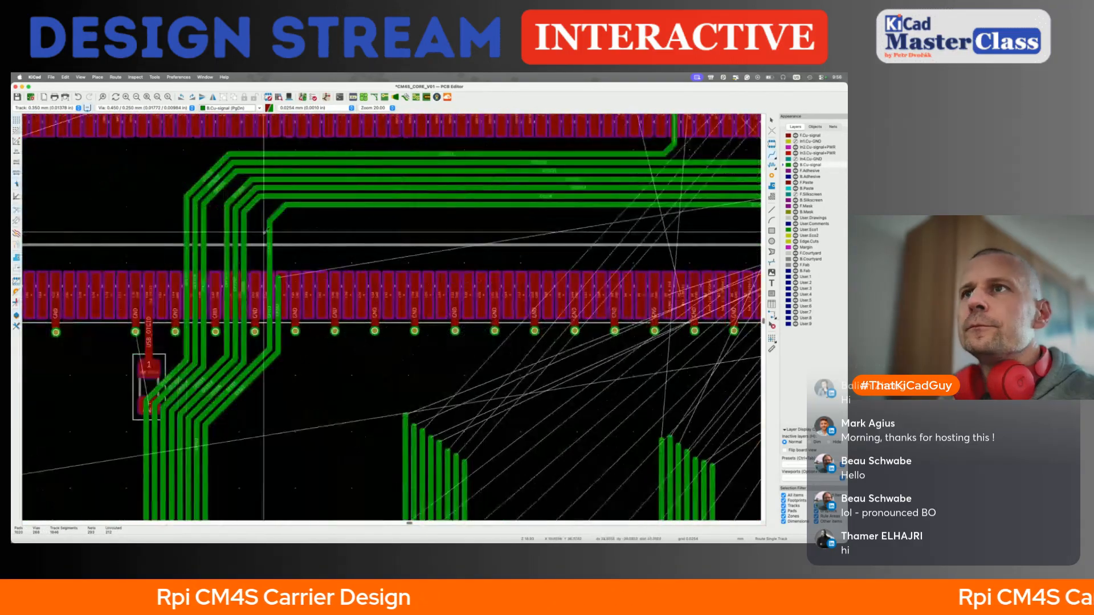
{"action": "left_click", "coordinate": [278, 278]}
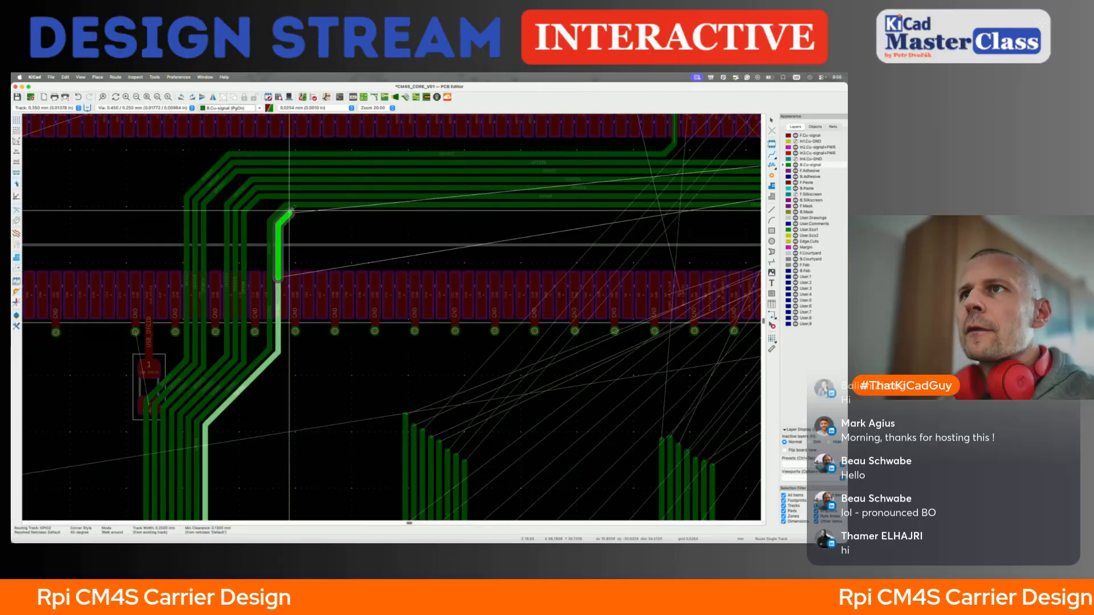
{"action": "scroll", "coordinate": [391, 210], "scroll_direction": "right", "scroll_amount": 7}
{"action": "scroll", "coordinate": [391, 211], "scroll_direction": "right", "scroll_amount": 8}
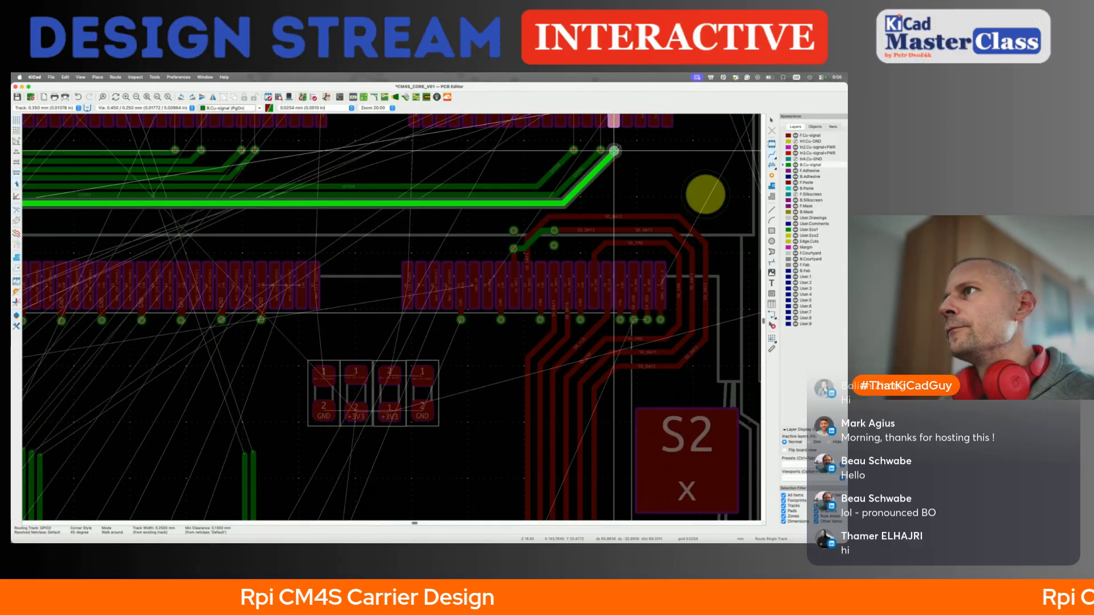
{"action": "key", "text": "Escape"}
{"action": "key", "text": "Escape"}
{"action": "scroll", "coordinate": [513, 216], "scroll_direction": "down", "scroll_amount": 4}
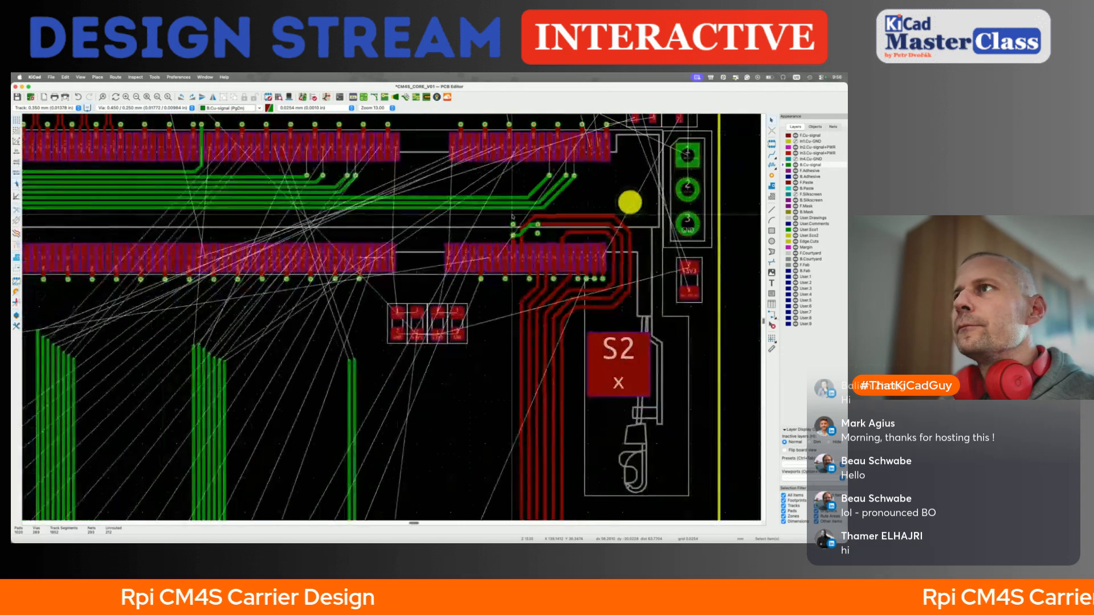
Drag the long GPIO4, GPIO3 and GPIO2 runs up toward their vias, adjusting the GPIO4 run slightly lower
{"action": "scroll", "coordinate": [513, 216], "scroll_direction": "up", "scroll_amount": 3}
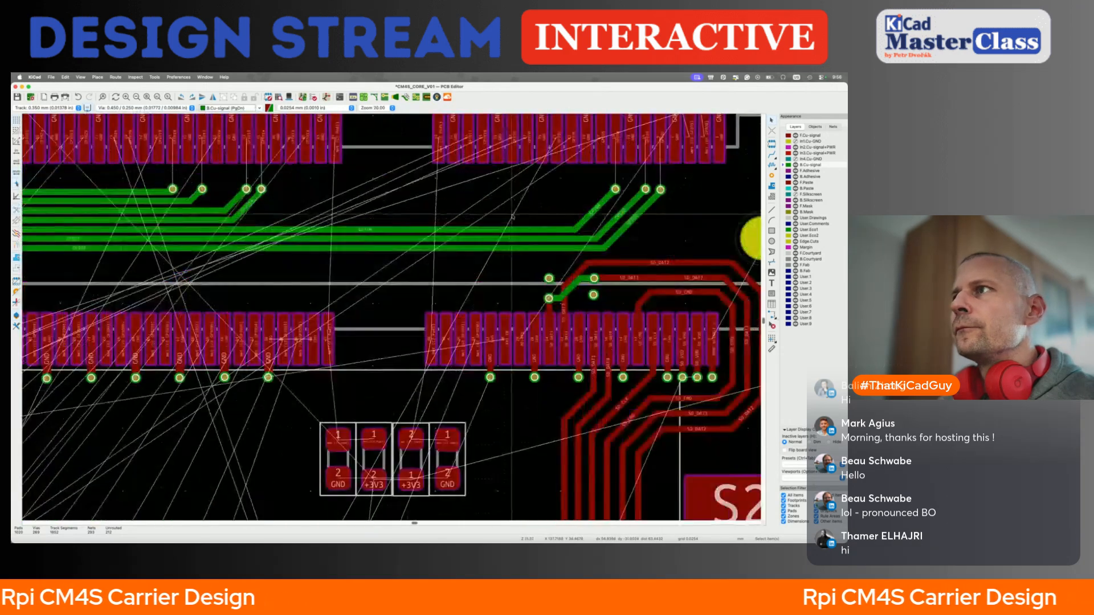
{"action": "left_click_drag", "start_coordinate": [539, 231], "coordinate": [276, 195]}
{"action": "left_click_drag", "start_coordinate": [353, 239], "coordinate": [352, 203]}
{"action": "left_click_drag", "start_coordinate": [410, 248], "coordinate": [410, 213]}
{"action": "scroll", "coordinate": [410, 212], "scroll_direction": "down", "scroll_amount": 3}
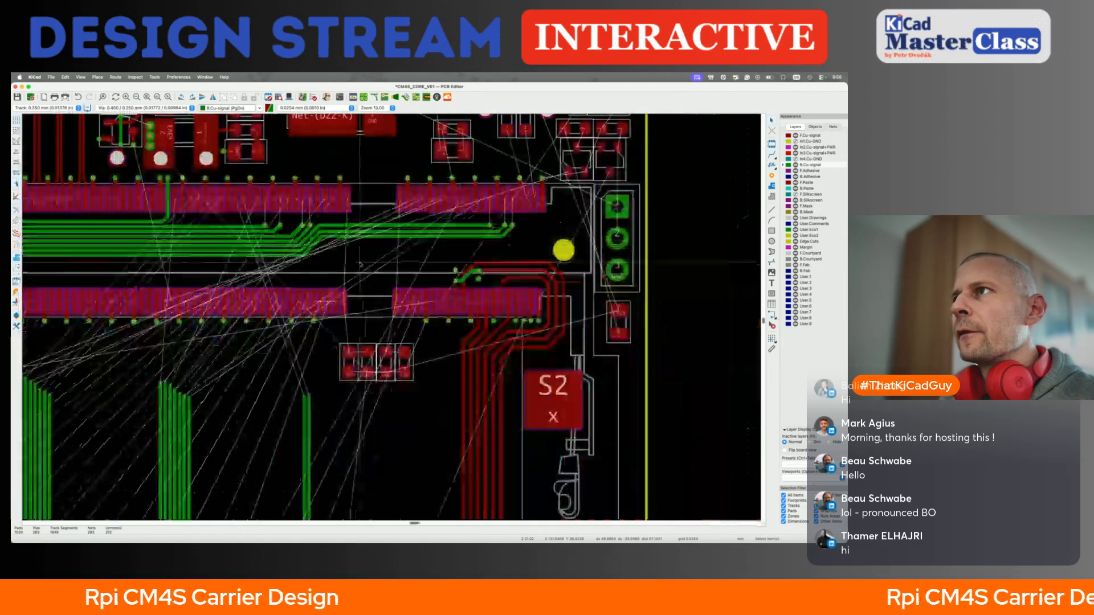
{"action": "scroll", "coordinate": [421, 227], "scroll_direction": "up", "scroll_amount": 3}
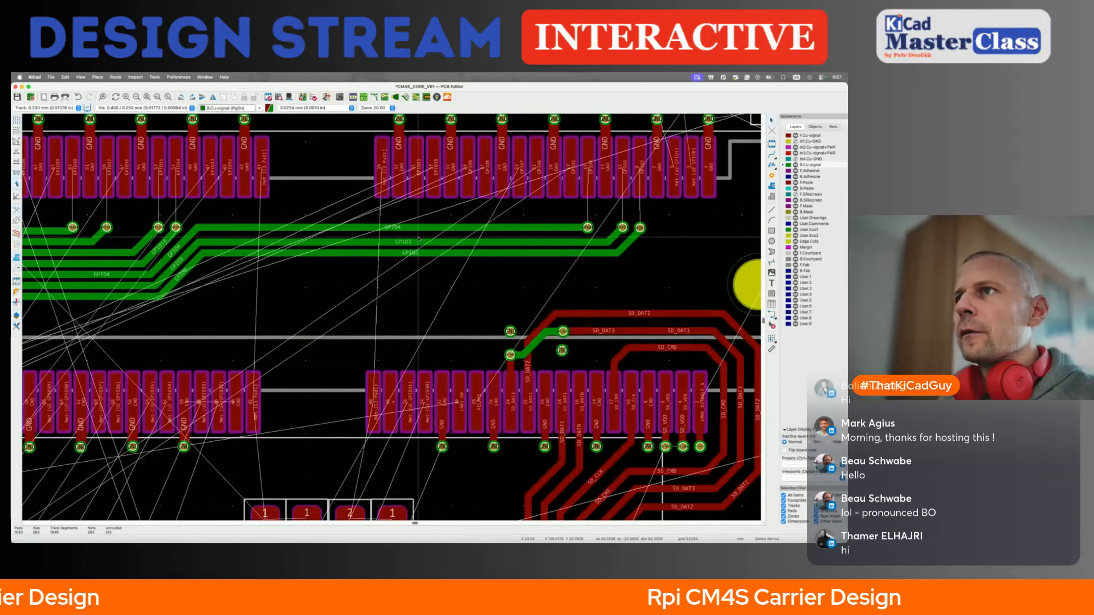
{"action": "left_click_drag", "start_coordinate": [416, 229], "coordinate": [415, 239]}
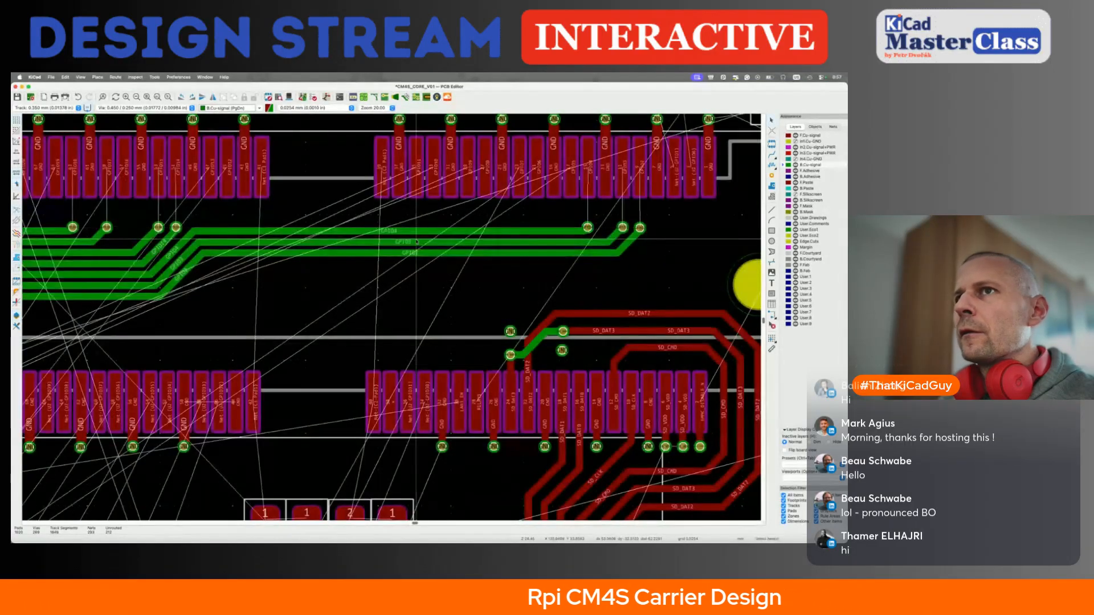
Route the GPIO8 track of the second bundle up between the GND vias into the lower connector pad row
{"action": "scroll", "coordinate": [416, 240], "scroll_direction": "down", "scroll_amount": 4}
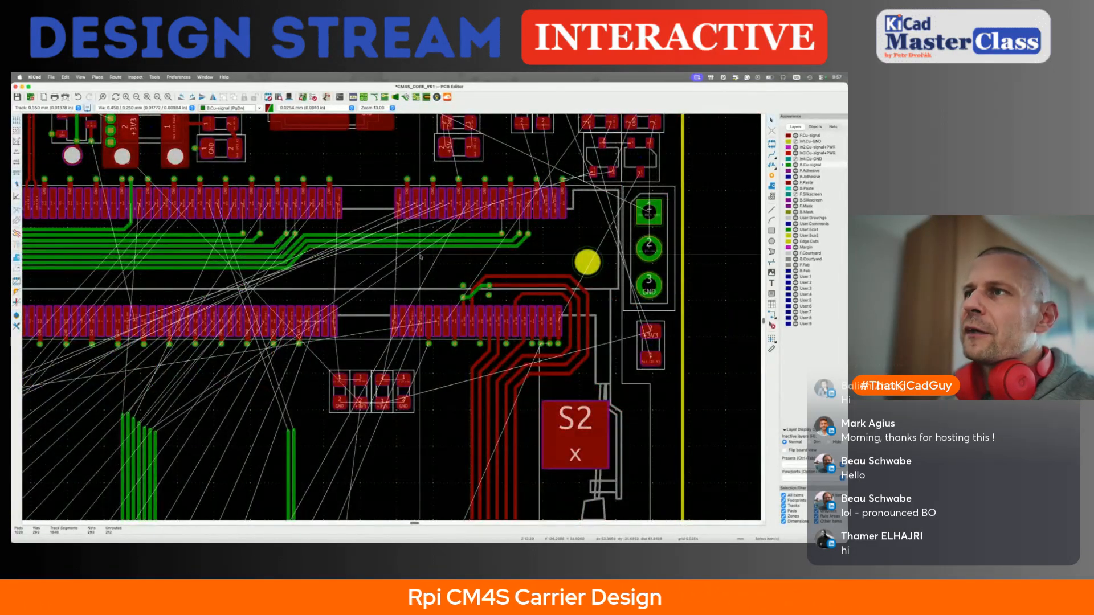
{"action": "scroll", "coordinate": [411, 253], "scroll_direction": "left", "scroll_amount": 4}
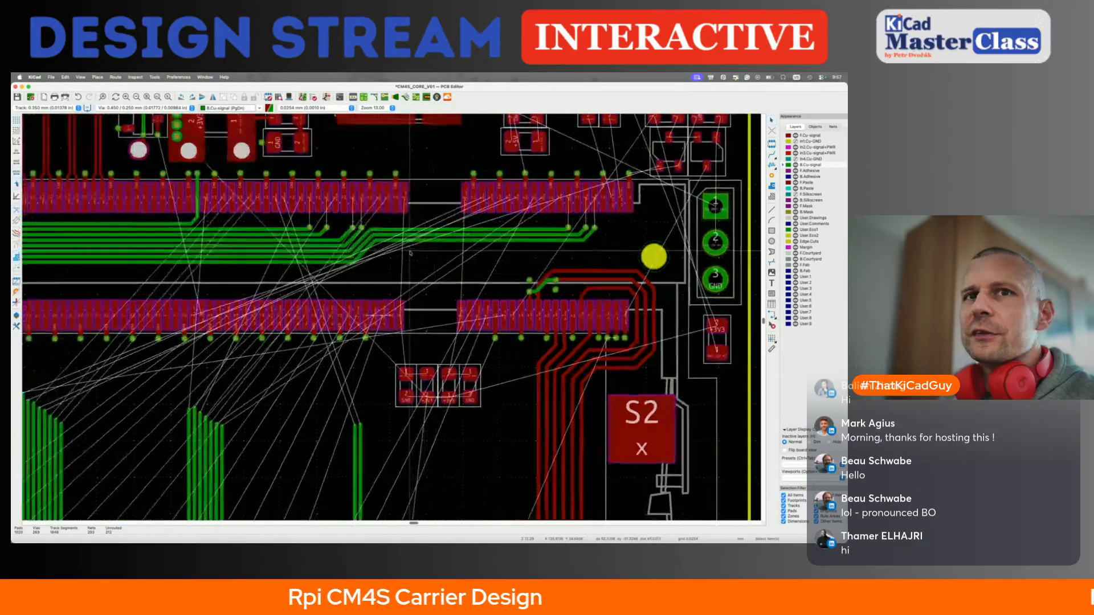
{"action": "scroll", "coordinate": [286, 280], "scroll_direction": "left", "scroll_amount": 10}
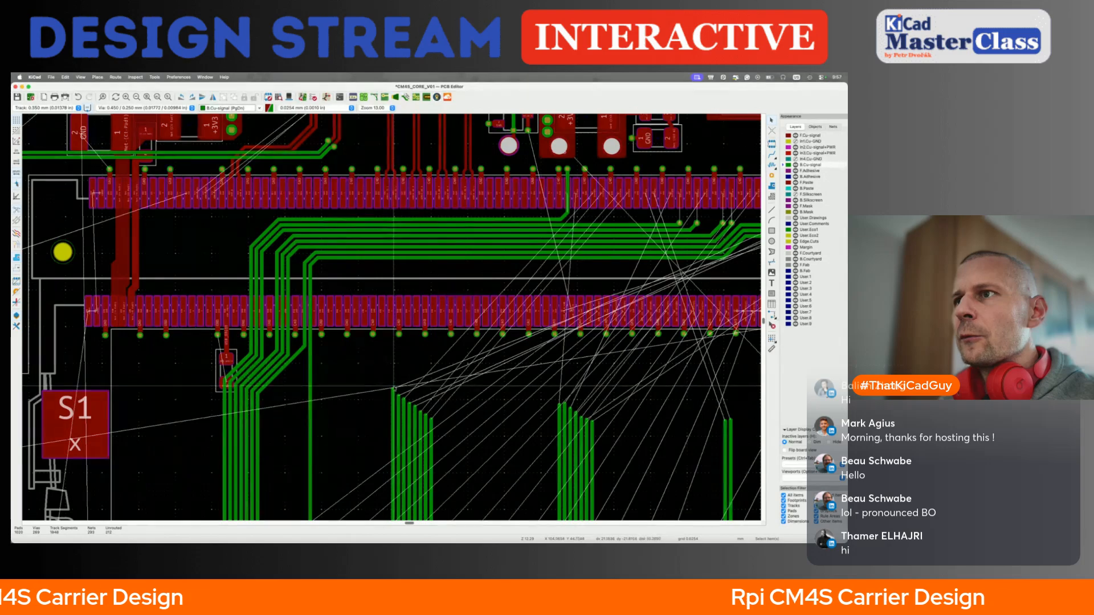
{"action": "key", "text": "x"}
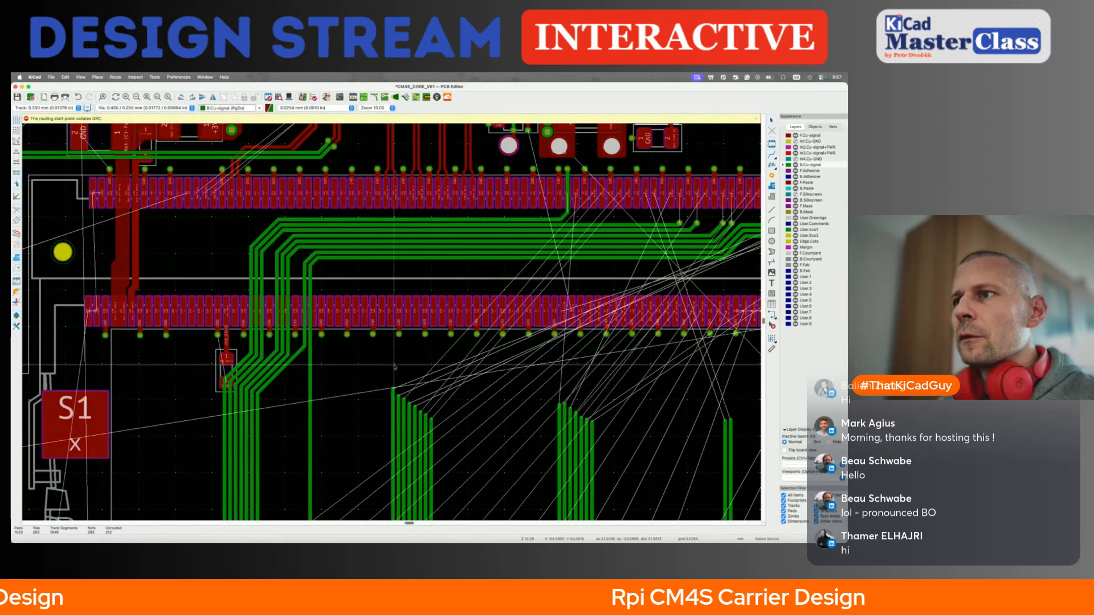
{"action": "scroll", "coordinate": [394, 368], "scroll_direction": "down", "scroll_amount": 10}
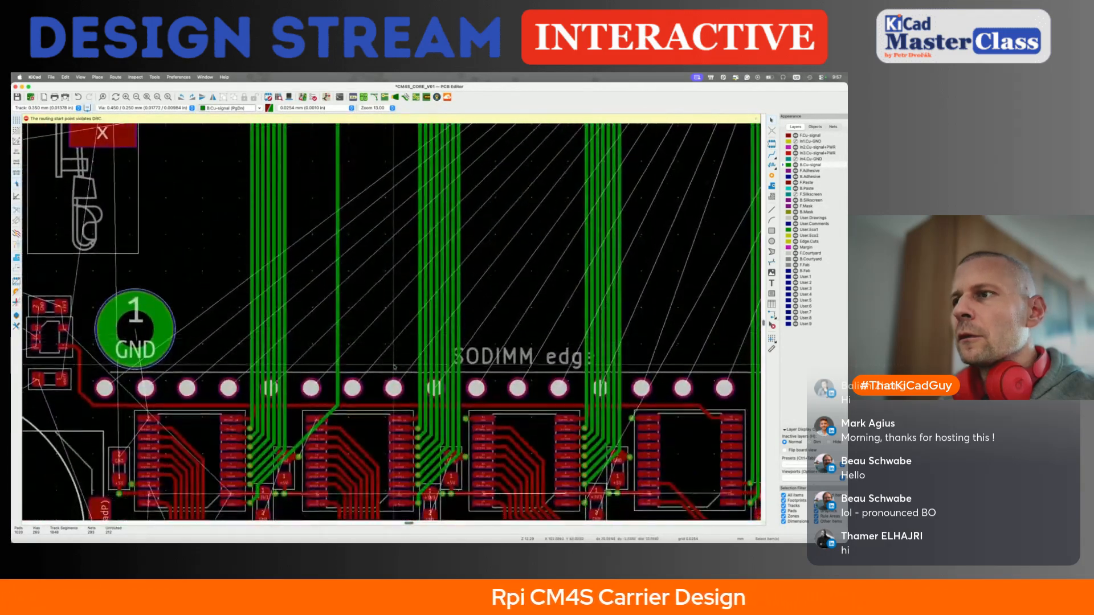
{"action": "scroll", "coordinate": [395, 368], "scroll_direction": "up", "scroll_amount": 5}
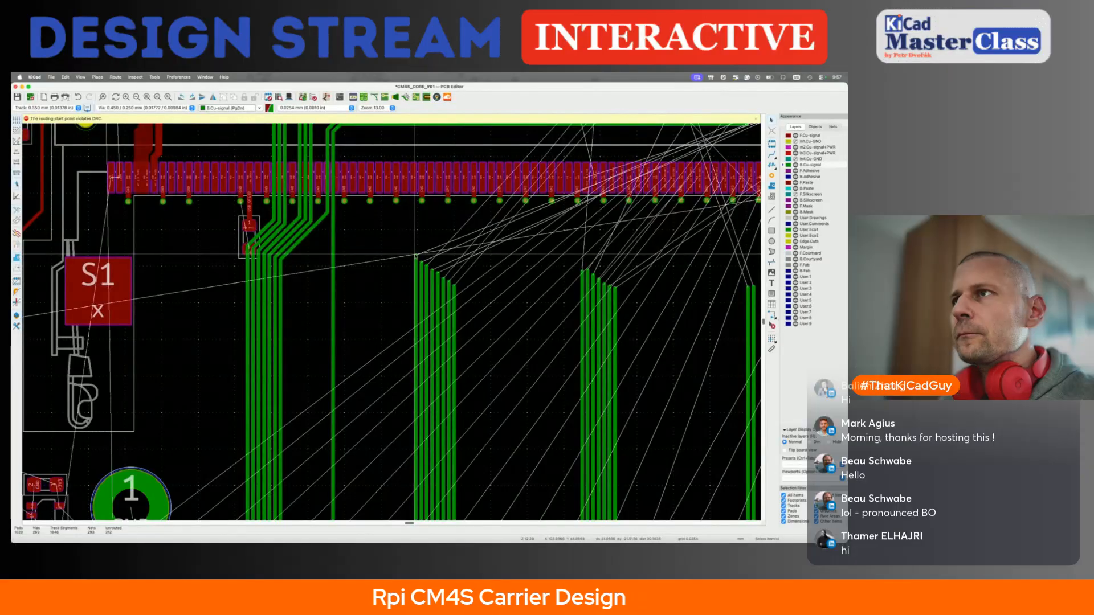
{"action": "left_click", "coordinate": [415, 256]}
{"action": "scroll", "coordinate": [423, 215], "scroll_direction": "up", "scroll_amount": 2}
{"action": "scroll", "coordinate": [423, 215], "scroll_direction": "up", "scroll_amount": 3}
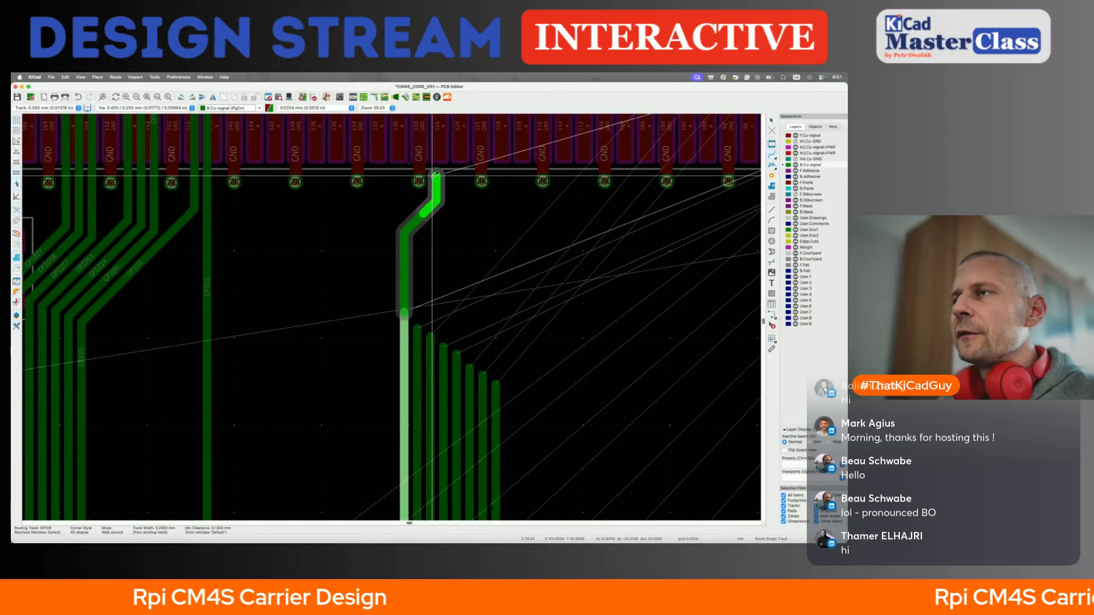
{"action": "scroll", "coordinate": [434, 171], "scroll_direction": "up", "scroll_amount": 2}
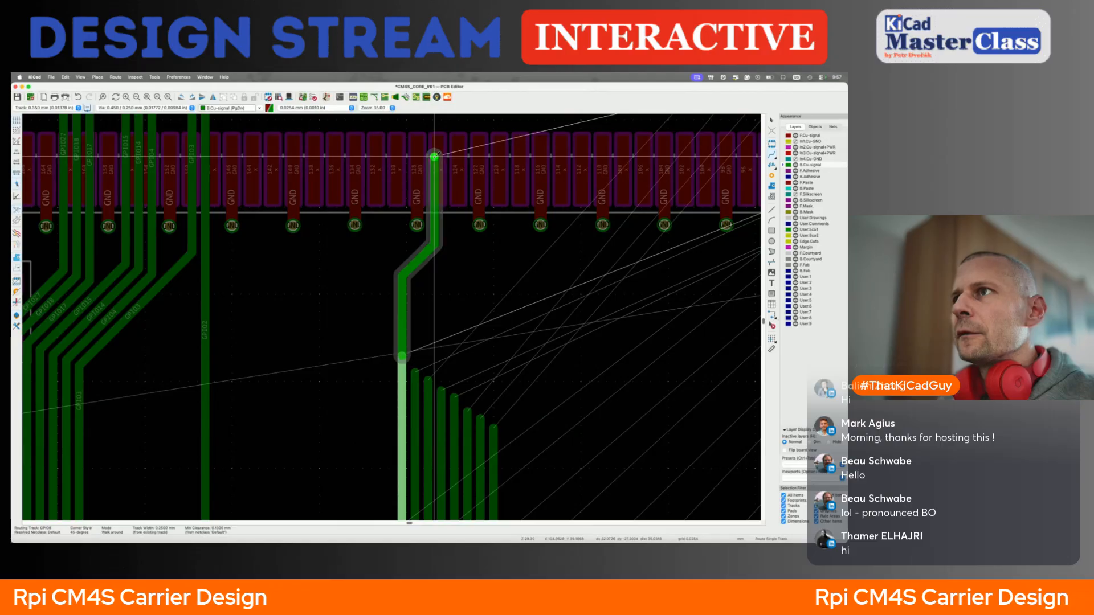
{"action": "double_click", "coordinate": [434, 156]}
Extend the GPIO11 and GPIO25 tracks parallel to the GPIO8 track through the same gap between GND vias
{"action": "left_click", "coordinate": [416, 371]}
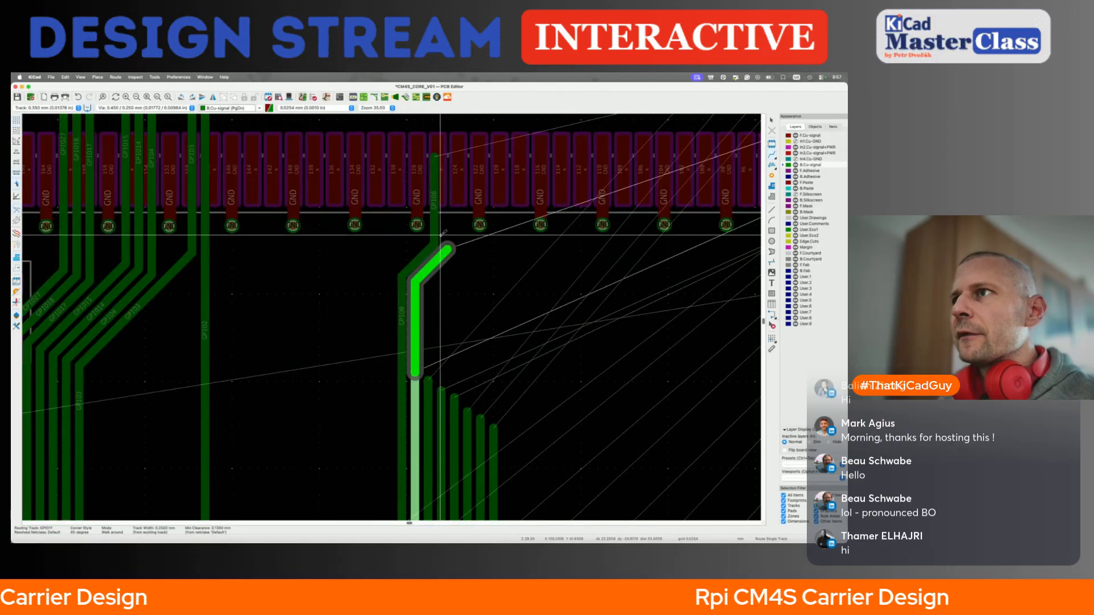
{"action": "double_click", "coordinate": [444, 160]}
{"action": "left_click", "coordinate": [428, 379]}
{"action": "left_click", "coordinate": [429, 379]}
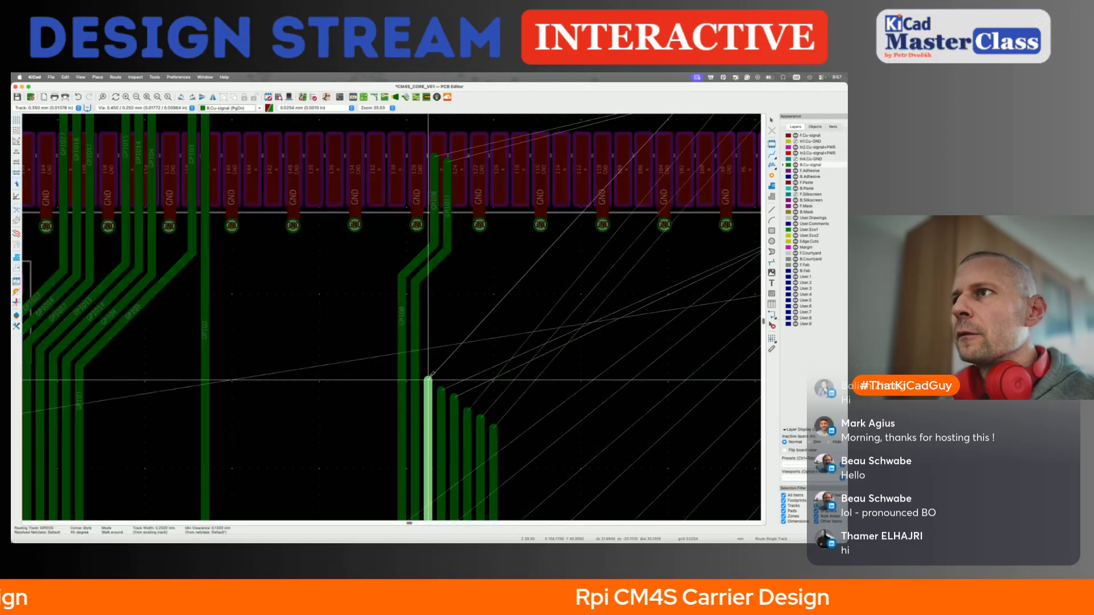
{"action": "double_click", "coordinate": [461, 159]}
Route the GPIO9, GPIO10 and GPIO24 tracks side by side through the next gap between GND vias into the pad row
{"action": "left_click", "coordinate": [441, 392]}
{"action": "left_click", "coordinate": [441, 392]}
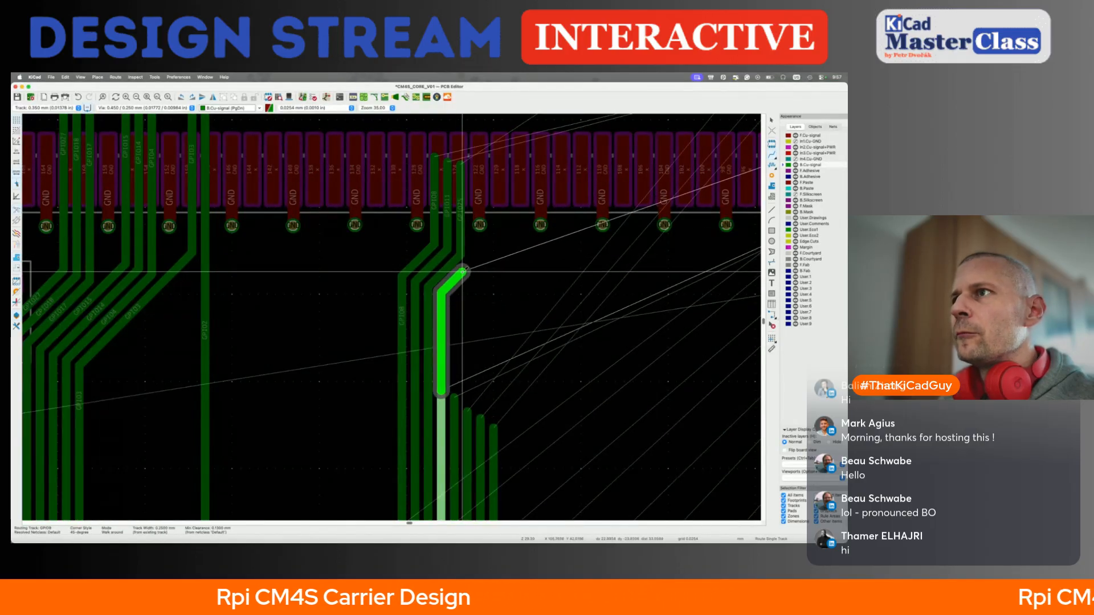
{"action": "left_click", "coordinate": [497, 168]}
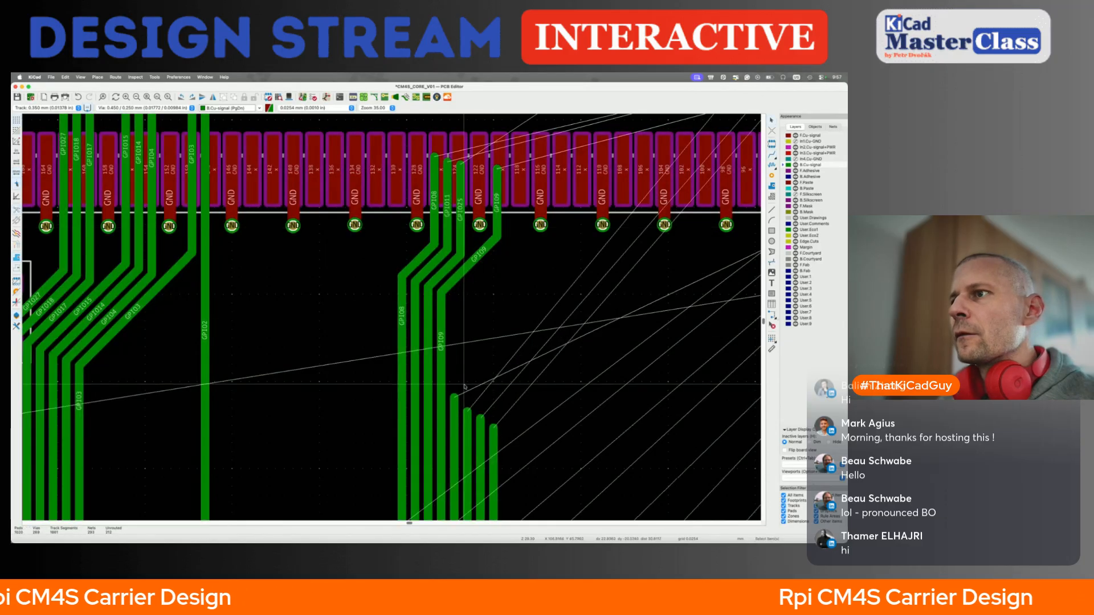
{"action": "left_click", "coordinate": [454, 400]}
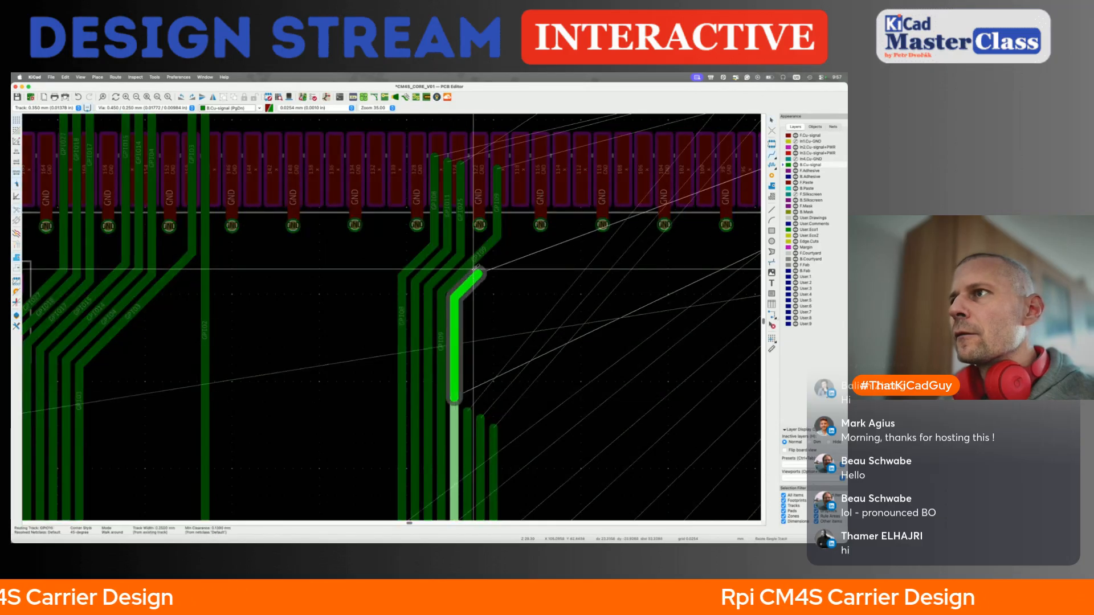
{"action": "left_click", "coordinate": [509, 172]}
{"action": "left_click", "coordinate": [467, 411]}
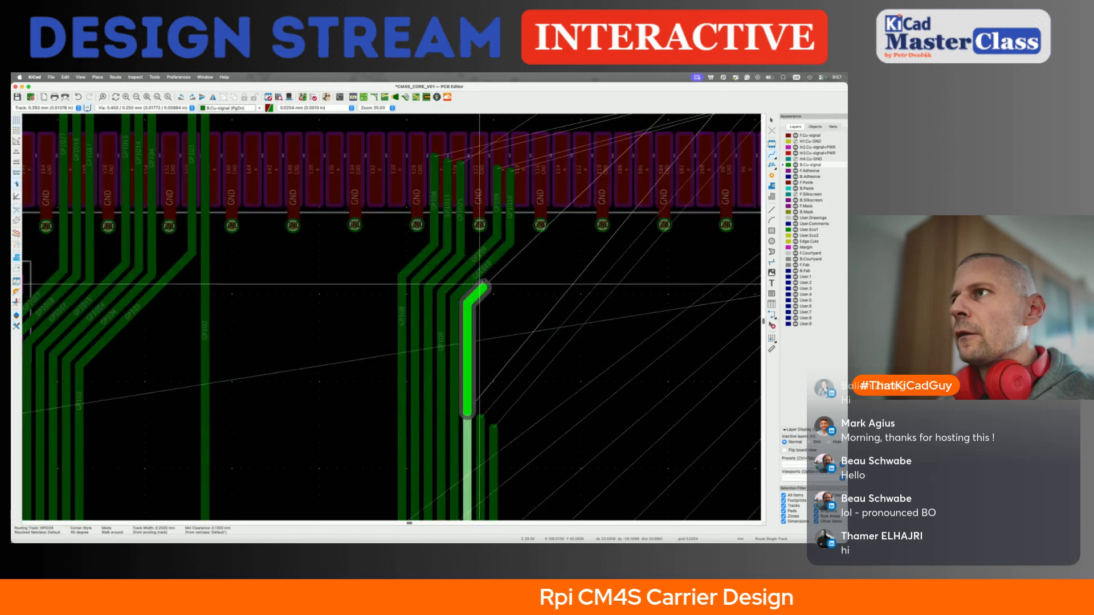
{"action": "left_click", "coordinate": [512, 184]}
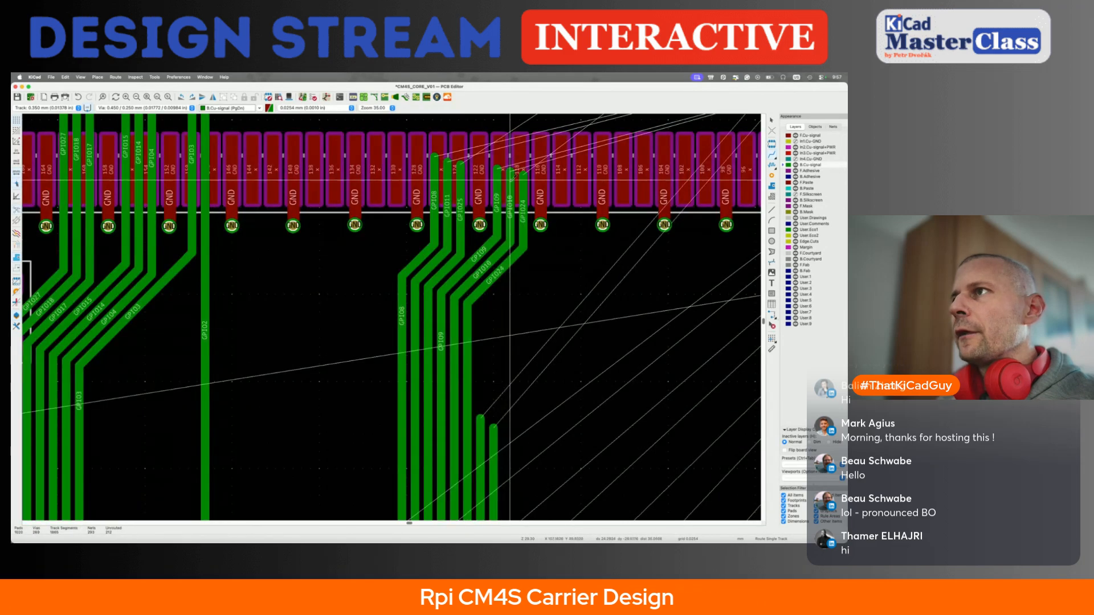
Route the GPIO23 track alongside GPIO24 past the next GND via, and remove its vertical end section
{"action": "left_click", "coordinate": [480, 416]}
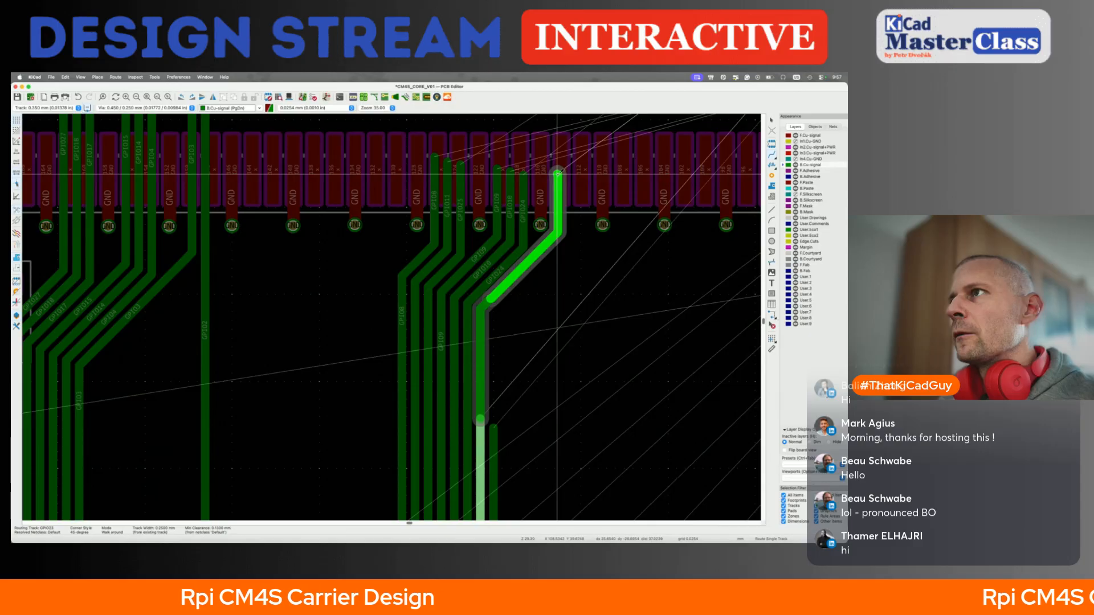
{"action": "left_click", "coordinate": [554, 179]}
{"action": "key", "text": "Escape"}
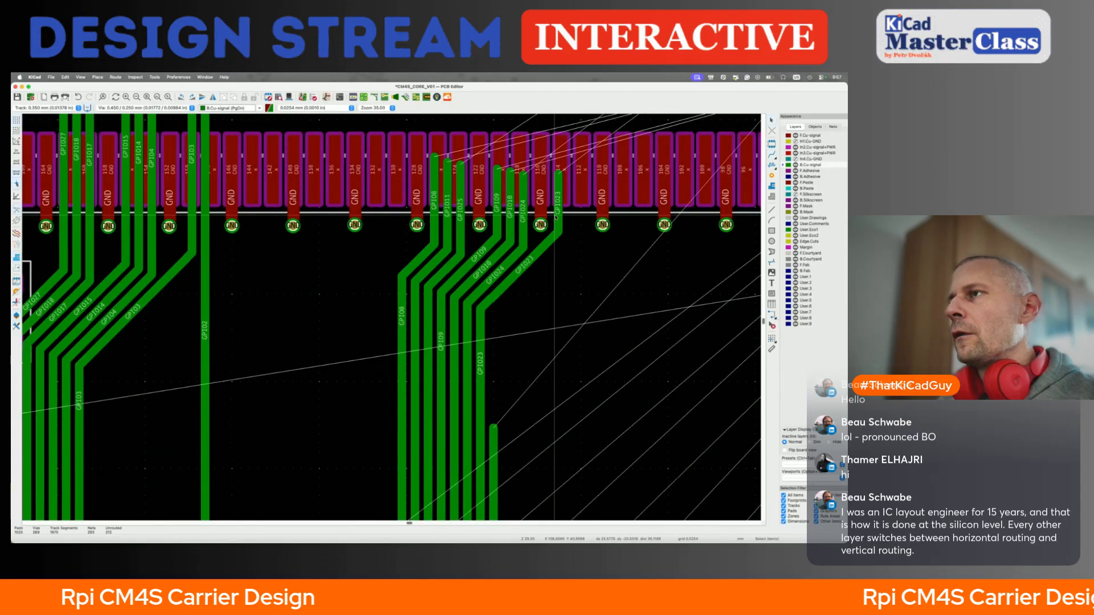
{"action": "left_click", "coordinate": [558, 221]}
{"action": "key", "text": "Delete"}
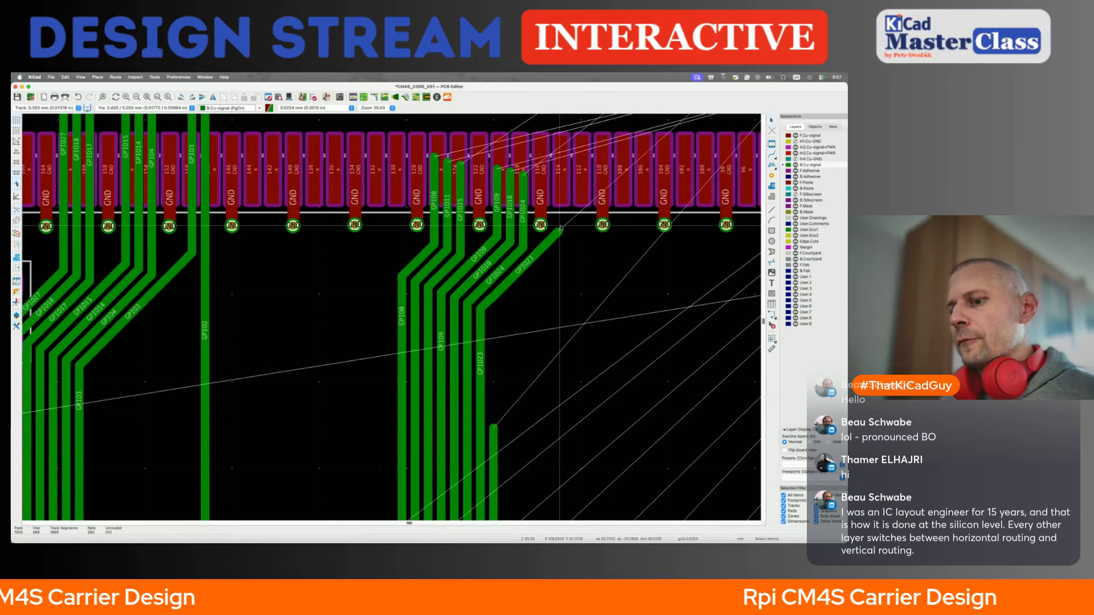
{"action": "key", "text": "x"}
{"action": "key", "text": "Escape"}
{"action": "key", "text": "x"}
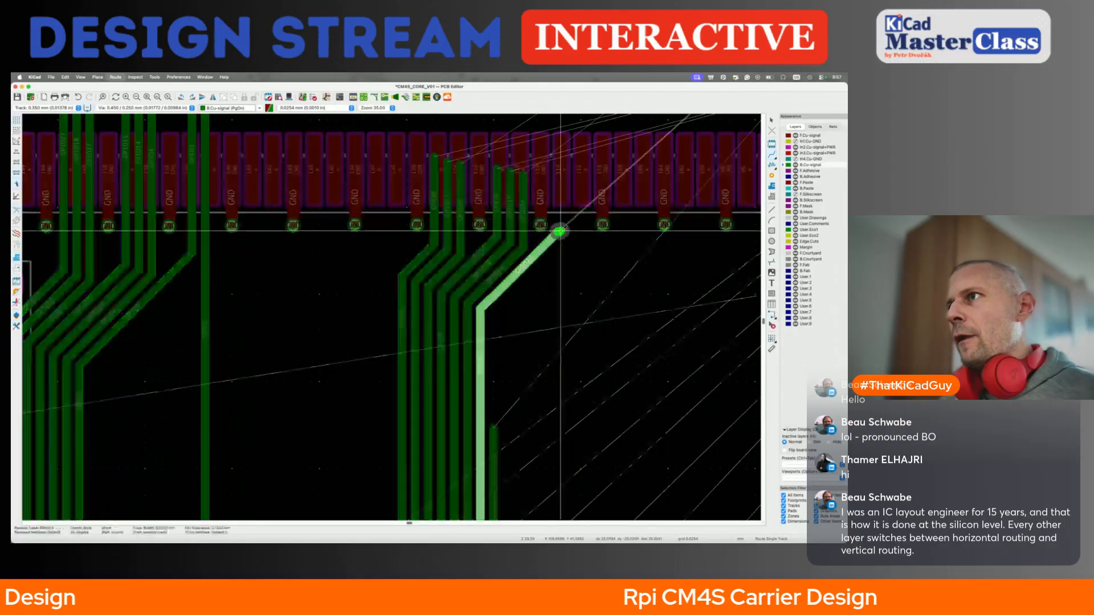
{"action": "key", "text": "Escape"}
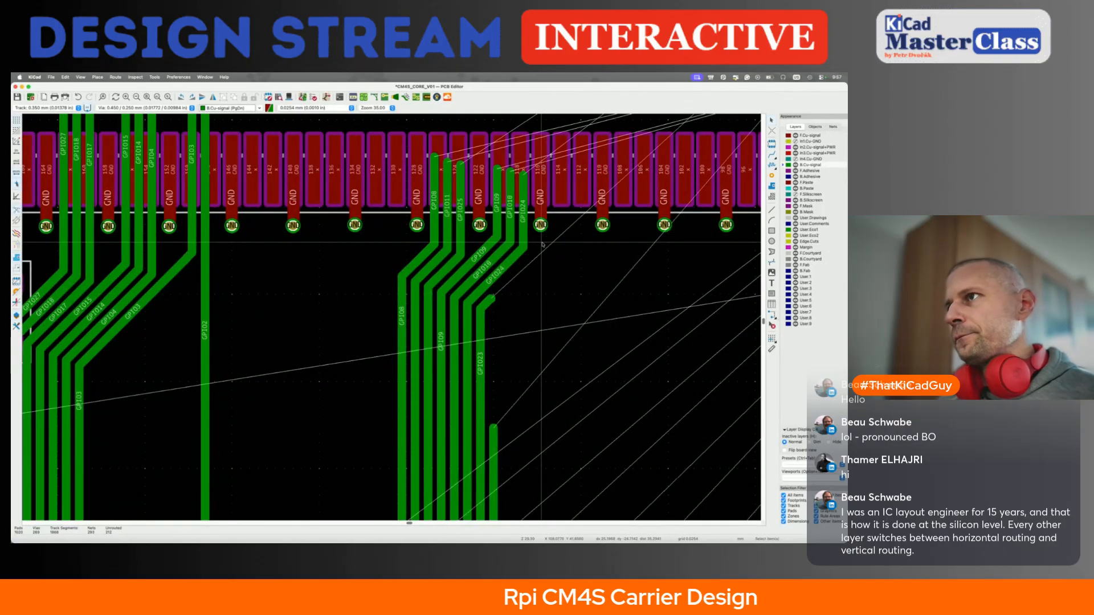
Reroute the end of the GPIO23 track farther from the GND via and route the GPIO22 track alongside it
{"action": "left_click", "coordinate": [494, 300]}
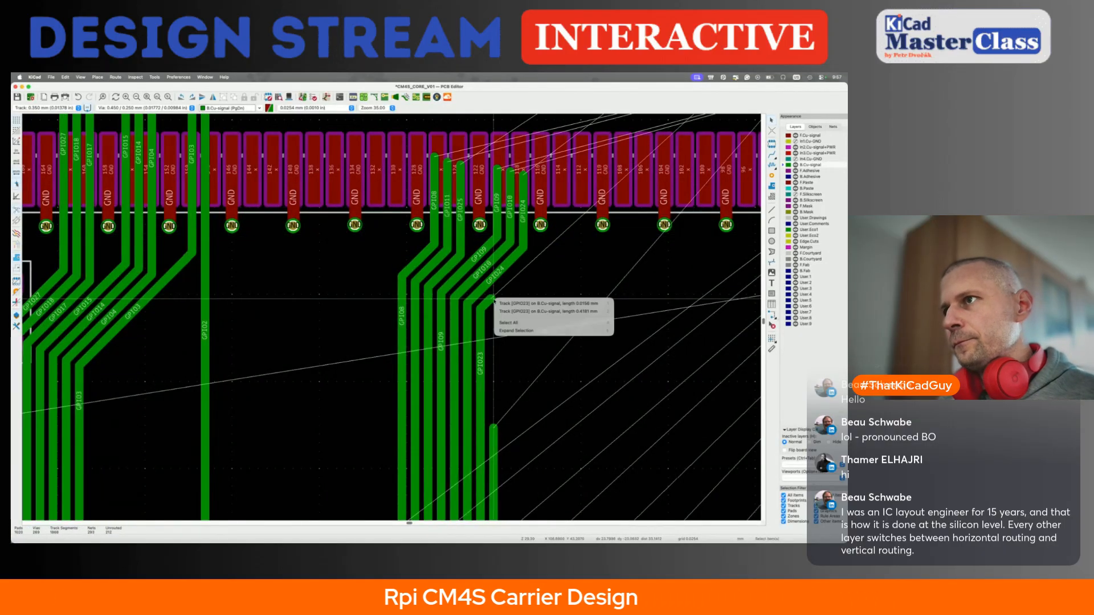
{"action": "key", "text": "x"}
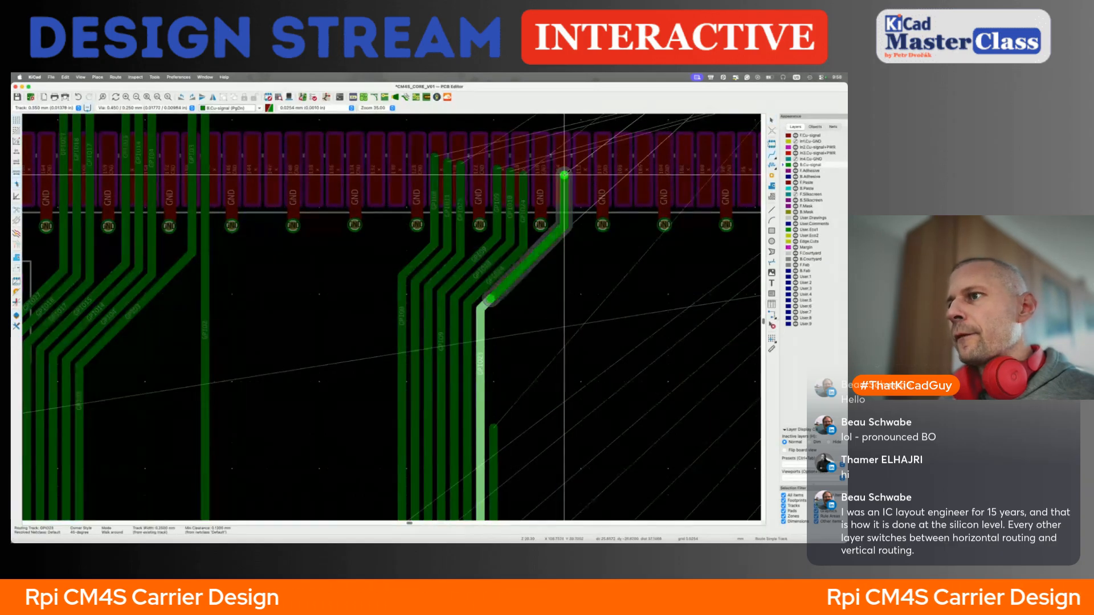
{"action": "left_click", "coordinate": [565, 175]}
{"action": "key", "text": "x"}
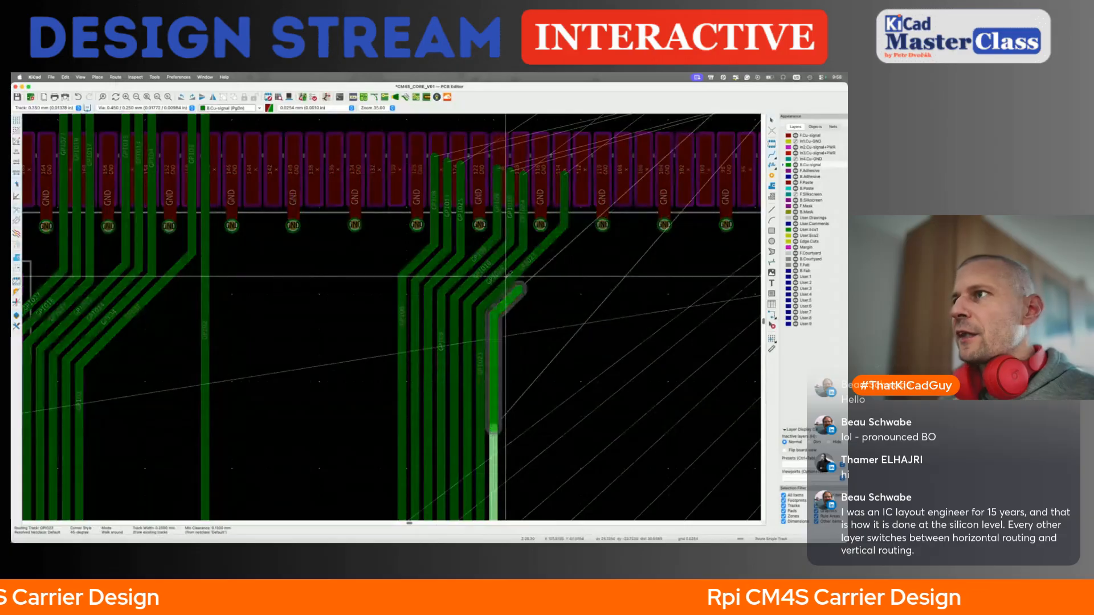
{"action": "left_click", "coordinate": [578, 172]}
Route the GPIO26 track of the third bundle up between the GND vias into the lower connector pad row
{"action": "scroll", "coordinate": [552, 234], "scroll_direction": "down", "scroll_amount": 3}
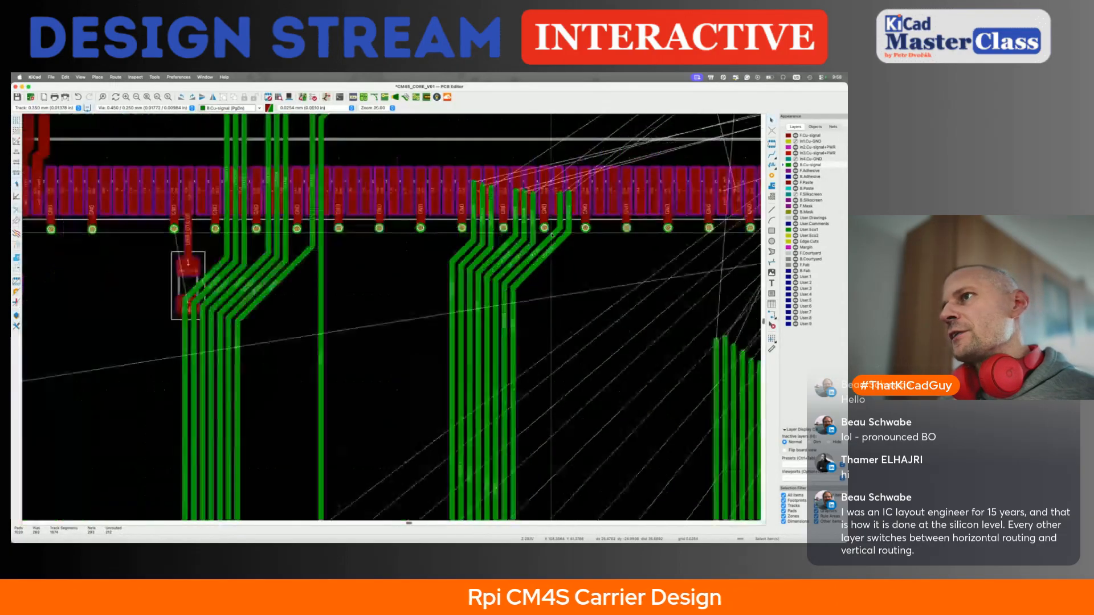
{"action": "middle_click_drag", "start_coordinate": [551, 234], "coordinate": [453, 238]}
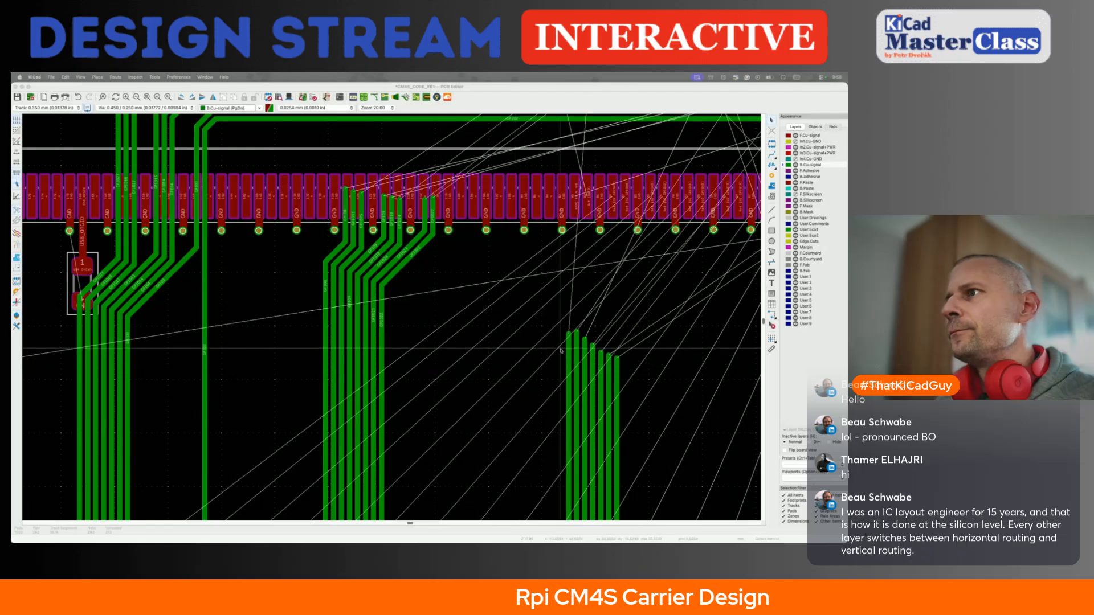
{"action": "left_click", "coordinate": [566, 326]}
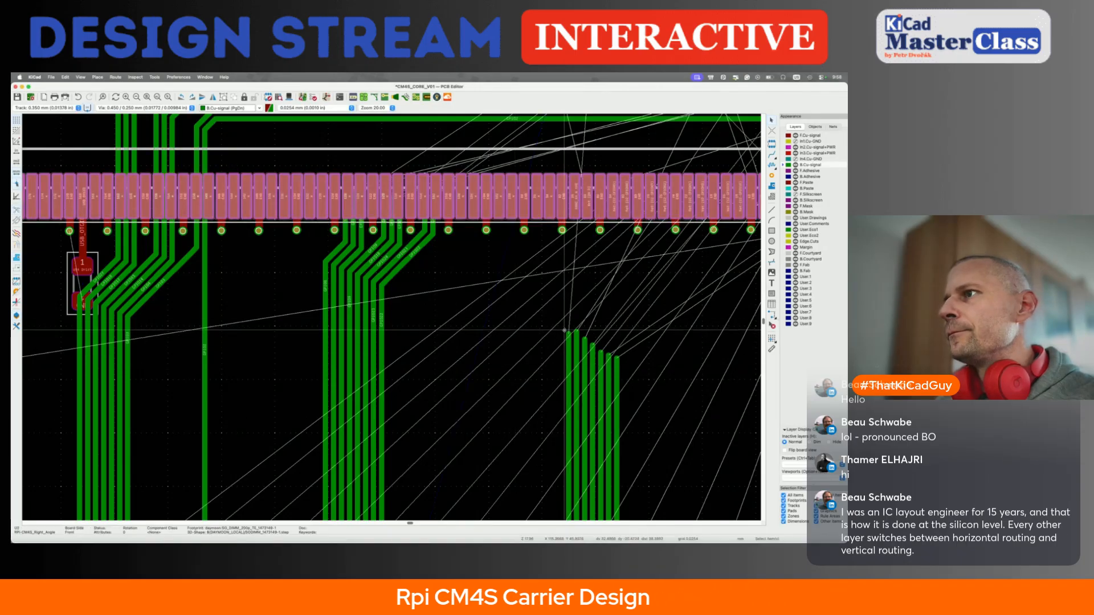
{"action": "key", "text": "x"}
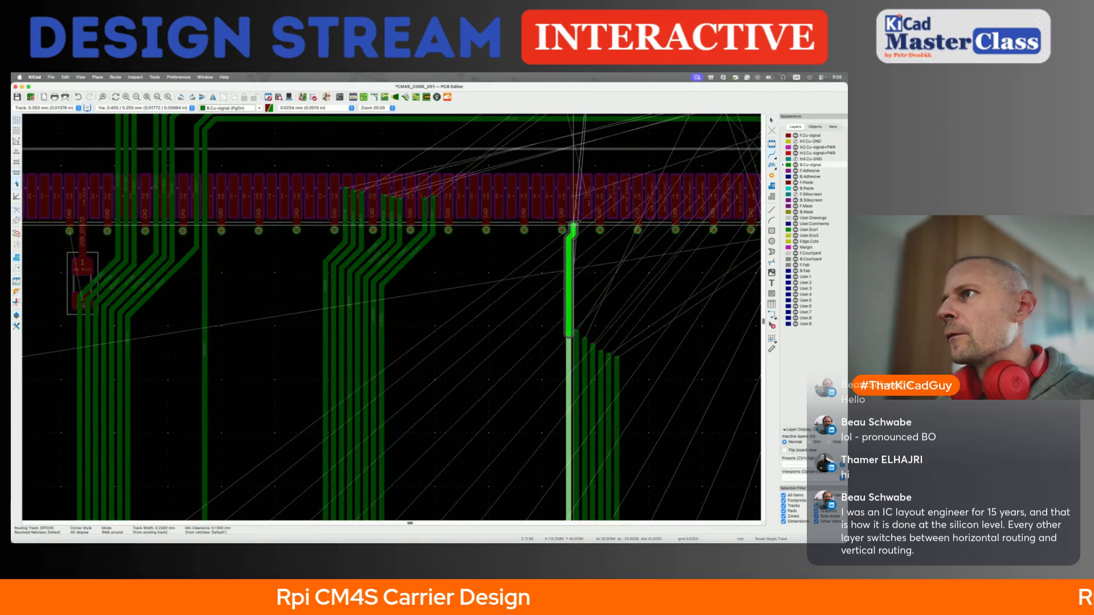
{"action": "scroll", "coordinate": [573, 222], "scroll_direction": "up", "scroll_amount": 2}
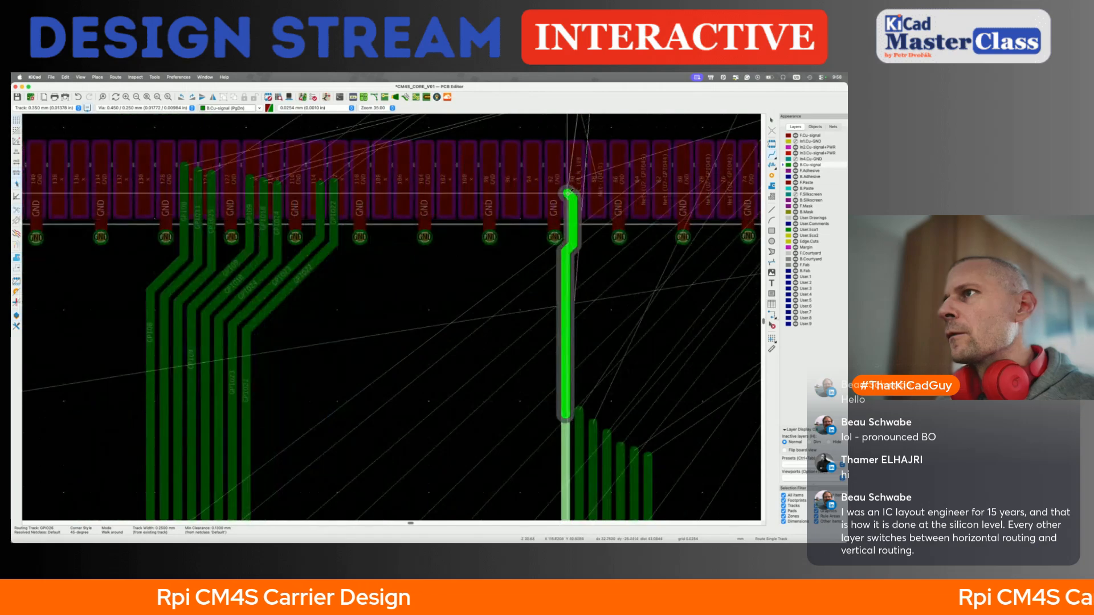
{"action": "left_click", "coordinate": [575, 163]}
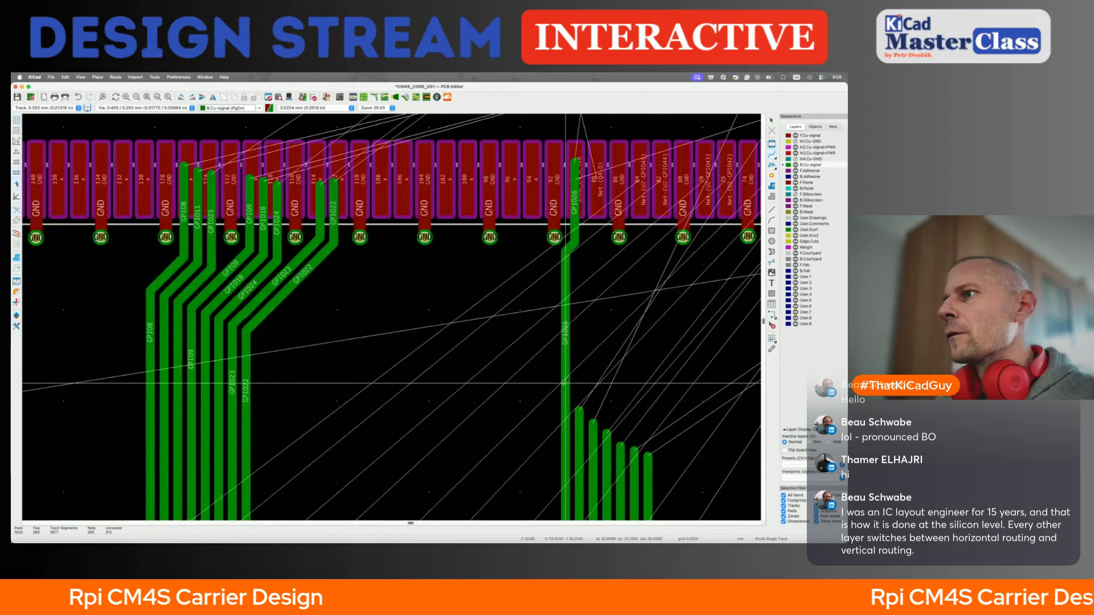
Move the small jog in the GPIO26 track lower, away from the GND vias, and save the board
{"action": "left_click", "coordinate": [579, 413]}
{"action": "key", "text": "Escape"}
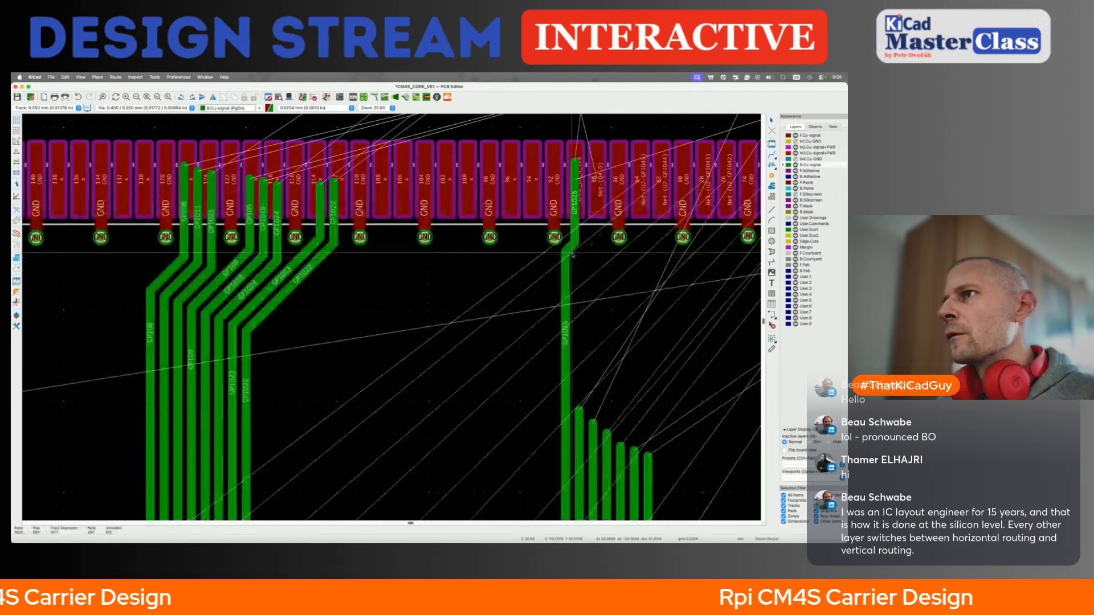
{"action": "key", "text": "Escape"}
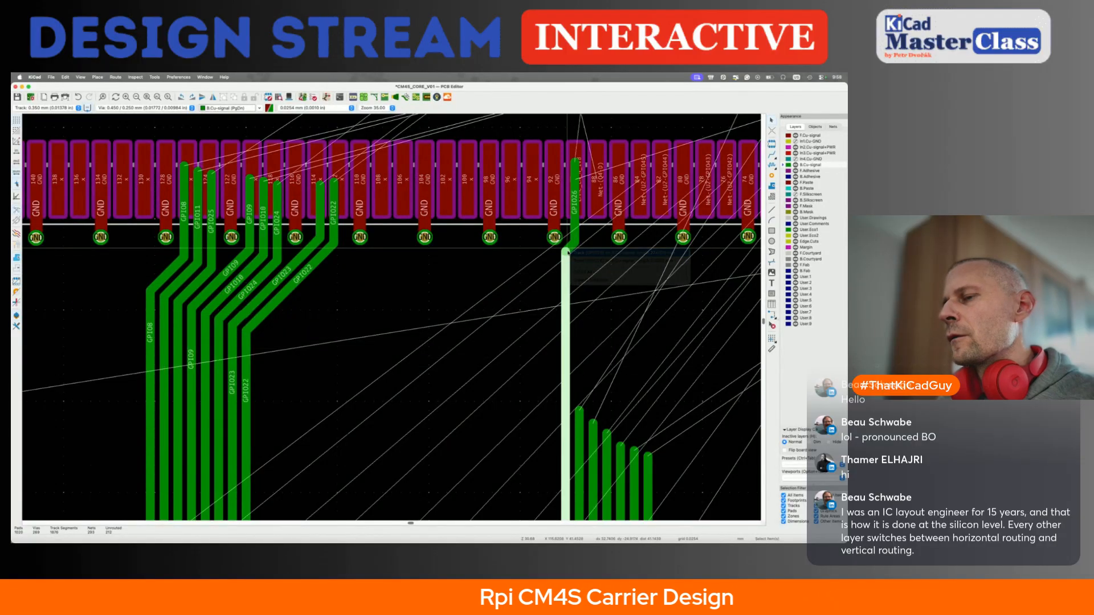
{"action": "key", "text": "ctrl+s"}
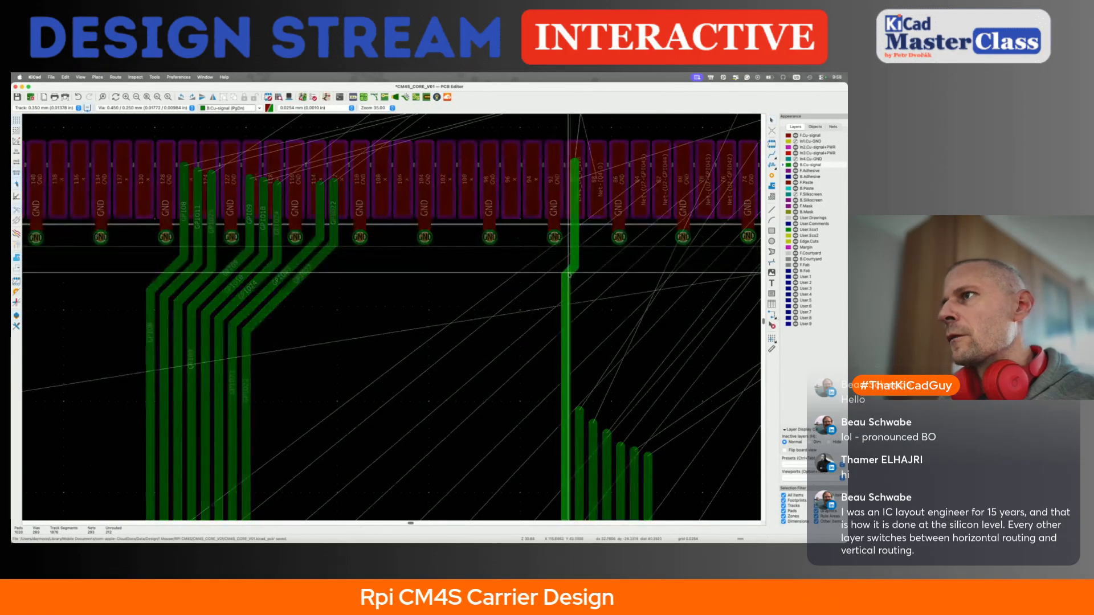
Route the GPIO16 track alongside GPIO26 into the lower connector pad row and extend the GPIO19 track toward it
{"action": "key", "text": "x"}
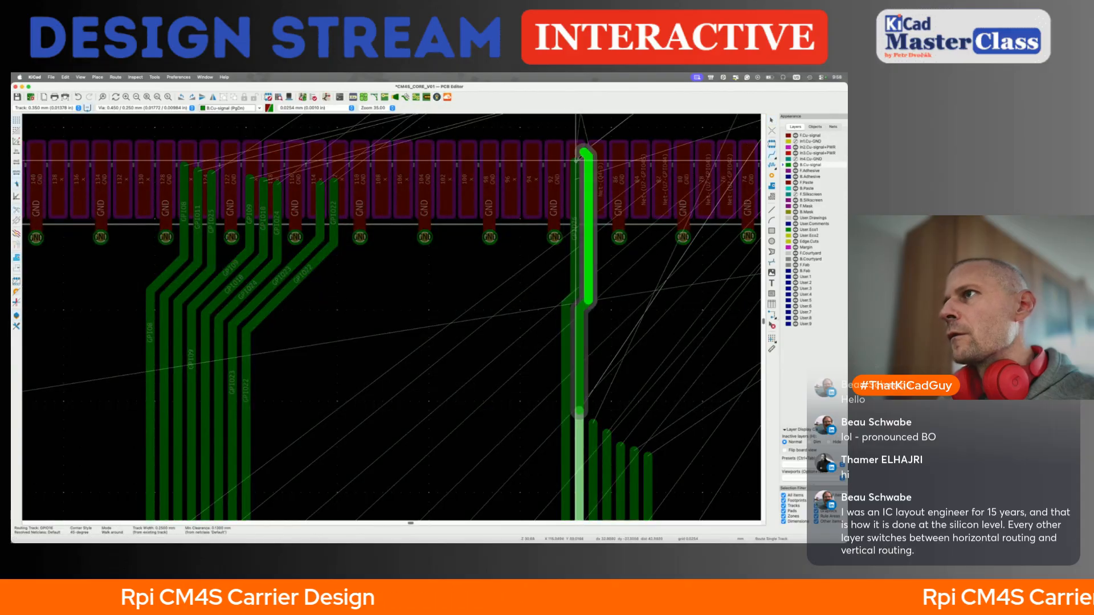
{"action": "key", "text": "Escape"}
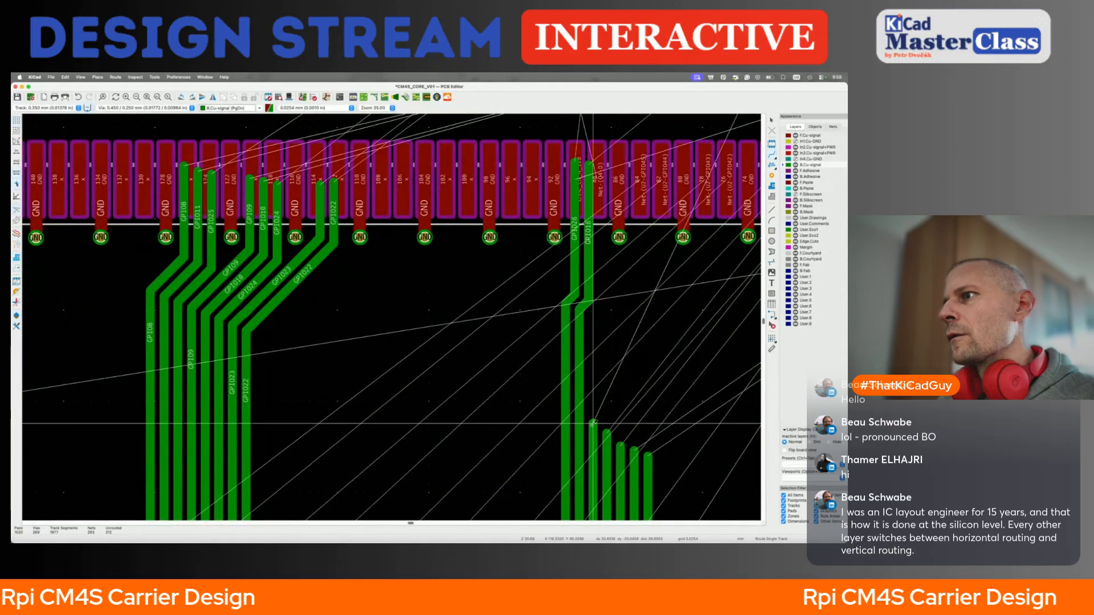
{"action": "key", "text": "x"}
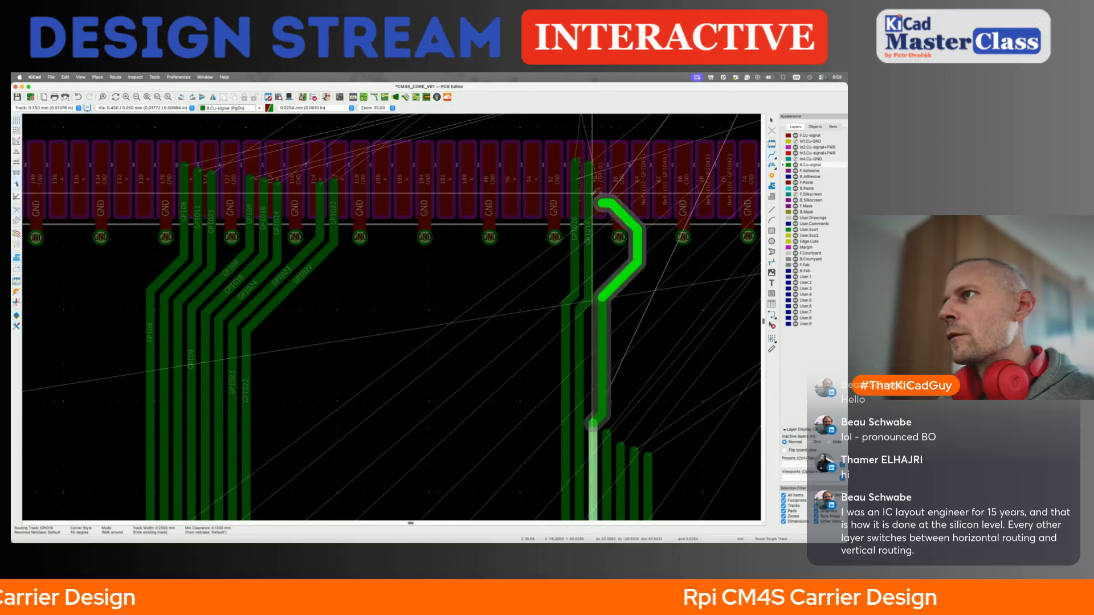
{"action": "left_click", "coordinate": [588, 171]}
Move the jogs in the GPIO26 and GPIO16 tracks higher, closer to the GND vias
{"action": "scroll", "coordinate": [577, 243], "scroll_direction": "up", "scroll_amount": 2}
{"action": "key", "text": "x"}
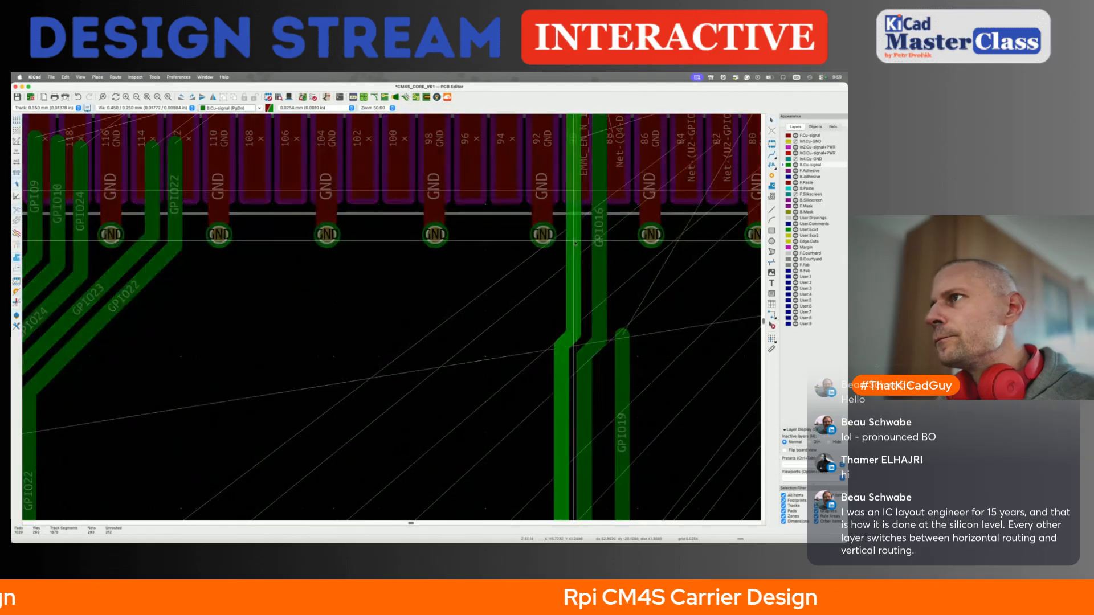
{"action": "left_click", "coordinate": [572, 261]}
{"action": "key", "text": "x"}
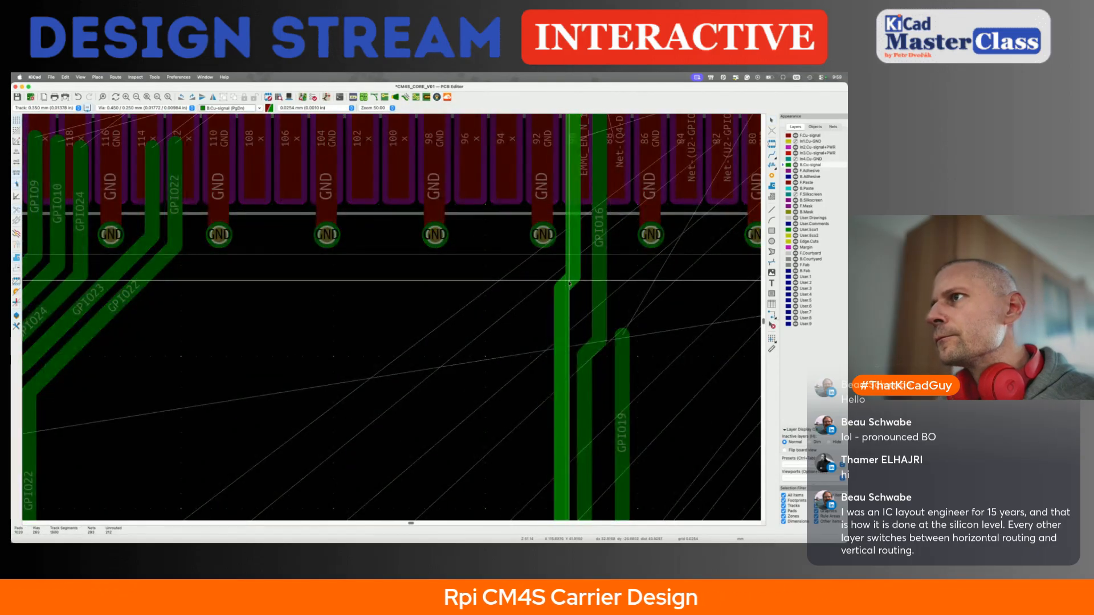
{"action": "left_click", "coordinate": [568, 306]}
{"action": "key", "text": "x"}
{"action": "left_click", "coordinate": [595, 290]}
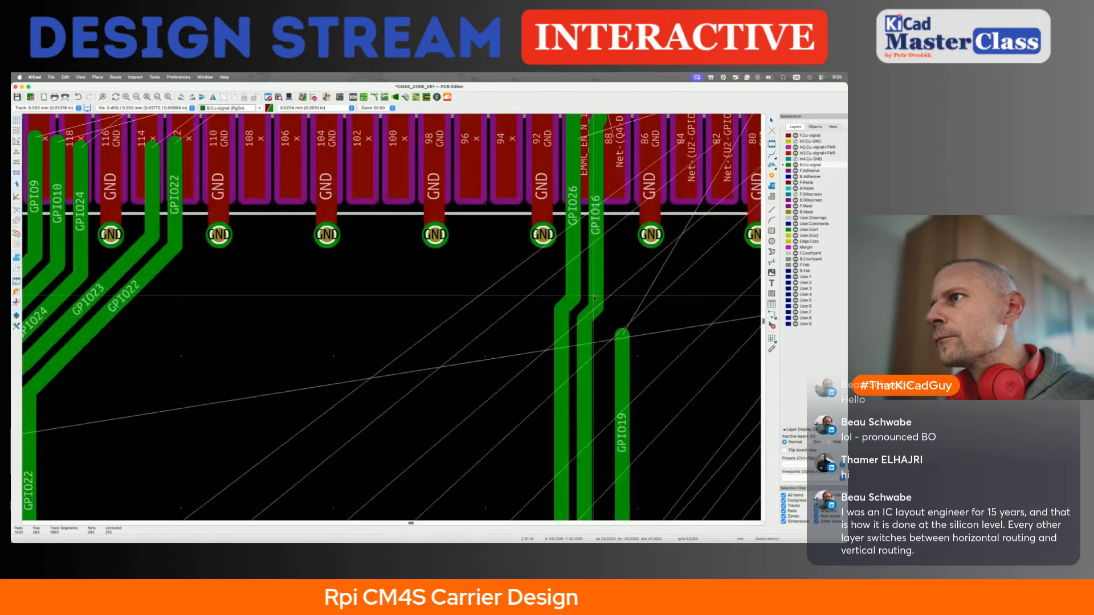
Shift the vertical GPIO19 track next to GPIO16 and route it up between the GND vias into the pad row
{"action": "key", "text": "x"}
{"action": "left_click", "coordinate": [614, 338]}
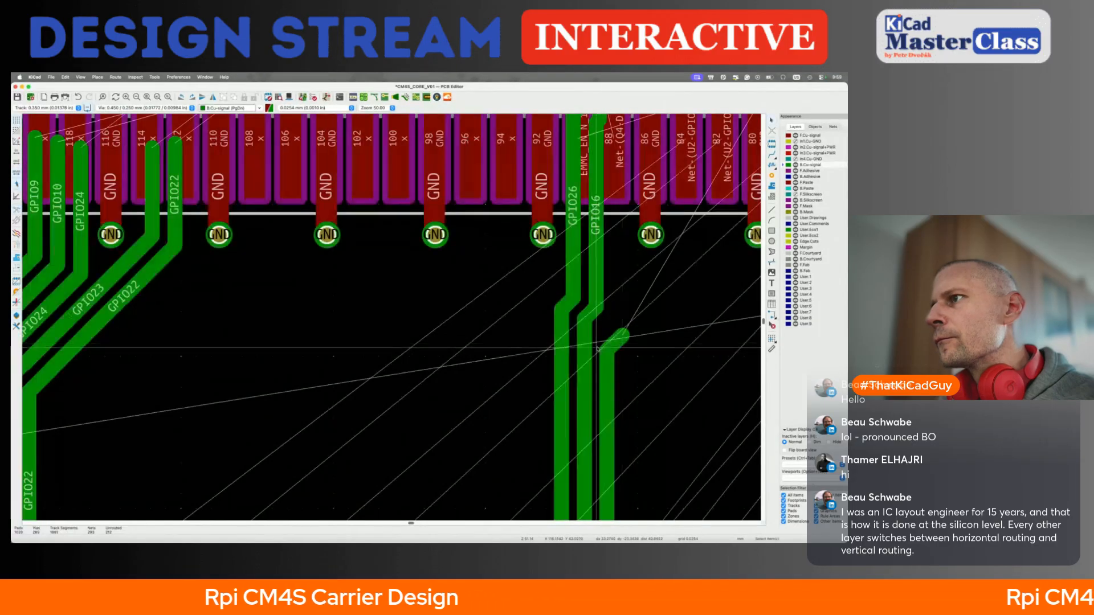
{"action": "key", "text": "x"}
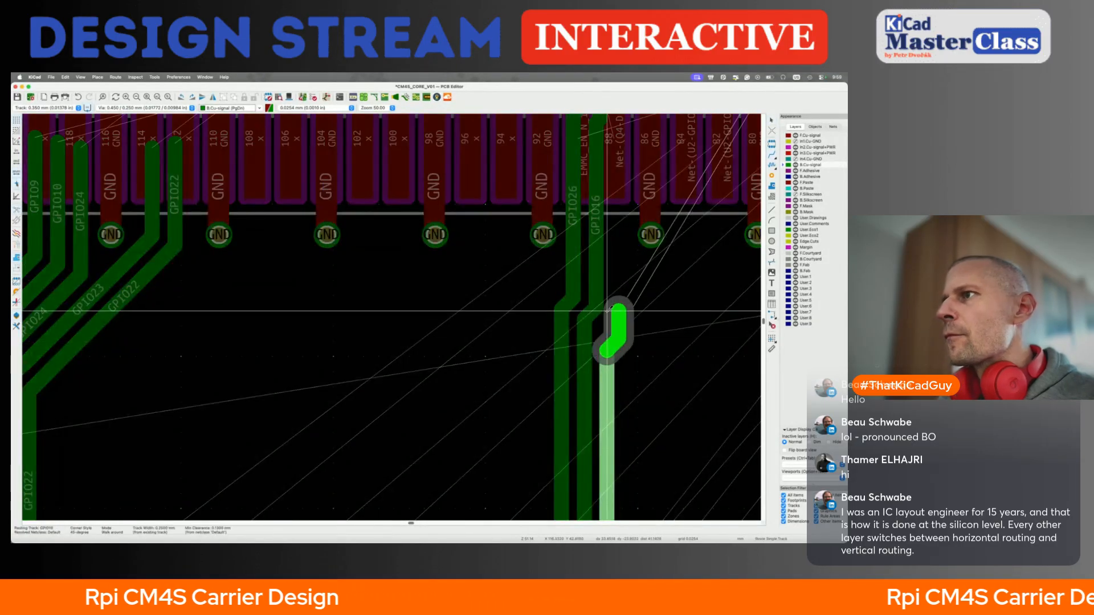
{"action": "left_click", "coordinate": [618, 146]}
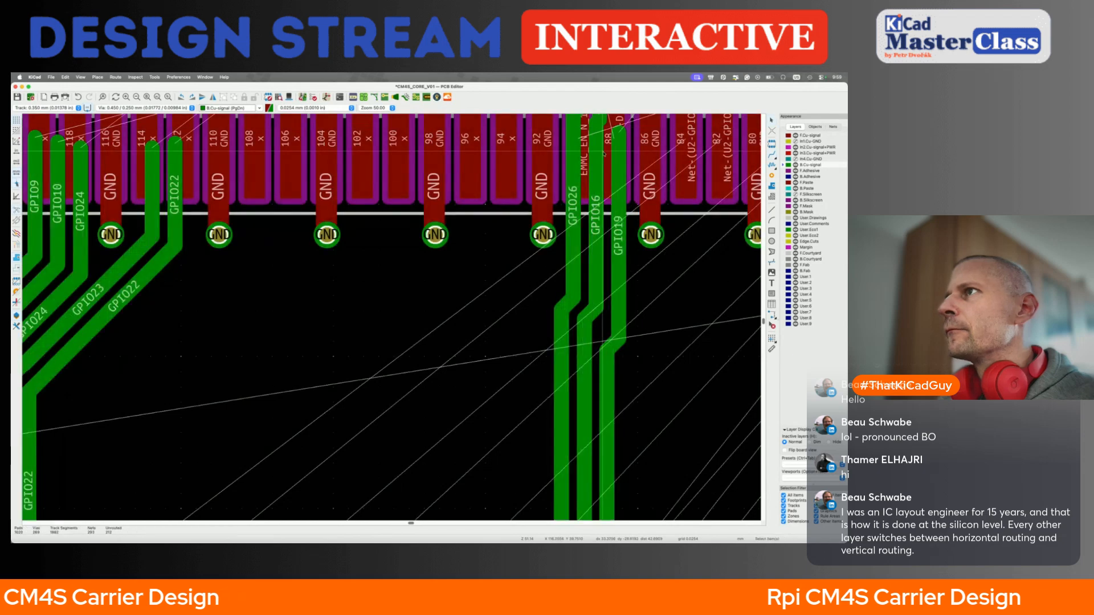
Delete the GPIO19 jog segment, reroute it, and raise the jog in line with the neighbouring GPIO16 jog
{"action": "scroll", "coordinate": [605, 154], "scroll_direction": "up", "scroll_amount": 2}
{"action": "left_click", "coordinate": [596, 167]}
{"action": "key", "text": "Escape"}
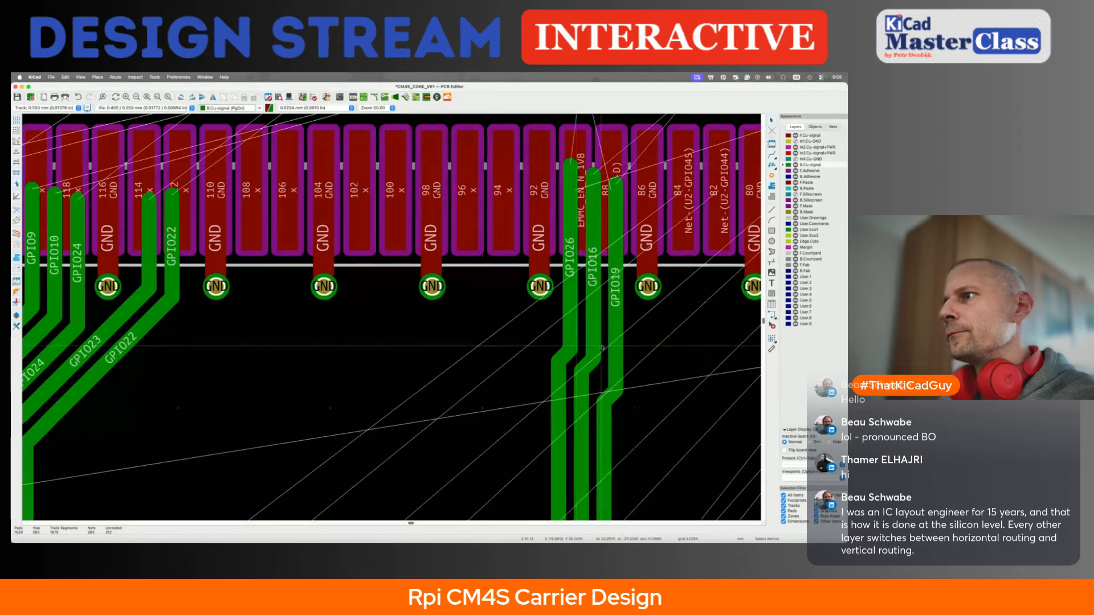
{"action": "key", "text": "Delete"}
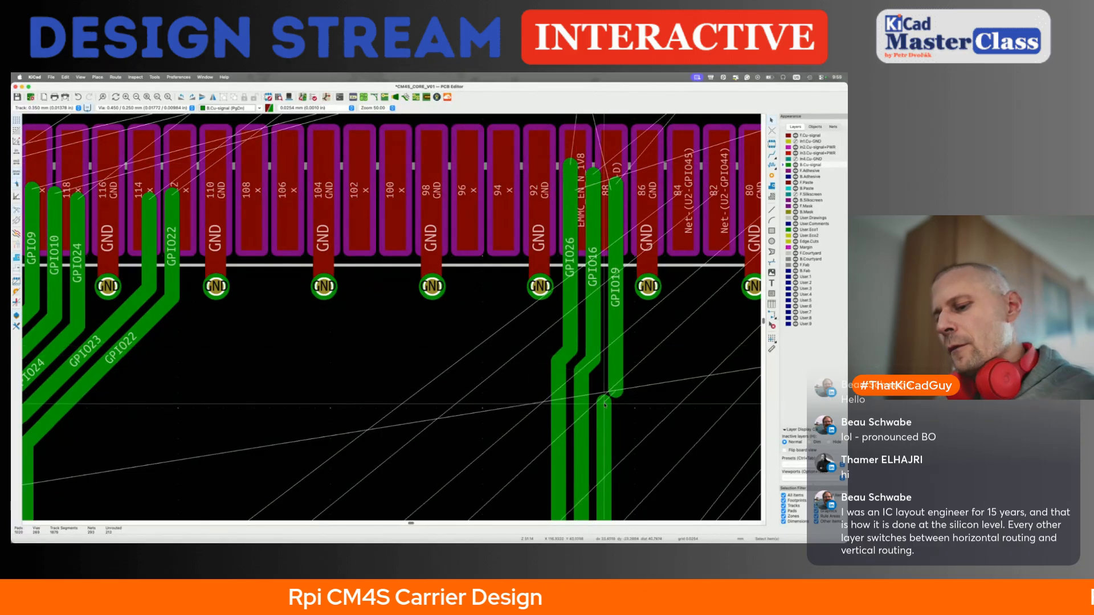
{"action": "key", "text": "x"}
{"action": "left_click", "coordinate": [615, 392]}
{"action": "key", "text": "d"}
{"action": "left_click", "coordinate": [597, 381]}
{"action": "key", "text": "Escape"}
Route the GPIO13 track around the far side of the next GND via into the lower connector pad row
{"action": "scroll", "coordinate": [597, 381], "scroll_direction": "down", "scroll_amount": 3}
{"action": "scroll", "coordinate": [597, 381], "scroll_direction": "down", "scroll_amount": 5}
{"action": "scroll", "coordinate": [597, 381], "scroll_direction": "down", "scroll_amount": 10}
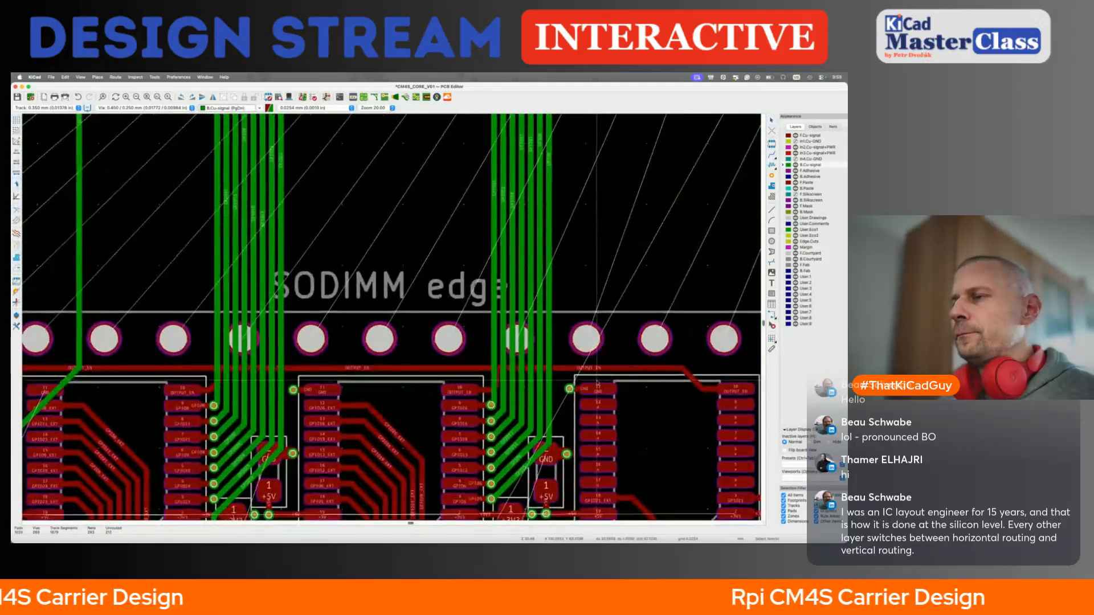
{"action": "scroll", "coordinate": [511, 377], "scroll_direction": "up", "scroll_amount": 15}
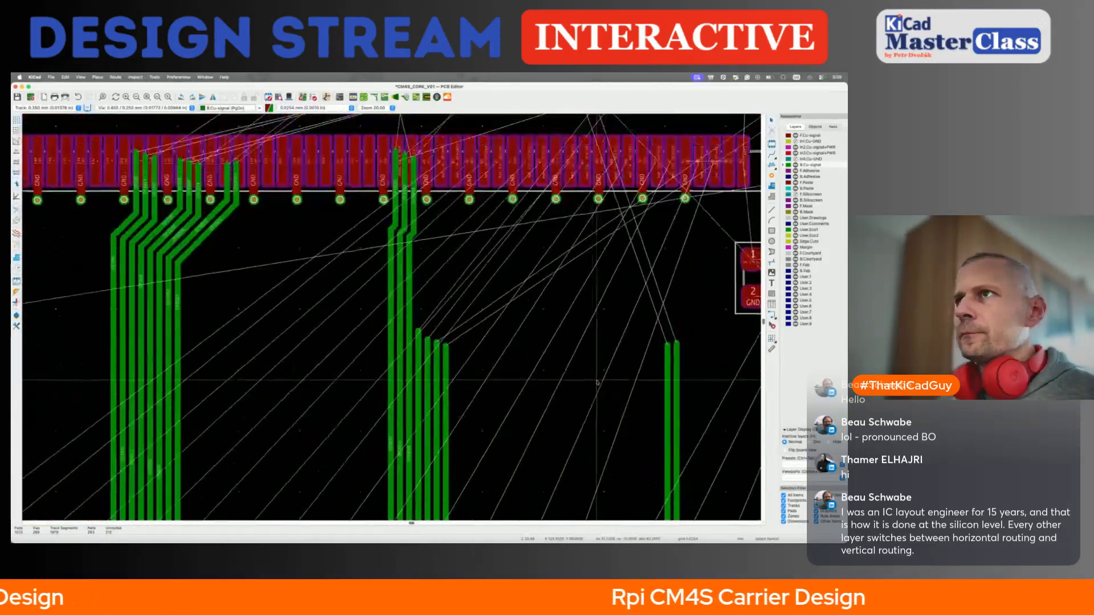
{"action": "scroll", "coordinate": [414, 364], "scroll_direction": "down", "scroll_amount": 5}
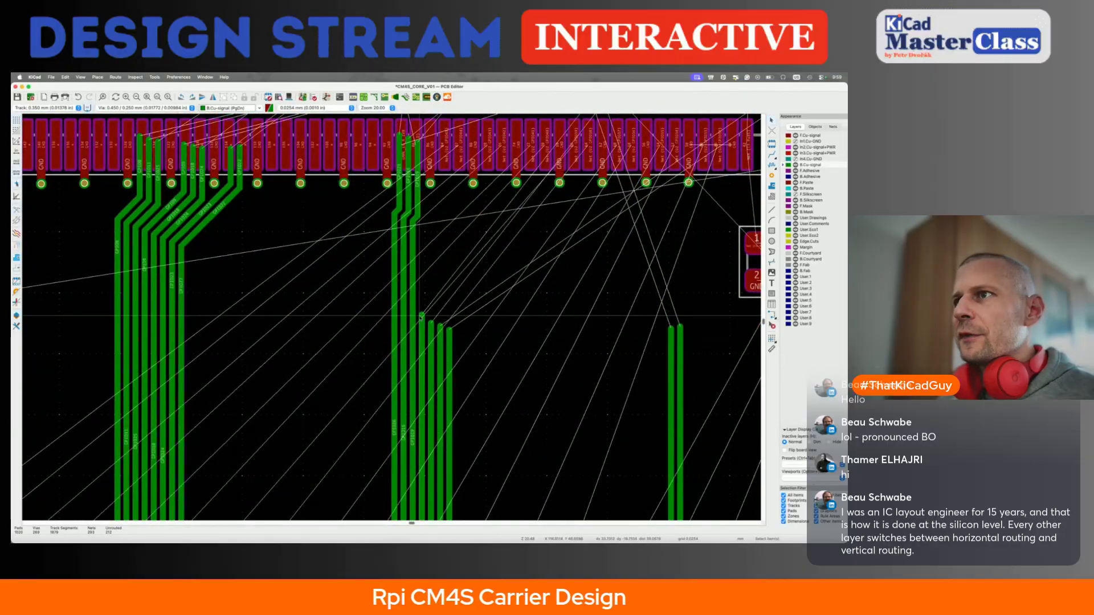
{"action": "key", "text": "x"}
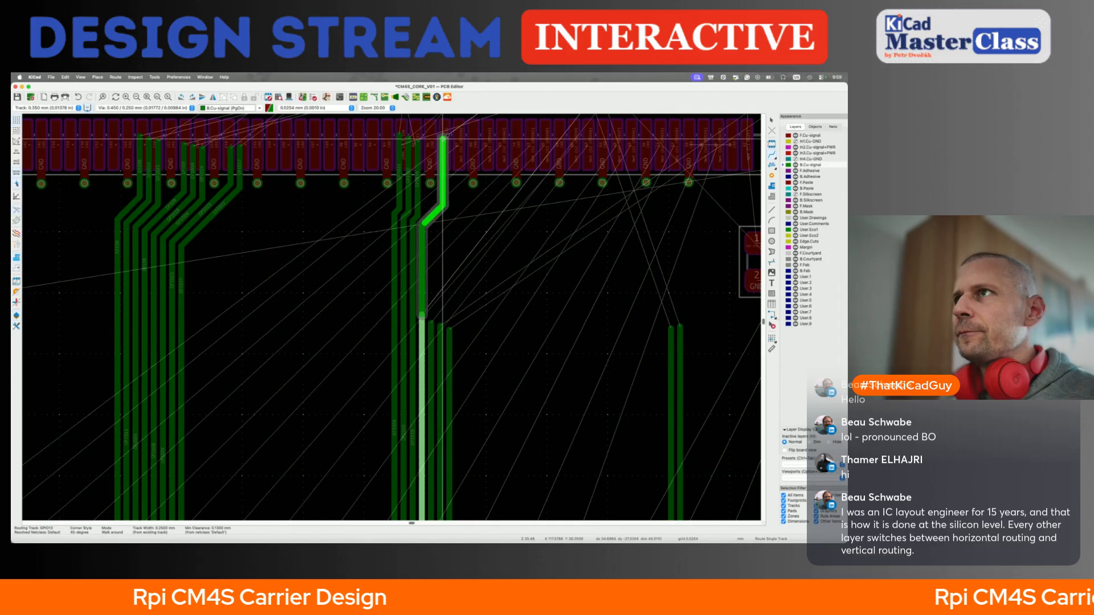
{"action": "left_click", "coordinate": [442, 138]}
{"action": "scroll", "coordinate": [436, 137], "scroll_direction": "up", "scroll_amount": 5}
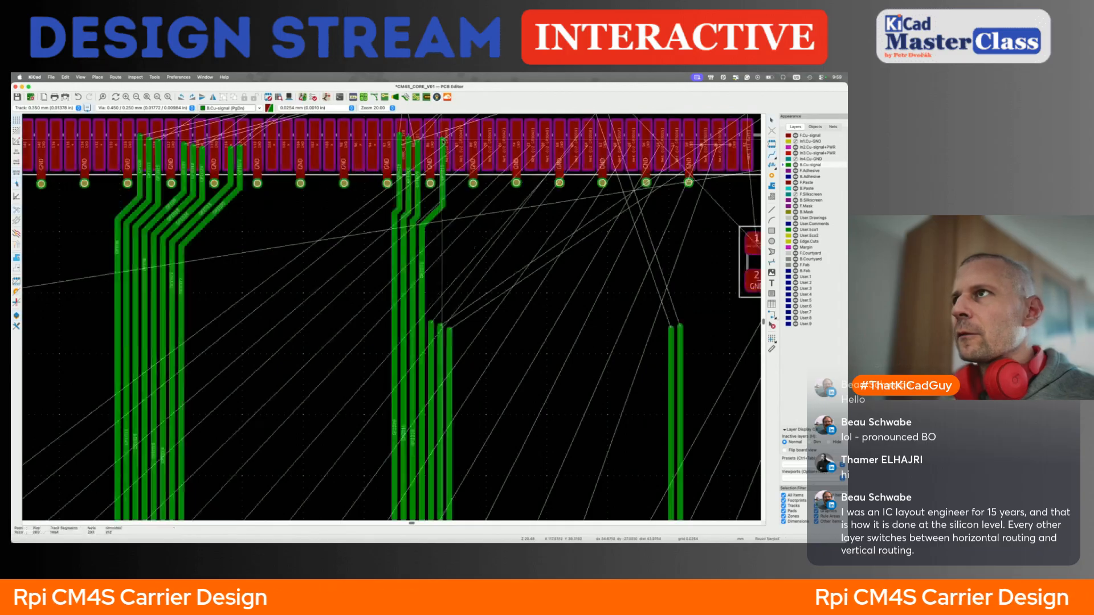
{"action": "scroll", "coordinate": [443, 167], "scroll_direction": "up", "scroll_amount": 2}
{"action": "left_click", "coordinate": [445, 169]}
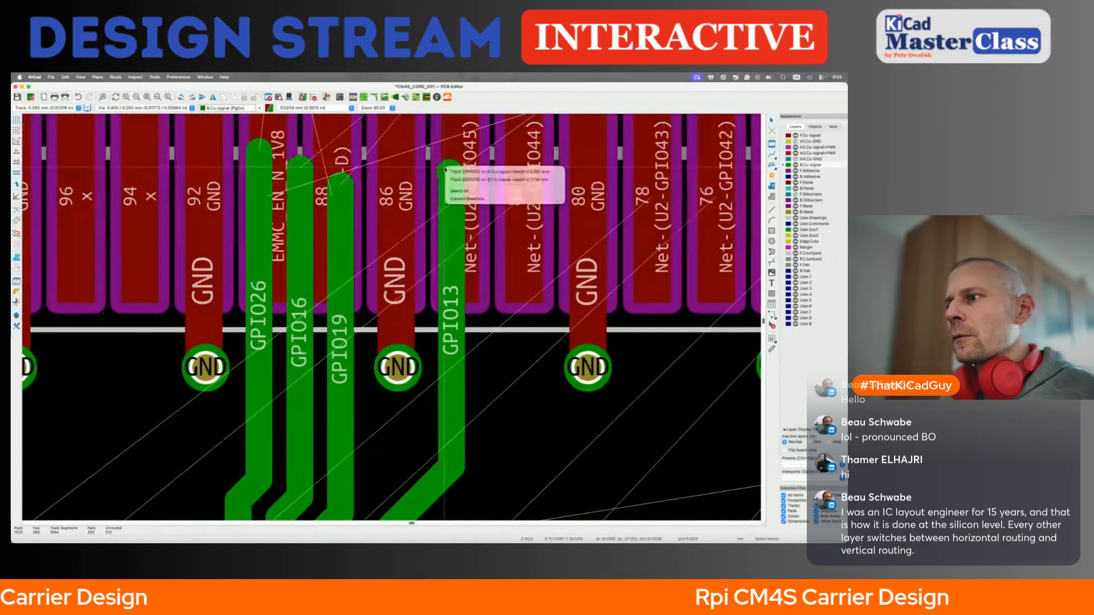
{"action": "key", "text": "Delete"}
{"action": "scroll", "coordinate": [446, 170], "scroll_direction": "down", "scroll_amount": 4}
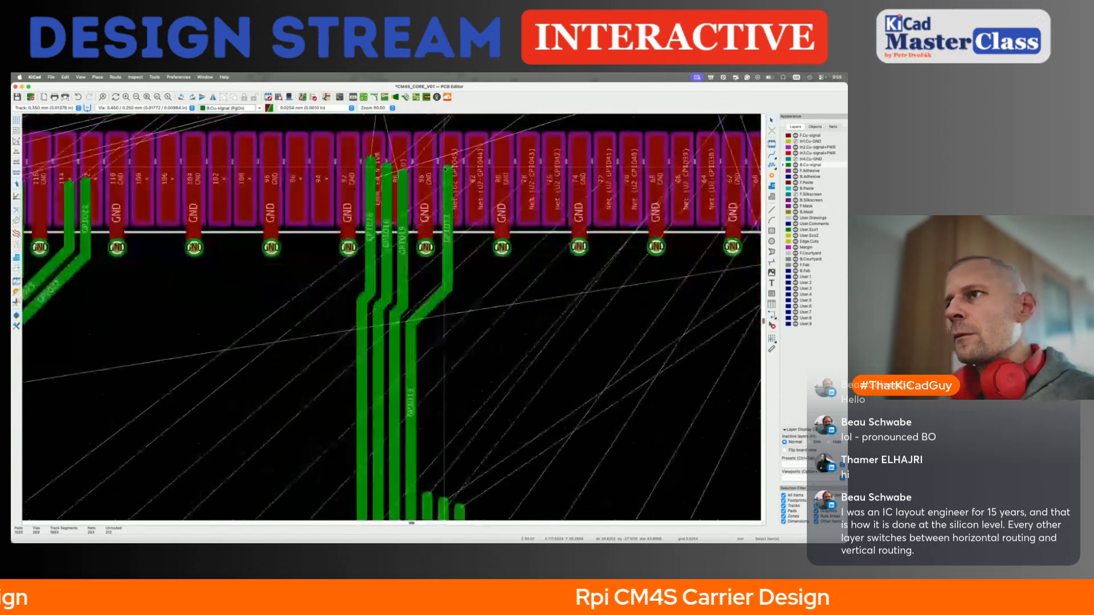
Route the GPIO12 track parallel to GPIO13 up into the lower connector pad row
{"action": "middle_click_drag", "start_coordinate": [432, 428], "coordinate": [428, 331]}
{"action": "key", "text": "x"}
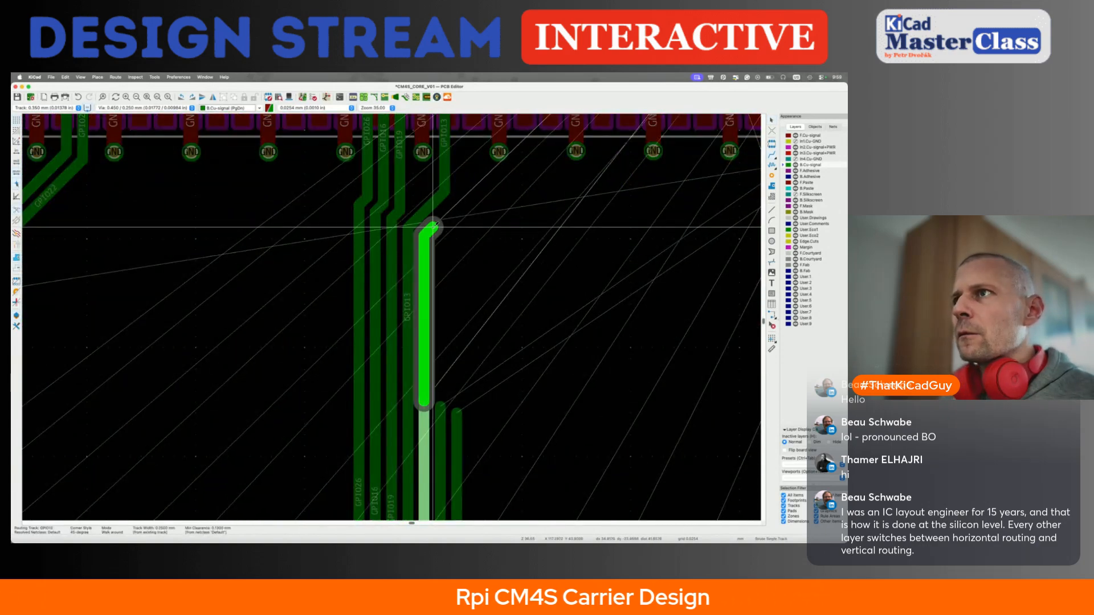
{"action": "middle_click_drag", "start_coordinate": [444, 126], "coordinate": [442, 193]}
{"action": "left_click", "coordinate": [442, 150]}
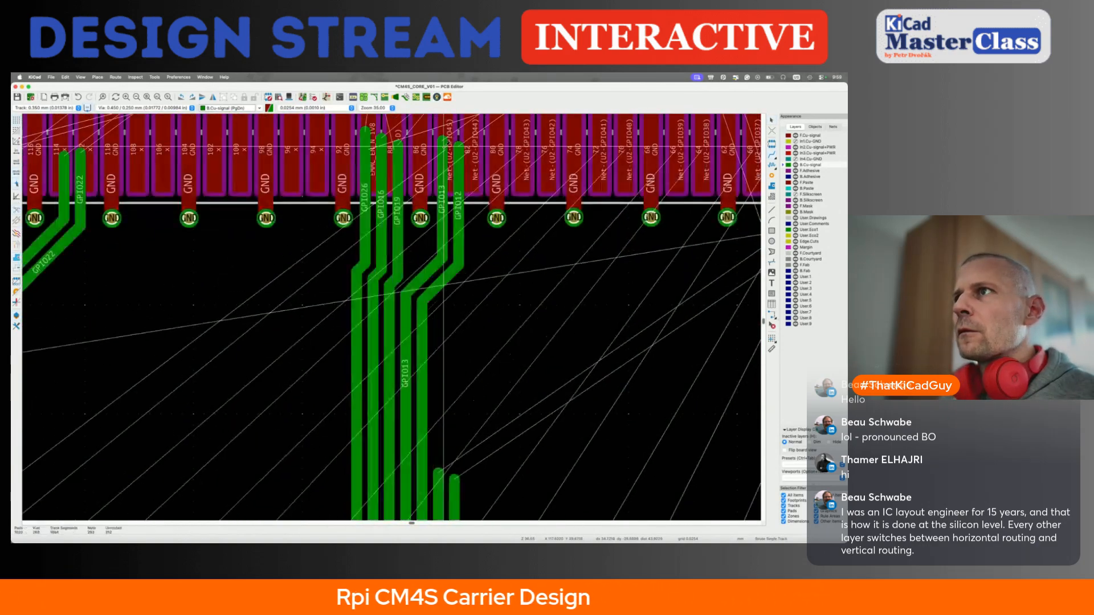
Route the GPIO6 track parallel to GPIO12, diagonally and then straight up into the lower connector pad row
{"action": "left_click", "coordinate": [439, 473]}
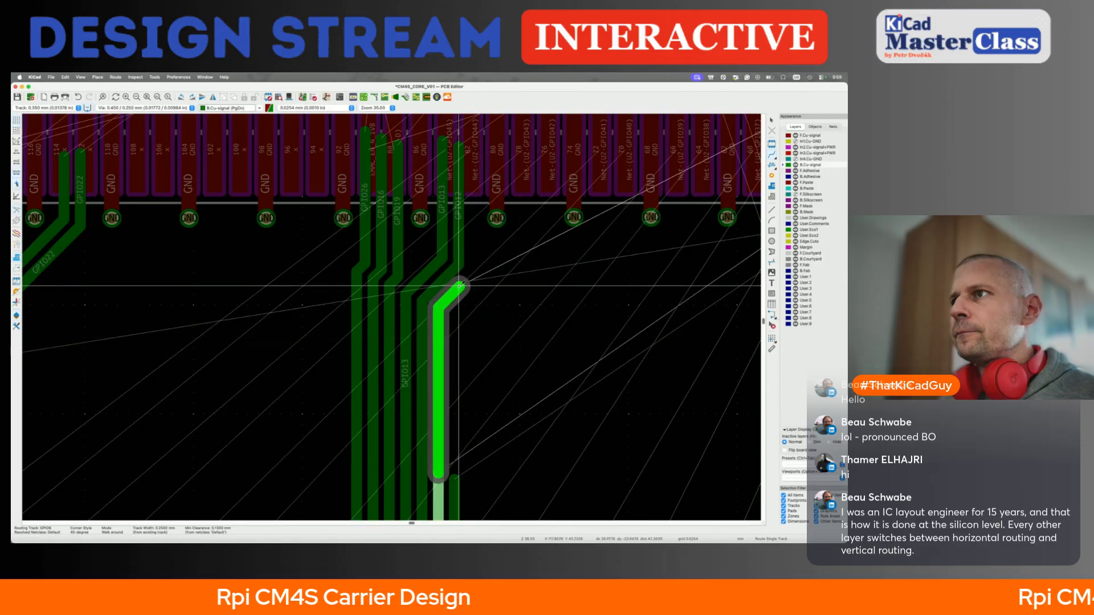
{"action": "right_click", "coordinate": [472, 164]}
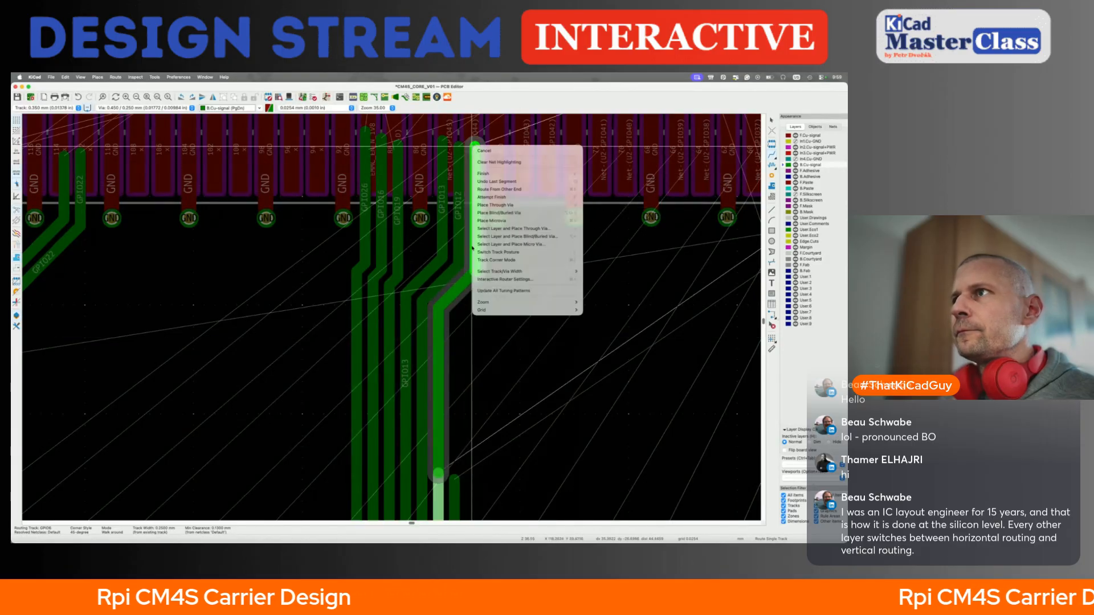
{"action": "left_click", "coordinate": [475, 183]}
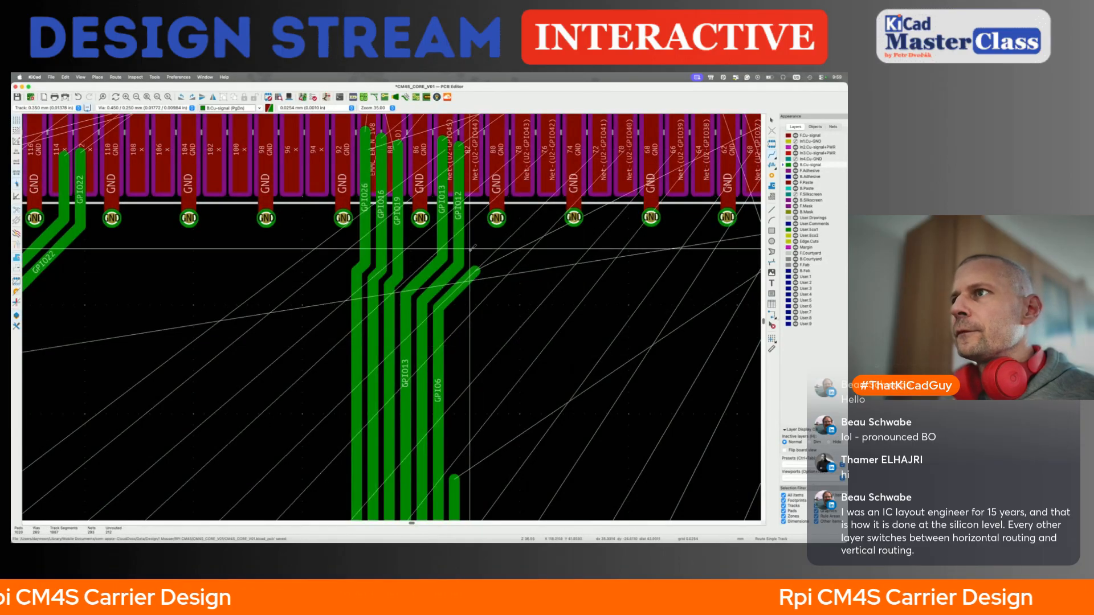
{"action": "left_click", "coordinate": [475, 271]}
{"action": "left_click", "coordinate": [475, 160]}
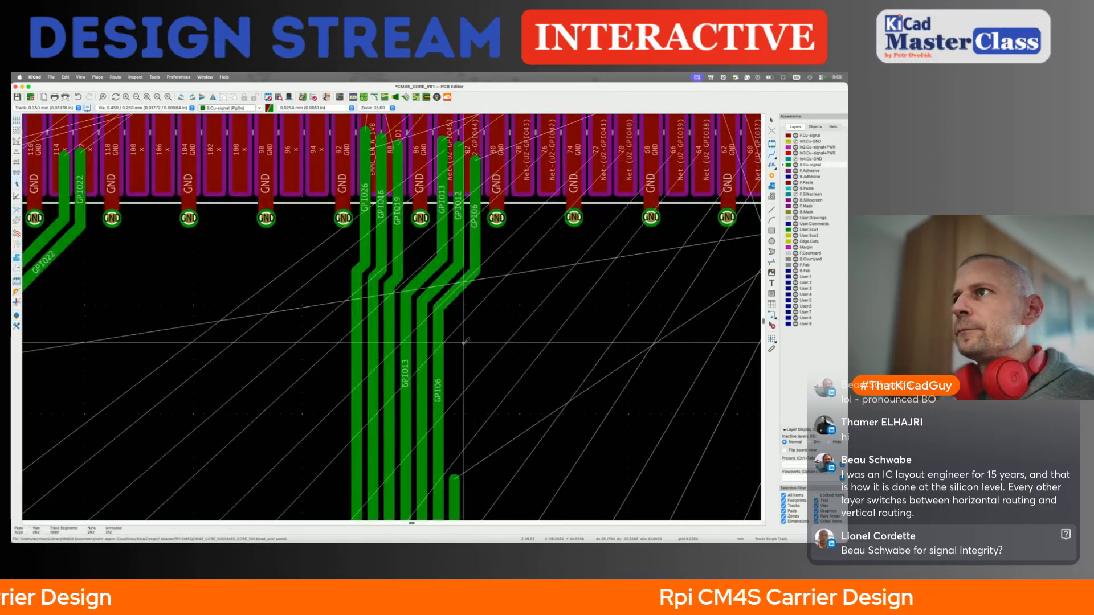
{"action": "left_click", "coordinate": [454, 480]}
{"action": "scroll", "coordinate": [461, 340], "scroll_direction": "down", "scroll_amount": 5}
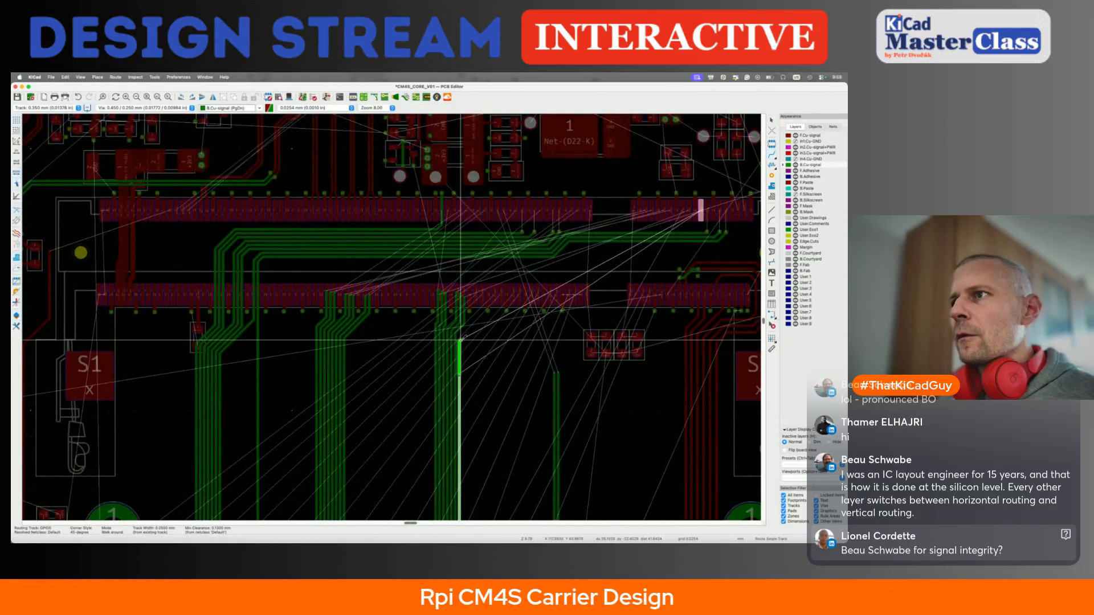
{"action": "key", "text": "Escape"}
Route the GPIO7 track from its via below the SODIMM edge diagonally alongside GPIO5
{"action": "scroll", "coordinate": [461, 340], "scroll_direction": "down", "scroll_amount": 5}
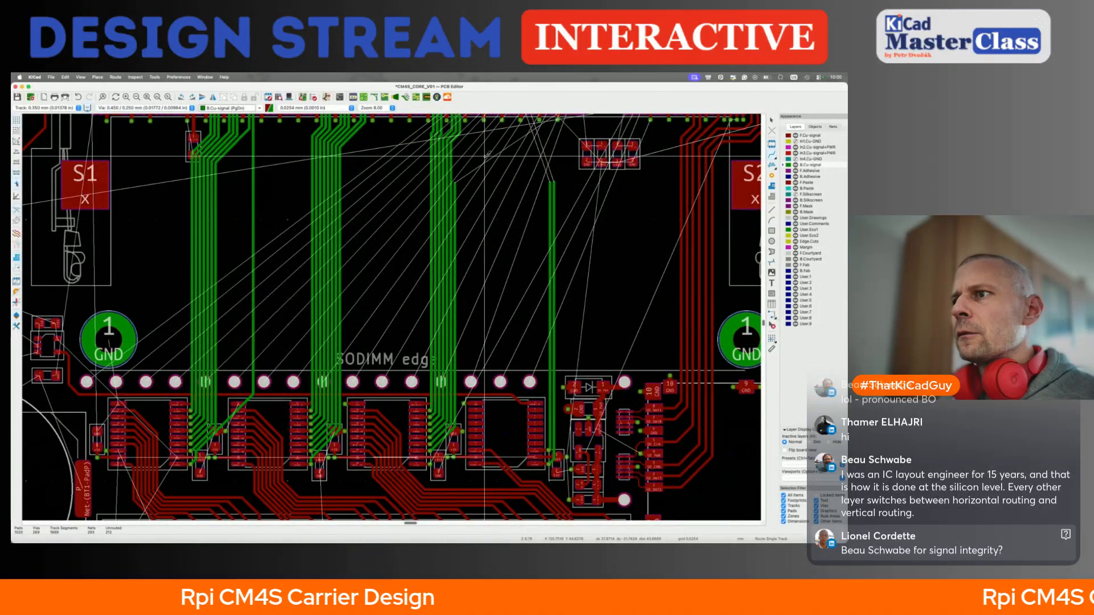
{"action": "scroll", "coordinate": [464, 400], "scroll_direction": "up", "scroll_amount": 3}
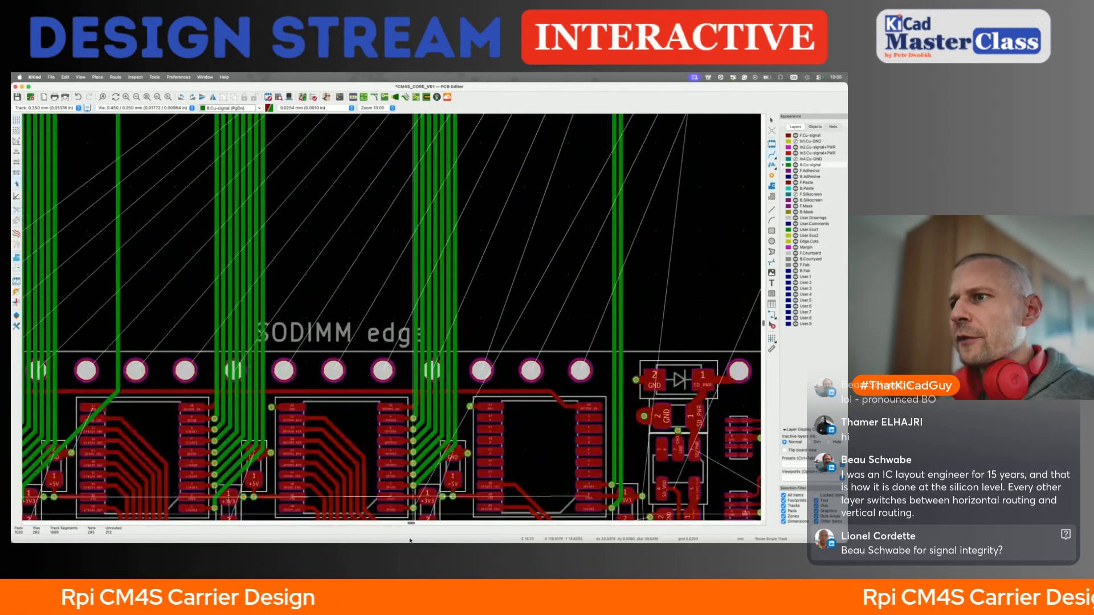
{"action": "scroll", "coordinate": [422, 506], "scroll_direction": "down", "scroll_amount": 2}
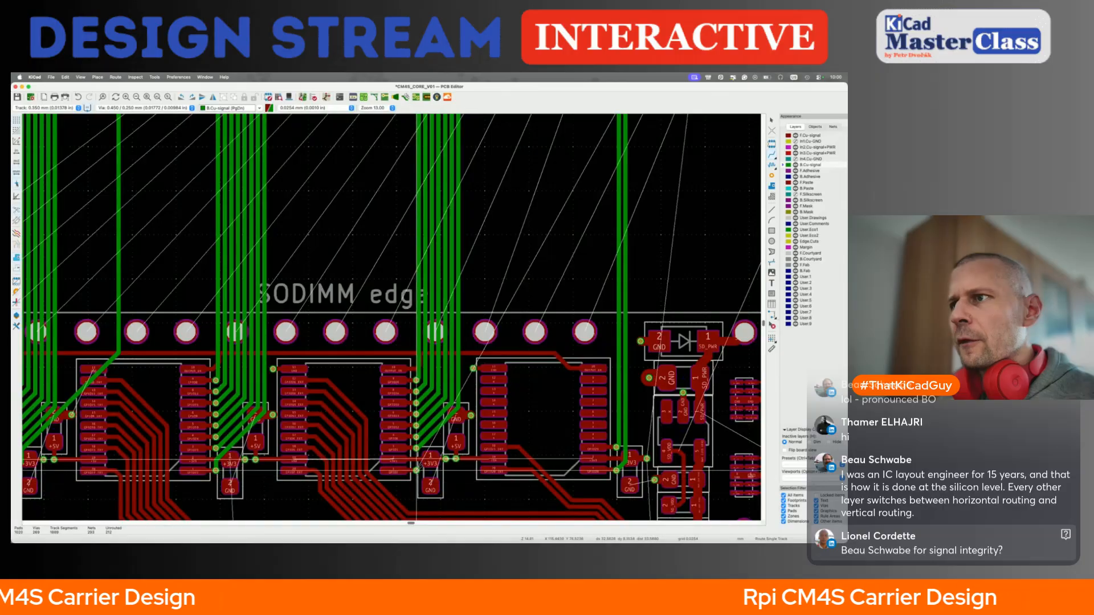
{"action": "left_click", "coordinate": [416, 471]}
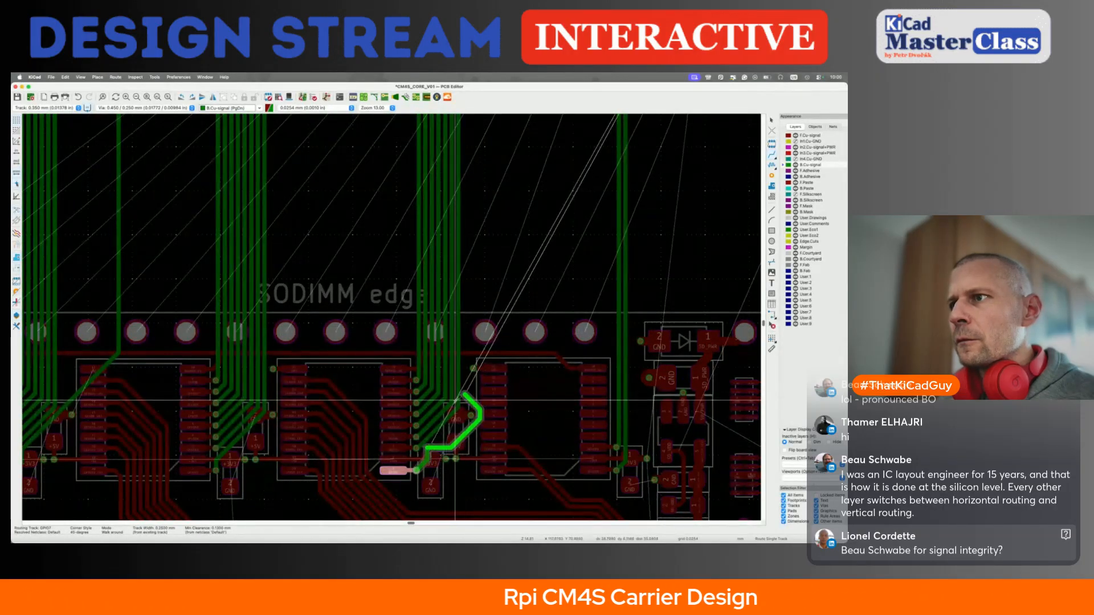
{"action": "key", "text": "Escape"}
{"action": "key", "text": "Escape"}
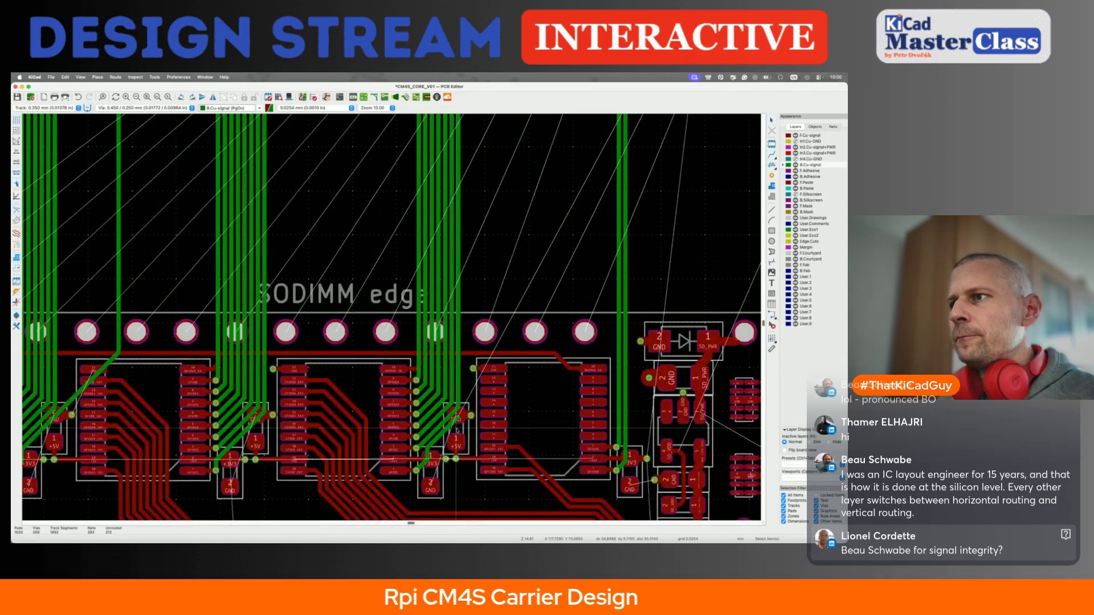
Move the GND via beside the +5V capacitor slightly away from the GPIO track bundle
{"action": "scroll", "coordinate": [457, 429], "scroll_direction": "up", "scroll_amount": 5}
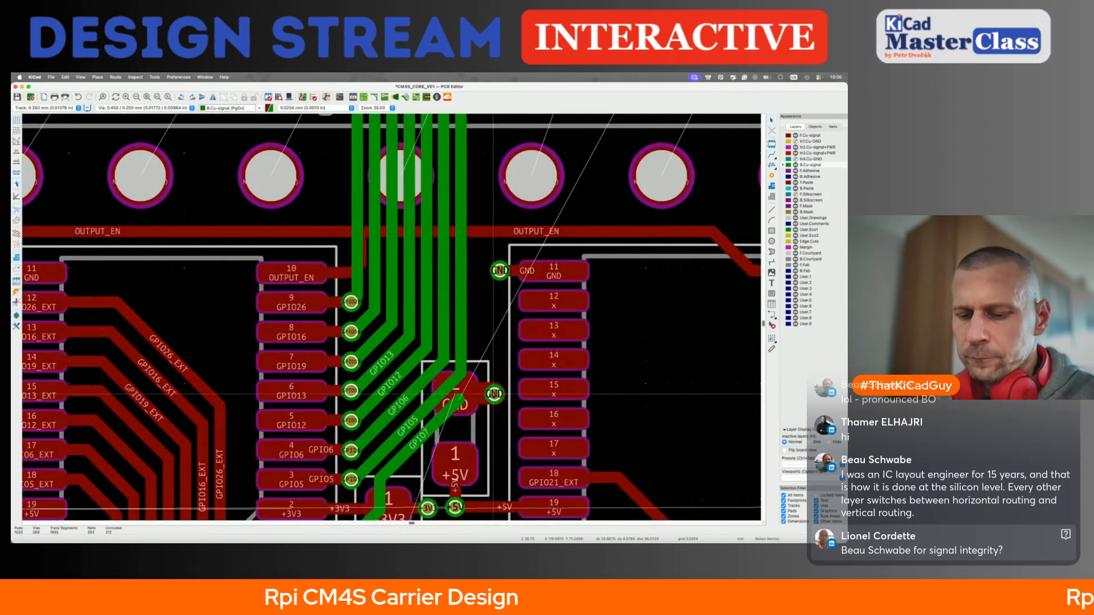
{"action": "left_click_drag", "start_coordinate": [494, 394], "coordinate": [497, 395]}
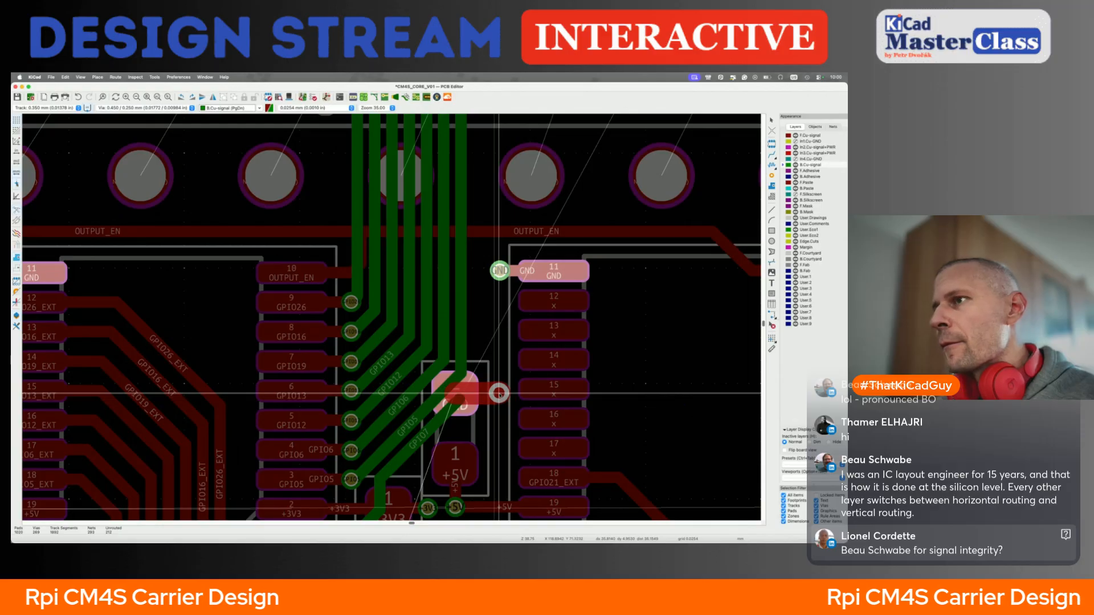
{"action": "left_click", "coordinate": [499, 394]}
Extend the GPIO7 track past the moved GND via with a short vertical section
{"action": "key", "text": "x"}
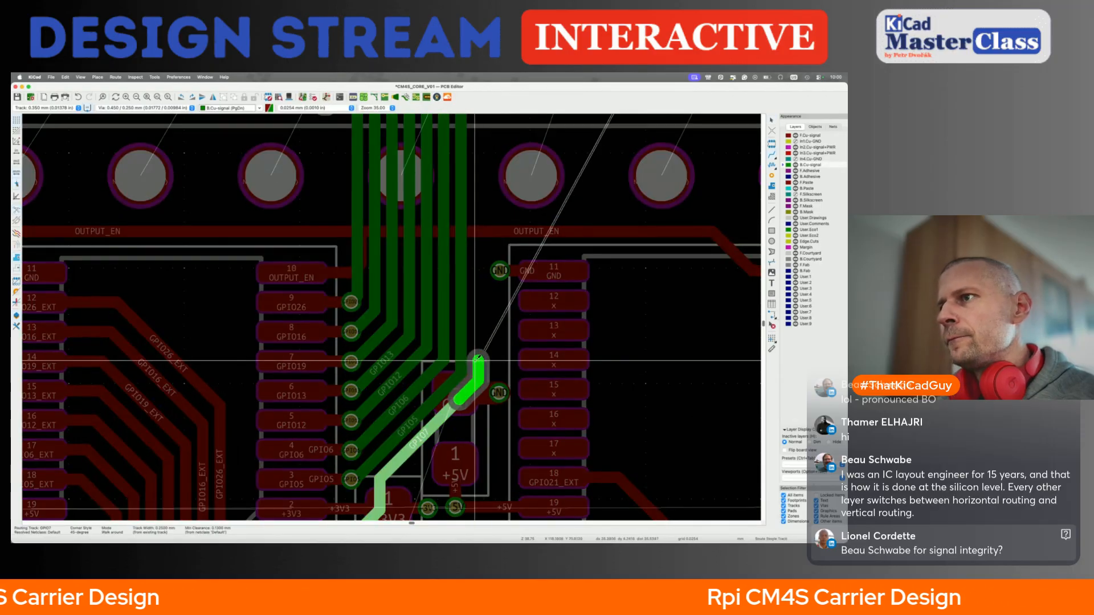
{"action": "scroll", "coordinate": [476, 360], "scroll_direction": "up", "scroll_amount": 5}
{"action": "key", "text": "Escape"}
Shift the GND via at pin 11 slightly closer to its pad, away from the GPIO tracks
{"action": "scroll", "coordinate": [477, 357], "scroll_direction": "down", "scroll_amount": 5}
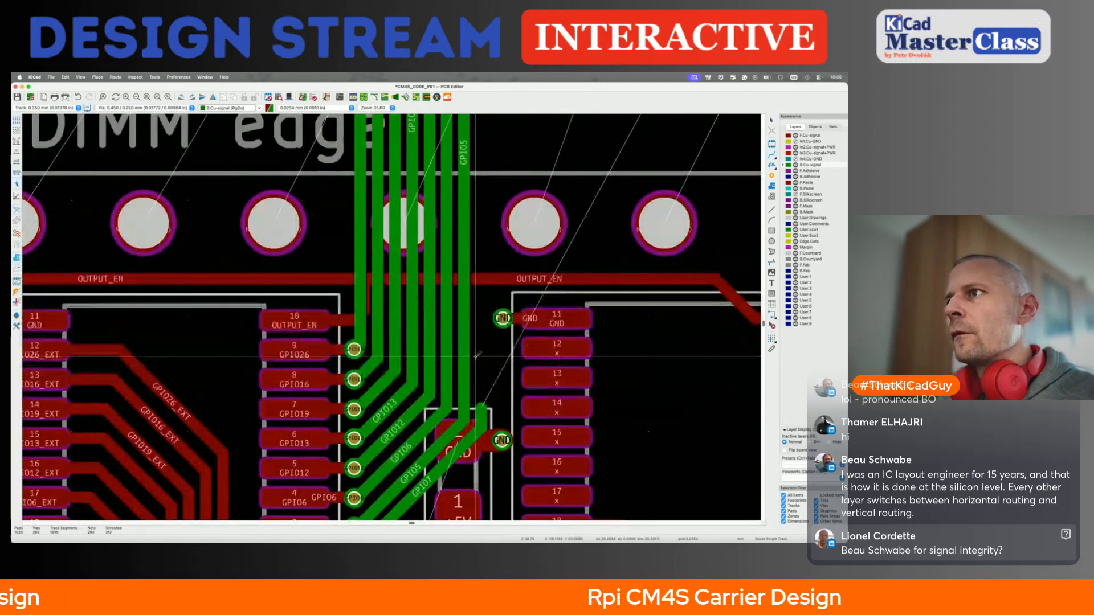
{"action": "key", "text": "d"}
{"action": "left_click", "coordinate": [503, 318]}
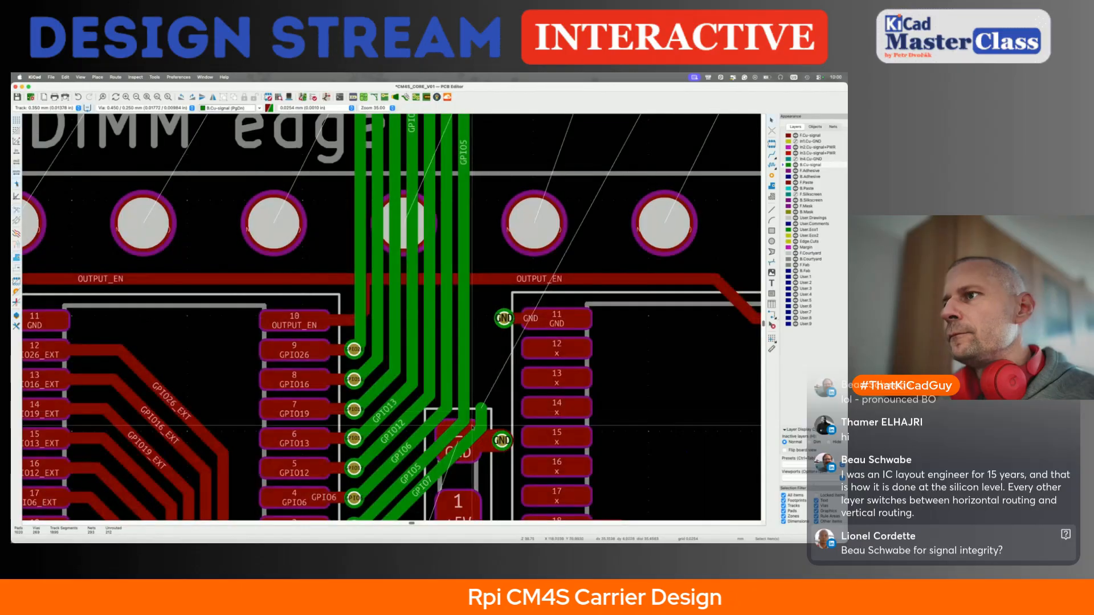
Extend the GPIO7 track straight up past the SODIMM edge marking, parallel to GPIO5, ending just short of the GPIO5 track end
{"action": "key", "text": "x"}
{"action": "scroll", "coordinate": [480, 294], "scroll_direction": "up", "scroll_amount": 10}
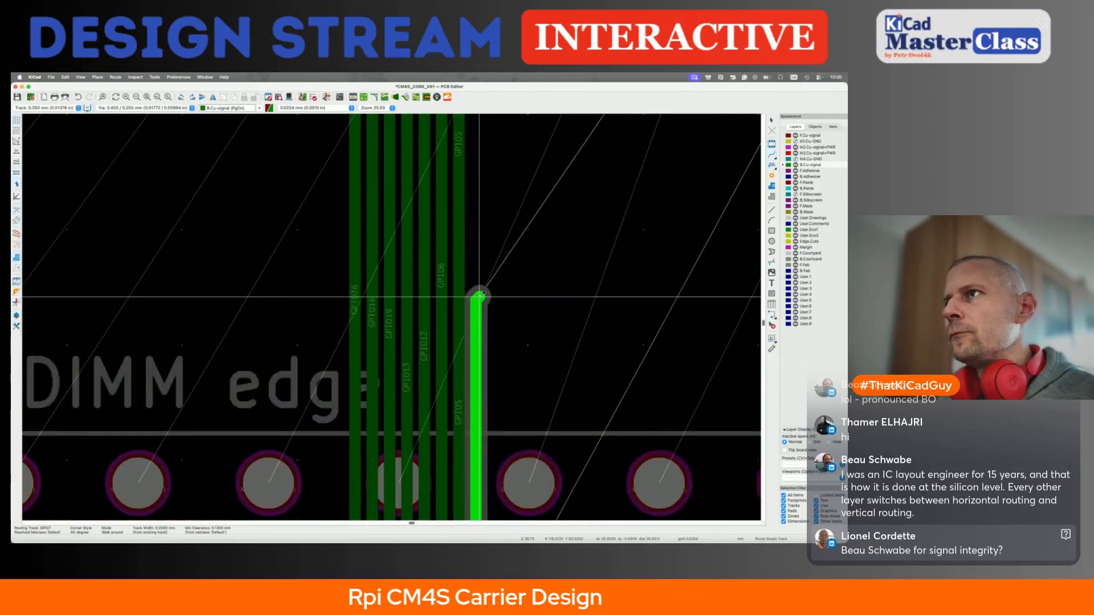
{"action": "scroll", "coordinate": [472, 329], "scroll_direction": "up", "scroll_amount": 7}
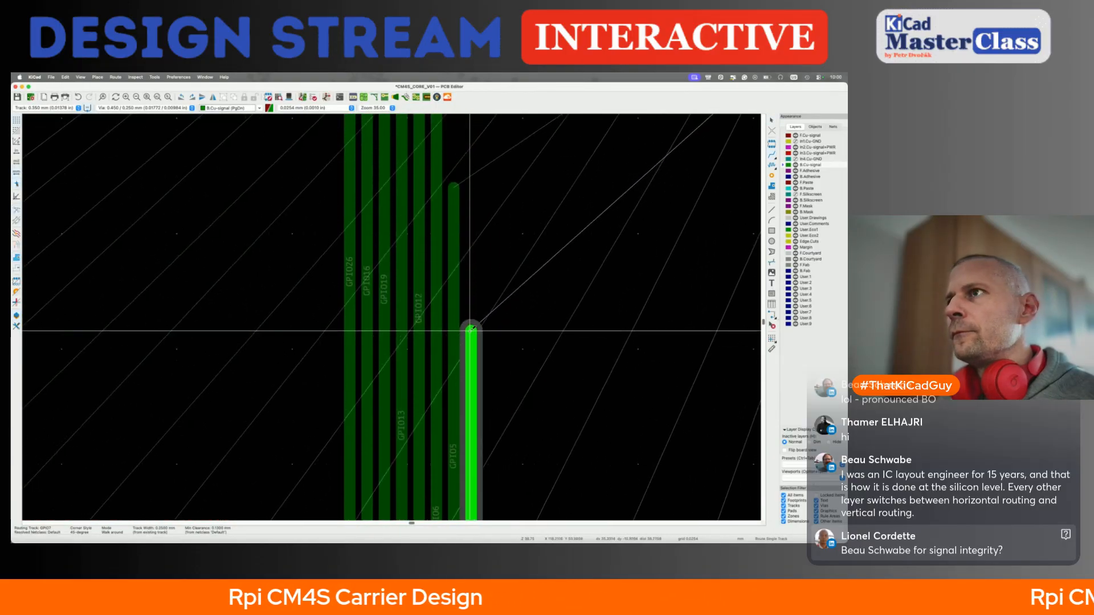
{"action": "left_click", "coordinate": [467, 275]}
{"action": "key", "text": "Escape"}
{"action": "key", "text": "Escape"}
{"action": "scroll", "coordinate": [459, 250], "scroll_direction": "up", "scroll_amount": 5}
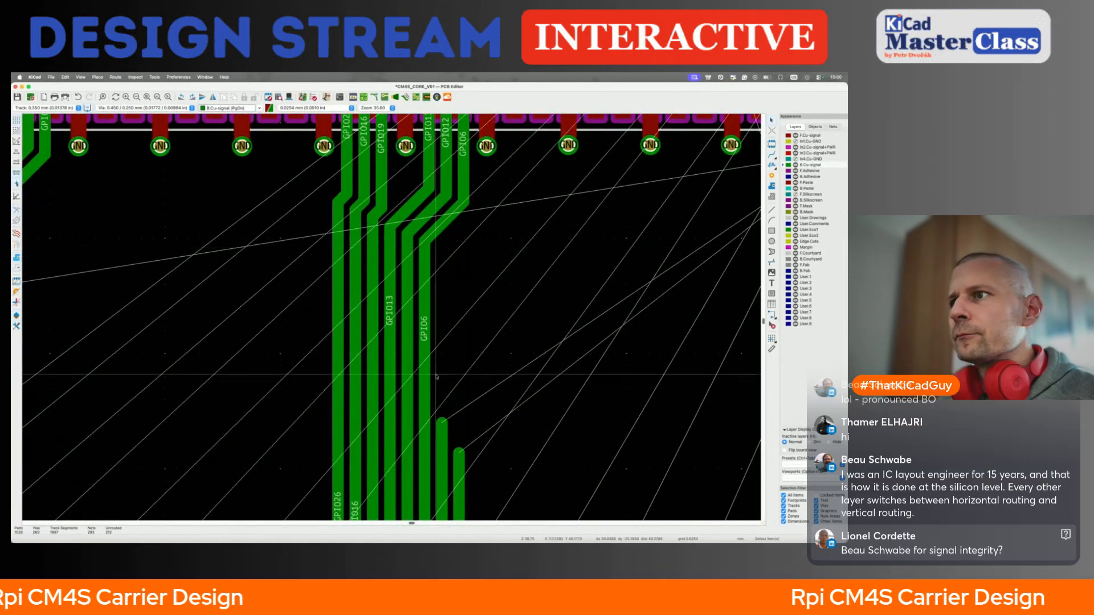
Route the GPIO5 track diagonally alongside GPIO6 and then vertically into the lower connector pad row, past the neighbouring GND via
{"action": "key", "text": "x"}
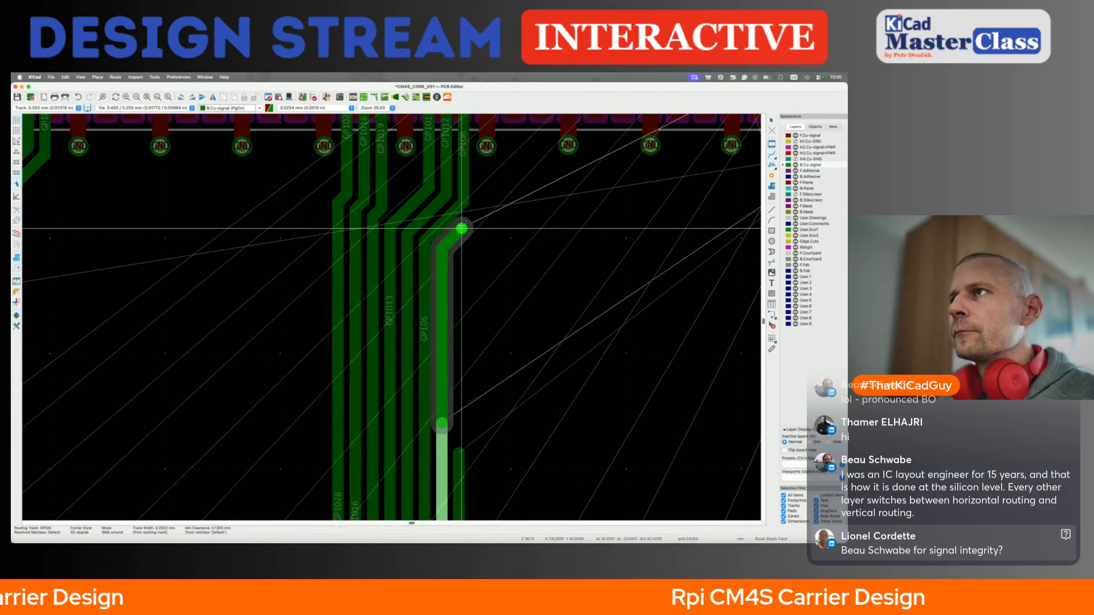
{"action": "scroll", "coordinate": [517, 125], "scroll_direction": "up", "scroll_amount": 3}
{"action": "scroll", "coordinate": [517, 125], "scroll_direction": "up", "scroll_amount": 3}
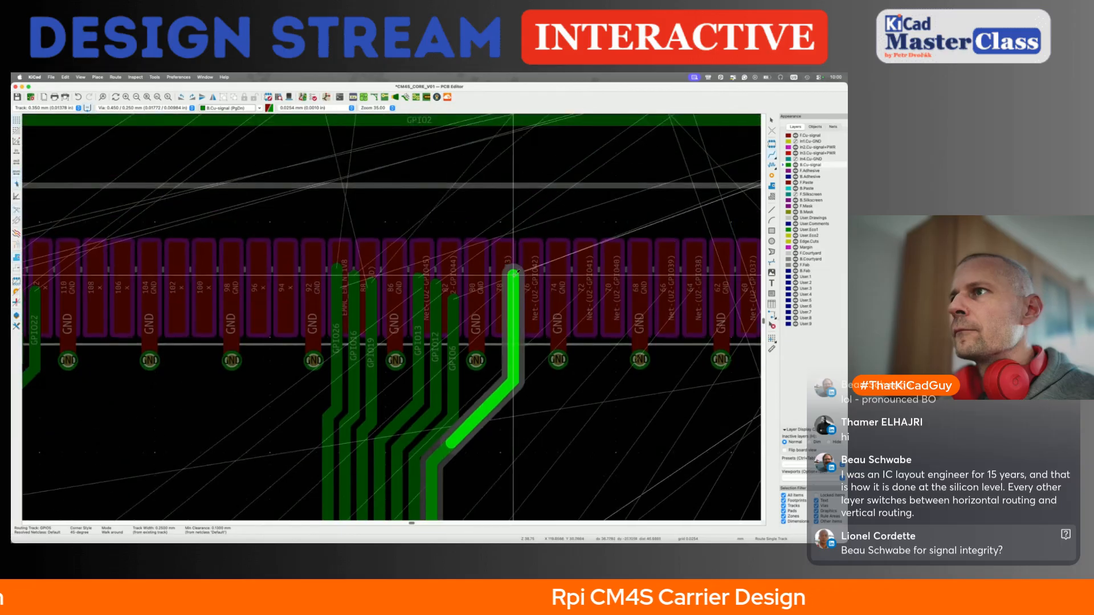
{"action": "double_click", "coordinate": [504, 289]}
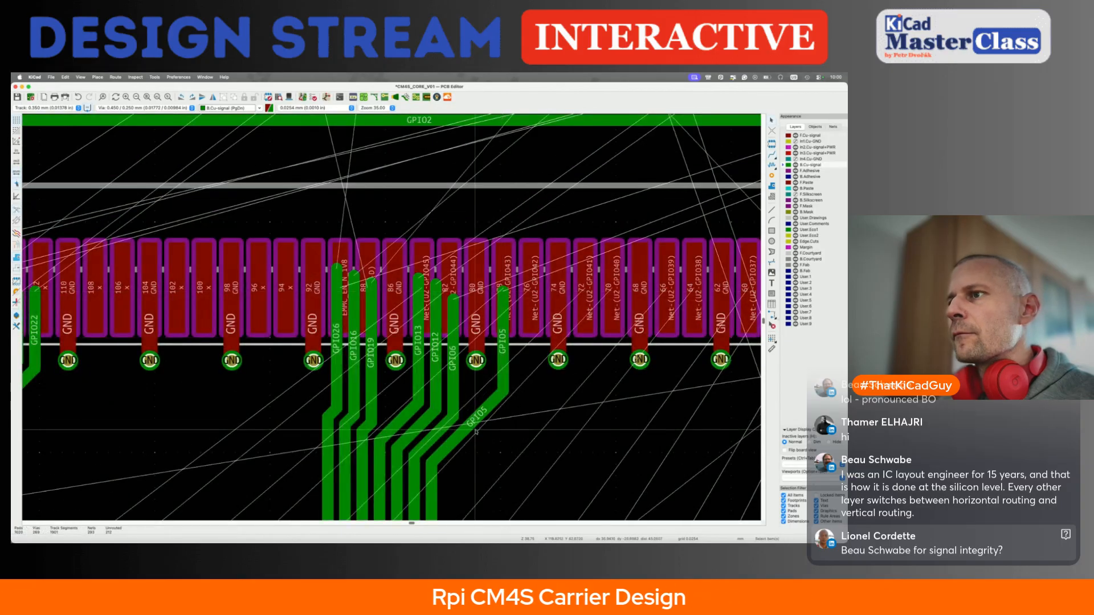
Route the GPIO7 track diagonally alongside GPIO5 and then vertically into the lower connector pad row
{"action": "scroll", "coordinate": [505, 291], "scroll_direction": "down", "scroll_amount": 5}
{"action": "key", "text": "x"}
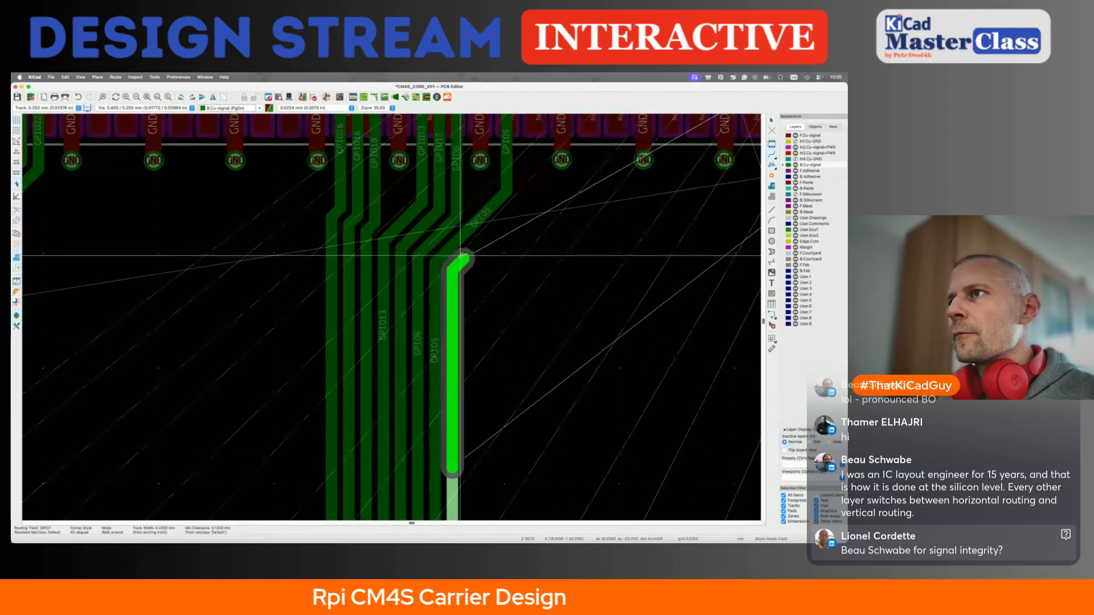
{"action": "scroll", "coordinate": [506, 169], "scroll_direction": "up", "scroll_amount": 2}
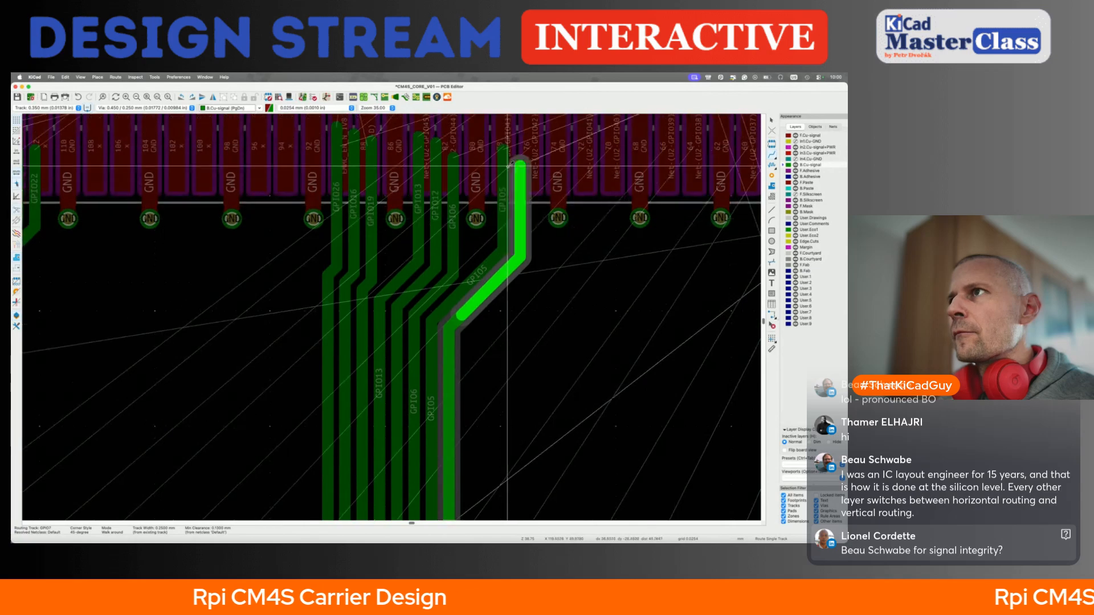
{"action": "double_click", "coordinate": [507, 157]}
{"action": "key", "text": "Escape"}
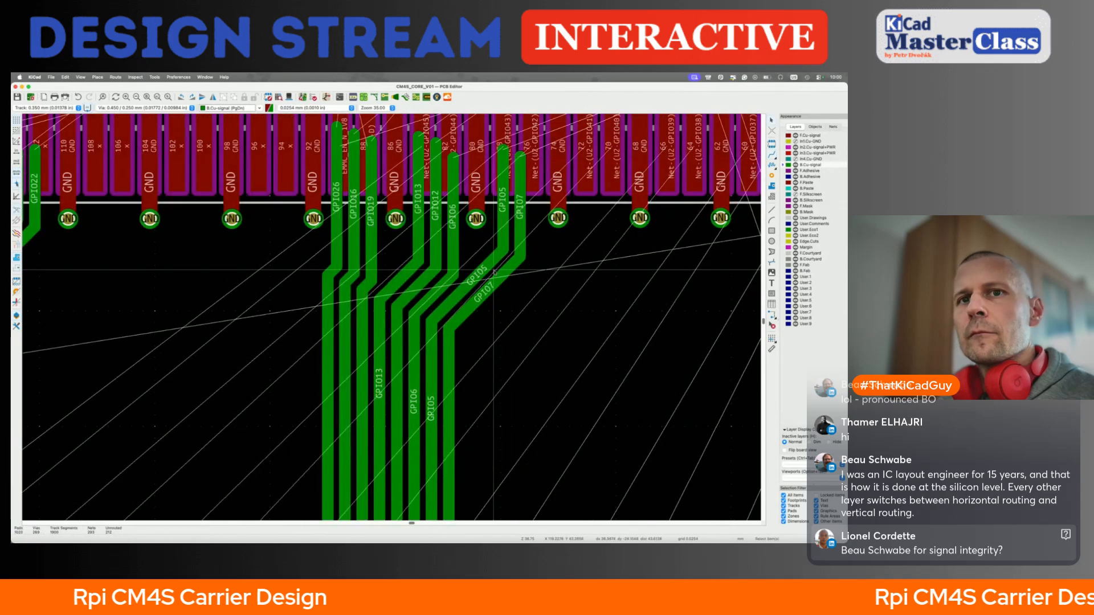
Route the GPIO8 track from the lower pad row up and horizontally between the pad rows, following GPIO2 past its diagonal jog
{"action": "scroll", "coordinate": [495, 271], "scroll_direction": "down", "scroll_amount": 2}
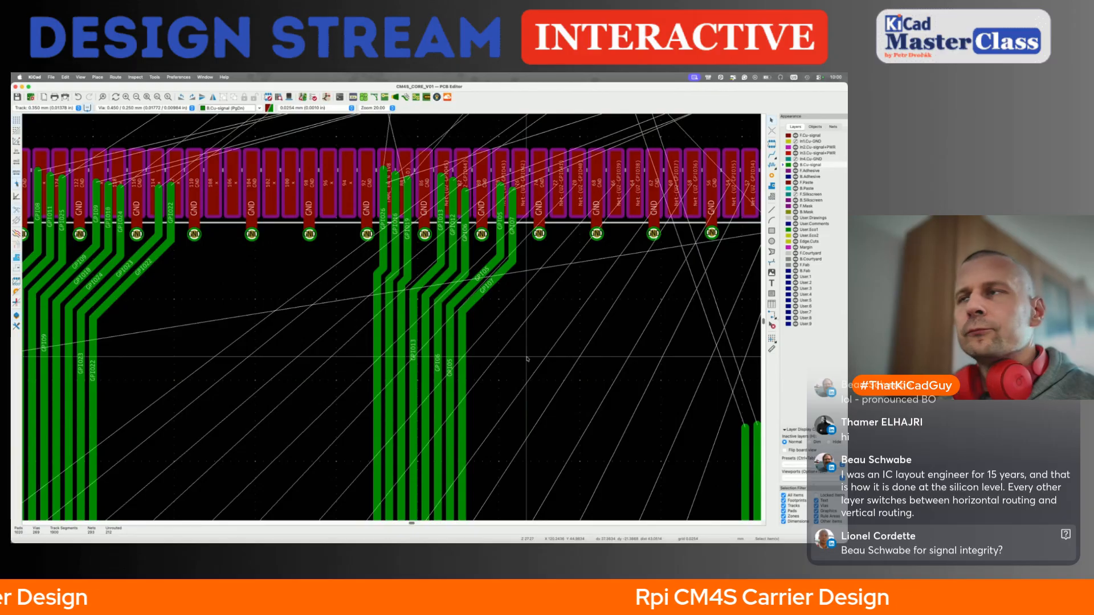
{"action": "scroll", "coordinate": [527, 359], "scroll_direction": "up", "scroll_amount": 5}
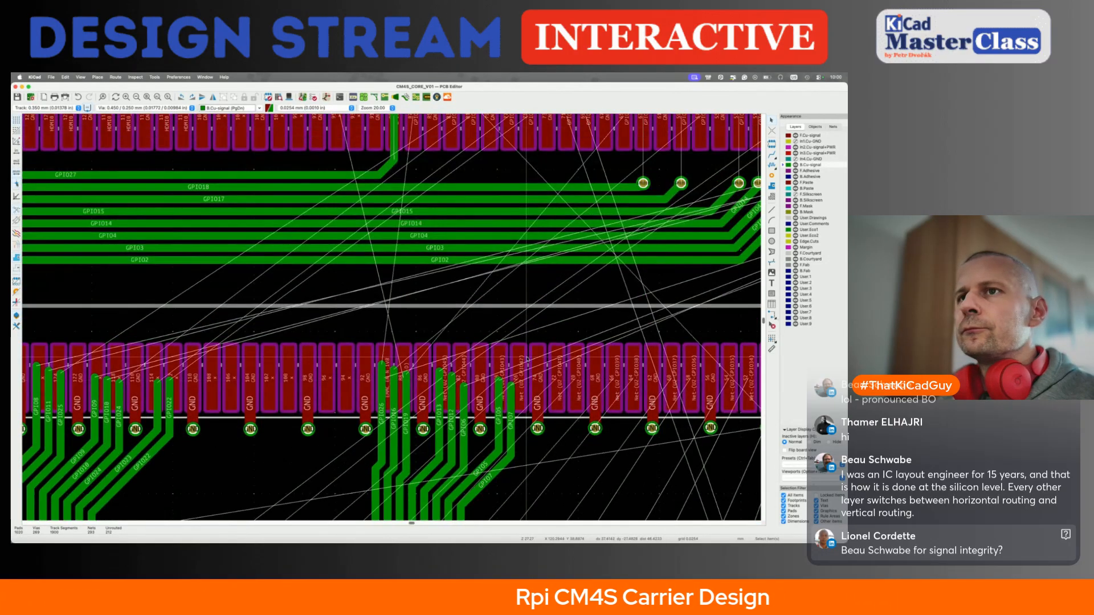
{"action": "scroll", "coordinate": [528, 359], "scroll_direction": "left", "scroll_amount": 10}
{"action": "key", "text": "x"}
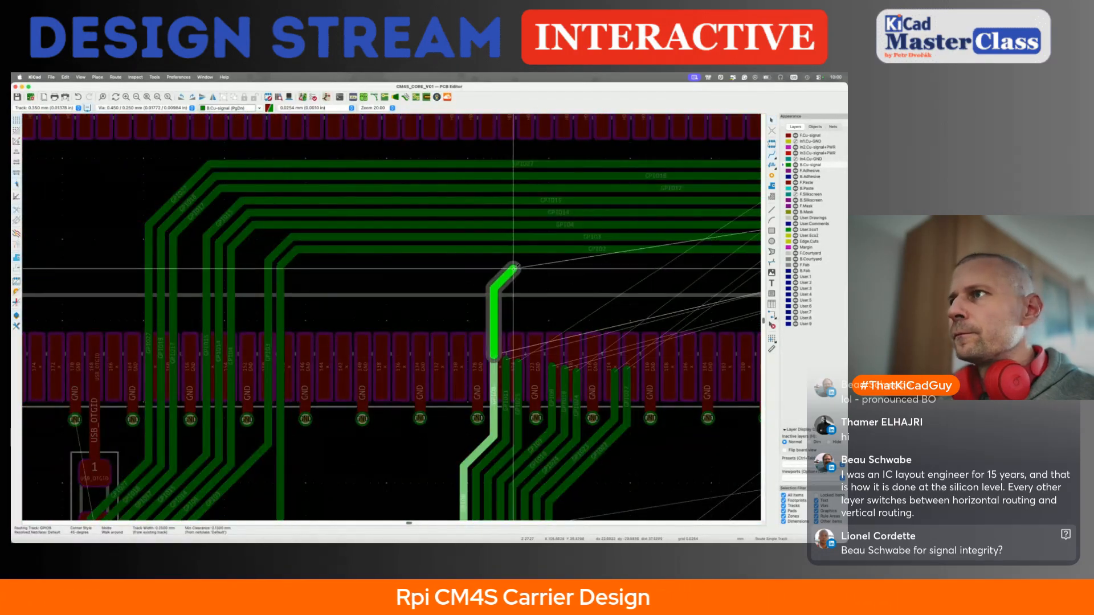
{"action": "scroll", "coordinate": [514, 261], "scroll_direction": "right", "scroll_amount": 10}
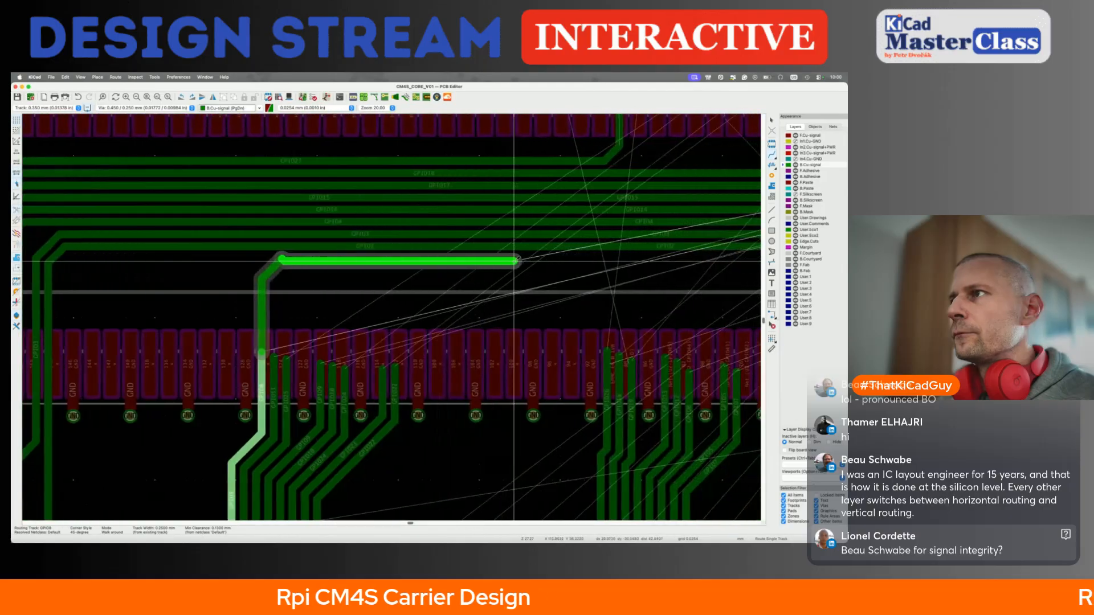
{"action": "scroll", "coordinate": [514, 245], "scroll_direction": "right", "scroll_amount": 10}
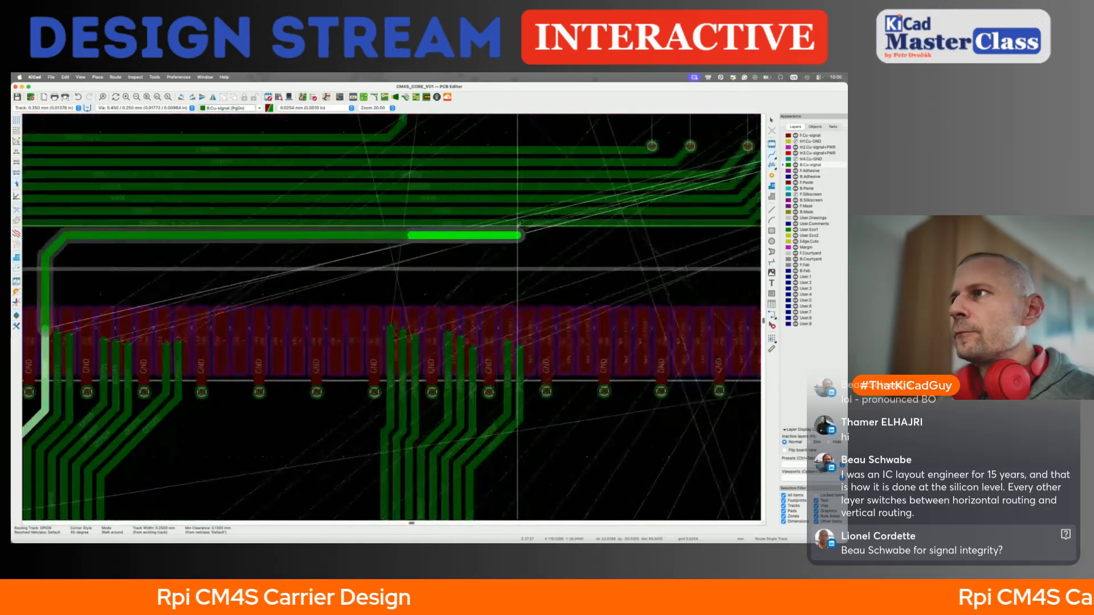
{"action": "scroll", "coordinate": [517, 227], "scroll_direction": "right", "scroll_amount": 4}
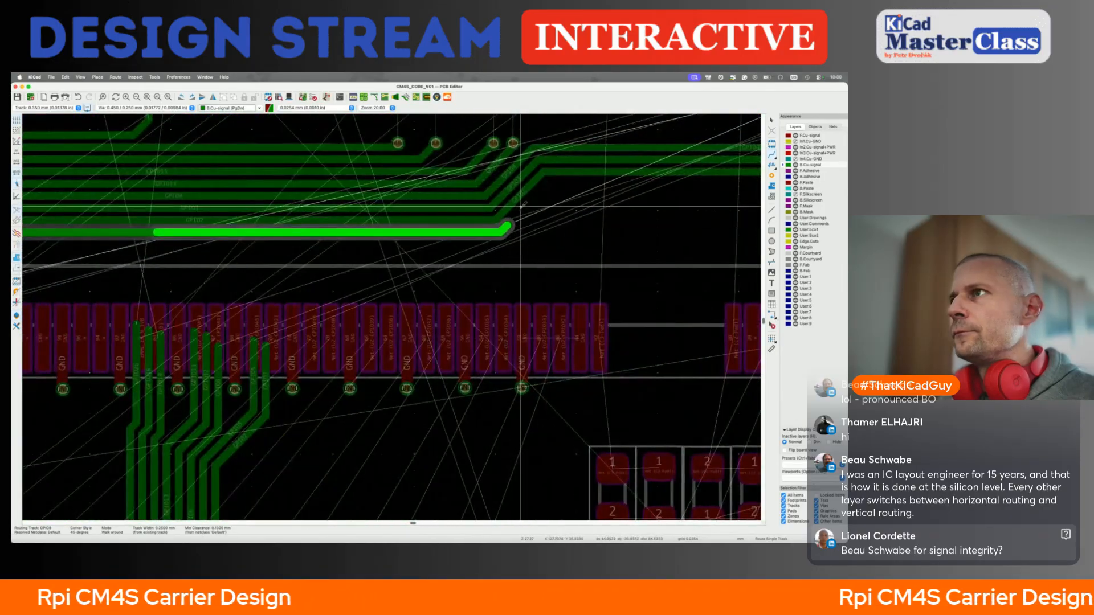
{"action": "scroll", "coordinate": [554, 181], "scroll_direction": "right", "scroll_amount": 10}
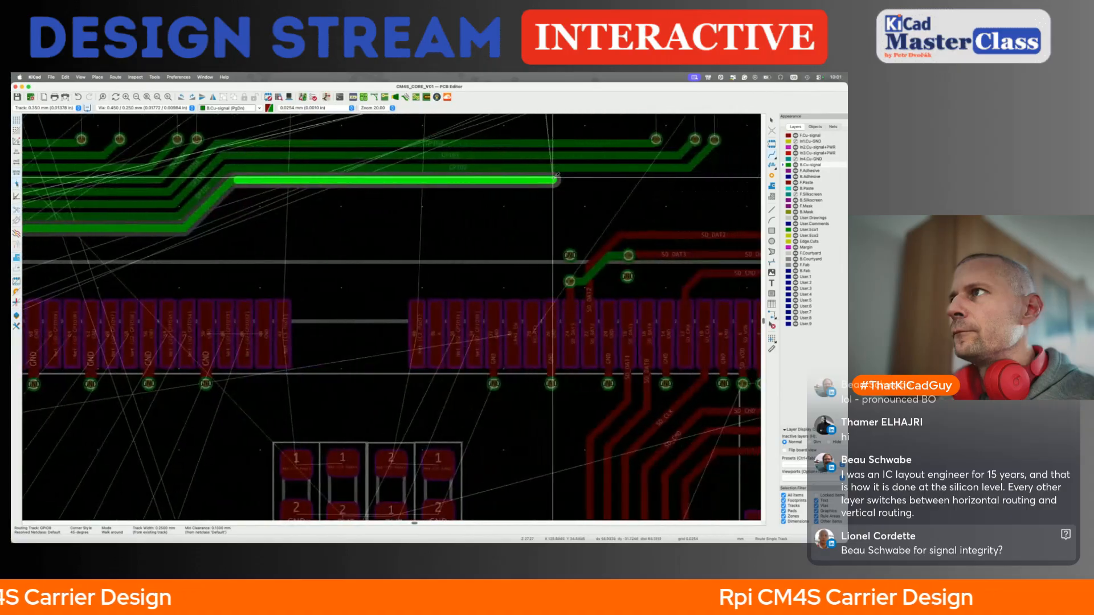
{"action": "double_click", "coordinate": [621, 177]}
Delete the last horizontal segment of the GPIO8 track after its diagonal jog
{"action": "scroll", "coordinate": [623, 175], "scroll_direction": "down", "scroll_amount": 5}
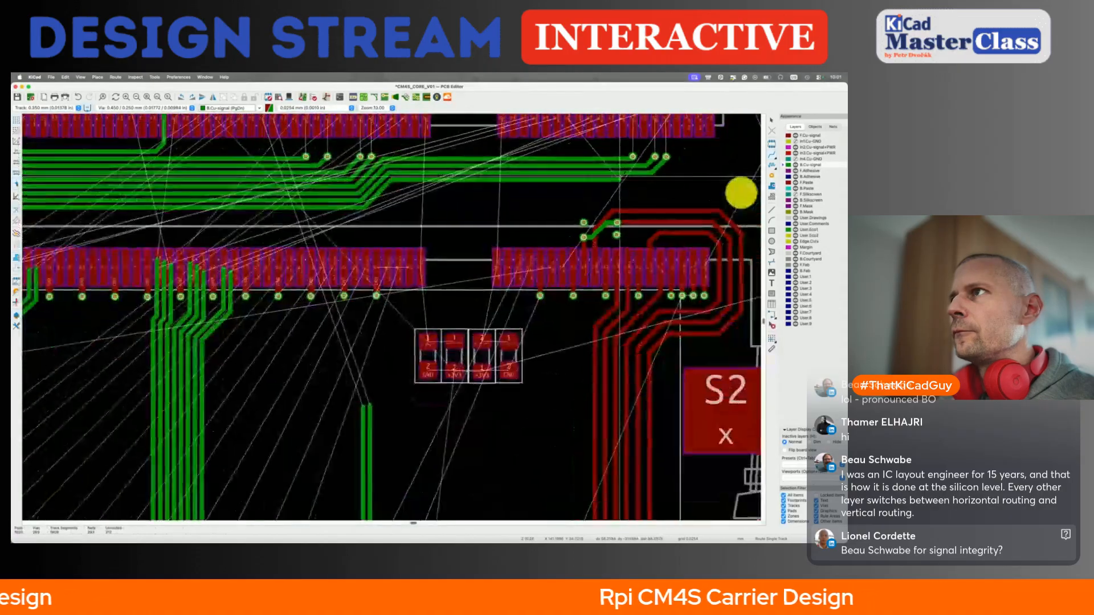
{"action": "scroll", "coordinate": [612, 194], "scroll_direction": "up", "scroll_amount": 5}
{"action": "scroll", "coordinate": [581, 221], "scroll_direction": "up", "scroll_amount": 3}
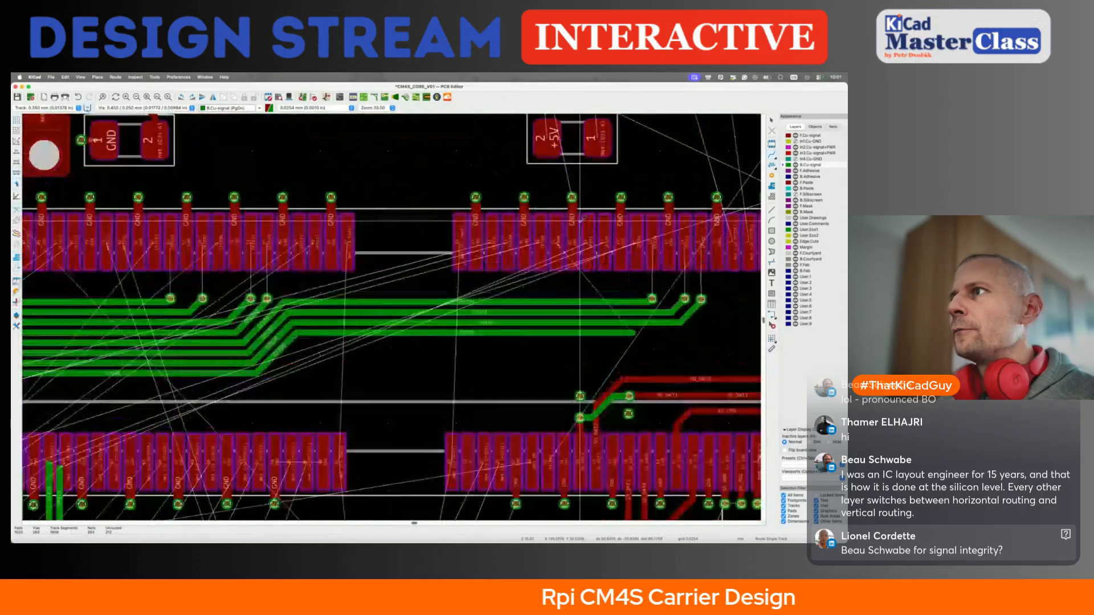
{"action": "left_click", "coordinate": [632, 332]}
{"action": "key", "text": "Escape"}
{"action": "left_click", "coordinate": [633, 332]}
{"action": "key", "text": "Escape"}
{"action": "key", "text": "Escape"}
{"action": "left_click", "coordinate": [539, 334]}
{"action": "key", "text": "Delete"}
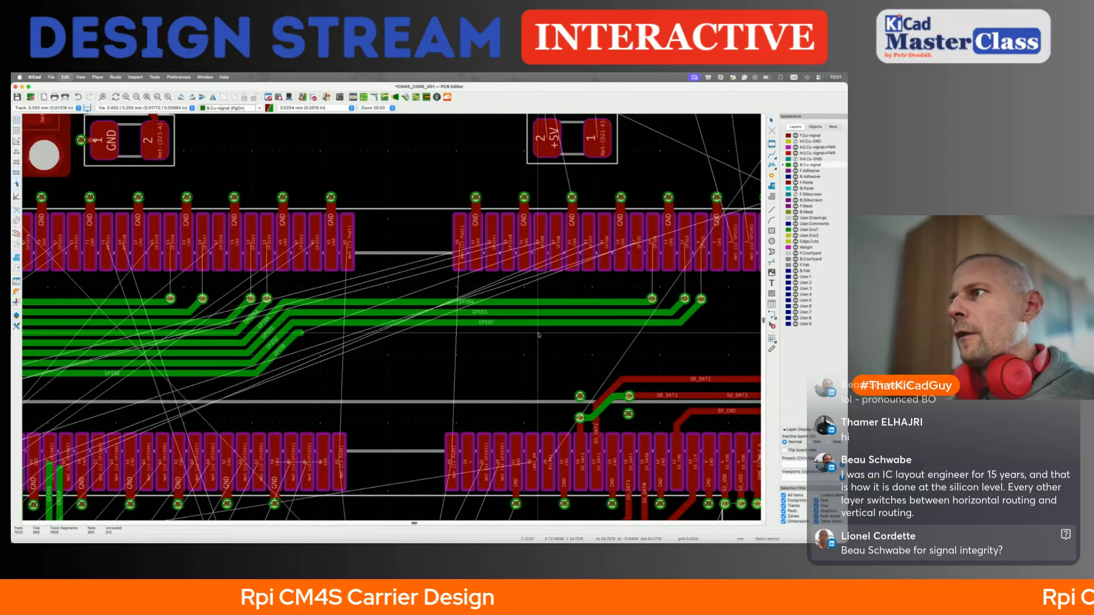
{"action": "key", "text": "x"}
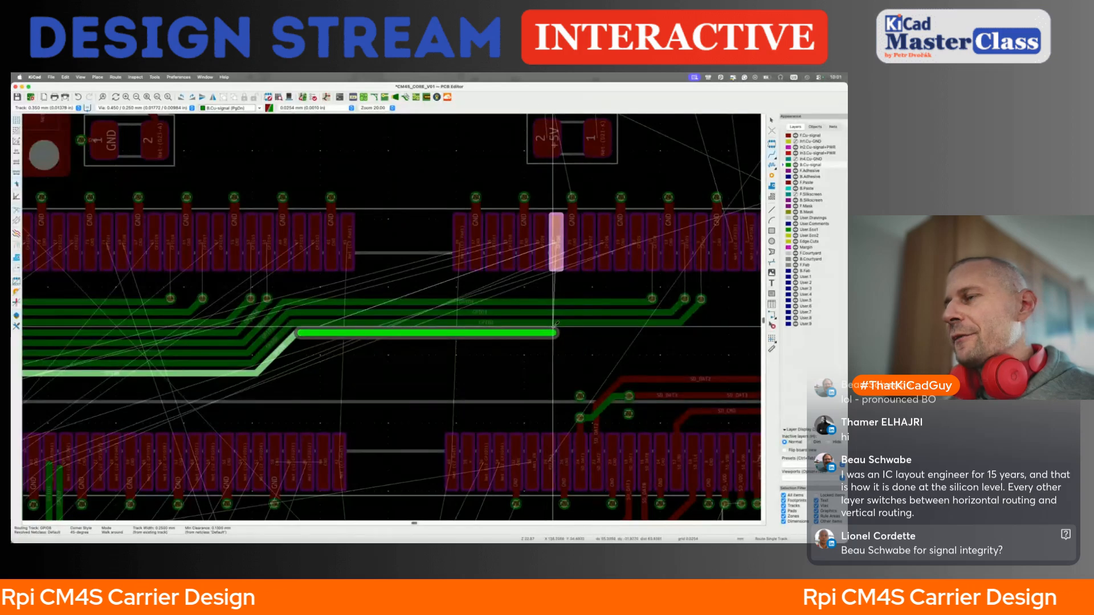
{"action": "left_click", "coordinate": [550, 332]}
{"action": "key", "text": "Escape"}
{"action": "scroll", "coordinate": [494, 404], "scroll_direction": "down", "scroll_amount": 2}
{"action": "scroll", "coordinate": [494, 403], "scroll_direction": "left", "scroll_amount": 1}
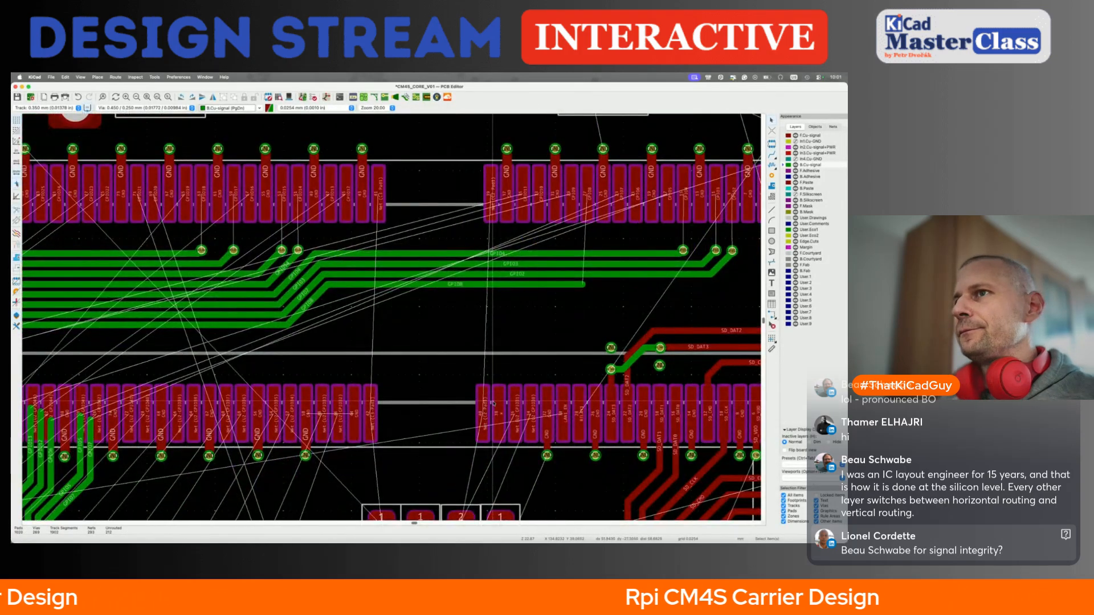
{"action": "left_click", "coordinate": [524, 285]}
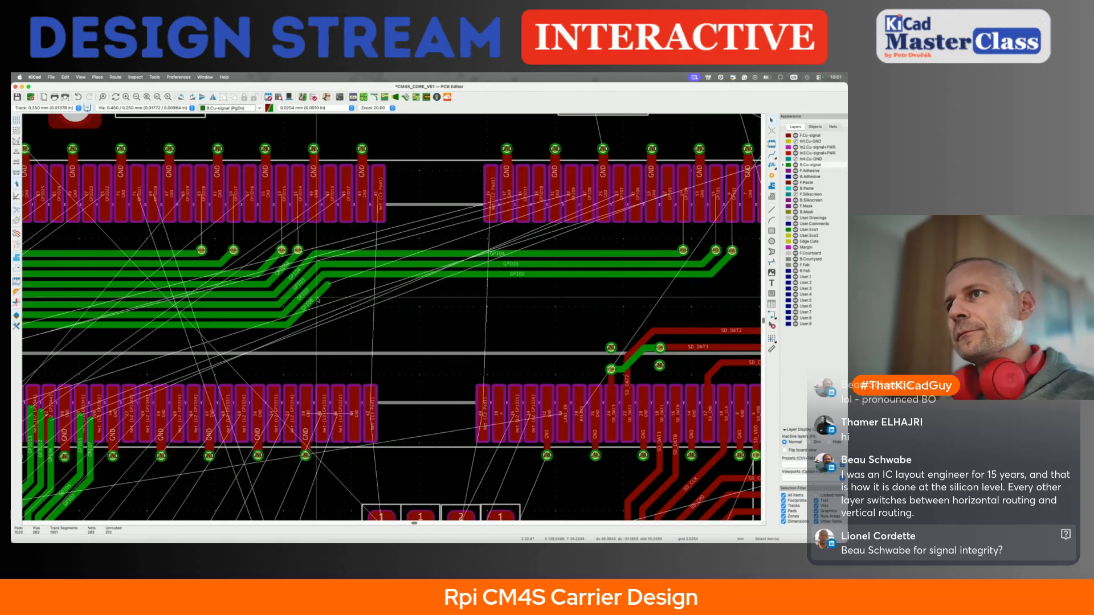
Reroute GPIO8 from its diagonal jog, slightly farther from GPIO2, to a via directly below its pad in the upper row
{"action": "key", "text": "x"}
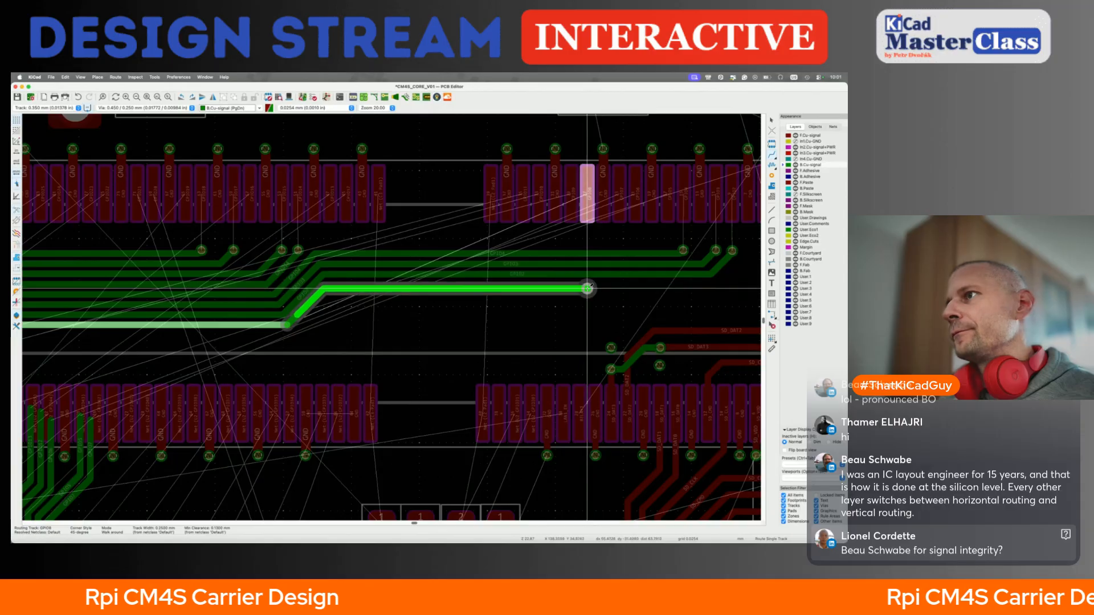
{"action": "left_click", "coordinate": [588, 288]}
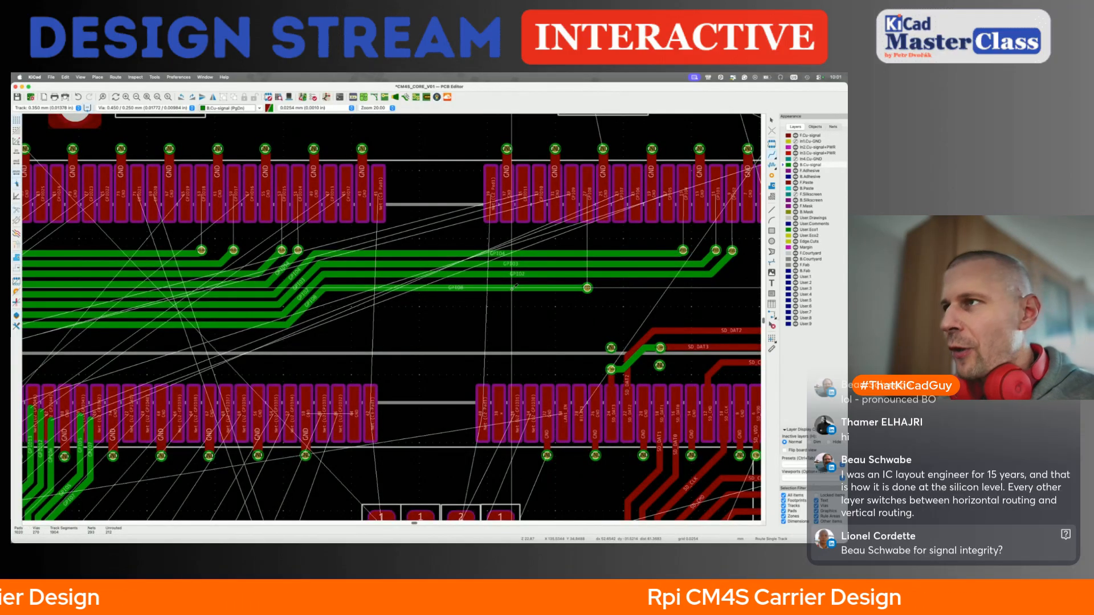
Route the GPIO11 track from the lower pad row alongside GPIO8, through the diagonal jog, to a via below its upper-row pad
{"action": "scroll", "coordinate": [512, 286], "scroll_direction": "down", "scroll_amount": 2}
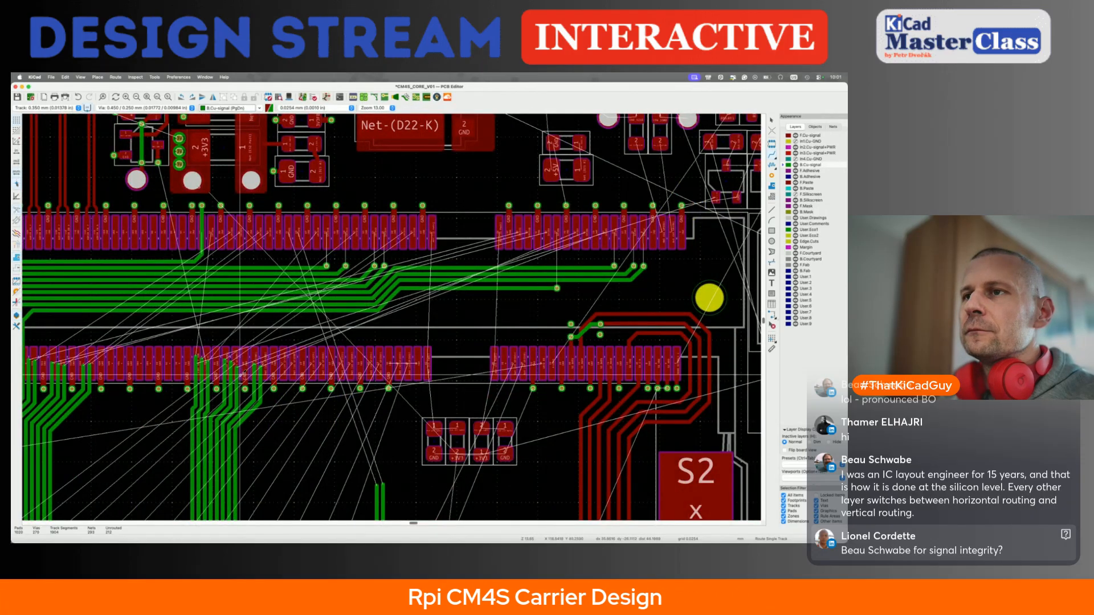
{"action": "scroll", "coordinate": [198, 317], "scroll_direction": "down", "scroll_amount": 3}
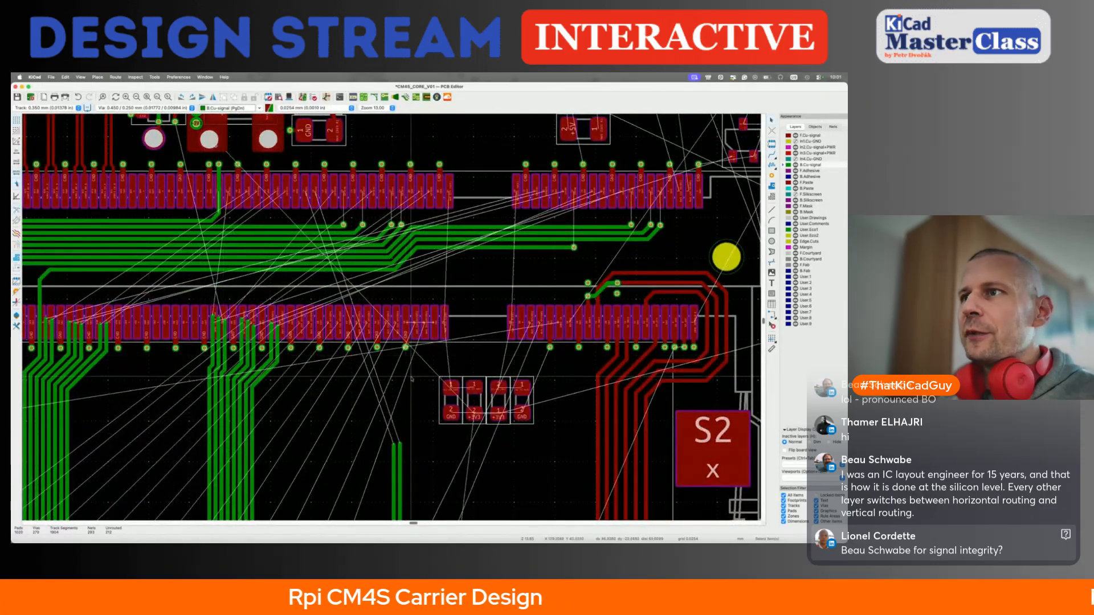
{"action": "scroll", "coordinate": [462, 350], "scroll_direction": "left", "scroll_amount": 5}
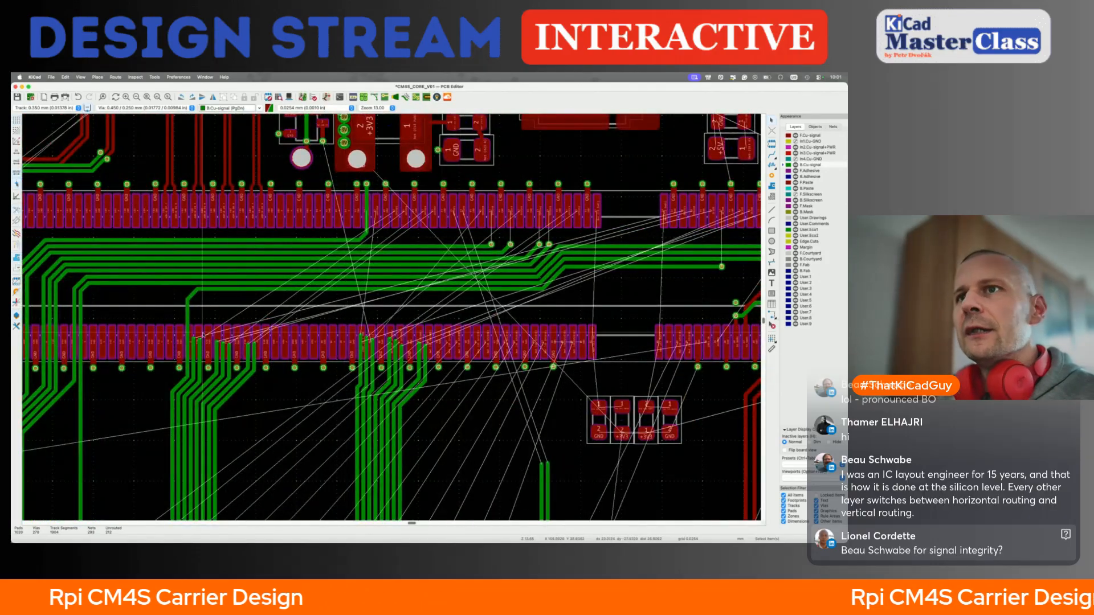
{"action": "scroll", "coordinate": [247, 313], "scroll_direction": "up", "scroll_amount": 2}
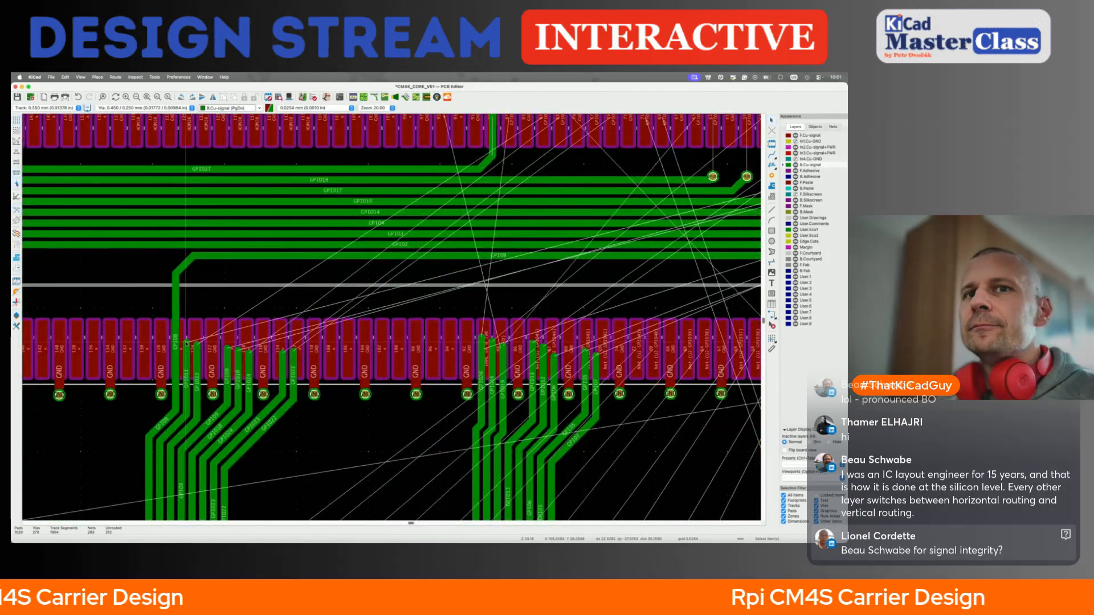
{"action": "key", "text": "x"}
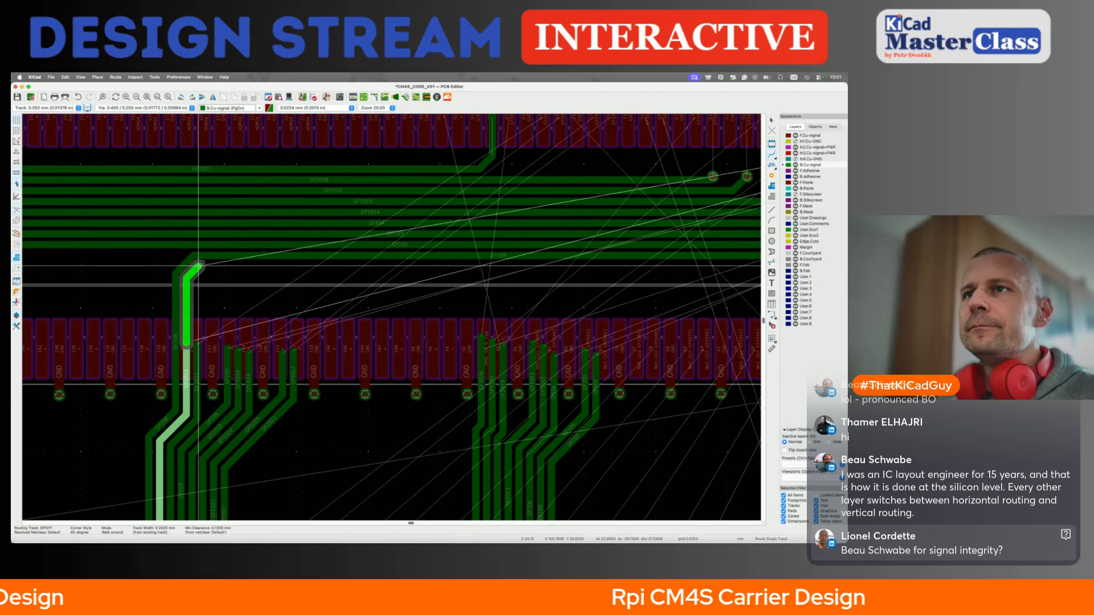
{"action": "scroll", "coordinate": [365, 263], "scroll_direction": "down", "scroll_amount": 2}
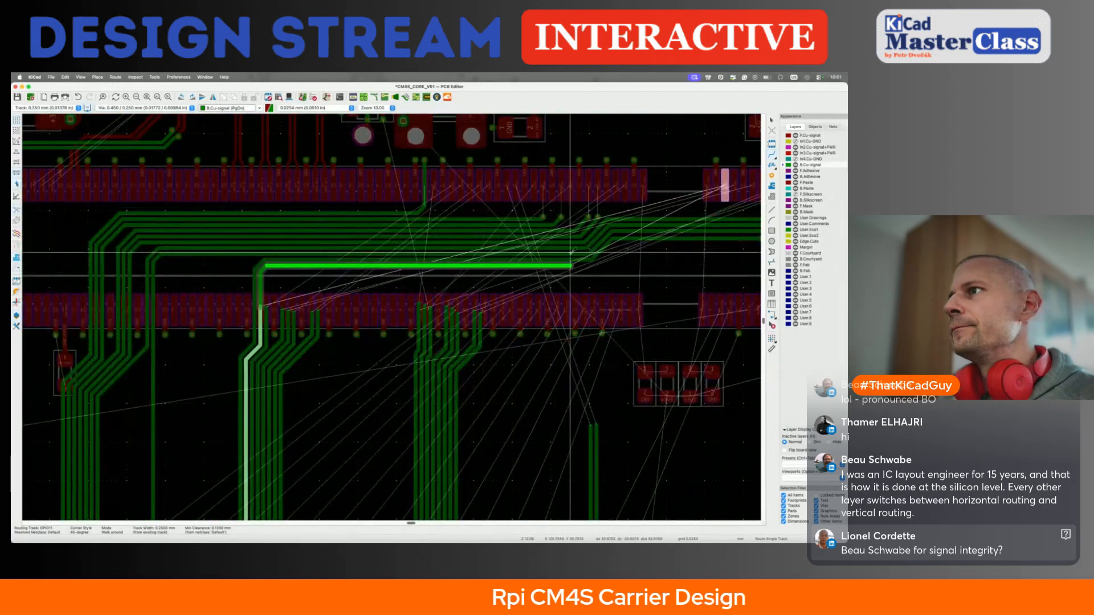
{"action": "left_click", "coordinate": [598, 248]}
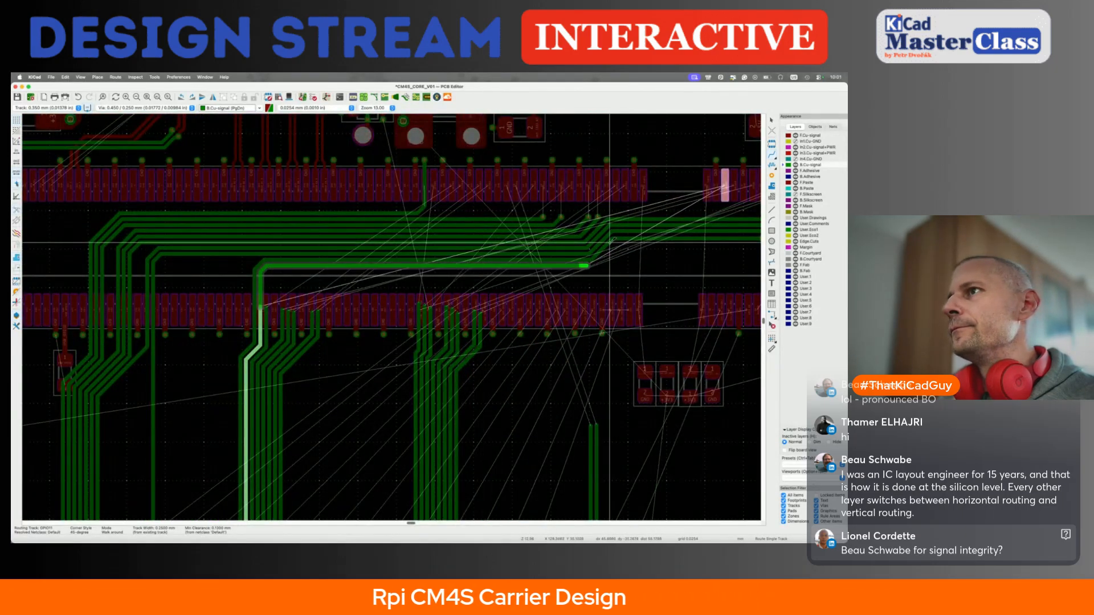
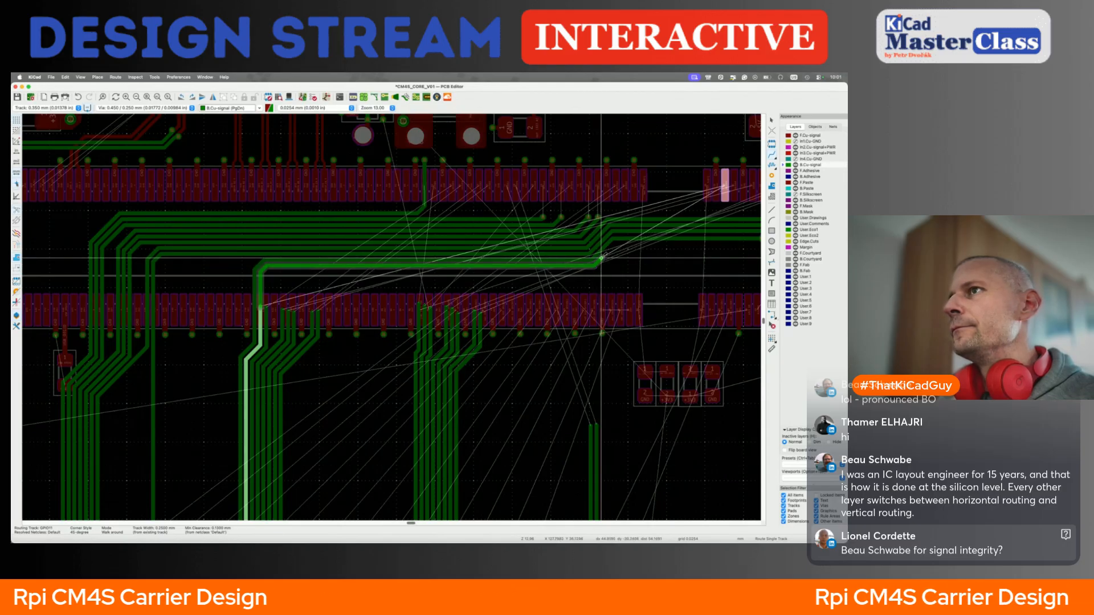
{"action": "left_click", "coordinate": [614, 245]}
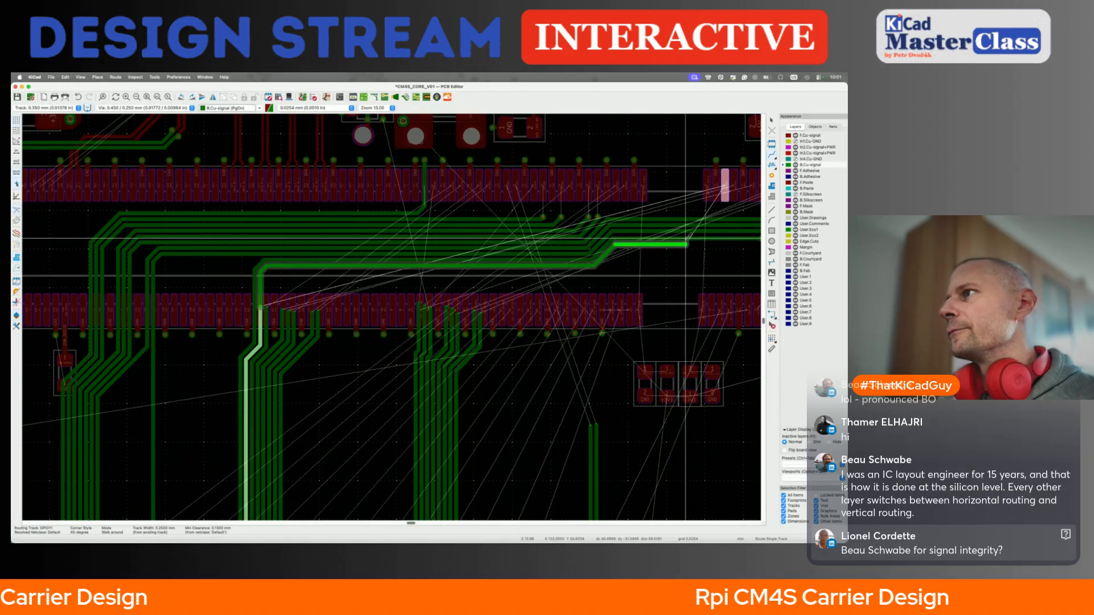
{"action": "scroll", "coordinate": [687, 229], "scroll_direction": "up", "scroll_amount": 1}
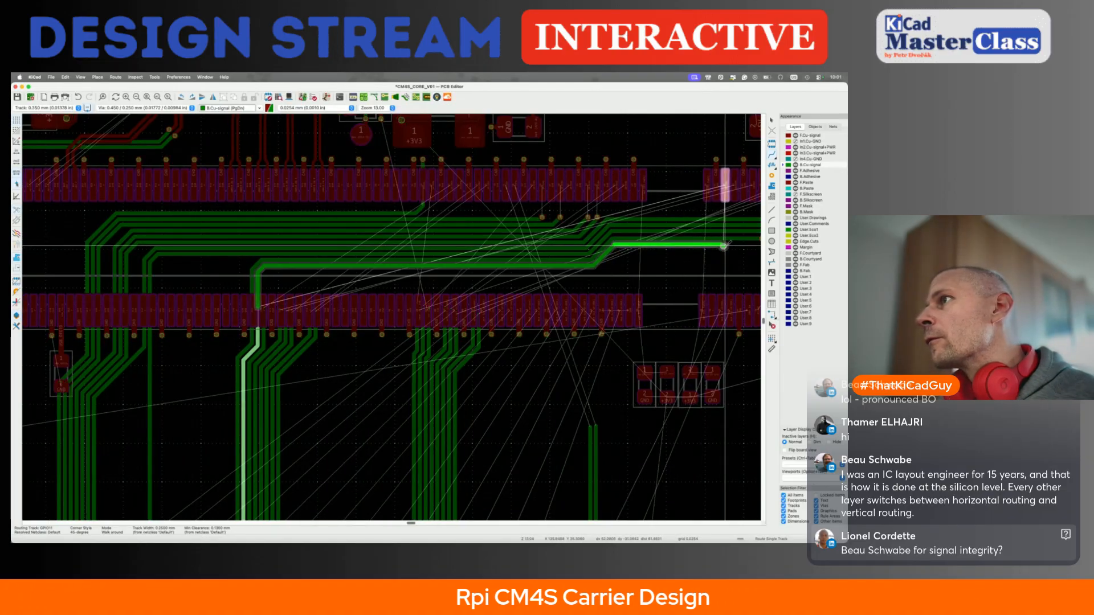
{"action": "double_click", "coordinate": [724, 247]}
{"action": "scroll", "coordinate": [701, 242], "scroll_direction": "up", "scroll_amount": 5}
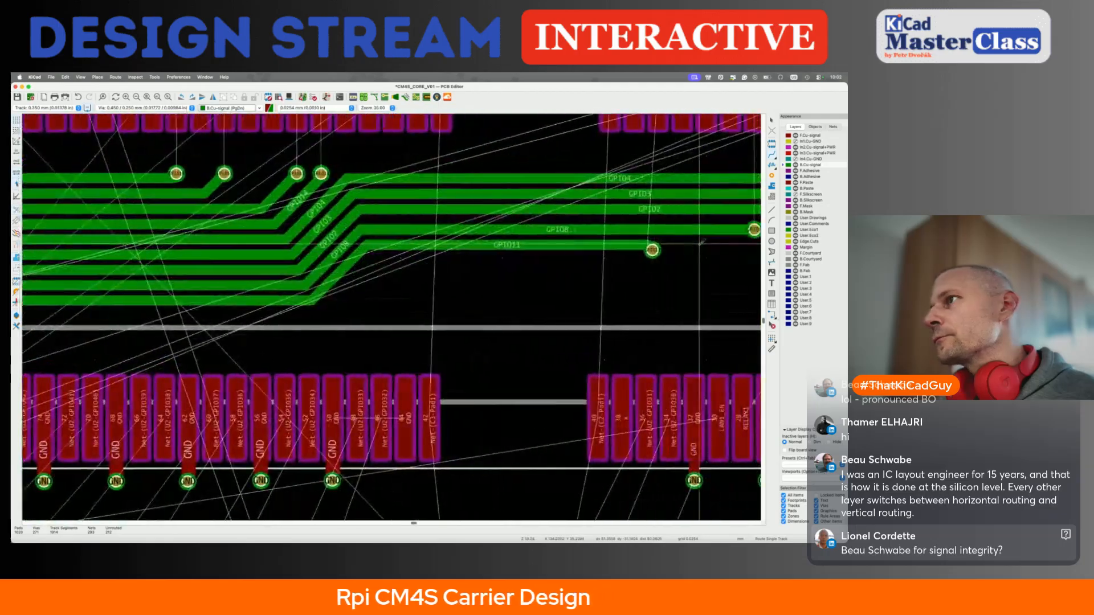
Shift the horizontal GPIO11 segment slightly farther from GPIO8, in line with its end via, and save the board
{"action": "middle_click_drag", "start_coordinate": [701, 242], "coordinate": [686, 242]}
{"action": "left_click_drag", "start_coordinate": [548, 247], "coordinate": [545, 253]}
{"action": "key", "text": "ctrl+s"}
{"action": "scroll", "coordinate": [545, 253], "scroll_direction": "down", "scroll_amount": 6}
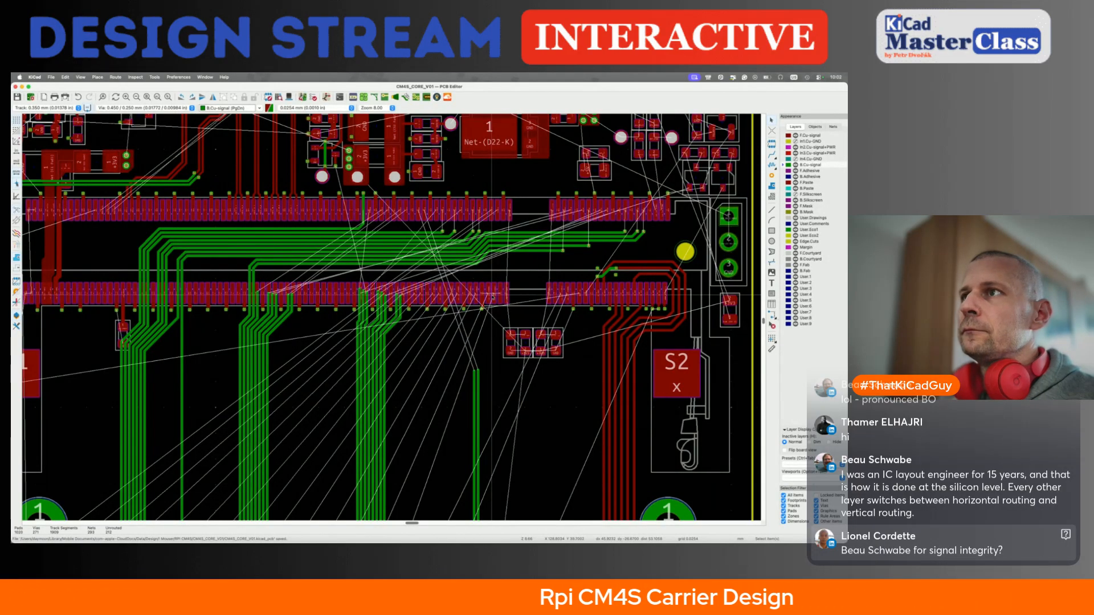
Route the GPIO25 track from the lower pad row alongside GPIO11 to a via directly below its pad in the upper row
{"action": "scroll", "coordinate": [493, 295], "scroll_direction": "down", "scroll_amount": 5}
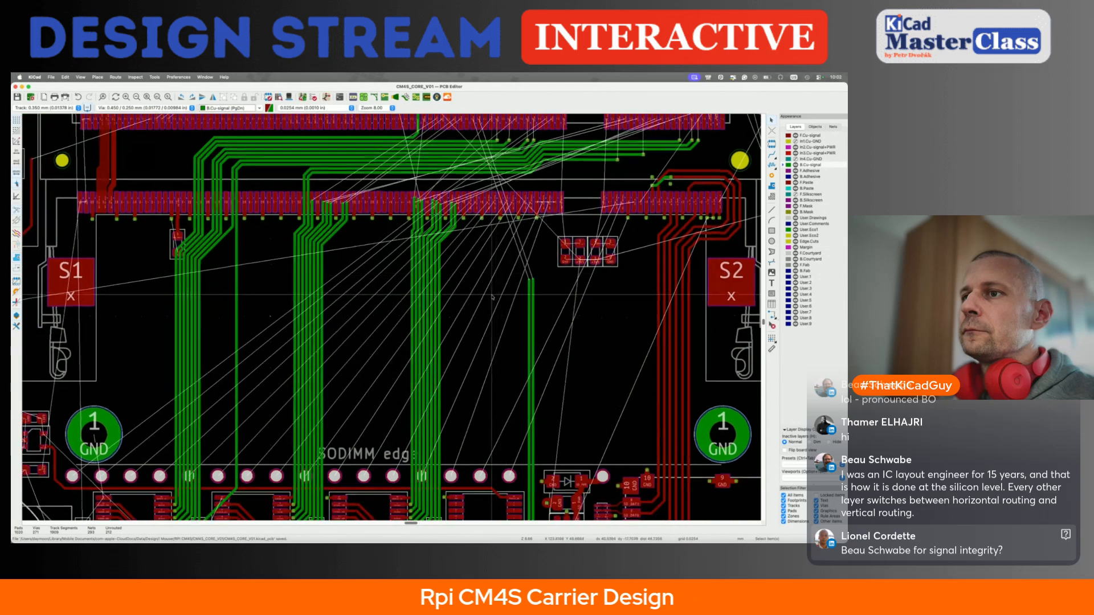
{"action": "scroll", "coordinate": [493, 298], "scroll_direction": "down", "scroll_amount": 1}
{"action": "scroll", "coordinate": [493, 297], "scroll_direction": "up", "scroll_amount": 4}
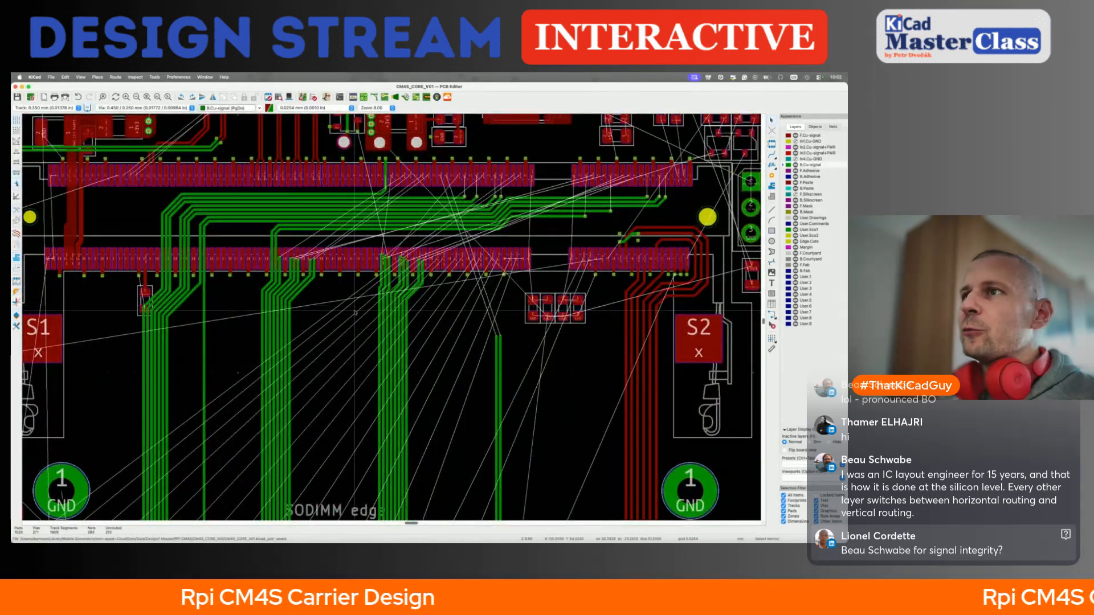
{"action": "scroll", "coordinate": [367, 354], "scroll_direction": "down", "scroll_amount": 5}
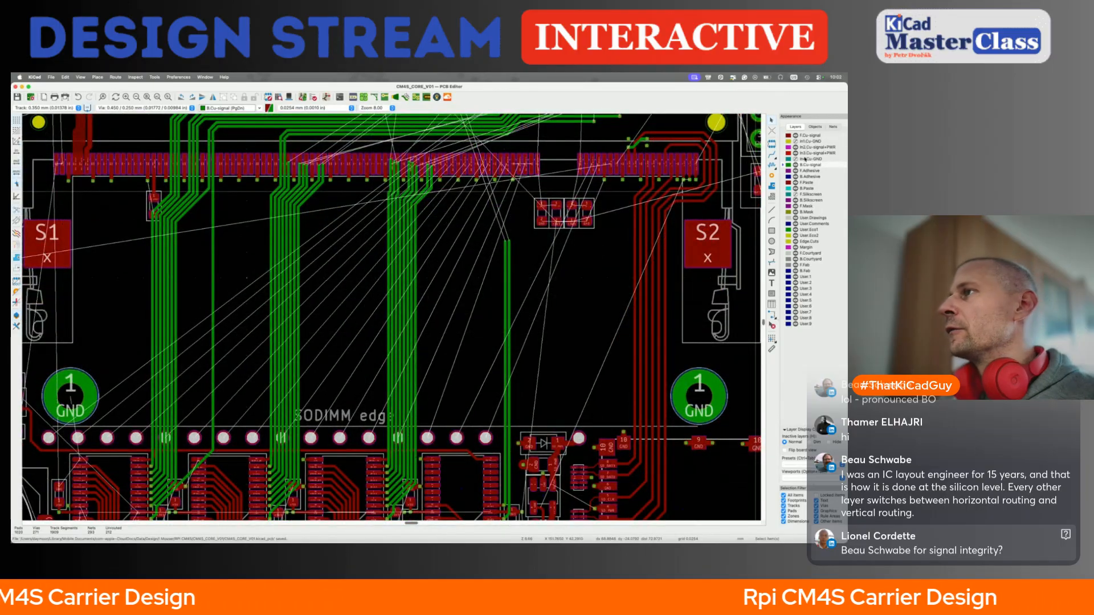
{"action": "scroll", "coordinate": [342, 315], "scroll_direction": "up", "scroll_amount": 8}
{"action": "scroll", "coordinate": [342, 315], "scroll_direction": "up", "scroll_amount": 5}
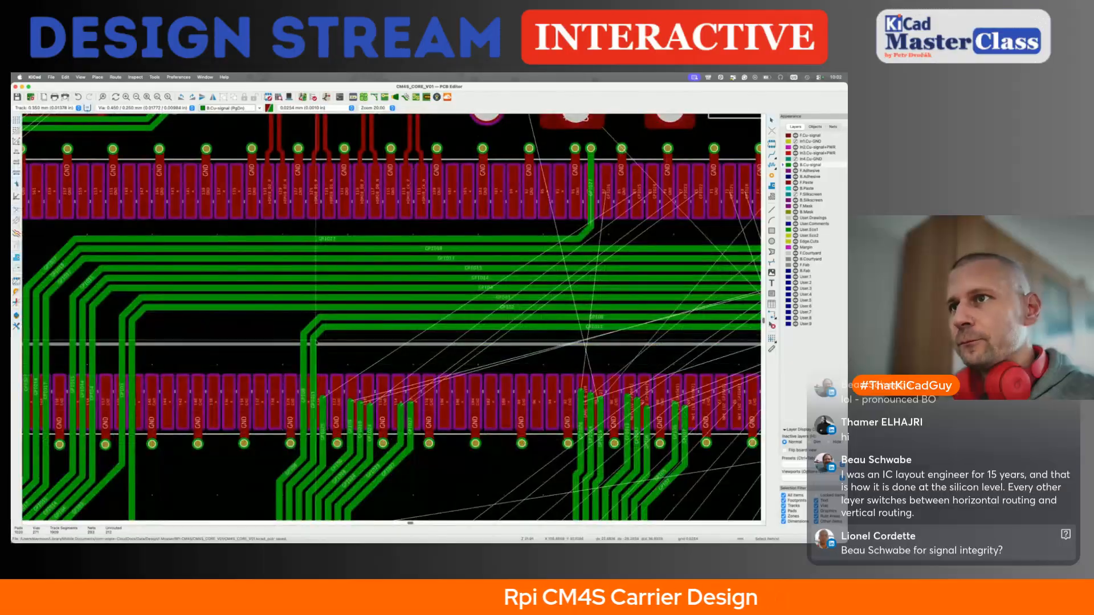
{"action": "left_click_drag", "start_coordinate": [317, 335], "coordinate": [327, 341]}
{"action": "key", "text": "x"}
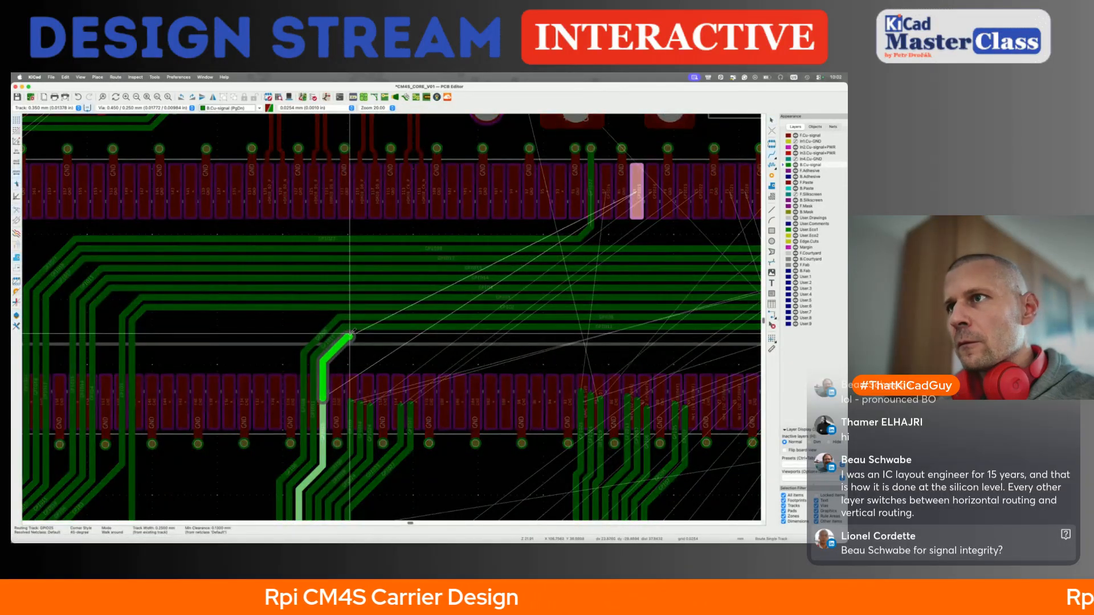
{"action": "key", "text": "v"}
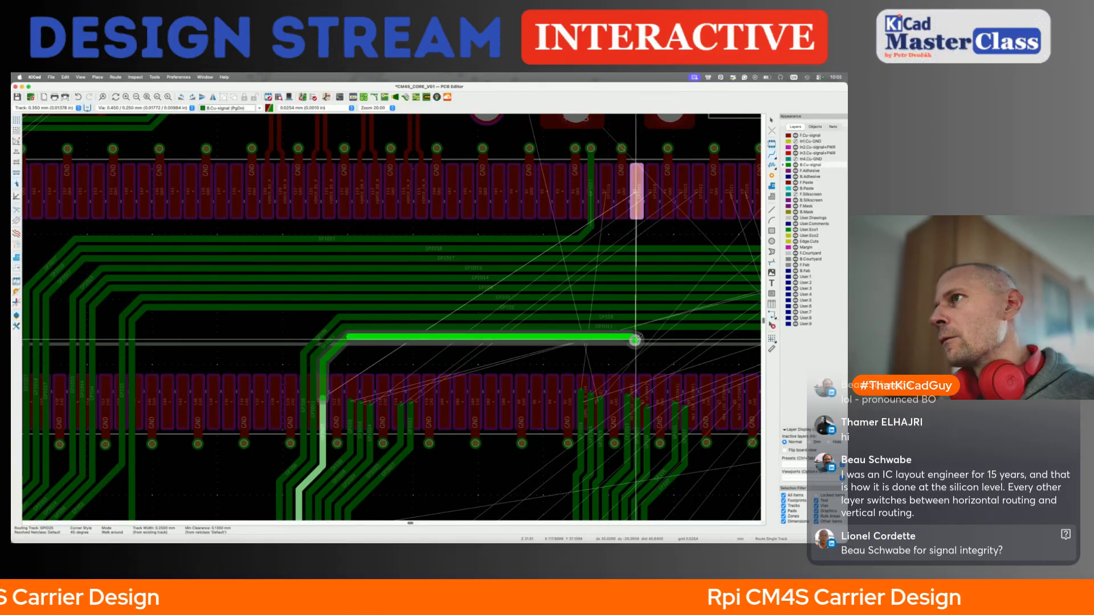
{"action": "key", "text": "Escape"}
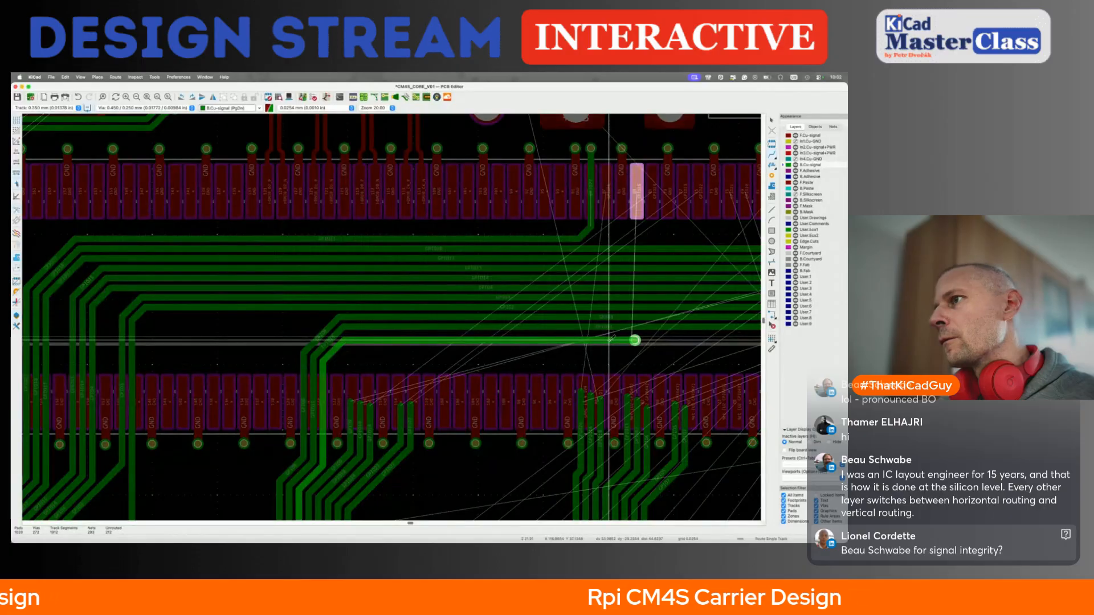
Route GPIO9 from the lower pad row below GPIO25 and through the diagonal jogs to a via below its upper-row pad, straightening its first bend
{"action": "middle_click_drag", "start_coordinate": [381, 396], "coordinate": [301, 364]}
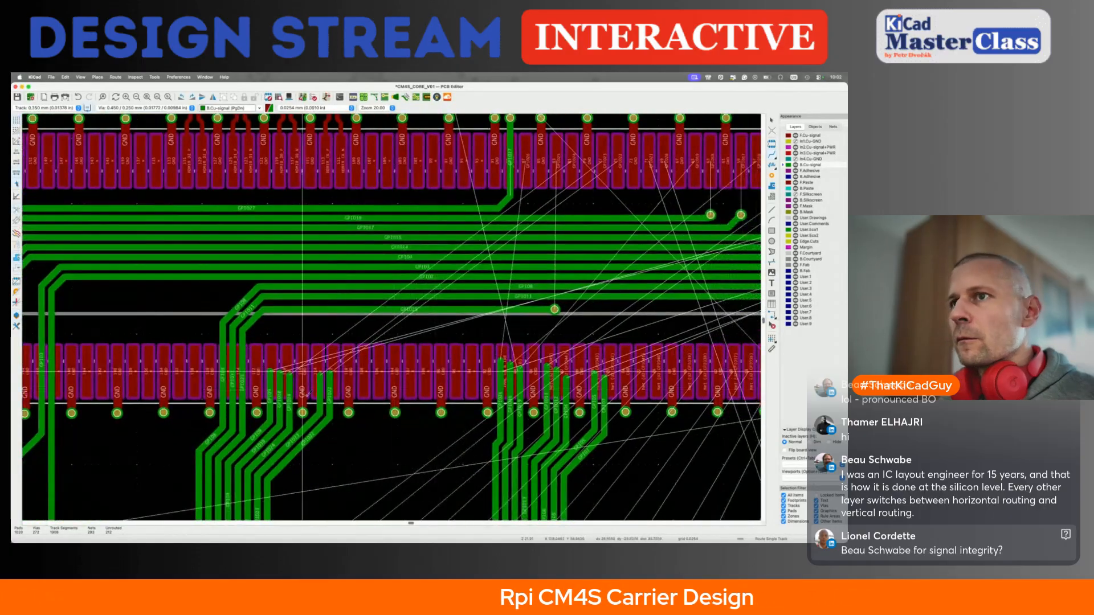
{"action": "left_click", "coordinate": [269, 370]}
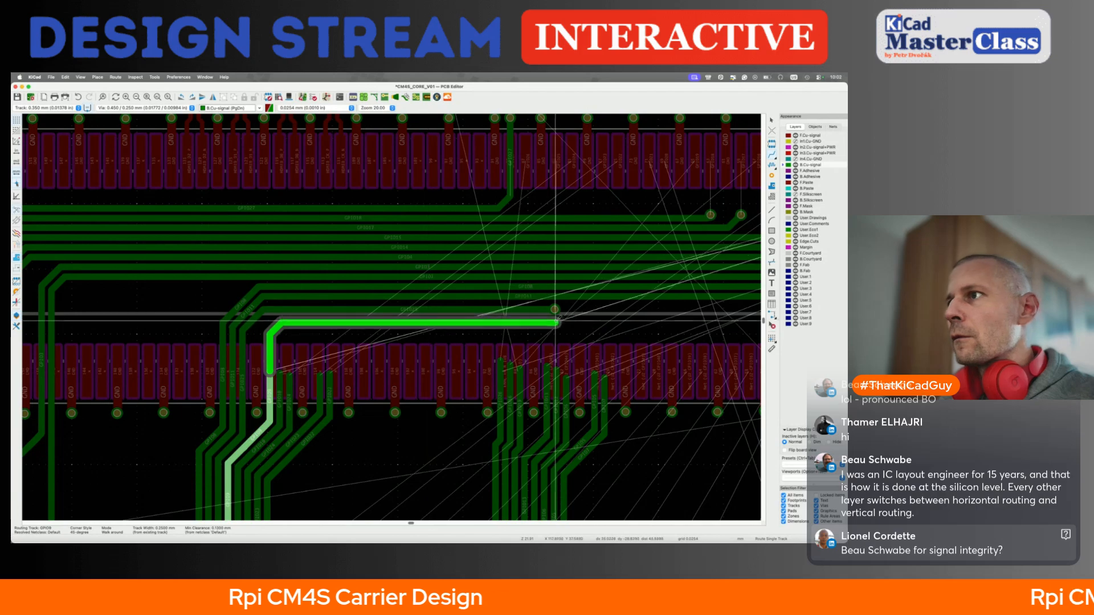
{"action": "left_click", "coordinate": [554, 320]}
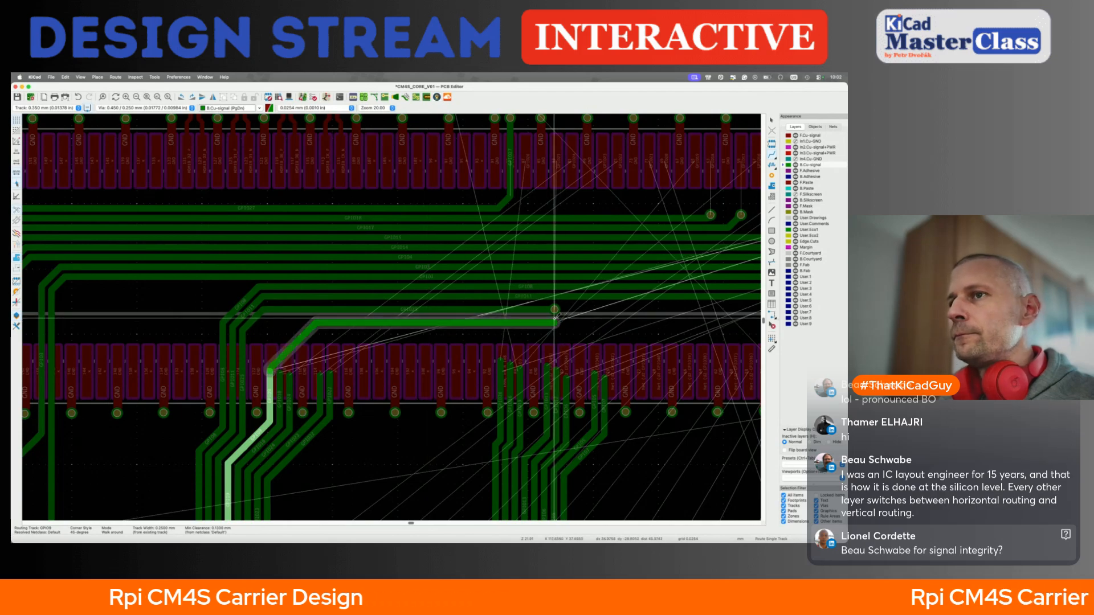
{"action": "scroll", "coordinate": [554, 321], "scroll_direction": "down", "scroll_amount": 5}
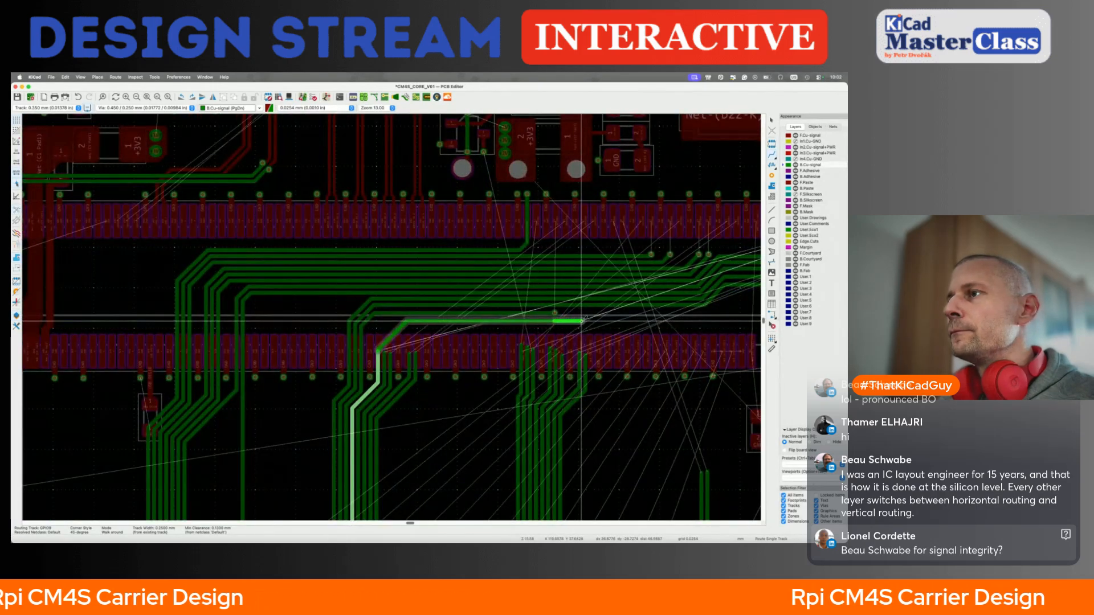
{"action": "scroll", "coordinate": [400, 325], "scroll_direction": "up", "scroll_amount": 3}
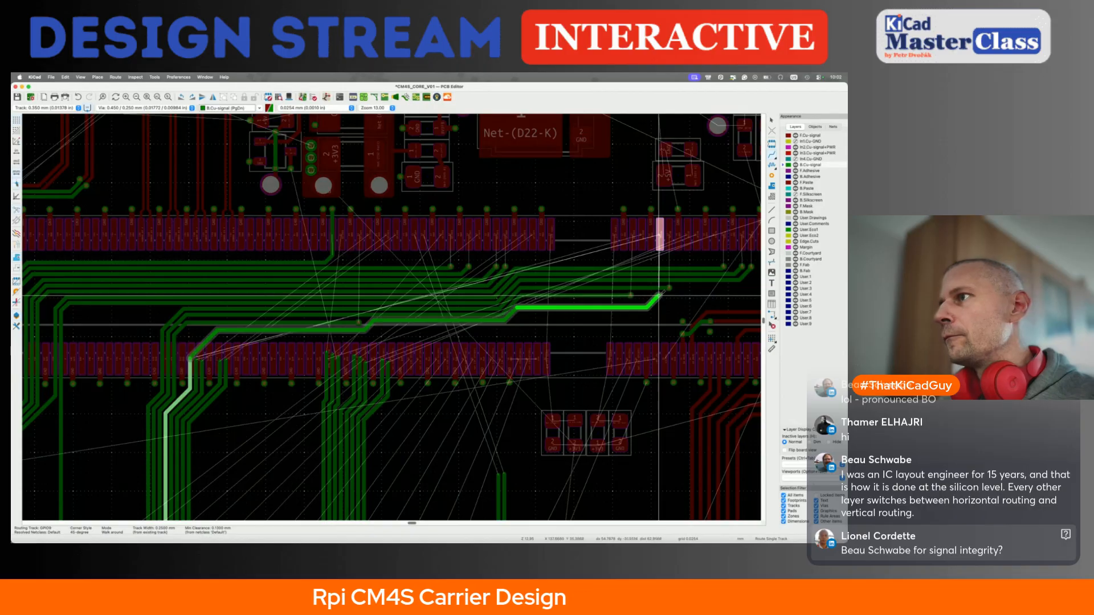
{"action": "scroll", "coordinate": [659, 294], "scroll_direction": "up", "scroll_amount": 3}
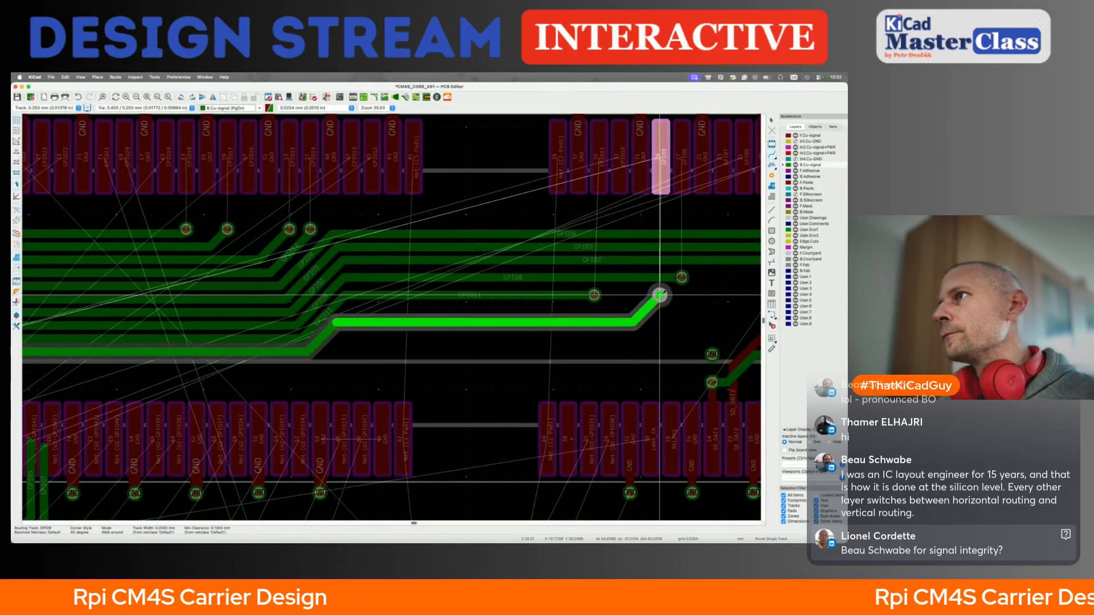
{"action": "left_click", "coordinate": [659, 295]}
{"action": "left_click_drag", "start_coordinate": [594, 311], "coordinate": [592, 315]}
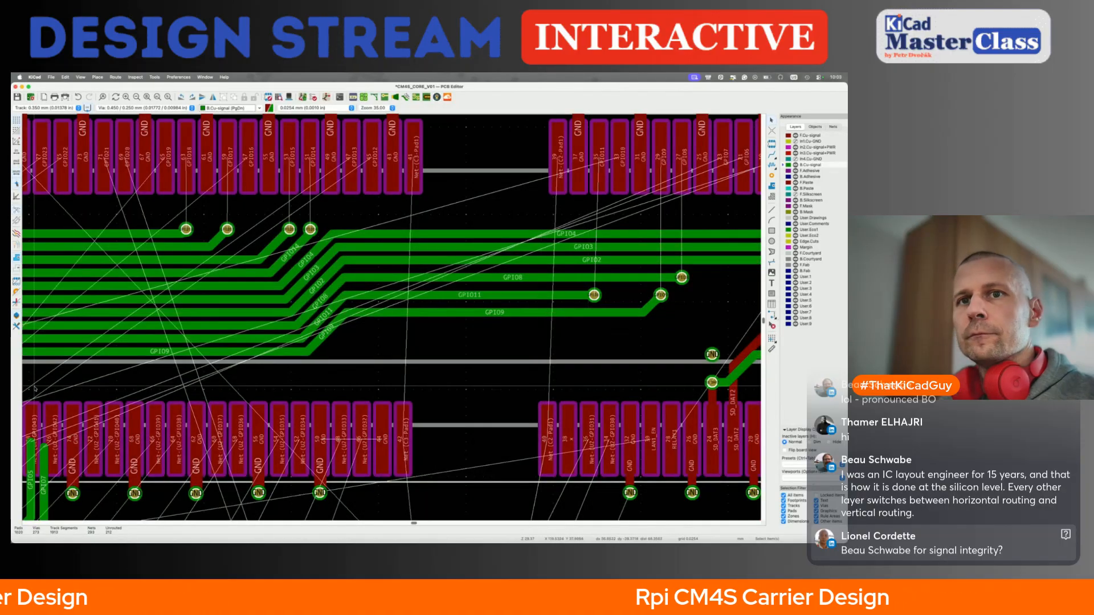
{"action": "scroll", "coordinate": [653, 313], "scroll_direction": "down", "scroll_amount": 4}
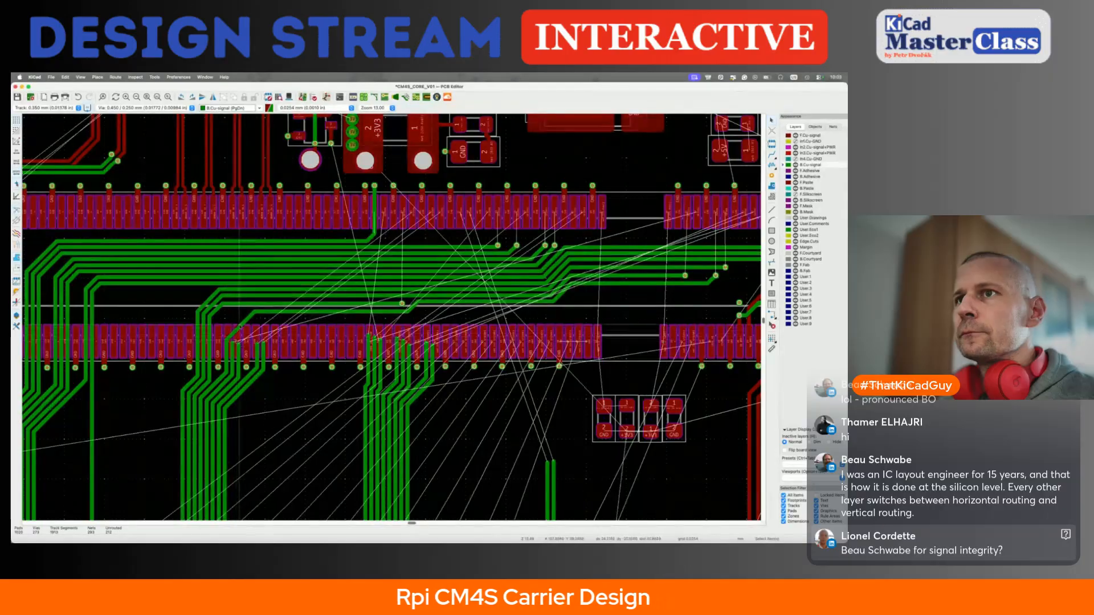
{"action": "left_click_drag", "start_coordinate": [242, 324], "coordinate": [232, 324]}
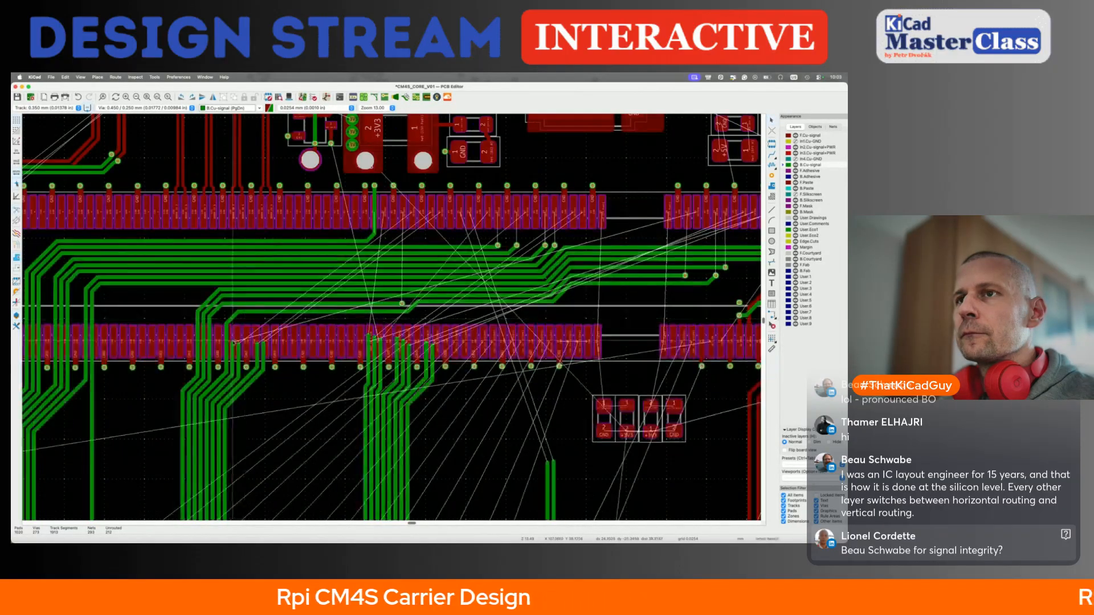
Route the GPIO10 track from the lower pad row alongside GPIO9 to a via below its upper-row pad, and save the board
{"action": "key", "text": "x"}
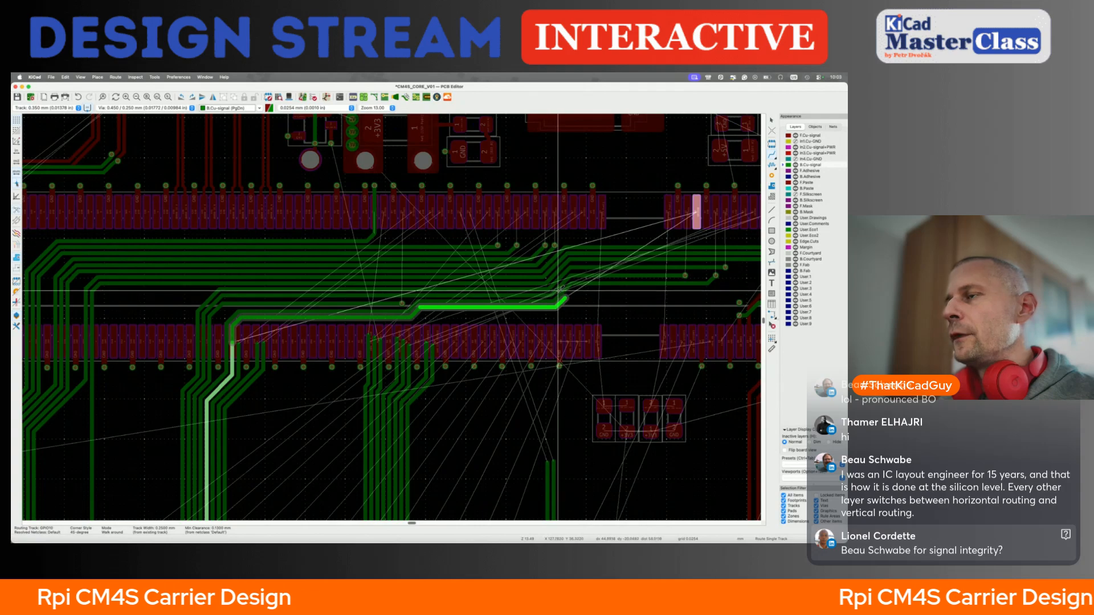
{"action": "left_click", "coordinate": [564, 290]}
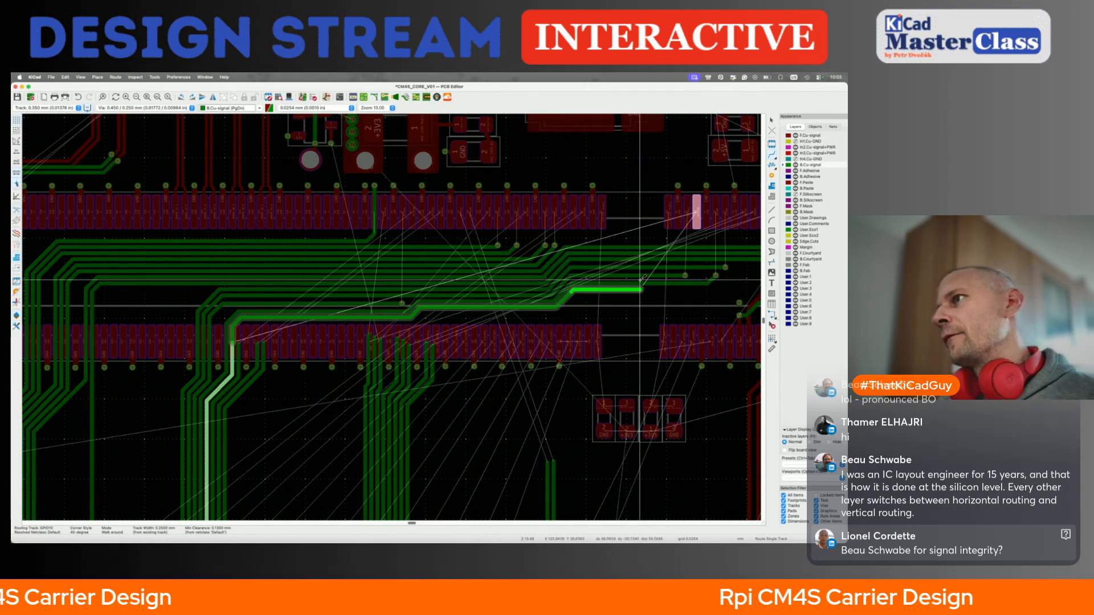
{"action": "left_click", "coordinate": [693, 292]}
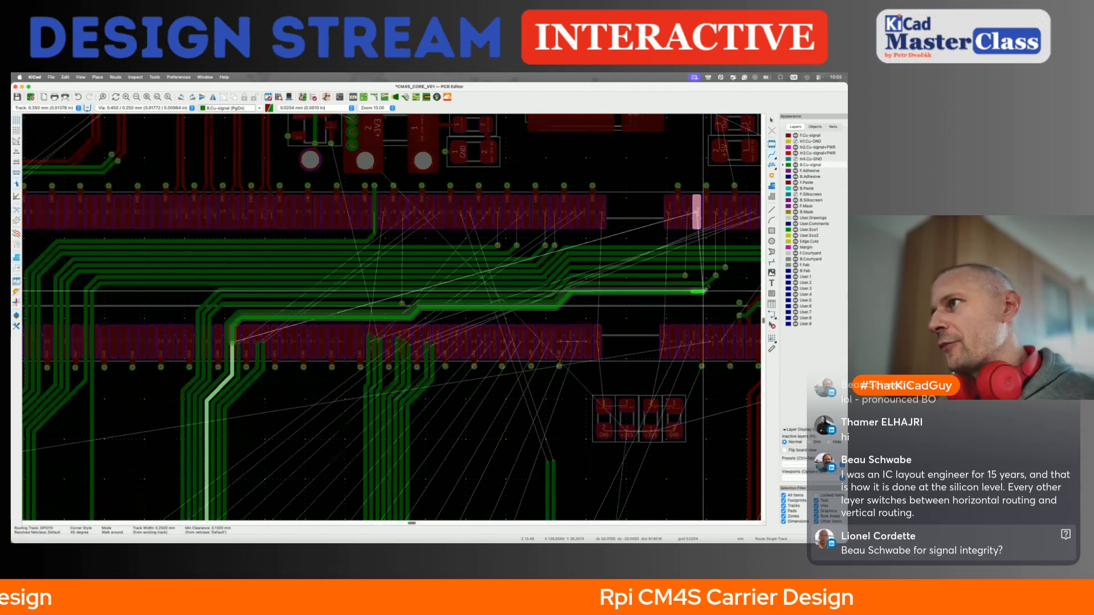
{"action": "key", "text": "Escape"}
{"action": "scroll", "coordinate": [703, 291], "scroll_direction": "up", "scroll_amount": 2}
{"action": "middle_click_drag", "start_coordinate": [704, 289], "coordinate": [596, 306]}
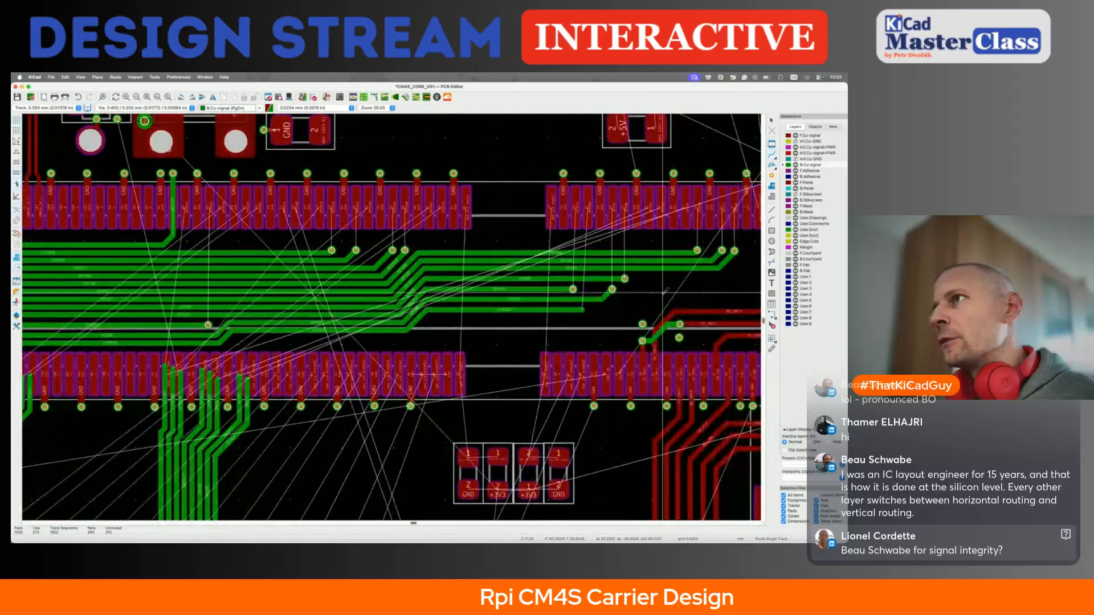
{"action": "left_click", "coordinate": [583, 309]}
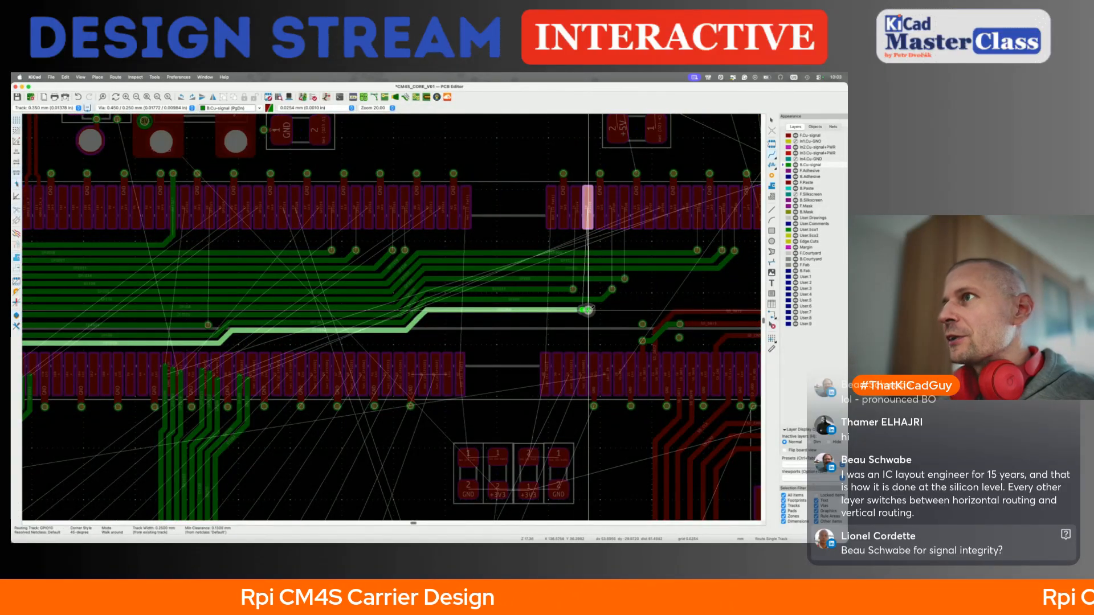
{"action": "key", "text": "Escape"}
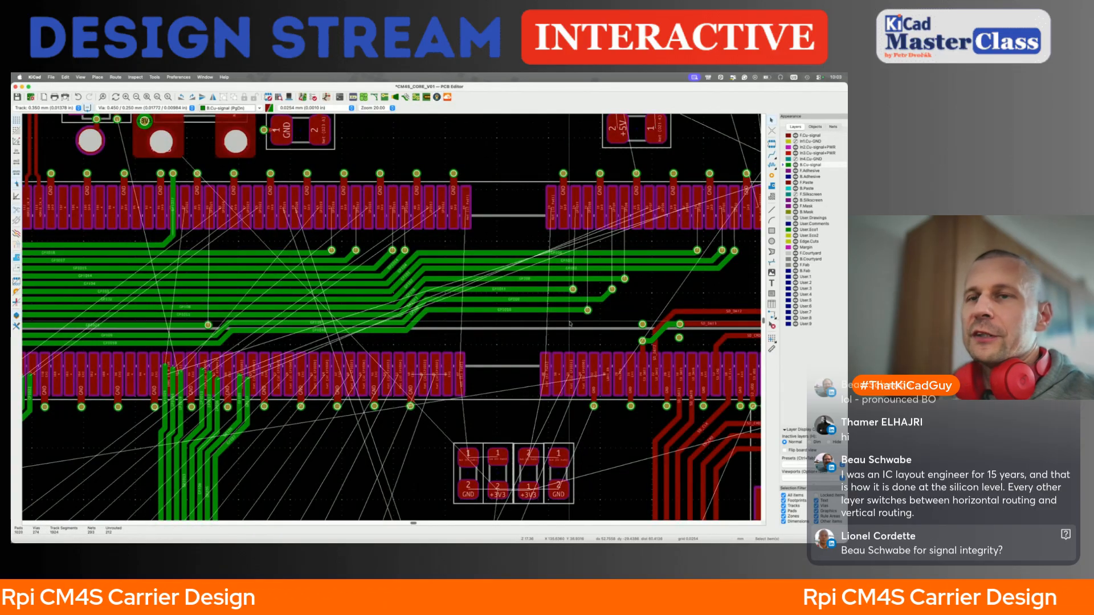
{"action": "key", "text": "ctrl+s"}
Route the GPIO24 track from the lower pad row horizontally below GPIO10, ending it at the diagonal jog past the GPIO25 via
{"action": "scroll", "coordinate": [569, 323], "scroll_direction": "down", "scroll_amount": 4}
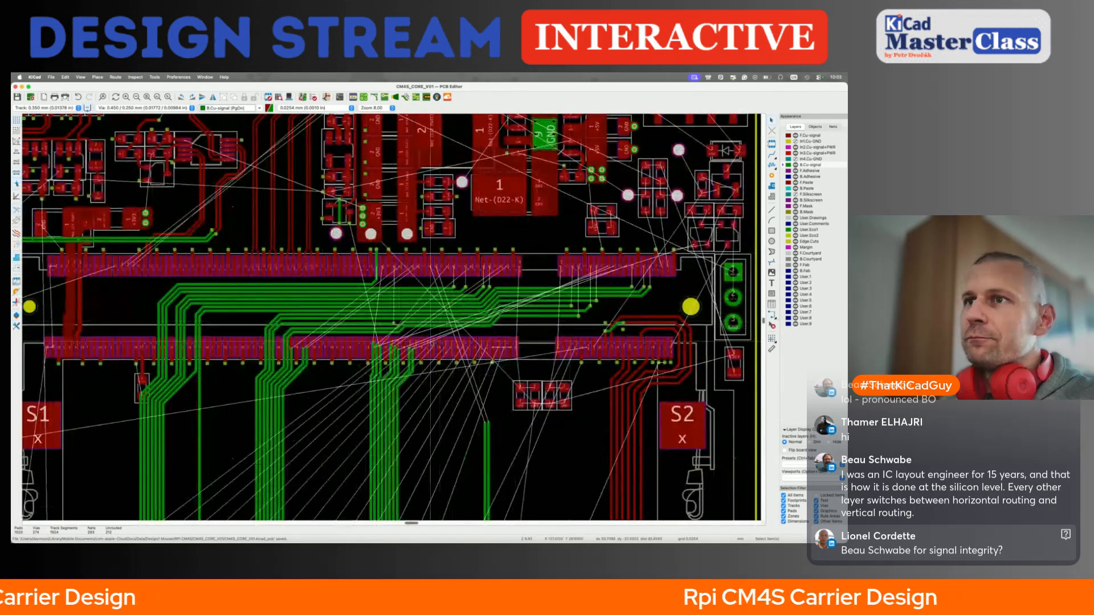
{"action": "scroll", "coordinate": [310, 357], "scroll_direction": "up", "scroll_amount": 4}
{"action": "left_click_drag", "start_coordinate": [246, 291], "coordinate": [254, 288]}
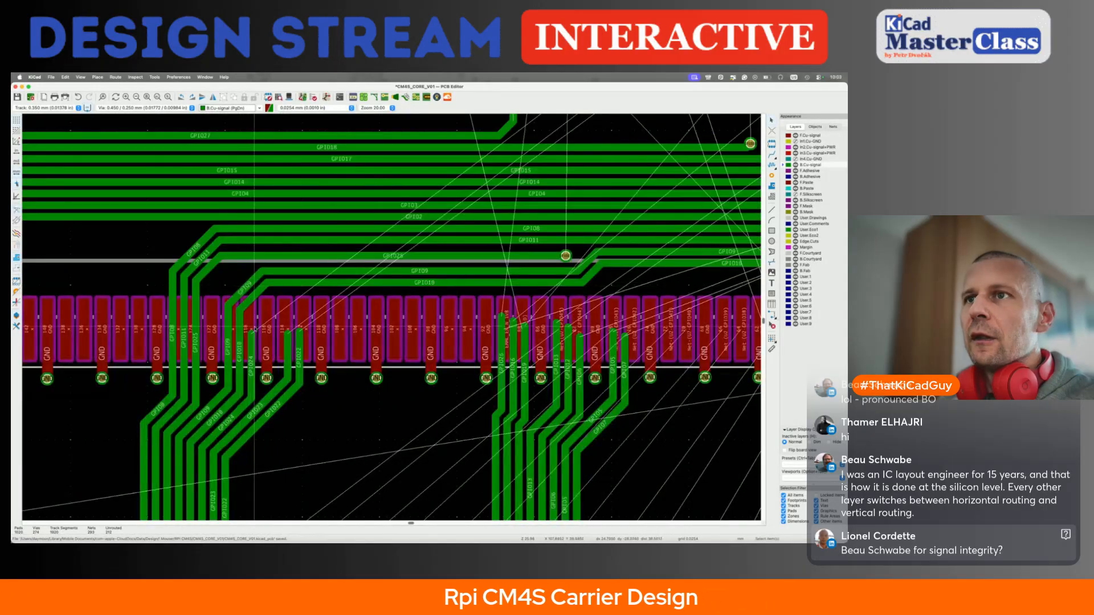
{"action": "key", "text": "x"}
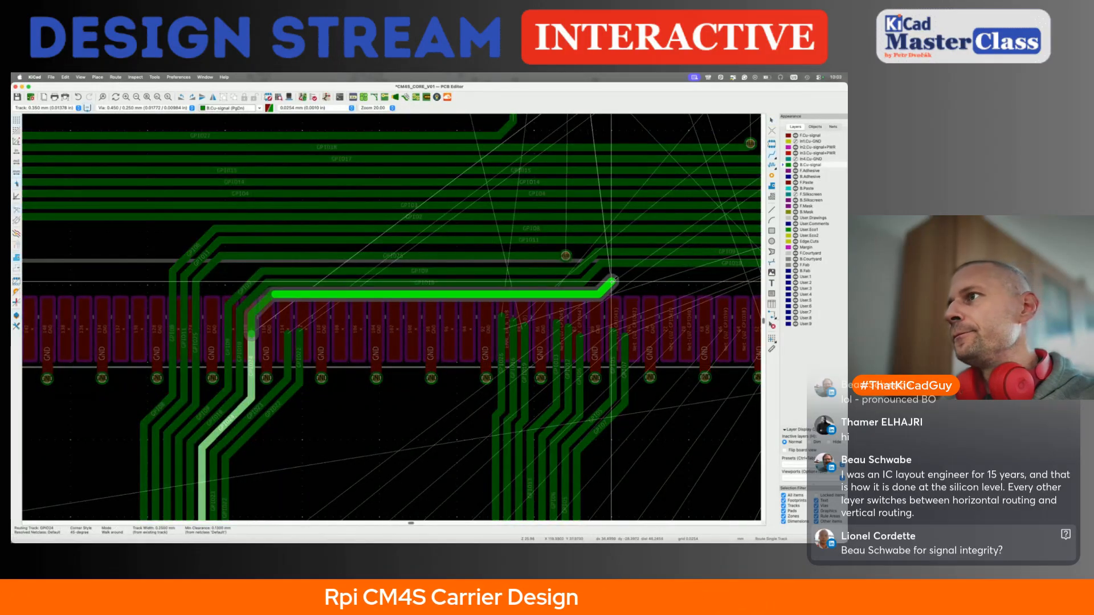
{"action": "scroll", "coordinate": [596, 280], "scroll_direction": "down", "scroll_amount": 3}
{"action": "double_click", "coordinate": [594, 281]}
{"action": "scroll", "coordinate": [595, 281], "scroll_direction": "up", "scroll_amount": 5}
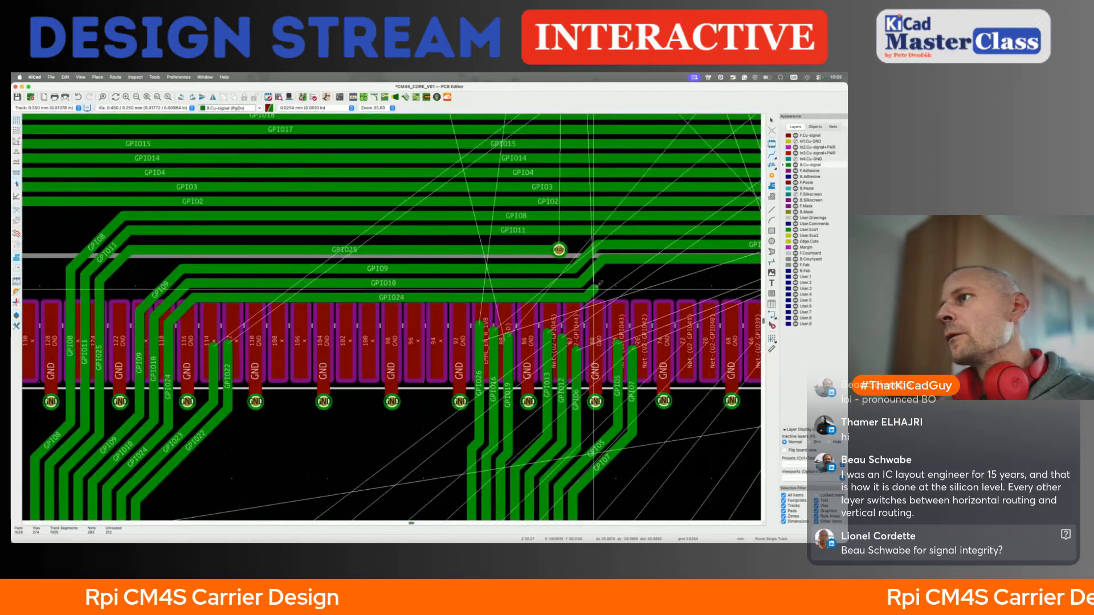
Shift the horizontal GPIO18 segment up past the GPIO27 bend, close beneath the upper pad row
{"action": "scroll", "coordinate": [596, 281], "scroll_direction": "down", "scroll_amount": 4}
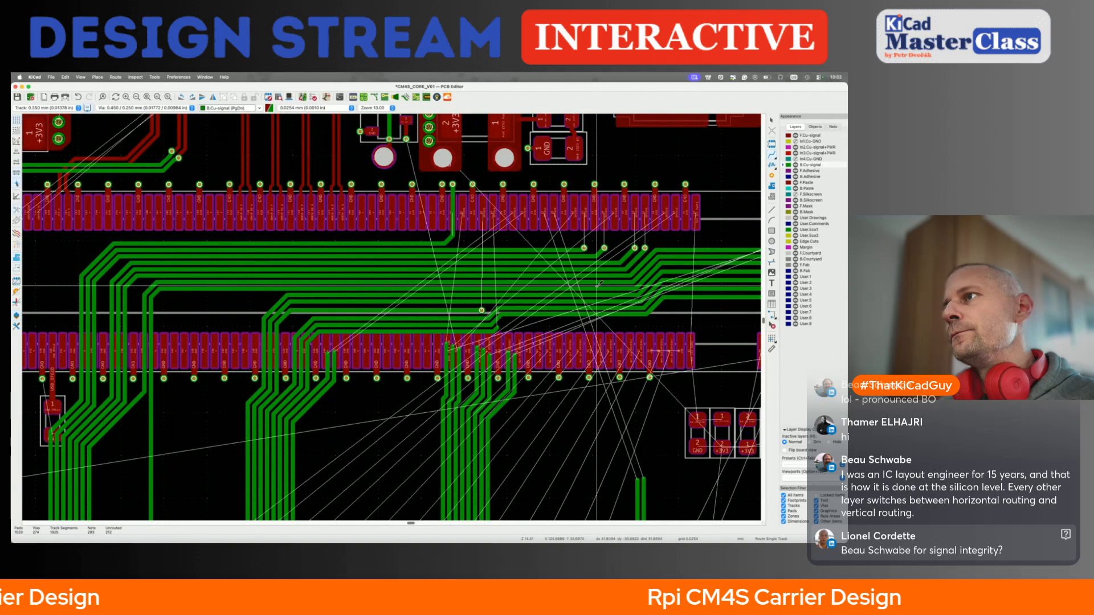
{"action": "scroll", "coordinate": [598, 283], "scroll_direction": "up", "scroll_amount": 5}
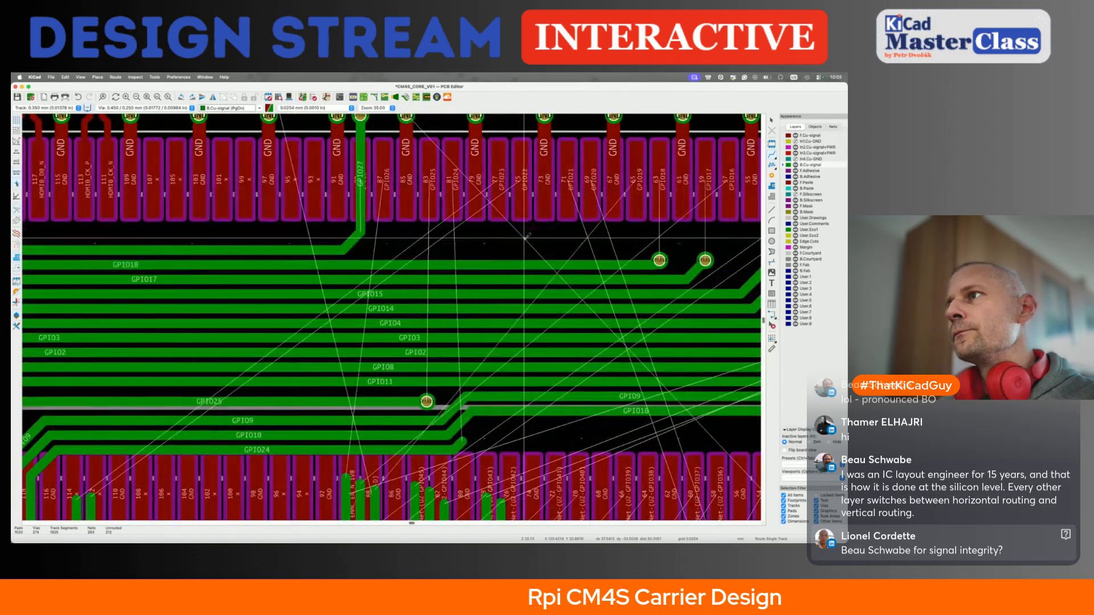
{"action": "left_click_drag", "start_coordinate": [527, 254], "coordinate": [529, 242]}
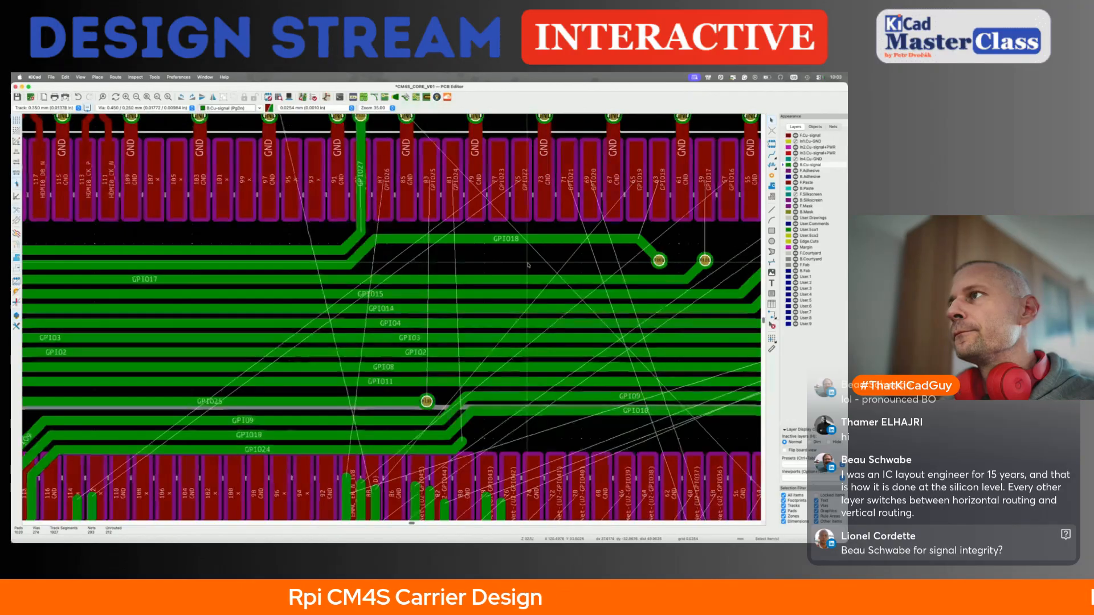
Move the GPIO18 and GPIO17 vias above their upper-row pads, and shift GPIO18's horizontal segment up across the pad row
{"action": "scroll", "coordinate": [529, 265], "scroll_direction": "down", "scroll_amount": 3}
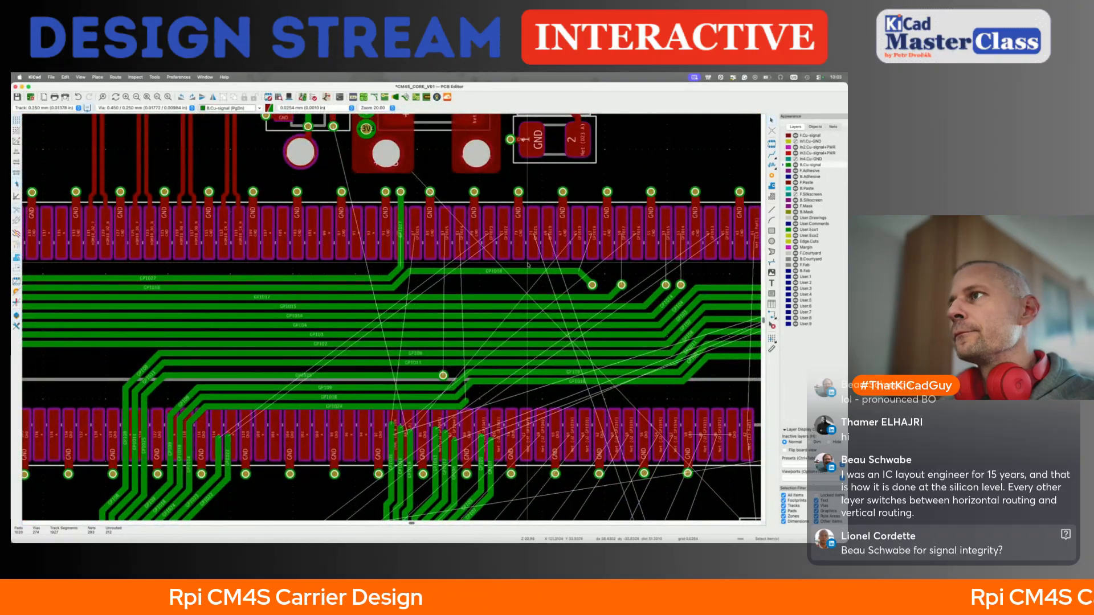
{"action": "left_click_drag", "start_coordinate": [592, 284], "coordinate": [593, 192]}
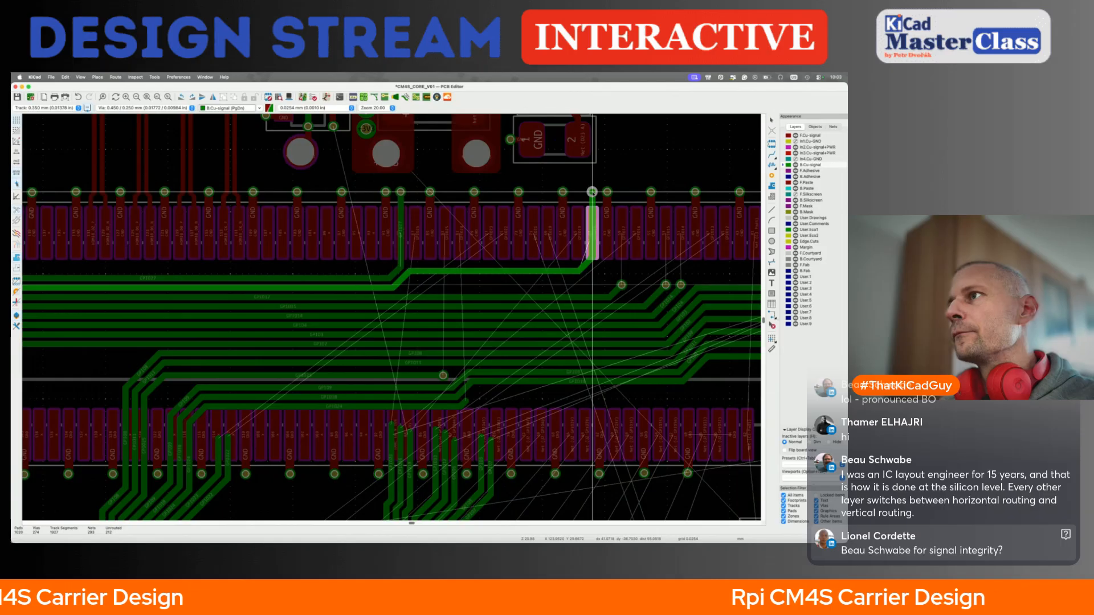
{"action": "left_click", "coordinate": [592, 192]}
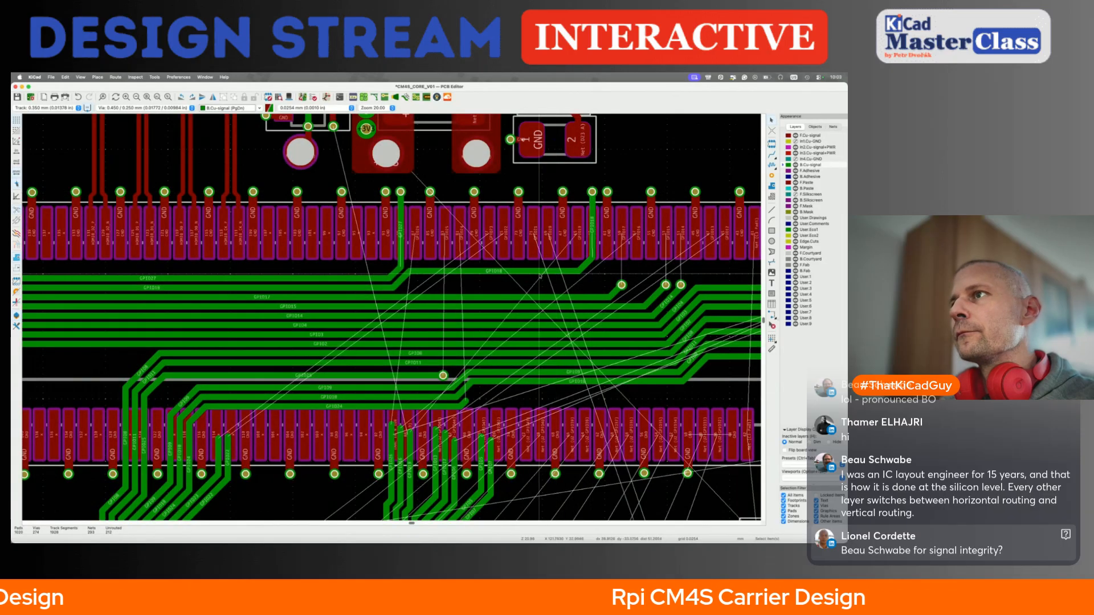
{"action": "left_click_drag", "start_coordinate": [531, 273], "coordinate": [419, 224]}
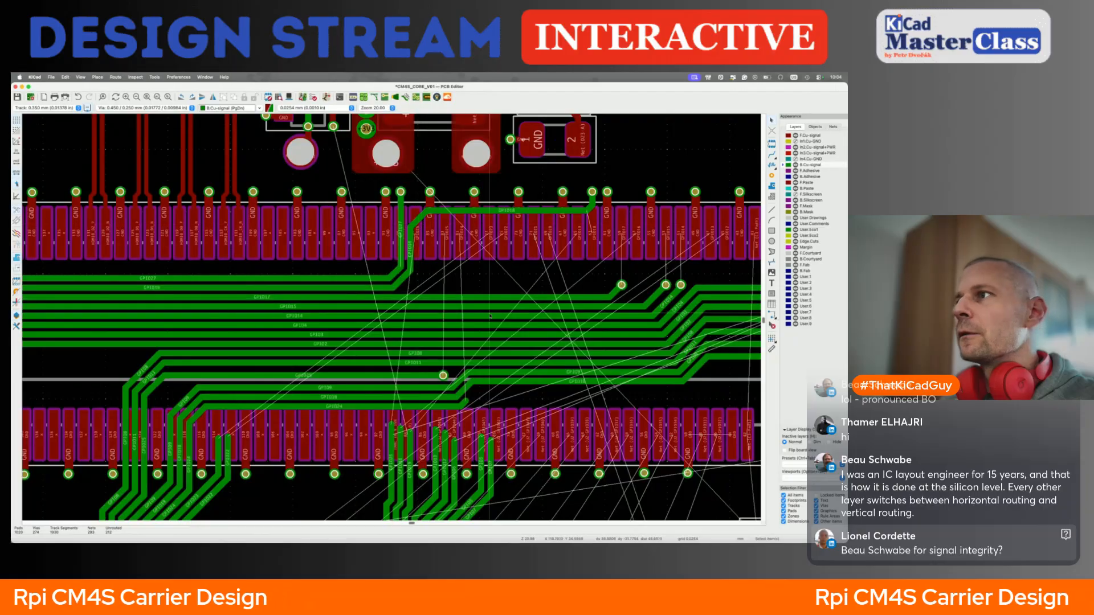
{"action": "left_click_drag", "start_coordinate": [622, 285], "coordinate": [622, 192]}
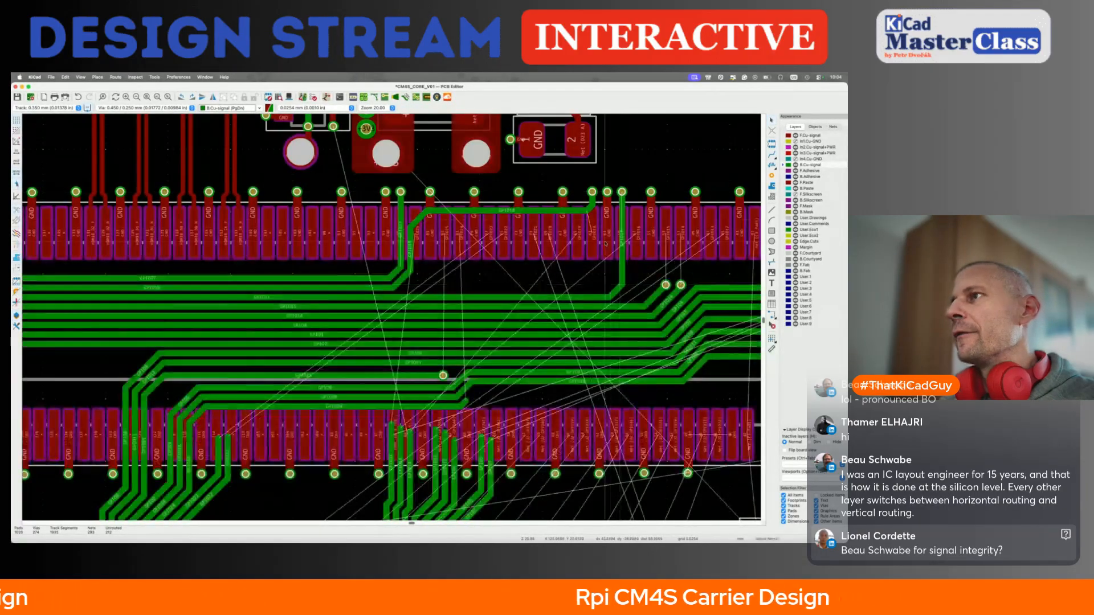
Shift GPIO17's horizontal segment up into the upper pad row directly beneath GPIO18, with its diagonal running alongside the GPIO18 diagonal
{"action": "left_click_drag", "start_coordinate": [614, 293], "coordinate": [462, 271]}
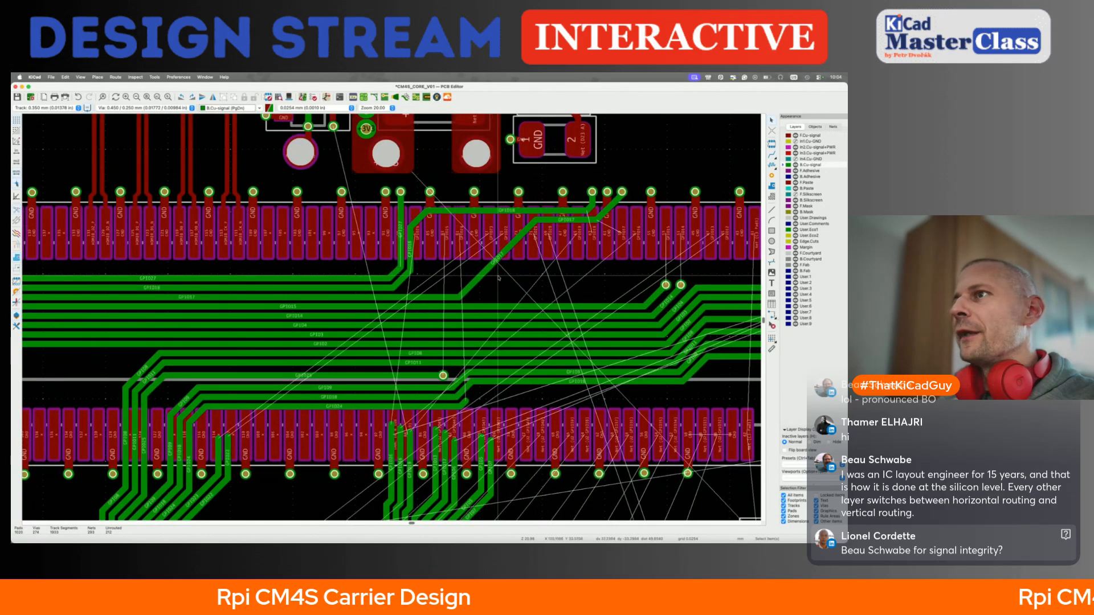
{"action": "left_click_drag", "start_coordinate": [462, 271], "coordinate": [455, 231]}
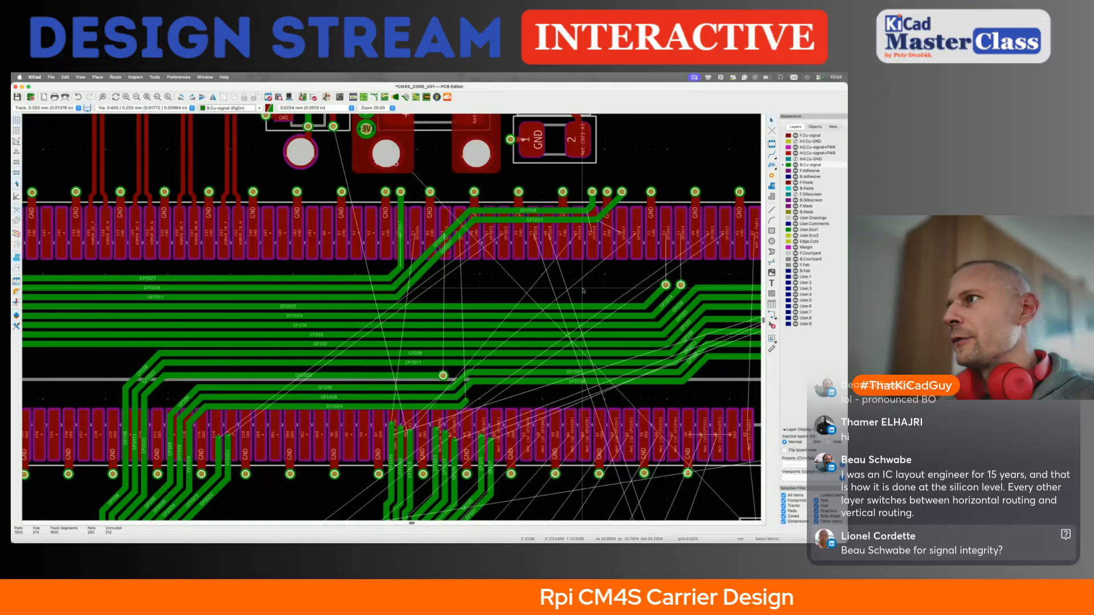
Move the GPIO15 via above its upper-row pad and shift its horizontal segment up into the pad row beneath GPIO17
{"action": "left_click_drag", "start_coordinate": [666, 285], "coordinate": [666, 193]}
{"action": "left_click_drag", "start_coordinate": [631, 306], "coordinate": [619, 262]}
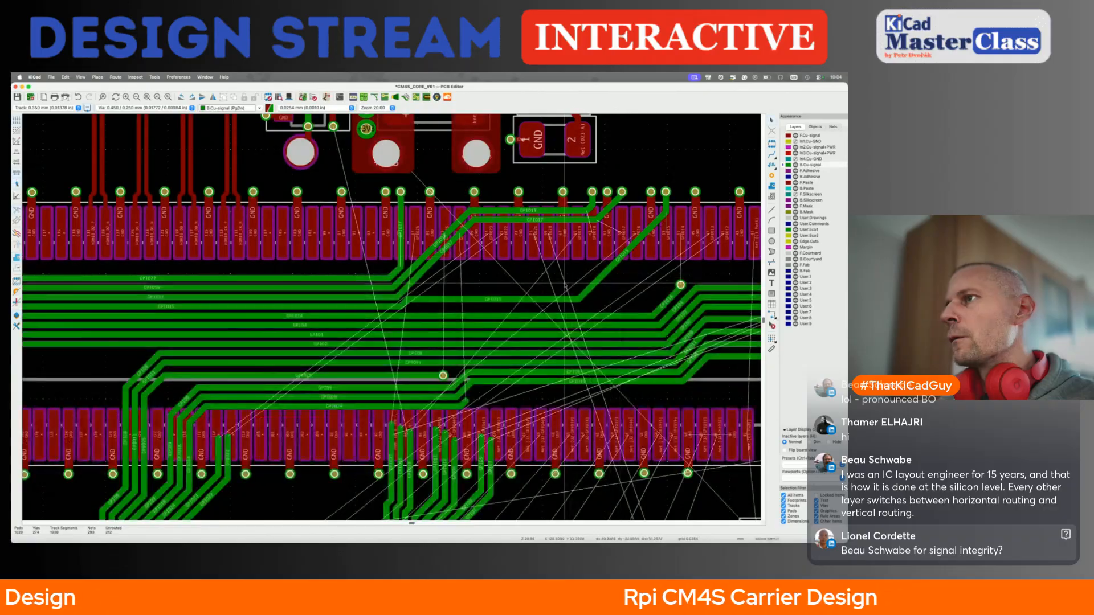
{"action": "left_click_drag", "start_coordinate": [568, 299], "coordinate": [615, 214]}
Move the GPIO14 via above its upper-row pad, level with the neighbouring GND and GPIO15 vias
{"action": "left_click_drag", "start_coordinate": [681, 286], "coordinate": [681, 190]}
{"action": "key", "text": "ctrl+z"}
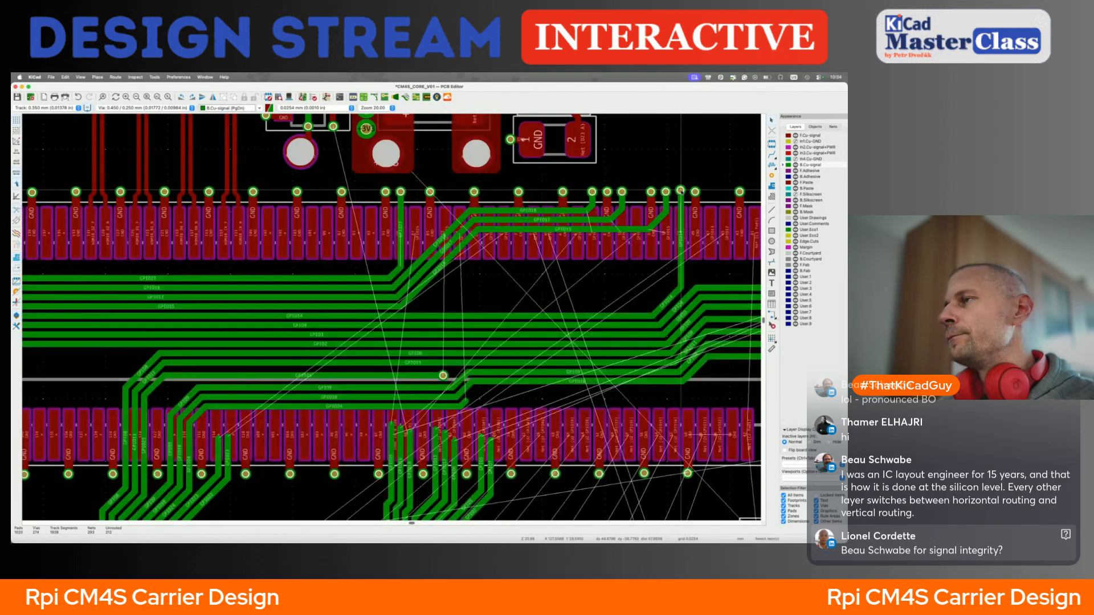
{"action": "scroll", "coordinate": [681, 190], "scroll_direction": "up", "scroll_amount": 1}
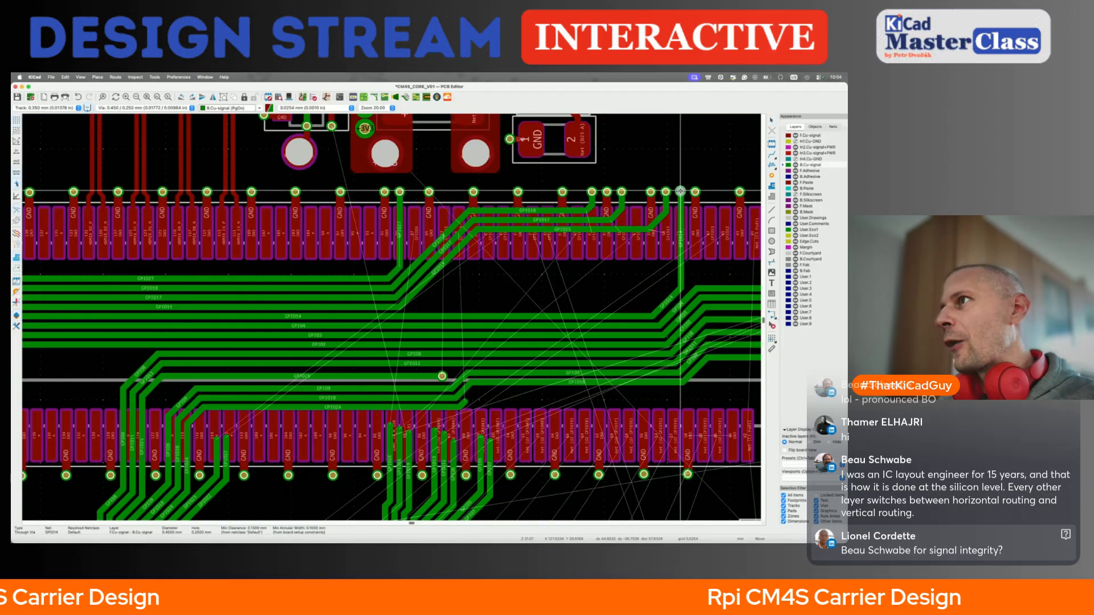
{"action": "left_click", "coordinate": [681, 189]}
{"action": "middle_click_drag", "start_coordinate": [687, 186], "coordinate": [535, 244]}
{"action": "scroll", "coordinate": [525, 244], "scroll_direction": "up", "scroll_amount": 4}
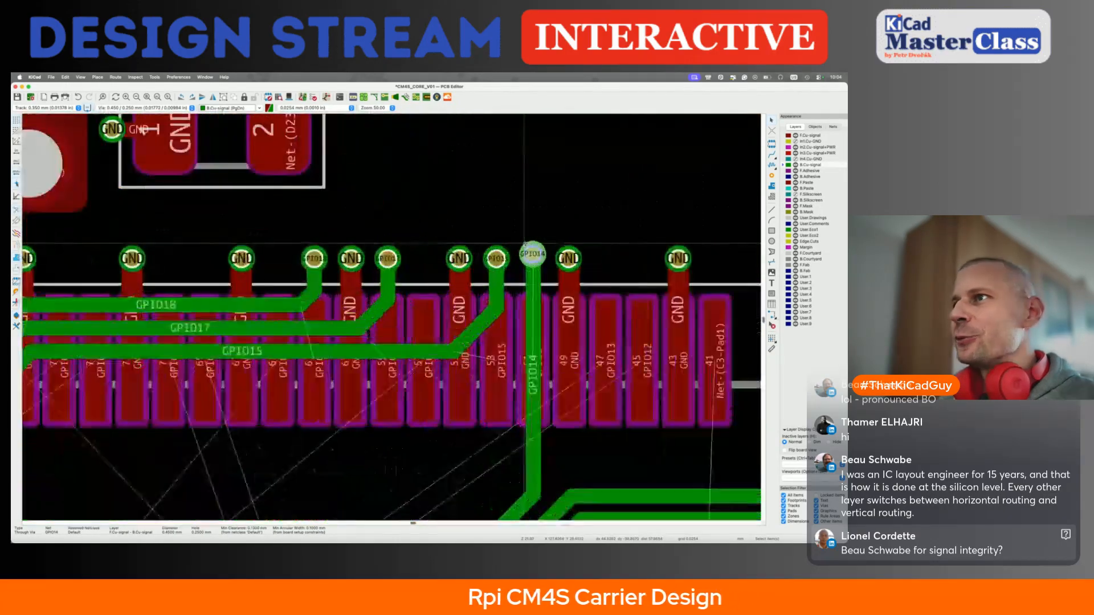
{"action": "left_click_drag", "start_coordinate": [532, 253], "coordinate": [534, 262]}
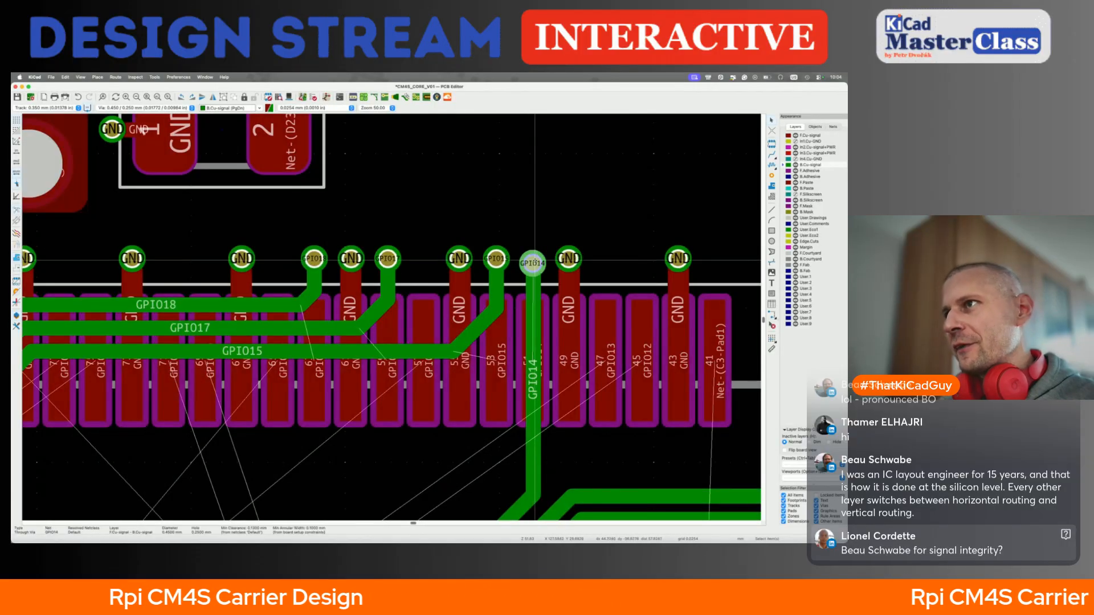
Delete the GPIO14 via and pull the loose end of its track down to just above its pad
{"action": "key", "text": "Delete"}
{"action": "left_click", "coordinate": [535, 261]}
{"action": "left_click", "coordinate": [538, 263]}
{"action": "left_click", "coordinate": [531, 259]}
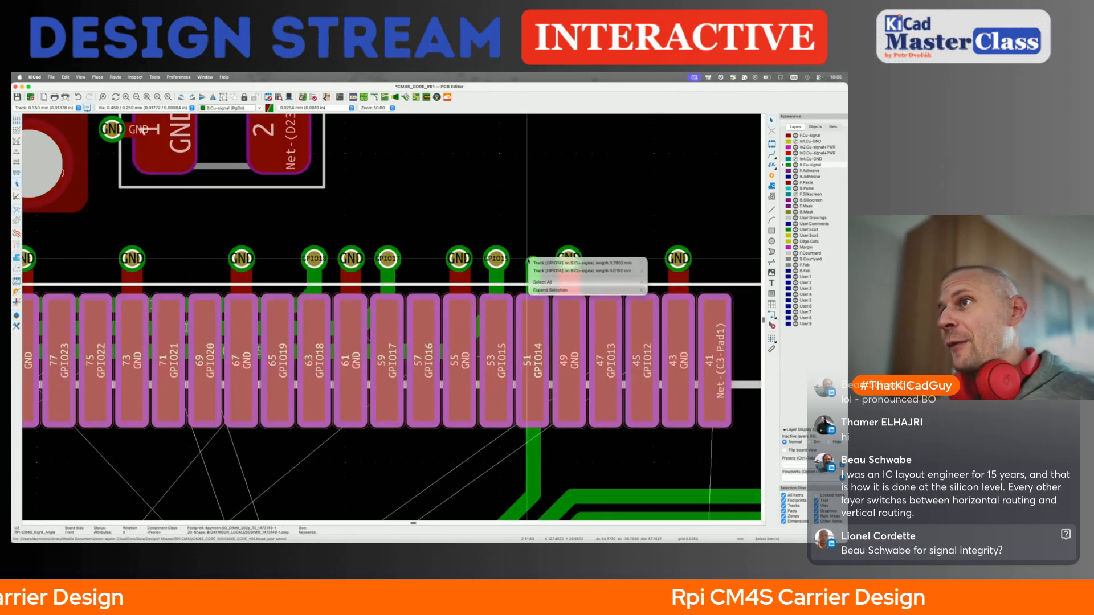
{"action": "key", "text": "Escape"}
{"action": "key", "text": "super+s"}
{"action": "left_click", "coordinate": [531, 261]}
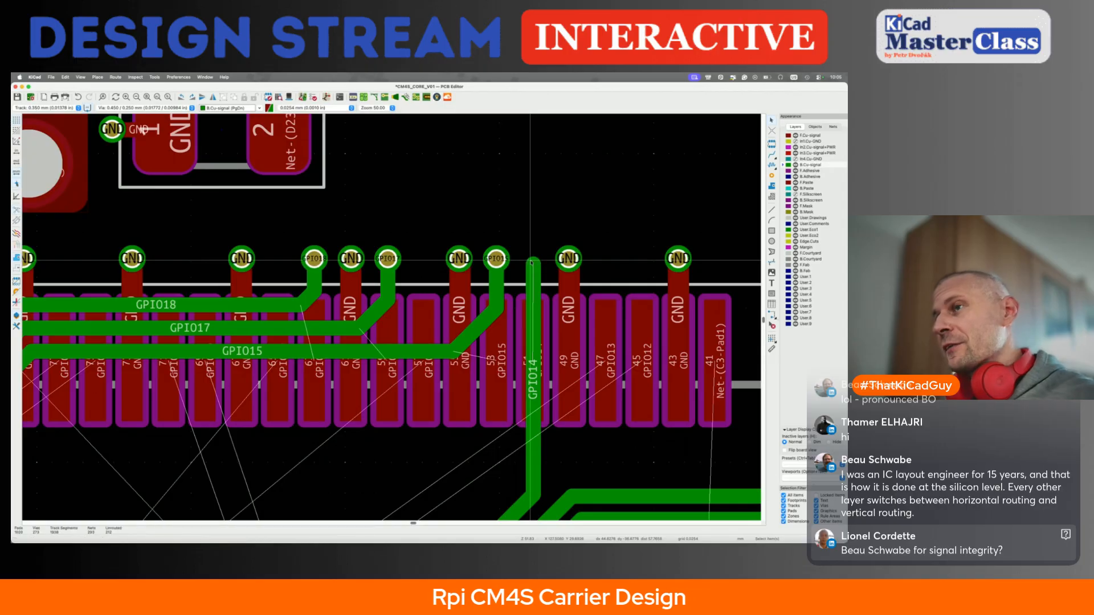
{"action": "left_click", "coordinate": [531, 264]}
{"action": "key", "text": "d"}
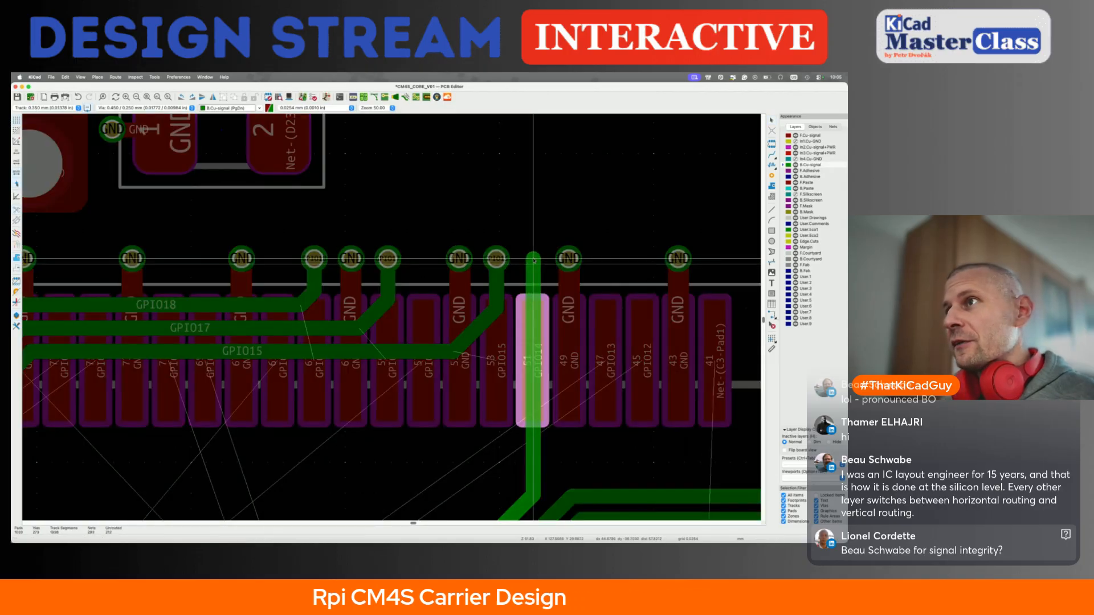
{"action": "left_click", "coordinate": [534, 279]}
{"action": "key", "text": "x"}
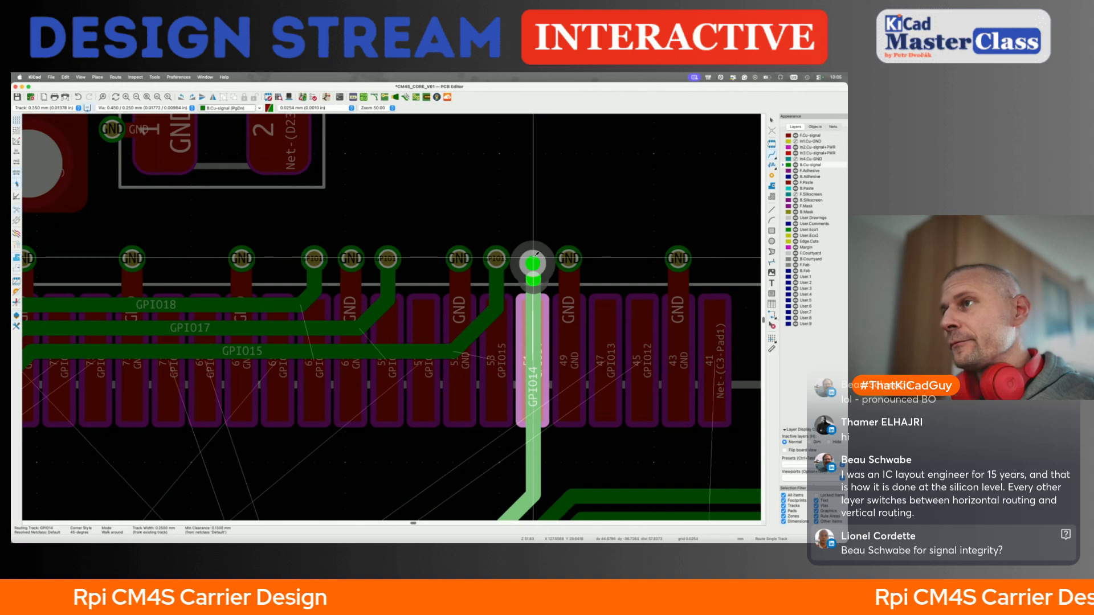
{"action": "key", "text": "Escape"}
{"action": "key", "text": "Escape"}
{"action": "key", "text": "d"}
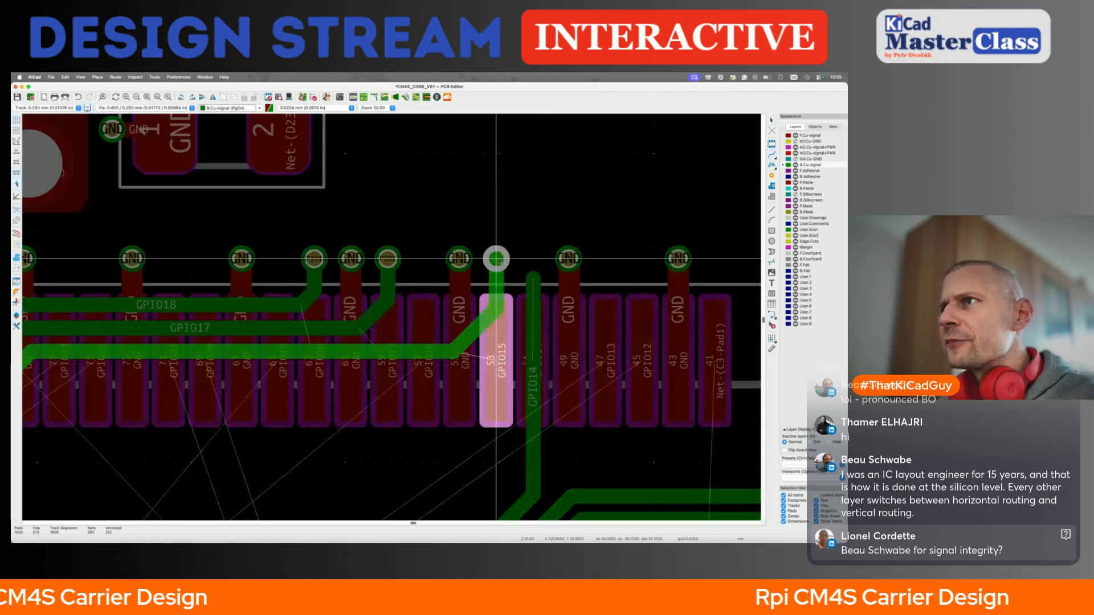
{"action": "left_click", "coordinate": [495, 259]}
Route GPIO14 upward from its loose track end and place a new via between the GPIO15 and GND vias
{"action": "key", "text": "x"}
{"action": "key", "text": "v"}
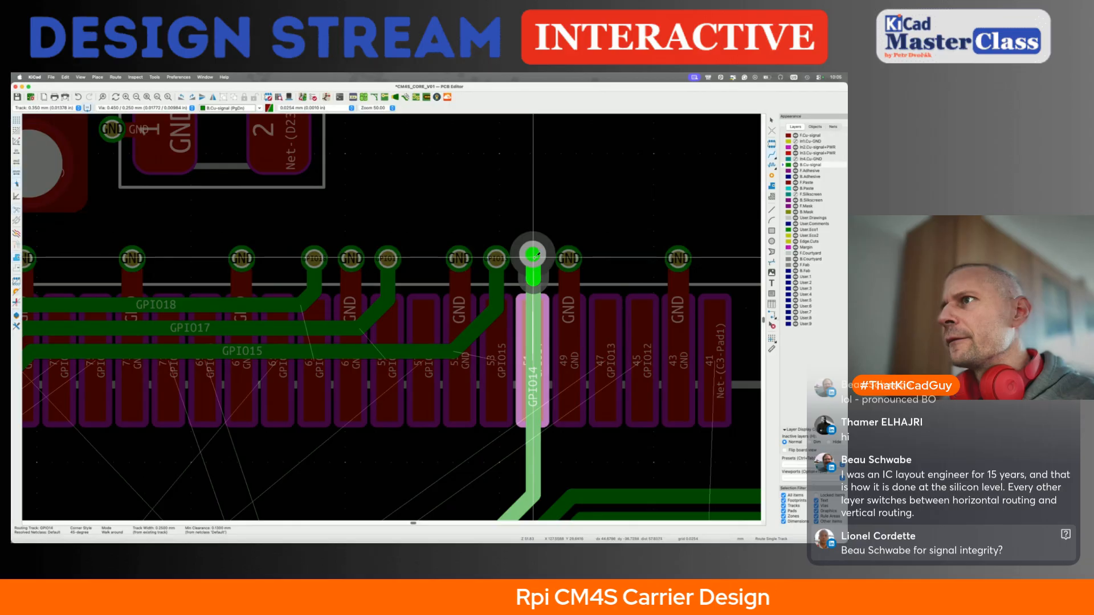
{"action": "left_click", "coordinate": [535, 257]}
{"action": "key", "text": "Escape"}
{"action": "key", "text": "Escape"}
{"action": "scroll", "coordinate": [479, 327], "scroll_direction": "down", "scroll_amount": 3}
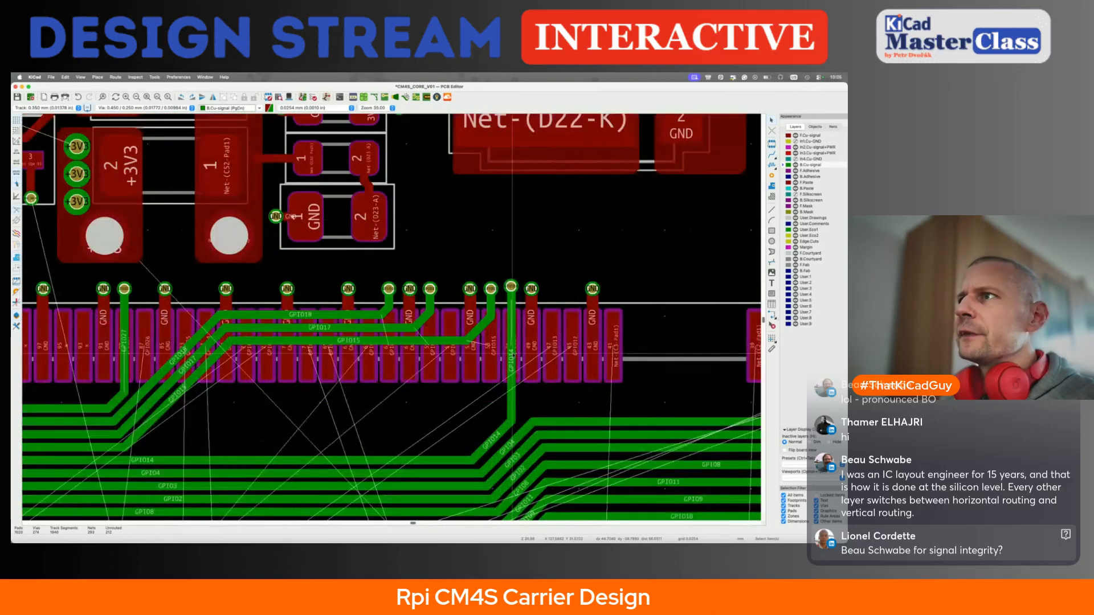
Shift GPIO14's track up into the upper pad row beneath GPIO15, with its diagonal alongside the existing bundle
{"action": "middle_click_drag", "start_coordinate": [480, 444], "coordinate": [488, 375]}
{"action": "left_click_drag", "start_coordinate": [454, 393], "coordinate": [243, 277]}
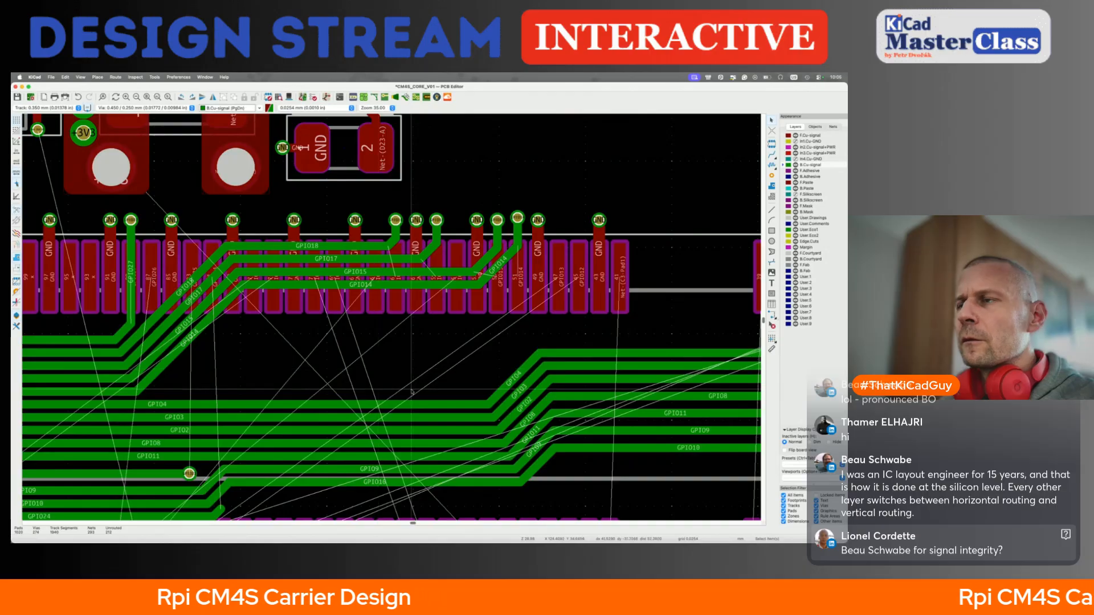
{"action": "scroll", "coordinate": [730, 400], "scroll_direction": "down", "scroll_amount": 3}
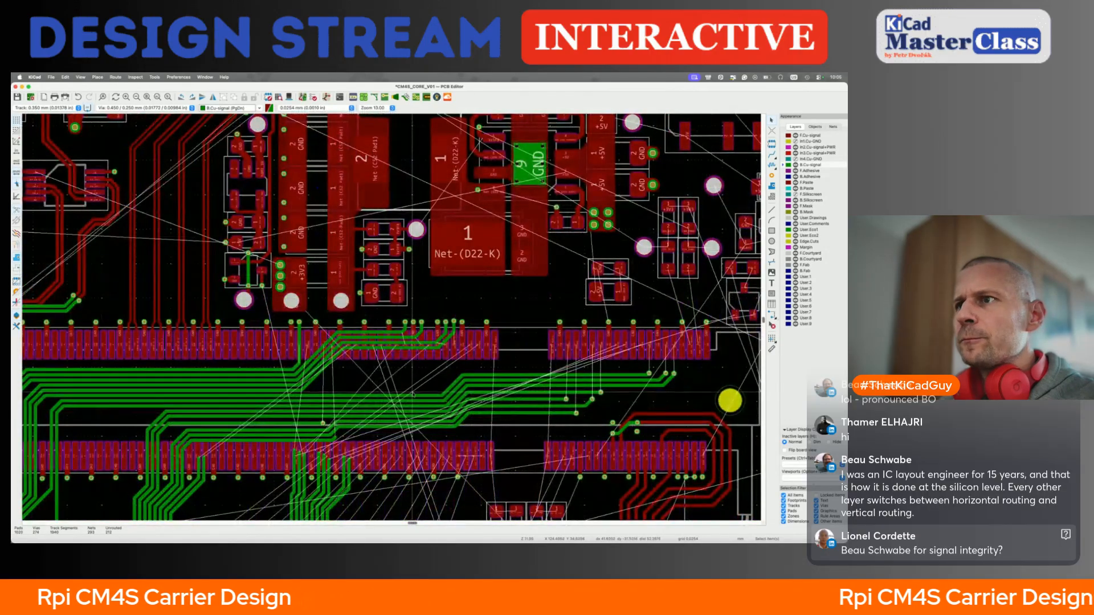
Raise GPIO4's horizontal segment between the pad rows and move its via above its upper-row pad with a diagonal approach
{"action": "left_click_drag", "start_coordinate": [412, 395], "coordinate": [418, 378]}
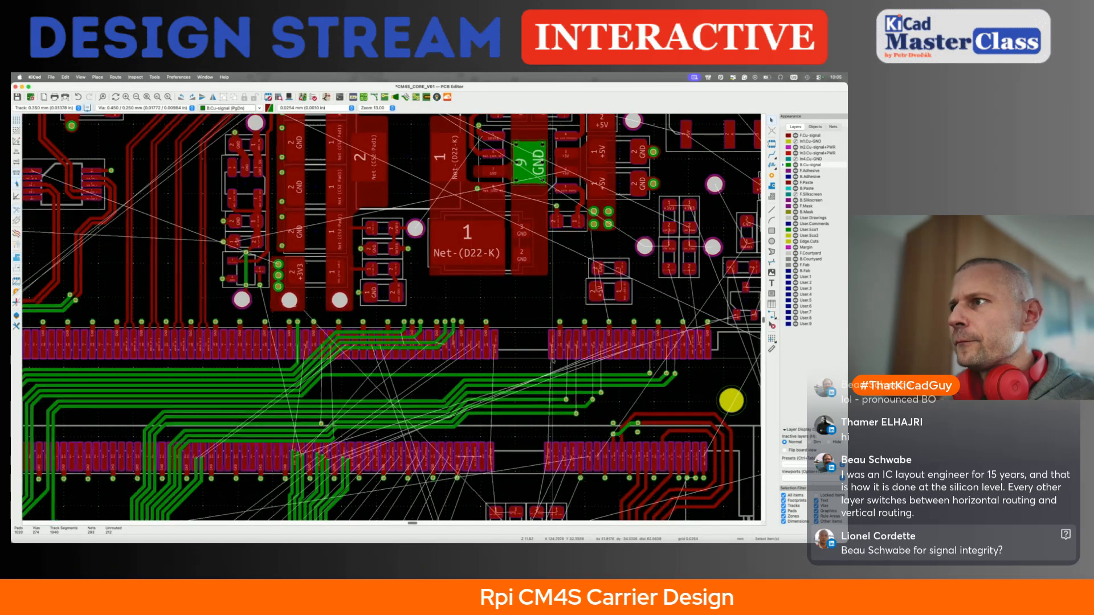
{"action": "scroll", "coordinate": [534, 342], "scroll_direction": "up", "scroll_amount": 2}
{"action": "key", "text": "x"}
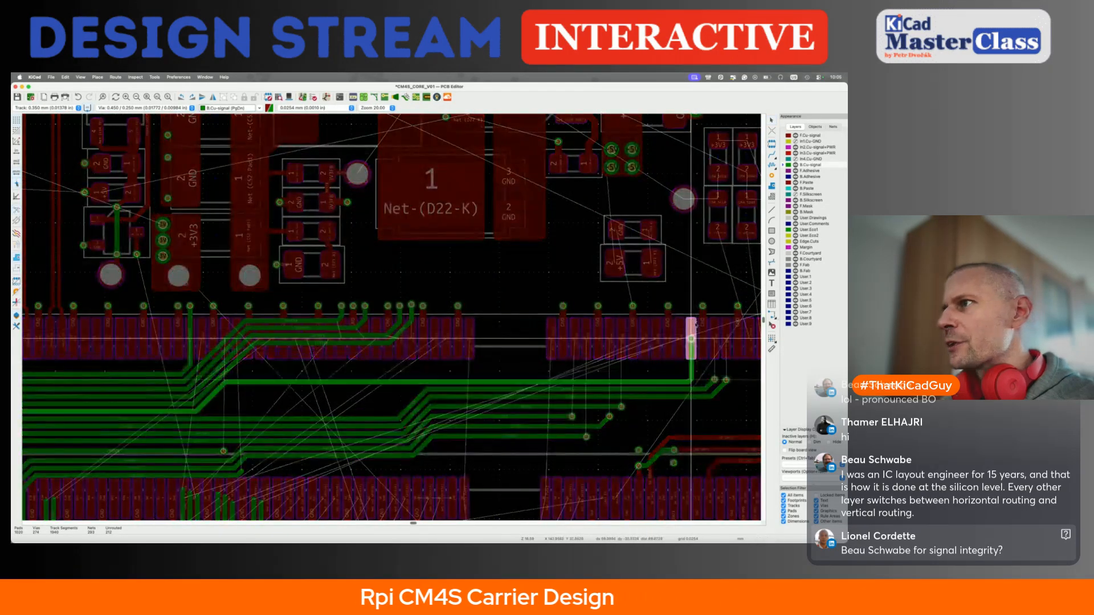
{"action": "key", "text": "Escape"}
{"action": "left_click", "coordinate": [692, 385]}
{"action": "left_click", "coordinate": [678, 339]}
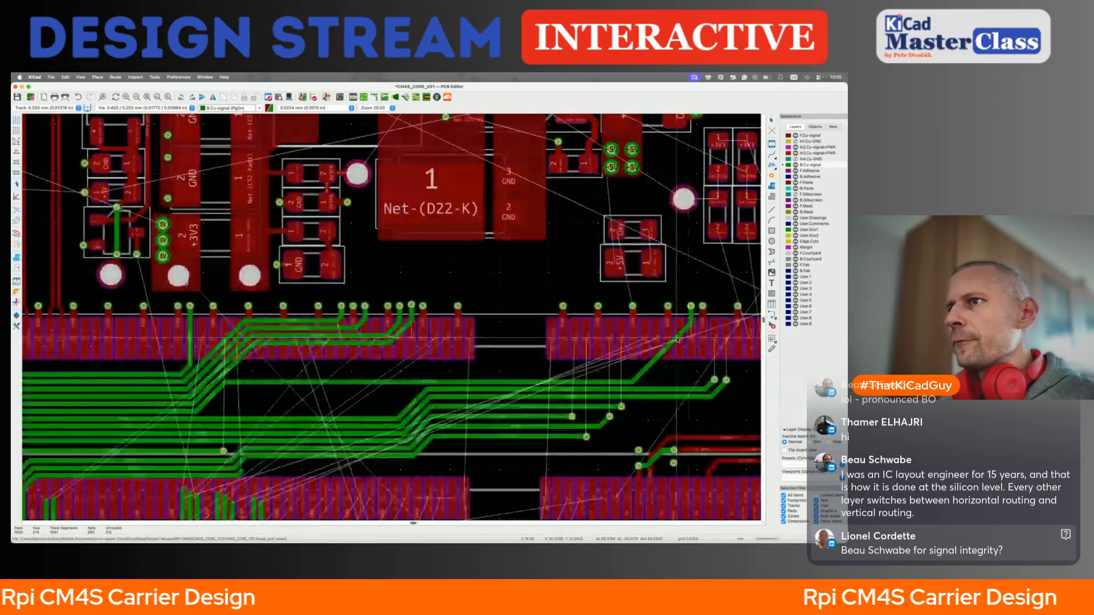
Shift GPIO4's horizontal segment up into the pad row just below the vias and place its diagonal beside the GPIO14 diagonal
{"action": "key", "text": "x"}
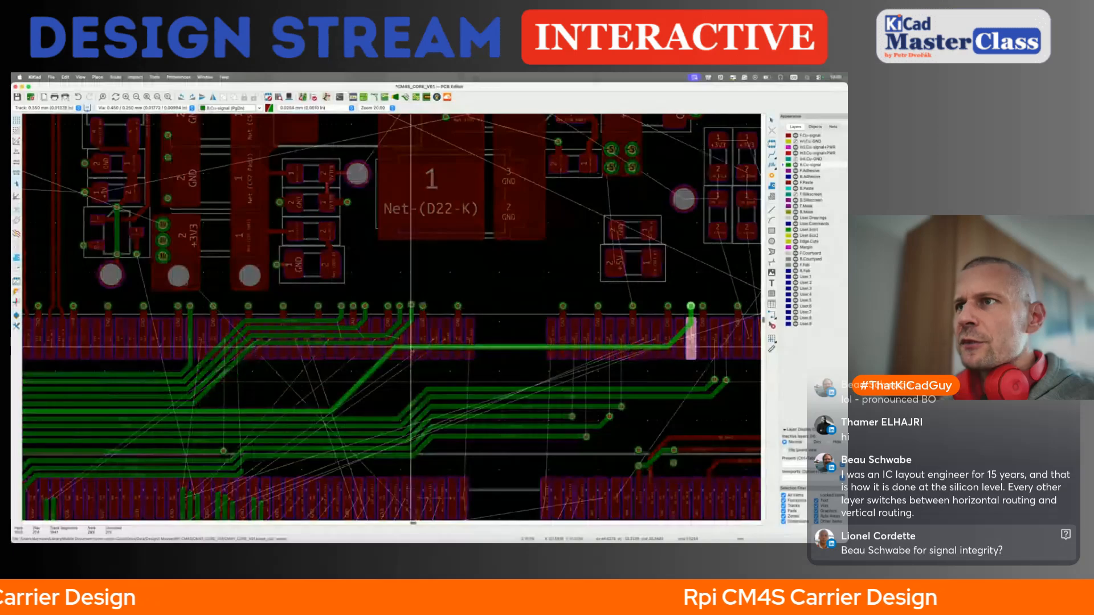
{"action": "left_click", "coordinate": [383, 360]}
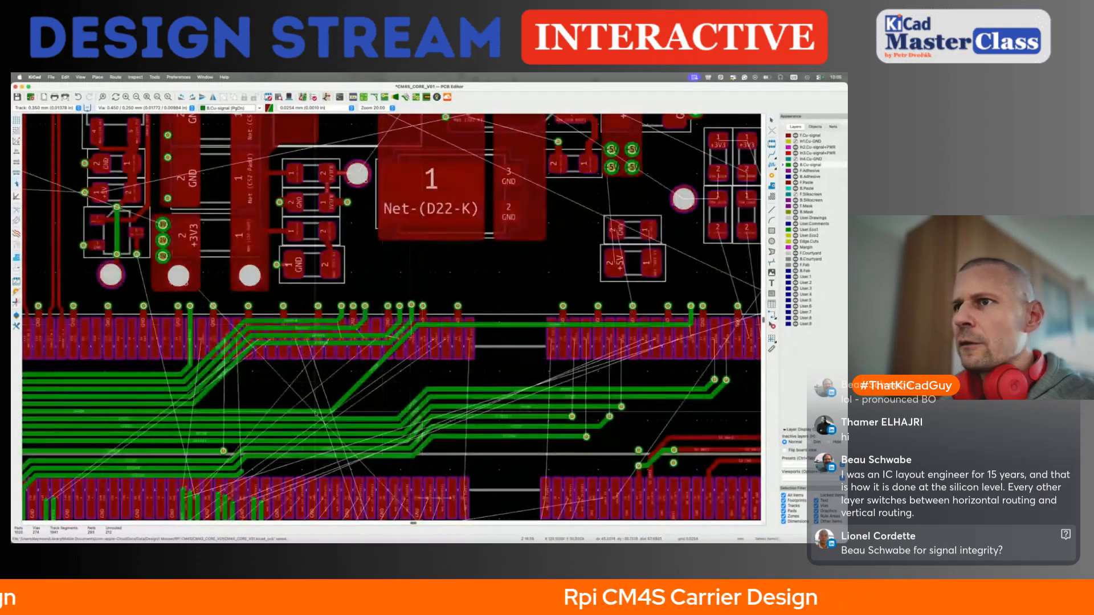
{"action": "key", "text": "x"}
{"action": "left_click", "coordinate": [326, 352]}
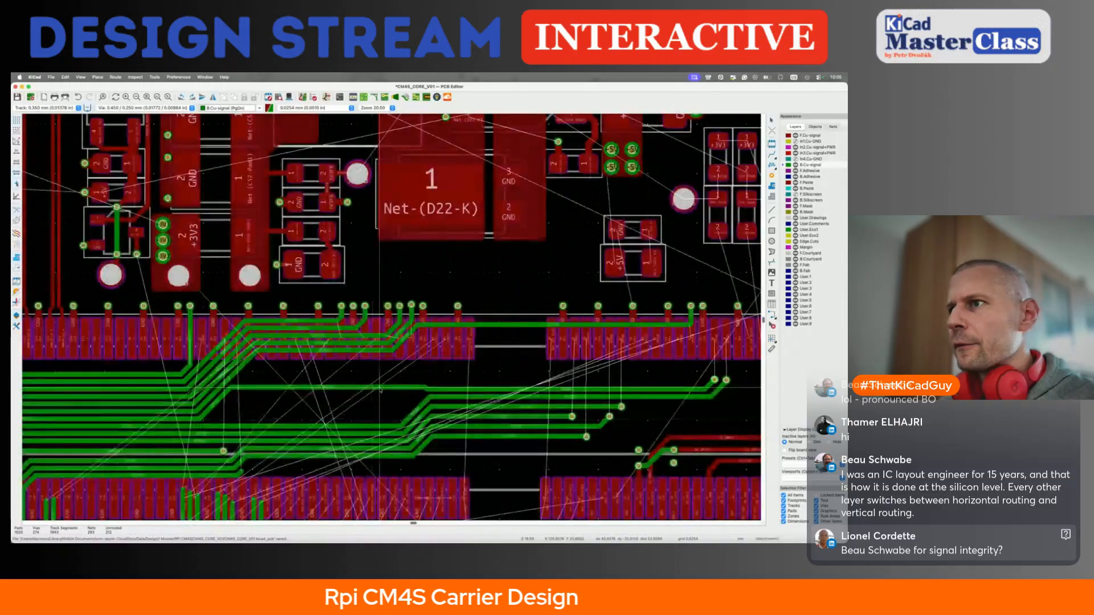
Raise GPIO3's horizontal segment into the space GPIO4 vacated and move its via above its upper-row pad
{"action": "key", "text": "x"}
{"action": "left_click", "coordinate": [380, 392]}
{"action": "scroll", "coordinate": [719, 416], "scroll_direction": "right", "scroll_amount": 3}
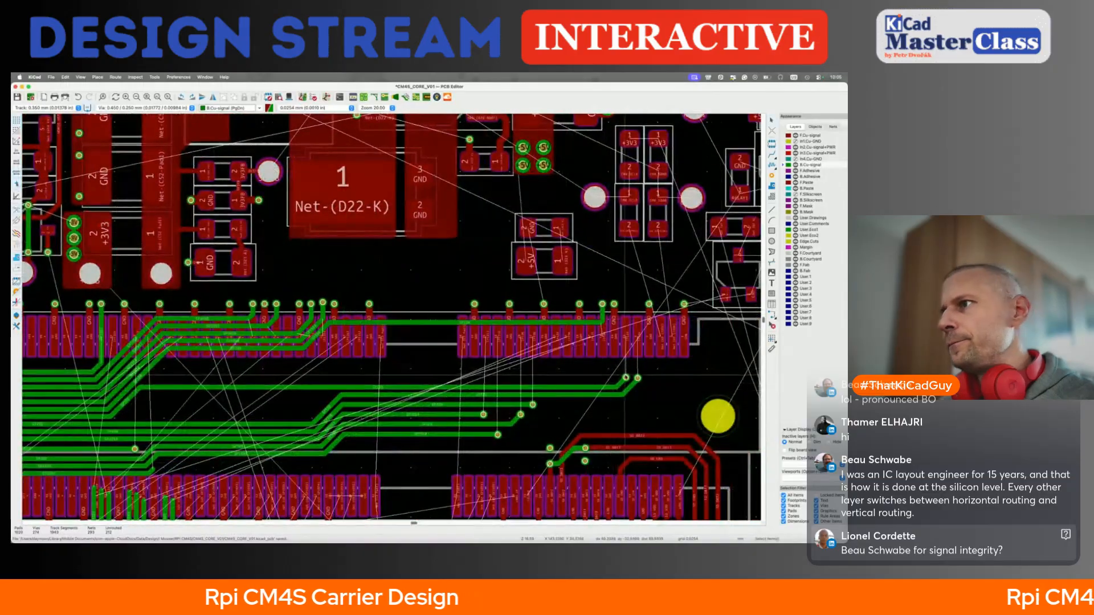
{"action": "key", "text": "x"}
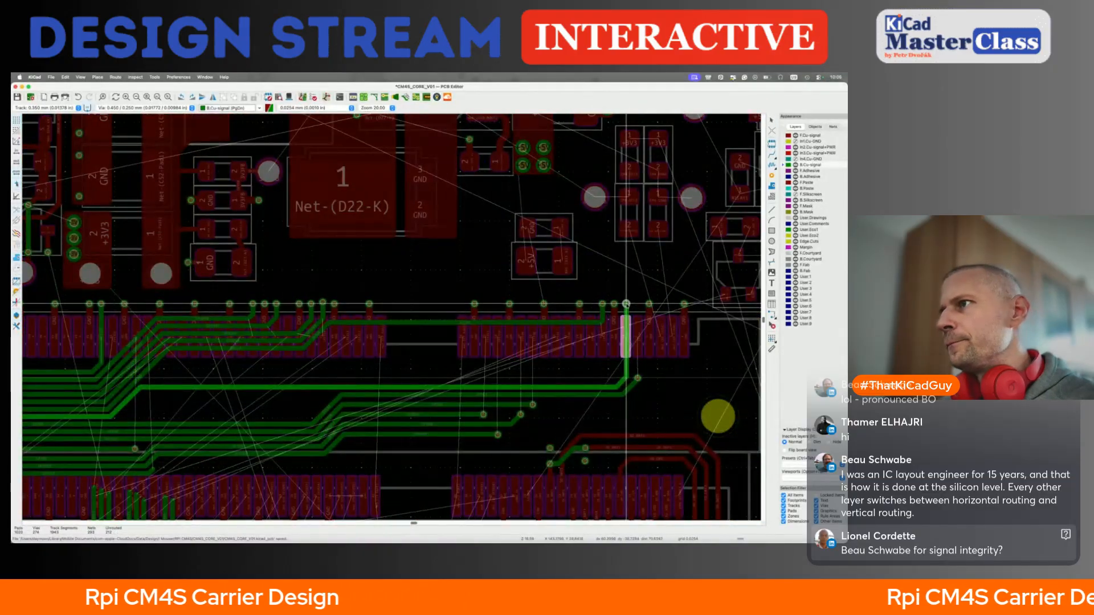
{"action": "left_click", "coordinate": [625, 304]}
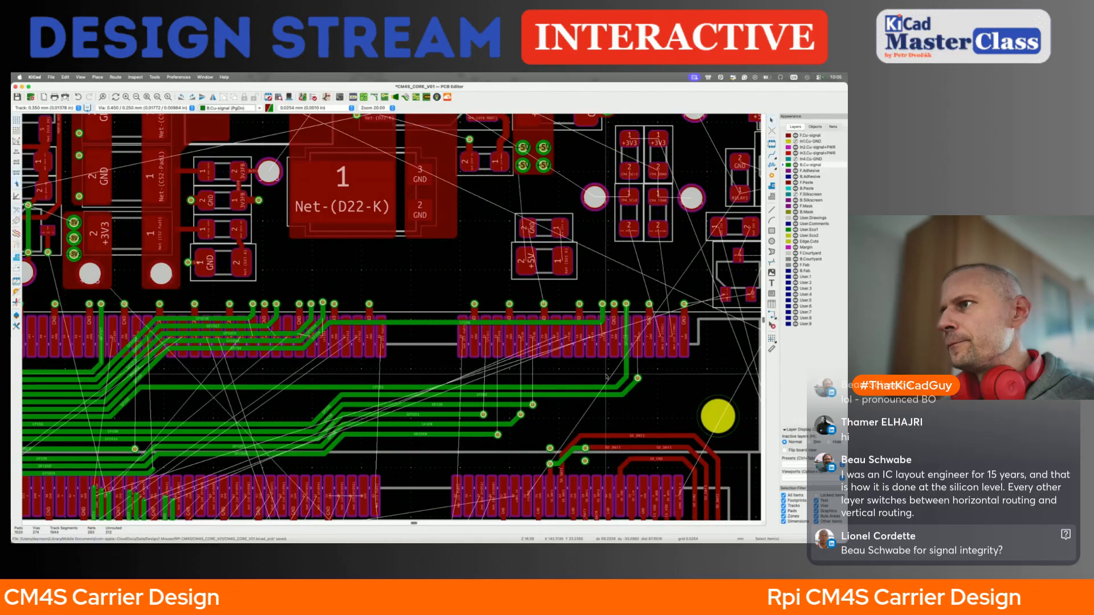
Slant GPIO3's vertical drop diagonally across the pad row and adjust GPIO4's horizontal segment beside its via
{"action": "key", "text": "x"}
{"action": "left_click_drag", "start_coordinate": [596, 369], "coordinate": [592, 361]}
{"action": "left_click", "coordinate": [607, 328]}
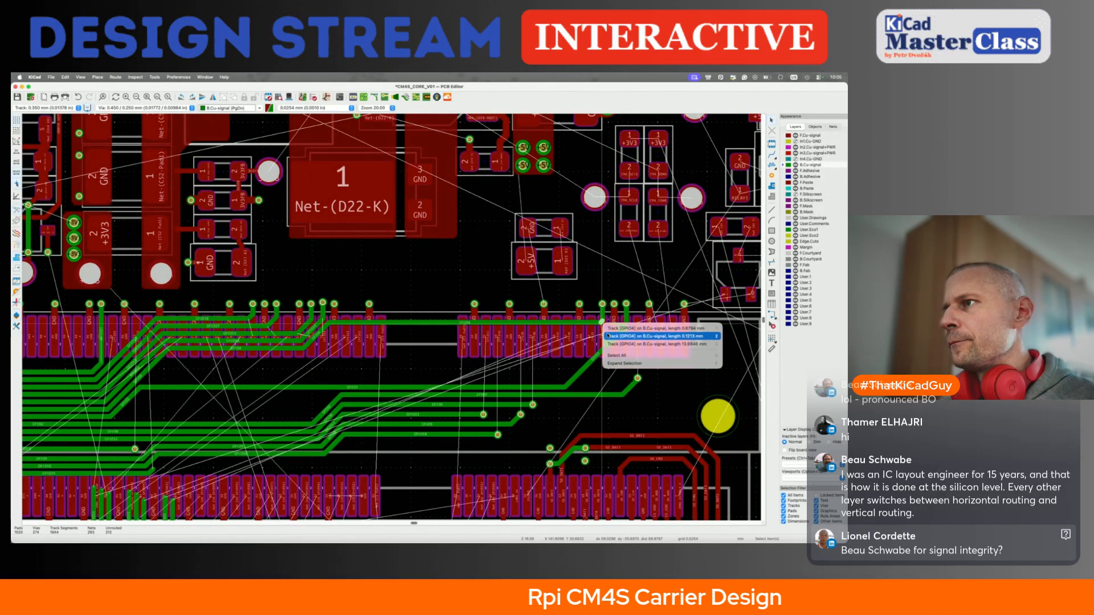
{"action": "left_click", "coordinate": [607, 337]}
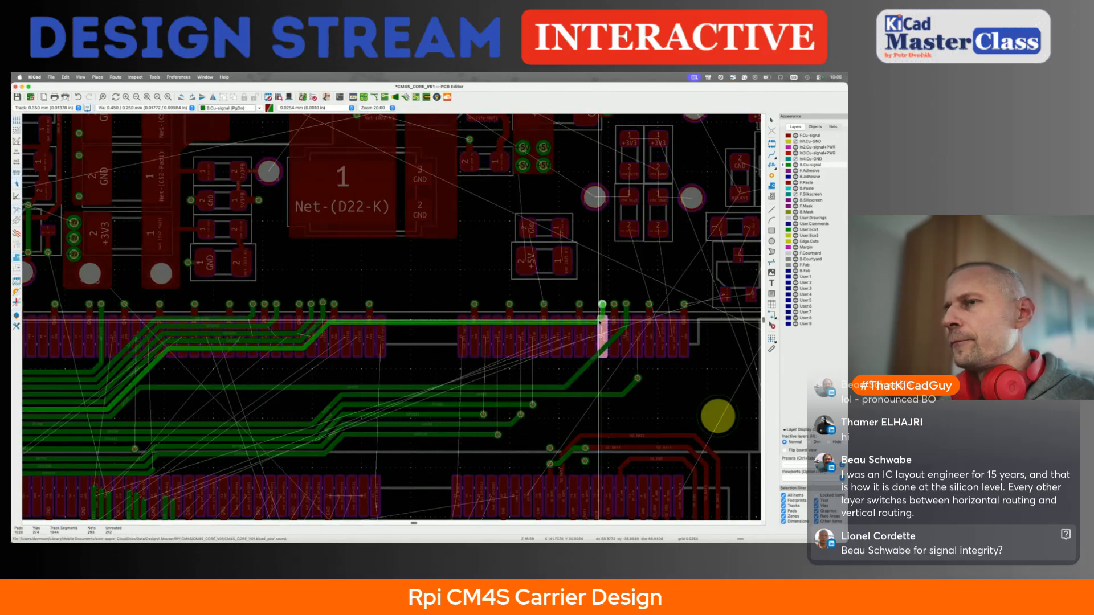
{"action": "left_click", "coordinate": [599, 323]}
Shift GPIO3's horizontal segment up into the pad row beneath GPIO4 and fit its diagonals alongside GPIO4's
{"action": "key", "text": "d"}
{"action": "key", "text": "Escape"}
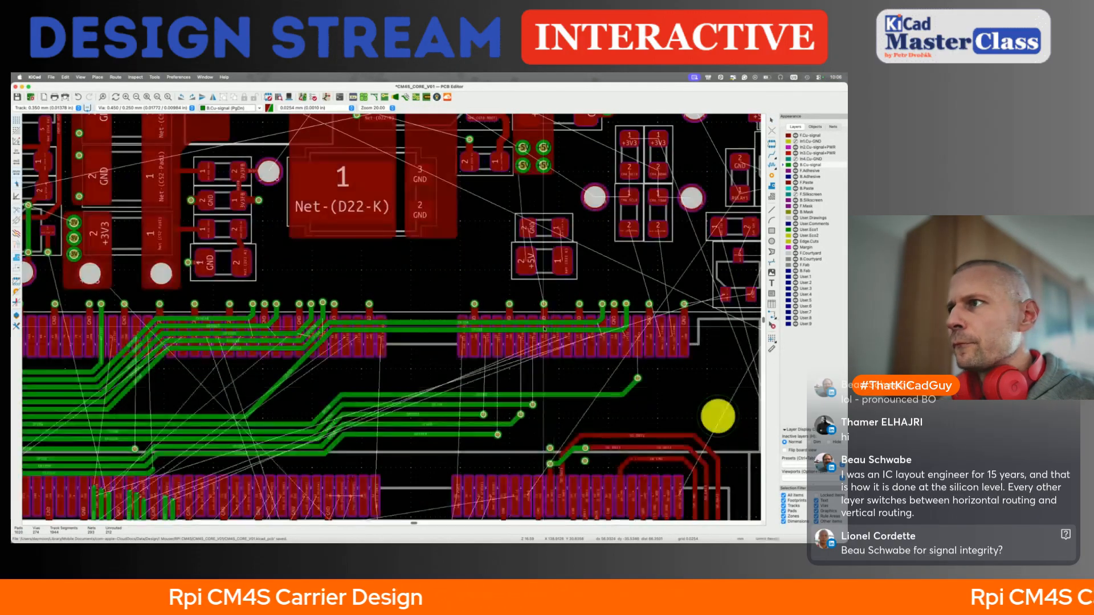
{"action": "key", "text": "d"}
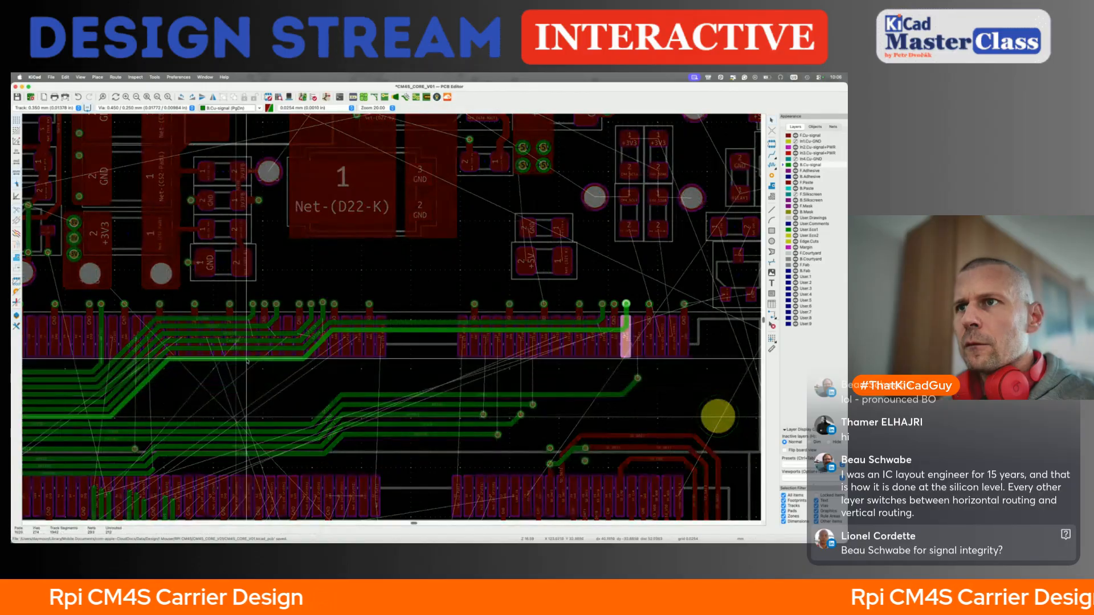
{"action": "left_click", "coordinate": [241, 360]}
Raise GPIO2's horizontal segment into the space GPIO3 vacated and move its via above its upper-row pad
{"action": "key", "text": "d"}
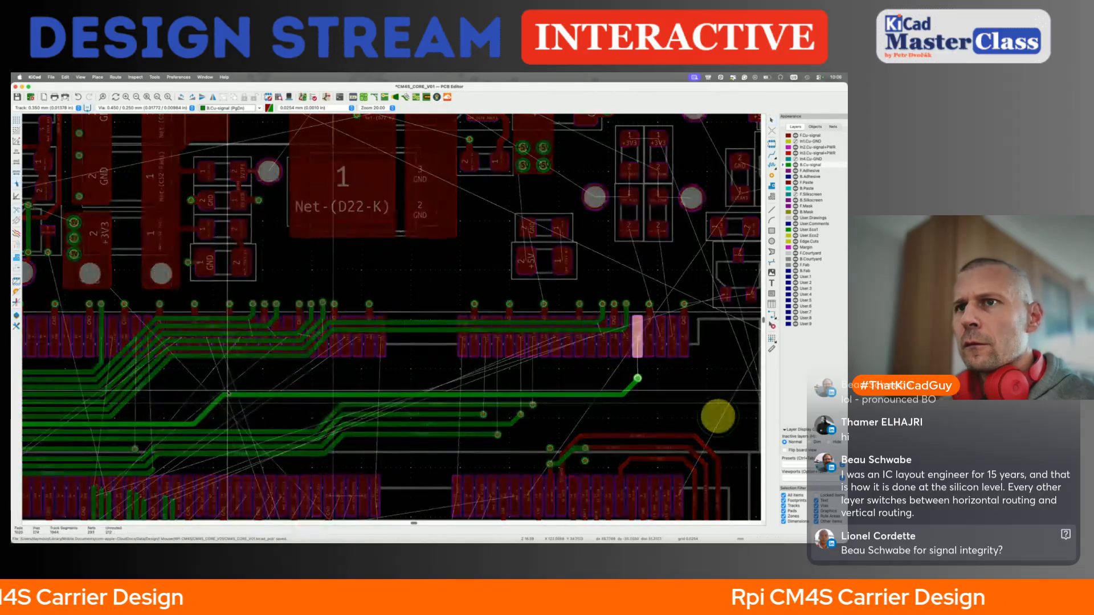
{"action": "left_click", "coordinate": [160, 390]}
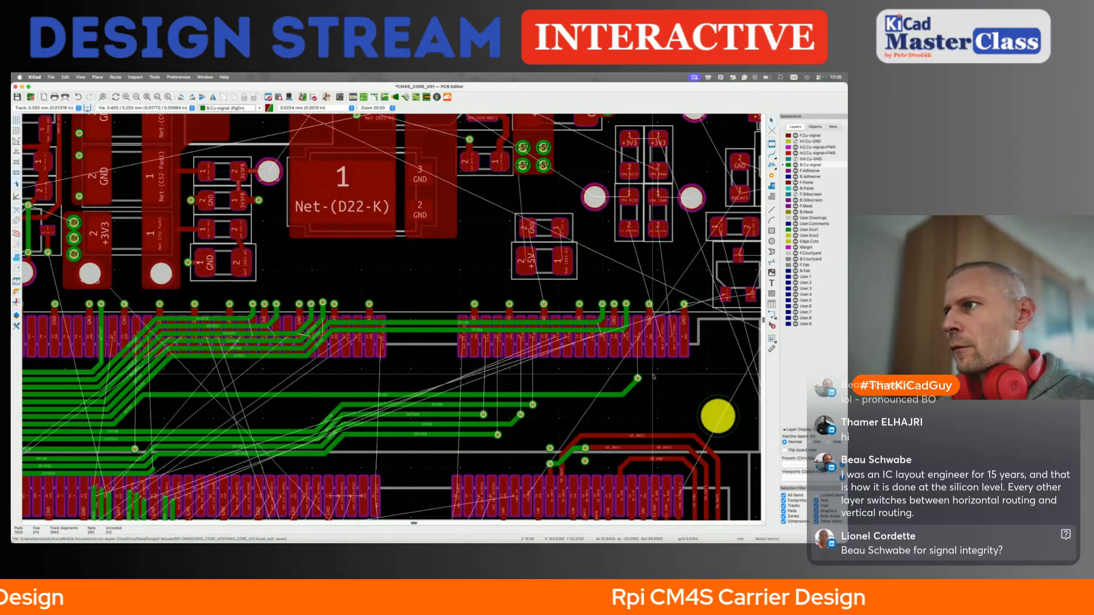
{"action": "key", "text": "d"}
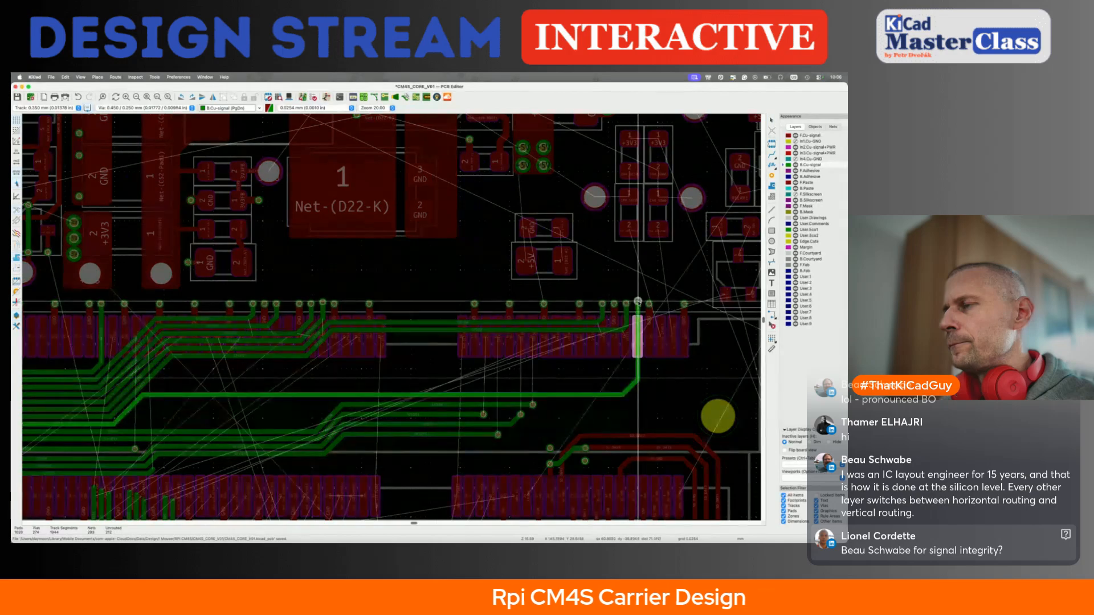
{"action": "scroll", "coordinate": [637, 301], "scroll_direction": "up", "scroll_amount": 4}
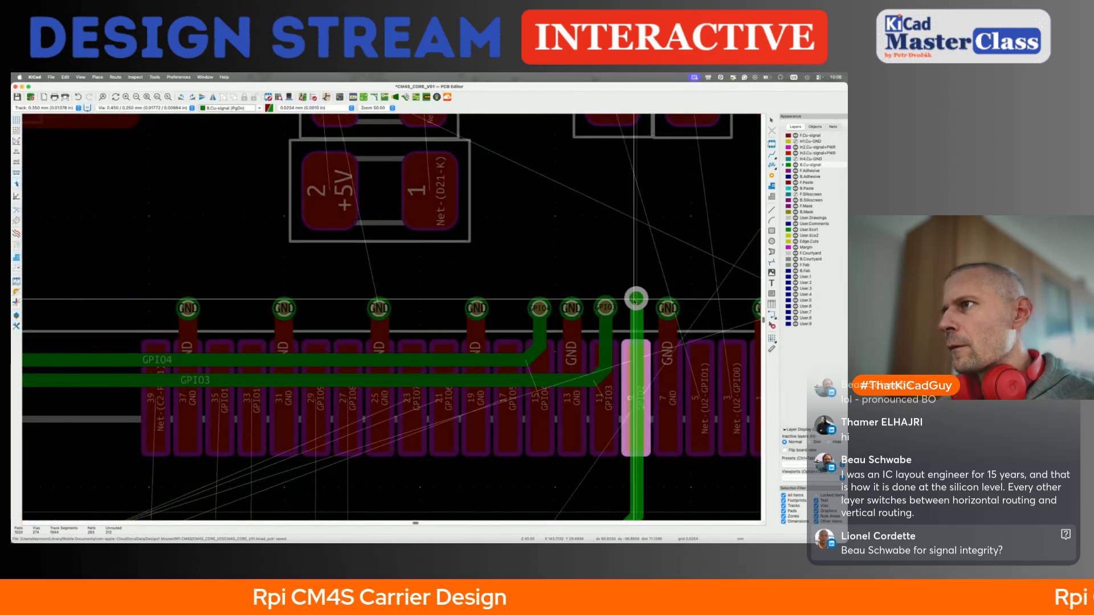
{"action": "left_click", "coordinate": [636, 301]}
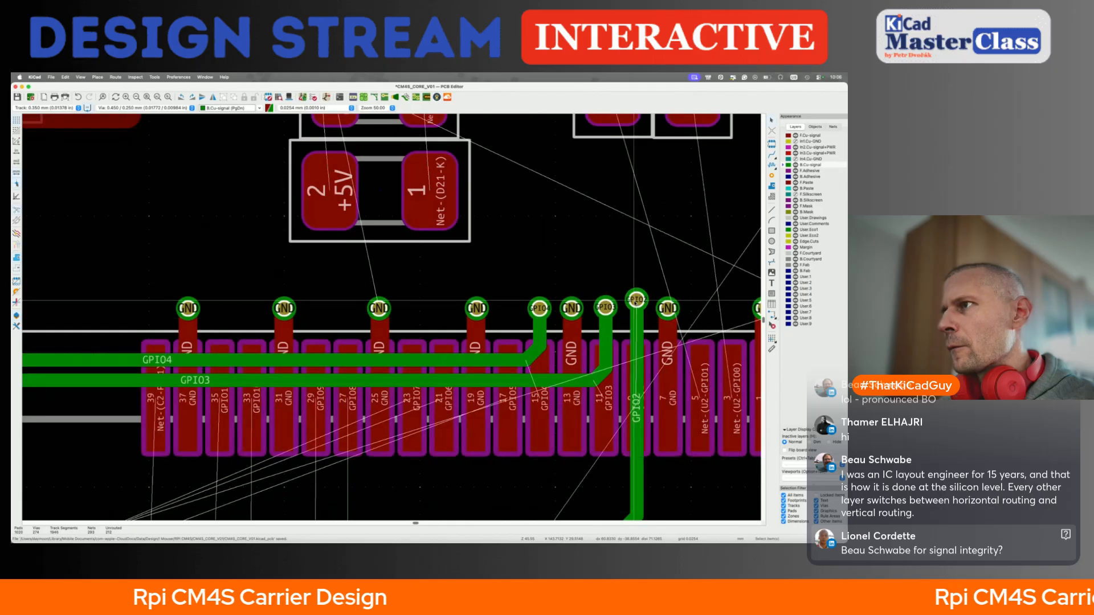
{"action": "scroll", "coordinate": [639, 323], "scroll_direction": "down", "scroll_amount": 4}
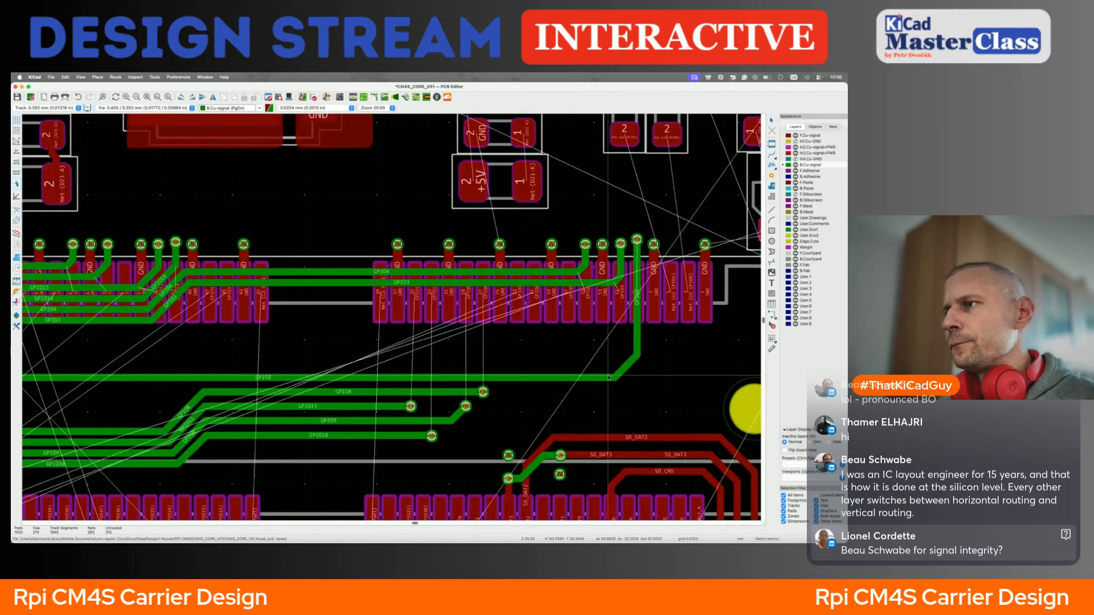
Raise GPIO2's long horizontal segment into the pad row beneath GPIO3 and fit its diagonals alongside GPIO3's
{"action": "left_click_drag", "start_coordinate": [605, 376], "coordinate": [173, 317]}
{"action": "scroll", "coordinate": [253, 344], "scroll_direction": "down", "scroll_amount": 3}
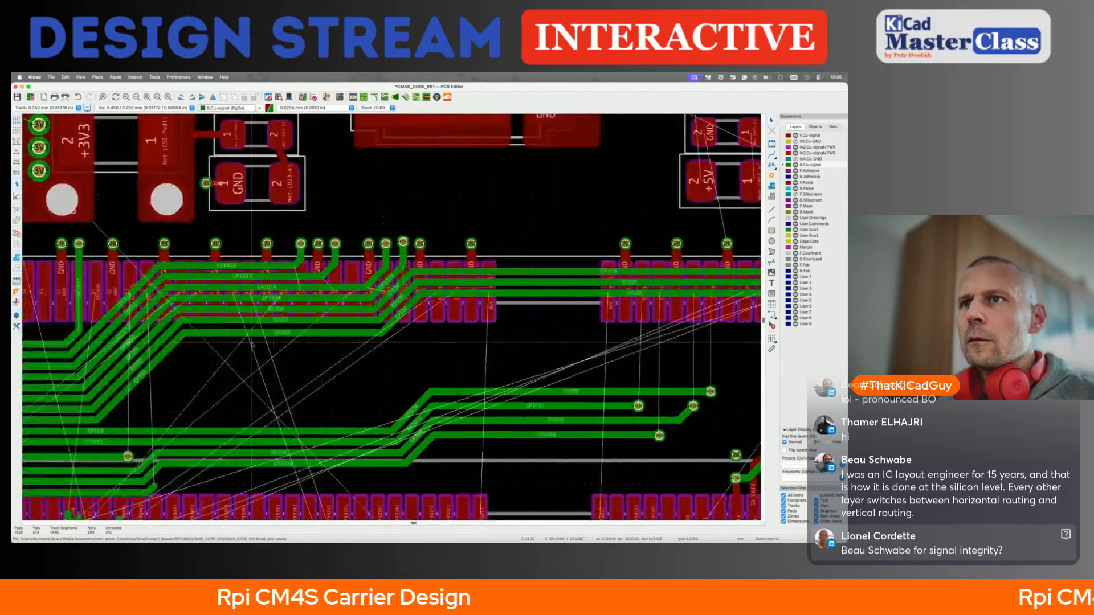
{"action": "left_click_drag", "start_coordinate": [306, 338], "coordinate": [306, 335]}
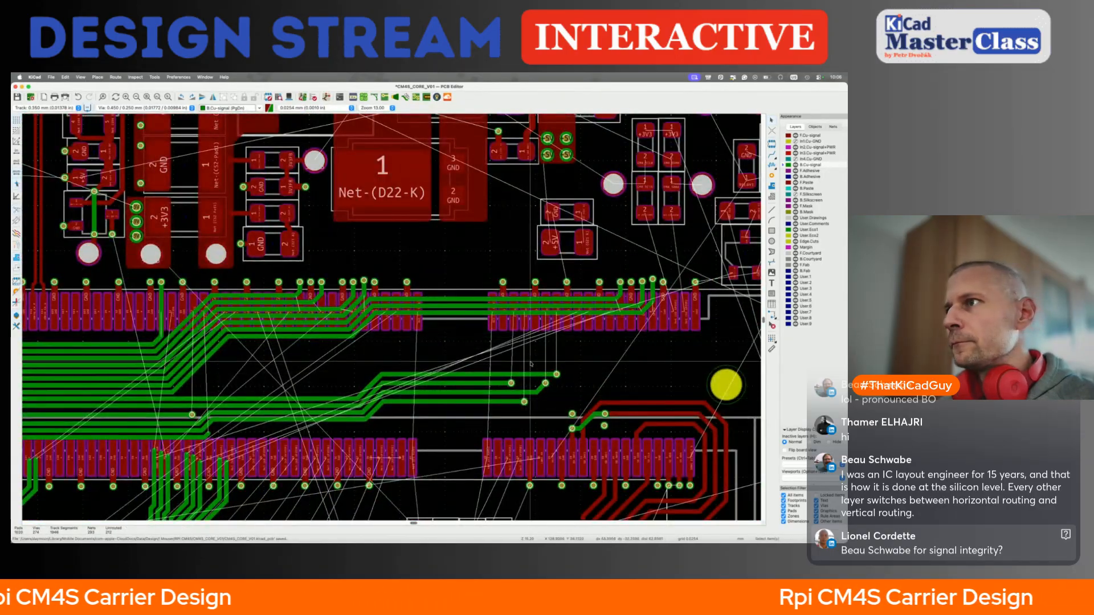
Move GPIO8's via up below its upper-row pad and raise its horizontal segment to run just beneath the pad row
{"action": "left_click_drag", "start_coordinate": [557, 374], "coordinate": [557, 341]}
{"action": "left_click_drag", "start_coordinate": [351, 401], "coordinate": [303, 344]}
{"action": "left_click_drag", "start_coordinate": [399, 341], "coordinate": [400, 343]}
{"action": "scroll", "coordinate": [558, 342], "scroll_direction": "up", "scroll_amount": 4}
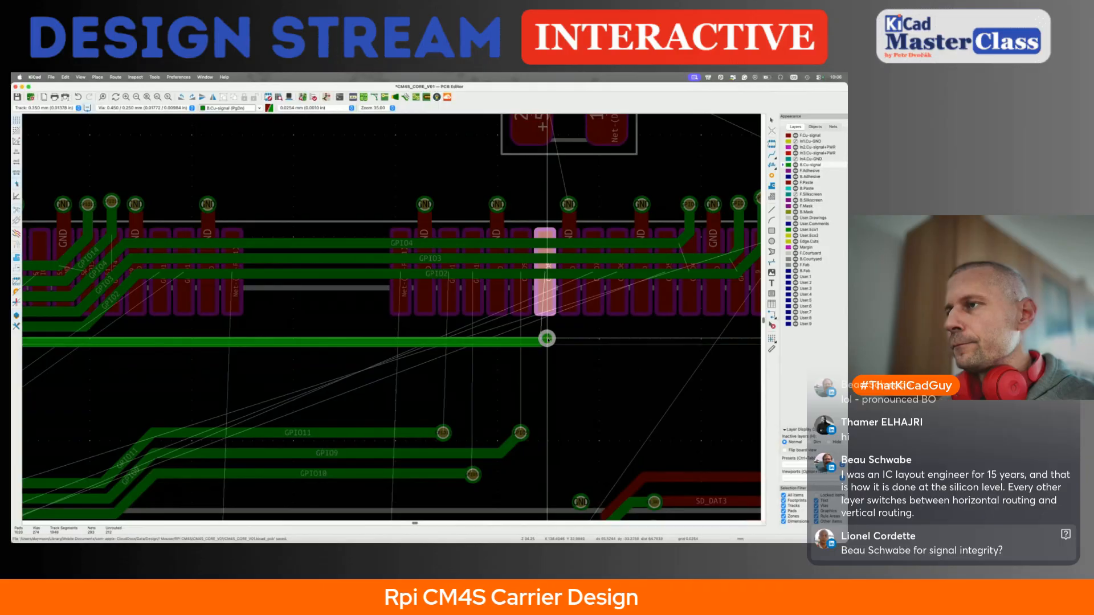
{"action": "key", "text": "Escape"}
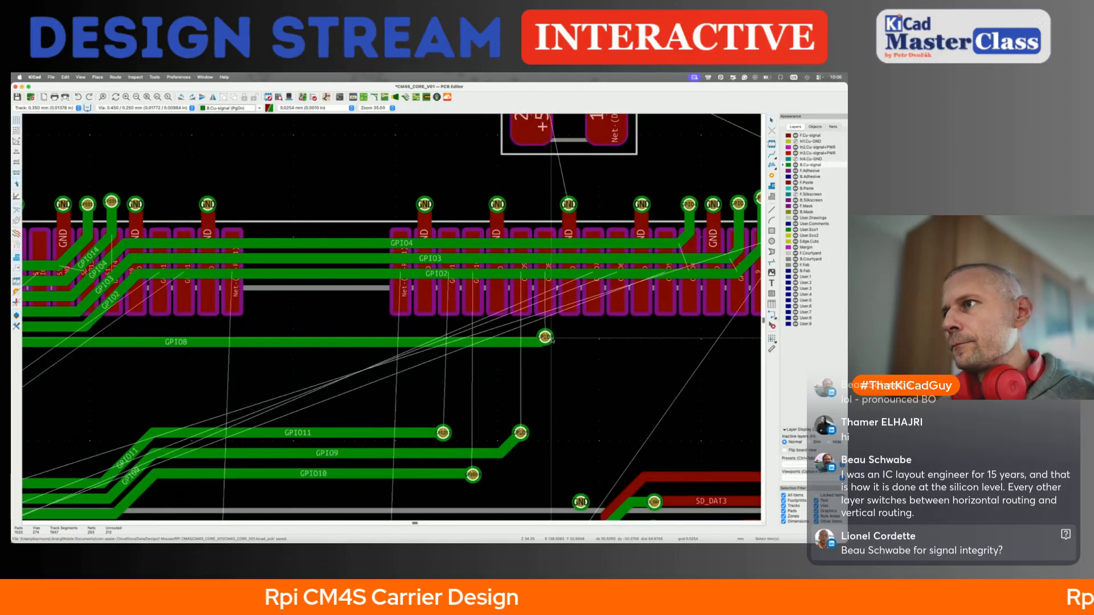
Delete GPIO8's misaligned end via, shorten the track end and reroute it straight to a new via below its pad
{"action": "key", "text": "Delete"}
{"action": "key", "text": "Delete"}
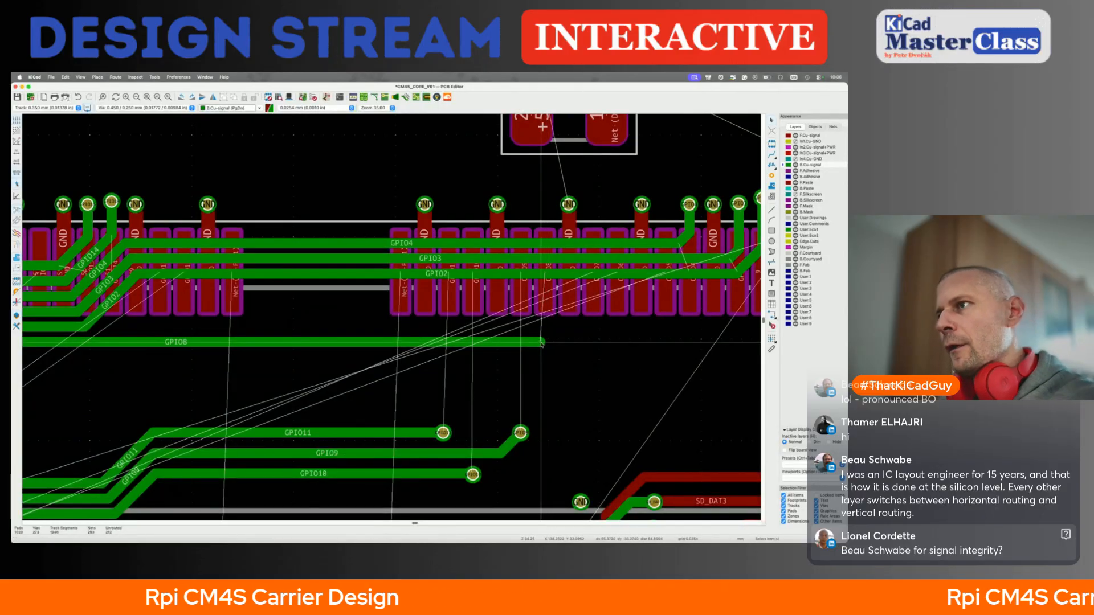
{"action": "left_click", "coordinate": [539, 342]}
{"action": "left_click_drag", "start_coordinate": [540, 343], "coordinate": [537, 352]}
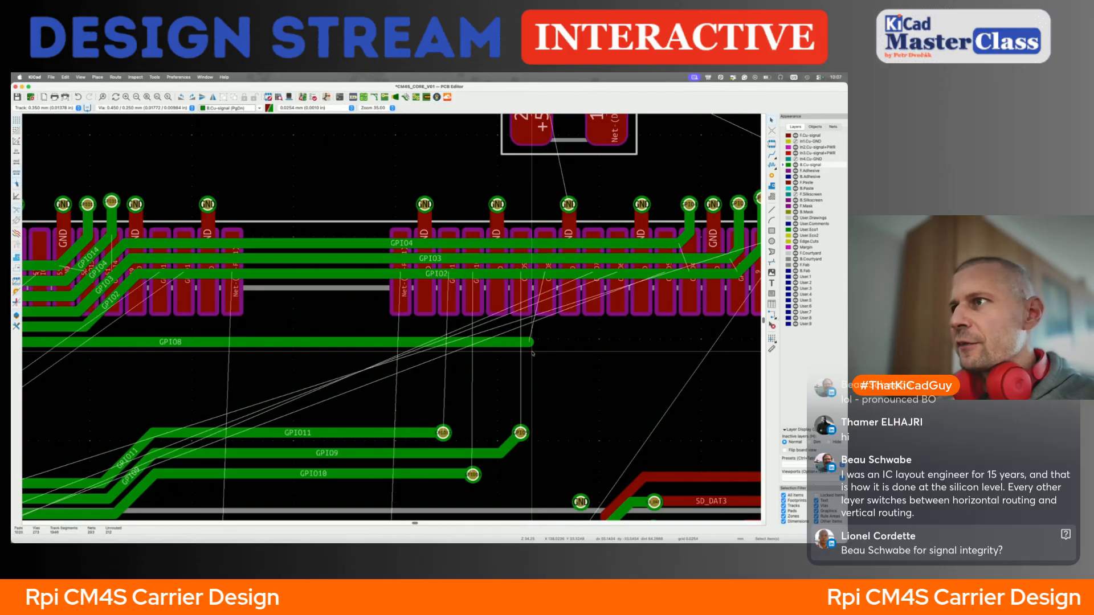
{"action": "key", "text": "x"}
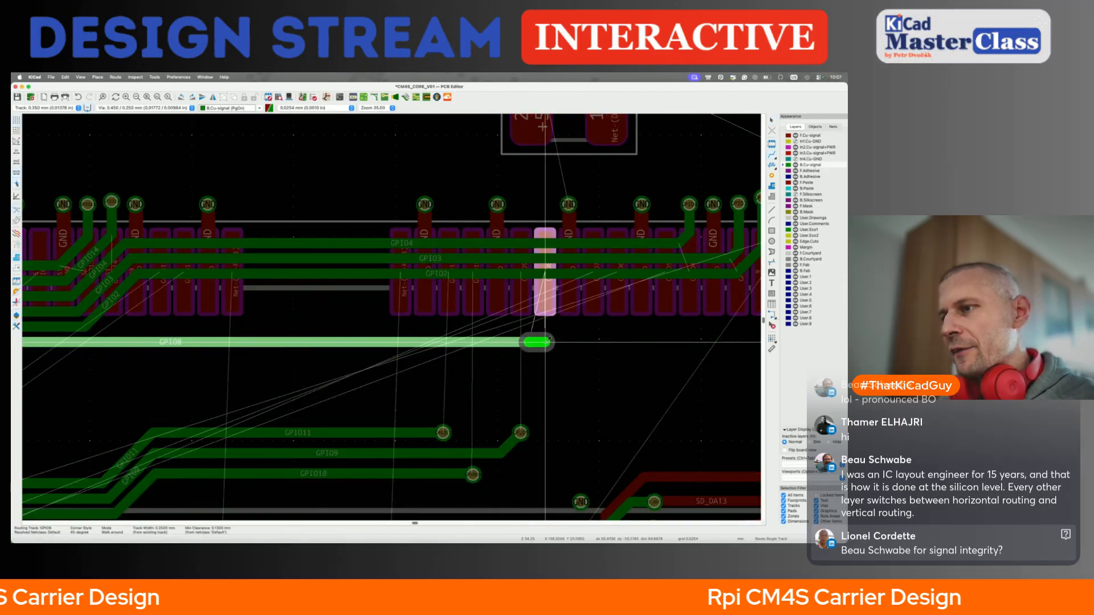
{"action": "key", "text": "Escape"}
{"action": "scroll", "coordinate": [545, 342], "scroll_direction": "down", "scroll_amount": 3}
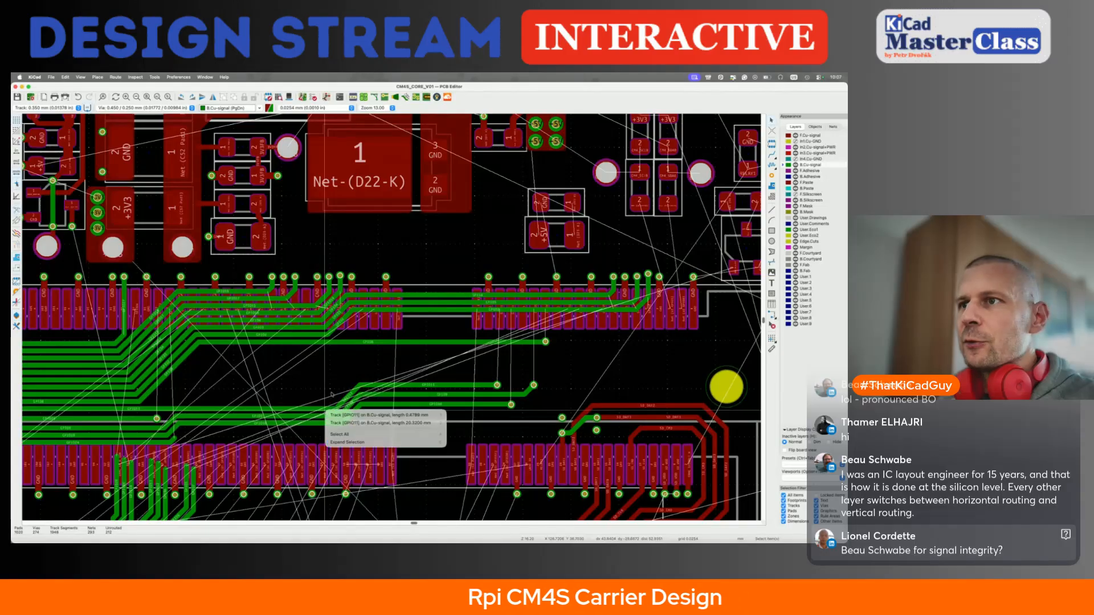
Shift GPIO11's diagonal far to the left so its upper horizontal segment runs straight to its via
{"action": "left_click", "coordinate": [323, 408]}
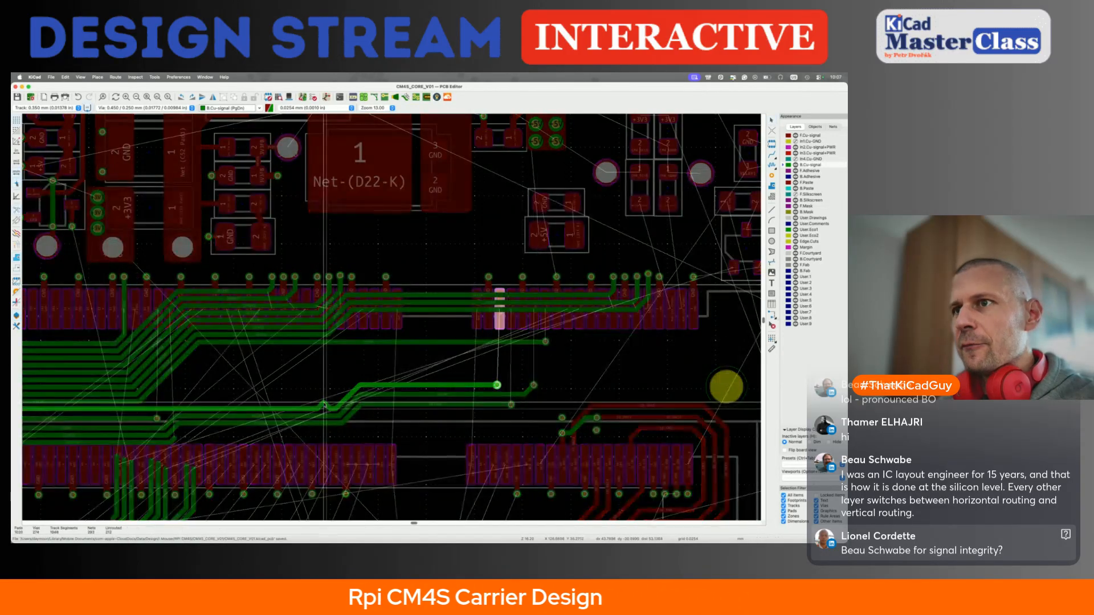
{"action": "left_click_drag", "start_coordinate": [324, 412], "coordinate": [257, 388]}
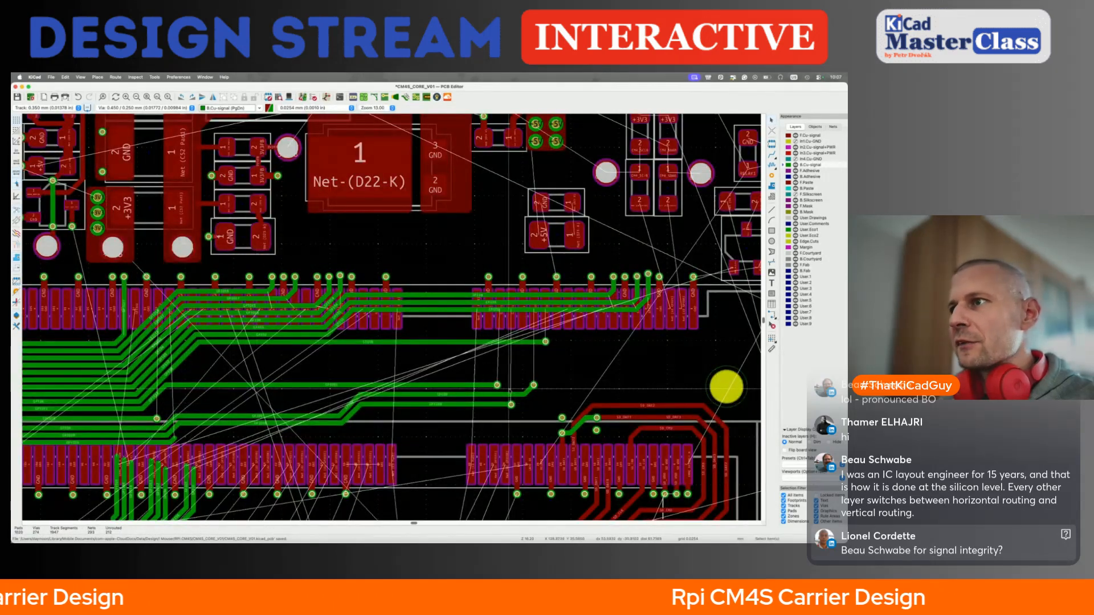
{"action": "key", "text": "d"}
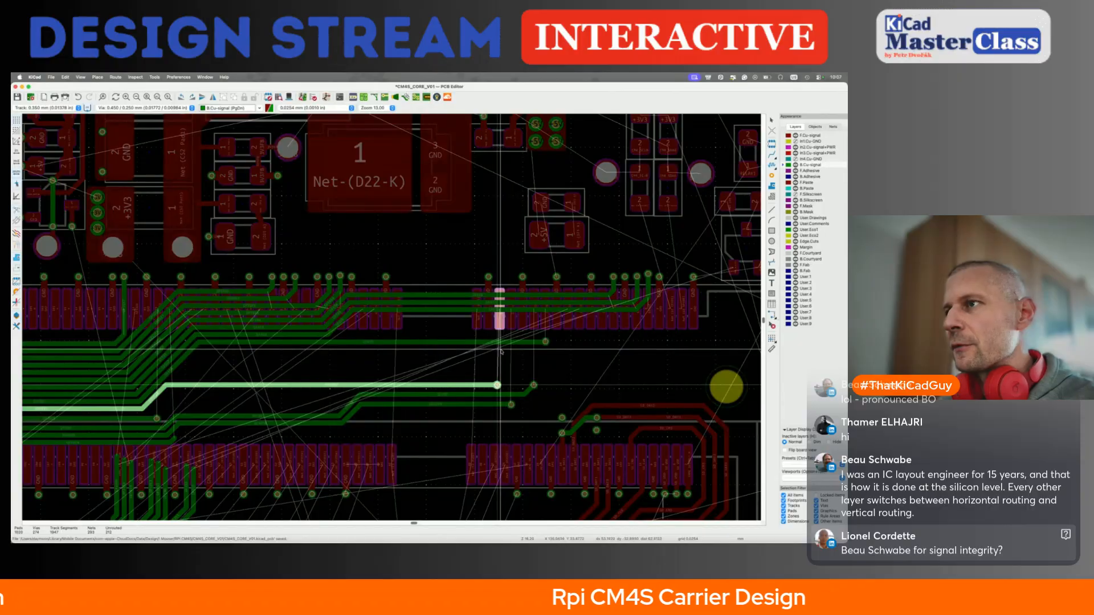
{"action": "middle_click_drag", "start_coordinate": [498, 388], "coordinate": [389, 438]}
{"action": "key", "text": "Escape"}
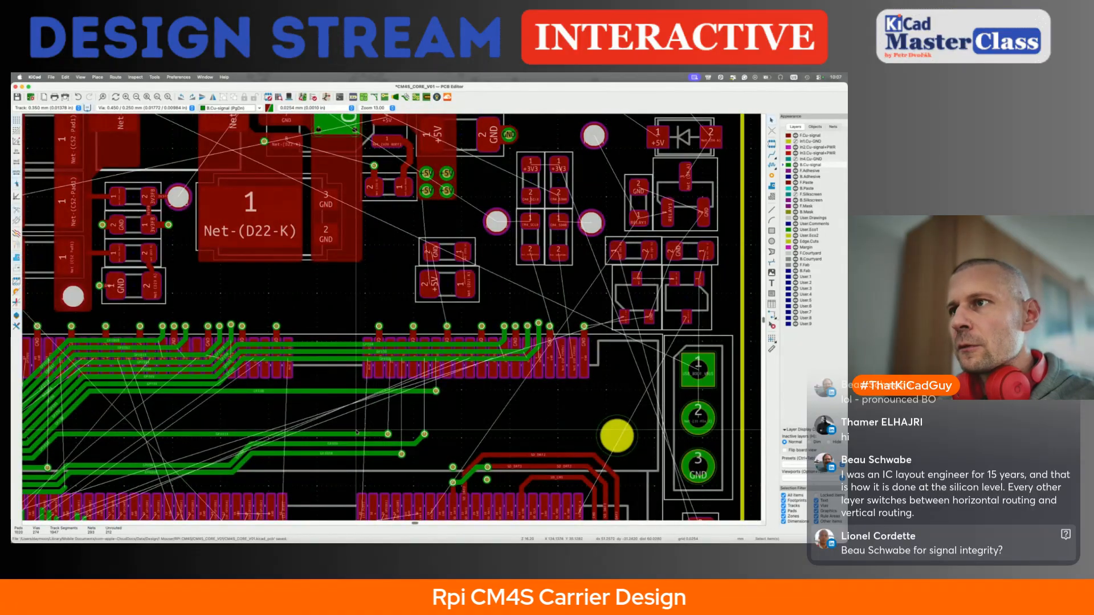
Raise GPIO8's horizontal segment into the pad row beneath GPIO2 and fit its bend down to the via
{"action": "scroll", "coordinate": [357, 433], "scroll_direction": "up", "scroll_amount": 2}
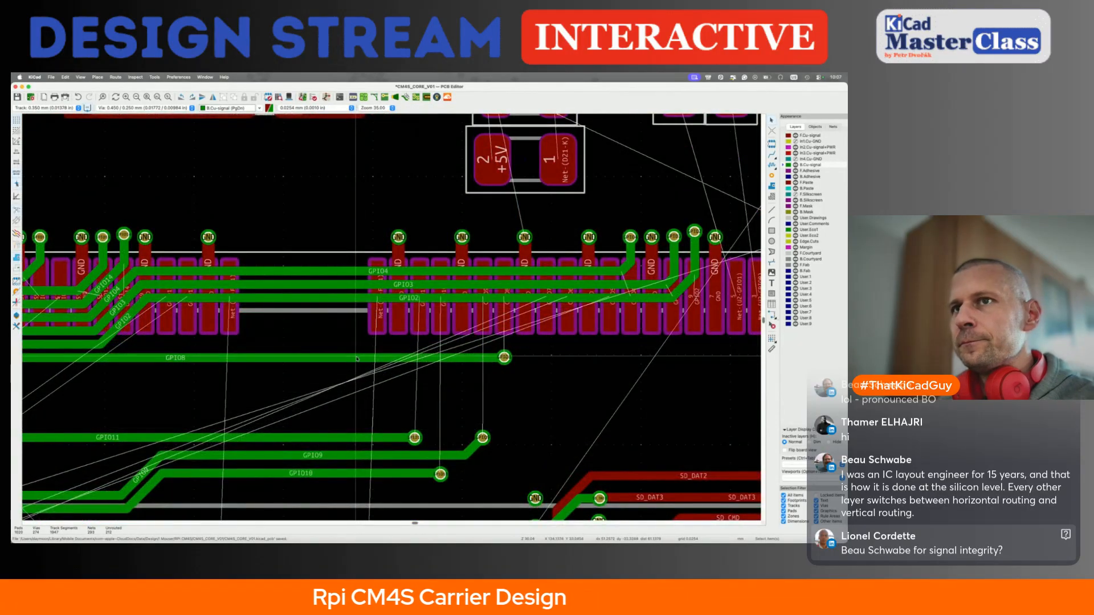
{"action": "key", "text": "d"}
{"action": "left_click", "coordinate": [357, 311]}
{"action": "key", "text": "d"}
{"action": "left_click", "coordinate": [500, 320]}
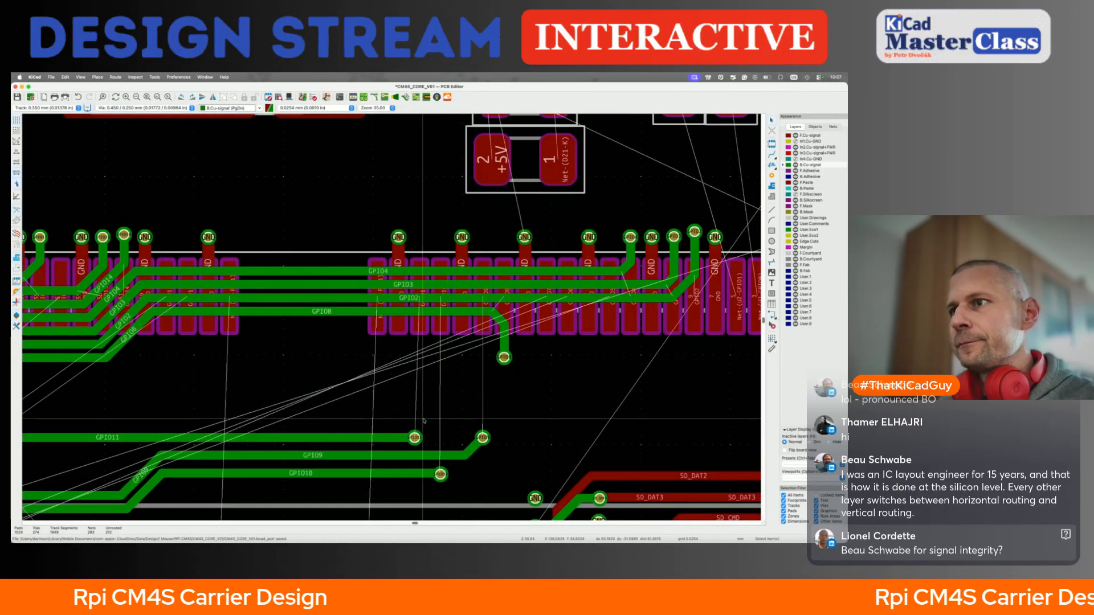
Move GPIO11's via up to just below its upper-row pad, level with GPIO8's via
{"action": "key", "text": "d"}
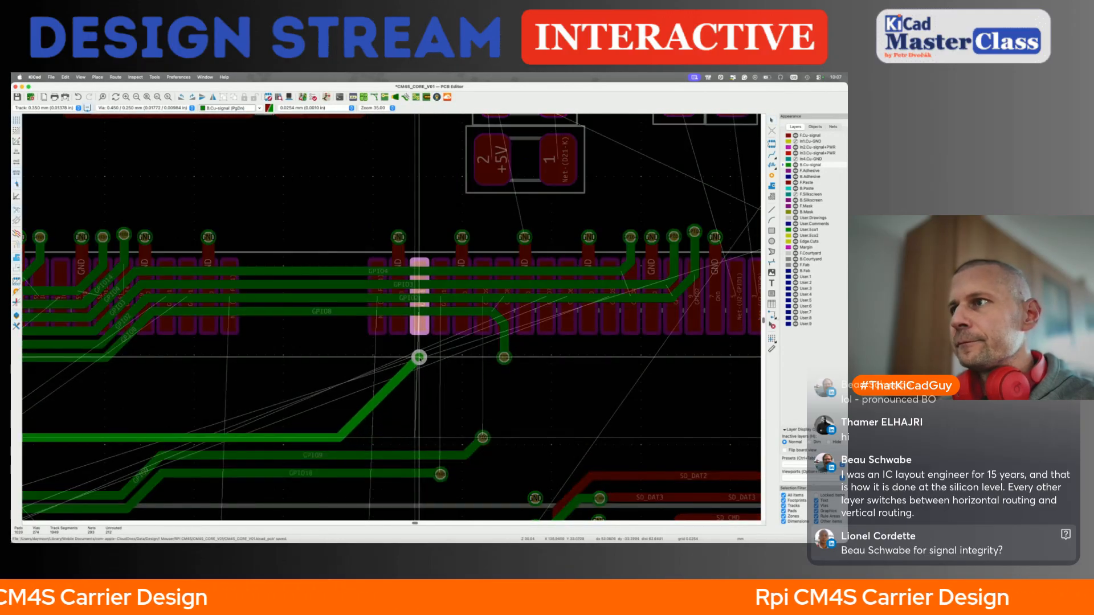
{"action": "left_click", "coordinate": [419, 358]}
{"action": "scroll", "coordinate": [421, 370], "scroll_direction": "down", "scroll_amount": 4}
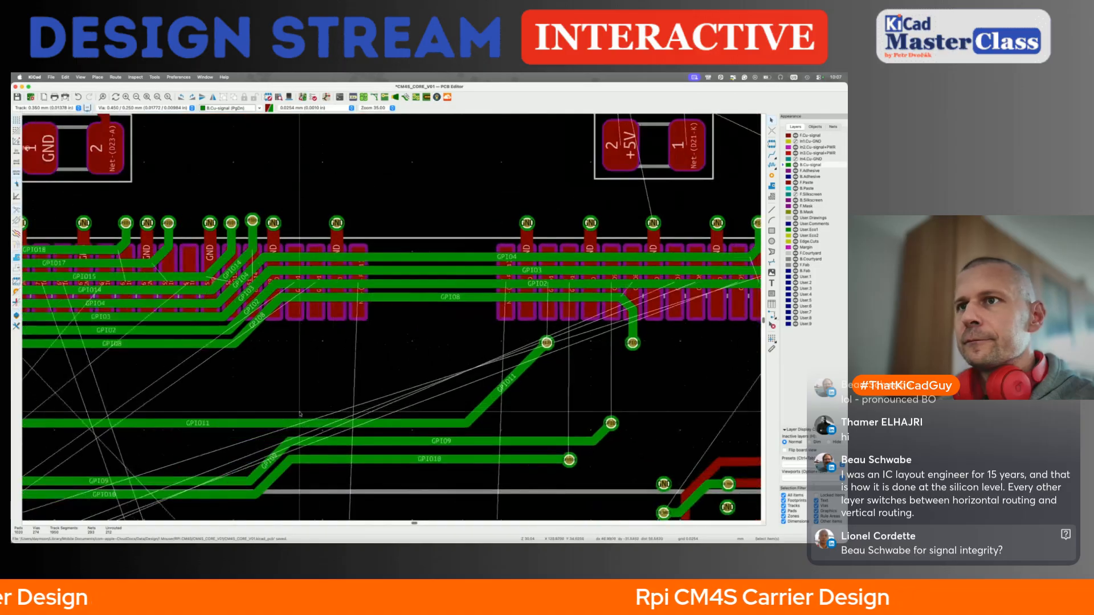
Raise GPIO11's horizontal segment into the pad row beneath GPIO8 and fit its long diagonal alongside GPIO8's
{"action": "key", "text": "d"}
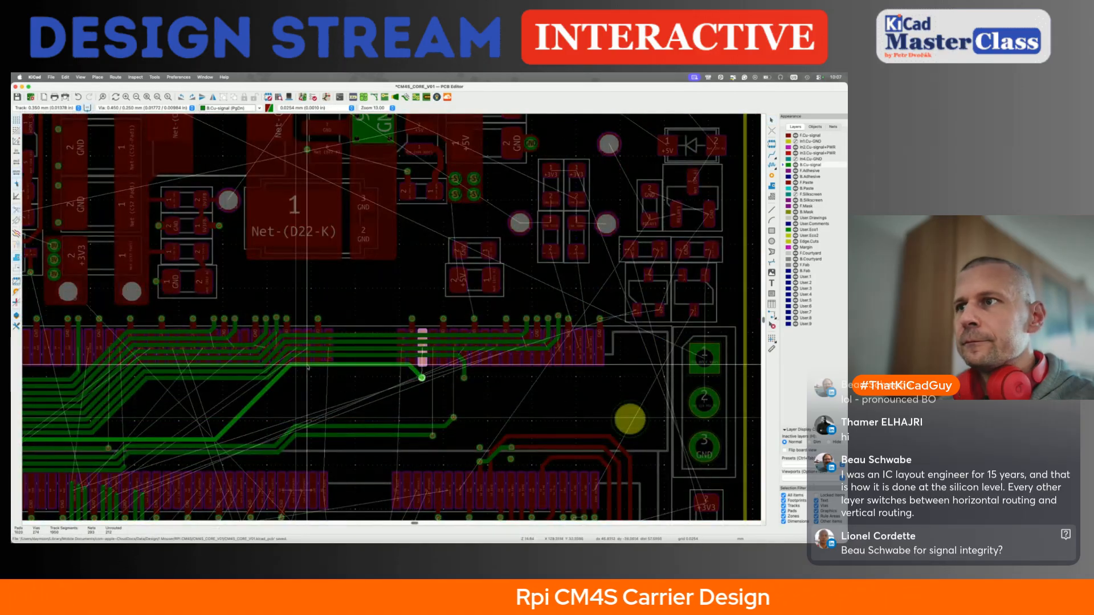
{"action": "key", "text": "Escape"}
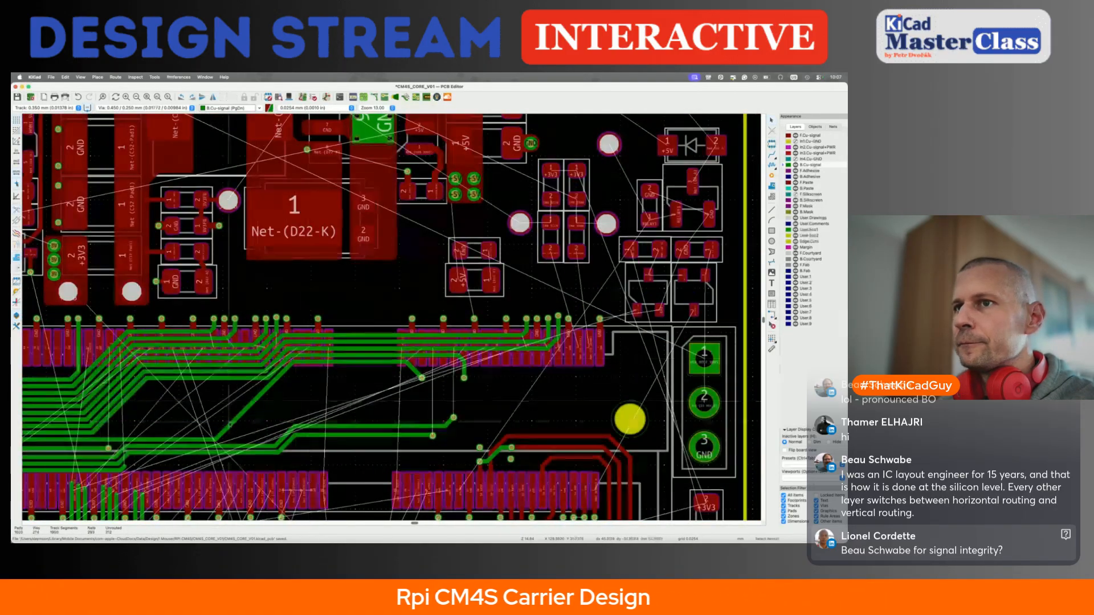
{"action": "key", "text": "d"}
{"action": "left_click", "coordinate": [207, 384]}
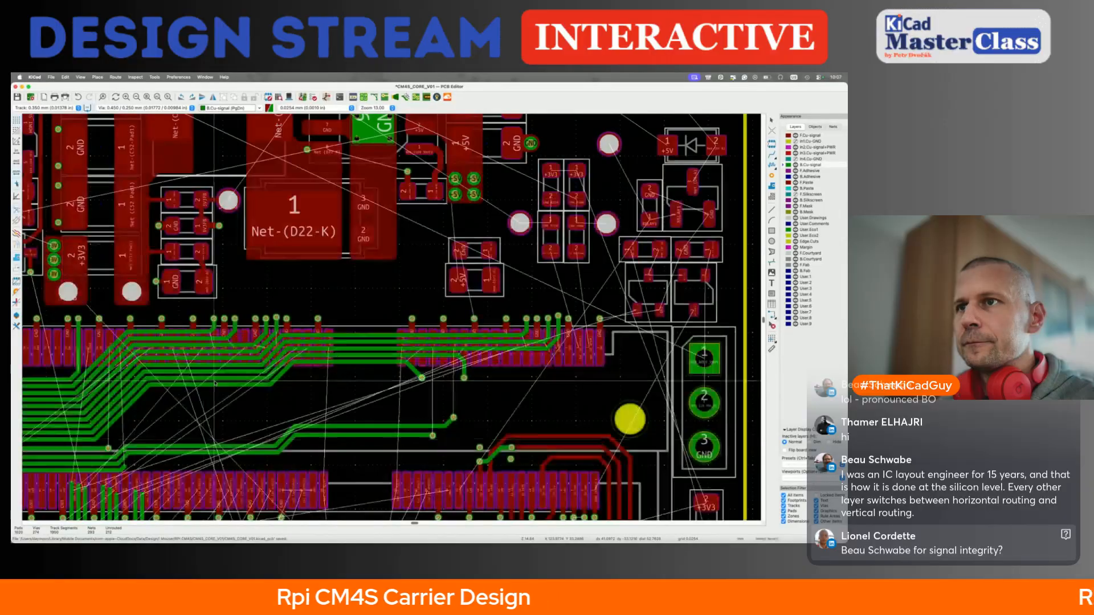
Raise GPIO9's left horizontal segment and move its via up below its upper-row pad, beside GPIO8's via
{"action": "key", "text": "d"}
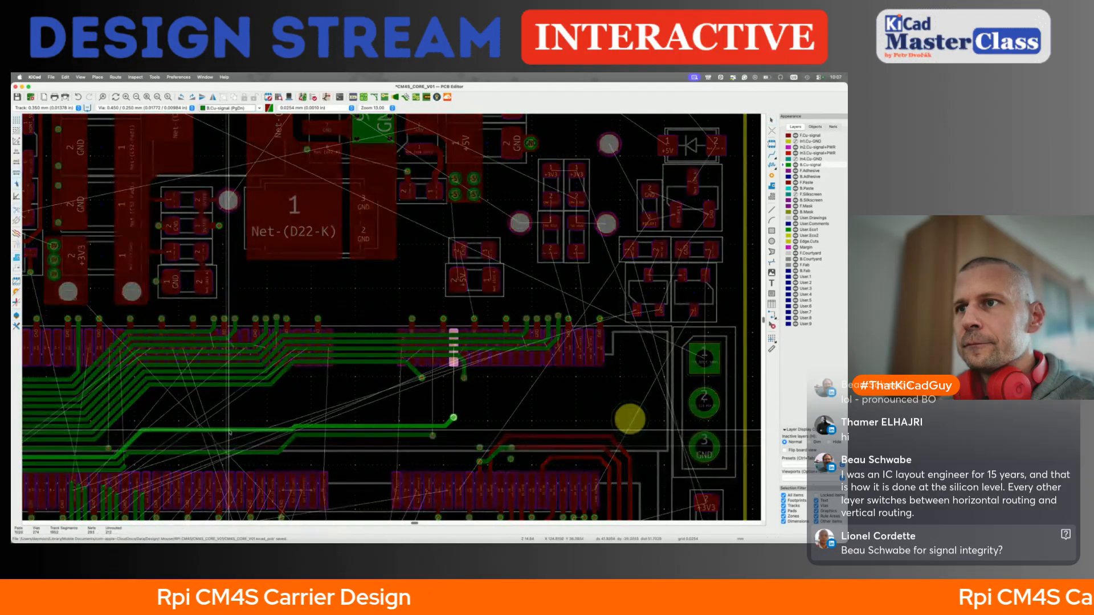
{"action": "left_click", "coordinate": [454, 425]}
{"action": "scroll", "coordinate": [453, 422], "scroll_direction": "up", "scroll_amount": 4}
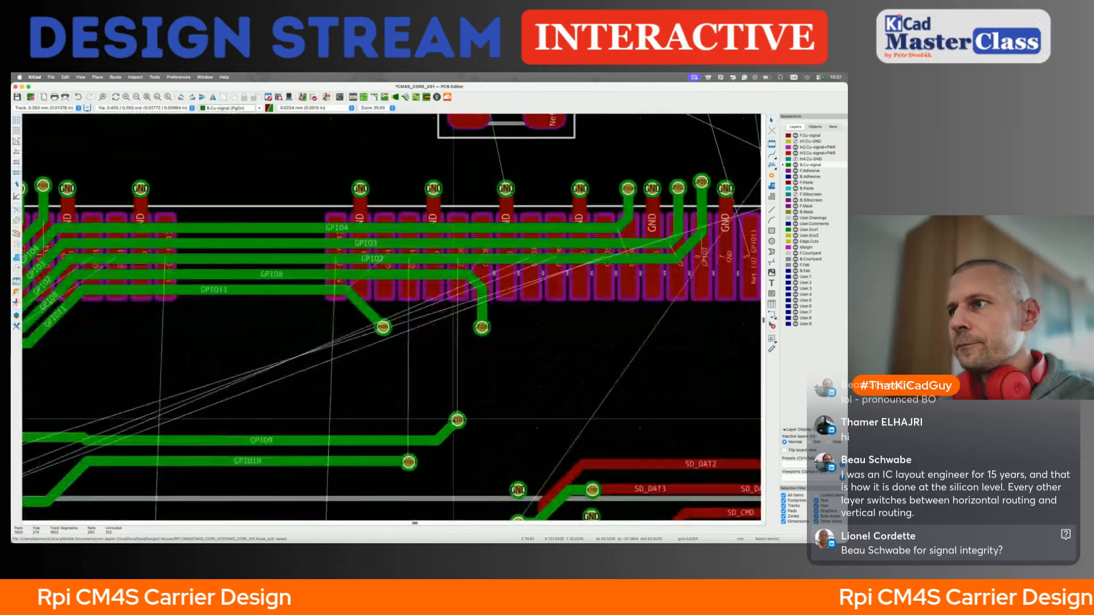
{"action": "left_click_drag", "start_coordinate": [454, 411], "coordinate": [456, 327]}
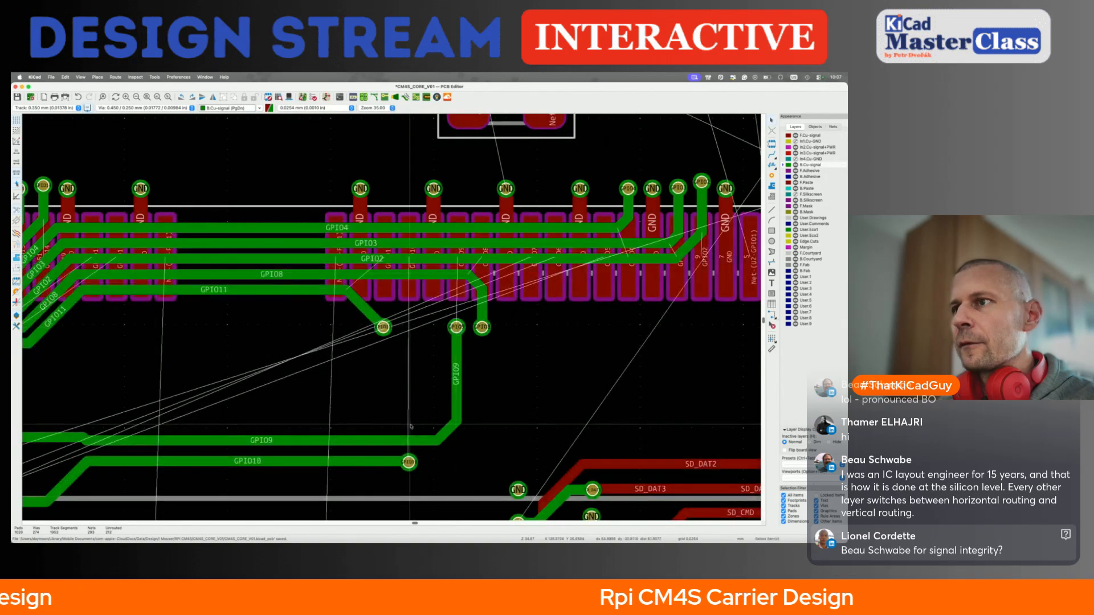
Save the board and raise GPIO9's horizontal segment to run just below the upper pad row
{"action": "left_click", "coordinate": [437, 438]}
{"action": "key", "text": "Escape"}
{"action": "key", "text": "ctrl+s"}
{"action": "left_click_drag", "start_coordinate": [449, 431], "coordinate": [412, 398]}
{"action": "left_click_drag", "start_coordinate": [349, 443], "coordinate": [365, 360]}
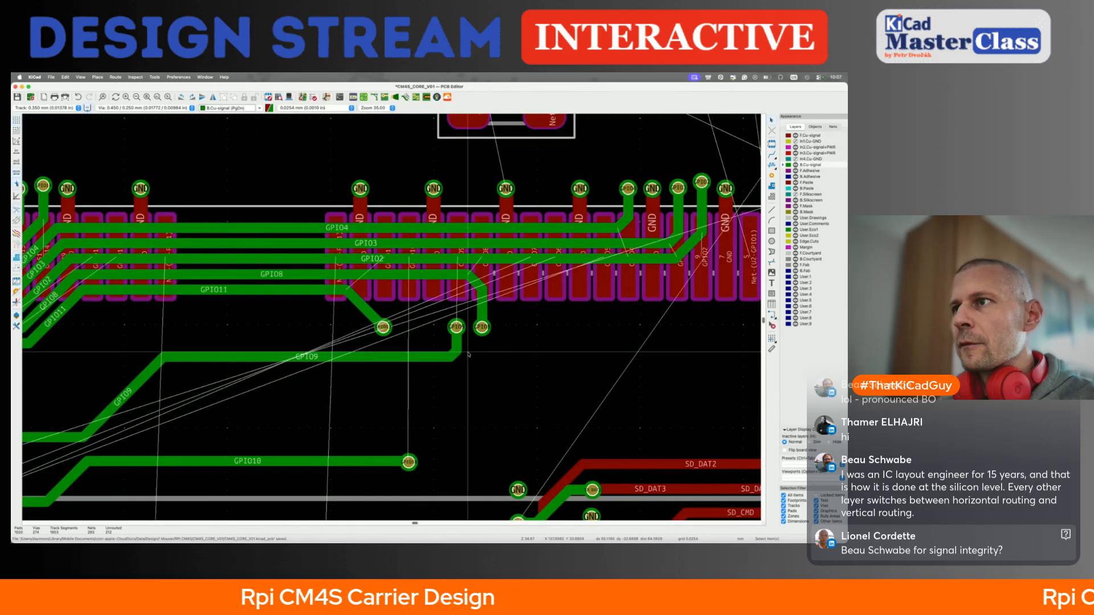
{"action": "left_click", "coordinate": [459, 358]}
{"action": "left_click", "coordinate": [463, 359]}
Slant GPIO9's end into its via and fit its horizontal and long diagonal segments closer to GPIO11
{"action": "left_click_drag", "start_coordinate": [454, 354], "coordinate": [414, 337]}
{"action": "scroll", "coordinate": [414, 337], "scroll_direction": "left", "scroll_amount": 5}
{"action": "left_click_drag", "start_coordinate": [241, 436], "coordinate": [333, 343]}
{"action": "scroll", "coordinate": [315, 347], "scroll_direction": "down", "scroll_amount": 4}
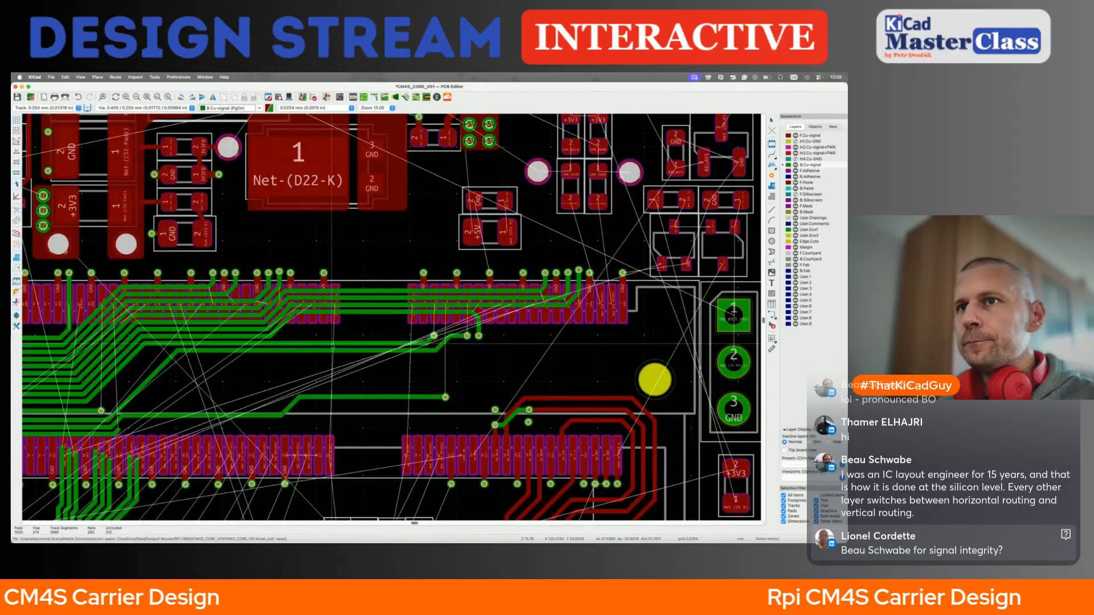
{"action": "left_click_drag", "start_coordinate": [154, 377], "coordinate": [151, 377]}
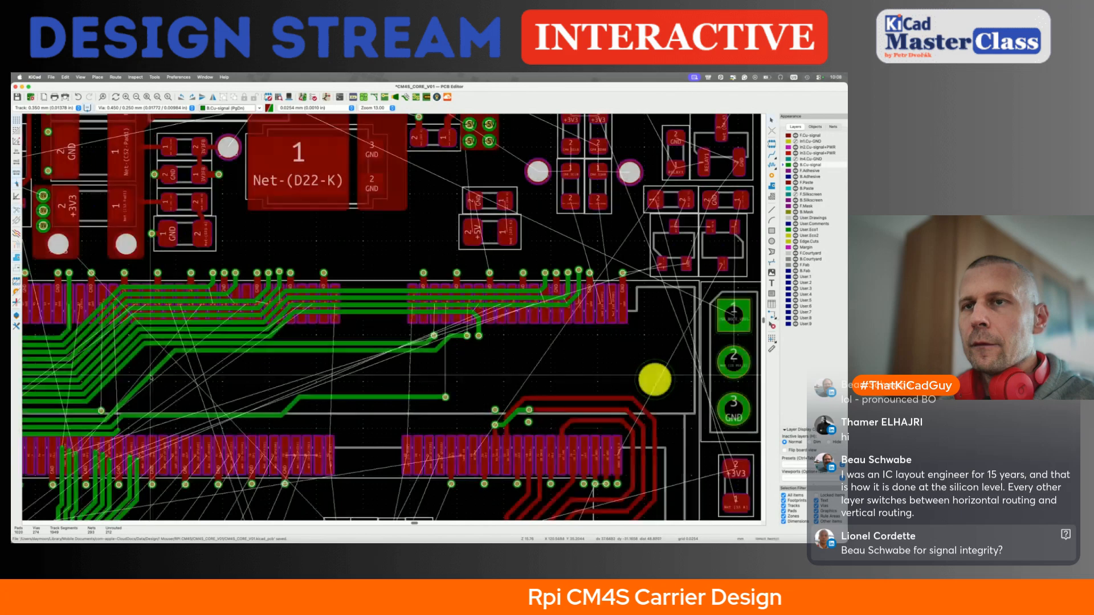
{"action": "scroll", "coordinate": [171, 424], "scroll_direction": "left", "scroll_amount": 5}
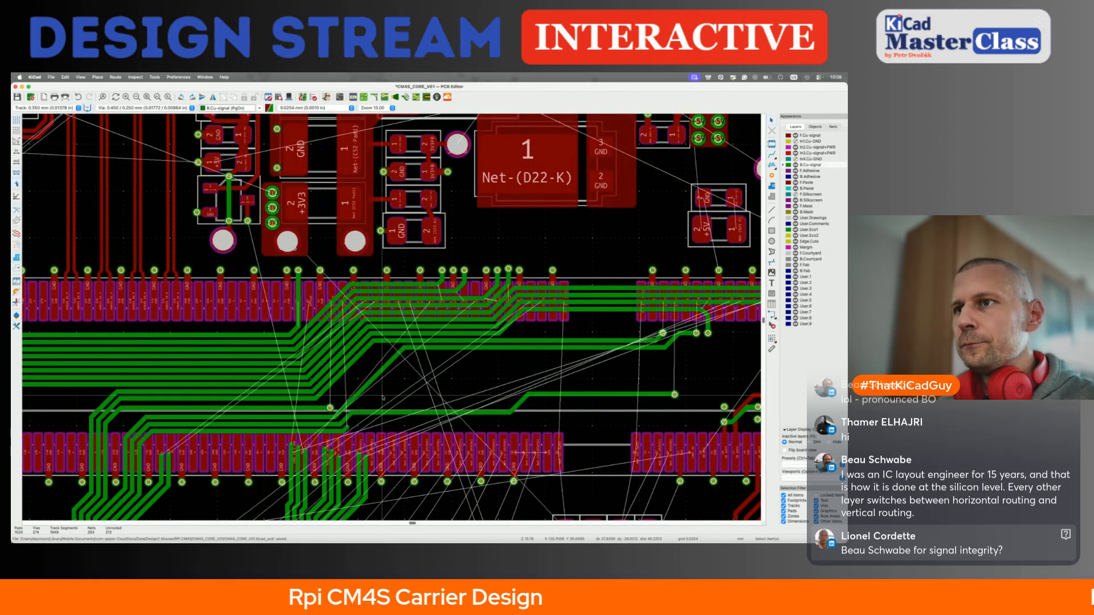
Move GPIO25's via up and slightly right, close to GPIO11's diagonal
{"action": "left_click_drag", "start_coordinate": [331, 407], "coordinate": [332, 397]}
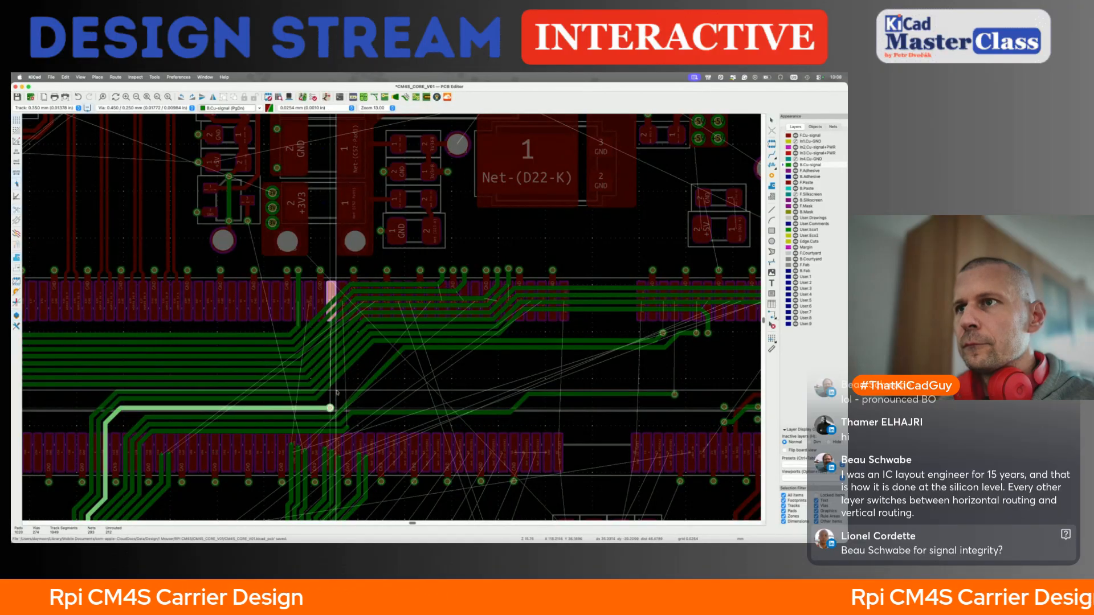
{"action": "scroll", "coordinate": [337, 392], "scroll_direction": "up", "scroll_amount": 4}
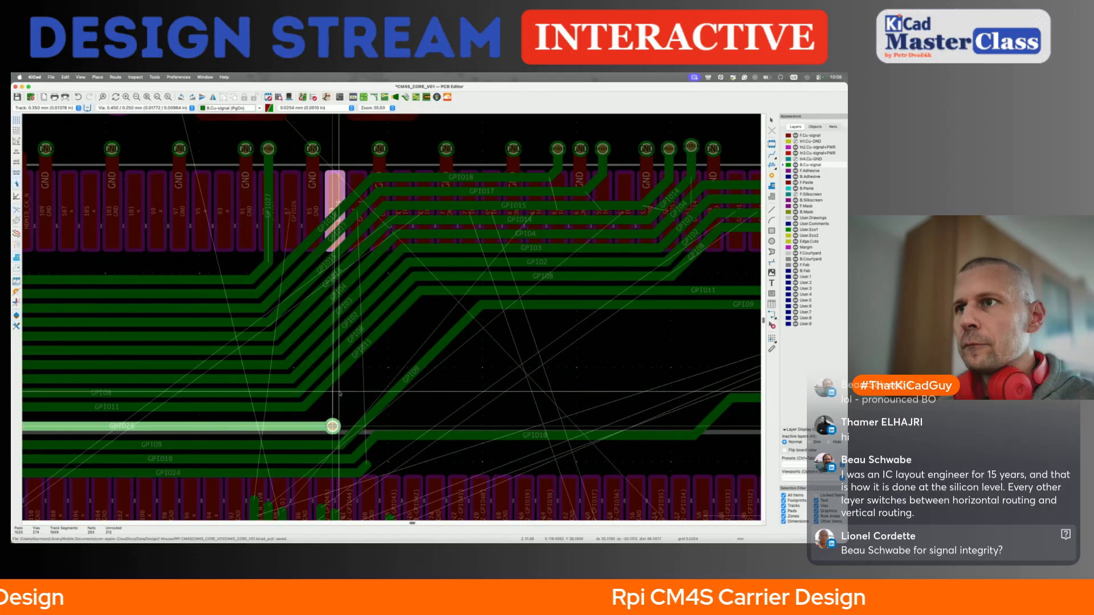
{"action": "left_click", "coordinate": [346, 411]}
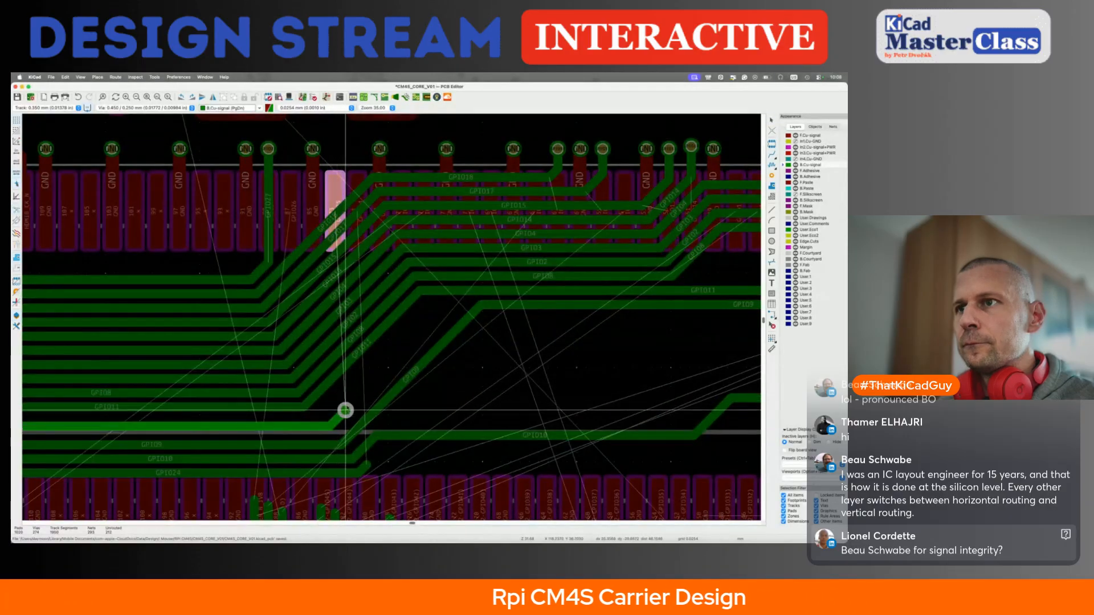
{"action": "left_click", "coordinate": [347, 411]}
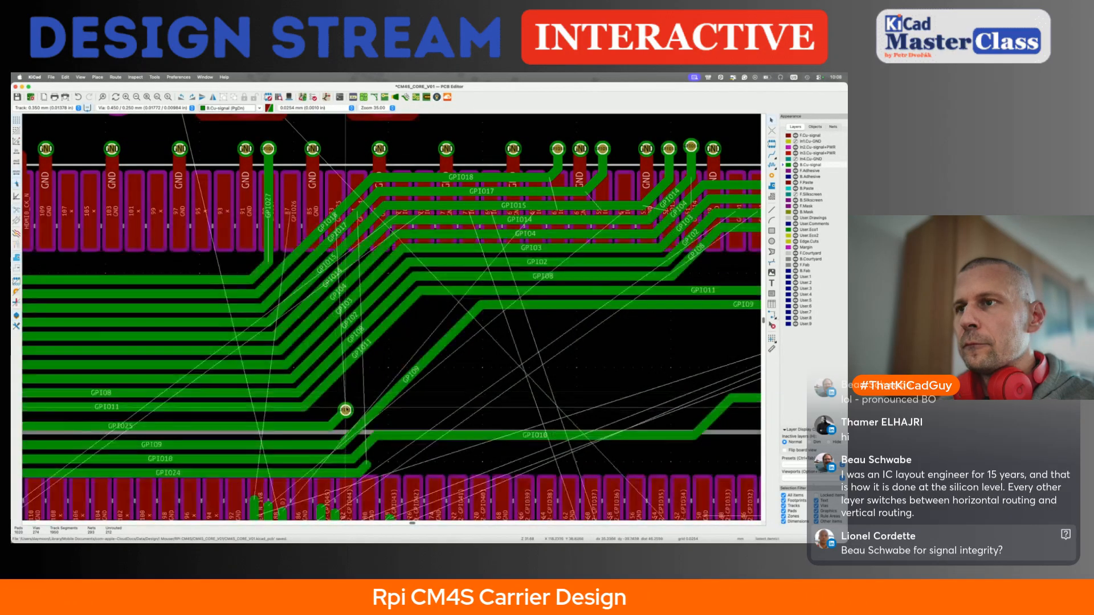
Delete GPIO25's horizontal segment and reroute it closely beneath GPIO11 to its moved via
{"action": "left_click", "coordinate": [329, 426]}
{"action": "key", "text": "Delete"}
{"action": "middle_click_drag", "start_coordinate": [337, 427], "coordinate": [671, 426]}
{"action": "key", "text": "x"}
{"action": "left_click", "coordinate": [340, 407]}
{"action": "middle_click_drag", "start_coordinate": [342, 407], "coordinate": [204, 406]}
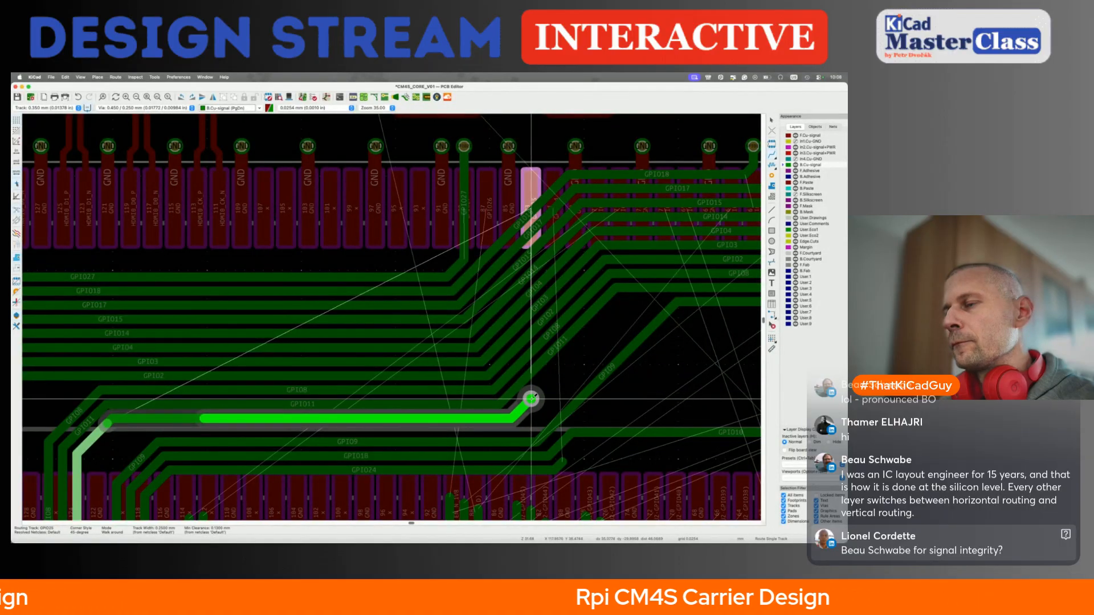
{"action": "left_click", "coordinate": [531, 399]}
{"action": "key", "text": "Escape"}
Raise GPIO9's lower horizontal segment close beneath GPIO25 and adjust its diagonal beside GPIO25's via
{"action": "left_click_drag", "start_coordinate": [486, 441], "coordinate": [487, 432]}
{"action": "key", "text": "Escape"}
{"action": "scroll", "coordinate": [523, 440], "scroll_direction": "down", "scroll_amount": 3}
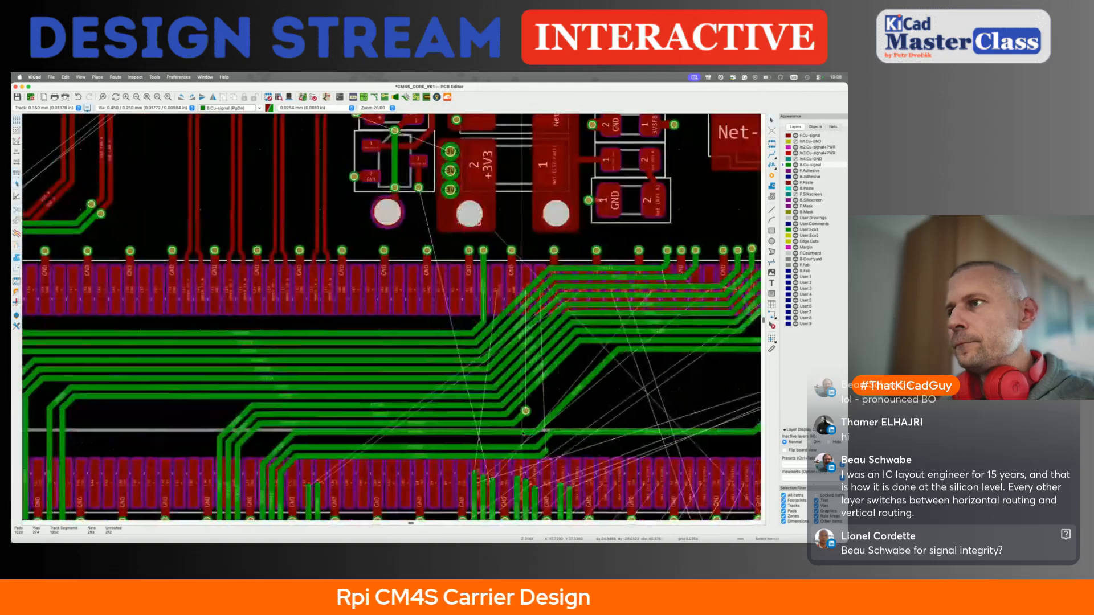
{"action": "left_click_drag", "start_coordinate": [441, 388], "coordinate": [430, 388]}
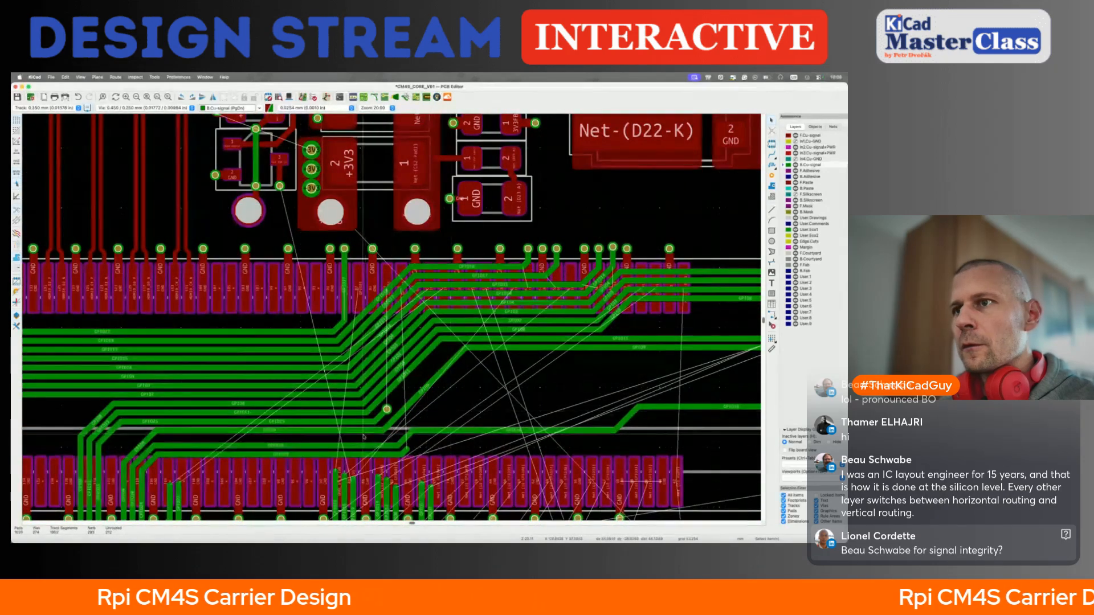
Raise GPIO10's lower horizontal segment close beneath GPIO9 and straighten its long horizontal run level with its via
{"action": "left_click_drag", "start_coordinate": [365, 445], "coordinate": [364, 438]}
{"action": "left_click_drag", "start_coordinate": [465, 430], "coordinate": [464, 409]}
{"action": "scroll", "coordinate": [464, 408], "scroll_direction": "right", "scroll_amount": 5}
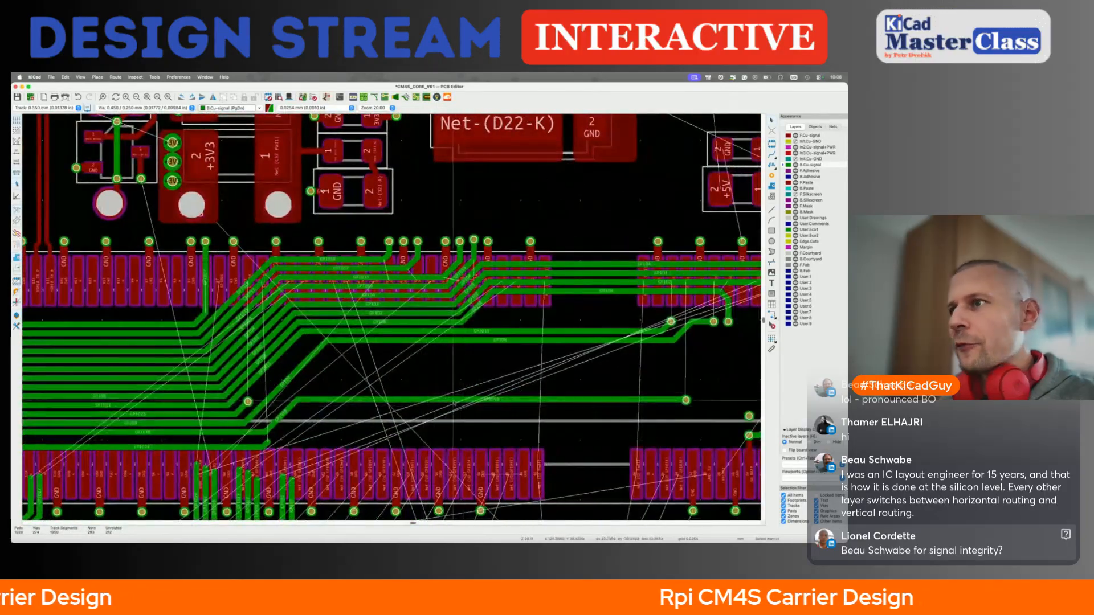
Move GPIO10's via straight up to just below GPIO9's bend
{"action": "right_click", "coordinate": [667, 398]}
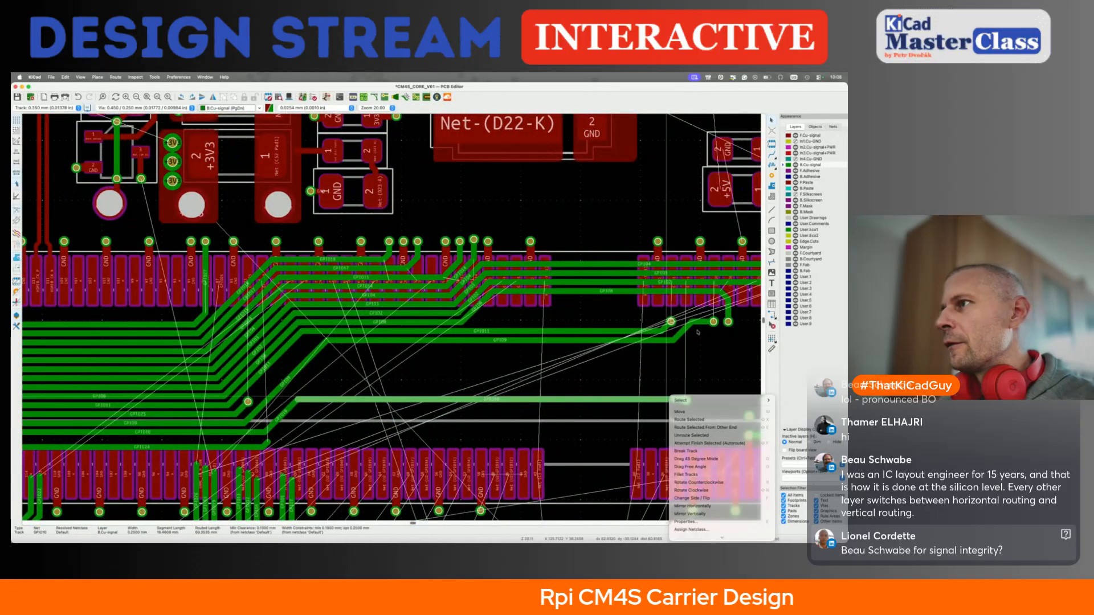
{"action": "key", "text": "Escape"}
{"action": "scroll", "coordinate": [698, 331], "scroll_direction": "up", "scroll_amount": 3}
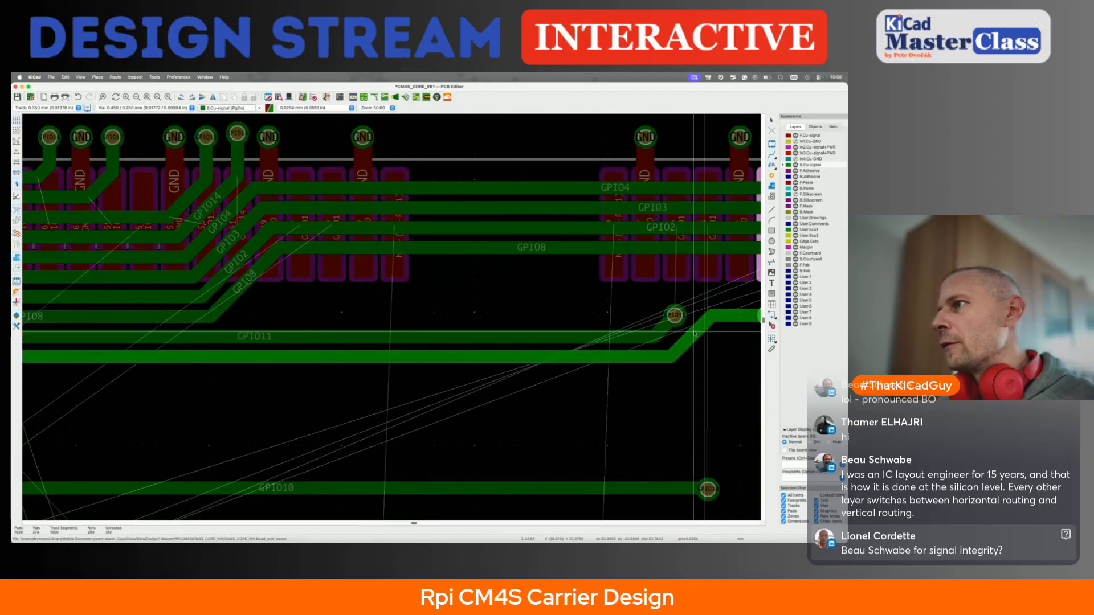
{"action": "left_click", "coordinate": [695, 334]}
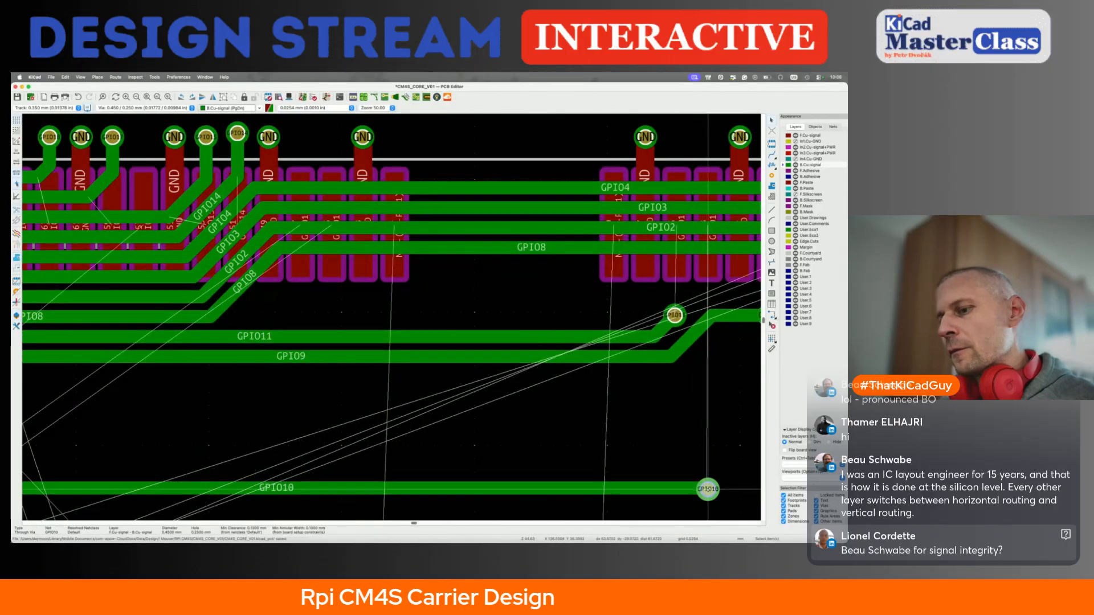
{"action": "key", "text": "x"}
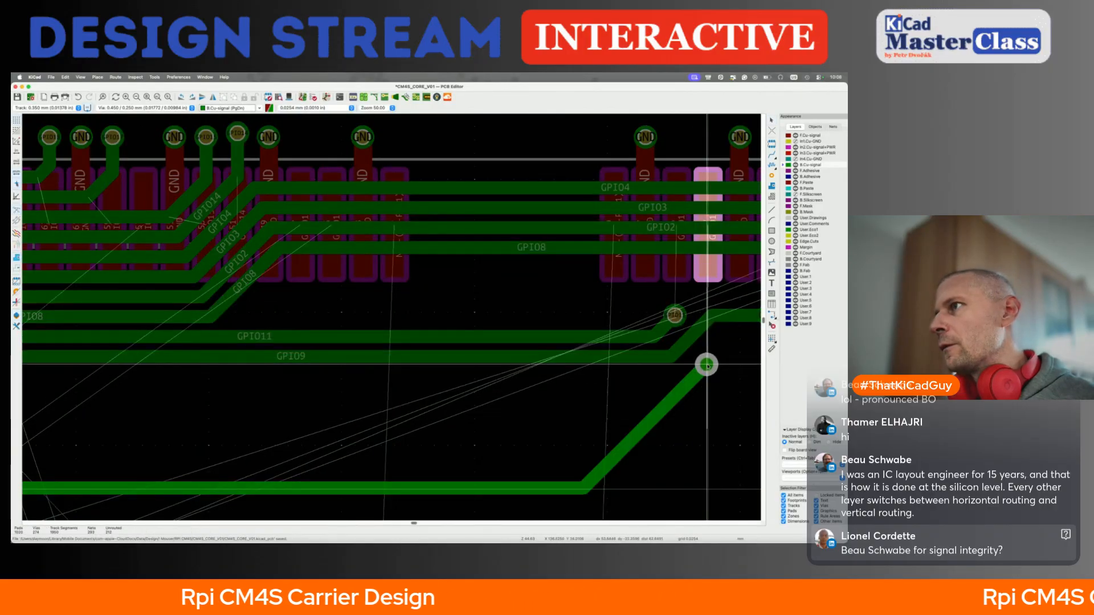
{"action": "left_click", "coordinate": [709, 365]}
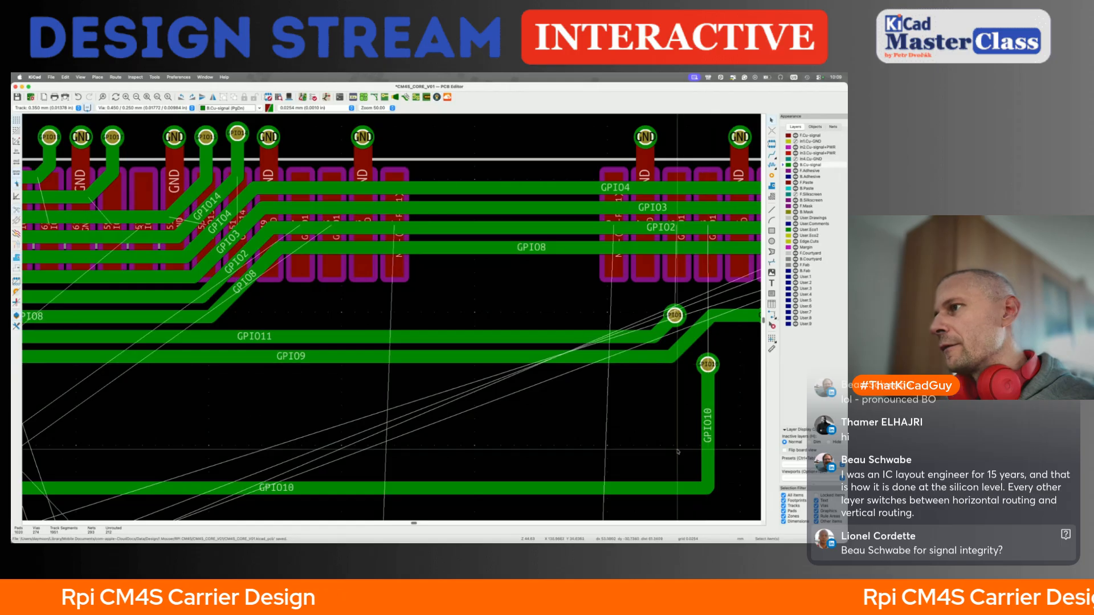
Raise GPIO10's long horizontal segment close beneath GPIO9 and shorten the vertical piece at its via
{"action": "left_click", "coordinate": [685, 494]}
{"action": "left_click_drag", "start_coordinate": [685, 494], "coordinate": [685, 438]}
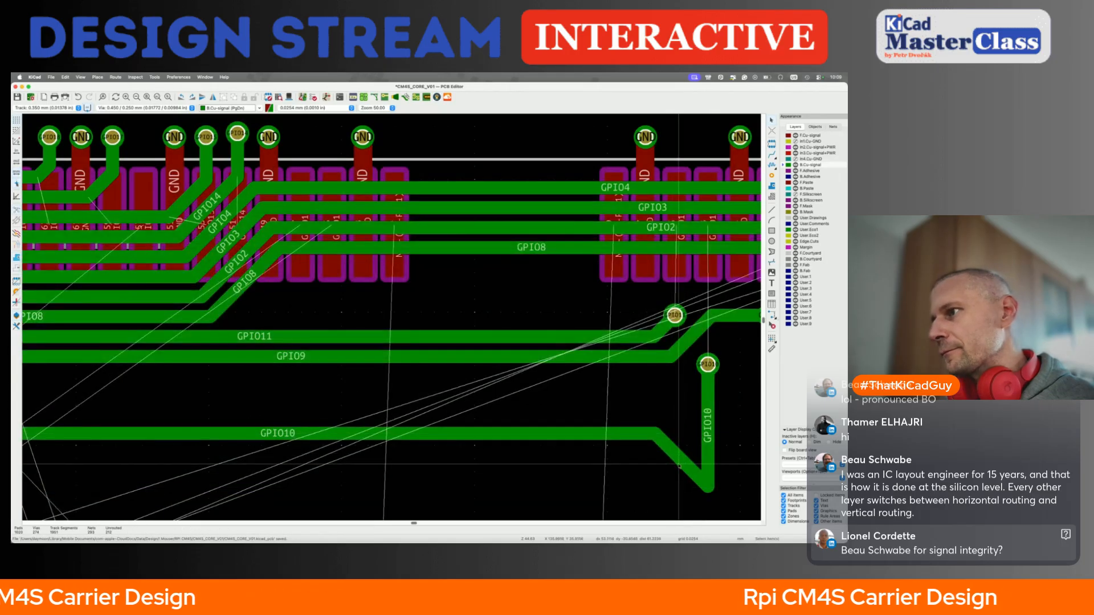
{"action": "left_click", "coordinate": [709, 489]}
{"action": "left_click", "coordinate": [721, 494]}
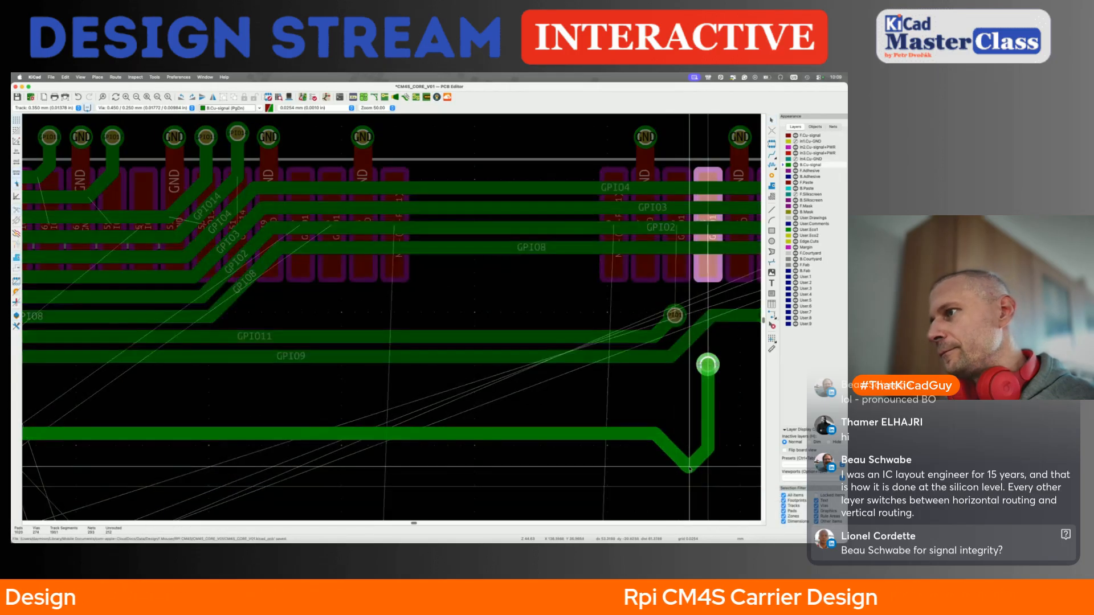
{"action": "scroll", "coordinate": [664, 435], "scroll_direction": "down", "scroll_amount": 4}
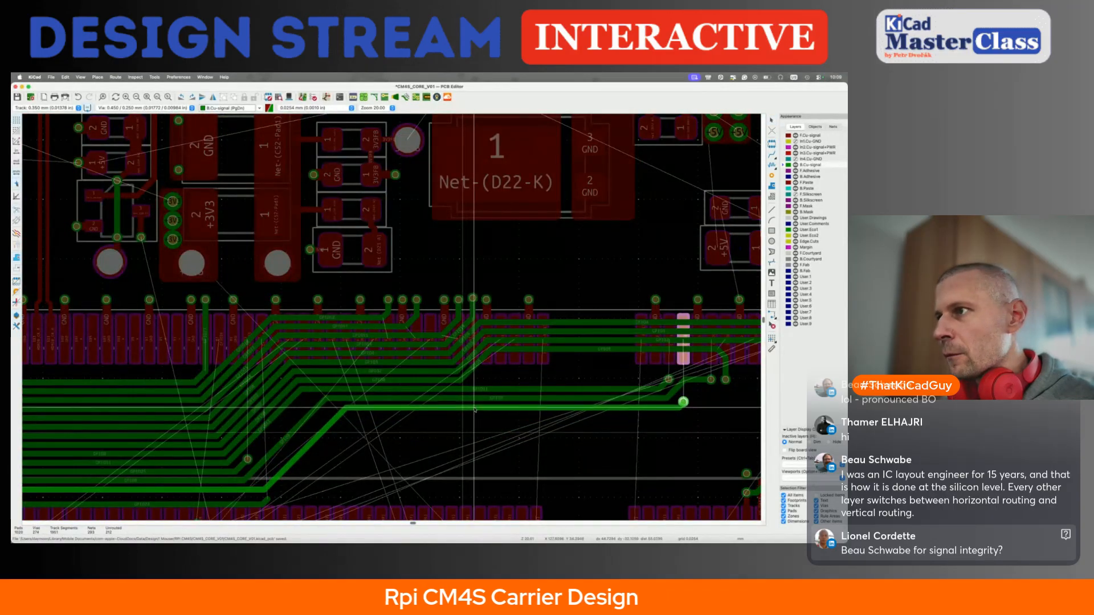
{"action": "left_click", "coordinate": [475, 408]}
{"action": "scroll", "coordinate": [380, 491], "scroll_direction": "down", "scroll_amount": 3}
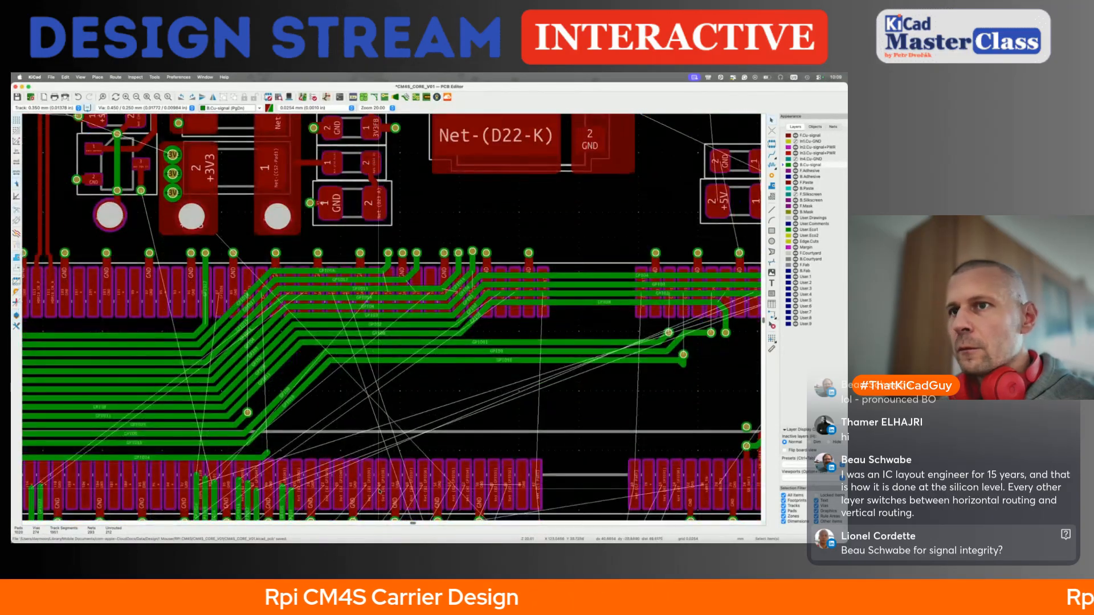
Delete GPIO24's horizontal segment and leftover stub, and reroute the track horizontally close beneath GPIO10
{"action": "scroll", "coordinate": [380, 491], "scroll_direction": "left", "scroll_amount": 6}
{"action": "left_click", "coordinate": [477, 404]}
{"action": "key", "text": "Delete"}
{"action": "left_click", "coordinate": [531, 398]}
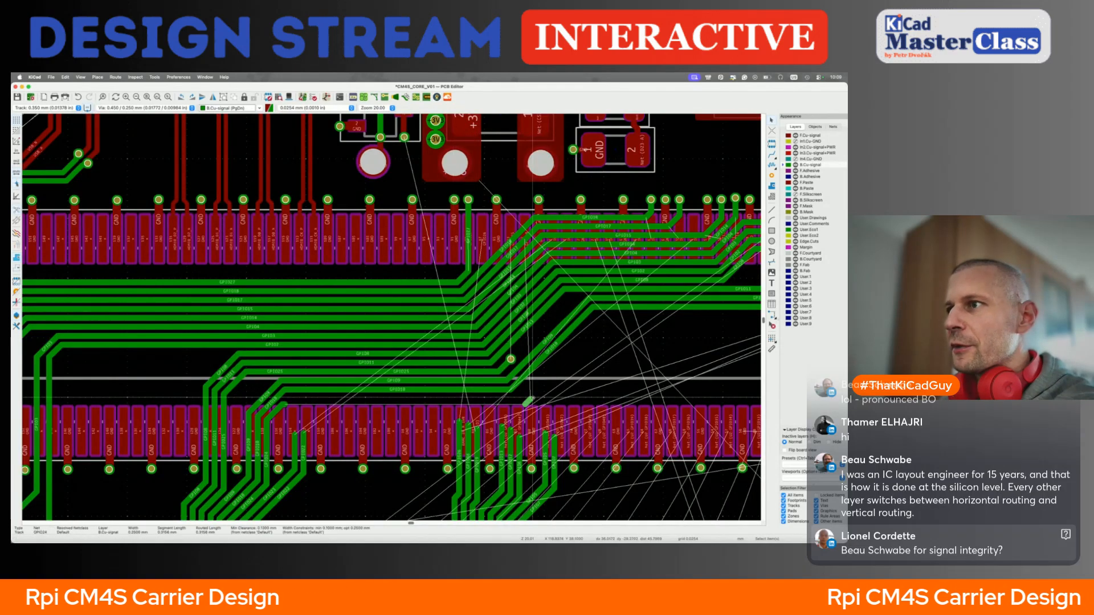
{"action": "left_click", "coordinate": [286, 406]}
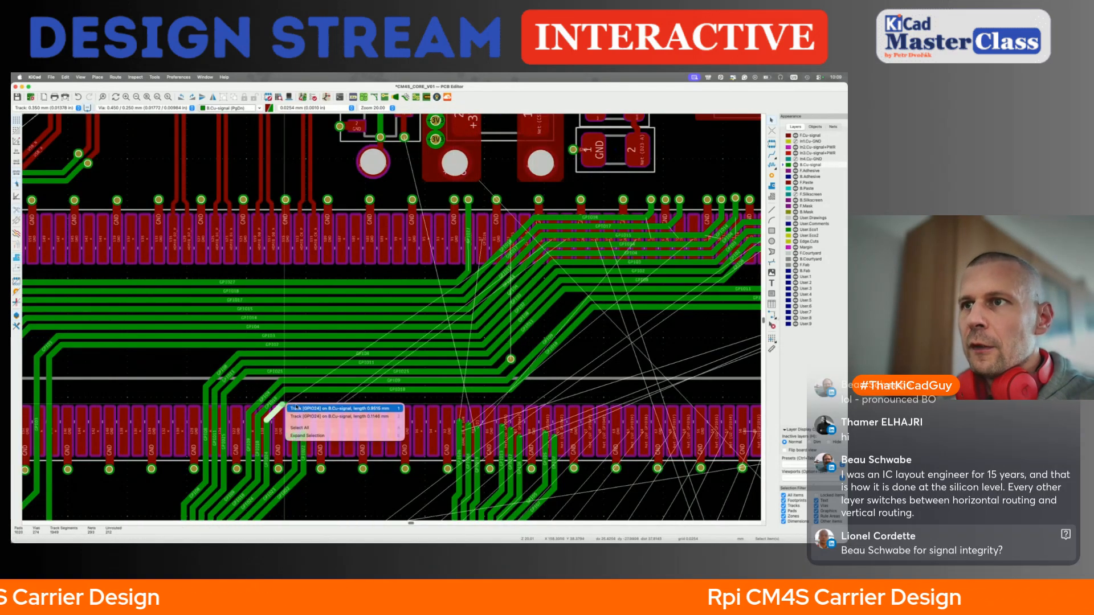
{"action": "left_click", "coordinate": [302, 409]}
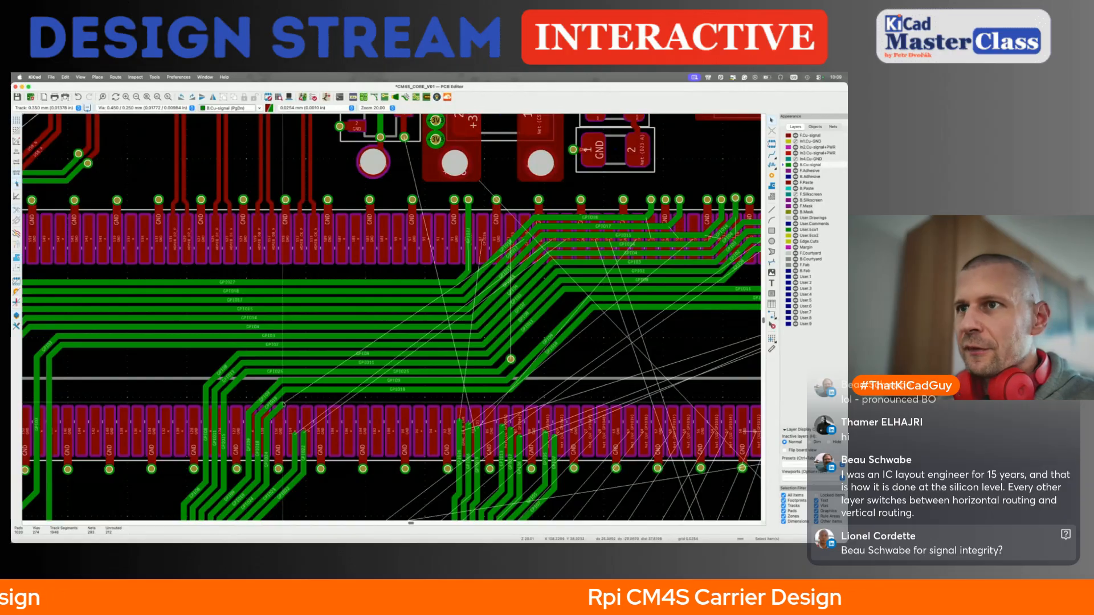
{"action": "key", "text": "x"}
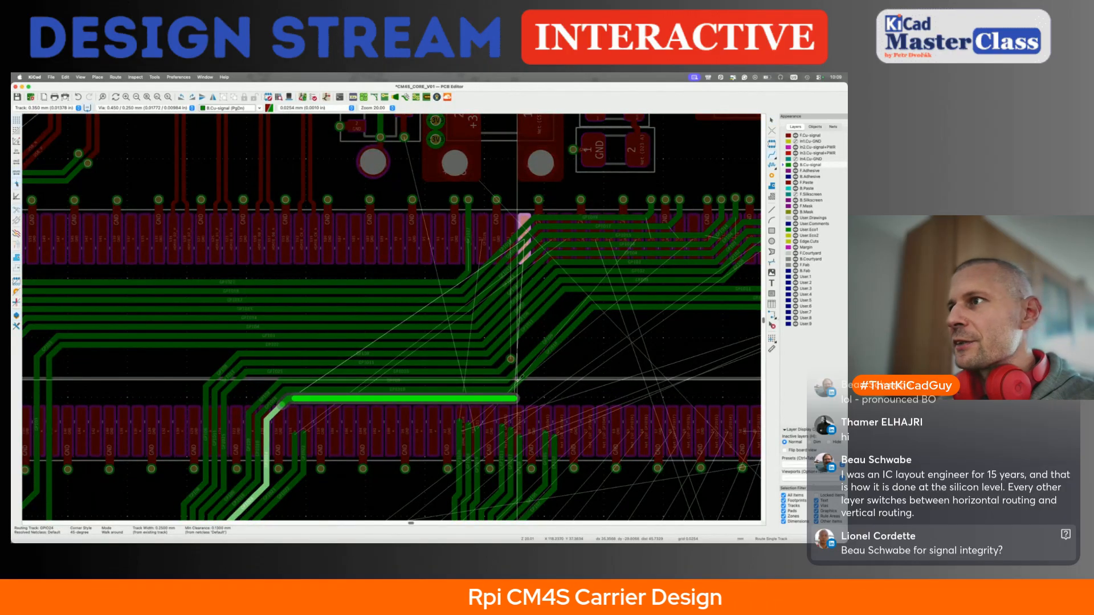
{"action": "key", "text": "Escape"}
Pull the GPIO9 and GPIO10 diagonals in tightly around GPIO25's via
{"action": "key", "text": "d"}
{"action": "left_click", "coordinate": [539, 325]}
{"action": "key", "text": "d"}
{"action": "left_click", "coordinate": [548, 328]}
Extend GPIO24 diagonally upward beside GPIO10 and end it in a via near GPIO25's via
{"action": "key", "text": "x"}
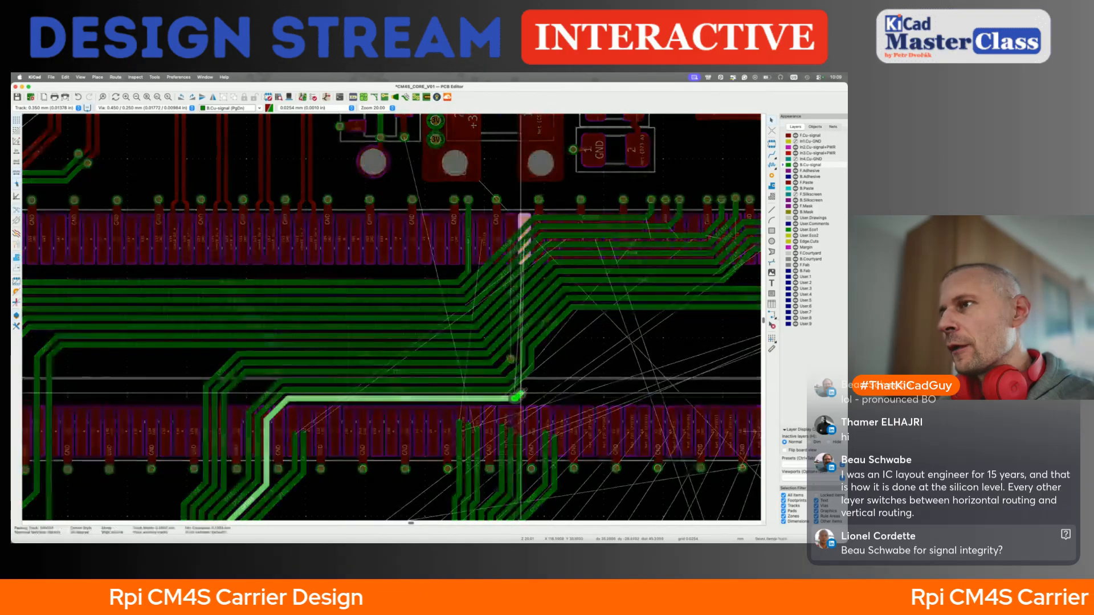
{"action": "scroll", "coordinate": [536, 362], "scroll_direction": "up", "scroll_amount": 3}
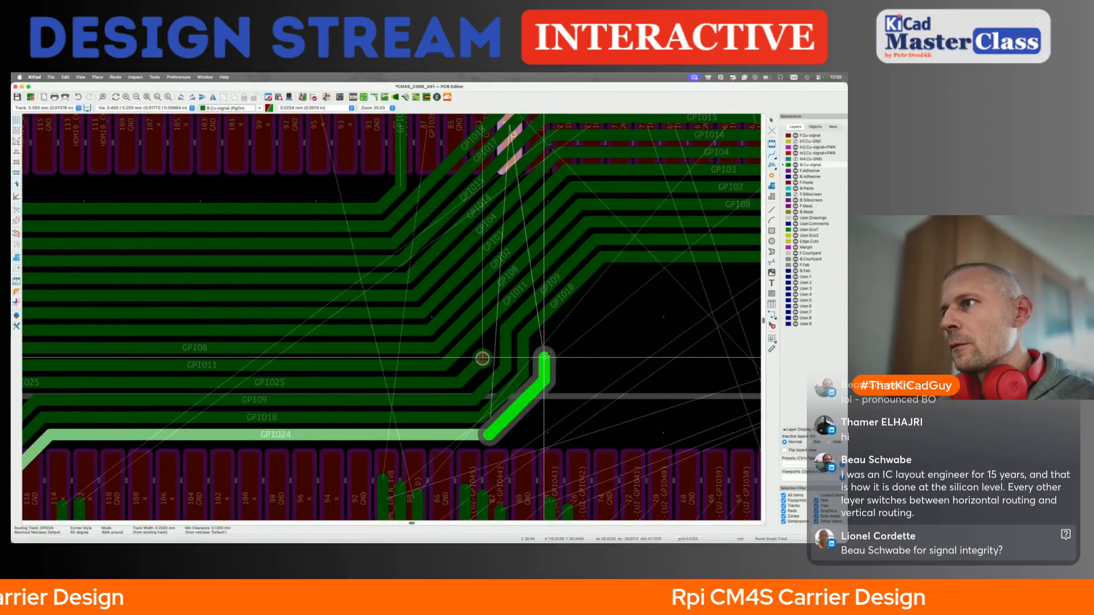
{"action": "left_click", "coordinate": [546, 359]}
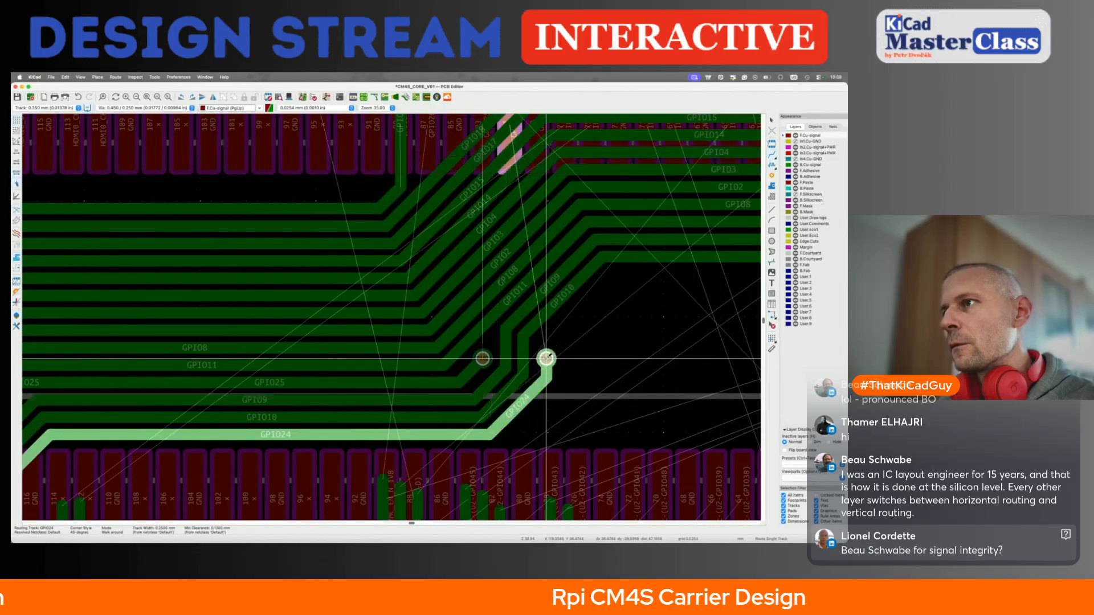
{"action": "key", "text": "Escape"}
{"action": "scroll", "coordinate": [546, 359], "scroll_direction": "down", "scroll_amount": 5}
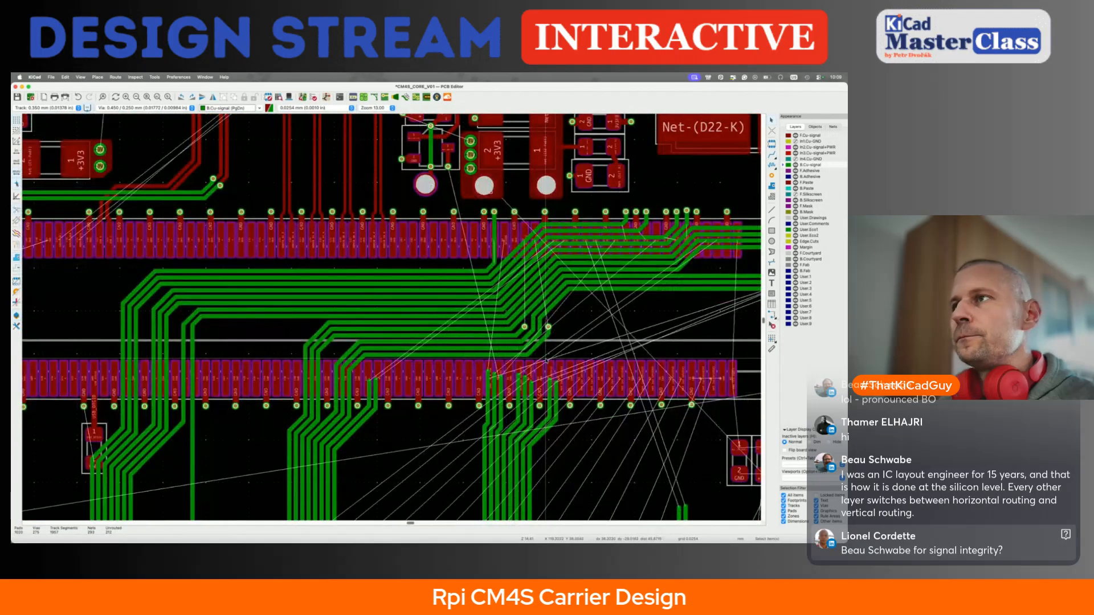
Raise GPIO27's long horizontal segment into the upper pad row, just below the row of ground vias
{"action": "scroll", "coordinate": [443, 311], "scroll_direction": "up", "scroll_amount": 3}
{"action": "scroll", "coordinate": [444, 312], "scroll_direction": "left", "scroll_amount": 3}
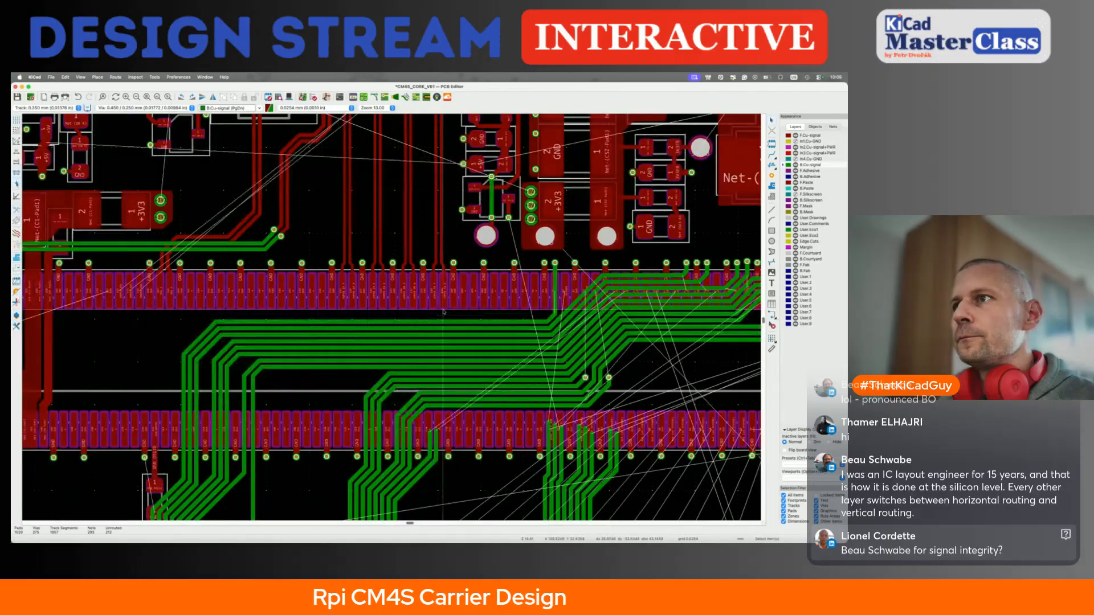
{"action": "scroll", "coordinate": [443, 311], "scroll_direction": "up", "scroll_amount": 2}
{"action": "left_click_drag", "start_coordinate": [614, 328], "coordinate": [545, 330]}
{"action": "left_click_drag", "start_coordinate": [471, 332], "coordinate": [489, 261]}
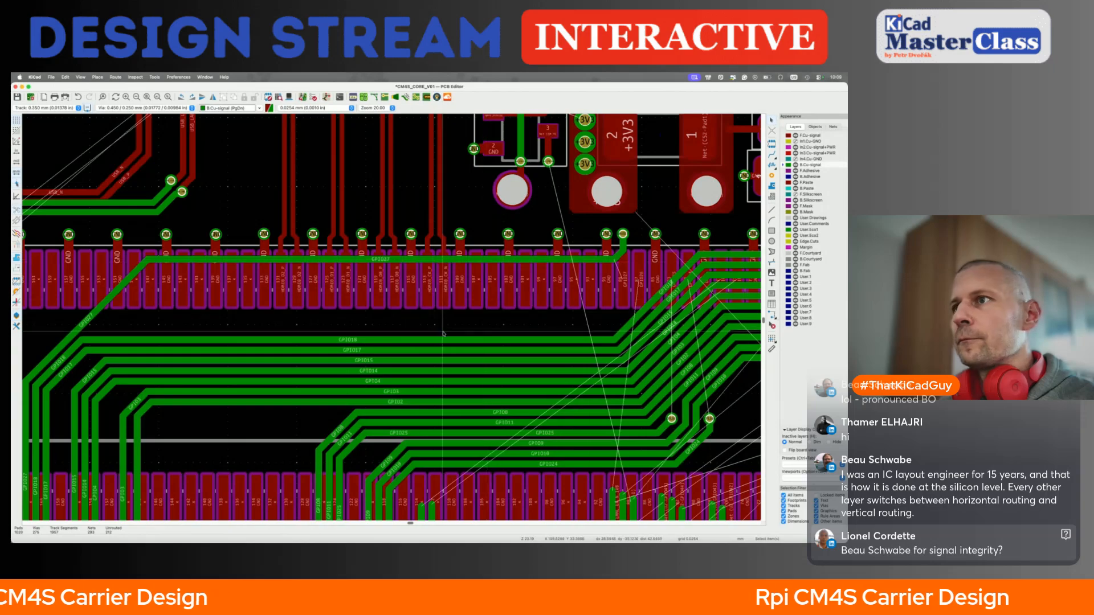
Raise GPIO18's horizontal segment into the upper pad row close beneath GPIO27, pulling its corner in along the way
{"action": "mouse_move", "coordinate": [454, 340]}
{"action": "left_mouse_down"}
{"action": "mouse_move", "coordinate": [454, 312]}
{"action": "mouse_move", "coordinate": [450, 331]}
{"action": "left_mouse_up"}
{"action": "mouse_move", "coordinate": [638, 314]}
{"action": "left_mouse_down"}
{"action": "mouse_move", "coordinate": [627, 306]}
{"action": "mouse_move", "coordinate": [652, 313]}
{"action": "left_mouse_up"}
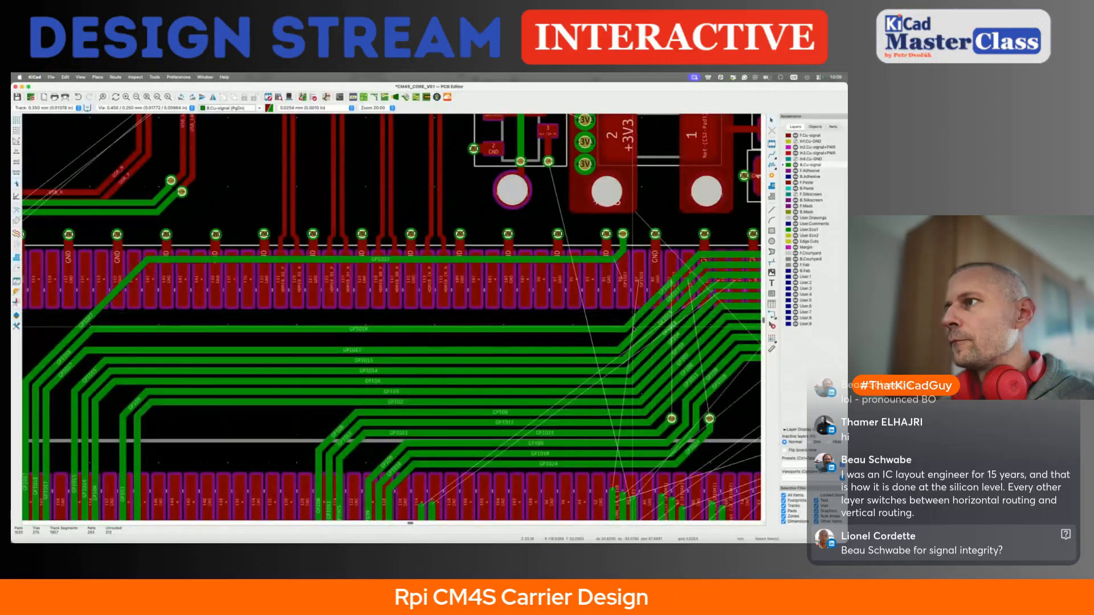
{"action": "left_click", "coordinate": [633, 332]}
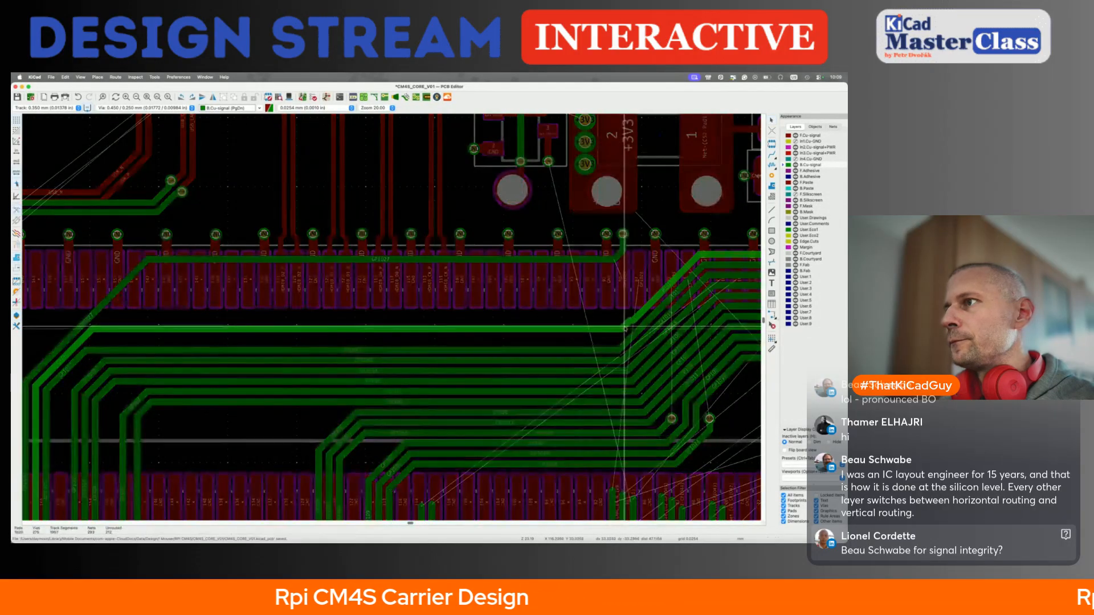
{"action": "left_click_drag", "start_coordinate": [629, 330], "coordinate": [612, 321]}
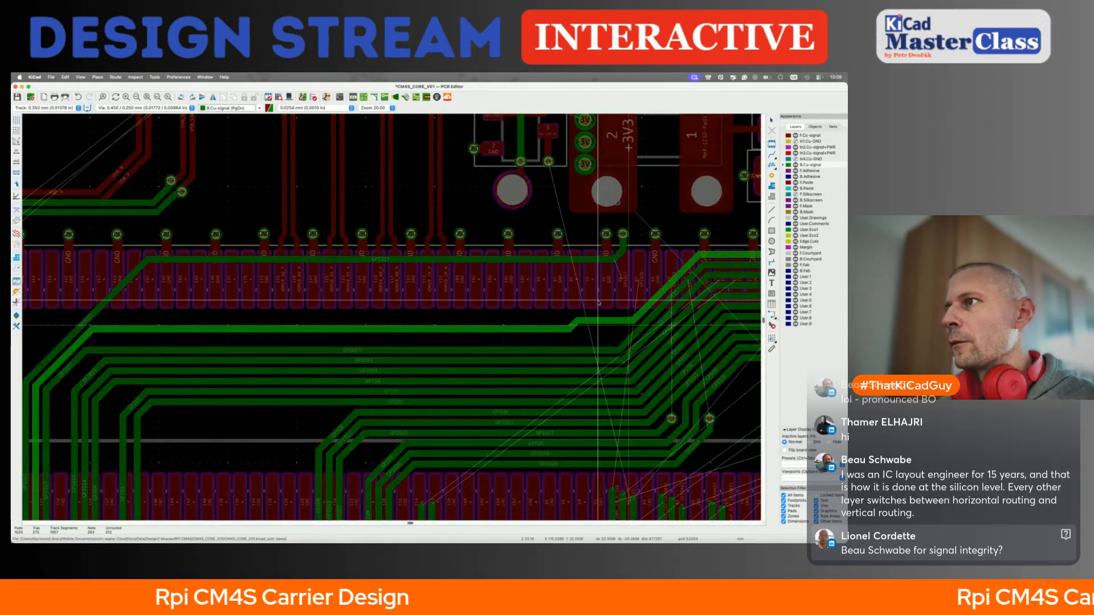
{"action": "left_click", "coordinate": [174, 329]}
{"action": "left_click", "coordinate": [176, 329]}
{"action": "left_click", "coordinate": [180, 321]}
{"action": "key", "text": "d"}
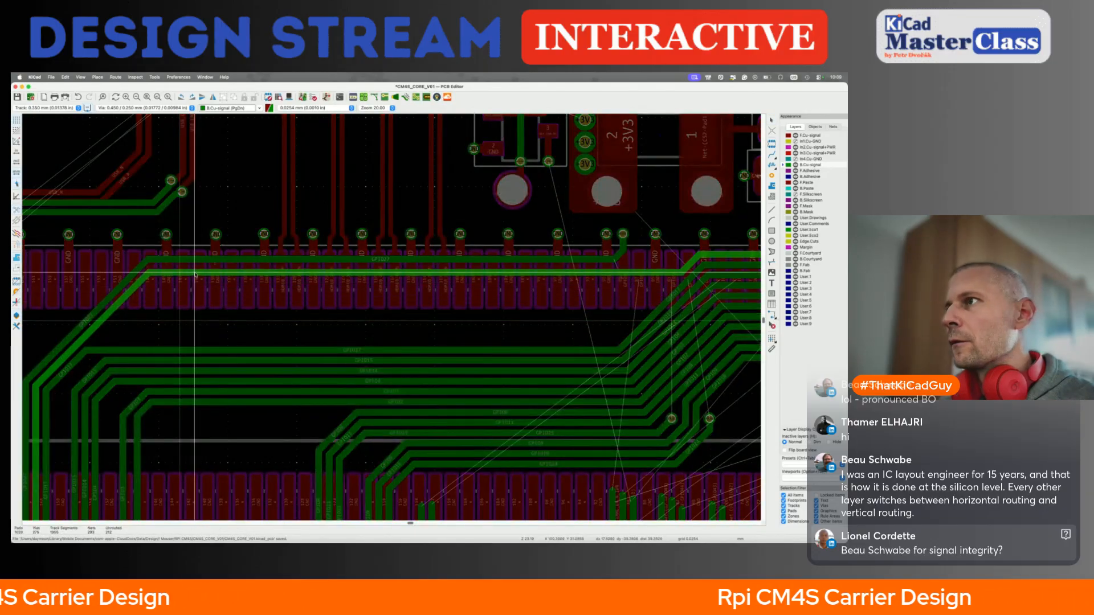
{"action": "left_click", "coordinate": [196, 279]}
Raise GPIO17's horizontal segment into the upper pad row close beneath GPIO18, shifting its diagonal to fit
{"action": "left_click", "coordinate": [204, 351]}
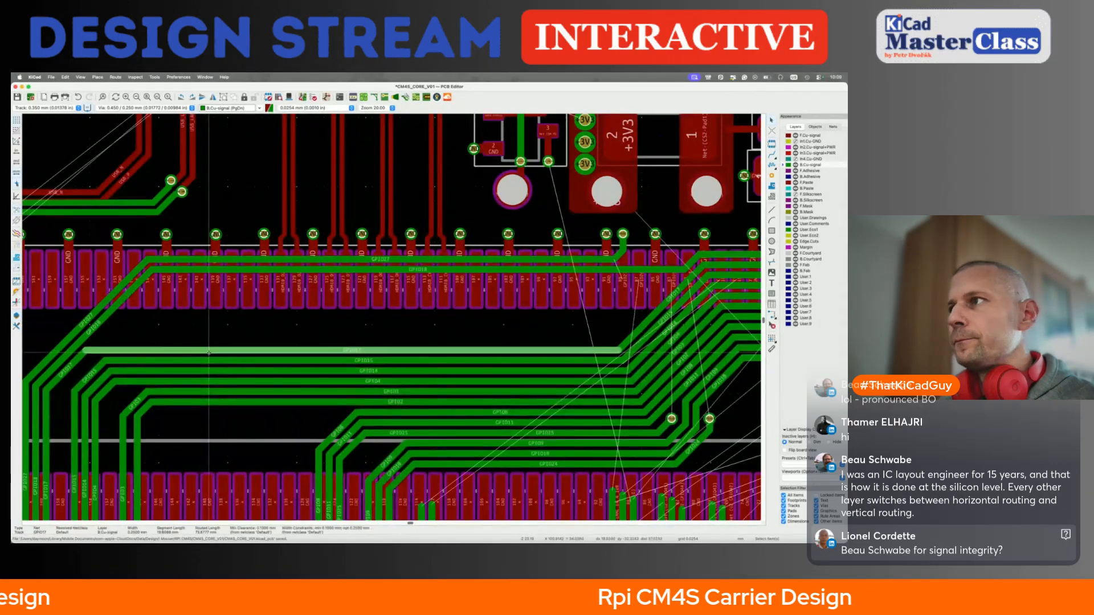
{"action": "key", "text": "d"}
{"action": "left_click", "coordinate": [227, 335]}
{"action": "key", "text": "d"}
{"action": "left_click", "coordinate": [222, 338]}
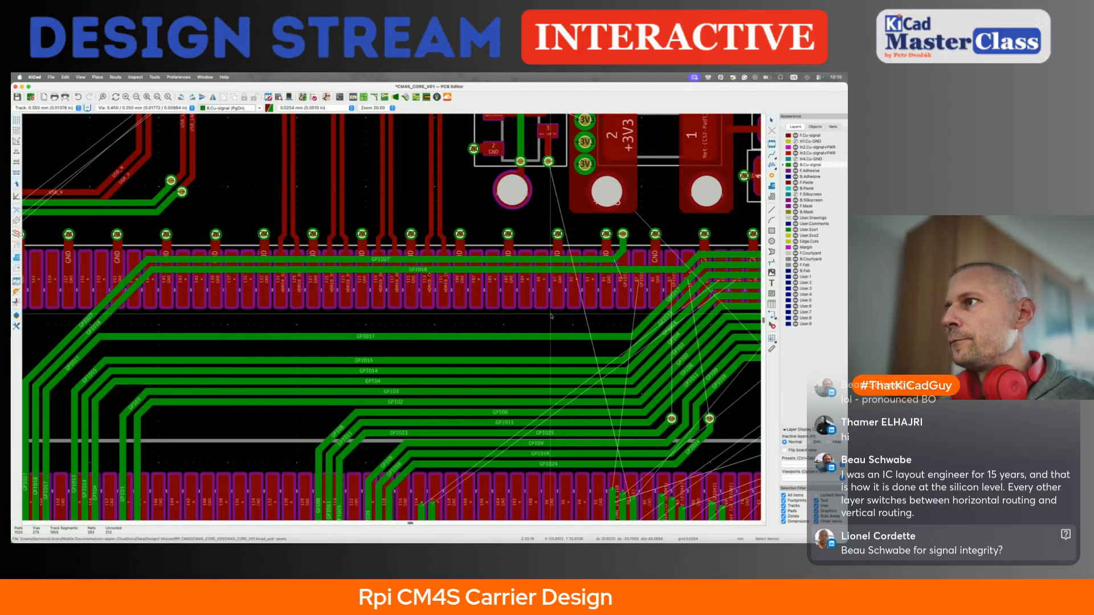
{"action": "key", "text": "d"}
{"action": "left_click", "coordinate": [658, 315]}
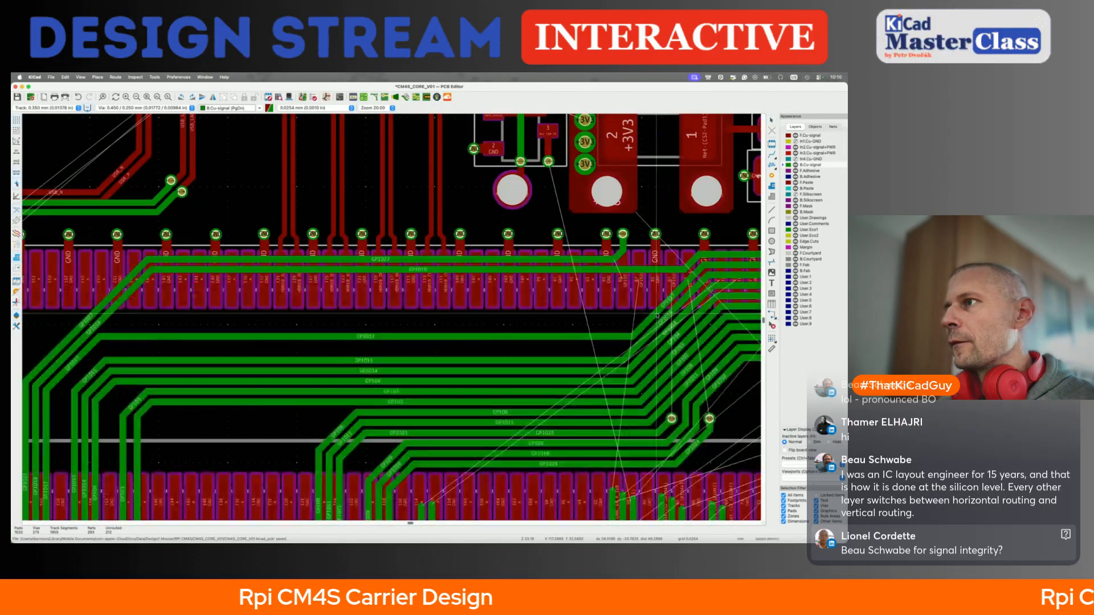
{"action": "key", "text": "d"}
{"action": "left_click", "coordinate": [599, 278]}
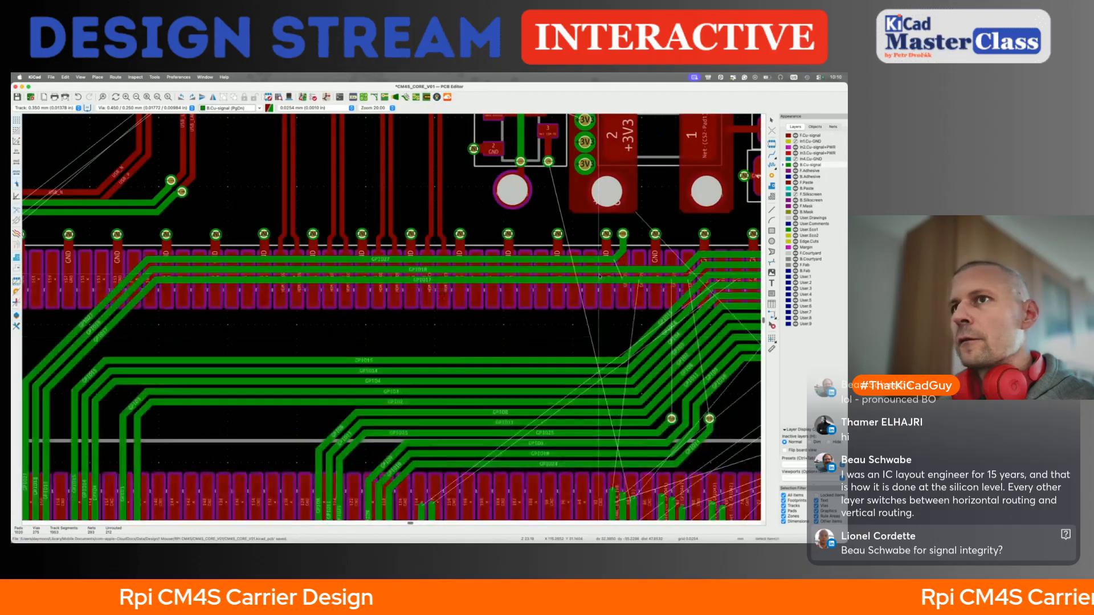
Raise the GPIO15, GPIO14 and GPIO4 horizontal segments in turn, stacking them closely beneath GPIO17
{"action": "key", "text": "d"}
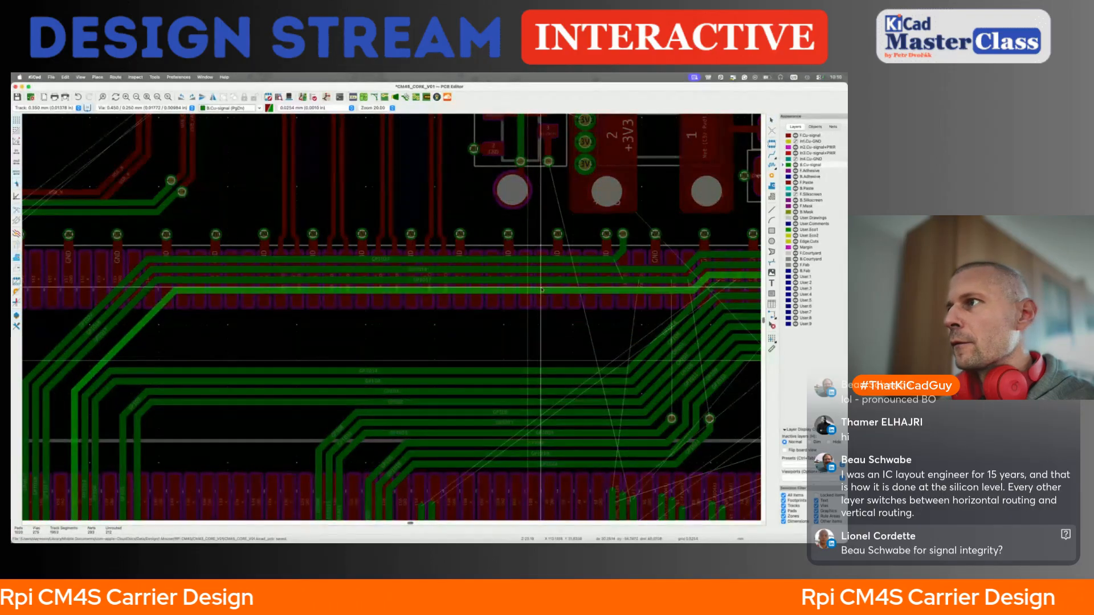
{"action": "left_click", "coordinate": [501, 290]}
{"action": "key", "text": "d"}
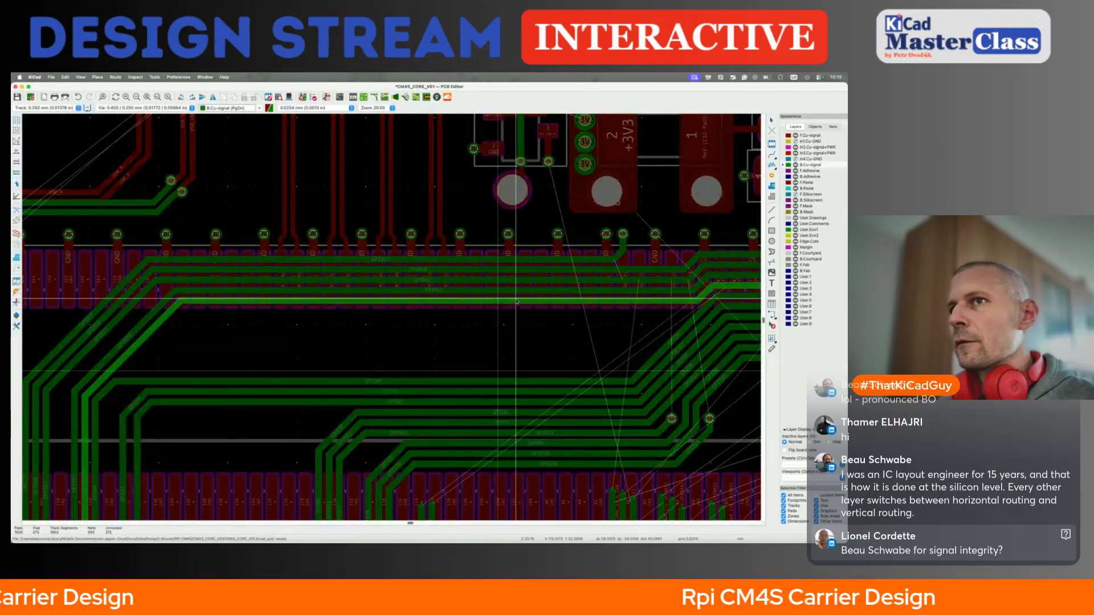
{"action": "left_click", "coordinate": [319, 301]}
{"action": "key", "text": "d"}
{"action": "left_click", "coordinate": [402, 311]}
Raise the GPIO3 and GPIO2 horizontal segments in turn, stacking them closely beneath GPIO4
{"action": "key", "text": "d"}
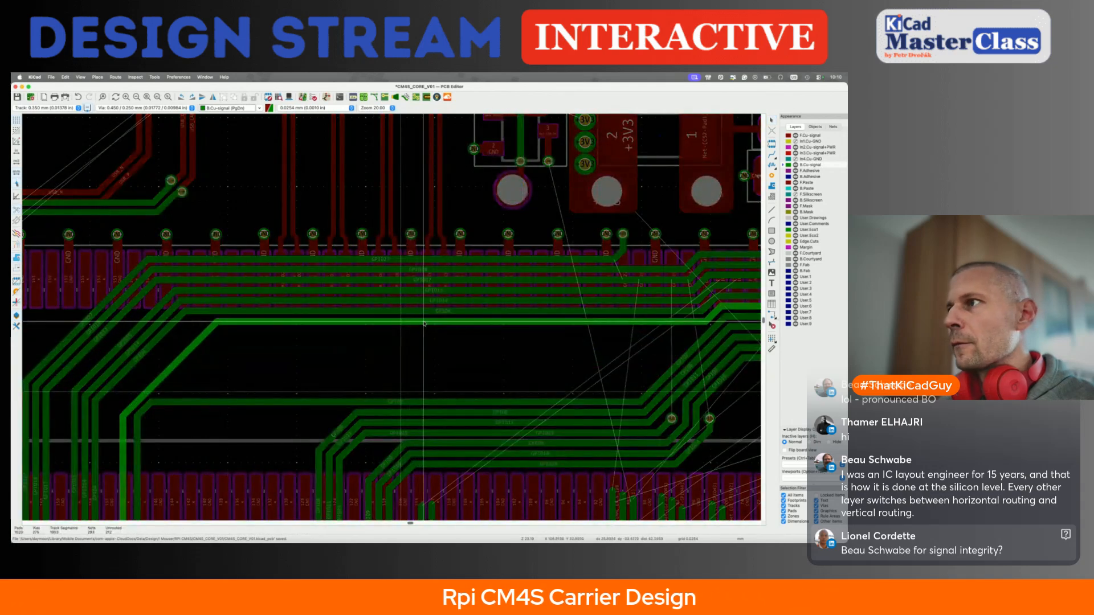
{"action": "left_click", "coordinate": [426, 319]}
{"action": "key", "text": "d"}
{"action": "left_click", "coordinate": [402, 331]}
Raise GPIO8's horizontal segment close beneath GPIO2 and shift its long diagonal toward its vertical run to shorten it
{"action": "key", "text": "d"}
{"action": "left_click", "coordinate": [399, 342]}
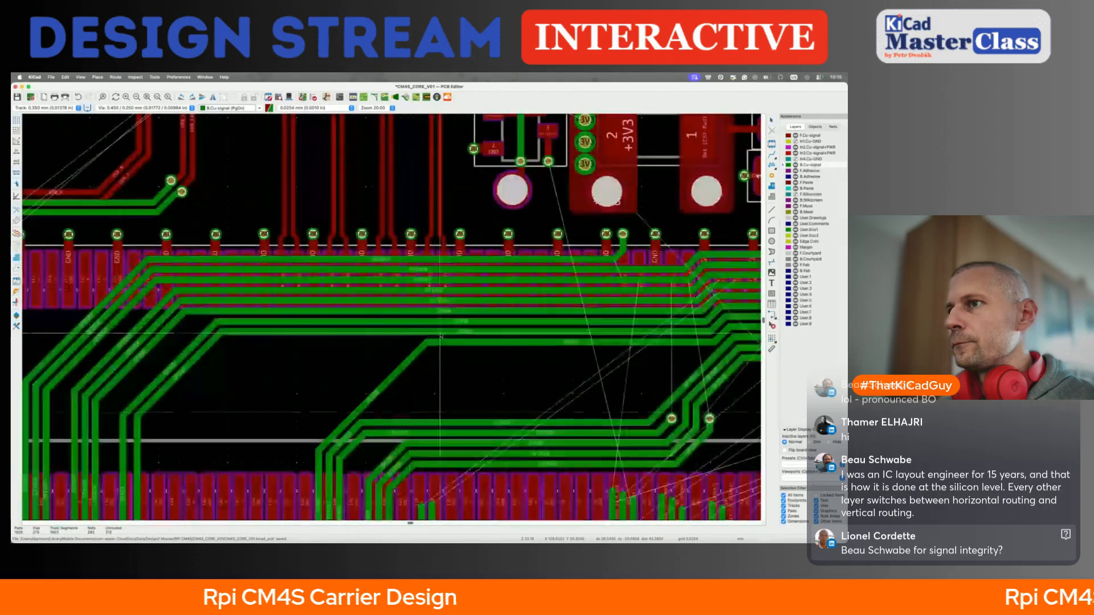
{"action": "key", "text": "d"}
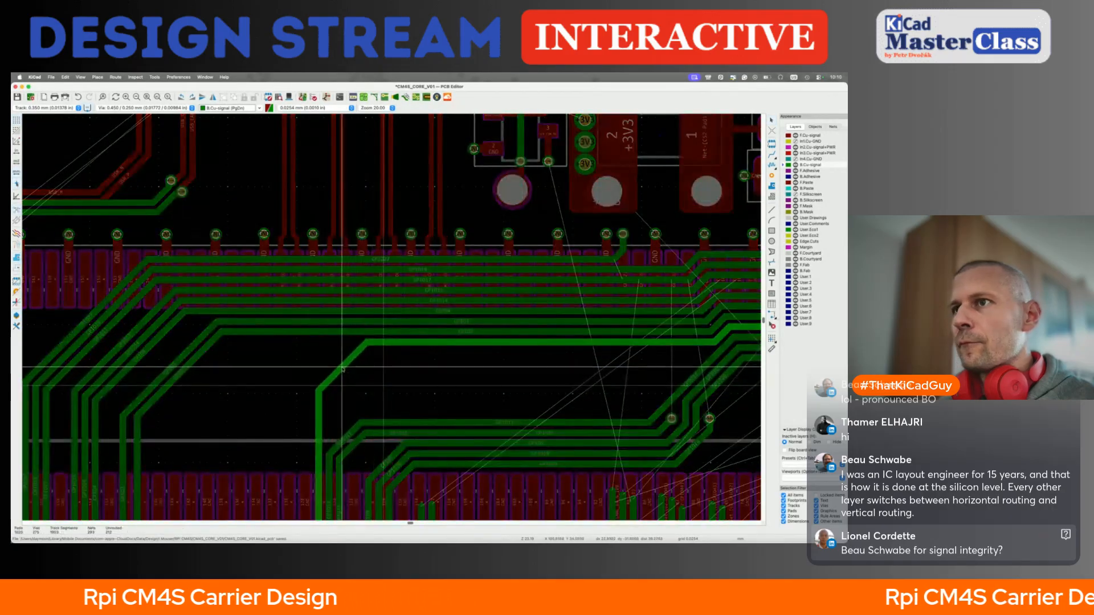
{"action": "left_click", "coordinate": [443, 425]}
Raise GPIO11's horizontal segment close beneath GPIO8 and shift its diagonal to follow GPIO8's corner
{"action": "key", "text": "d"}
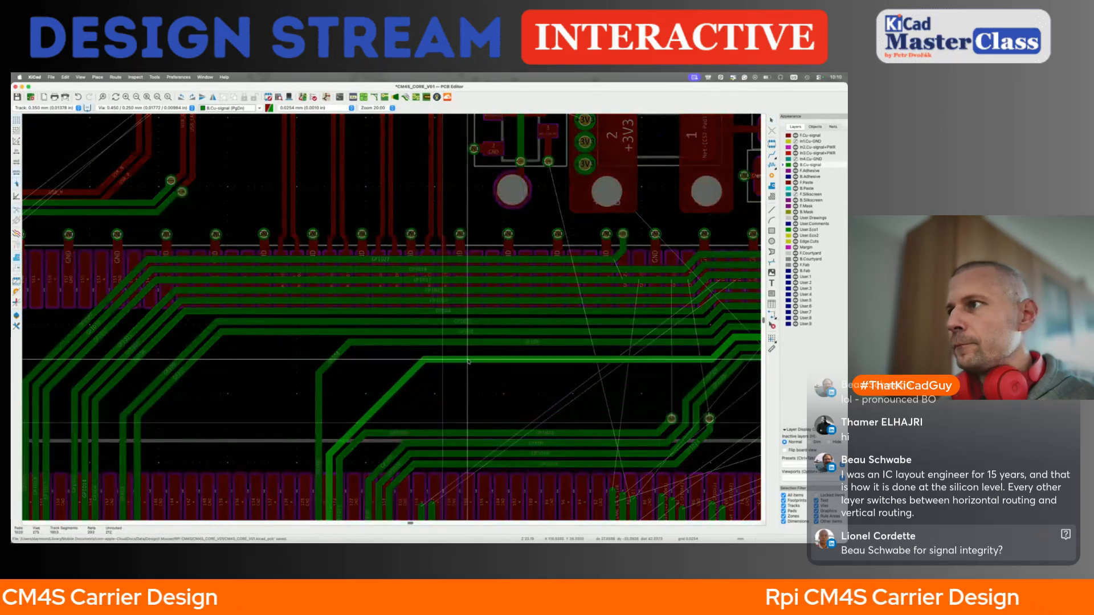
{"action": "left_click", "coordinate": [414, 379]}
{"action": "key", "text": "d"}
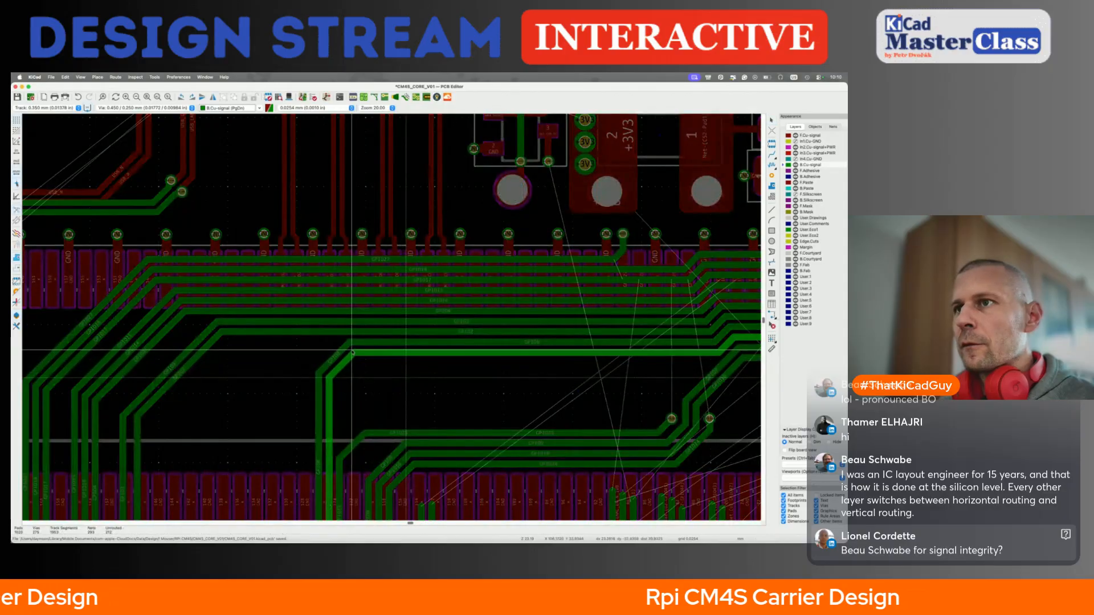
{"action": "left_click", "coordinate": [351, 360]}
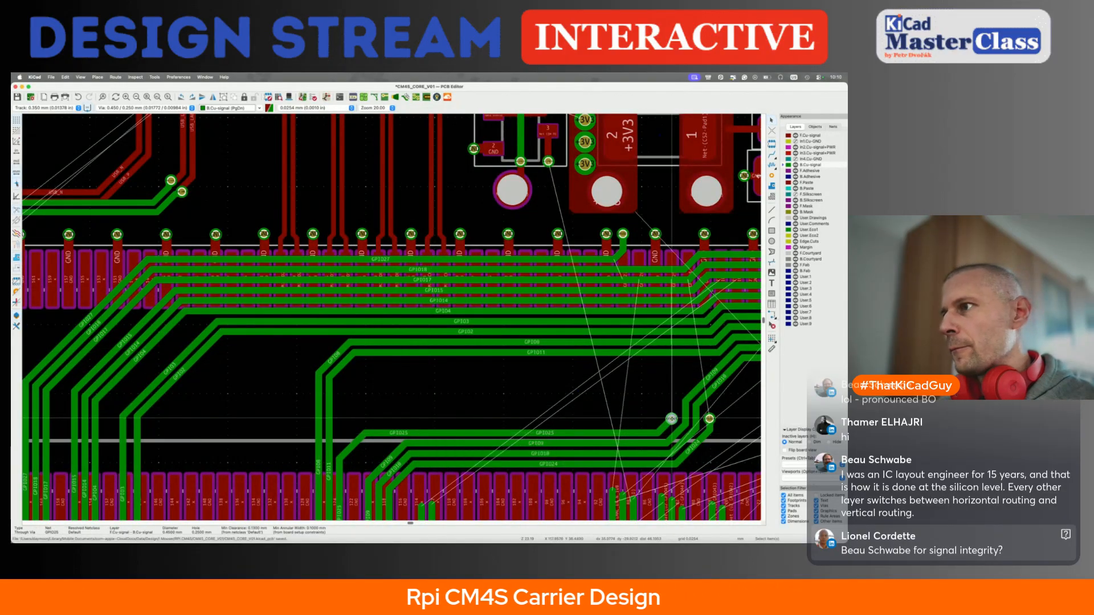
Move GPIO25's via up to just beneath GPIO11, adjusting its vertical track segment to line up
{"action": "key", "text": "d"}
{"action": "left_click", "coordinate": [668, 373]}
{"action": "key", "text": "d"}
{"action": "left_click", "coordinate": [658, 385]}
{"action": "key", "text": "d"}
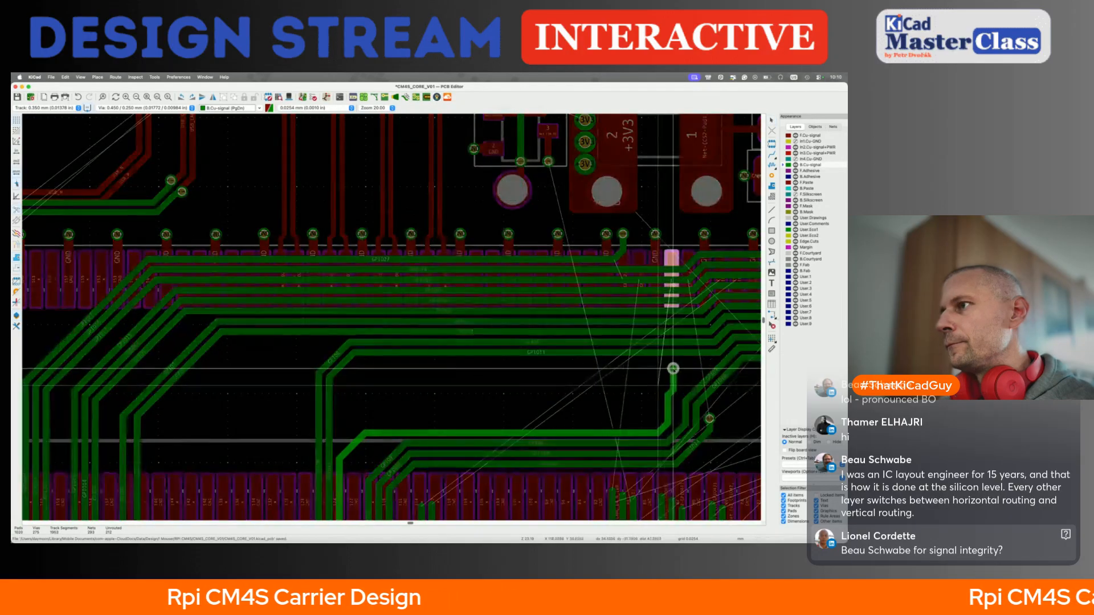
{"action": "left_click", "coordinate": [681, 383]}
{"action": "key", "text": "d"}
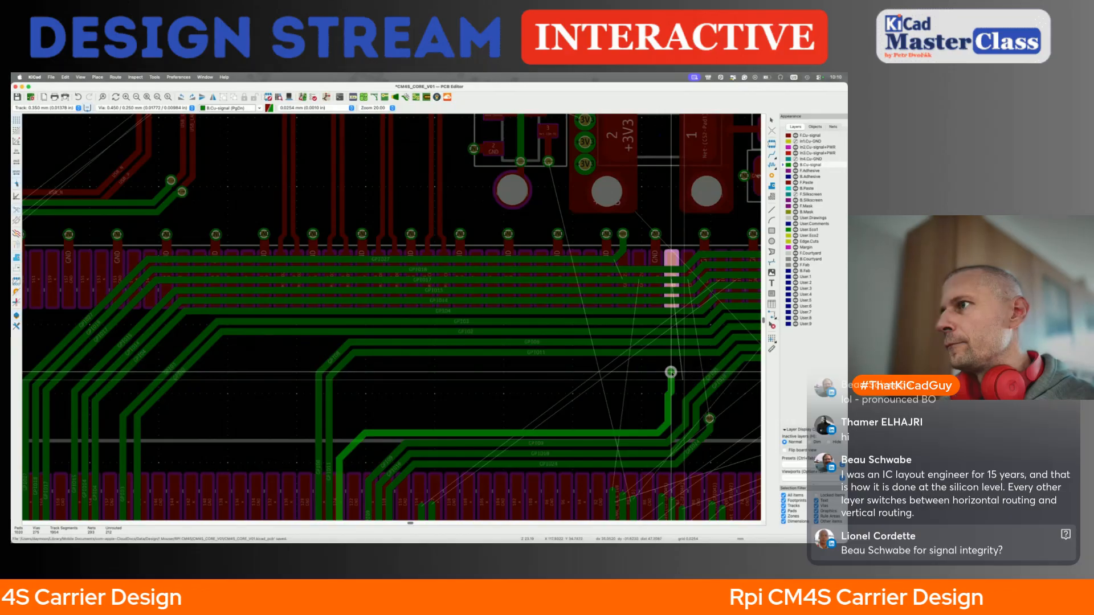
{"action": "key", "text": "d"}
{"action": "left_click", "coordinate": [672, 406]}
{"action": "key", "text": "d"}
{"action": "left_click", "coordinate": [668, 396]}
Reshape GPIO25's vertical run into a long diagonal ending in a short horizontal segment at its via
{"action": "scroll", "coordinate": [669, 396], "scroll_direction": "up", "scroll_amount": 2}
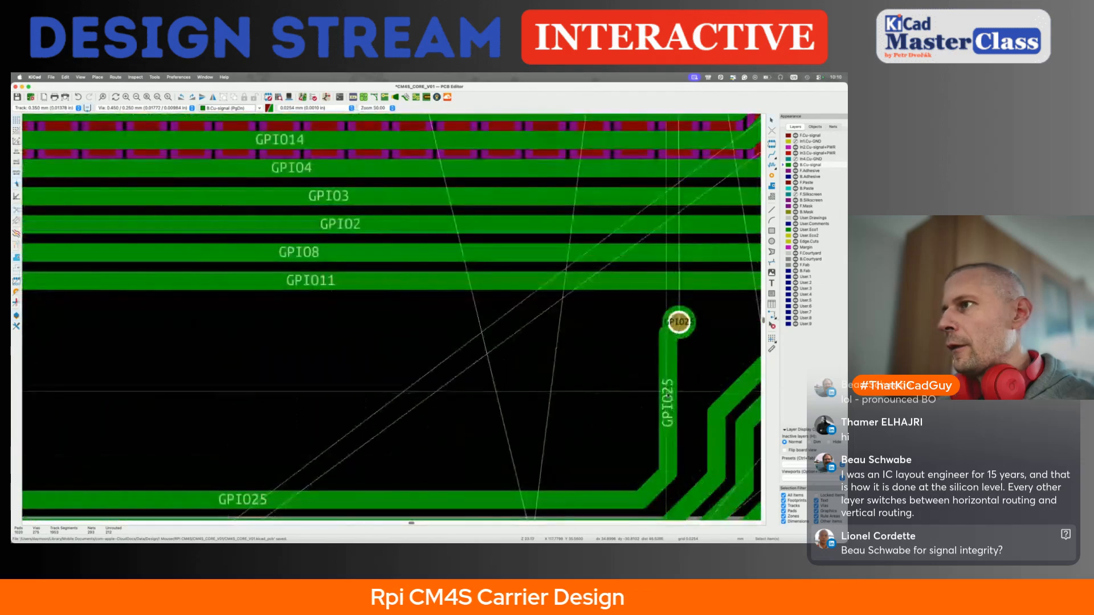
{"action": "key", "text": "d"}
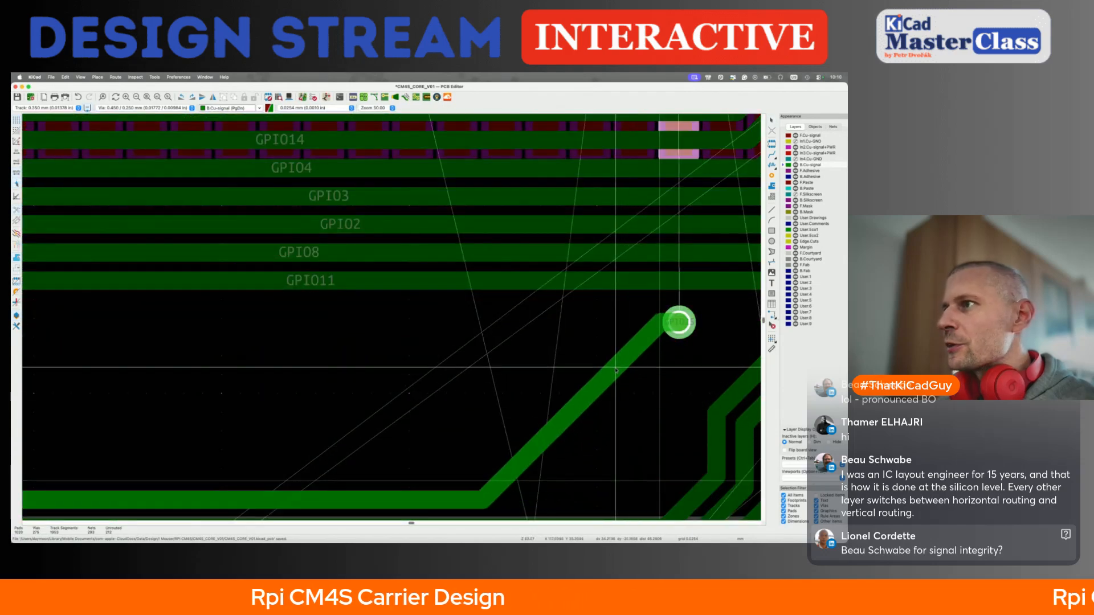
{"action": "double_click", "coordinate": [593, 364]}
{"action": "key", "text": "Return"}
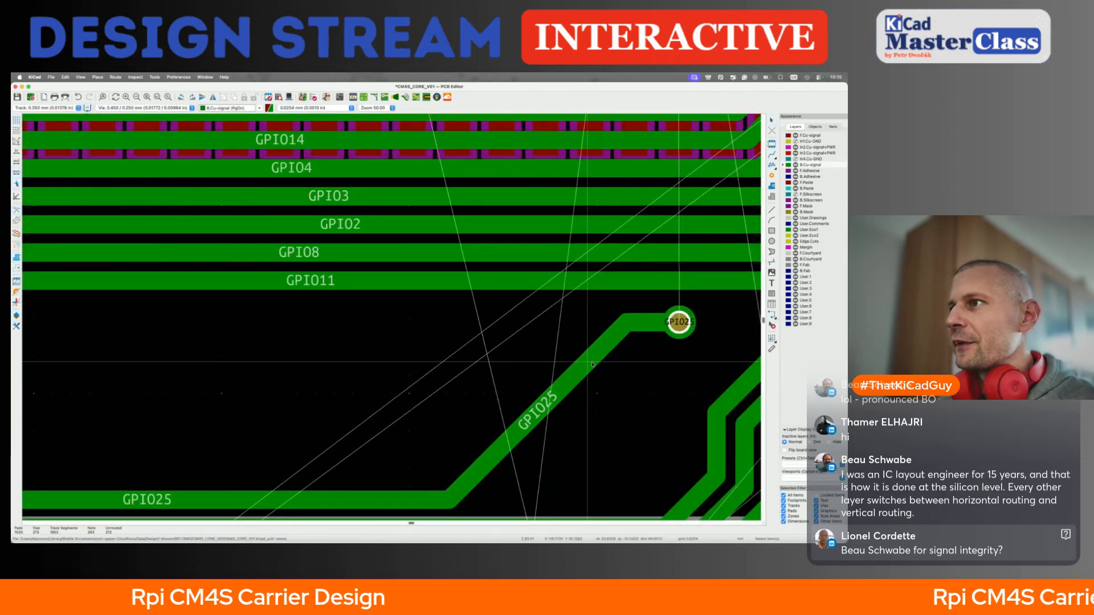
Raise GPIO25's long horizontal segment level with its via and shift the diagonal close to GPIO11's corner
{"action": "scroll", "coordinate": [411, 397], "scroll_direction": "down", "scroll_amount": 6}
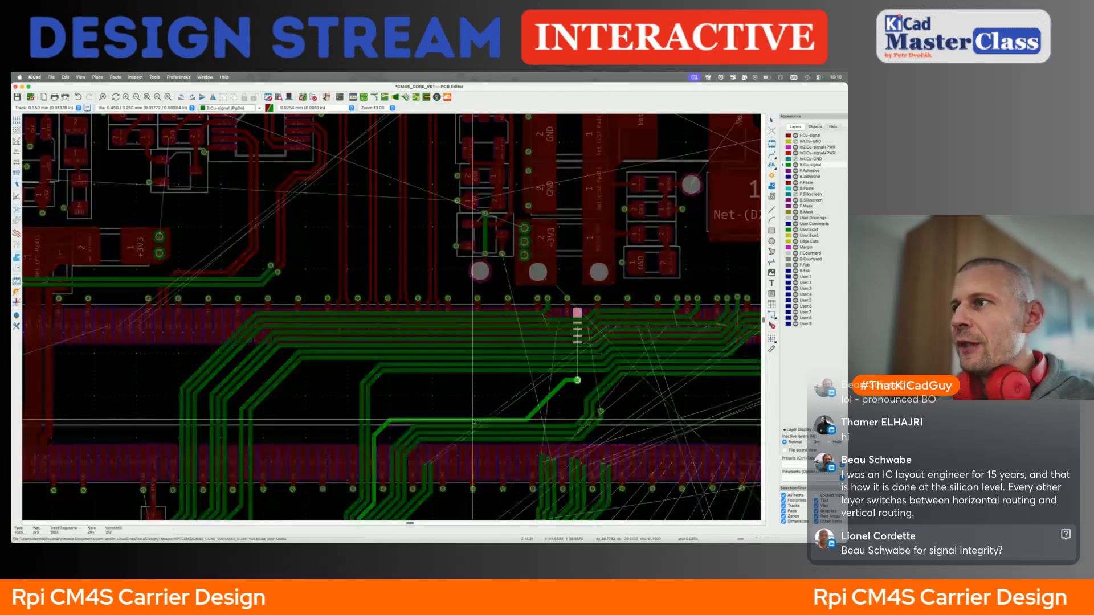
{"action": "left_click_drag", "start_coordinate": [482, 393], "coordinate": [486, 381]}
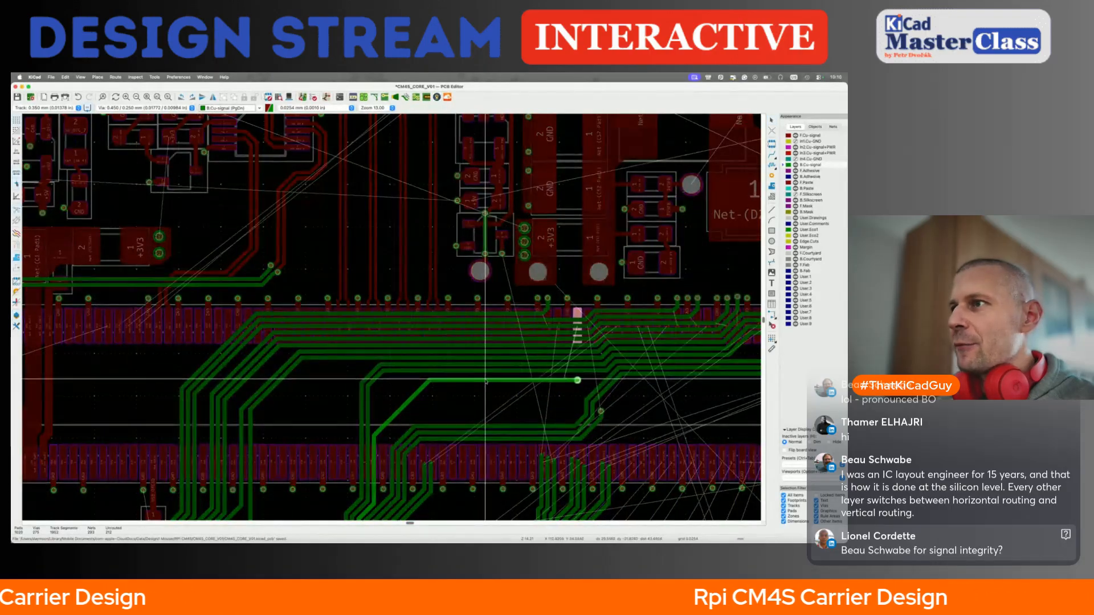
{"action": "scroll", "coordinate": [486, 381], "scroll_direction": "up", "scroll_amount": 2}
{"action": "left_click_drag", "start_coordinate": [383, 403], "coordinate": [330, 382]}
{"action": "left_click_drag", "start_coordinate": [430, 380], "coordinate": [431, 380]}
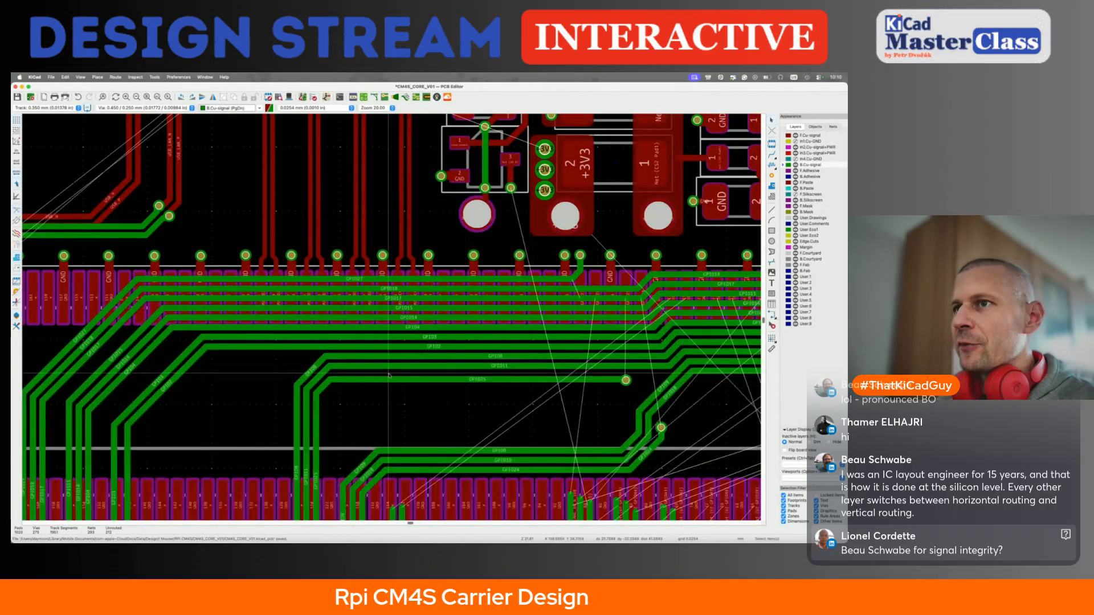
Raise GPIO9's horizontal segment beneath GPIO25 and shift its diagonal toward its vertical run to shorten it
{"action": "scroll", "coordinate": [374, 370], "scroll_direction": "down", "scroll_amount": 1}
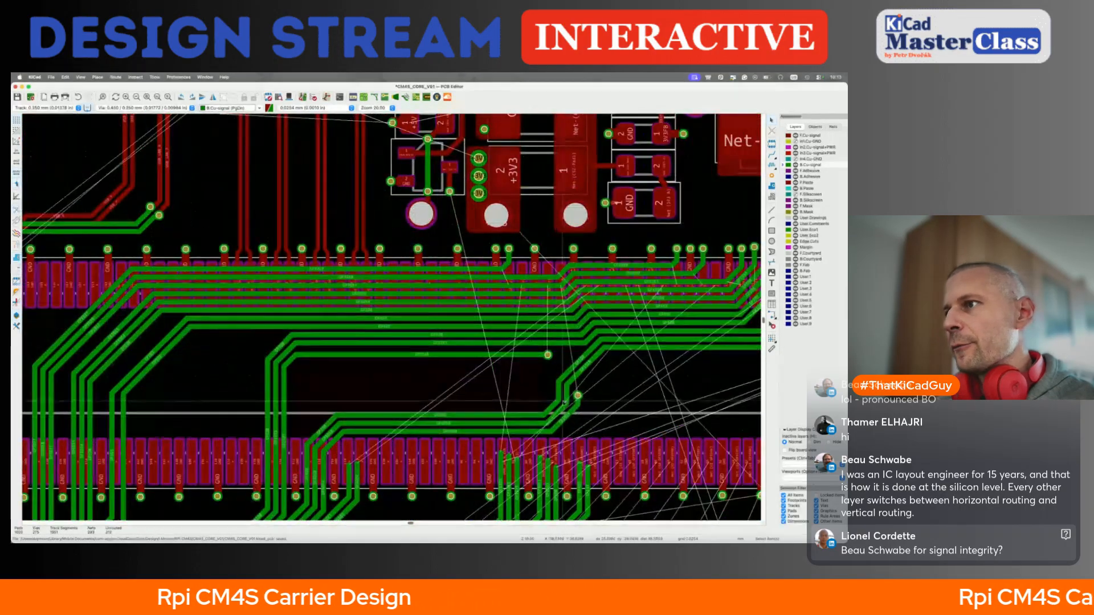
{"action": "left_click_drag", "start_coordinate": [559, 400], "coordinate": [515, 368]}
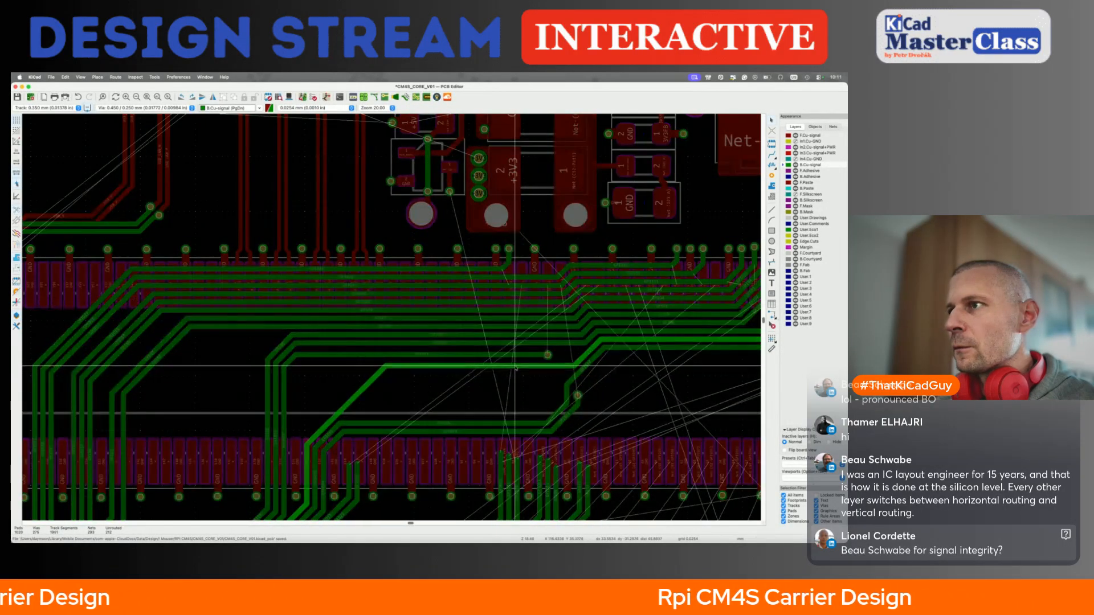
{"action": "left_click_drag", "start_coordinate": [361, 390], "coordinate": [318, 382]}
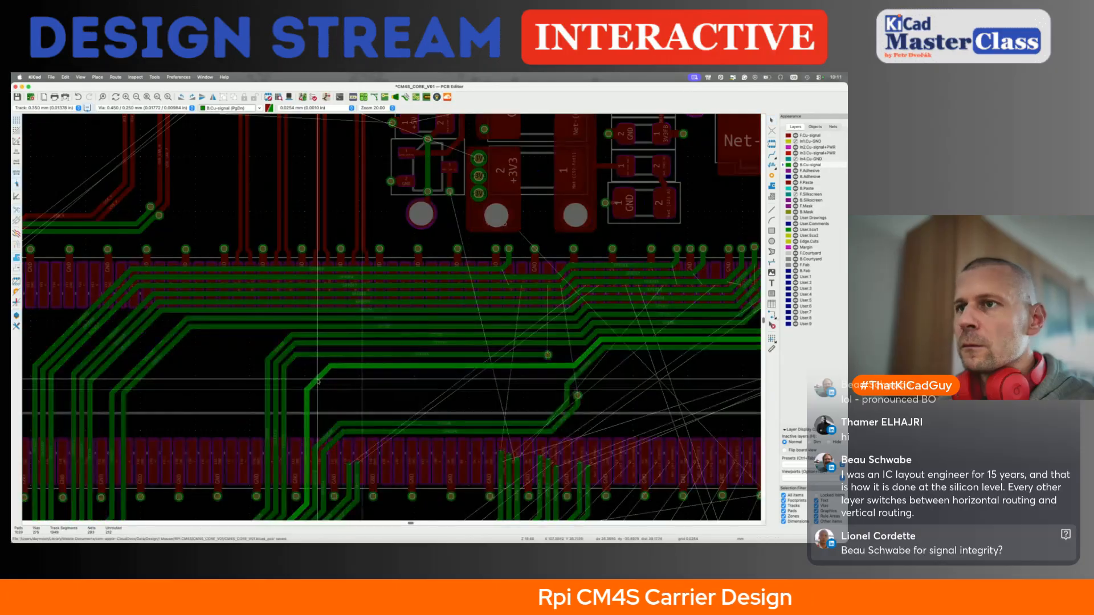
{"action": "left_click", "coordinate": [318, 381]}
{"action": "key", "text": "d"}
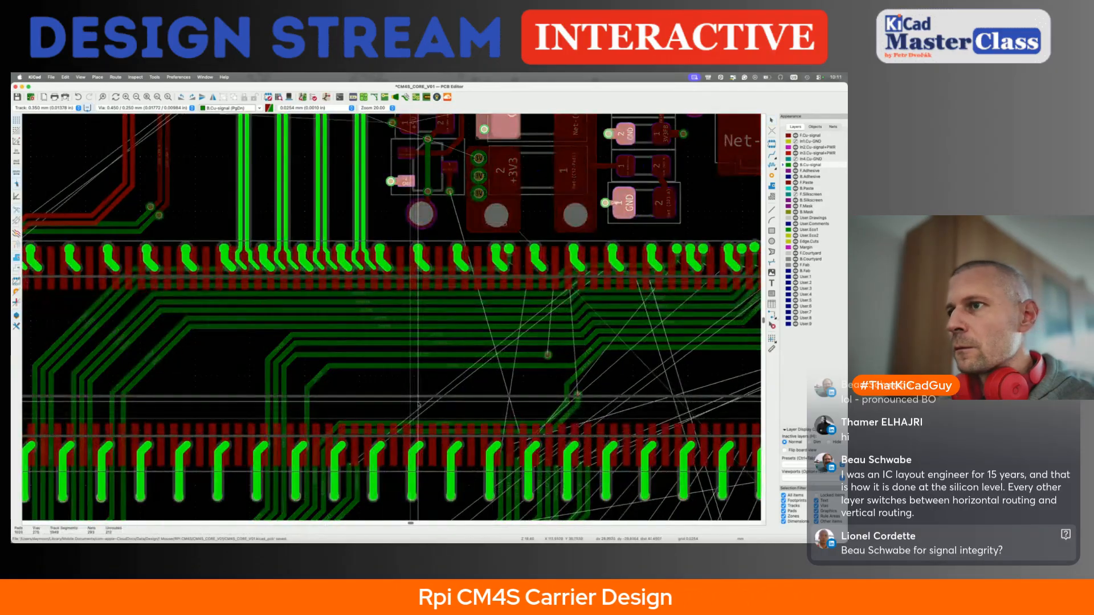
{"action": "key", "text": "Escape"}
Straighten GPIO10's bend beside the GPIO24 via, raise its horizontal segment close beneath GPIO9, and tighten its far diagonal
{"action": "left_click_drag", "start_coordinate": [438, 423], "coordinate": [439, 401]}
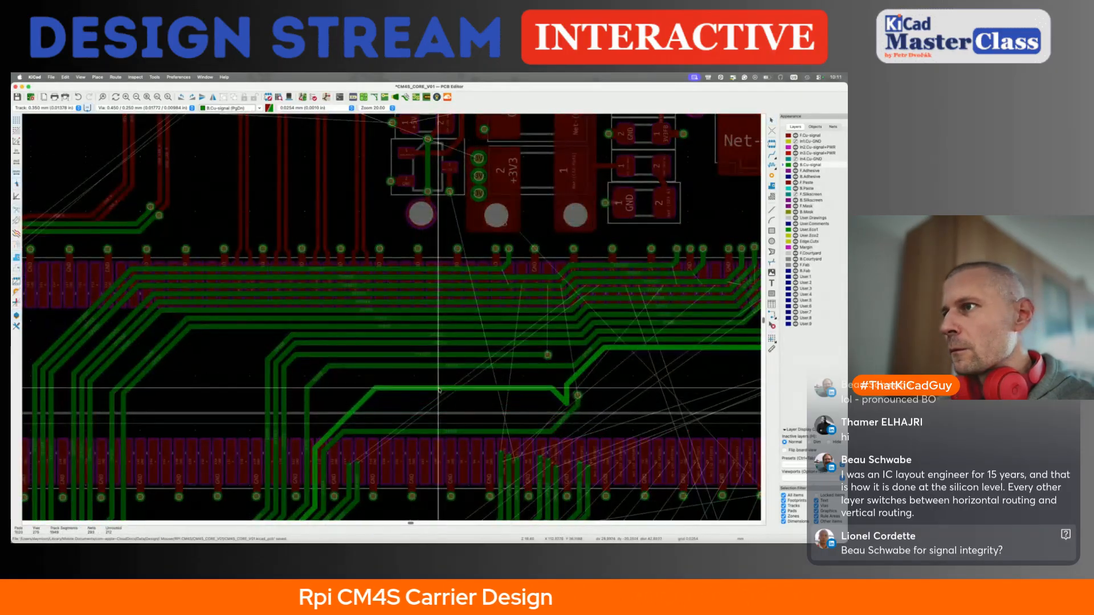
{"action": "left_click", "coordinate": [426, 424]}
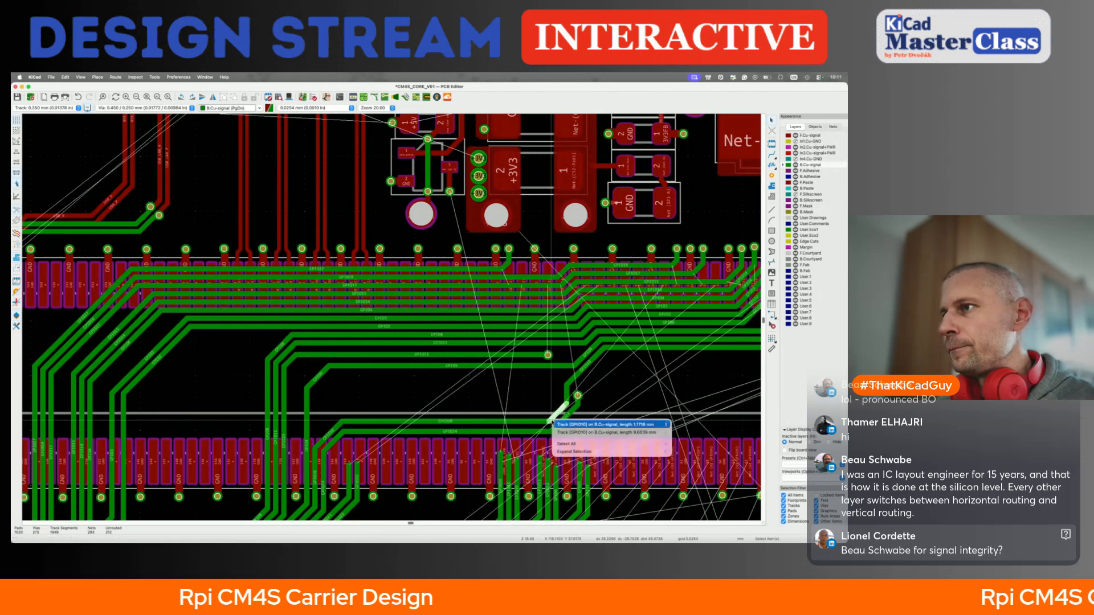
{"action": "left_click", "coordinate": [560, 426]}
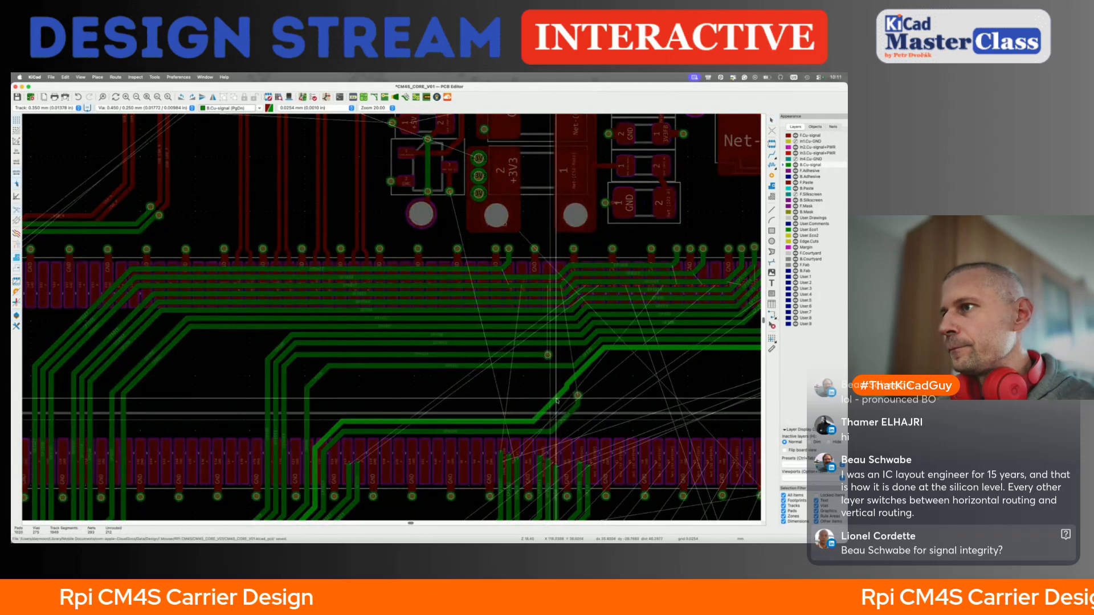
{"action": "left_click", "coordinate": [556, 400]}
{"action": "left_click_drag", "start_coordinate": [516, 423], "coordinate": [542, 374]}
{"action": "left_click_drag", "start_coordinate": [367, 397], "coordinate": [327, 382]}
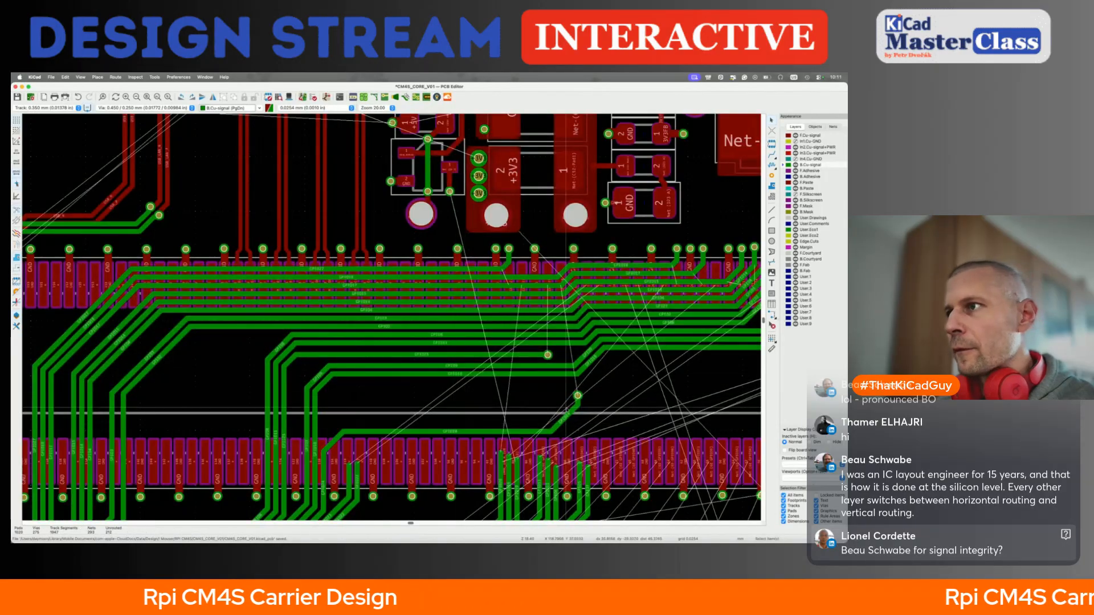
Raise the short GPIO9 and GPIO10 segments above the GPIO24 via so both bends step closely beneath GPIO11
{"action": "scroll", "coordinate": [572, 387], "scroll_direction": "up", "scroll_amount": 3}
{"action": "left_click_drag", "start_coordinate": [571, 344], "coordinate": [567, 308]}
{"action": "left_click_drag", "start_coordinate": [596, 346], "coordinate": [572, 323]}
Shift GPIO24's via toward GPIO10, then delete the via and its leftover short track, keeping the lower diagonal
{"action": "left_click_drag", "start_coordinate": [584, 403], "coordinate": [571, 365]}
{"action": "left_click", "coordinate": [583, 401]}
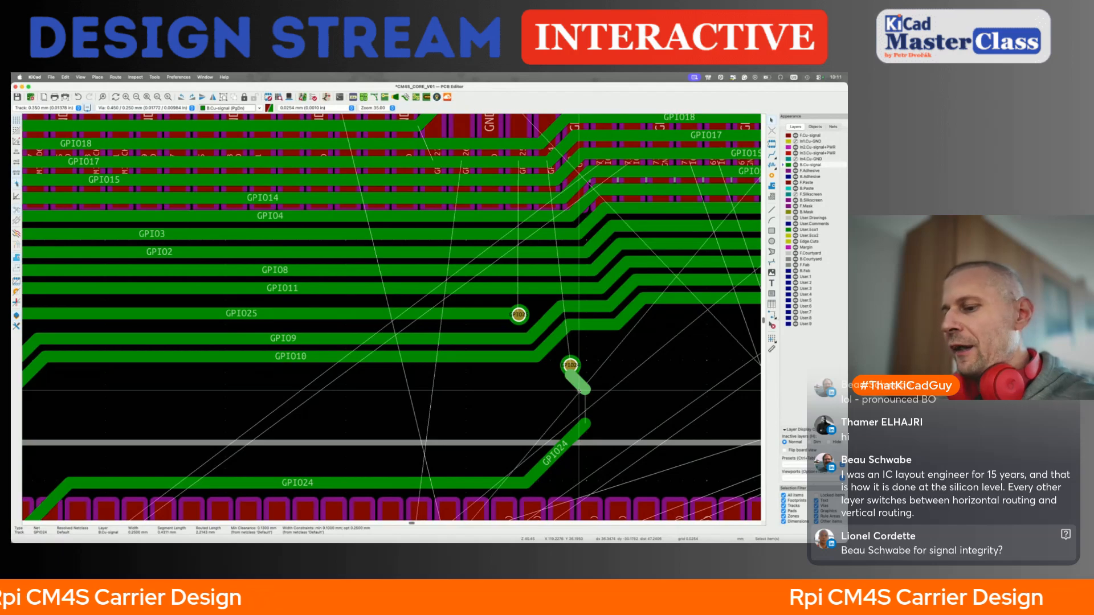
{"action": "key", "text": "Delete"}
{"action": "key", "text": "Delete"}
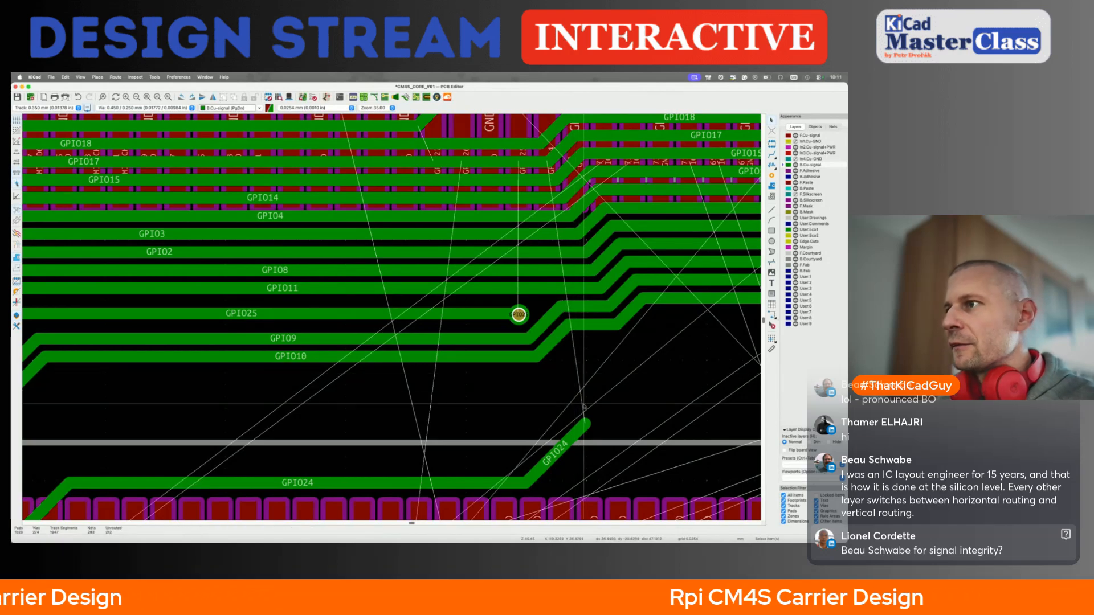
Route GPIO24 upward from its open end to a new via just beneath GPIO10, aligning the vertical segment with it
{"action": "key", "text": "x"}
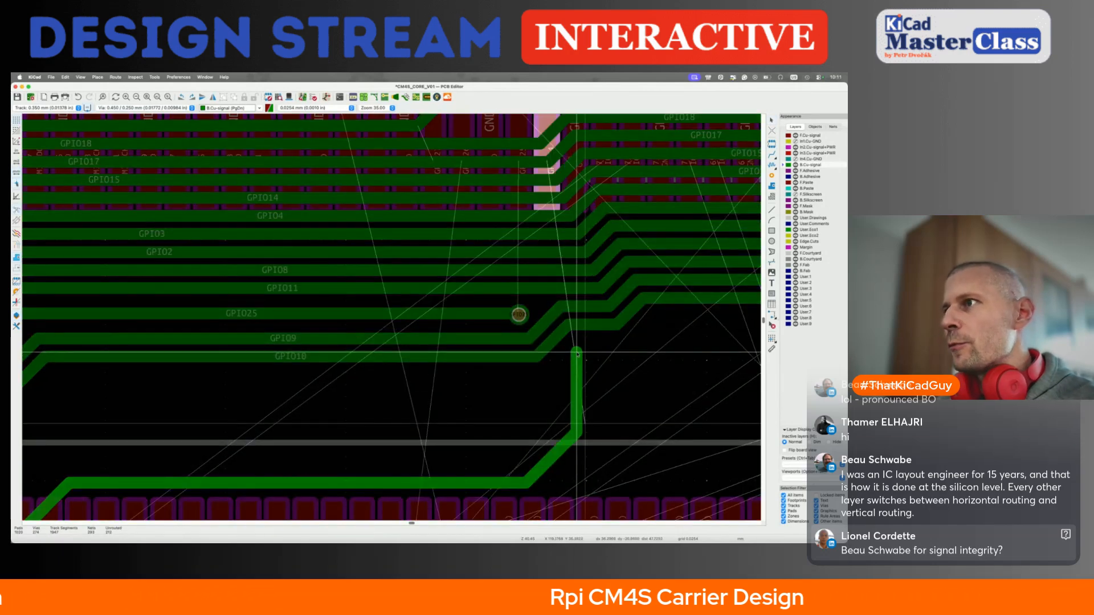
{"action": "double_click", "coordinate": [593, 362]}
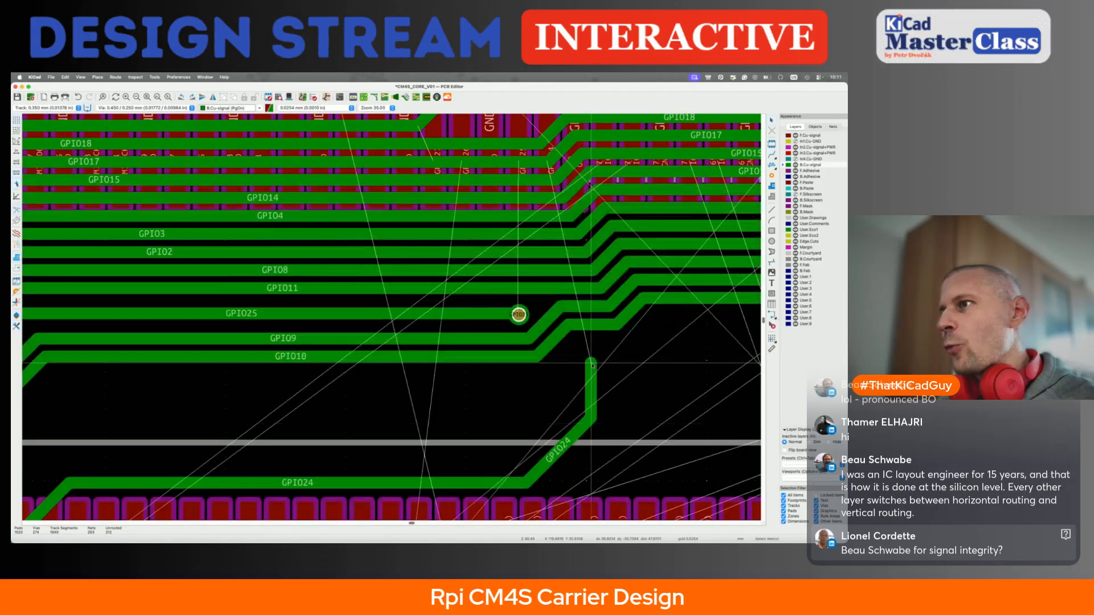
{"action": "key", "text": "x"}
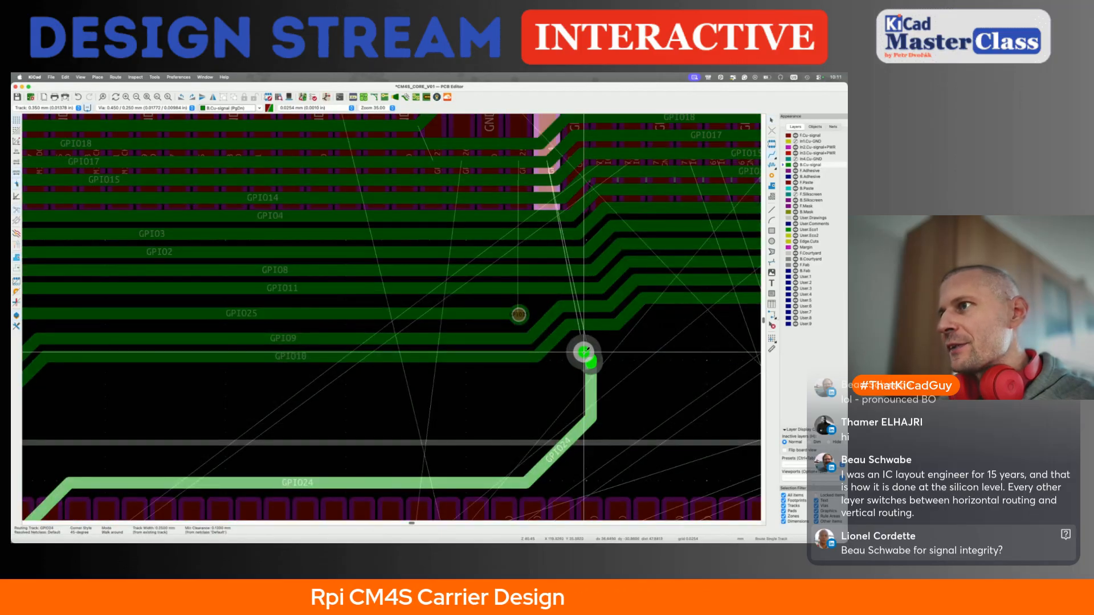
{"action": "left_click", "coordinate": [579, 349]}
{"action": "key", "text": "d"}
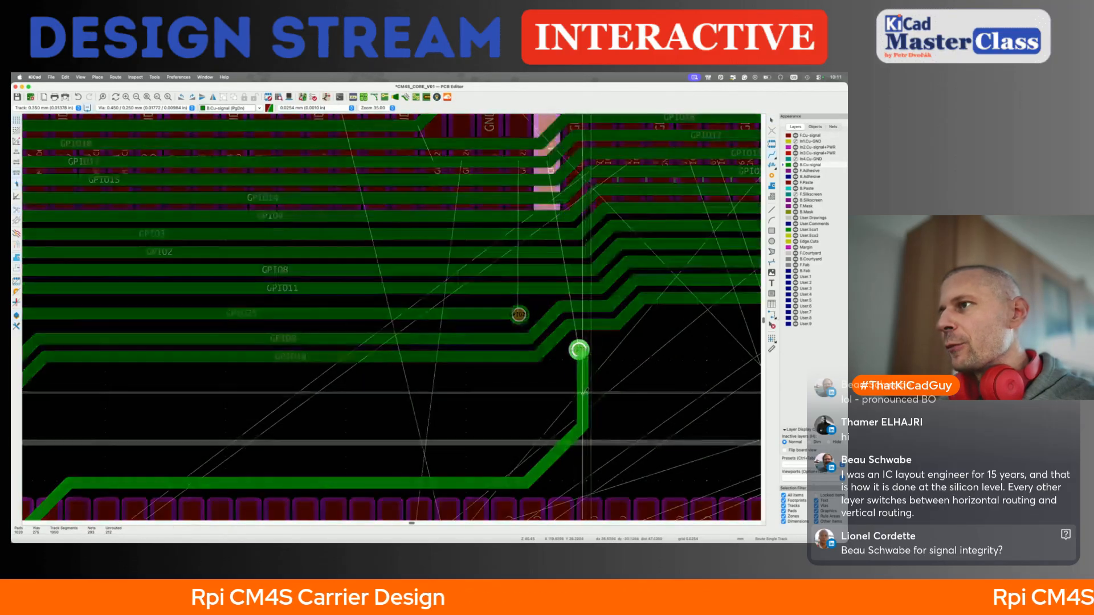
{"action": "left_click", "coordinate": [581, 396]}
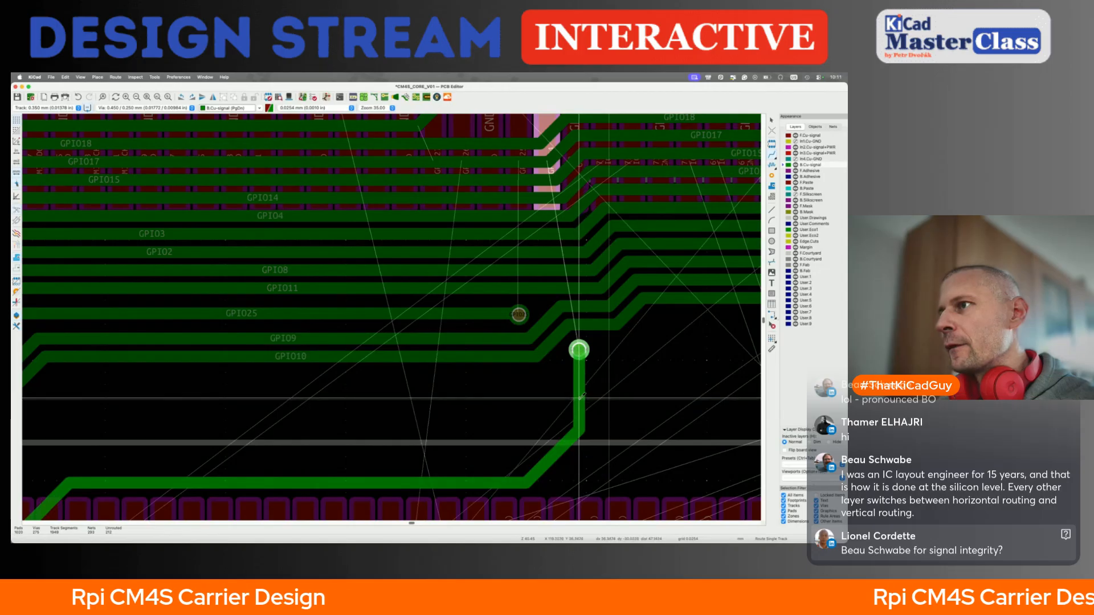
Raise GPIO24's horizontal segment close beneath GPIO10 and shift its diagonals to shorten the track to its via
{"action": "scroll", "coordinate": [580, 402], "scroll_direction": "down", "scroll_amount": 3}
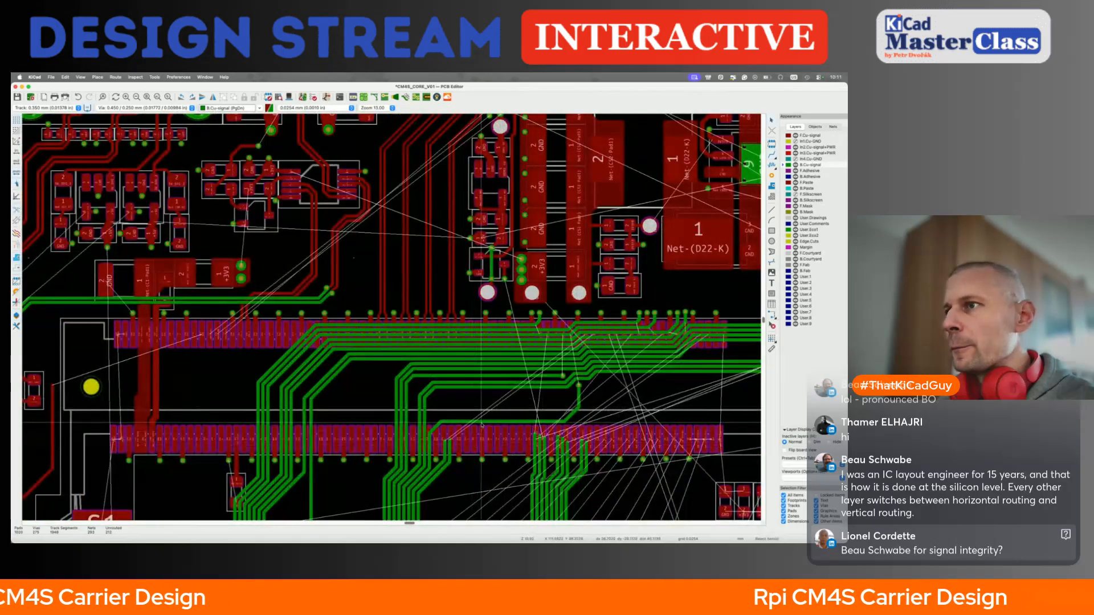
{"action": "scroll", "coordinate": [581, 412], "scroll_direction": "up", "scroll_amount": 3}
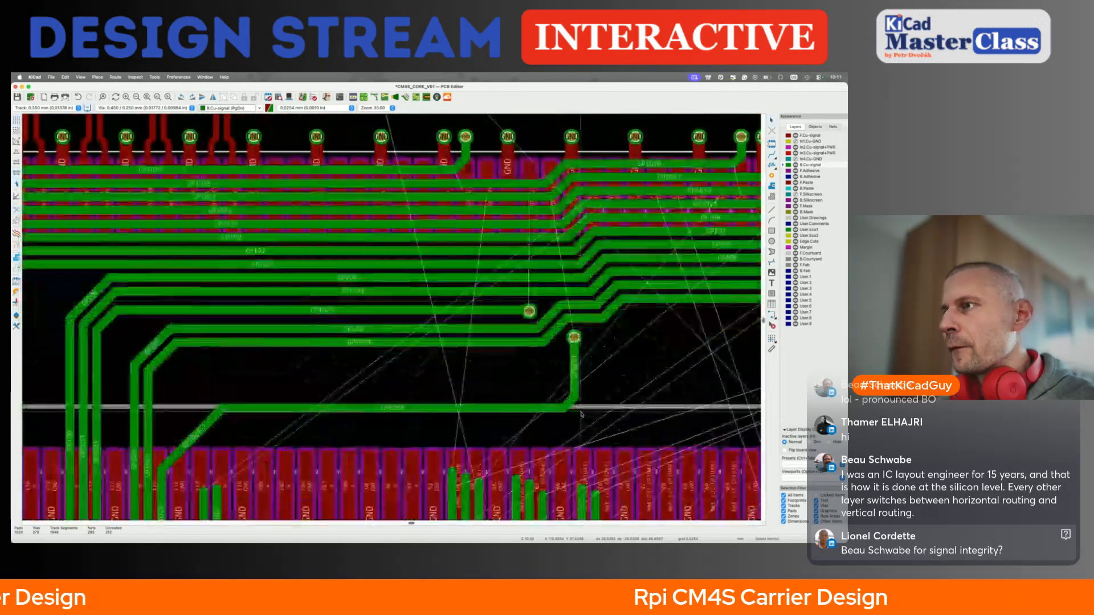
{"action": "left_click_drag", "start_coordinate": [570, 403], "coordinate": [541, 370]}
{"action": "left_click_drag", "start_coordinate": [482, 407], "coordinate": [484, 351]}
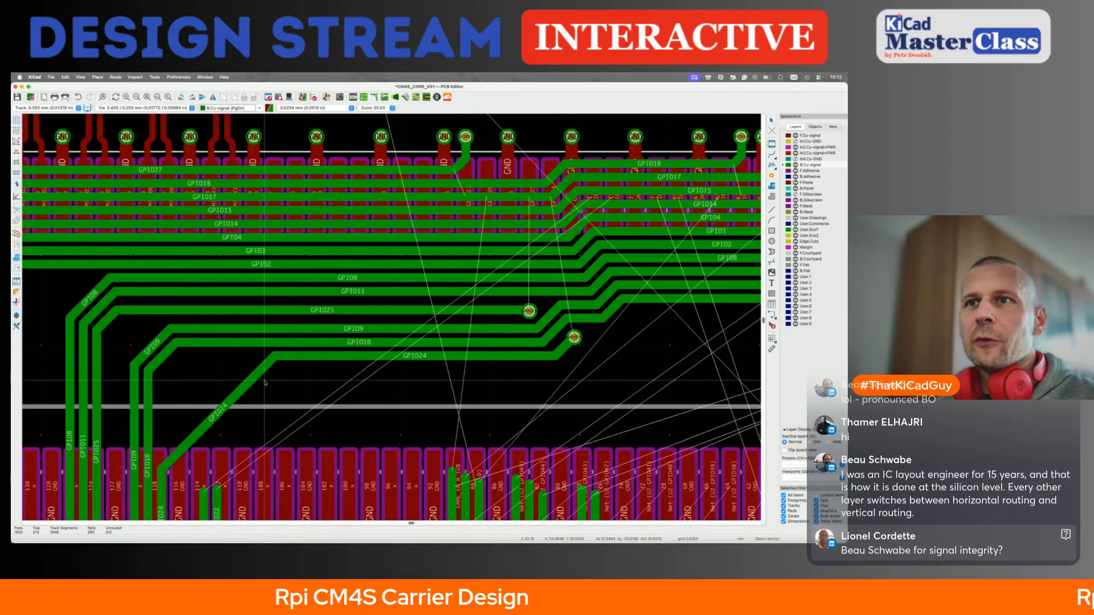
{"action": "left_click_drag", "start_coordinate": [257, 382], "coordinate": [190, 385]}
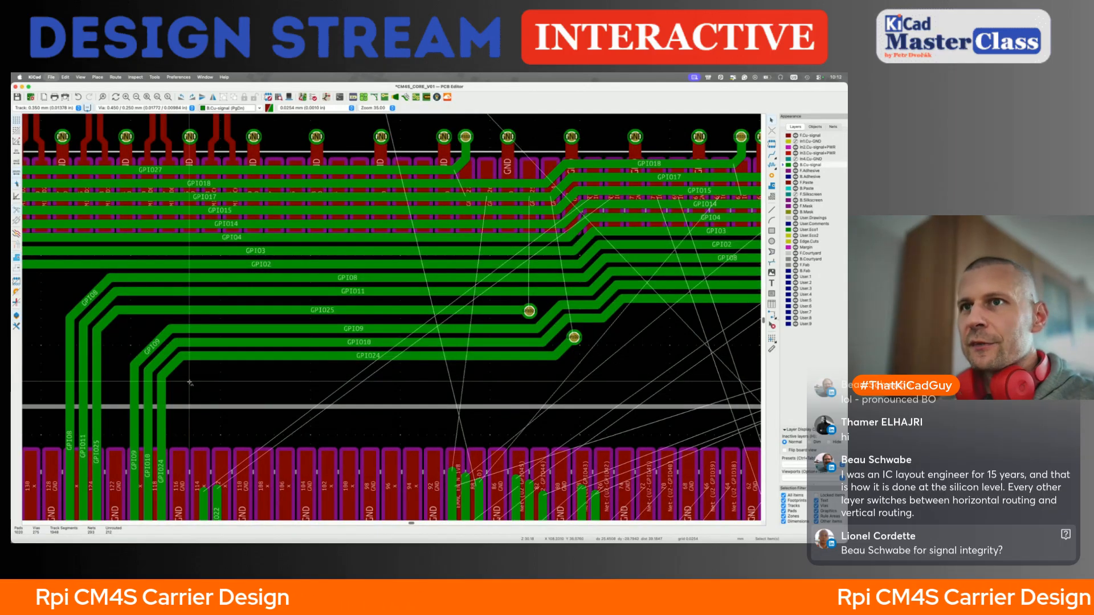
Adjust GPIO25's corner diagonal so it runs evenly alongside GPIO11
{"action": "scroll", "coordinate": [190, 384], "scroll_direction": "down", "scroll_amount": 3}
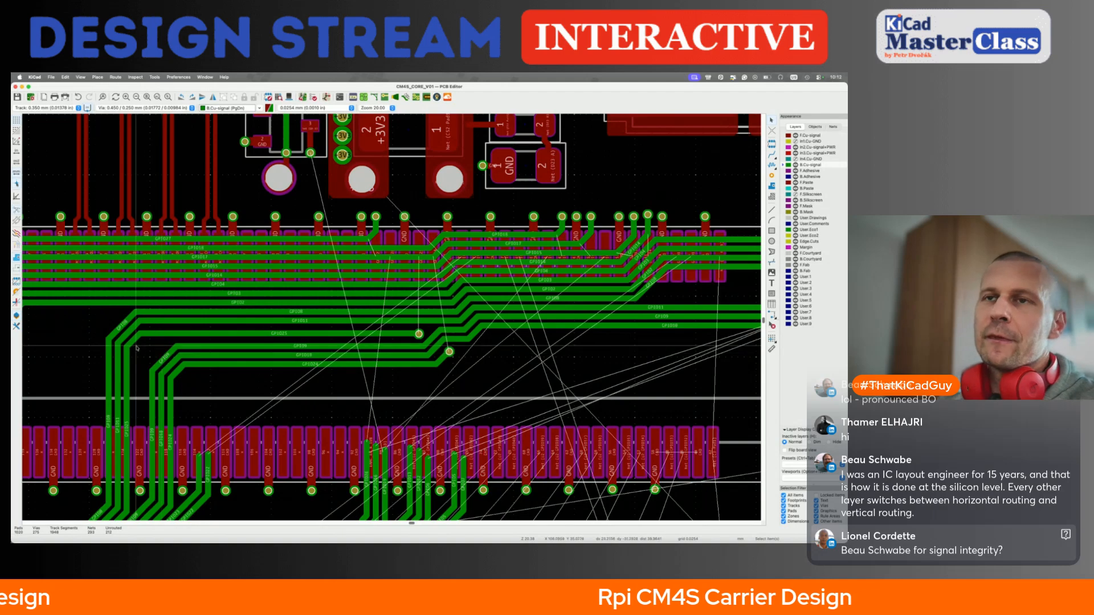
{"action": "scroll", "coordinate": [163, 356], "scroll_direction": "up", "scroll_amount": 3}
{"action": "left_click_drag", "start_coordinate": [131, 324], "coordinate": [150, 332]}
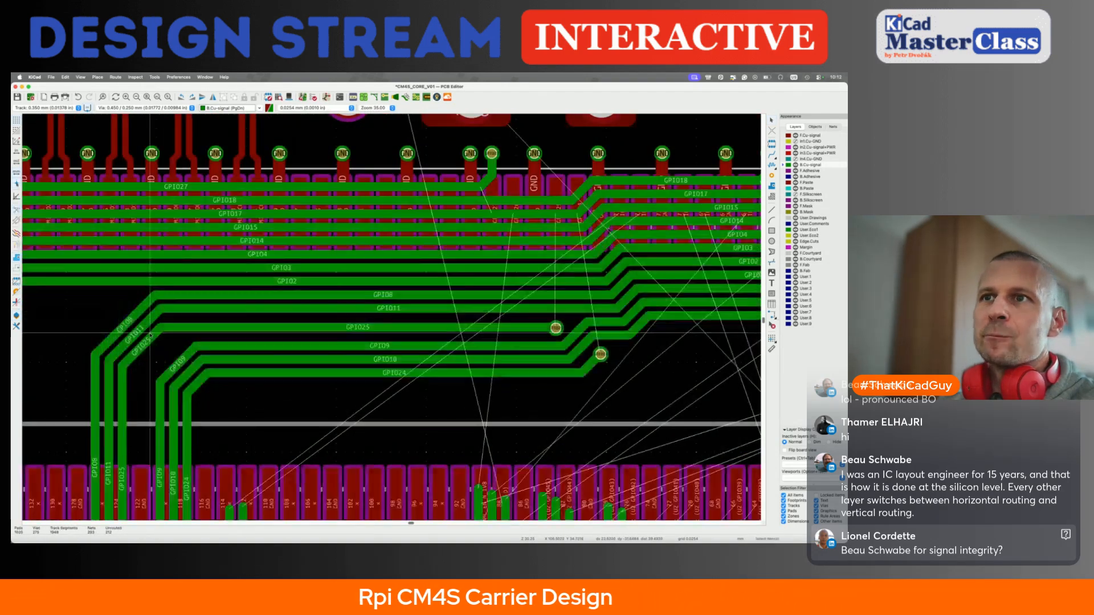
Route GPIO23 from its open end at the lower pad row, beneath GPIO24, to a new via beside GPIO24's via
{"action": "scroll", "coordinate": [222, 376], "scroll_direction": "down", "scroll_amount": 5}
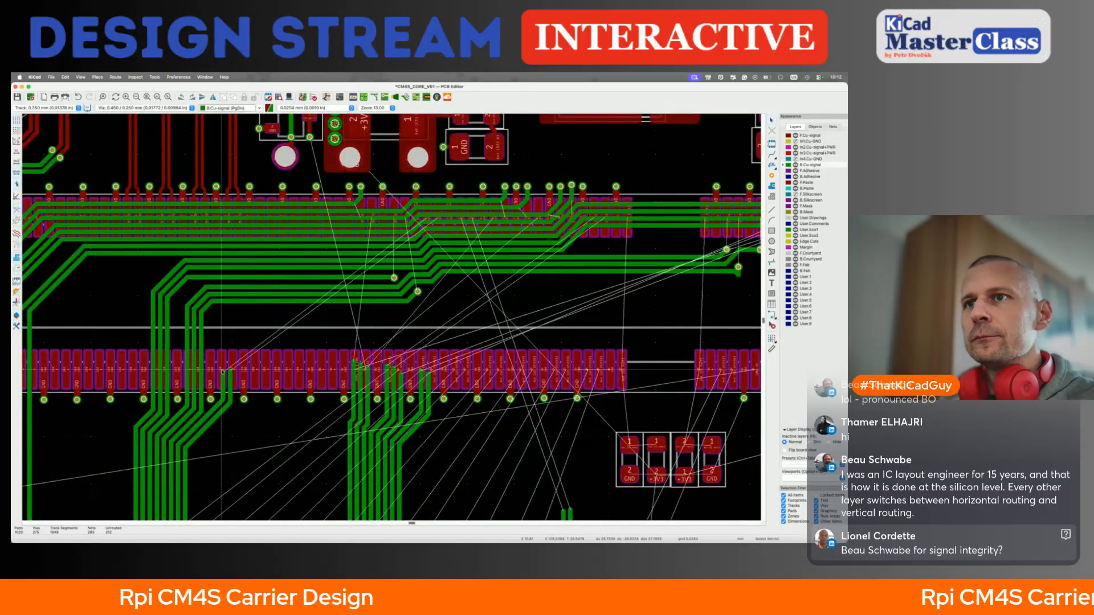
{"action": "key", "text": "x"}
{"action": "key", "text": "Escape"}
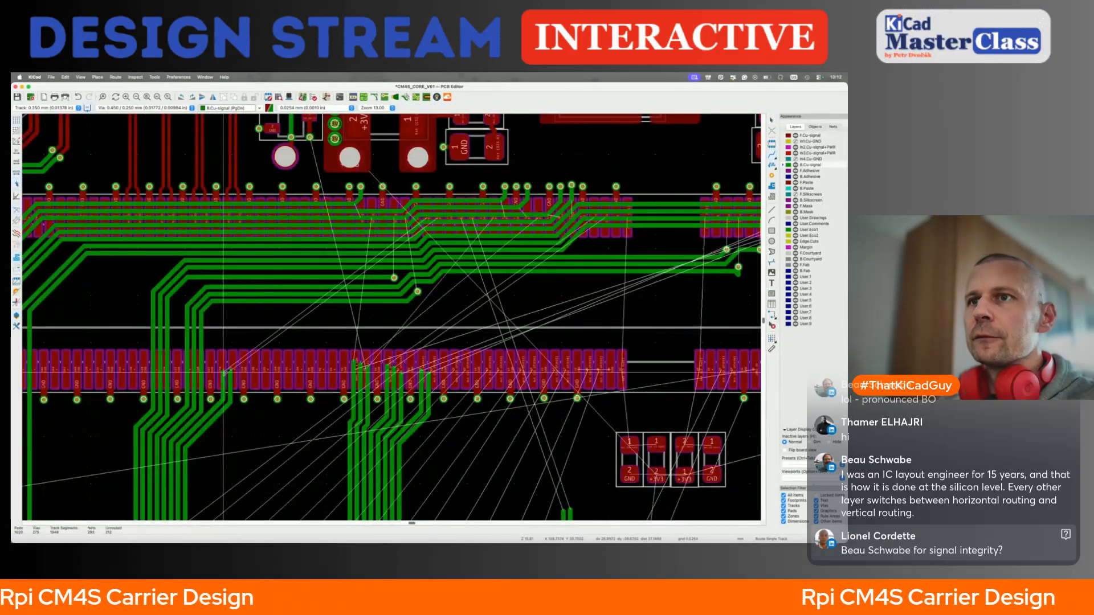
{"action": "left_click", "coordinate": [223, 374]}
{"action": "scroll", "coordinate": [224, 371], "scroll_direction": "down", "scroll_amount": 3}
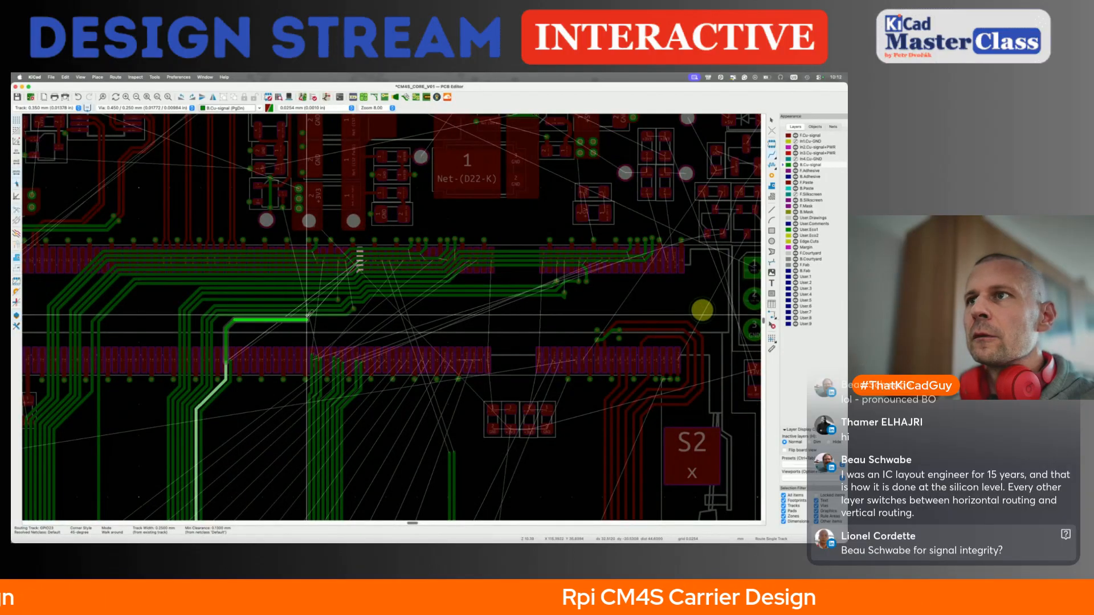
{"action": "scroll", "coordinate": [308, 315], "scroll_direction": "up", "scroll_amount": 4}
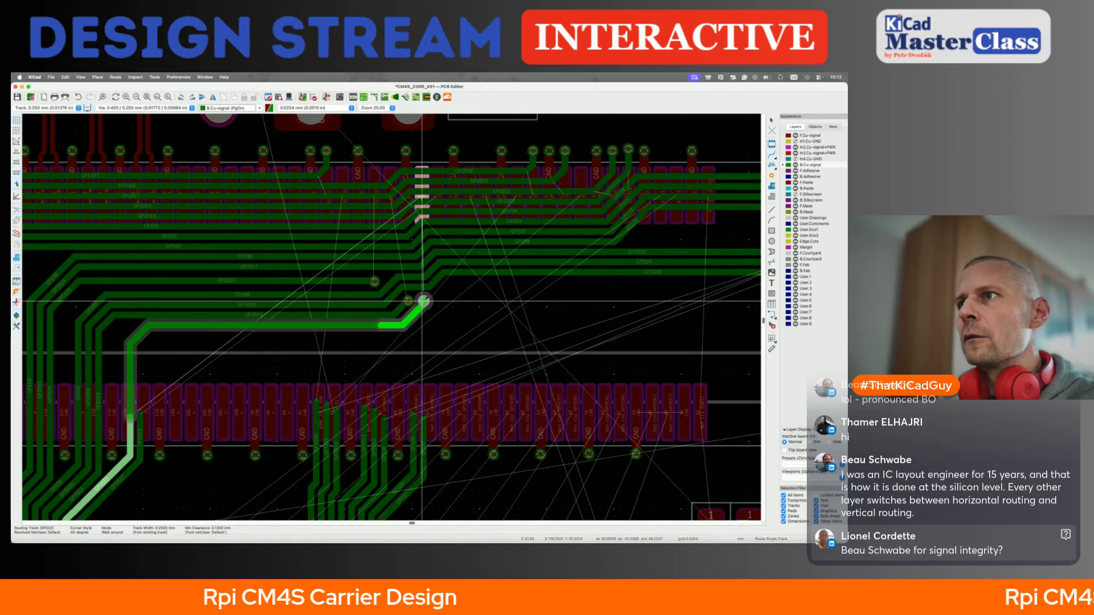
{"action": "left_click", "coordinate": [424, 300]}
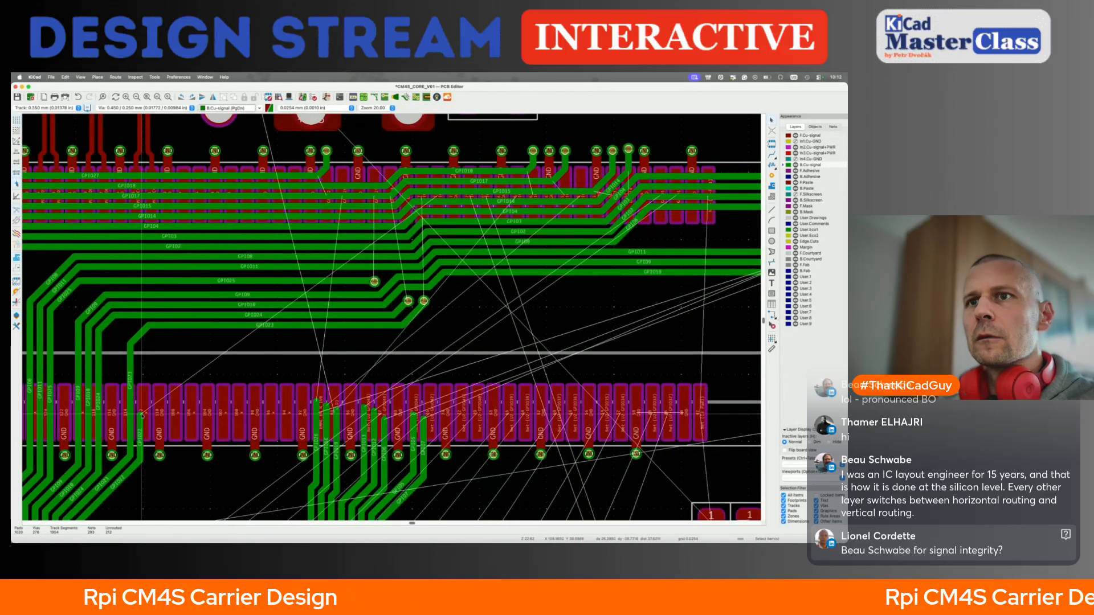
Route GPIO22 alongside GPIO23 to a new via beside GPIO23's via, and save the board
{"action": "left_click", "coordinate": [140, 417]}
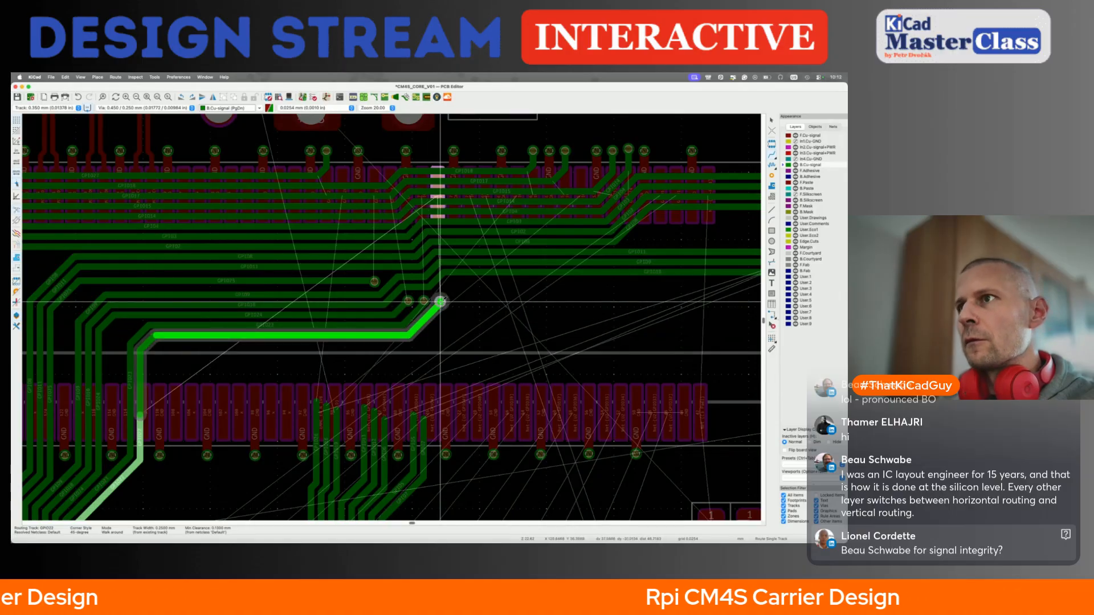
{"action": "left_click", "coordinate": [439, 301]}
{"action": "key", "text": "Escape"}
{"action": "middle_click_drag", "start_coordinate": [320, 417], "coordinate": [346, 361]}
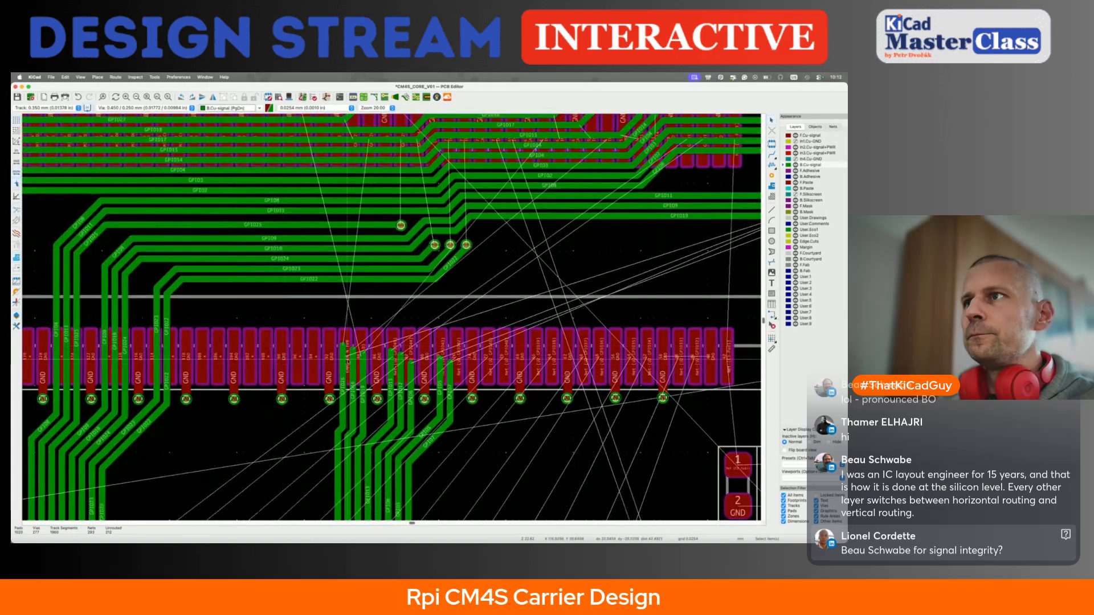
{"action": "scroll", "coordinate": [394, 319], "scroll_direction": "down", "scroll_amount": 5}
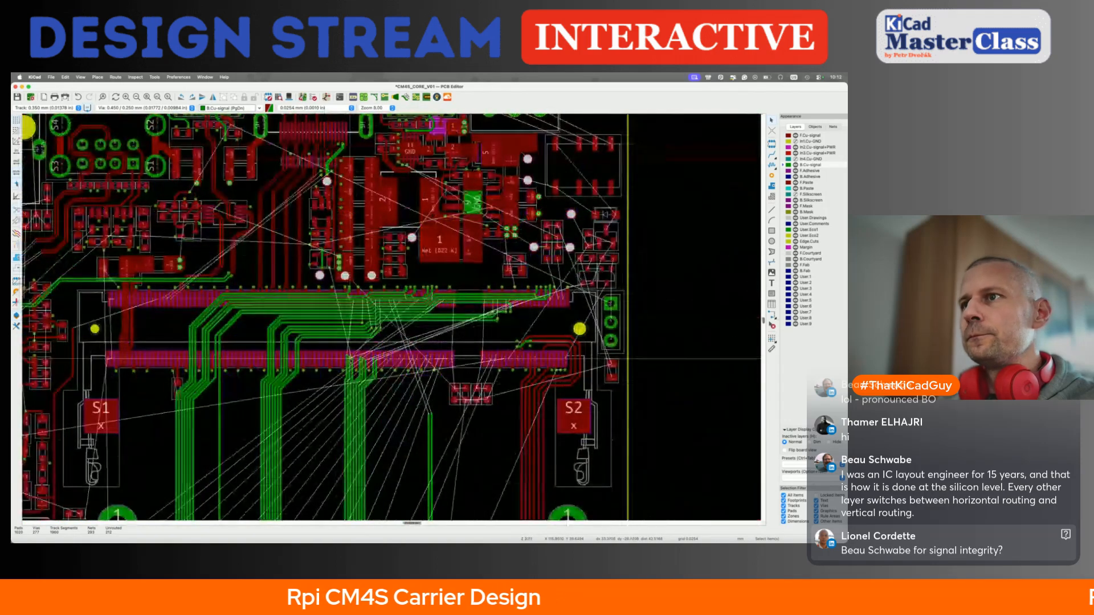
{"action": "key", "text": "super+s"}
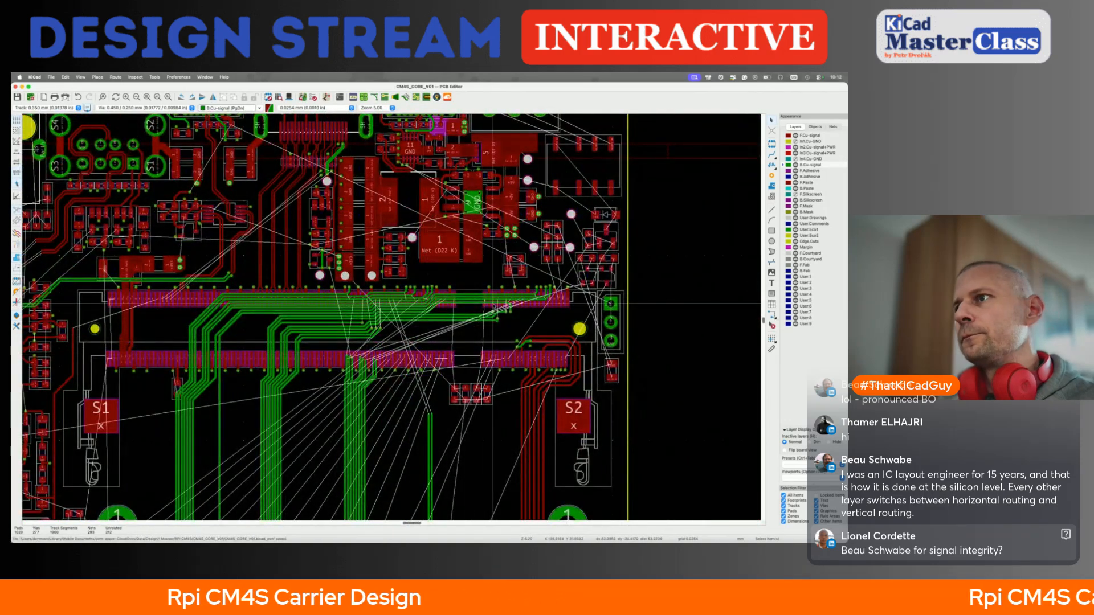
Clean up the end of GPIO10 by removing the stub below its via and joining the track directly to the via
{"action": "scroll", "coordinate": [475, 286], "scroll_direction": "up", "scroll_amount": 6}
{"action": "left_click_drag", "start_coordinate": [461, 335], "coordinate": [495, 313]}
{"action": "mouse_move", "coordinate": [411, 346]}
{"action": "left_mouse_down"}
{"action": "mouse_move", "coordinate": [413, 317]}
{"action": "mouse_move", "coordinate": [405, 340]}
{"action": "left_mouse_up"}
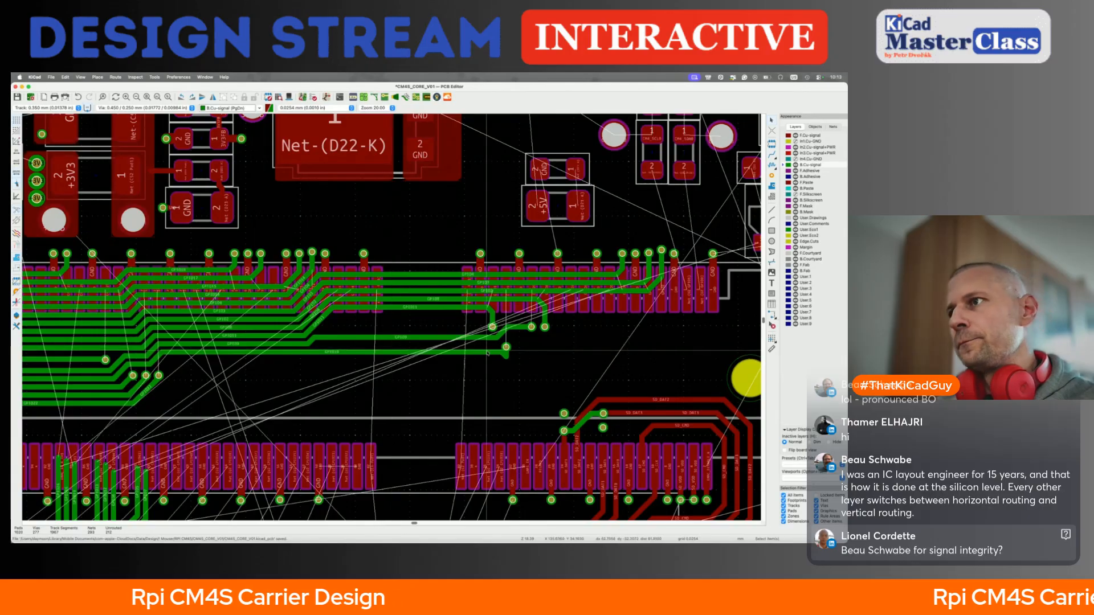
{"action": "left_click", "coordinate": [487, 352]}
{"action": "scroll", "coordinate": [488, 352], "scroll_direction": "up", "scroll_amount": 2}
{"action": "left_click", "coordinate": [502, 357]}
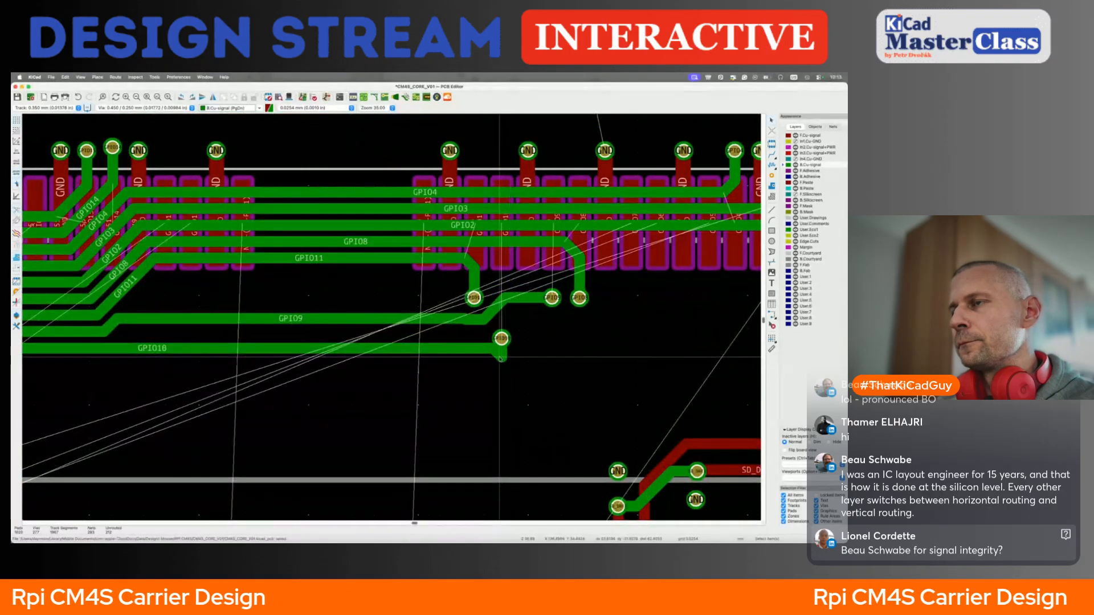
{"action": "left_click", "coordinate": [506, 364]}
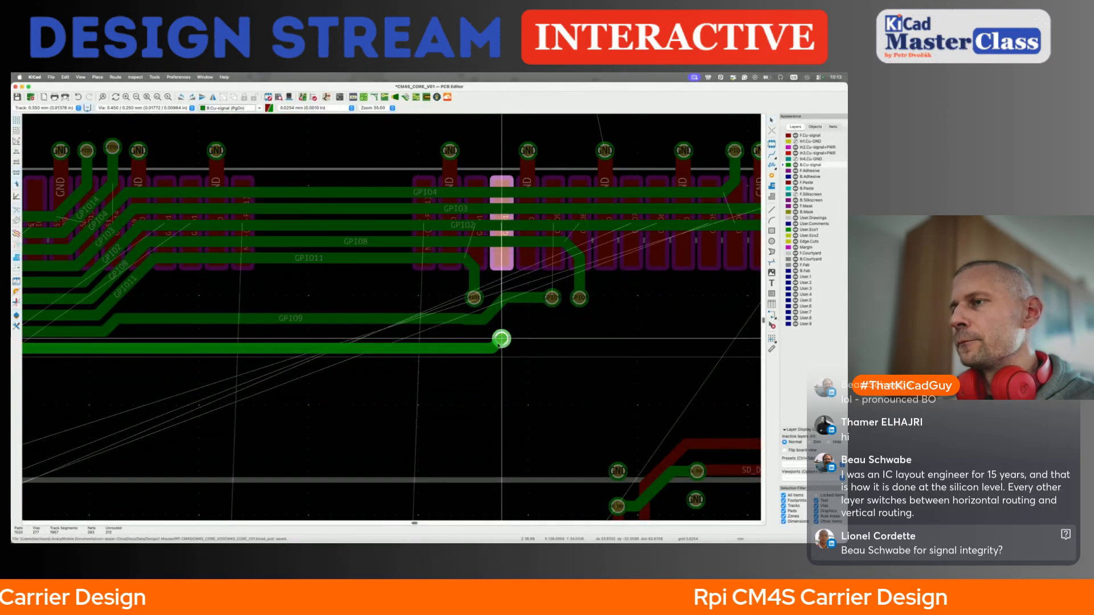
{"action": "left_click", "coordinate": [500, 341]}
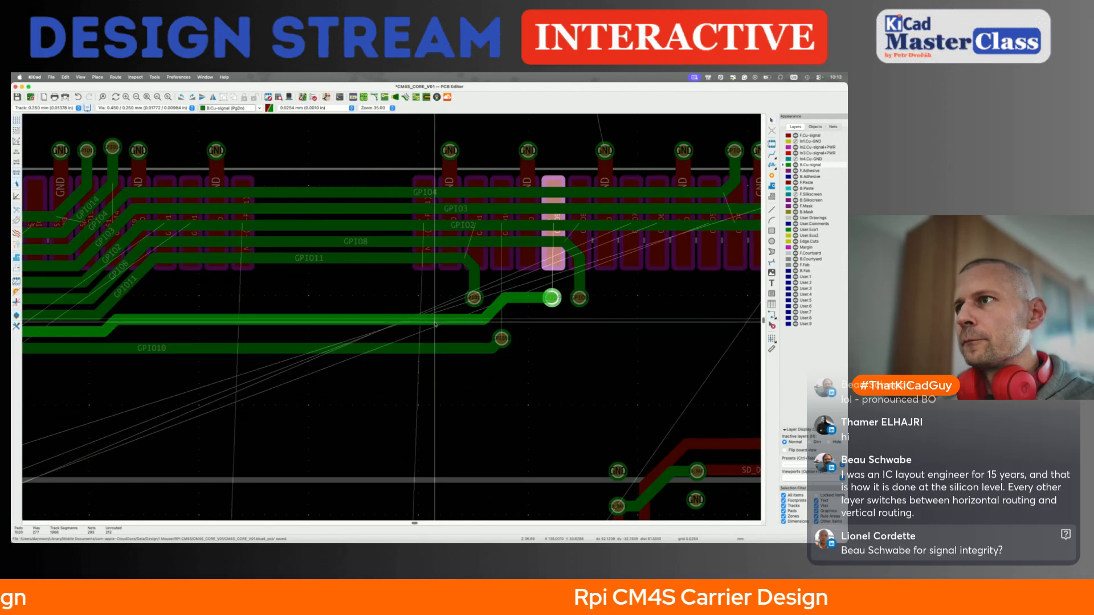
Shift GPIO9's long horizontal segment down so it runs straight and close alongside GPIO10 up to its via
{"action": "scroll", "coordinate": [388, 373], "scroll_direction": "down", "scroll_amount": 4}
{"action": "key", "text": "Escape"}
{"action": "key", "text": "d"}
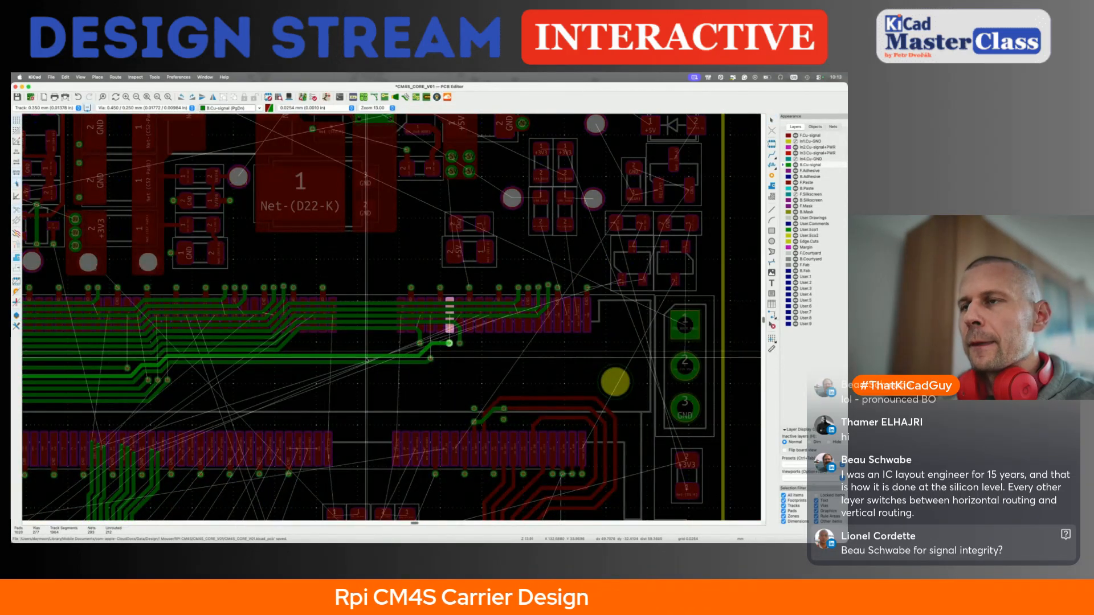
{"action": "left_click", "coordinate": [450, 344]}
{"action": "scroll", "coordinate": [375, 339], "scroll_direction": "left", "scroll_amount": 5}
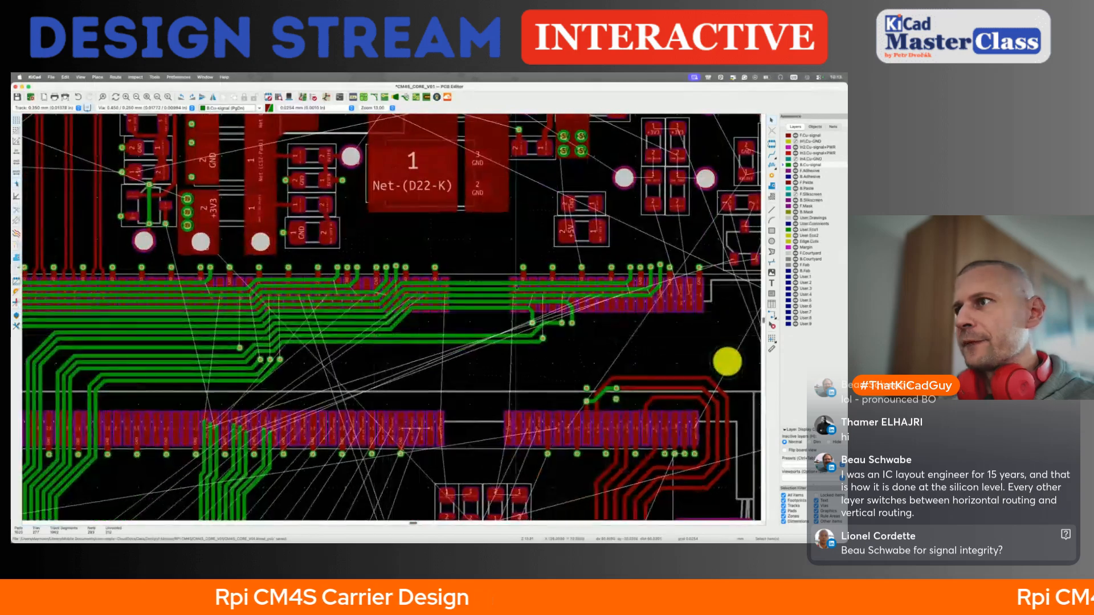
{"action": "scroll", "coordinate": [501, 309], "scroll_direction": "left", "scroll_amount": 2}
{"action": "scroll", "coordinate": [501, 310], "scroll_direction": "down", "scroll_amount": 1}
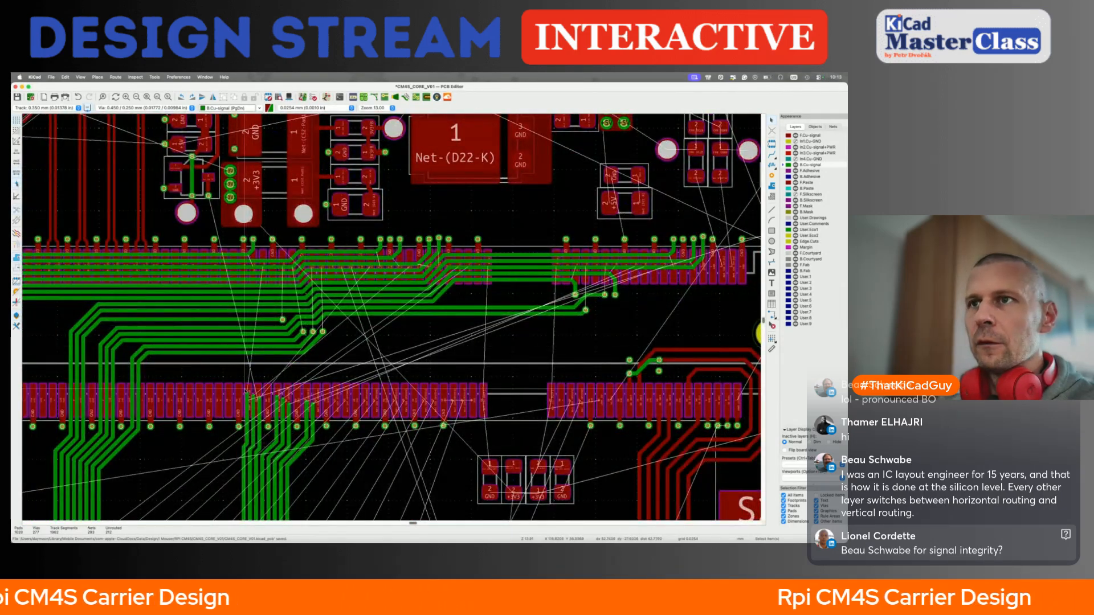
Route the first track of the central bundle upward from its open end to a new via just beneath GPIO22
{"action": "scroll", "coordinate": [248, 390], "scroll_direction": "up", "scroll_amount": 3}
{"action": "key", "text": "x"}
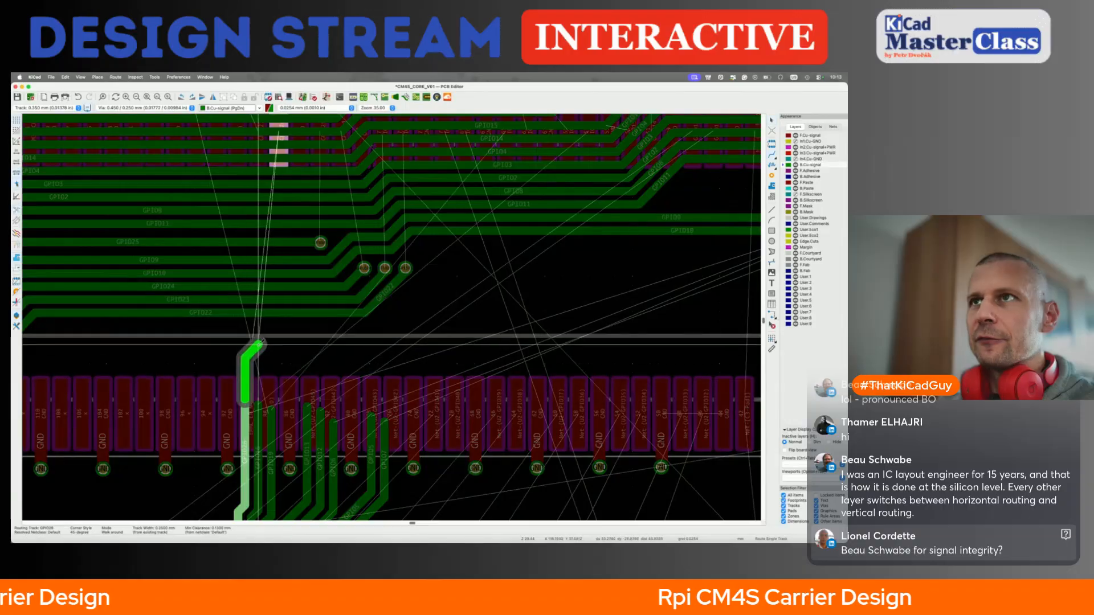
{"action": "key", "text": "v"}
{"action": "left_click", "coordinate": [274, 331]}
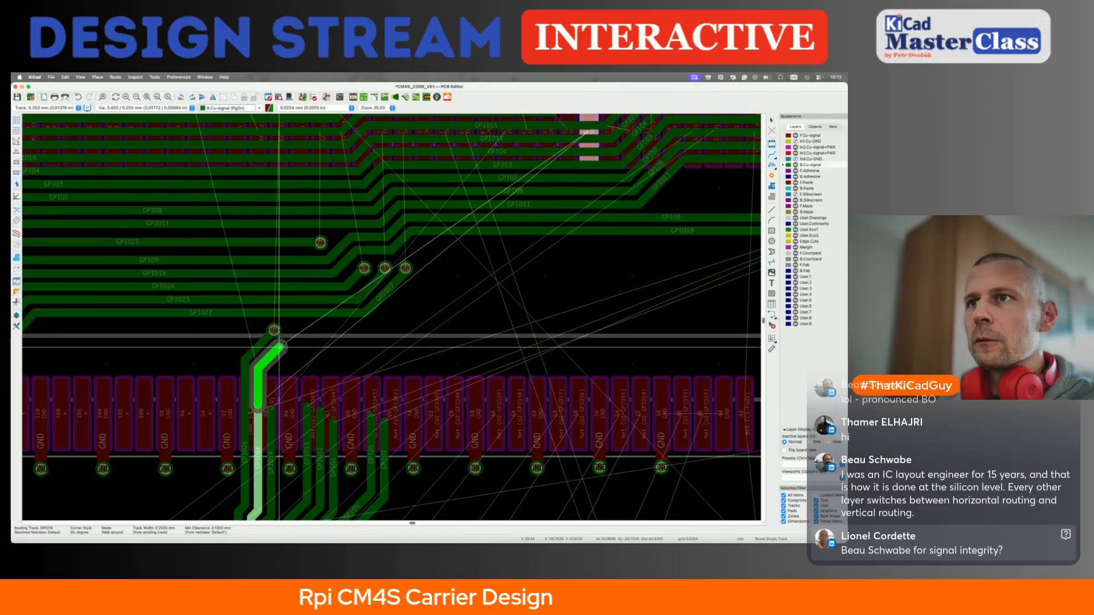
Route the bundle's second track around the new via, follow GPIO22's diagonal, and continue close beneath GPIO10 toward its target pad
{"action": "left_click", "coordinate": [280, 346]}
{"action": "left_click", "coordinate": [322, 326]}
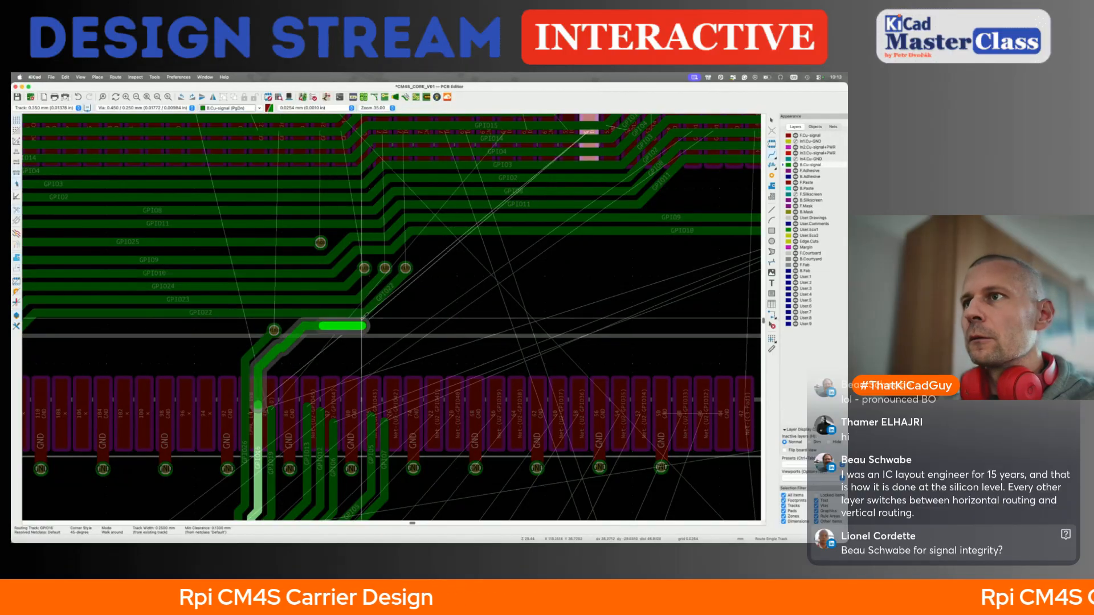
{"action": "left_click", "coordinate": [420, 271]}
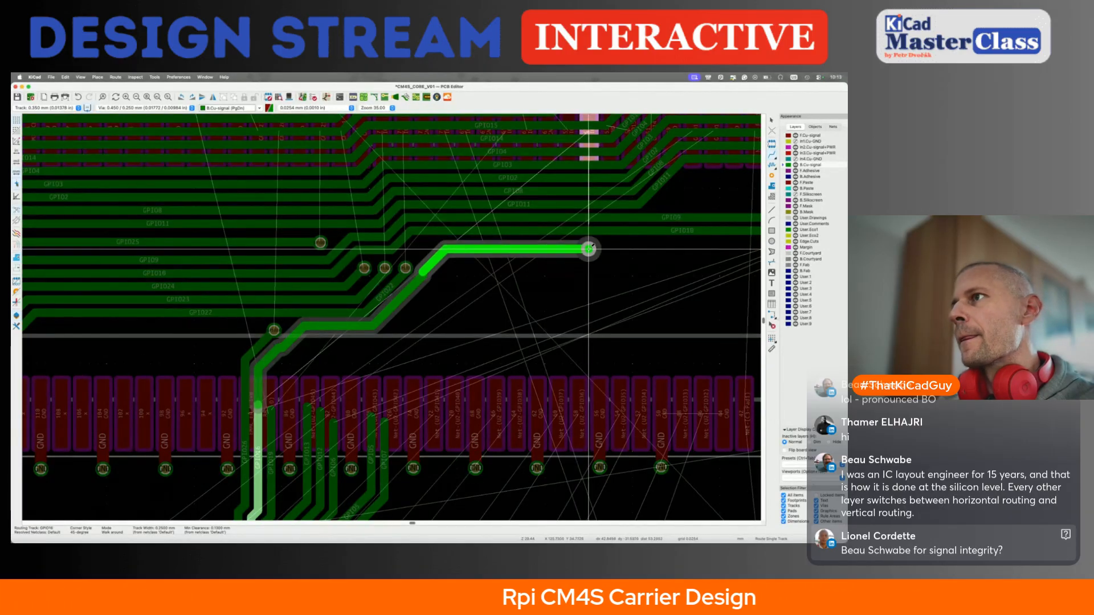
Finish the GPIO16 track on B.Cu-signal with a via below its upper connector pad and tidy the track's diagonal bends
{"action": "left_click", "coordinate": [588, 248]}
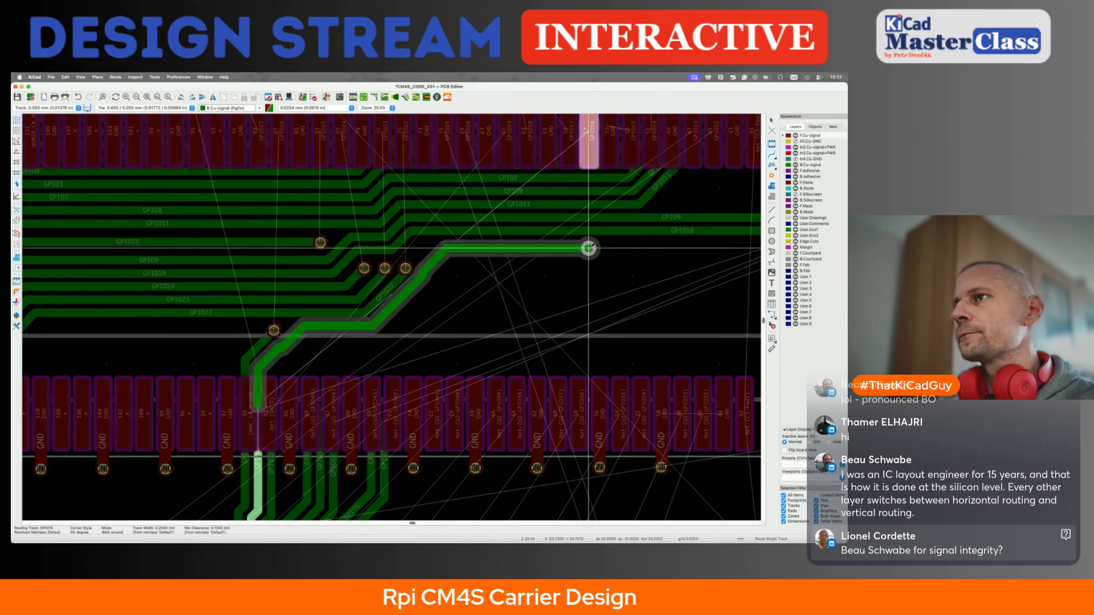
{"action": "key", "text": "Escape"}
{"action": "left_click_drag", "start_coordinate": [438, 263], "coordinate": [434, 264]}
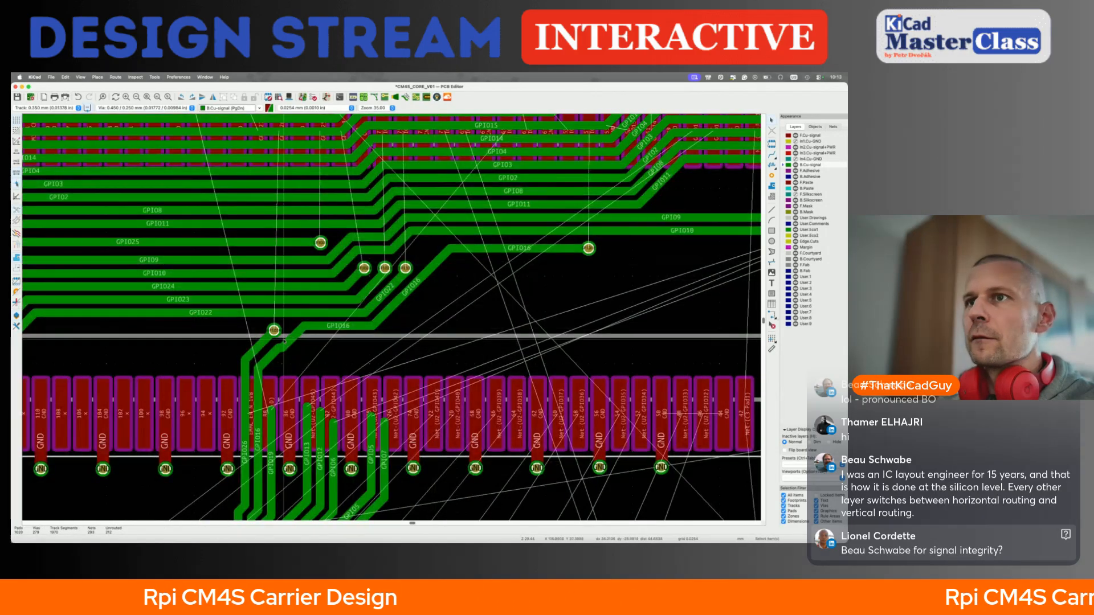
{"action": "left_click_drag", "start_coordinate": [271, 358], "coordinate": [272, 360]}
Route the GPIO19 and GPIO13 tracks on B.Cu-signal alongside GPIO16 to vias below their upper connector pads, tidying GPIO13's final bend
{"action": "key", "text": "x"}
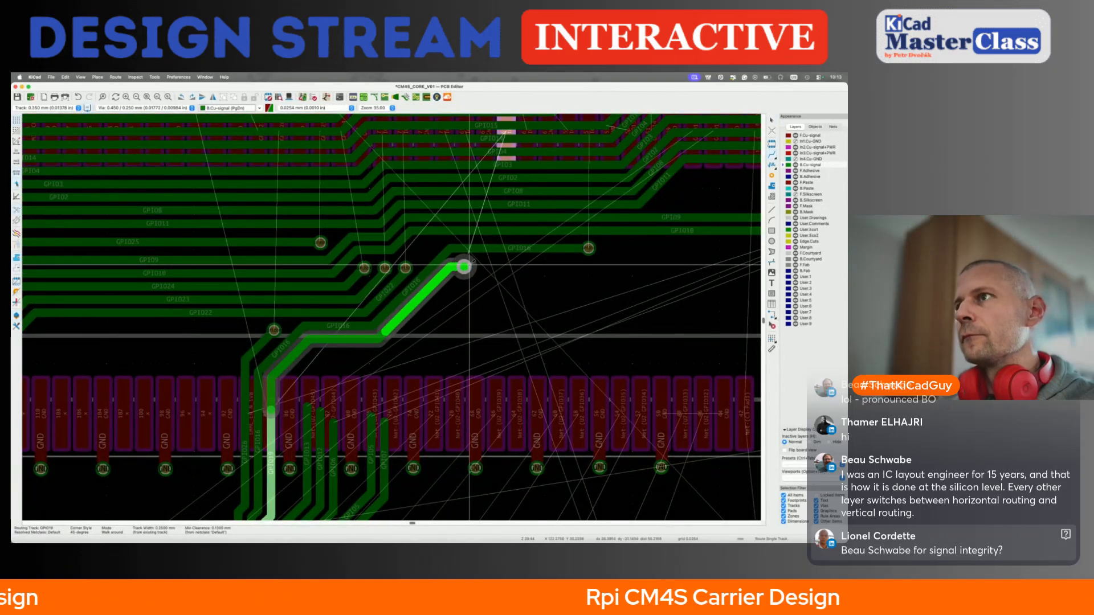
{"action": "left_click", "coordinate": [503, 265]}
{"action": "left_click", "coordinate": [307, 405]}
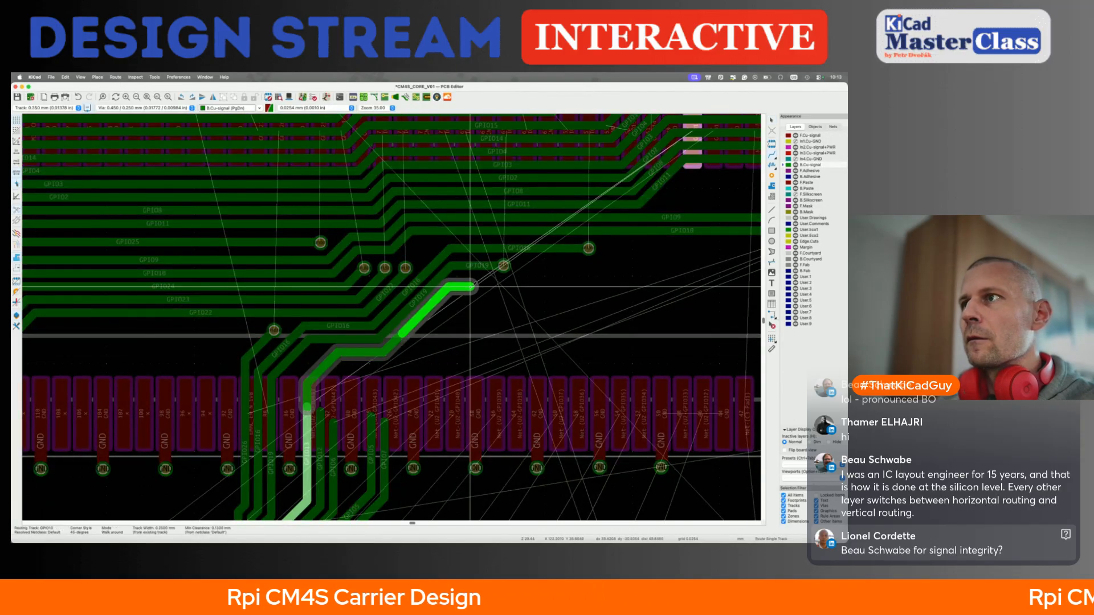
{"action": "left_click", "coordinate": [509, 283]}
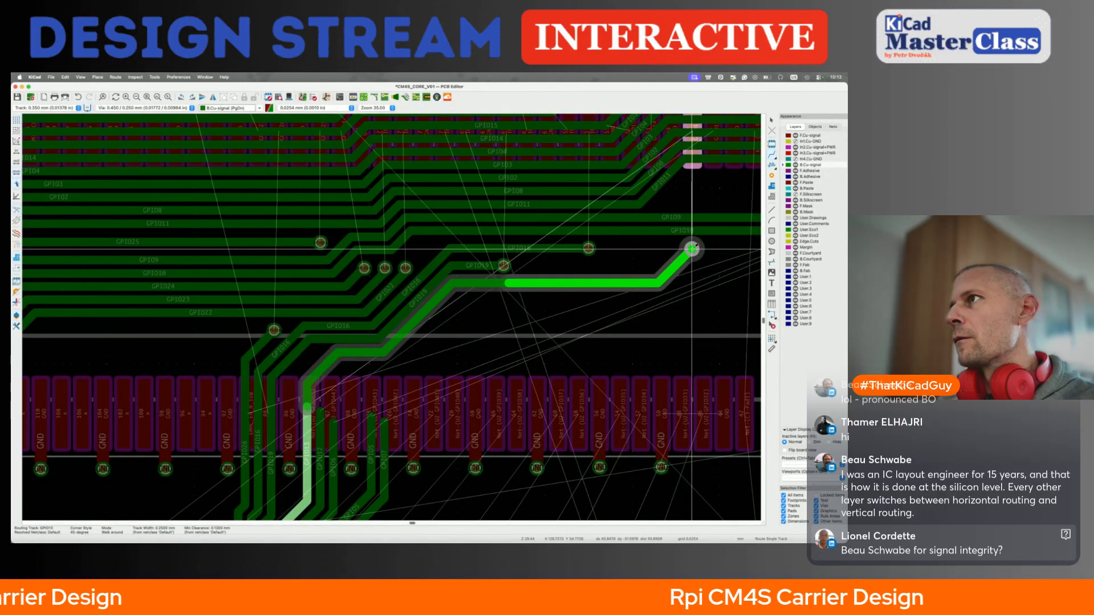
{"action": "left_click", "coordinate": [693, 246]}
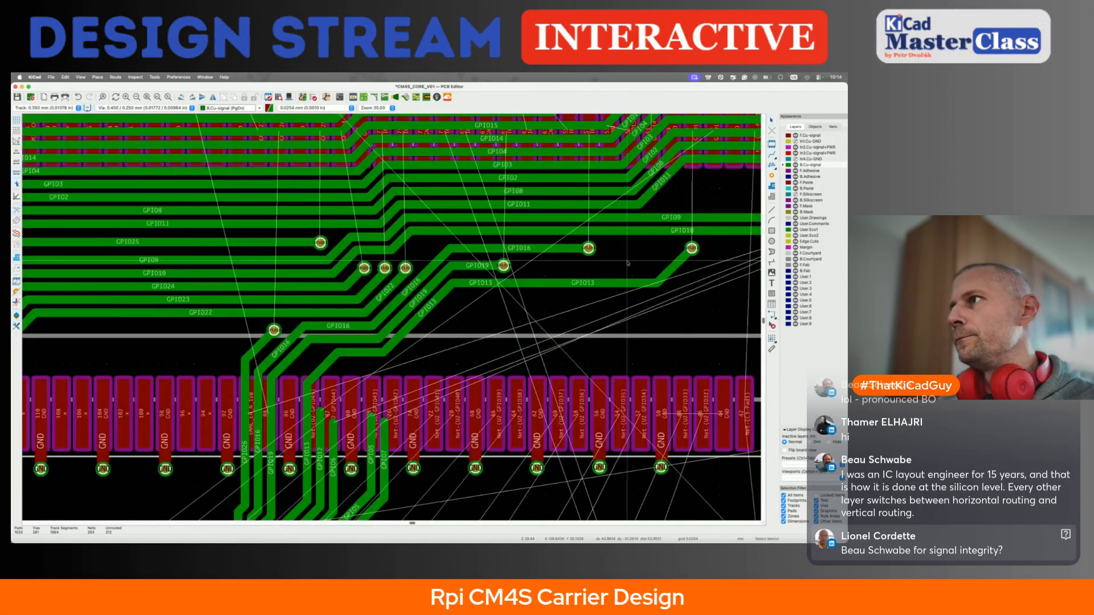
{"action": "left_click_drag", "start_coordinate": [677, 263], "coordinate": [610, 256]}
Route the GPIO12 track alongside GPIO13 to a via below the upper connector with its last section closely spaced, and save the board
{"action": "middle_click_drag", "start_coordinate": [380, 386], "coordinate": [294, 336]}
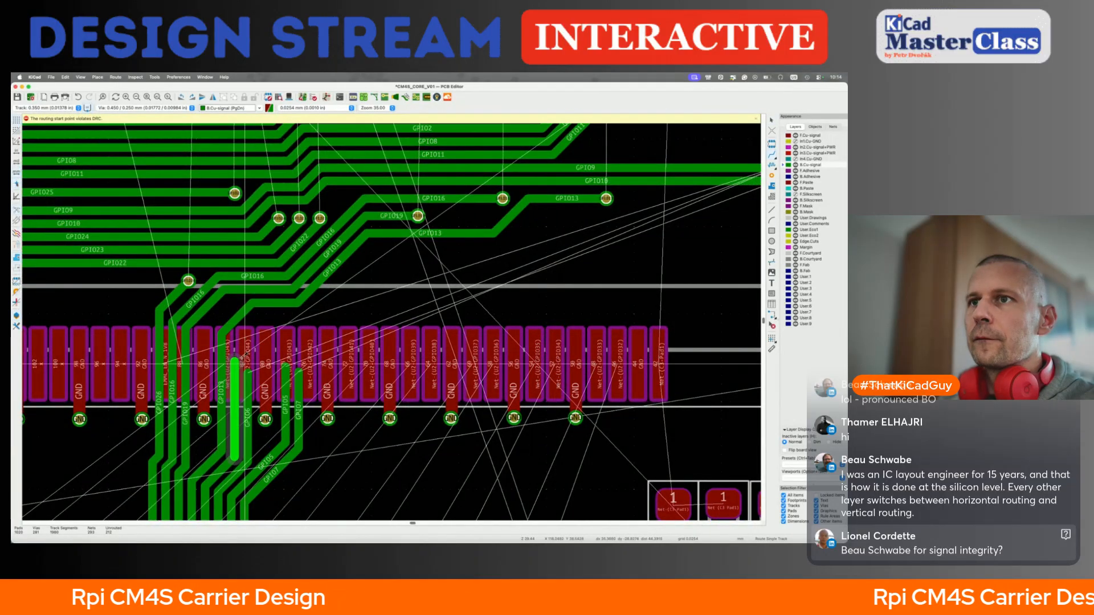
{"action": "key", "text": "x"}
{"action": "left_click", "coordinate": [324, 296]}
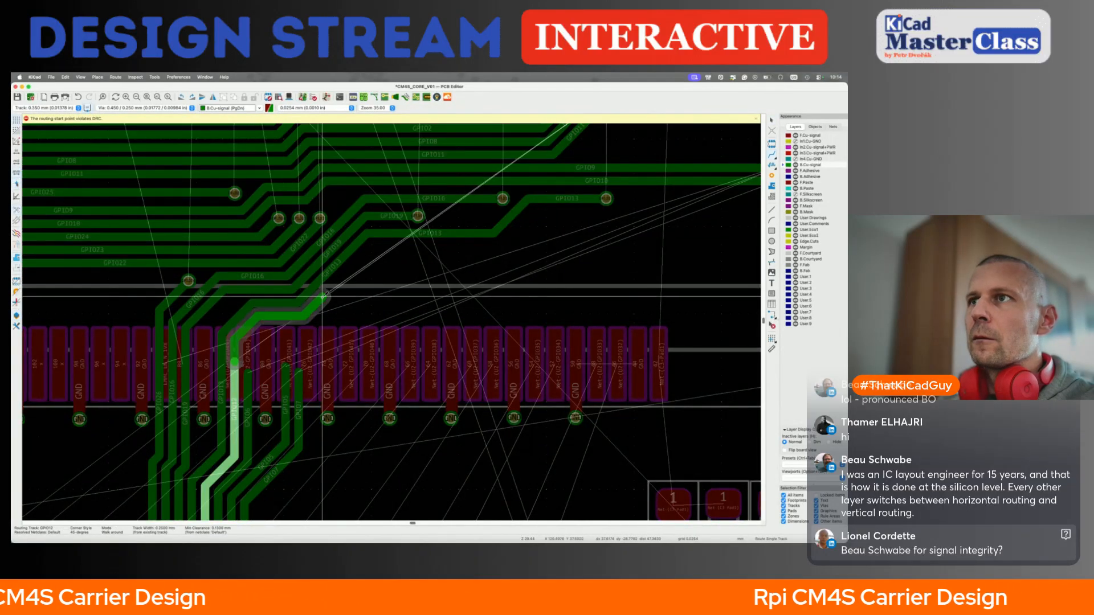
{"action": "scroll", "coordinate": [427, 221], "scroll_direction": "down", "scroll_amount": 2}
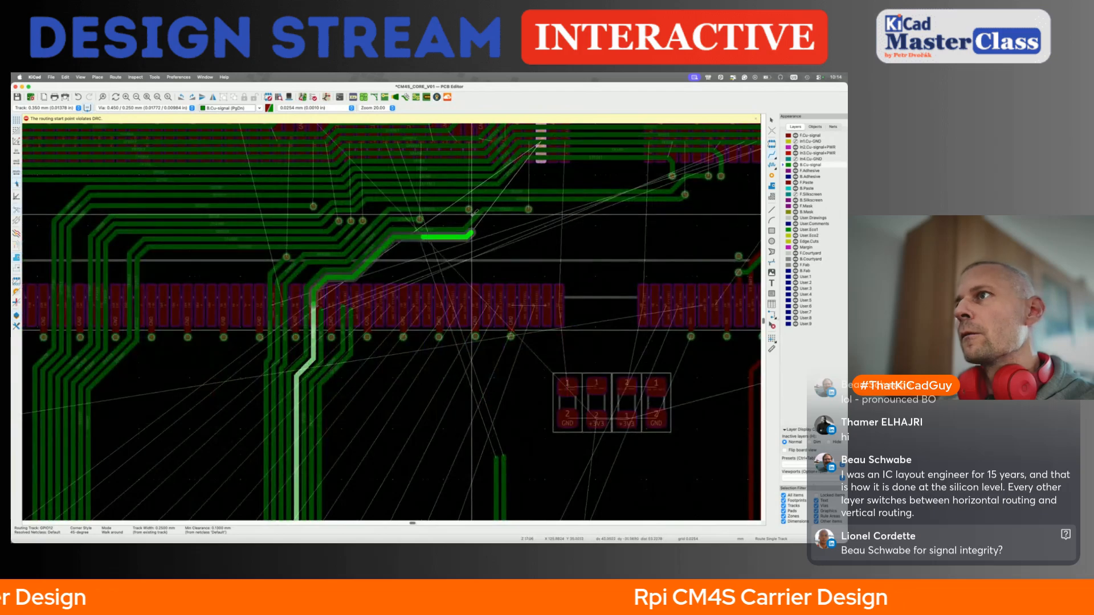
{"action": "scroll", "coordinate": [545, 210], "scroll_direction": "up", "scroll_amount": 2}
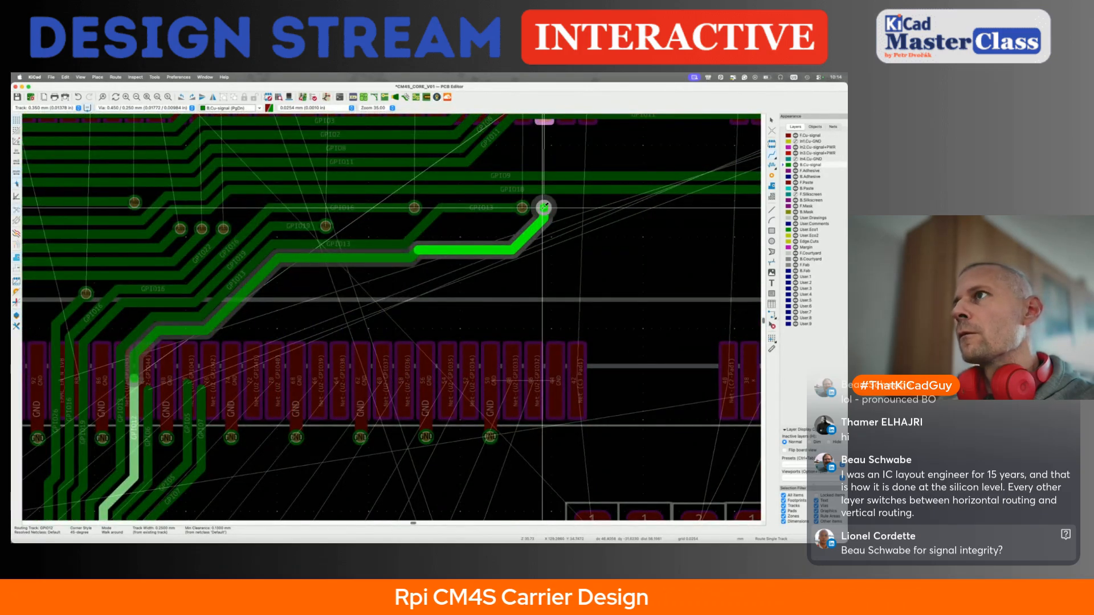
{"action": "left_click", "coordinate": [544, 208]}
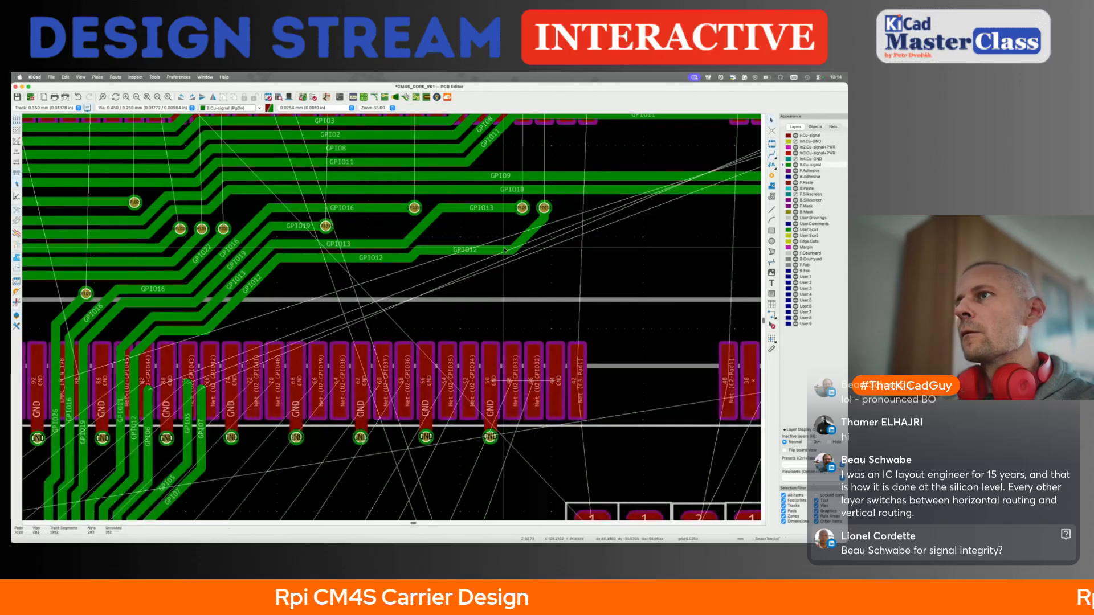
{"action": "left_click_drag", "start_coordinate": [464, 236], "coordinate": [444, 228]}
{"action": "scroll", "coordinate": [444, 229], "scroll_direction": "down", "scroll_amount": 5}
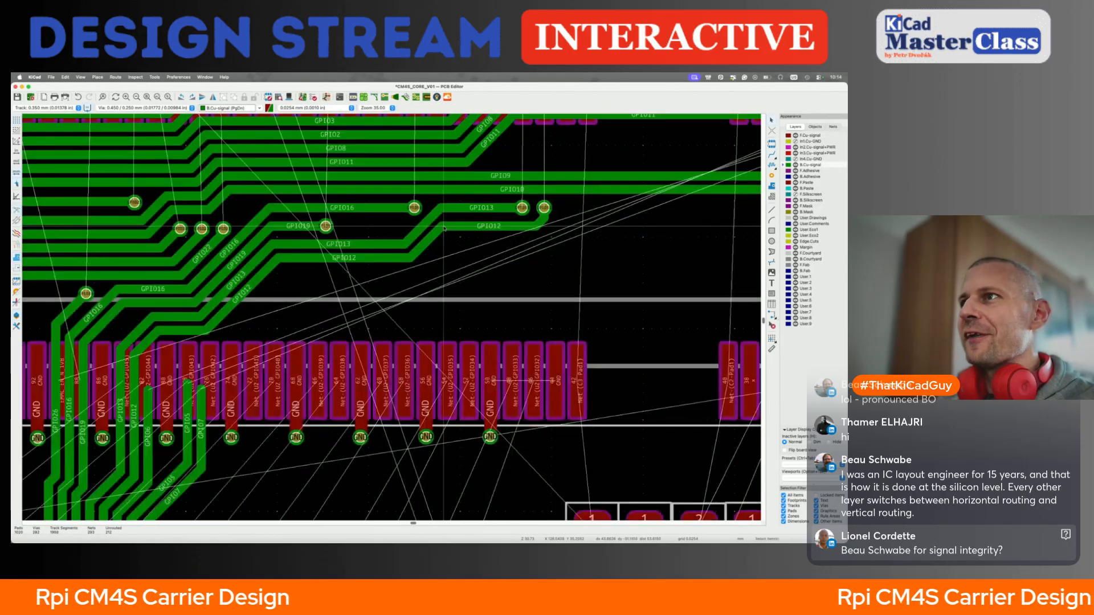
{"action": "key", "text": "super+s"}
Route the GPIO6 track on B.Cu-signal alongside GPIO12 and across the connector gap to a via below its upper connector pad
{"action": "scroll", "coordinate": [371, 251], "scroll_direction": "up", "scroll_amount": 3}
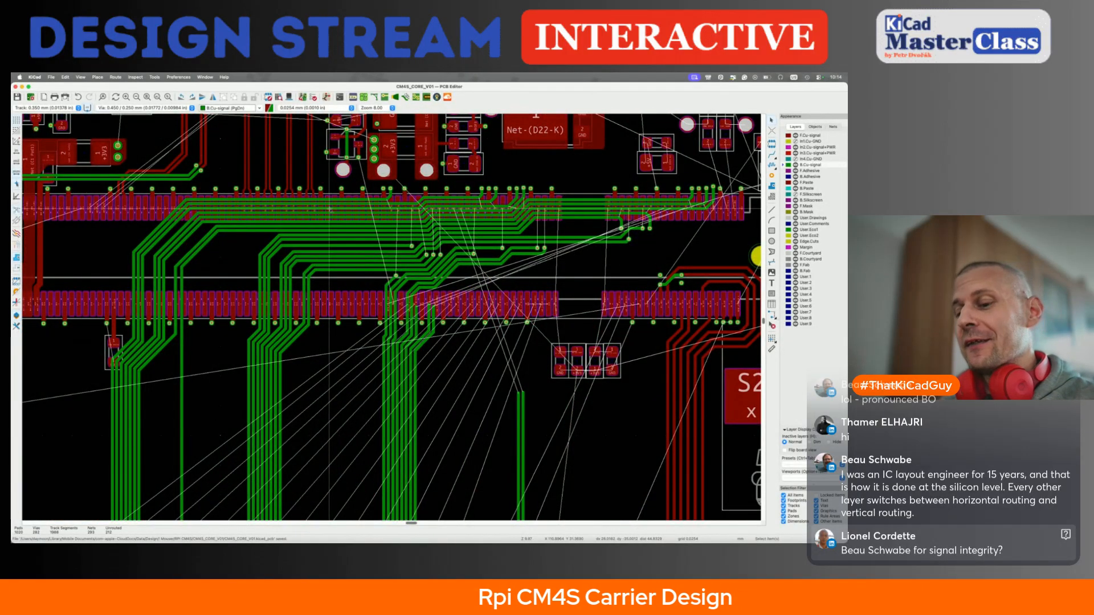
{"action": "scroll", "coordinate": [423, 289], "scroll_direction": "up", "scroll_amount": 2}
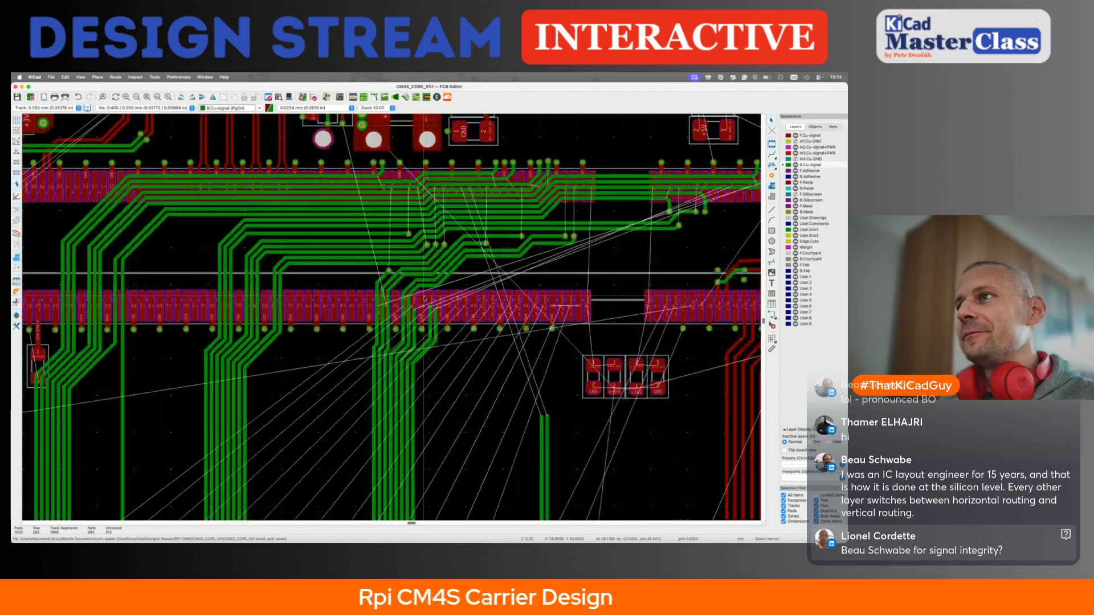
{"action": "key", "text": "x"}
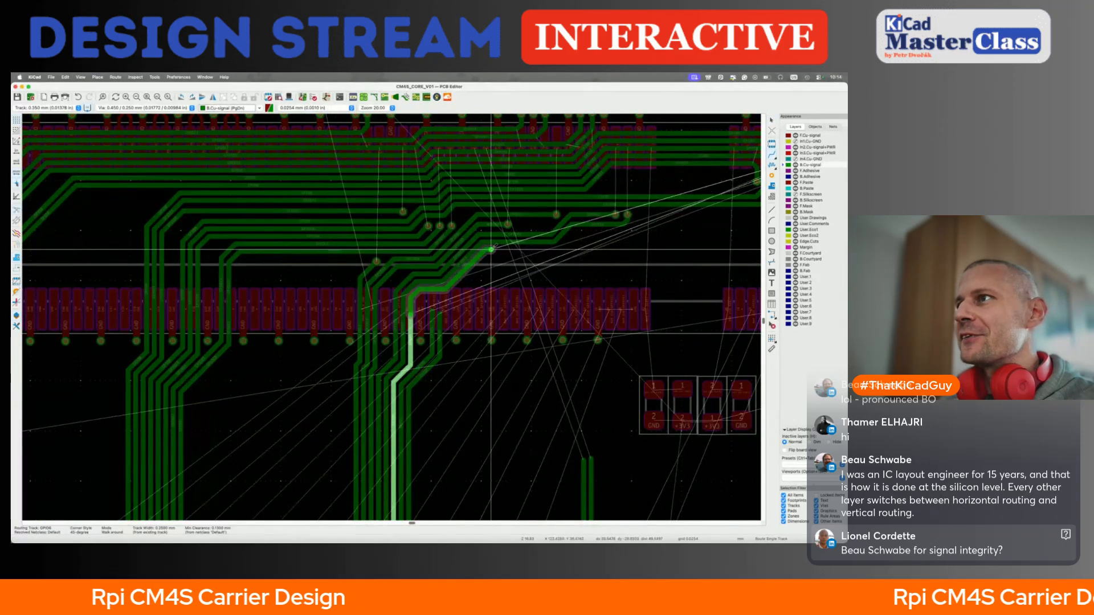
{"action": "scroll", "coordinate": [574, 225], "scroll_direction": "down", "scroll_amount": 2}
{"action": "left_click", "coordinate": [573, 227]}
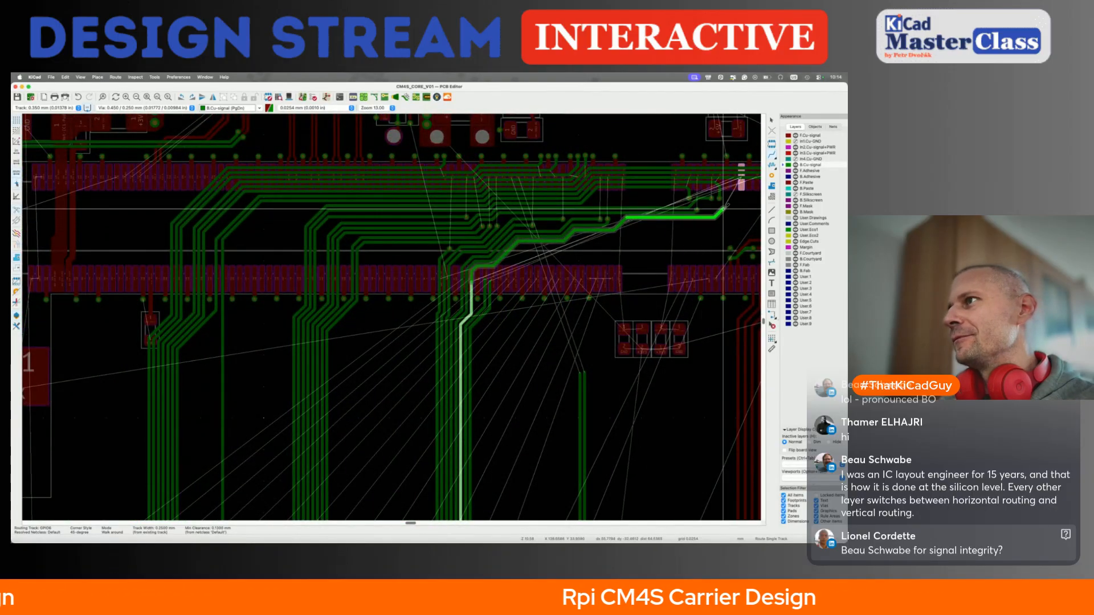
{"action": "scroll", "coordinate": [743, 195], "scroll_direction": "up", "scroll_amount": 2}
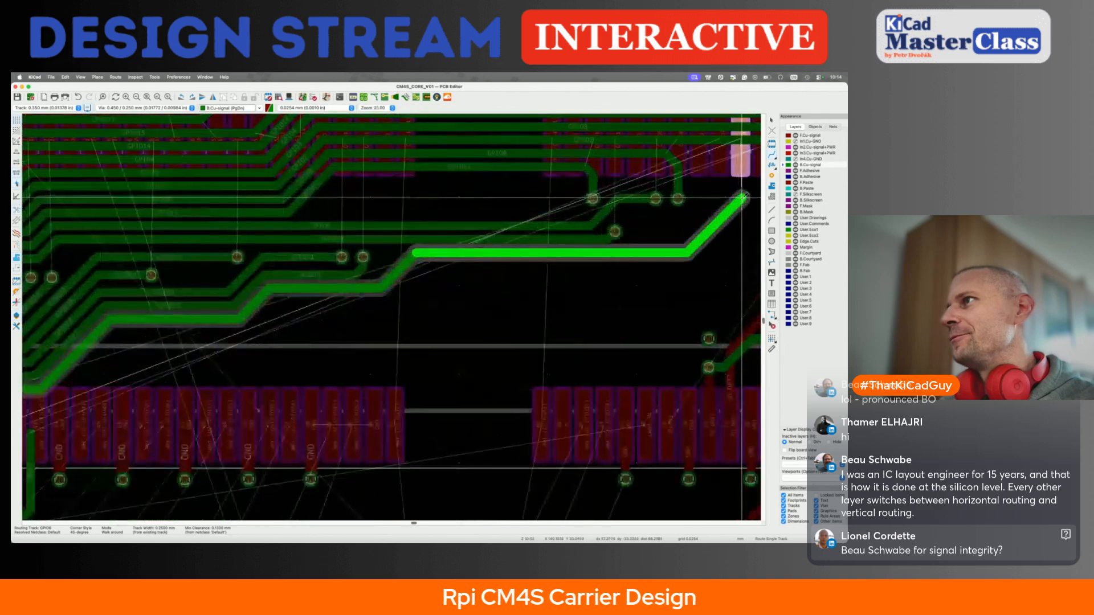
{"action": "middle_click_drag", "start_coordinate": [743, 197], "coordinate": [625, 220]}
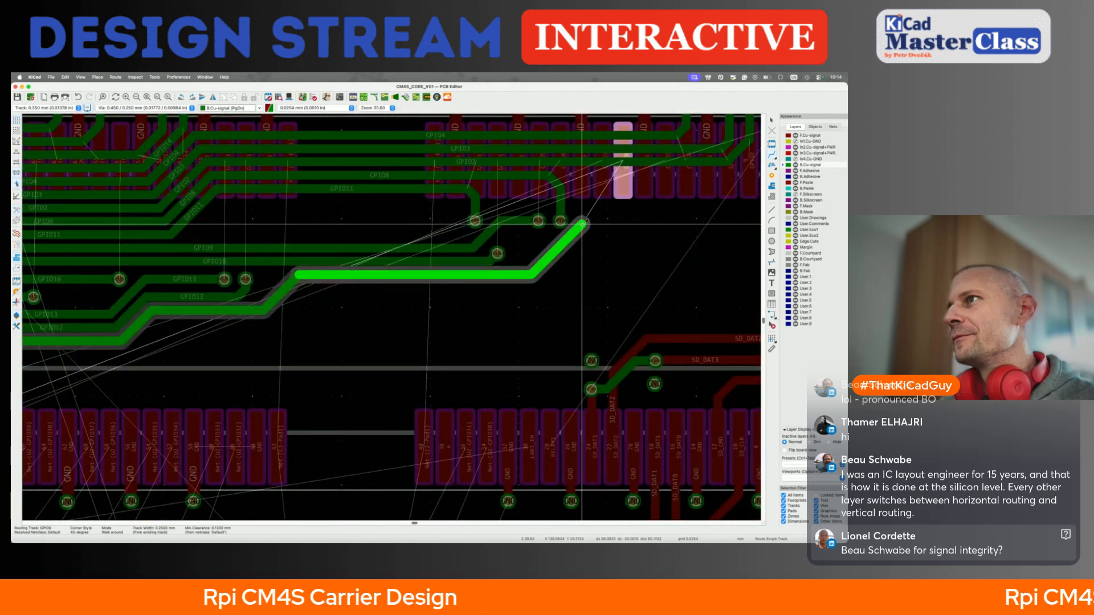
{"action": "left_click", "coordinate": [582, 223]}
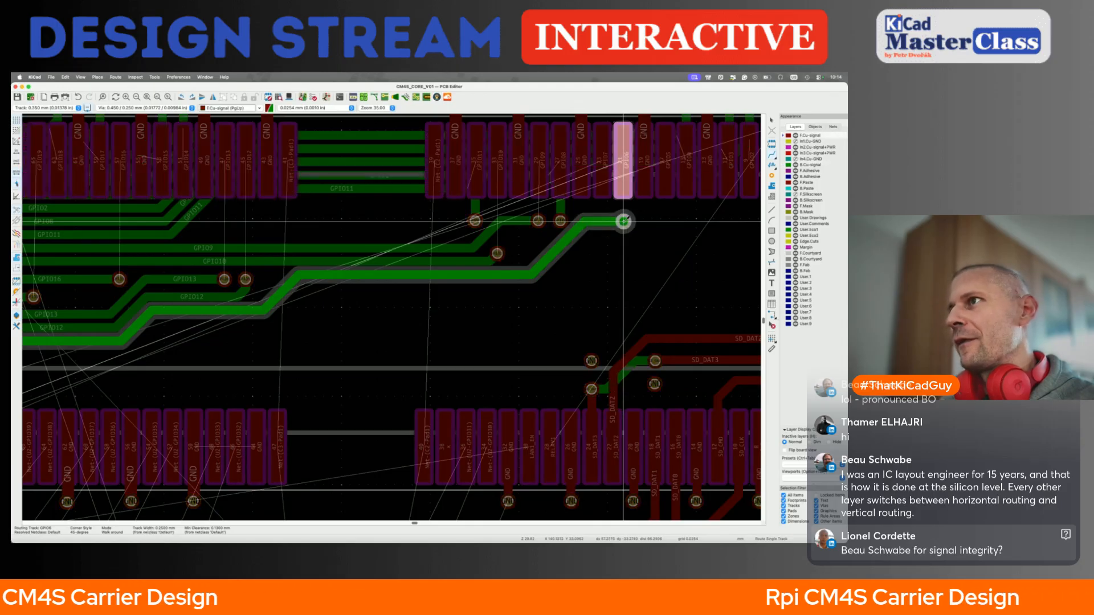
{"action": "left_click", "coordinate": [624, 221]}
{"action": "scroll", "coordinate": [546, 289], "scroll_direction": "down", "scroll_amount": 4}
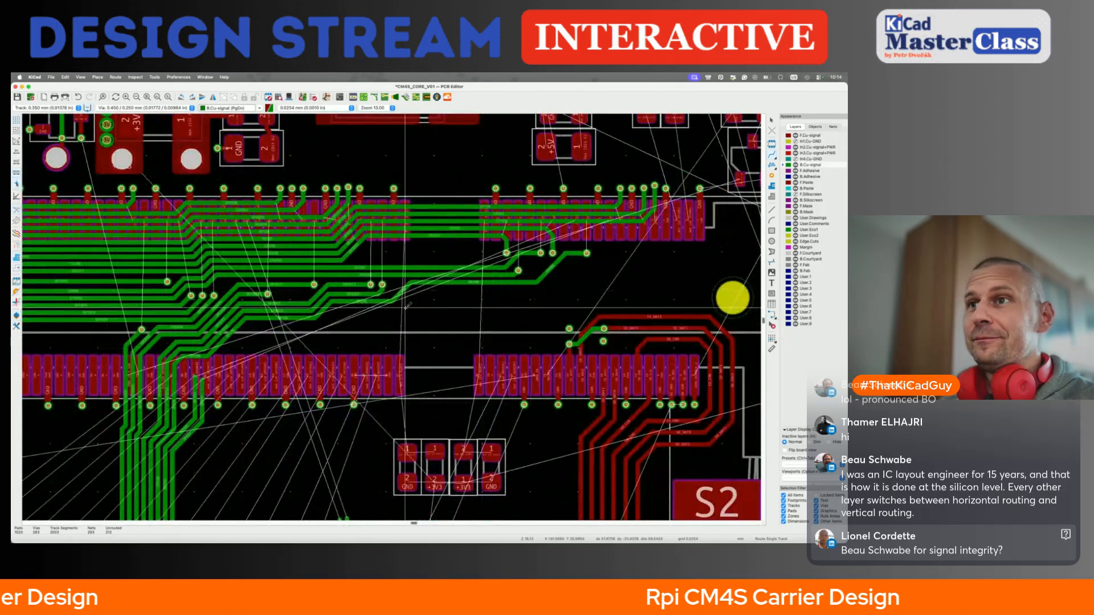
Remove the vertical stub ends of the GPIO5 and GPIO7 tracks and reshape GPIO6 into a longer diagonal across the lower connector pads
{"action": "scroll", "coordinate": [202, 371], "scroll_direction": "up", "scroll_amount": 2}
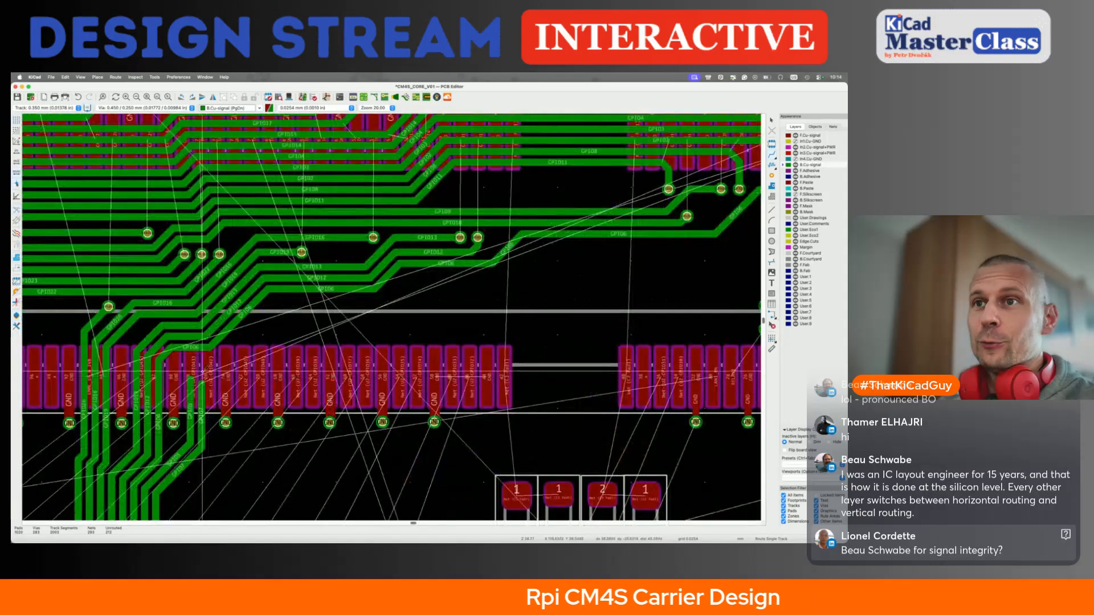
{"action": "key", "text": "Delete"}
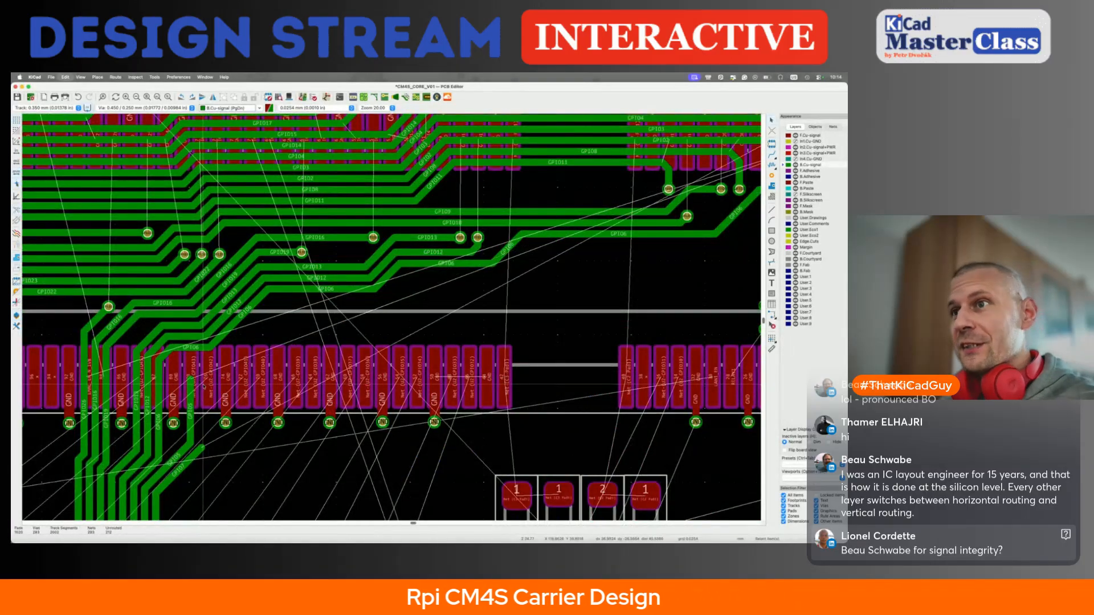
{"action": "left_click_drag", "start_coordinate": [165, 353], "coordinate": [171, 360]}
{"action": "left_click", "coordinate": [166, 355]}
{"action": "key", "text": "d"}
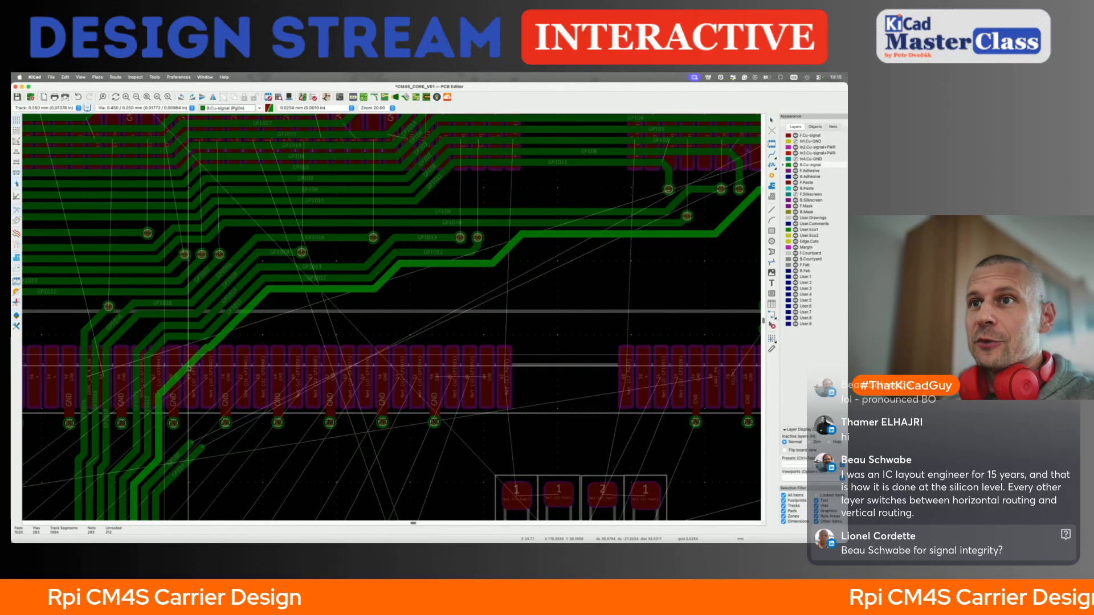
{"action": "left_click", "coordinate": [191, 370]}
Reshape the GPIO12 and GPIO13 tracks into longer diagonals across the lower connector pads, parallel to GPIO6
{"action": "left_click", "coordinate": [155, 347]}
{"action": "key", "text": "d"}
{"action": "left_click", "coordinate": [173, 364]}
{"action": "left_click", "coordinate": [152, 339]}
{"action": "key", "text": "d"}
{"action": "left_click", "coordinate": [171, 353]}
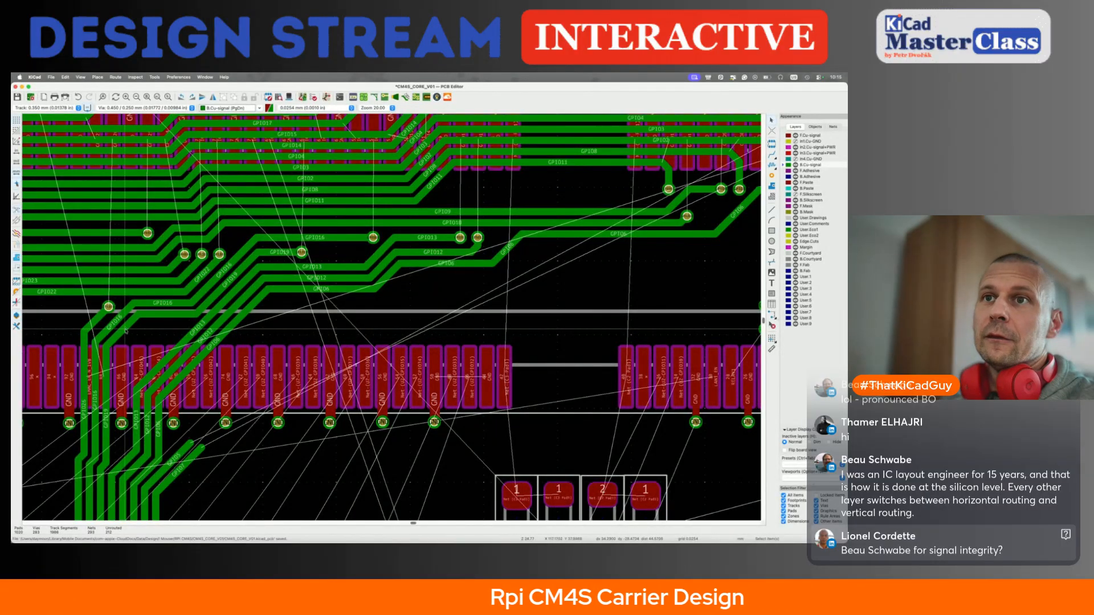
Reshape the GPIO19 and GPIO16 tracks into matching long diagonals across the lower connector pads, beside GPIO13
{"action": "key", "text": "d"}
{"action": "left_click", "coordinate": [128, 340]}
{"action": "left_click", "coordinate": [131, 337]}
{"action": "key", "text": "d"}
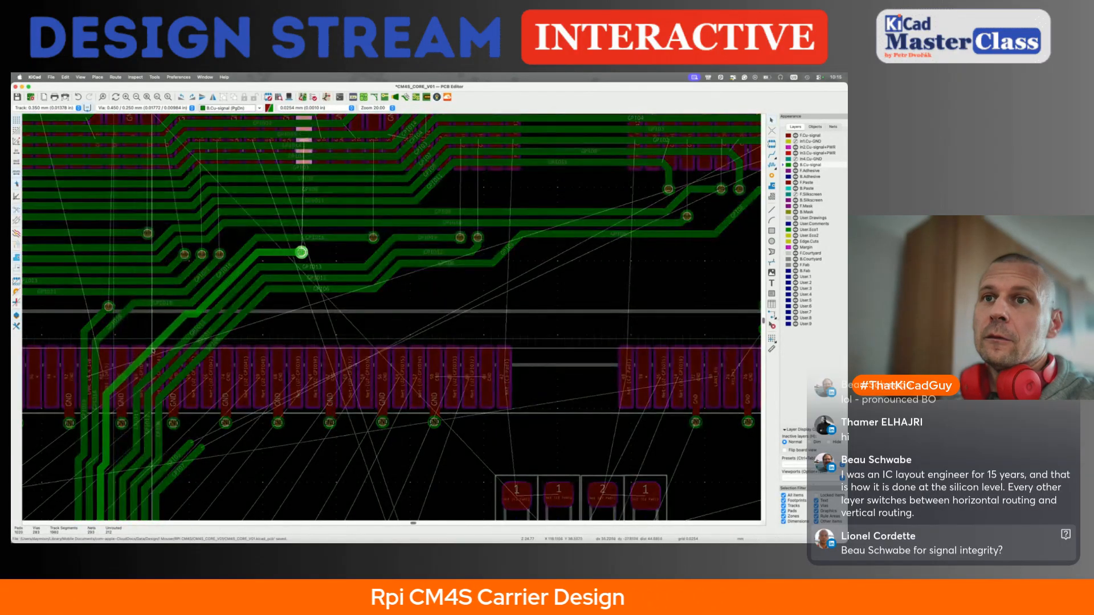
{"action": "left_click", "coordinate": [127, 337]}
{"action": "key", "text": "d"}
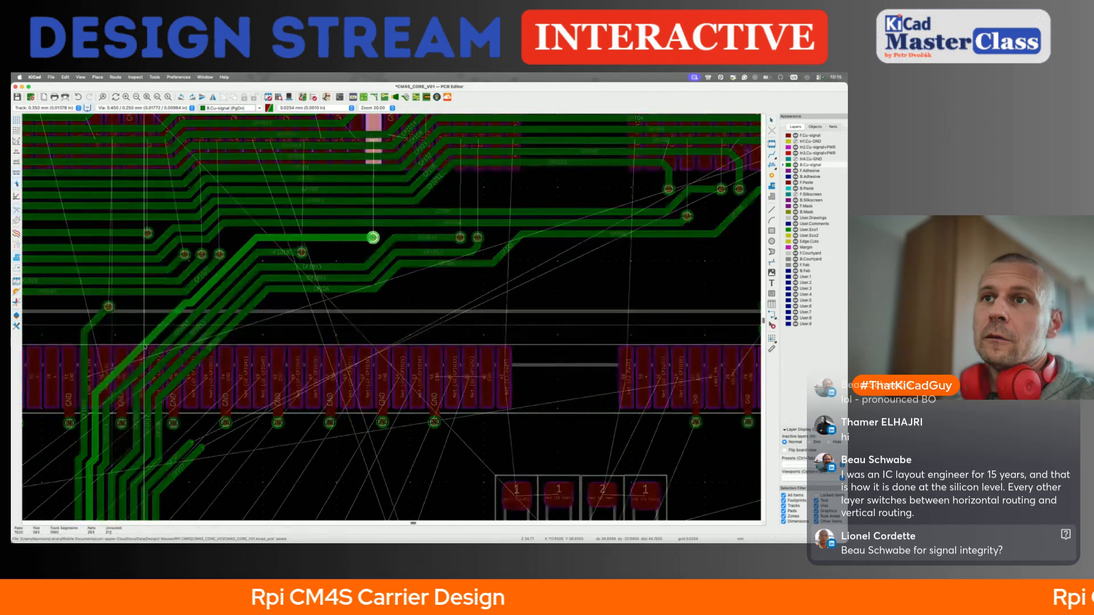
{"action": "left_click", "coordinate": [143, 344]}
Route the GPIO5 track alongside GPIO6 to a via below its upper connector pad and move its horizontal sections closer to GPIO6
{"action": "middle_click_drag", "start_coordinate": [32, 371], "coordinate": [88, 368]}
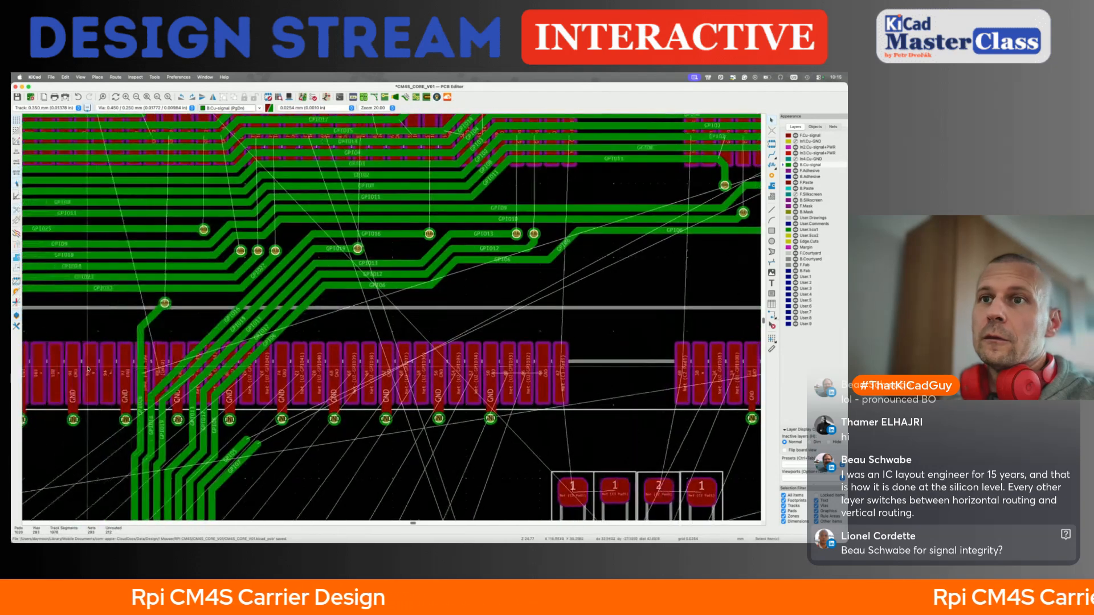
{"action": "key", "text": "x"}
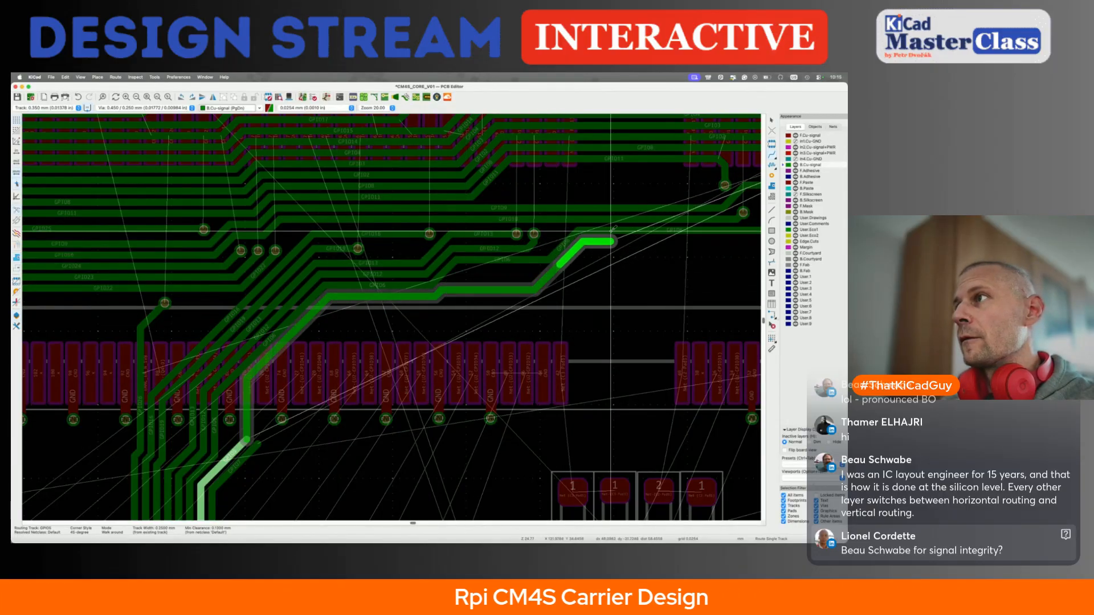
{"action": "scroll", "coordinate": [578, 236], "scroll_direction": "right", "scroll_amount": 5}
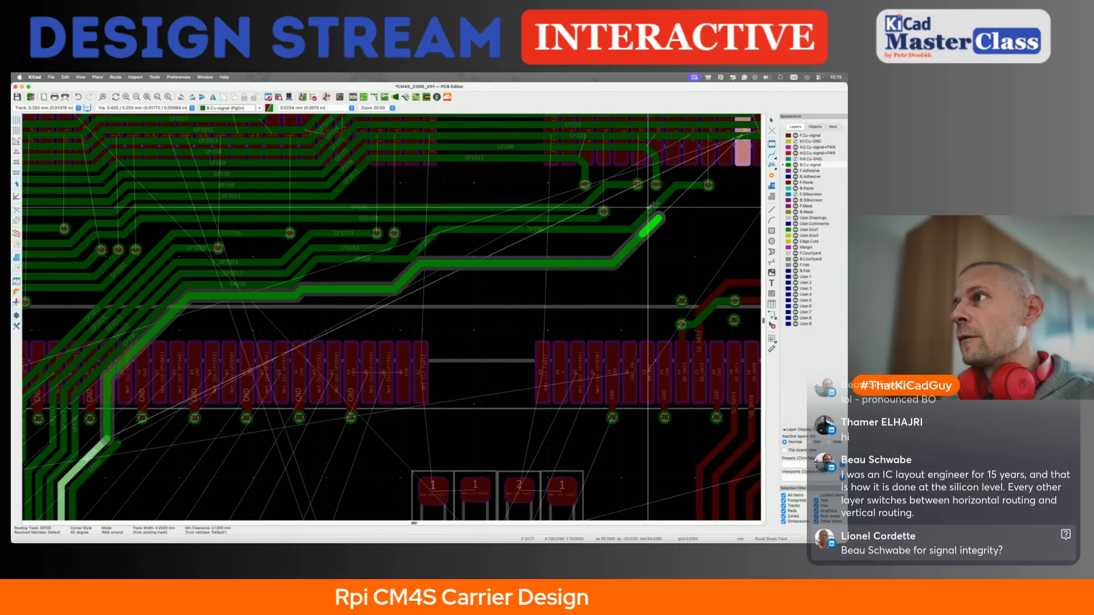
{"action": "left_click", "coordinate": [743, 186]}
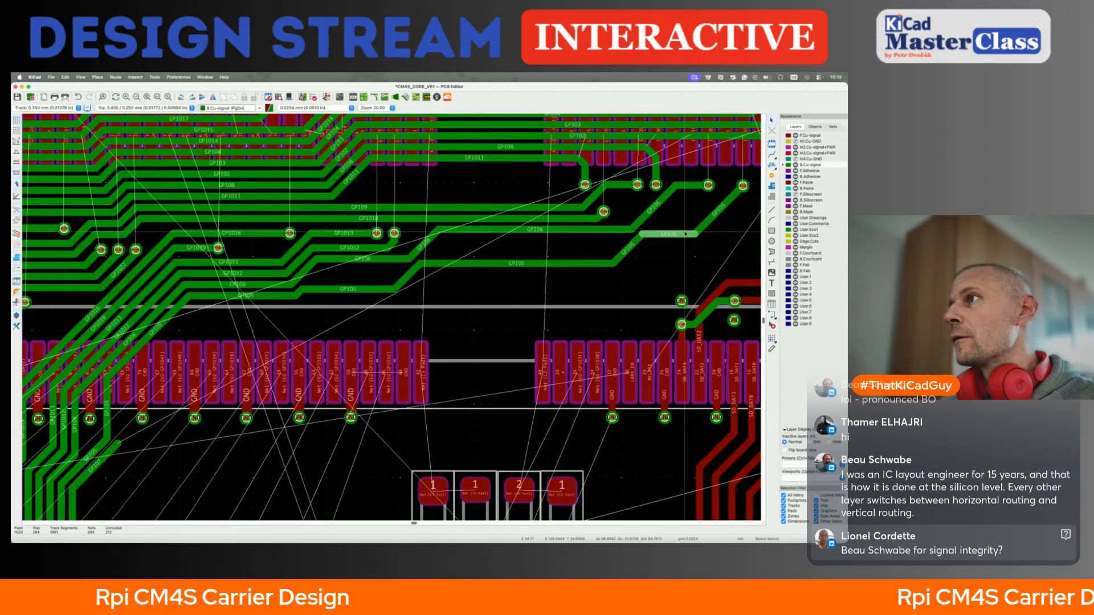
{"action": "left_click_drag", "start_coordinate": [677, 200], "coordinate": [677, 201]}
{"action": "left_click_drag", "start_coordinate": [593, 264], "coordinate": [599, 241]}
{"action": "left_click_drag", "start_coordinate": [383, 290], "coordinate": [385, 267]}
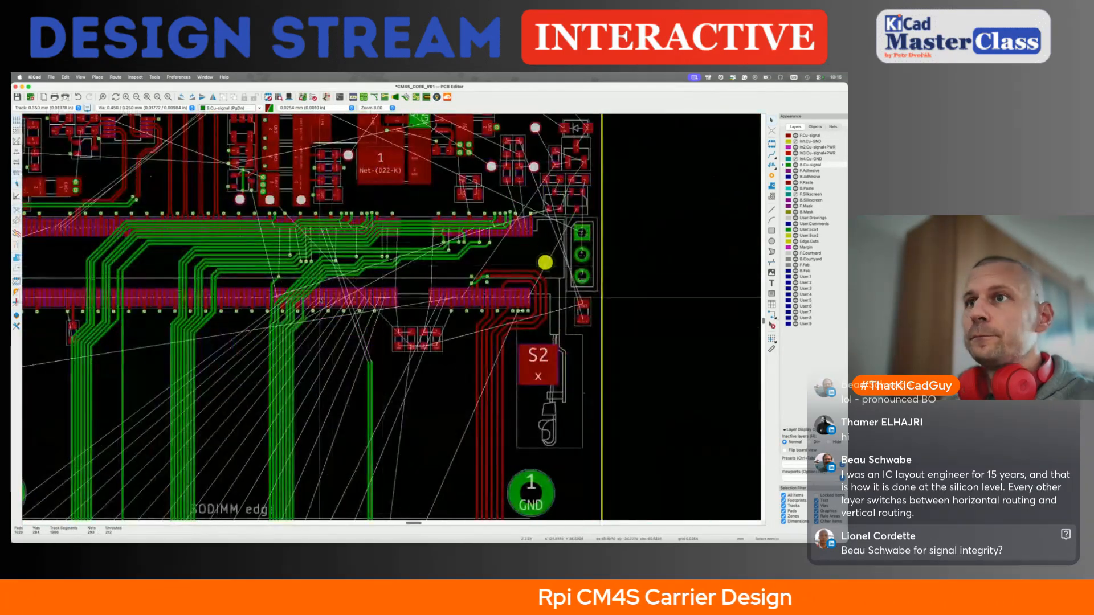
Route the GPIO7 track up across the lower connector and alongside GPIO5 to a new via below its upper connector pad
{"action": "scroll", "coordinate": [306, 316], "scroll_direction": "up", "scroll_amount": 2}
{"action": "key", "text": "x"}
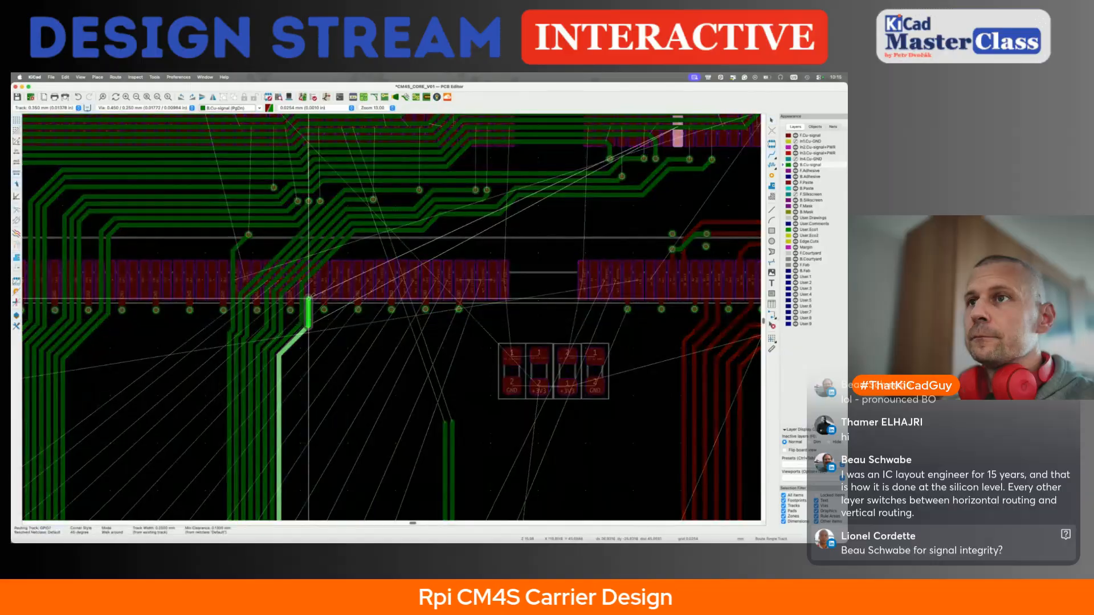
{"action": "left_click", "coordinate": [371, 235]}
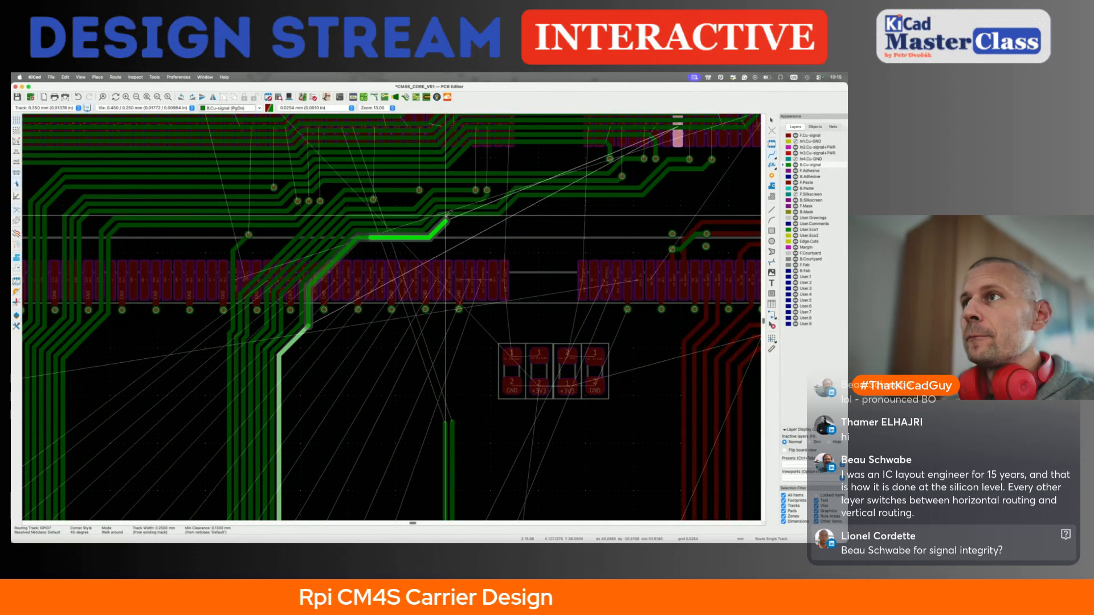
{"action": "left_click", "coordinate": [426, 236]}
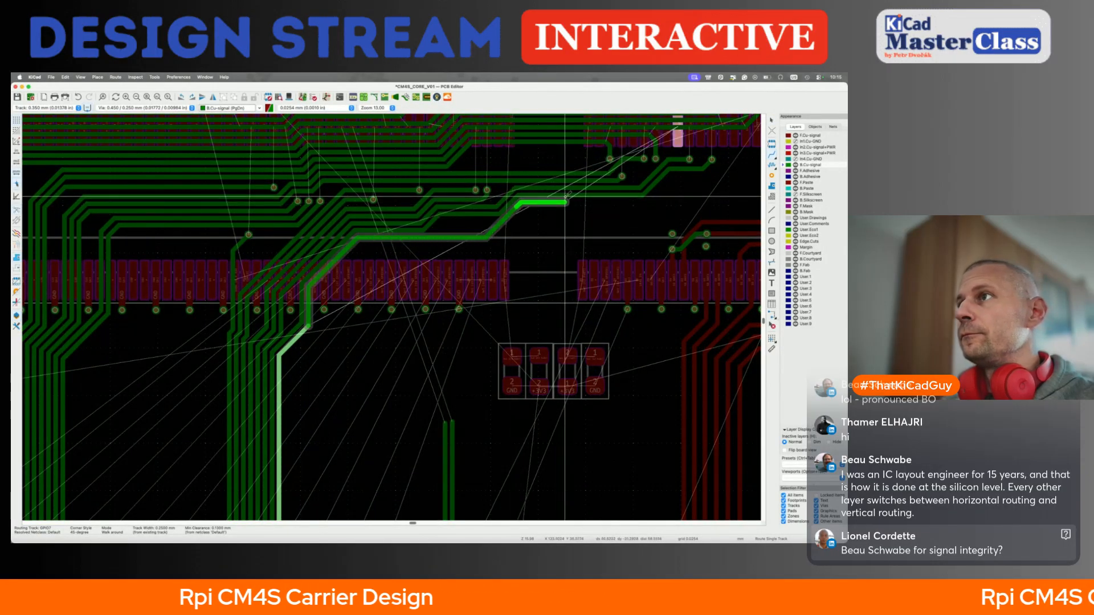
{"action": "left_click", "coordinate": [619, 202]}
{"action": "scroll", "coordinate": [677, 175], "scroll_direction": "up", "scroll_amount": 2}
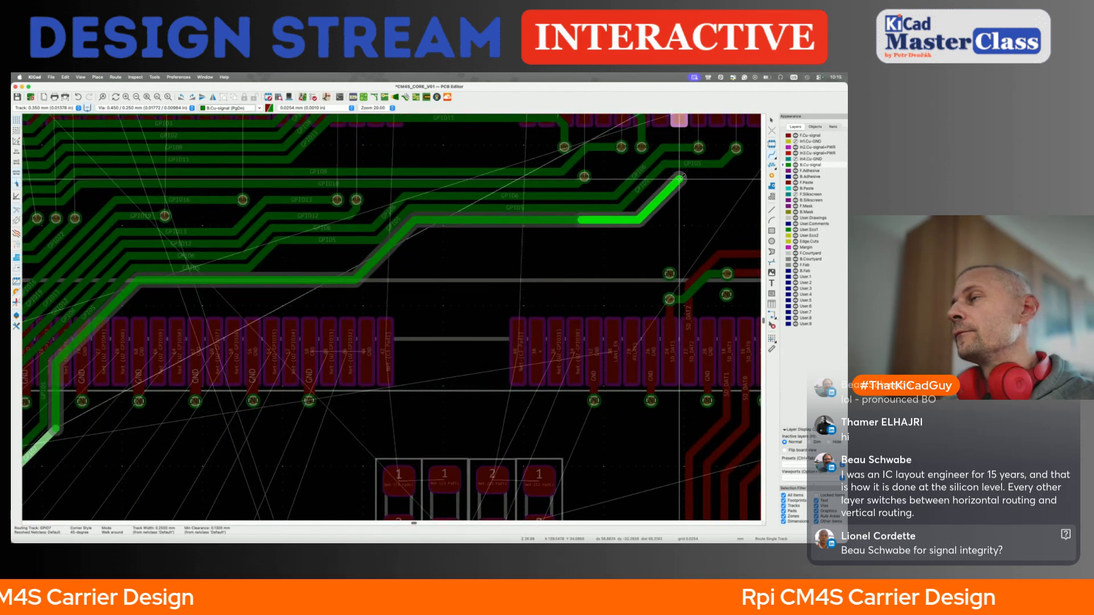
{"action": "middle_click_drag", "start_coordinate": [680, 177], "coordinate": [674, 227]}
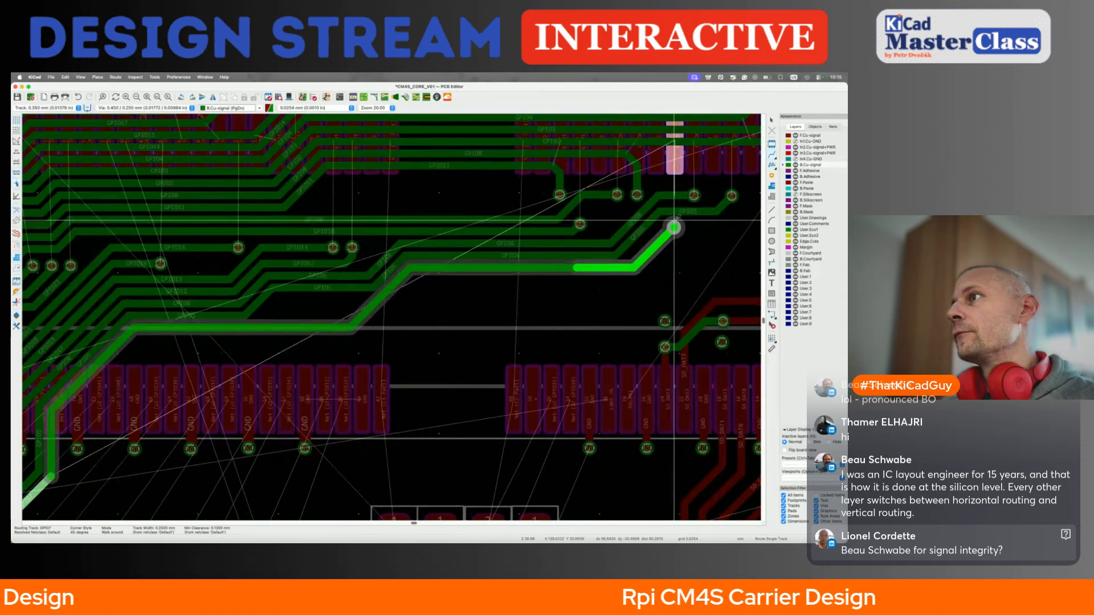
{"action": "left_click", "coordinate": [674, 227]}
{"action": "key", "text": "Escape"}
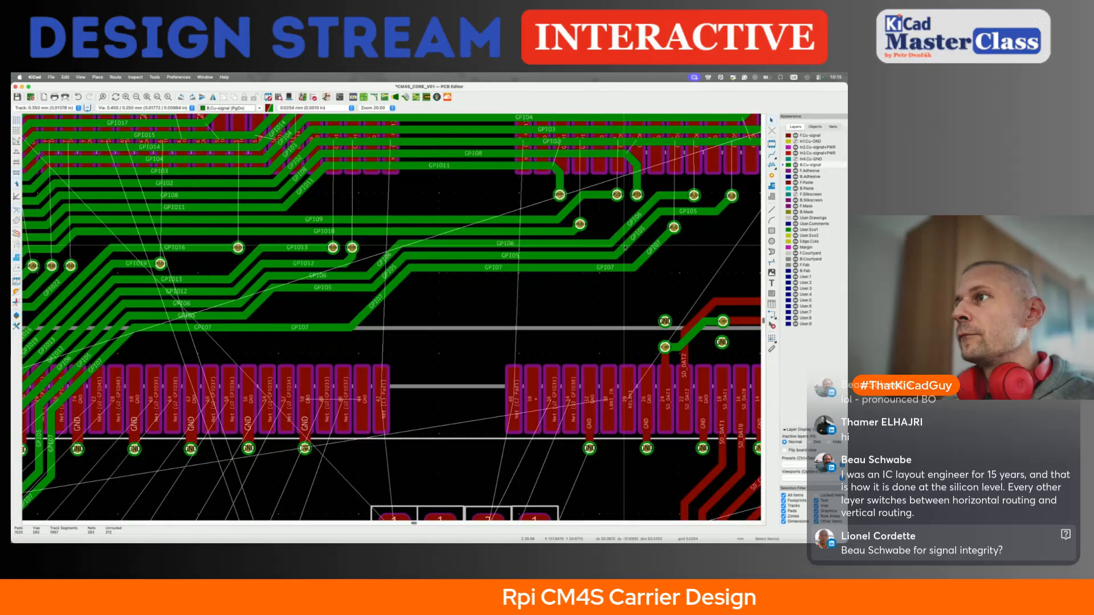
Adjust the GPIO5 and GPIO6 diagonals near their vias and move their lower horizontal sections down beside GPIO7
{"action": "key", "text": "d"}
{"action": "left_click", "coordinate": [629, 236]}
{"action": "key", "text": "d"}
{"action": "left_click", "coordinate": [631, 231]}
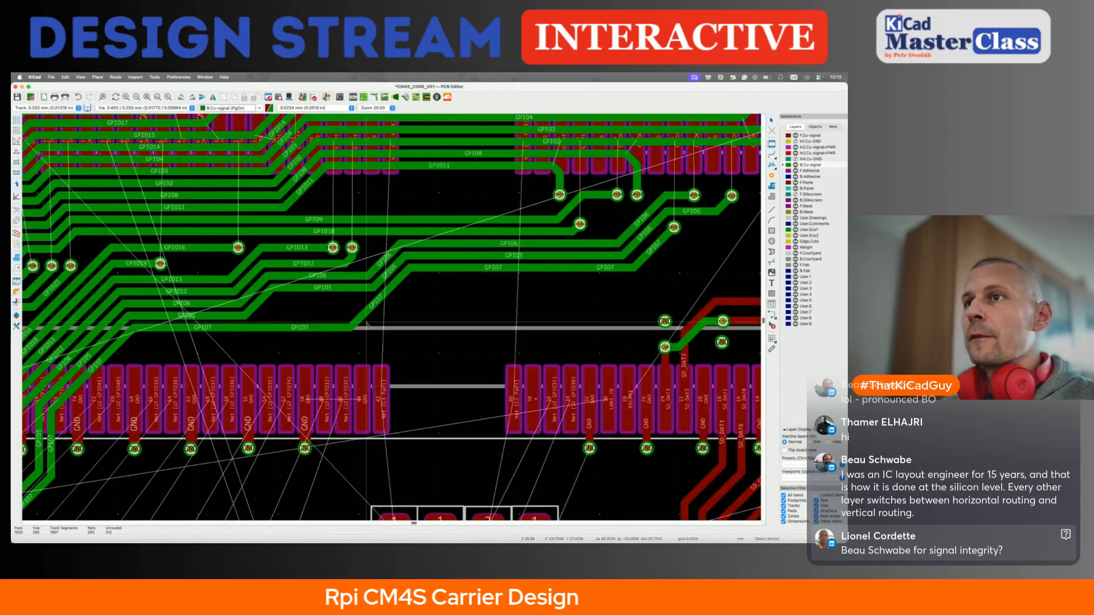
{"action": "key", "text": "d"}
{"action": "left_click", "coordinate": [260, 287]}
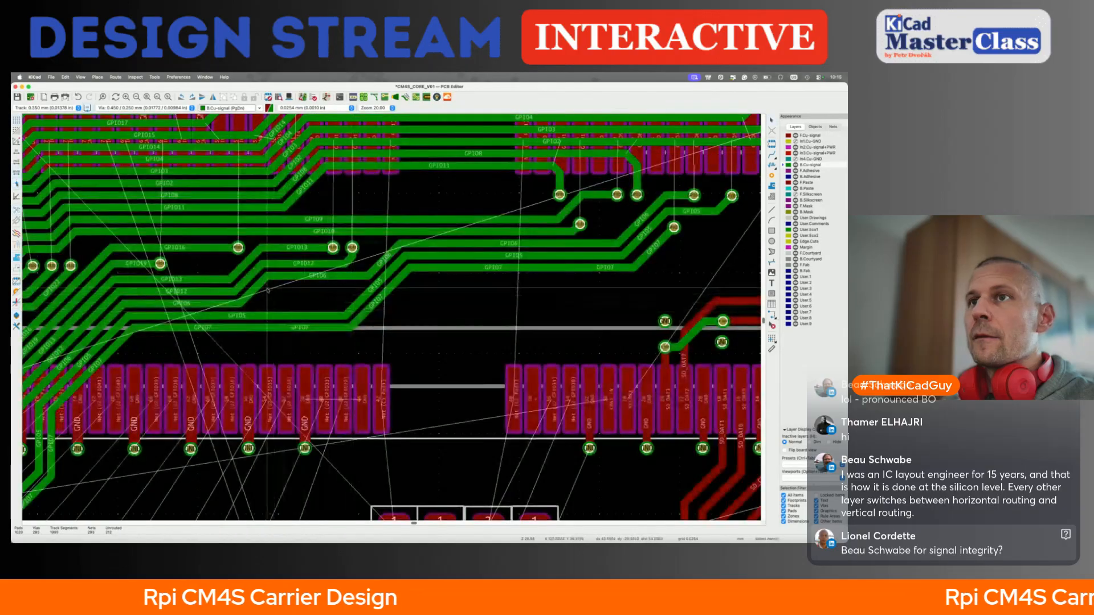
{"action": "key", "text": "d"}
{"action": "left_click", "coordinate": [356, 287]}
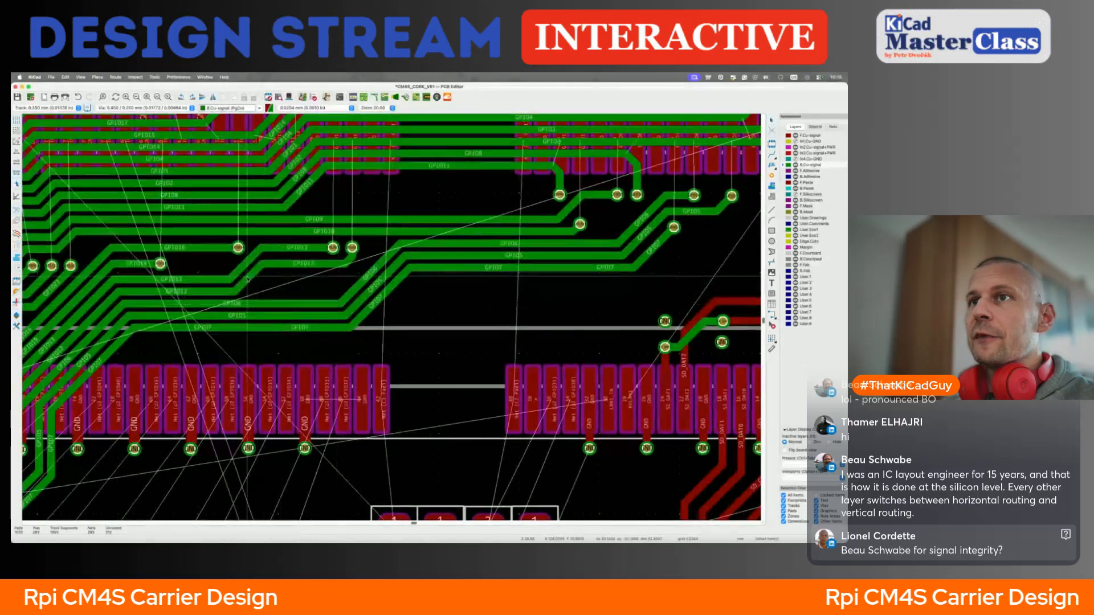
Move the horizontal sections of GPIO12 and GPIO13 down so they run closely parallel above GPIO6
{"action": "left_click", "coordinate": [248, 278]}
{"action": "key", "text": "d"}
{"action": "left_click", "coordinate": [320, 290]}
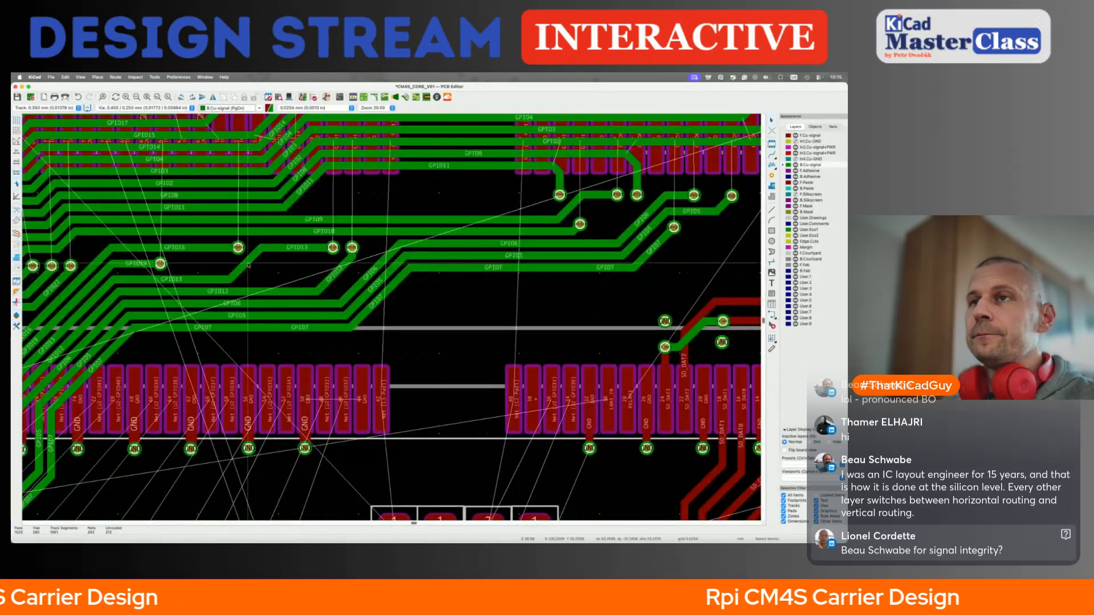
{"action": "key", "text": "d"}
{"action": "left_click", "coordinate": [339, 278]}
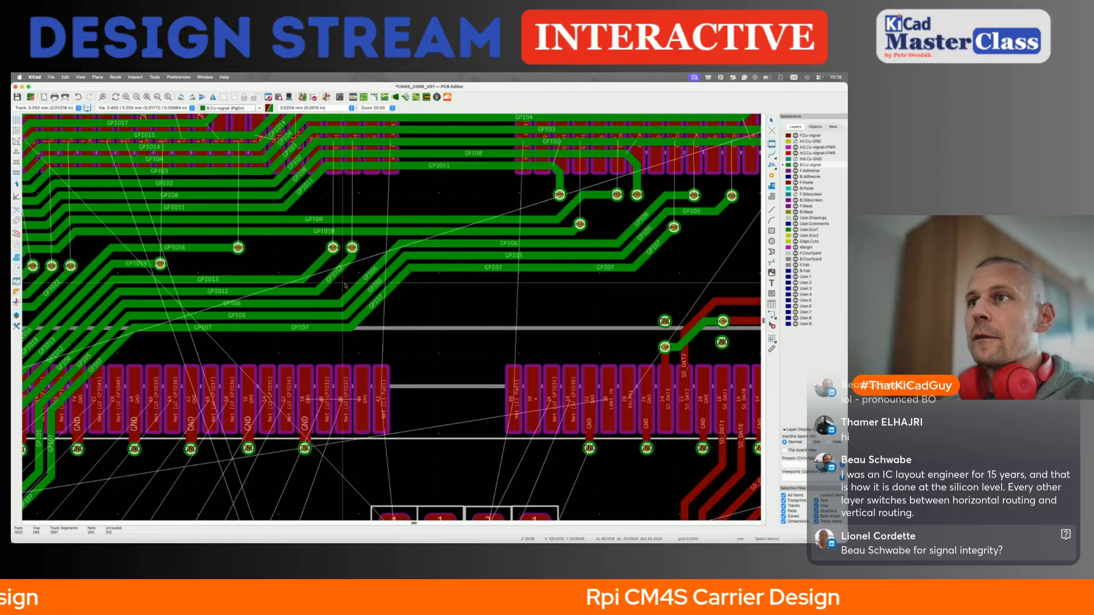
Shift the GPIO6, GPIO5 and GPIO7 diagonals closer to the GPIO12 diagonal between the connectors, and save the board
{"action": "key", "text": "d"}
{"action": "left_click", "coordinate": [348, 281]}
{"action": "key", "text": "d"}
{"action": "left_click", "coordinate": [360, 285]}
{"action": "key", "text": "d"}
{"action": "left_click", "coordinate": [402, 278]}
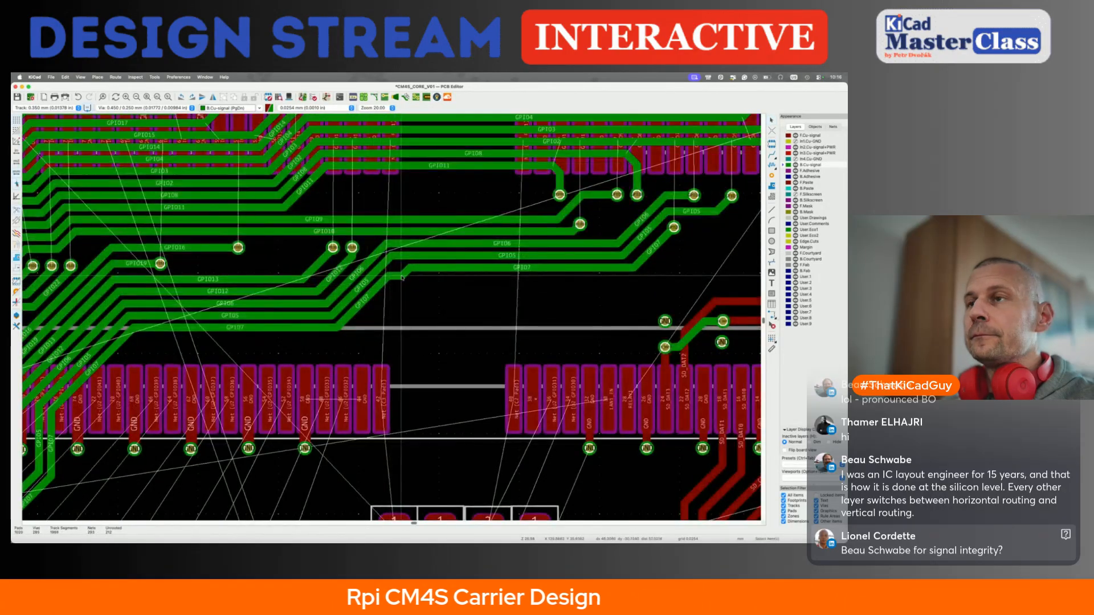
{"action": "key", "text": "d"}
{"action": "left_click", "coordinate": [394, 268]}
{"action": "scroll", "coordinate": [374, 266], "scroll_direction": "down", "scroll_amount": 4}
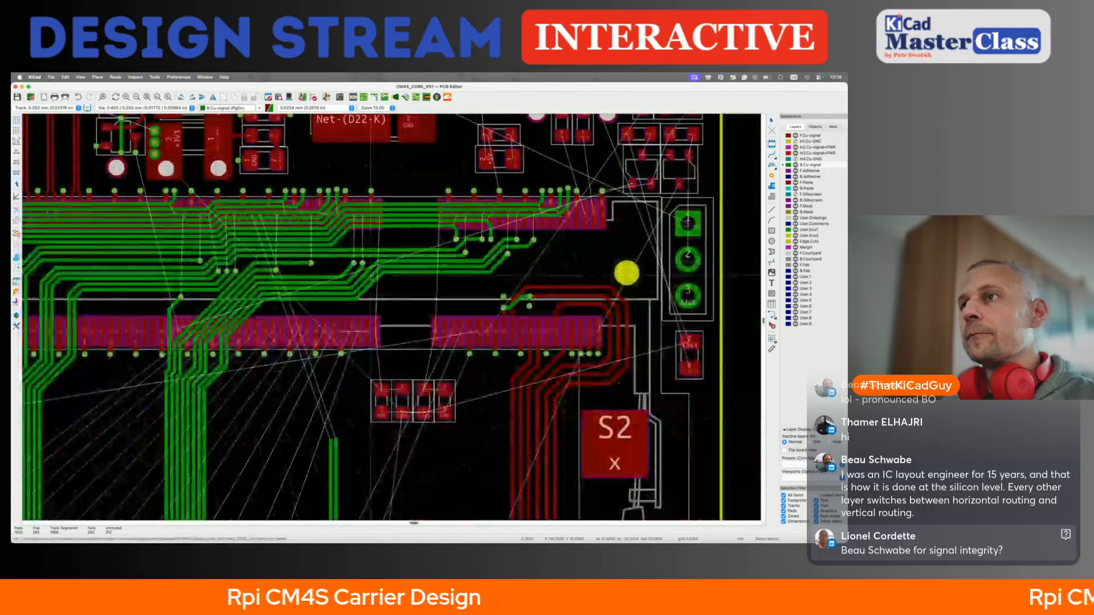
{"action": "key", "text": "super+s"}
Examine the GPIO track bundles from the connectors down to the ICs below the SODIMM edge and the connections still unrouted
{"action": "middle_click_drag", "start_coordinate": [318, 329], "coordinate": [322, 300]}
{"action": "middle_click_drag", "start_coordinate": [217, 427], "coordinate": [305, 240]}
{"action": "middle_click_drag", "start_coordinate": [249, 510], "coordinate": [267, 387]}
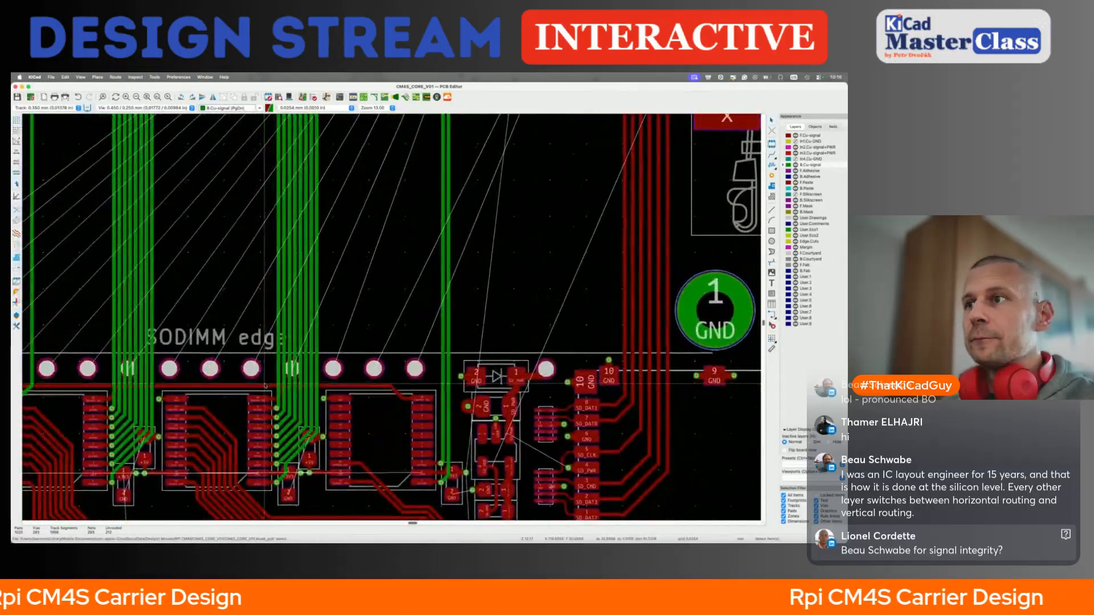
{"action": "scroll", "coordinate": [265, 387], "scroll_direction": "down", "scroll_amount": 3}
{"action": "scroll", "coordinate": [265, 386], "scroll_direction": "up", "scroll_amount": 3}
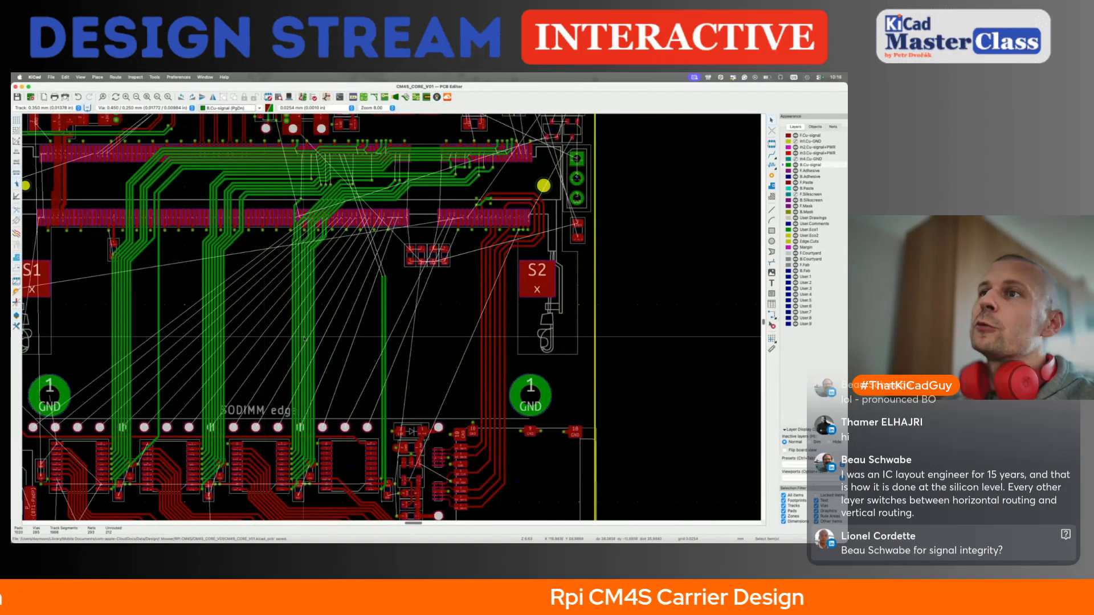
{"action": "scroll", "coordinate": [316, 326], "scroll_direction": "up", "scroll_amount": 3}
{"action": "scroll", "coordinate": [316, 326], "scroll_direction": "left", "scroll_amount": 4}
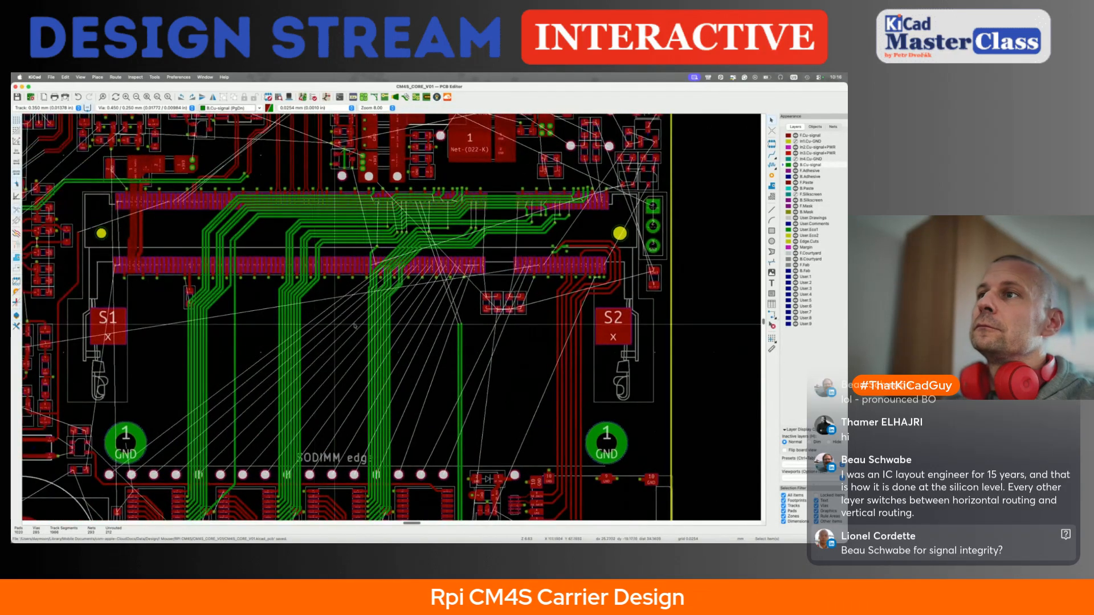
{"action": "scroll", "coordinate": [368, 325], "scroll_direction": "up", "scroll_amount": 3}
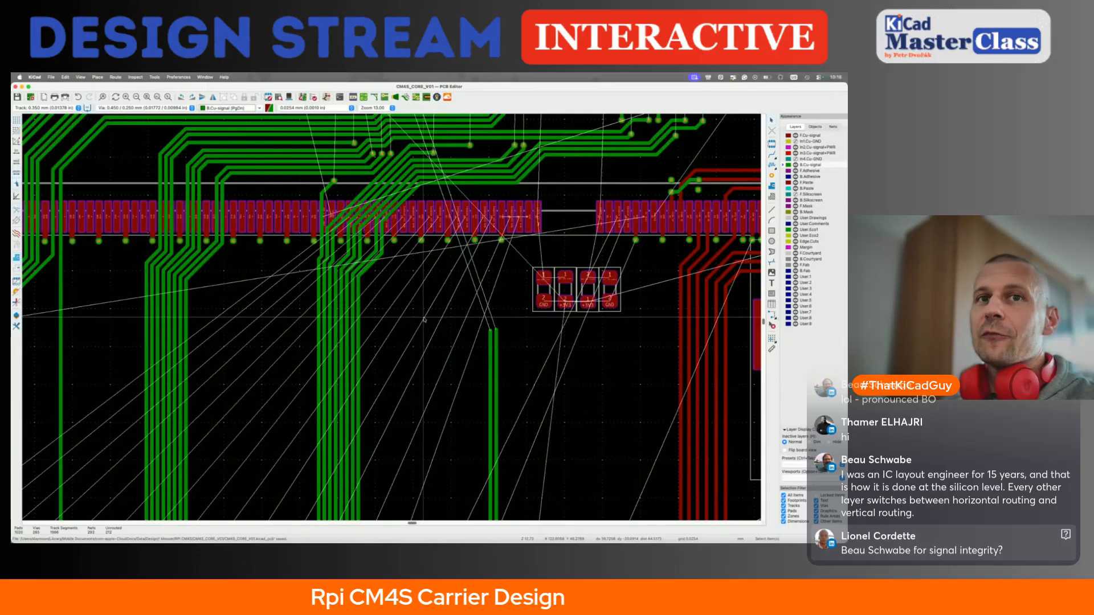
Extend the left of the two unfinished vertical tracks a short way up toward the lower connector and remove its angled end stub
{"action": "key", "text": "x"}
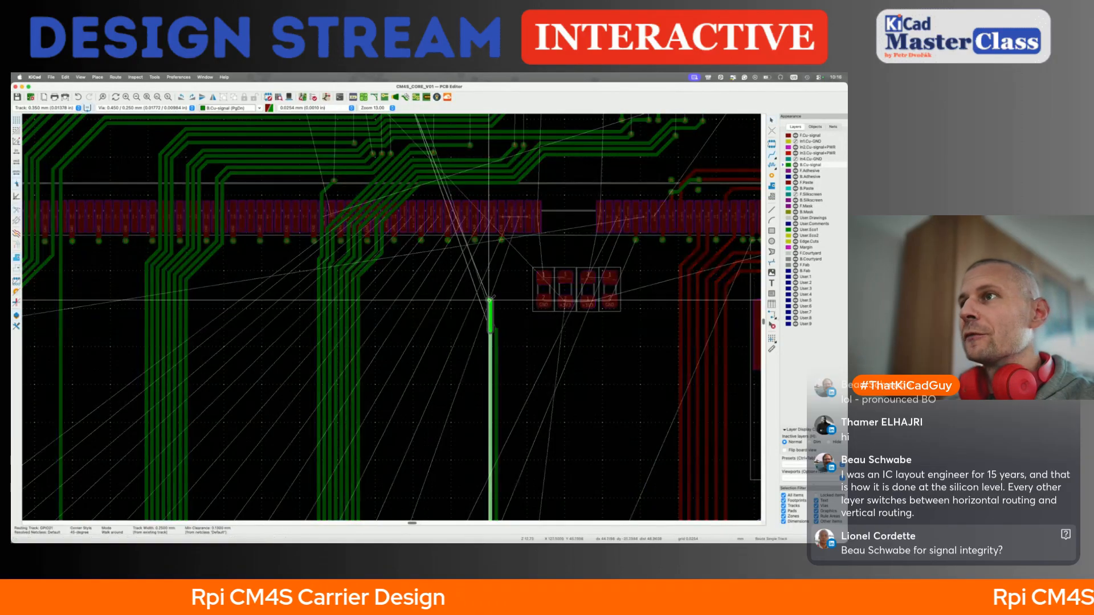
{"action": "scroll", "coordinate": [489, 297], "scroll_direction": "down", "scroll_amount": 2}
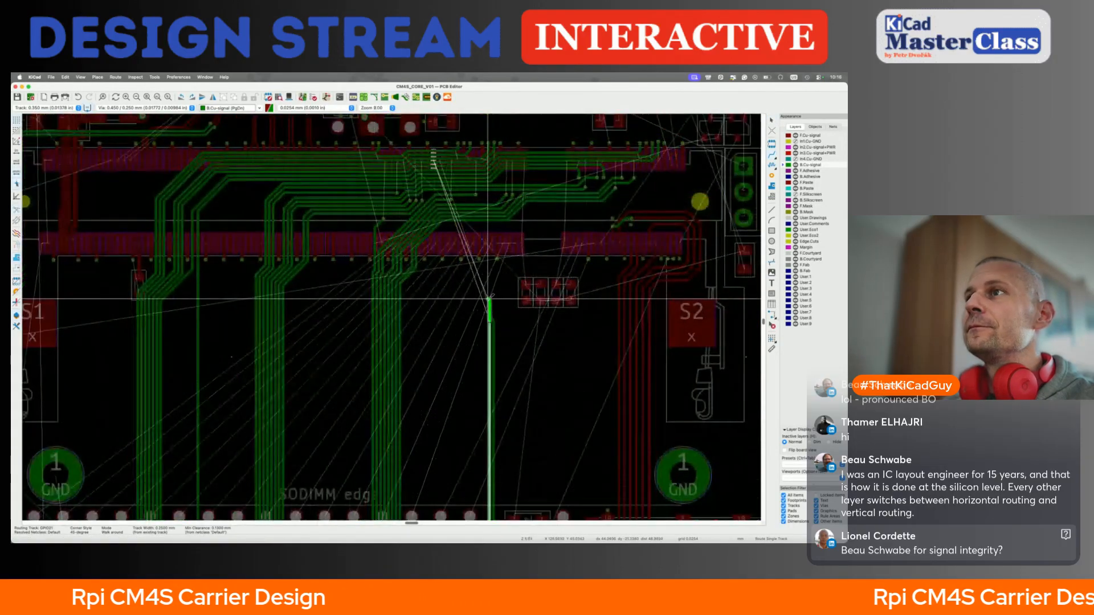
{"action": "scroll", "coordinate": [489, 298], "scroll_direction": "up", "scroll_amount": 3}
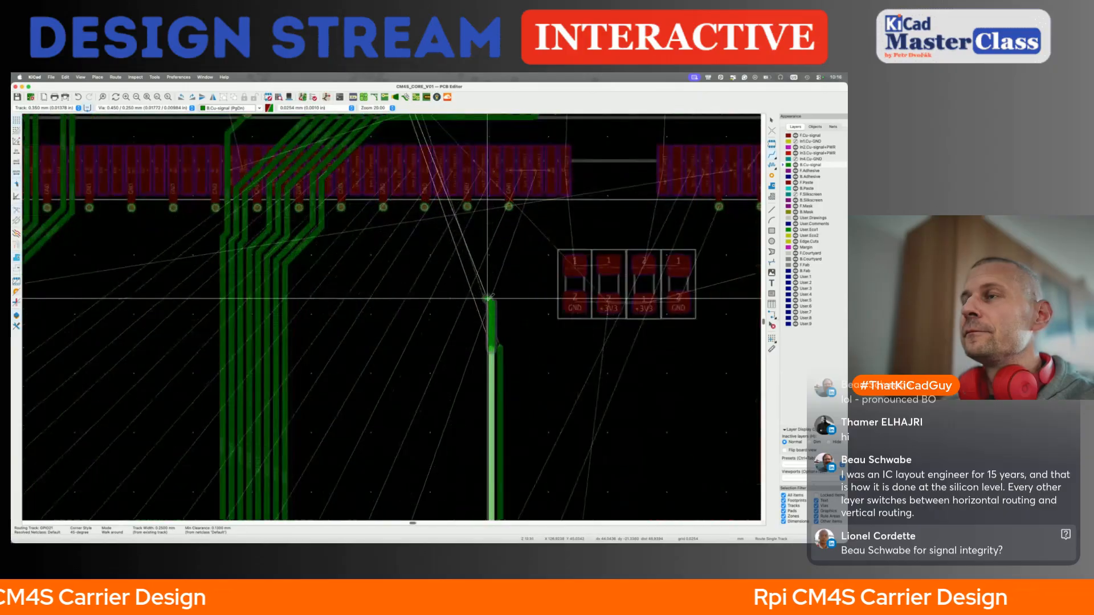
{"action": "left_click", "coordinate": [488, 298]}
{"action": "key", "text": "Escape"}
{"action": "key", "text": "Escape"}
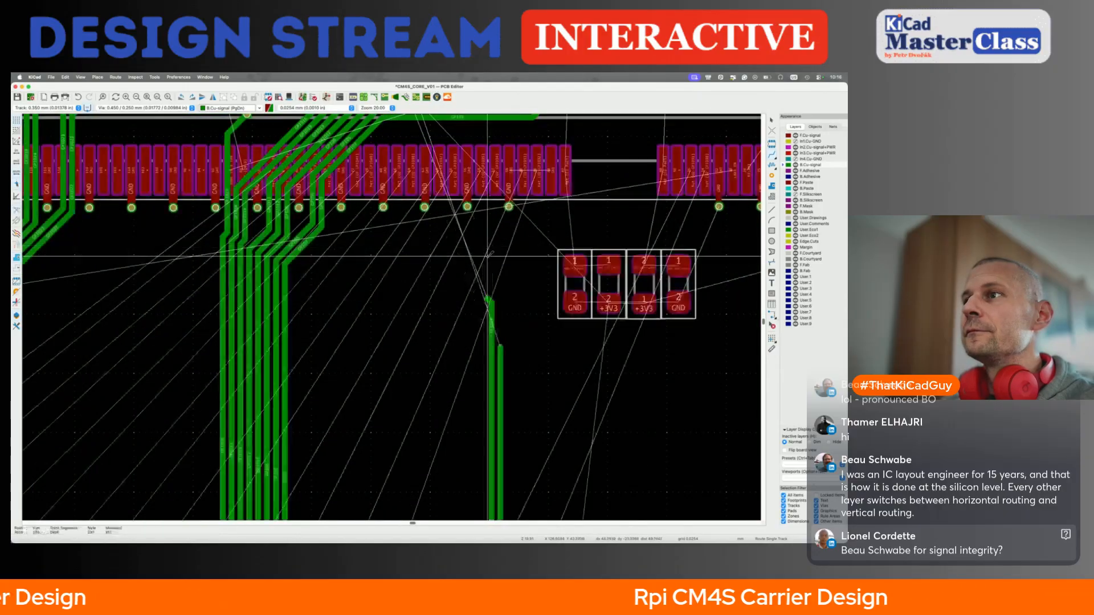
{"action": "left_click", "coordinate": [488, 298]}
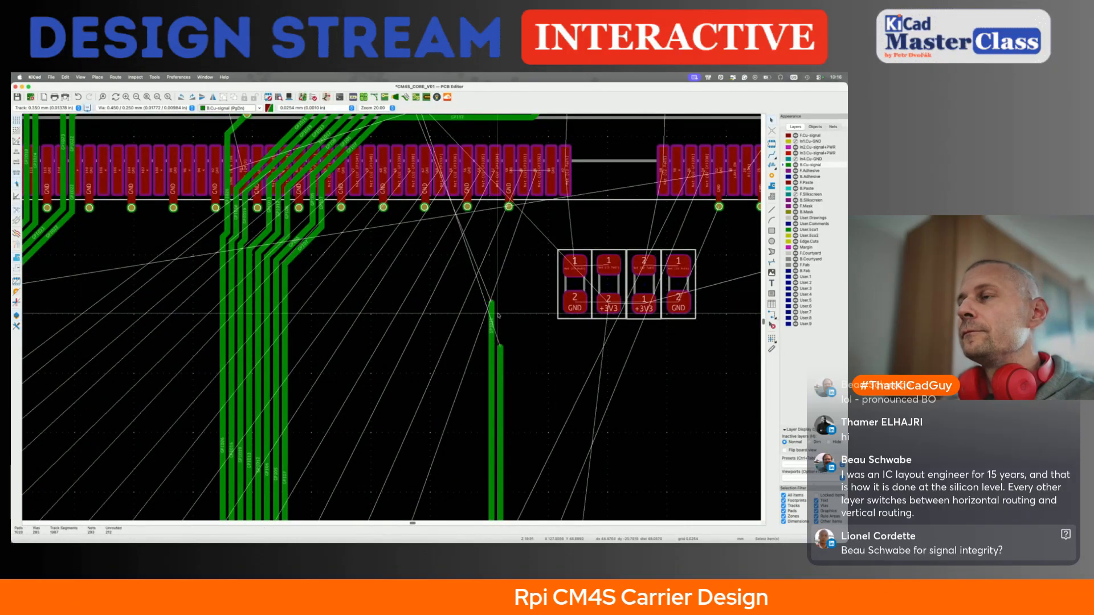
Switch to the front copper signal layer and route the upper connector's GPIO27 and GPIO25 pads to their vias
{"action": "scroll", "coordinate": [499, 315], "scroll_direction": "down", "scroll_amount": 3}
{"action": "scroll", "coordinate": [499, 315], "scroll_direction": "down", "scroll_amount": 3, "text": "shift"}
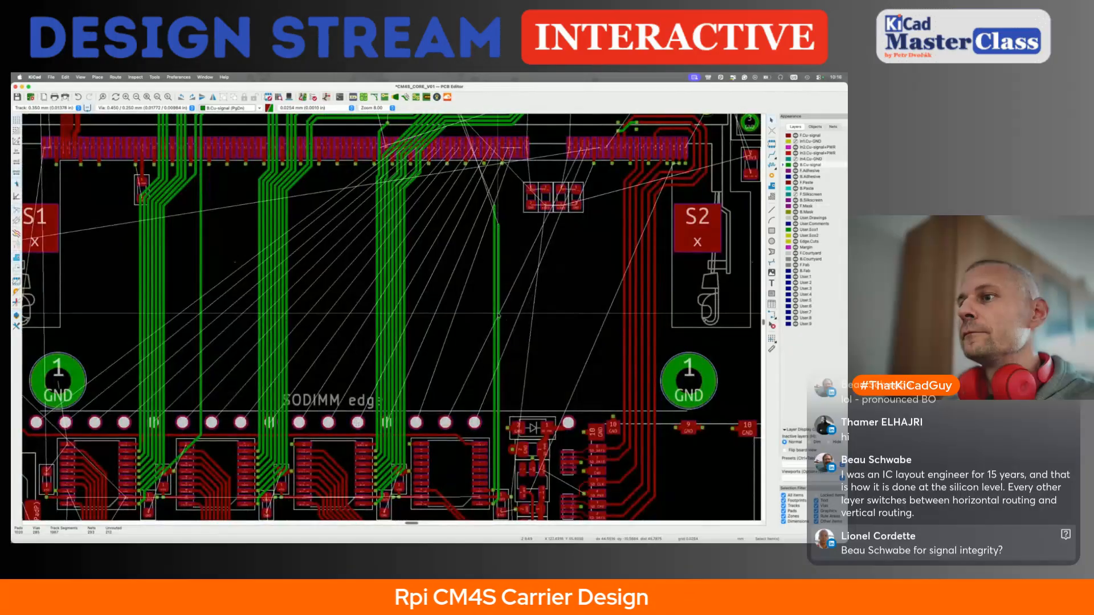
{"action": "scroll", "coordinate": [499, 315], "scroll_direction": "up", "scroll_amount": 2, "text": "shift"}
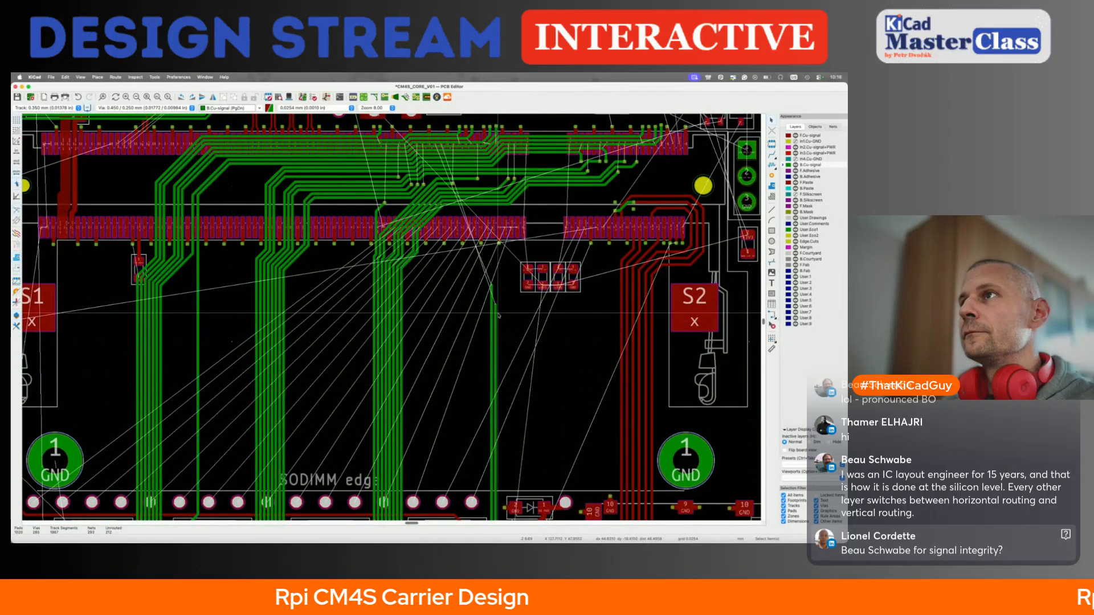
{"action": "scroll", "coordinate": [498, 316], "scroll_direction": "up", "scroll_amount": 2, "text": "shift"}
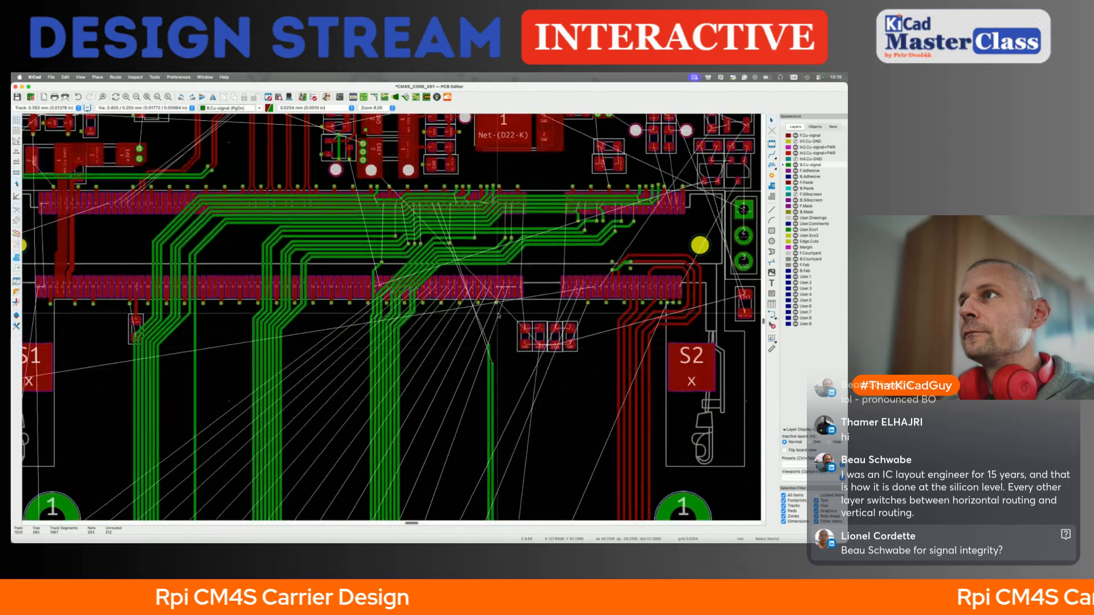
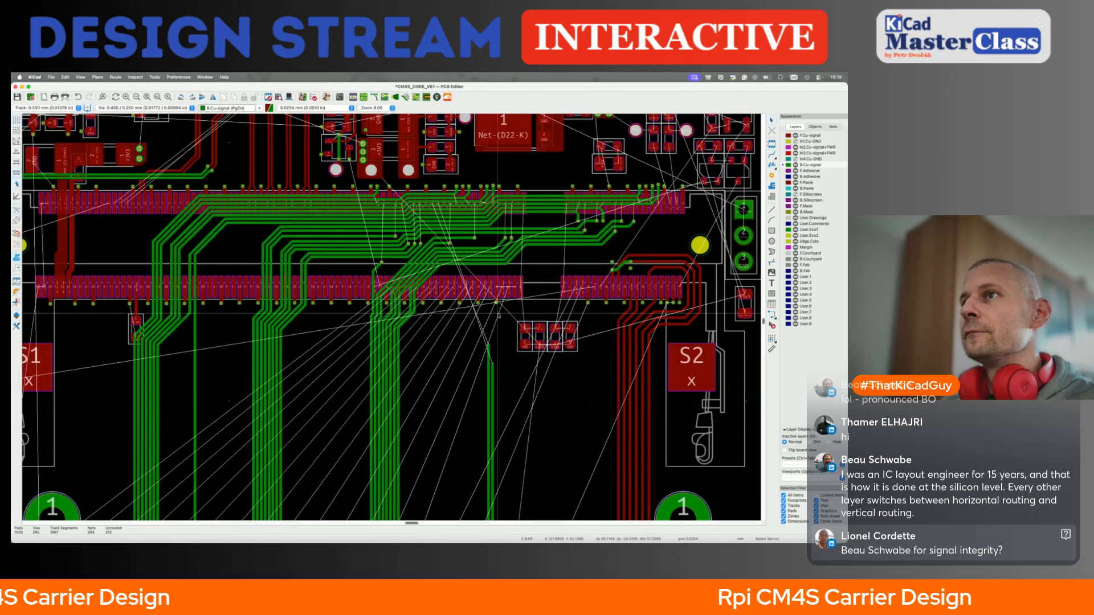
{"action": "key", "text": "Page_Up"}
{"action": "scroll", "coordinate": [387, 203], "scroll_direction": "up", "scroll_amount": 3}
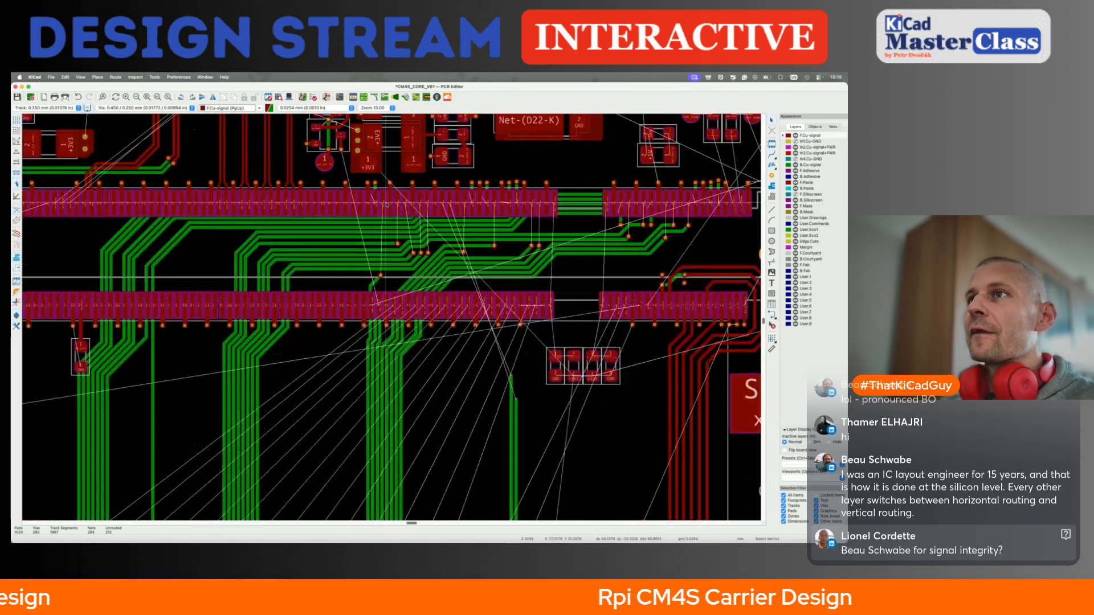
{"action": "scroll", "coordinate": [444, 230], "scroll_direction": "up", "scroll_amount": 5}
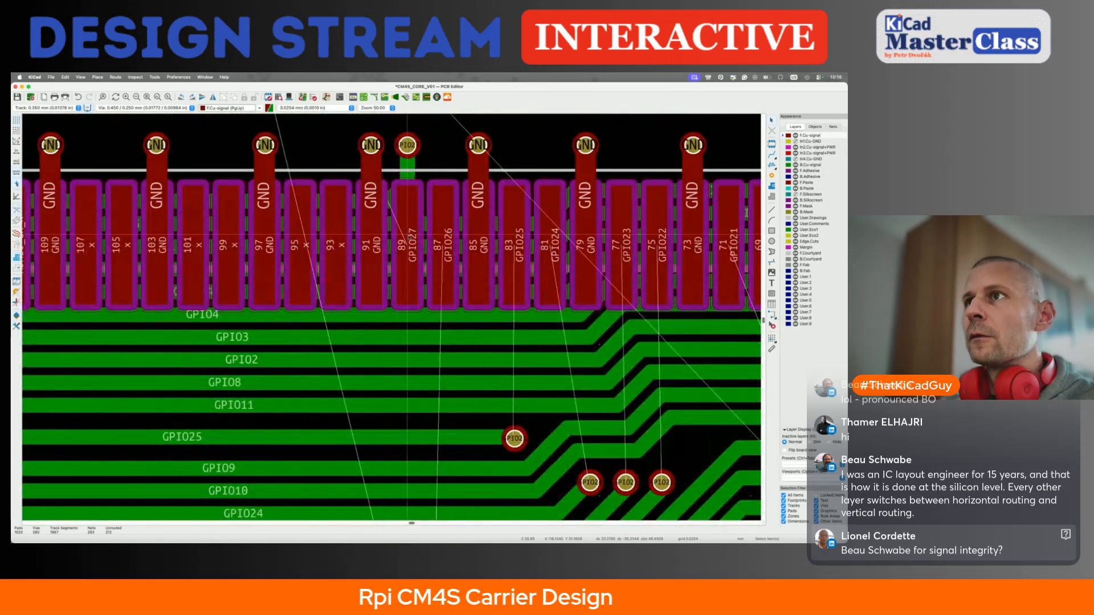
{"action": "key", "text": "x"}
{"action": "left_click", "coordinate": [407, 145]}
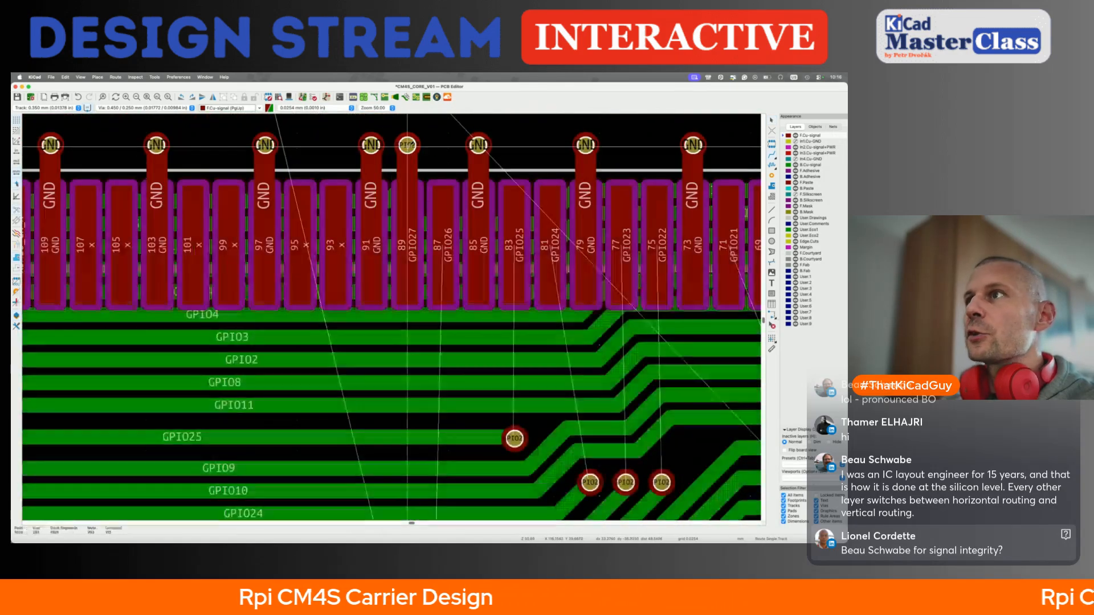
{"action": "left_click", "coordinate": [520, 263]}
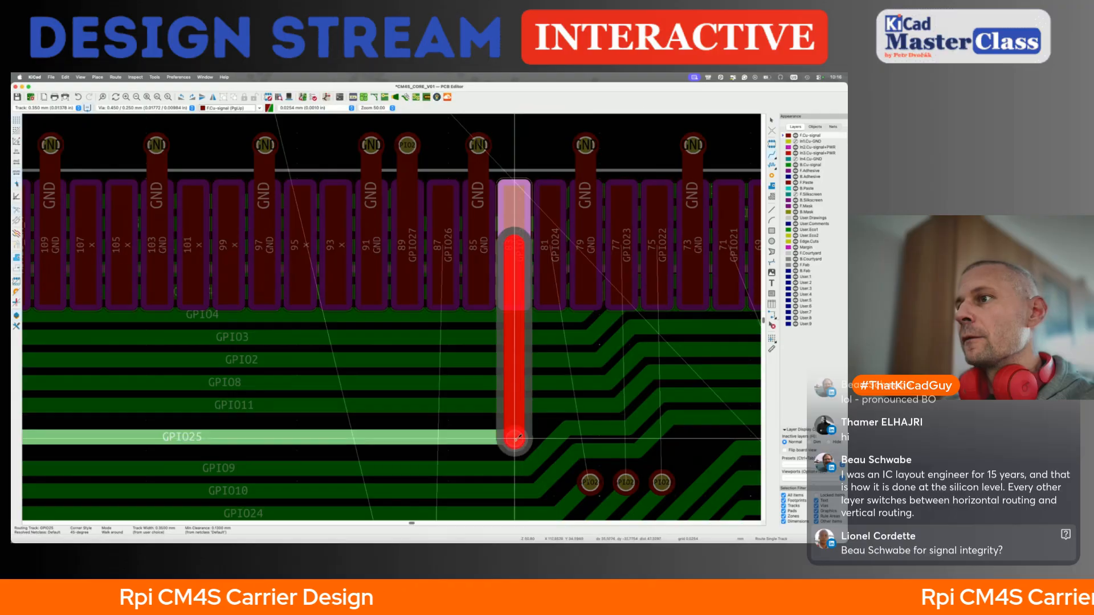
{"action": "left_click", "coordinate": [514, 439]}
Route the upper connector's GPIO24, GPIO23 and GPIO22 pads down to their vias on the front copper signal layer
{"action": "left_click", "coordinate": [552, 286]}
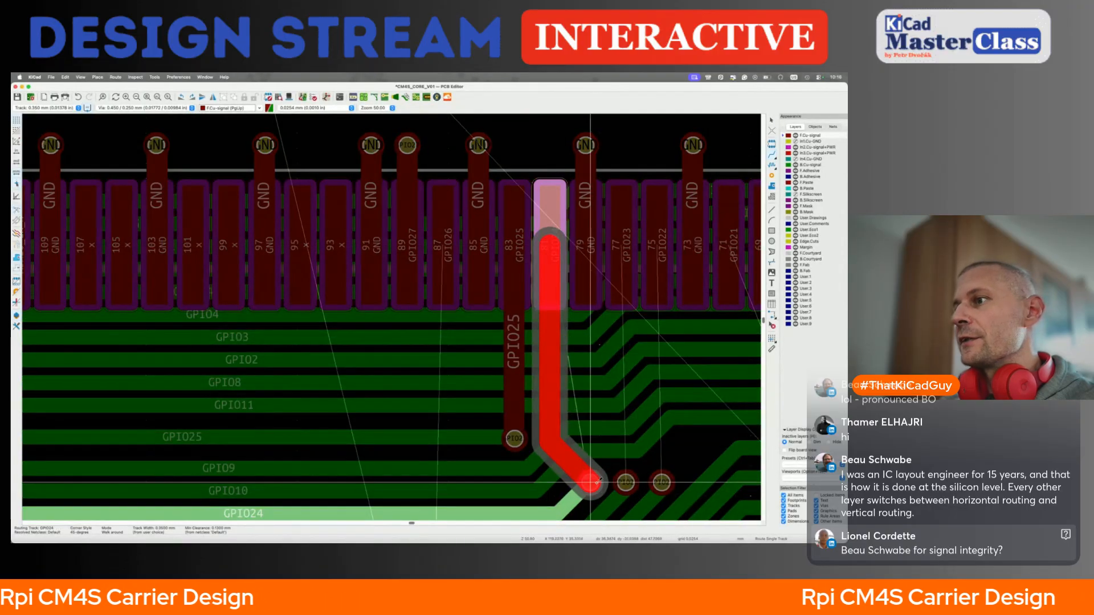
{"action": "left_click", "coordinate": [591, 483]}
{"action": "left_click", "coordinate": [617, 256]}
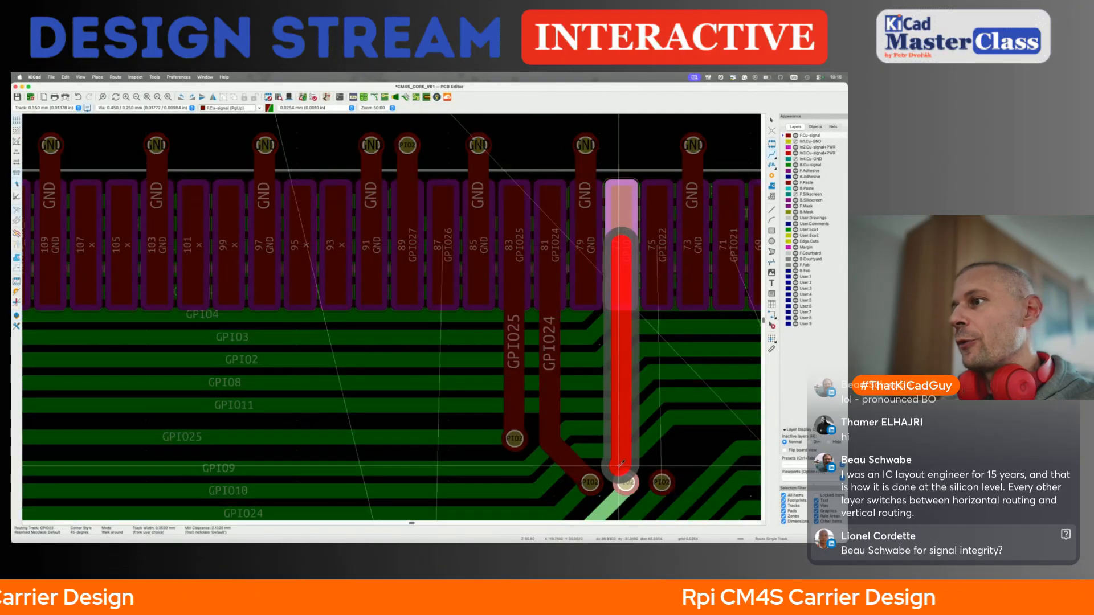
{"action": "left_click", "coordinate": [625, 483]}
{"action": "left_click", "coordinate": [630, 347]}
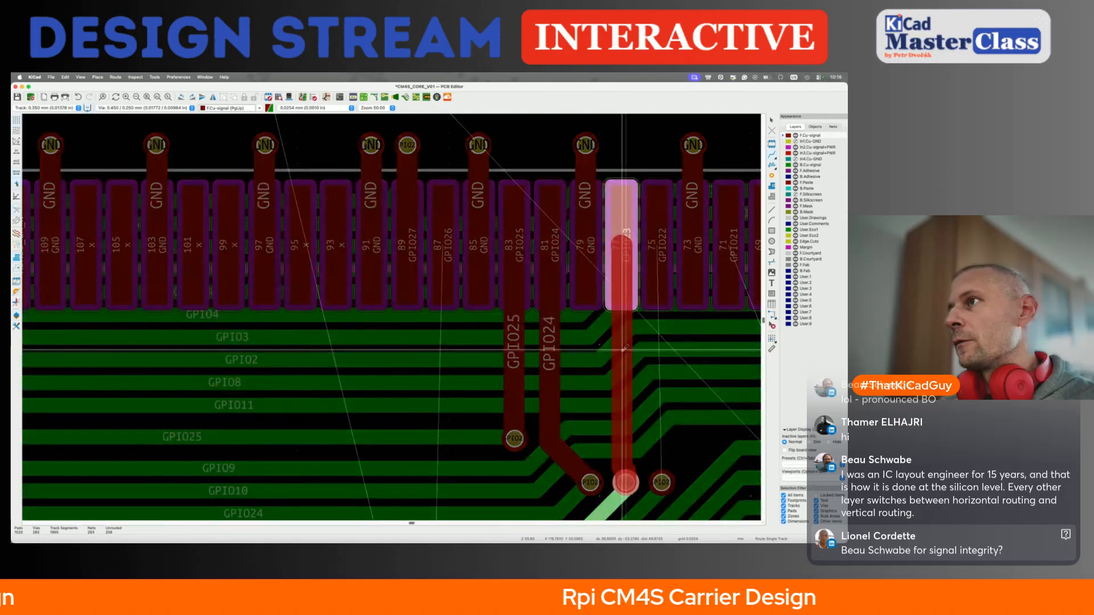
{"action": "key", "text": "Escape"}
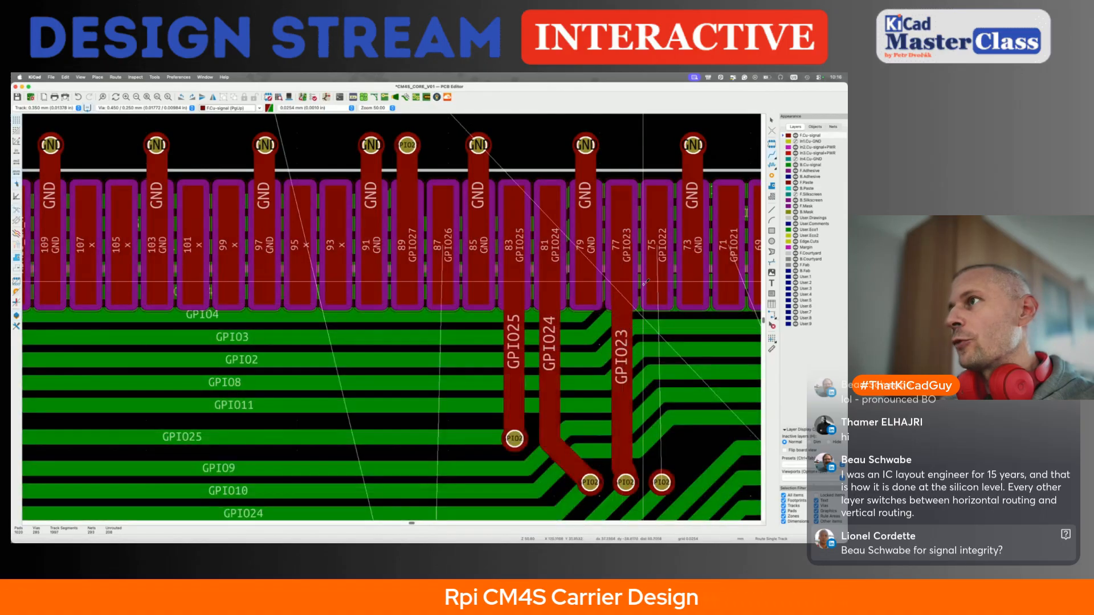
{"action": "left_click", "coordinate": [657, 257]}
{"action": "left_click", "coordinate": [662, 483]}
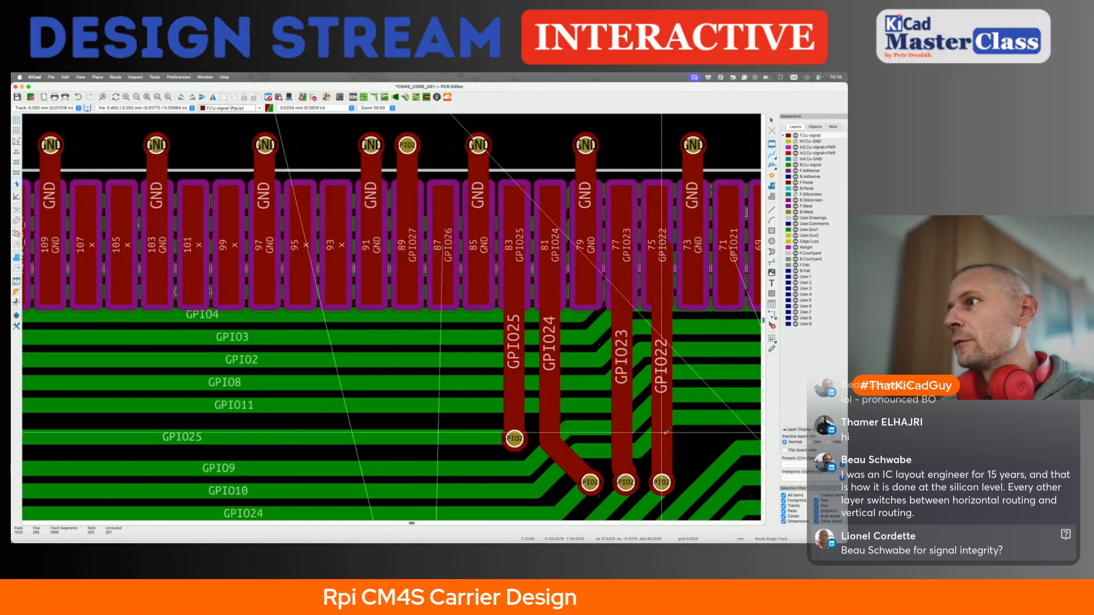
Shift the bends of the GPIO23 and GPIO22 front copper tracks upward, away from their vias
{"action": "key", "text": "d"}
{"action": "left_click", "coordinate": [660, 422]}
{"action": "scroll", "coordinate": [627, 399], "scroll_direction": "down", "scroll_amount": 1}
{"action": "scroll", "coordinate": [599, 377], "scroll_direction": "up", "scroll_amount": 3}
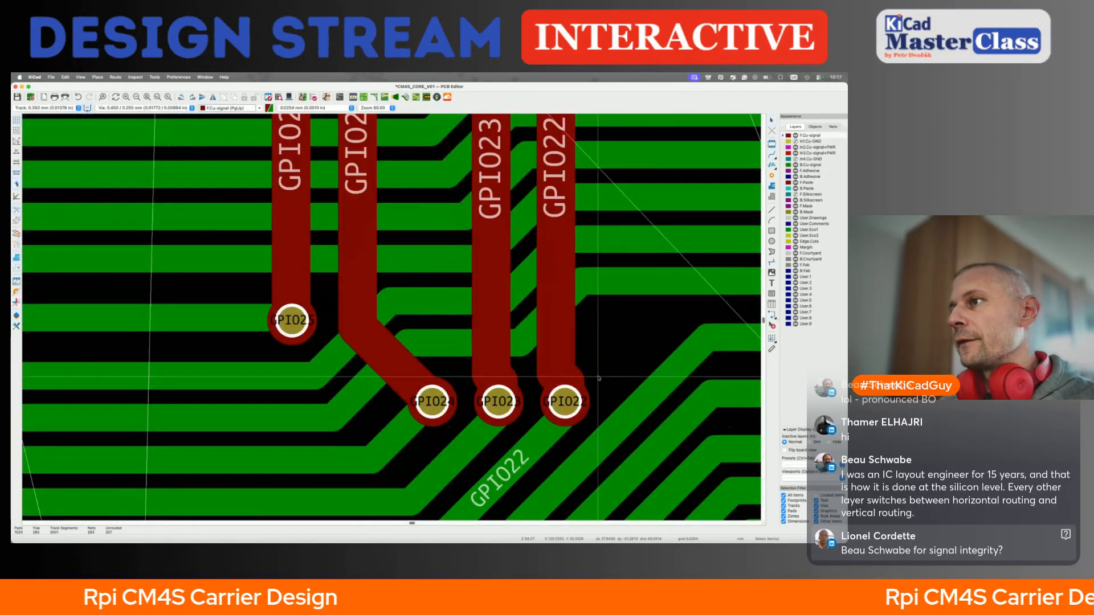
{"action": "left_click", "coordinate": [512, 381]}
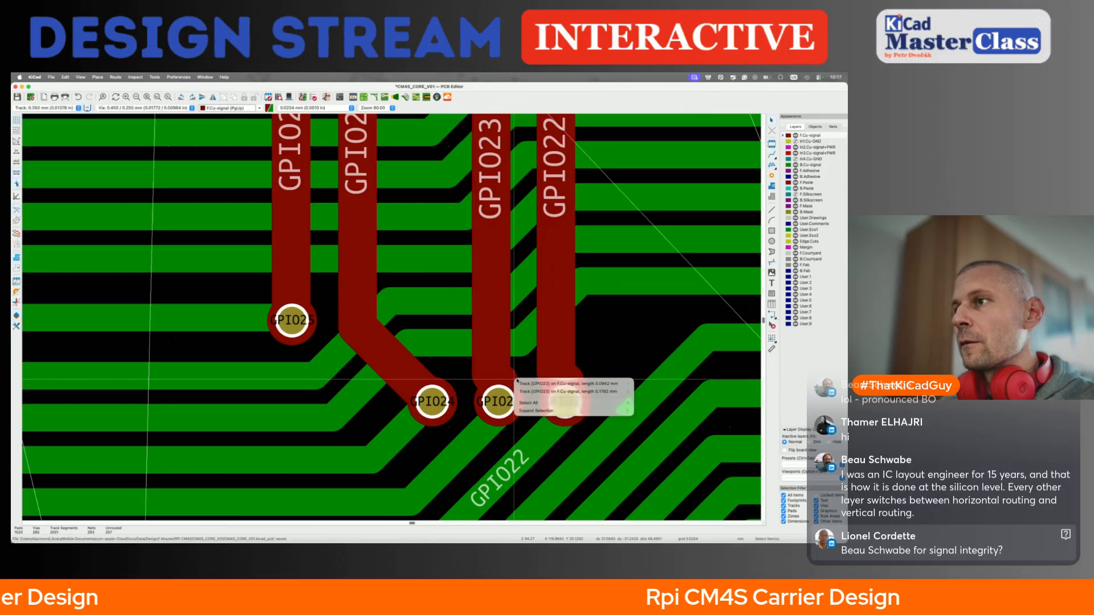
{"action": "left_click", "coordinate": [526, 384]}
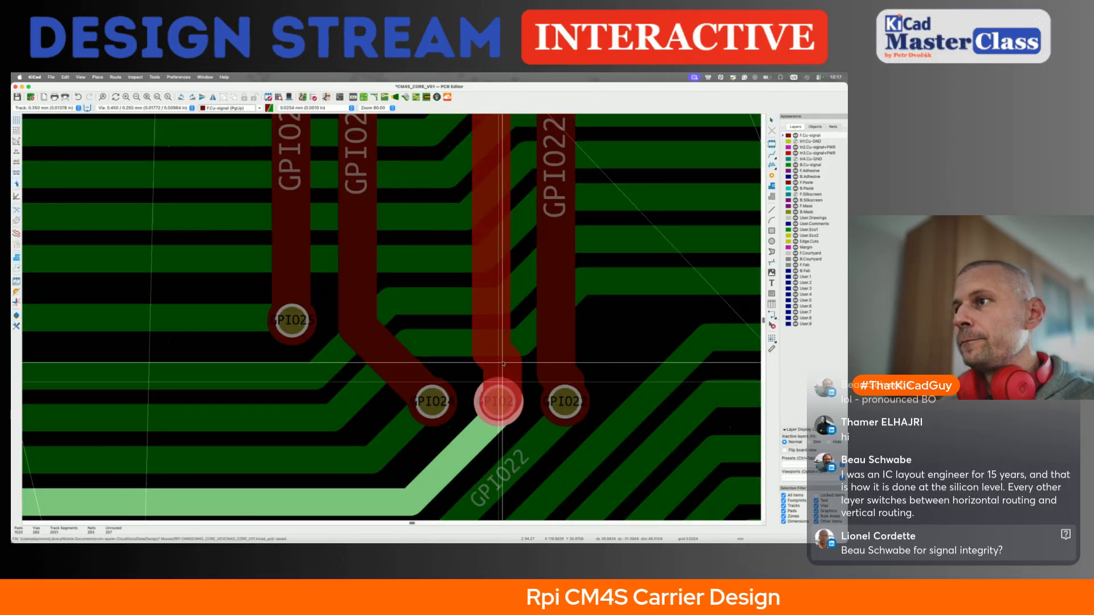
{"action": "left_click", "coordinate": [500, 363]}
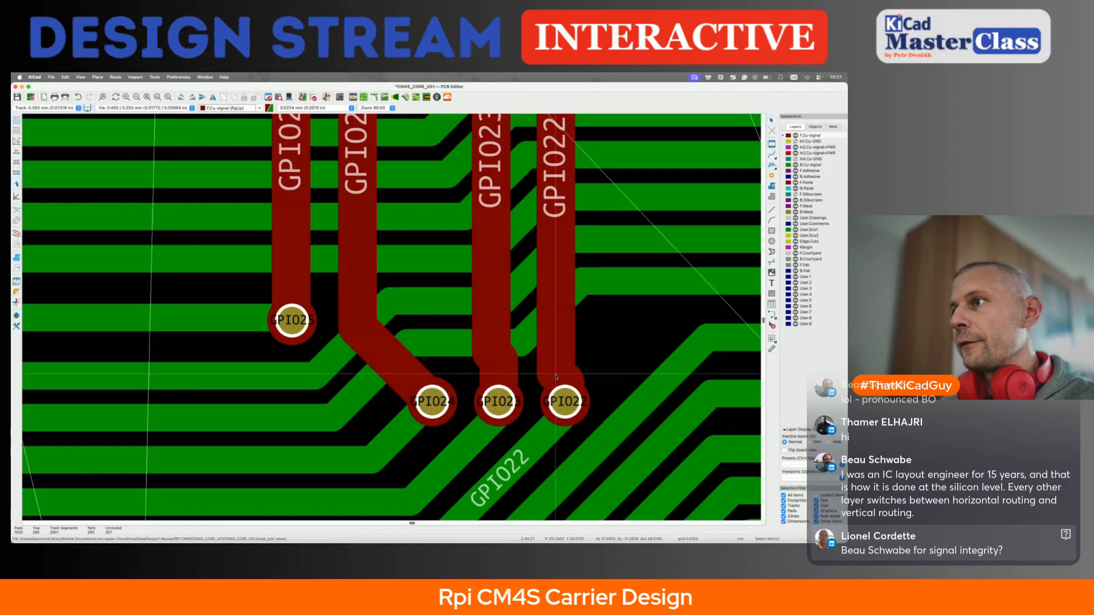
{"action": "left_click", "coordinate": [593, 381]}
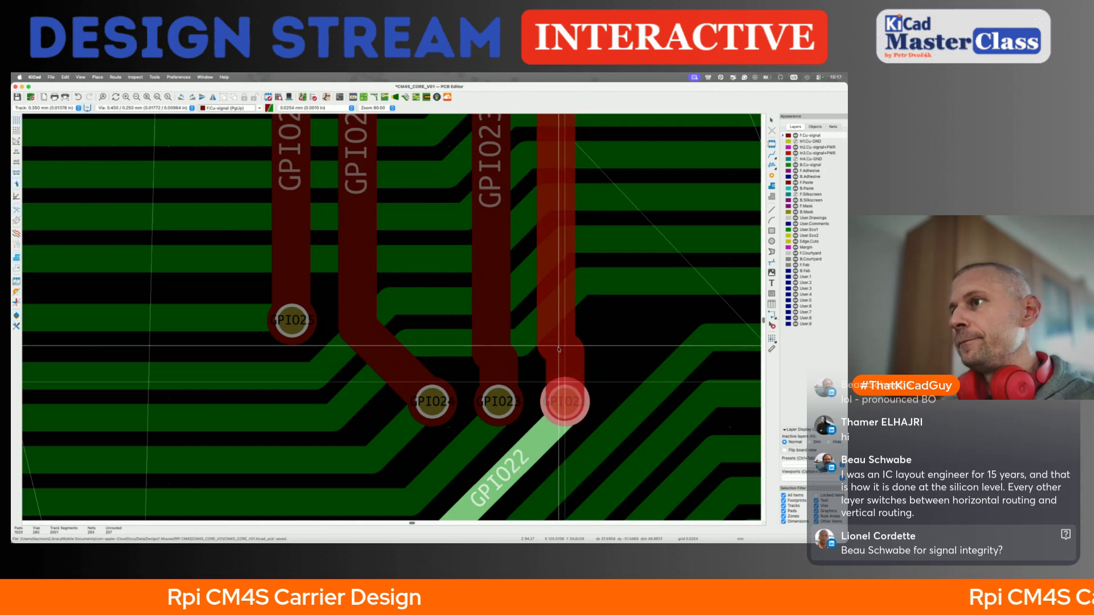
{"action": "left_click", "coordinate": [559, 360]}
{"action": "scroll", "coordinate": [559, 360], "scroll_direction": "down", "scroll_amount": 5}
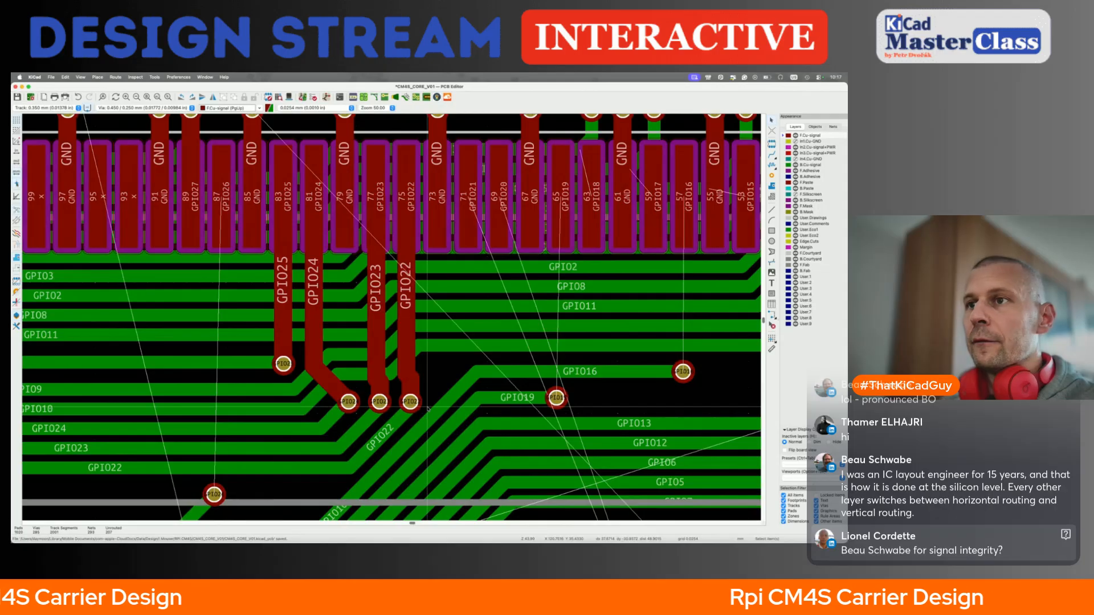
Move the GPIO24 via a little down along its diagonal track and delete GPIO23's via together with the short track segments meeting it
{"action": "left_click_drag", "start_coordinate": [348, 402], "coordinate": [379, 403]}
{"action": "scroll", "coordinate": [373, 406], "scroll_direction": "up", "scroll_amount": 3}
{"action": "left_click", "coordinate": [407, 366]}
{"action": "key", "text": "Delete"}
{"action": "left_click", "coordinate": [416, 393]}
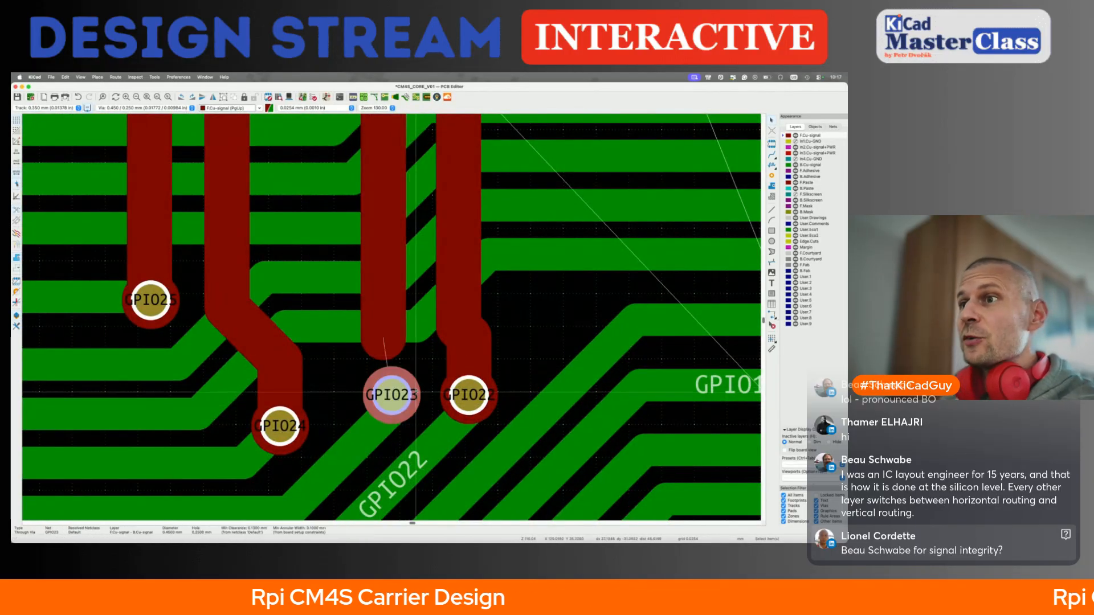
{"action": "key", "text": "Delete"}
{"action": "left_click", "coordinate": [421, 410]}
{"action": "key", "text": "Delete"}
{"action": "left_click", "coordinate": [402, 402]}
{"action": "key", "text": "Delete"}
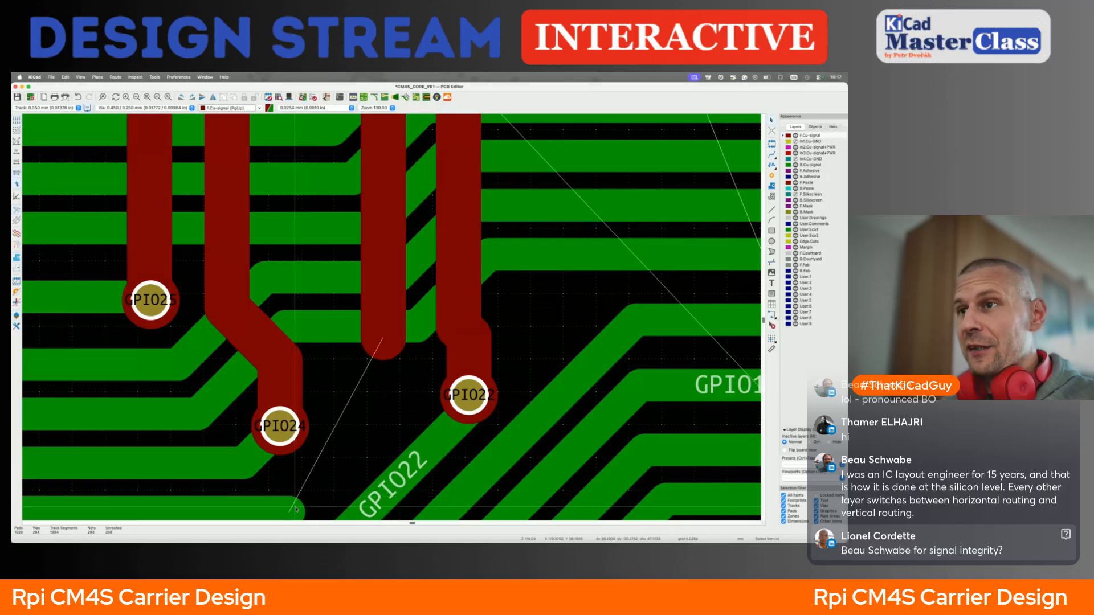
Reroute GPIO23 diagonally on the bottom signal layer to a new via below its pad track and connect the two on the front
{"action": "key", "text": "Page_Down"}
{"action": "key", "text": "x"}
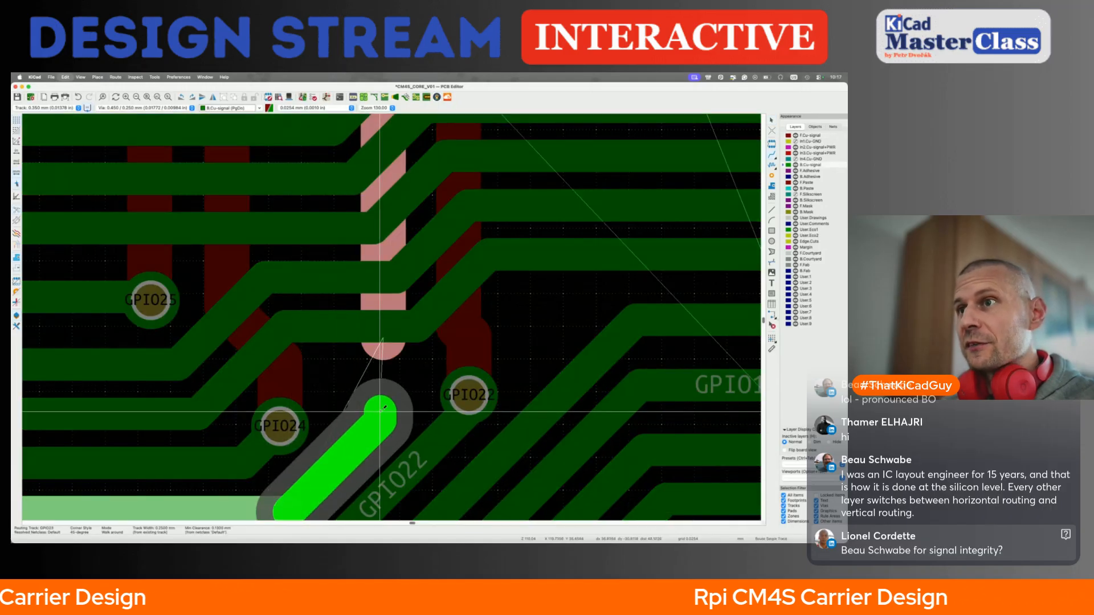
{"action": "key", "text": "v"}
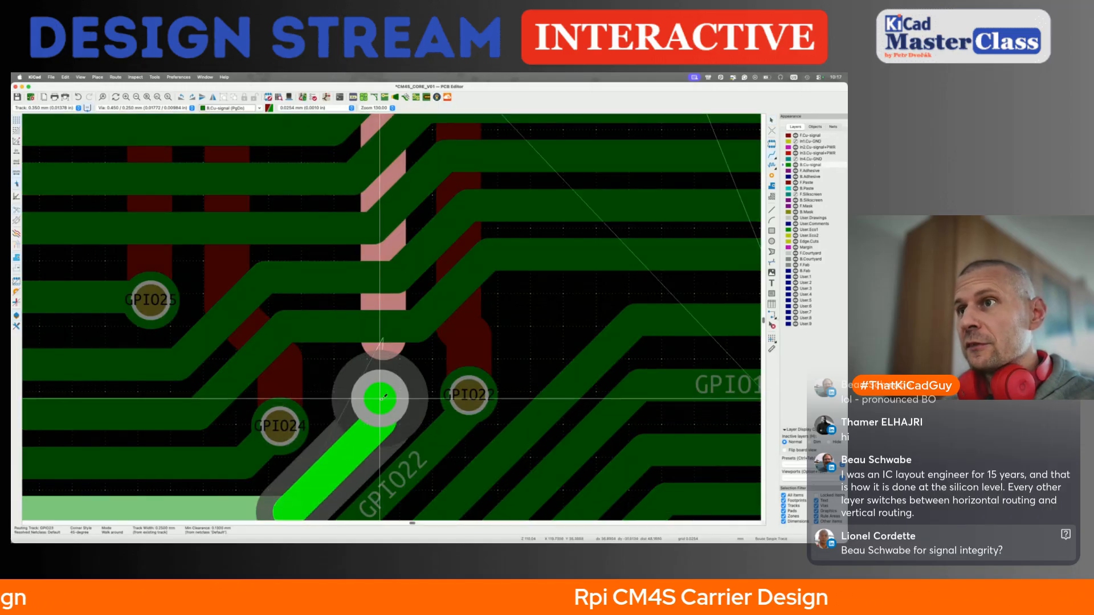
{"action": "left_click", "coordinate": [386, 396]}
{"action": "left_click", "coordinate": [382, 341]}
{"action": "left_click", "coordinate": [380, 399]}
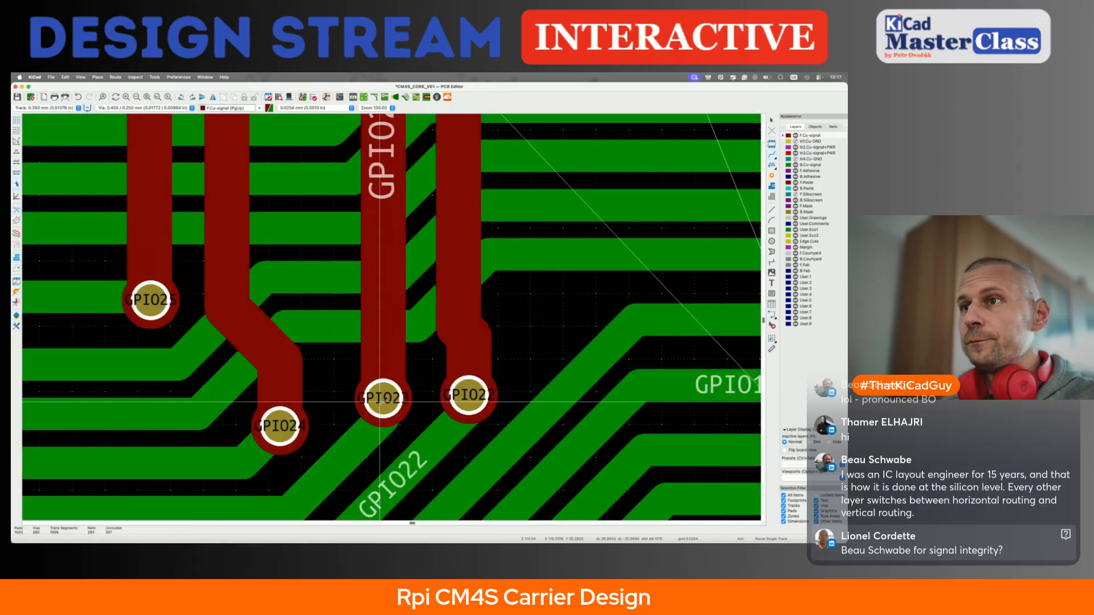
Delete the short offset segments of the GPIO22 front track just above its via
{"action": "left_click", "coordinate": [468, 394]}
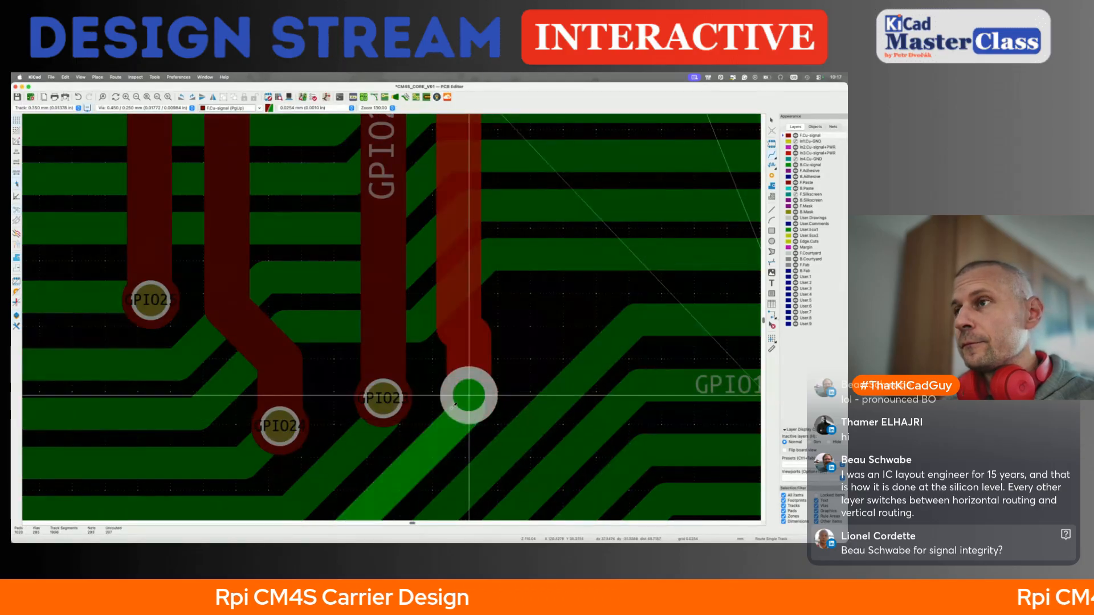
{"action": "left_click", "coordinate": [463, 332]}
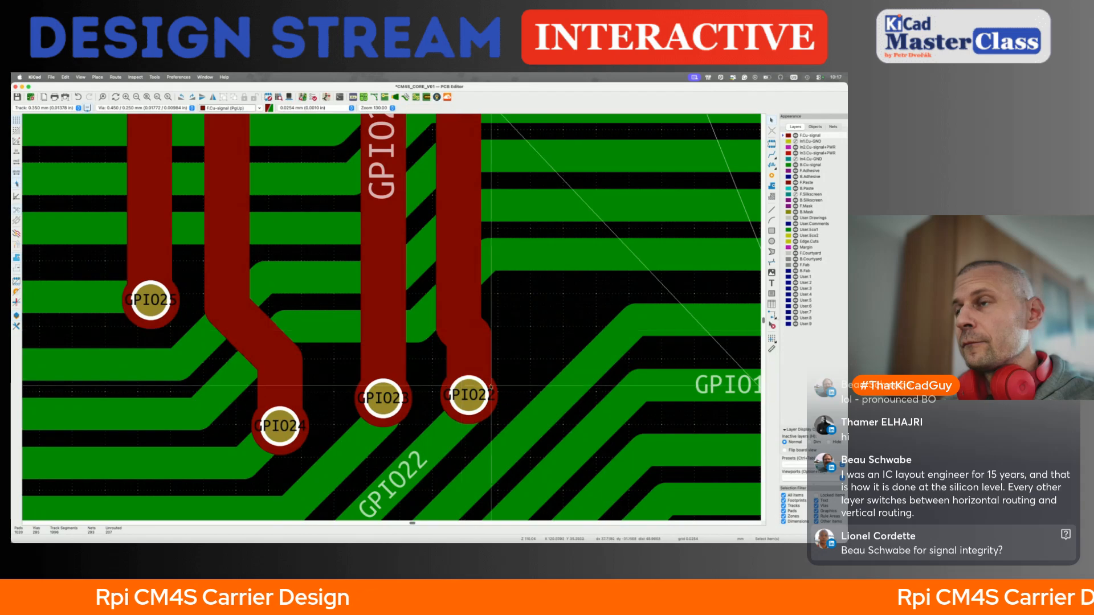
{"action": "left_click", "coordinate": [490, 389]}
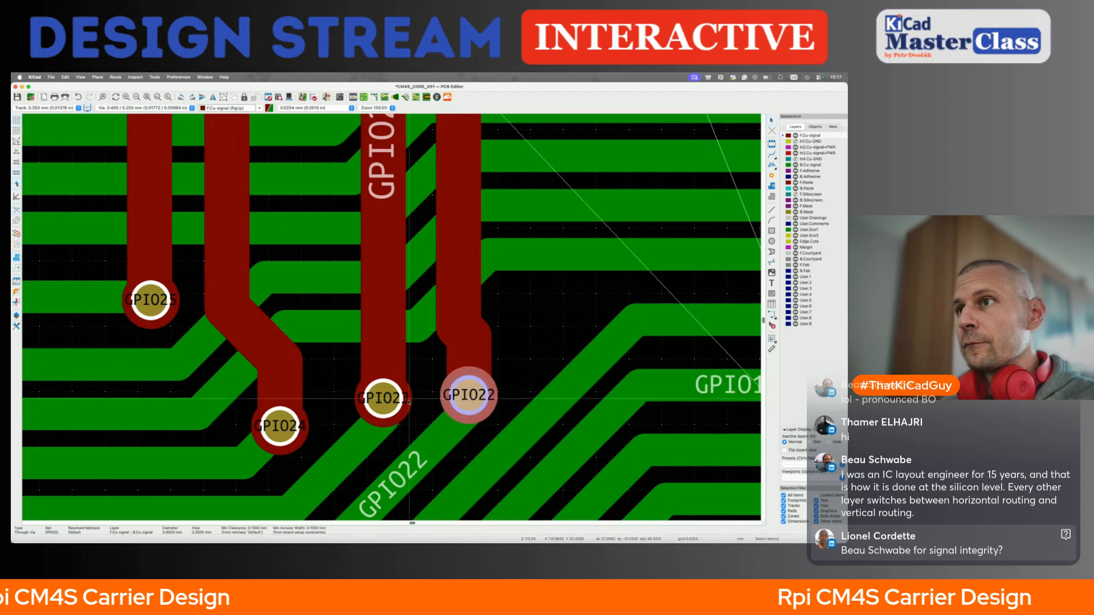
{"action": "key", "text": "Escape"}
{"action": "left_click", "coordinate": [480, 353]}
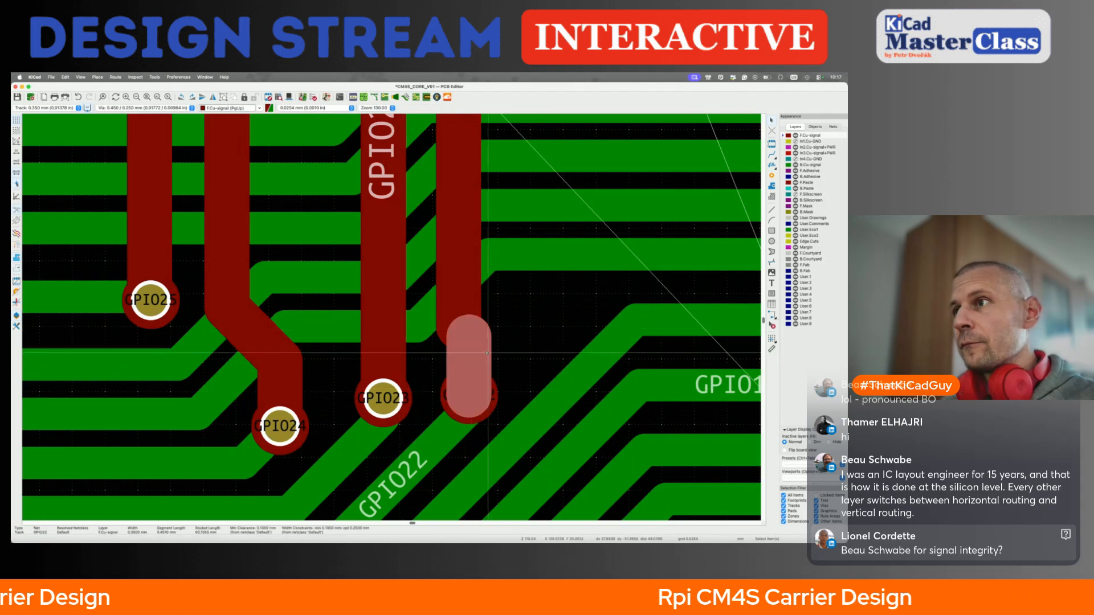
{"action": "key", "text": "Delete"}
{"action": "left_click", "coordinate": [481, 345]}
{"action": "key", "text": "Delete"}
Try to move the GPIO22 via up and to the right and straighten its diagonal bottom-layer track up to it
{"action": "left_click", "coordinate": [482, 382]}
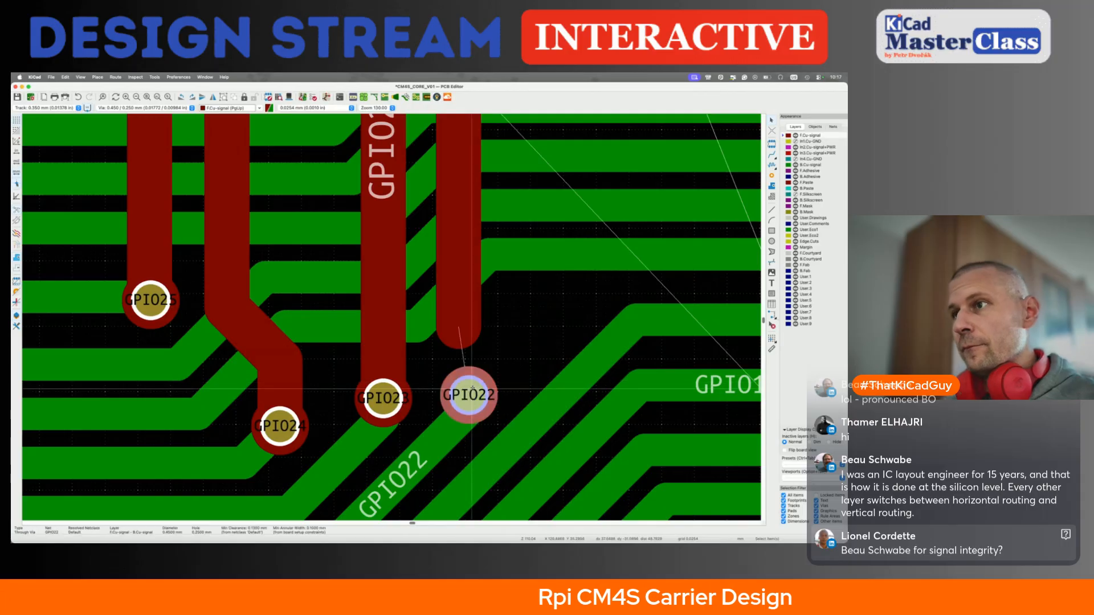
{"action": "key", "text": "d"}
{"action": "left_click", "coordinate": [469, 394]}
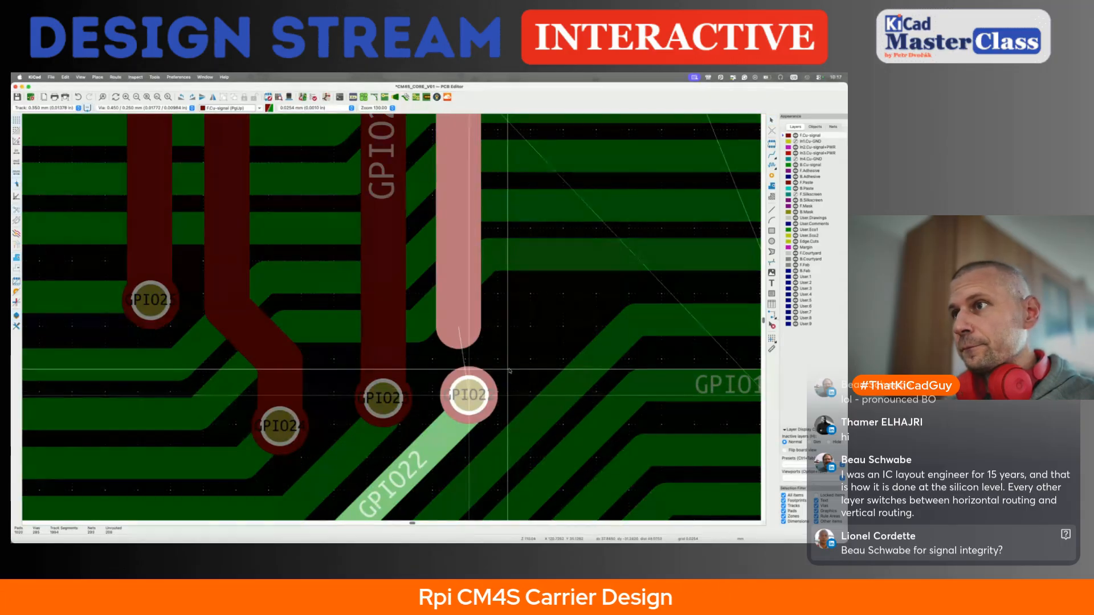
{"action": "left_click", "coordinate": [506, 371]}
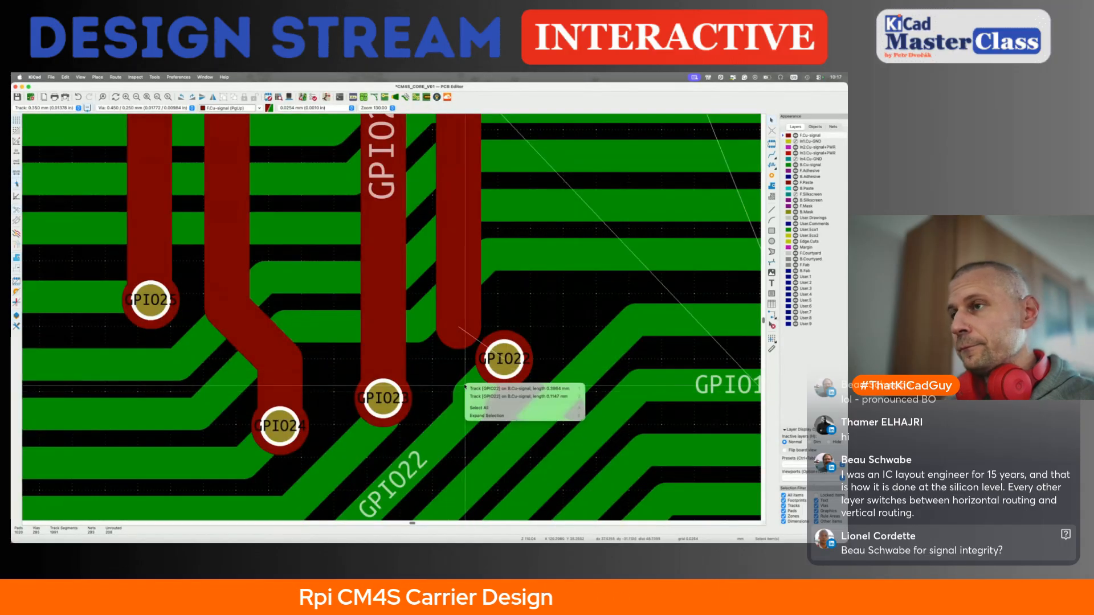
{"action": "left_click", "coordinate": [476, 389]}
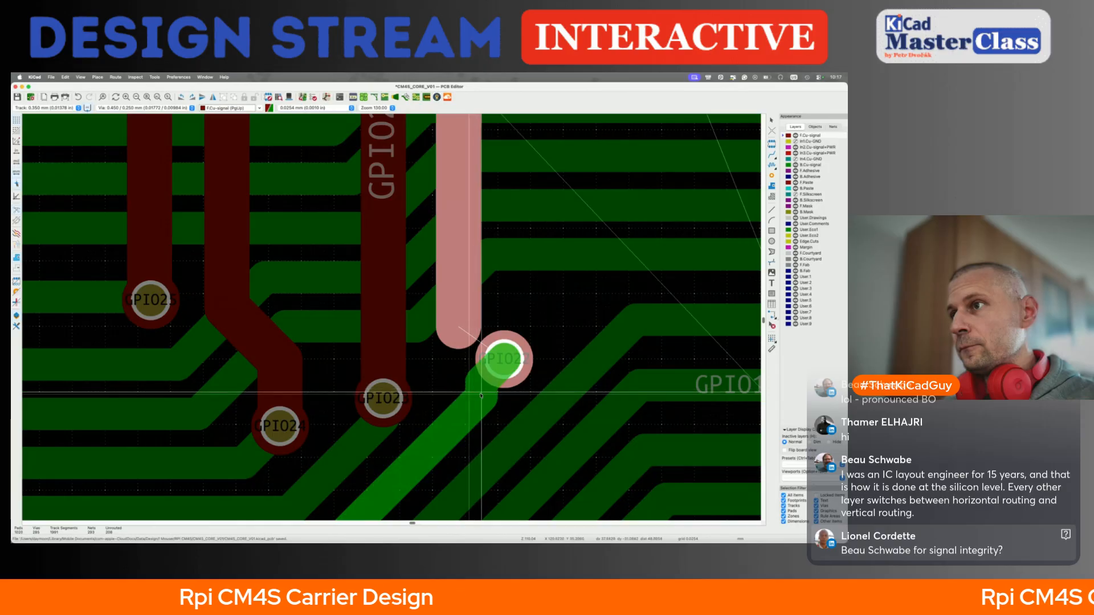
{"action": "left_click", "coordinate": [509, 380]}
{"action": "left_click", "coordinate": [482, 383]}
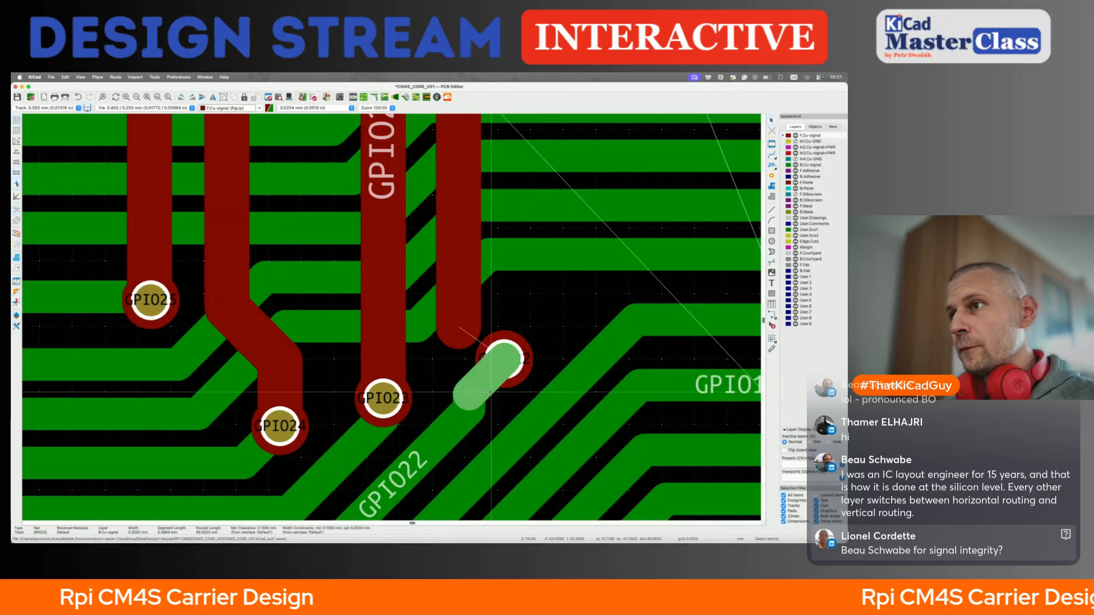
{"action": "key", "text": "d"}
{"action": "left_click", "coordinate": [496, 393]}
{"action": "key", "text": "d"}
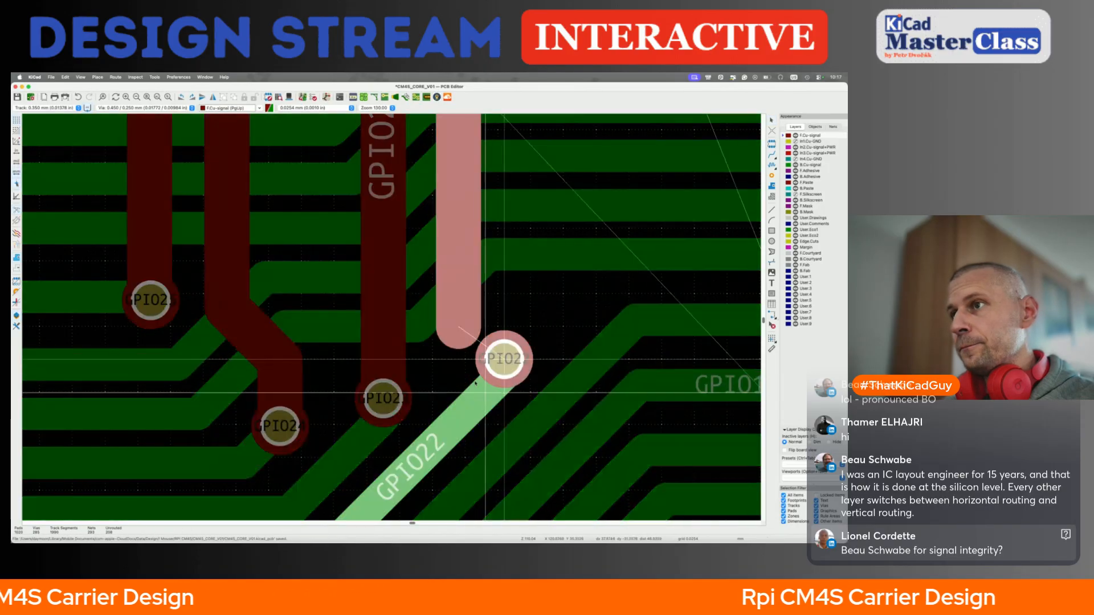
{"action": "key", "text": "Escape"}
Delete GPIO22's diagonal bottom-layer segment along with its via and leftover stub
{"action": "left_click", "coordinate": [473, 410]}
{"action": "key", "text": "Delete"}
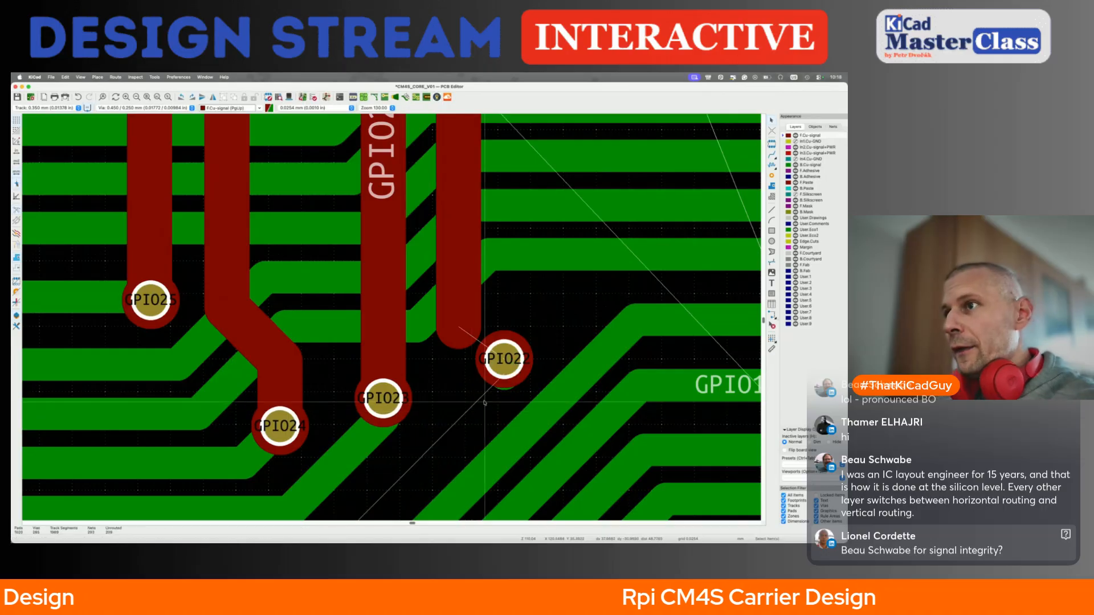
{"action": "left_click", "coordinate": [510, 386]}
{"action": "key", "text": "Delete"}
{"action": "left_click", "coordinate": [509, 383]}
{"action": "key", "text": "Delete"}
Reroute GPIO22 diagonally on the bottom signal layer to a new via beside GPIO23's and connect it to the pad track on the front
{"action": "scroll", "coordinate": [399, 416], "scroll_direction": "down", "scroll_amount": 5}
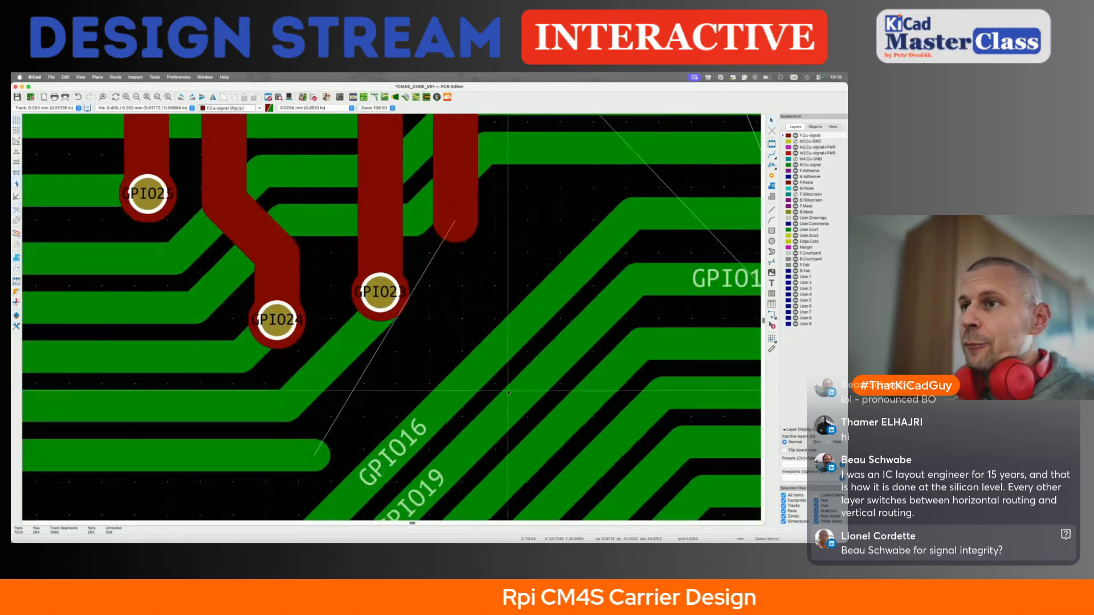
{"action": "key", "text": "x"}
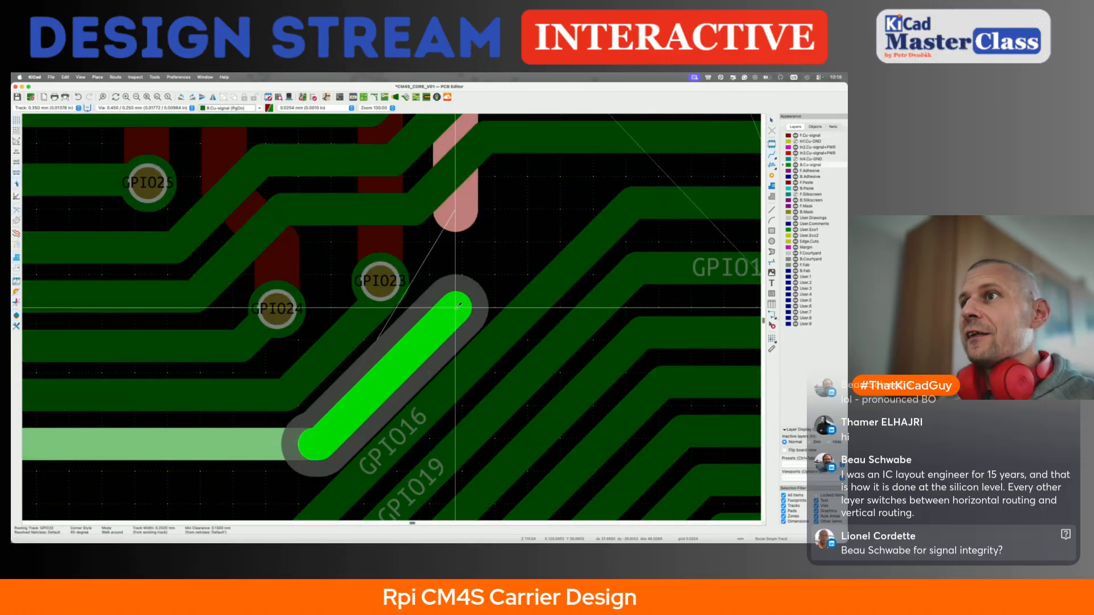
{"action": "key", "text": "v"}
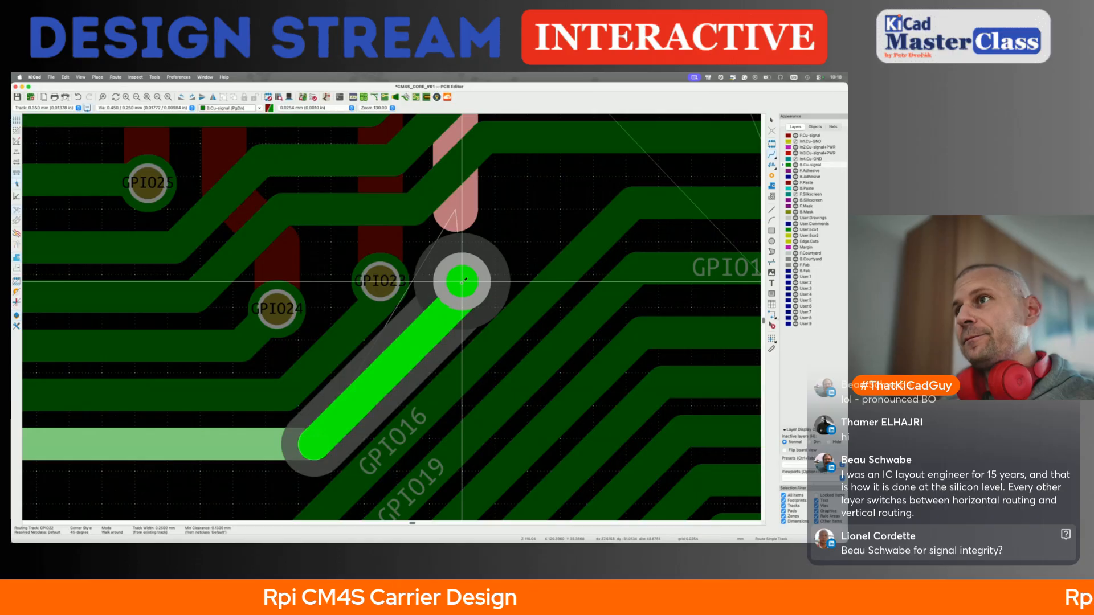
{"action": "left_click", "coordinate": [463, 280]}
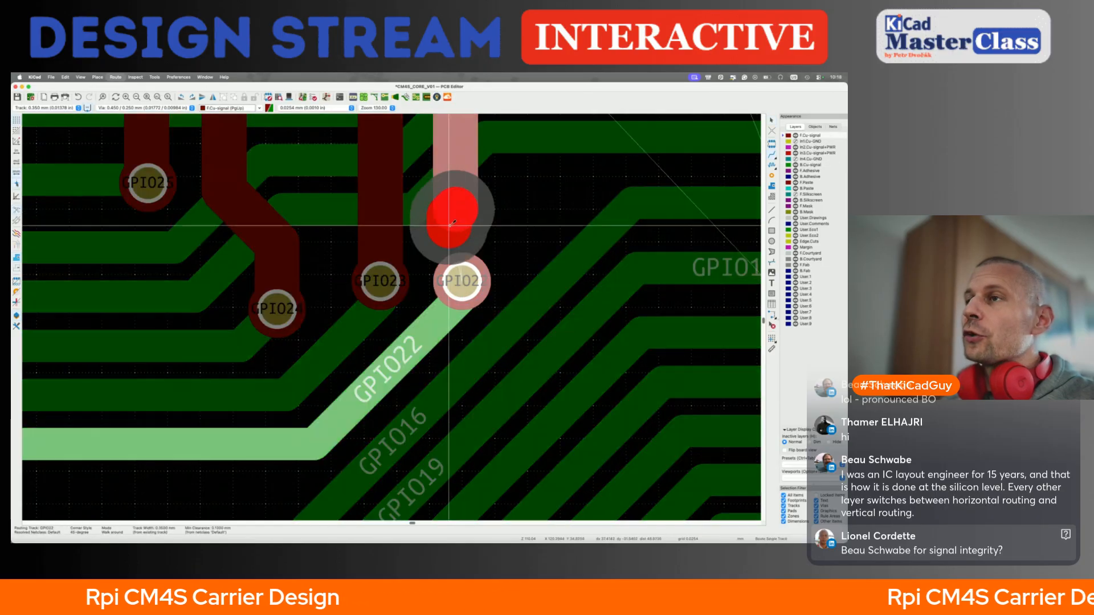
{"action": "left_click", "coordinate": [462, 280]}
{"action": "scroll", "coordinate": [462, 281], "scroll_direction": "down", "scroll_amount": 2}
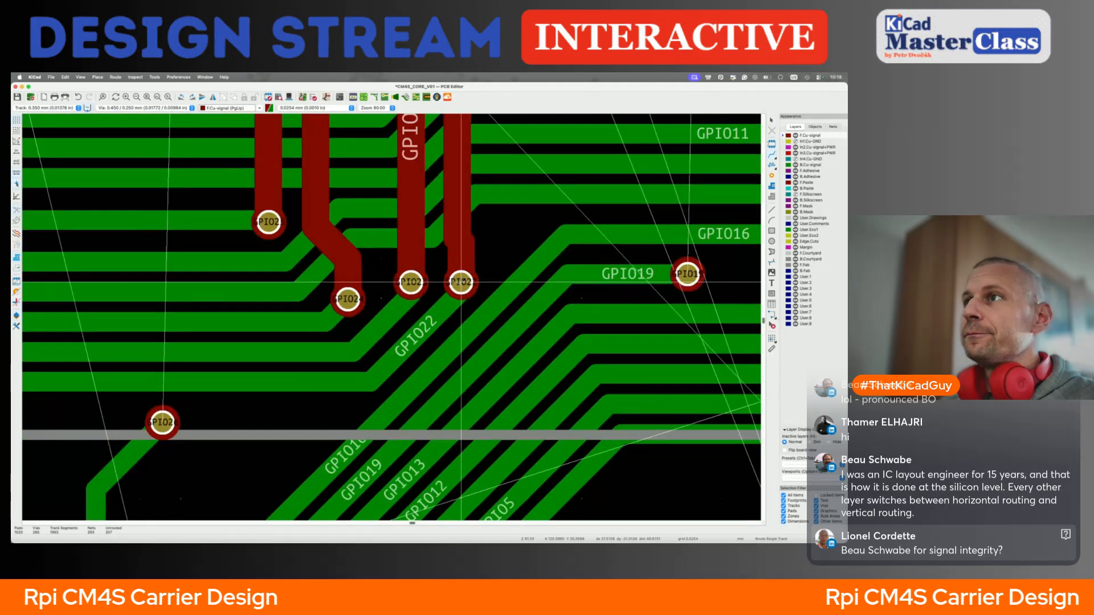
Adjust the bend of the GPIO22 front track above its new via and save the board
{"action": "scroll", "coordinate": [463, 288], "scroll_direction": "up", "scroll_amount": 3, "text": "shift"}
{"action": "key", "text": "d"}
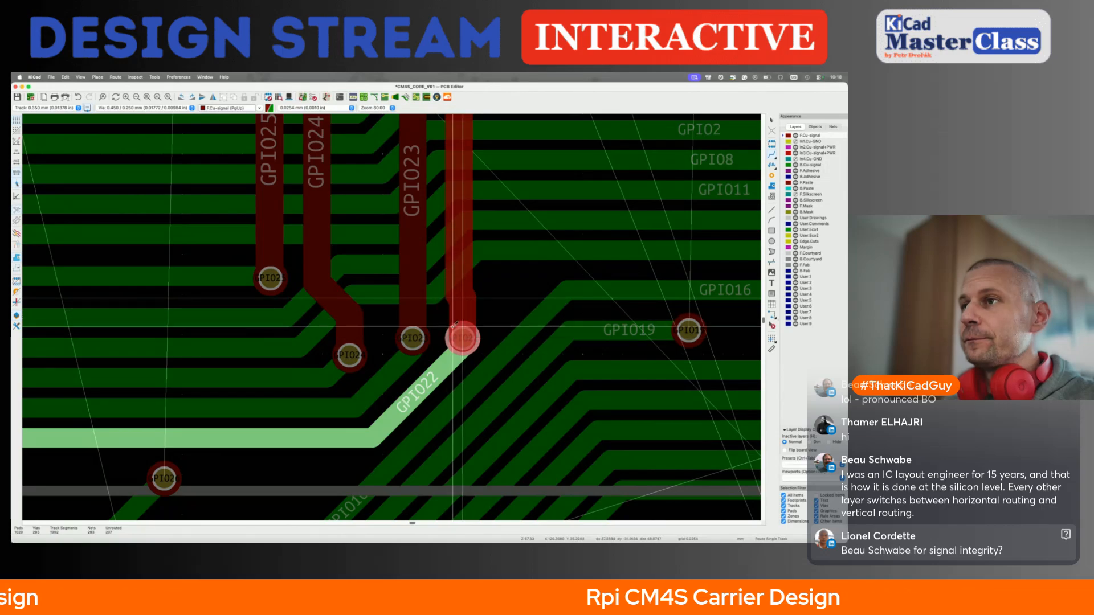
{"action": "left_click", "coordinate": [454, 316]}
{"action": "scroll", "coordinate": [453, 315], "scroll_direction": "up", "scroll_amount": 2}
{"action": "key", "text": "d"}
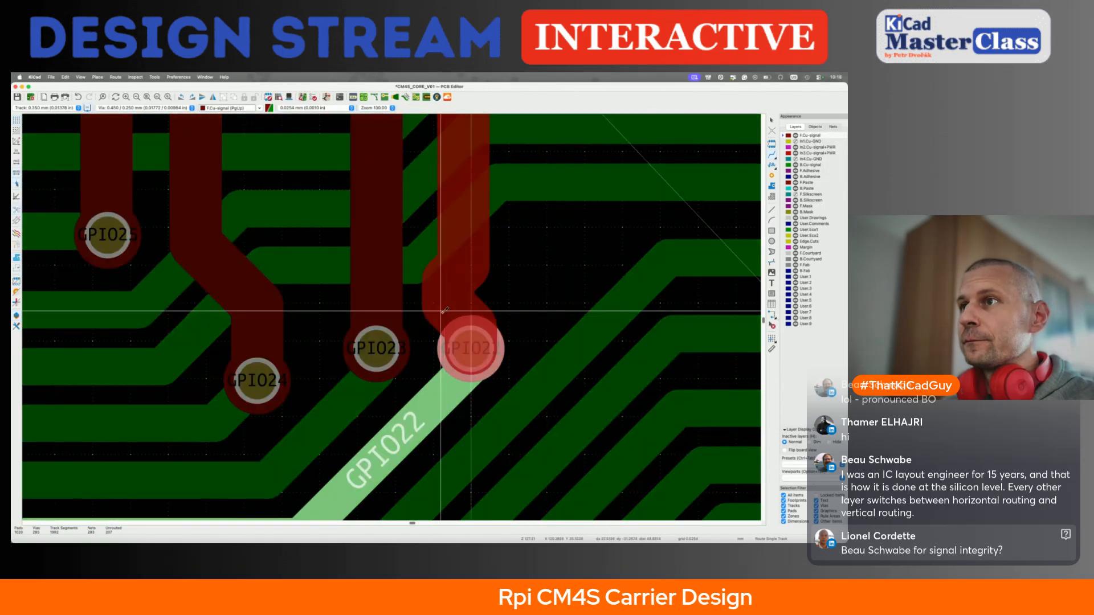
{"action": "left_click", "coordinate": [457, 342]}
{"action": "scroll", "coordinate": [457, 342], "scroll_direction": "down", "scroll_amount": 3}
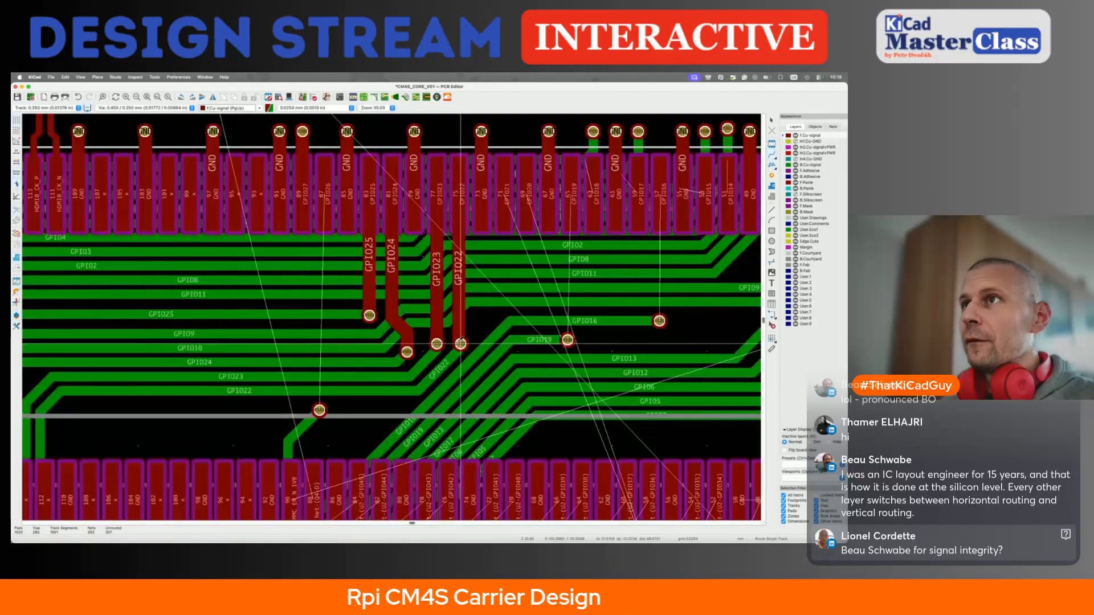
{"action": "key", "text": "super+s"}
Connect the GPIO19 and GPIO16 pads of the upper connector to their vias with vertical tracks on the front layer
{"action": "scroll", "coordinate": [460, 344], "scroll_direction": "right", "scroll_amount": 3}
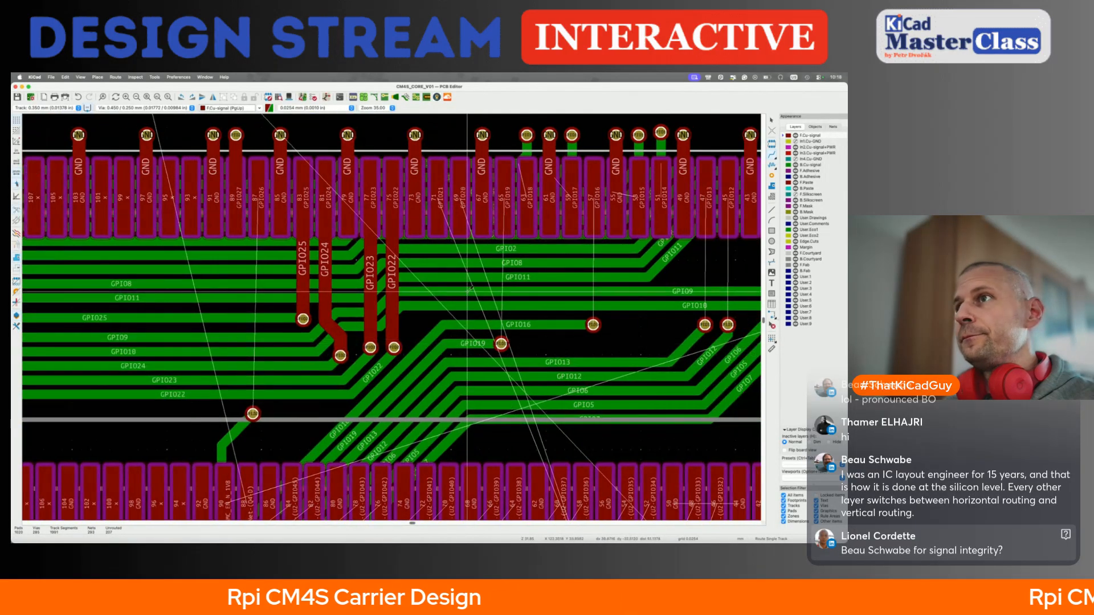
{"action": "left_click", "coordinate": [439, 220]}
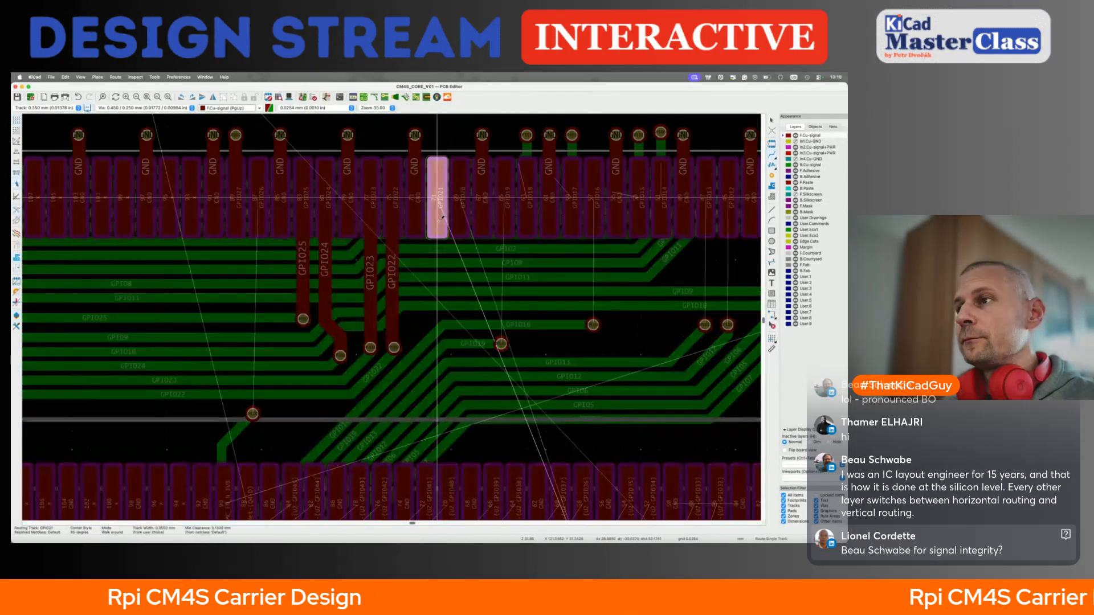
{"action": "scroll", "coordinate": [438, 220], "scroll_direction": "down", "scroll_amount": 5}
{"action": "scroll", "coordinate": [438, 219], "scroll_direction": "up", "scroll_amount": 5}
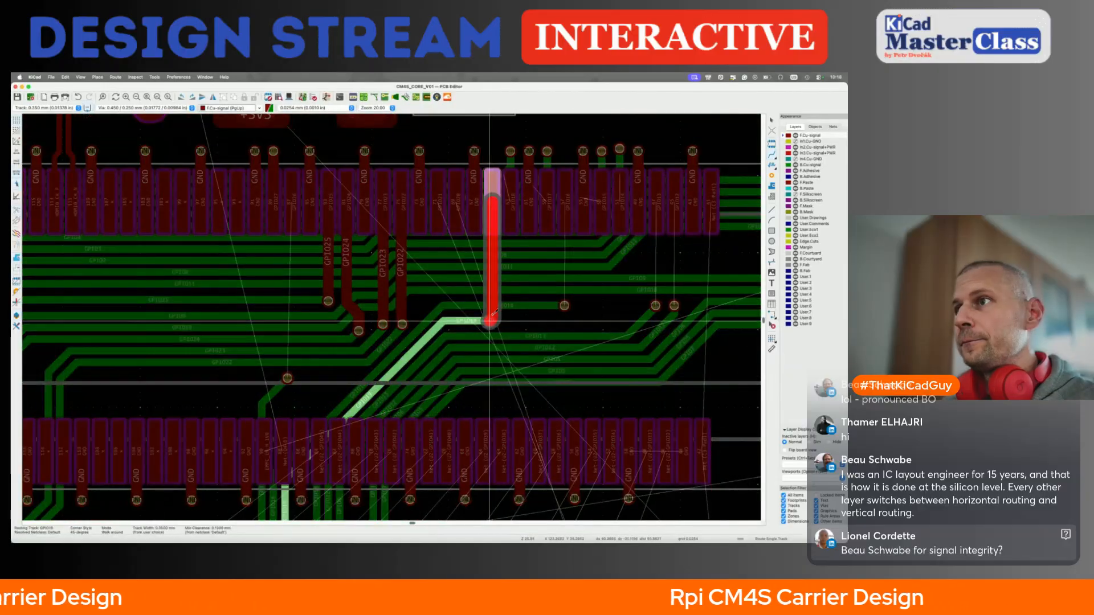
{"action": "left_click", "coordinate": [493, 205]}
{"action": "left_click", "coordinate": [568, 210]}
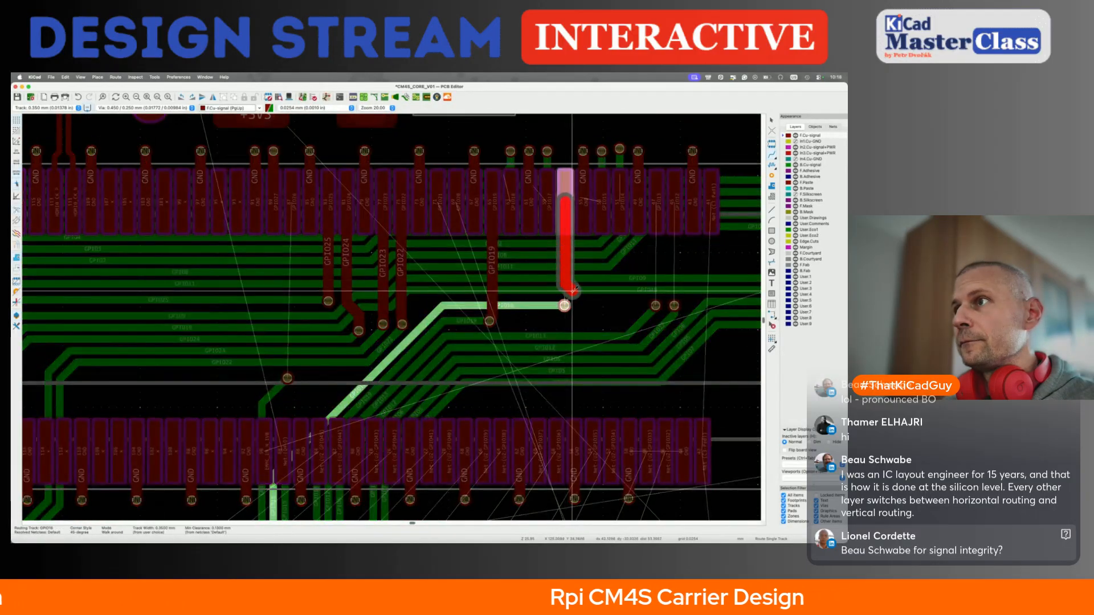
{"action": "left_click", "coordinate": [565, 306]}
Connect the GPIO13 and GPIO12 pads of the upper connector down to their vias on the front layer
{"action": "left_click", "coordinate": [657, 208]}
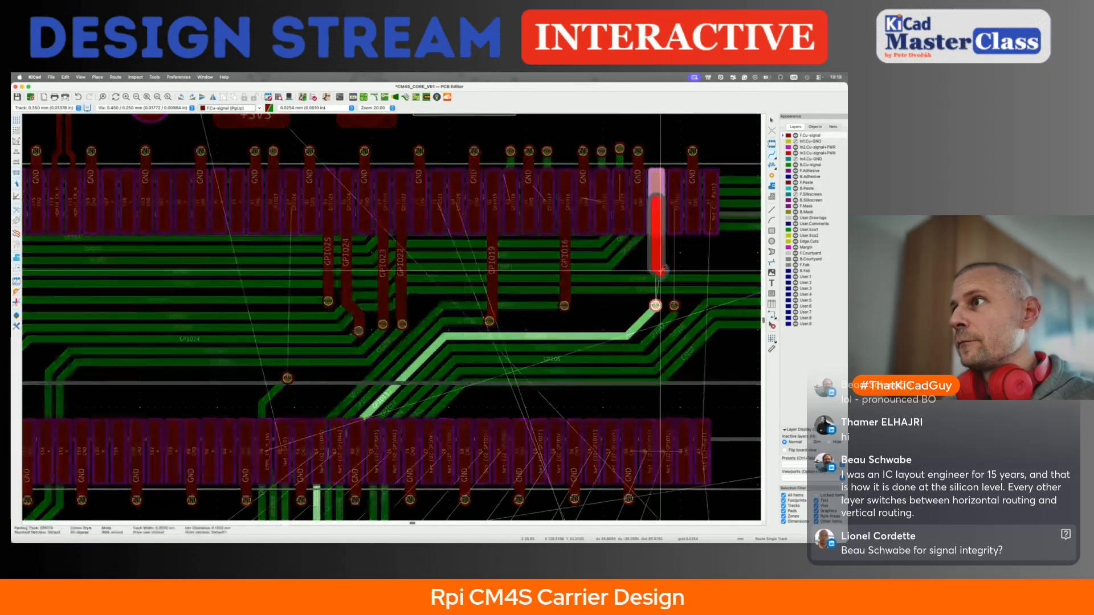
{"action": "left_click", "coordinate": [655, 305]}
{"action": "left_click", "coordinate": [678, 210]}
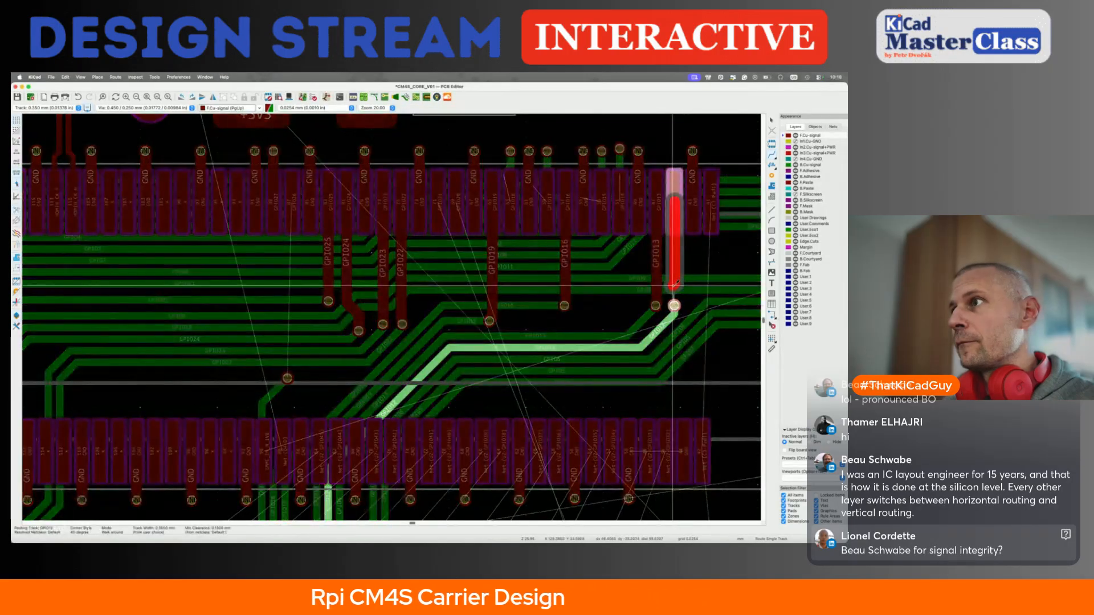
{"action": "left_click", "coordinate": [674, 305]}
Route the upper connector pad just before the gap to the matching lower pad and on to the upper pads of the first two components below
{"action": "scroll", "coordinate": [674, 302], "scroll_direction": "down", "scroll_amount": 4}
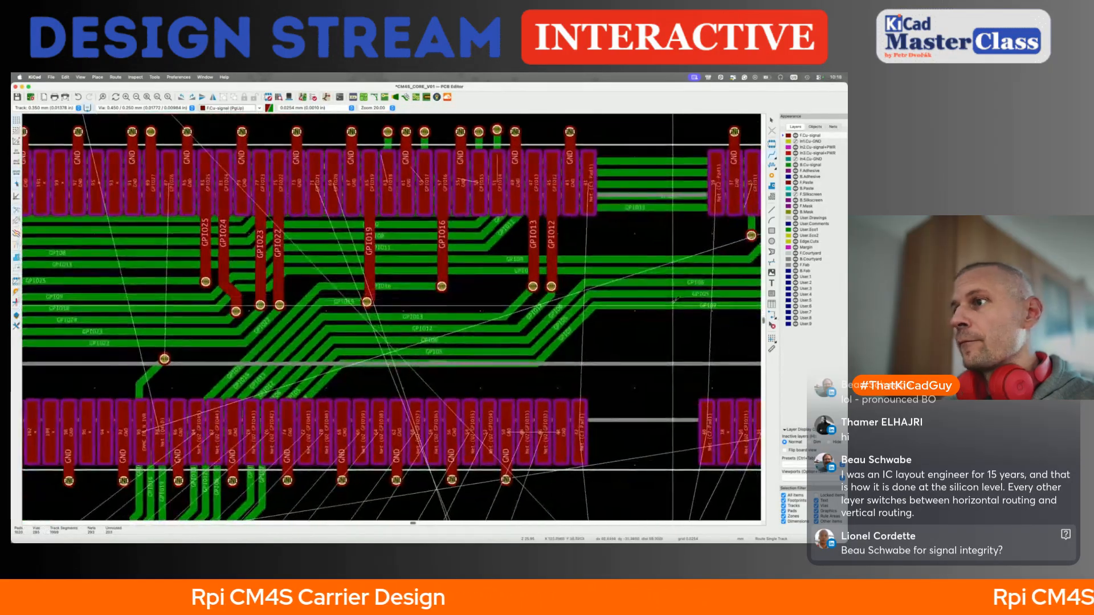
{"action": "scroll", "coordinate": [674, 301], "scroll_direction": "up", "scroll_amount": 4}
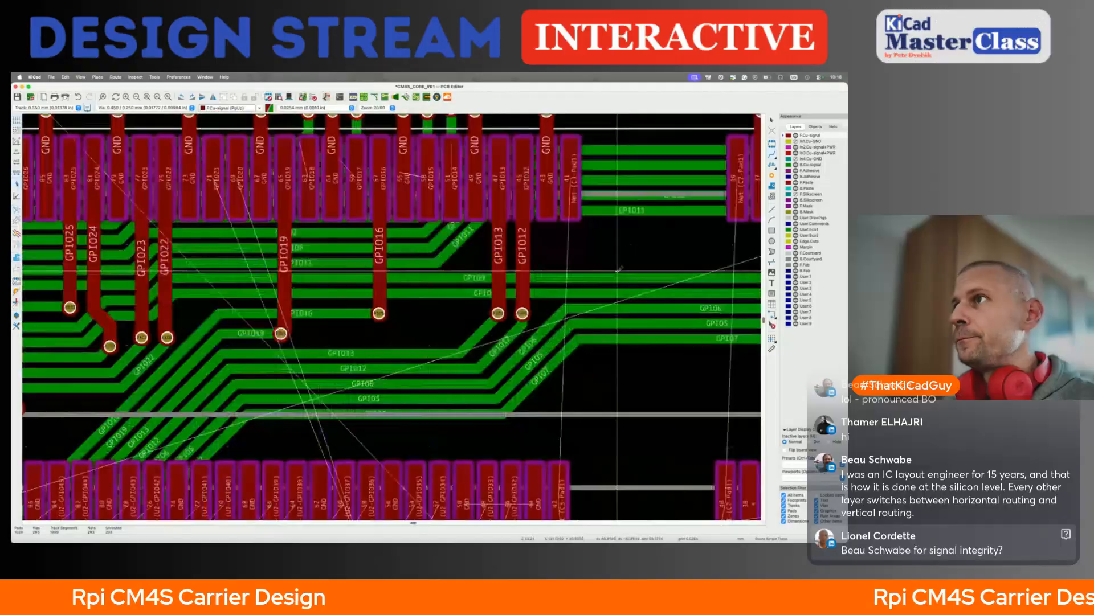
{"action": "scroll", "coordinate": [618, 270], "scroll_direction": "down", "scroll_amount": 4}
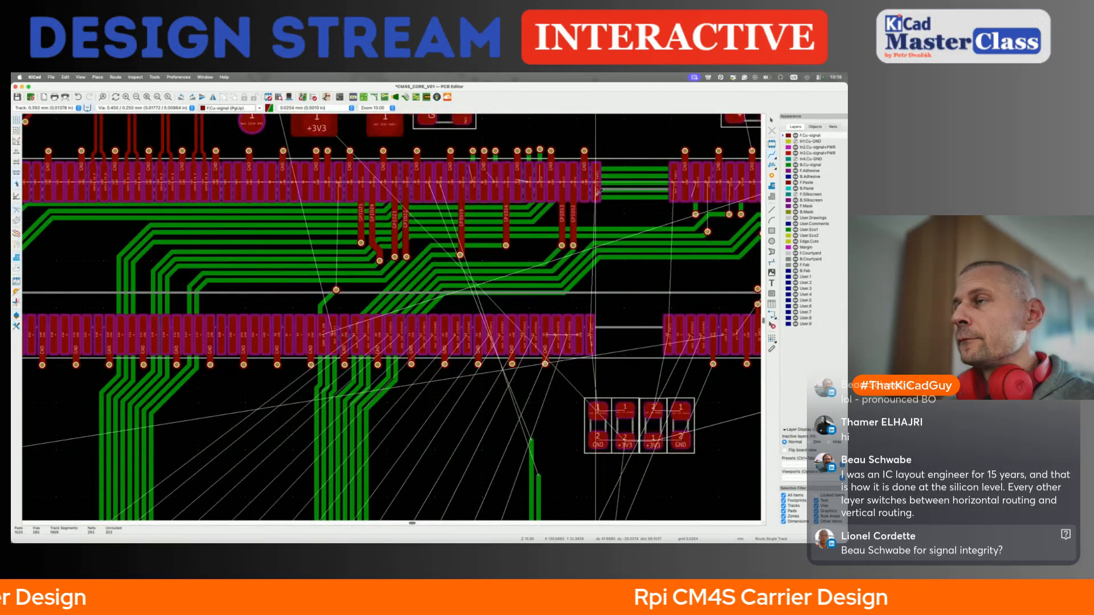
{"action": "left_click", "coordinate": [595, 169]}
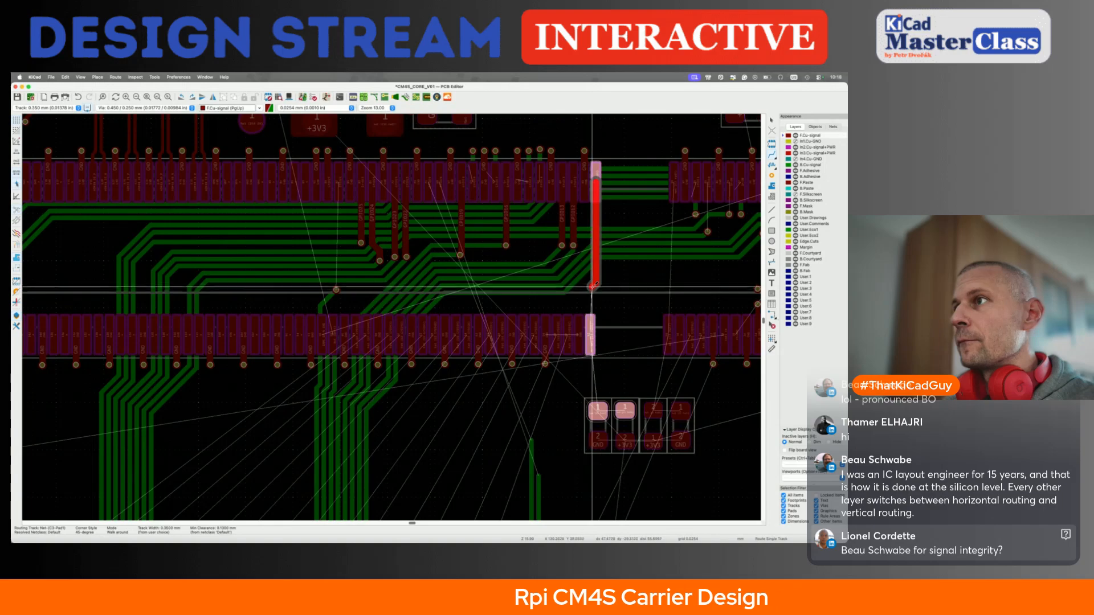
{"action": "left_click", "coordinate": [595, 323]}
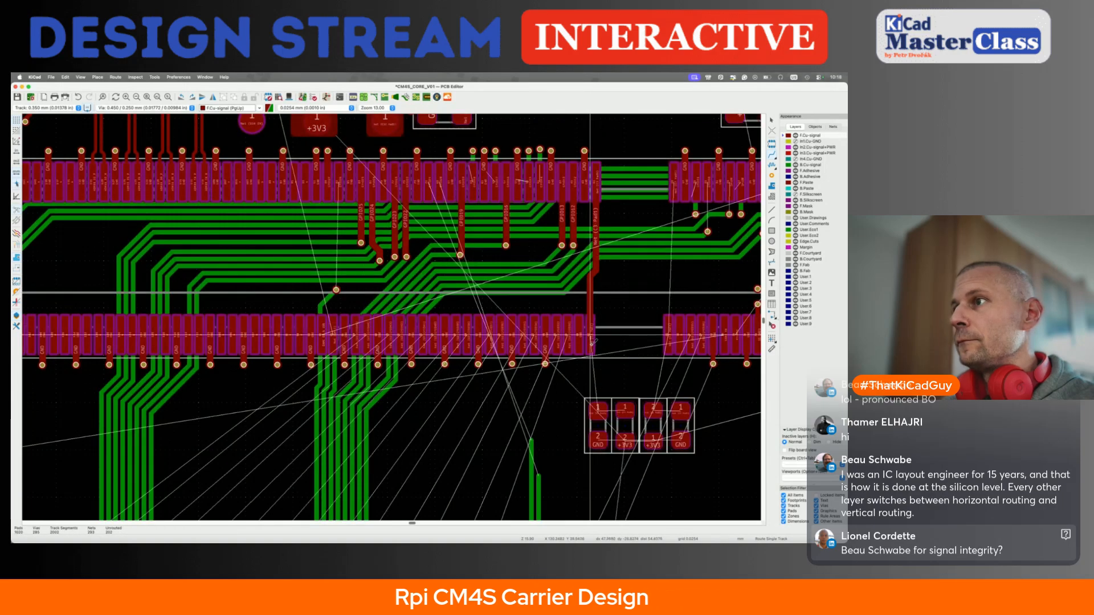
{"action": "left_click", "coordinate": [593, 340]}
{"action": "left_click", "coordinate": [597, 409]}
Route the upper pad just after the gap through its lower counterpart to the upper pads of the other two components and save the board
{"action": "scroll", "coordinate": [615, 411], "scroll_direction": "right", "scroll_amount": 3}
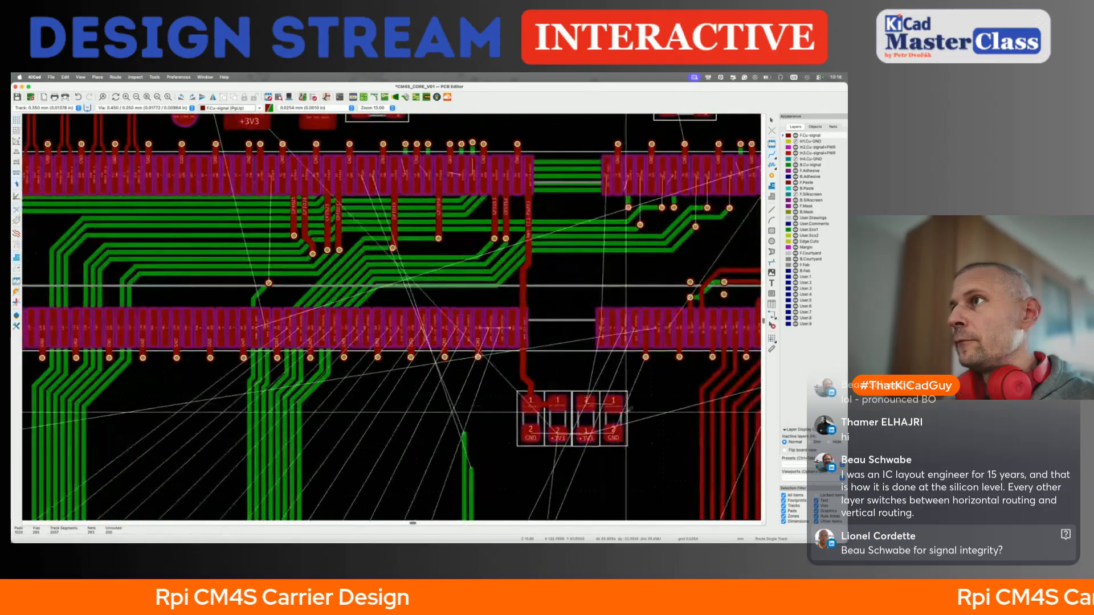
{"action": "left_click", "coordinate": [607, 177]}
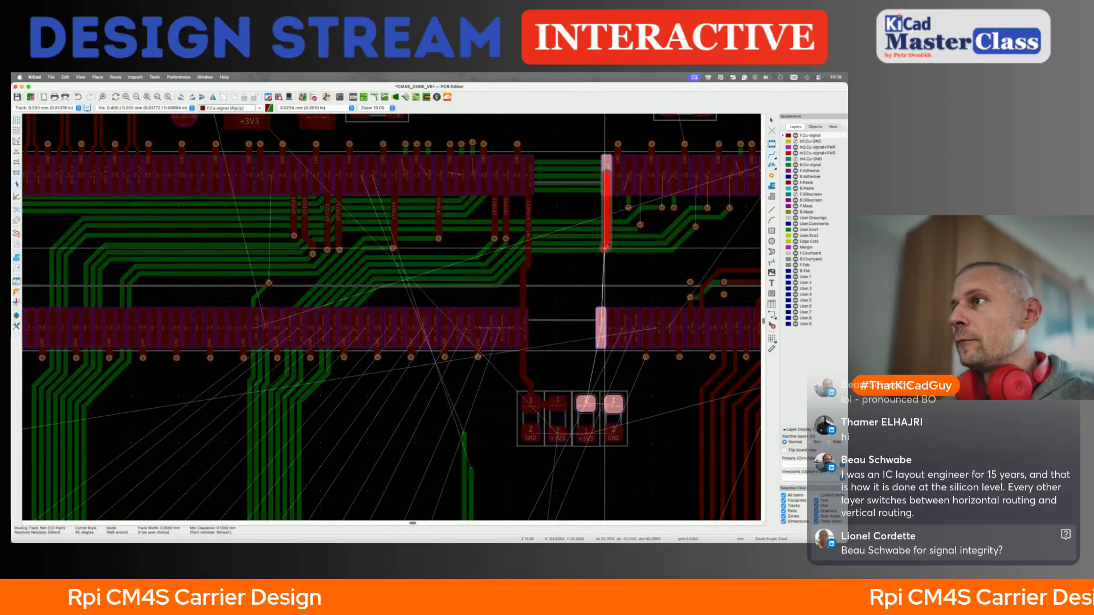
{"action": "left_click", "coordinate": [603, 321]}
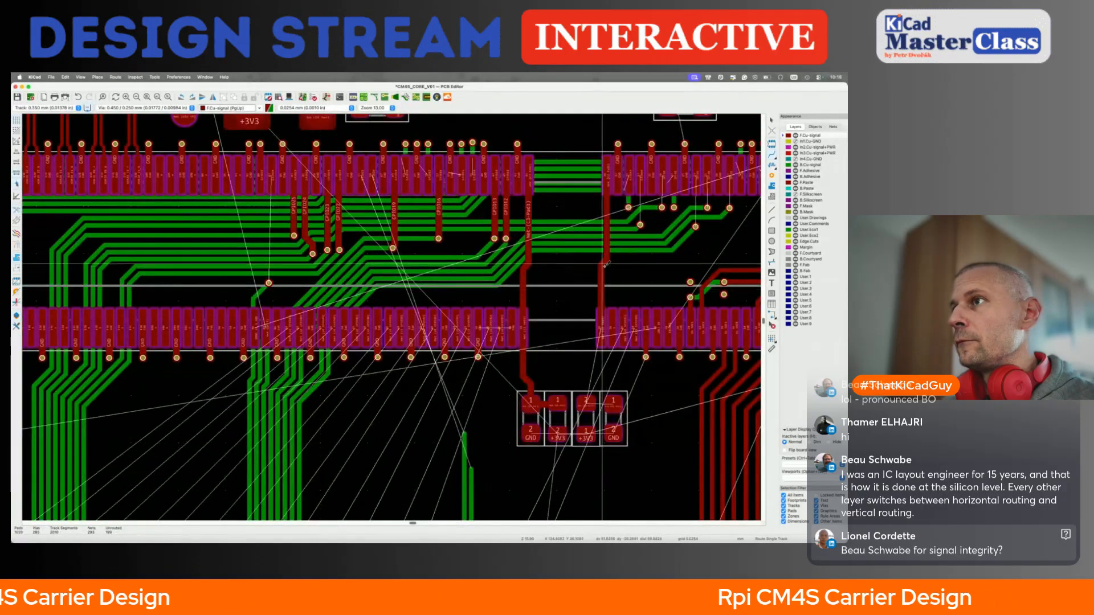
{"action": "key", "text": "d"}
{"action": "left_click", "coordinate": [602, 333]}
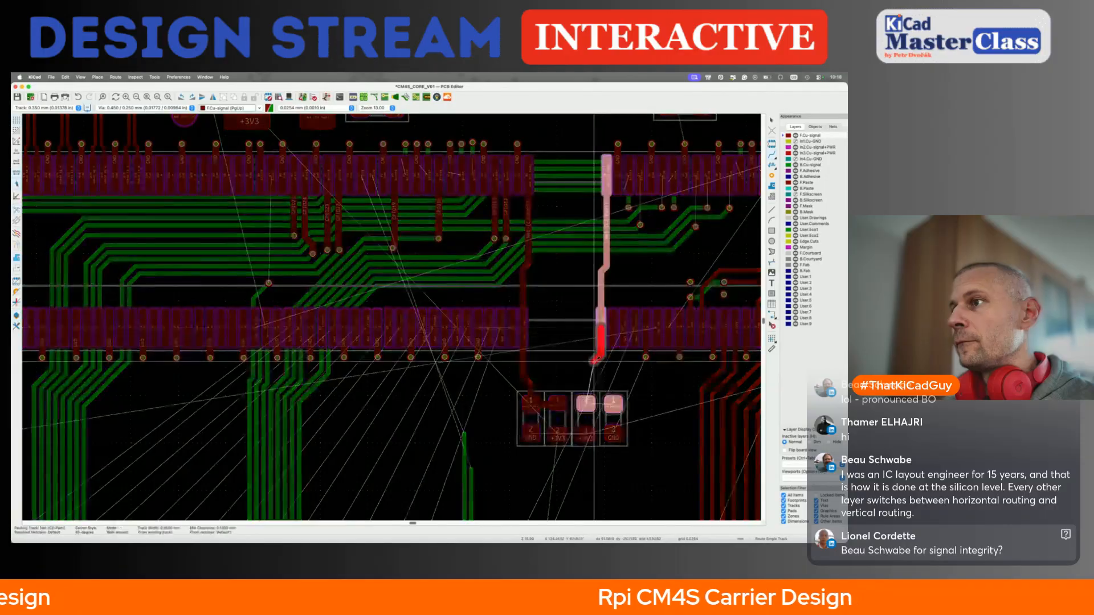
{"action": "left_click", "coordinate": [586, 404]}
{"action": "left_click", "coordinate": [586, 403]}
{"action": "left_click", "coordinate": [613, 402]}
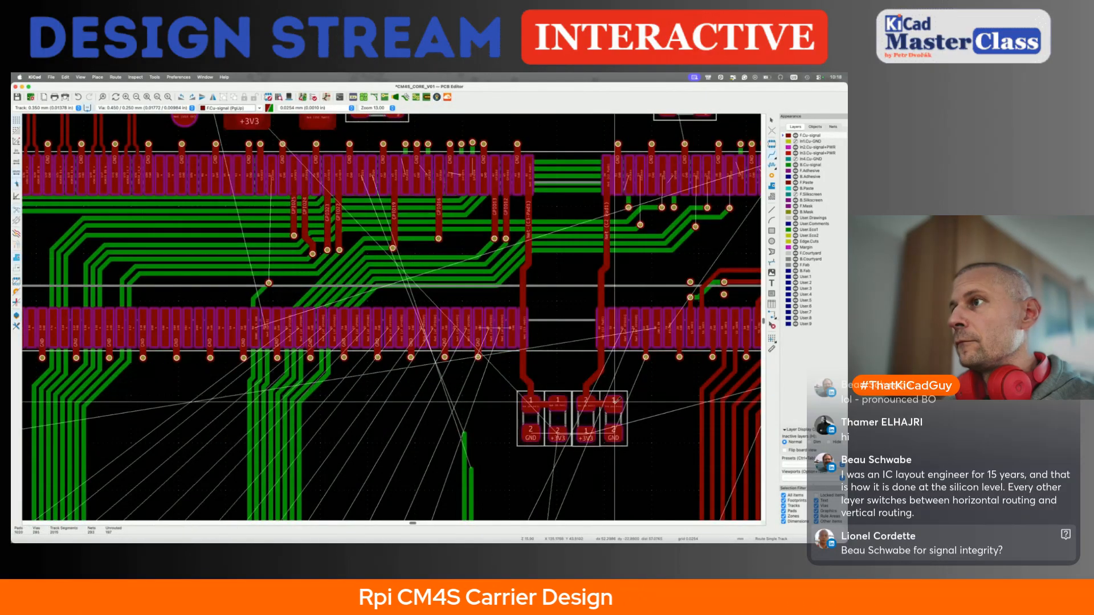
{"action": "scroll", "coordinate": [615, 402], "scroll_direction": "right", "scroll_amount": 3}
{"action": "scroll", "coordinate": [615, 402], "scroll_direction": "down", "scroll_amount": 3}
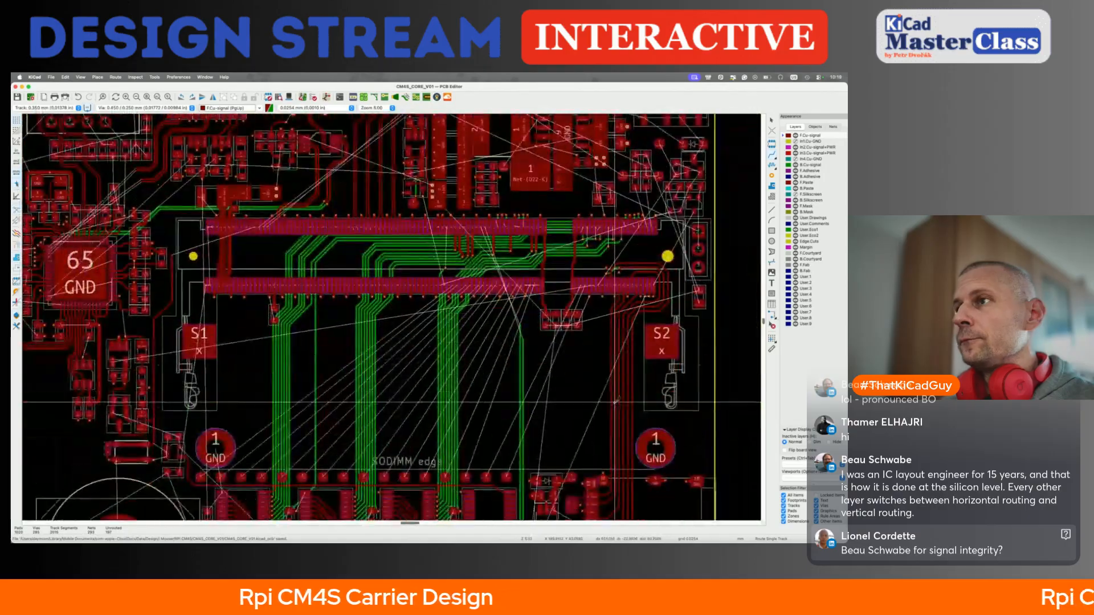
Examine the vertical bottom-layer GPIO track bundles and the pad row of the lower connector where they cross it
{"action": "scroll", "coordinate": [516, 318], "scroll_direction": "up", "scroll_amount": 4}
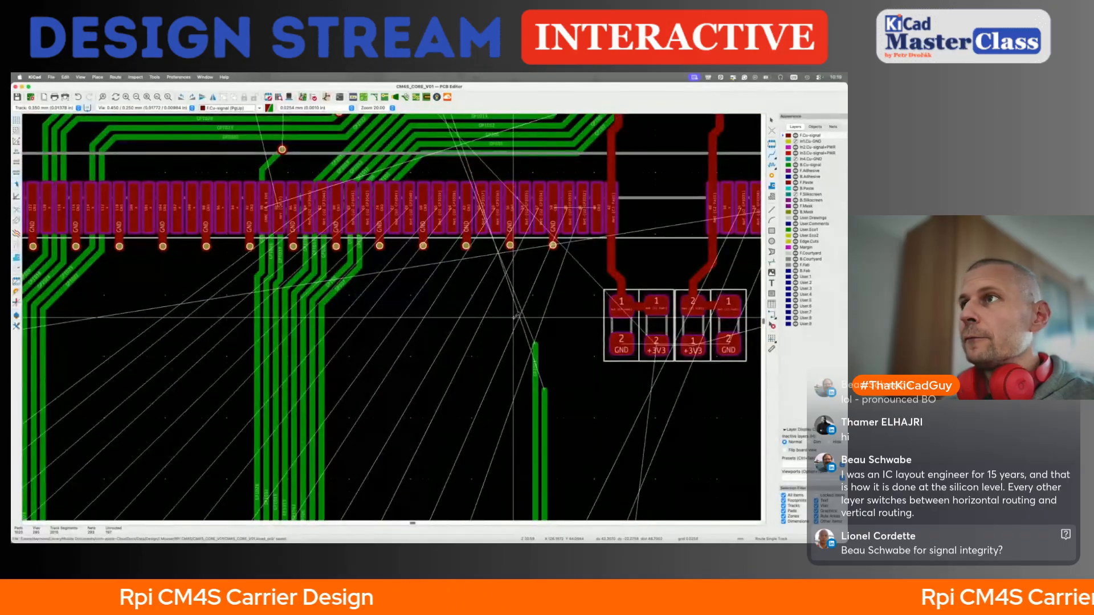
{"action": "scroll", "coordinate": [515, 317], "scroll_direction": "down", "scroll_amount": 4}
{"action": "scroll", "coordinate": [522, 305], "scroll_direction": "up", "scroll_amount": 1}
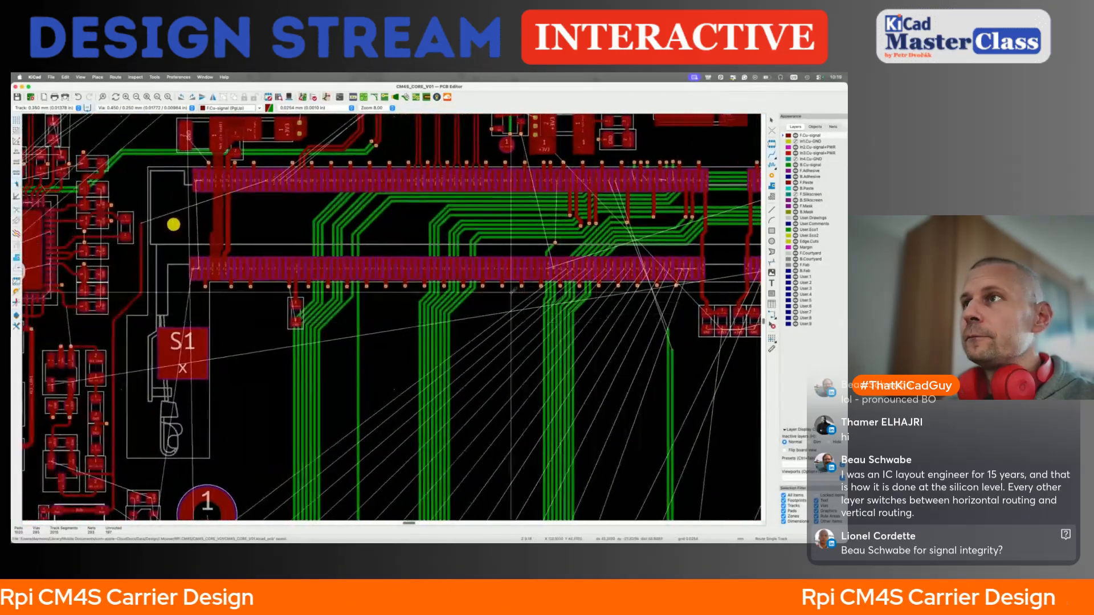
{"action": "scroll", "coordinate": [525, 302], "scroll_direction": "up", "scroll_amount": 2}
{"action": "left_click", "coordinate": [431, 308]}
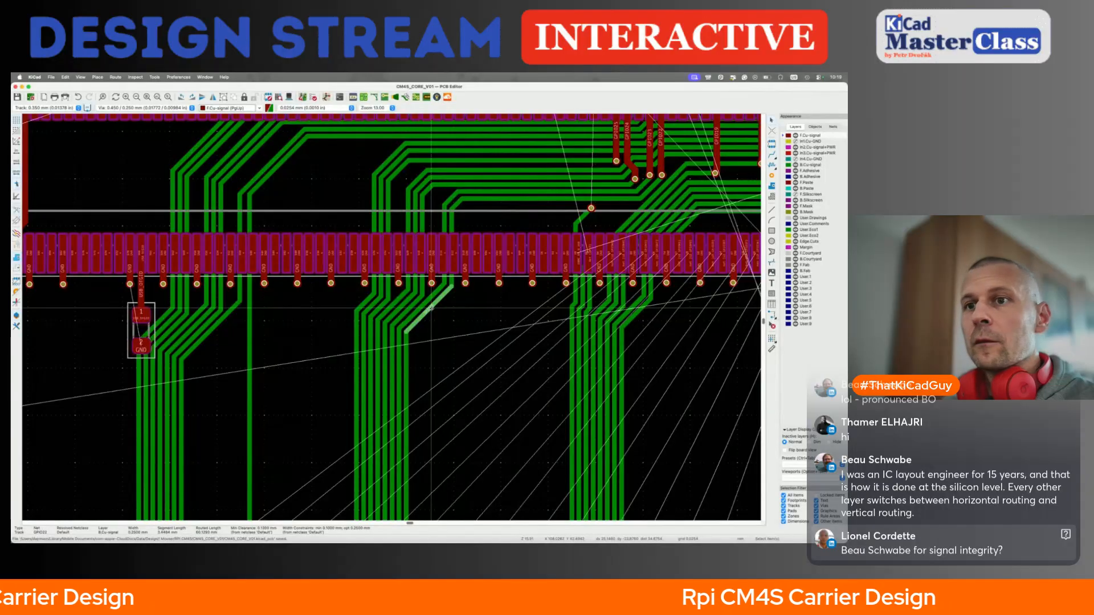
{"action": "key", "text": "Escape"}
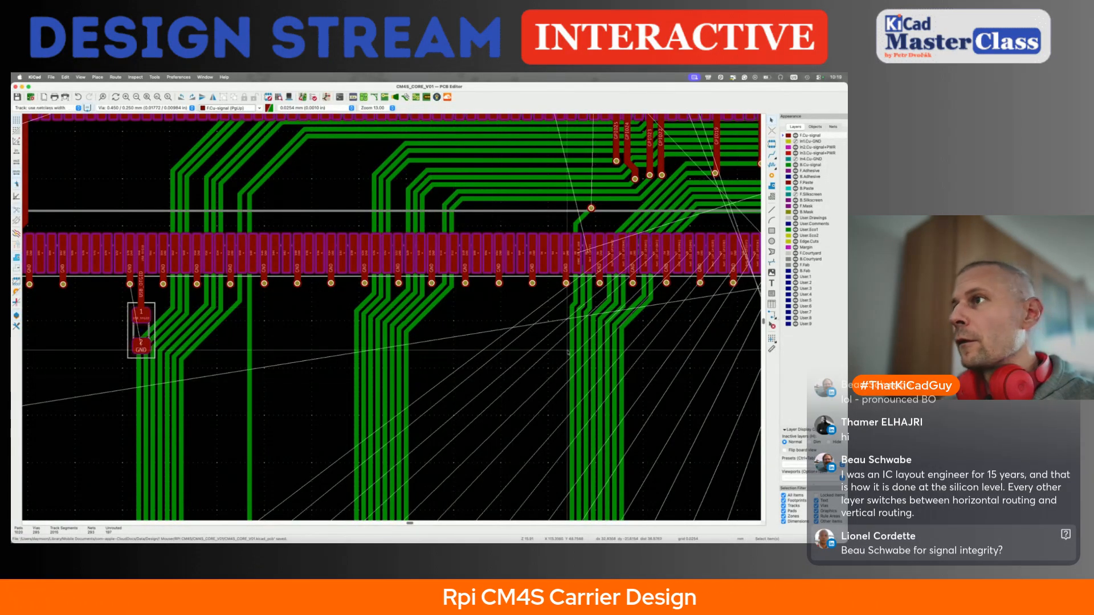
{"action": "scroll", "coordinate": [613, 257], "scroll_direction": "up", "scroll_amount": 3}
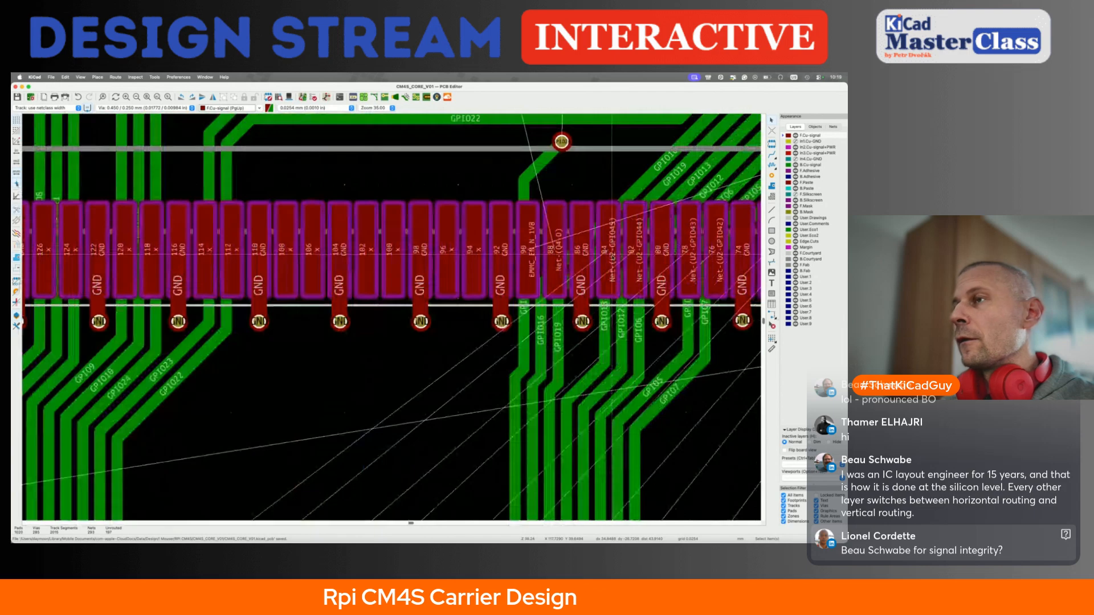
{"action": "scroll", "coordinate": [529, 249], "scroll_direction": "down", "scroll_amount": 3}
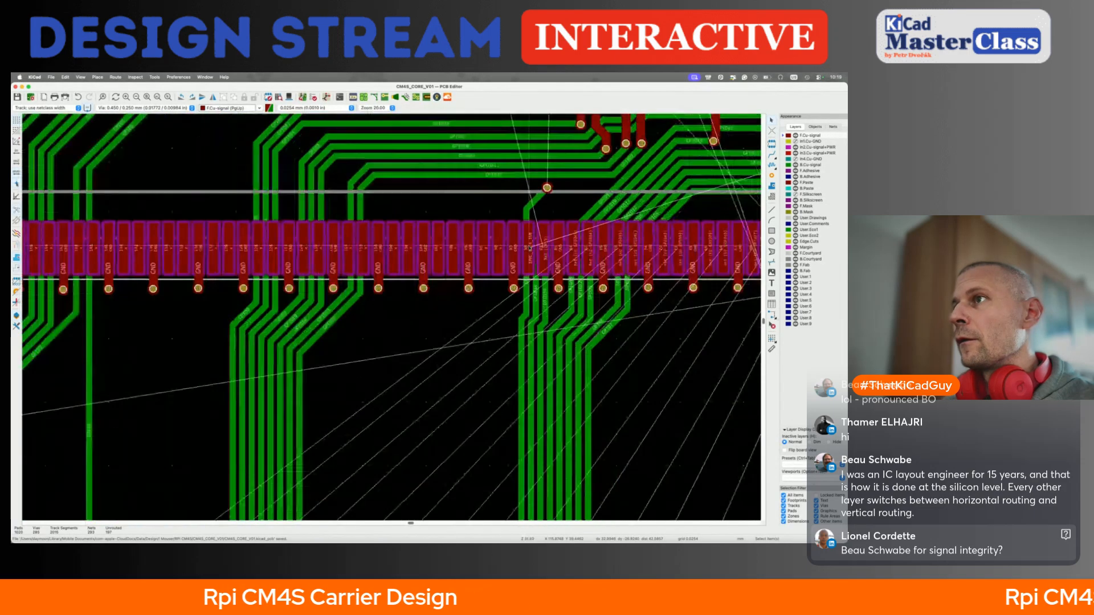
{"action": "scroll", "coordinate": [529, 249], "scroll_direction": "up", "scroll_amount": 3}
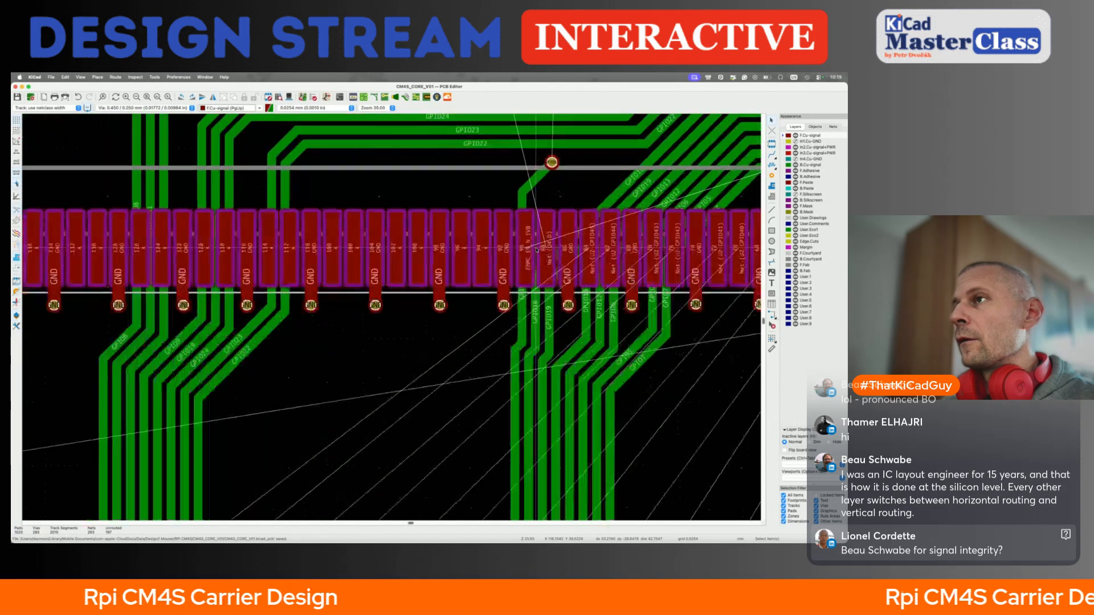
{"action": "key", "text": "x"}
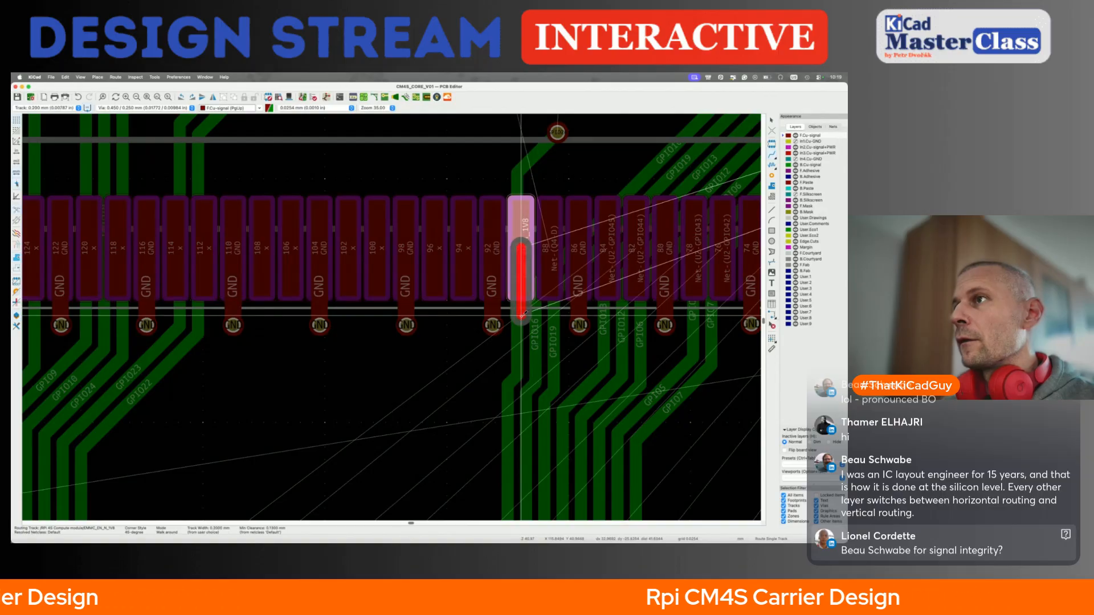
{"action": "scroll", "coordinate": [522, 315], "scroll_direction": "down", "scroll_amount": 5}
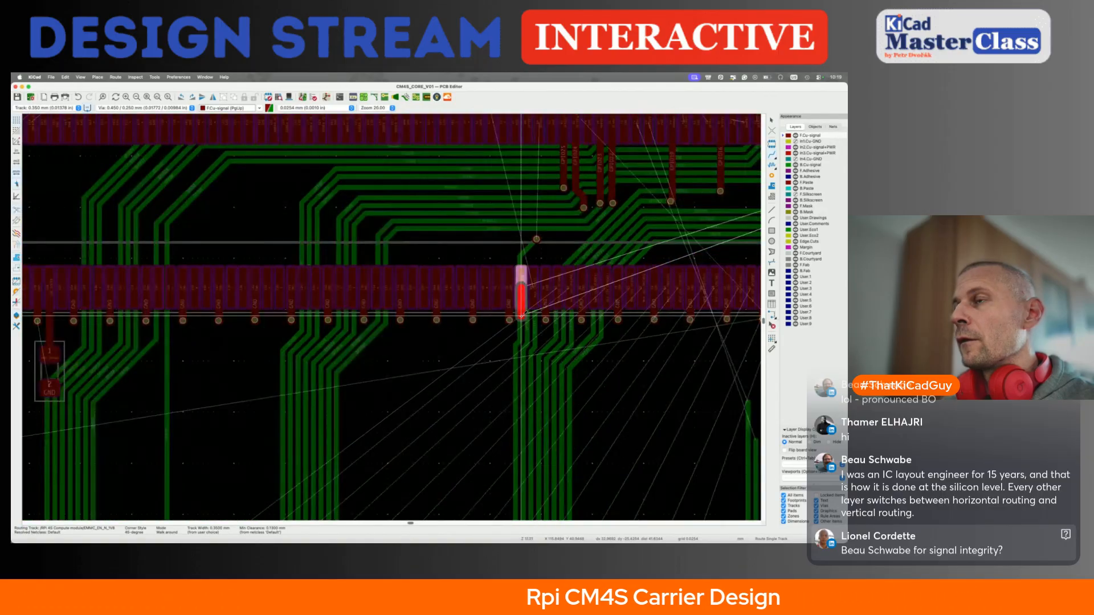
{"action": "key", "text": "Escape"}
{"action": "key", "text": "Escape"}
Shift the GPIO26 bottom-layer track so it runs straight down from its via above the lower connector
{"action": "scroll", "coordinate": [524, 252], "scroll_direction": "up", "scroll_amount": 3}
{"action": "scroll", "coordinate": [525, 251], "scroll_direction": "up", "scroll_amount": 3}
{"action": "left_click_drag", "start_coordinate": [524, 255], "coordinate": [612, 323]}
{"action": "key", "text": "x"}
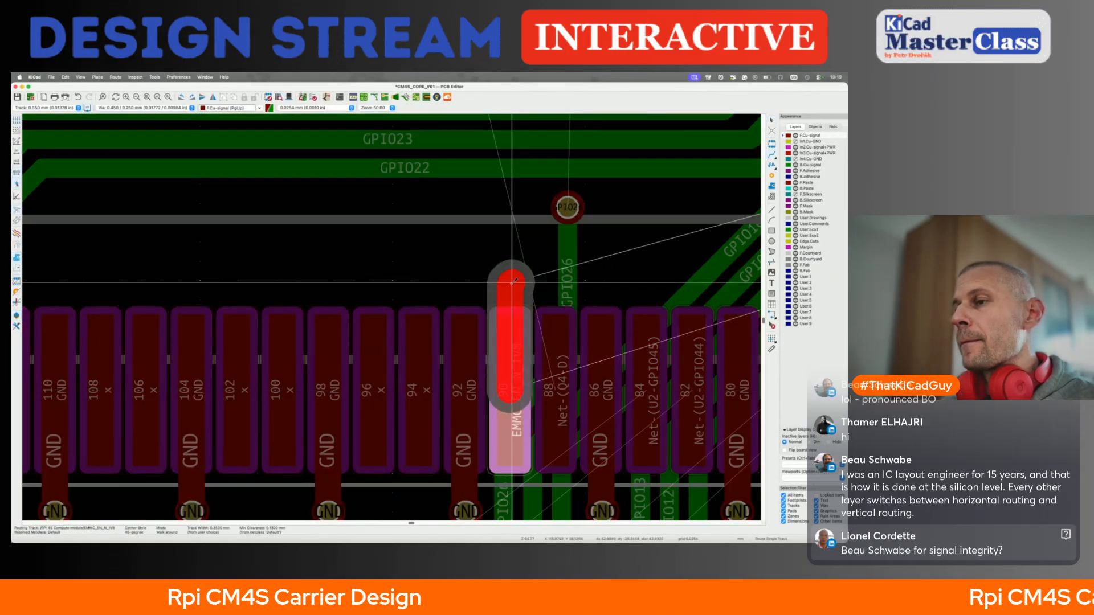
{"action": "scroll", "coordinate": [513, 281], "scroll_direction": "down", "scroll_amount": 3}
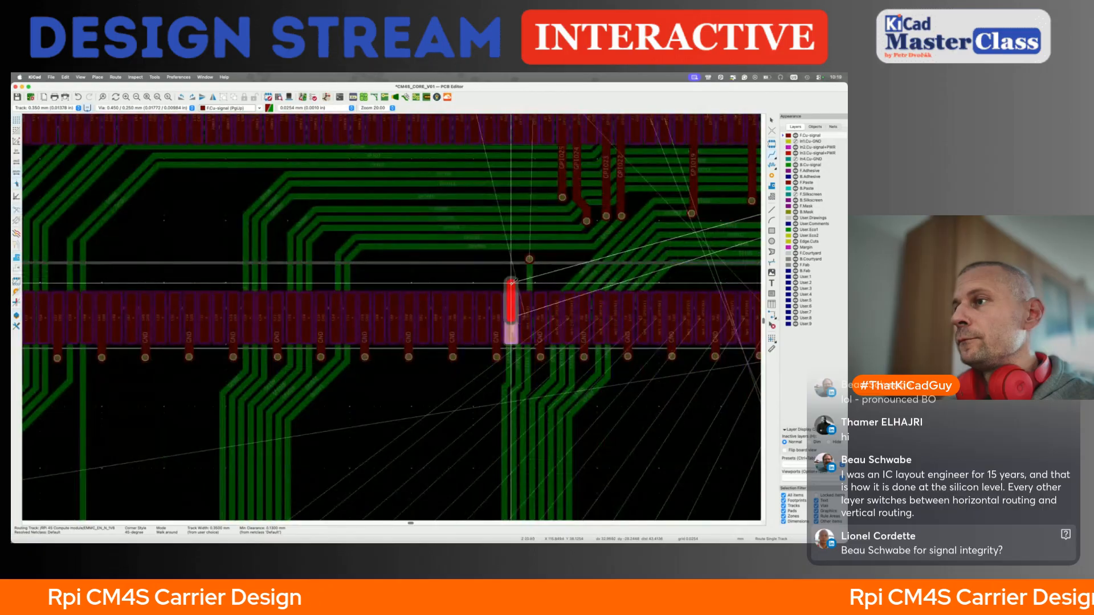
{"action": "scroll", "coordinate": [512, 283], "scroll_direction": "down", "scroll_amount": 4}
{"action": "key", "text": "Escape"}
{"action": "key", "text": "Escape"}
On the bottom signal layer, drag the upper sections of the third GPIO bundle apart, with their bends moved down toward the SODIMM edge
{"action": "scroll", "coordinate": [512, 285], "scroll_direction": "down", "scroll_amount": 3}
{"action": "key", "text": "Page_Down"}
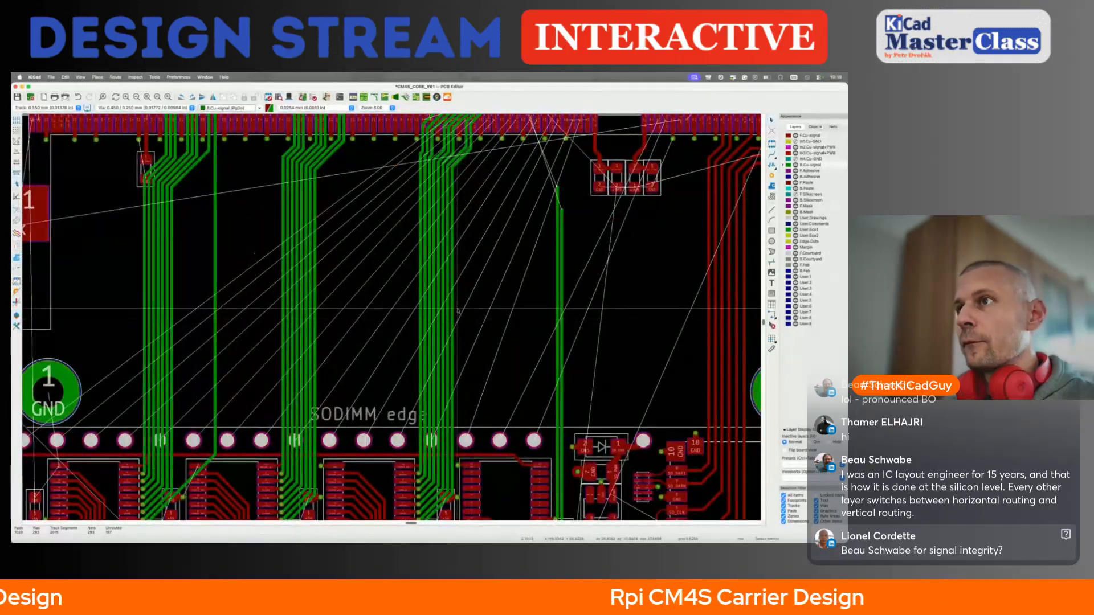
{"action": "left_click_drag", "start_coordinate": [455, 307], "coordinate": [470, 301]}
{"action": "left_click_drag", "start_coordinate": [448, 216], "coordinate": [425, 244]}
{"action": "left_click", "coordinate": [434, 232]}
{"action": "scroll", "coordinate": [383, 292], "scroll_direction": "up", "scroll_amount": 2}
{"action": "scroll", "coordinate": [450, 350], "scroll_direction": "down", "scroll_amount": 3}
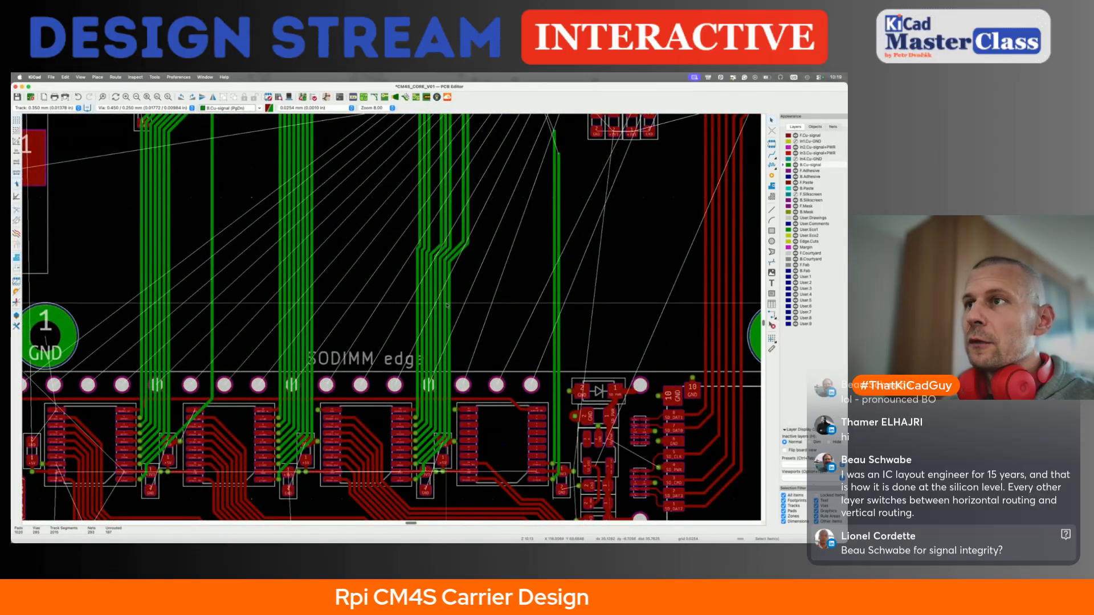
Adjust the remaining tracks of the third GPIO bundle around their bends above the SODIMM edge and check the straightened runs at the lower connector
{"action": "scroll", "coordinate": [434, 307], "scroll_direction": "up", "scroll_amount": 2}
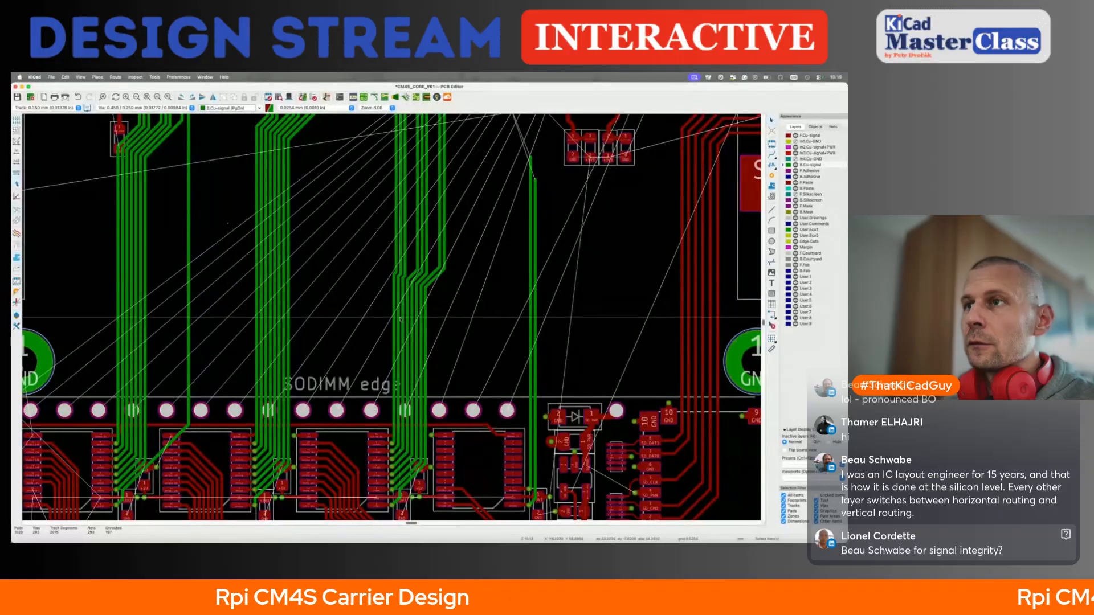
{"action": "scroll", "coordinate": [402, 317], "scroll_direction": "up", "scroll_amount": 3}
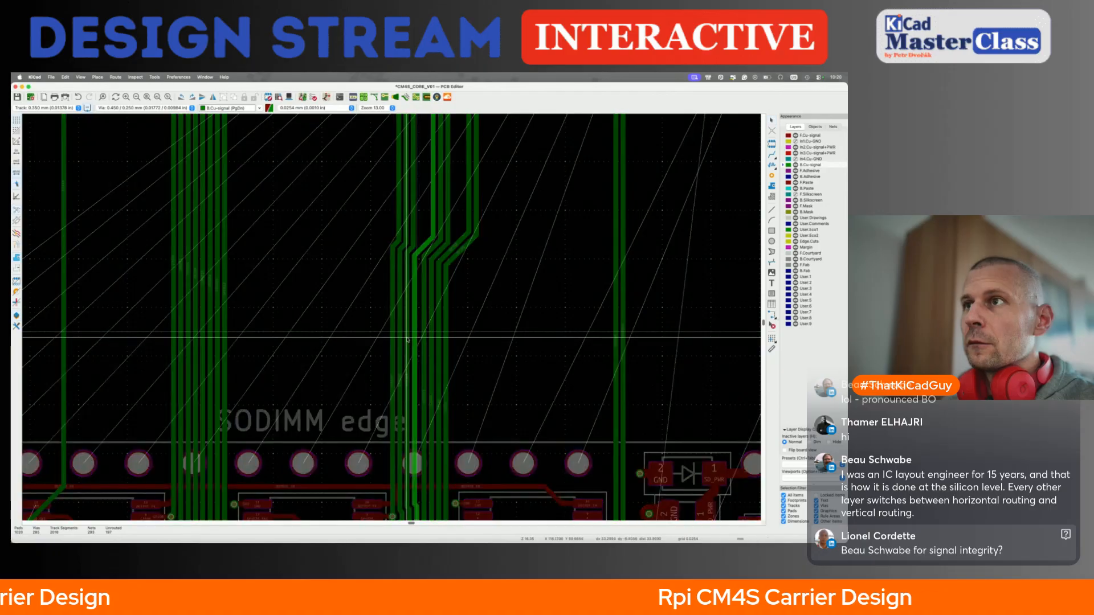
{"action": "scroll", "coordinate": [418, 342], "scroll_direction": "down", "scroll_amount": 3}
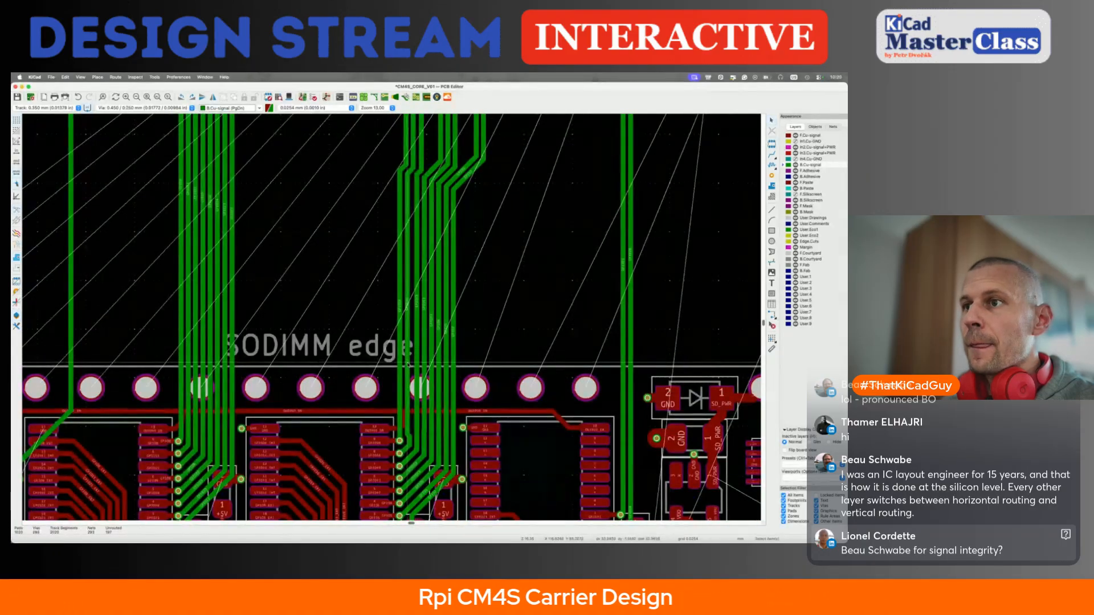
{"action": "scroll", "coordinate": [410, 365], "scroll_direction": "up", "scroll_amount": 5}
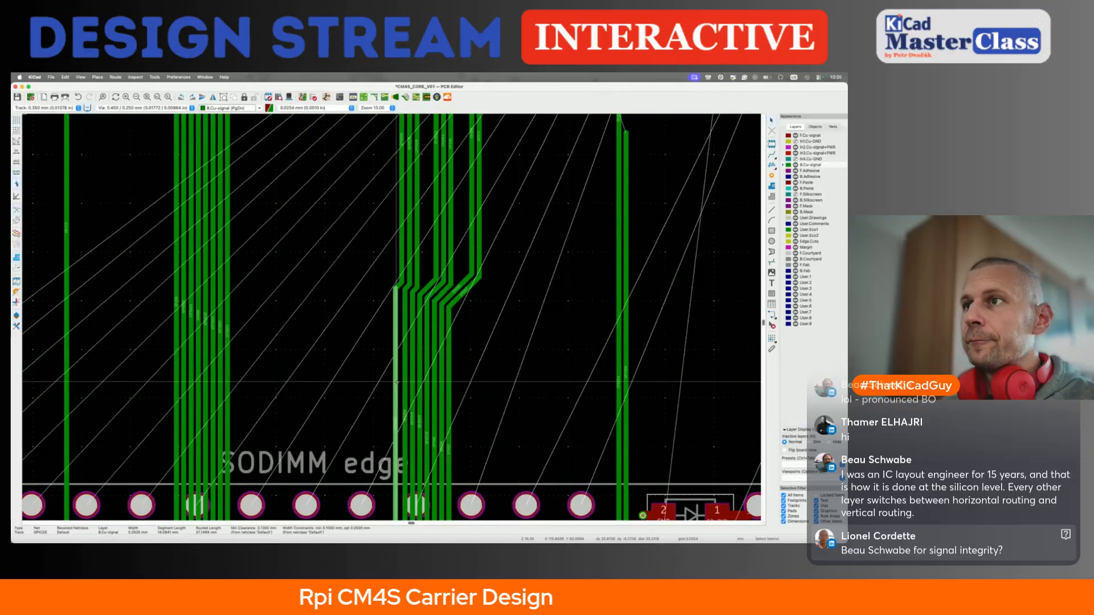
{"action": "scroll", "coordinate": [397, 382], "scroll_direction": "up", "scroll_amount": 10}
{"action": "scroll", "coordinate": [385, 213], "scroll_direction": "up", "scroll_amount": 5}
{"action": "scroll", "coordinate": [491, 262], "scroll_direction": "down", "scroll_amount": 5}
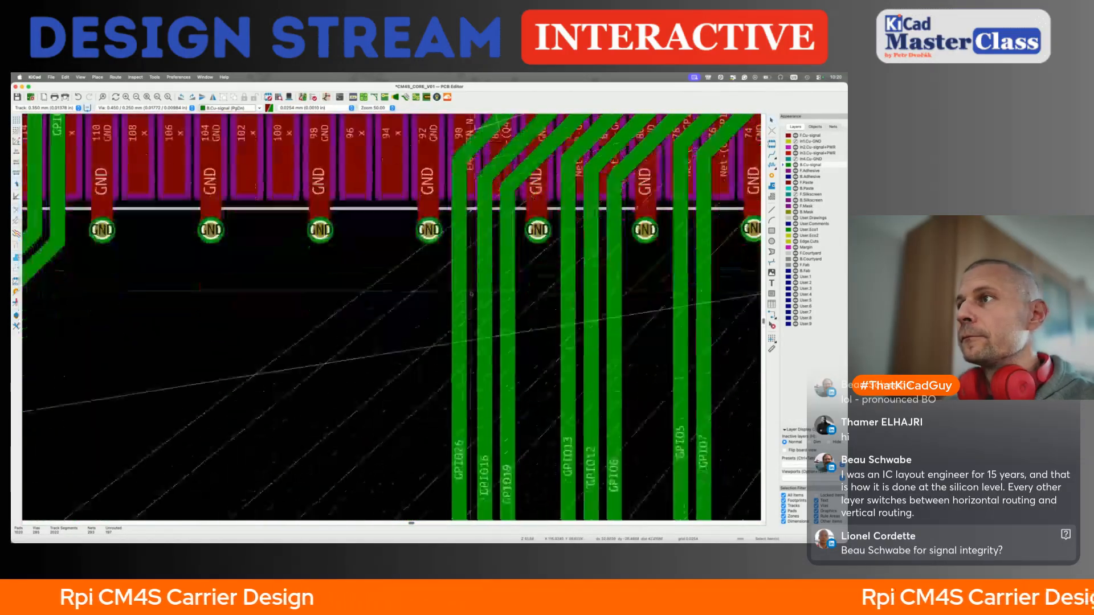
Try to shift the GPIO26, GPIO16 and GPIO19 tracks toward GPIO13 below the lower connector, and undo the shifts
{"action": "left_click", "coordinate": [510, 299]}
{"action": "mouse_move", "coordinate": [510, 298]}
{"action": "left_mouse_down"}
{"action": "mouse_move", "coordinate": [554, 302]}
{"action": "mouse_move", "coordinate": [487, 303]}
{"action": "mouse_move", "coordinate": [524, 312]}
{"action": "left_mouse_up"}
{"action": "left_click_drag", "start_coordinate": [460, 321], "coordinate": [526, 318]}
{"action": "scroll", "coordinate": [528, 319], "scroll_direction": "up", "scroll_amount": 3}
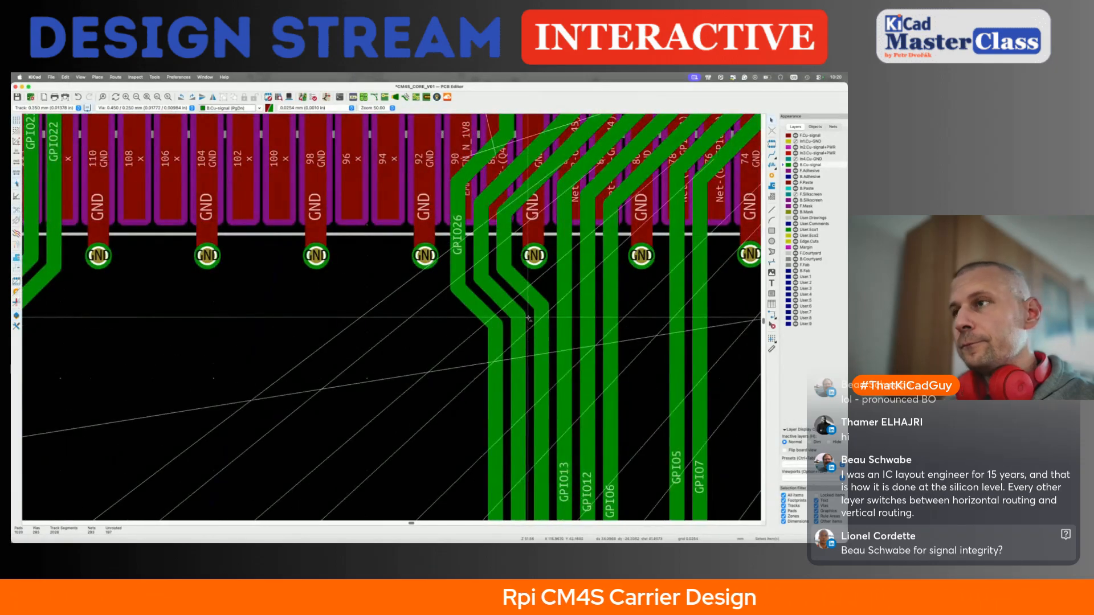
{"action": "key", "text": "ctrl+z"}
{"action": "key", "text": "ctrl+z"}
{"action": "key", "text": "ctrl+z"}
{"action": "scroll", "coordinate": [494, 250], "scroll_direction": "up", "scroll_amount": 1}
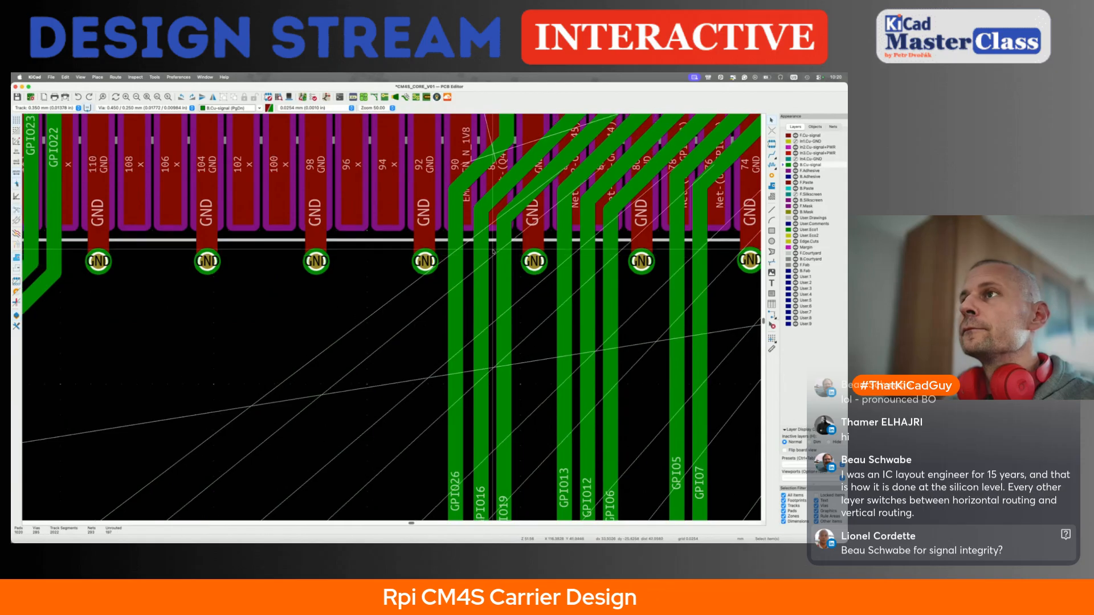
Route the EMMC_EN_N_1V8 pad of the lower connector on F.Cu-signal to a new via below the GND via row and save the board
{"action": "key", "text": "x"}
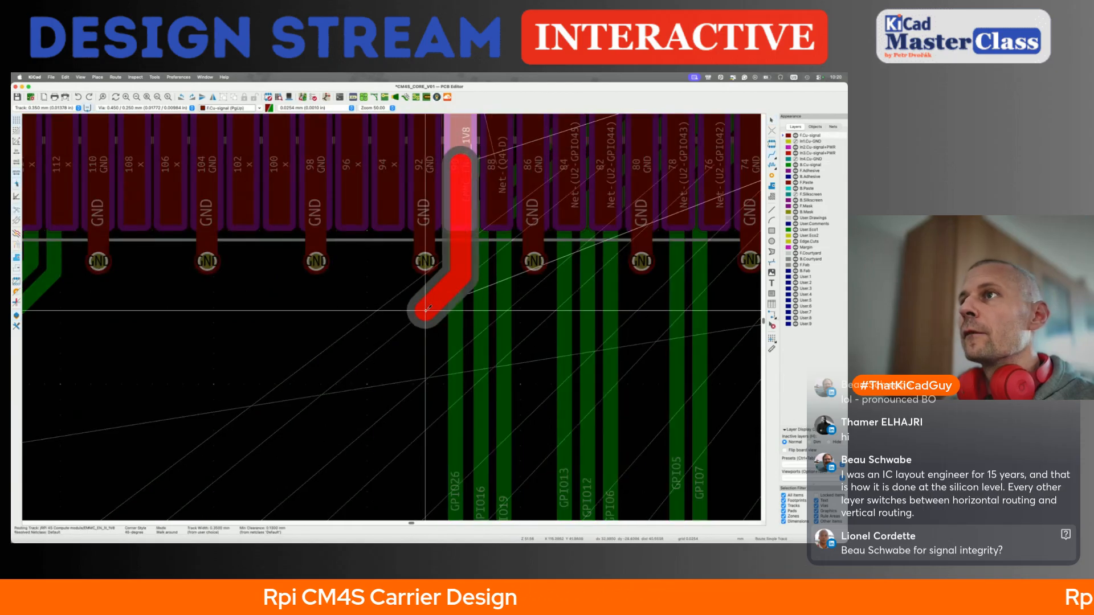
{"action": "key", "text": "v"}
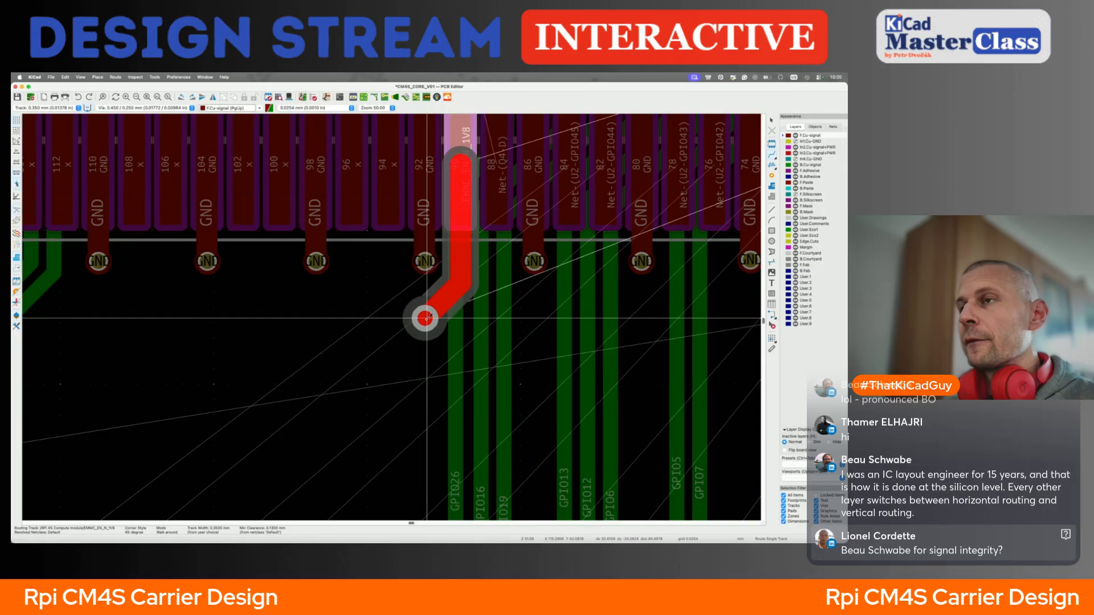
{"action": "left_click", "coordinate": [426, 318]}
{"action": "key", "text": "Escape"}
{"action": "key", "text": "Escape"}
{"action": "key", "text": "super+s"}
On F.Cu-signal, route GPIO45, GPIO44 and GPIO43 from their lower connector pads diagonally across the green bundle, ending in staggered horizontal runs
{"action": "scroll", "coordinate": [422, 344], "scroll_direction": "down", "scroll_amount": 4}
{"action": "middle_click_drag", "start_coordinate": [502, 344], "coordinate": [407, 355]}
{"action": "key", "text": "Page_Up"}
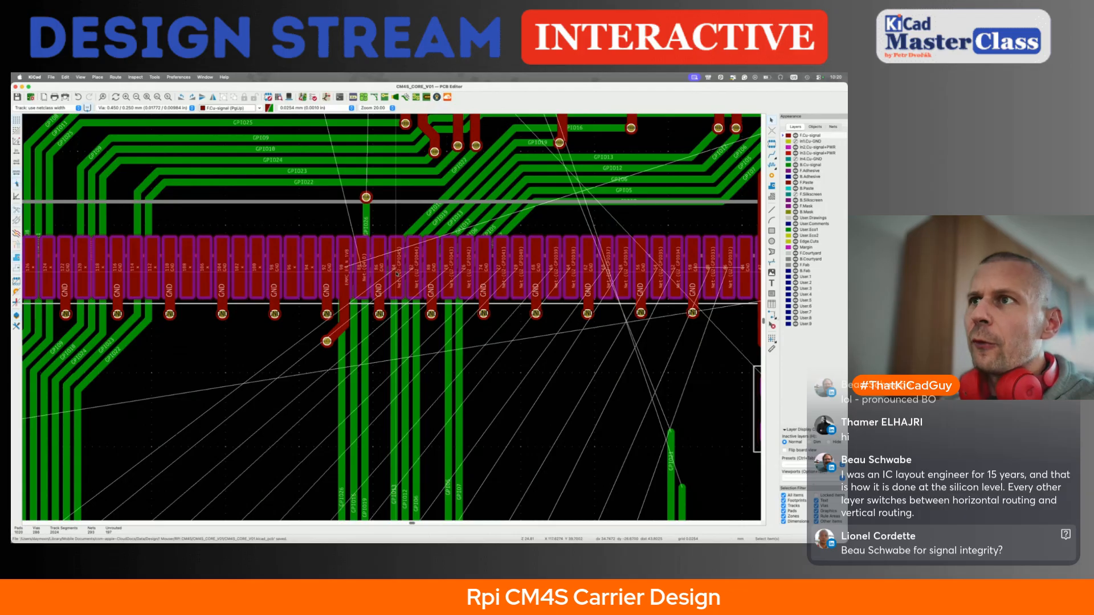
{"action": "key", "text": "x"}
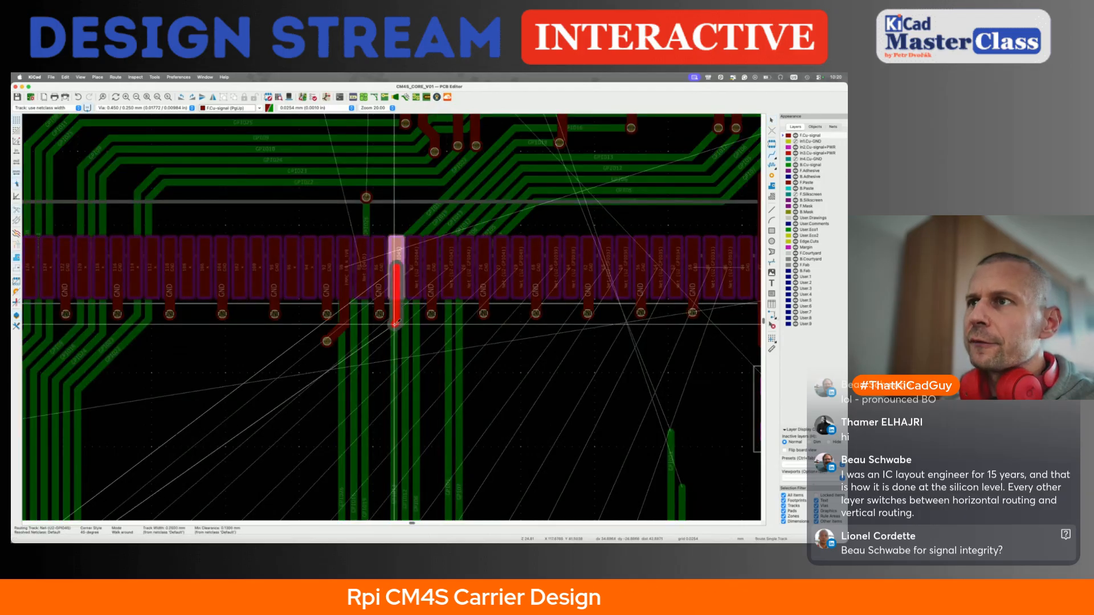
{"action": "scroll", "coordinate": [395, 323], "scroll_direction": "down", "scroll_amount": 3}
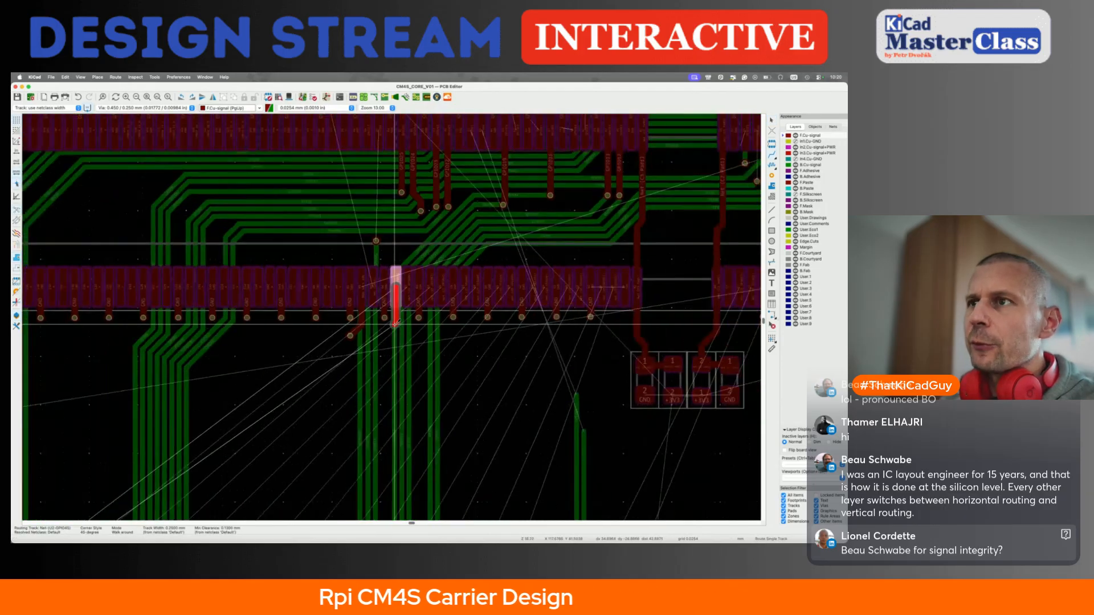
{"action": "double_click", "coordinate": [309, 353]}
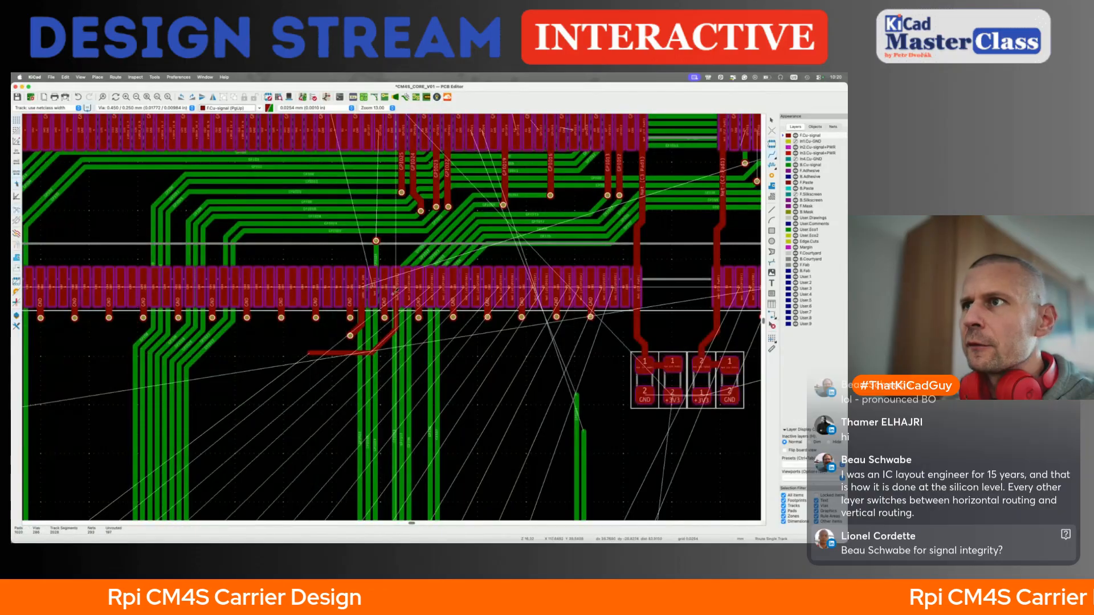
{"action": "left_click", "coordinate": [408, 278]}
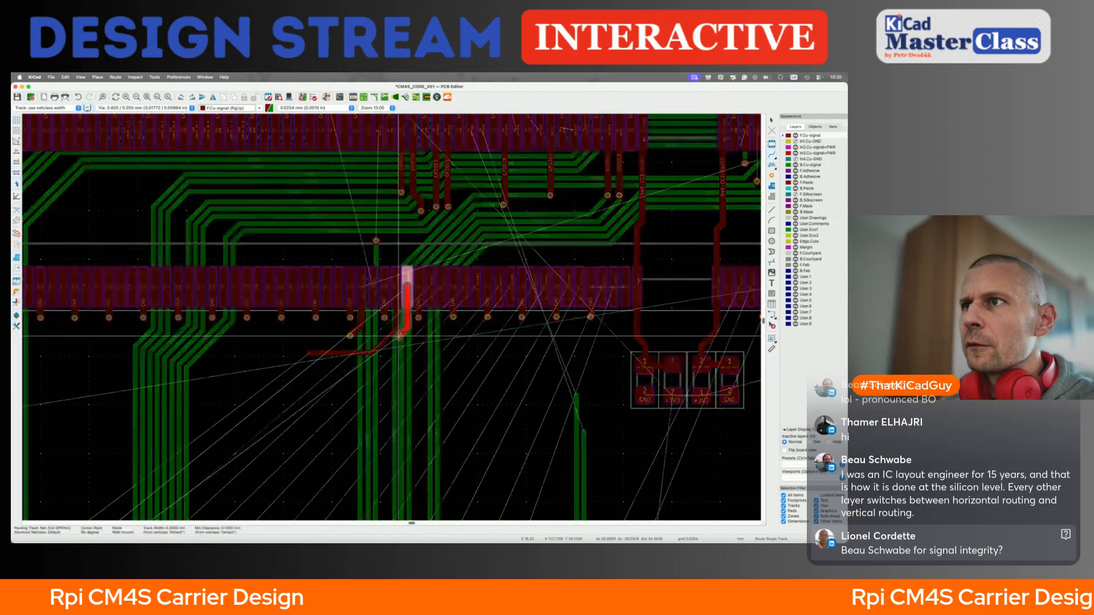
{"action": "double_click", "coordinate": [324, 363]}
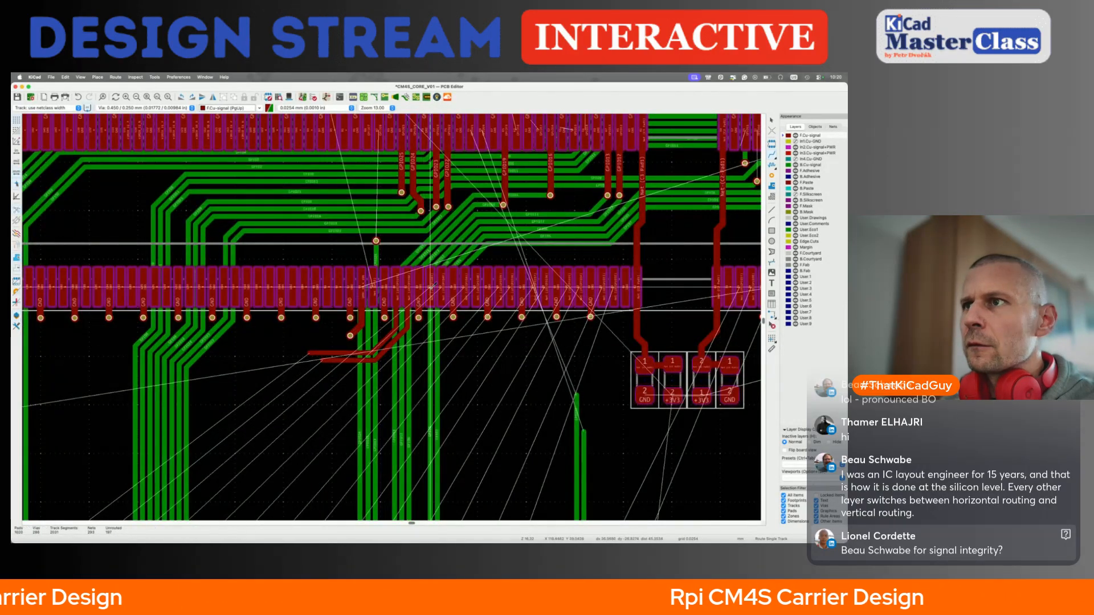
{"action": "left_click", "coordinate": [431, 285]}
{"action": "double_click", "coordinate": [332, 367]}
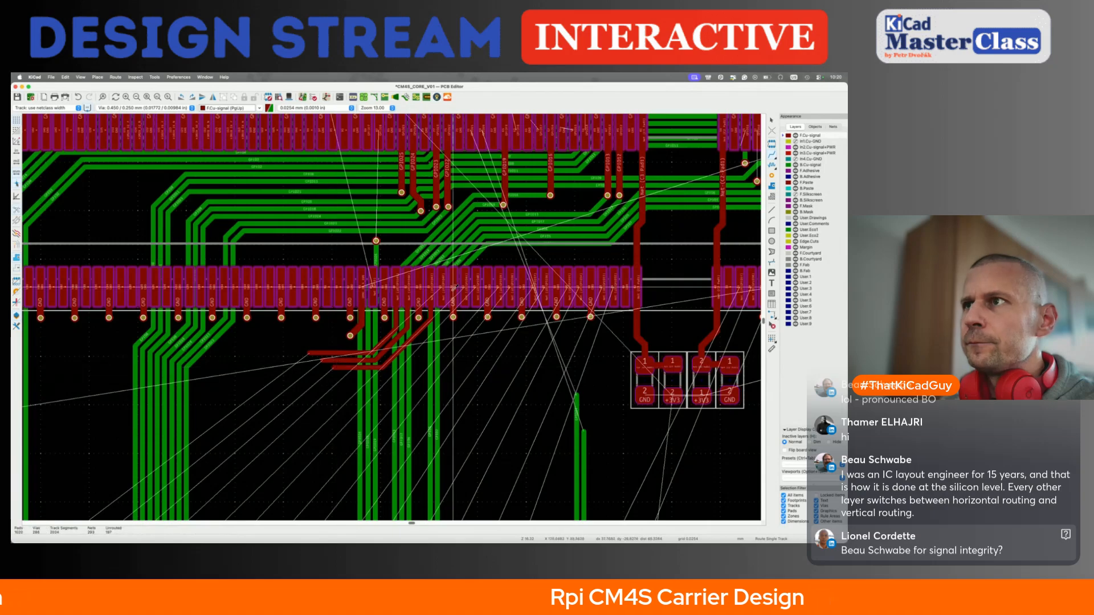
Route GPIO42, GPIO41 and GPIO40 from the lower connector on the front layer, parallel to and below the GPIO43 track
{"action": "left_click", "coordinate": [442, 285]}
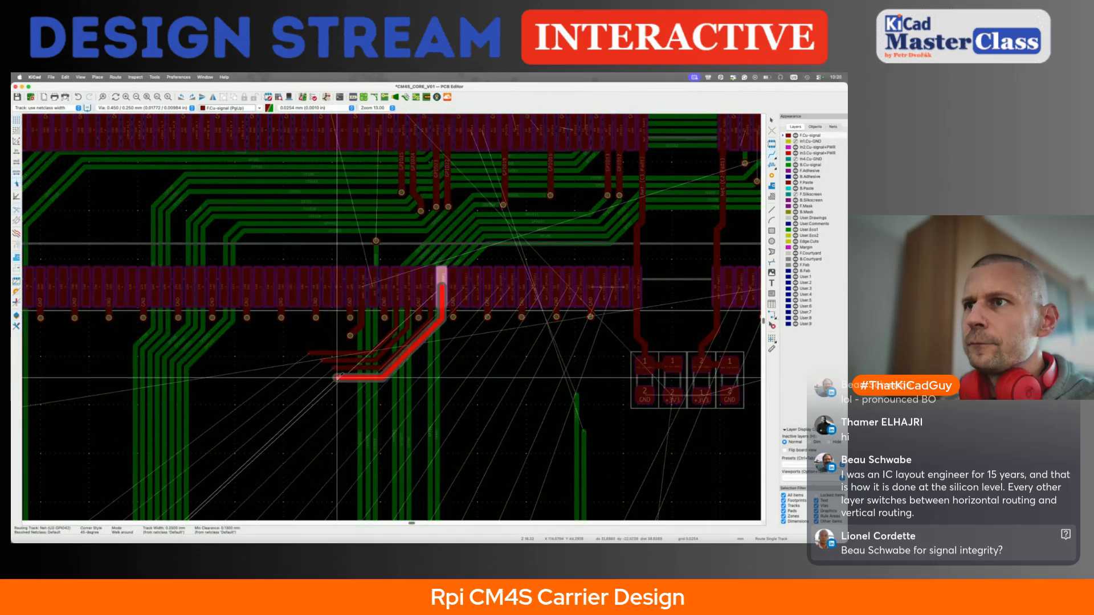
{"action": "double_click", "coordinate": [340, 374]}
{"action": "left_click", "coordinate": [464, 278]}
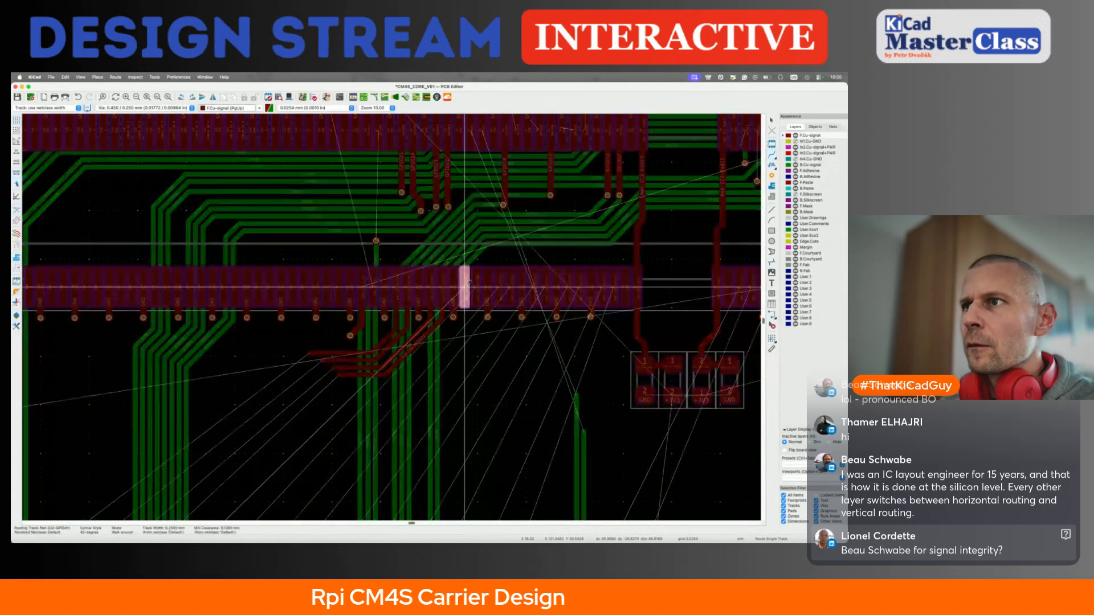
{"action": "double_click", "coordinate": [350, 382]}
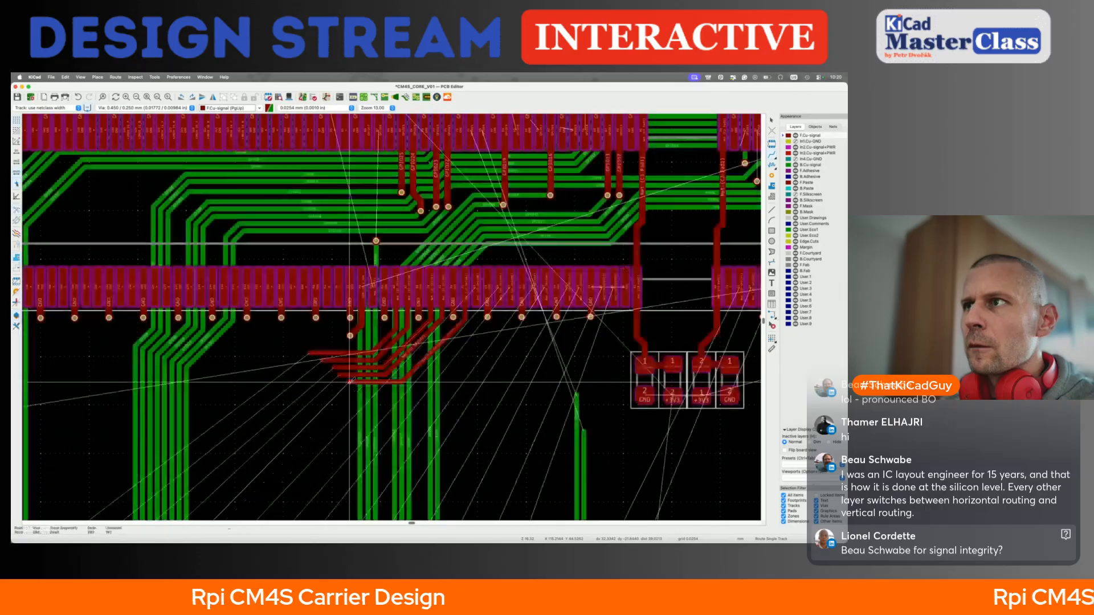
{"action": "left_click", "coordinate": [476, 278]}
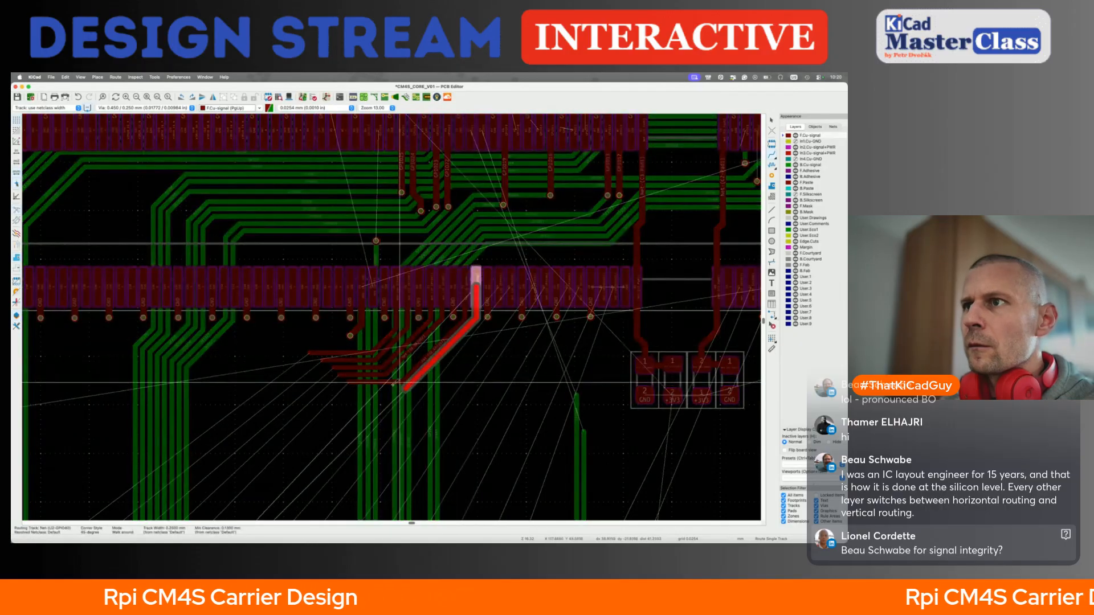
{"action": "double_click", "coordinate": [365, 389]}
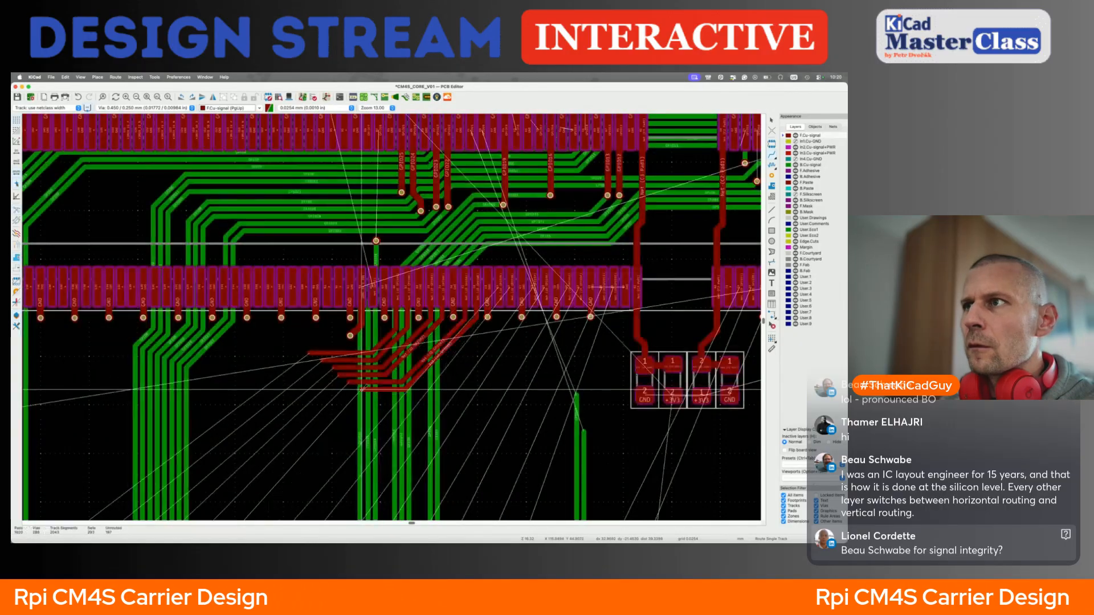
Shift the diagonal sections of the newly routed front-layer fan-out tracks, including GPIO42, to even out their spacing
{"action": "key", "text": "d"}
{"action": "left_click", "coordinate": [428, 370]}
{"action": "scroll", "coordinate": [413, 356], "scroll_direction": "up", "scroll_amount": 3}
{"action": "left_click", "coordinate": [409, 352]}
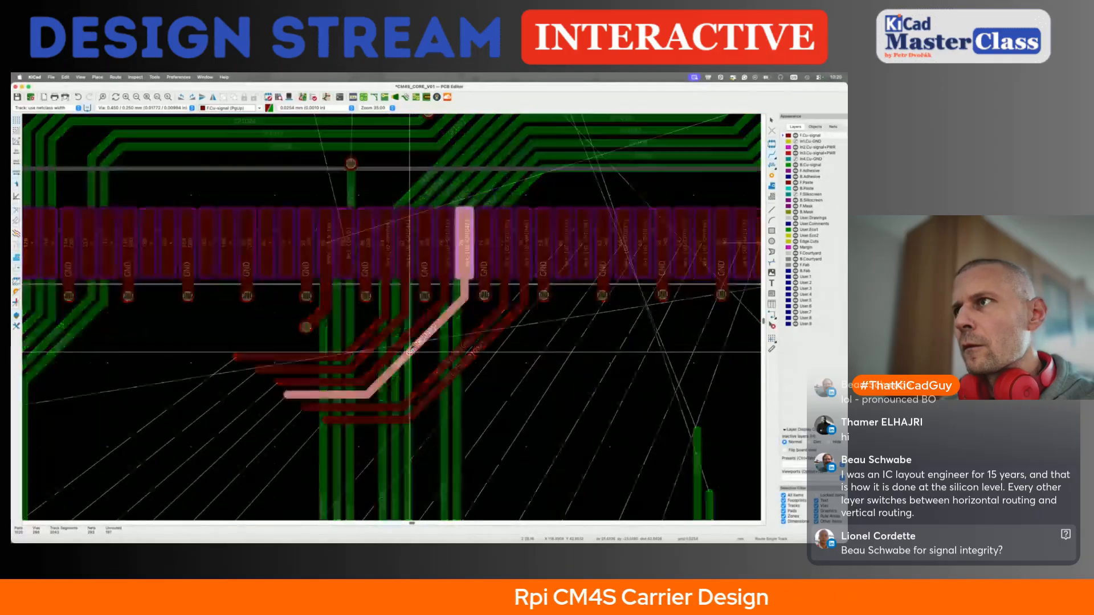
{"action": "left_click", "coordinate": [412, 356]}
{"action": "key", "text": "d"}
{"action": "left_click", "coordinate": [396, 356]}
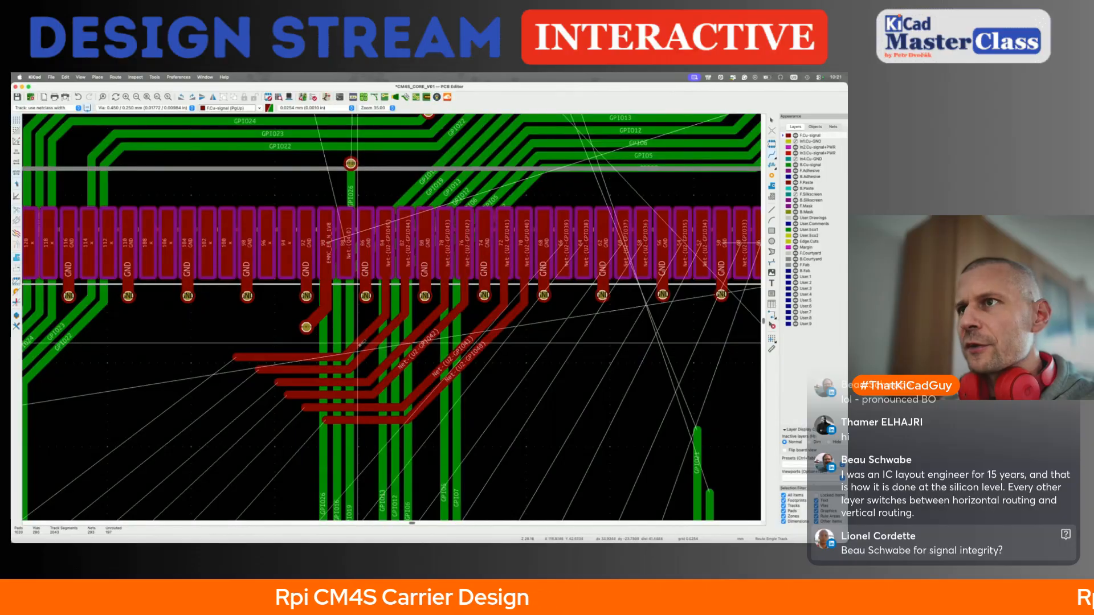
Adjust the diagonal section of the front-layer GPIO44 track beside its neighbours below the lower connector and save the board
{"action": "left_click", "coordinate": [358, 342]}
{"action": "left_click", "coordinate": [355, 339]}
{"action": "left_click", "coordinate": [365, 337]}
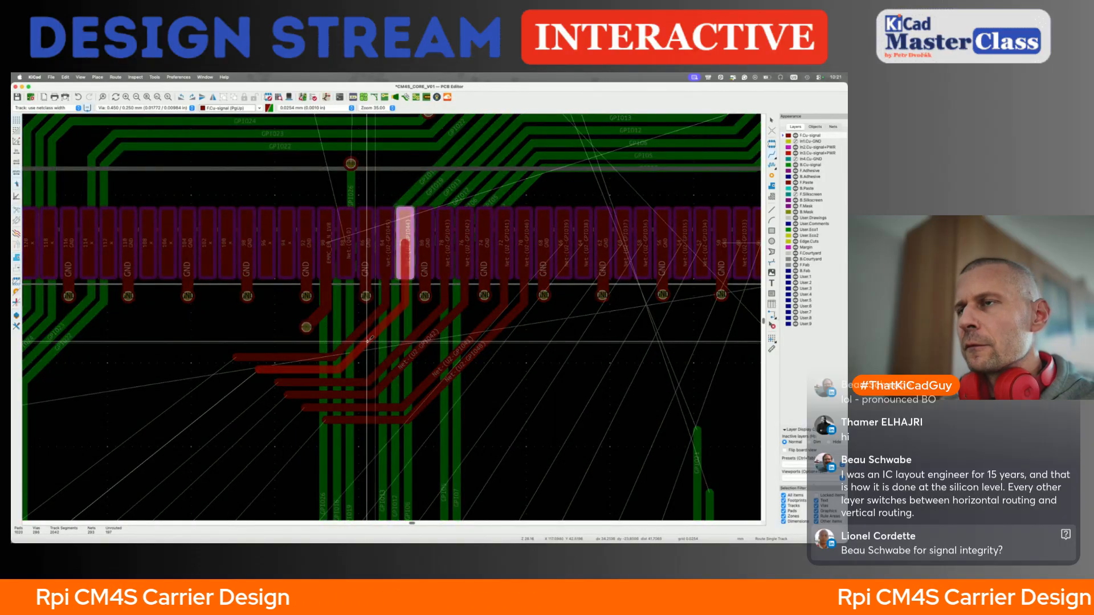
{"action": "left_click", "coordinate": [367, 342]}
{"action": "key", "text": "d"}
{"action": "left_click", "coordinate": [363, 344]}
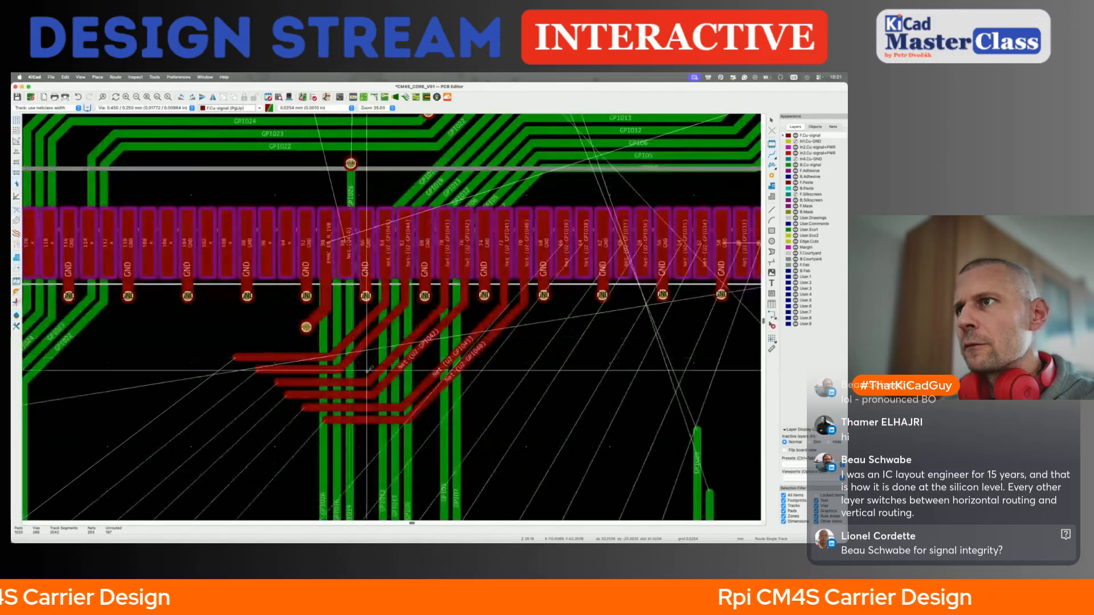
{"action": "key", "text": "Escape"}
{"action": "key", "text": "d"}
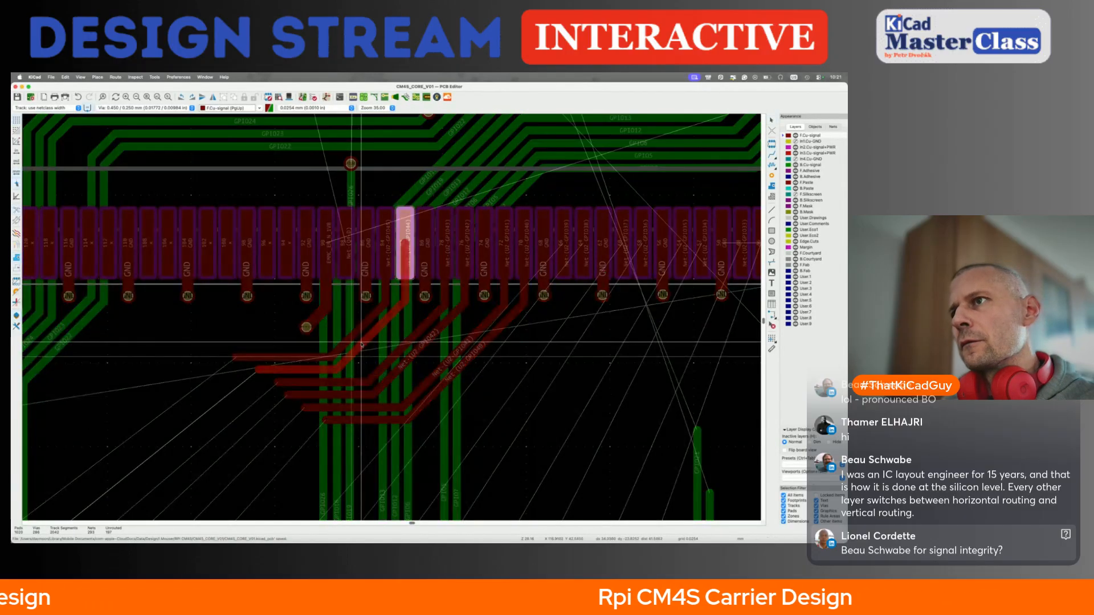
{"action": "left_click", "coordinate": [362, 345]}
Route GPIO39 and GPIO38 from their lower connector pads on the front layer, continuing the staggered fan-out below GPIO40
{"action": "scroll", "coordinate": [362, 344], "scroll_direction": "right", "scroll_amount": 5}
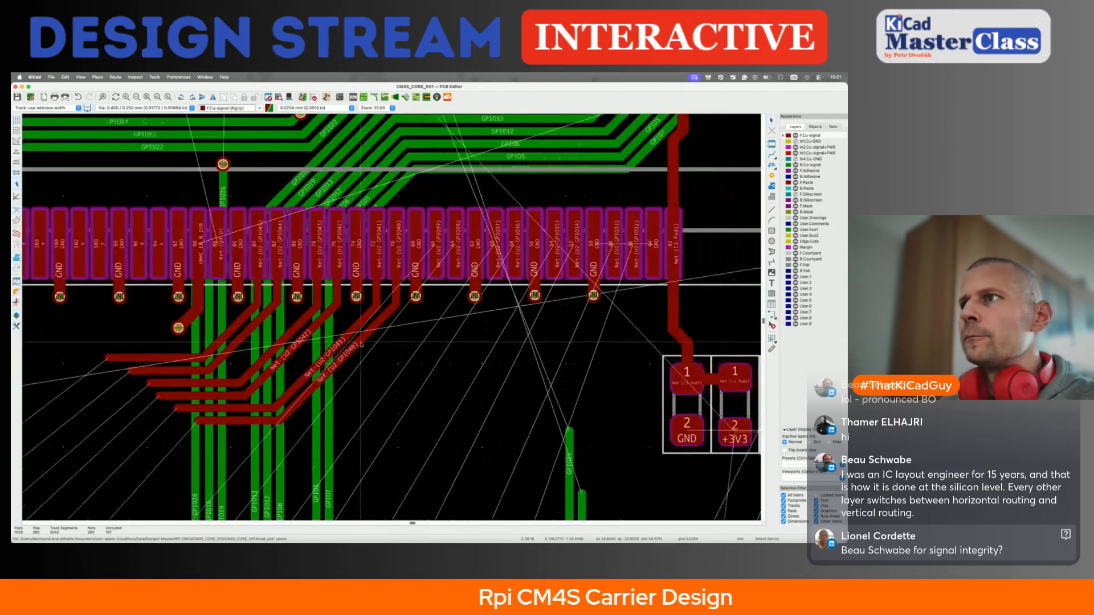
{"action": "key", "text": "x"}
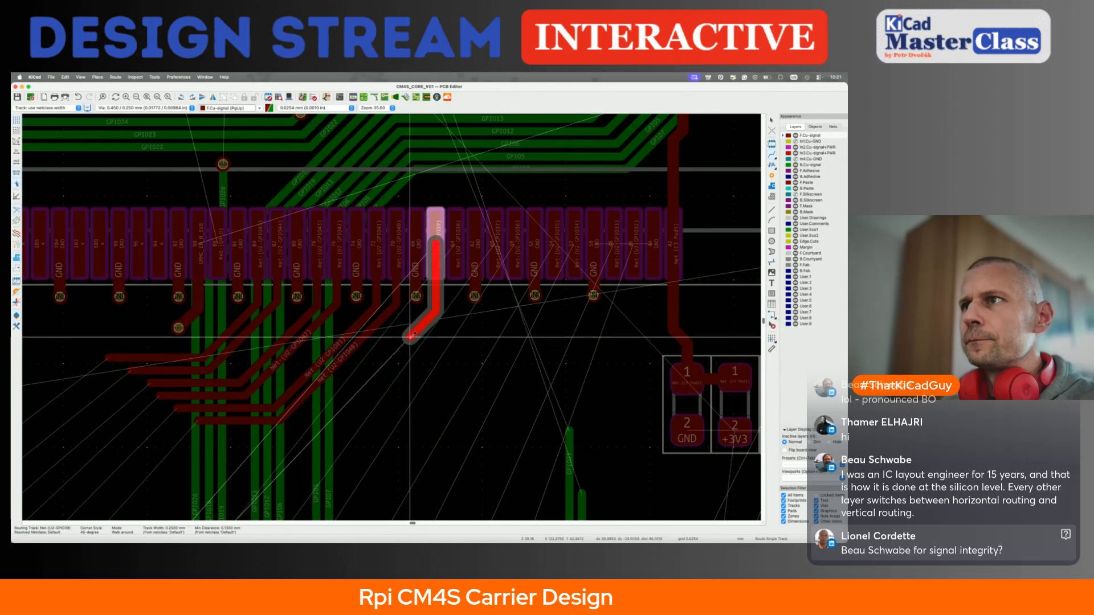
{"action": "double_click", "coordinate": [212, 434]}
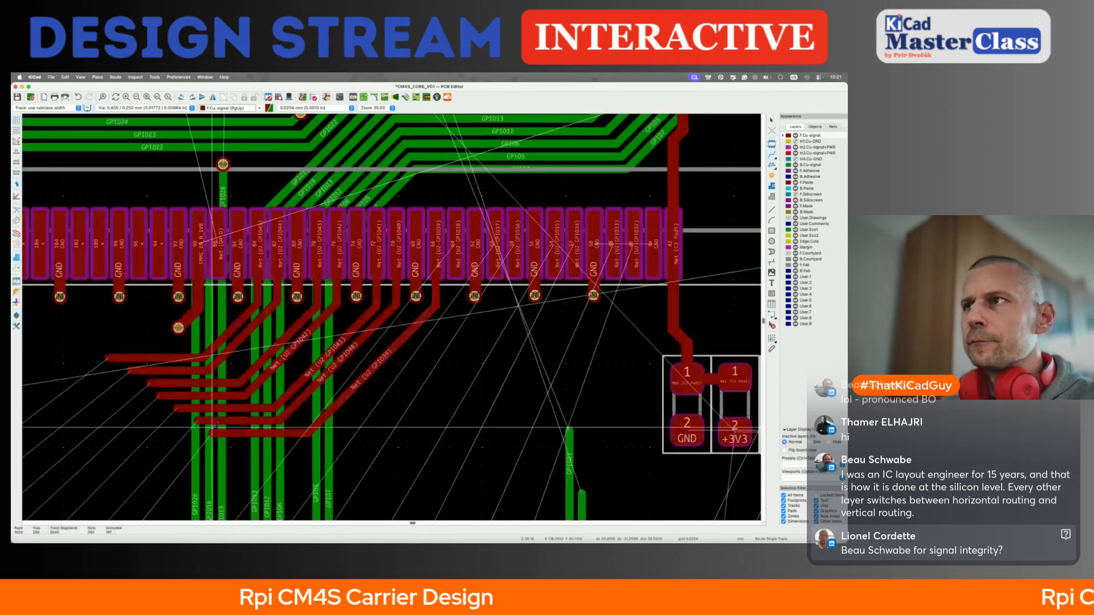
{"action": "key", "text": "x"}
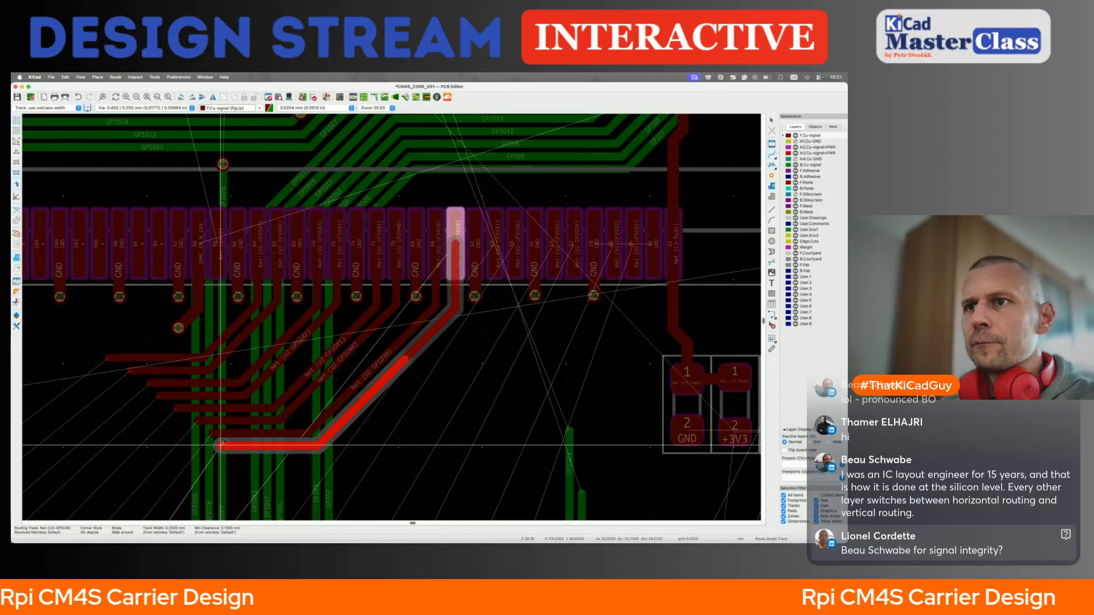
{"action": "double_click", "coordinate": [221, 441]}
Add the GPIO37 and GPIO36 front-layer tracks to the fan-out, with diagonals and horizontal ends parallel to GPIO38
{"action": "left_click", "coordinate": [495, 265]}
{"action": "scroll", "coordinate": [495, 265], "scroll_direction": "down", "scroll_amount": 5}
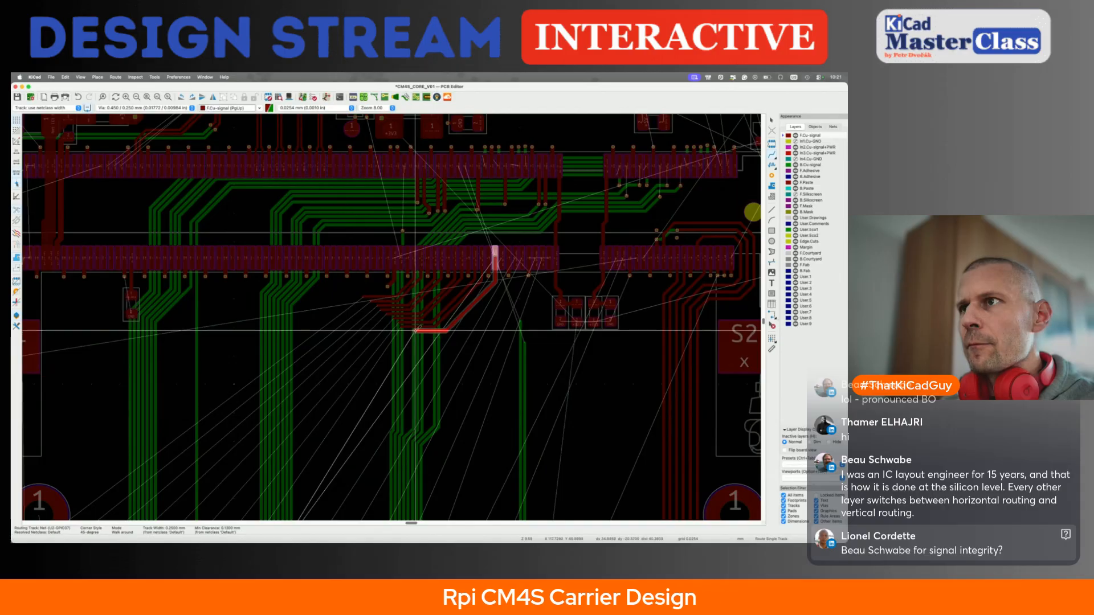
{"action": "double_click", "coordinate": [416, 331]}
{"action": "left_click", "coordinate": [501, 262]}
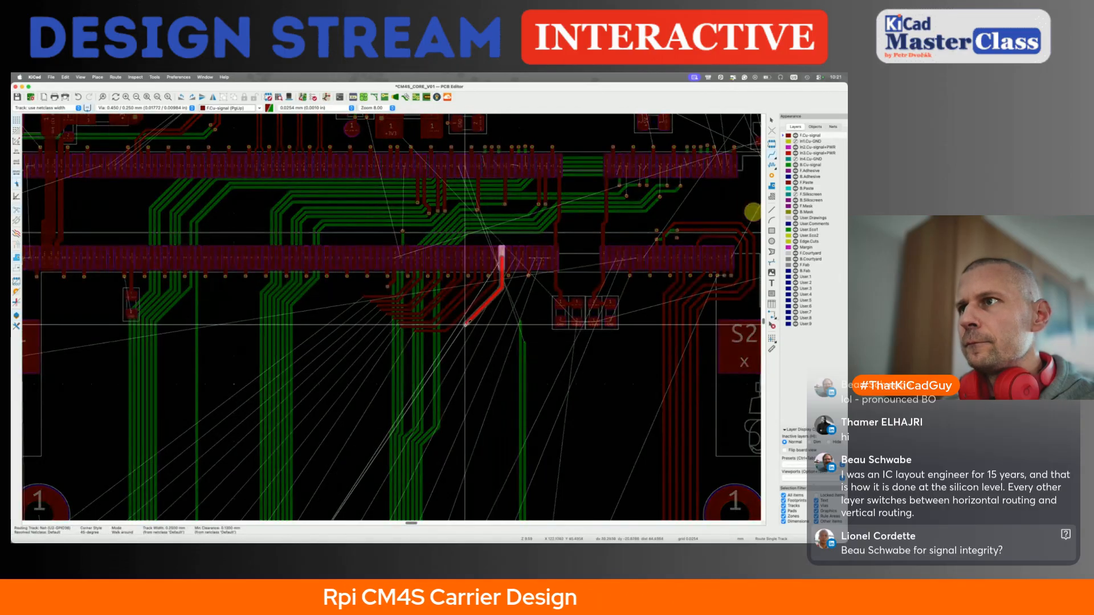
{"action": "key", "text": "Escape"}
{"action": "key", "text": "Escape"}
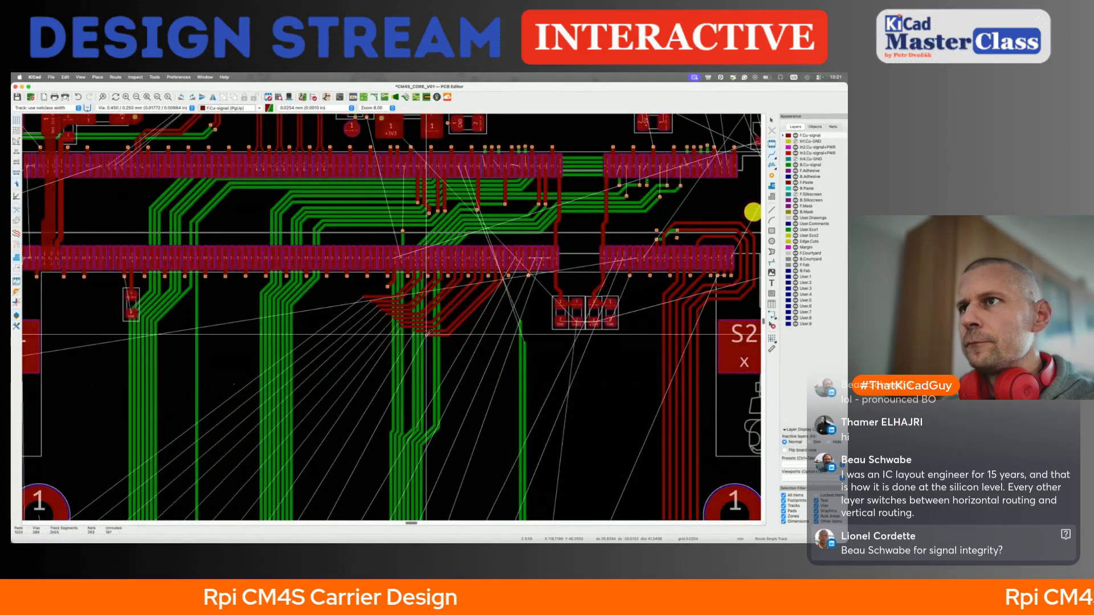
Route GPIO35 and GPIO34 from the lower connector on the front layer as the lowest tracks of the fan-out, following their ratsnest direction
{"action": "scroll", "coordinate": [426, 335], "scroll_direction": "down", "scroll_amount": 5}
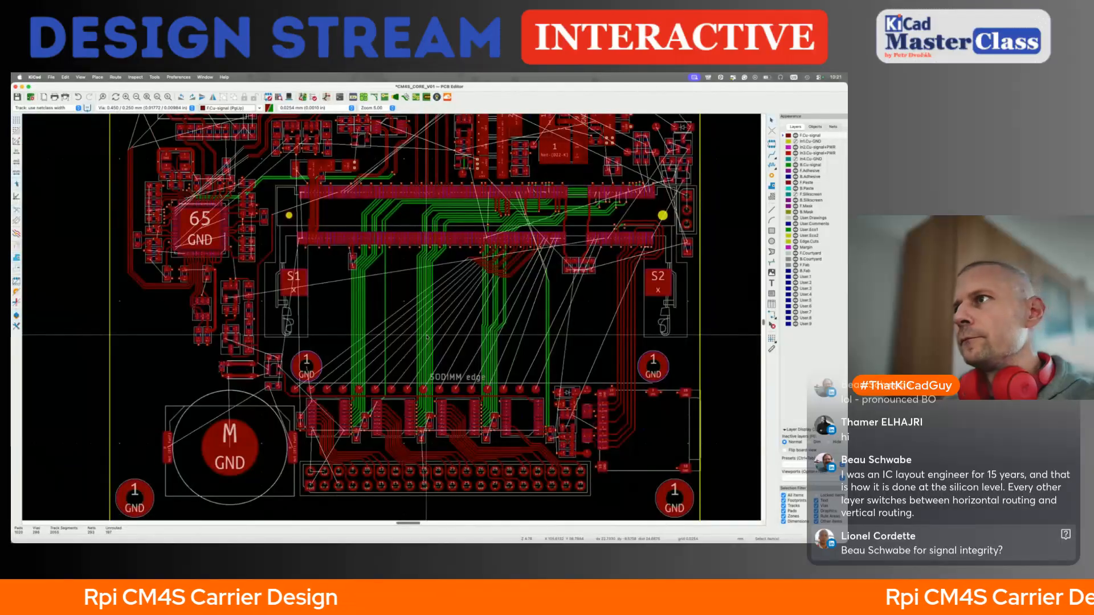
{"action": "scroll", "coordinate": [535, 217], "scroll_direction": "up", "scroll_amount": 5}
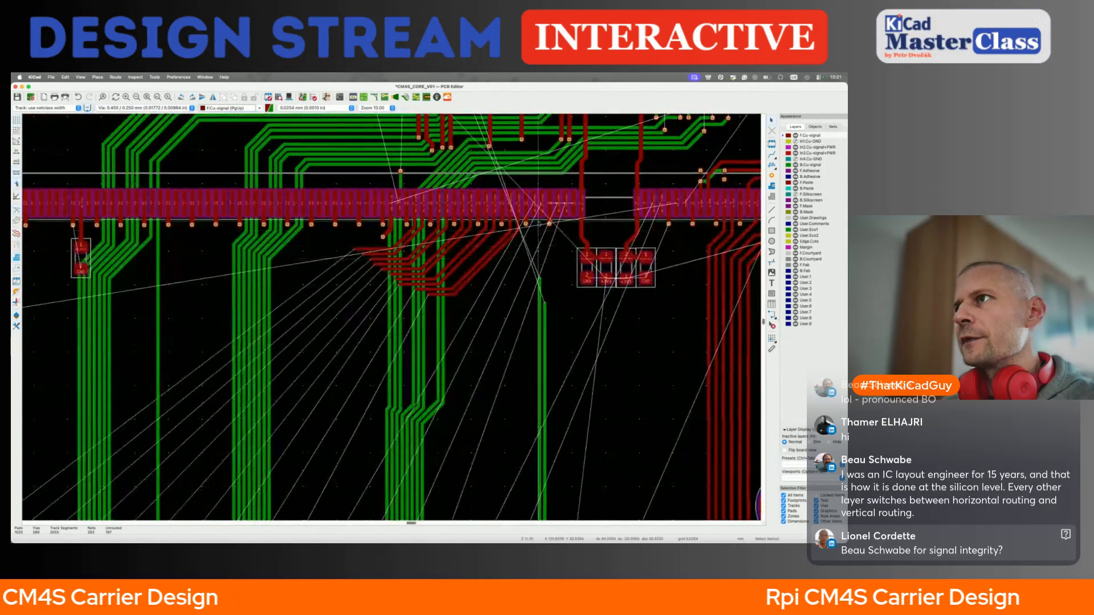
{"action": "key", "text": "x"}
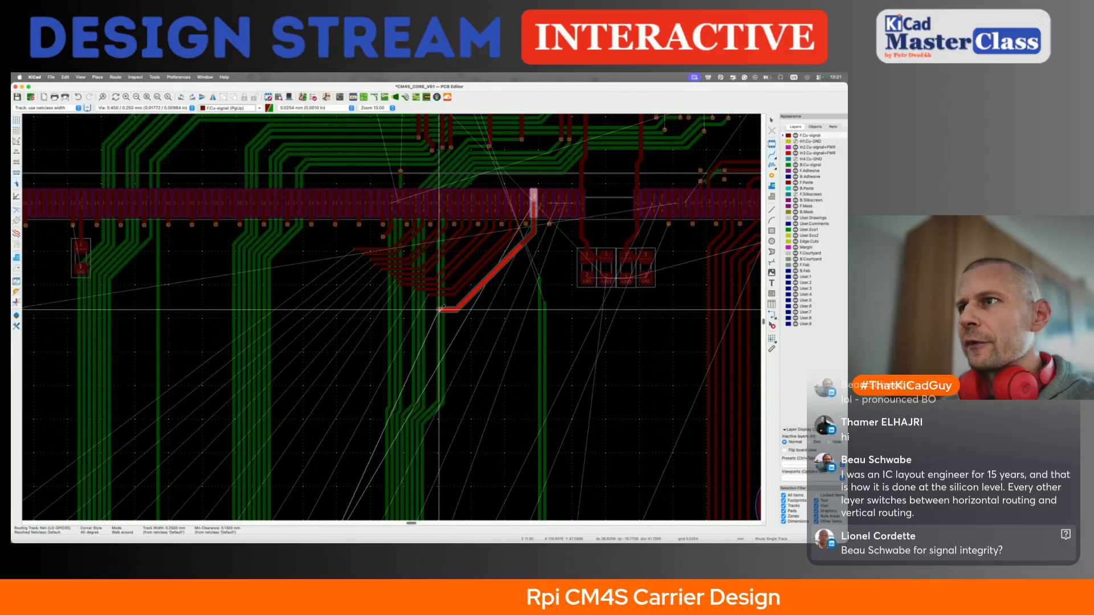
{"action": "scroll", "coordinate": [439, 309], "scroll_direction": "down", "scroll_amount": 5}
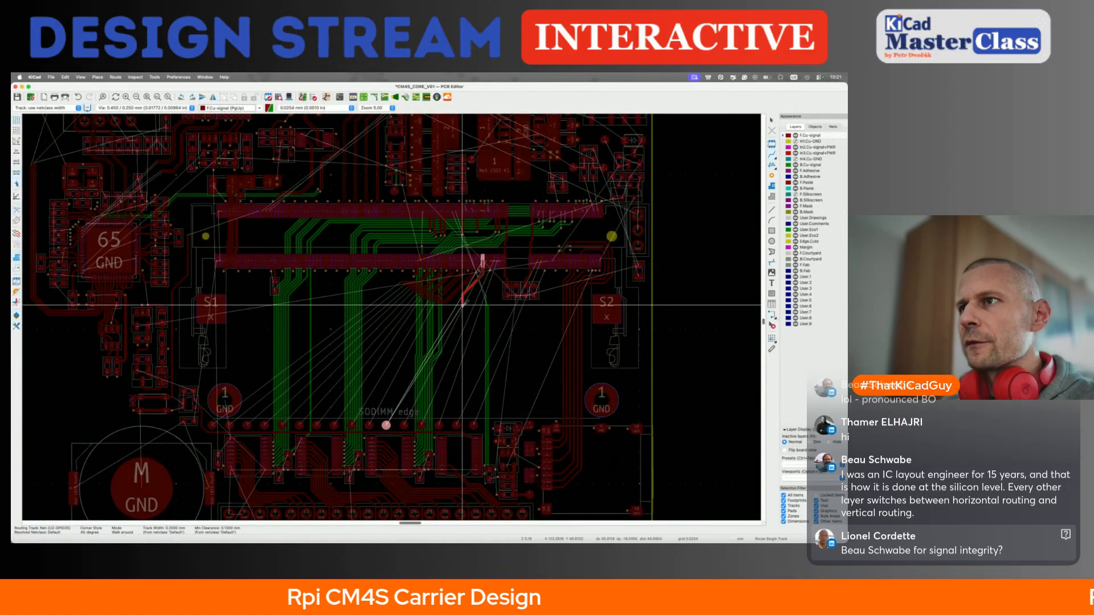
{"action": "scroll", "coordinate": [443, 306], "scroll_direction": "up", "scroll_amount": 5}
{"action": "left_click", "coordinate": [431, 303]}
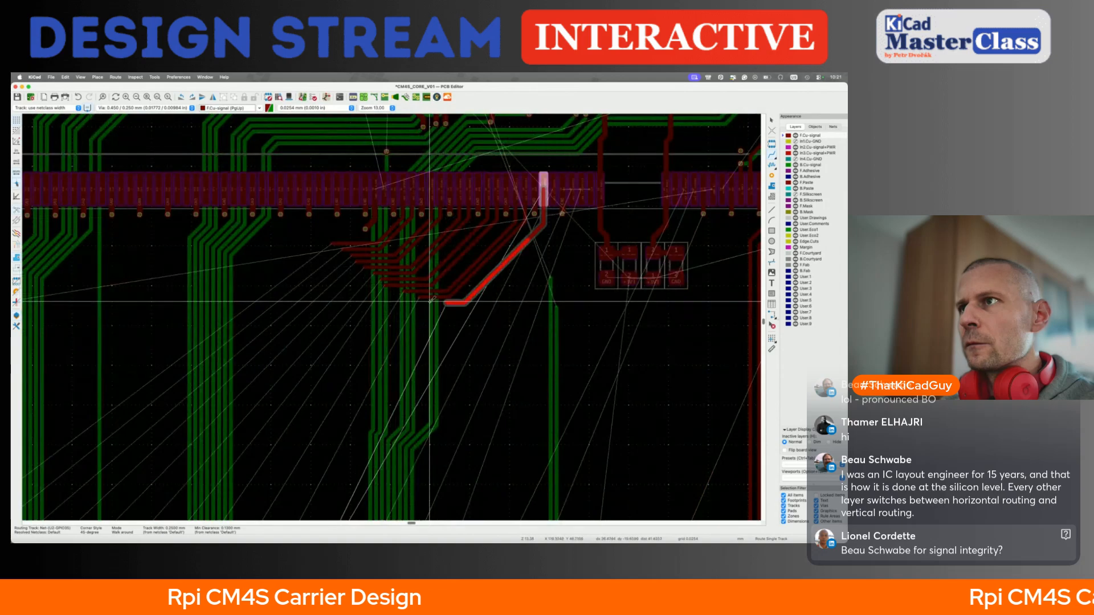
{"action": "key", "text": "Escape"}
{"action": "left_click", "coordinate": [553, 181]}
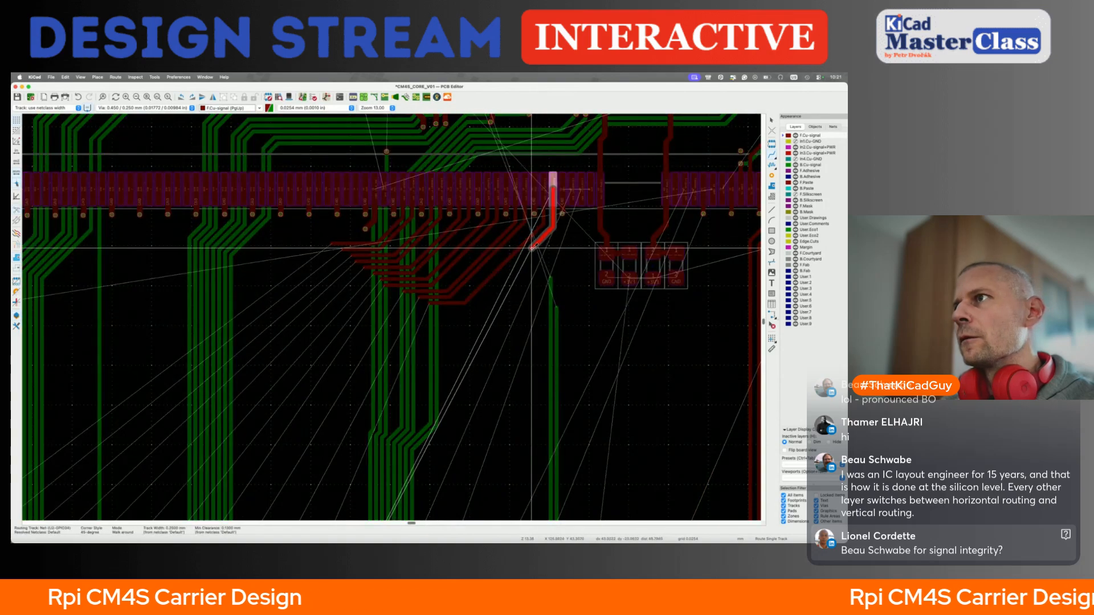
{"action": "left_click", "coordinate": [478, 301]}
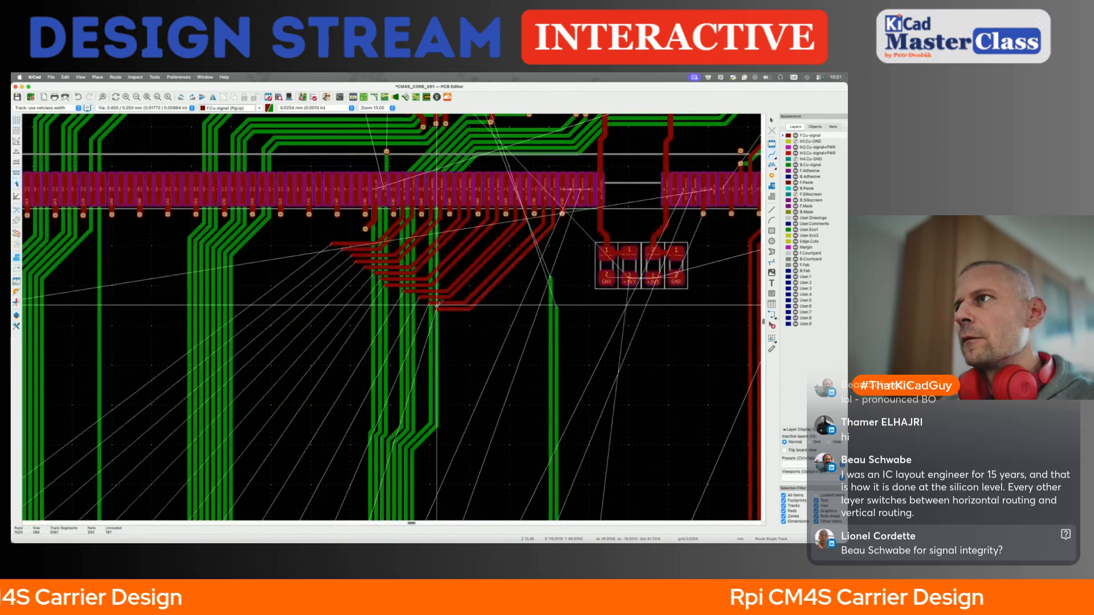
Route the next lower connector pads on the front layer as the lowest diagonal tracks of the fan-out
{"action": "key", "text": "d"}
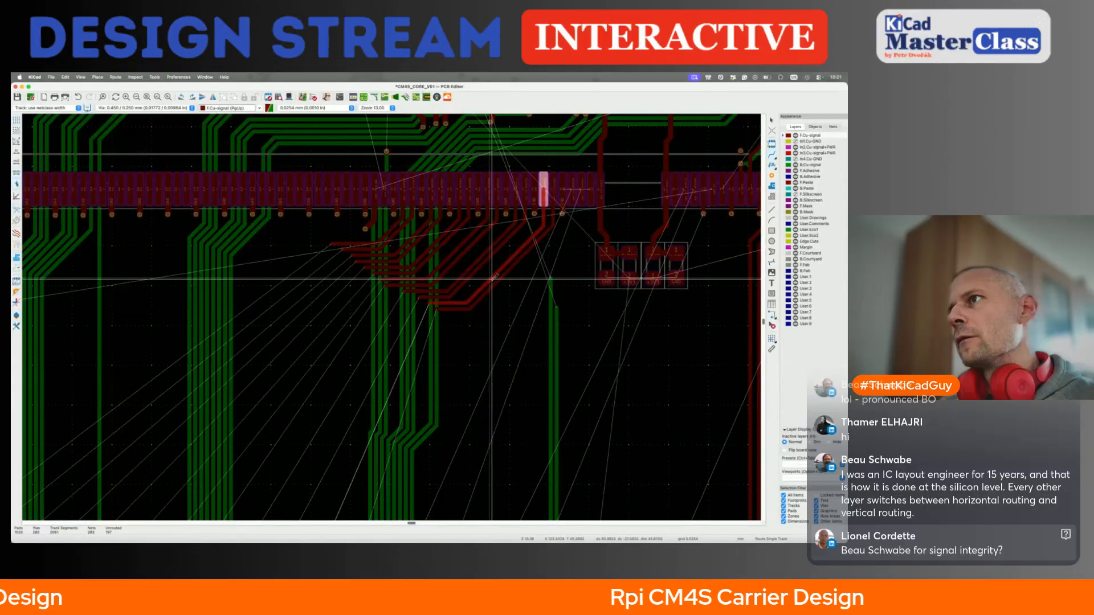
{"action": "left_click", "coordinate": [571, 185]}
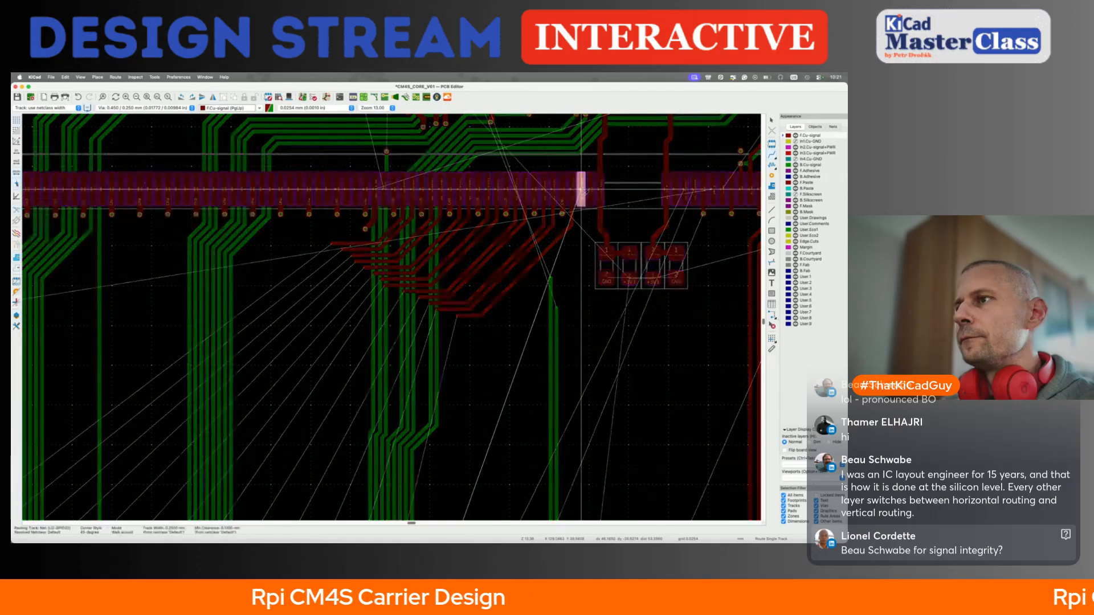
{"action": "left_click", "coordinate": [466, 309]}
{"action": "scroll", "coordinate": [466, 308], "scroll_direction": "down", "scroll_amount": 5}
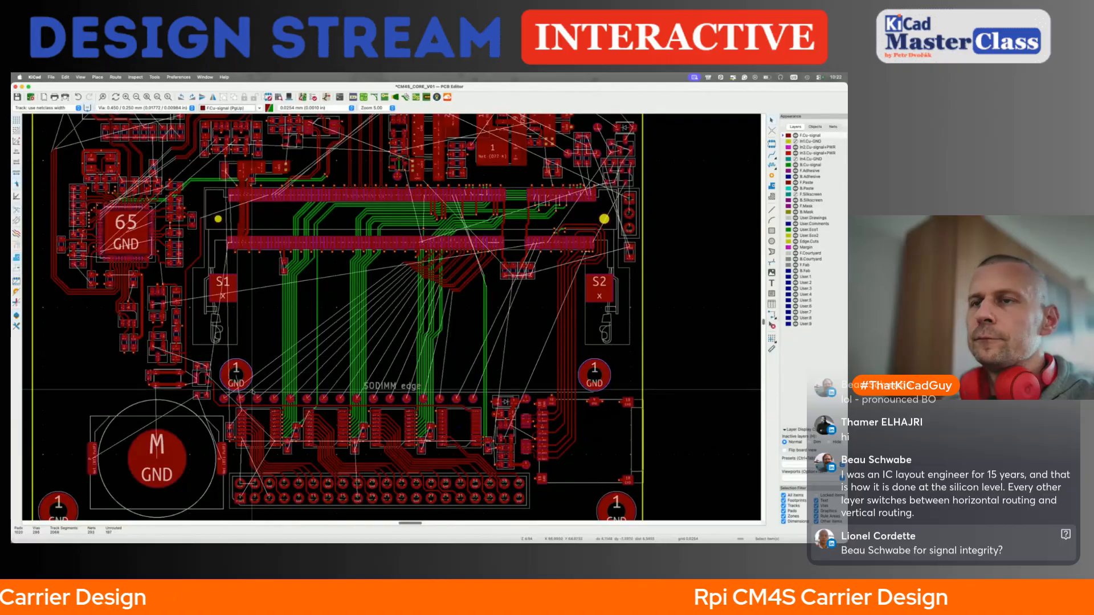
Start the GPIO45 track on the front layer from the first test pad, bending it around the GND mounting hole
{"action": "scroll", "coordinate": [187, 396], "scroll_direction": "up", "scroll_amount": 5}
{"action": "scroll", "coordinate": [330, 402], "scroll_direction": "up", "scroll_amount": 2}
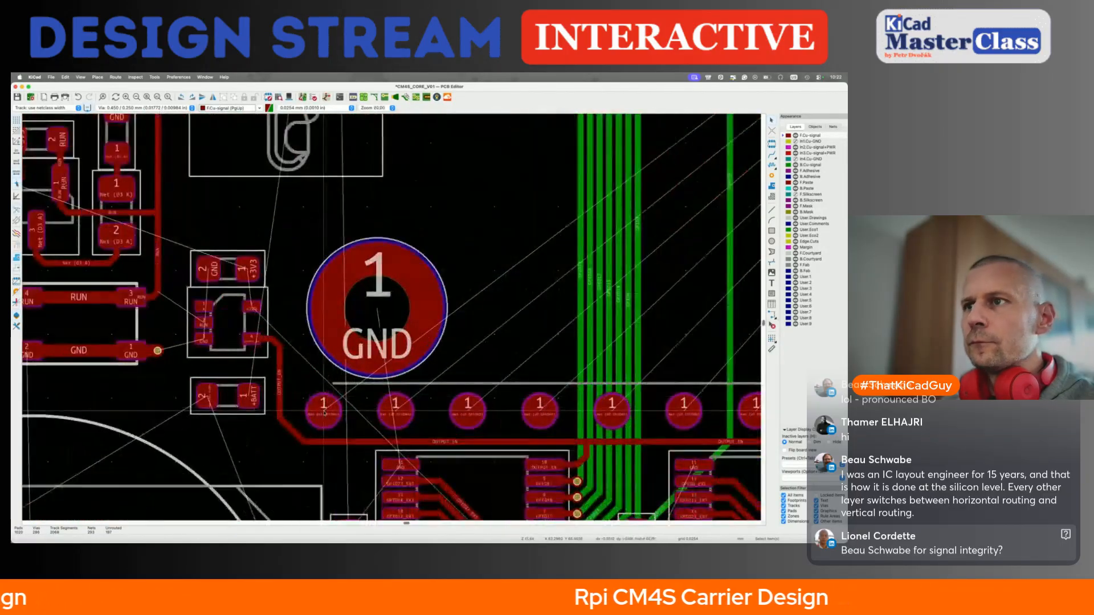
{"action": "key", "text": "x"}
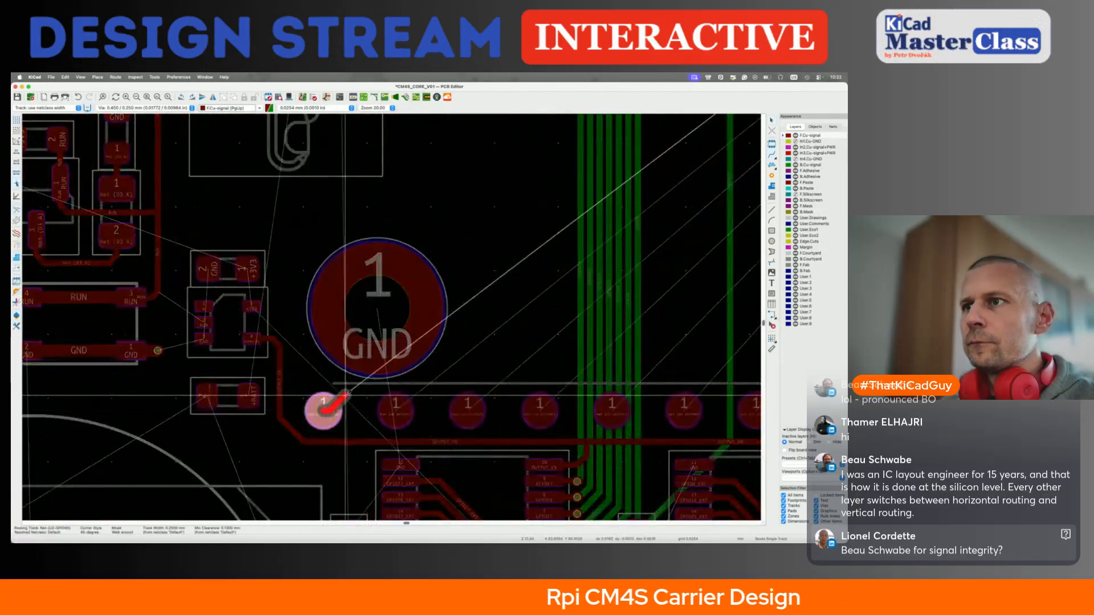
{"action": "left_click", "coordinate": [399, 384]}
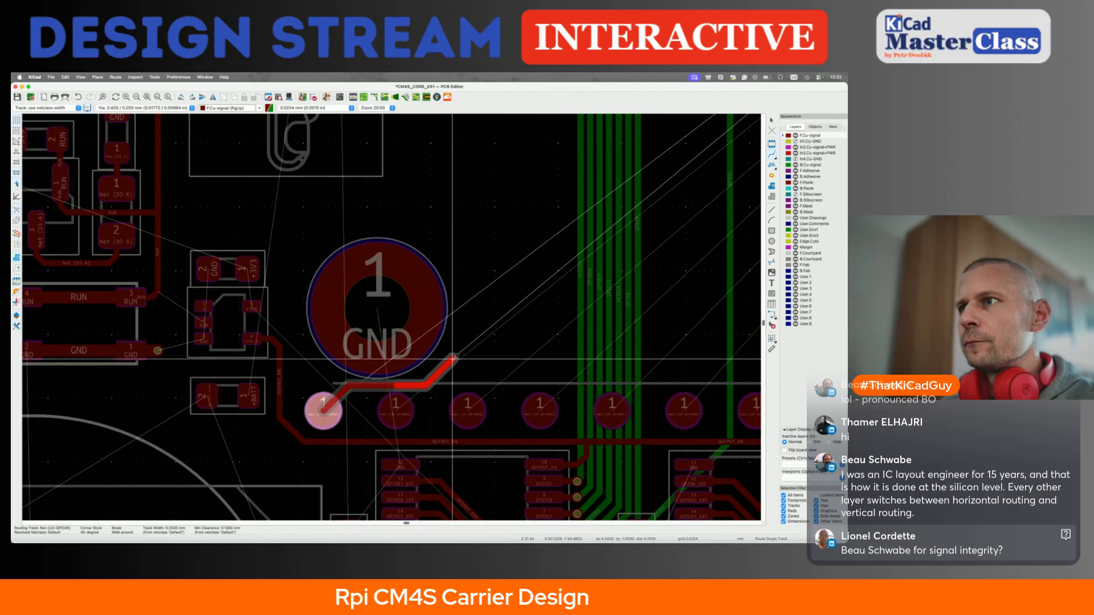
{"action": "double_click", "coordinate": [471, 311]}
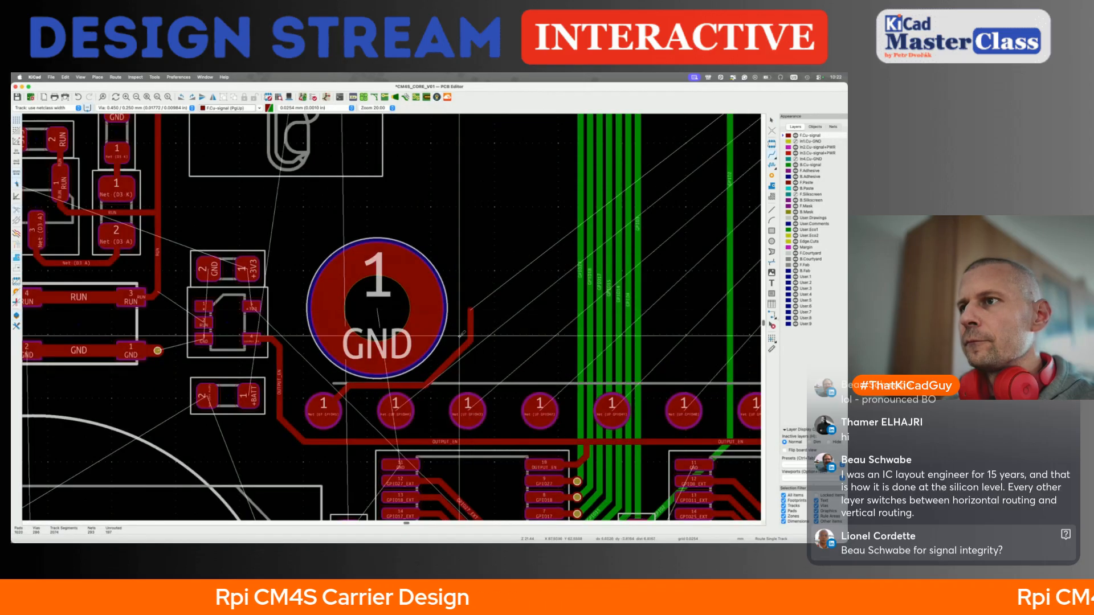
Route short front-layer GPIO44 and GPIO43 tracks from the second and third test pads, parallel to the GPIO45 track beside the mounting hole
{"action": "left_click", "coordinate": [405, 408]}
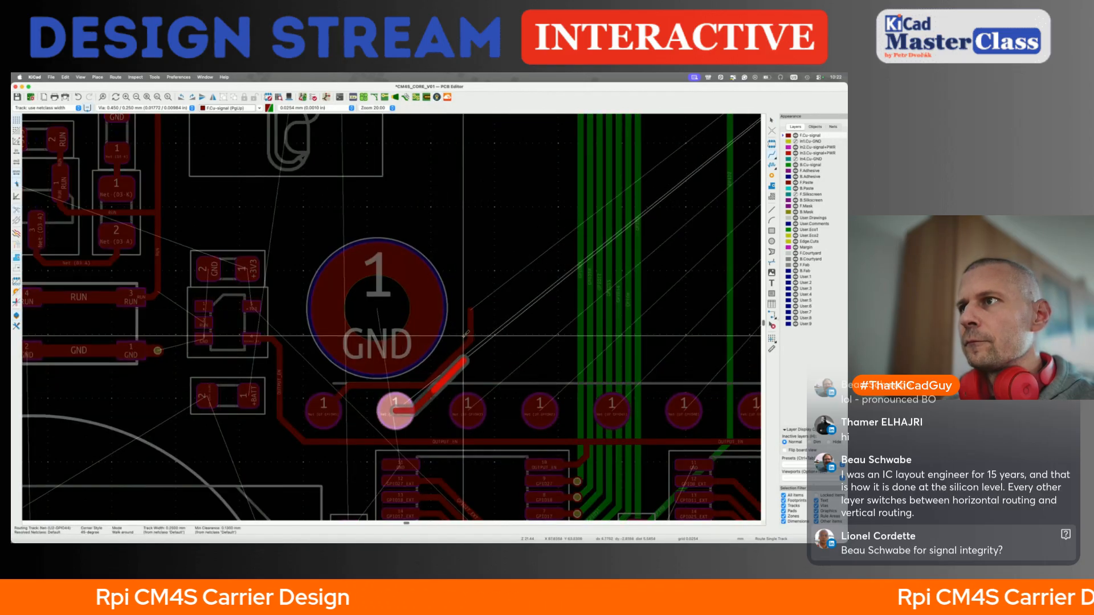
{"action": "middle_click_drag", "start_coordinate": [470, 340], "coordinate": [490, 325]}
{"action": "key", "text": "Escape"}
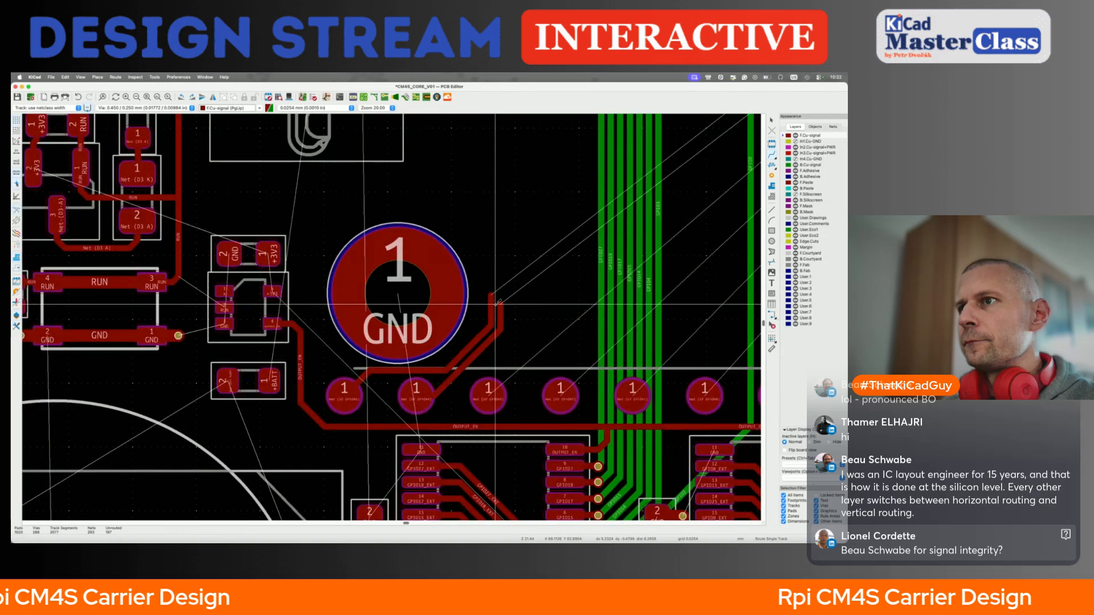
{"action": "left_click", "coordinate": [494, 393]}
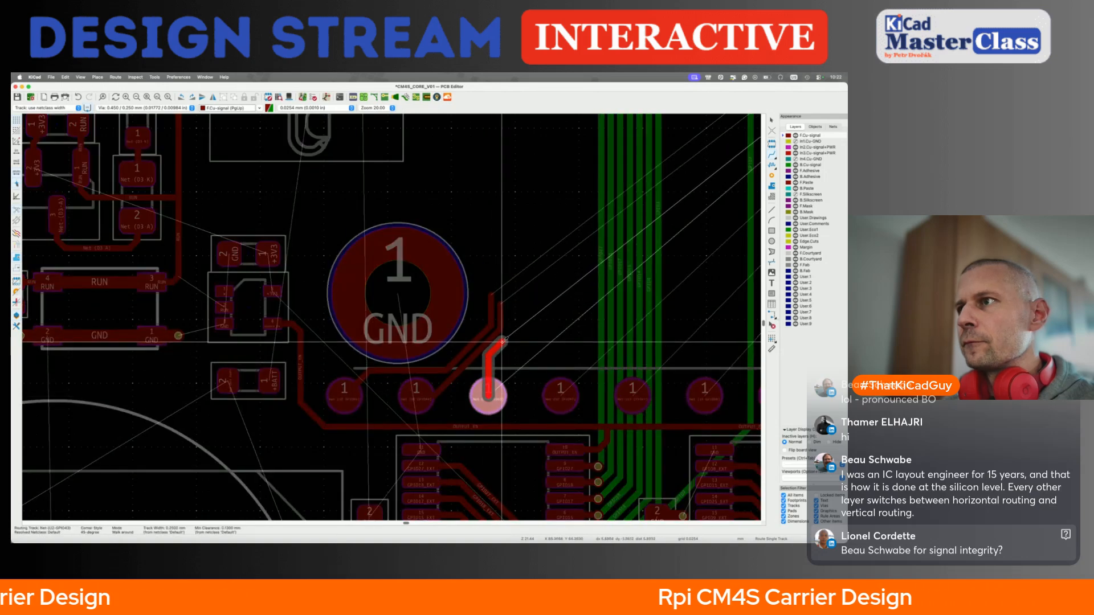
{"action": "double_click", "coordinate": [504, 308]}
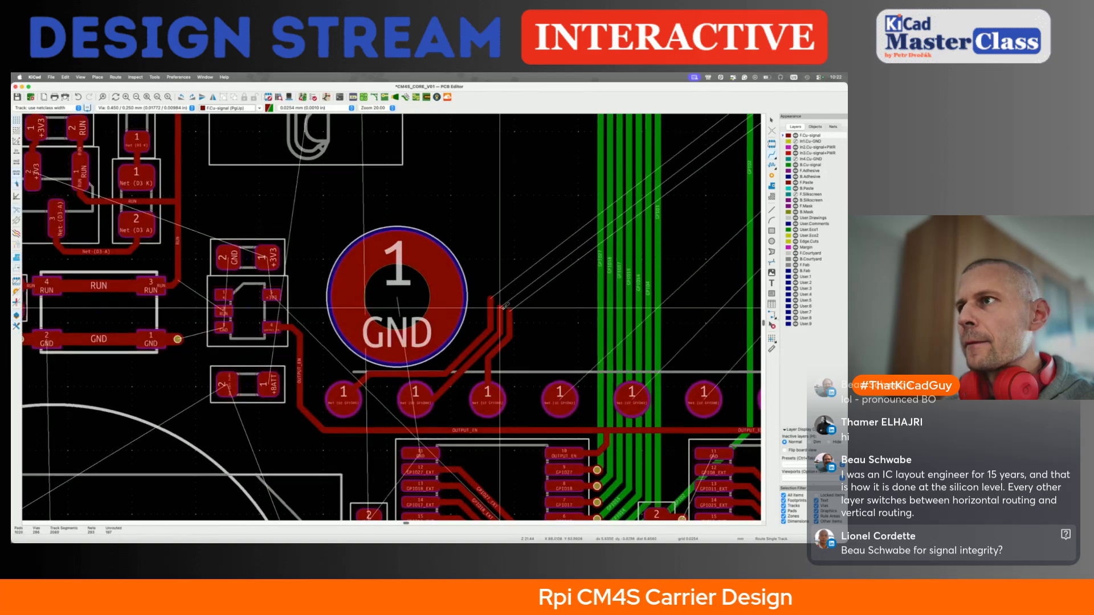
Extend the GPIO45 track up past the mounting hole and connect it to its fan-out end below the lower connector
{"action": "middle_click_drag", "start_coordinate": [504, 308], "coordinate": [472, 390]}
{"action": "left_click", "coordinate": [460, 376]}
{"action": "scroll", "coordinate": [460, 376], "scroll_direction": "down", "scroll_amount": 2}
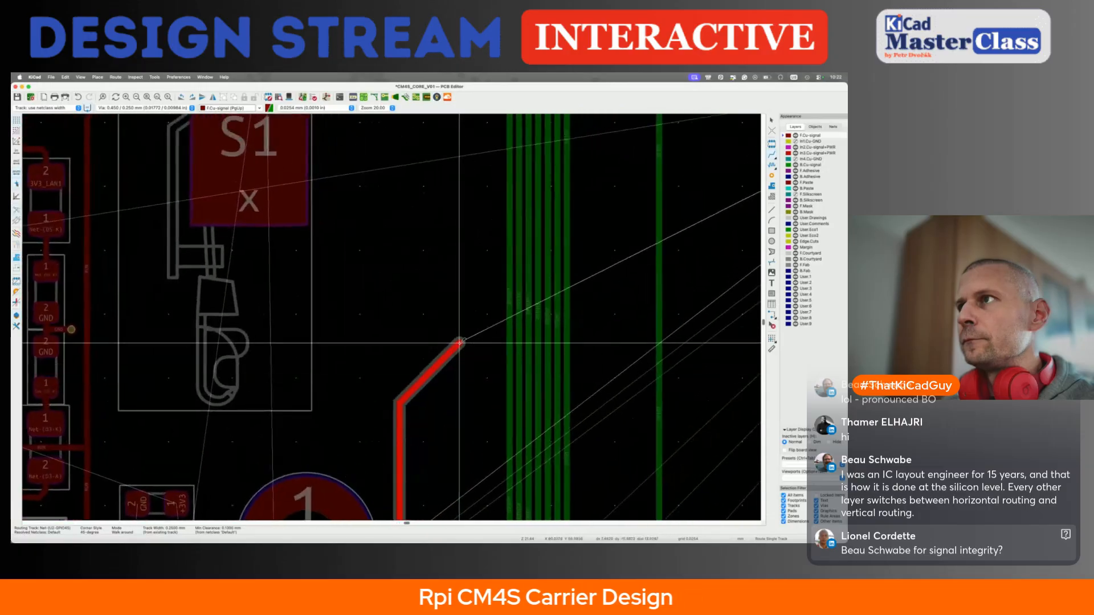
{"action": "scroll", "coordinate": [447, 296], "scroll_direction": "down", "scroll_amount": 2}
{"action": "left_click", "coordinate": [459, 259]}
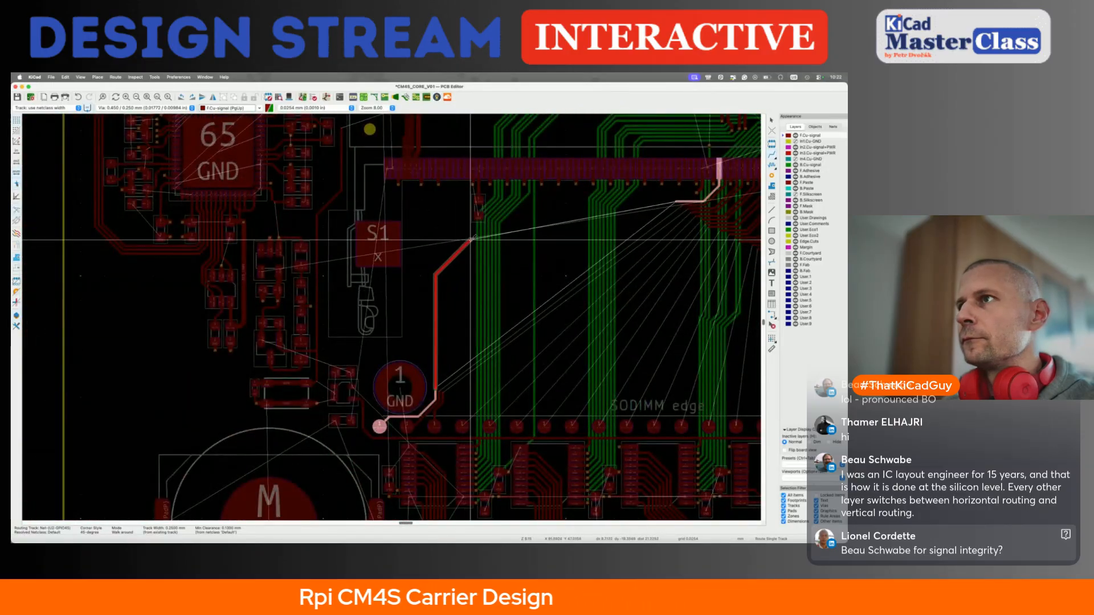
{"action": "left_click", "coordinate": [676, 201]}
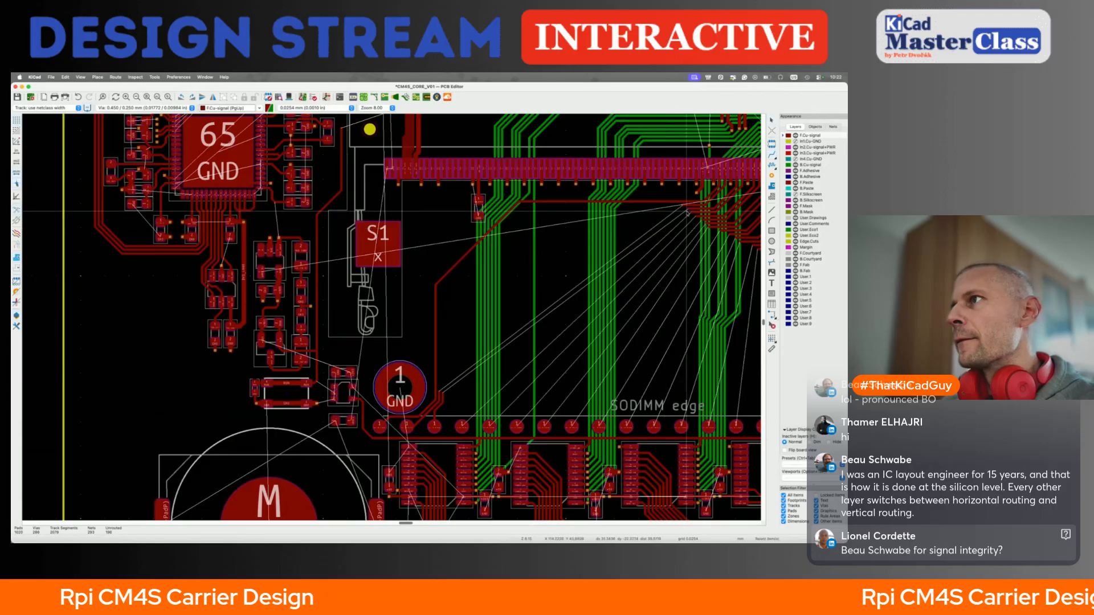
Route the long GPIO44 and GPIO43 front-layer sections alongside GPIO45, between the fan-out and the test pad tracks
{"action": "left_click", "coordinate": [497, 221]}
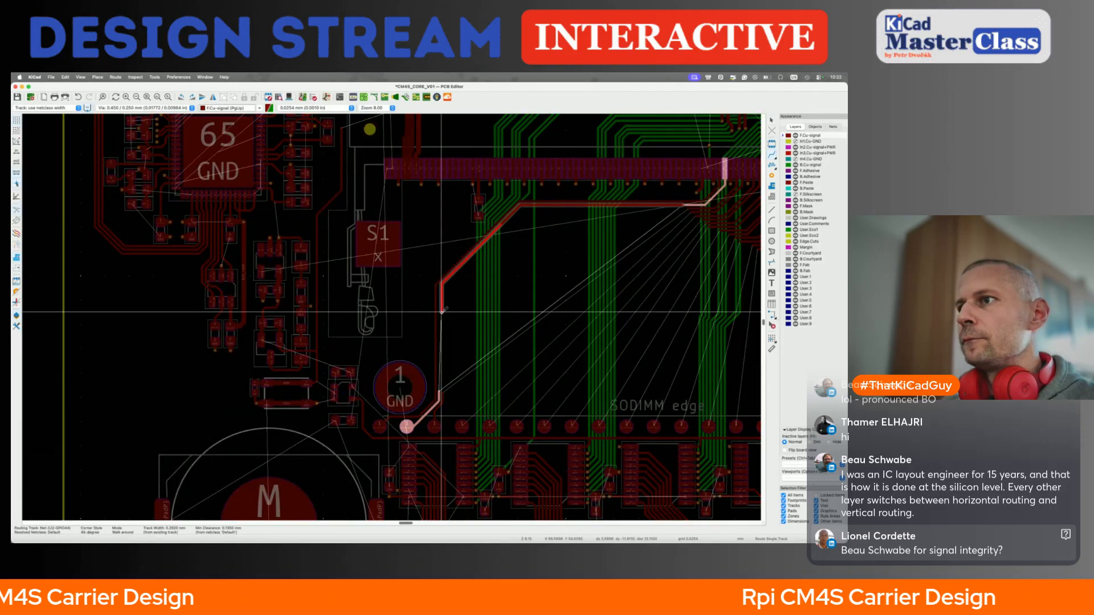
{"action": "key", "text": "Escape"}
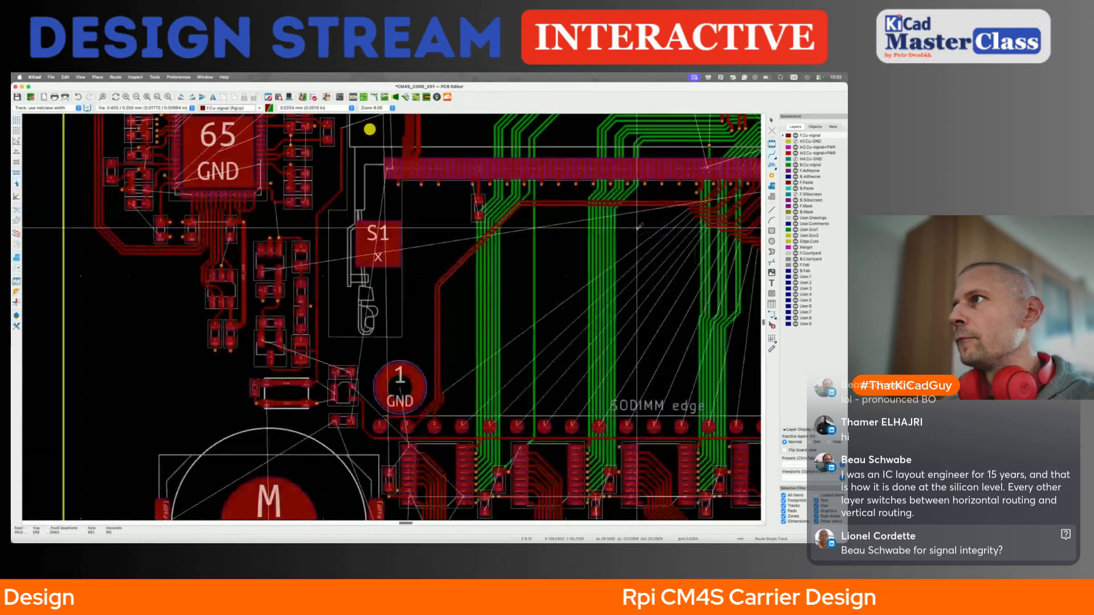
{"action": "left_click", "coordinate": [435, 426]}
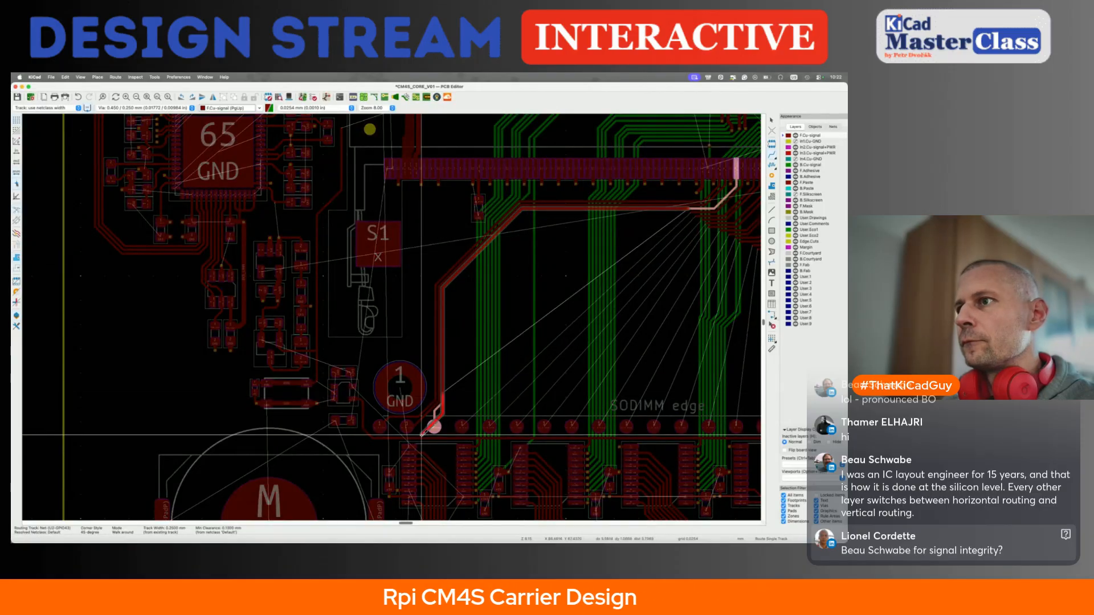
{"action": "key", "text": "Escape"}
{"action": "key", "text": "Escape"}
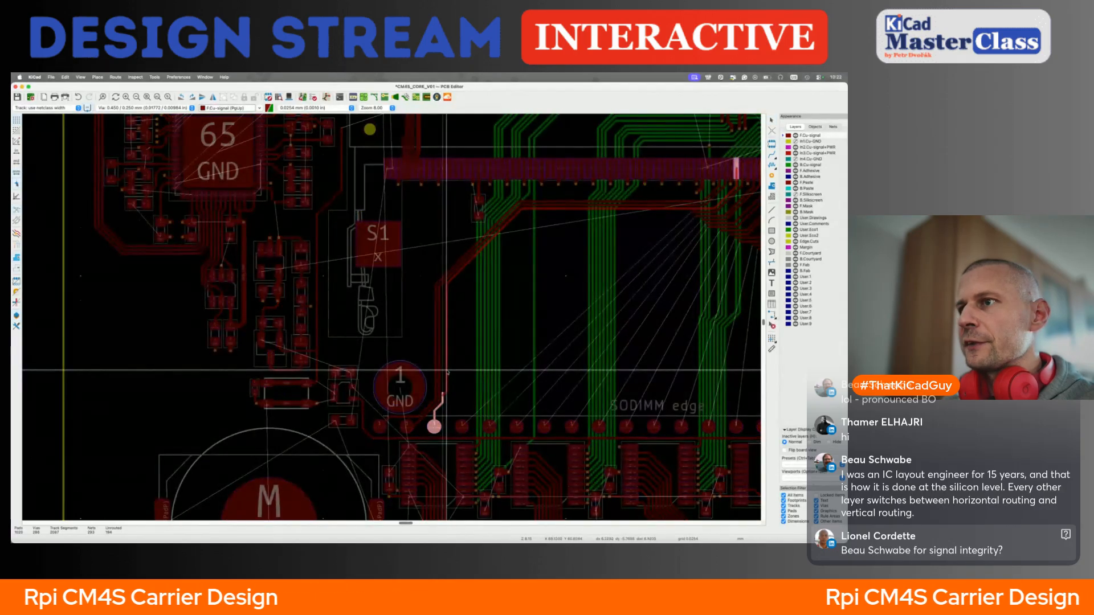
Join the vertical GPIO43 track to its short test pad track beside the mounting hole and save the board
{"action": "scroll", "coordinate": [444, 373], "scroll_direction": "up", "scroll_amount": 5}
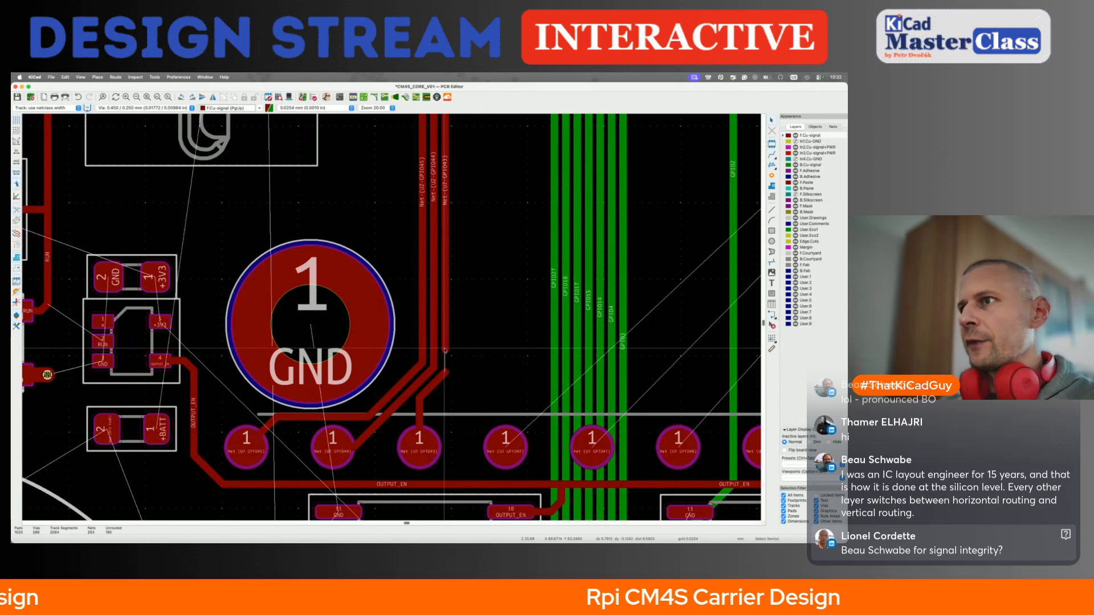
{"action": "key", "text": "x"}
{"action": "key", "text": "Escape"}
{"action": "scroll", "coordinate": [445, 369], "scroll_direction": "down", "scroll_amount": 2}
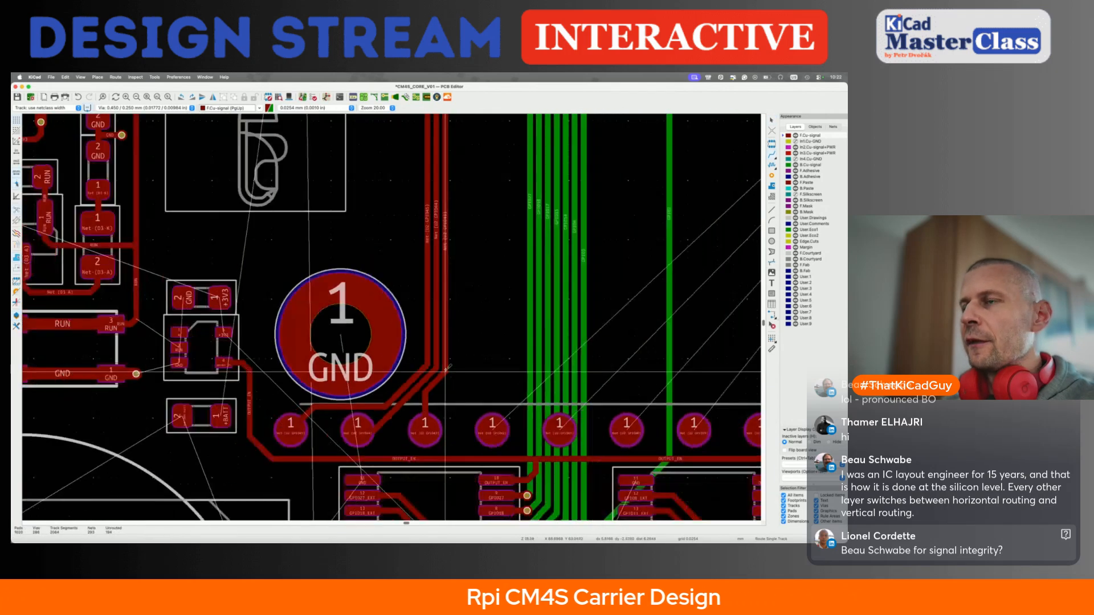
{"action": "scroll", "coordinate": [459, 397], "scroll_direction": "down", "scroll_amount": 2}
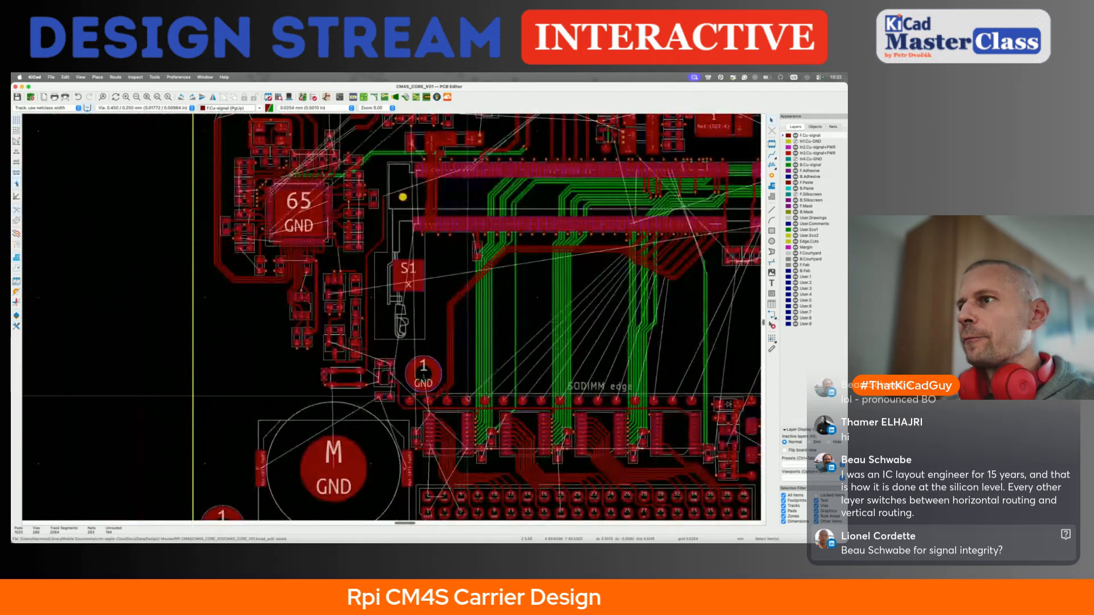
Route GPIO42 from the fourth test pad to its fan-out end parallel to GPIO43, and adjust its section near the pad
{"action": "key", "text": "x"}
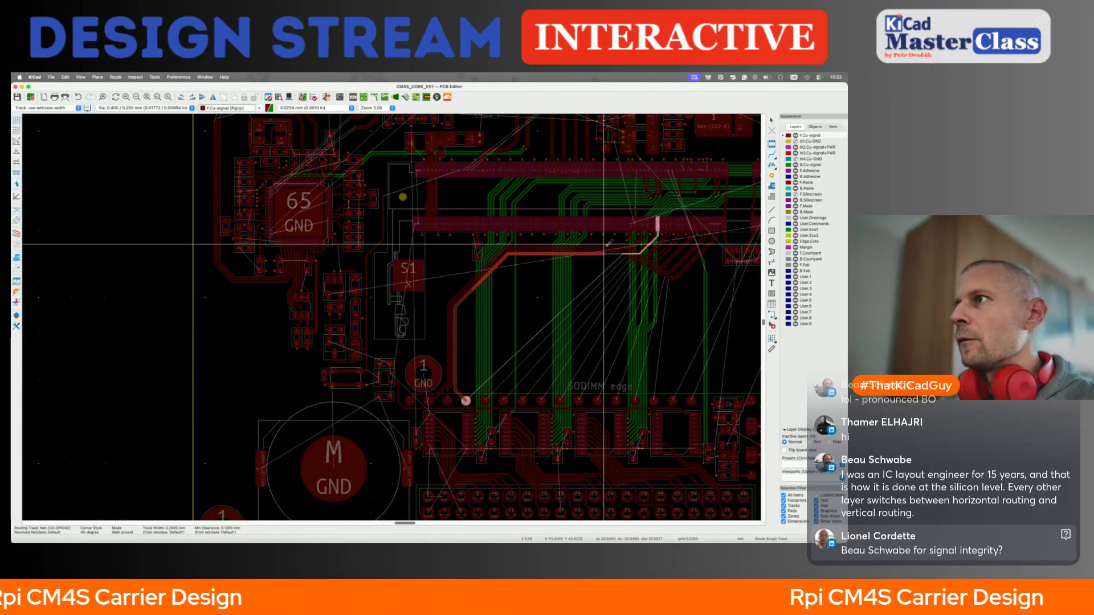
{"action": "left_click", "coordinate": [620, 251]}
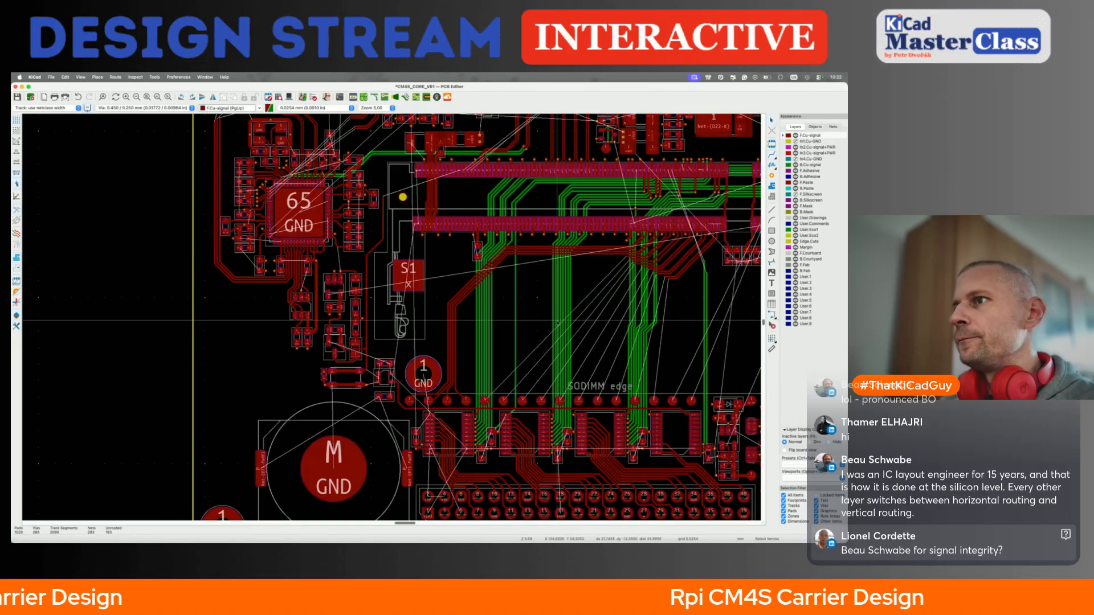
{"action": "scroll", "coordinate": [481, 396], "scroll_direction": "up", "scroll_amount": 1}
{"action": "key", "text": "x"}
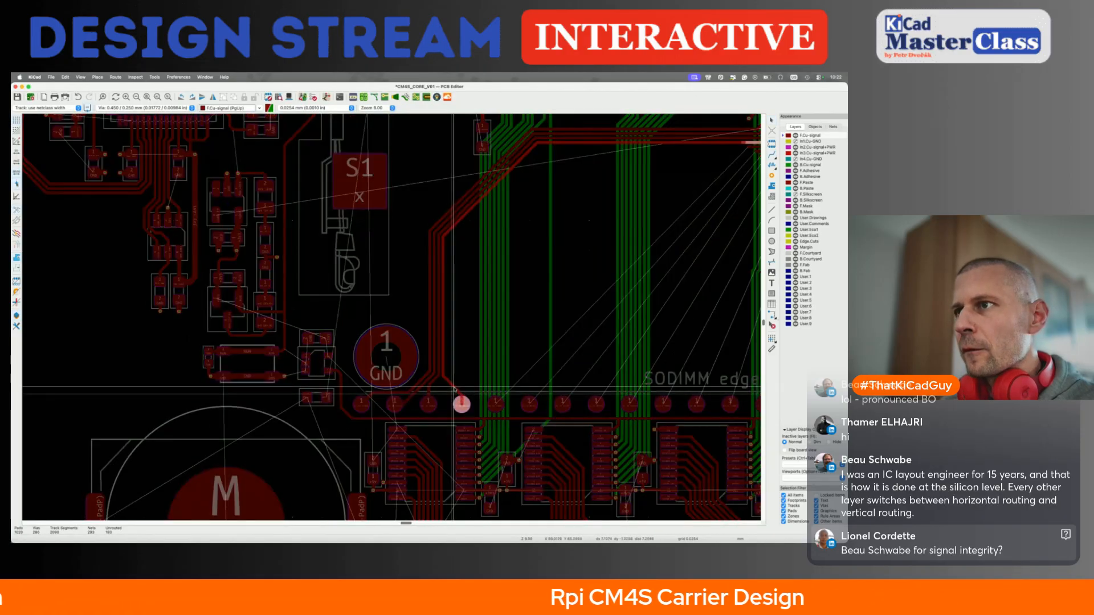
Route GPIO41 from the fifth test pad to its fan-out end and shift its diagonal section closer to the neighbouring tracks
{"action": "key", "text": "x"}
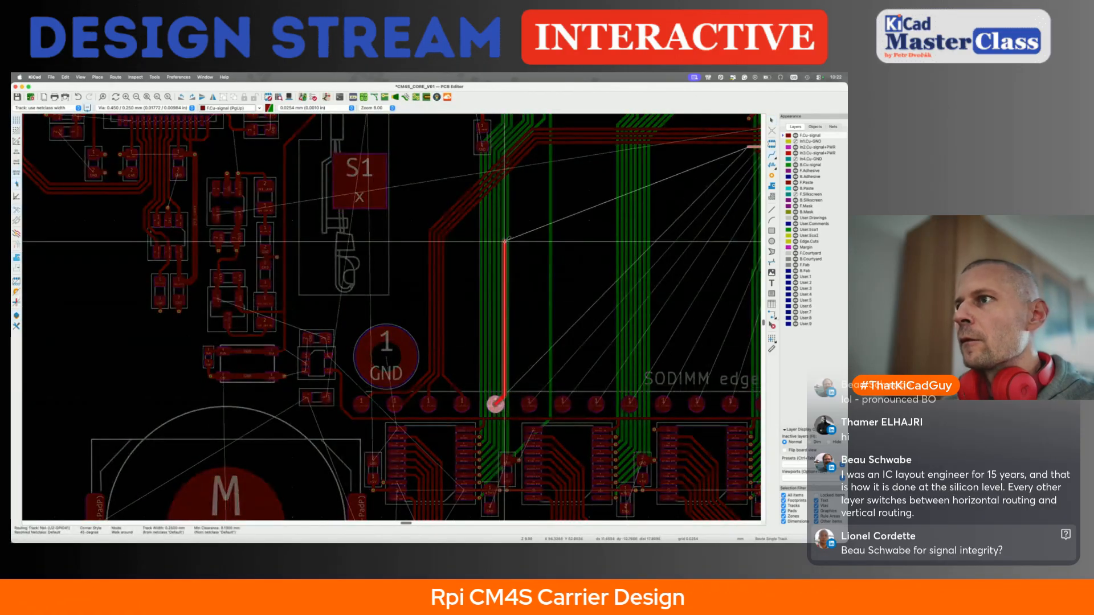
{"action": "left_click", "coordinate": [496, 246]}
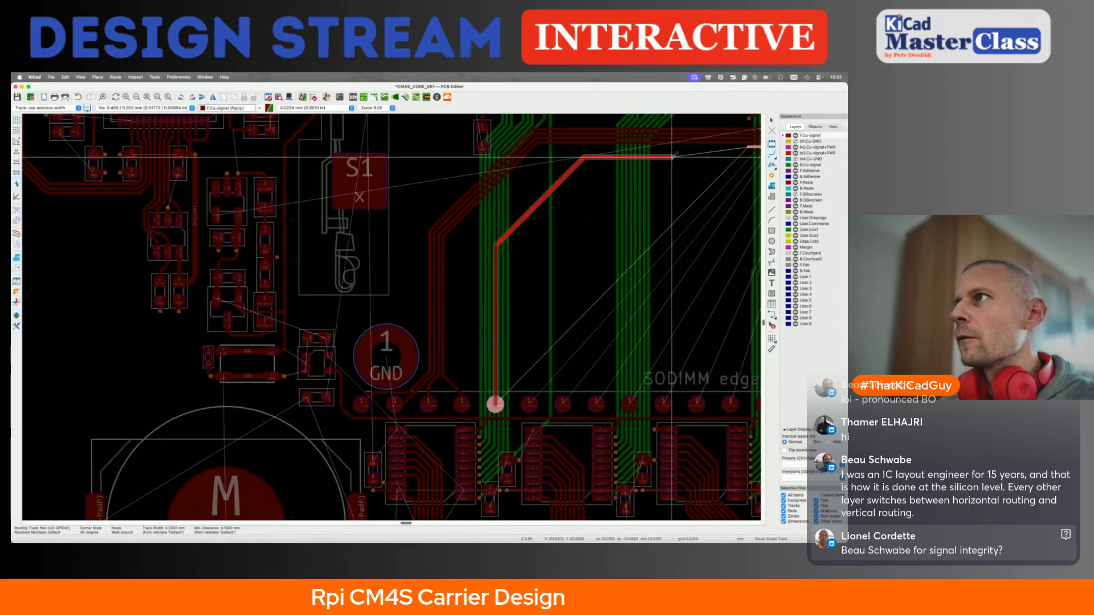
{"action": "left_click", "coordinate": [747, 147]}
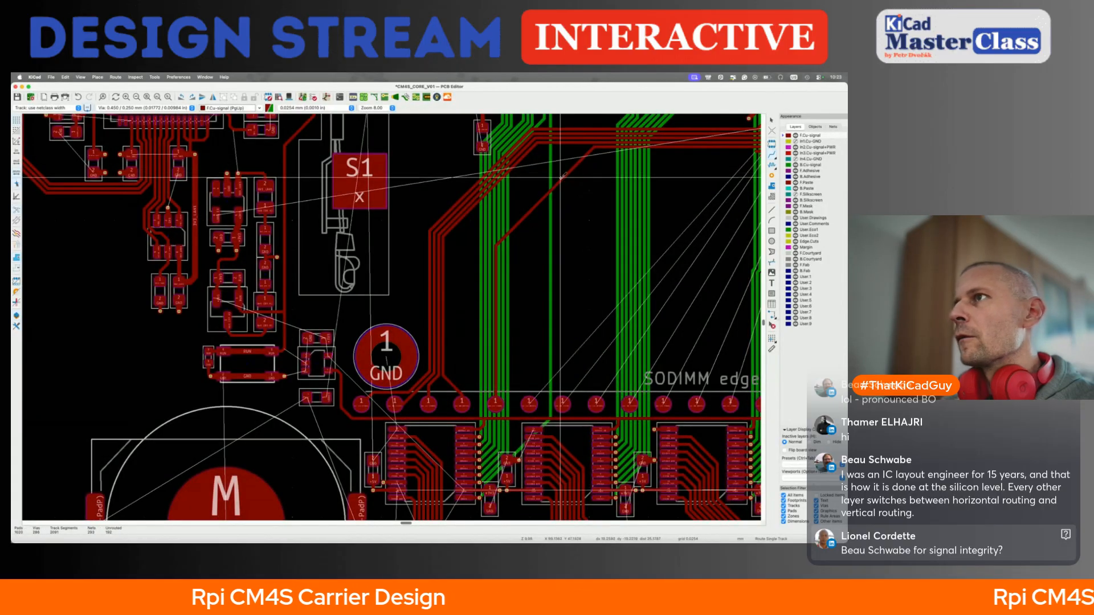
{"action": "key", "text": "d"}
{"action": "left_click", "coordinate": [533, 176]}
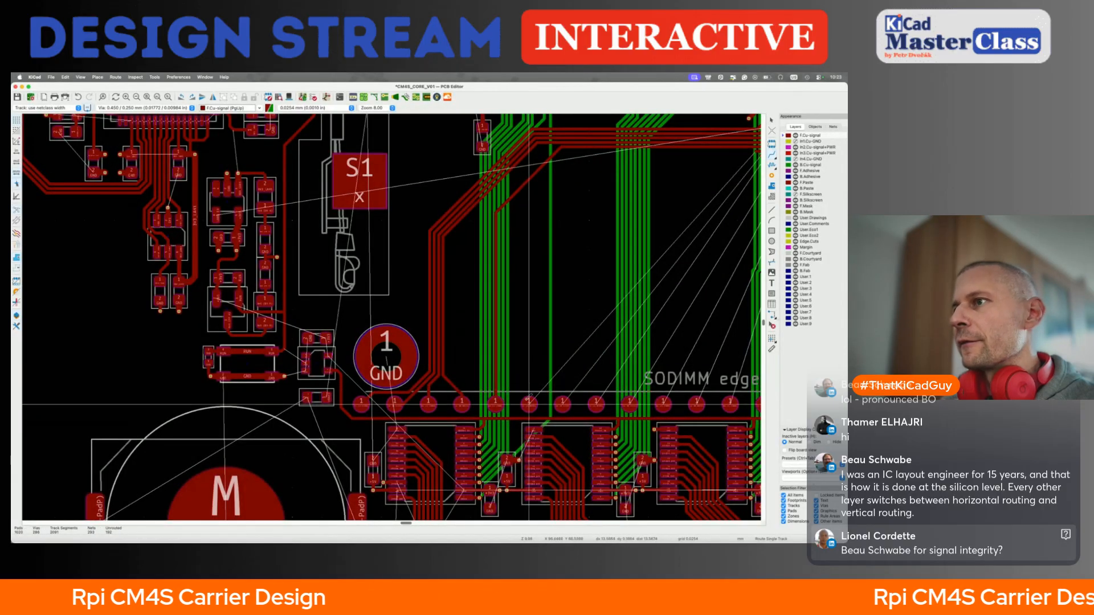
Route GPIO40 from the sixth test pad to its fan-out end and reshape the GPIO41 track to run parallel beside it
{"action": "left_click", "coordinate": [529, 404]}
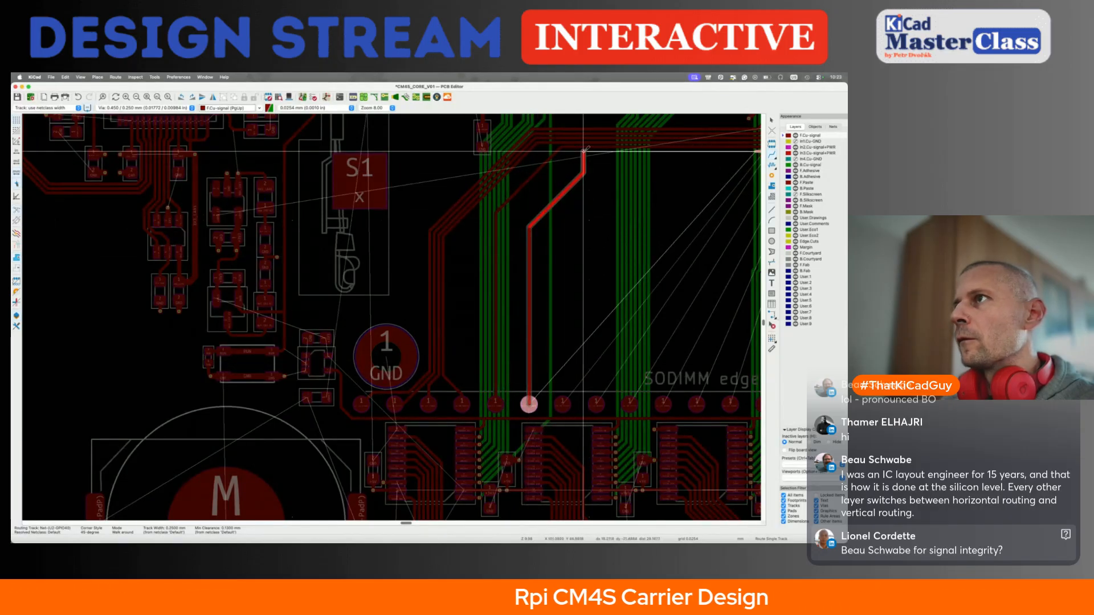
{"action": "key", "text": "Escape"}
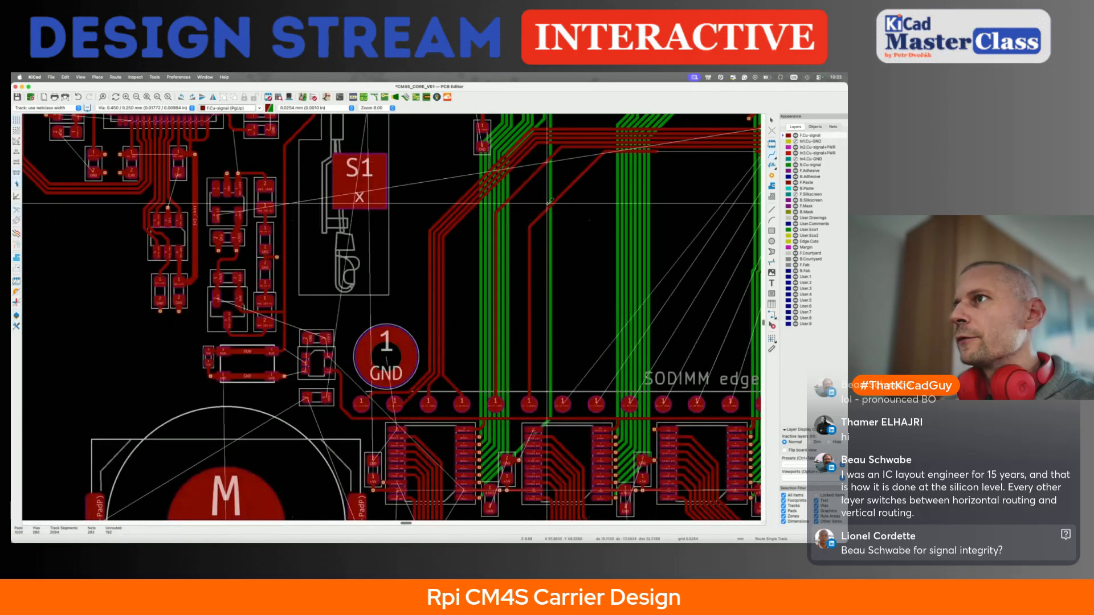
{"action": "left_click", "coordinate": [502, 296]}
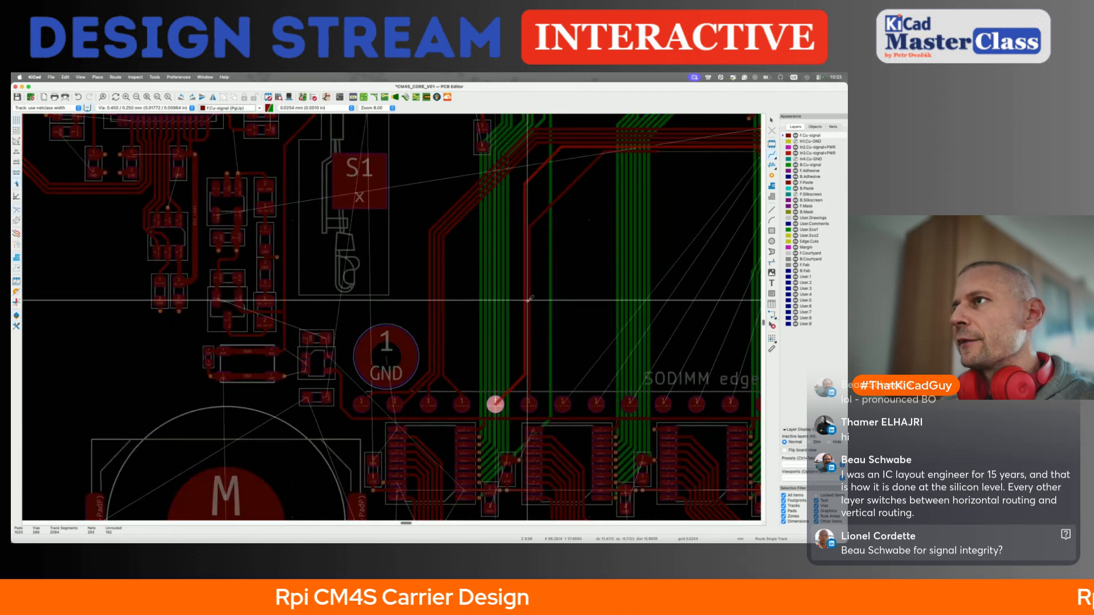
{"action": "left_click", "coordinate": [529, 299]}
{"action": "left_click", "coordinate": [542, 179]}
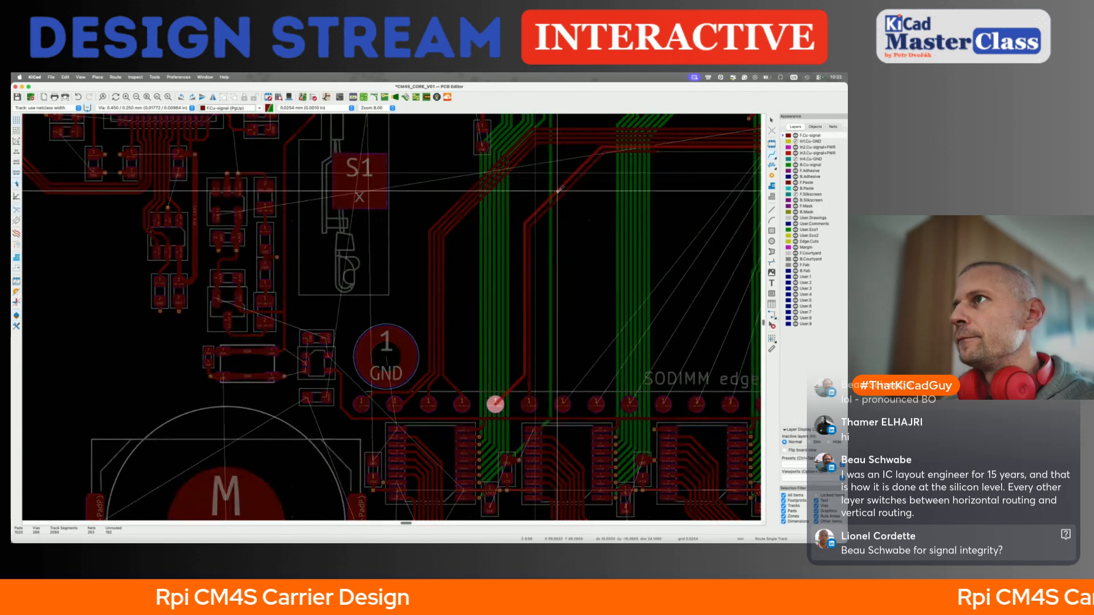
{"action": "left_click", "coordinate": [564, 193]}
{"action": "key", "text": "d"}
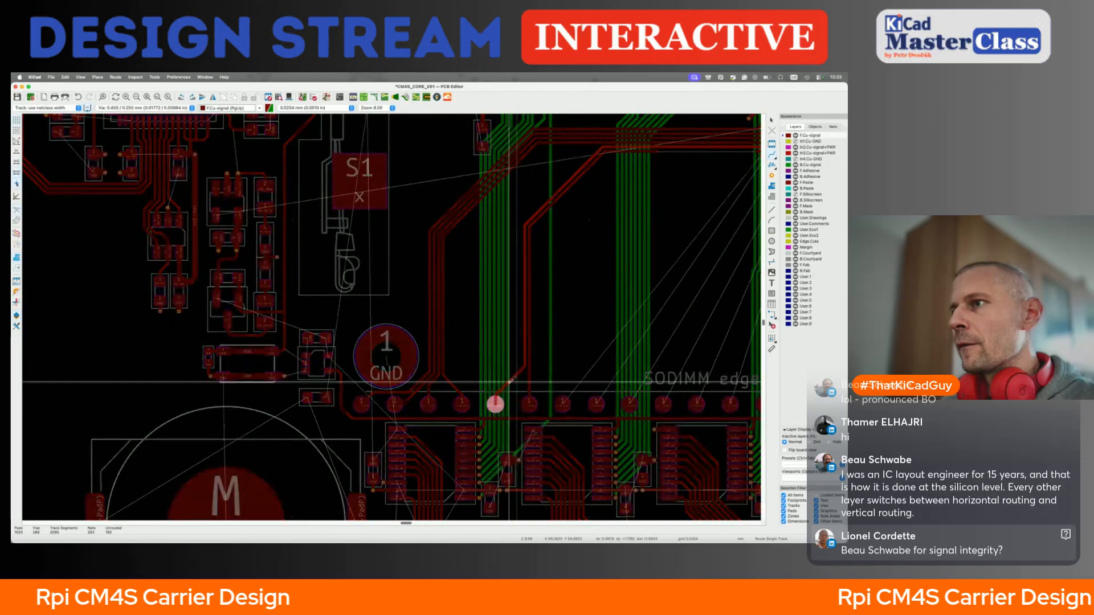
{"action": "left_click", "coordinate": [506, 380]}
{"action": "left_click", "coordinate": [562, 405]}
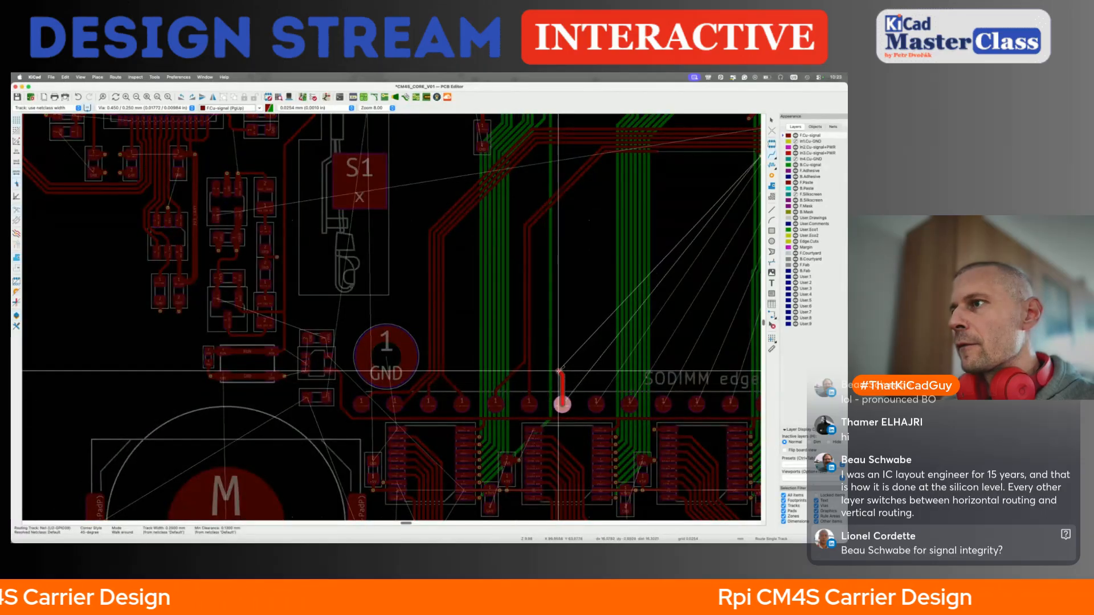
{"action": "key", "text": "Escape"}
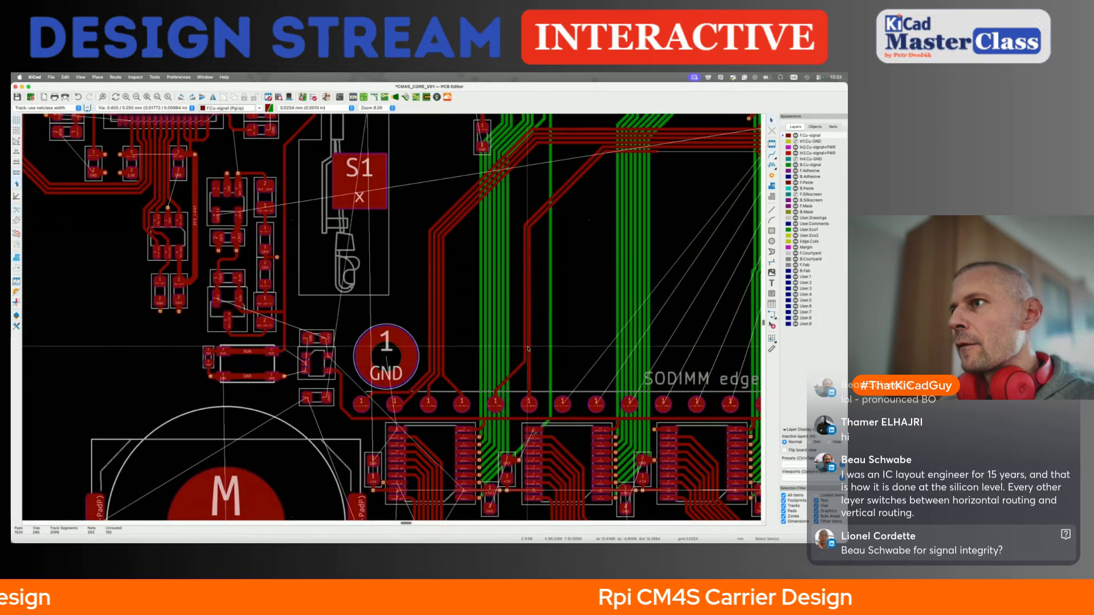
Shift the GPIO40 track section near the sixth test pad to reshape its exit from the pad
{"action": "key", "text": "d"}
{"action": "left_click", "coordinate": [542, 393]}
{"action": "key", "text": "d"}
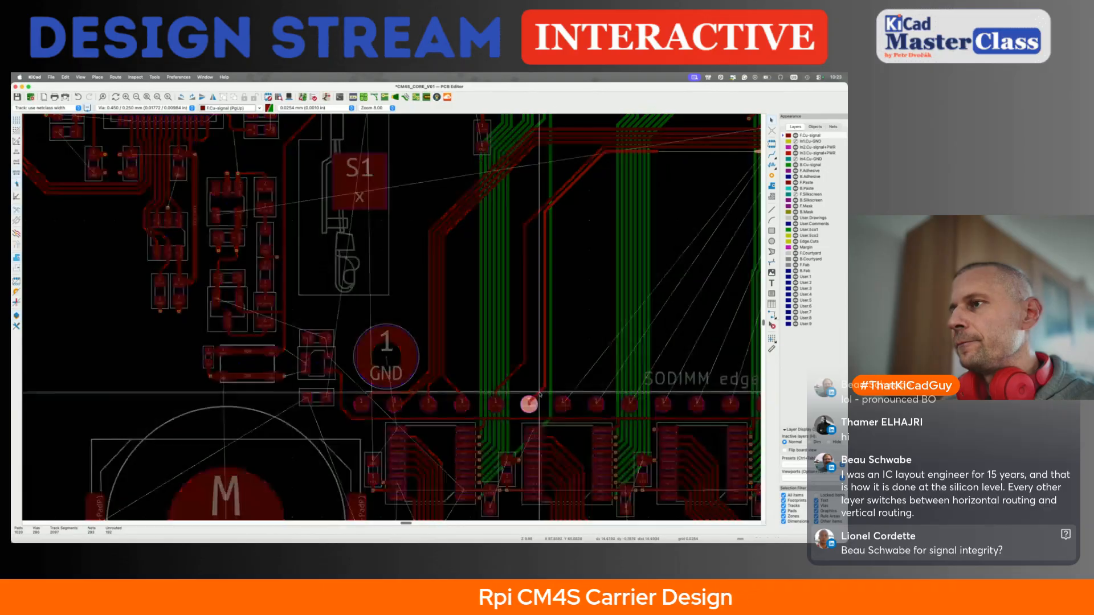
{"action": "left_click", "coordinate": [535, 382]}
Route GPIO39 from the seventh test pad parallel to GPIO40 up into the horizontal bundle, and adjust its section near the pad
{"action": "key", "text": "x"}
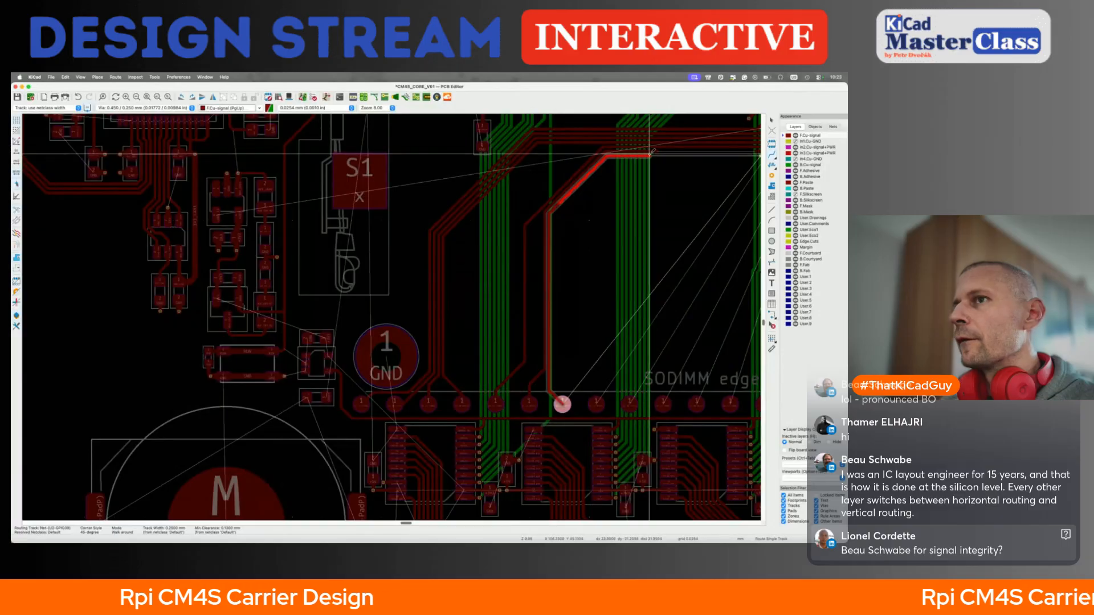
{"action": "key", "text": "Escape"}
{"action": "key", "text": "Escape"}
{"action": "key", "text": "x"}
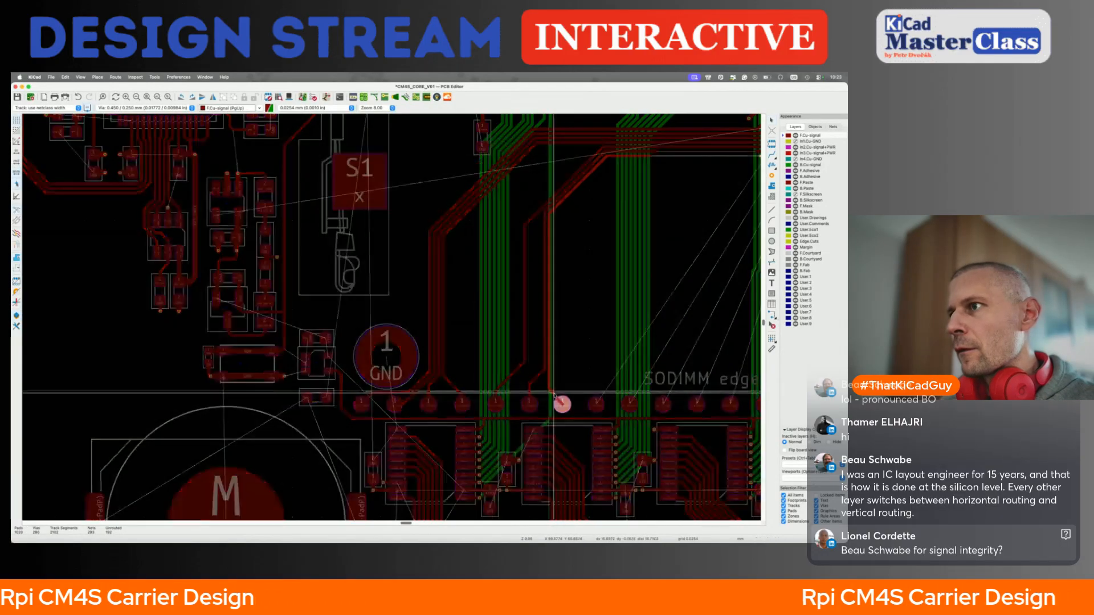
{"action": "key", "text": "Escape"}
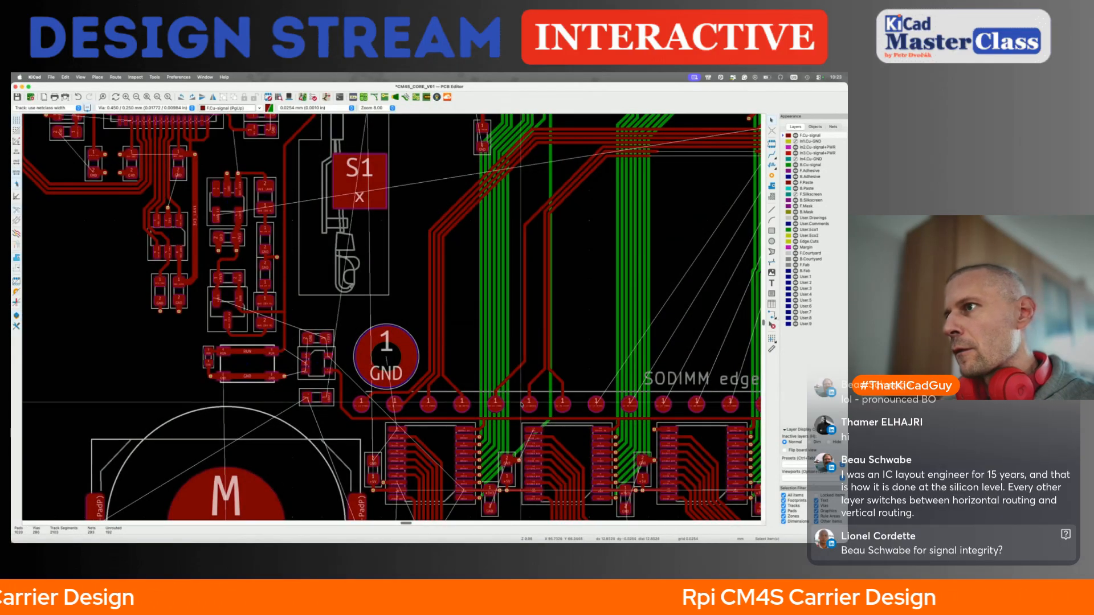
Reshape the GPIO40 and GPIO39 tracks near the sixth and seventh test pads so they leave the pads vertically
{"action": "key", "text": "x"}
{"action": "key", "text": "Escape"}
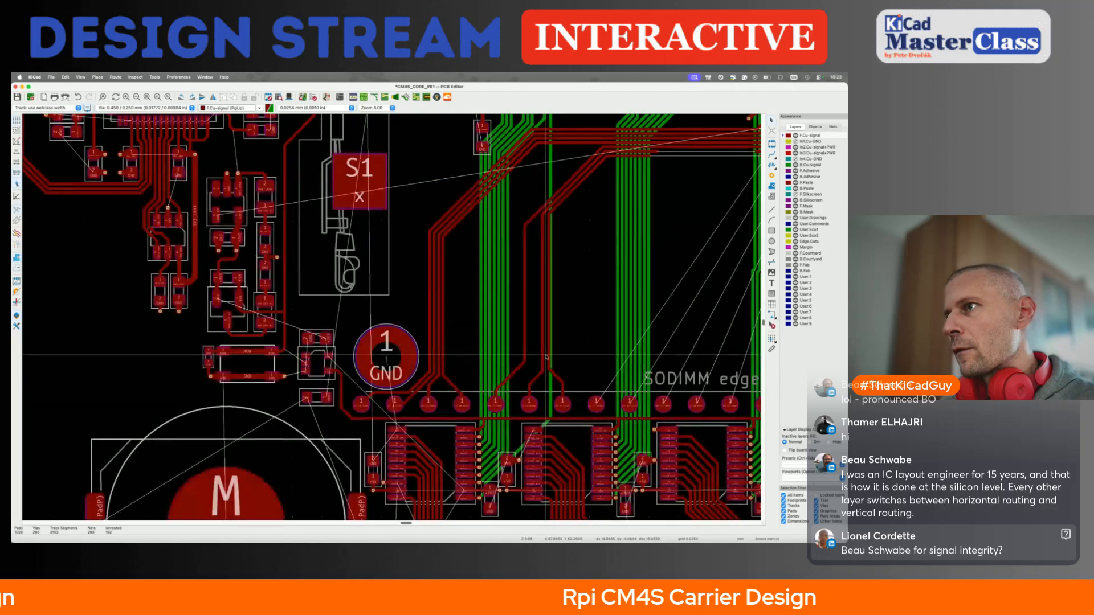
{"action": "key", "text": "x"}
{"action": "key", "text": "Escape"}
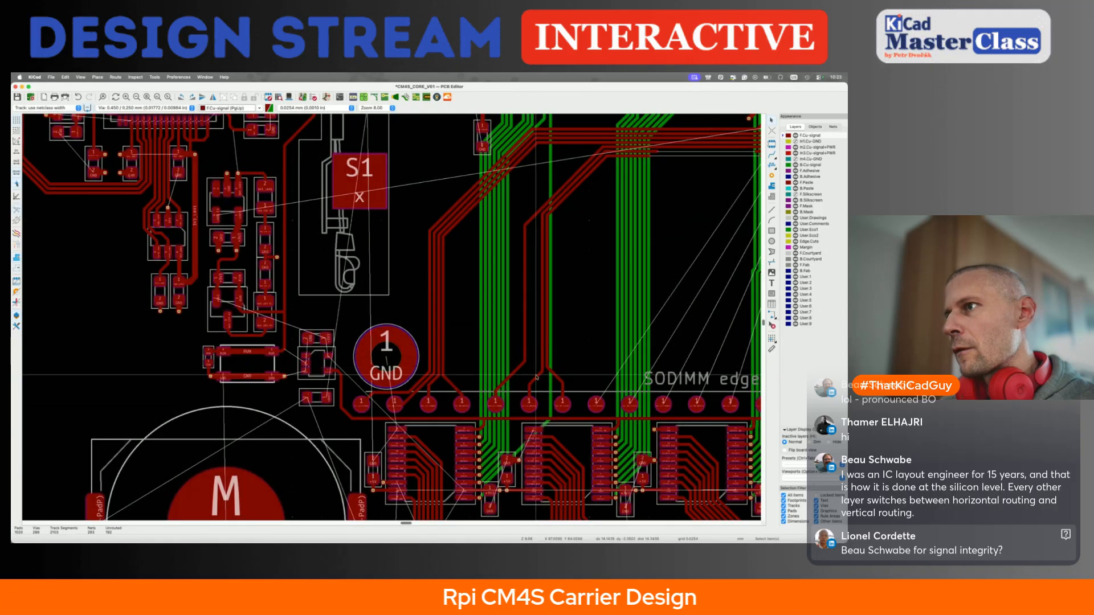
{"action": "key", "text": "x"}
{"action": "key", "text": "Escape"}
{"action": "key", "text": "x"}
{"action": "key", "text": "Escape"}
{"action": "key", "text": "x"}
{"action": "key", "text": "Escape"}
Break the diagonal GPIO41 segment above the fifth test pad and move its lower part to form a horizontal jog
{"action": "scroll", "coordinate": [508, 396], "scroll_direction": "up", "scroll_amount": 3}
{"action": "right_click", "coordinate": [520, 387]}
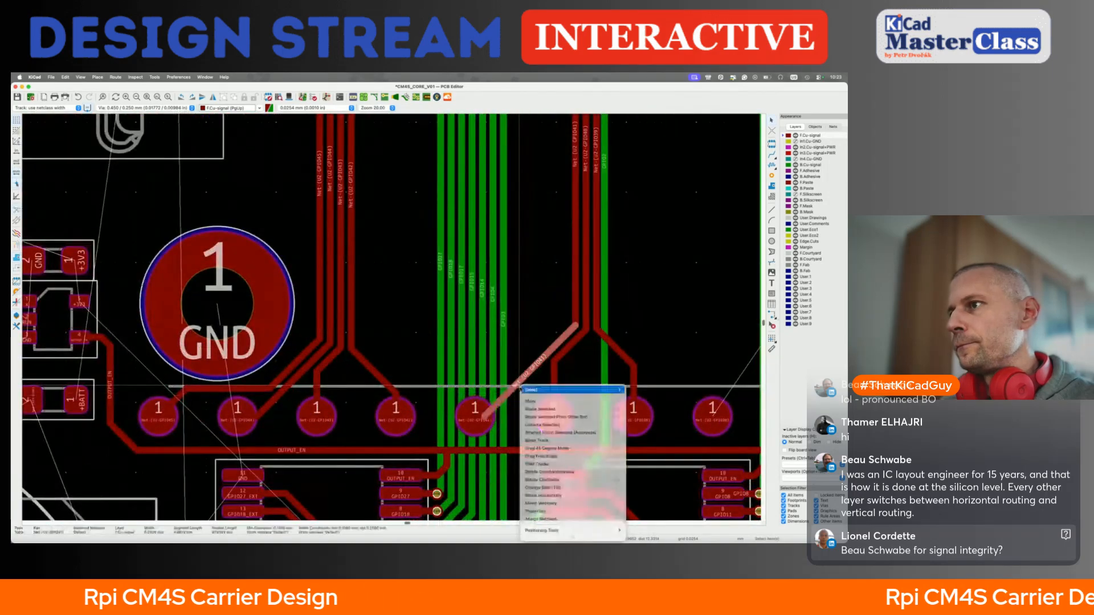
{"action": "left_click", "coordinate": [535, 440]}
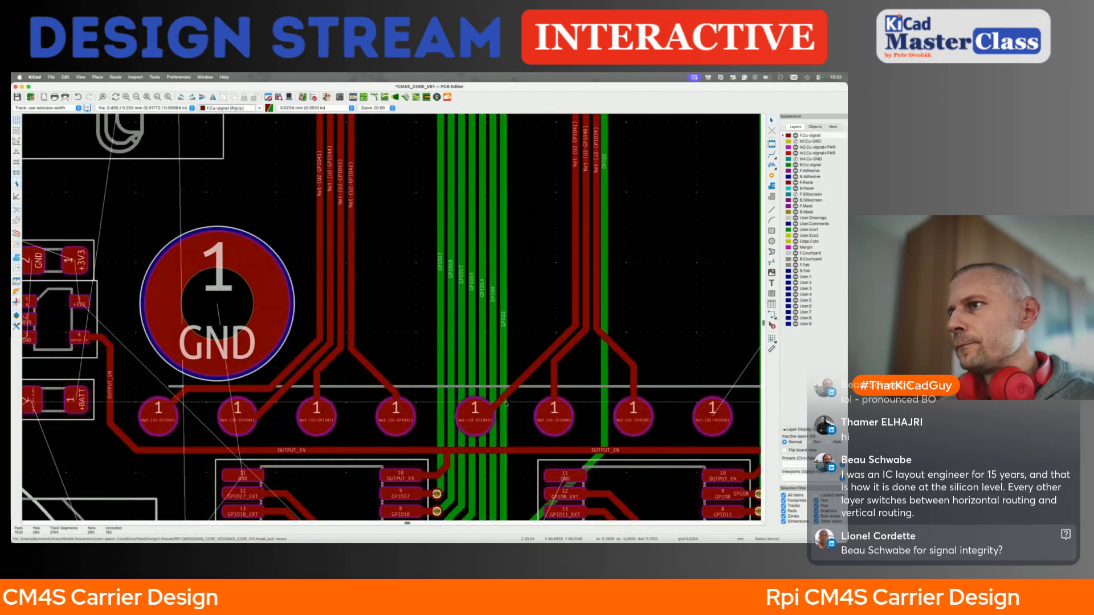
{"action": "left_click_drag", "start_coordinate": [504, 399], "coordinate": [515, 363]}
{"action": "middle_click_drag", "start_coordinate": [515, 362], "coordinate": [424, 364]}
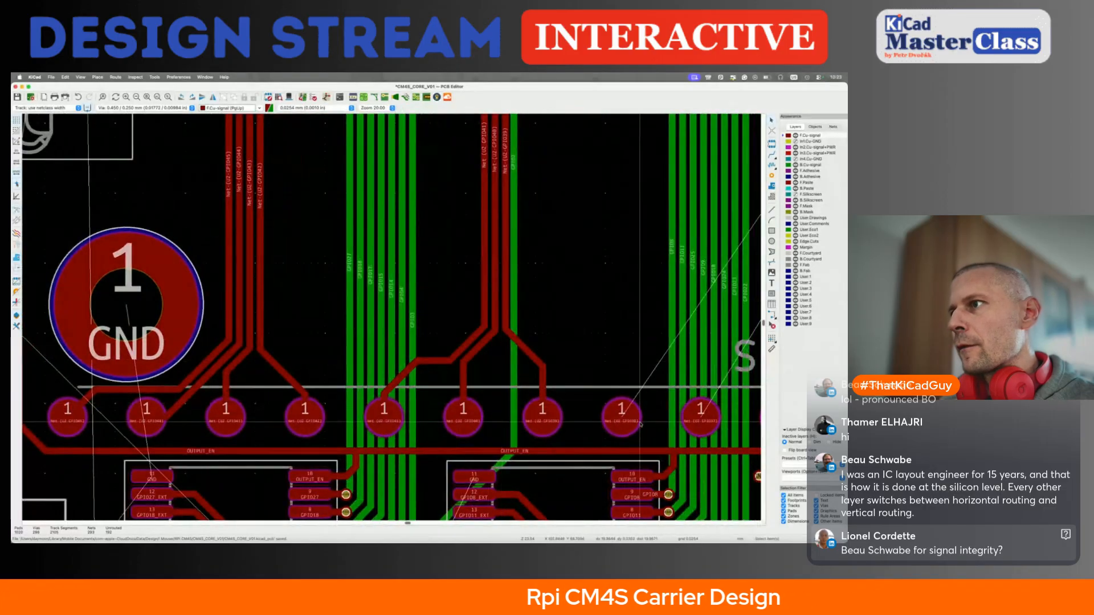
Start the GPIO38 track from the eighth test pad beside GPIO39, and straighten the GPIO41 exit at the fifth pad
{"action": "key", "text": "x"}
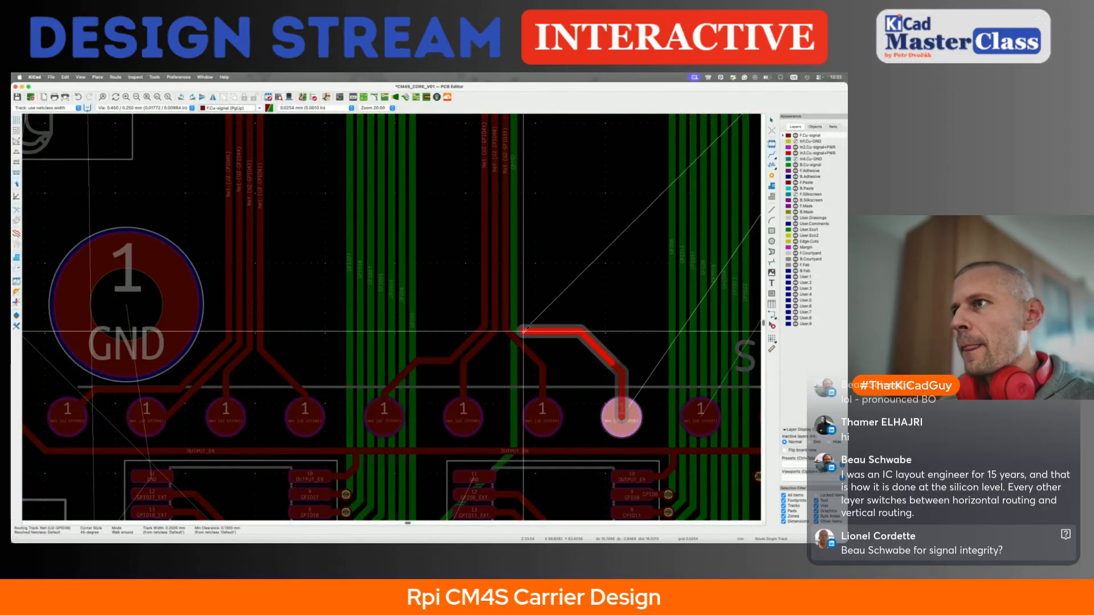
{"action": "left_click", "coordinate": [516, 278]}
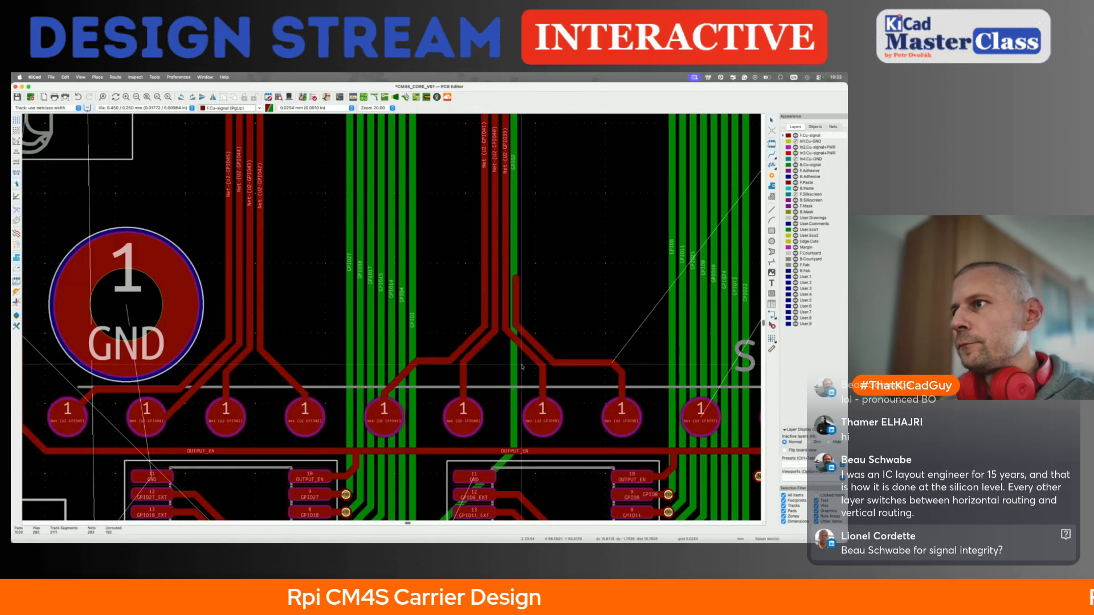
{"action": "key", "text": "x"}
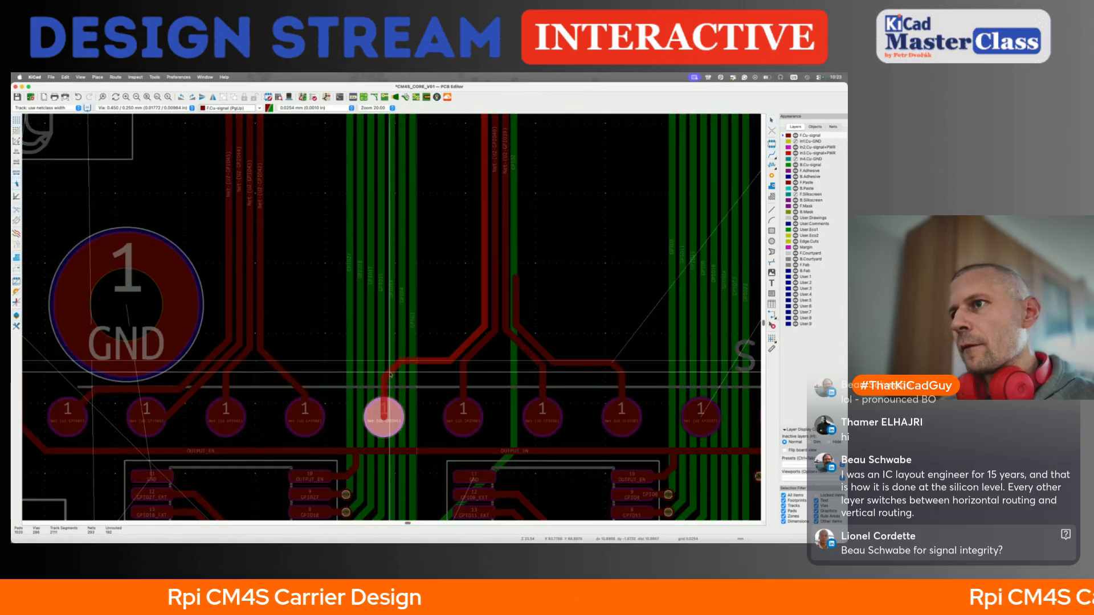
{"action": "key", "text": "Escape"}
Extend the GPIO38 track upward parallel to GPIO39 and around into the horizontal bundle
{"action": "middle_click_drag", "start_coordinate": [537, 254], "coordinate": [410, 384]}
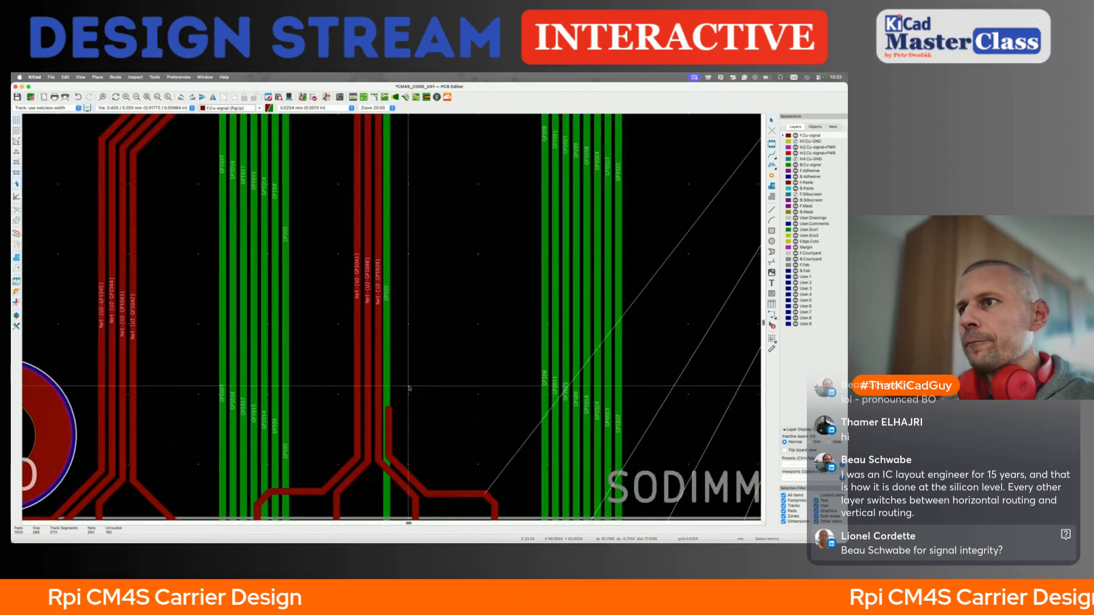
{"action": "key", "text": "x"}
{"action": "scroll", "coordinate": [386, 403], "scroll_direction": "up", "scroll_amount": 5}
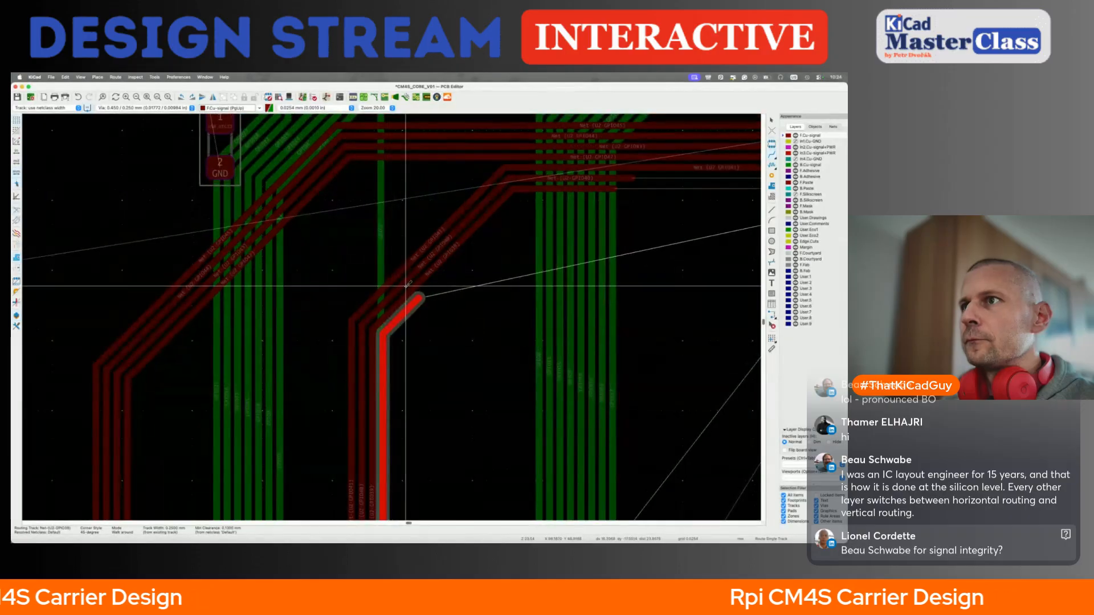
{"action": "double_click", "coordinate": [595, 199]}
Join the horizontal GPIO40, GPIO39 and GPIO38 tracks to their fan-out ends across the remaining gap
{"action": "scroll", "coordinate": [593, 198], "scroll_direction": "right", "scroll_amount": 5}
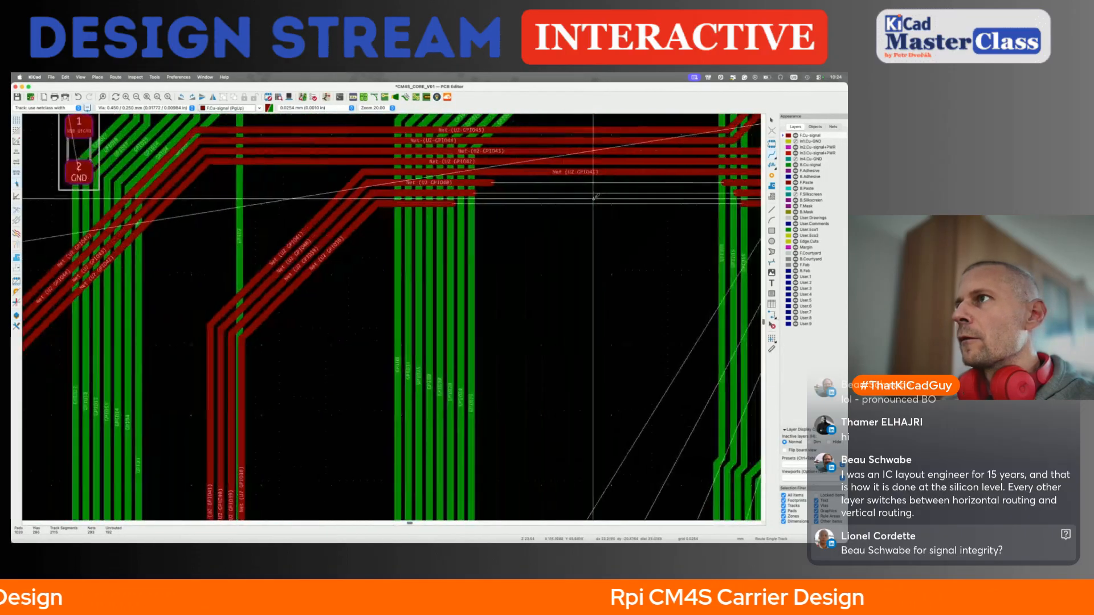
{"action": "scroll", "coordinate": [593, 198], "scroll_direction": "right", "scroll_amount": 6}
{"action": "scroll", "coordinate": [593, 198], "scroll_direction": "up", "scroll_amount": 2}
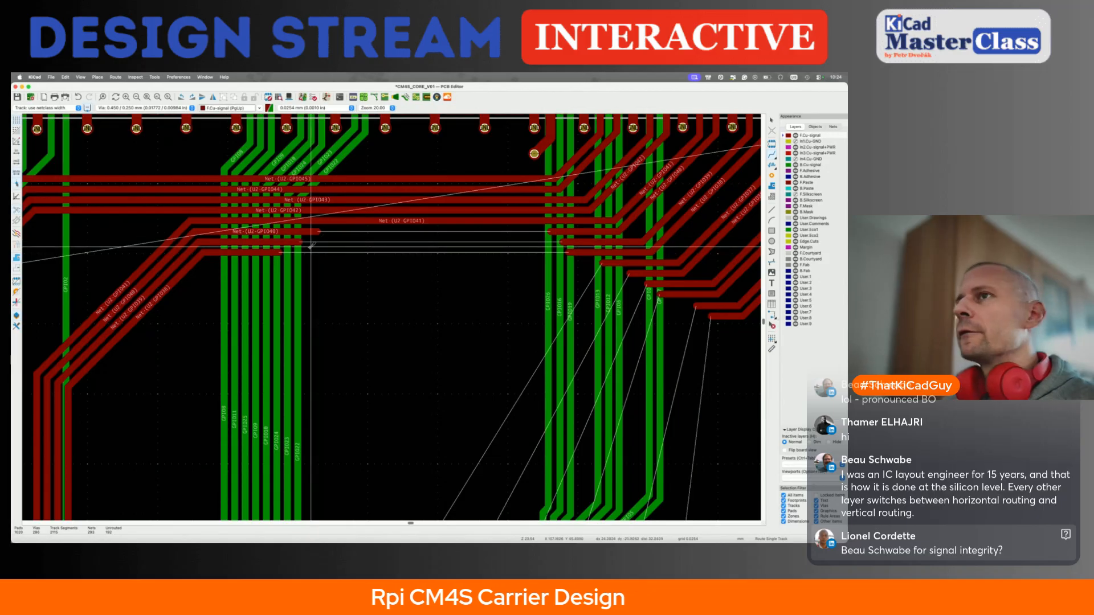
{"action": "key", "text": "x"}
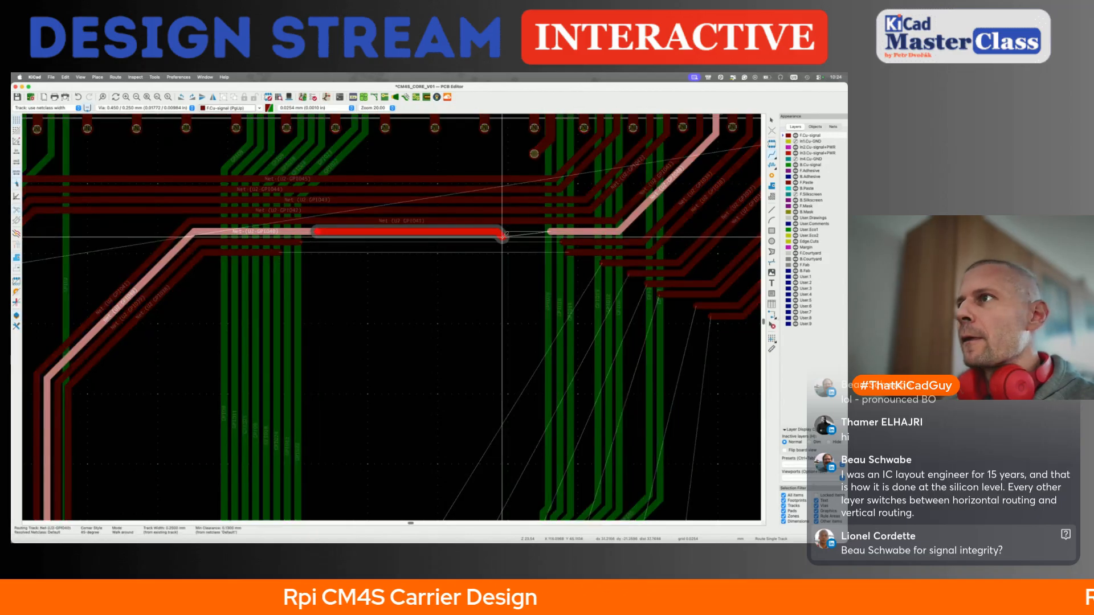
{"action": "left_click", "coordinate": [551, 232]}
{"action": "key", "text": "Escape"}
{"action": "key", "text": "x"}
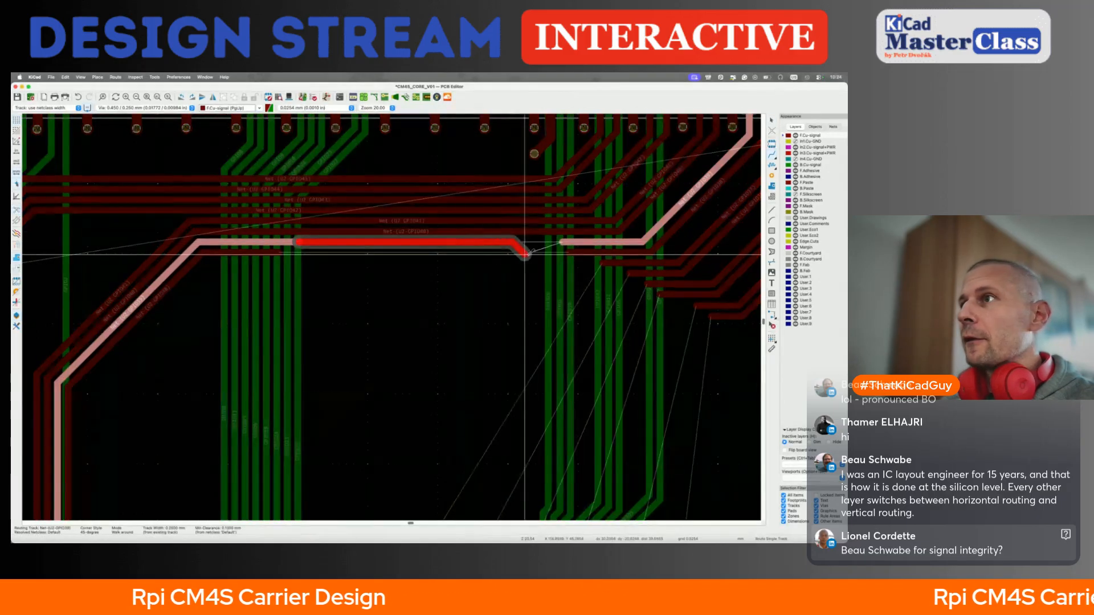
{"action": "left_click", "coordinate": [563, 242]}
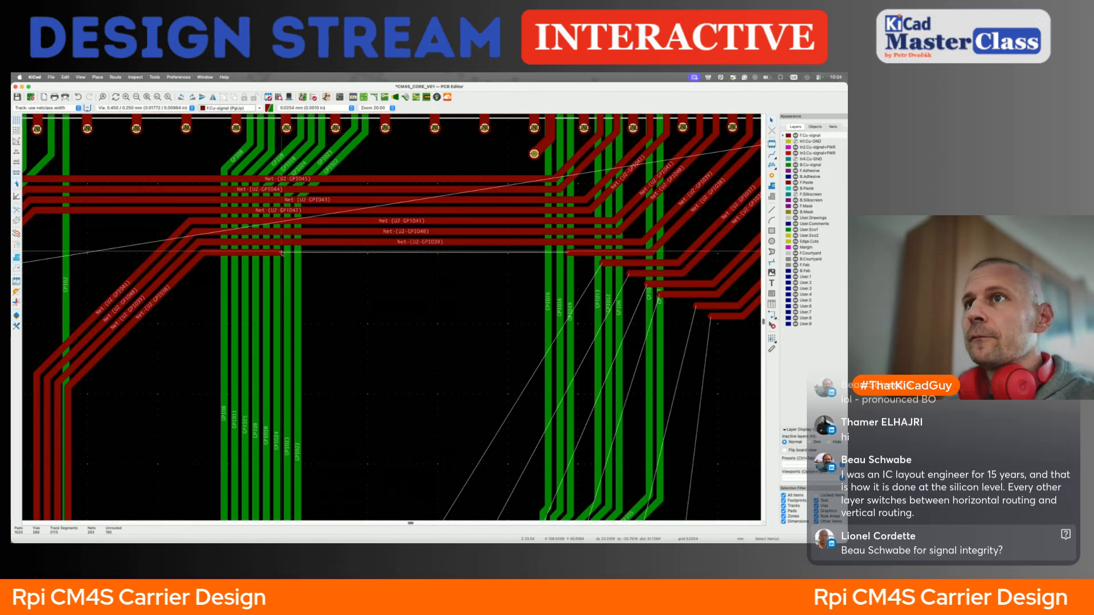
{"action": "key", "text": "x"}
{"action": "left_click", "coordinate": [567, 253]}
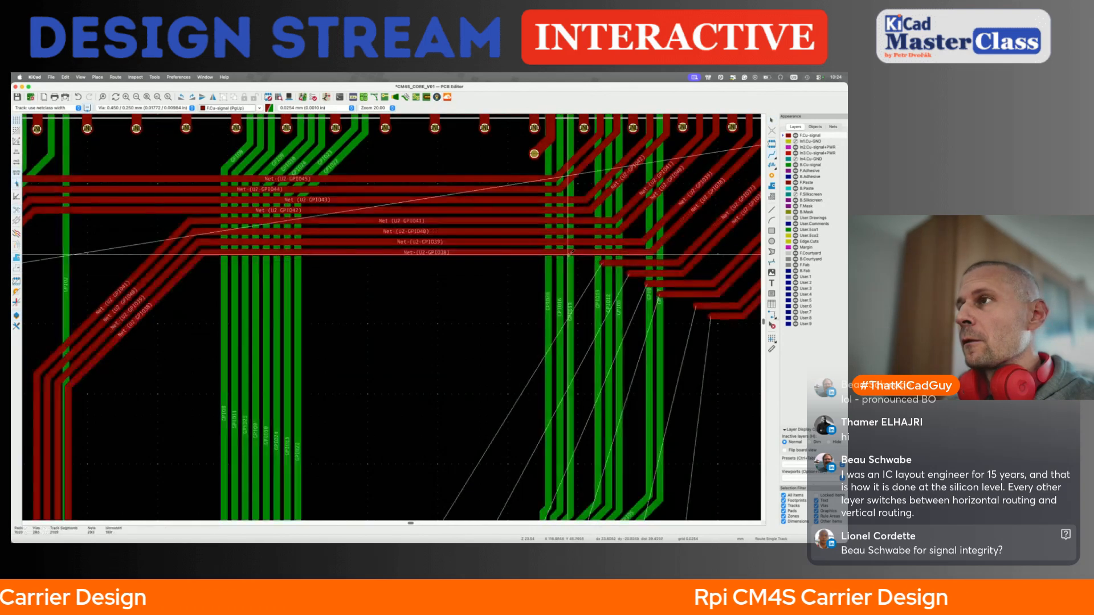
Route GPIO36 from the tenth test pad to its fan-out end below the horizontal bundle
{"action": "scroll", "coordinate": [607, 265], "scroll_direction": "down", "scroll_amount": 4}
{"action": "middle_click_drag", "start_coordinate": [459, 495], "coordinate": [463, 474]}
{"action": "key", "text": "x"}
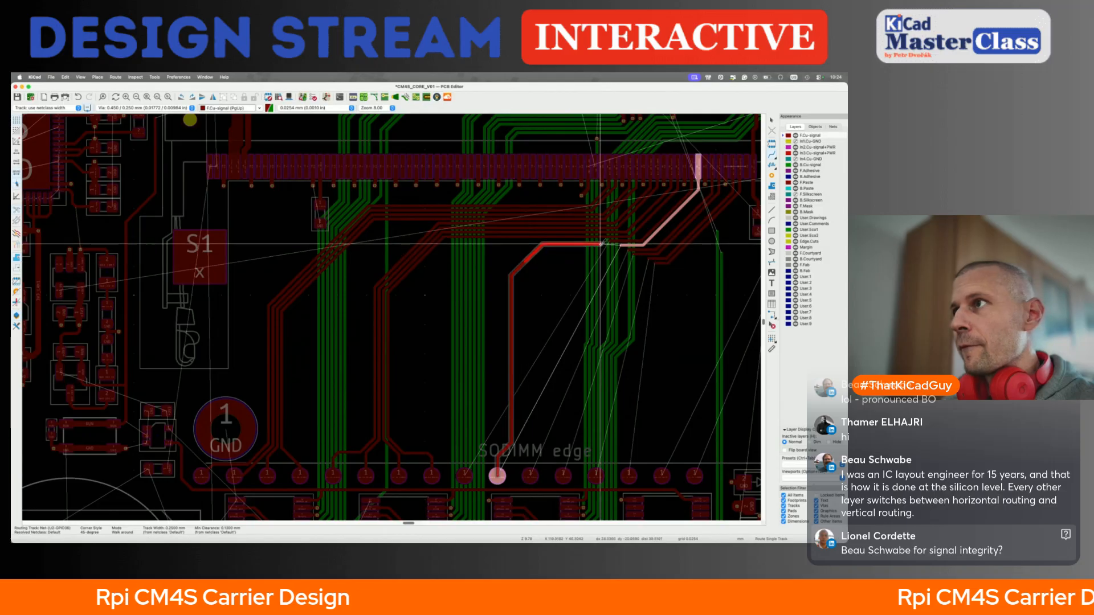
{"action": "left_click", "coordinate": [620, 246]}
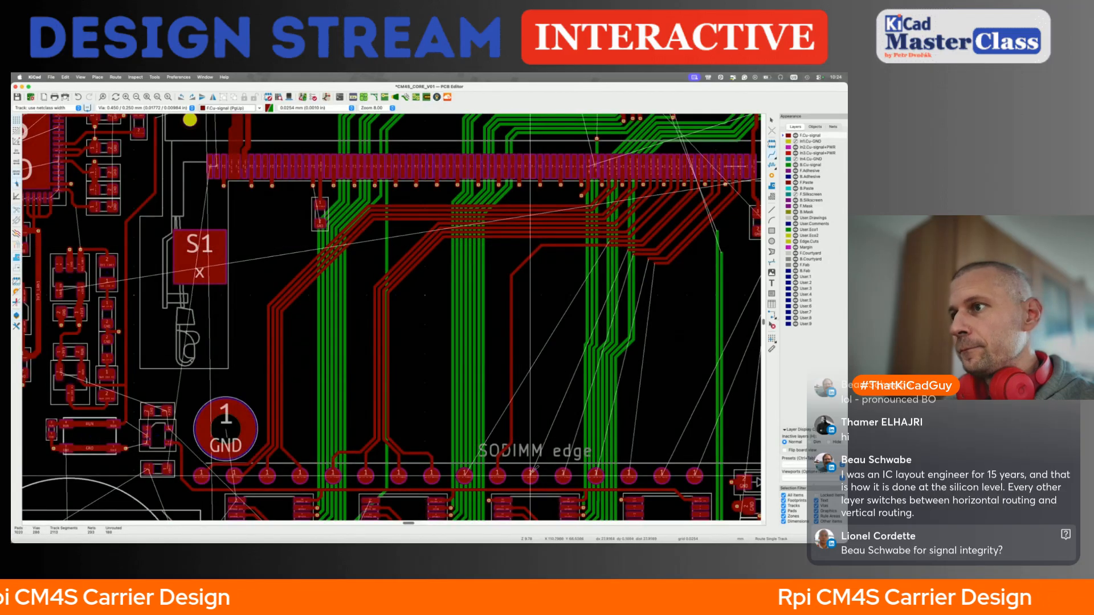
Route GPIO35 from the eleventh test pad to its fan-out end parallel to GPIO36, and reshape its exit near the pad
{"action": "left_click", "coordinate": [530, 475]}
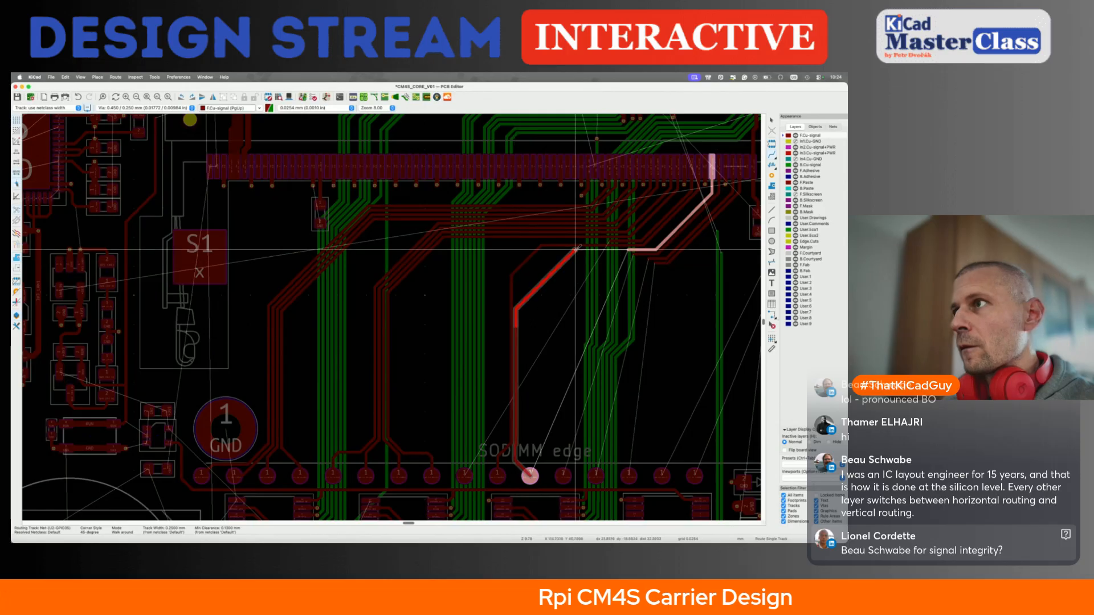
{"action": "left_click", "coordinate": [633, 246]}
{"action": "key", "text": "d"}
{"action": "left_click", "coordinate": [530, 263]}
{"action": "key", "text": "d"}
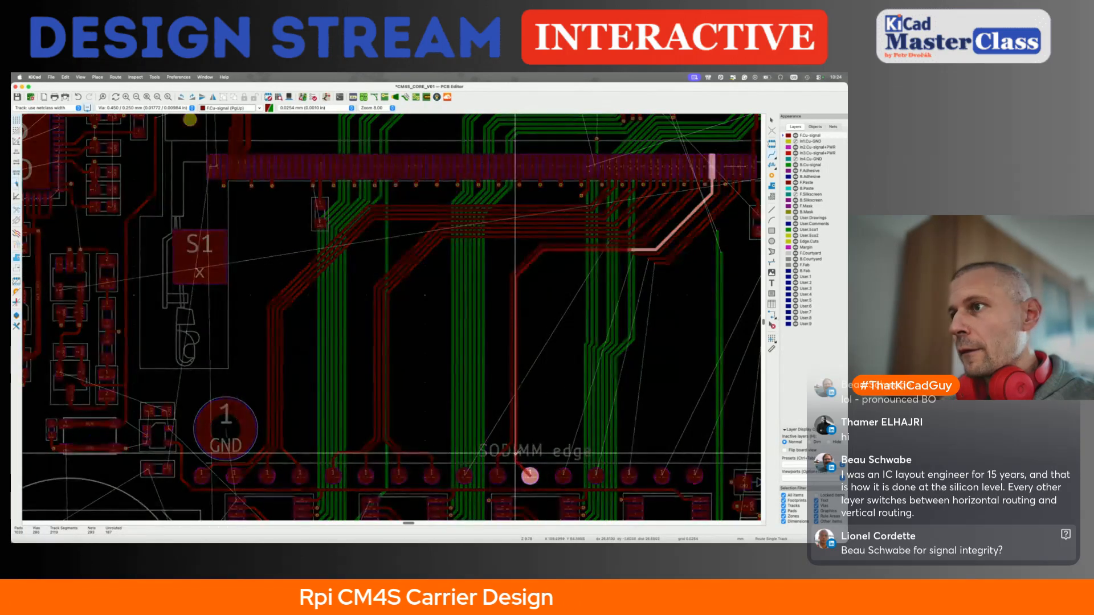
{"action": "scroll", "coordinate": [516, 455], "scroll_direction": "up", "scroll_amount": 5}
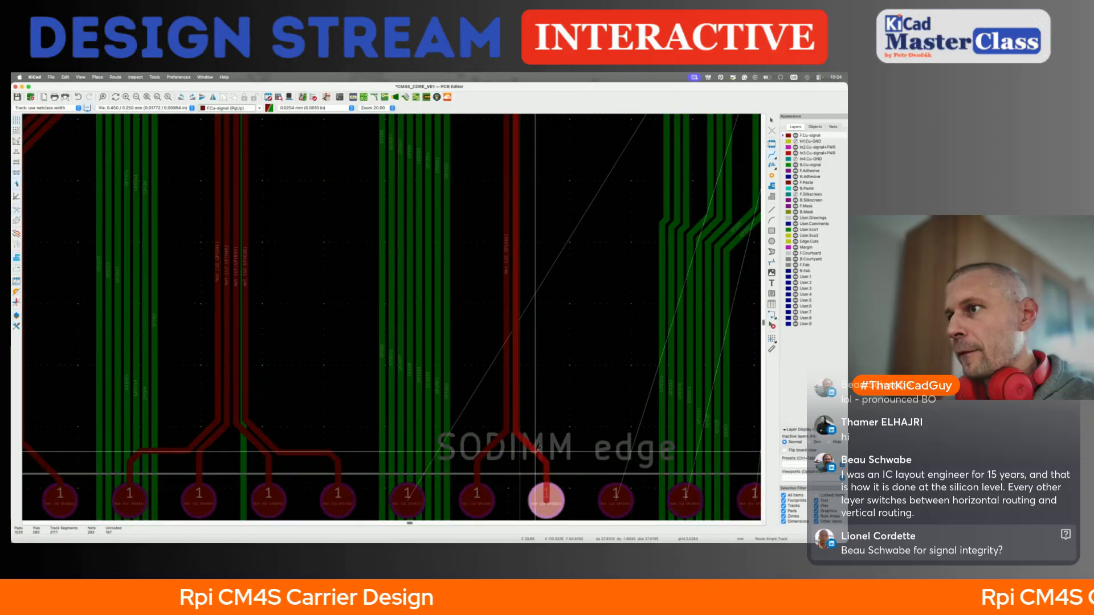
Route GPIO37 from the ninth test pad to its fan-out end alongside GPIO36, adjusting the corner above the pad
{"action": "left_click", "coordinate": [407, 499]}
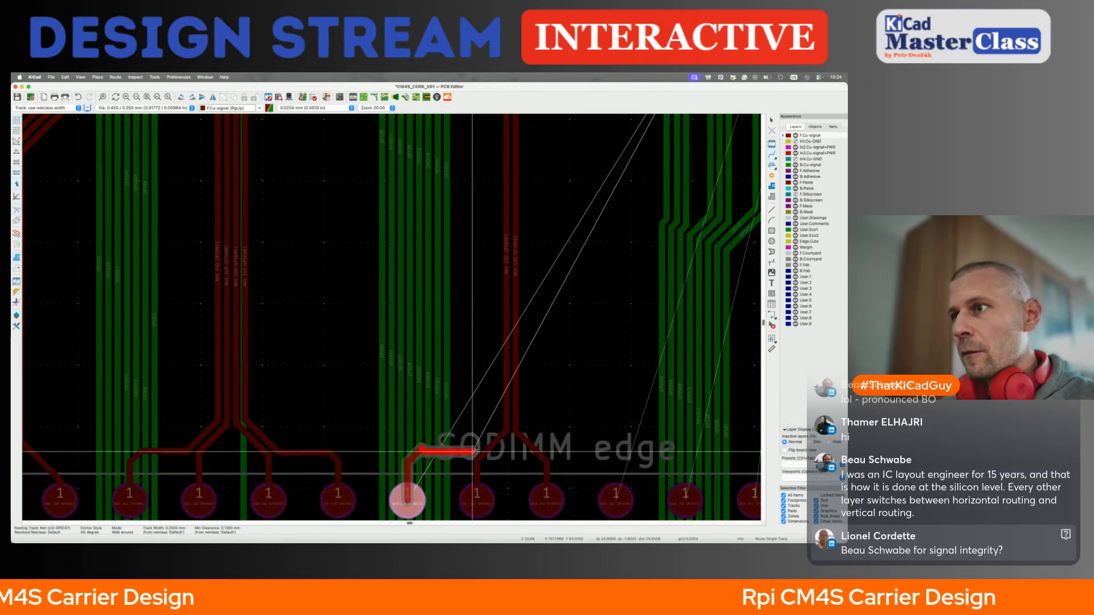
{"action": "double_click", "coordinate": [498, 379]}
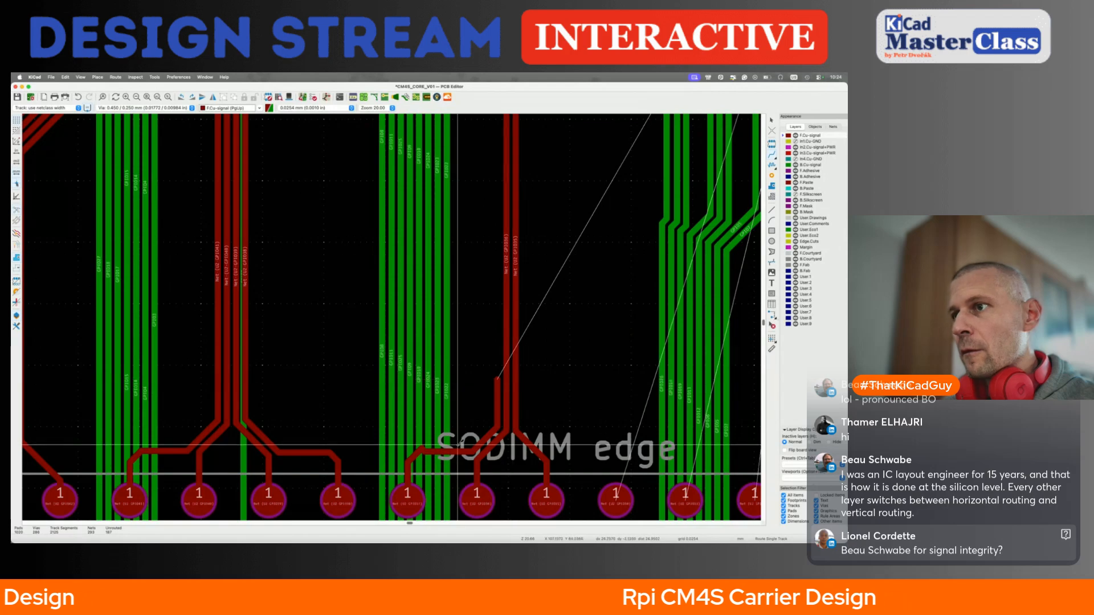
{"action": "key", "text": "d"}
{"action": "left_click", "coordinate": [413, 458]}
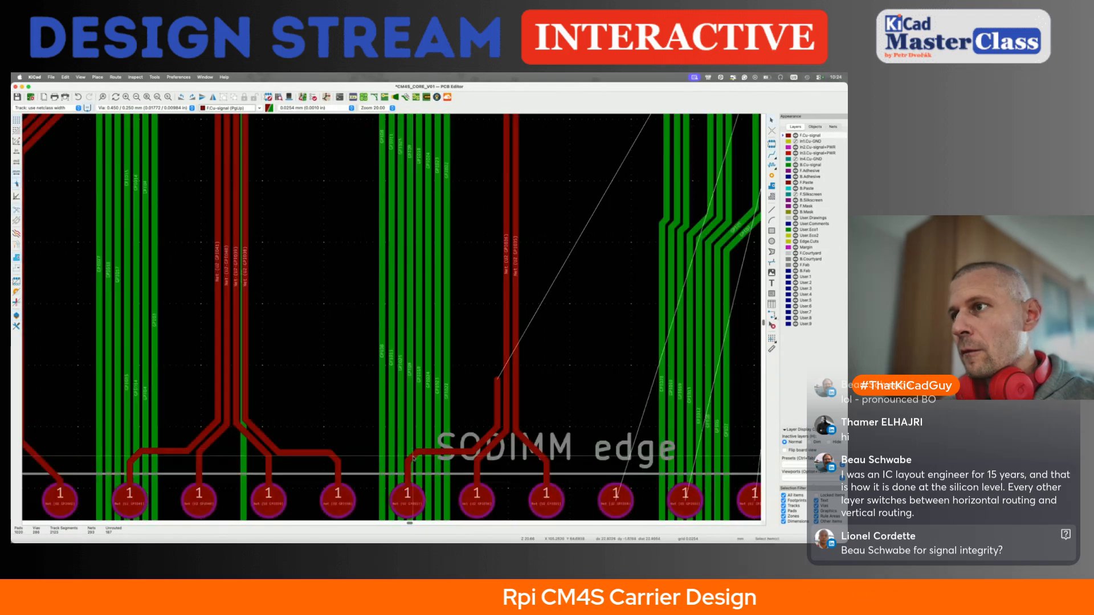
{"action": "key", "text": "x"}
{"action": "scroll", "coordinate": [498, 379], "scroll_direction": "up", "scroll_amount": 5}
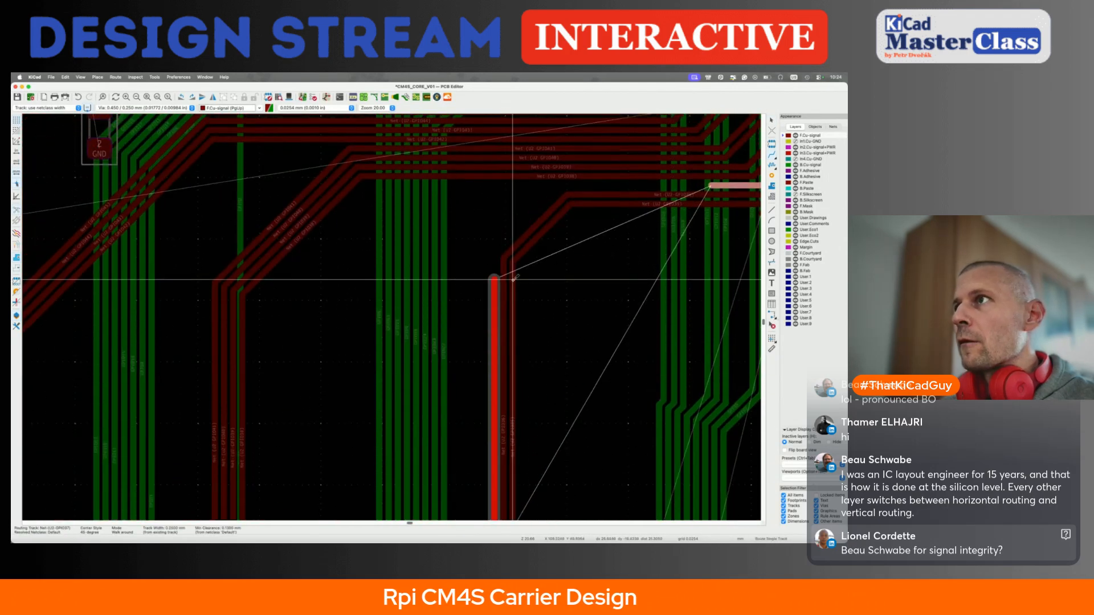
{"action": "left_click", "coordinate": [713, 183]}
{"action": "scroll", "coordinate": [577, 277], "scroll_direction": "right", "scroll_amount": 5}
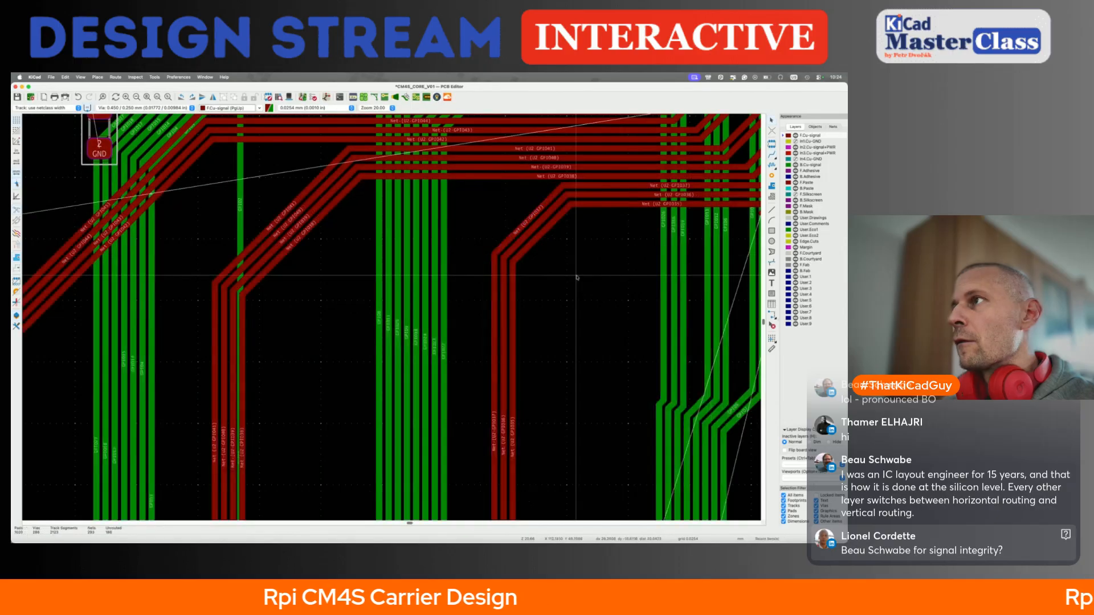
Route GPIO34 from the twelfth test pad to its fan-out end, parallel to the GPIO35 track
{"action": "scroll", "coordinate": [577, 277], "scroll_direction": "down", "scroll_amount": 5}
{"action": "key", "text": "x"}
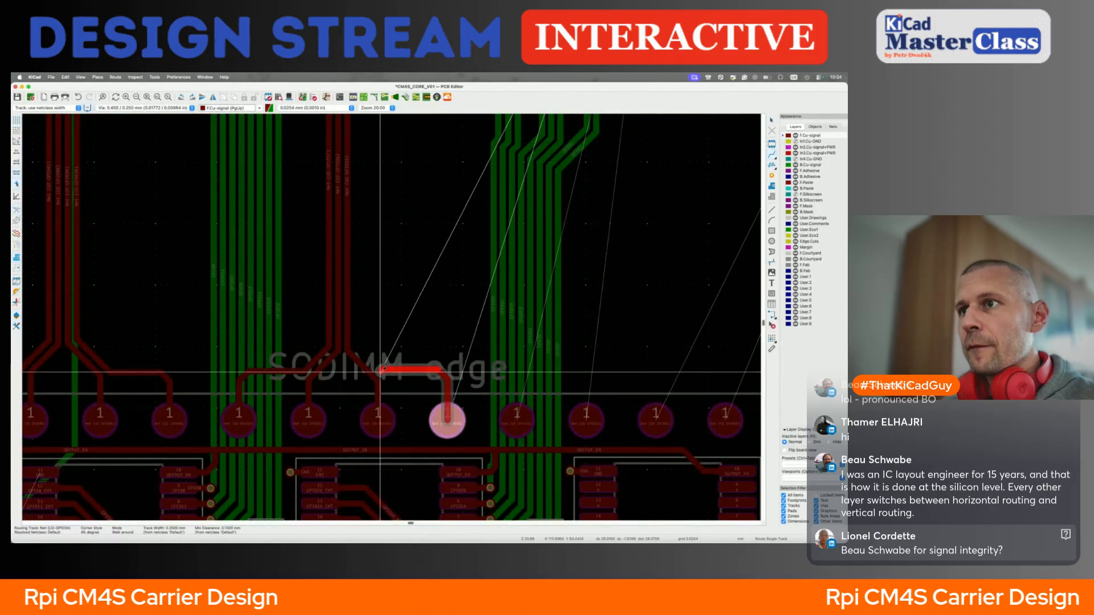
{"action": "double_click", "coordinate": [357, 288]}
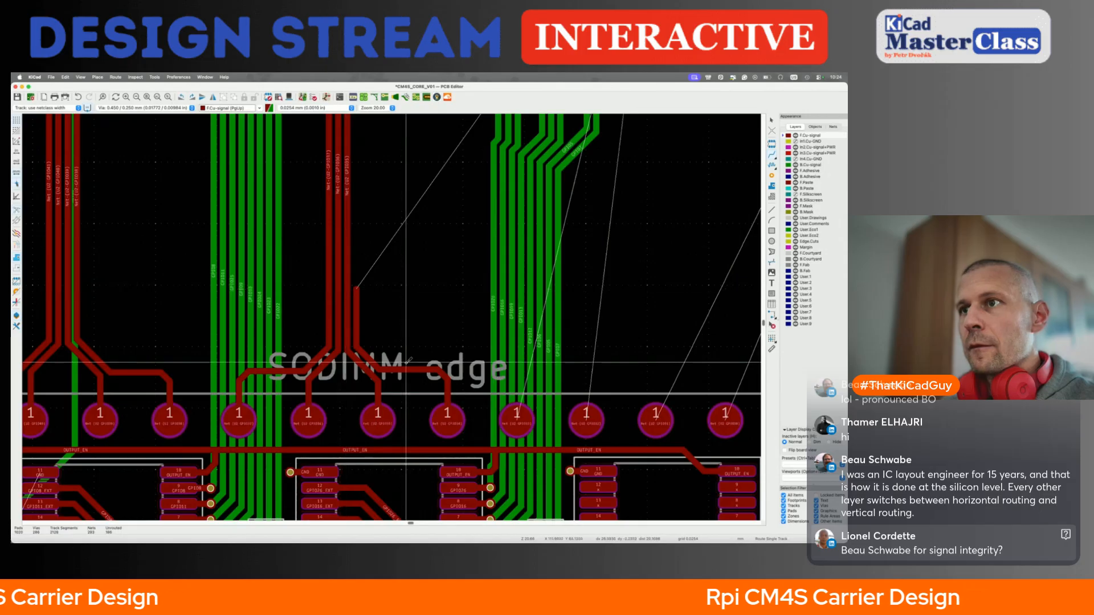
{"action": "scroll", "coordinate": [407, 363], "scroll_direction": "up", "scroll_amount": 4}
{"action": "left_click", "coordinate": [353, 398]}
{"action": "scroll", "coordinate": [357, 239], "scroll_direction": "up", "scroll_amount": 3}
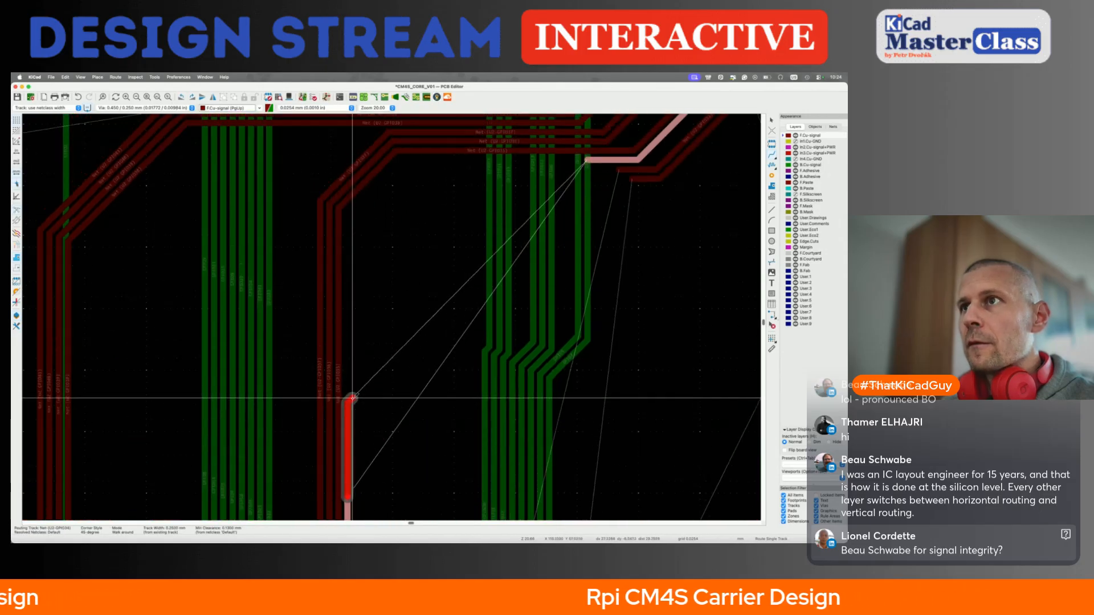
{"action": "left_click", "coordinate": [357, 231]}
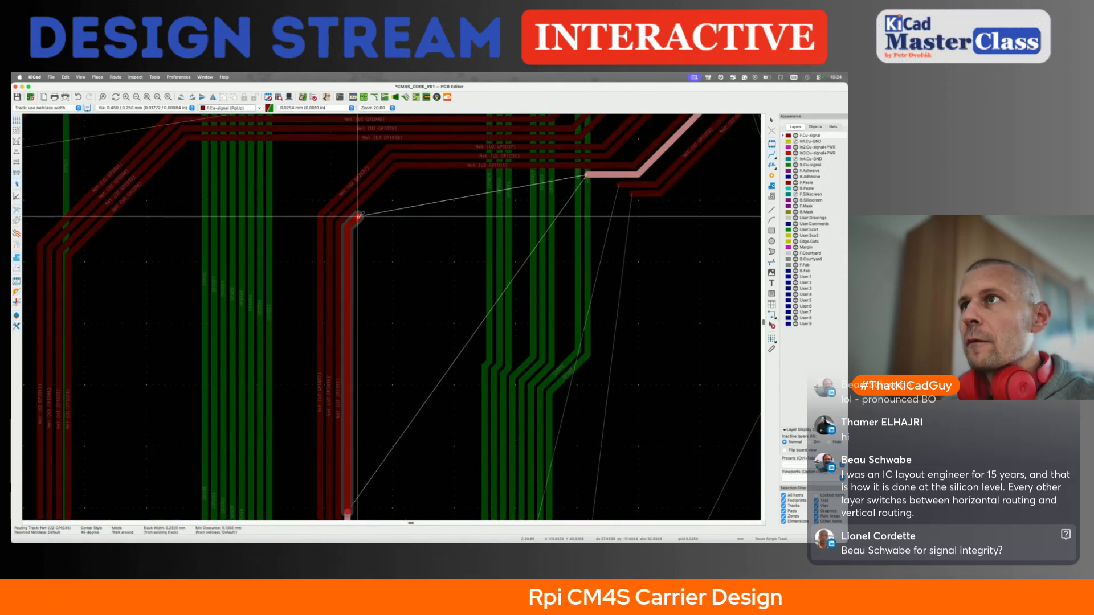
{"action": "double_click", "coordinate": [590, 166]}
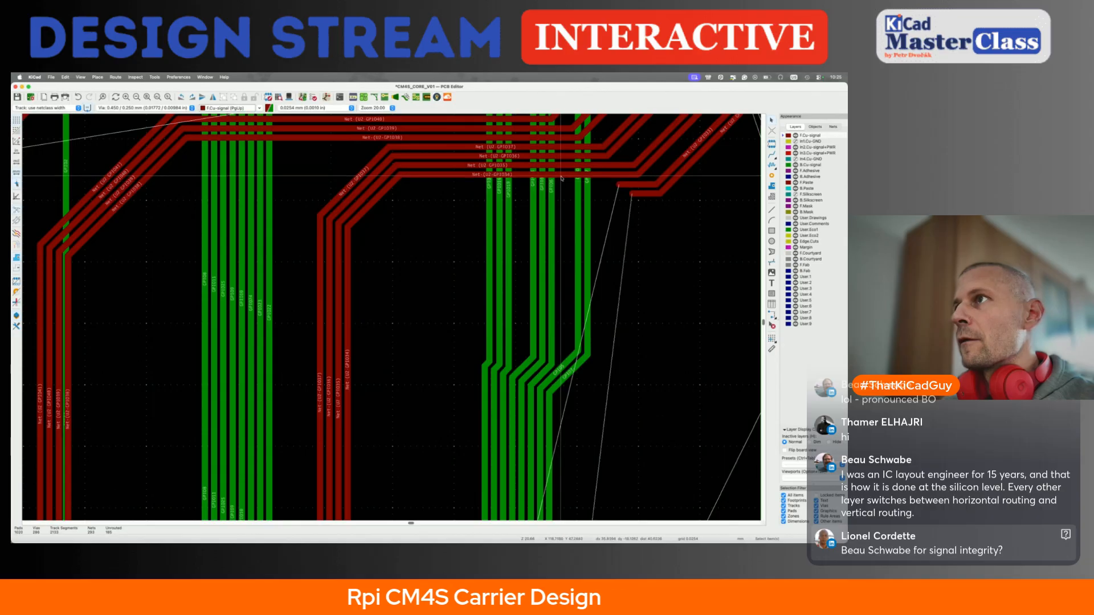
Delete the long horizontal GPIO34 track segment that joins the fan-out end at the GPIO7 crossing
{"action": "left_click", "coordinate": [561, 176]}
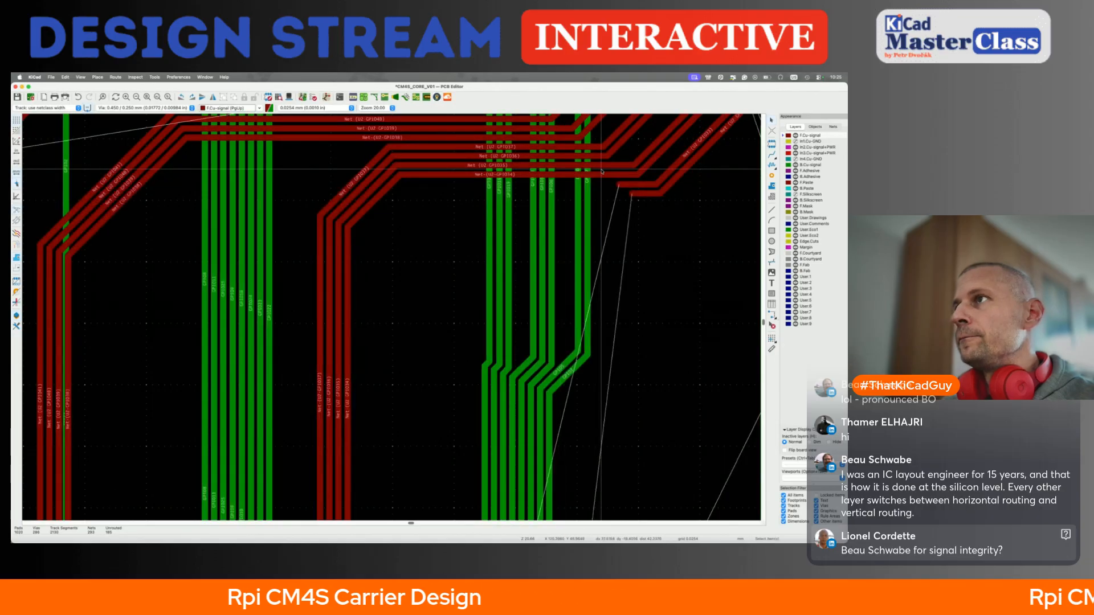
{"action": "scroll", "coordinate": [561, 177], "scroll_direction": "up", "scroll_amount": 5}
{"action": "left_click", "coordinate": [551, 207]}
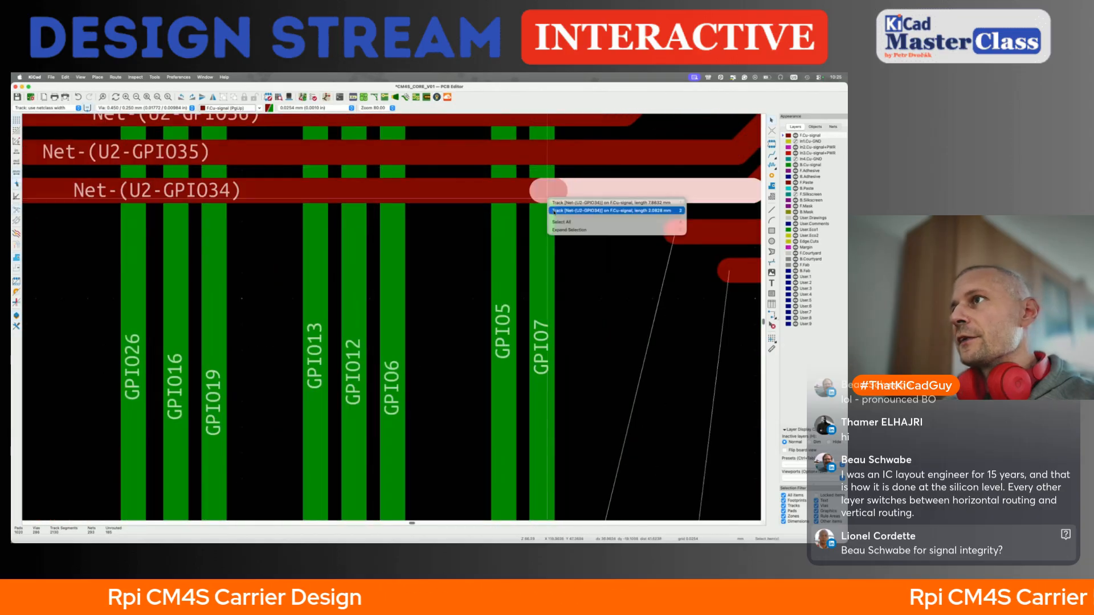
{"action": "left_click", "coordinate": [554, 211]}
{"action": "left_click", "coordinate": [545, 192]}
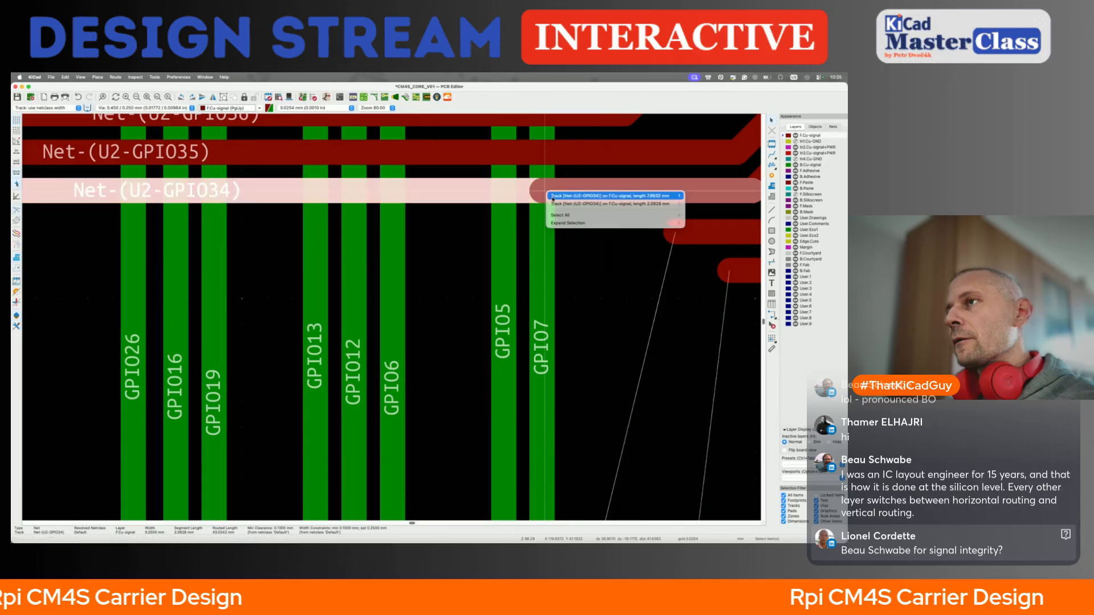
{"action": "left_click", "coordinate": [554, 196]}
{"action": "key", "text": "Escape"}
{"action": "left_click", "coordinate": [508, 199]}
{"action": "key", "text": "Delete"}
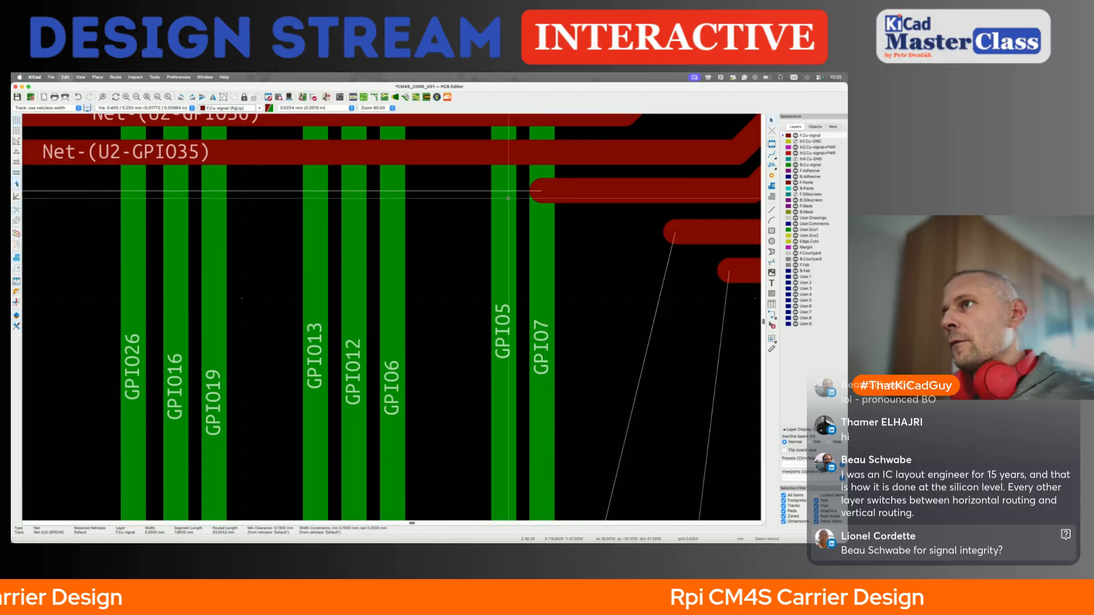
Reroute GPIO34 straight from its fan-out end to the diagonal corner beneath GPIO35, and save the board
{"action": "key", "text": "x"}
{"action": "scroll", "coordinate": [440, 205], "scroll_direction": "left", "scroll_amount": 5}
{"action": "key", "text": "Escape"}
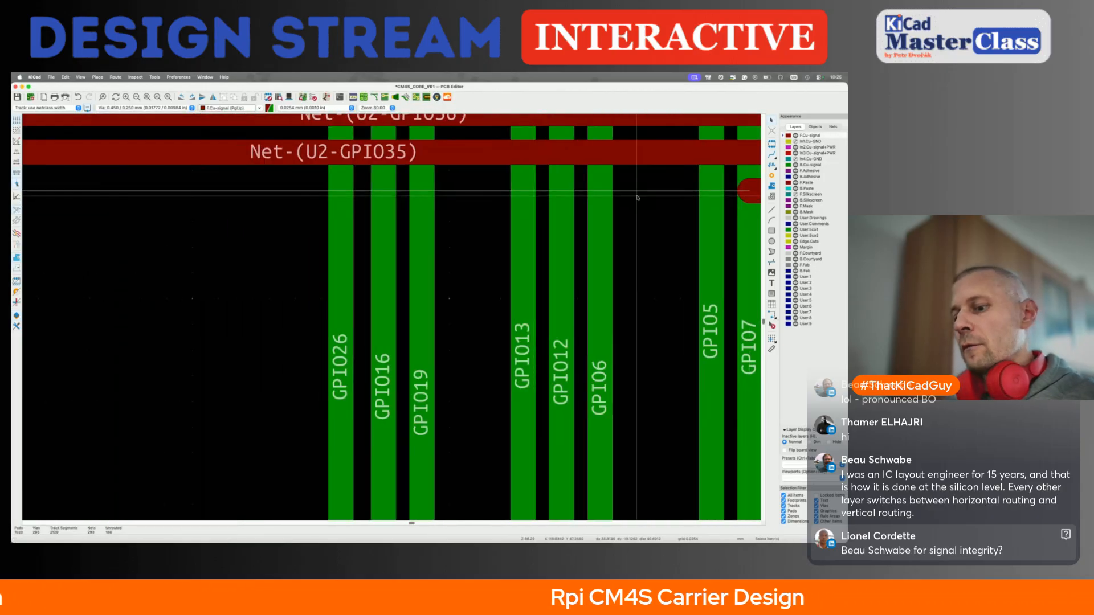
{"action": "key", "text": "x"}
{"action": "scroll", "coordinate": [557, 195], "scroll_direction": "down", "scroll_amount": 3}
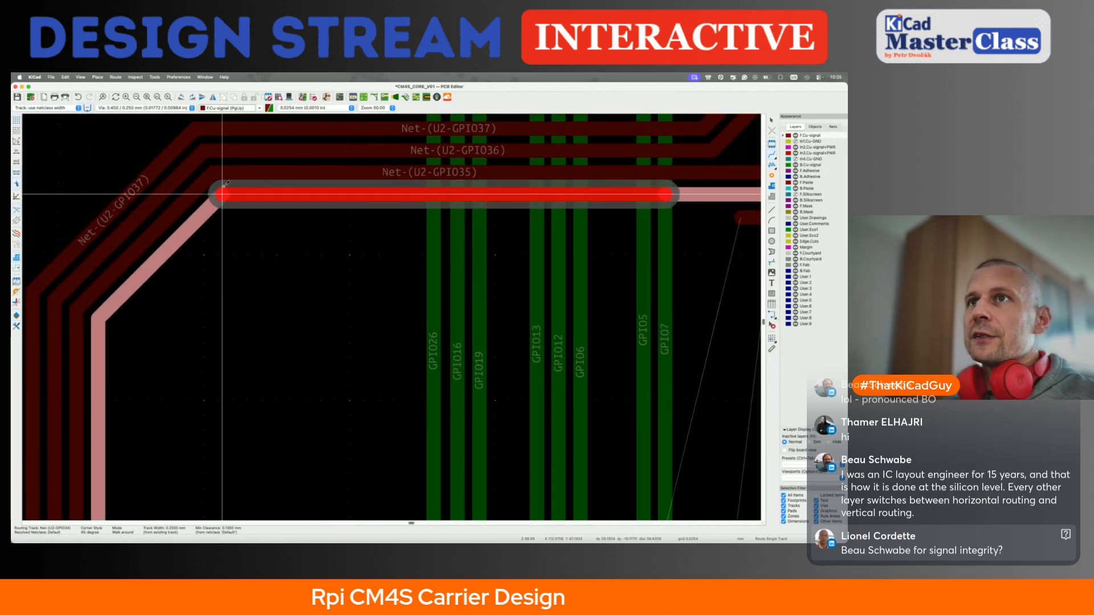
{"action": "left_click", "coordinate": [225, 185]}
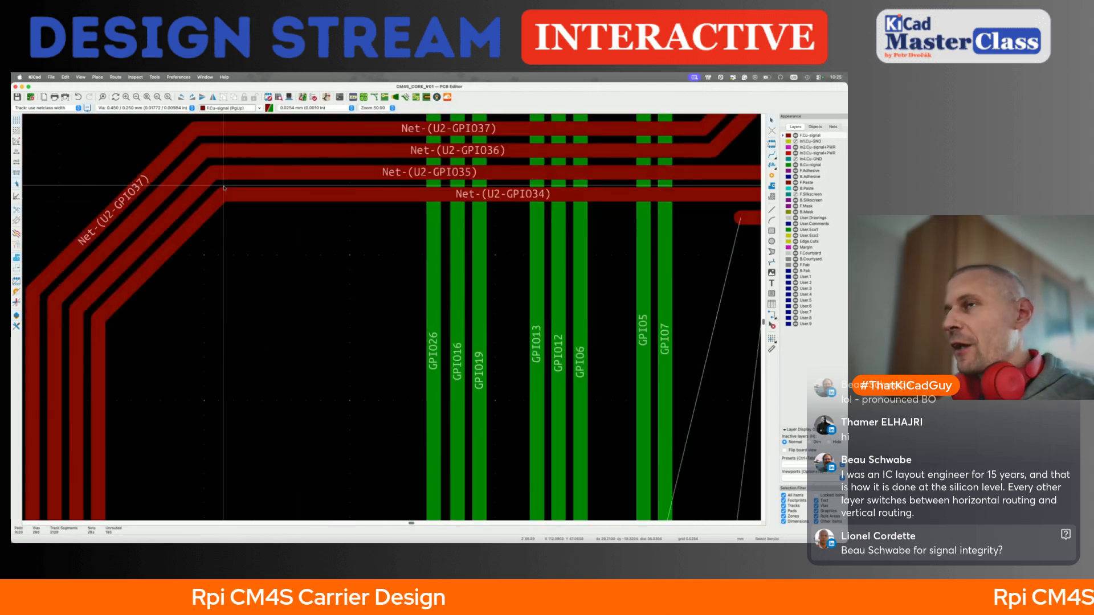
{"action": "scroll", "coordinate": [224, 188], "scroll_direction": "down", "scroll_amount": 6}
{"action": "middle_click_drag", "start_coordinate": [244, 276], "coordinate": [233, 255]}
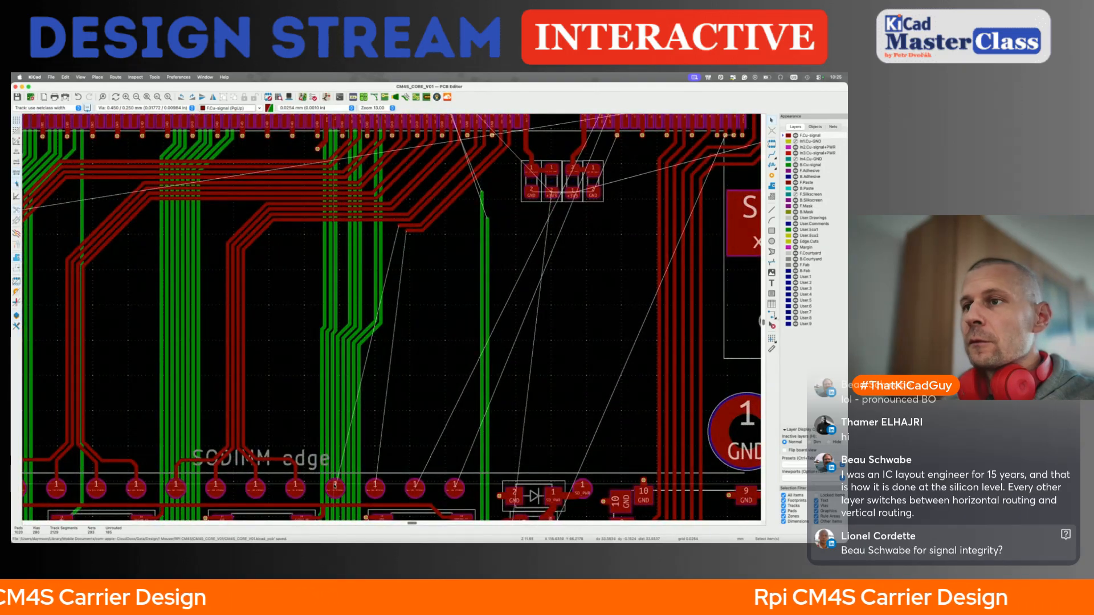
Route GPIO32 from the fourteenth test pad to its fan-out end, and GPIO31 from the fifteenth pad to below the four capacitors
{"action": "key", "text": "x"}
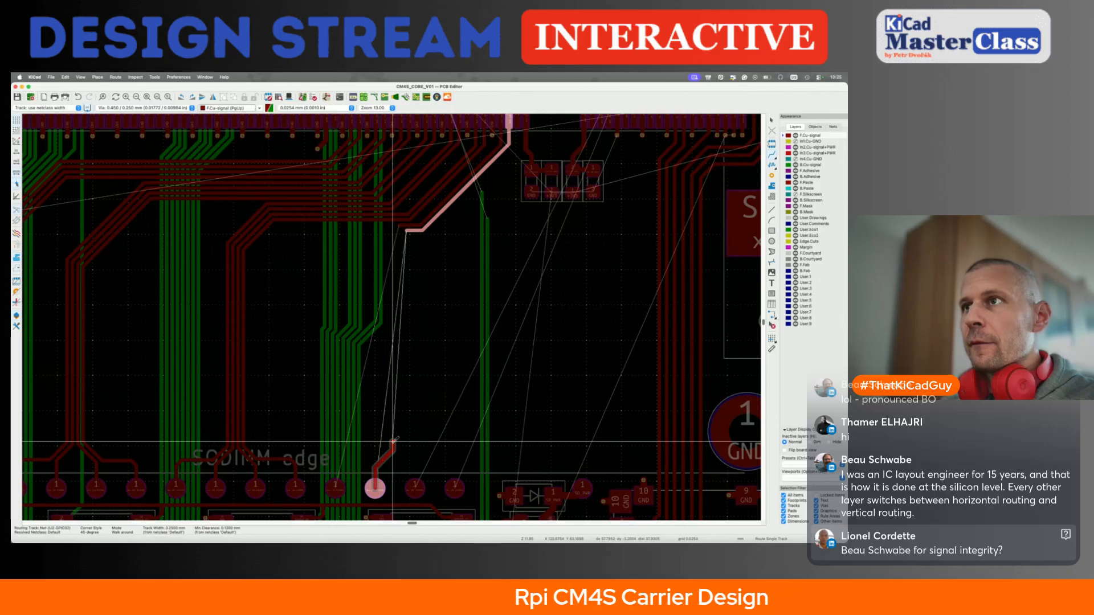
{"action": "left_click", "coordinate": [422, 232]}
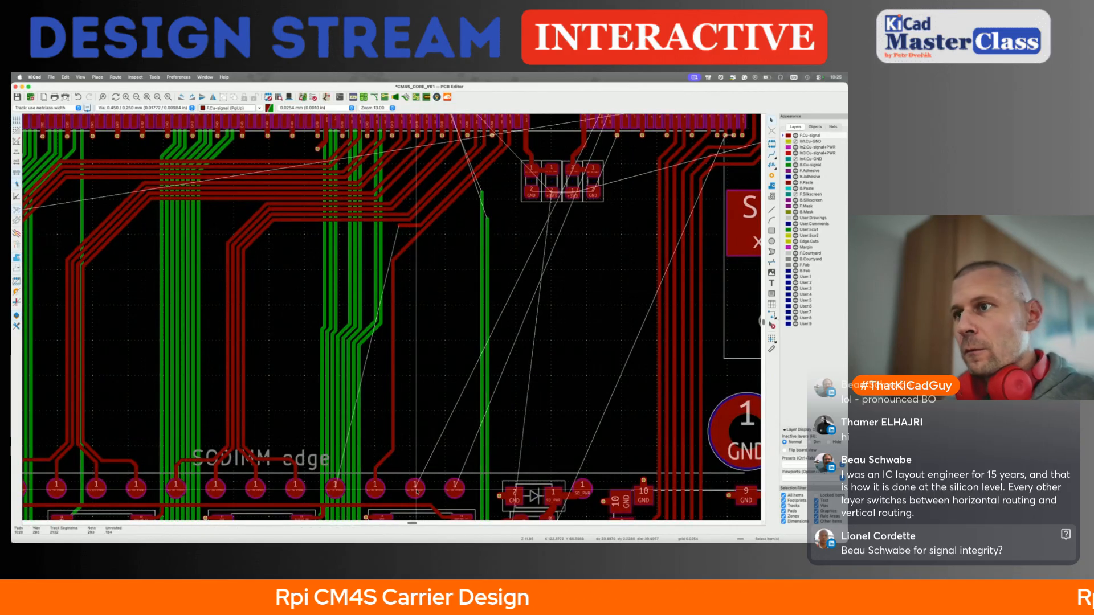
{"action": "key", "text": "x"}
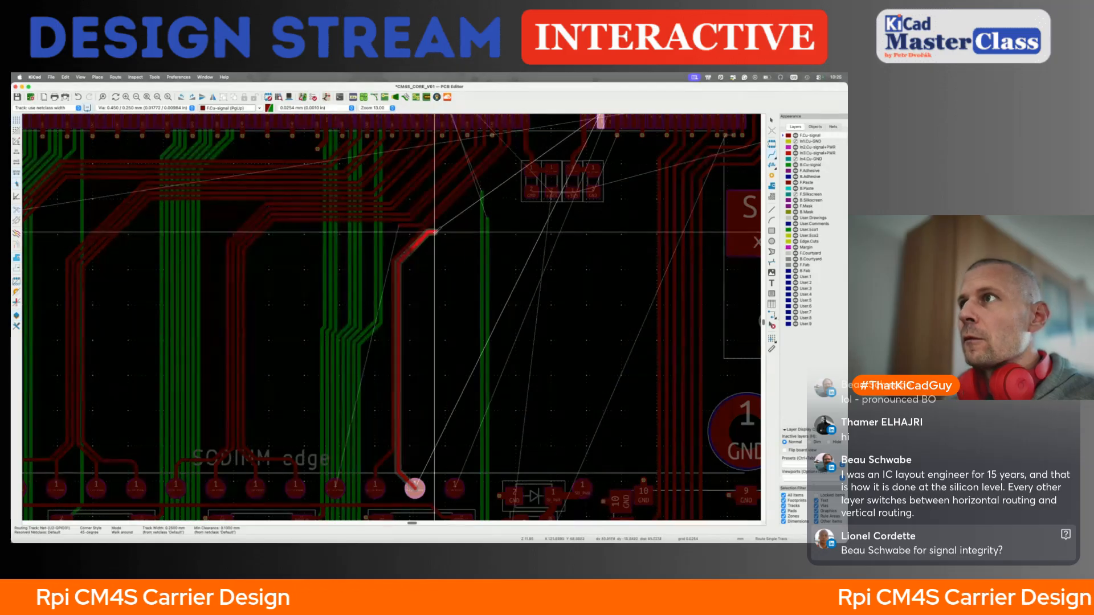
{"action": "left_click", "coordinate": [610, 211]}
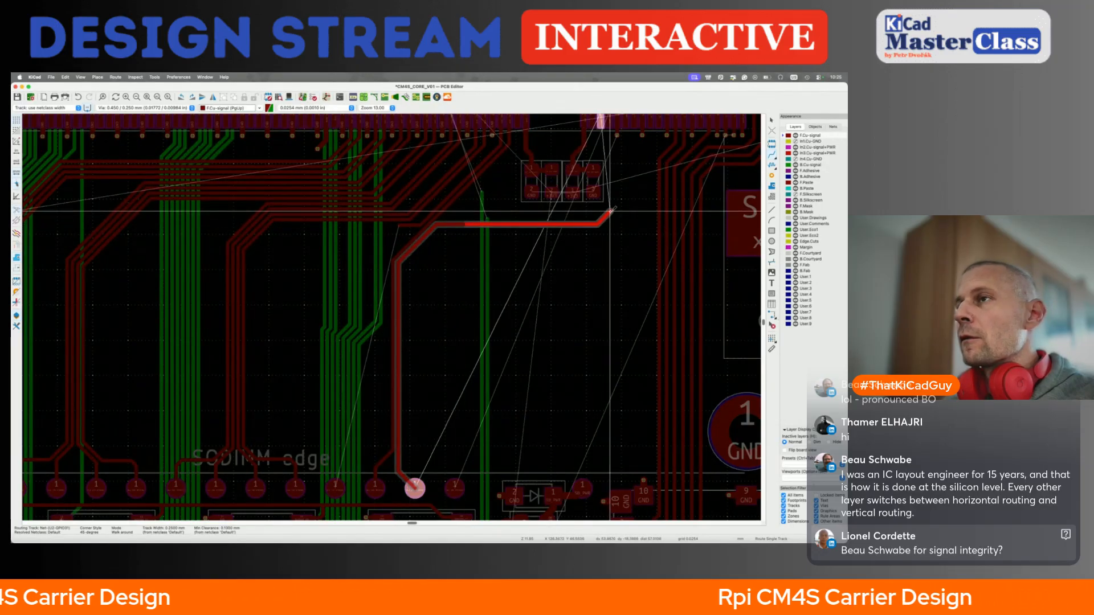
{"action": "key", "text": "Escape"}
{"action": "key", "text": "Escape"}
Reshape GPIO31's exit above its test pad and route GPIO30 from the sixteenth pad parallel to it, ending below the capacitors
{"action": "left_click_drag", "start_coordinate": [405, 478], "coordinate": [411, 467]}
{"action": "key", "text": "x"}
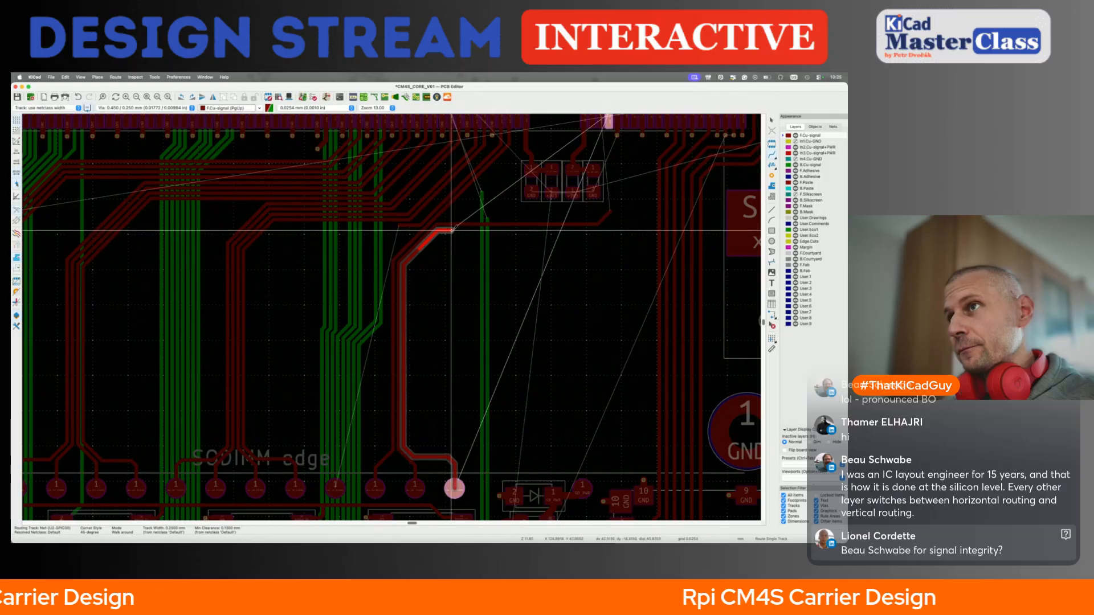
{"action": "key", "text": "Escape"}
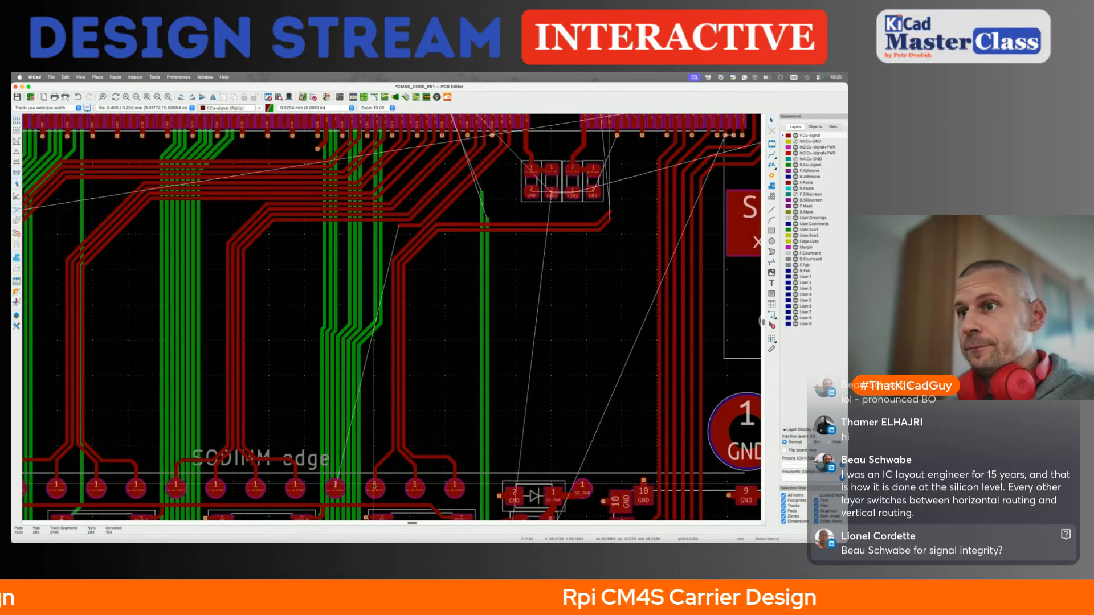
Route GPIO33 from the thirteenth test pad to its fan-out end alongside GPIO32, and save the board
{"action": "left_click", "coordinate": [342, 486]}
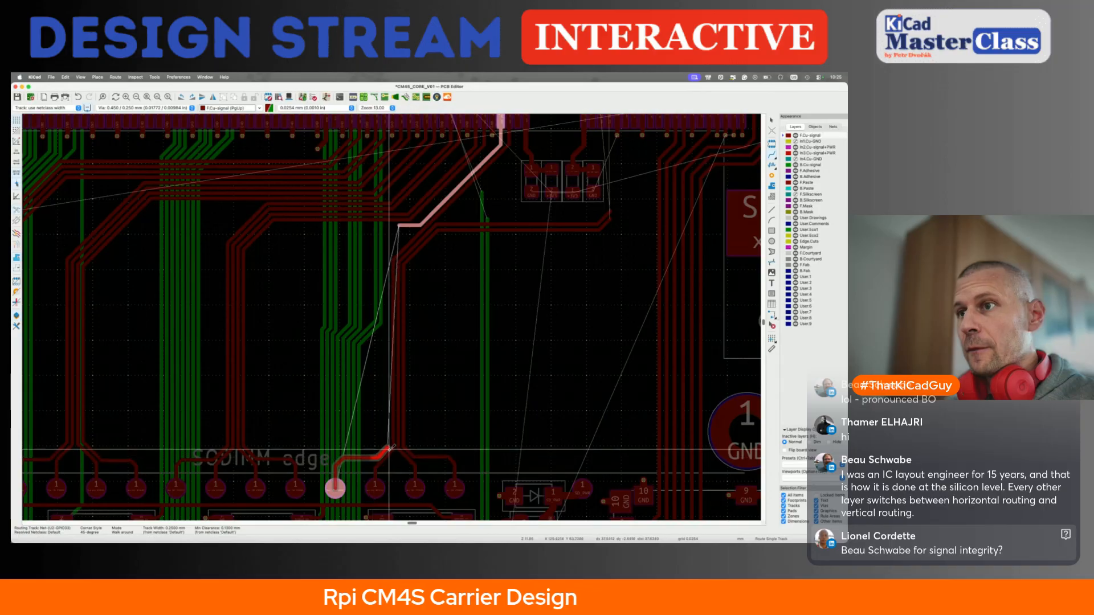
{"action": "left_click", "coordinate": [431, 228]}
{"action": "scroll", "coordinate": [403, 235], "scroll_direction": "up", "scroll_amount": 5}
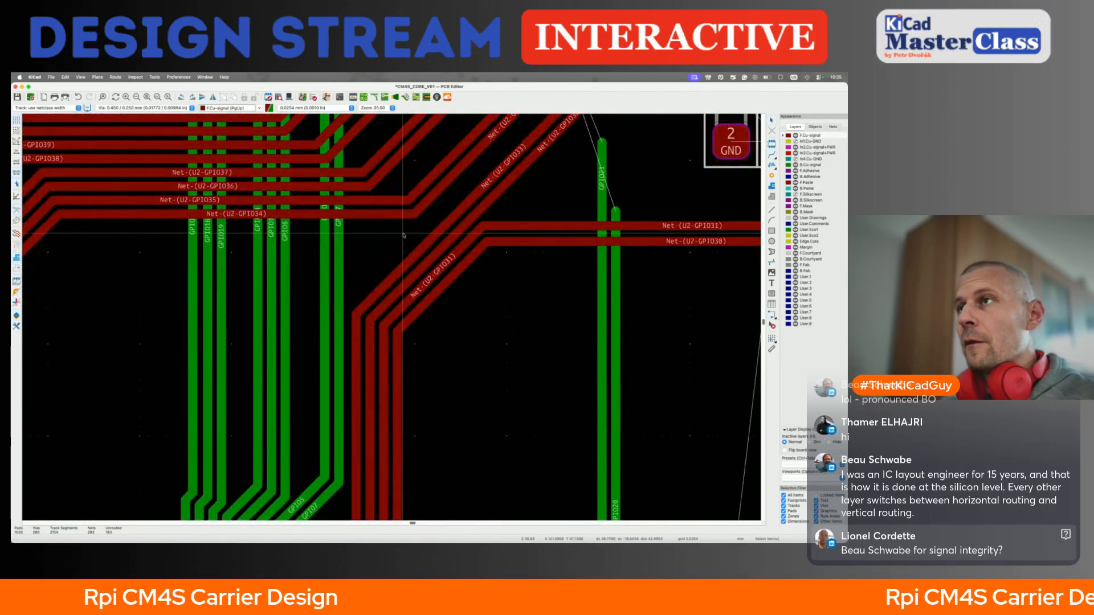
{"action": "scroll", "coordinate": [403, 235], "scroll_direction": "down", "scroll_amount": 5}
{"action": "key", "text": "ctrl+s"}
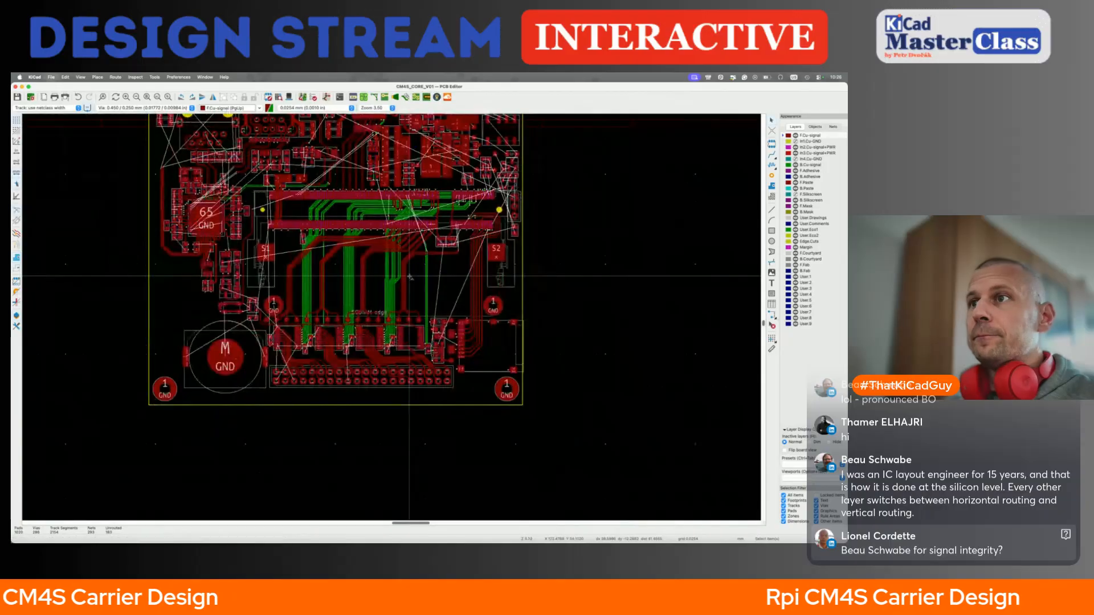
Connect the GPIO31 and GPIO30 track ends to their connector pads, passing beside the four capacitors, and save the board
{"action": "scroll", "coordinate": [409, 277], "scroll_direction": "up", "scroll_amount": 4}
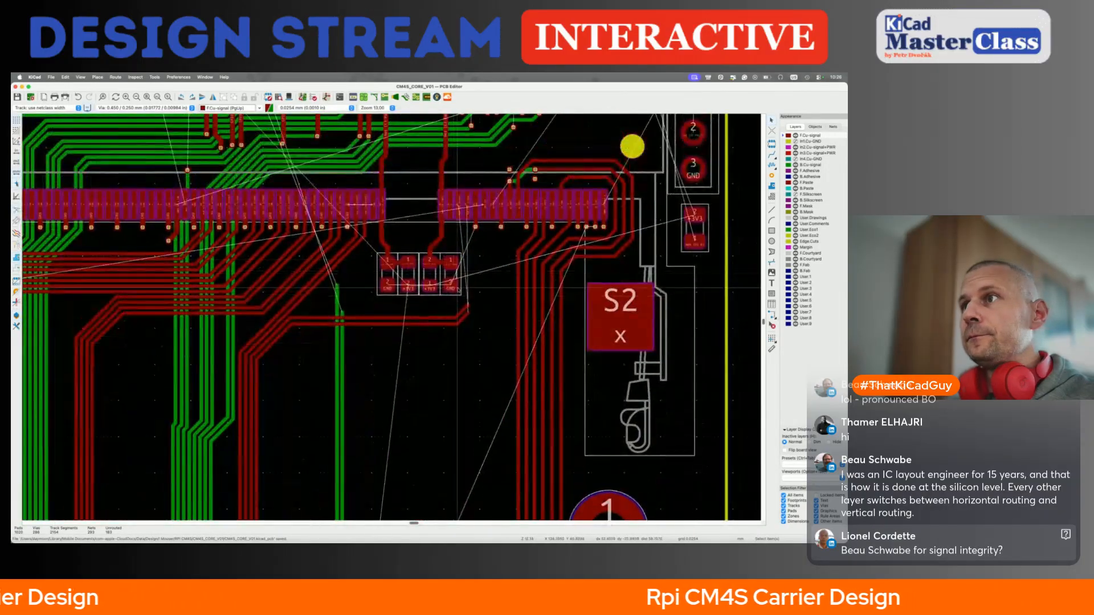
{"action": "scroll", "coordinate": [450, 257], "scroll_direction": "up", "scroll_amount": 5}
{"action": "key", "text": "x"}
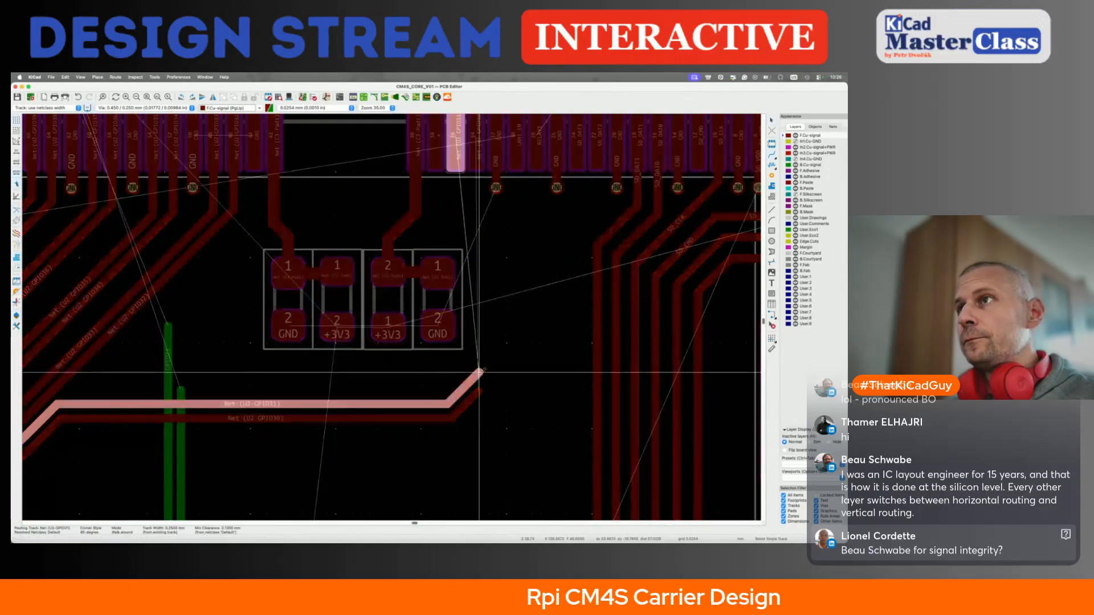
{"action": "left_click", "coordinate": [462, 180]}
{"action": "left_click", "coordinate": [479, 390]}
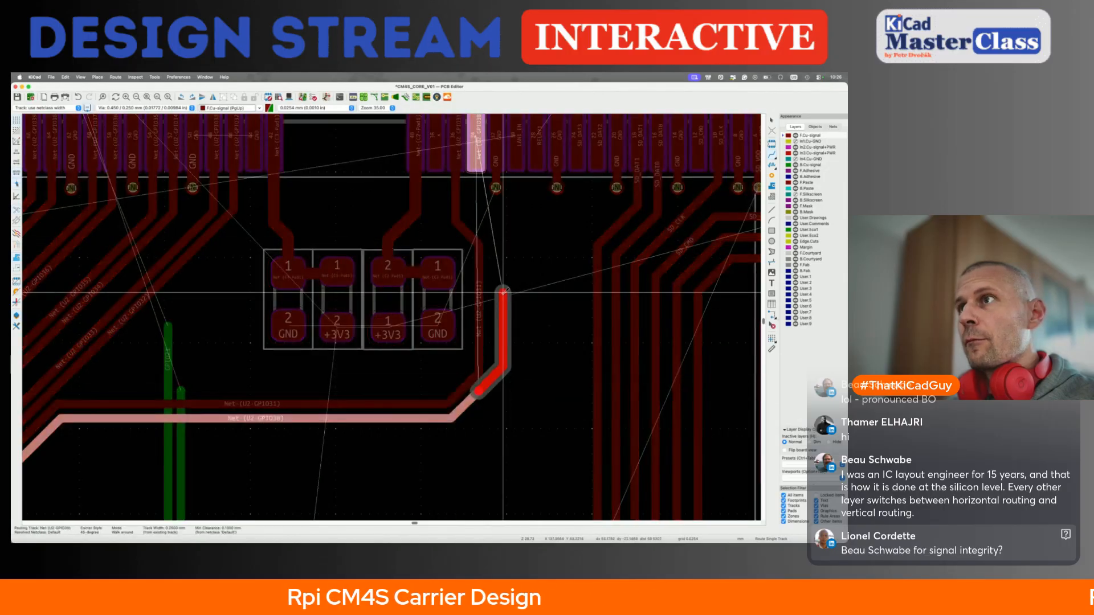
{"action": "left_click", "coordinate": [479, 154]}
{"action": "double_click", "coordinate": [483, 145]}
{"action": "key", "text": "Escape"}
{"action": "key", "text": "Escape"}
{"action": "key", "text": "super+s"}
{"action": "scroll", "coordinate": [481, 215], "scroll_direction": "down", "scroll_amount": 10}
{"action": "middle_click_drag", "start_coordinate": [363, 277], "coordinate": [430, 305]}
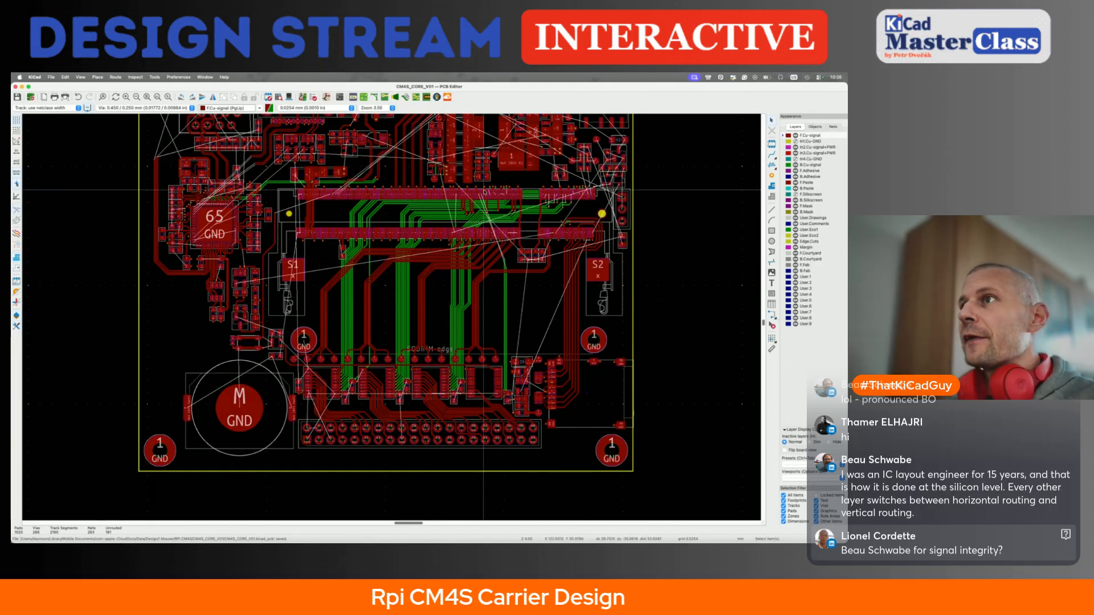
{"action": "scroll", "coordinate": [483, 190], "scroll_direction": "up", "scroll_amount": 10}
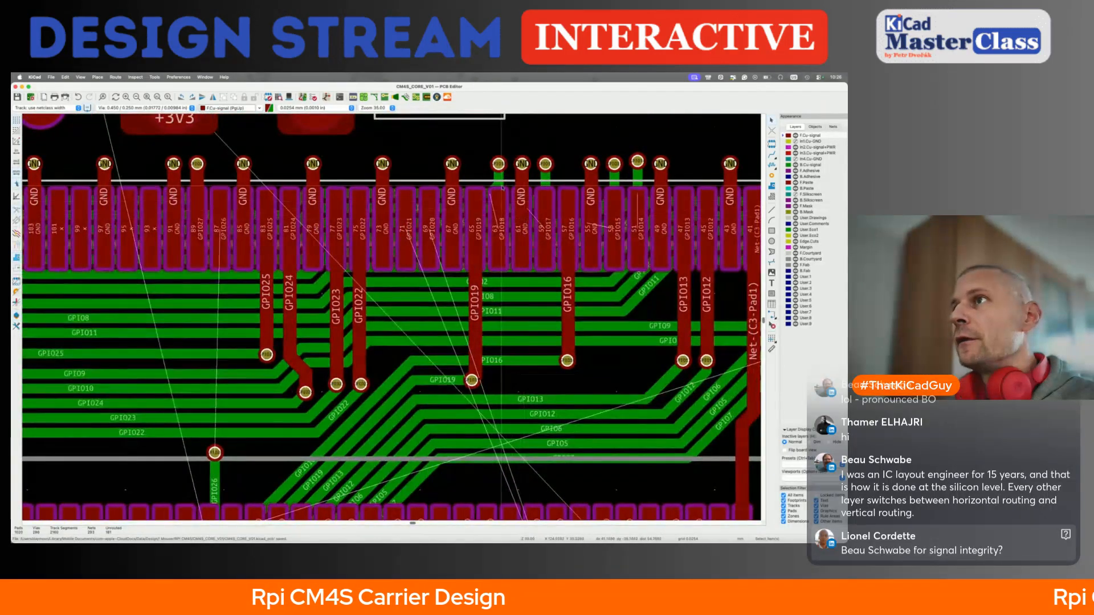
{"action": "key", "text": "x"}
{"action": "left_click", "coordinate": [498, 163]}
{"action": "key", "text": "super+z"}
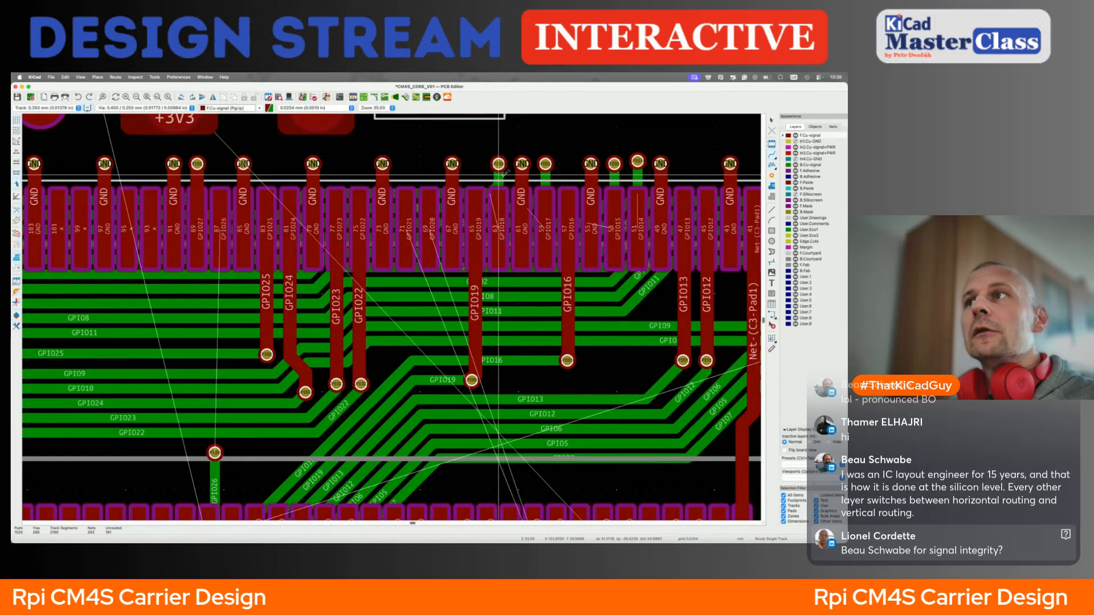
{"action": "left_click", "coordinate": [499, 165]}
{"action": "left_click", "coordinate": [498, 229]}
{"action": "key", "text": "super+z"}
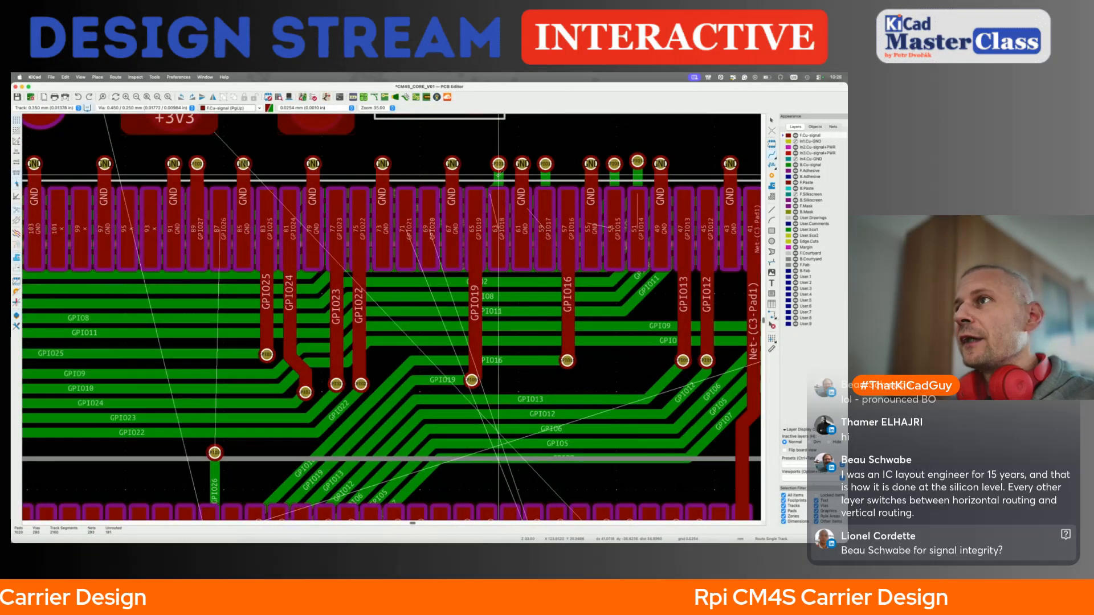
{"action": "key", "text": "super+s"}
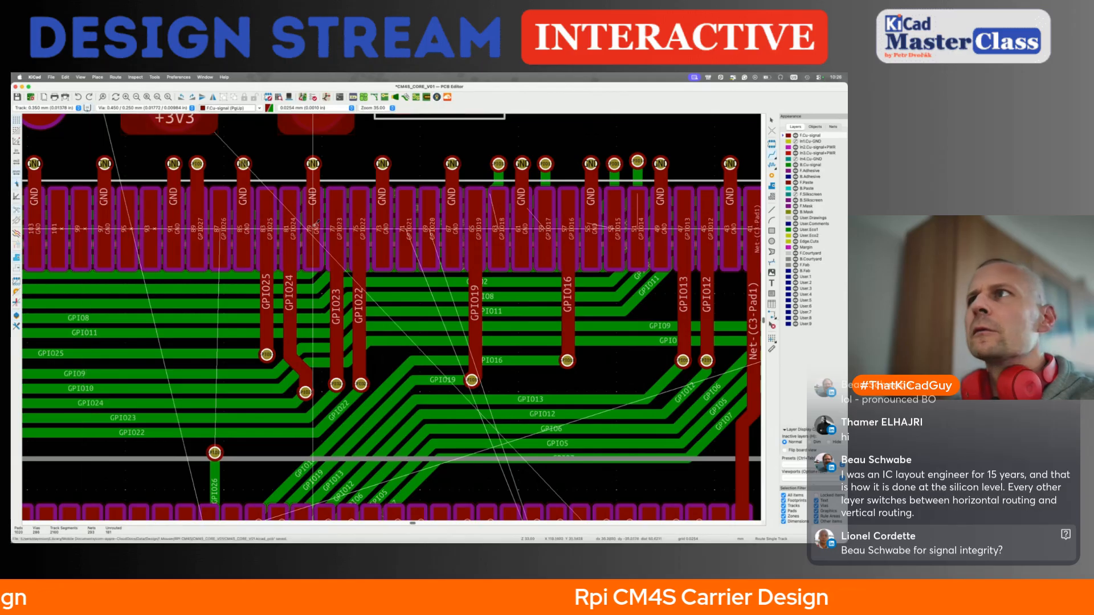
Route 0.350 mm front-layer tracks between the GPIO18, GPIO17, GPIO15 and GPIO14 connector pads and the vias above them
{"action": "left_click", "coordinate": [499, 164]}
{"action": "key", "text": "Escape"}
{"action": "left_click", "coordinate": [545, 164]}
{"action": "left_click", "coordinate": [546, 166]}
{"action": "left_click", "coordinate": [614, 226]}
{"action": "left_click", "coordinate": [612, 166]}
{"action": "left_click", "coordinate": [639, 222]}
{"action": "left_click", "coordinate": [637, 166]}
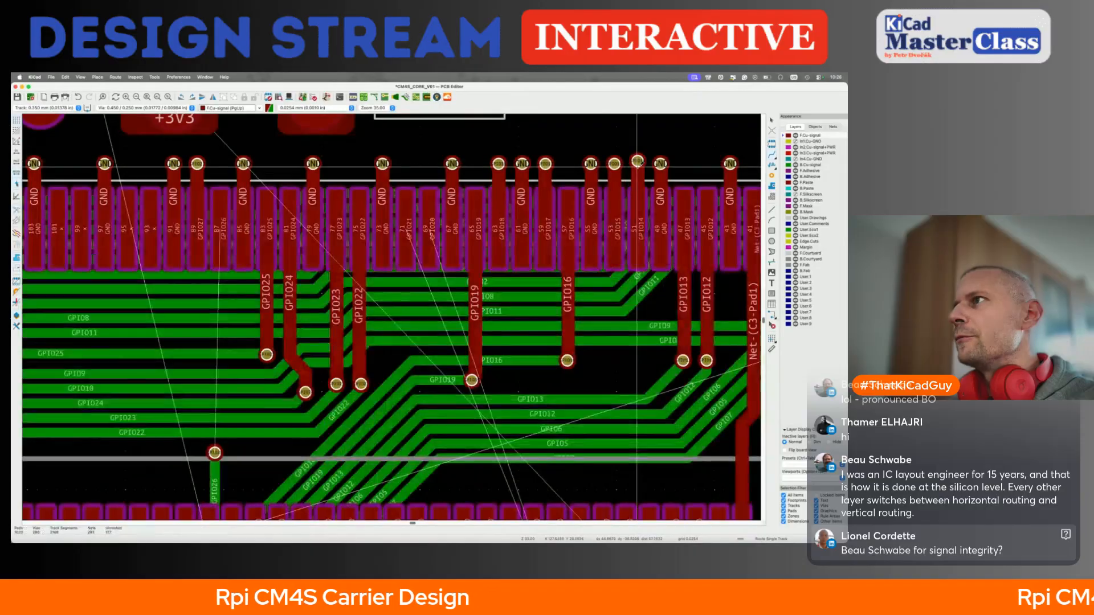
Route 0.350 mm tracks from the GPIO11, GPIO10, GPIO9 and GPIO8 connector pads to the vias below them
{"action": "scroll", "coordinate": [637, 167], "scroll_direction": "right", "scroll_amount": 5}
{"action": "scroll", "coordinate": [535, 218], "scroll_direction": "down", "scroll_amount": 4}
{"action": "scroll", "coordinate": [534, 219], "scroll_direction": "right", "scroll_amount": 5}
{"action": "scroll", "coordinate": [448, 223], "scroll_direction": "up", "scroll_amount": 5}
{"action": "left_click", "coordinate": [451, 220]}
{"action": "left_click", "coordinate": [451, 284]}
{"action": "left_click", "coordinate": [486, 218]}
{"action": "left_click", "coordinate": [484, 337]}
{"action": "left_click", "coordinate": [549, 193]}
{"action": "left_click", "coordinate": [549, 284]}
{"action": "left_click", "coordinate": [583, 191]}
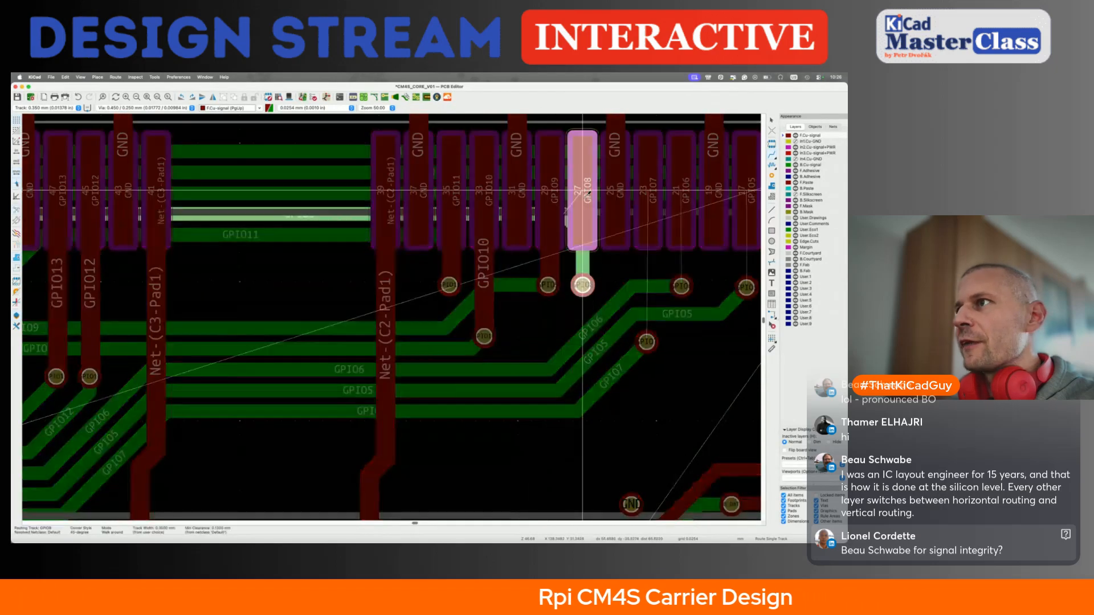
{"action": "left_click", "coordinate": [587, 272]}
Route 0.350 mm tracks from the GPIO7, GPIO6 and GPIO5 connector pads to the vias below them
{"action": "left_click", "coordinate": [649, 197]}
{"action": "left_click", "coordinate": [647, 340]}
{"action": "left_click", "coordinate": [682, 194]}
{"action": "left_click", "coordinate": [683, 278]}
{"action": "scroll", "coordinate": [684, 278], "scroll_direction": "right", "scroll_amount": 5}
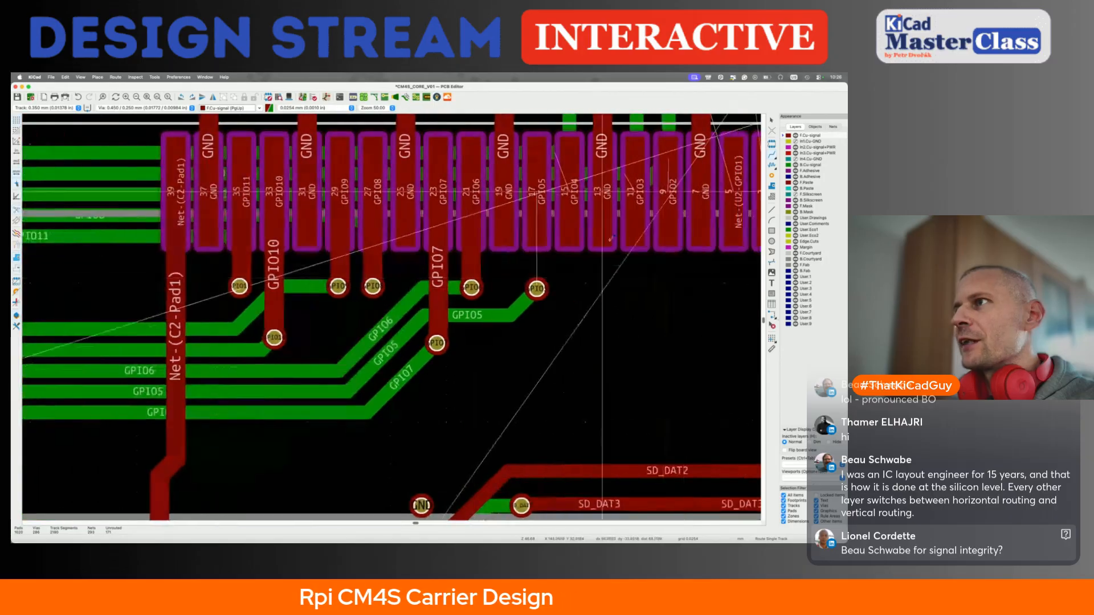
{"action": "left_click", "coordinate": [542, 197]}
{"action": "left_click", "coordinate": [538, 289]}
{"action": "key", "text": "Escape"}
Route 0.350 mm tracks between the GPIO4, GPIO3 and GPIO2 connector pads and the vias above them, and save the board
{"action": "scroll", "coordinate": [540, 289], "scroll_direction": "down", "scroll_amount": 5}
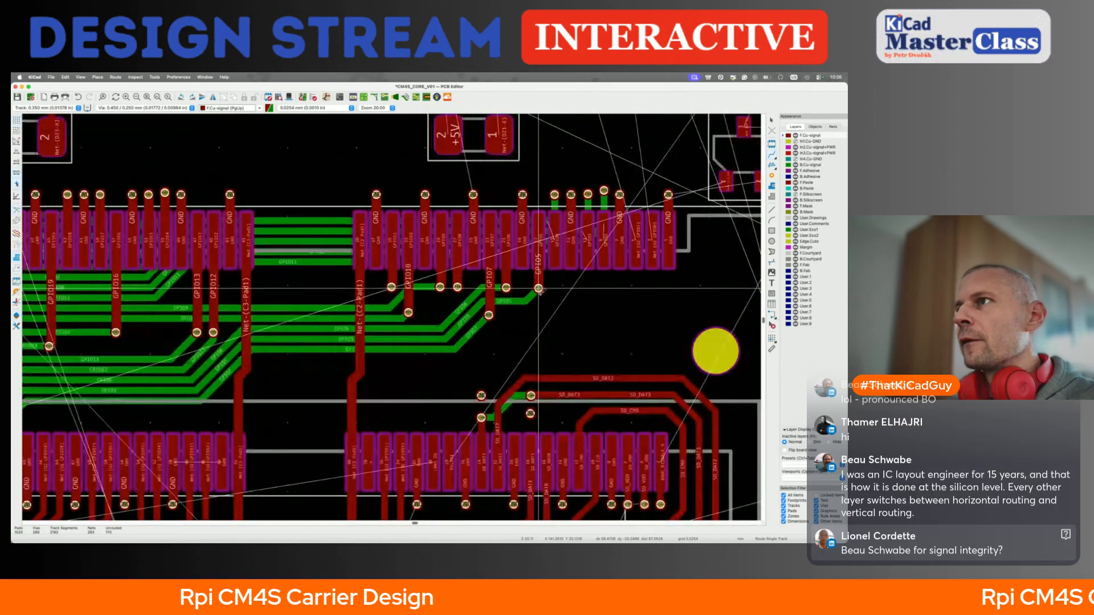
{"action": "key", "text": "x"}
{"action": "left_click", "coordinate": [555, 195]}
{"action": "key", "text": "x"}
{"action": "left_click", "coordinate": [588, 194]}
{"action": "left_click", "coordinate": [604, 228]}
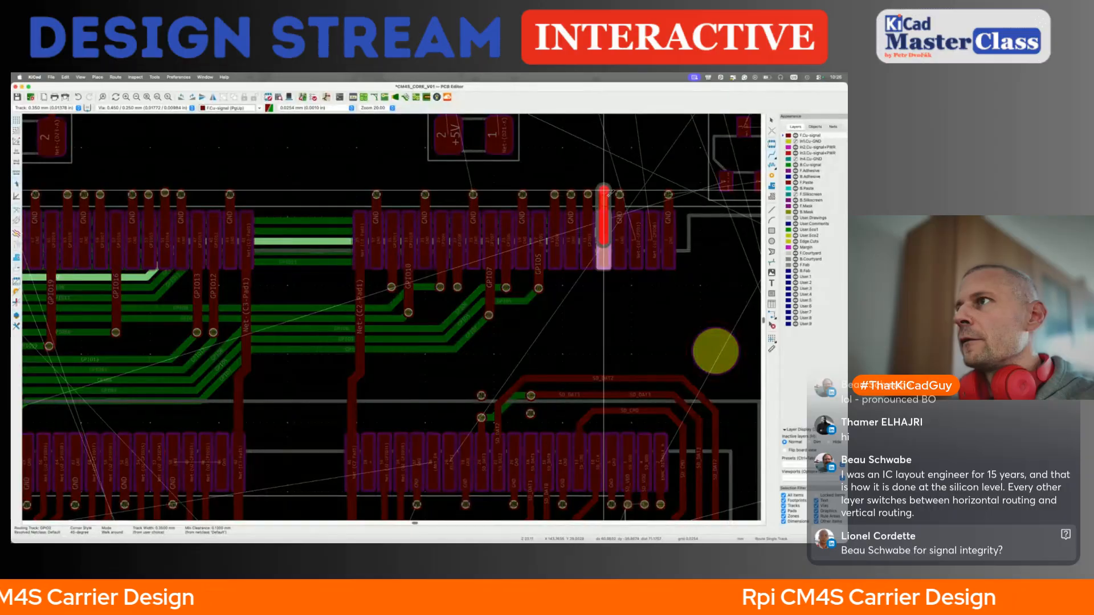
{"action": "left_click", "coordinate": [604, 191]}
{"action": "key", "text": "Escape"}
{"action": "key", "text": "super+s"}
Examine the routing around the LAN chip and its USB_LAN_P and USB_LAN_N tracks with the B.Cu-signal layer active
{"action": "scroll", "coordinate": [637, 238], "scroll_direction": "down", "scroll_amount": 3}
{"action": "middle_click_drag", "start_coordinate": [611, 178], "coordinate": [637, 294]}
{"action": "scroll", "coordinate": [391, 317], "scroll_direction": "down", "scroll_amount": 10}
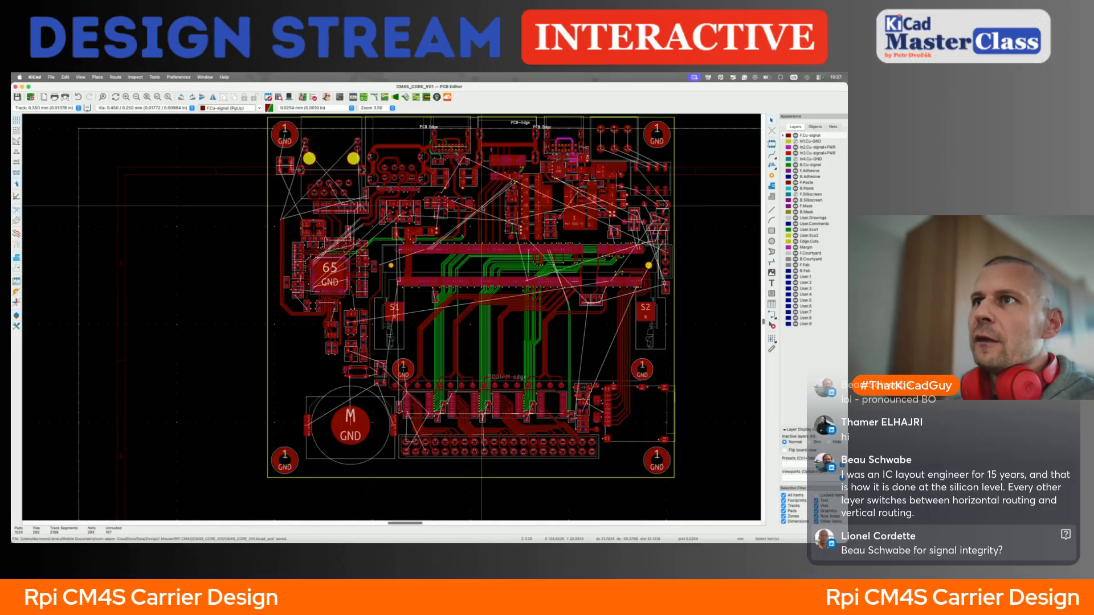
{"action": "scroll", "coordinate": [340, 213], "scroll_direction": "up", "scroll_amount": 5}
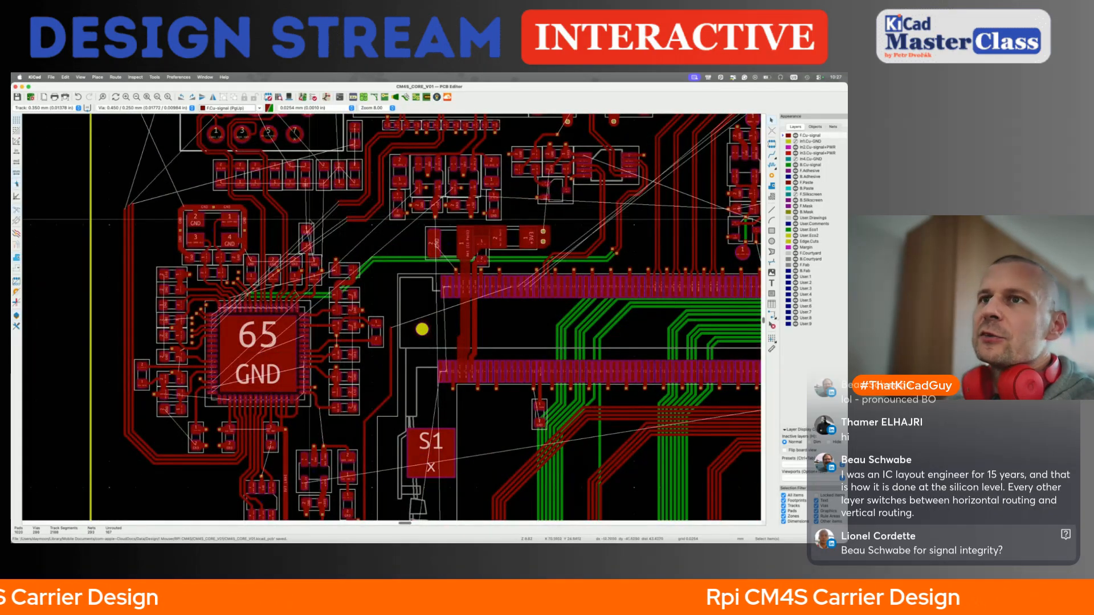
{"action": "middle_click_drag", "start_coordinate": [330, 221], "coordinate": [299, 224]}
{"action": "middle_click_drag", "start_coordinate": [155, 220], "coordinate": [285, 227]}
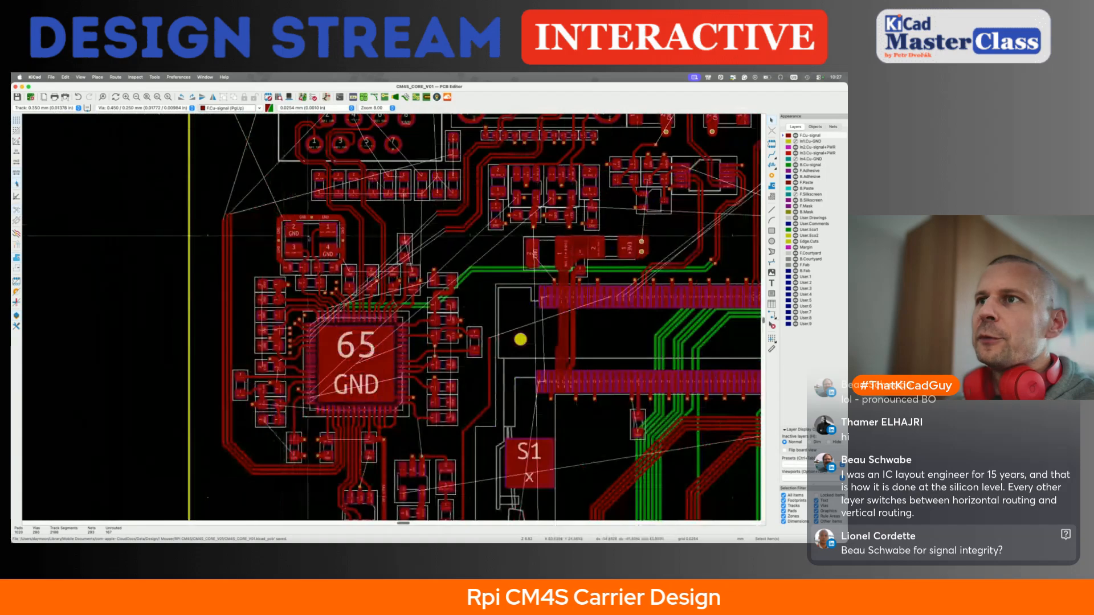
{"action": "key", "text": "Page_Down"}
{"action": "scroll", "coordinate": [341, 308], "scroll_direction": "up", "scroll_amount": 9}
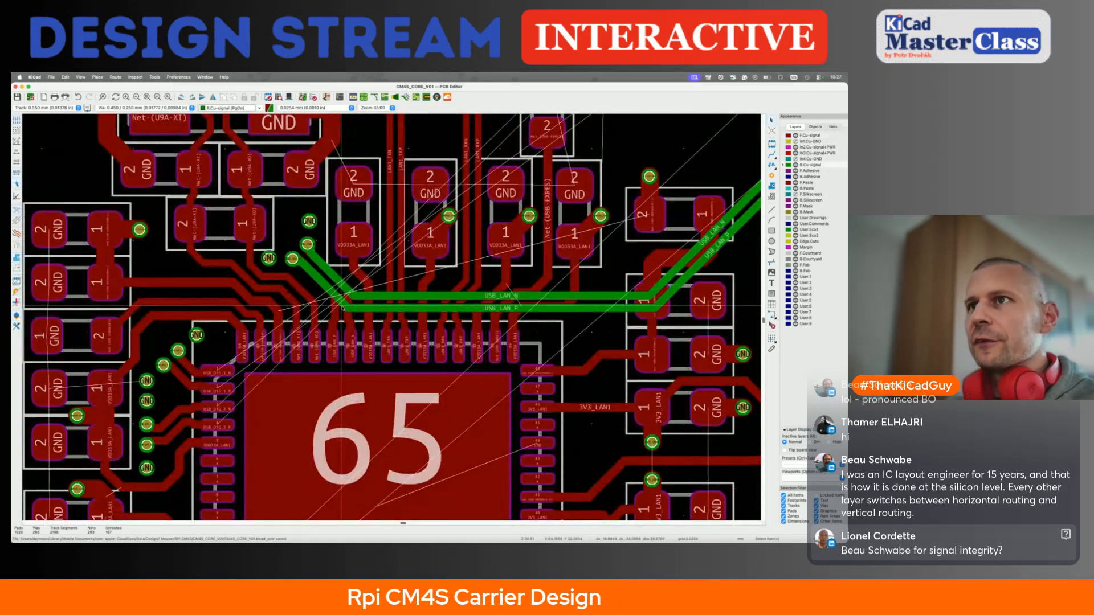
{"action": "scroll", "coordinate": [342, 308], "scroll_direction": "down", "scroll_amount": 9}
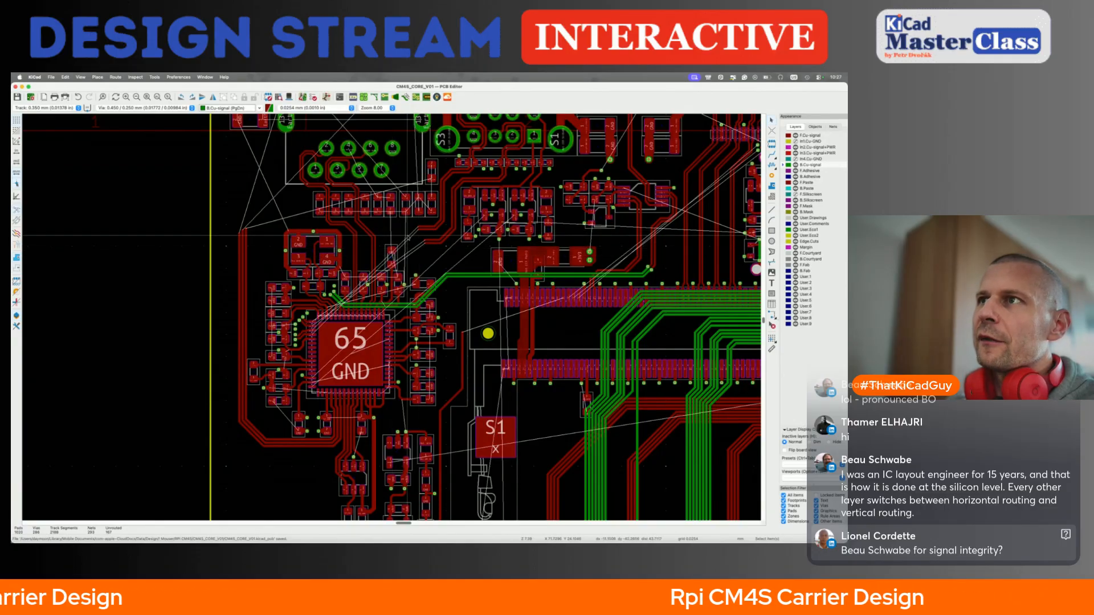
Examine the unrouted connections across the board, from the LAN chip and upper connectors to the SODIMM connector rows
{"action": "middle_click_drag", "start_coordinate": [408, 237], "coordinate": [360, 327]}
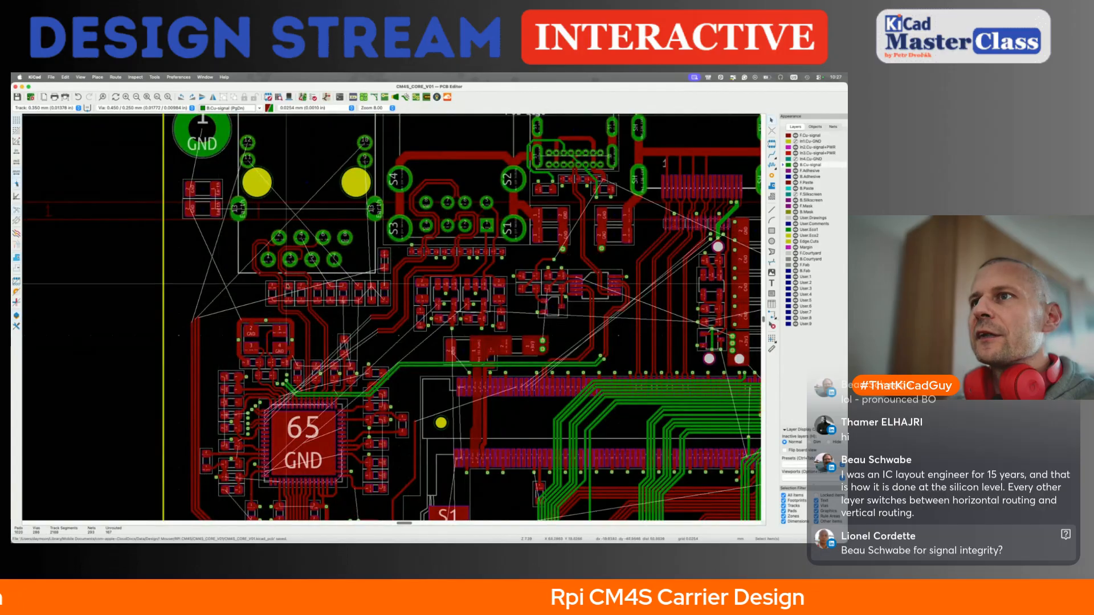
{"action": "scroll", "coordinate": [320, 258], "scroll_direction": "up", "scroll_amount": 3}
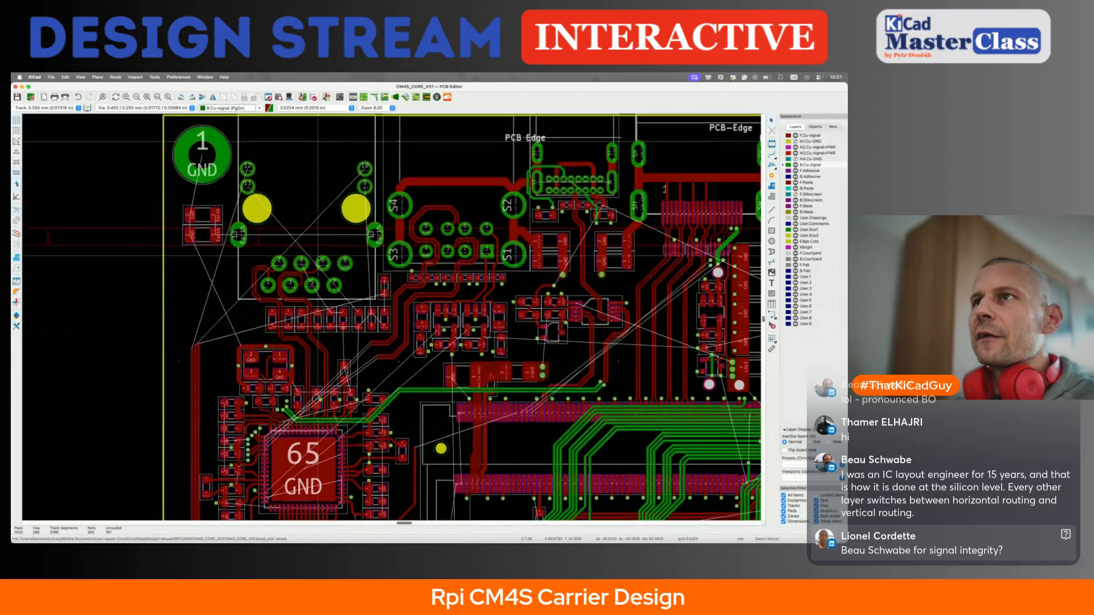
{"action": "scroll", "coordinate": [319, 259], "scroll_direction": "down", "scroll_amount": 5}
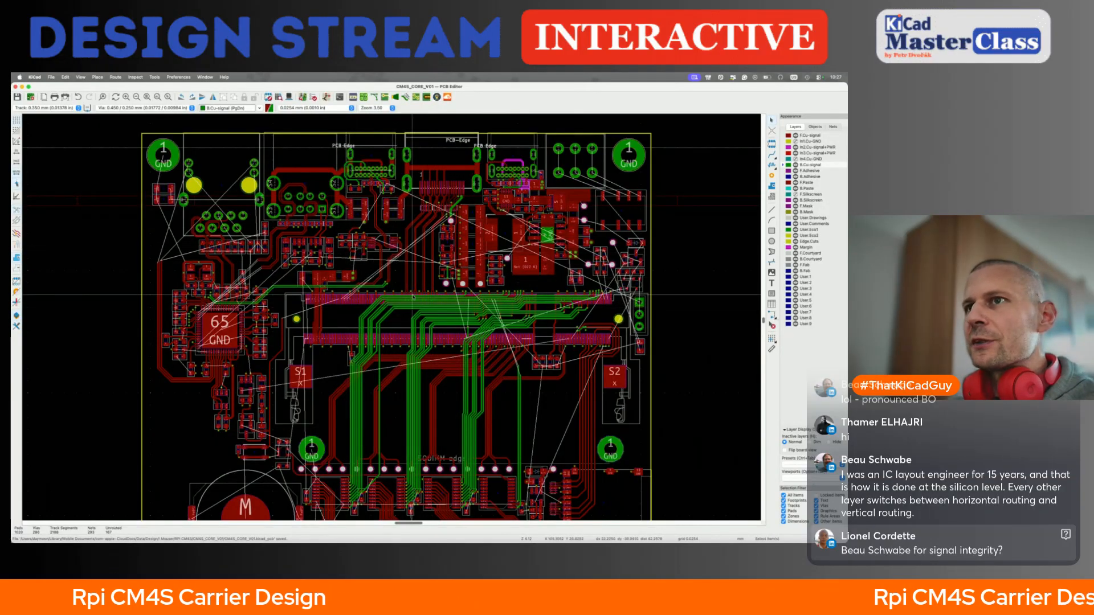
{"action": "scroll", "coordinate": [316, 278], "scroll_direction": "down", "scroll_amount": 2}
{"action": "scroll", "coordinate": [321, 342], "scroll_direction": "down", "scroll_amount": 3}
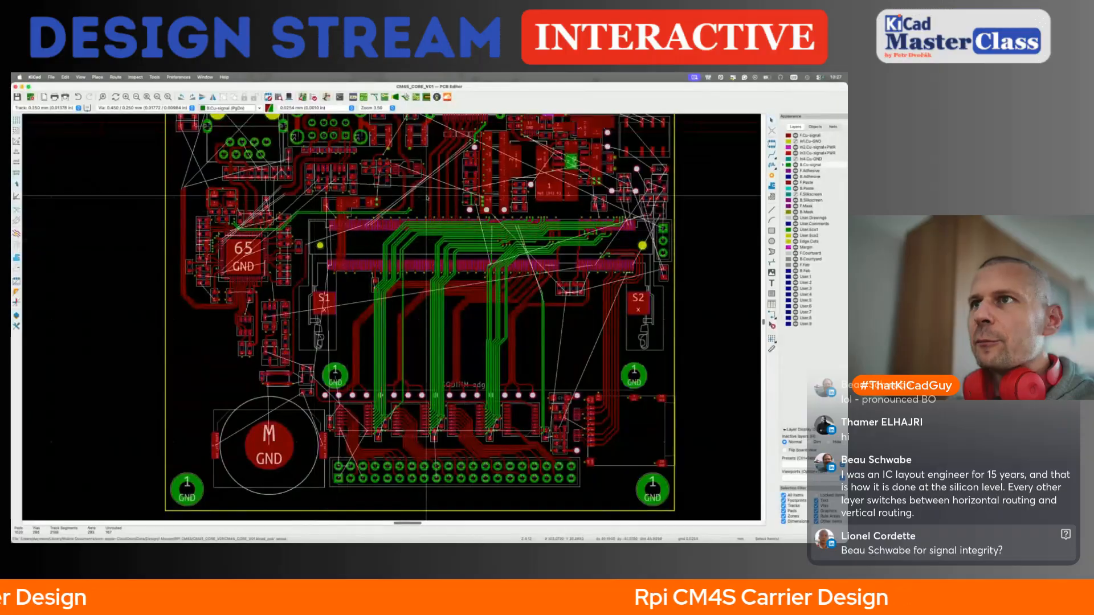
{"action": "scroll", "coordinate": [326, 256], "scroll_direction": "up", "scroll_amount": 3, "text": "ctrl"}
{"action": "scroll", "coordinate": [326, 258], "scroll_direction": "down", "scroll_amount": 5, "text": "ctrl"}
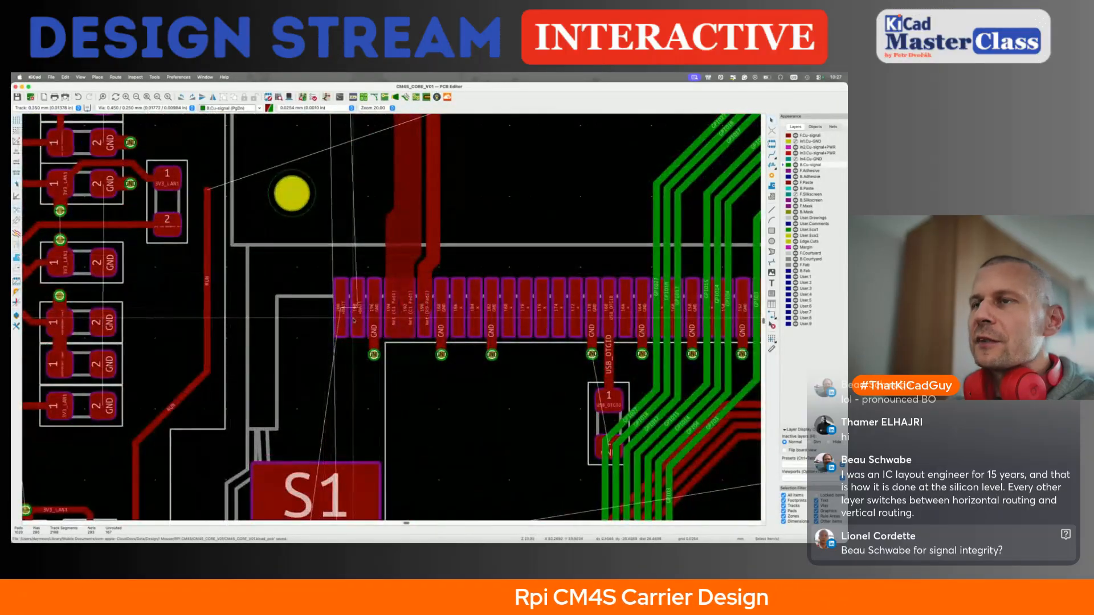
{"action": "scroll", "coordinate": [327, 258], "scroll_direction": "right", "scroll_amount": 3}
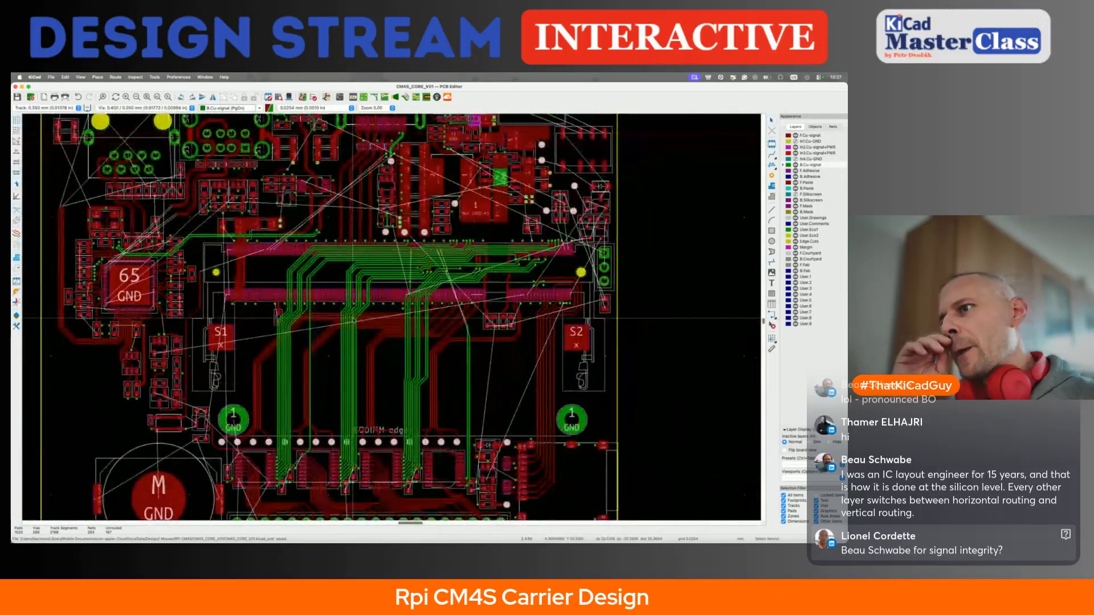
Extend the GPIO21 track on B.Cu-signal up across the SODIMM connector's lower pad row and end it with a via above the pads
{"action": "scroll", "coordinate": [443, 314], "scroll_direction": "up", "scroll_amount": 4, "text": "ctrl"}
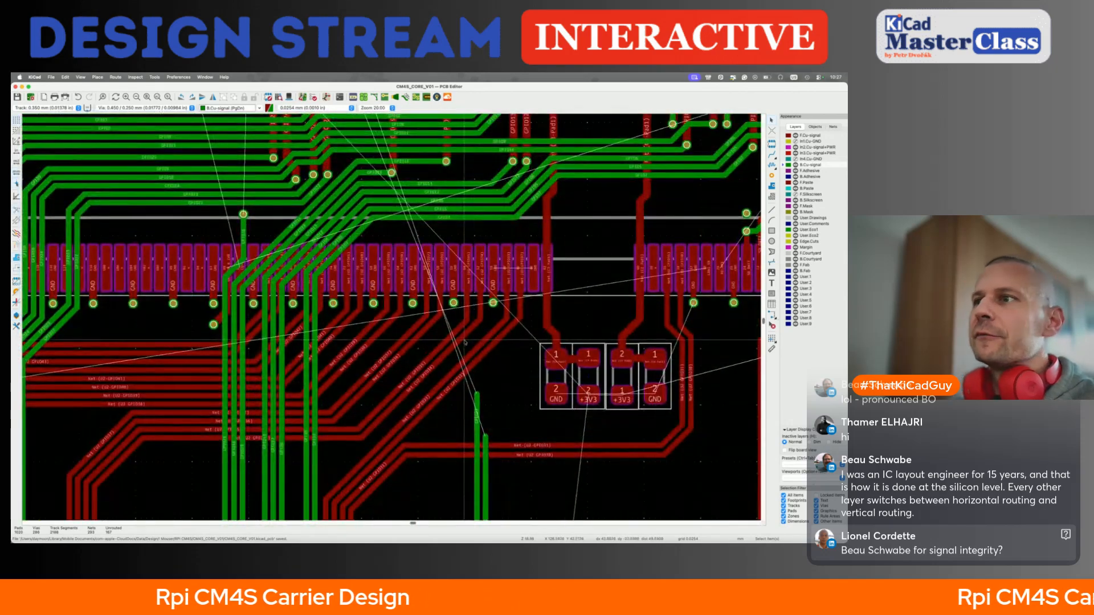
{"action": "key", "text": "x"}
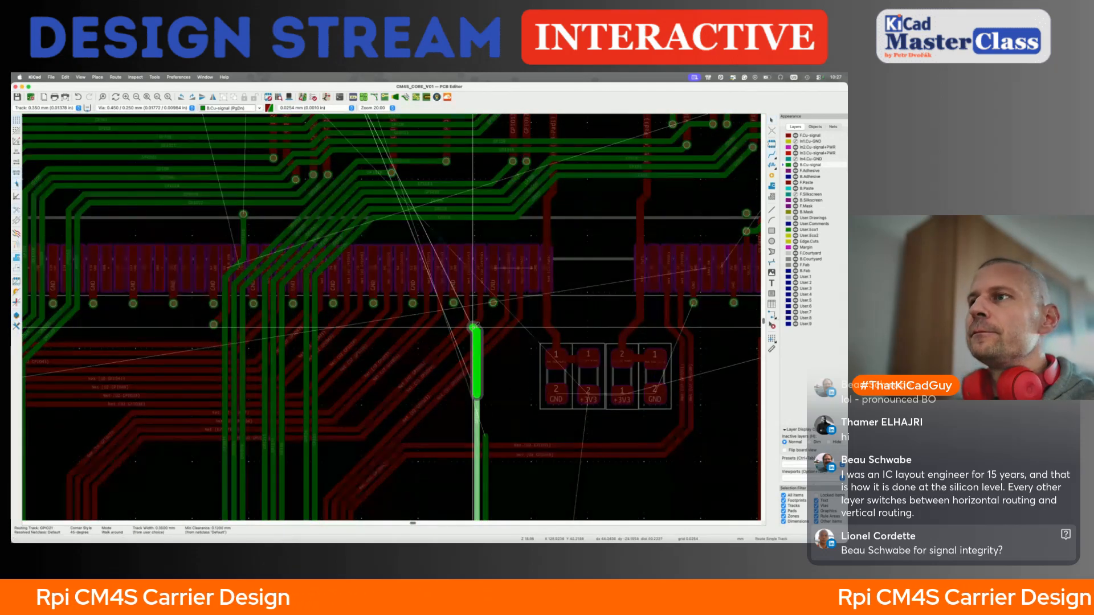
{"action": "scroll", "coordinate": [473, 328], "scroll_direction": "up", "scroll_amount": 2}
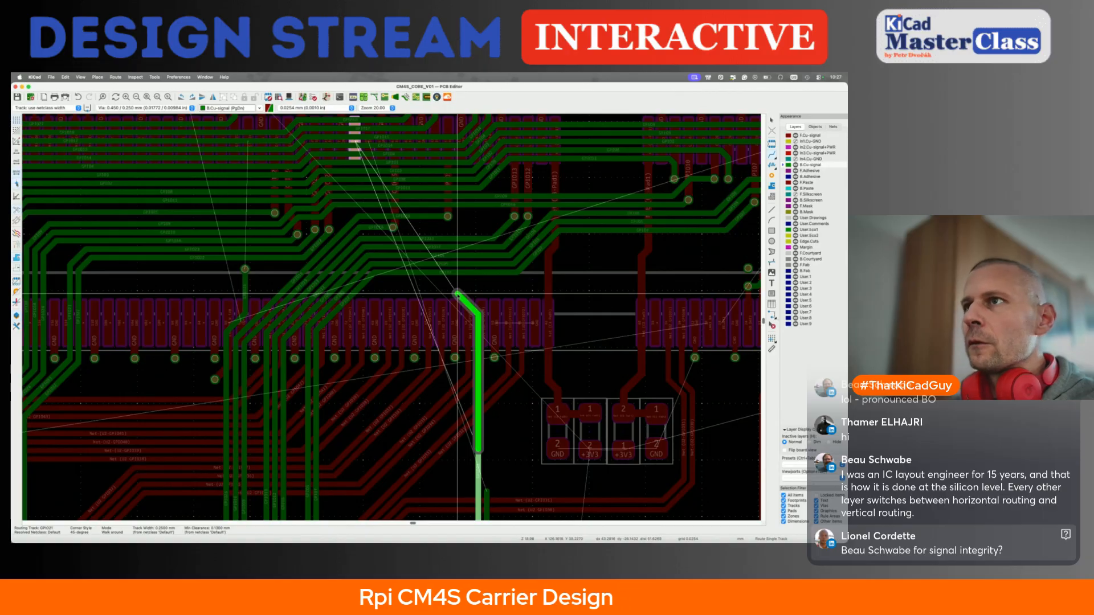
{"action": "scroll", "coordinate": [458, 294], "scroll_direction": "down", "scroll_amount": 2}
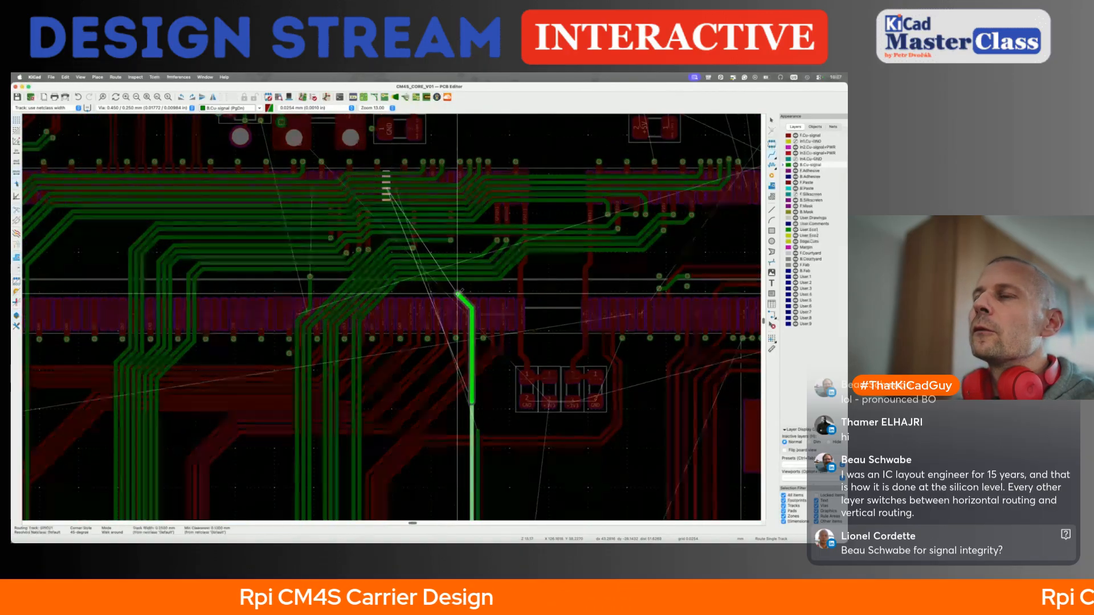
{"action": "scroll", "coordinate": [403, 291], "scroll_direction": "up", "scroll_amount": 2}
{"action": "scroll", "coordinate": [403, 291], "scroll_direction": "up", "scroll_amount": 1}
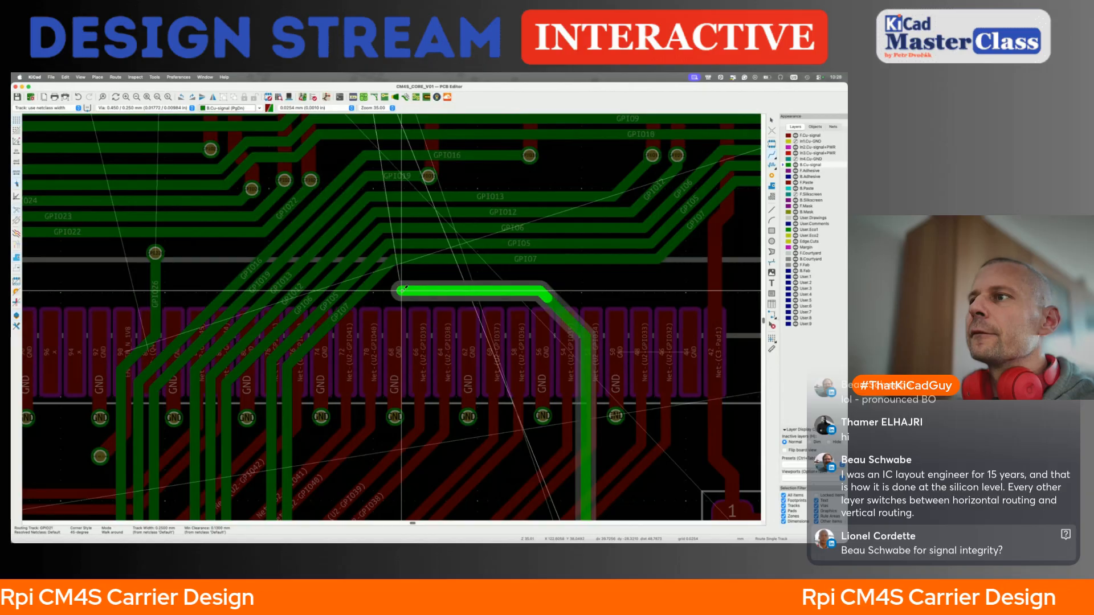
{"action": "key", "text": "v"}
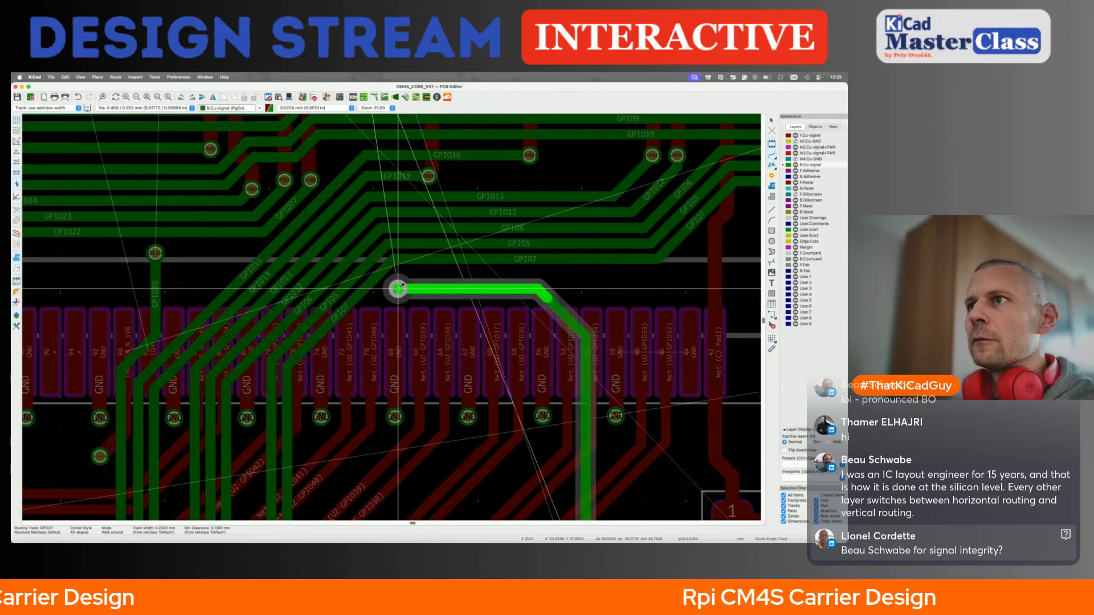
{"action": "left_click", "coordinate": [397, 287]}
{"action": "key", "text": "Escape"}
{"action": "key", "text": "Escape"}
Reshape the new GPIO21 track by shifting its bend over the lower pad row and the vertical segment beneath it
{"action": "left_click_drag", "start_coordinate": [563, 315], "coordinate": [444, 381]}
{"action": "middle_click_drag", "start_coordinate": [568, 480], "coordinate": [561, 474]}
{"action": "scroll", "coordinate": [562, 474], "scroll_direction": "down", "scroll_amount": 3}
{"action": "left_click_drag", "start_coordinate": [579, 454], "coordinate": [566, 454]}
{"action": "scroll", "coordinate": [565, 454], "scroll_direction": "down", "scroll_amount": 5}
{"action": "scroll", "coordinate": [565, 454], "scroll_direction": "down", "scroll_amount": 2}
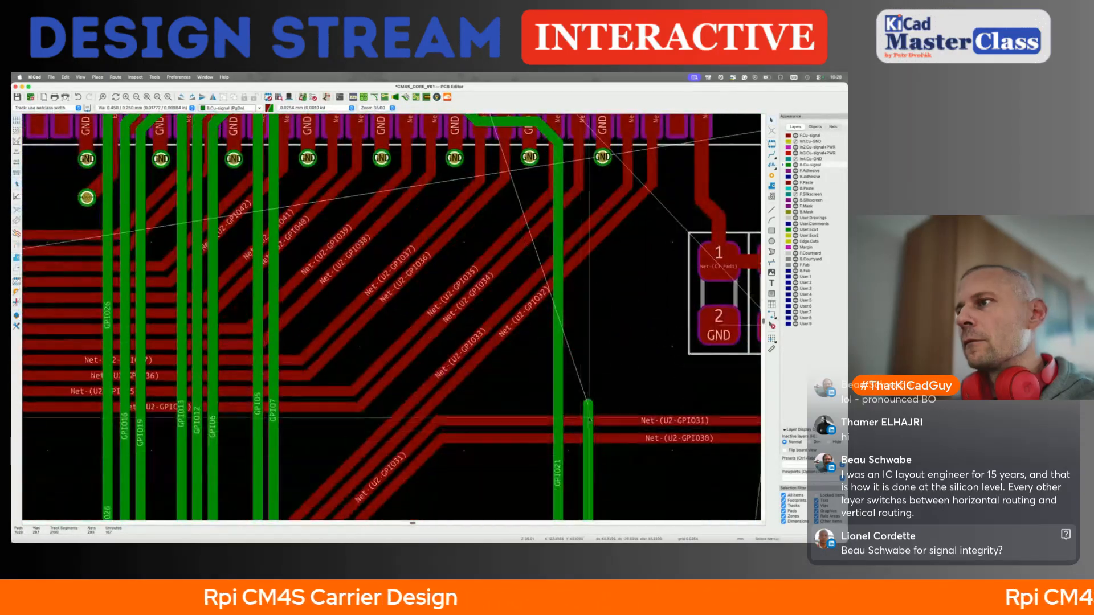
Shift the GPIO20 track next to GPIO21 and extend it alongside, ending with a via beside the GPIO21 via
{"action": "left_click_drag", "start_coordinate": [591, 408], "coordinate": [575, 415]}
{"action": "key", "text": "x"}
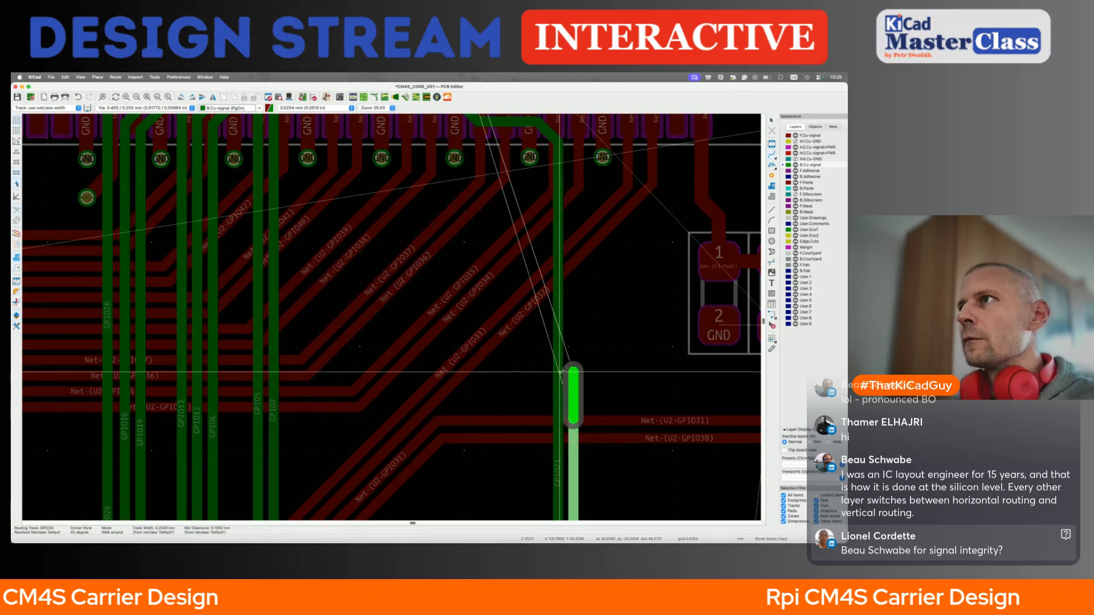
{"action": "scroll", "coordinate": [571, 260], "scroll_direction": "up", "scroll_amount": 5}
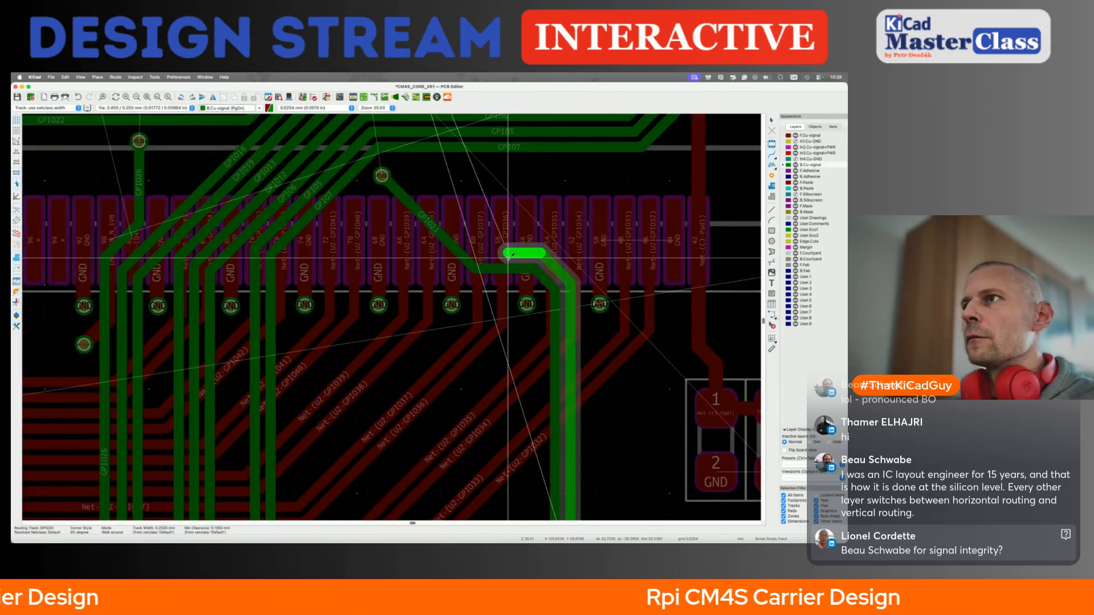
{"action": "left_click", "coordinate": [474, 246]}
{"action": "left_click", "coordinate": [426, 201]}
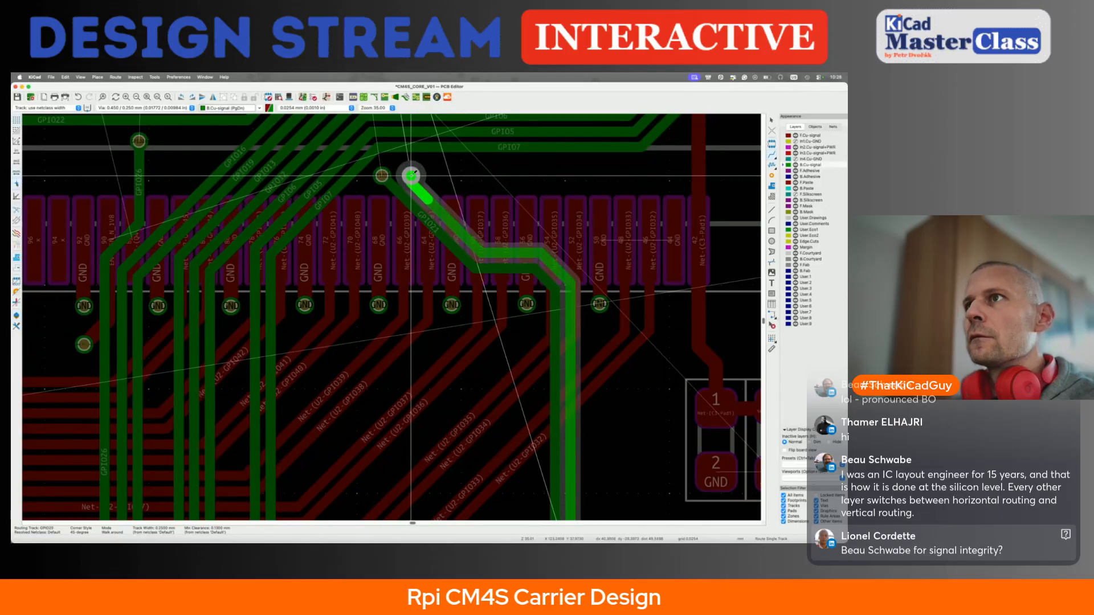
{"action": "left_click", "coordinate": [411, 176]}
Route F.Cu-signal tracks from the GPIO21 and GPIO20 pads of the upper connector row to their new vias, and save the board
{"action": "scroll", "coordinate": [406, 188], "scroll_direction": "up", "scroll_amount": 8}
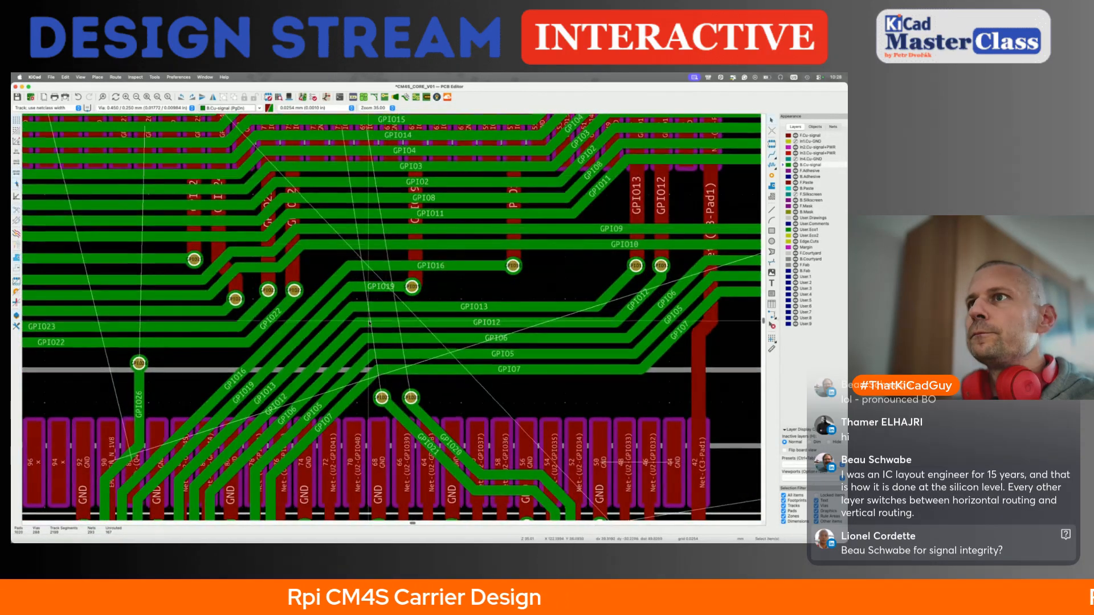
{"action": "key", "text": "Page_Up"}
{"action": "scroll", "coordinate": [349, 208], "scroll_direction": "up", "scroll_amount": 1}
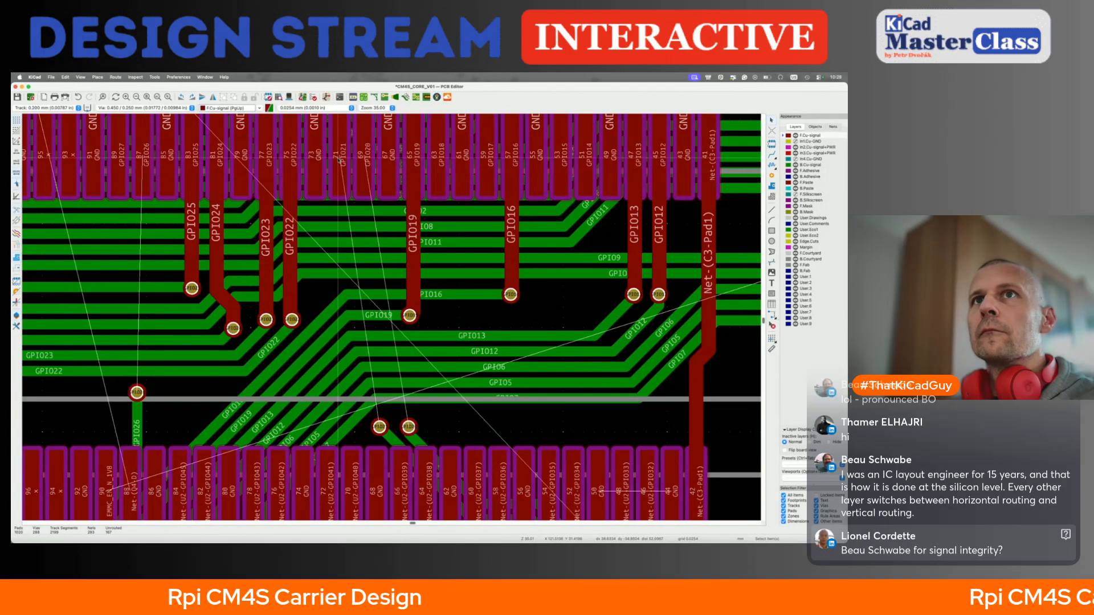
{"action": "key", "text": "x"}
{"action": "left_click", "coordinate": [379, 427]}
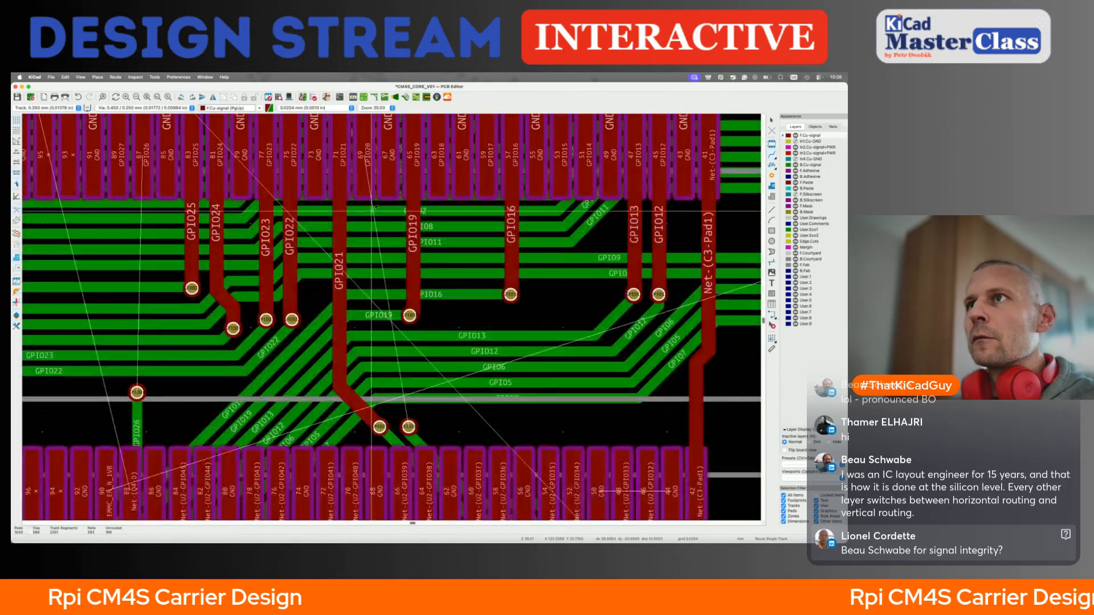
{"action": "left_click", "coordinate": [364, 168]}
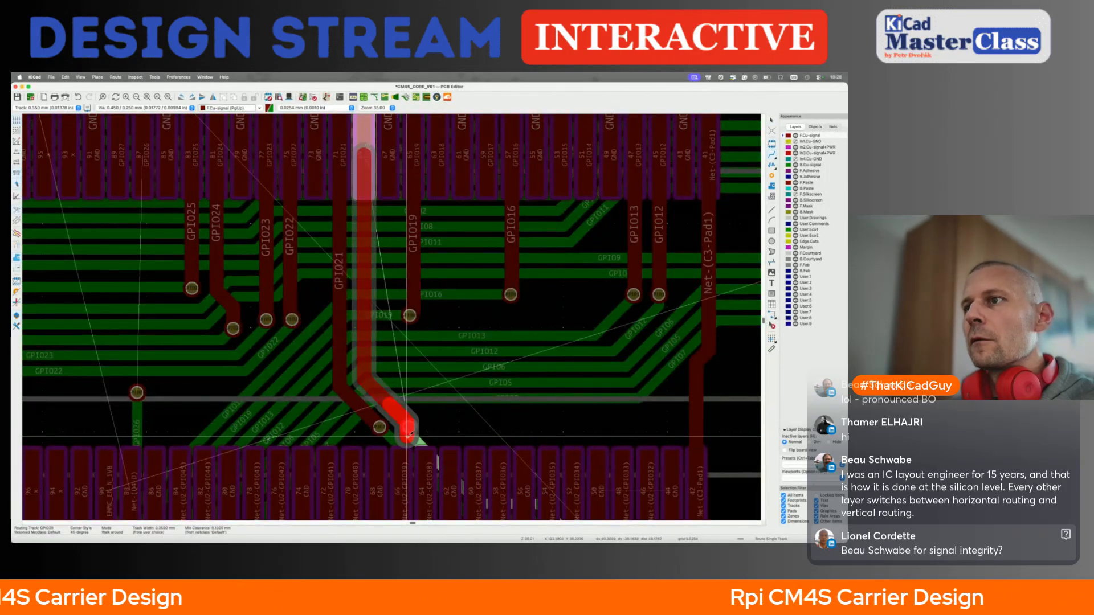
{"action": "left_click", "coordinate": [408, 431]}
{"action": "scroll", "coordinate": [409, 430], "scroll_direction": "down", "scroll_amount": 2}
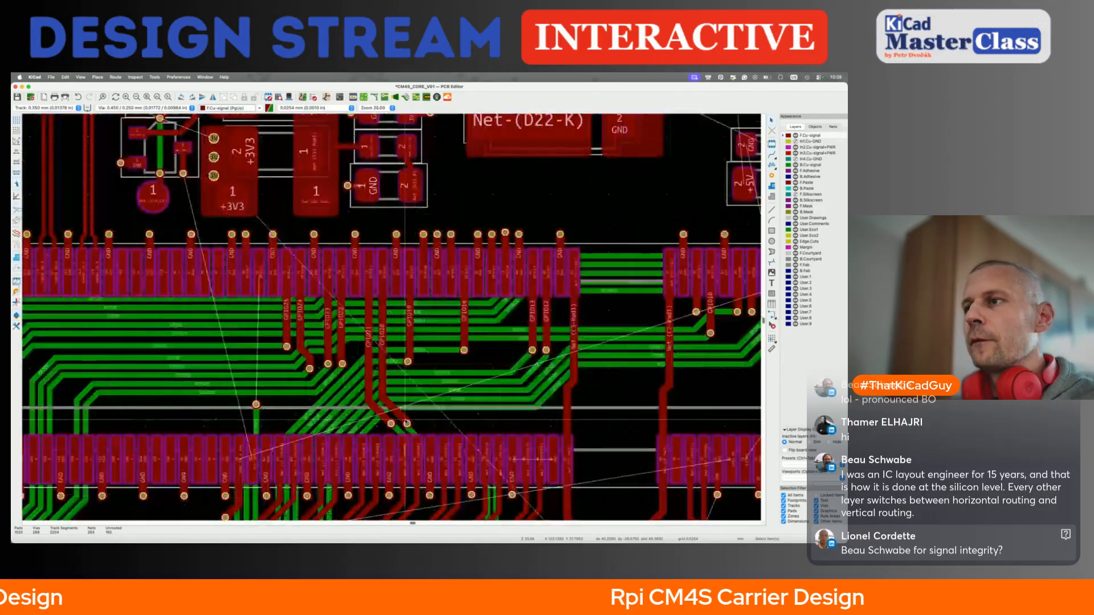
{"action": "key", "text": "ctrl+s"}
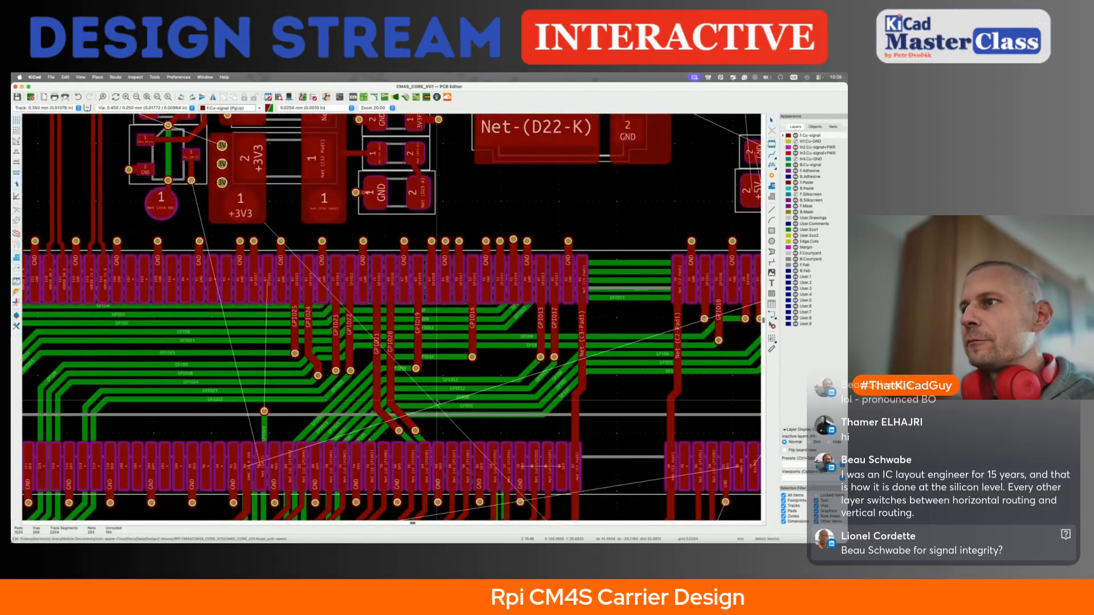
Examine the B.Cu-signal routing and remaining airwires with the inactive layers dimmed, then restore the normal layer display
{"action": "scroll", "coordinate": [428, 383], "scroll_direction": "down", "scroll_amount": 5}
{"action": "key", "text": "Page_Down"}
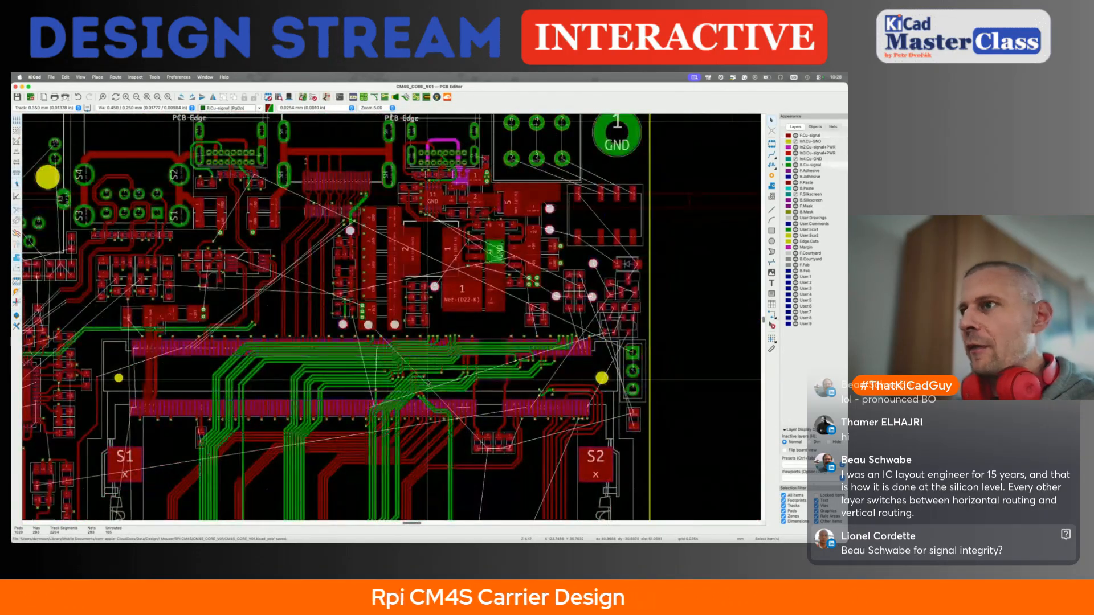
{"action": "key", "text": "ctrl+h"}
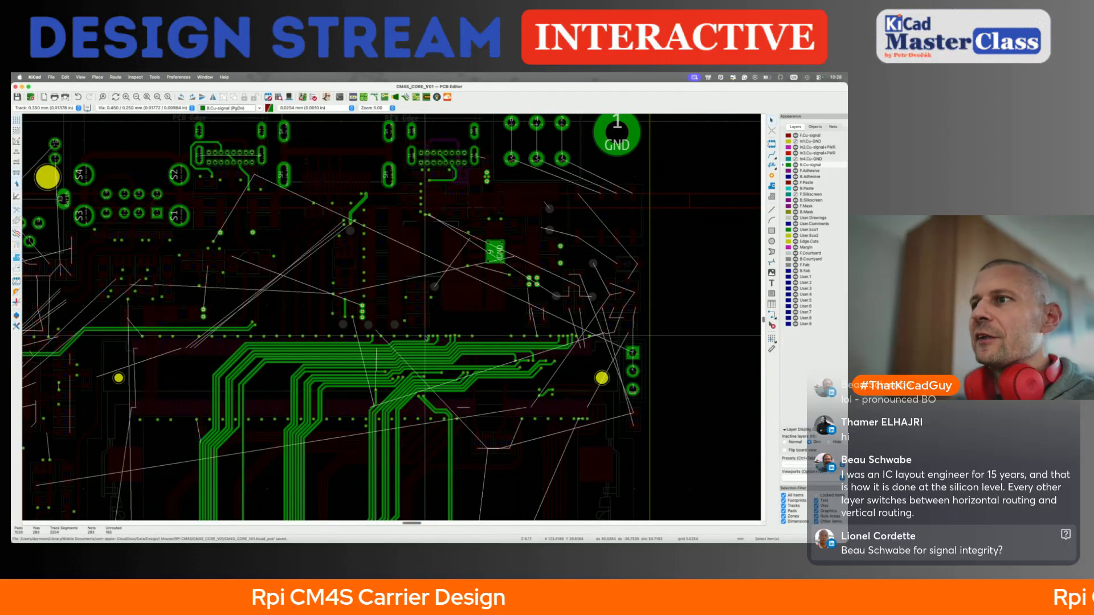
{"action": "middle_click_drag", "start_coordinate": [346, 367], "coordinate": [375, 334]}
{"action": "left_click_drag", "start_coordinate": [354, 293], "coordinate": [606, 412]}
{"action": "key", "text": "Escape"}
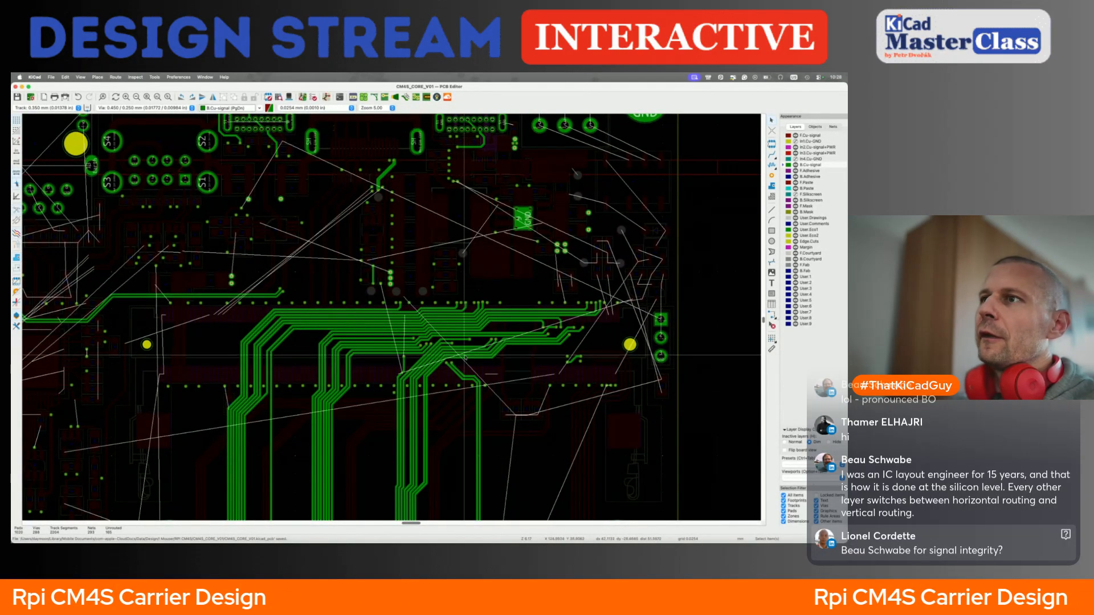
{"action": "scroll", "coordinate": [465, 356], "scroll_direction": "down", "scroll_amount": 2}
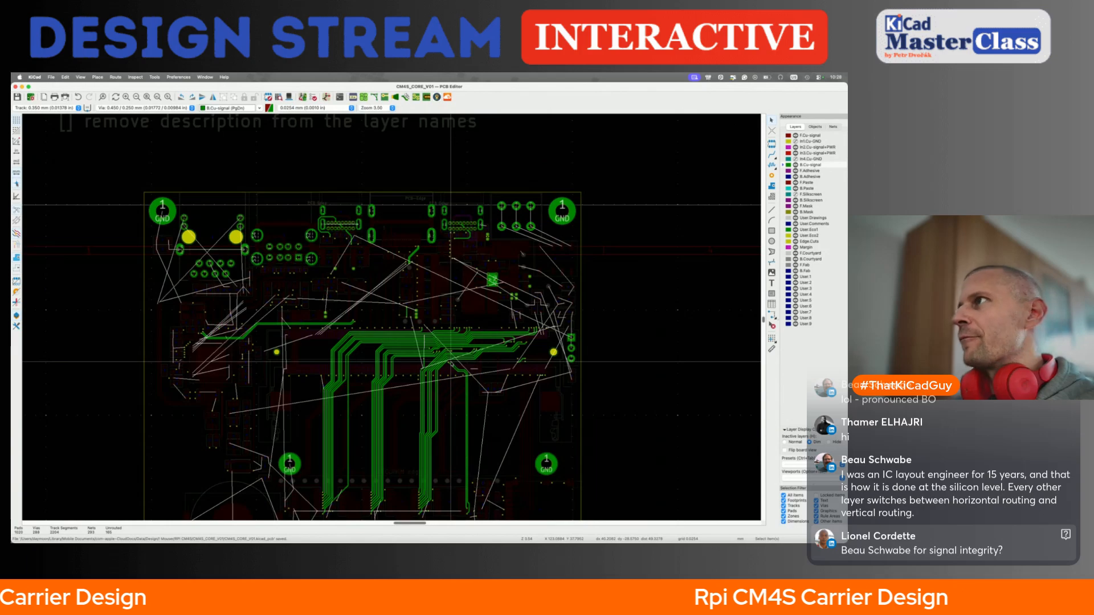
{"action": "scroll", "coordinate": [451, 362], "scroll_direction": "down", "scroll_amount": 1}
{"action": "key", "text": "ctrl+h"}
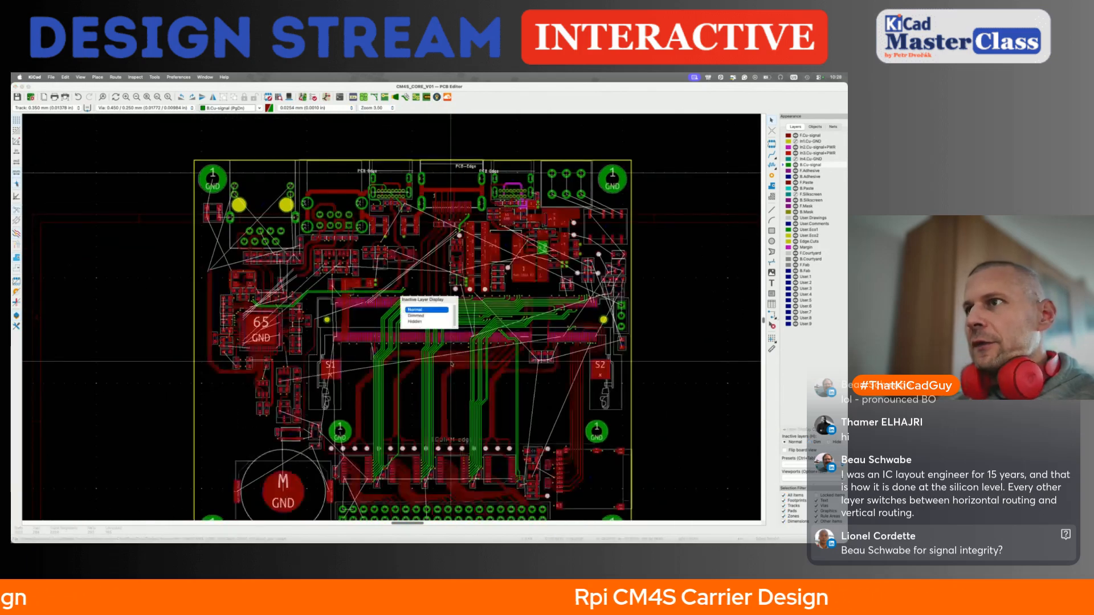
Examine the open connections around the power circuitry and the board's right edge, cycling the inactive layer display through dimmed and hidden
{"action": "scroll", "coordinate": [451, 362], "scroll_direction": "down", "scroll_amount": 1}
{"action": "scroll", "coordinate": [484, 283], "scroll_direction": "up", "scroll_amount": 8}
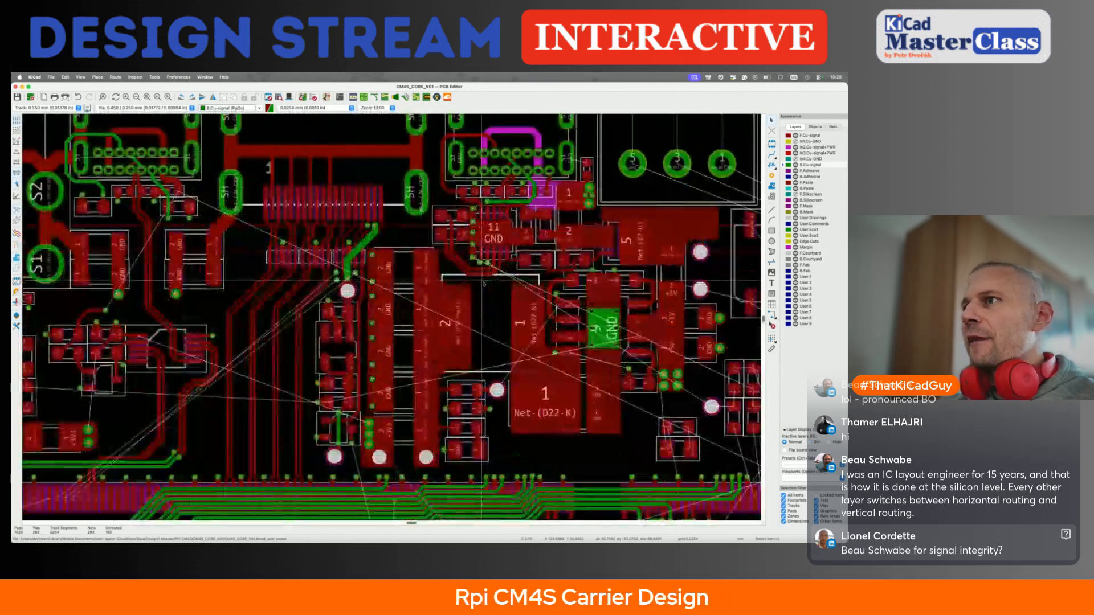
{"action": "scroll", "coordinate": [484, 283], "scroll_direction": "right", "scroll_amount": 5}
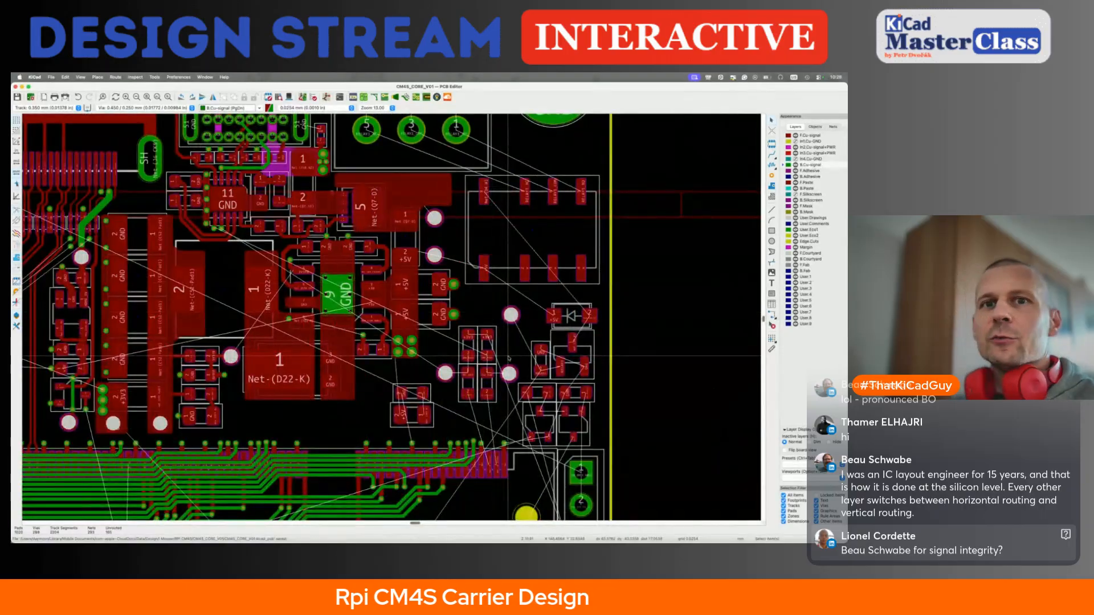
{"action": "scroll", "coordinate": [509, 358], "scroll_direction": "down", "scroll_amount": 2}
{"action": "scroll", "coordinate": [509, 358], "scroll_direction": "left", "scroll_amount": 1}
{"action": "scroll", "coordinate": [467, 330], "scroll_direction": "down", "scroll_amount": 4}
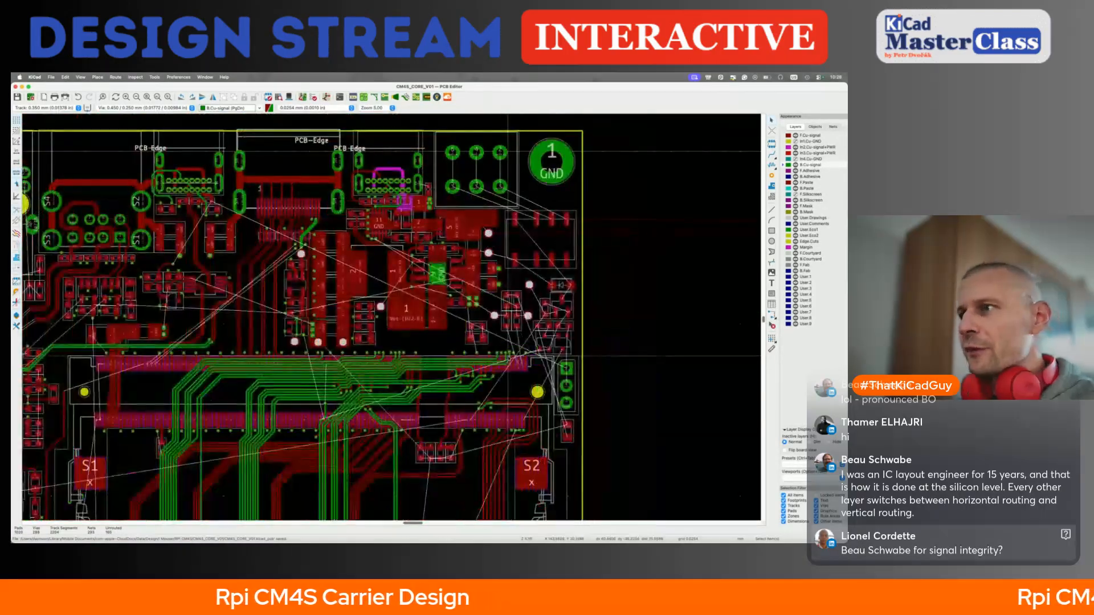
{"action": "key", "text": "h"}
{"action": "key", "text": "h"}
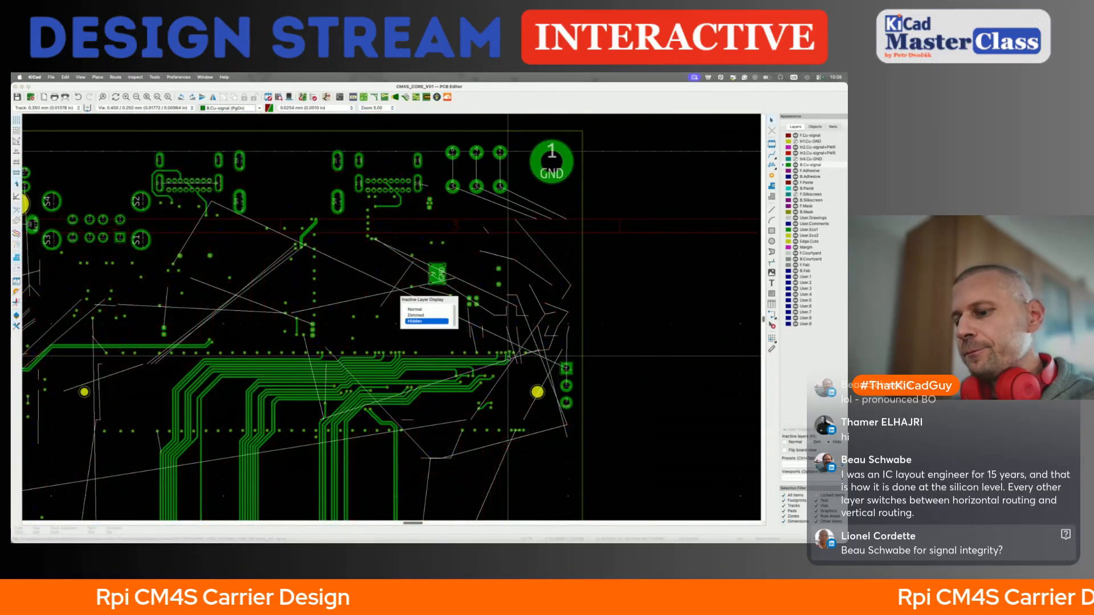
{"action": "key", "text": "h"}
Make F.Cu-signal the active layer, review the board's overall routing, and open the 3D view of the board
{"action": "key", "text": "Page_Up"}
{"action": "scroll", "coordinate": [508, 356], "scroll_direction": "down", "scroll_amount": 5}
{"action": "scroll", "coordinate": [507, 356], "scroll_direction": "left", "scroll_amount": 2}
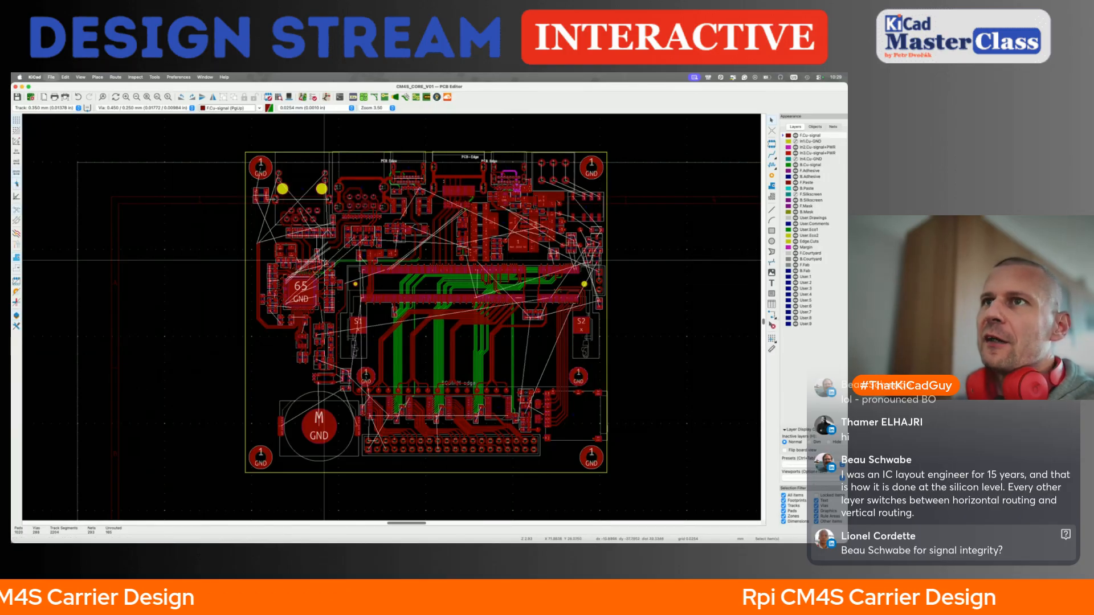
{"action": "scroll", "coordinate": [250, 220], "scroll_direction": "up", "scroll_amount": 2}
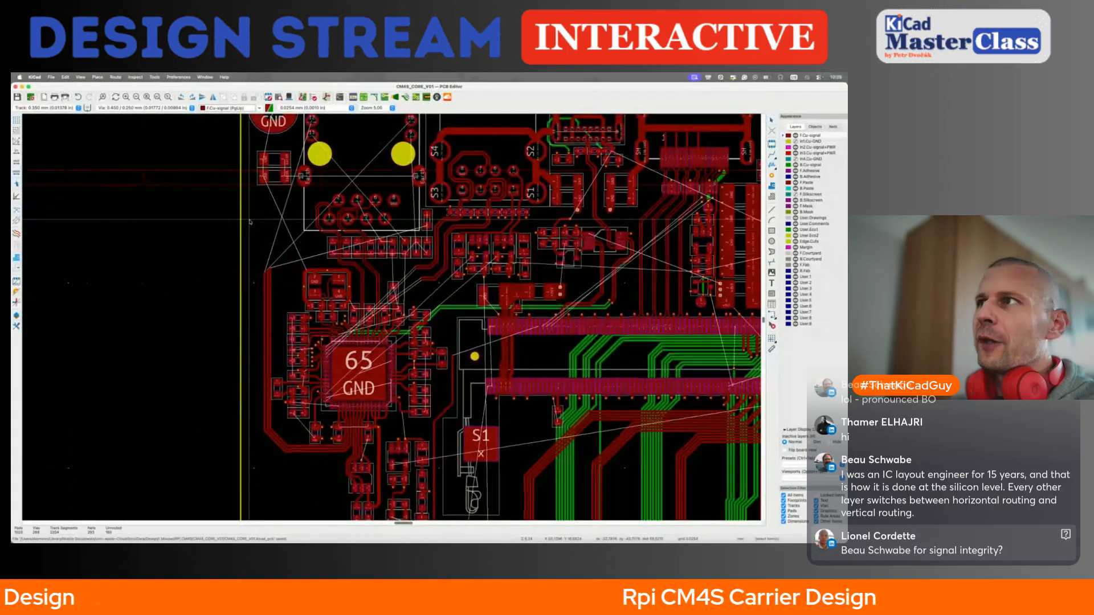
{"action": "scroll", "coordinate": [249, 219], "scroll_direction": "down", "scroll_amount": 2}
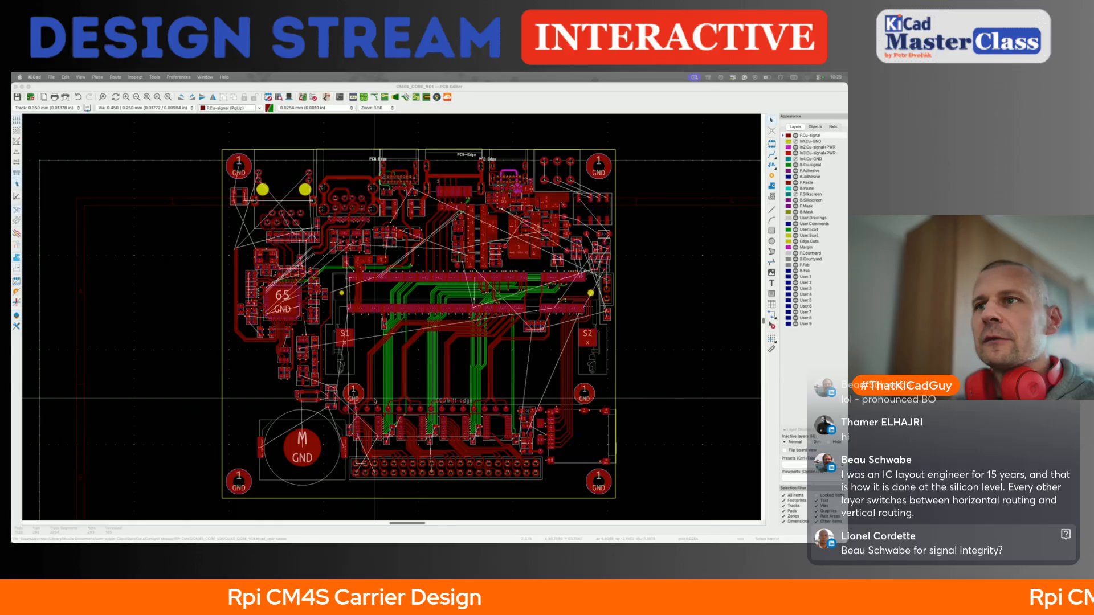
{"action": "left_click", "coordinate": [619, 354]}
{"action": "key", "text": "alt+3"}
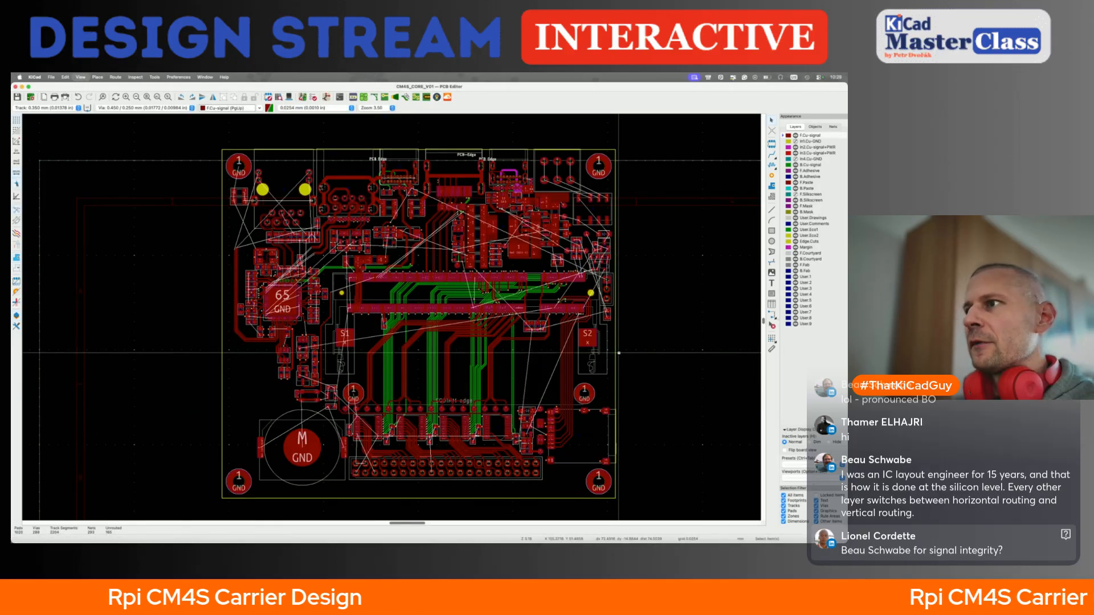
Examine the assembled carrier board in 3D from a tilted angle, then close the 3D view
{"action": "left_click_drag", "start_coordinate": [488, 431], "coordinate": [428, 347]}
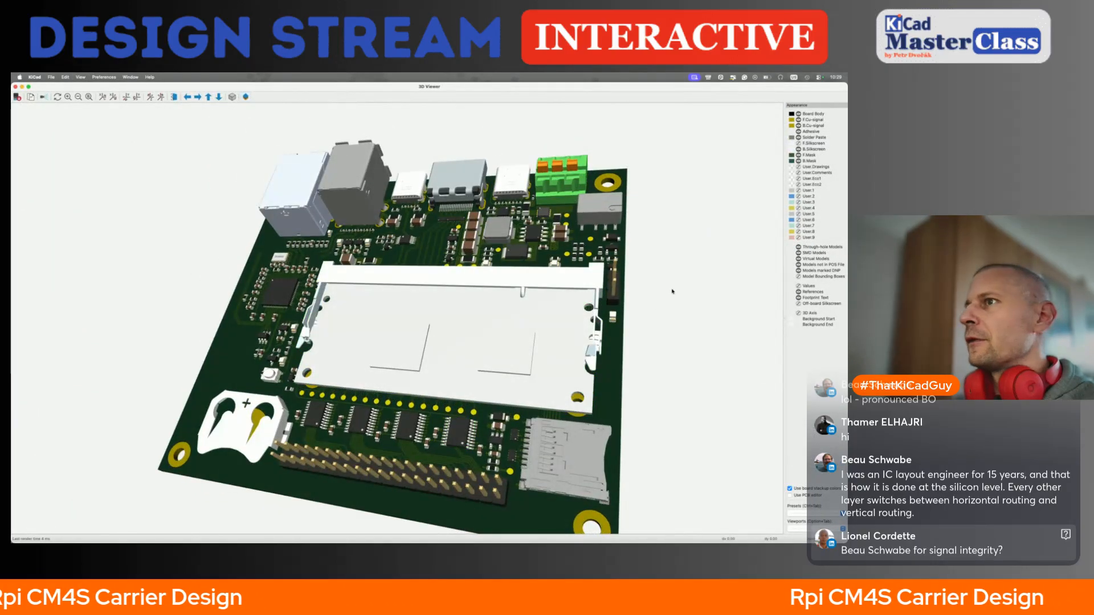
{"action": "middle_click_drag", "start_coordinate": [535, 361], "coordinate": [538, 338]}
{"action": "left_click_drag", "start_coordinate": [637, 318], "coordinate": [660, 334]}
{"action": "key", "text": "f"}
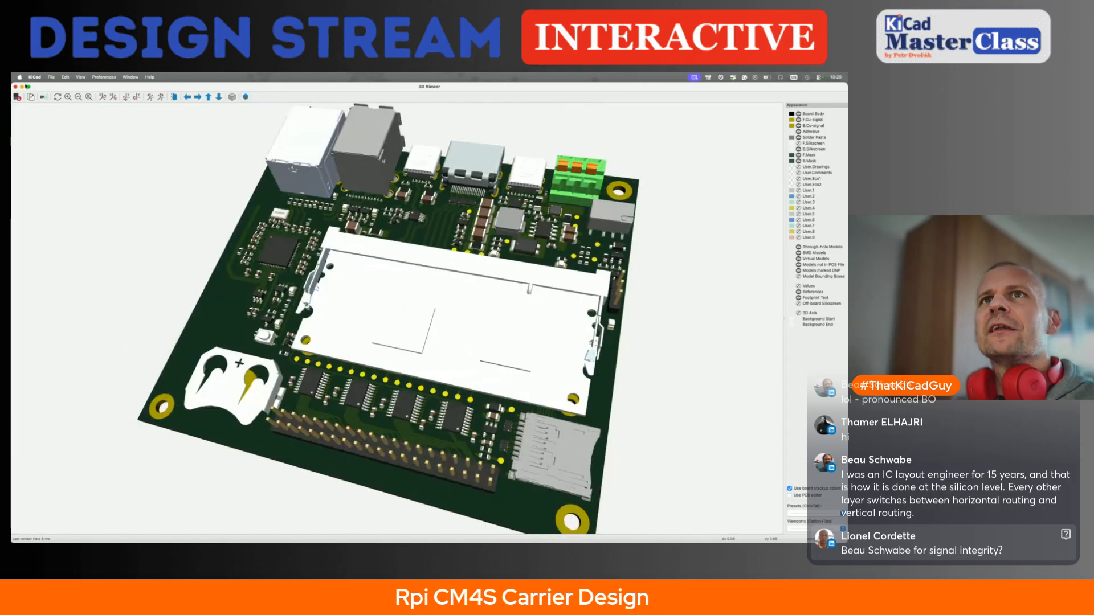
{"action": "left_click", "coordinate": [16, 87]}
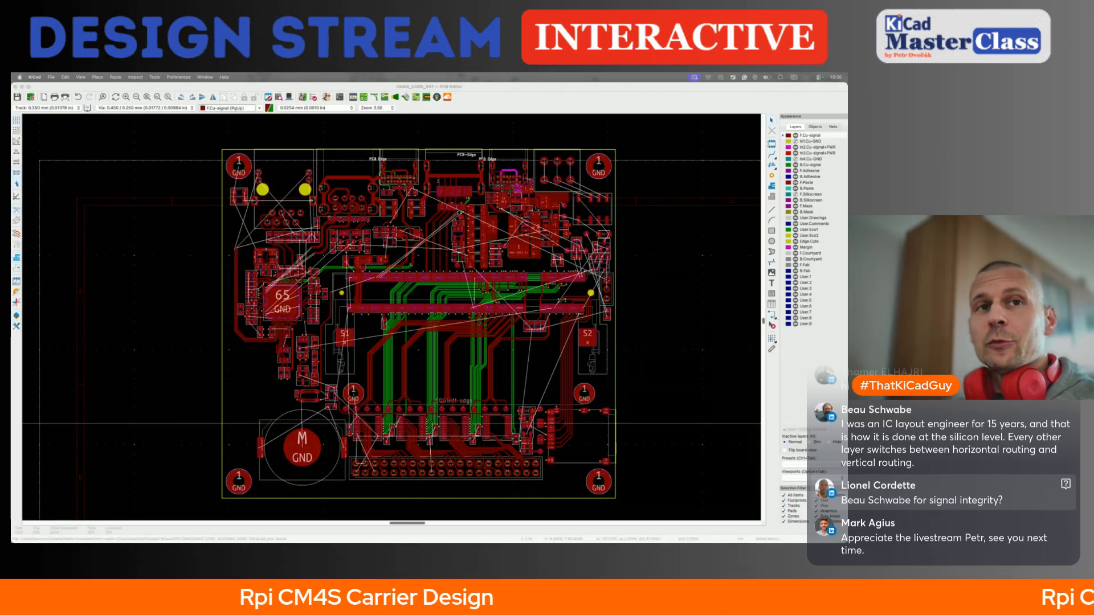
Switch to Safari, enlarge its window to fill the screen, and open the KiCad for Beginners course page on fedevel.com
{"action": "key", "text": "super+Tab"}
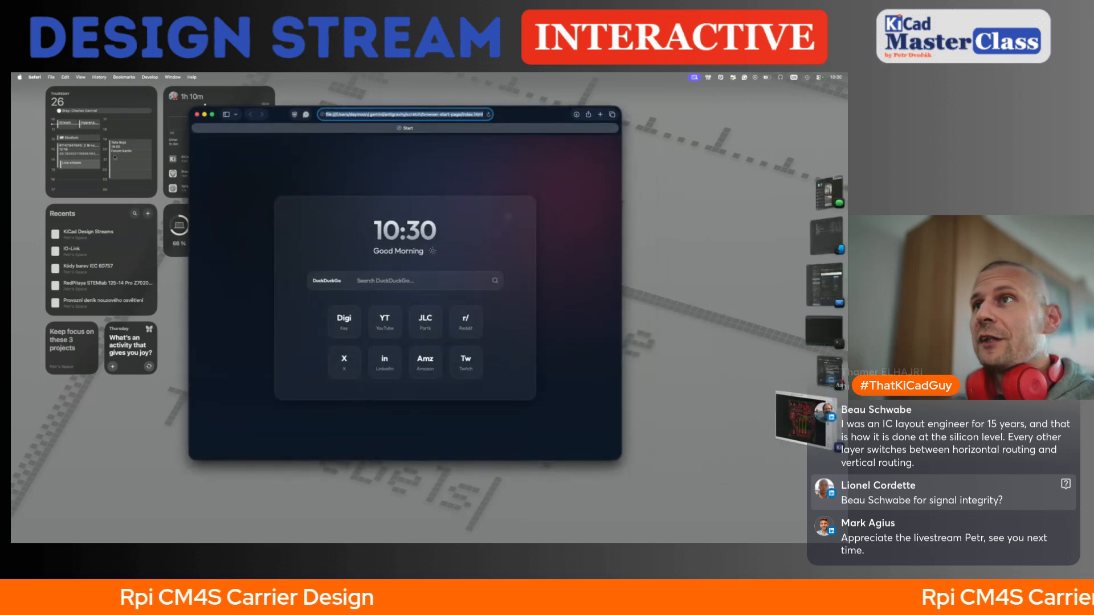
{"action": "key", "text": "ctrl+alt+Return"}
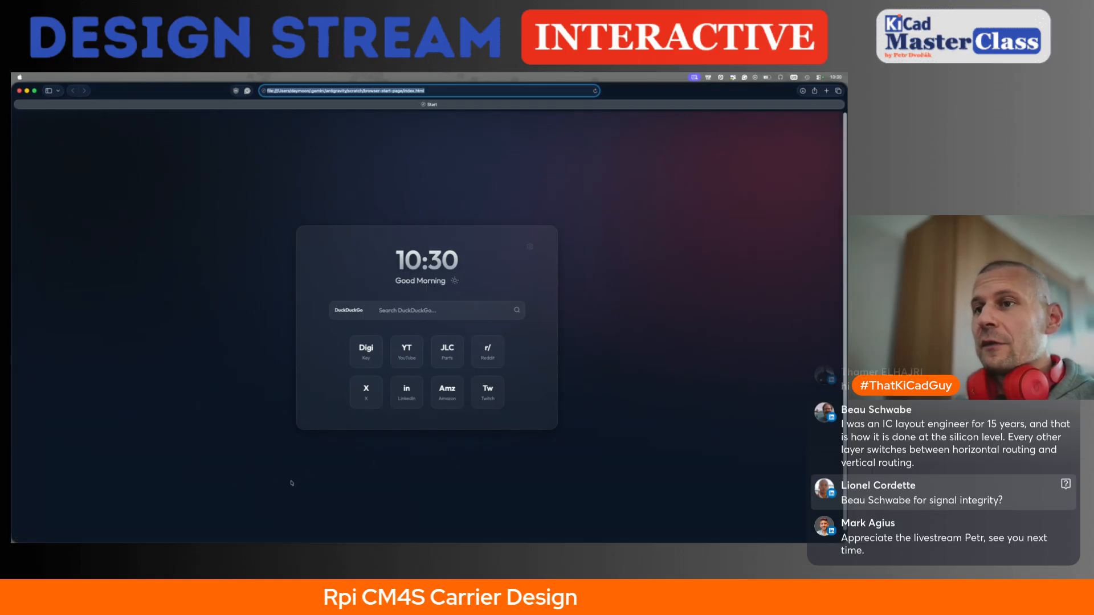
{"action": "type", "text": "https://www.fedevel.com/courses/kicad-for-beginners"}
{"action": "key", "text": "Return"}
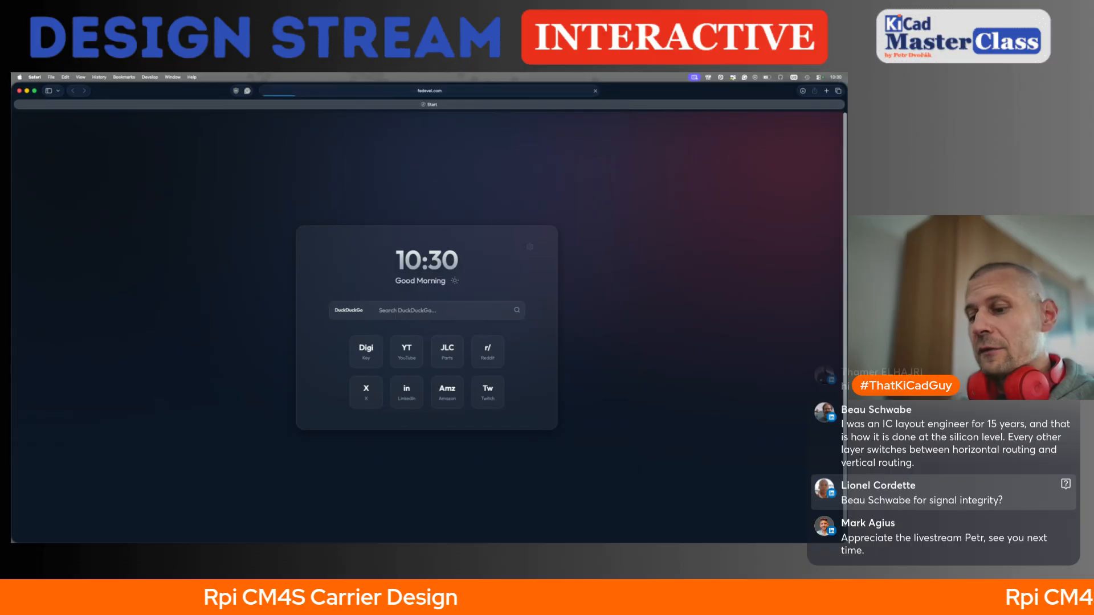
Open the fedevel.com KiCad for Makers course page in a new tab, allowing the start page to access the current location
{"action": "key", "text": "super+t"}
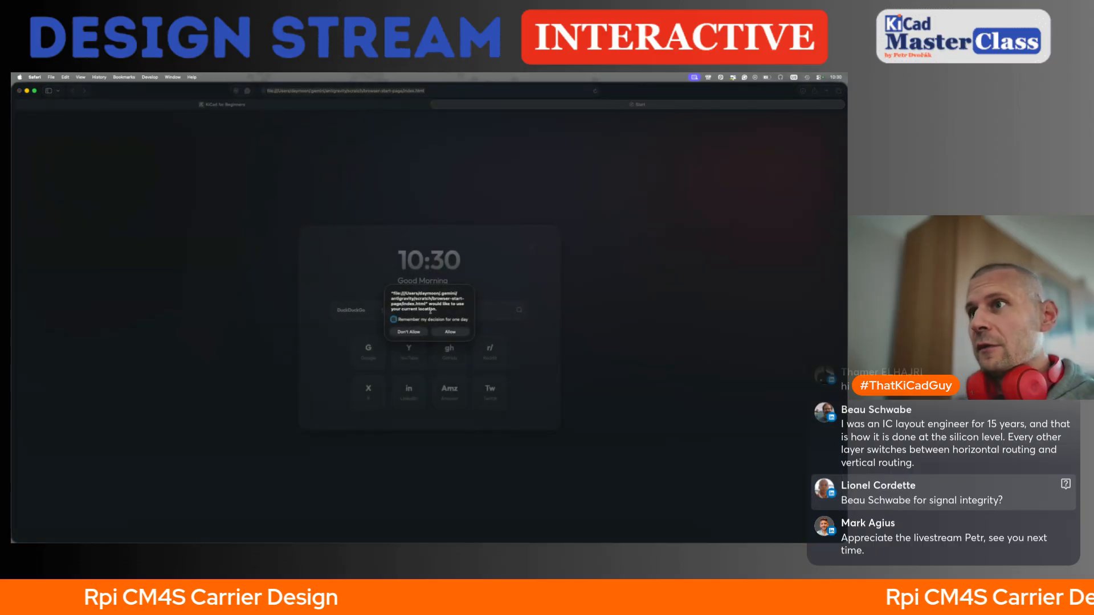
{"action": "left_click", "coordinate": [449, 332]}
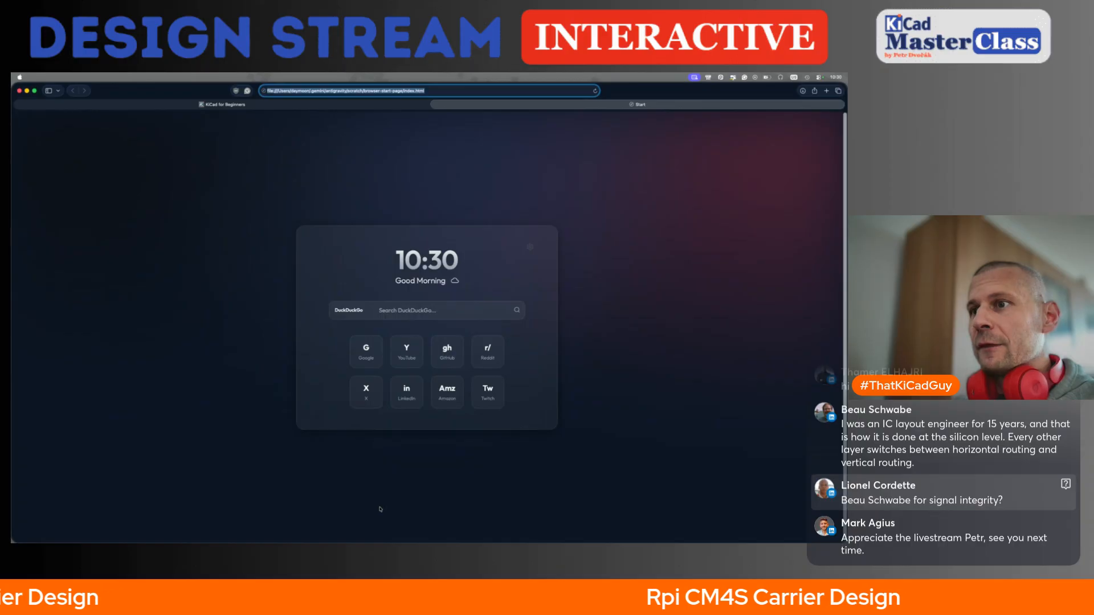
{"action": "type", "text": "https://fedevel.com/courses/kicad-for-makers"}
{"action": "key", "text": "Return"}
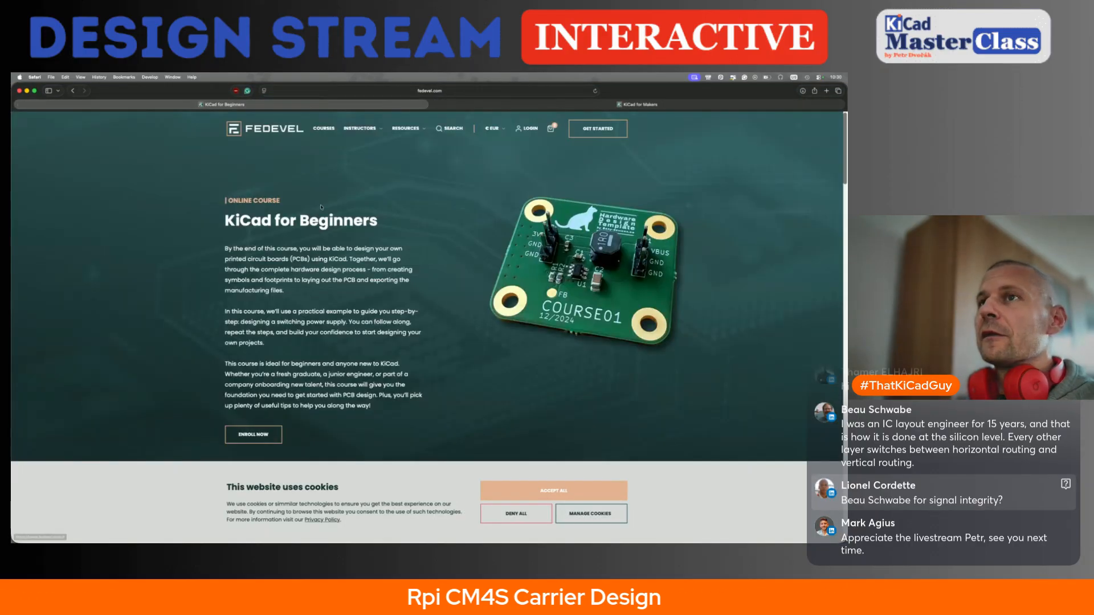
Accept all cookies on the KiCad for Beginners and KiCad for Makers pages, highlighting the Beginners course title
{"action": "left_click", "coordinate": [570, 494]}
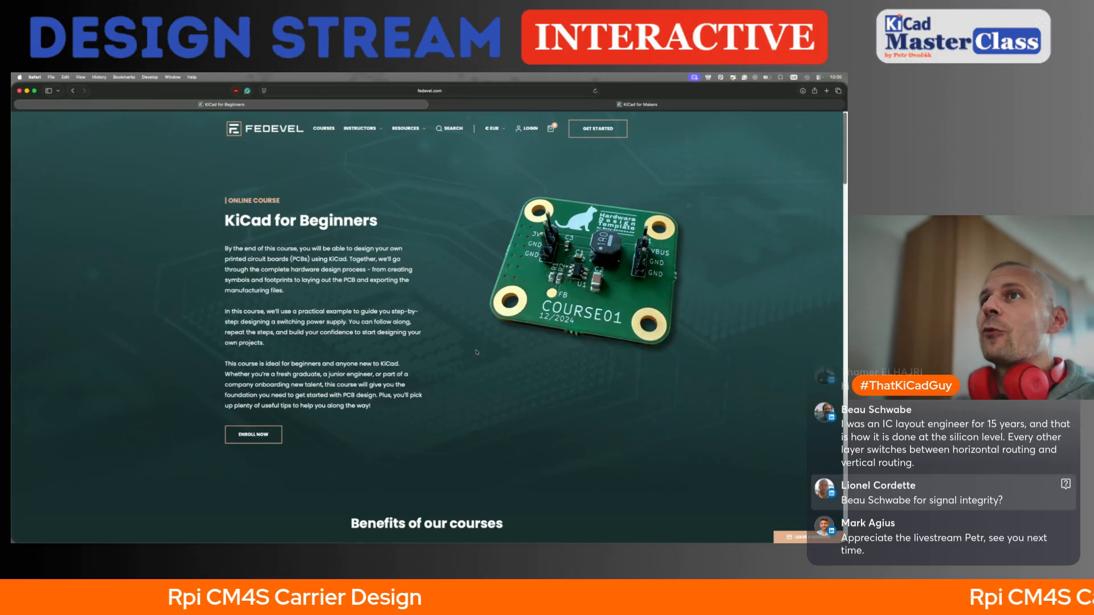
{"action": "left_click_drag", "start_coordinate": [226, 219], "coordinate": [377, 221]}
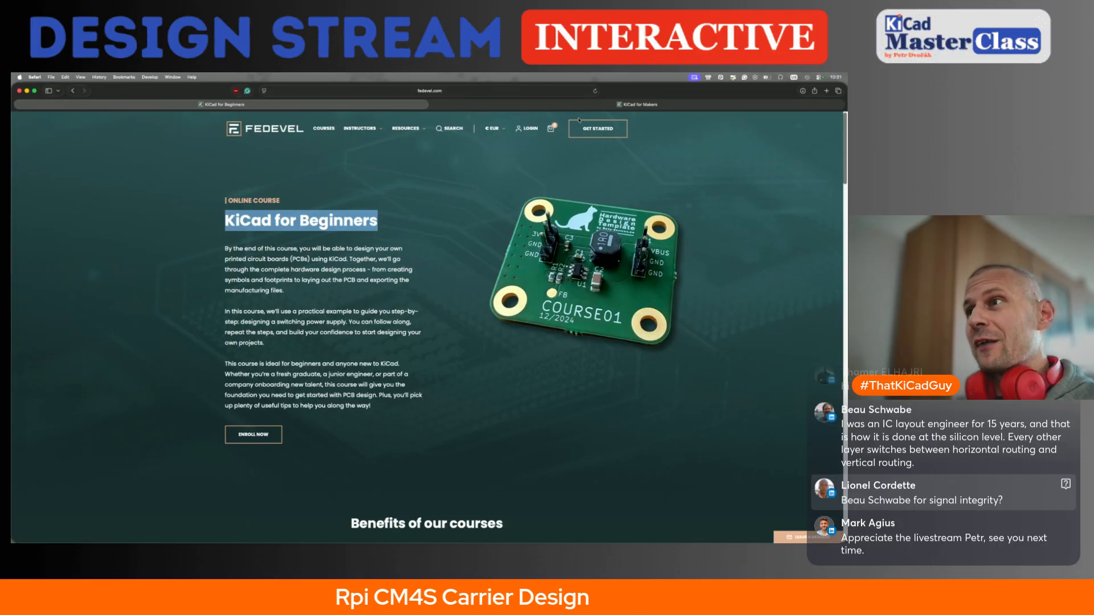
{"action": "left_click", "coordinate": [552, 105]}
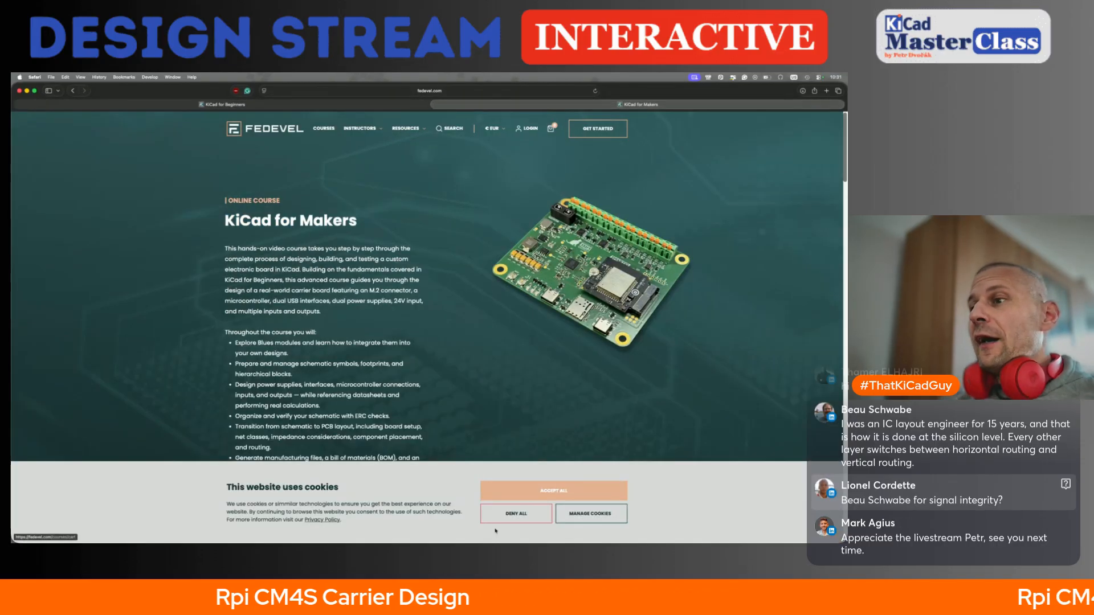
{"action": "left_click", "coordinate": [553, 491]}
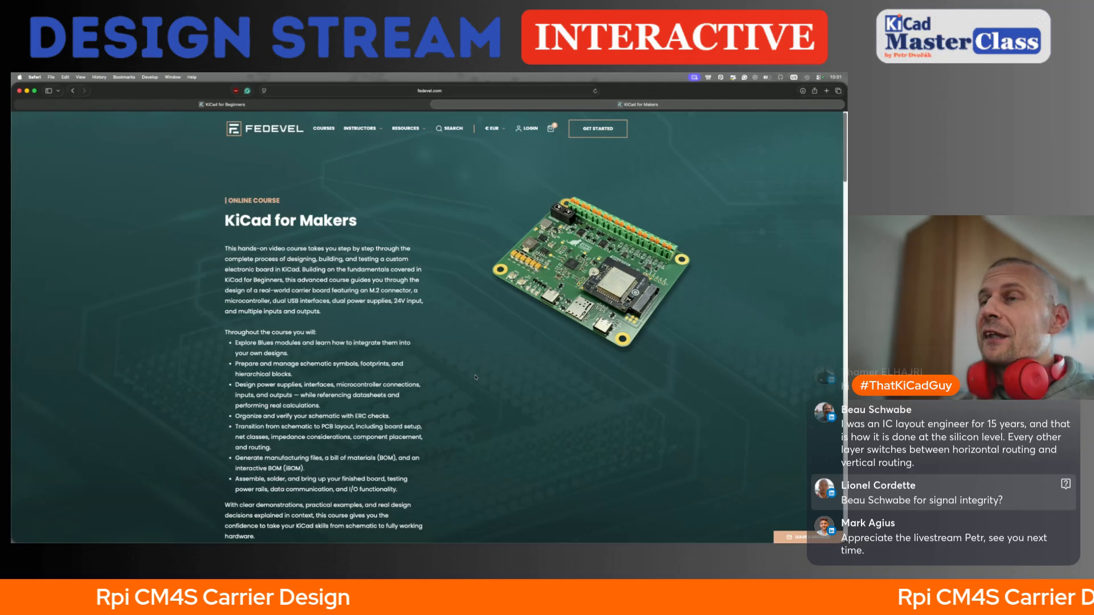
Review the enlarged KiCad for Makers course description and compare it with the KiCad for Beginners page
{"action": "scroll", "coordinate": [476, 378], "scroll_direction": "up", "scroll_amount": 1, "text": "ctrl"}
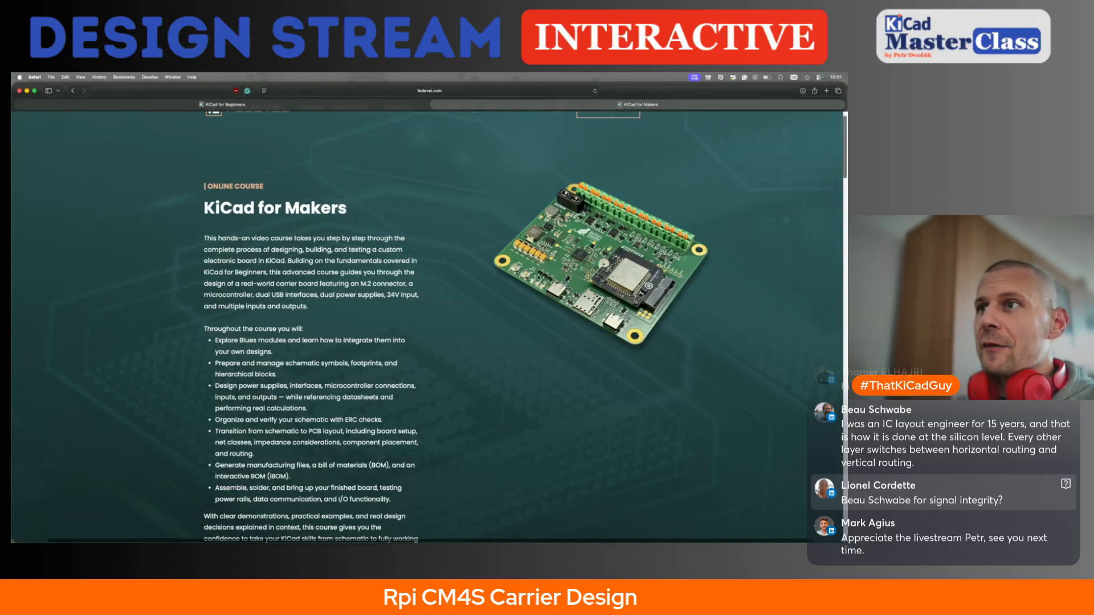
{"action": "scroll", "coordinate": [428, 325], "scroll_direction": "up", "scroll_amount": 1}
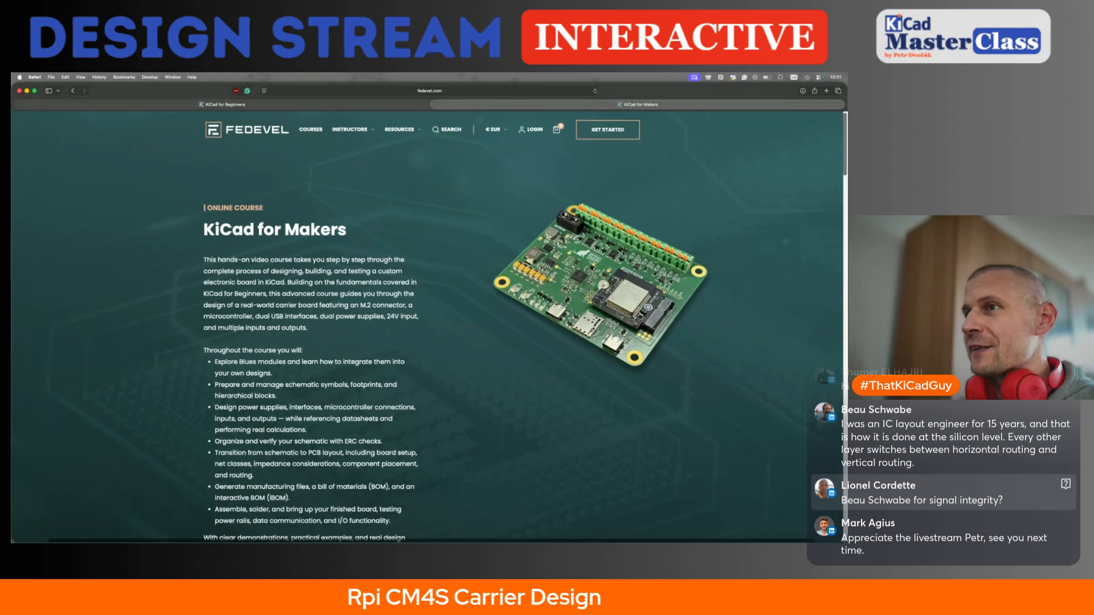
{"action": "scroll", "coordinate": [427, 325], "scroll_direction": "down", "scroll_amount": 3}
{"action": "scroll", "coordinate": [428, 324], "scroll_direction": "up", "scroll_amount": 3}
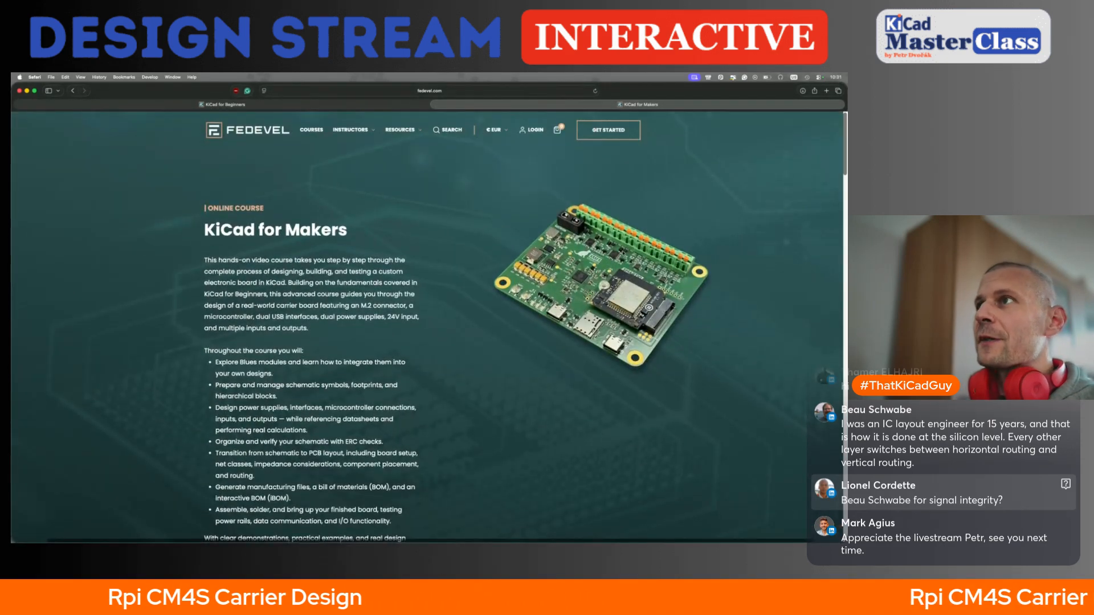
{"action": "key", "text": "ctrl+shift+Tab"}
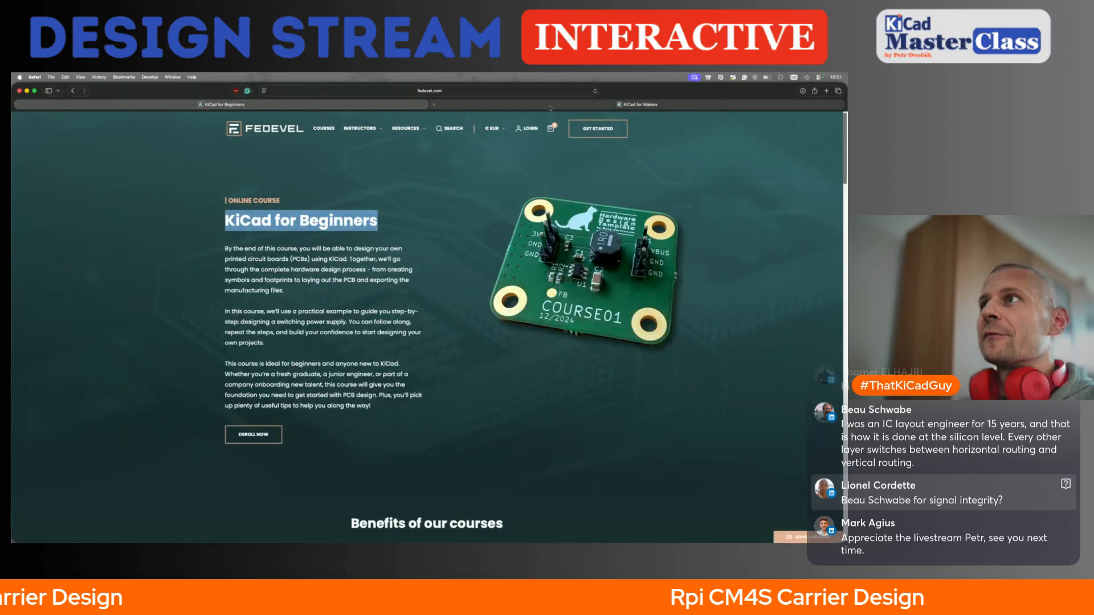
{"action": "key", "text": "ctrl+Tab"}
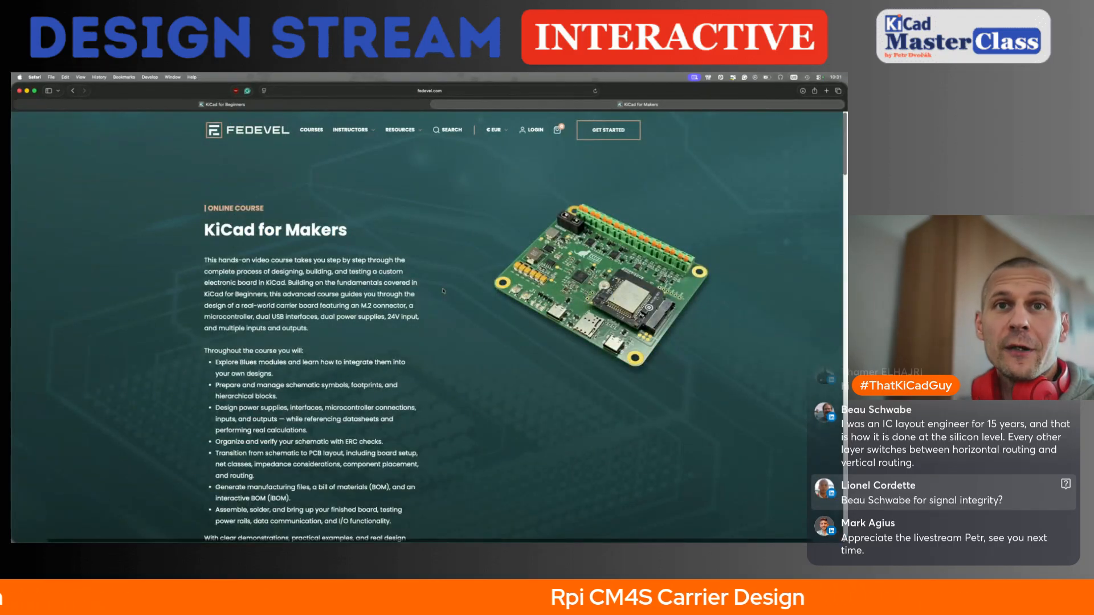